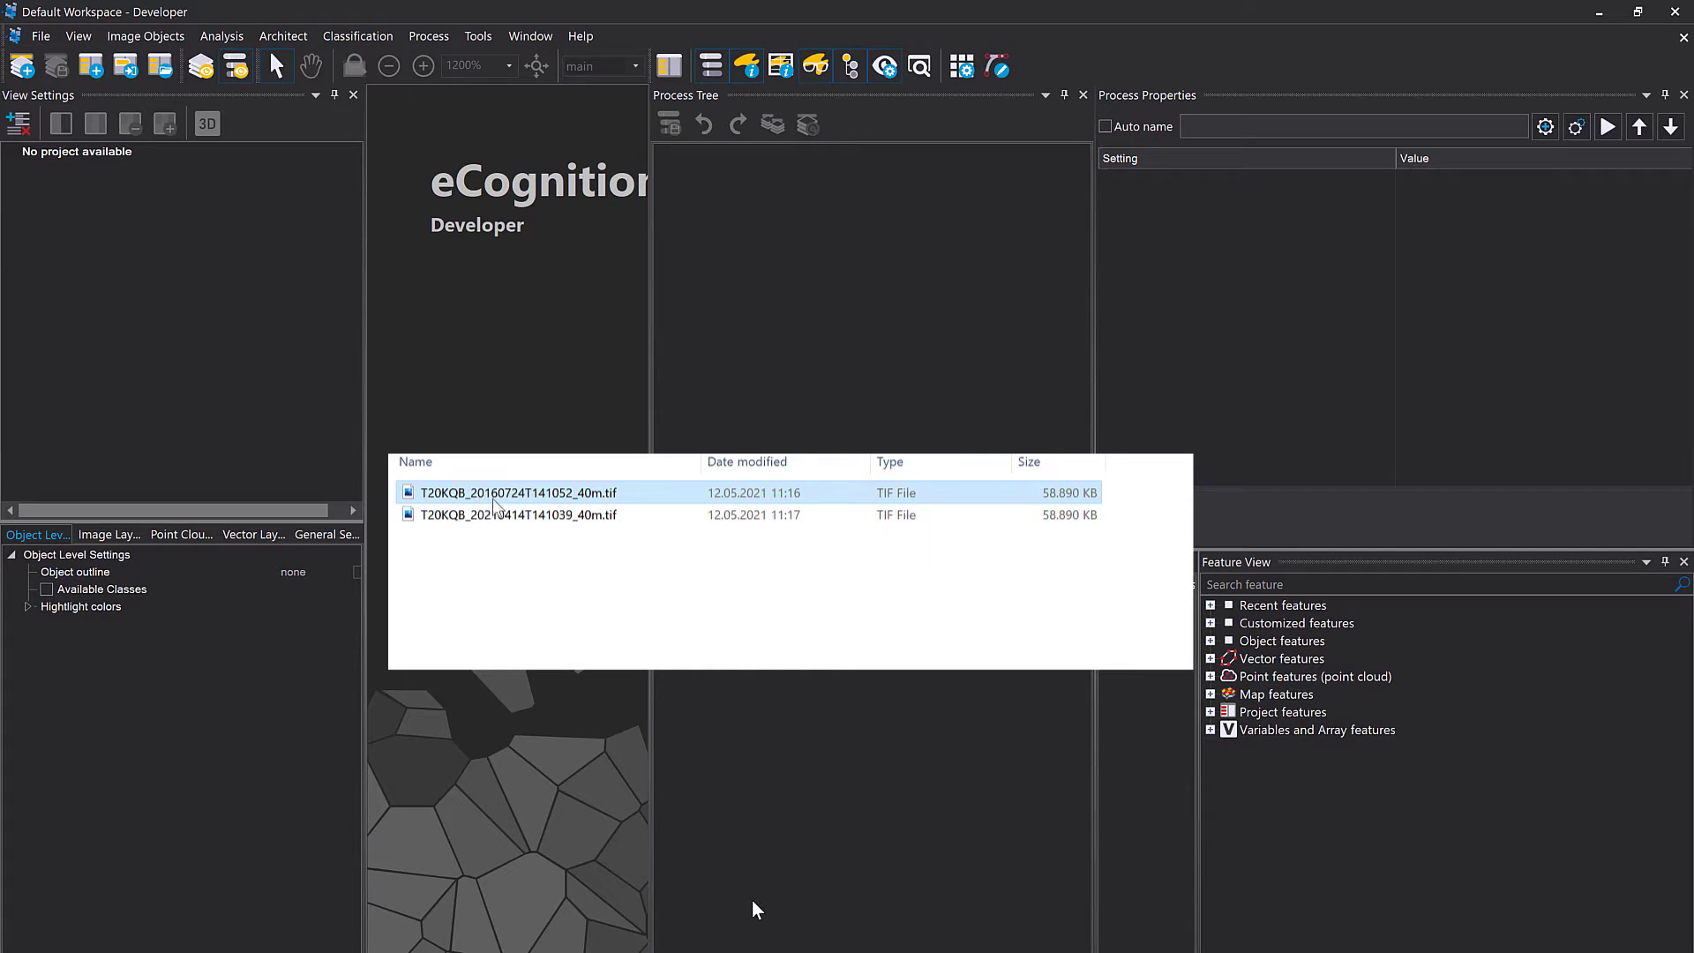
Load the images T20KQB_20160724T141052_40m.tif and T20KQB_20210414T141039_40m.tif together into a new project.
left_click(499, 518, "shift")
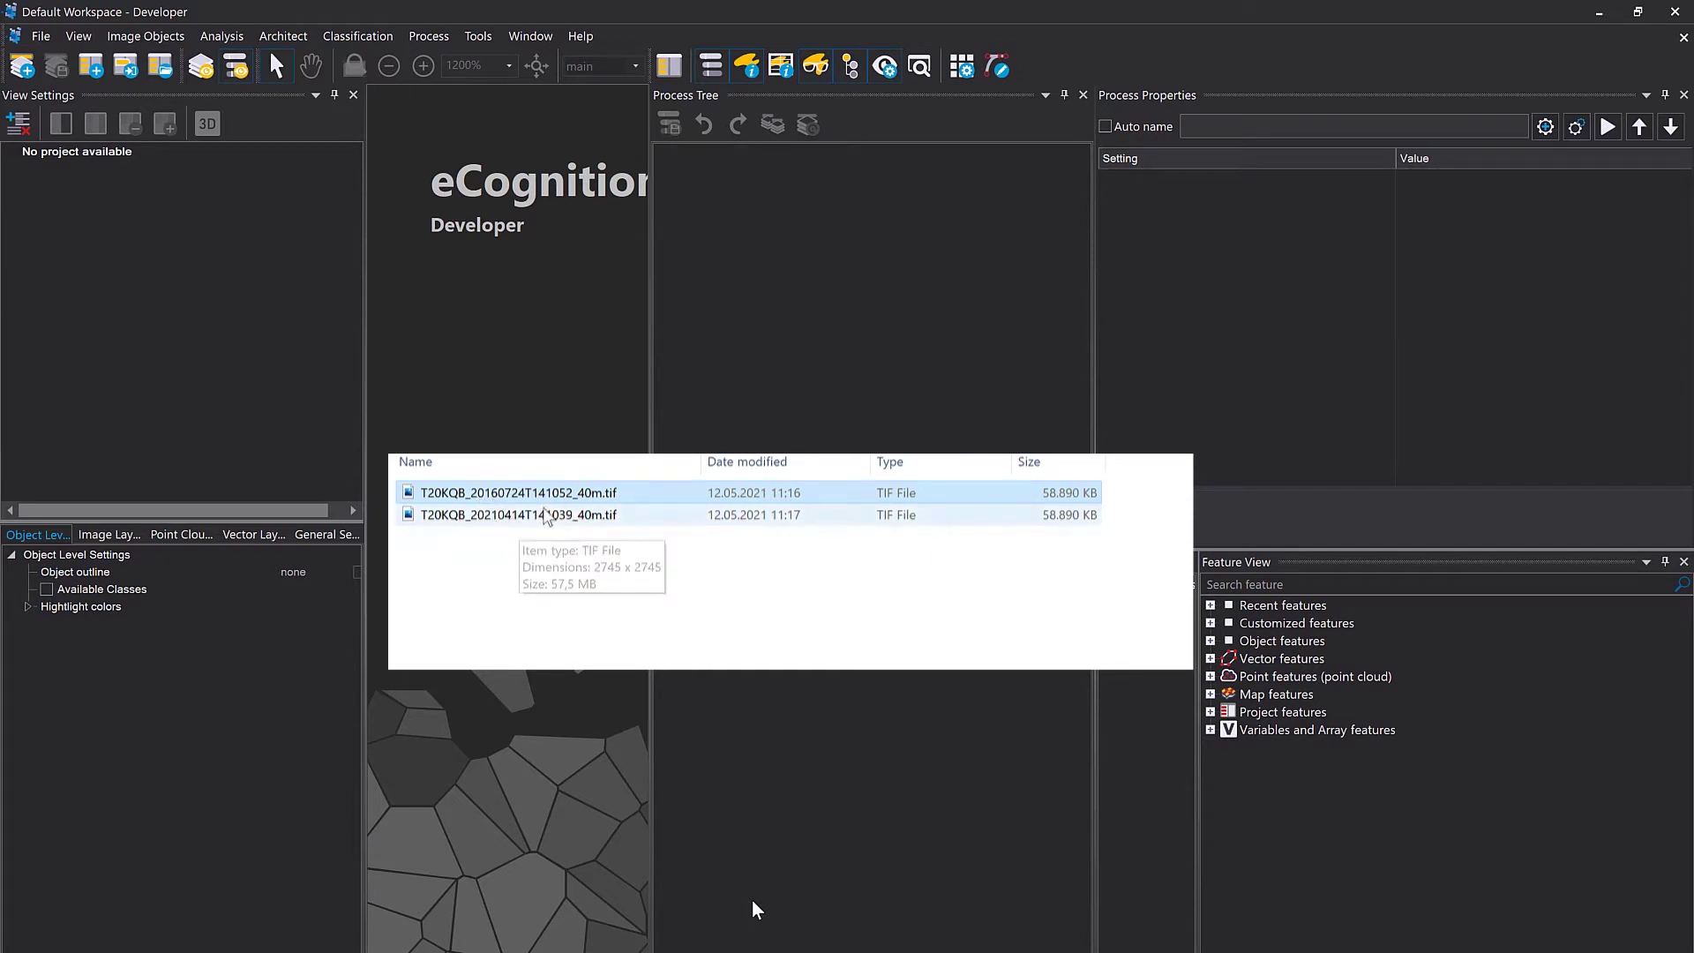
left_click(549, 497)
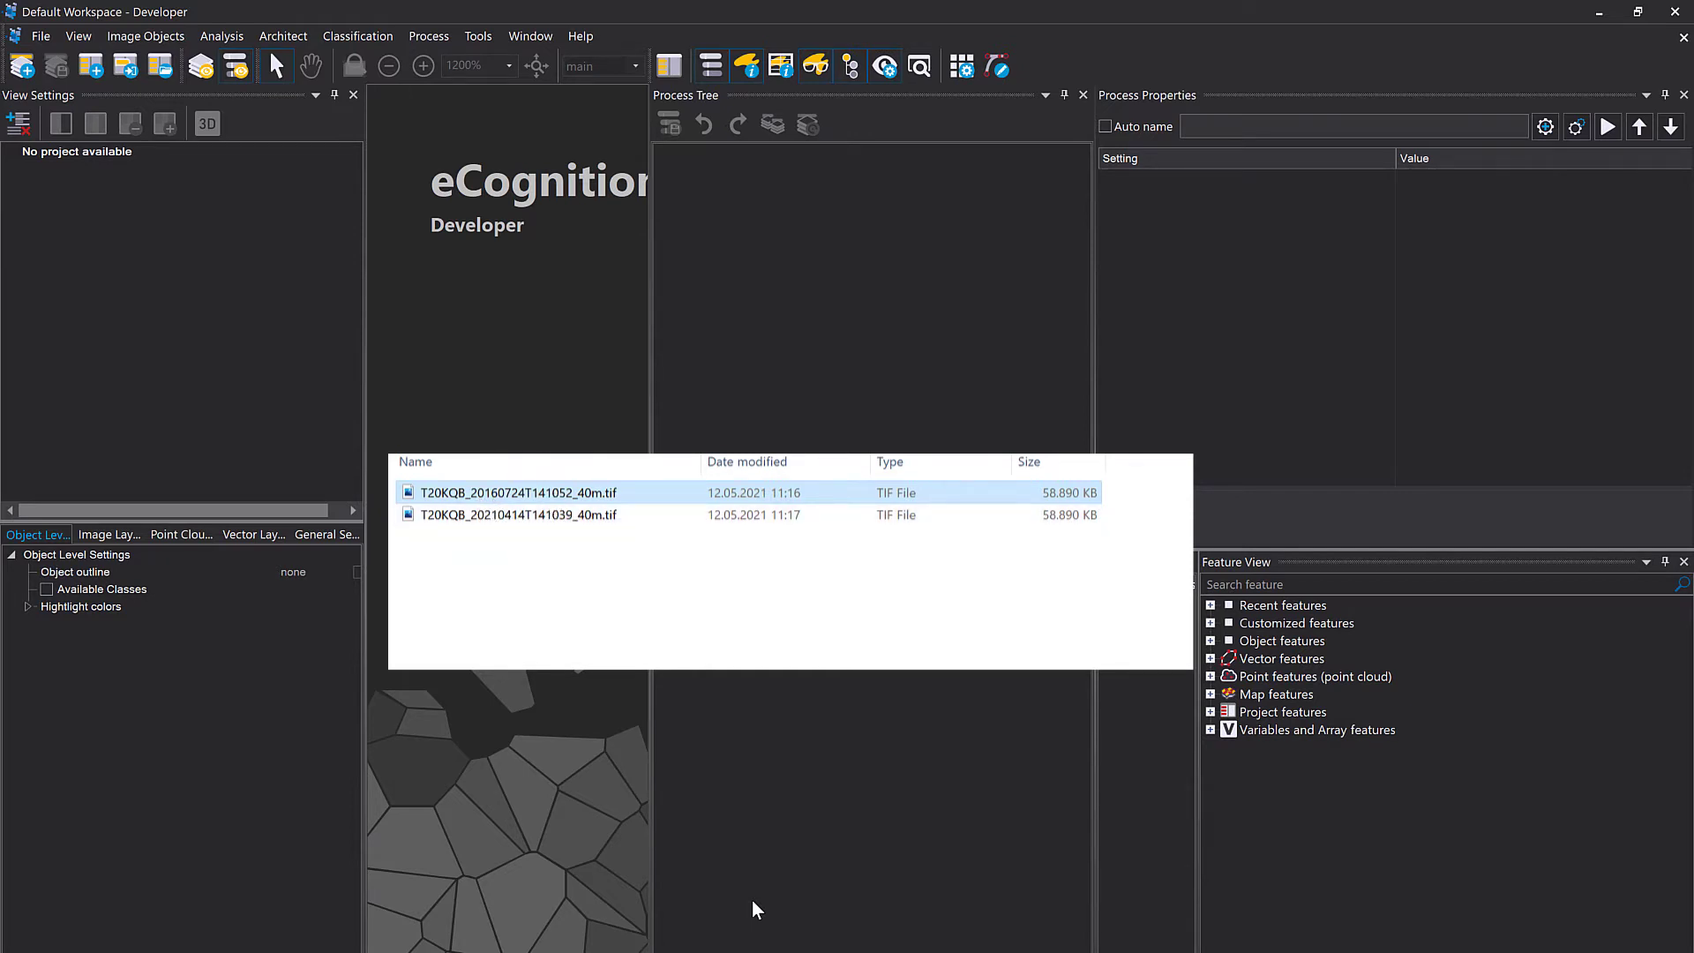
left_click(555, 516)
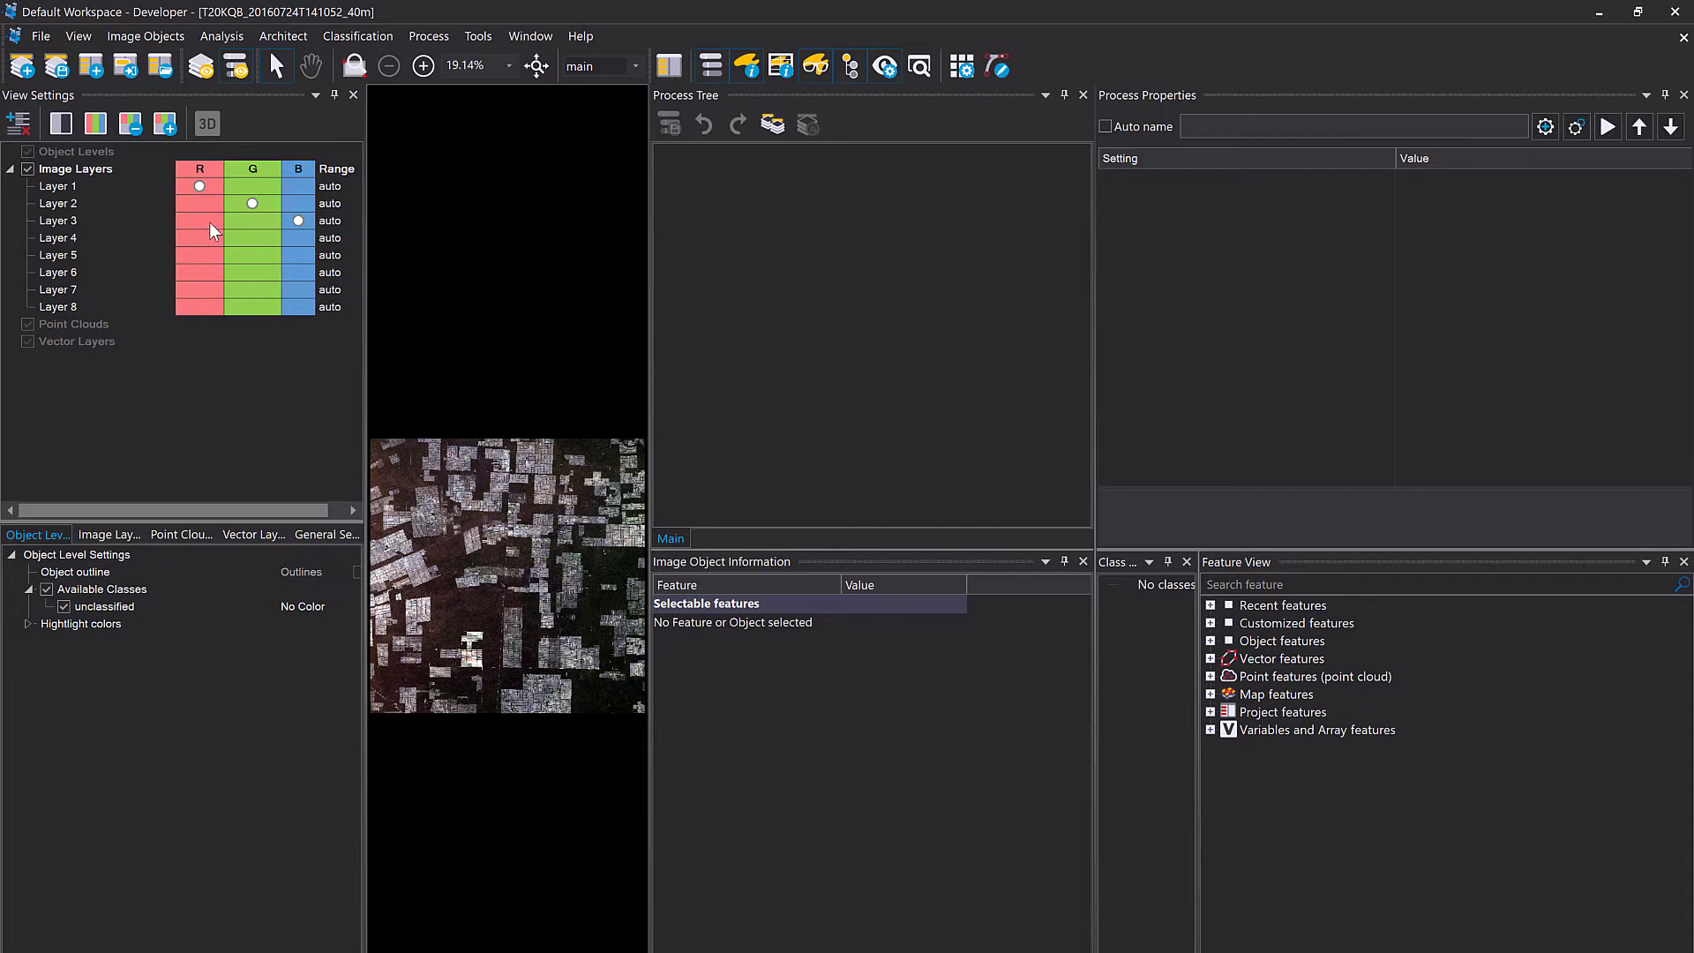
Try displaying Layer 3 as red and Layer 1 as blue, and restore the original channel assignment.
left_click(87, 181)
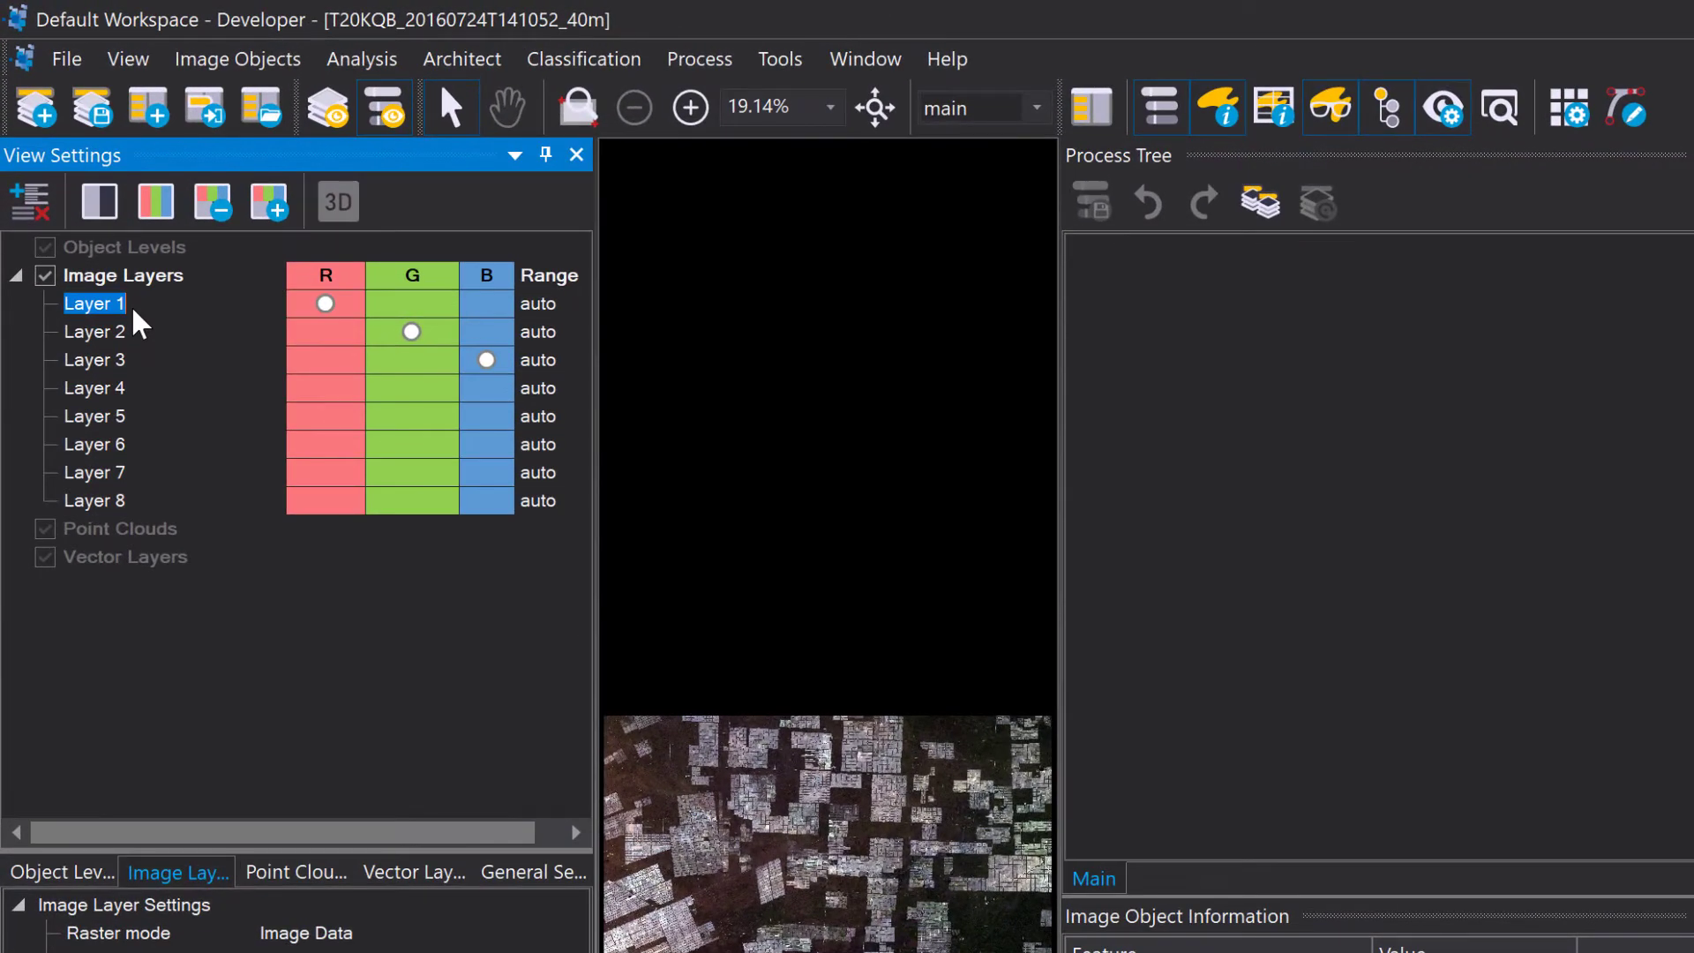
left_click(337, 362)
left_click(494, 305)
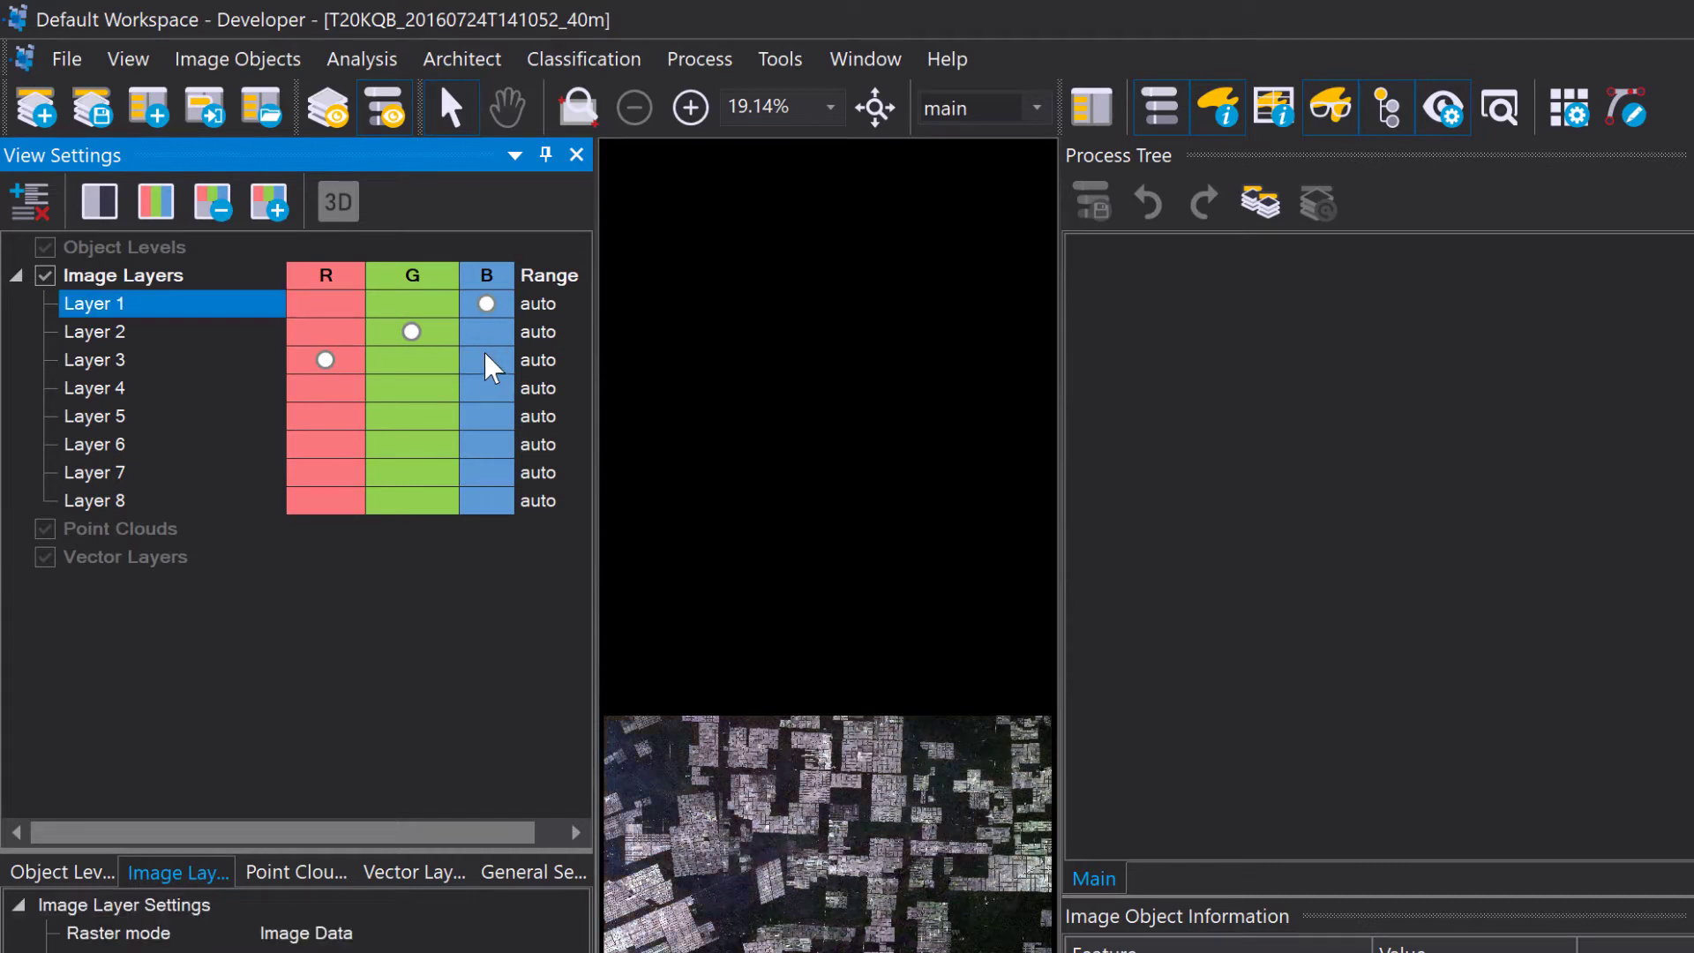
left_click(490, 362)
left_click(346, 309)
Rename Layer 1 as red_T1 and Layer 2 as green_T1.
scroll(776, 870, "up", 3)
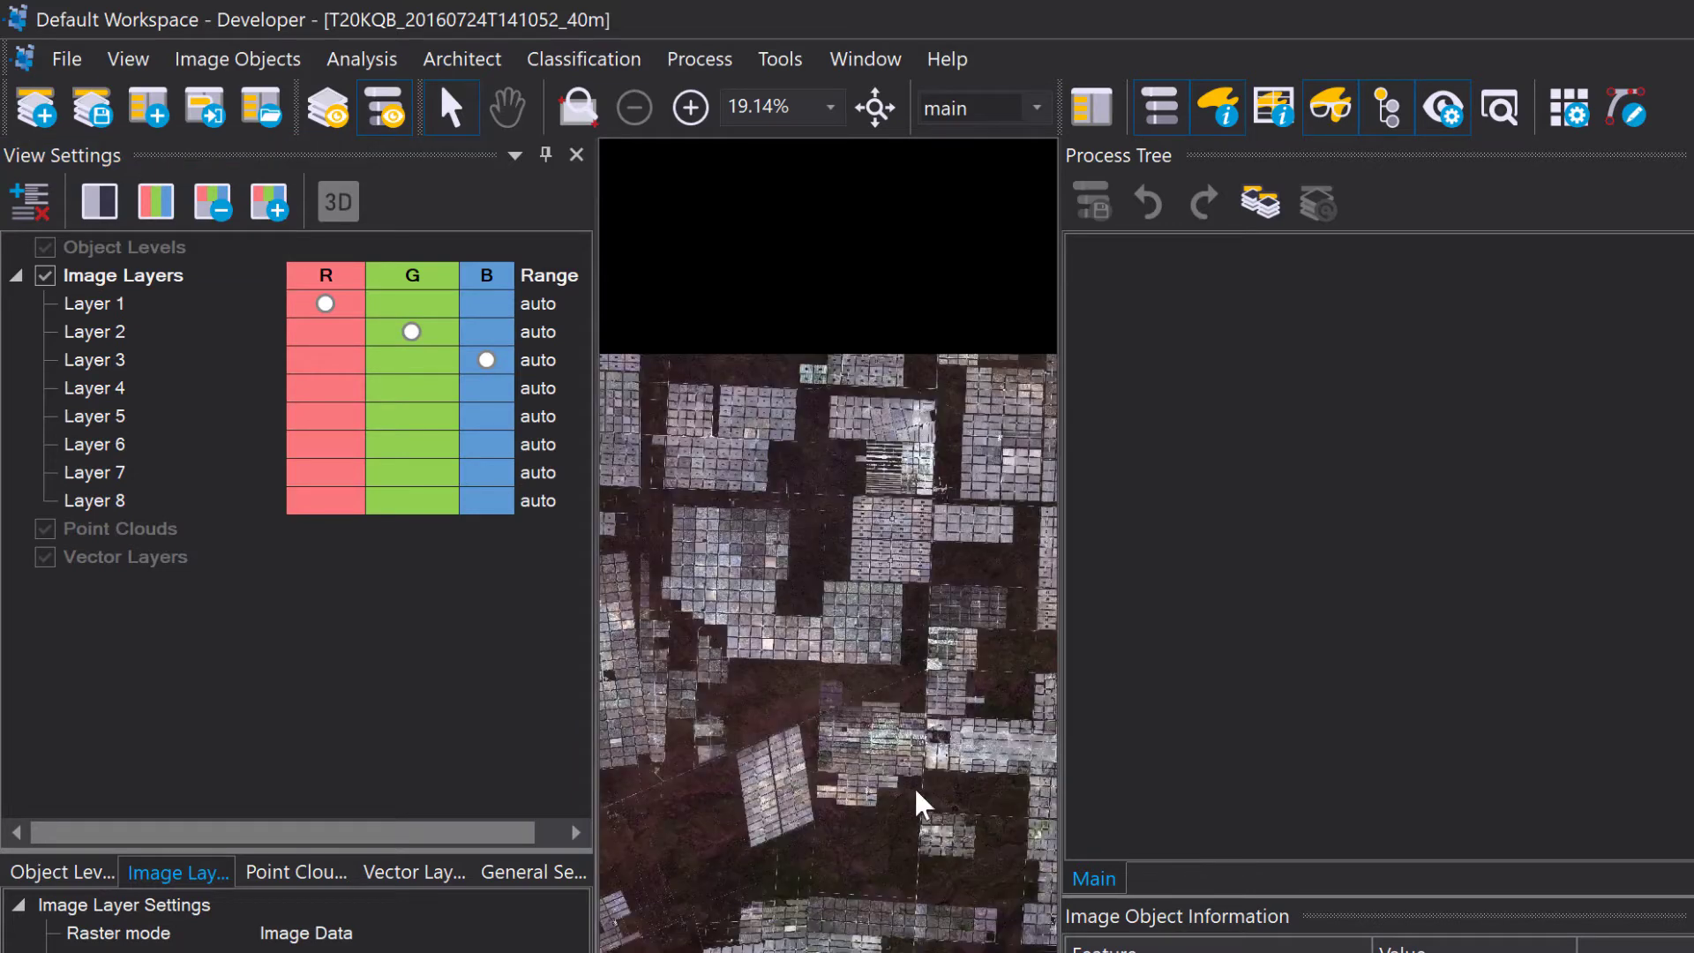
double_click(192, 304)
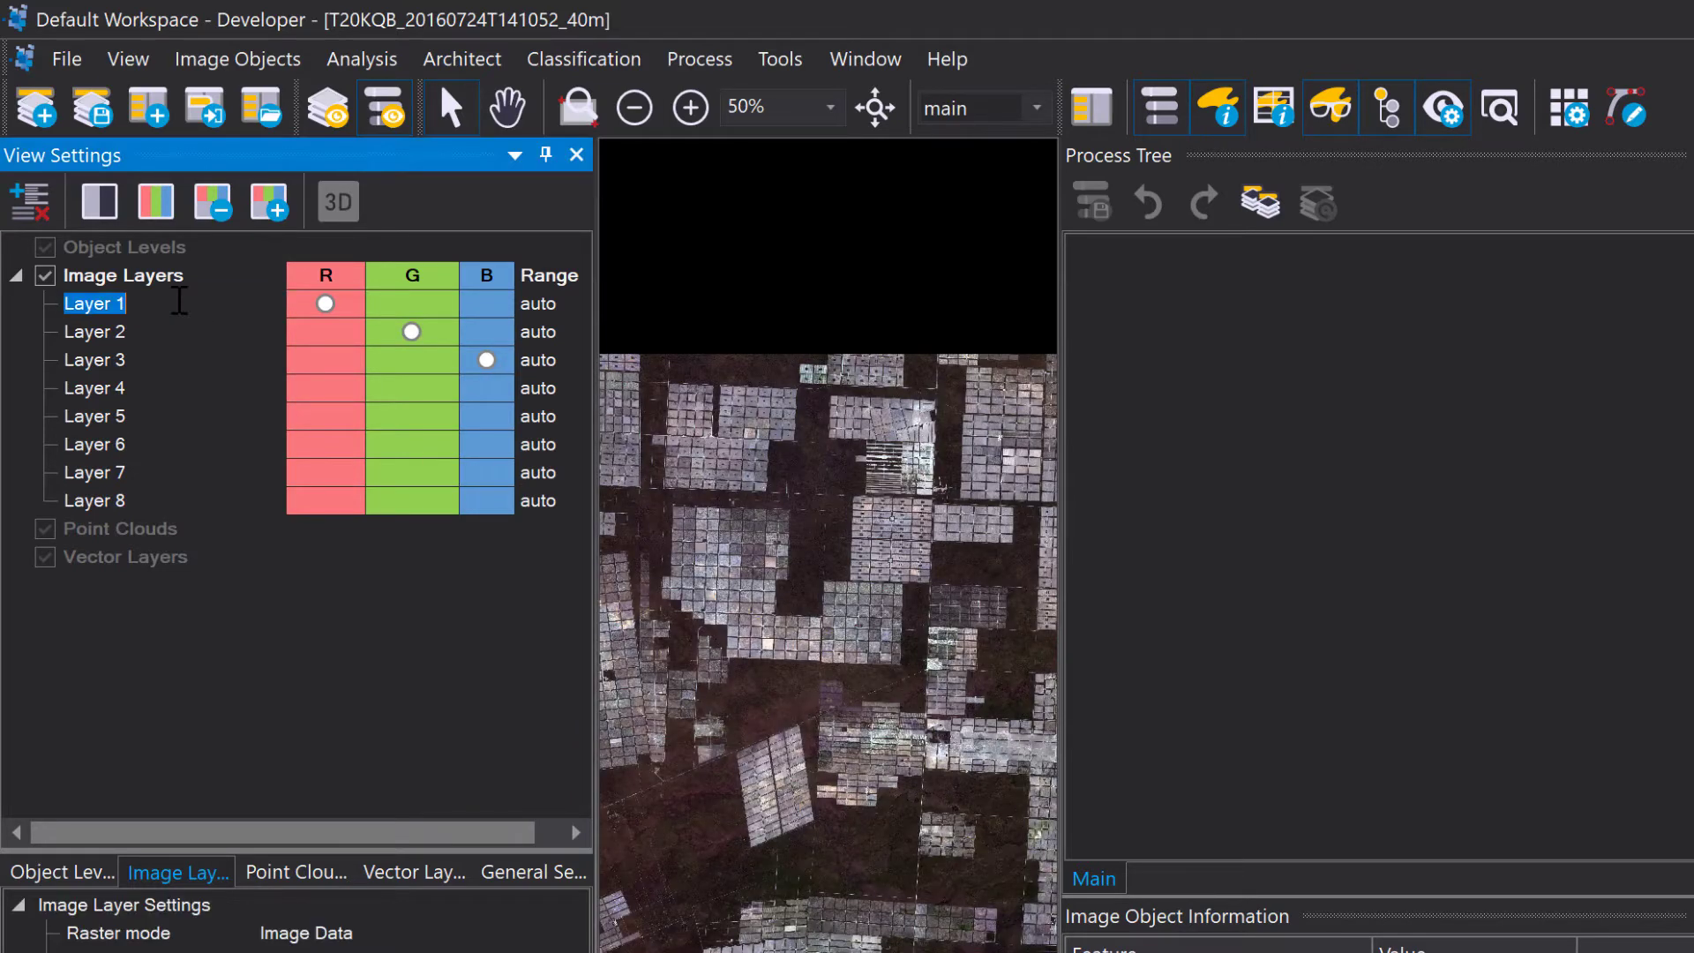
type("red_T1")
double_click(128, 334)
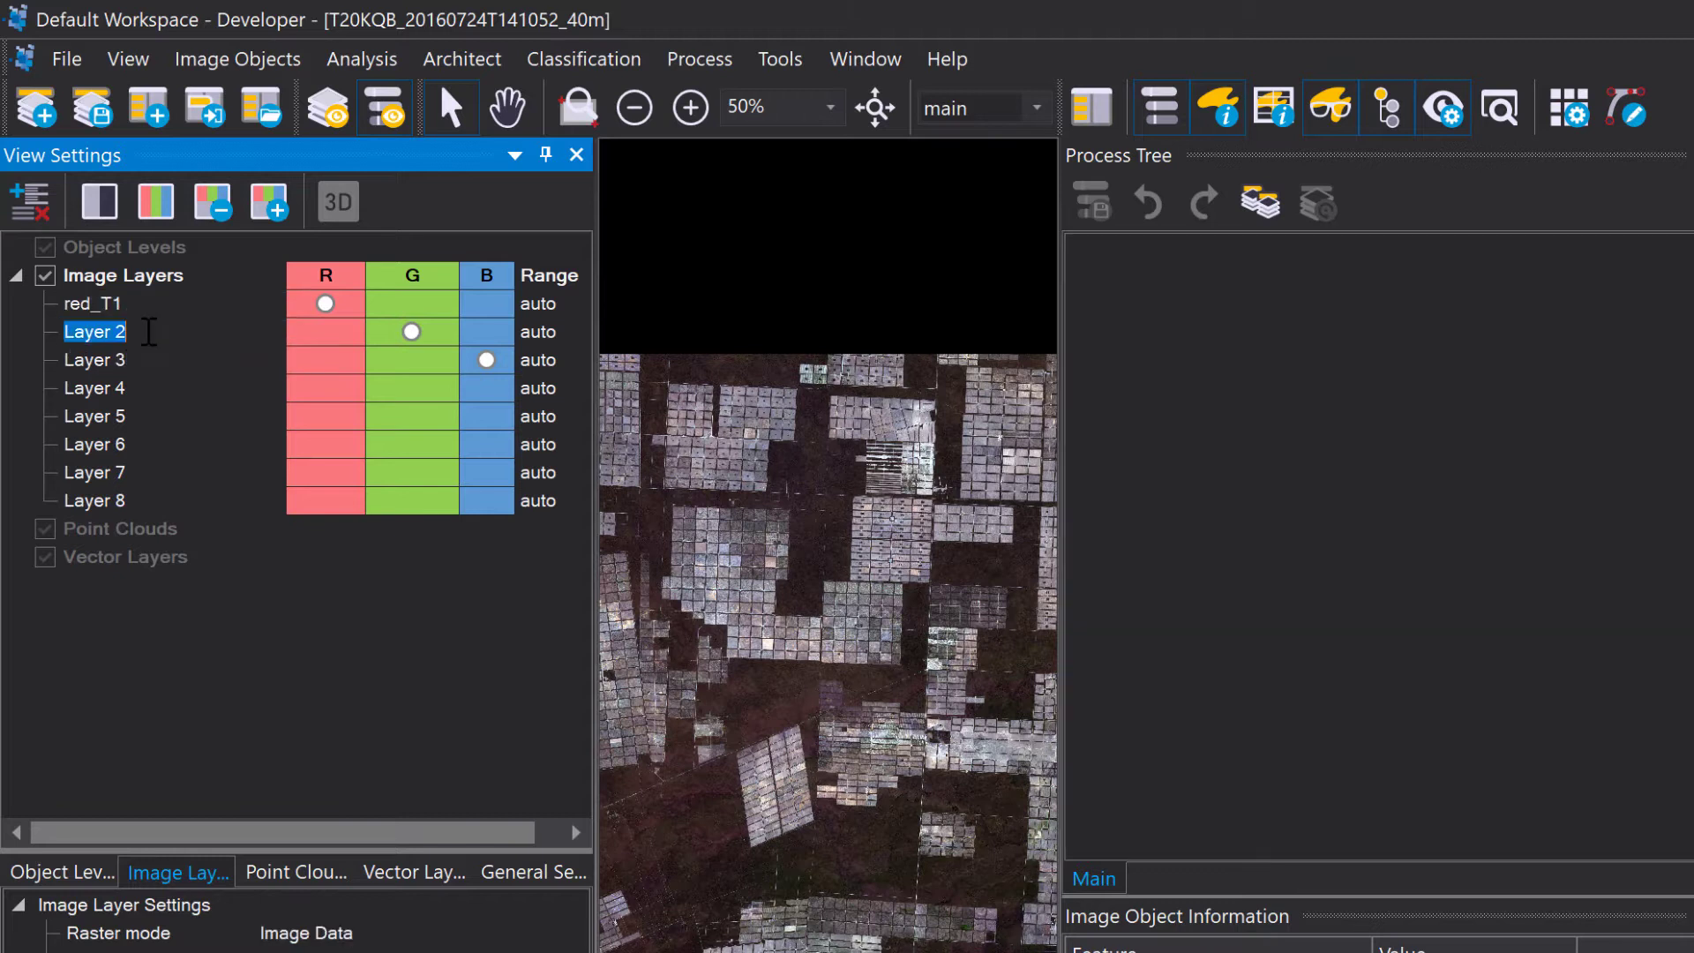
type("green_T1")
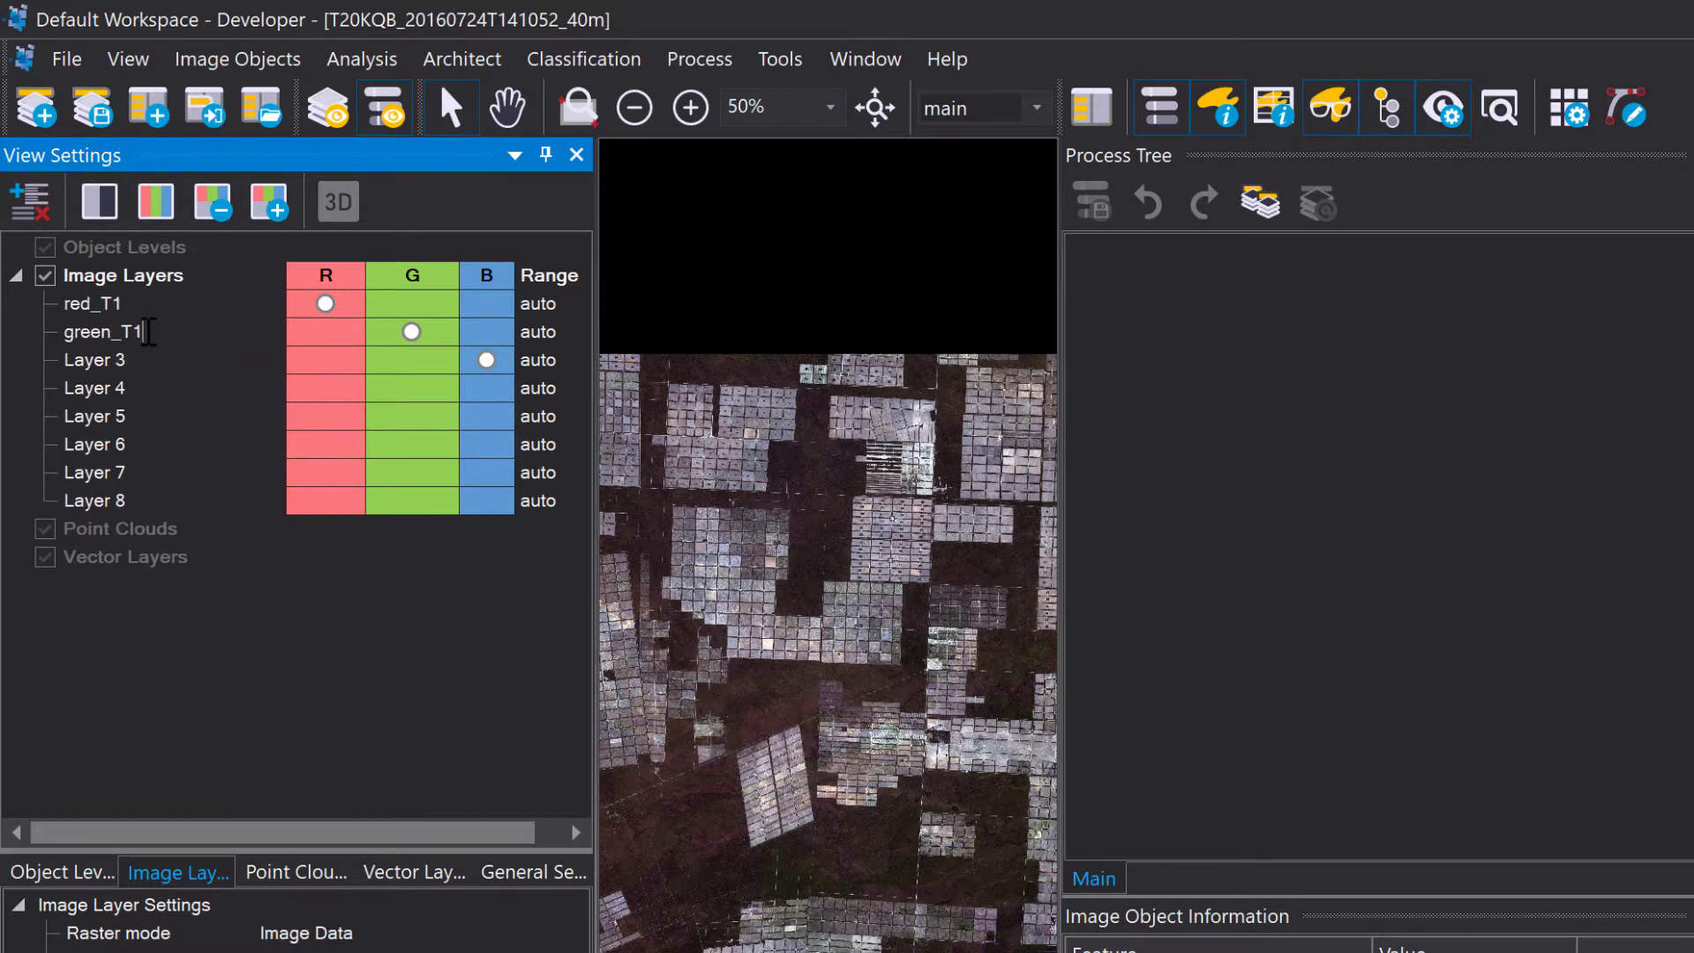
key("Return")
Rename Layer 3 as blue_T1 and Layer 4 as NIR_T1.
left_click(141, 369)
left_click(141, 369)
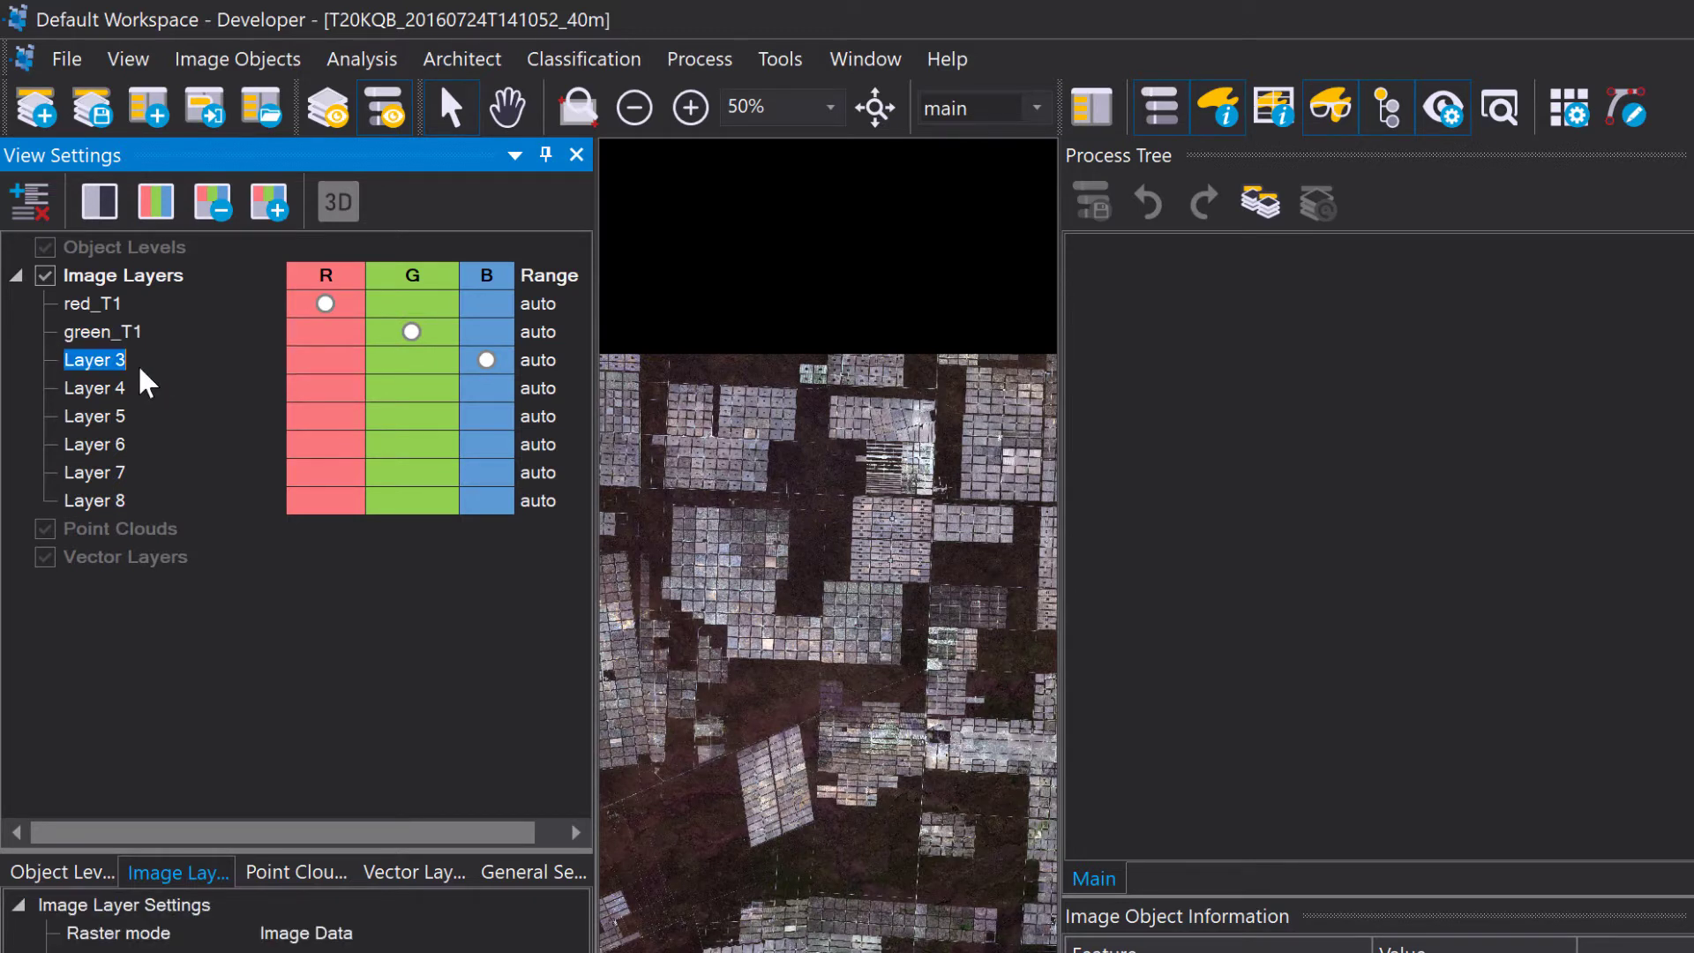
type("blue_T1")
left_click(146, 388)
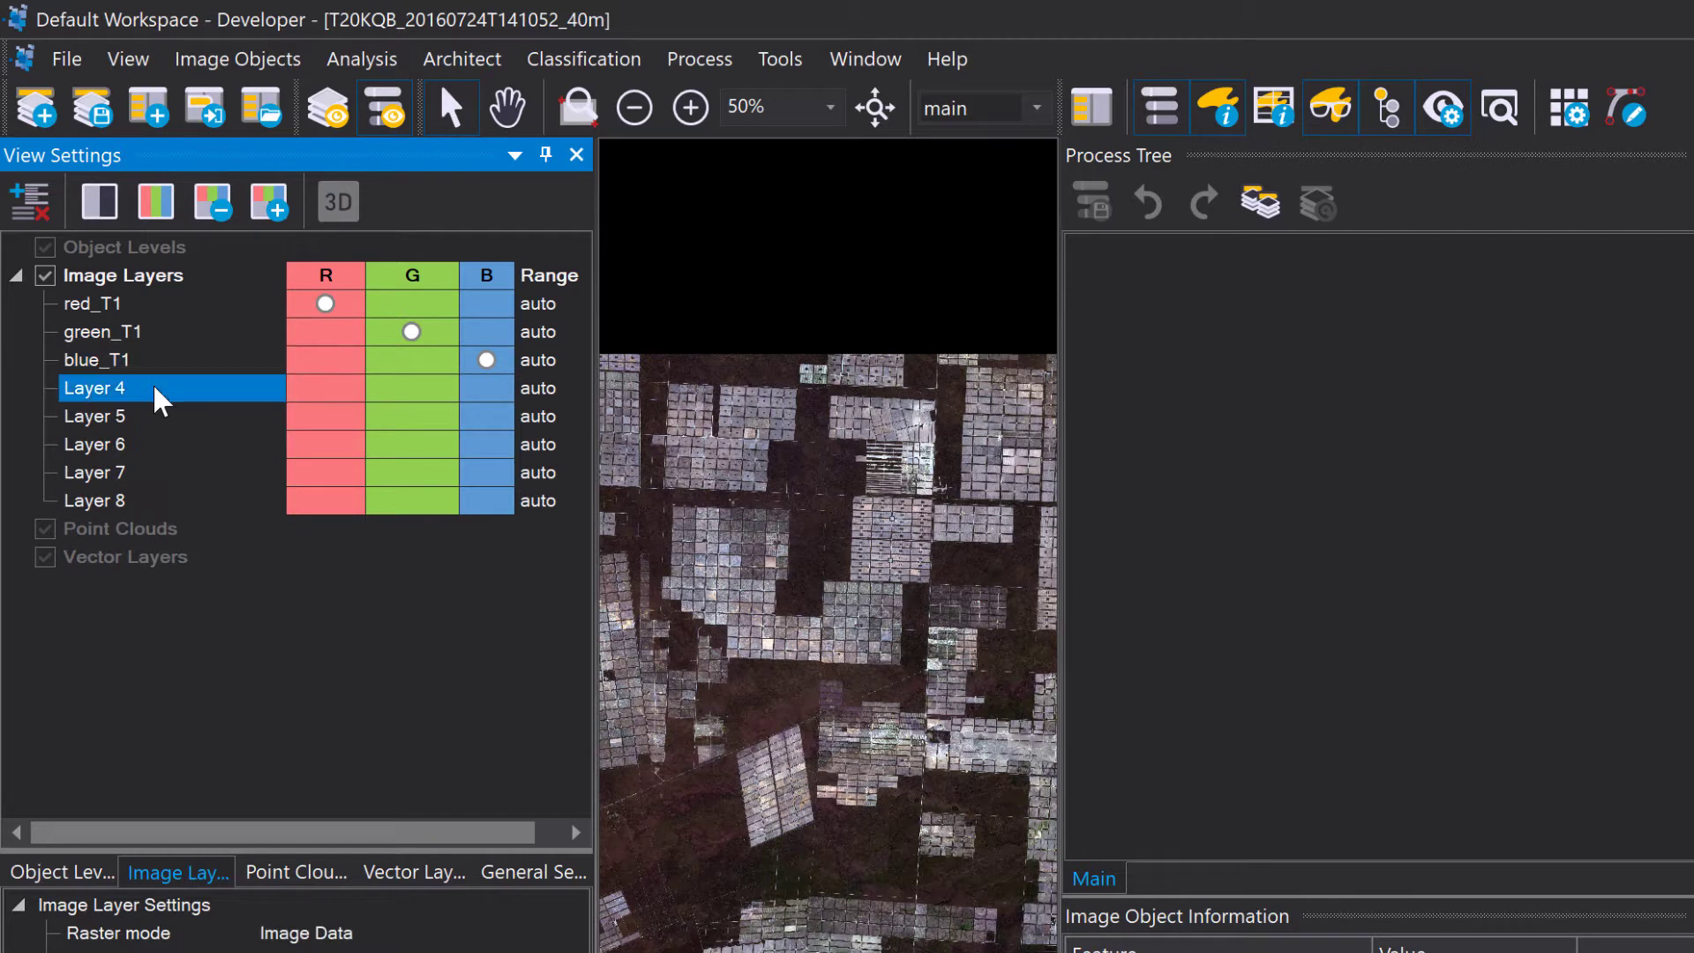
left_click(150, 388)
type("NIR_T1")
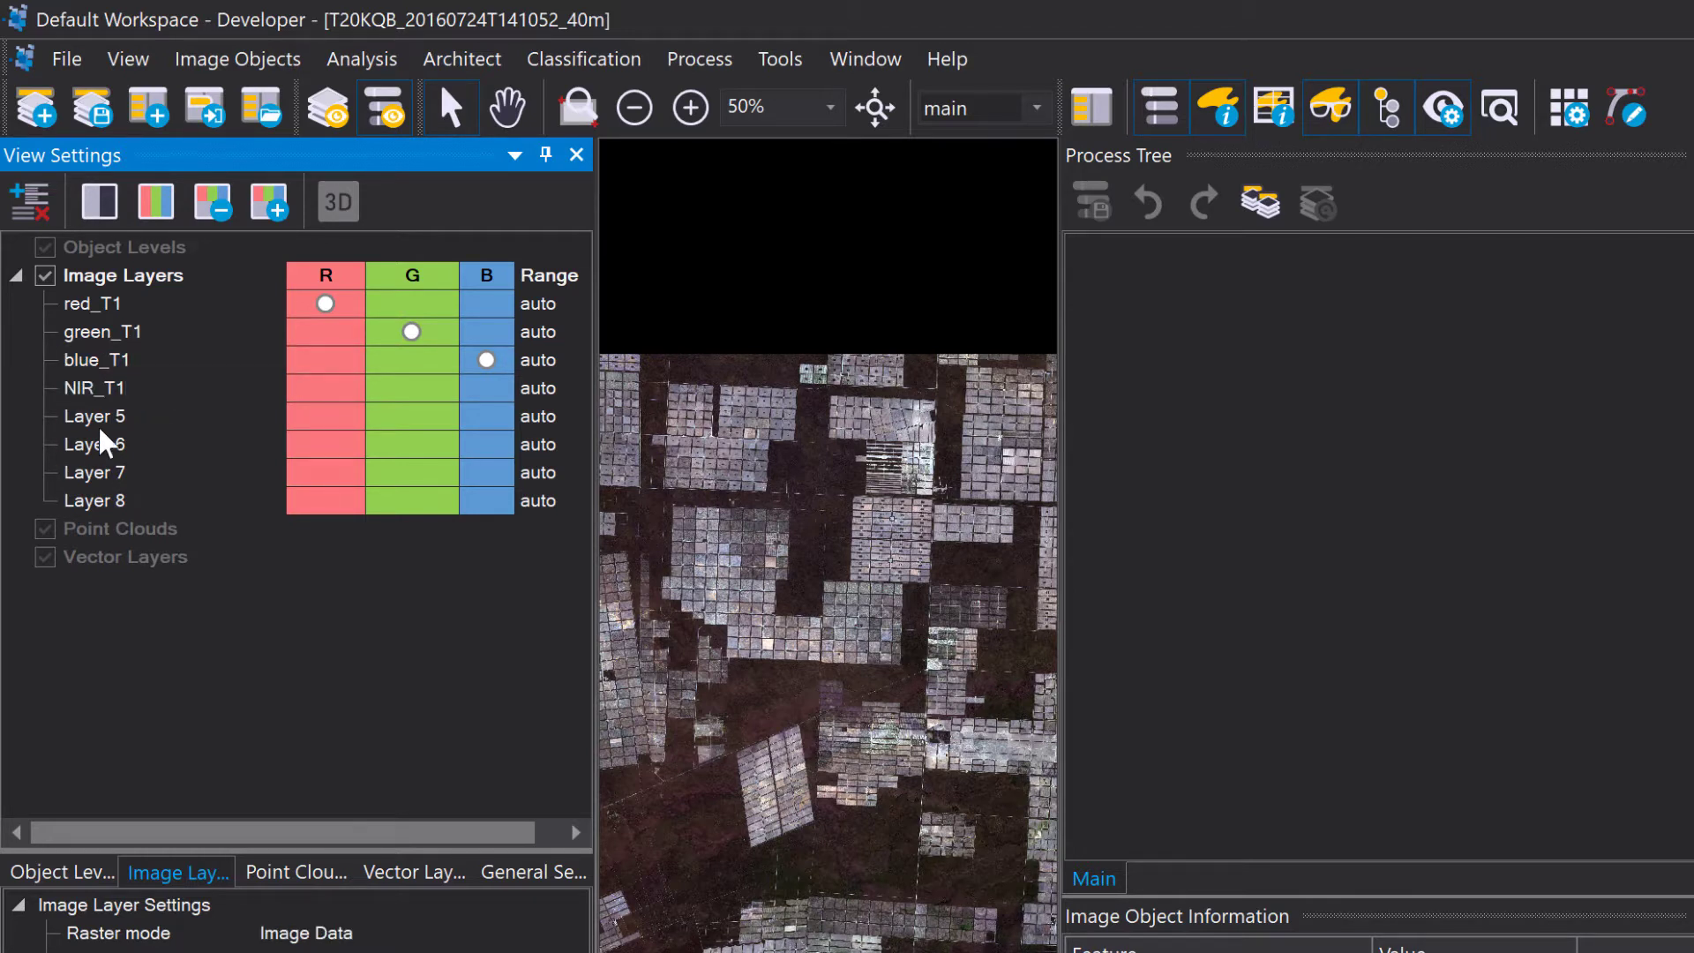
left_click(143, 420)
left_click(142, 421)
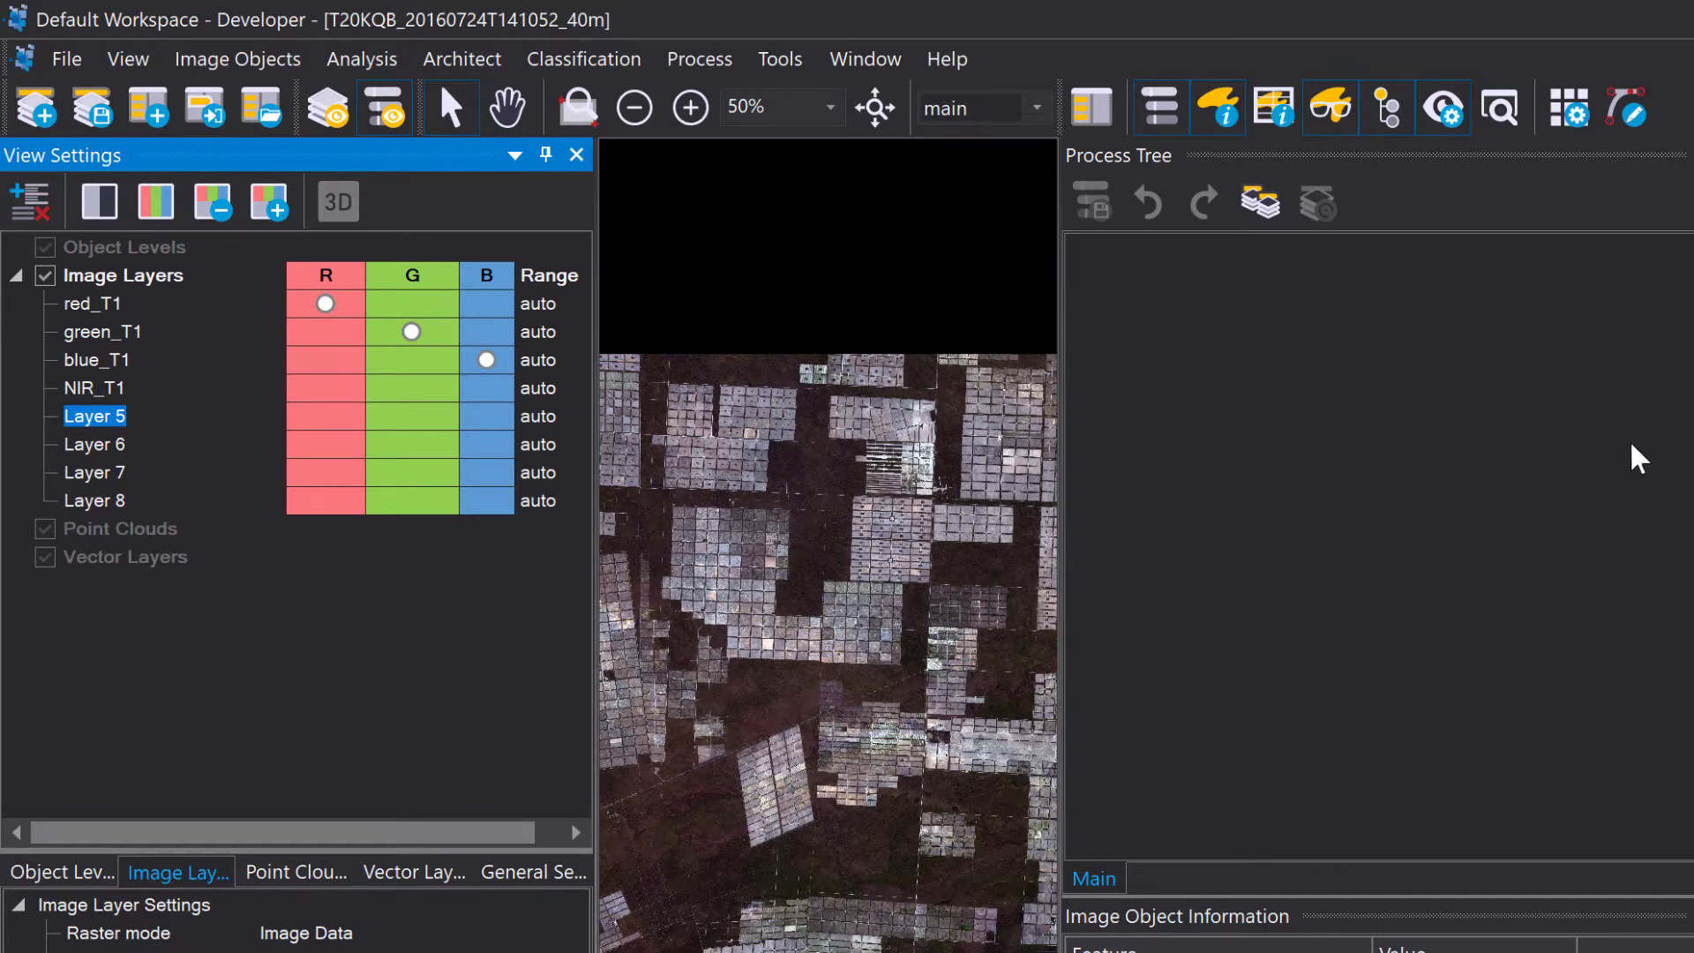
key("Return")
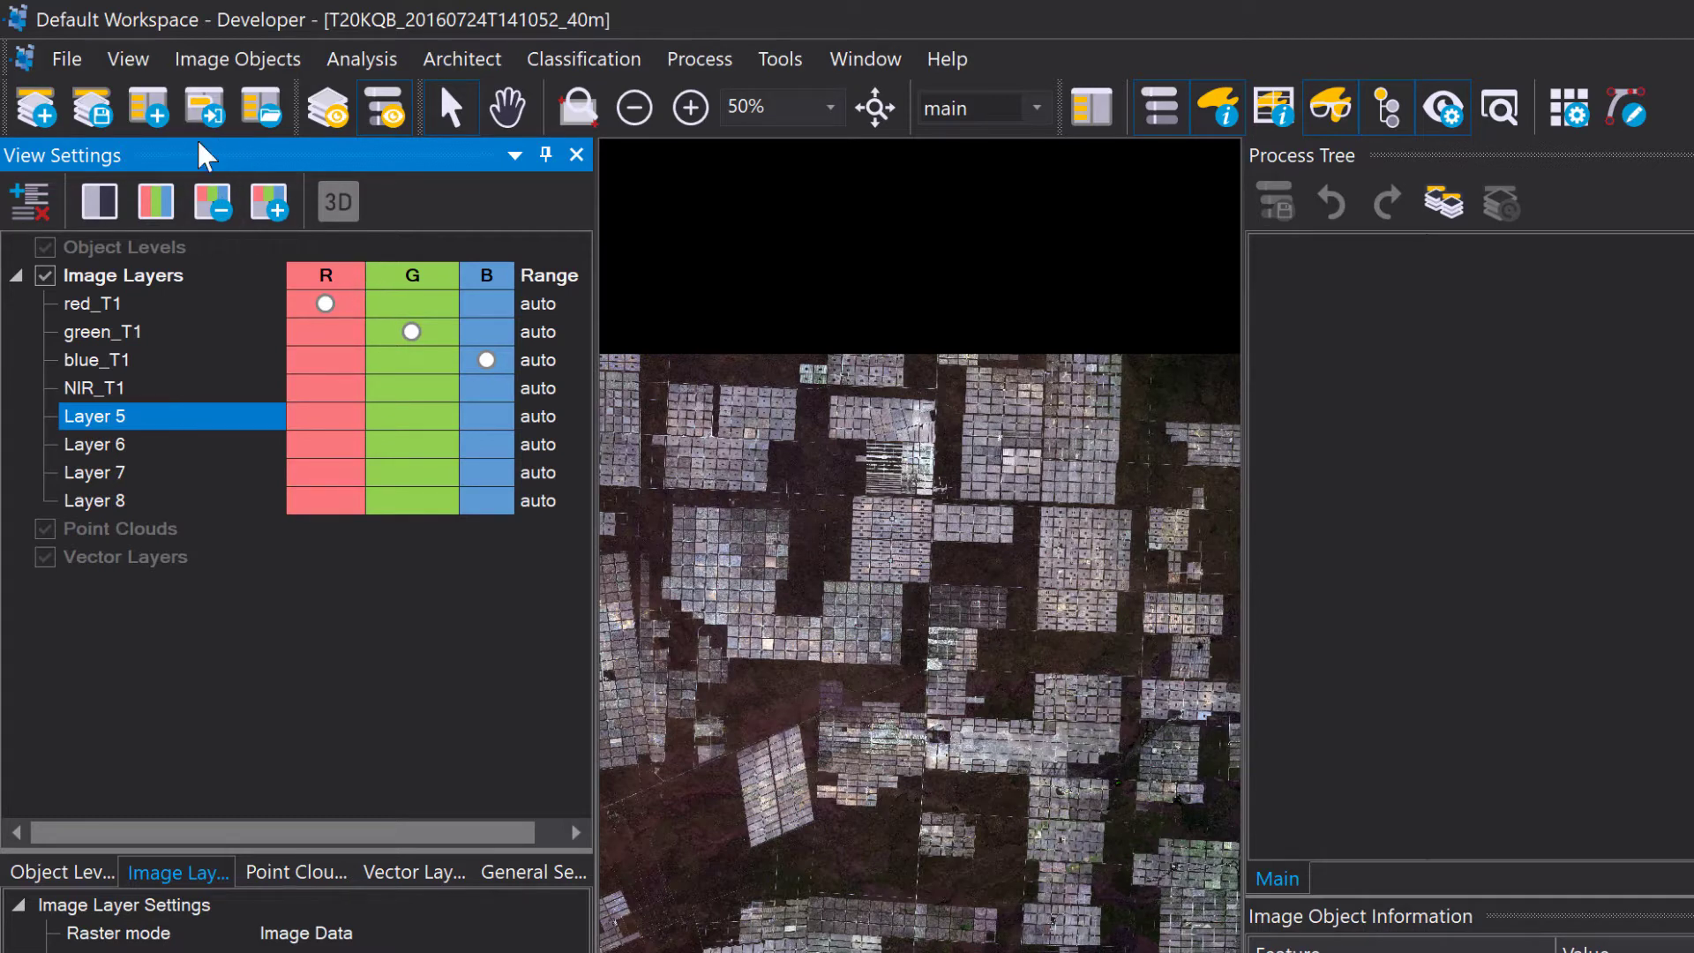
Open the Source View and enlarge it until each layer's source file name and band number can be read.
left_click_drag(196, 151, 141, 69)
left_click(138, 60)
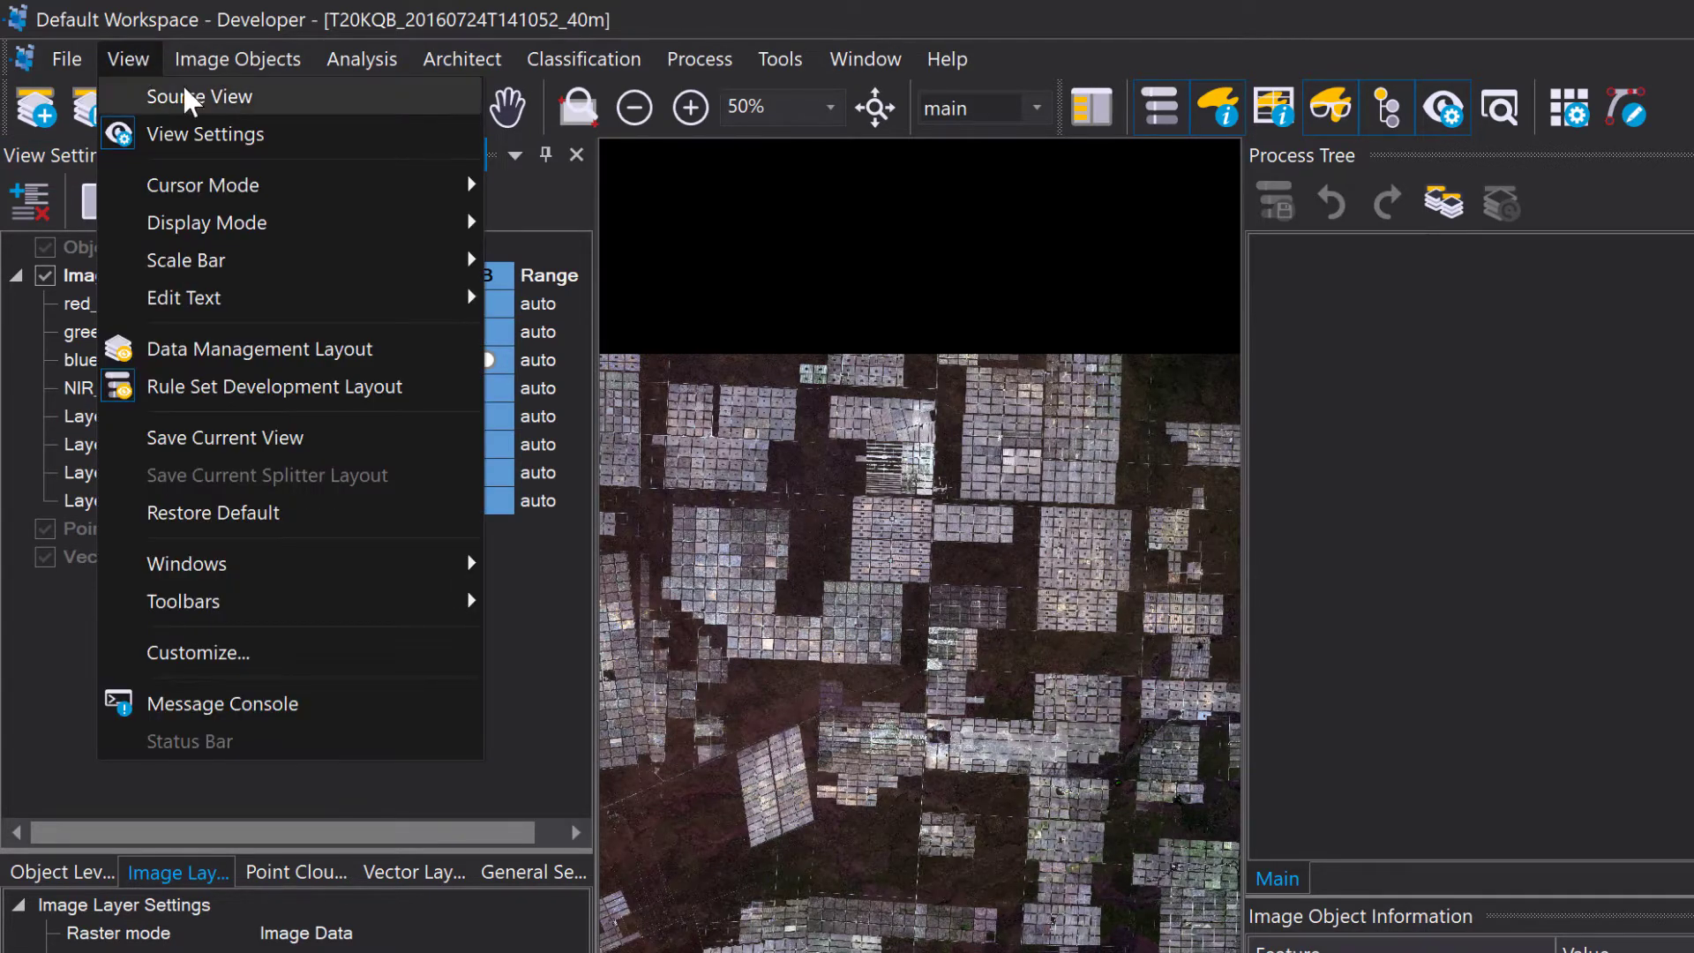
left_click(261, 104)
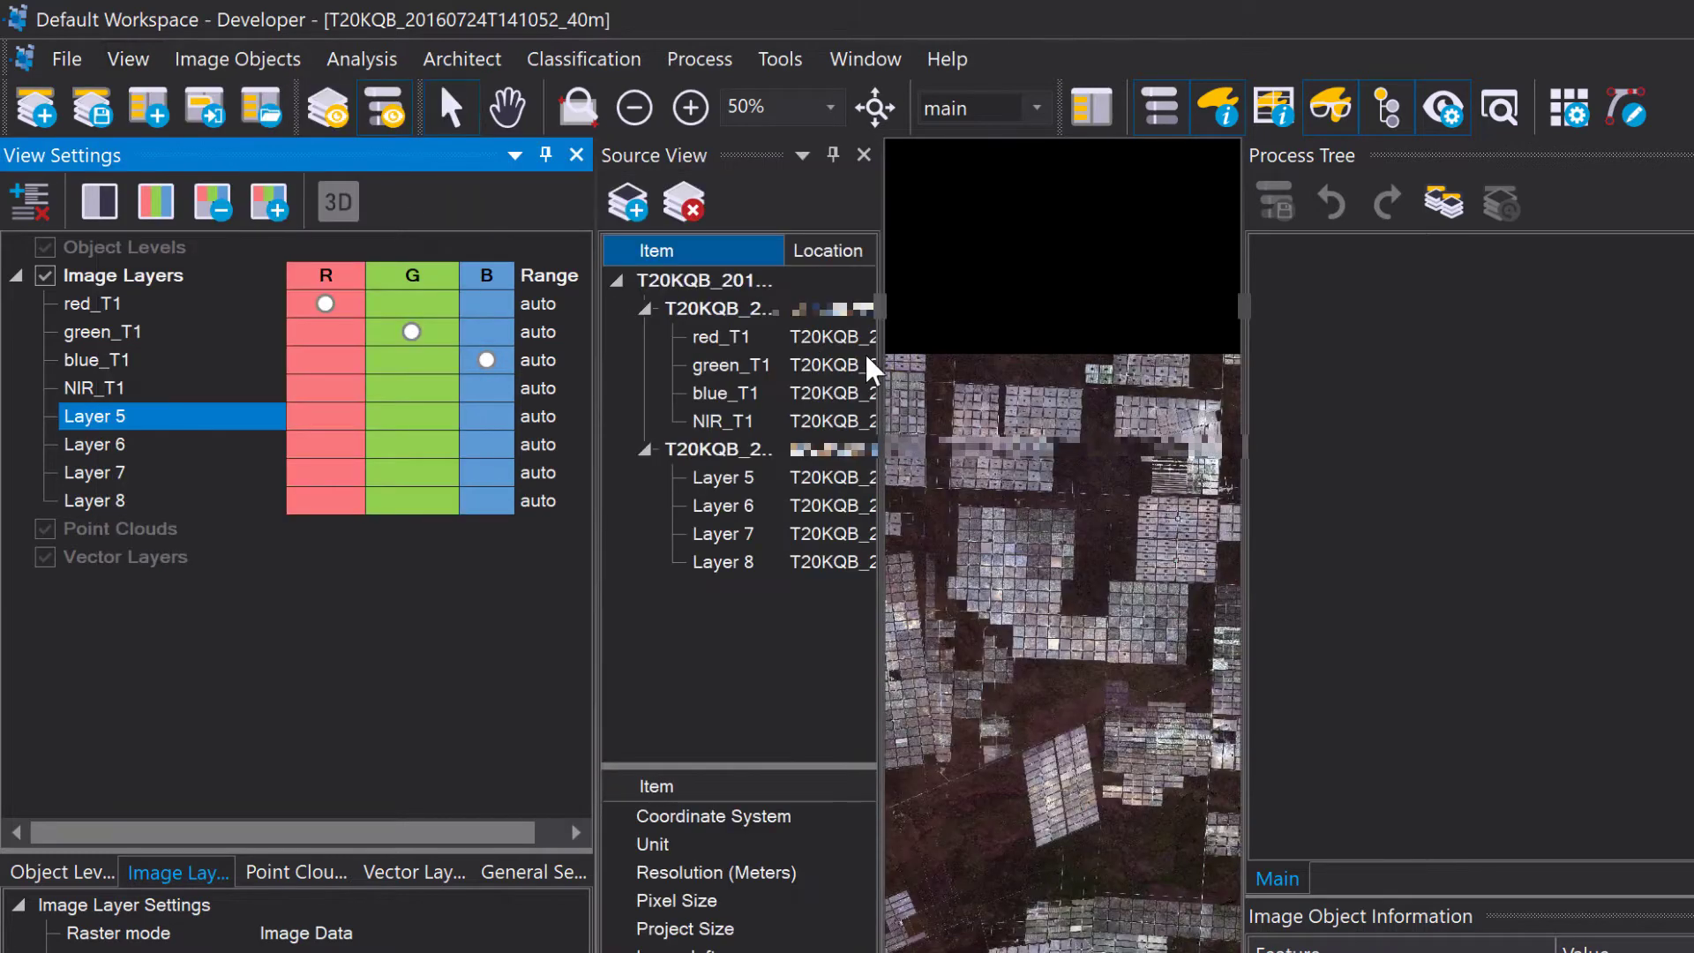
left_click_drag(882, 360, 1044, 389)
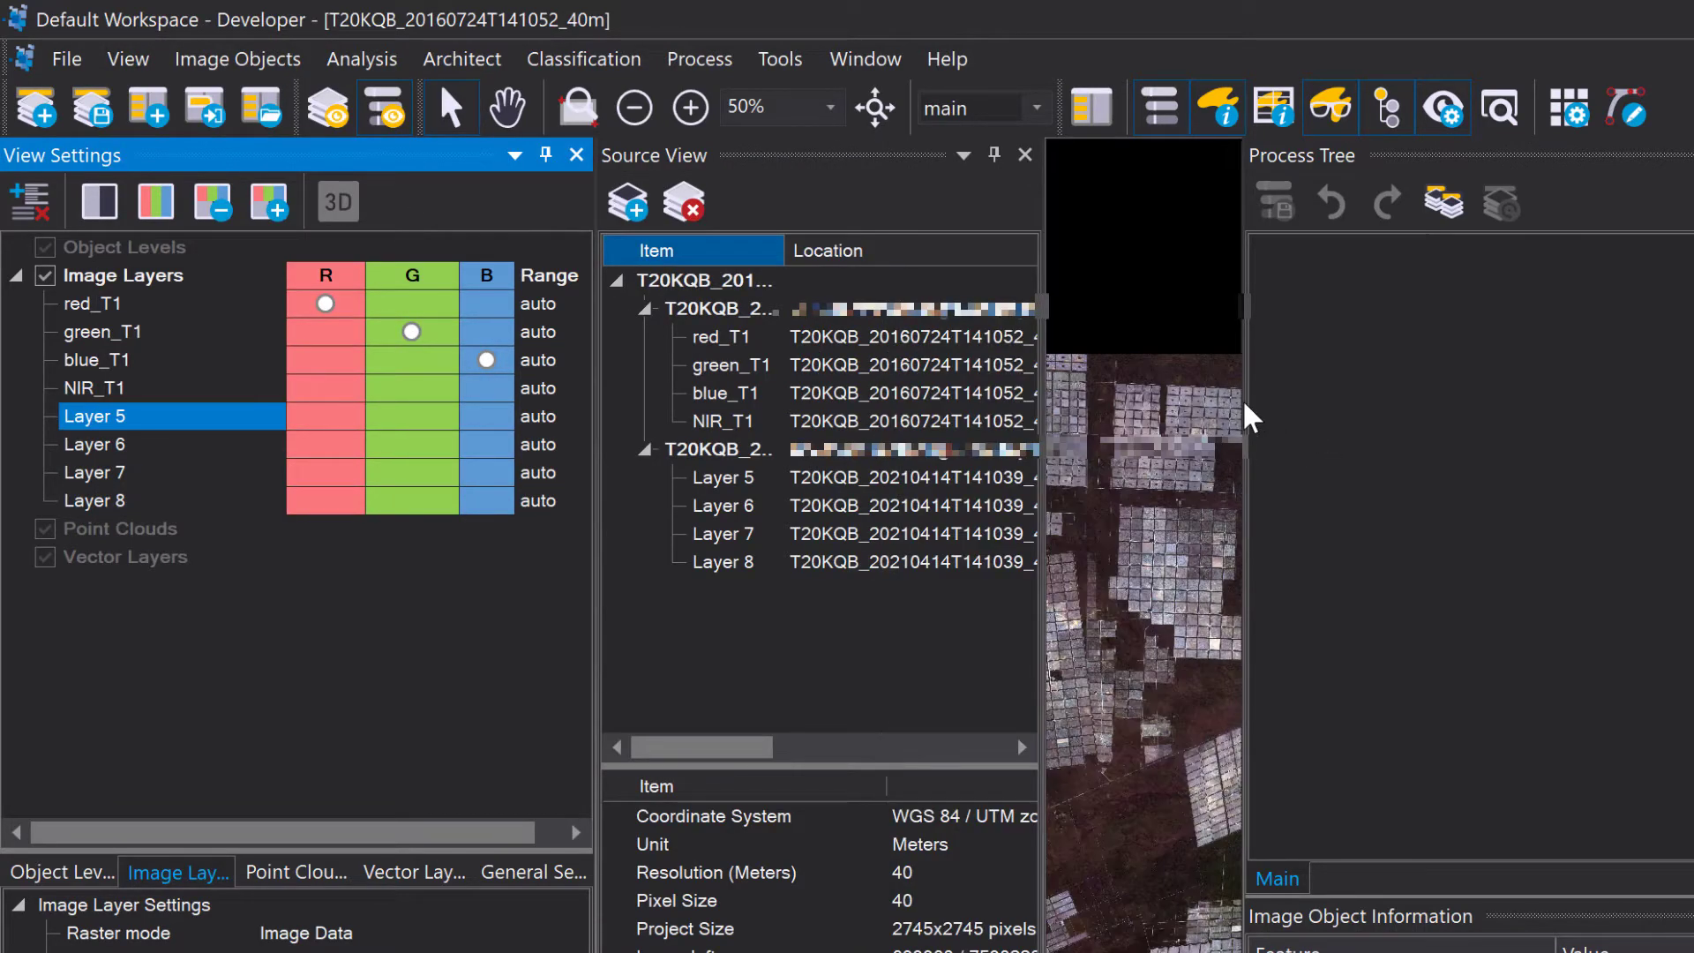
left_click_drag(1245, 421, 1615, 432)
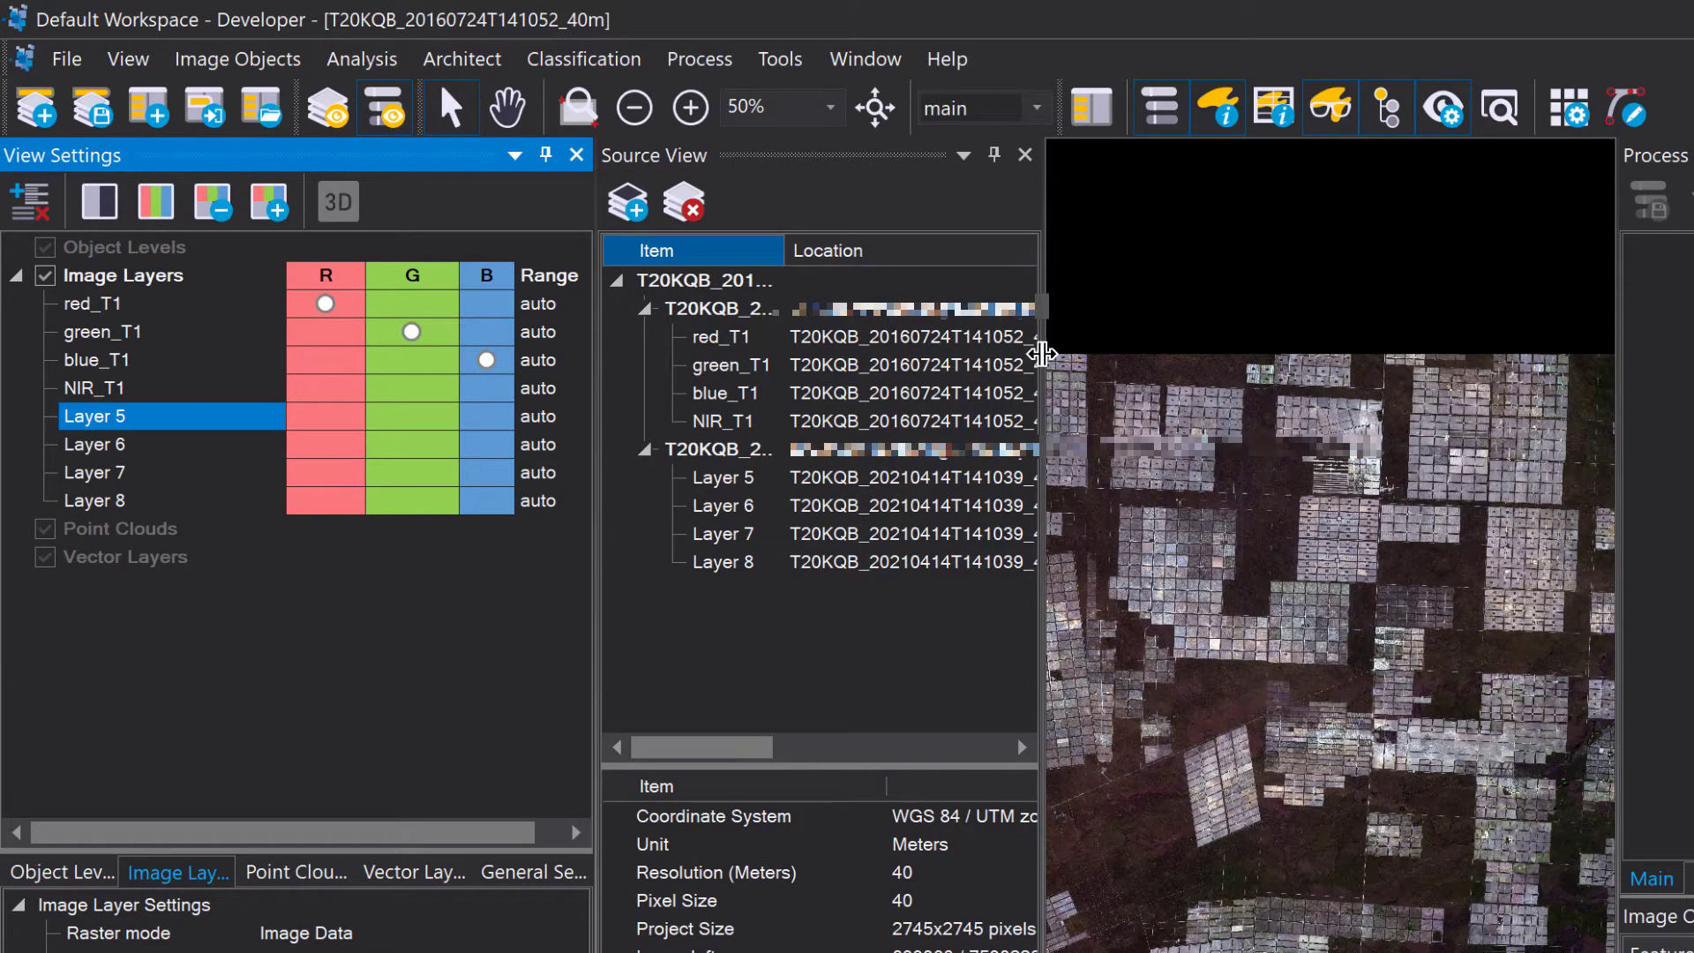
left_click_drag(1047, 364, 1412, 416)
Enlarge the Source View further and widen its Location and Item columns to reveal the file paths and full file names.
left_click(741, 342)
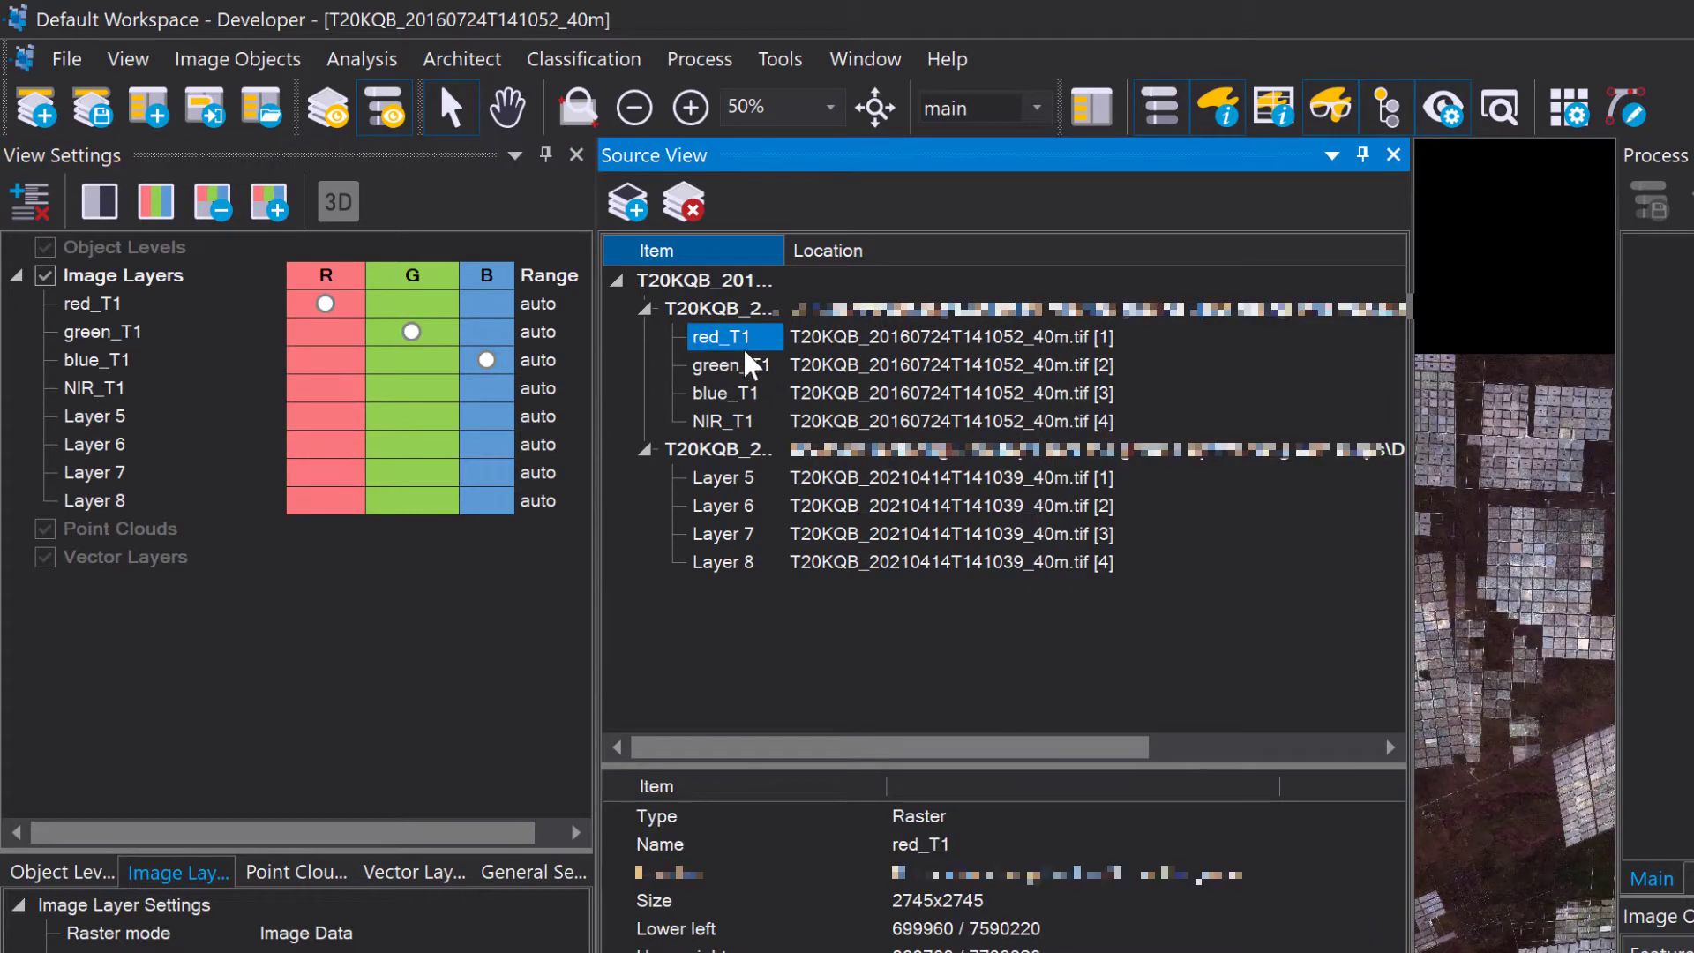
left_click(993, 344)
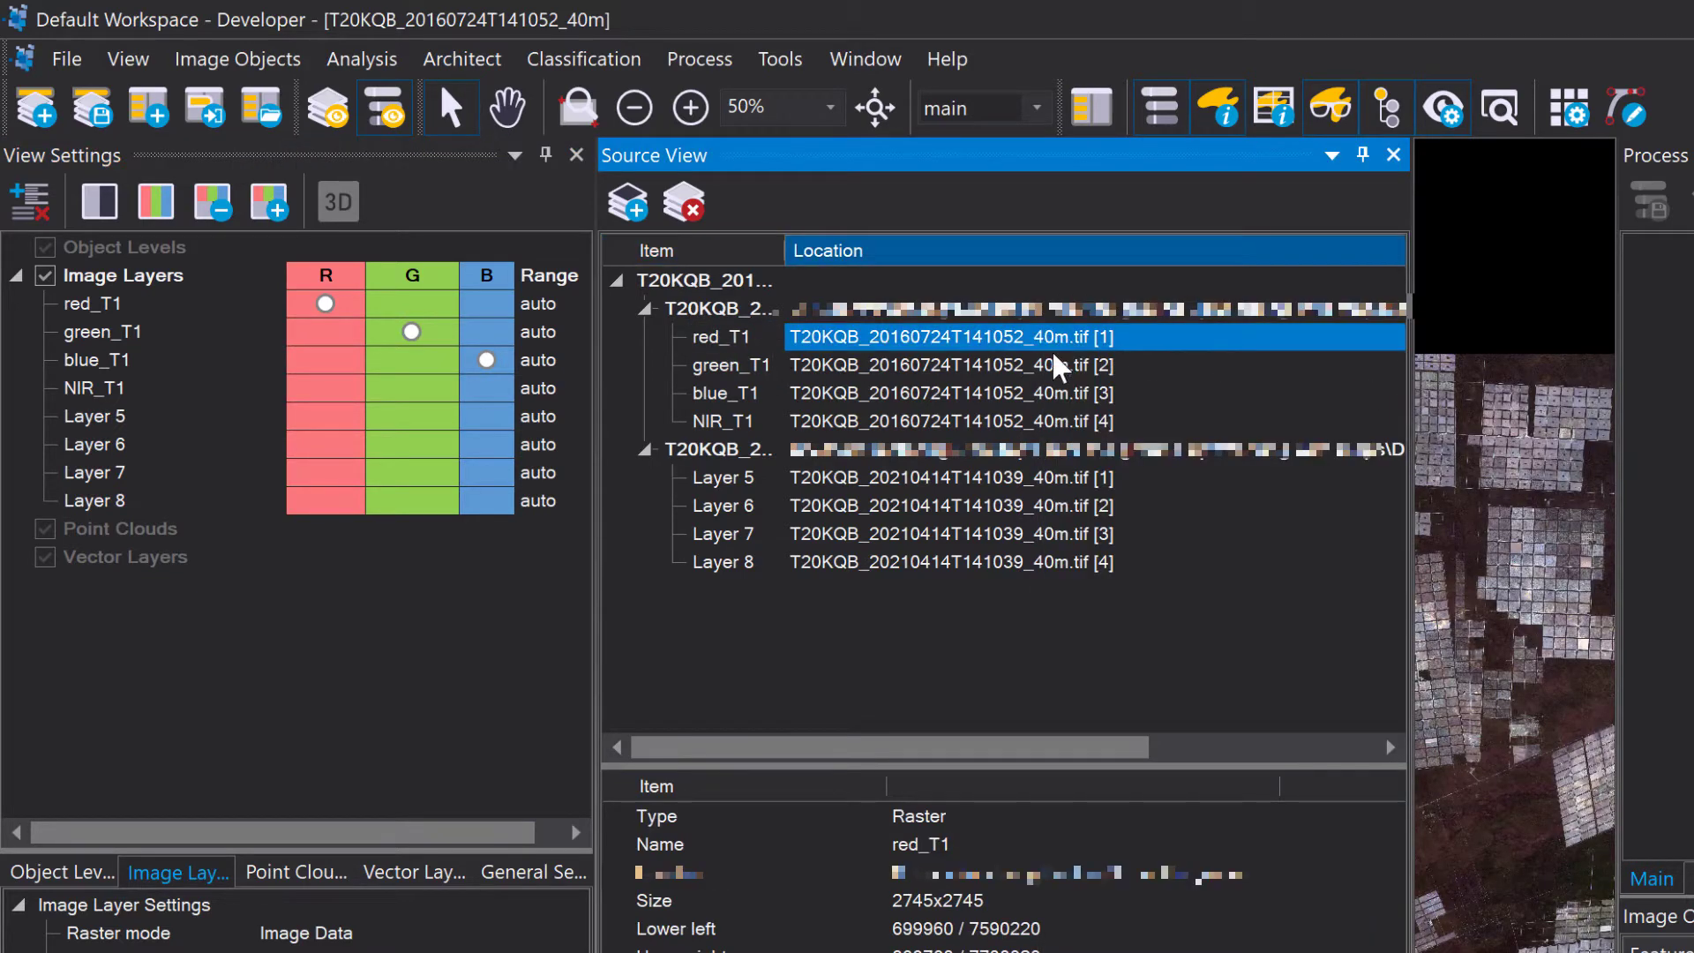
left_click(1099, 313)
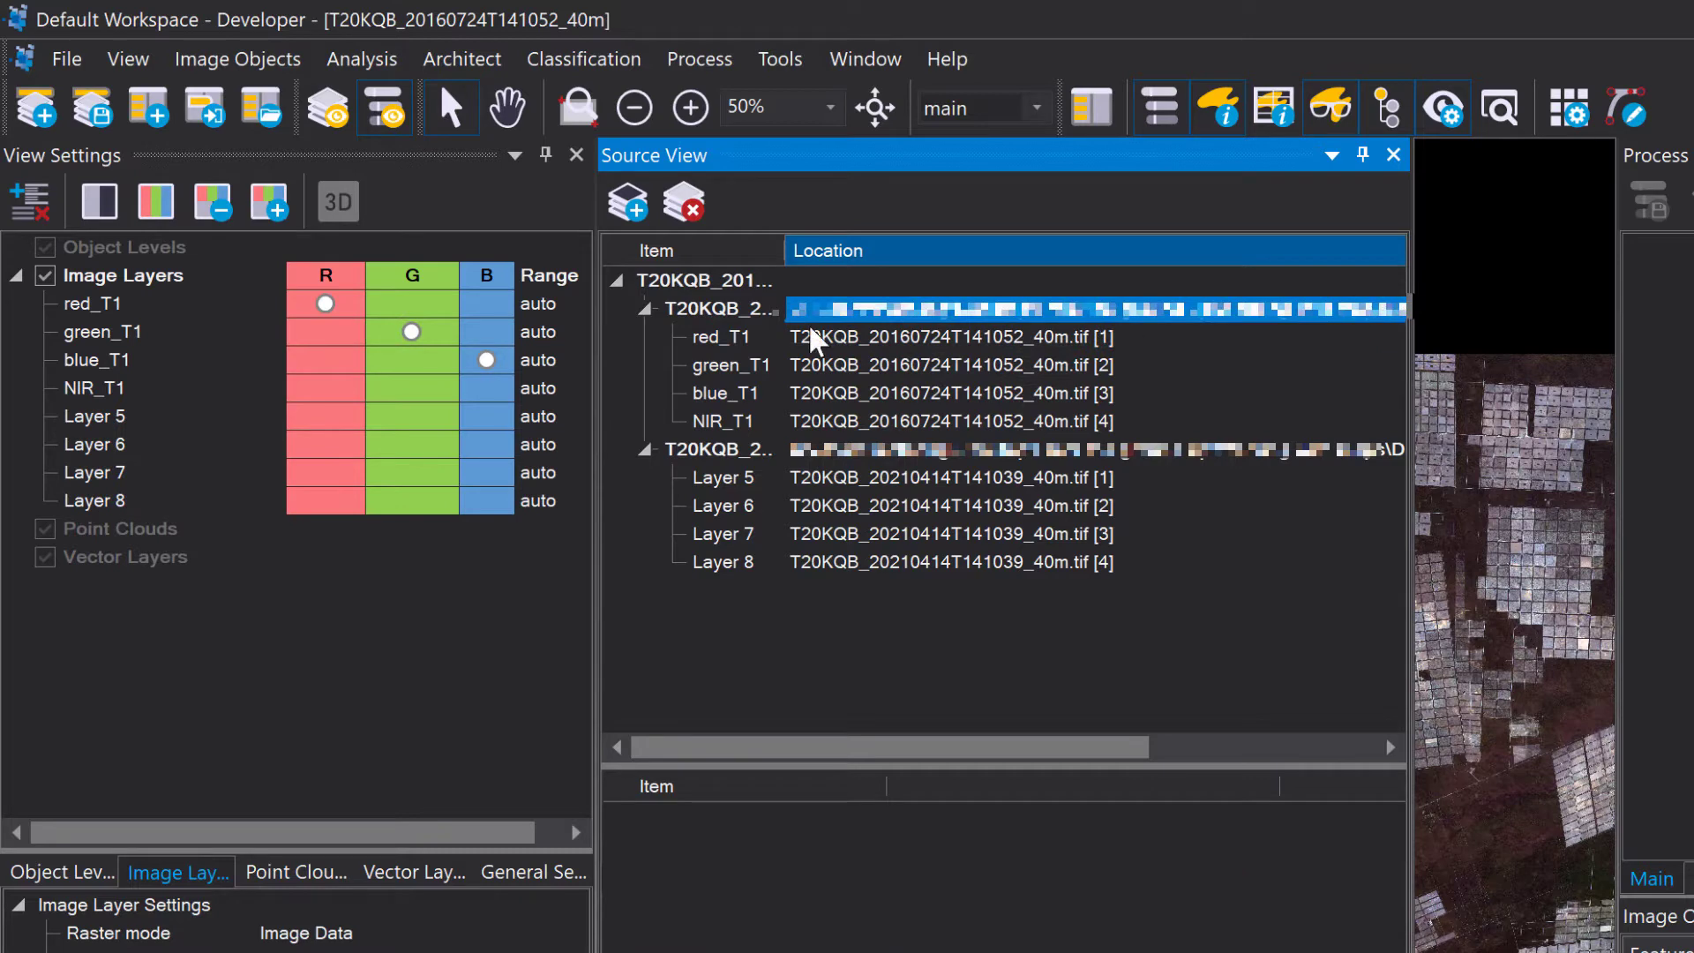
left_click_drag(598, 304, 333, 305)
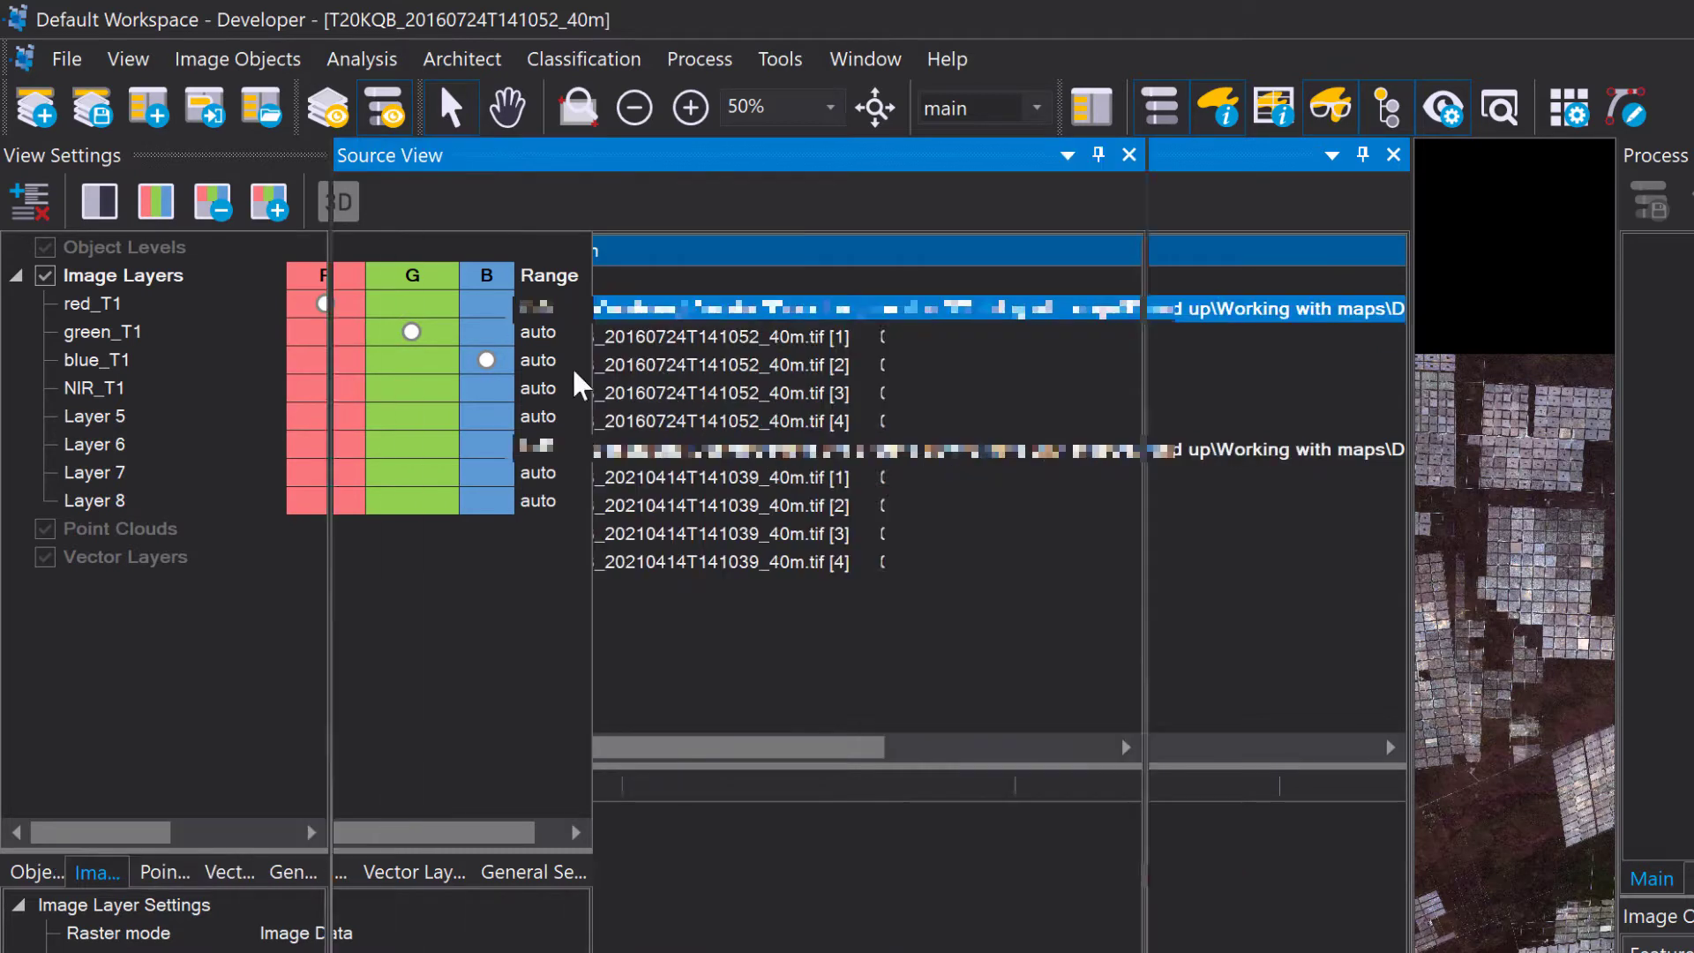
left_click_drag(1149, 362, 1569, 406)
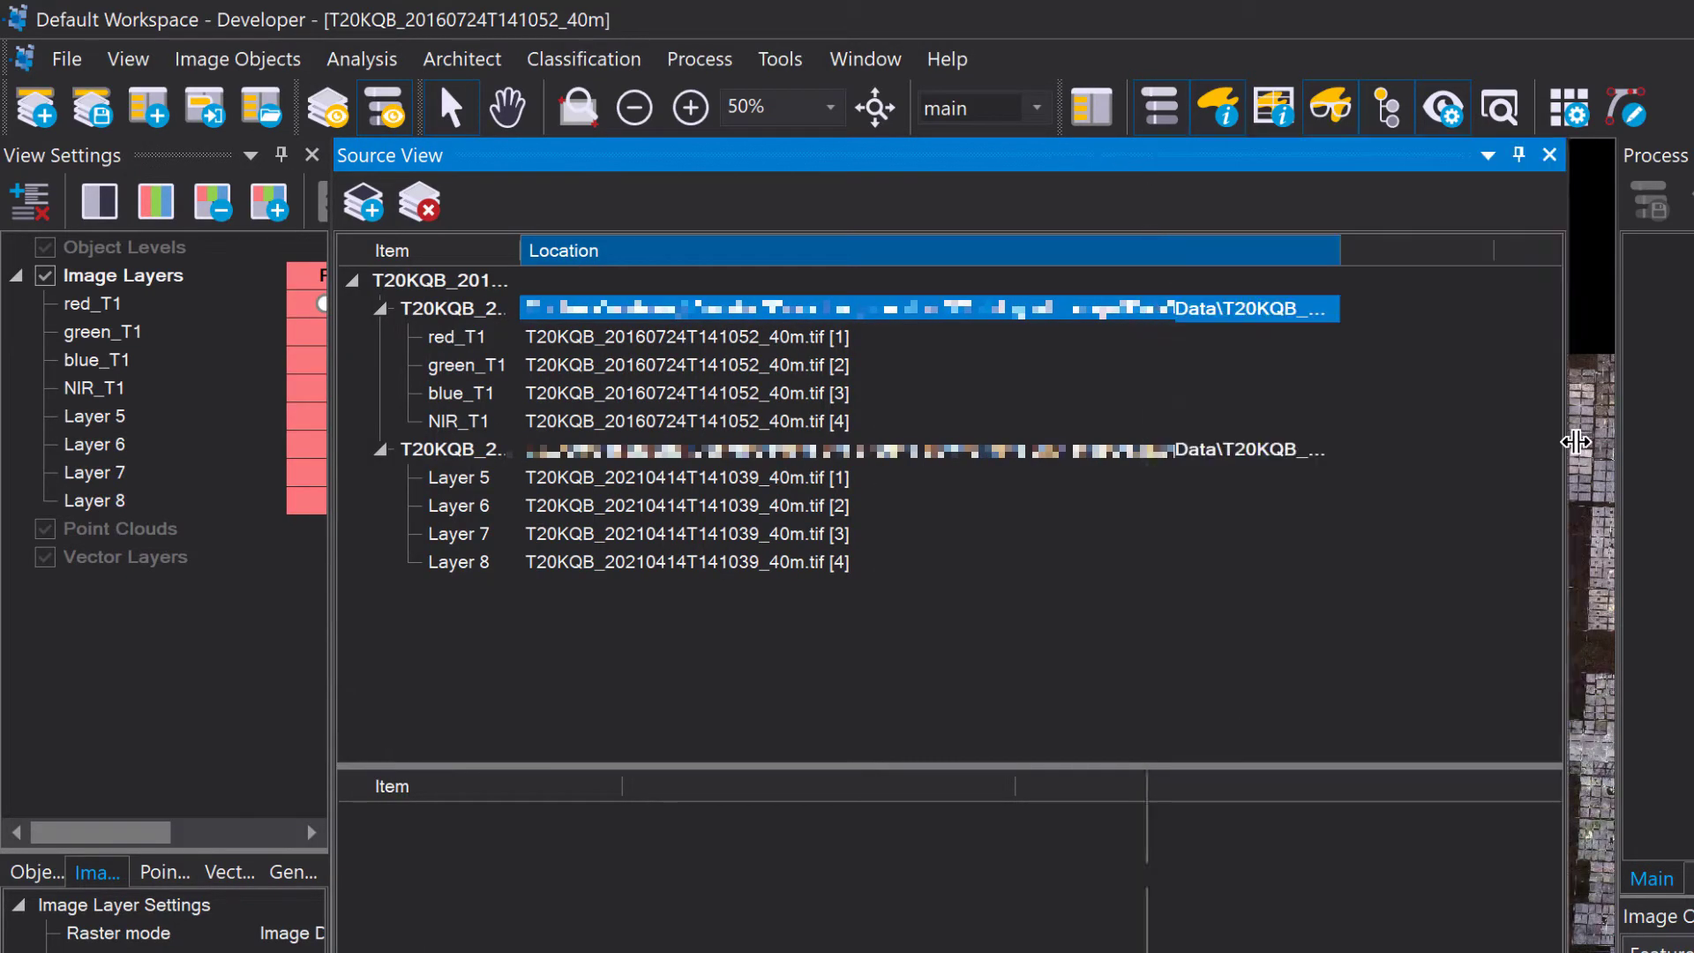
left_click_drag(1342, 256, 1483, 256)
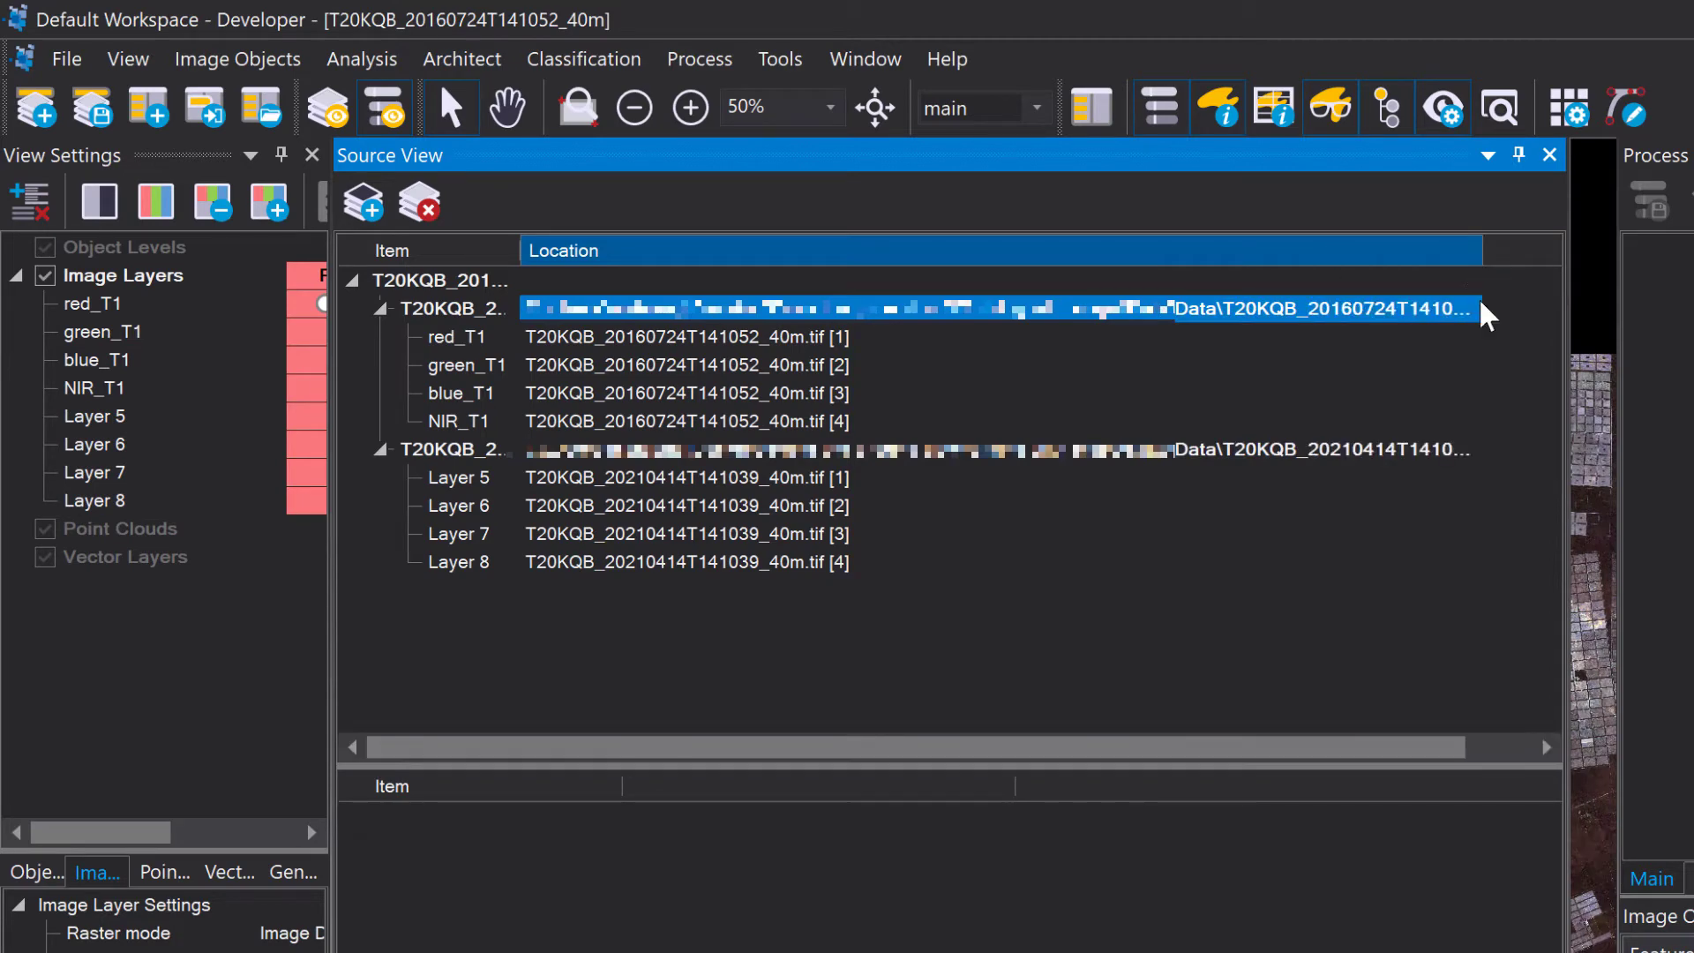
left_click(485, 479)
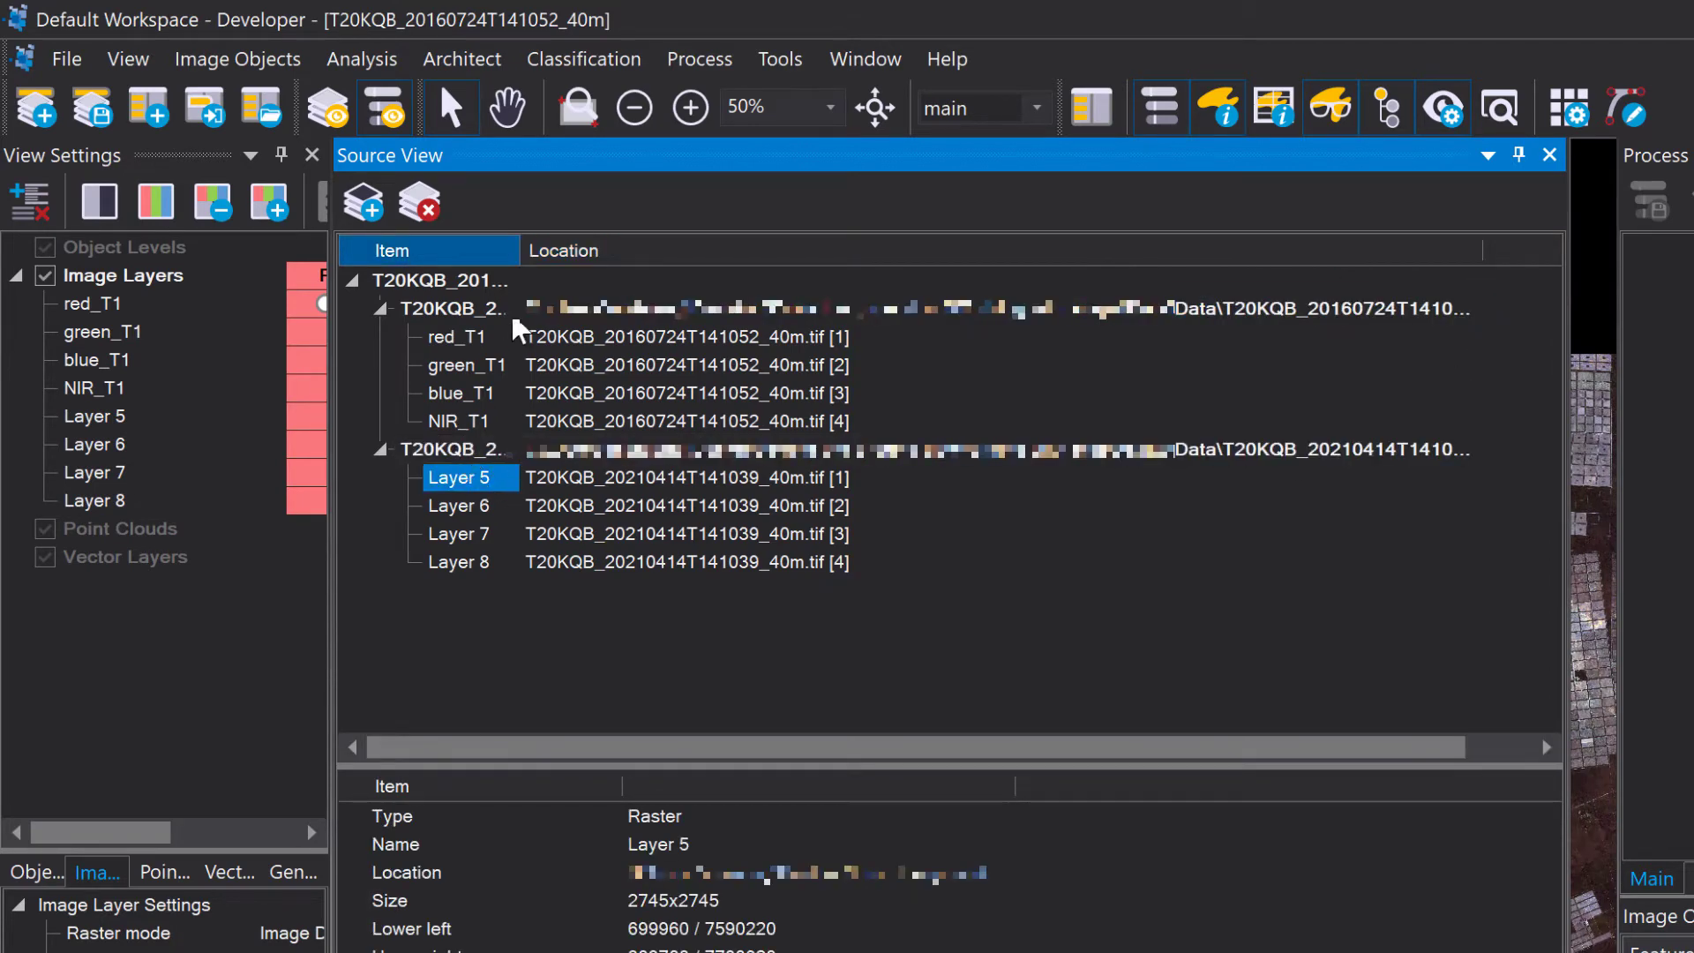
left_click_drag(521, 250, 776, 251)
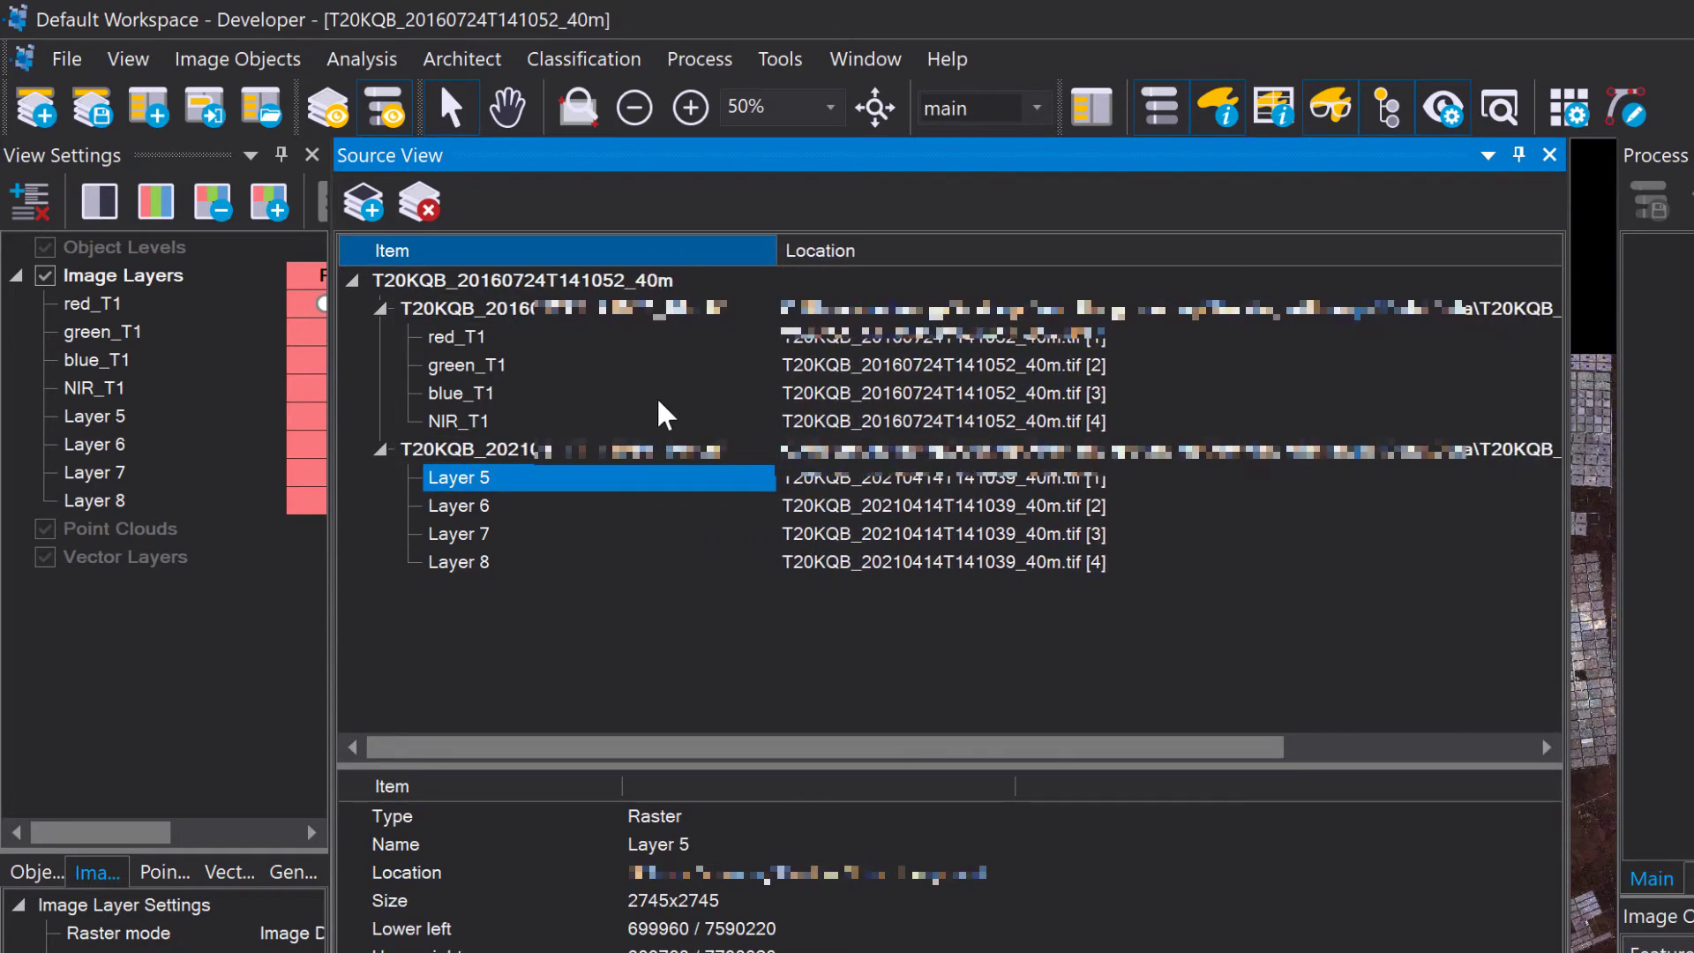
In the Source View, rename Layer 5 of the 2021 image as red_T2 and Layer 6 as green_T2.
left_click(522, 450)
left_click(491, 478)
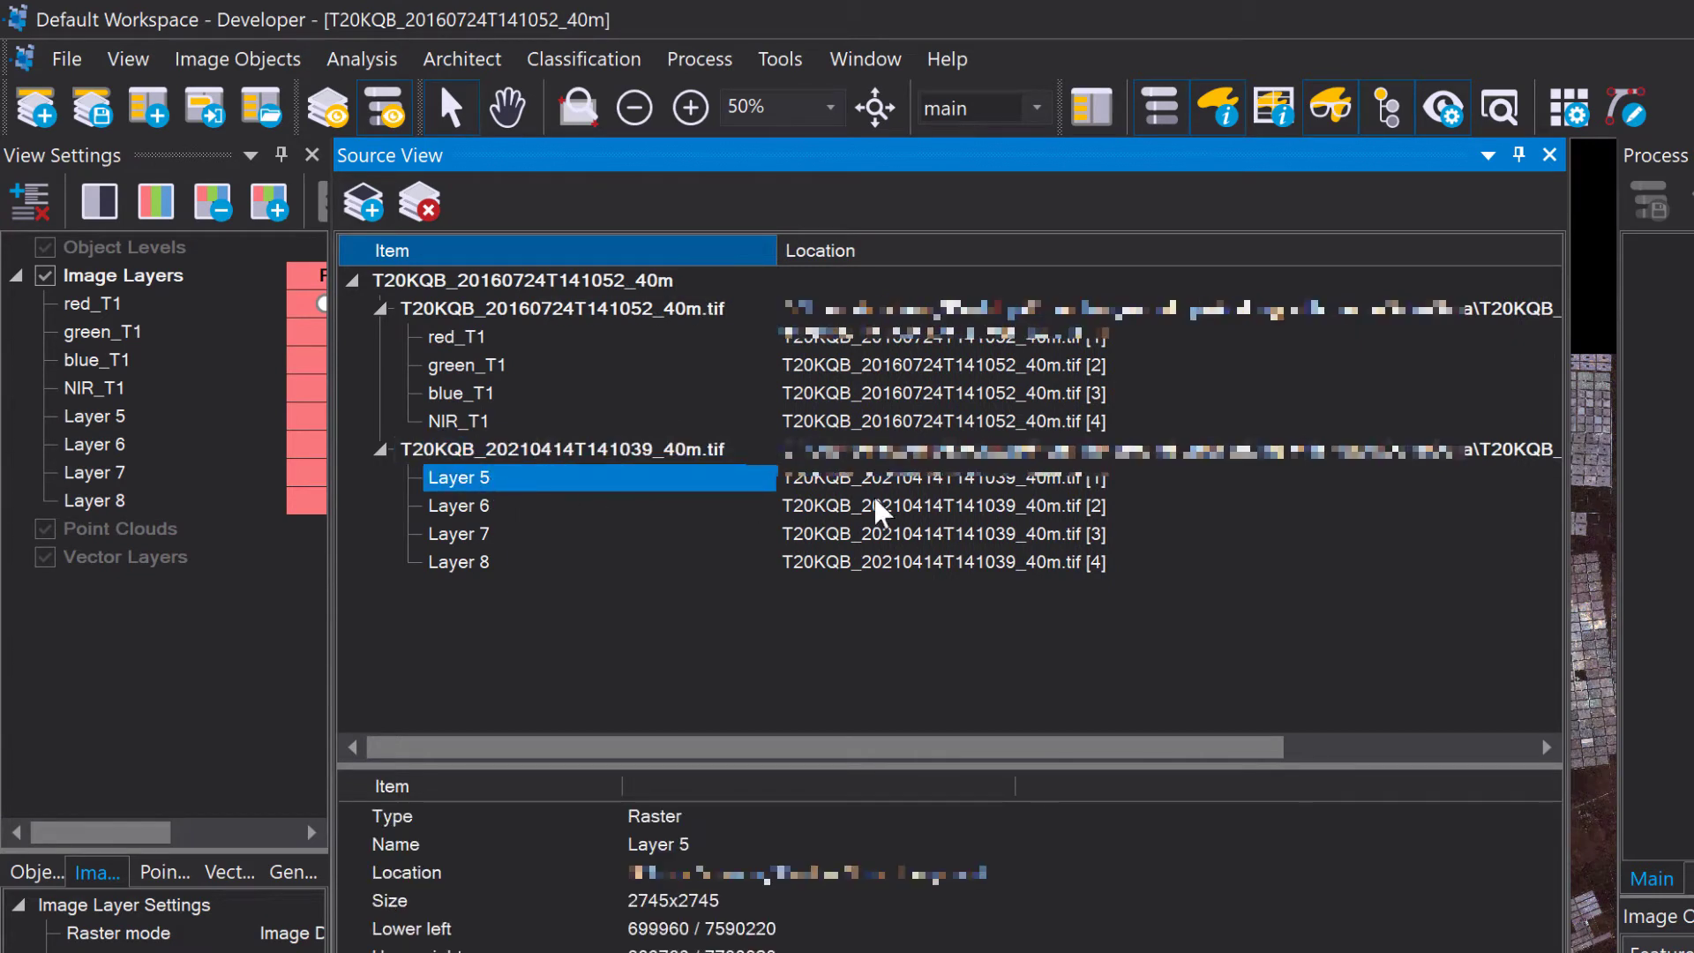
left_click(500, 488)
key("ctrl+a")
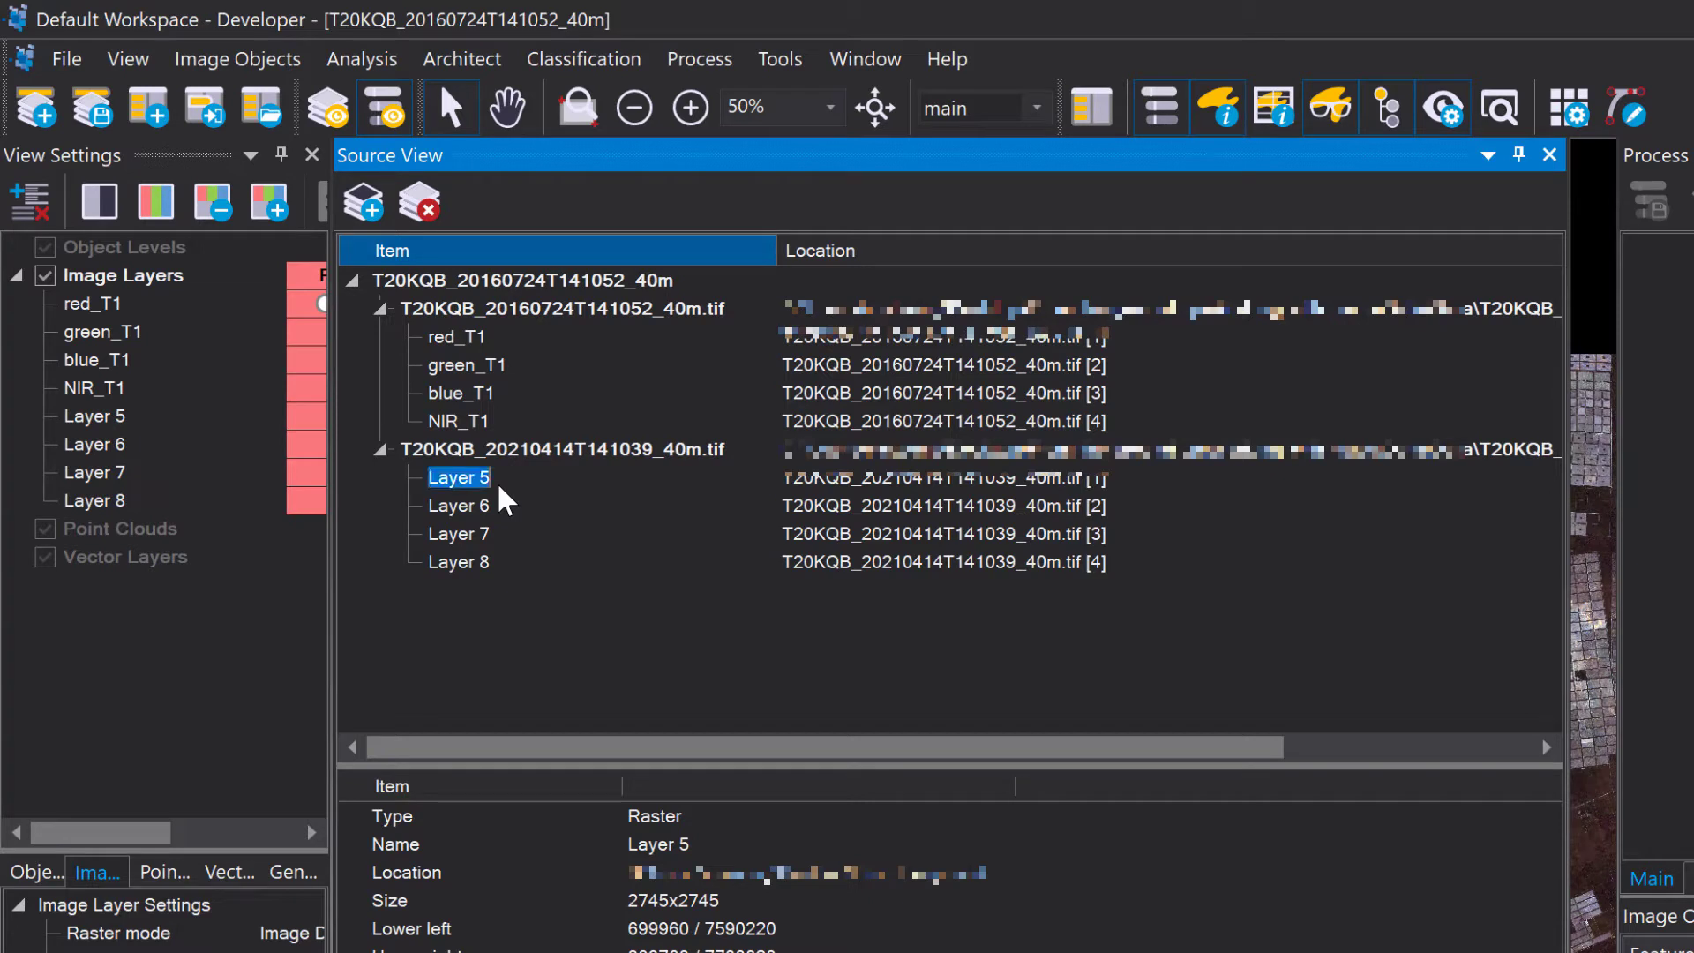
type("red_T2")
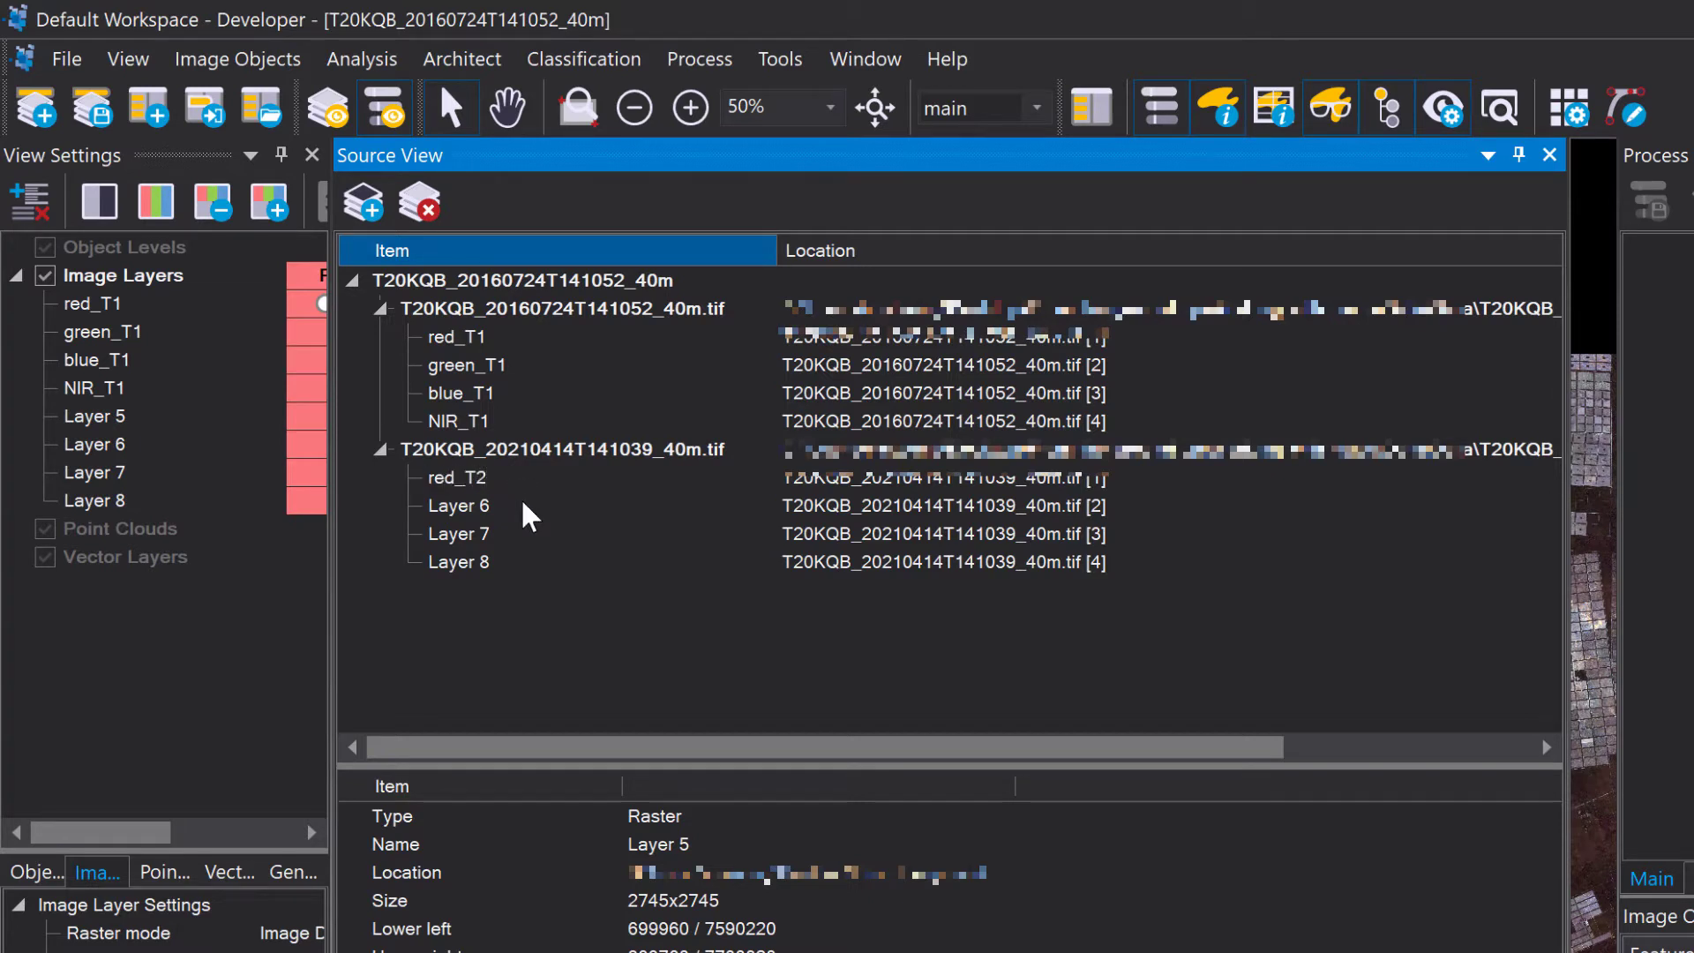
left_click(524, 505)
key("ctrl+a")
type("green_T2")
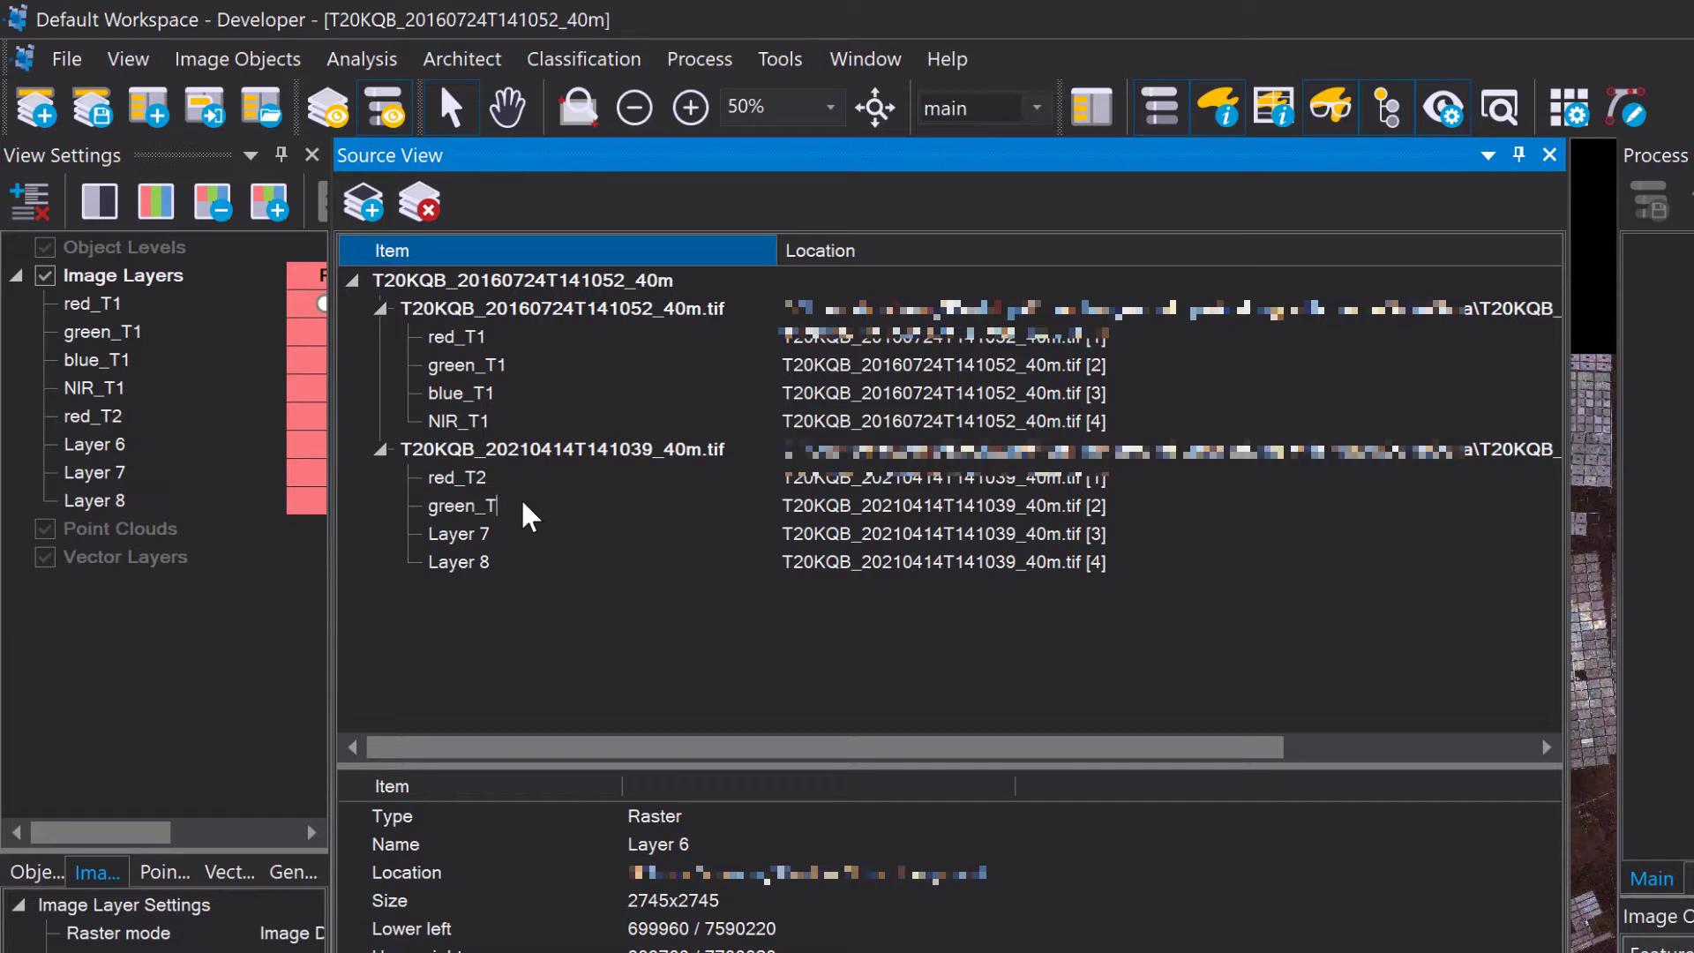
In the Source View, rename Layer 7 of the 2021 image as blue_T2 and Layer 8 as NIR_T2.
left_click(514, 536)
type("blue_T2")
left_click(500, 563)
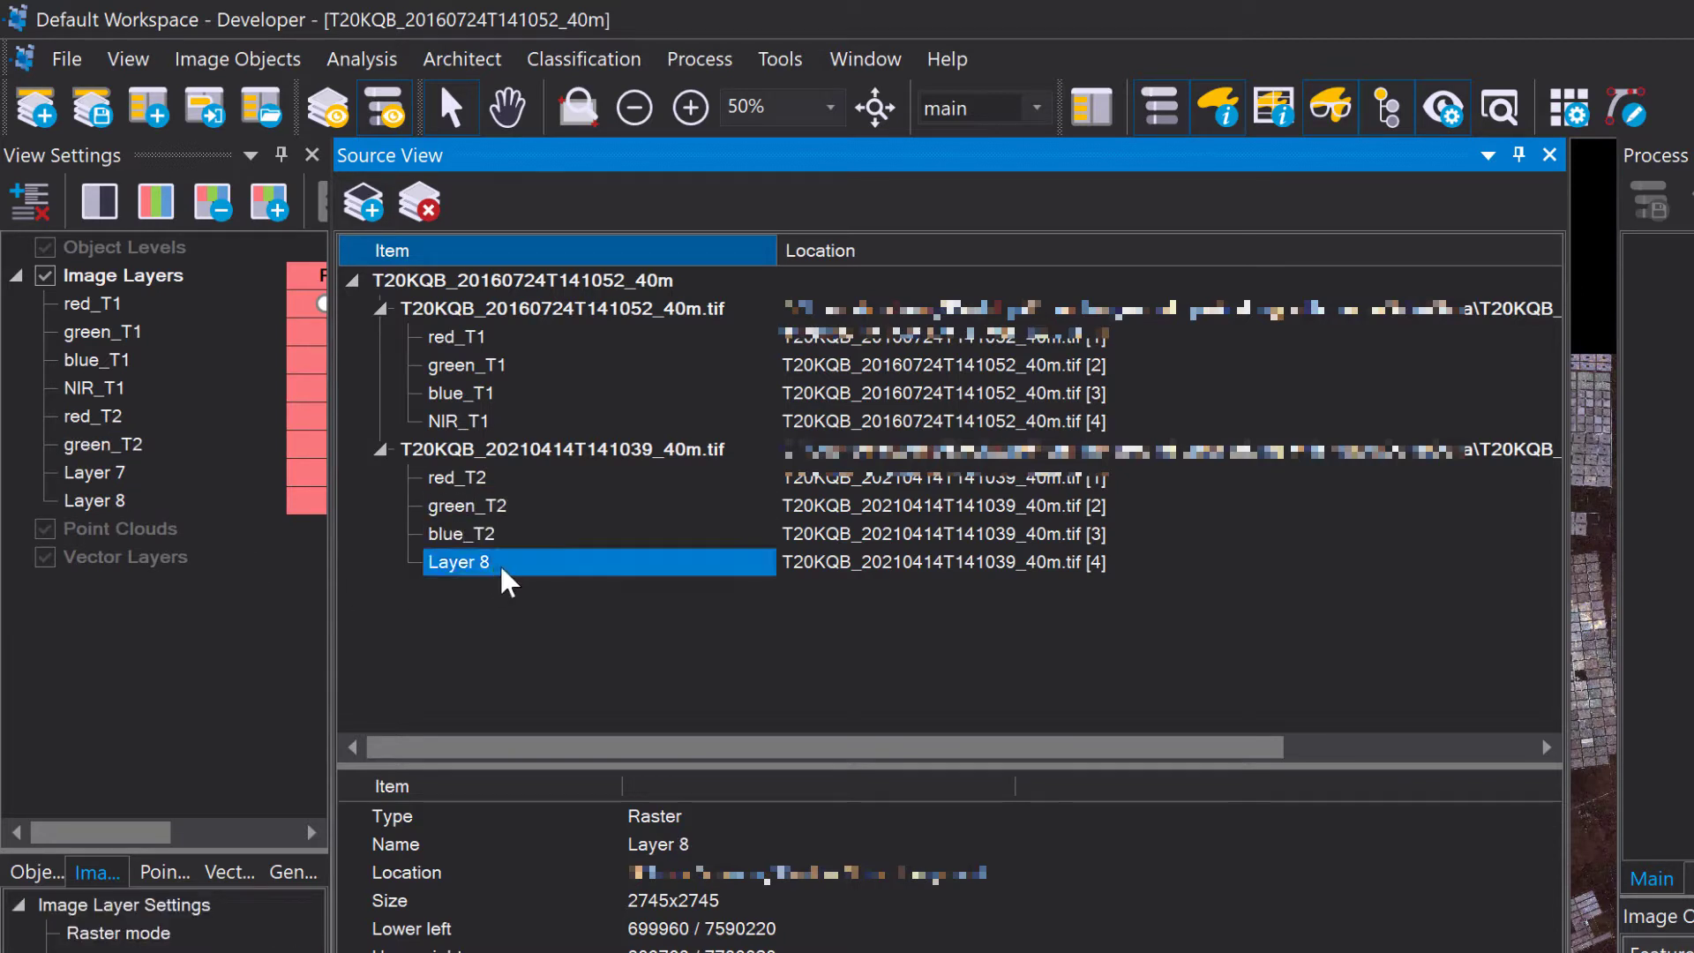
type("NIR_T2")
key("Return")
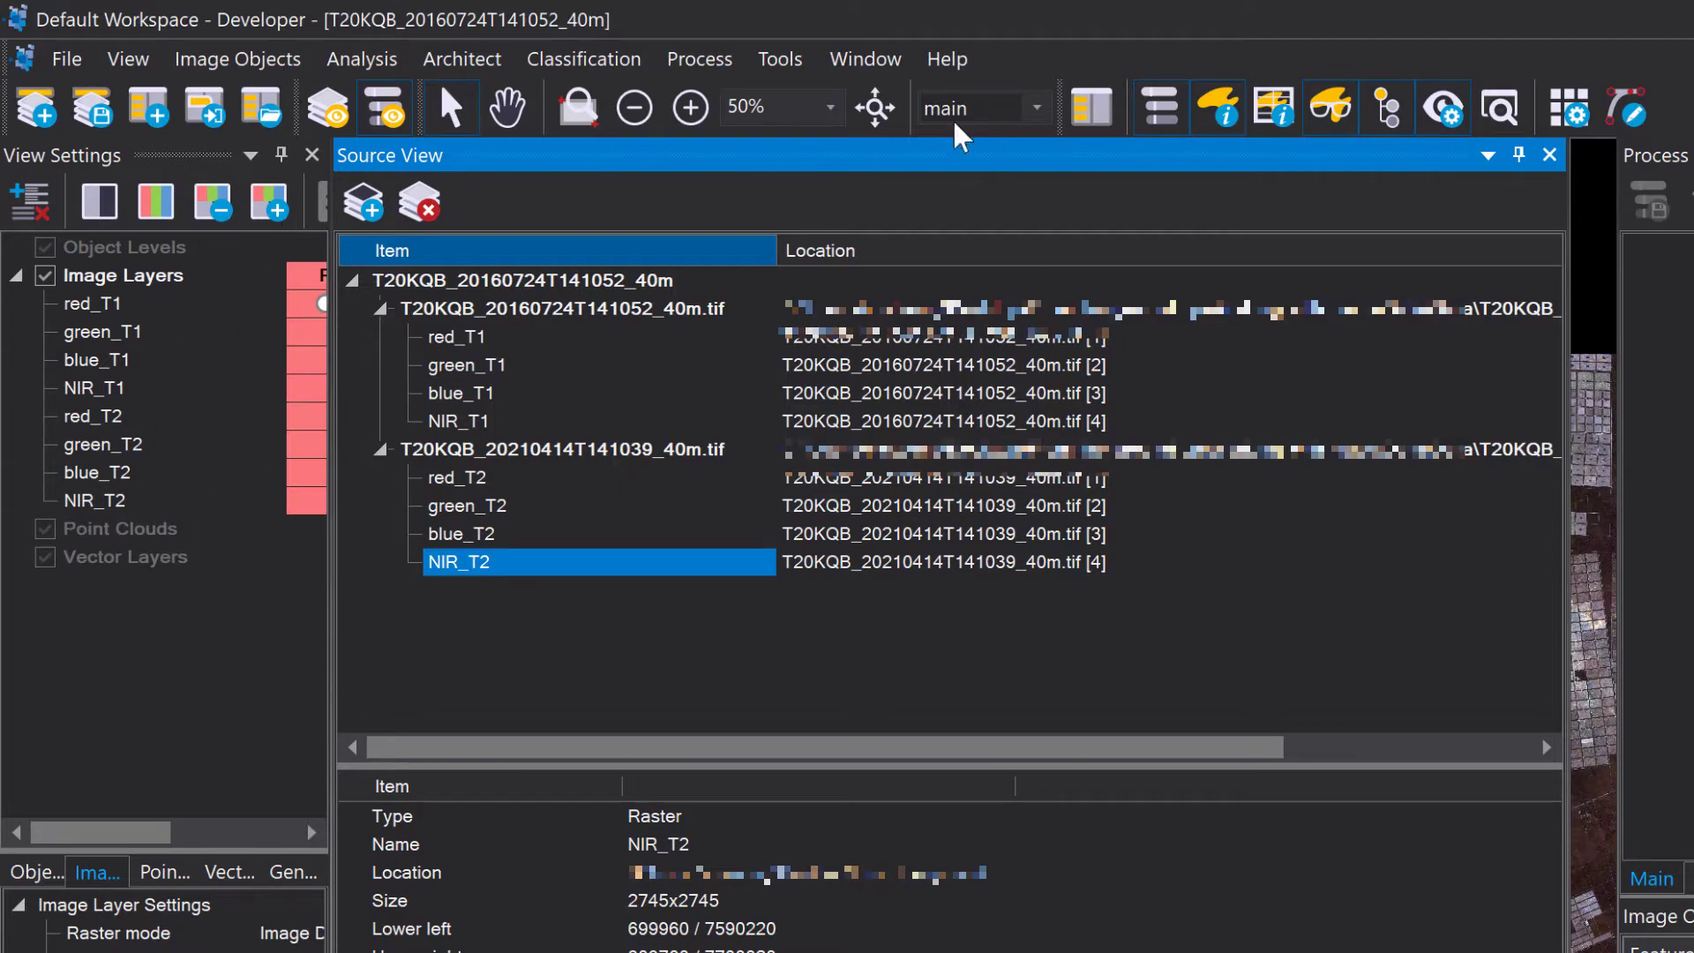
Hide the Source View and split the image view horizontally into two panes.
left_click(1517, 157)
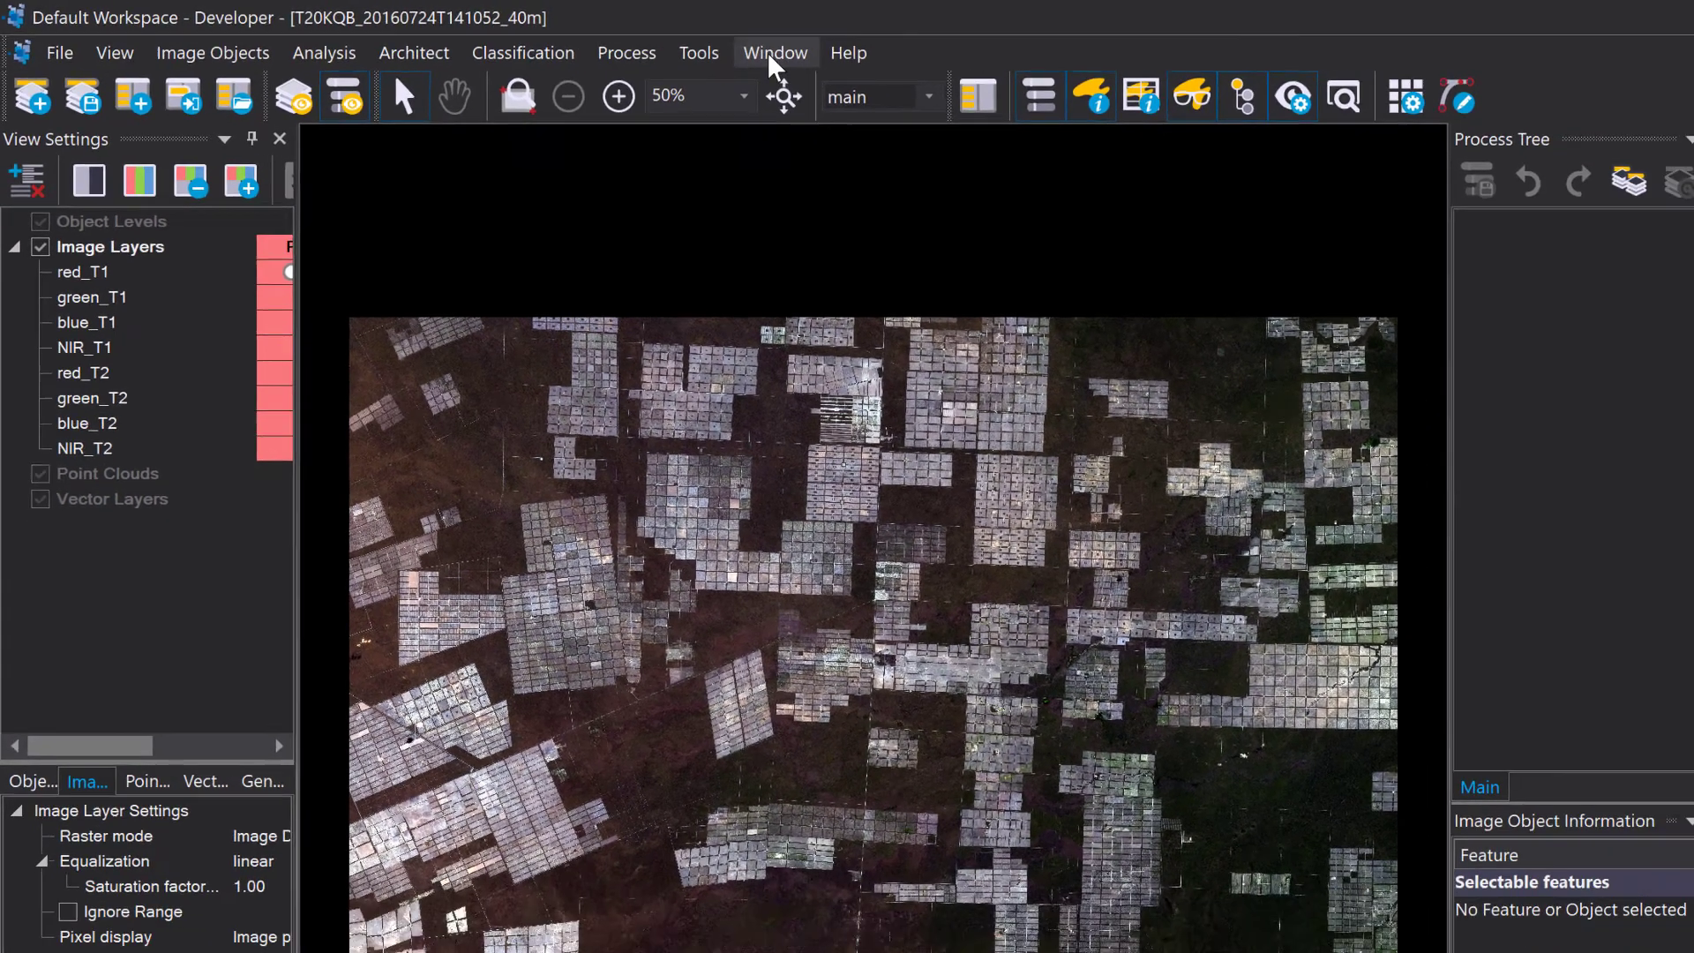
left_click(865, 59)
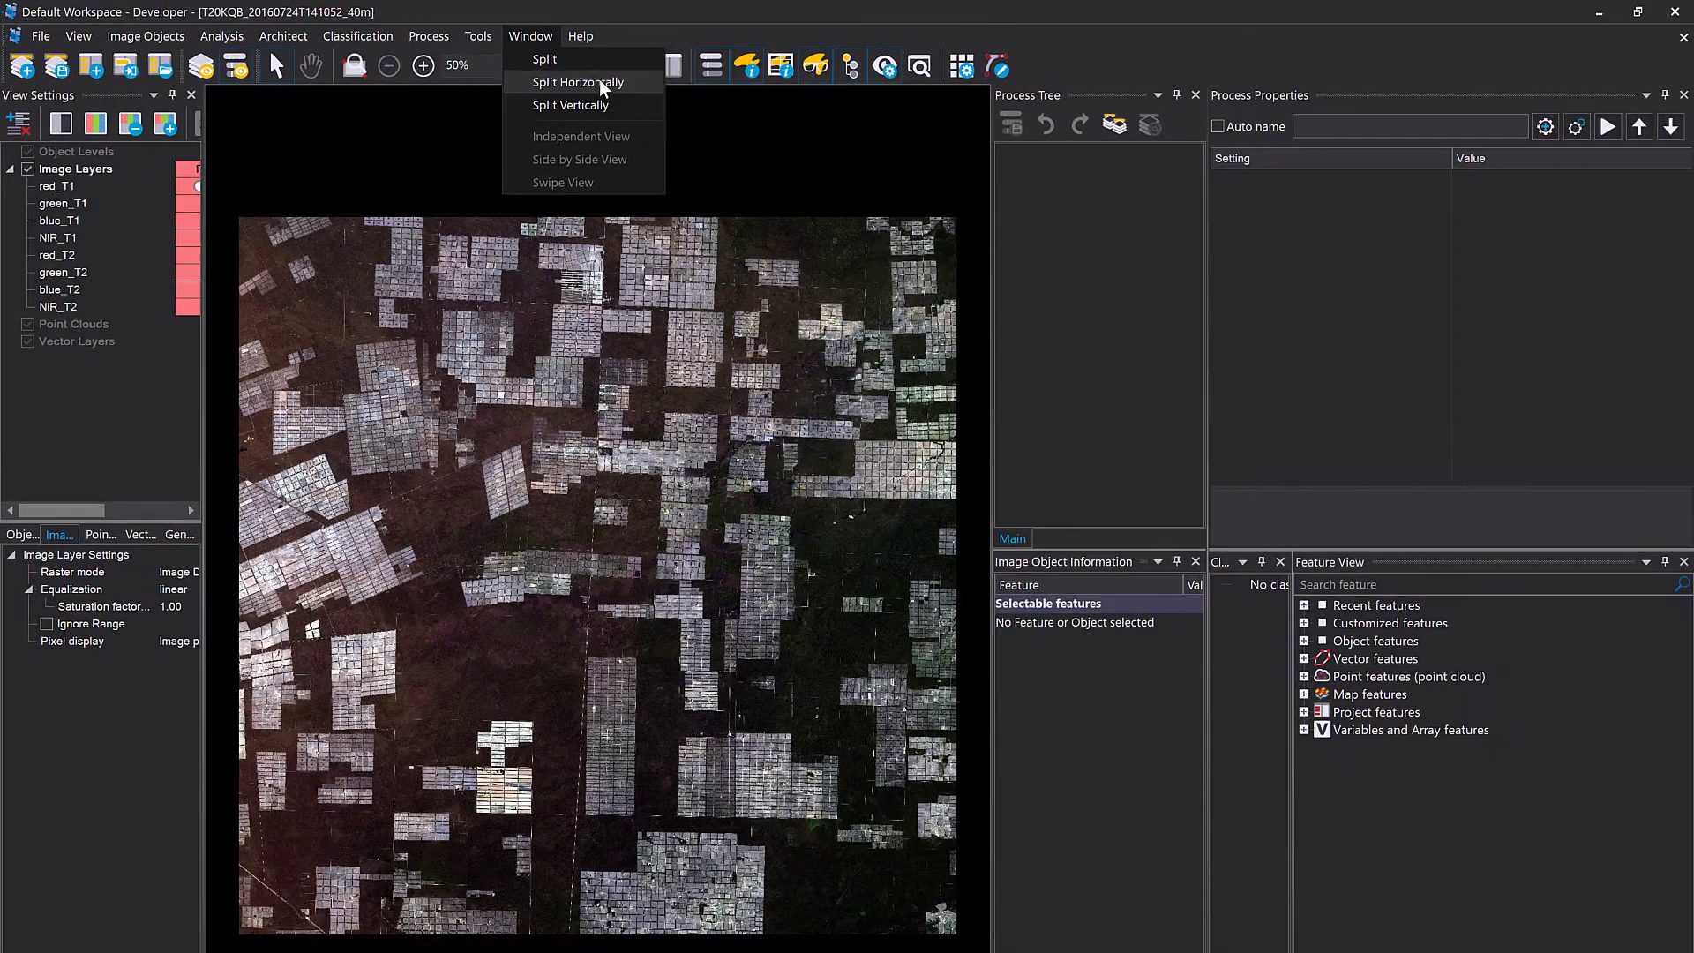
left_click(975, 135)
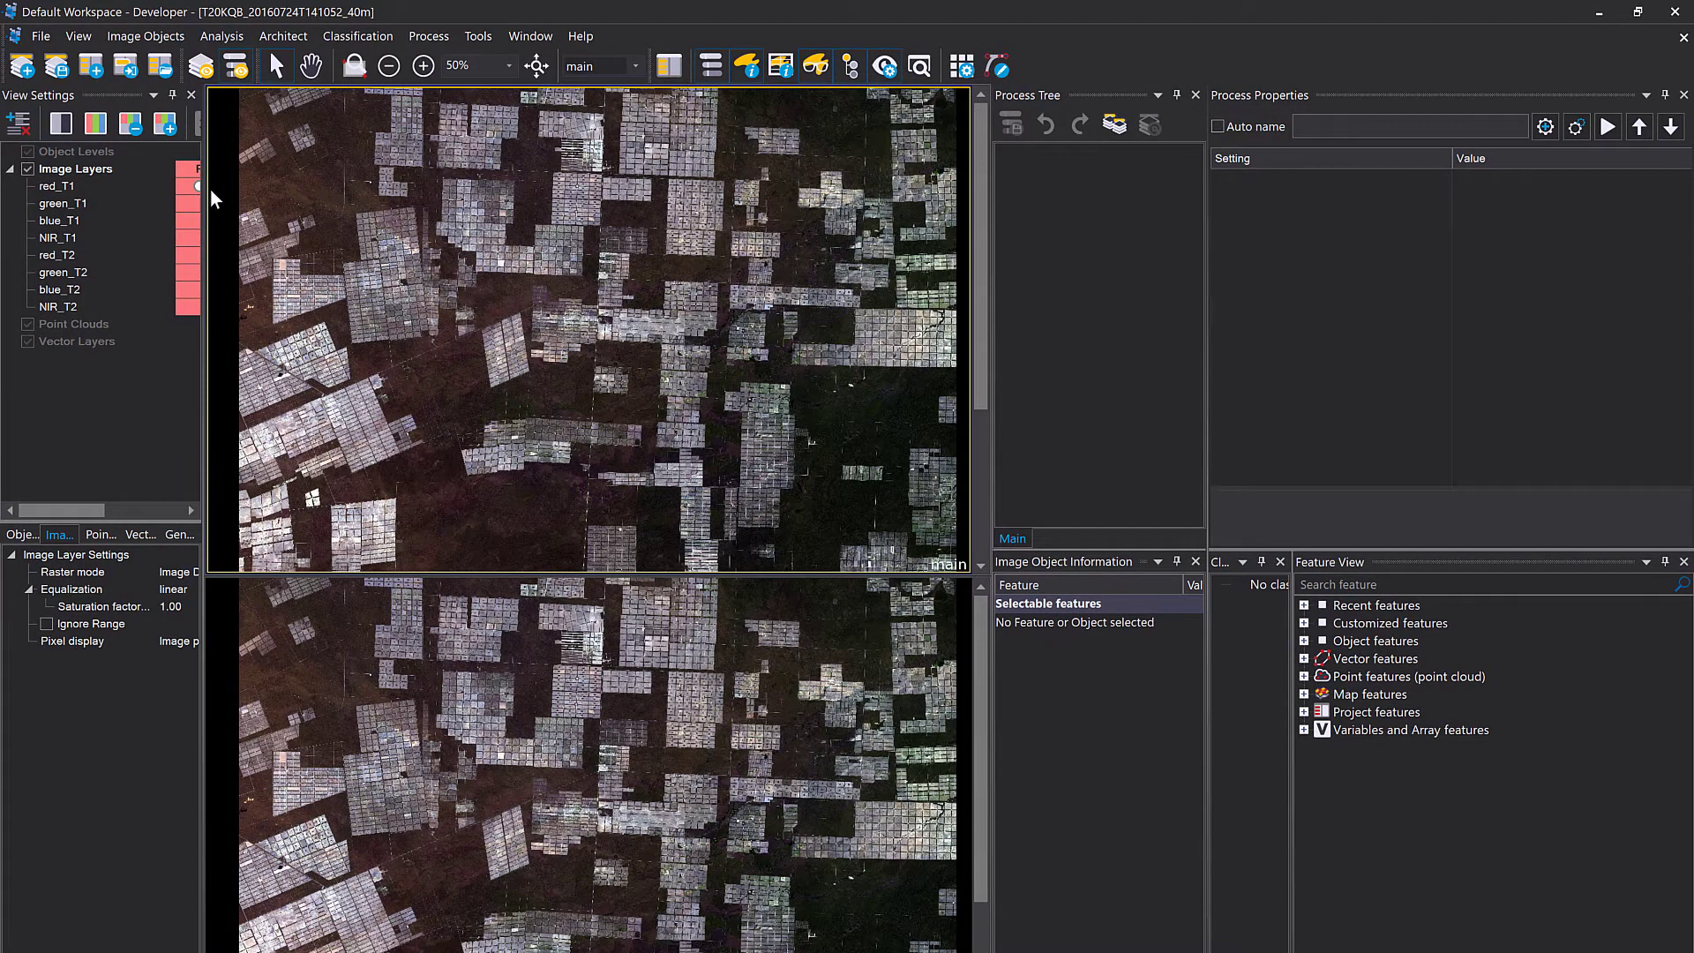
Widen the View Settings panel and display red_T2, green_T2 and blue_T2 as the RGB composite in the lower pane.
left_click_drag(204, 182, 422, 187)
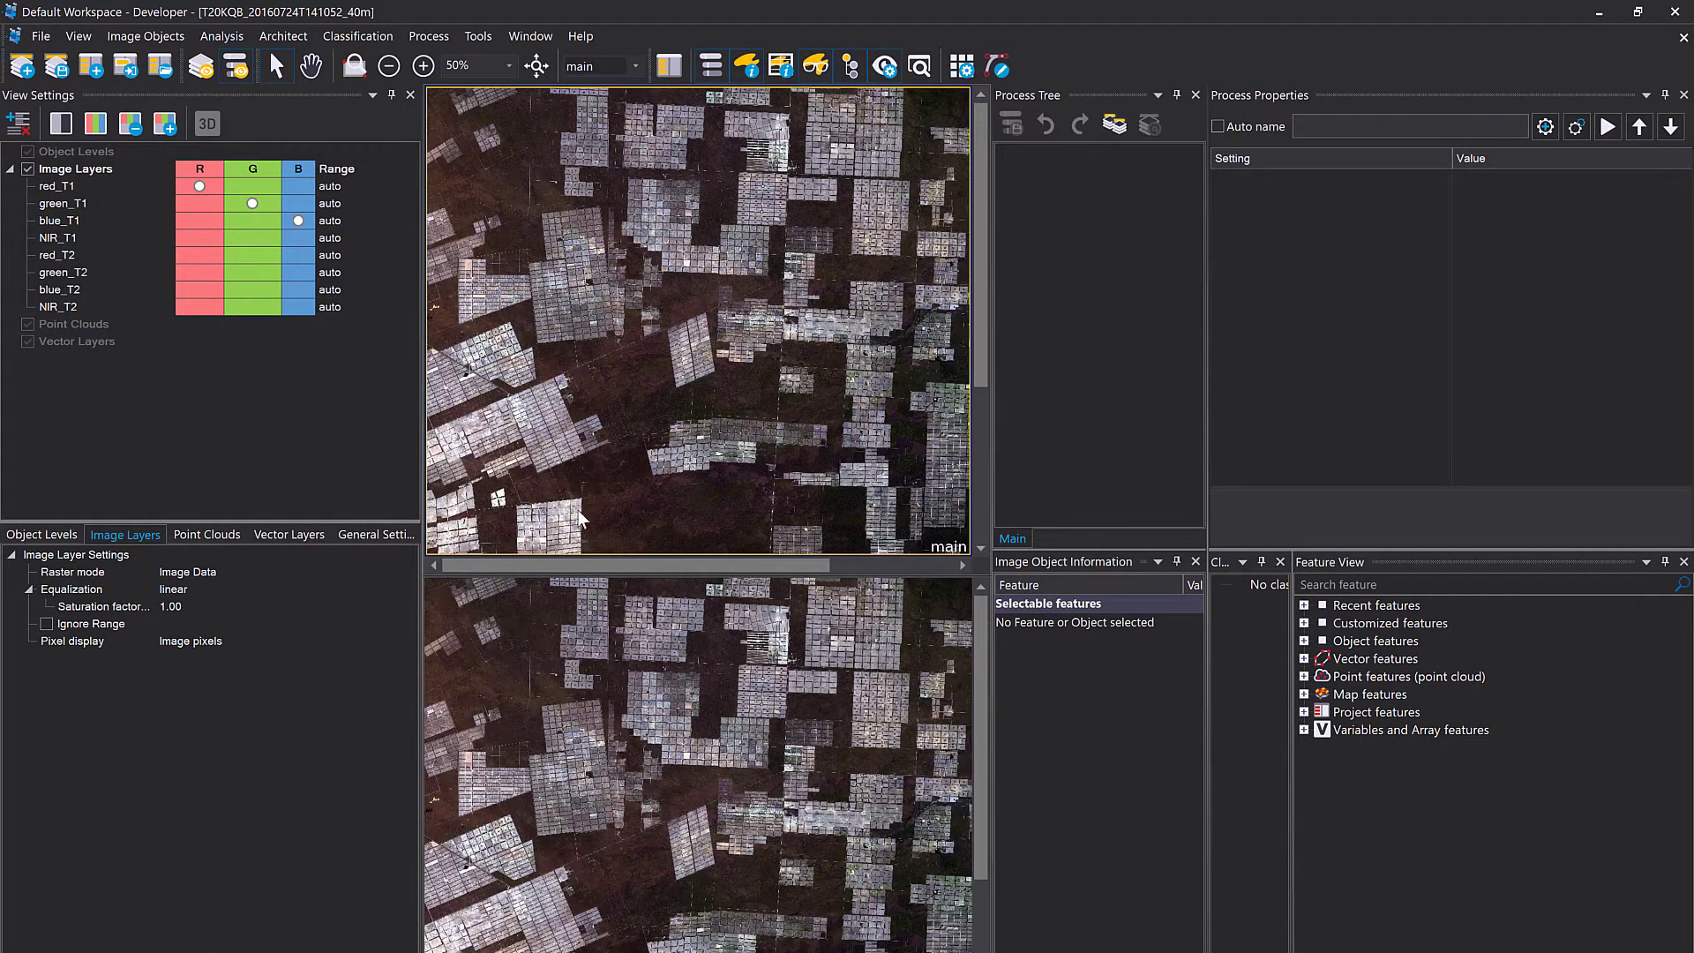
left_click(641, 684)
left_click(166, 125)
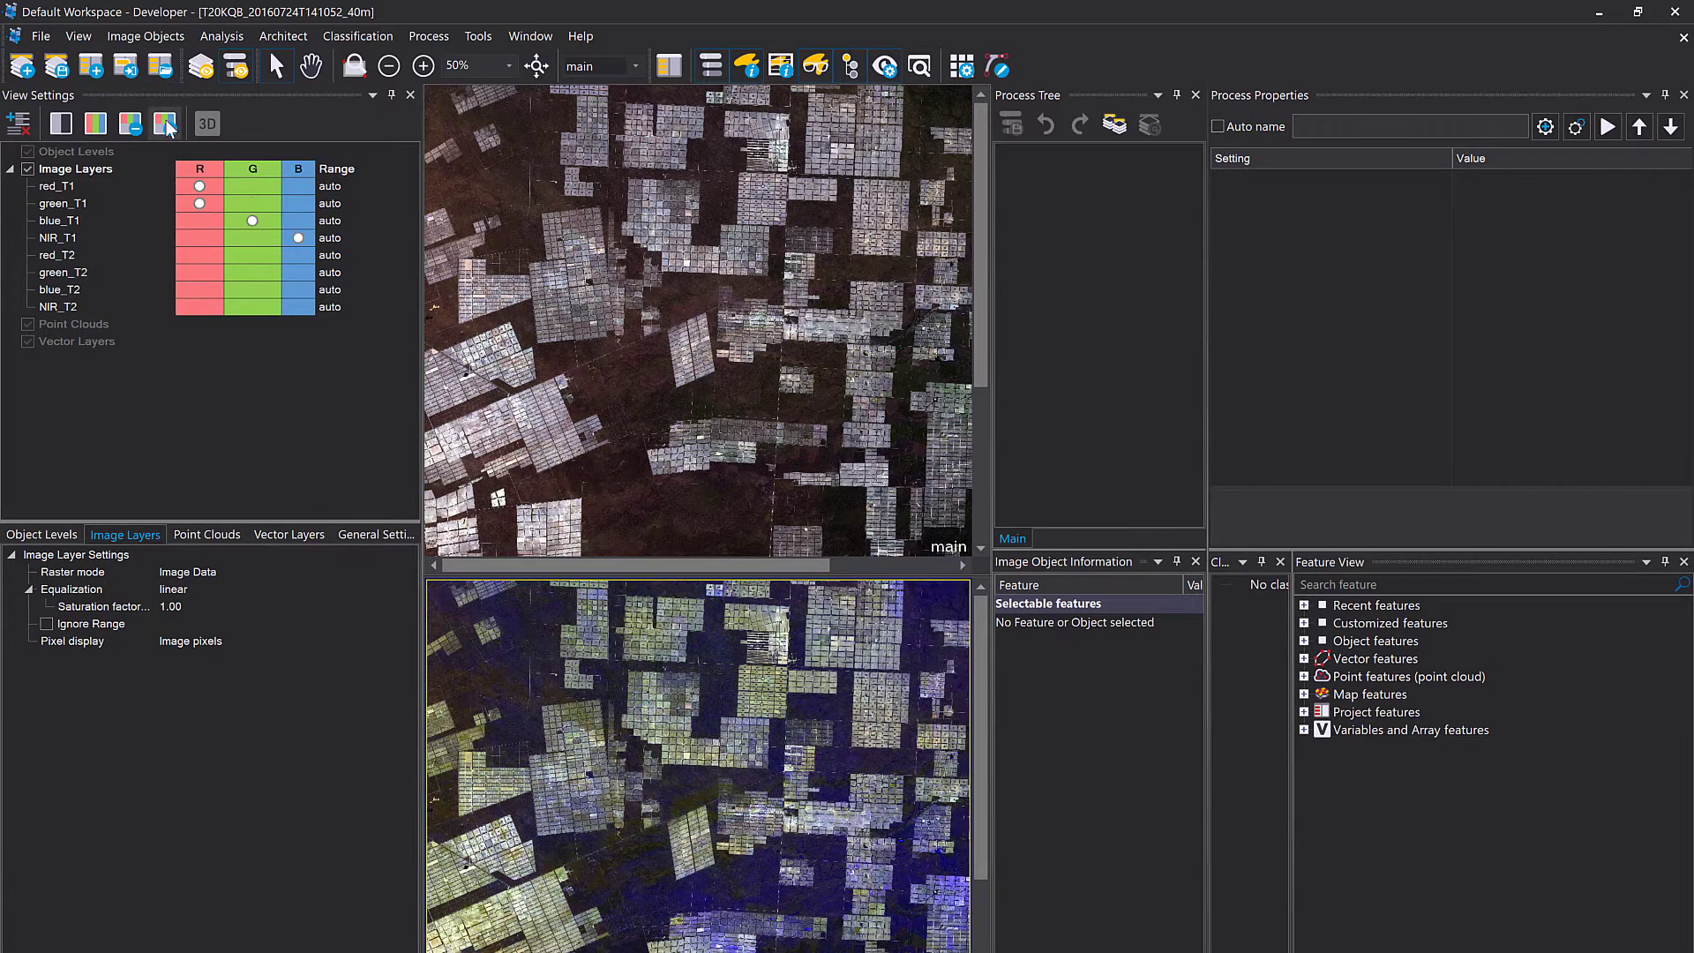
left_click(166, 125)
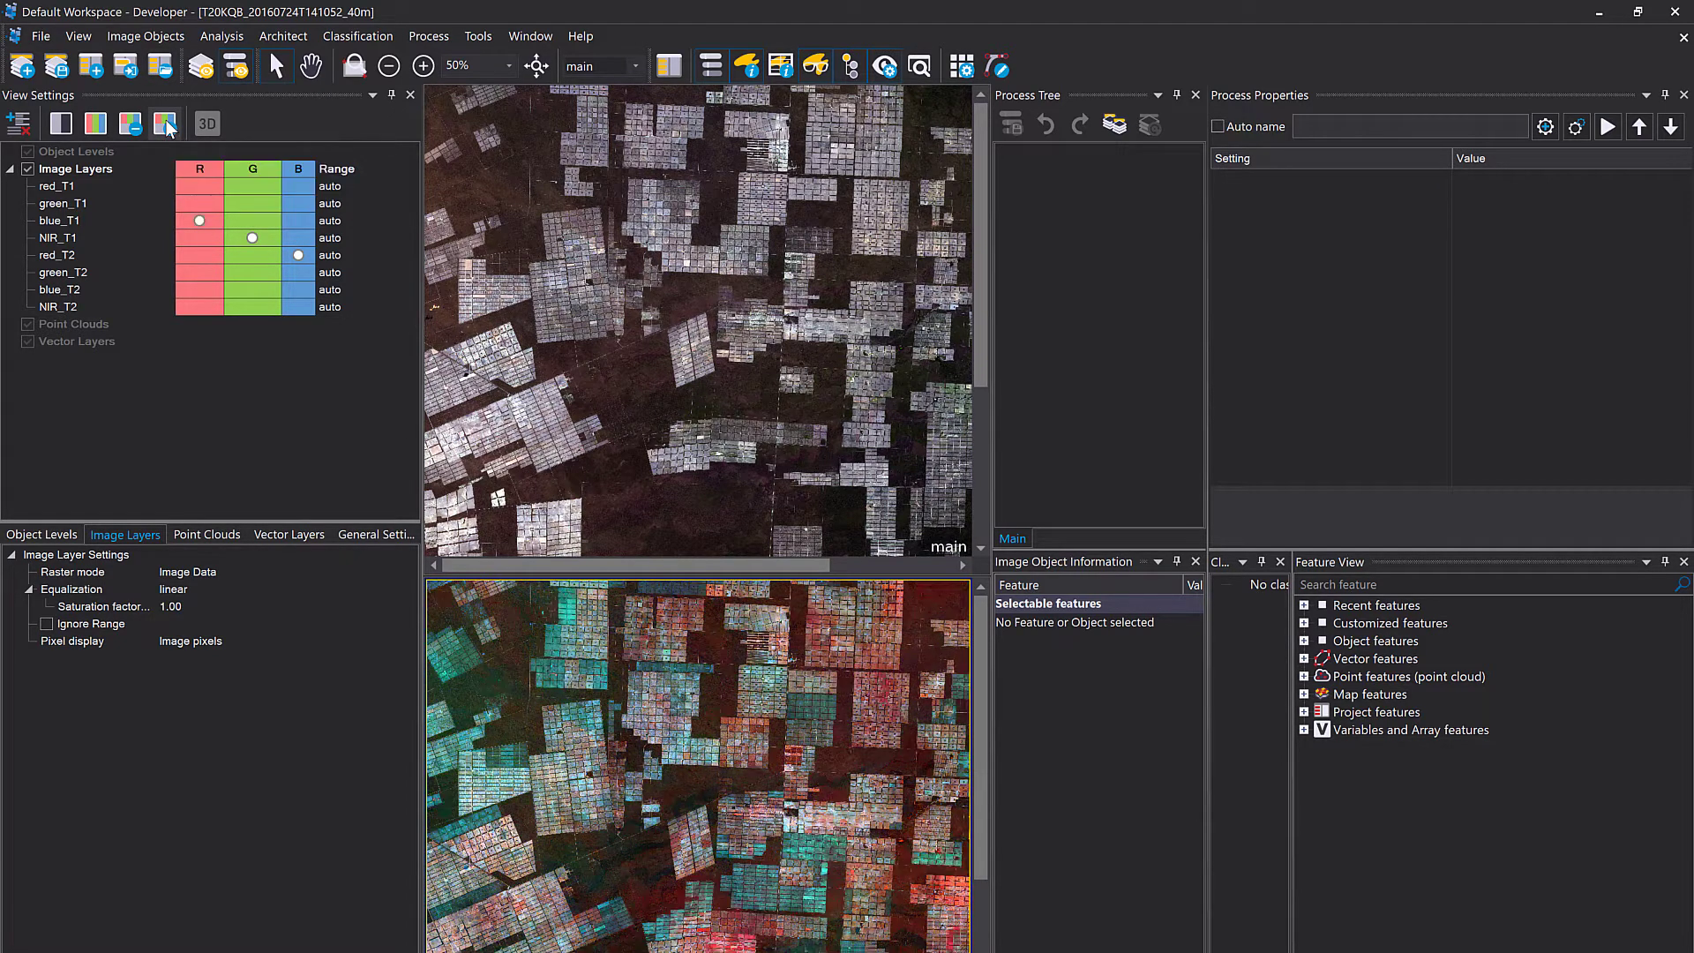
left_click(167, 125)
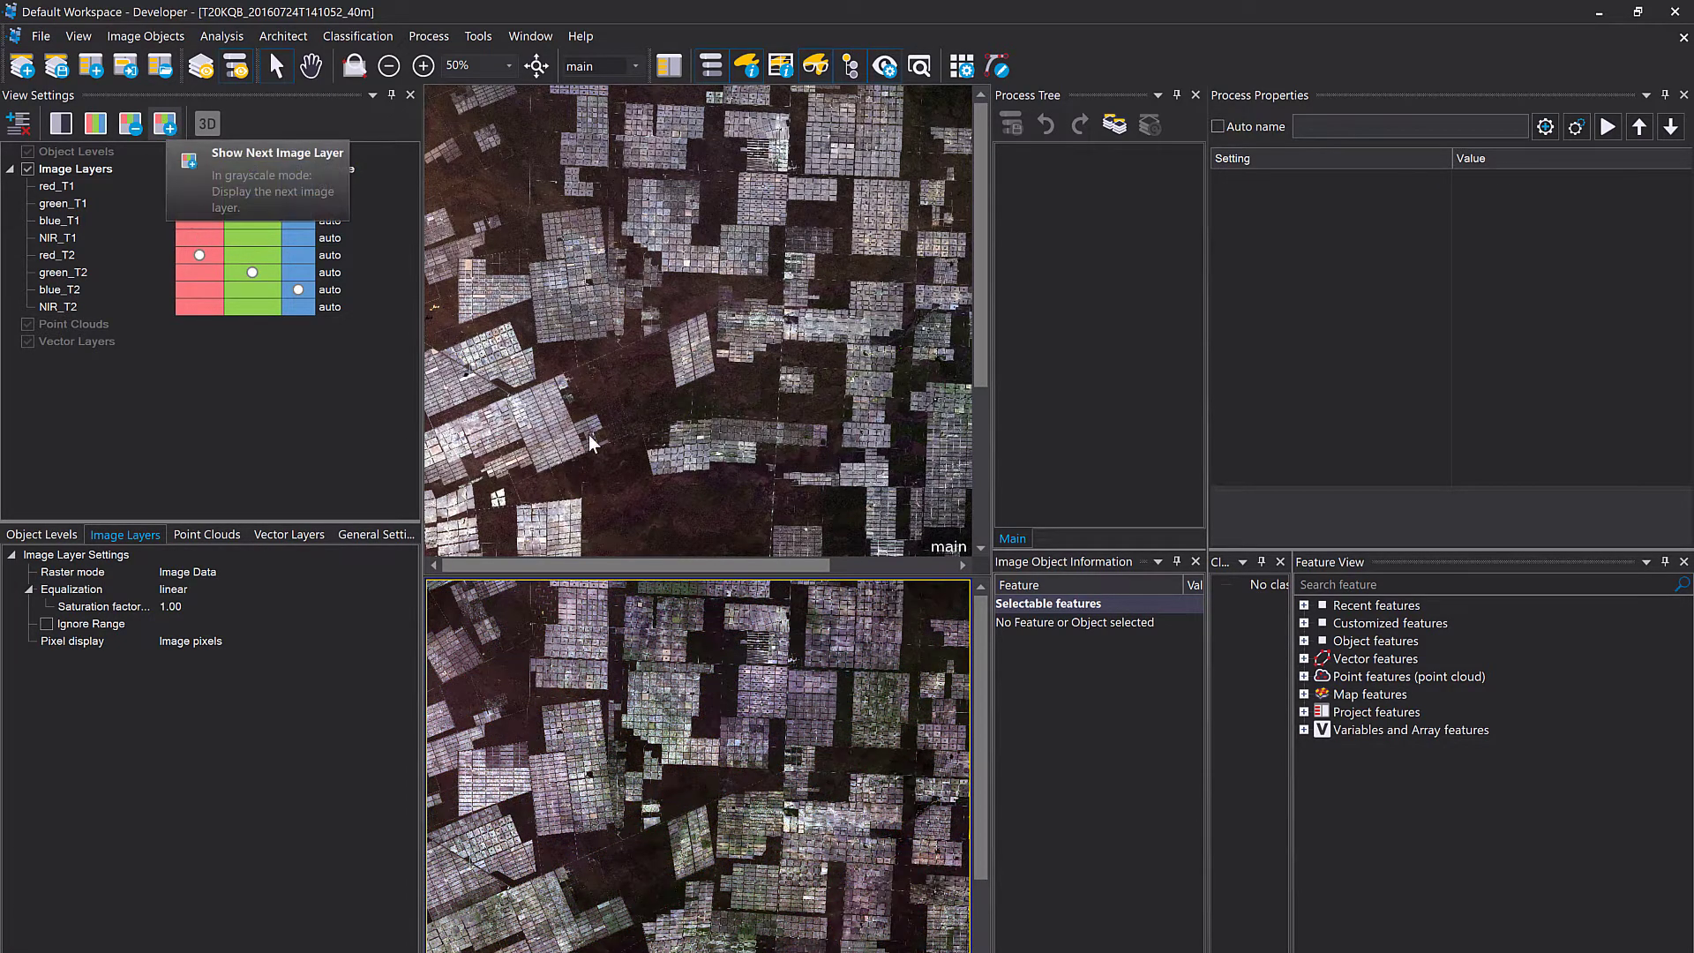
Link the two image panes so that they zoom and pan together.
scroll(713, 362, "up", 3)
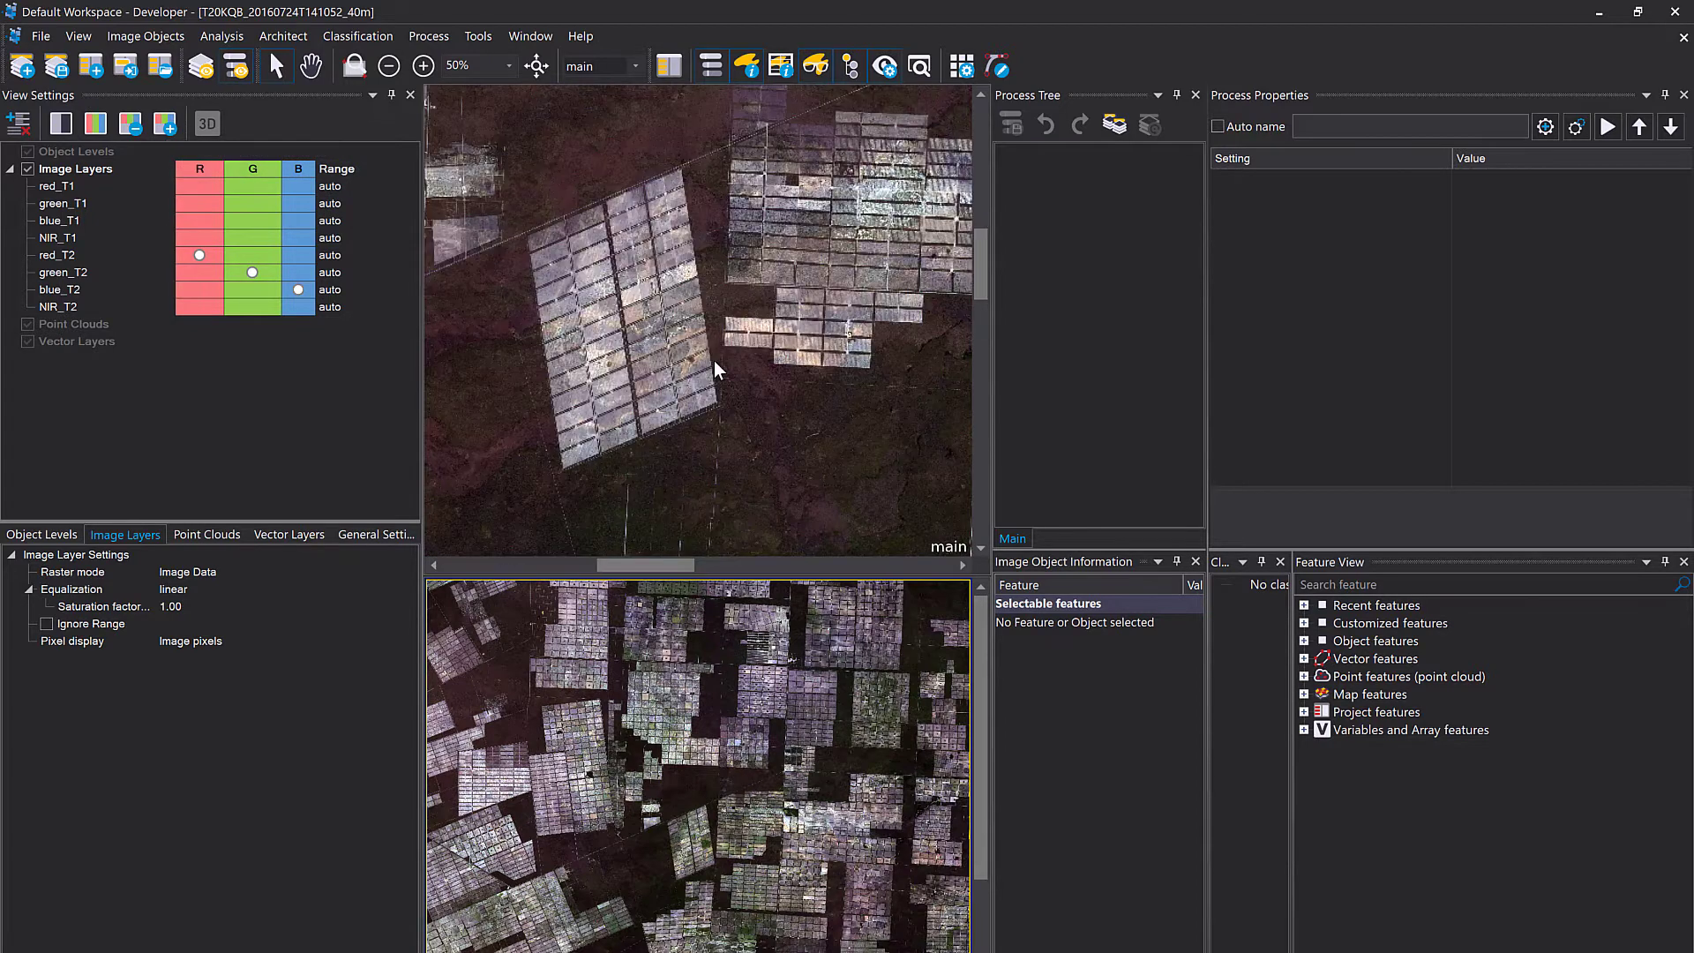
left_click(530, 36)
left_click(560, 157)
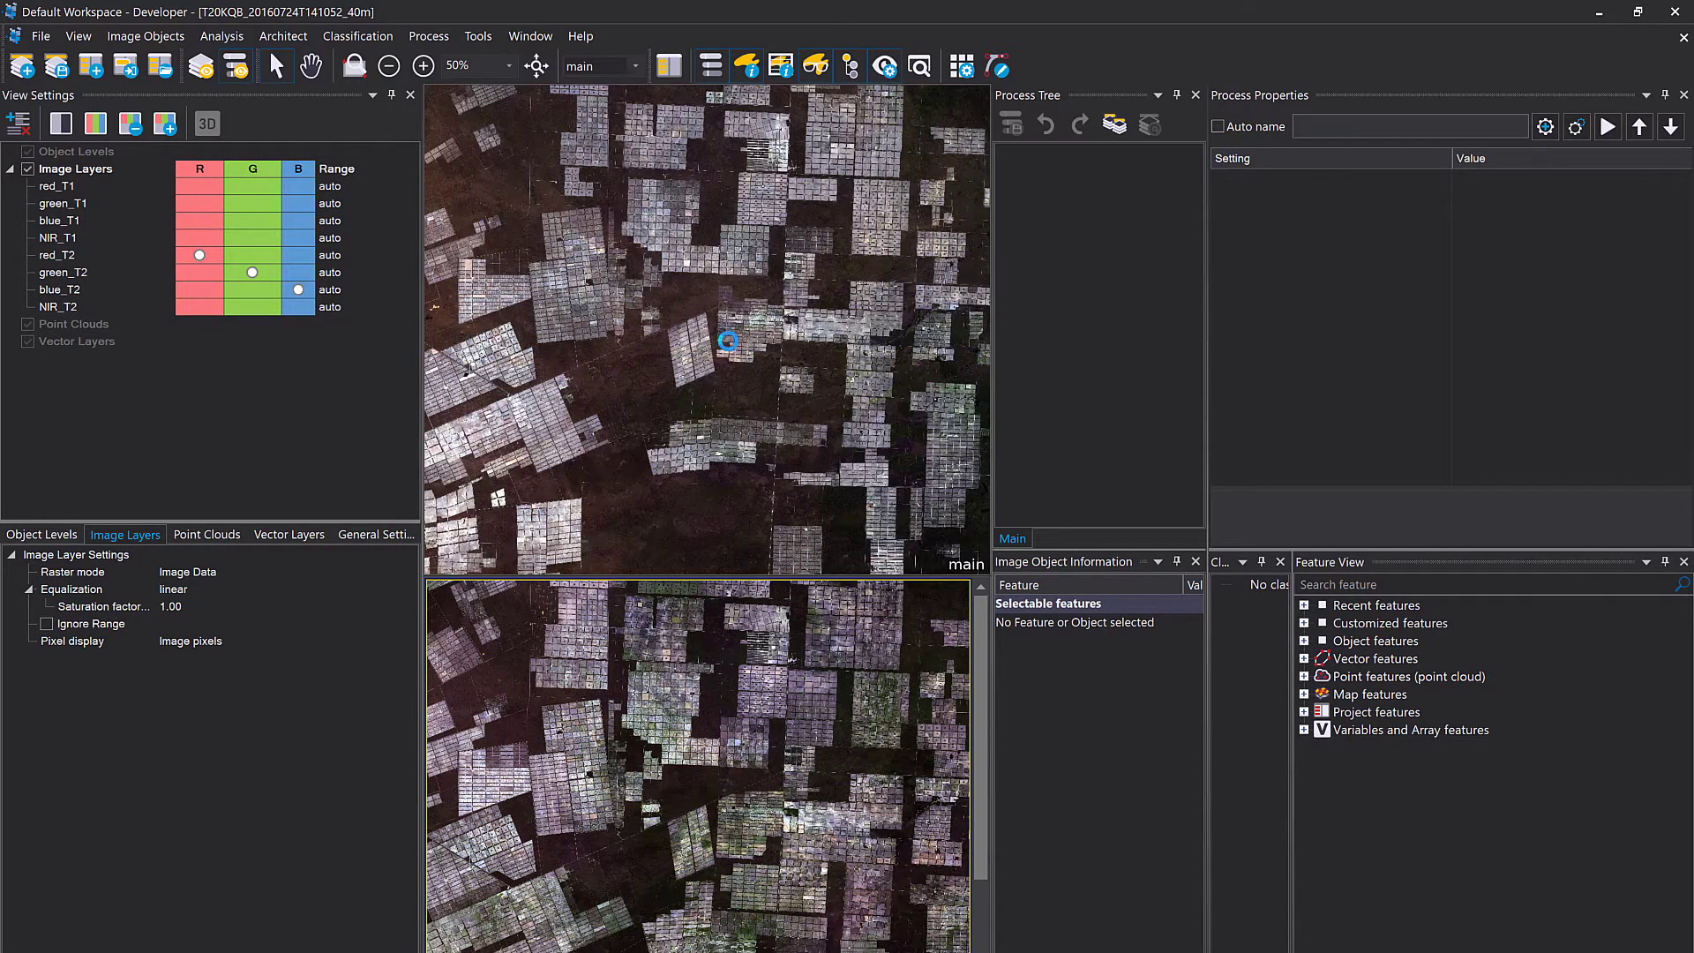
Compare the same field areas in the 2016 and 2021 panes and check which maps are available in the project.
scroll(728, 341, "up", 3)
left_click_drag(782, 390, 722, 304)
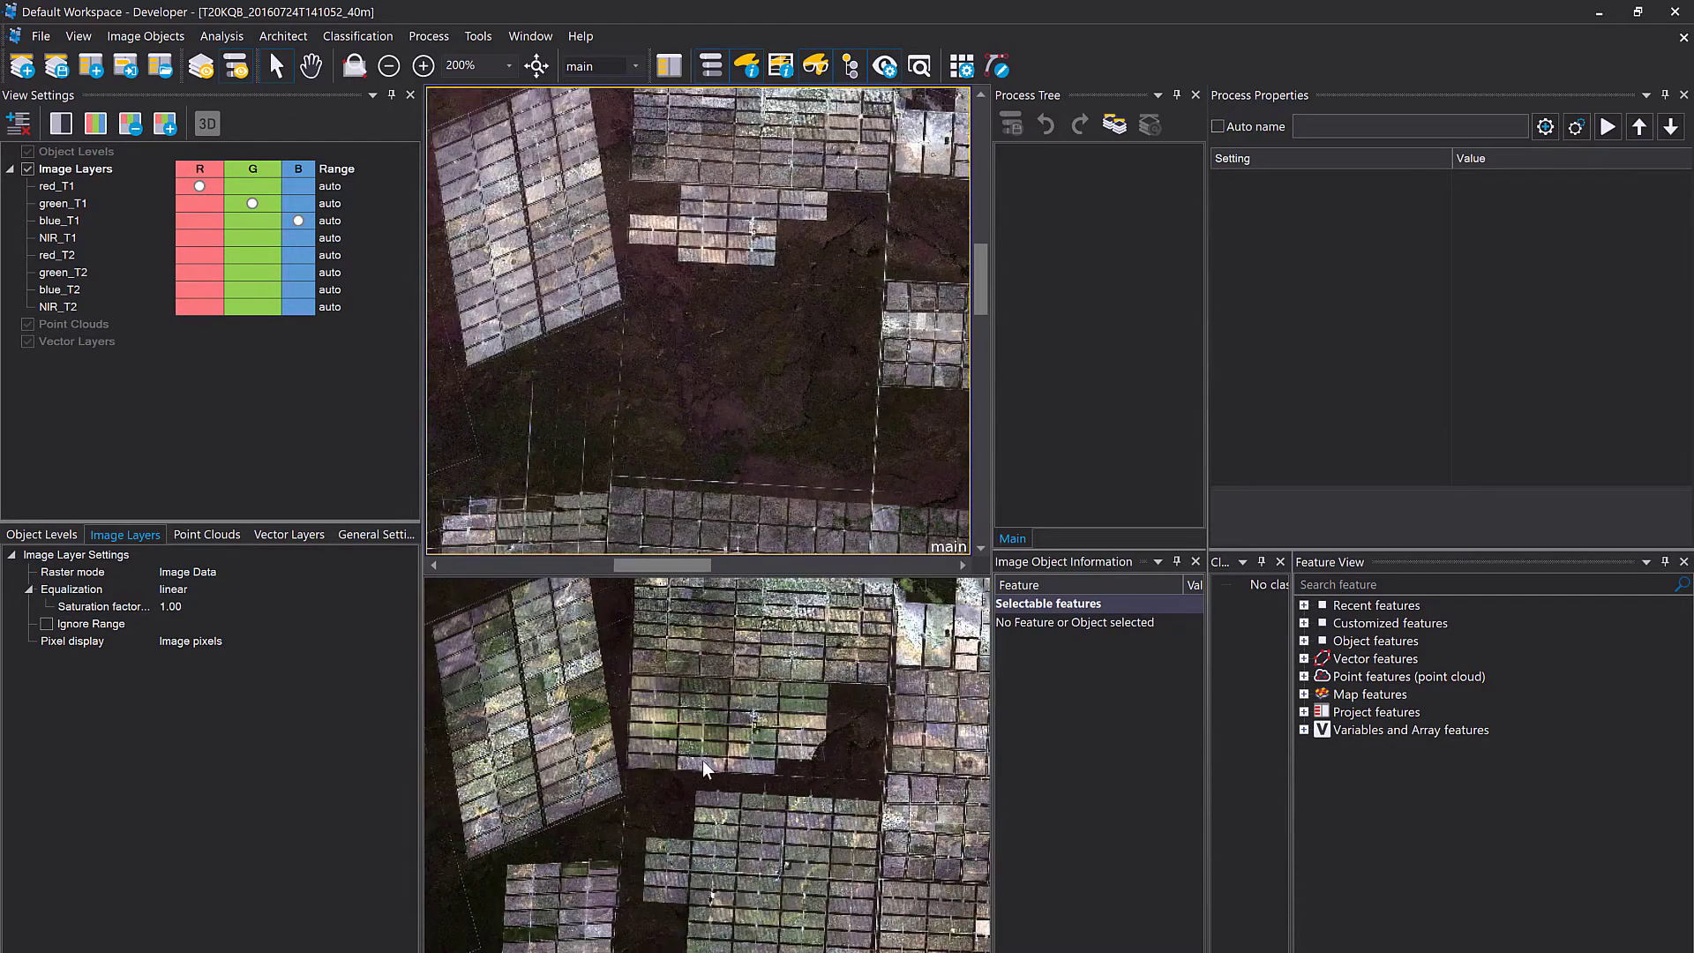
left_click(776, 678)
left_click_drag(776, 678, 922, 744)
left_click_drag(740, 728, 898, 621)
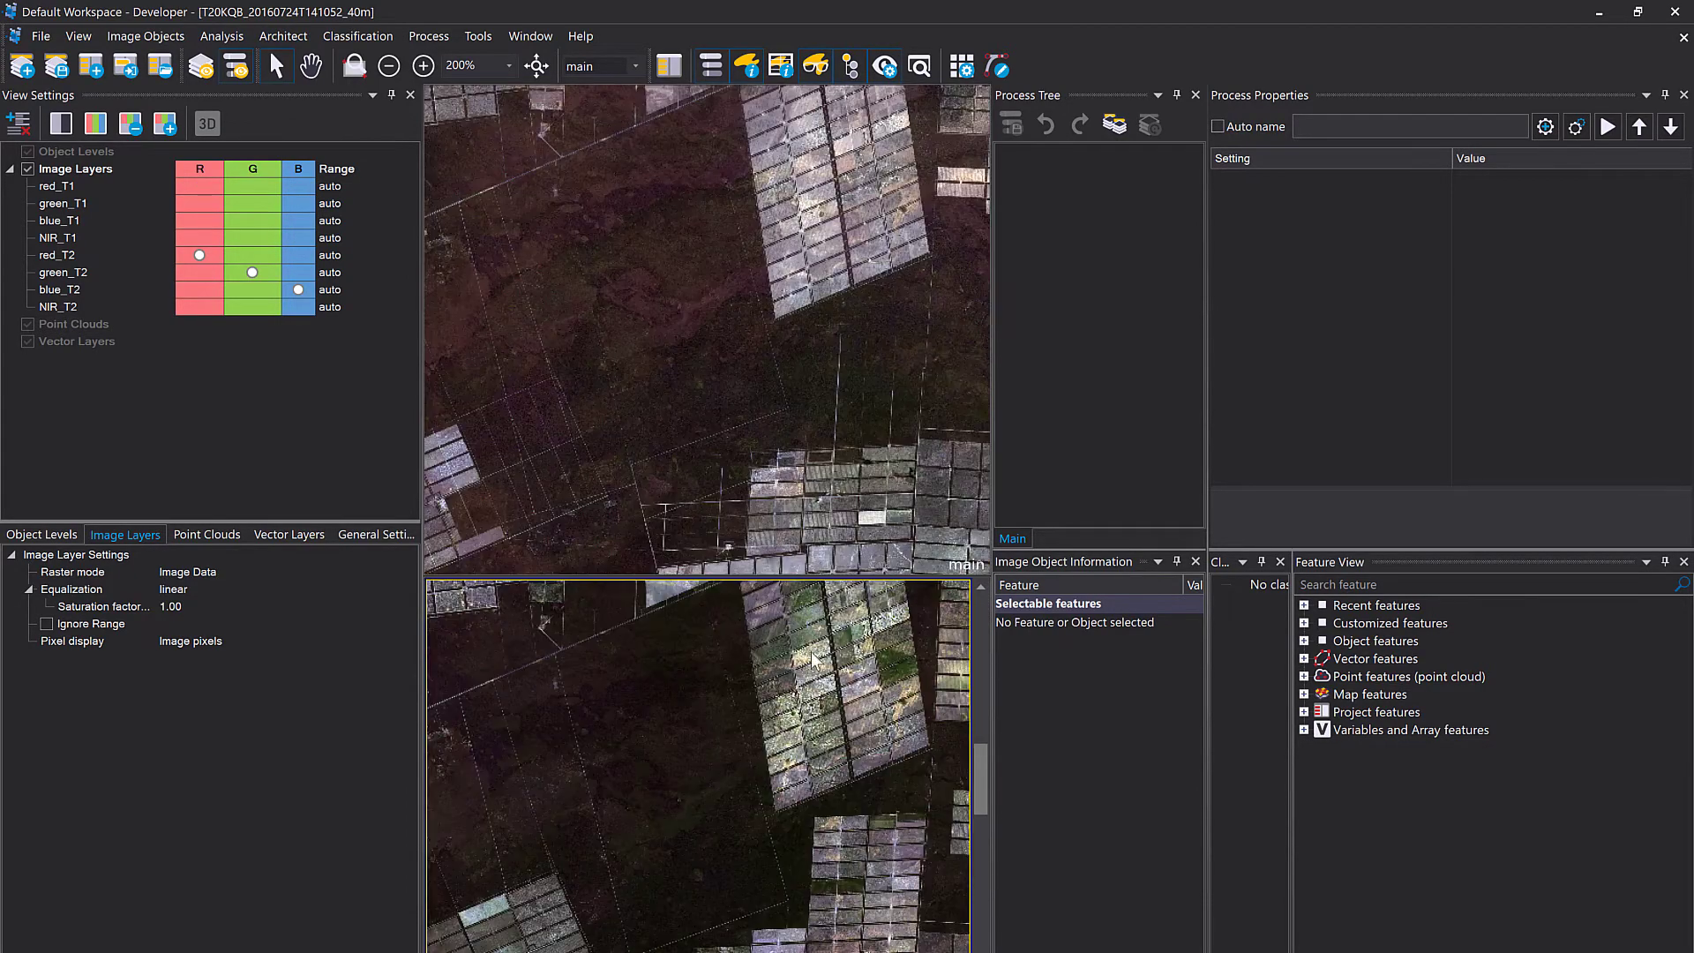
scroll(793, 359, "down", 3)
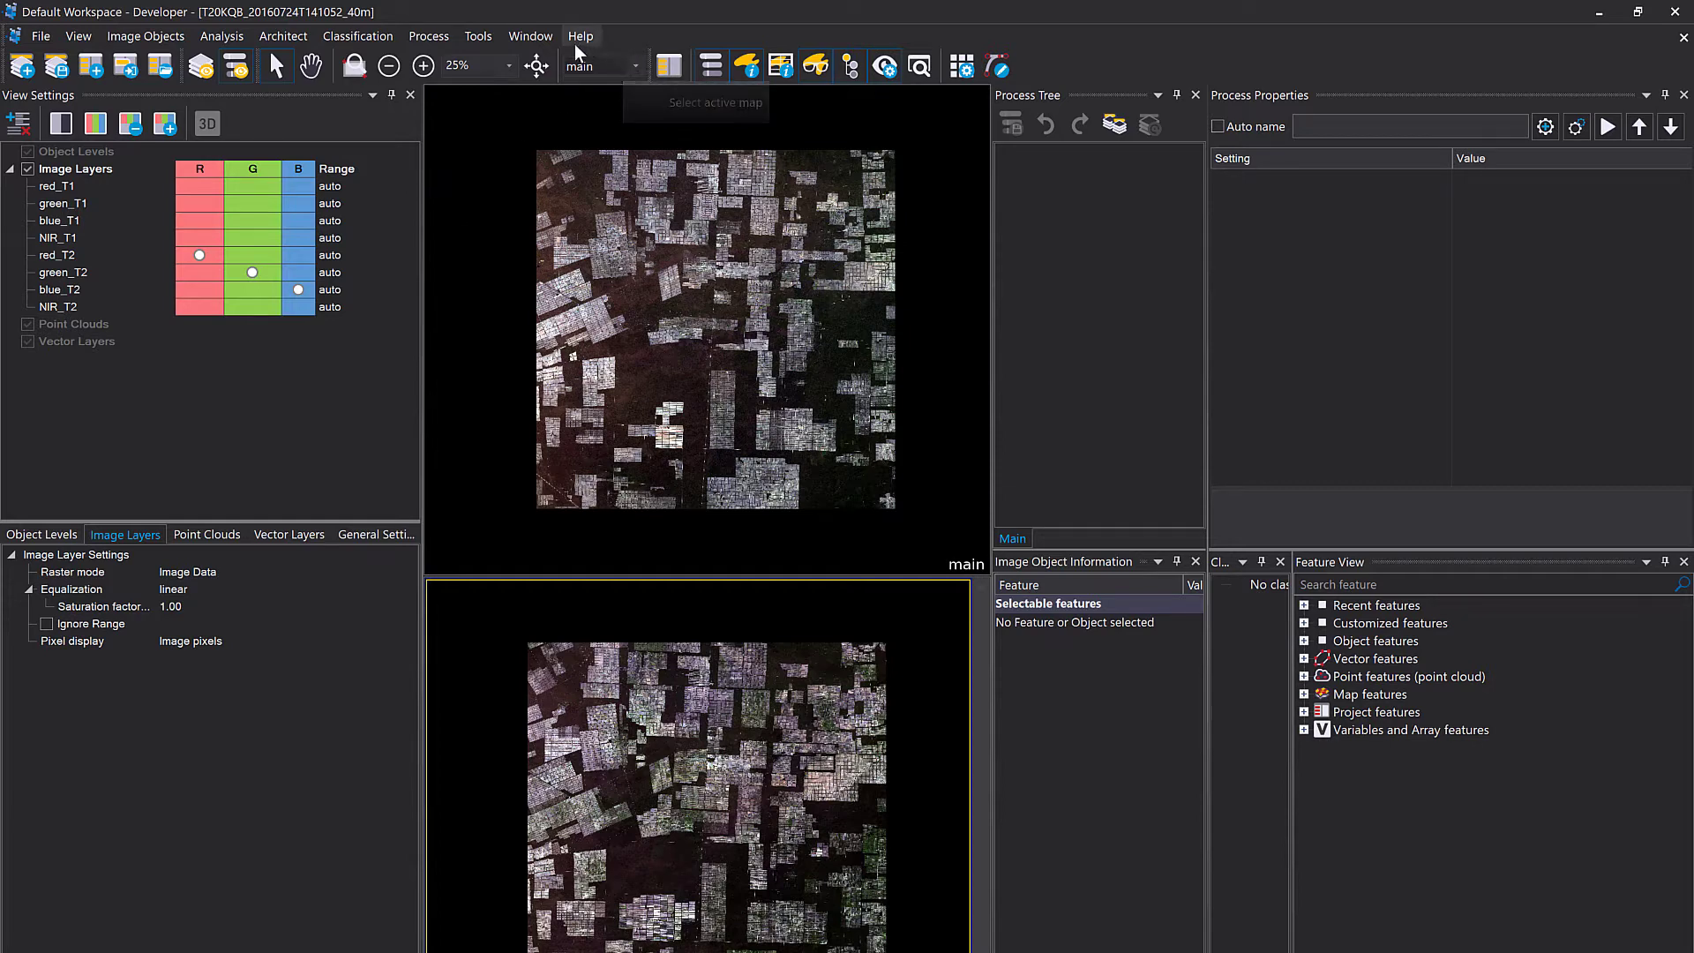
left_click(636, 66)
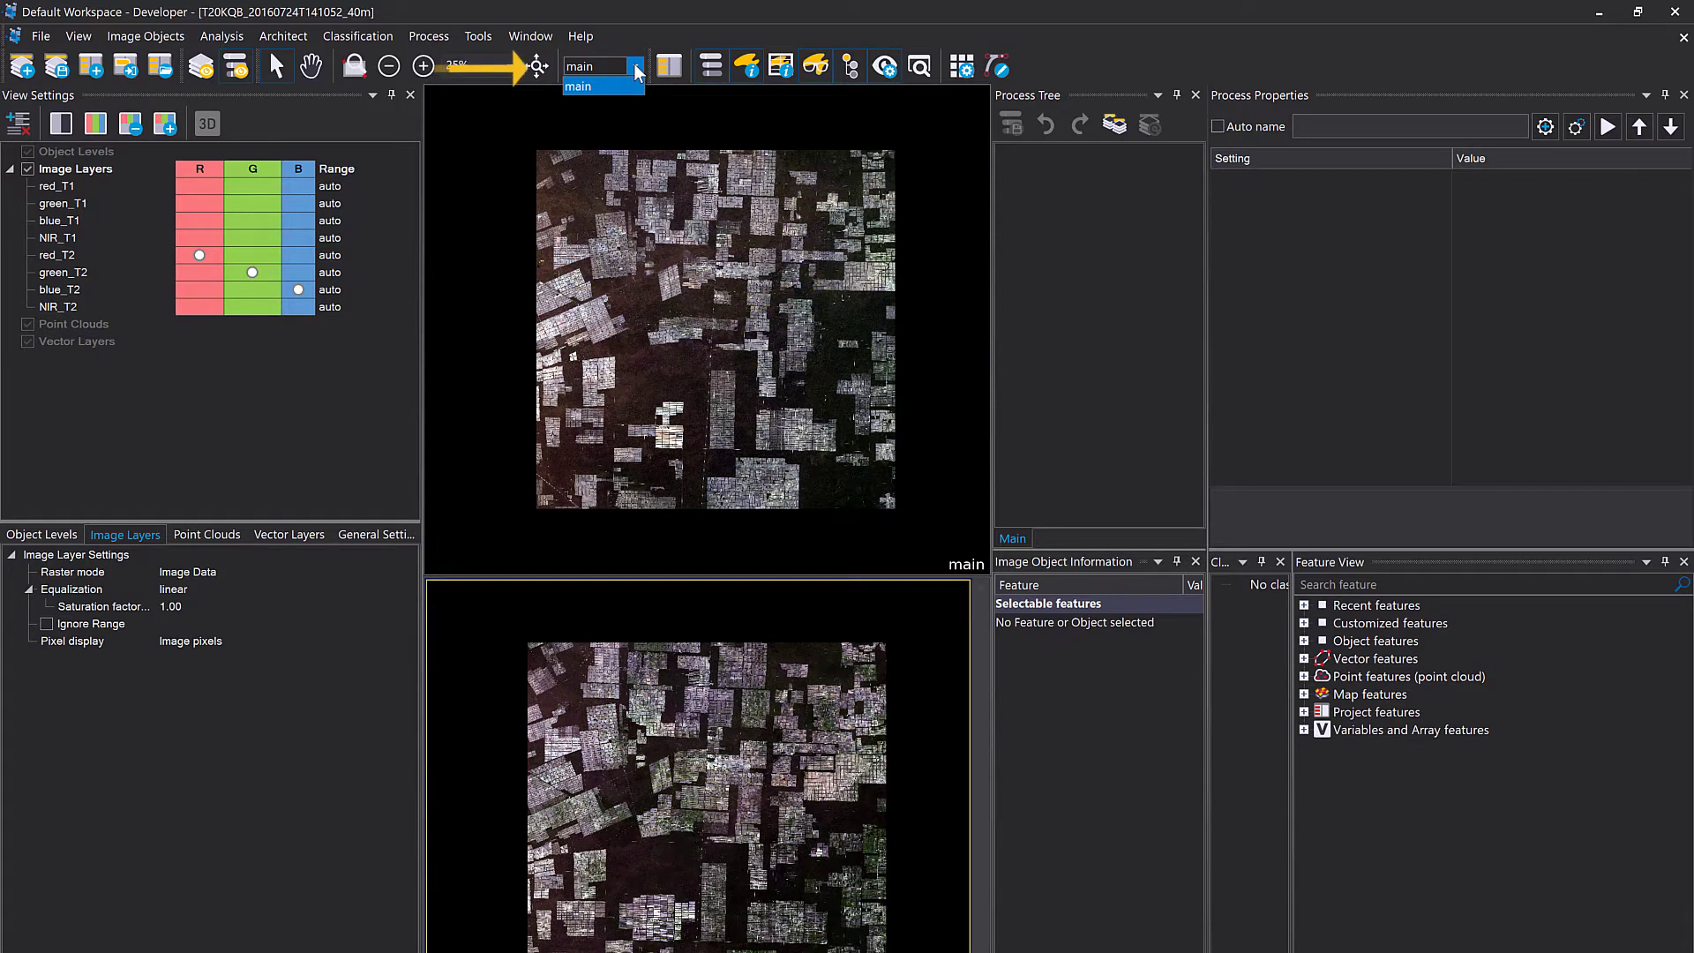
left_click(638, 71)
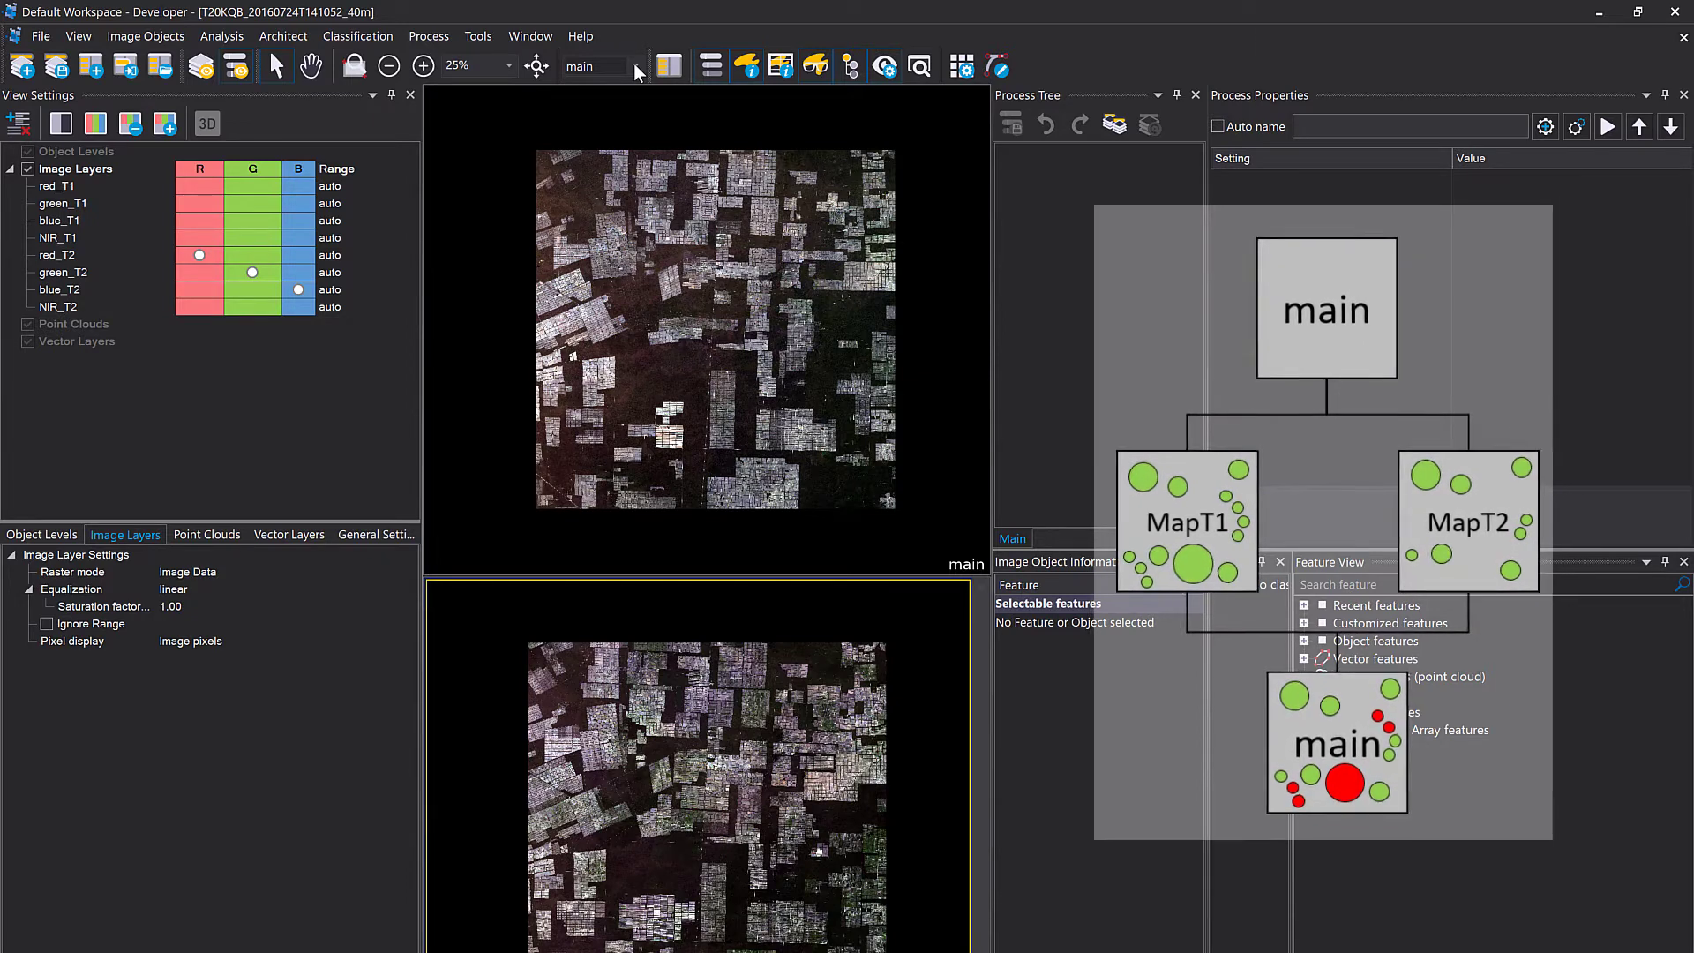
Widen the Process Tree panel on both sides to make room for the rule set.
mouse_move(733, 392)
left_click_drag(1205, 432, 1370, 459)
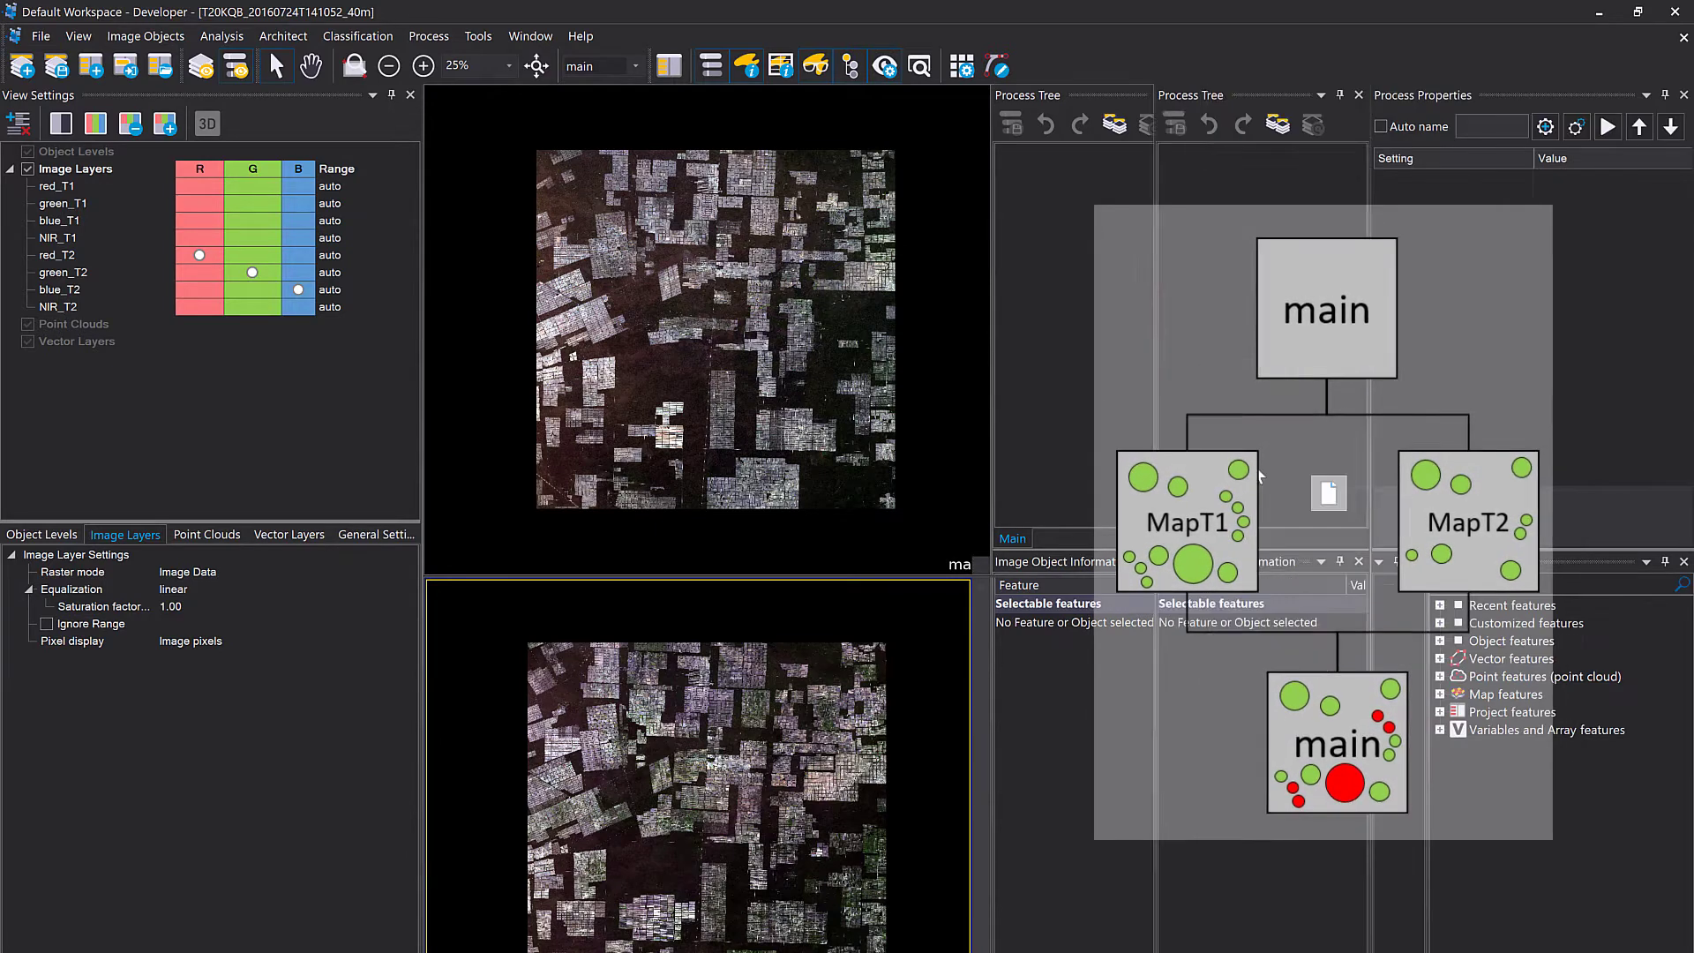
left_click_drag(992, 415, 885, 406)
left_click(1011, 393)
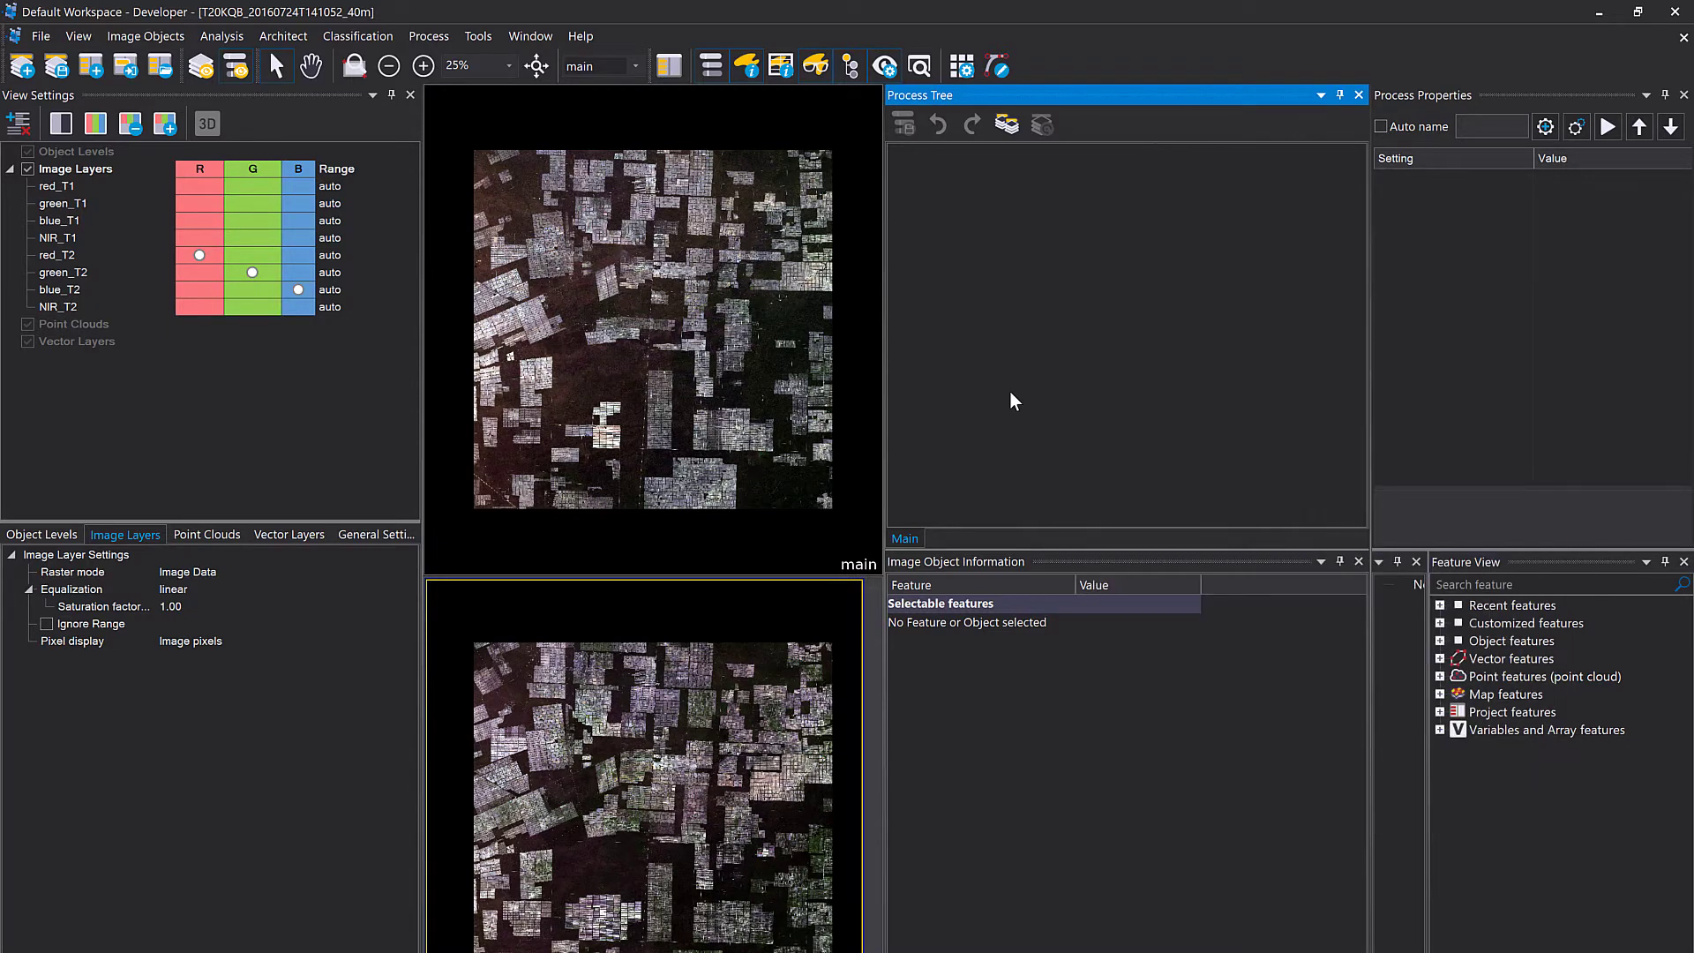
Add a parent process named Change Detection using Maps to the Process Tree.
right_click(974, 239)
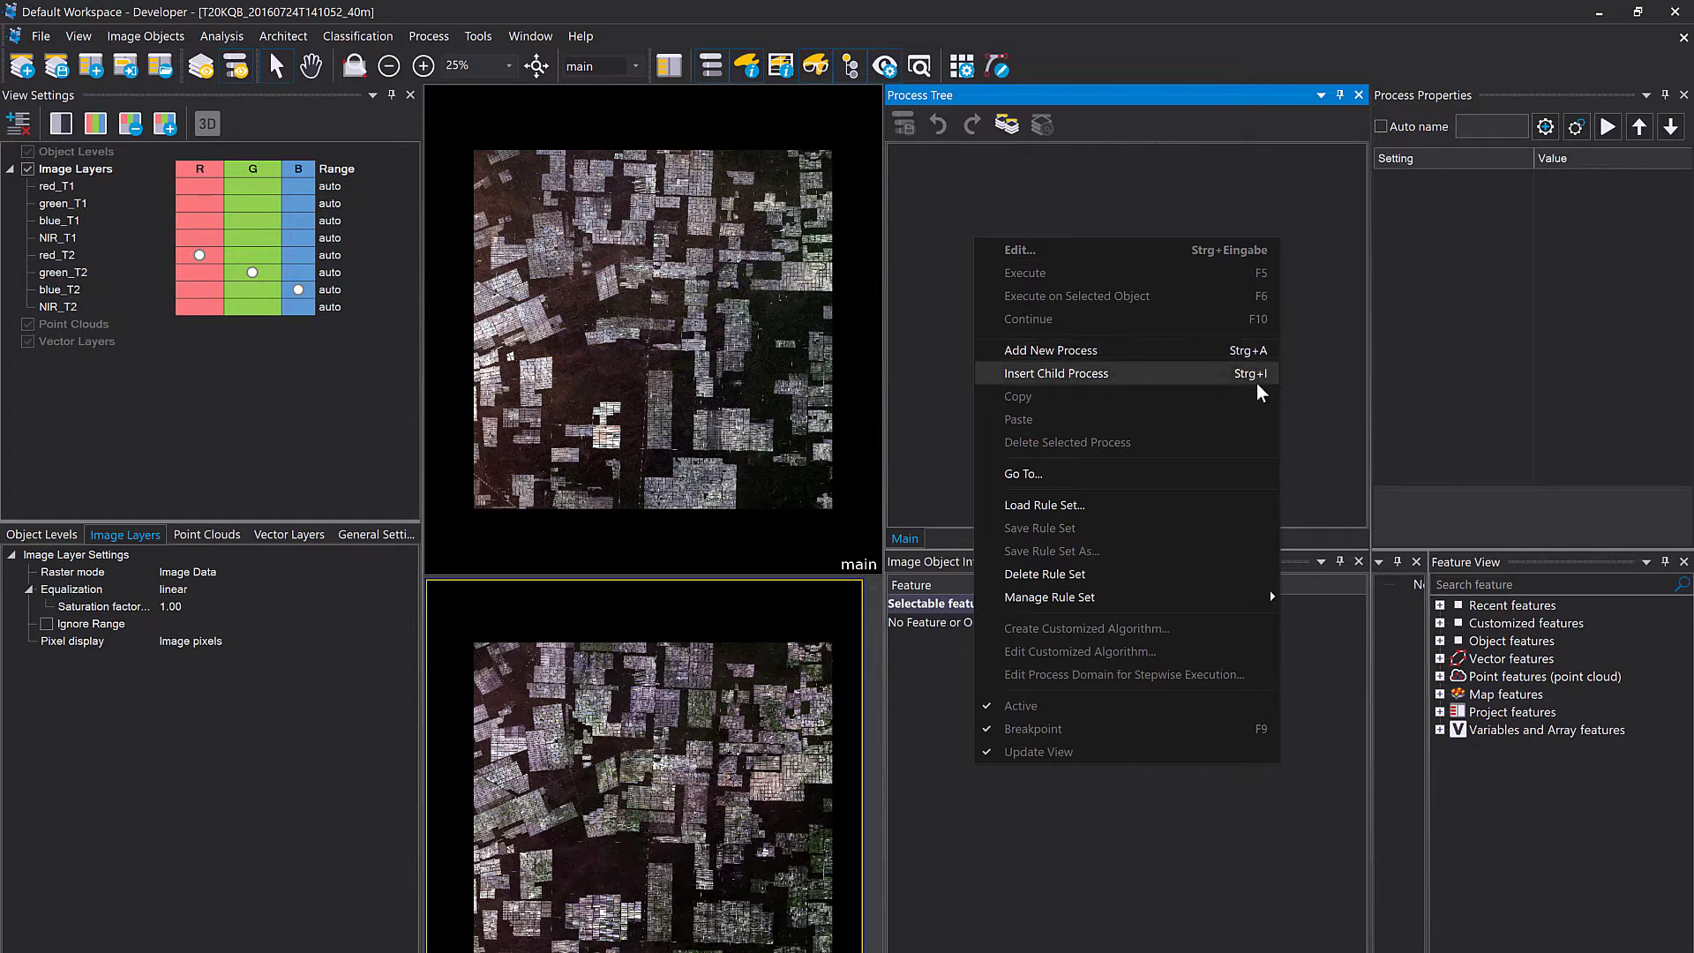
left_click(1087, 212)
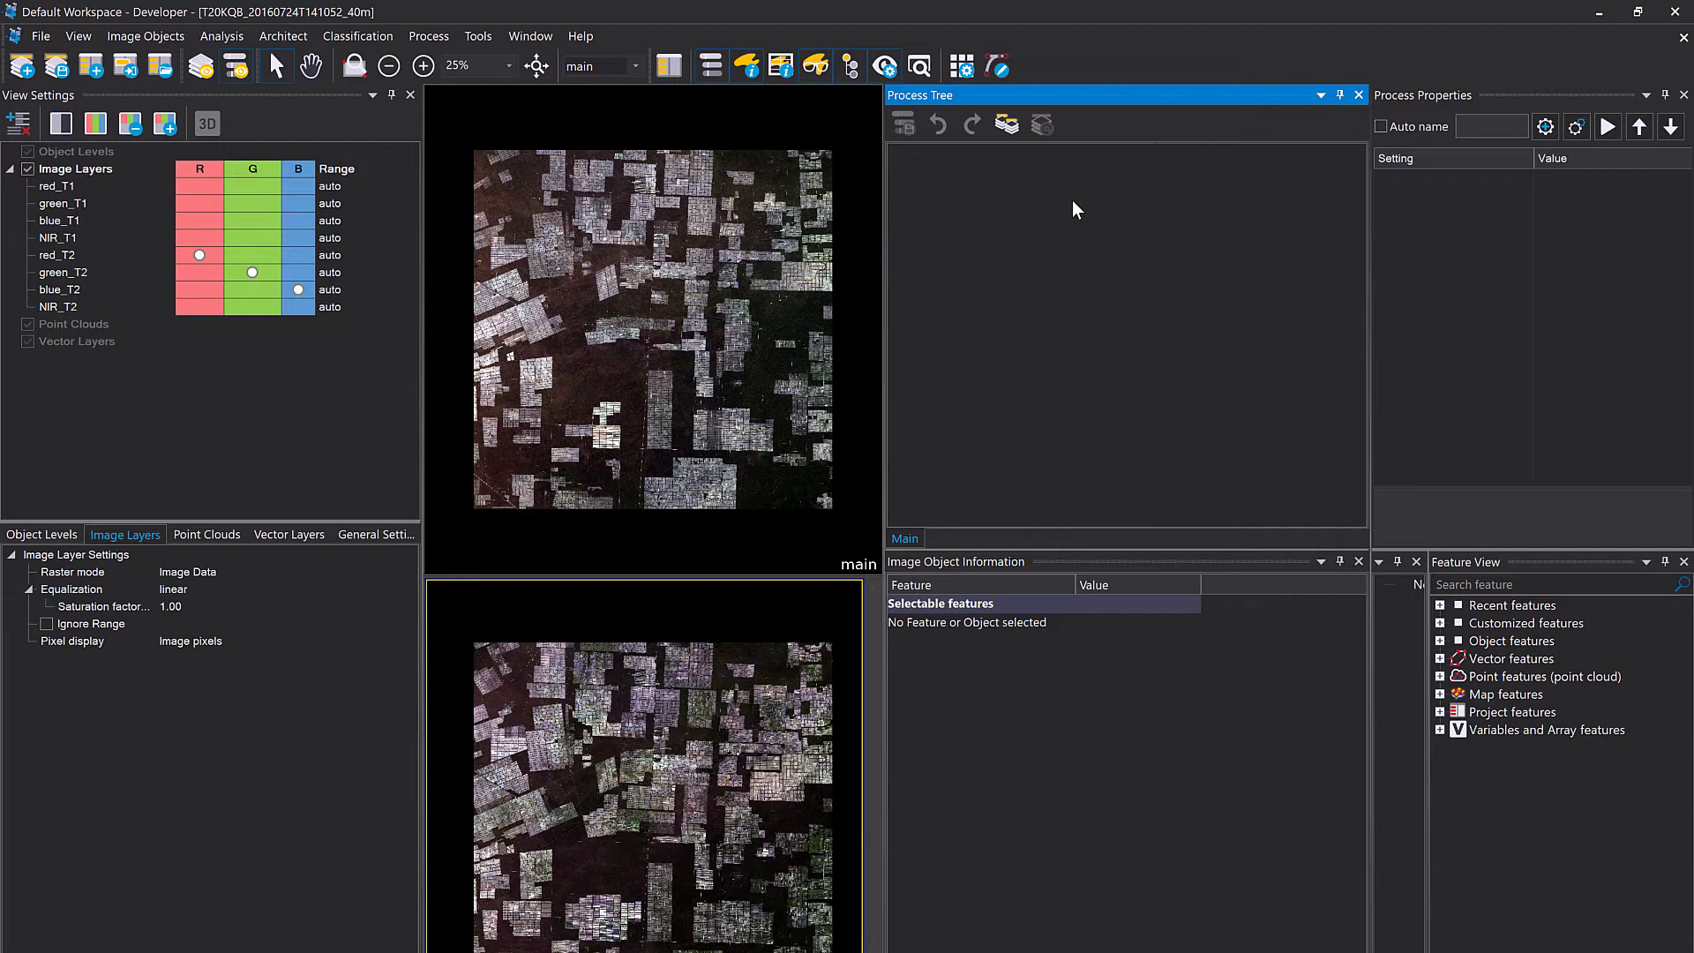
double_click(1037, 231)
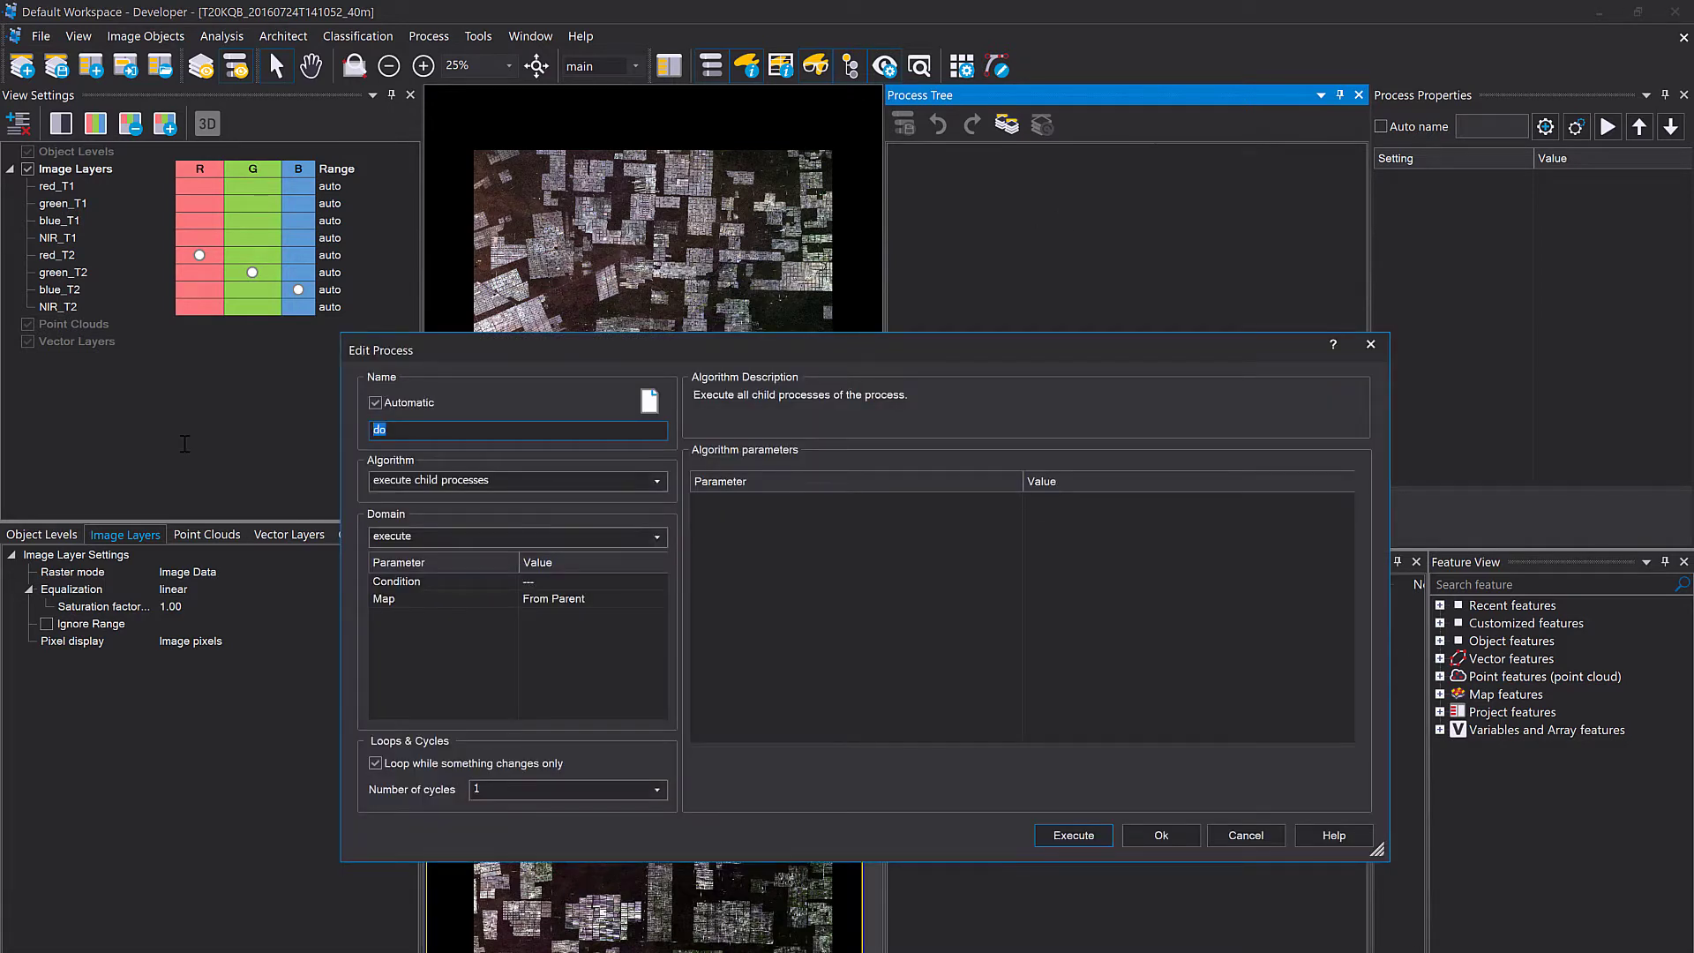
type("Change Detection using Maps")
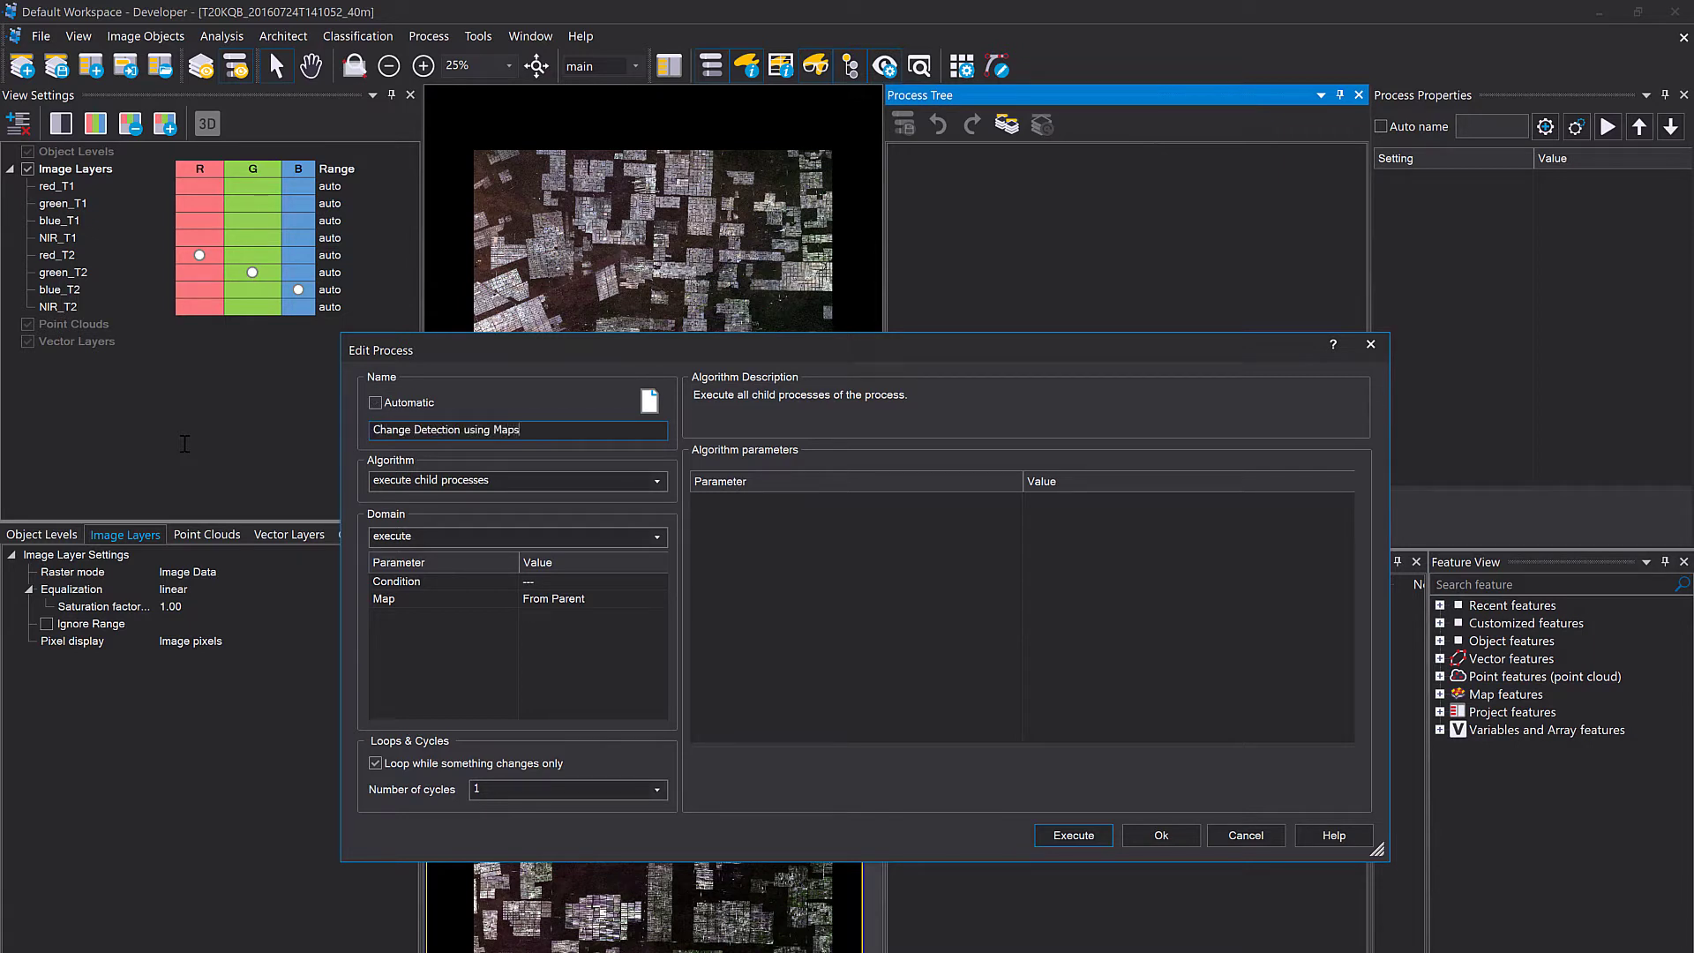
left_click(1158, 831)
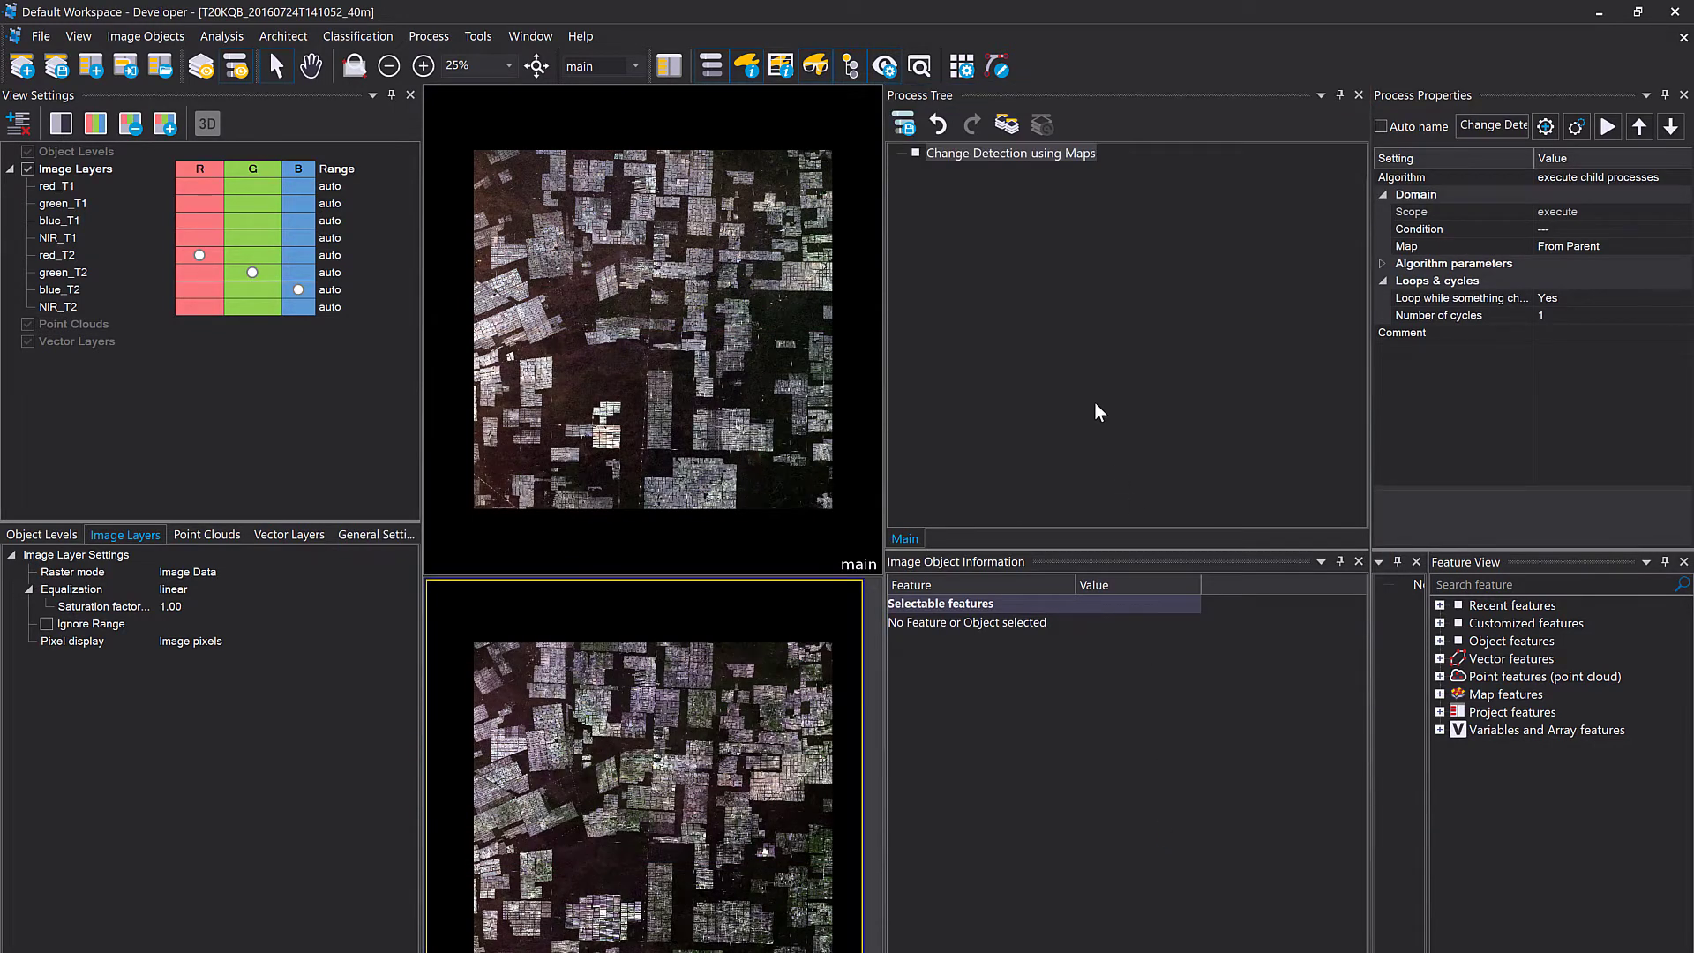
Insert a child process named 01_Create Maps under Change Detection using Maps.
key("ctrl+i")
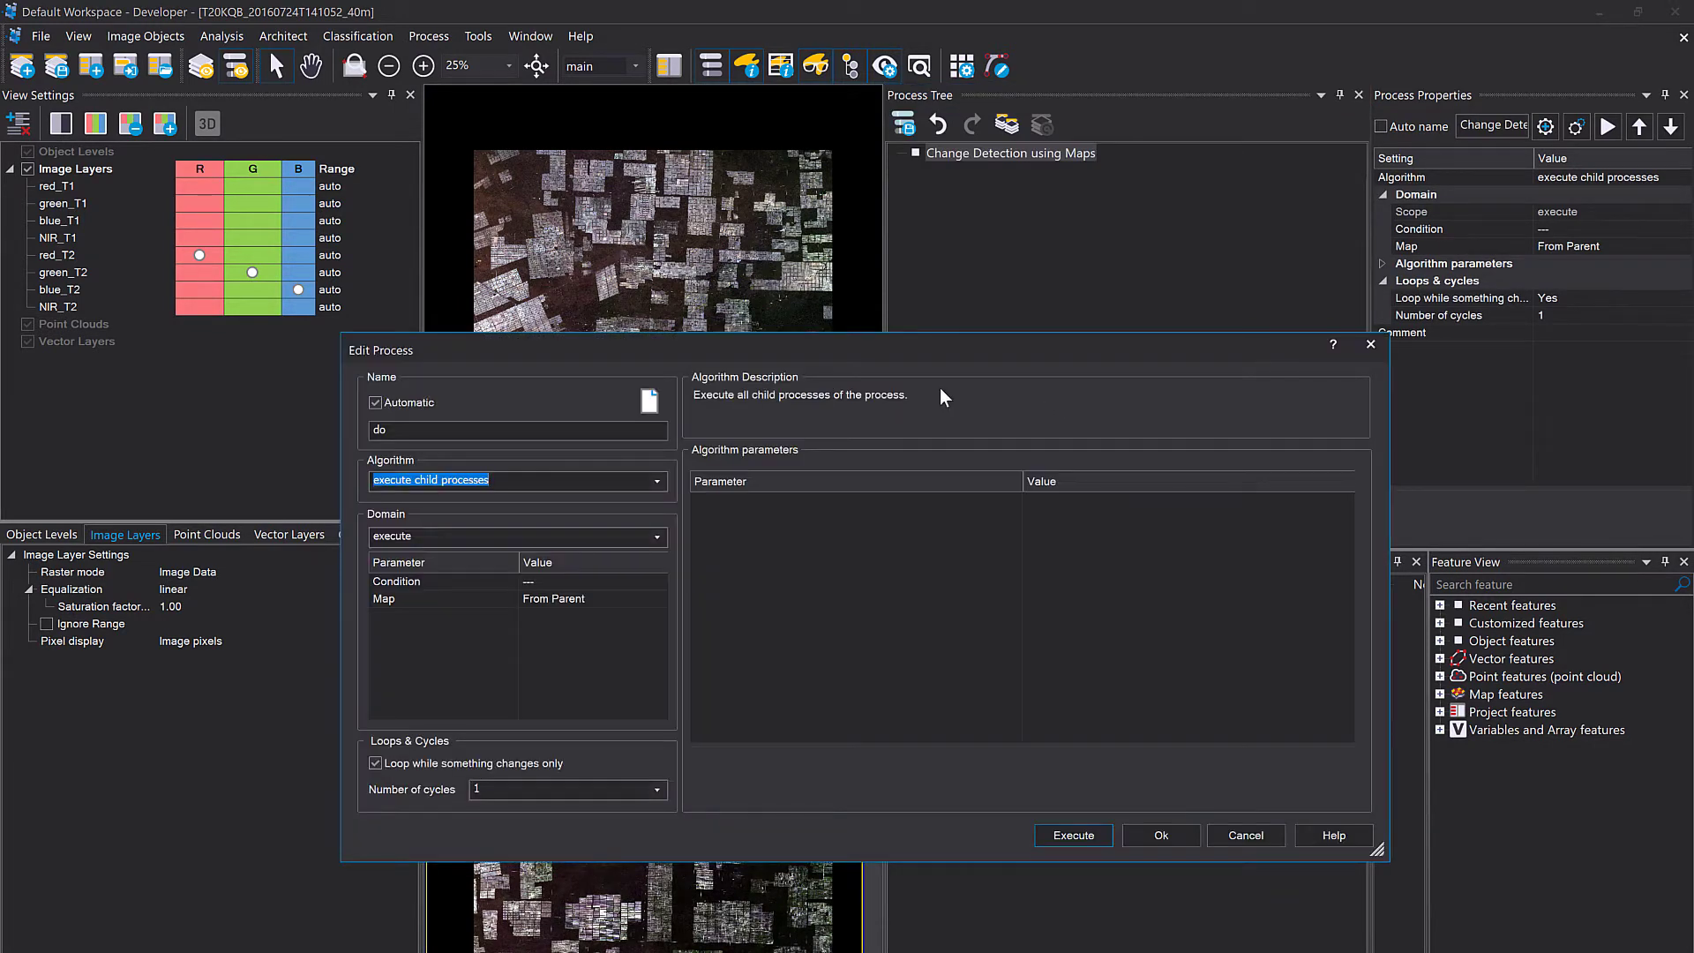
double_click(561, 432)
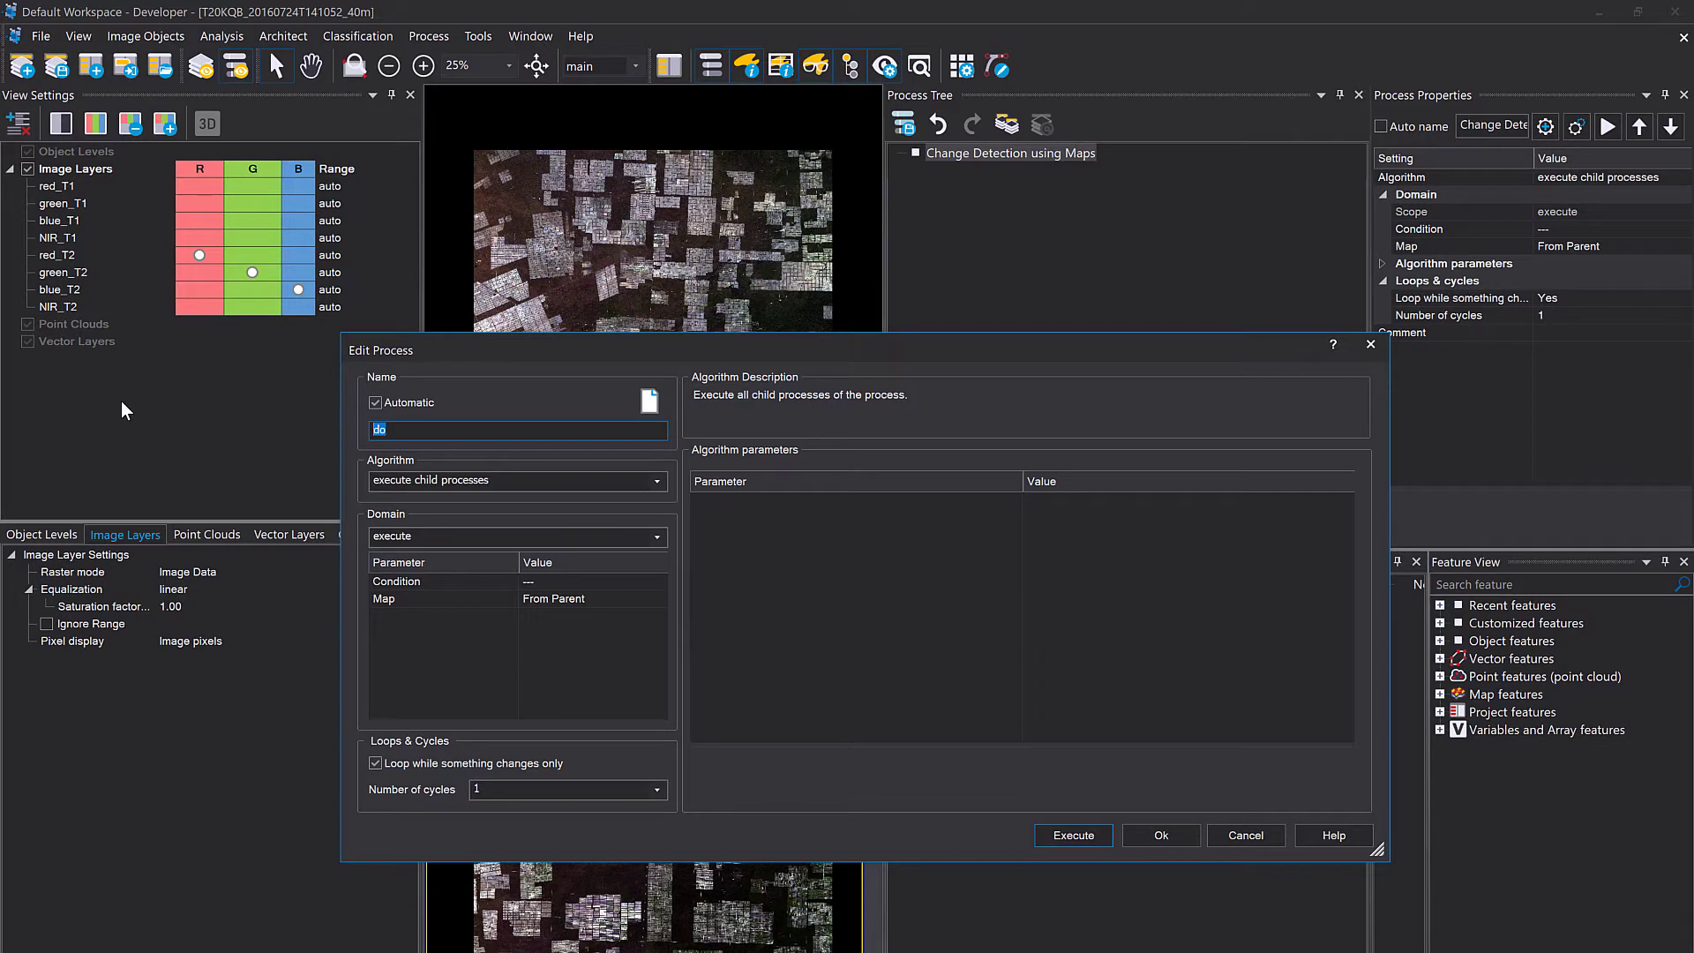
type("01_Create Maps")
left_click(1161, 835)
Insert a default process with three child processes under 01_Create Maps, and move all four up to the level of 01_Create Maps.
left_click(985, 171)
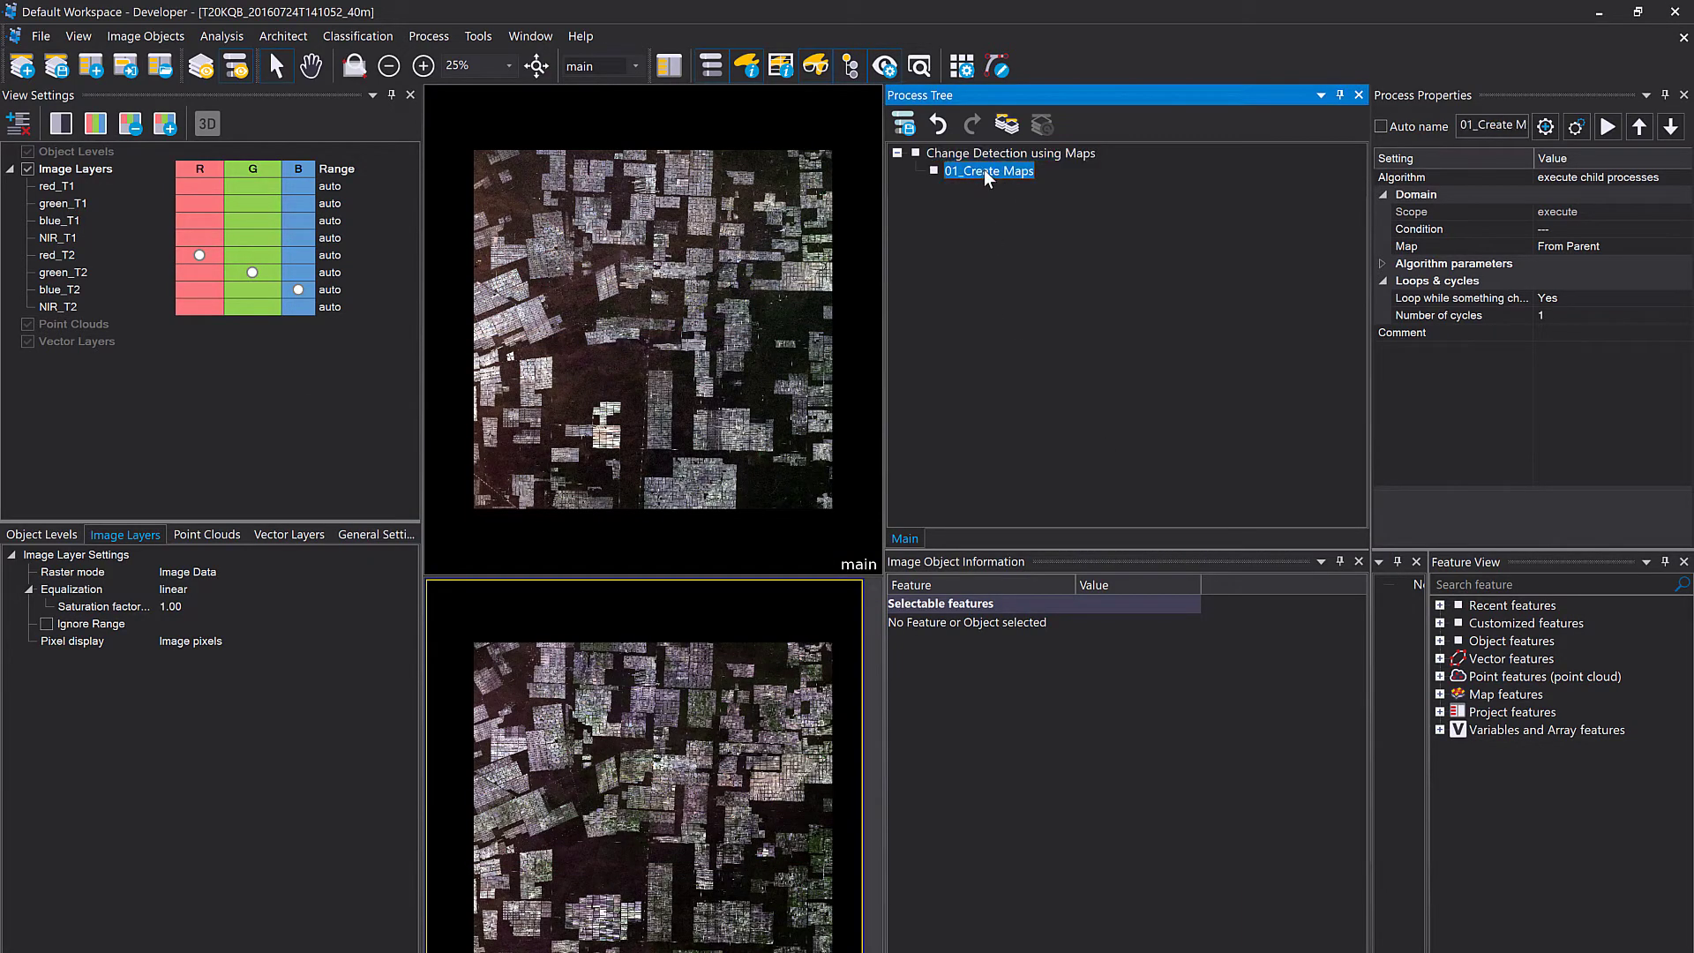
double_click(983, 169)
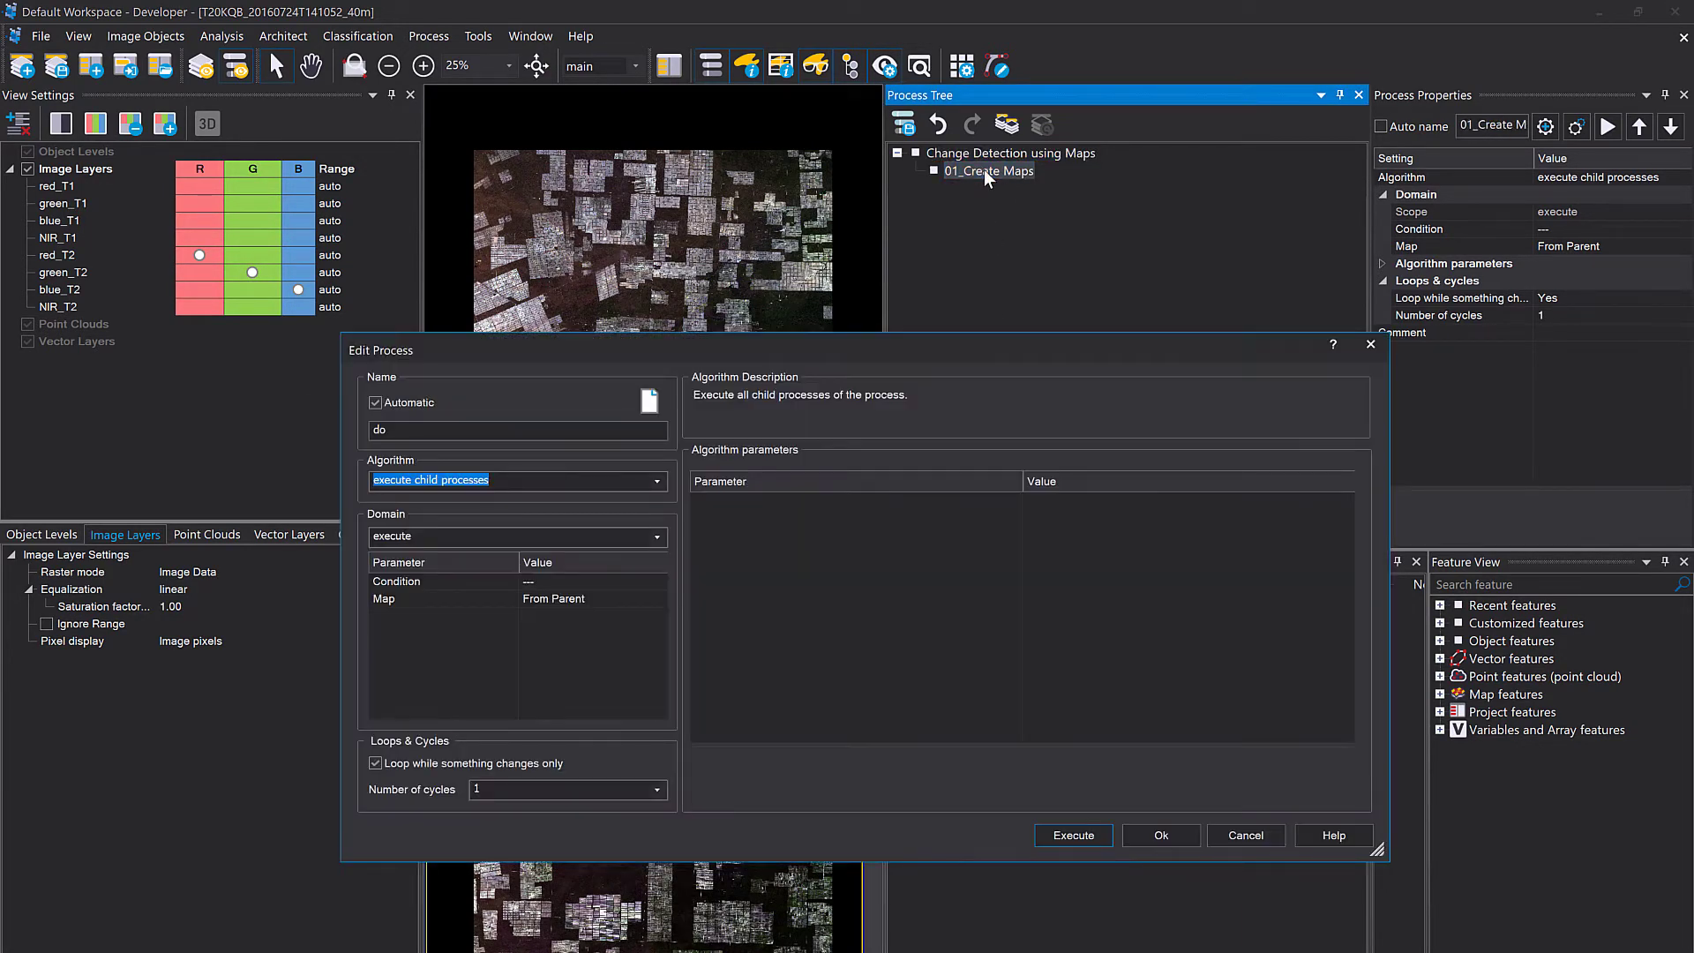
left_click(1174, 842)
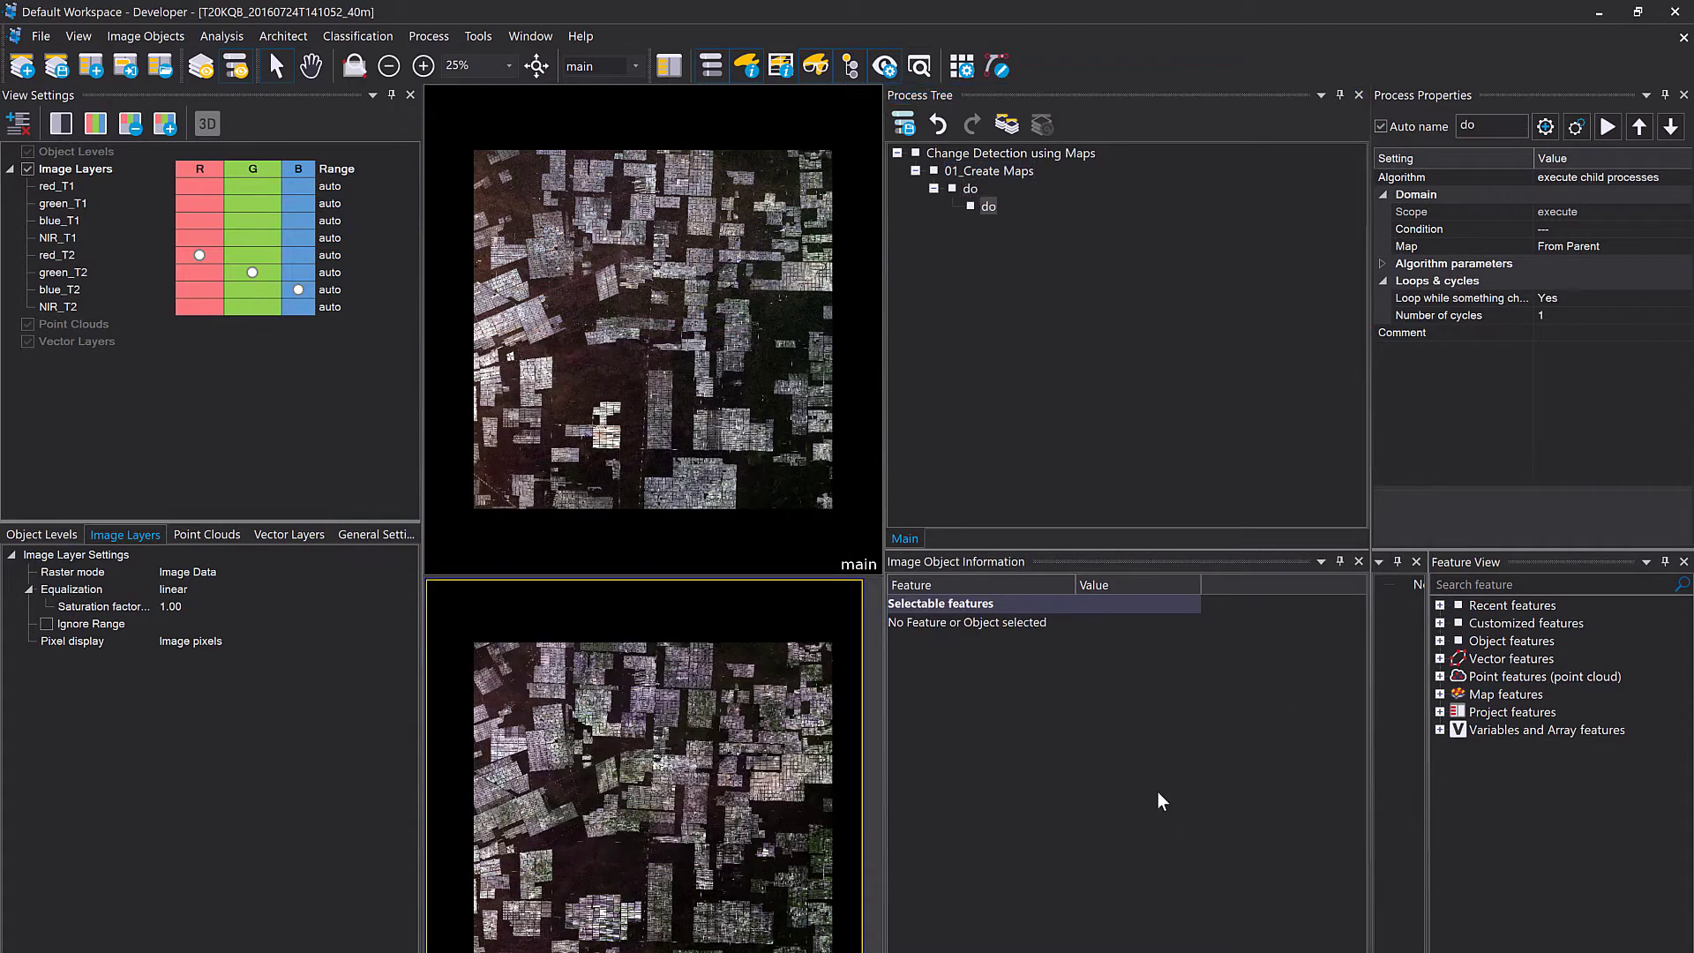
key("ctrl+i")
left_click(1165, 833)
key("ctrl+a")
left_click(1156, 835)
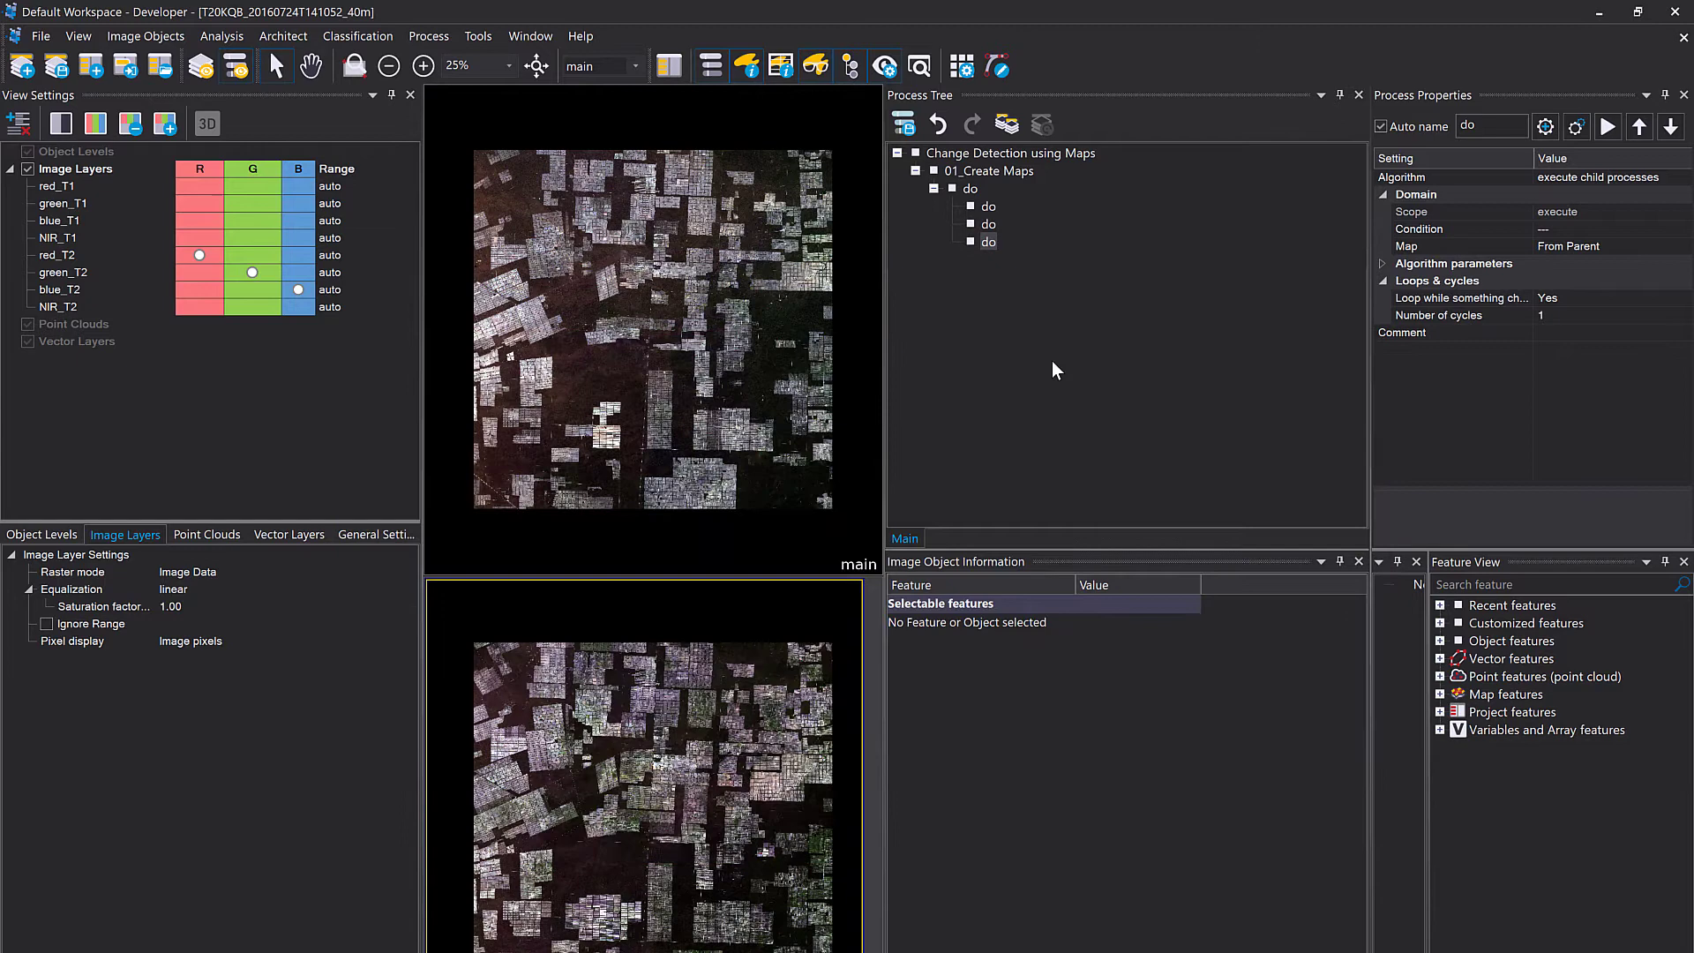
left_click(988, 204)
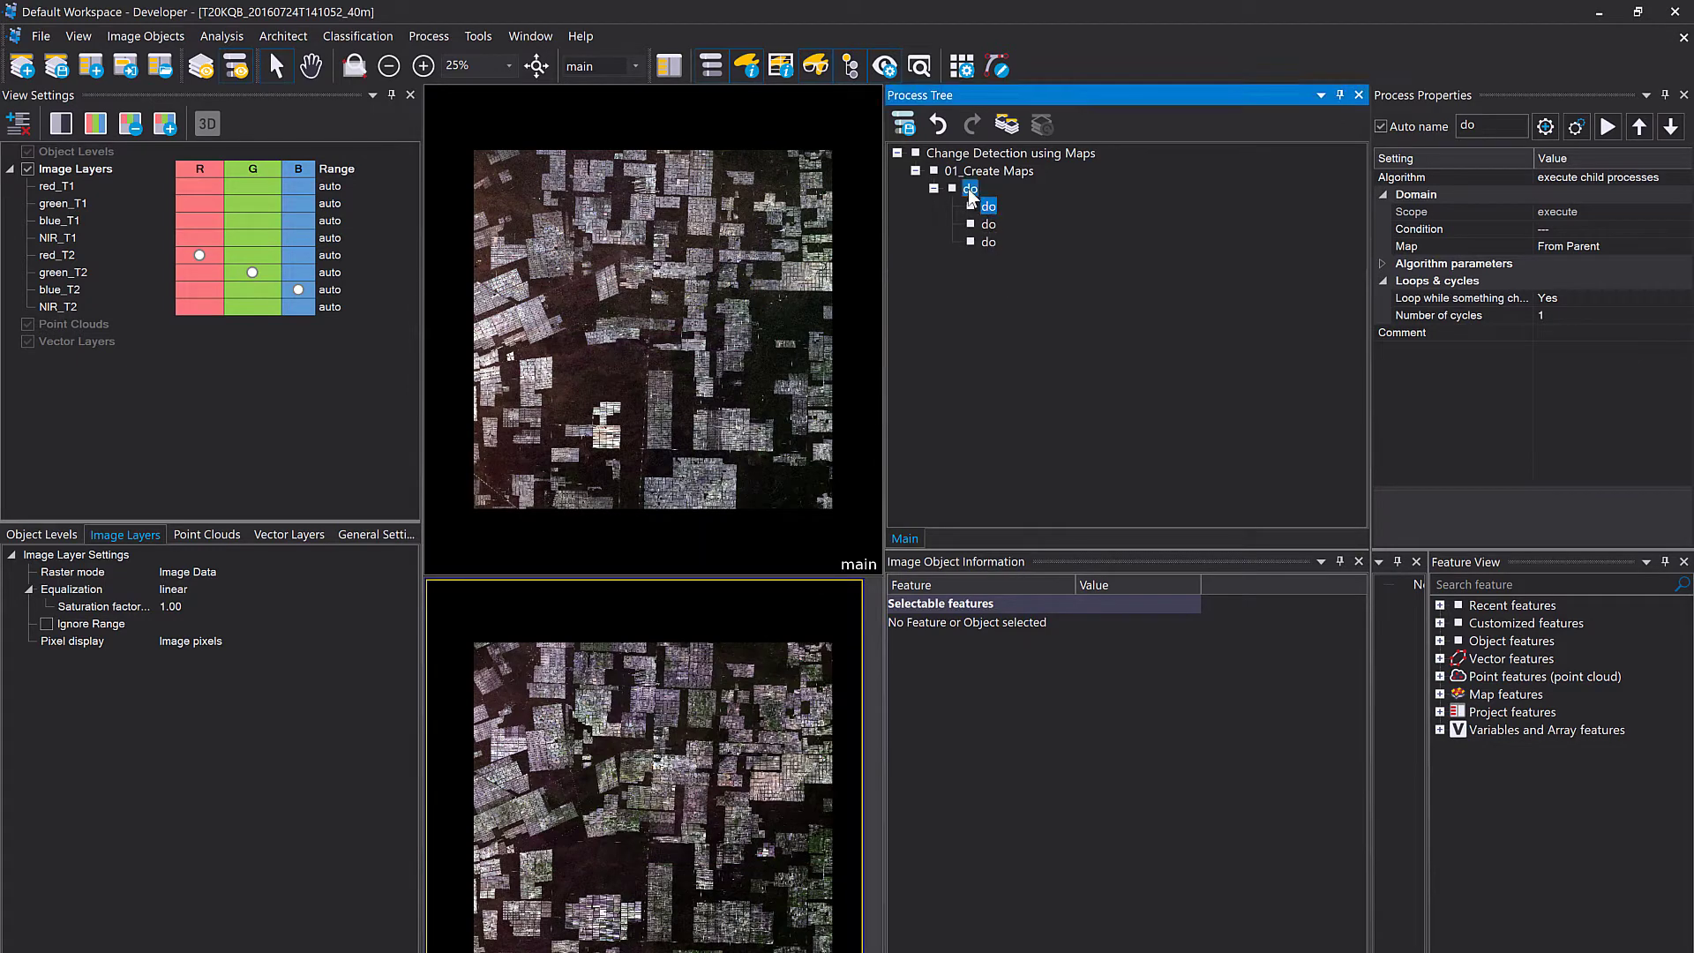
mouse_move(968, 188)
left_mouse_down()
mouse_move(969, 226)
mouse_move(953, 196)
left_mouse_up()
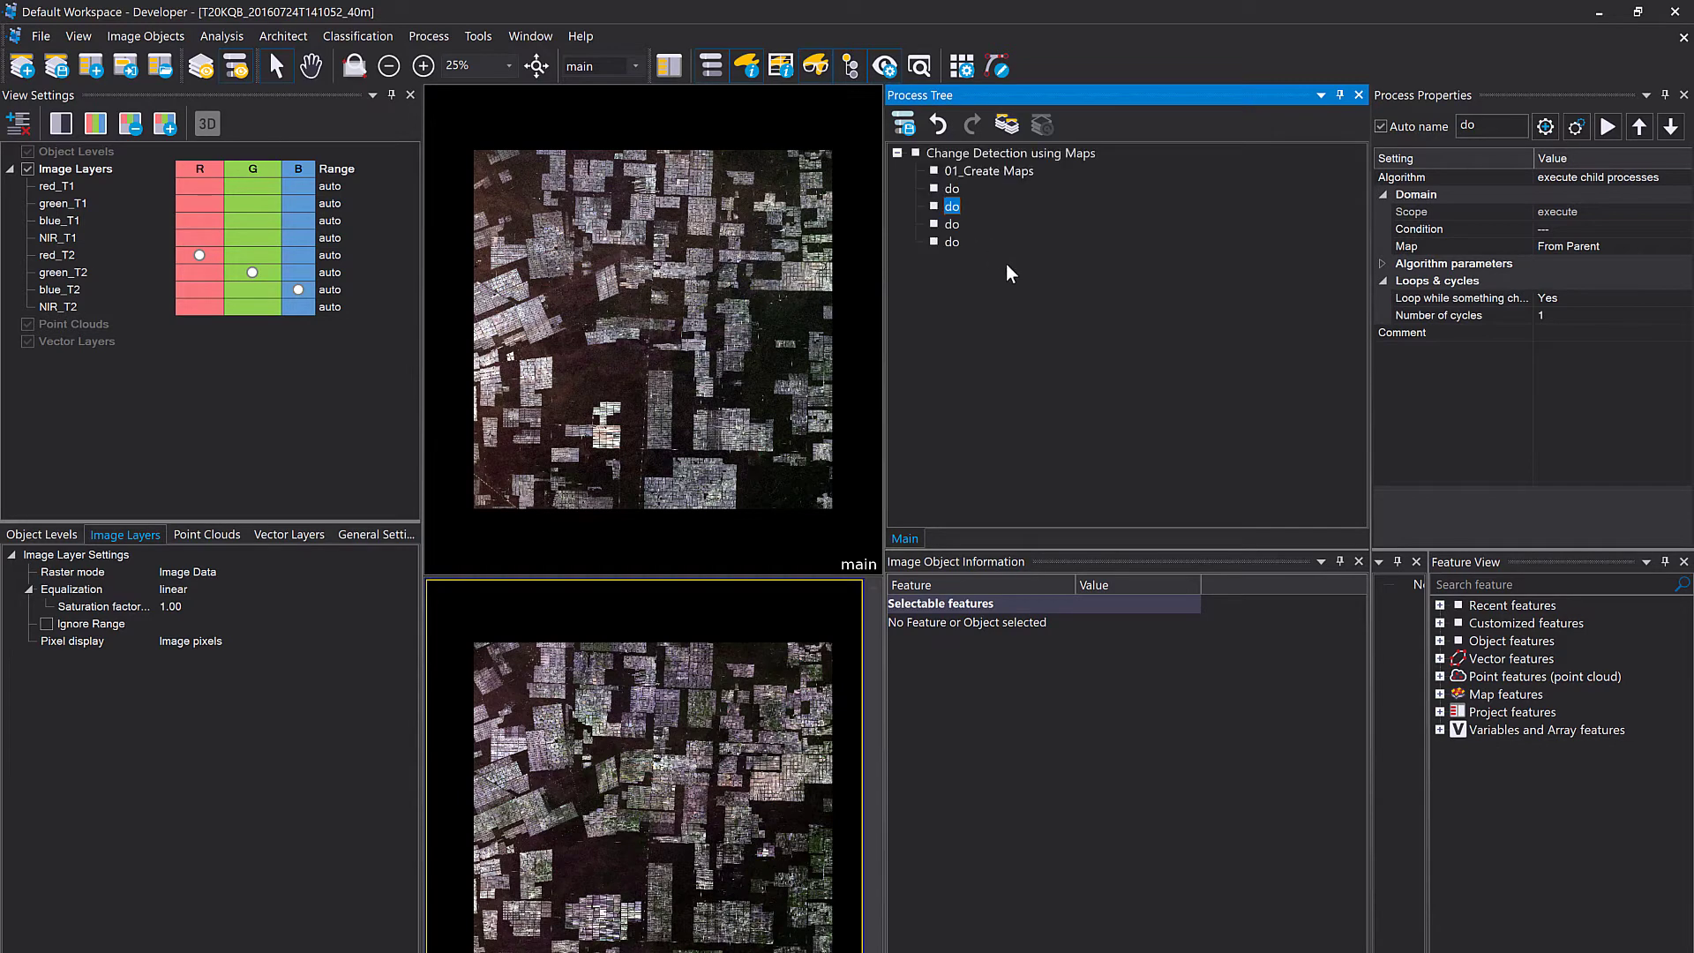
Insert a child process under 01_Create Maps and set its algorithm to copy map.
left_click(960, 170)
right_click(994, 172)
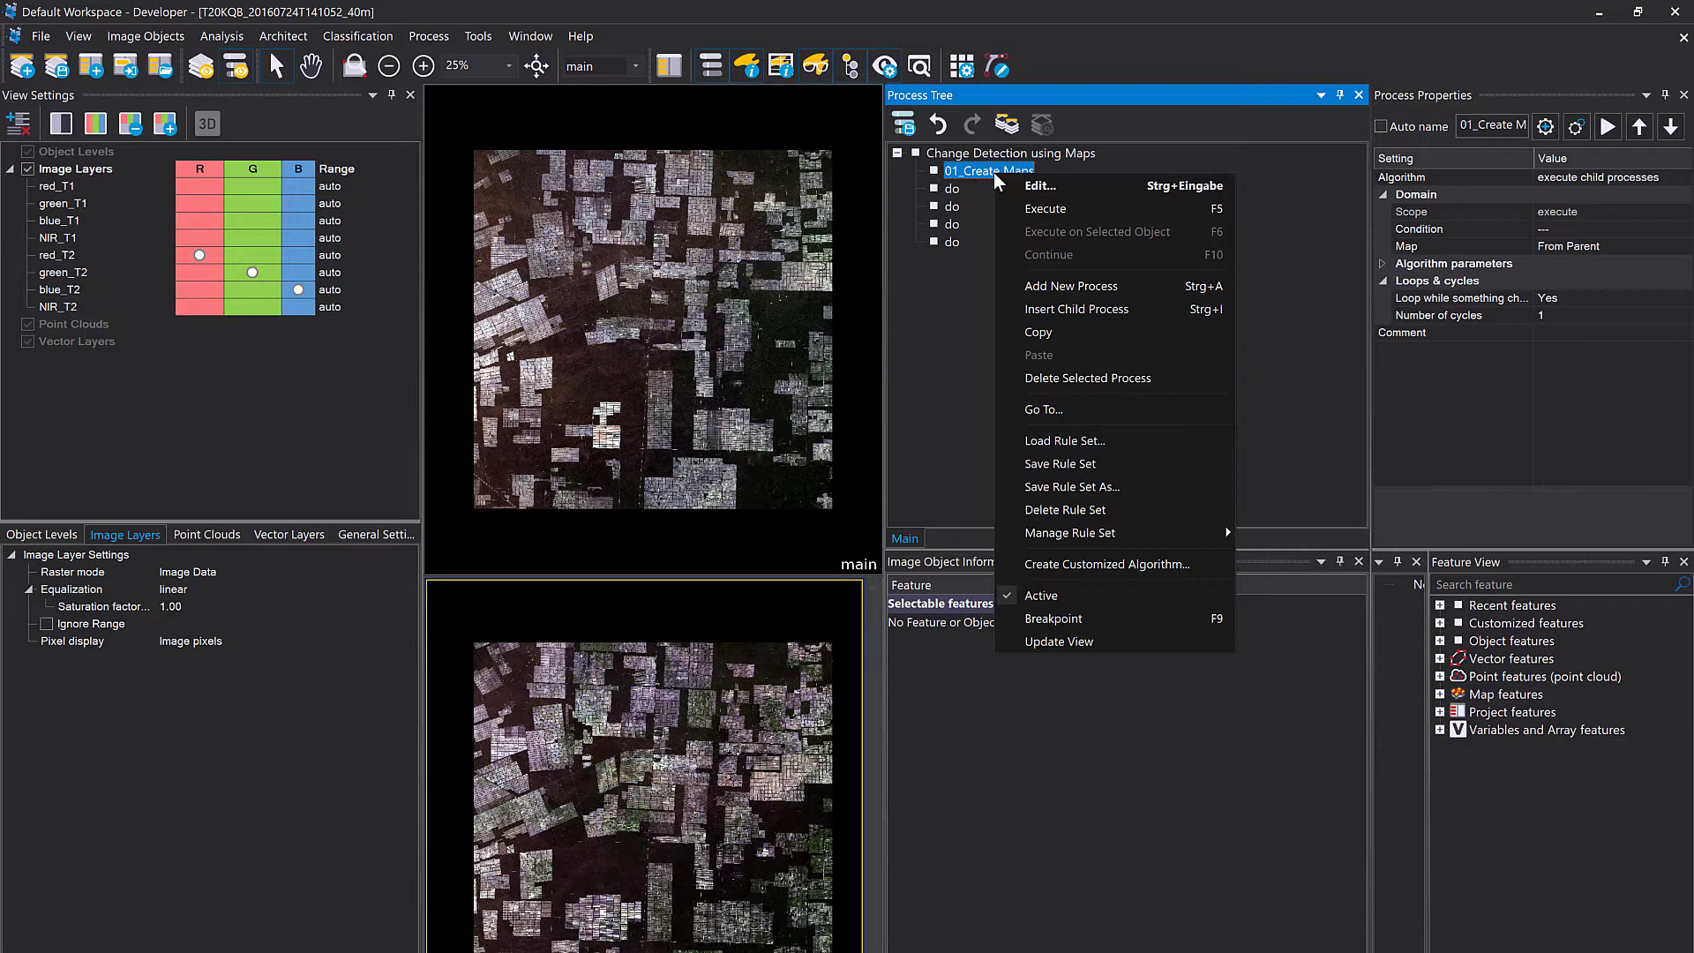
left_click(1110, 304)
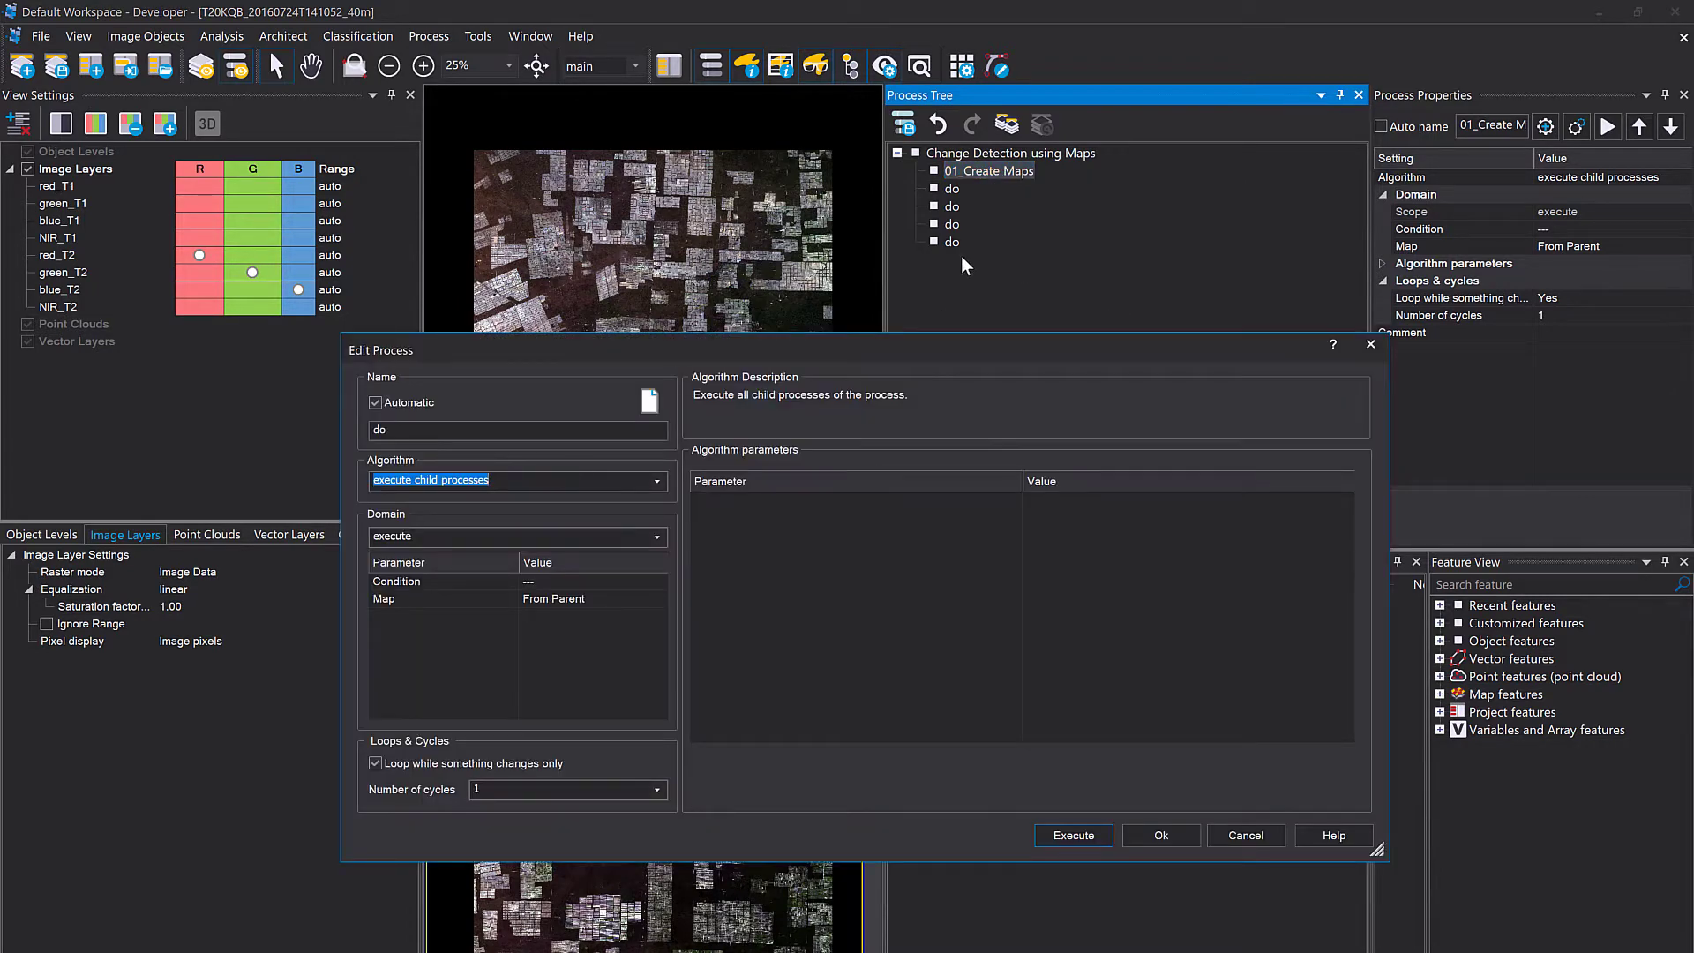
type("copy")
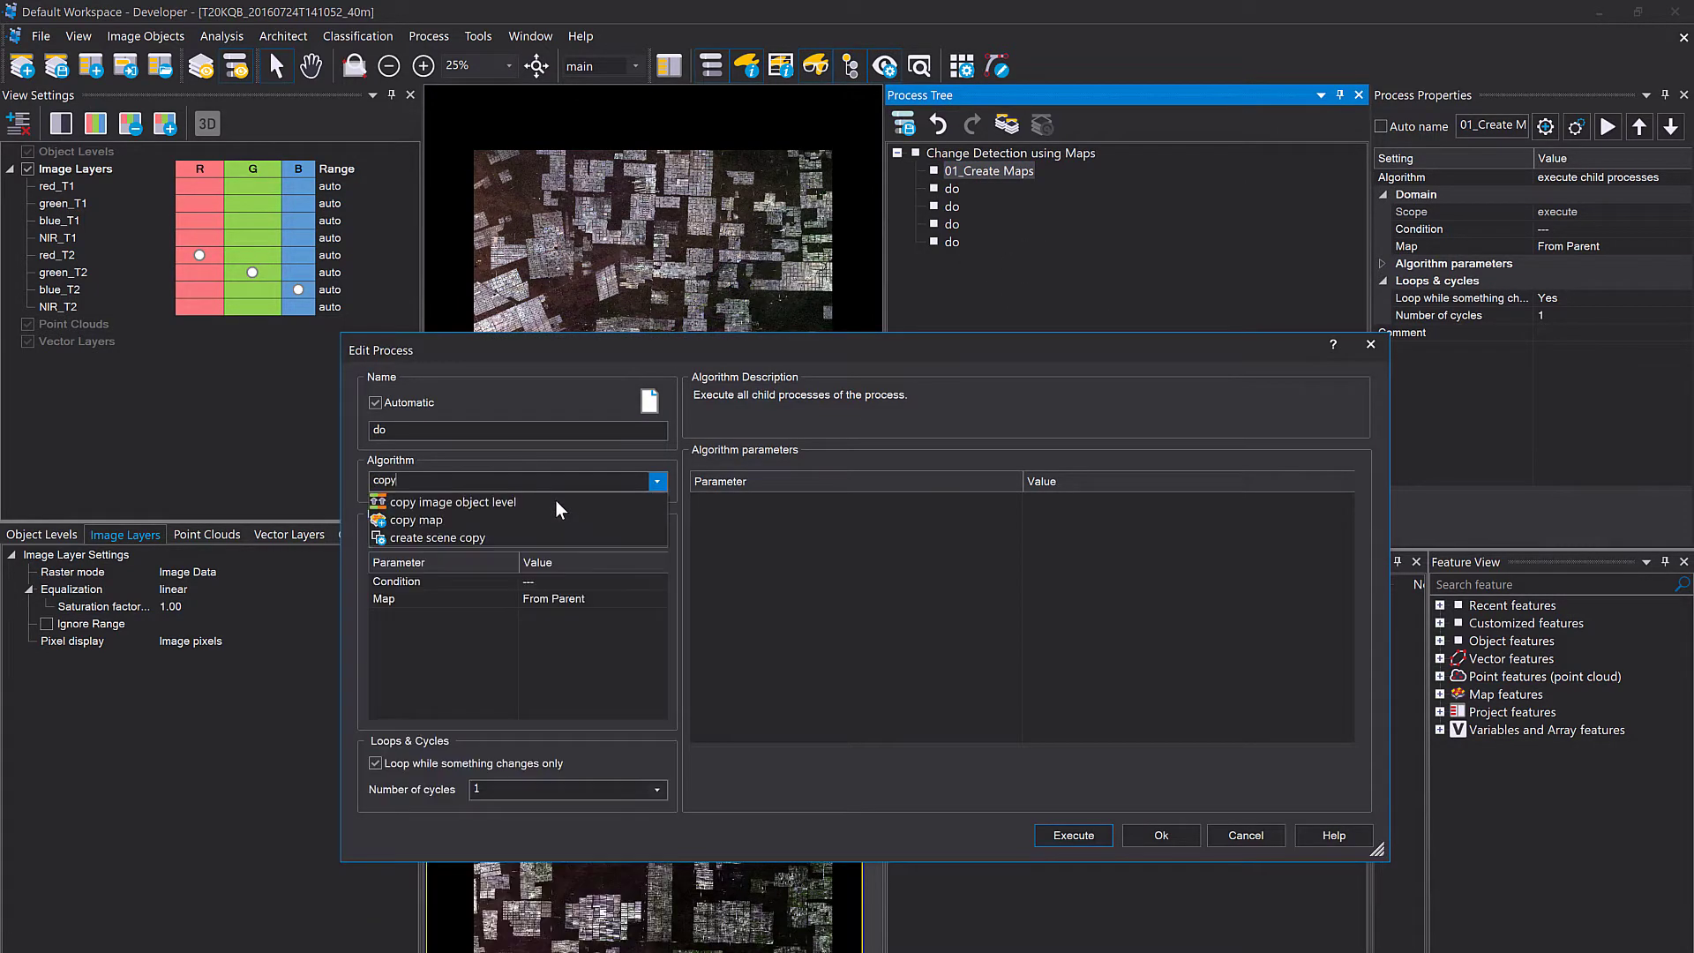
left_click(552, 526)
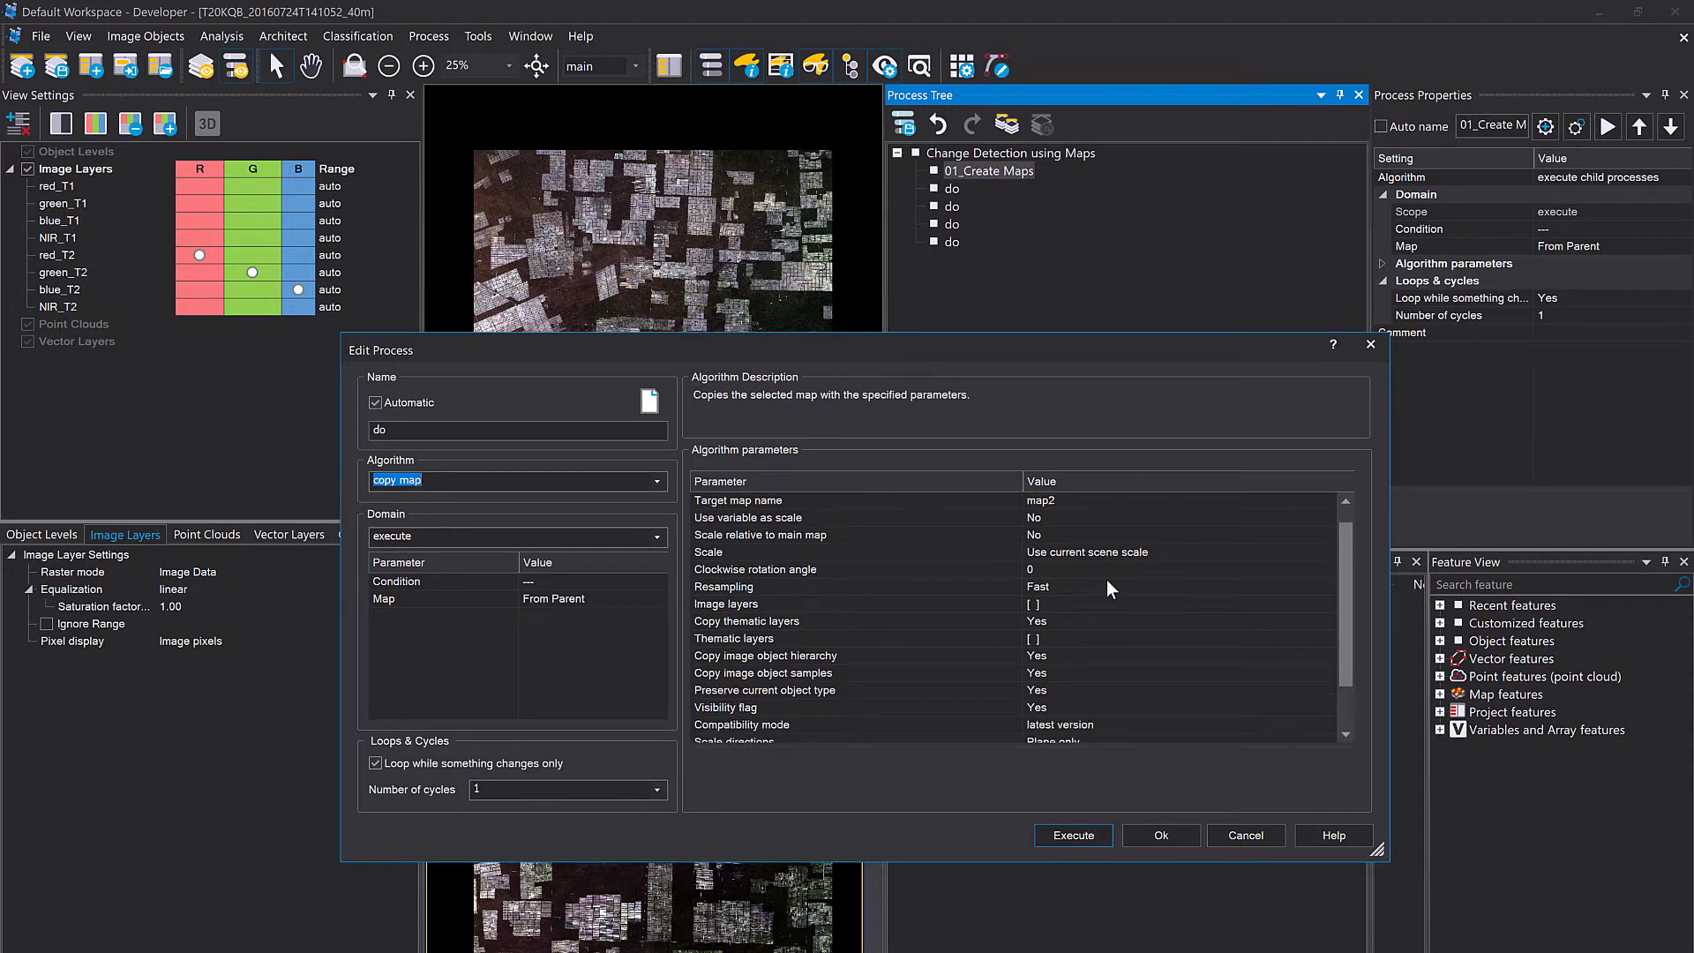
Set the target map name of the copy map process to map_T1.
scroll(1131, 573, "down", 2)
scroll(1133, 587, "up", 2)
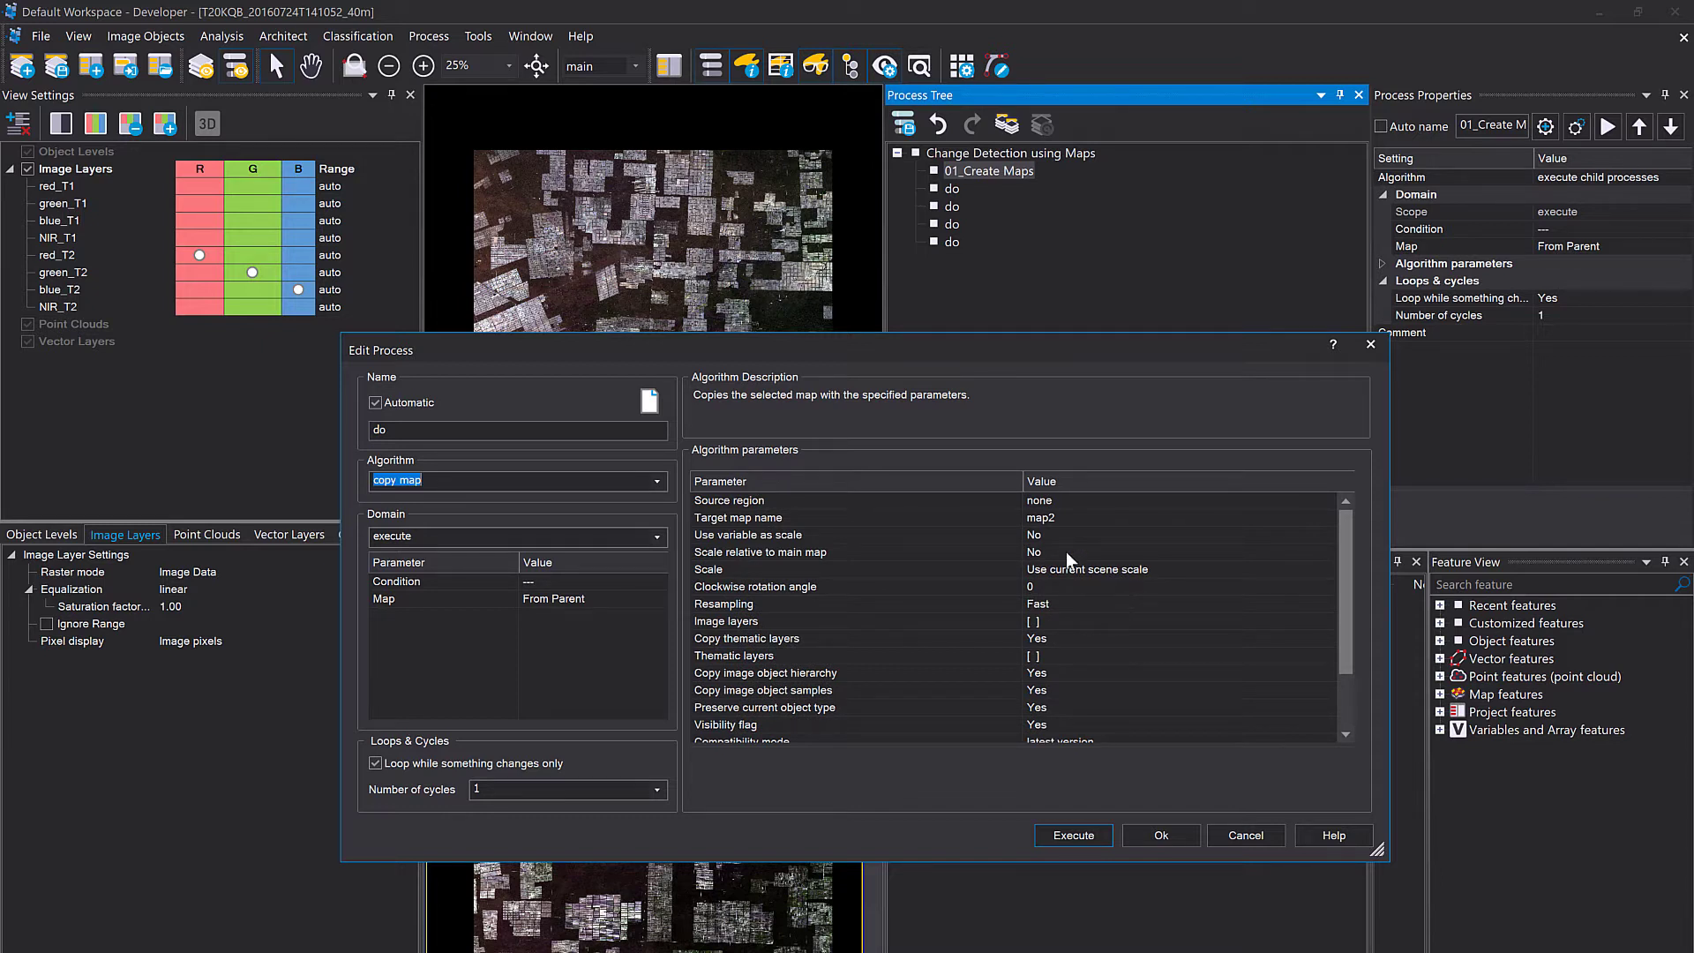
left_click(955, 517)
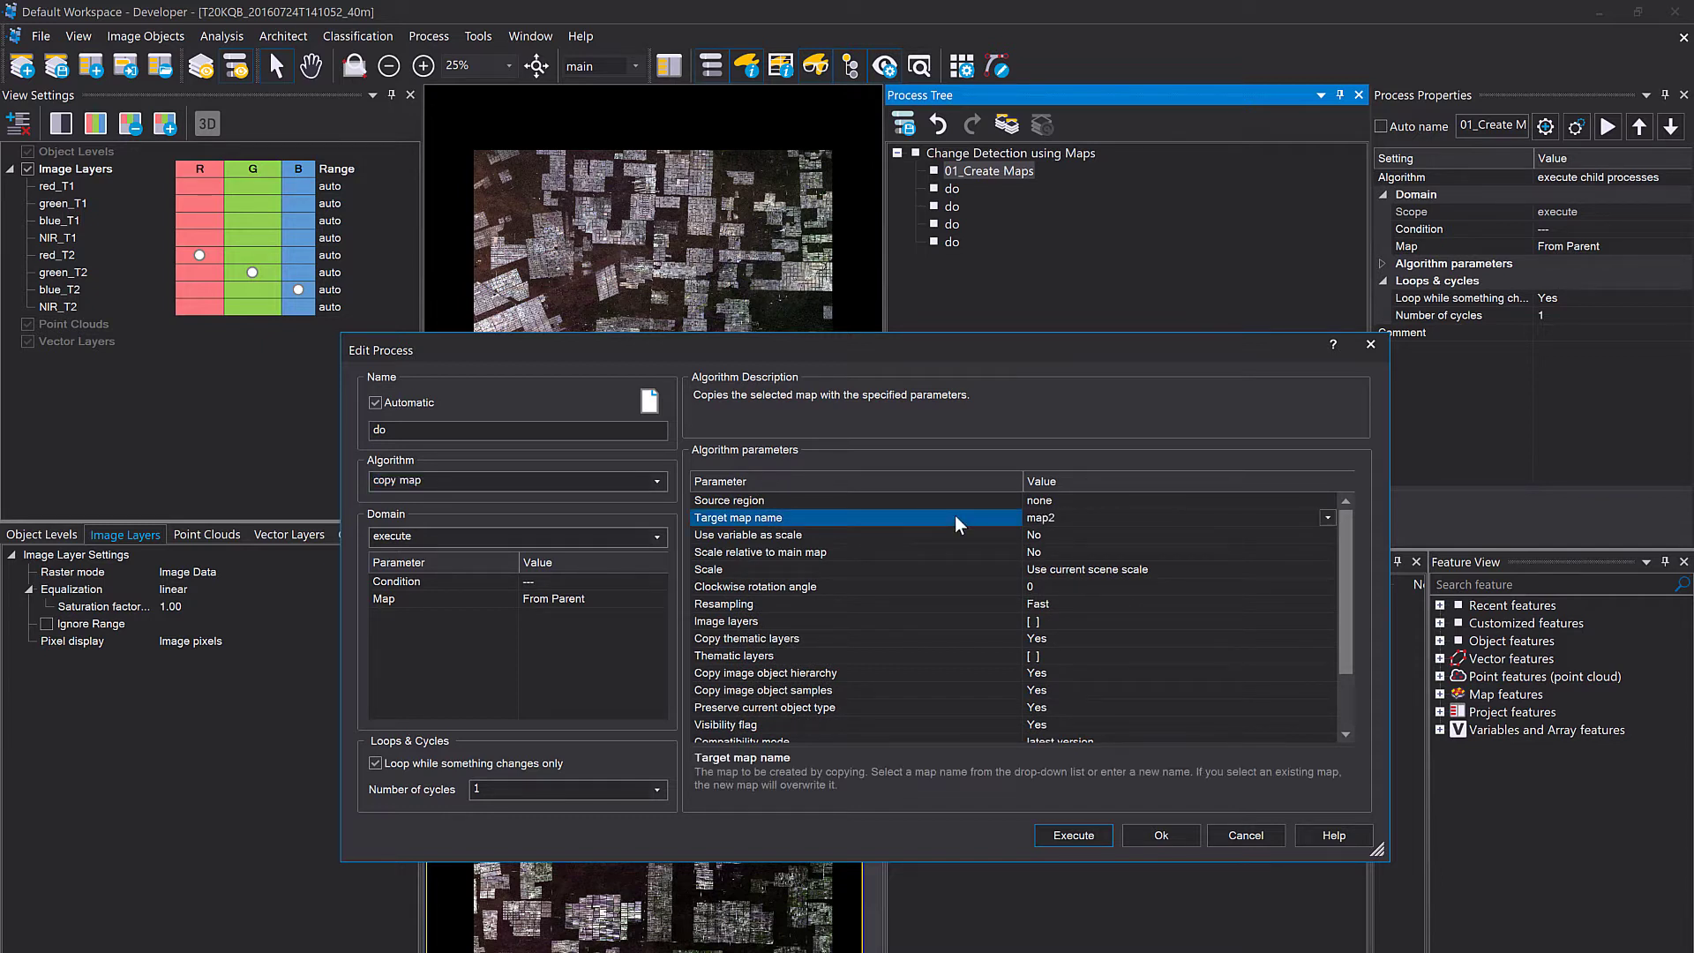
left_click(1082, 520)
left_click(1082, 523)
key("BackSpace")
type("_T1")
Limit the copy map process for map_T1 to image layers blue_T1, green_T1, NIR_T1 and red_T1, and save the process.
left_click(917, 535)
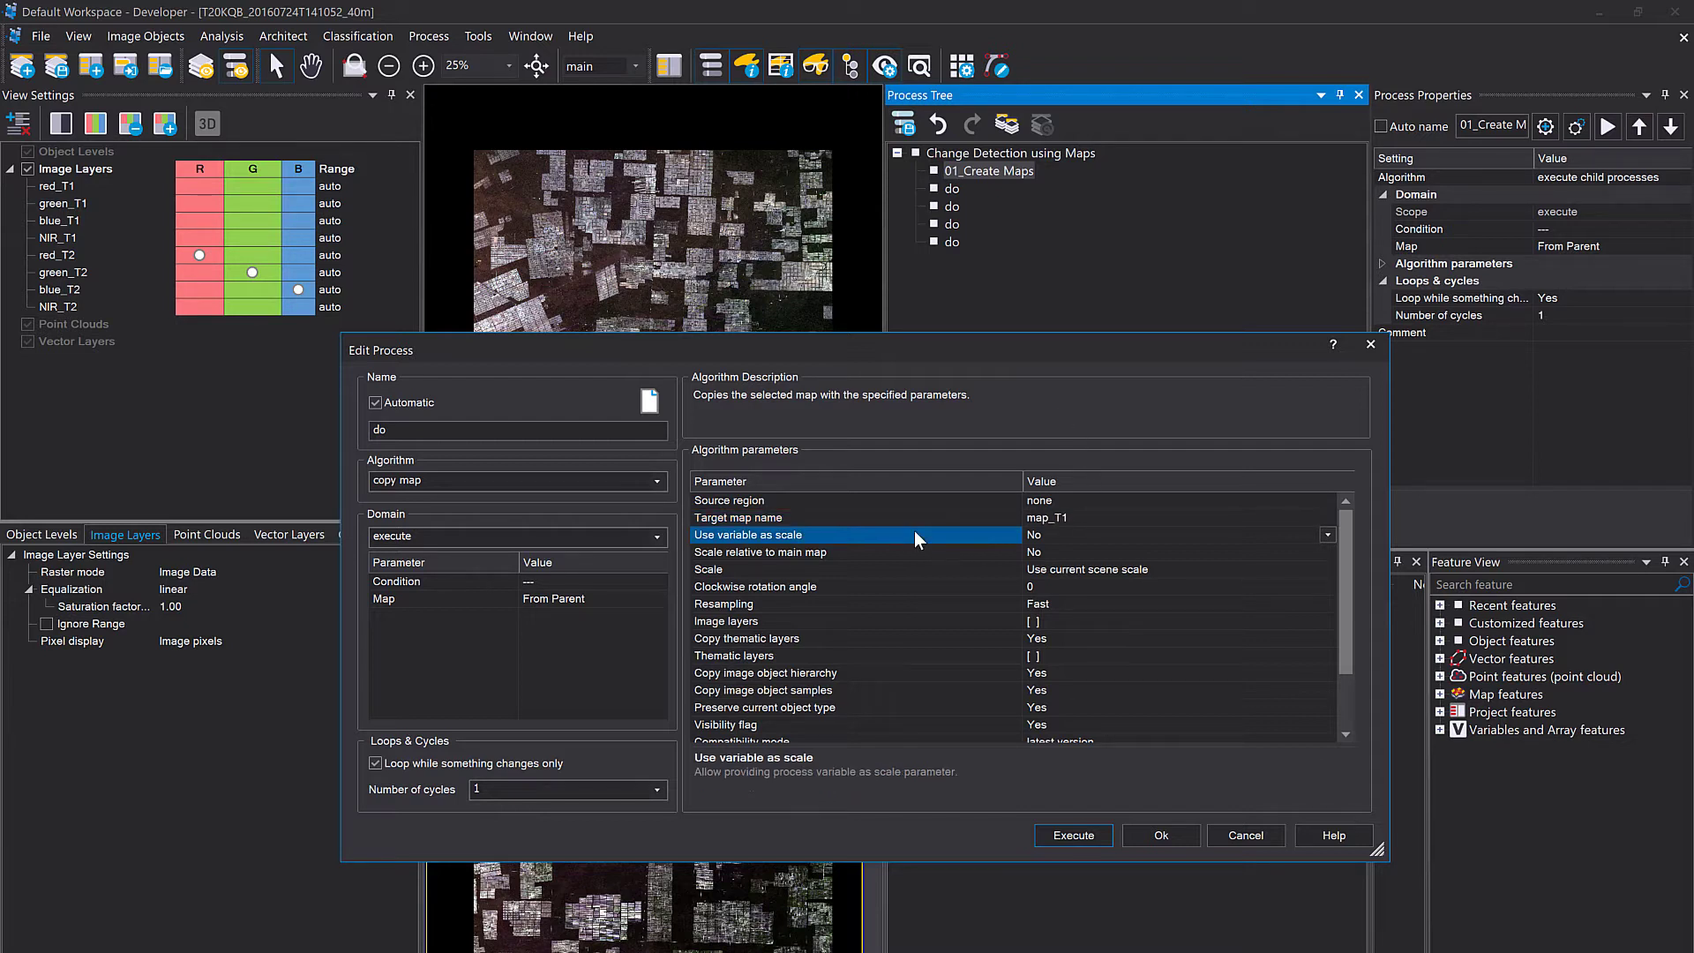
left_click(928, 549)
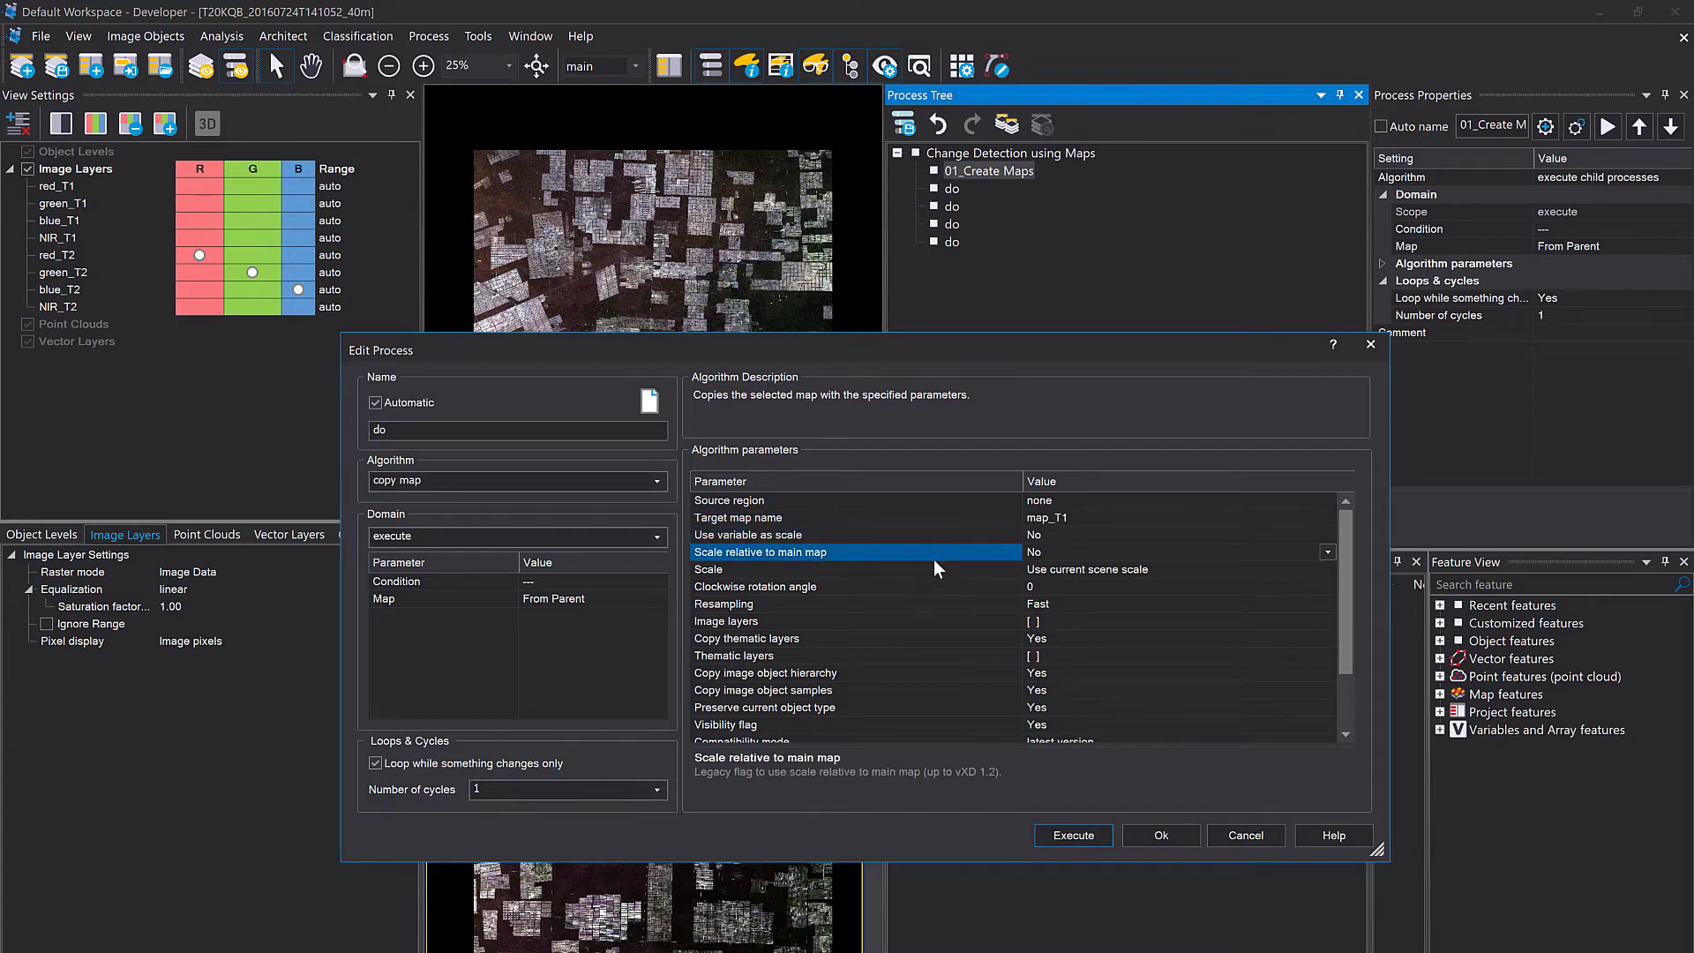
left_click(930, 569)
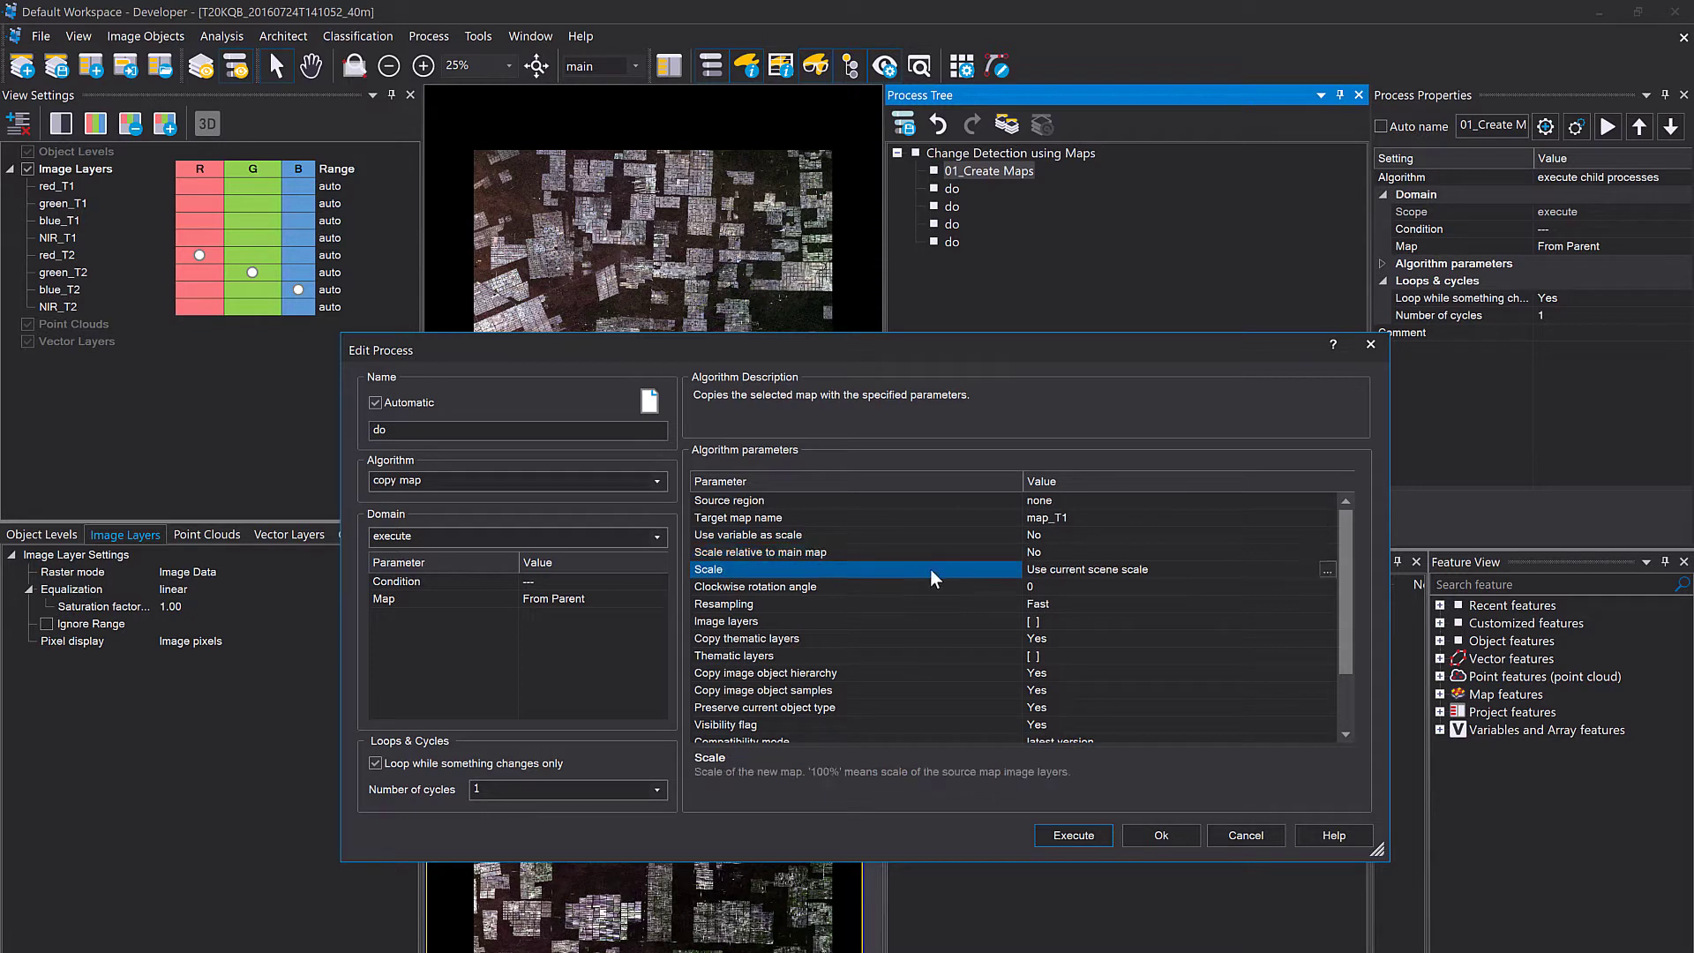
left_click(862, 587)
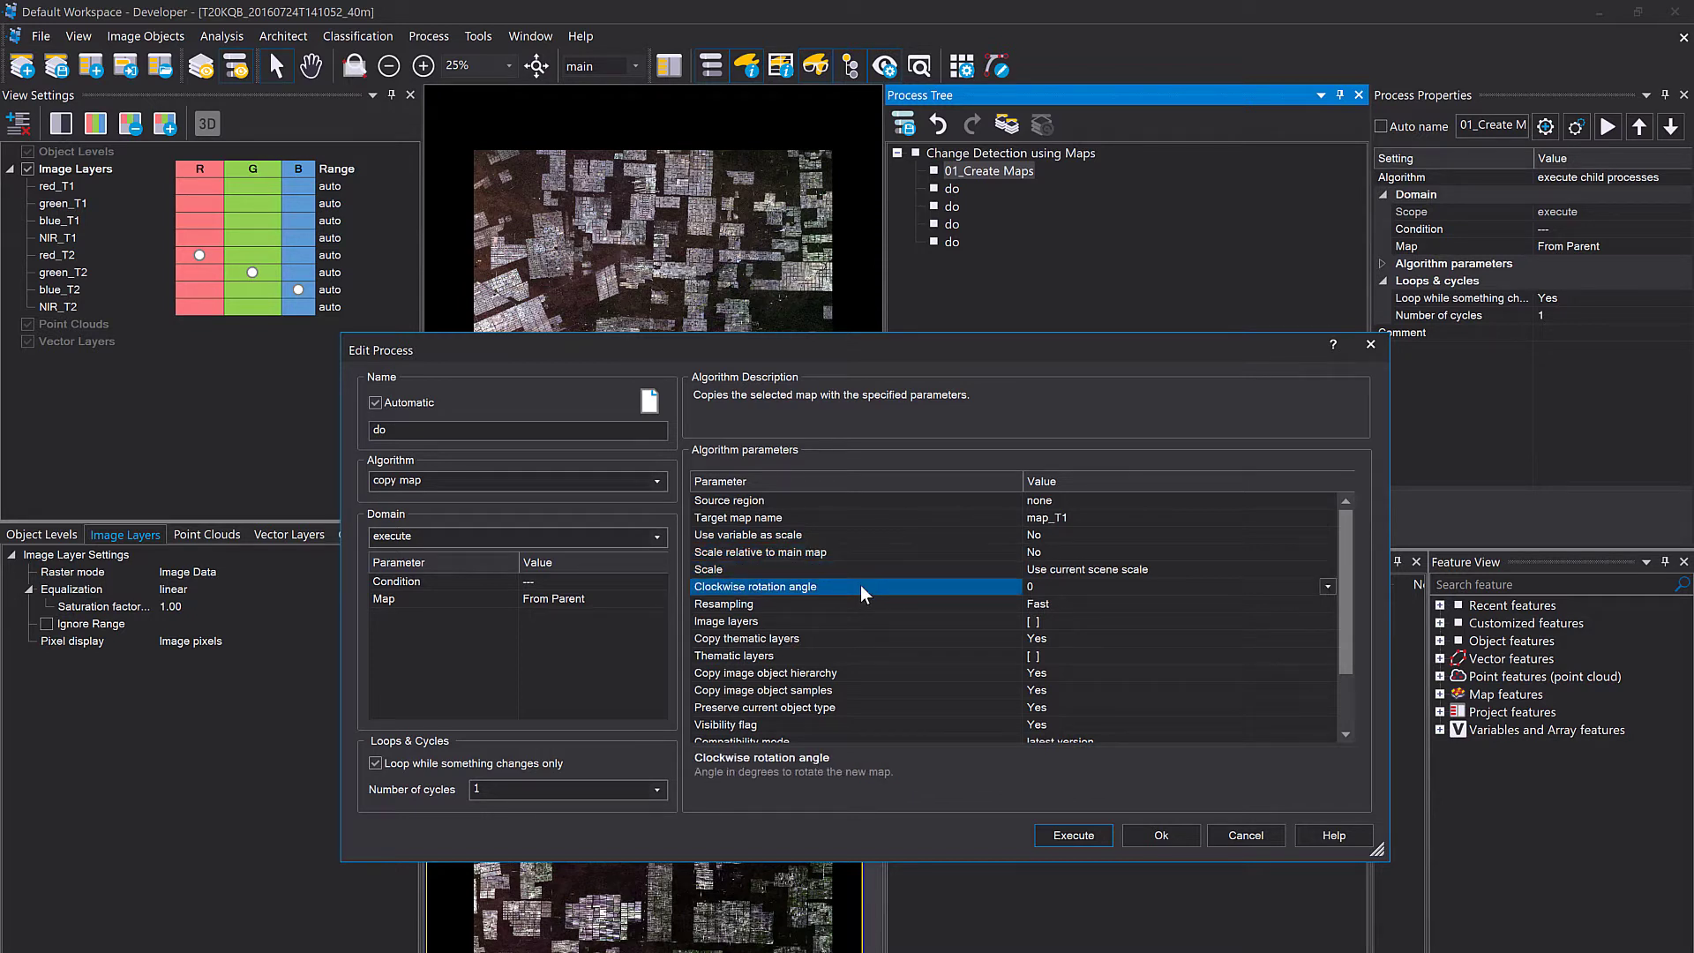
left_click(971, 605)
left_click(818, 620)
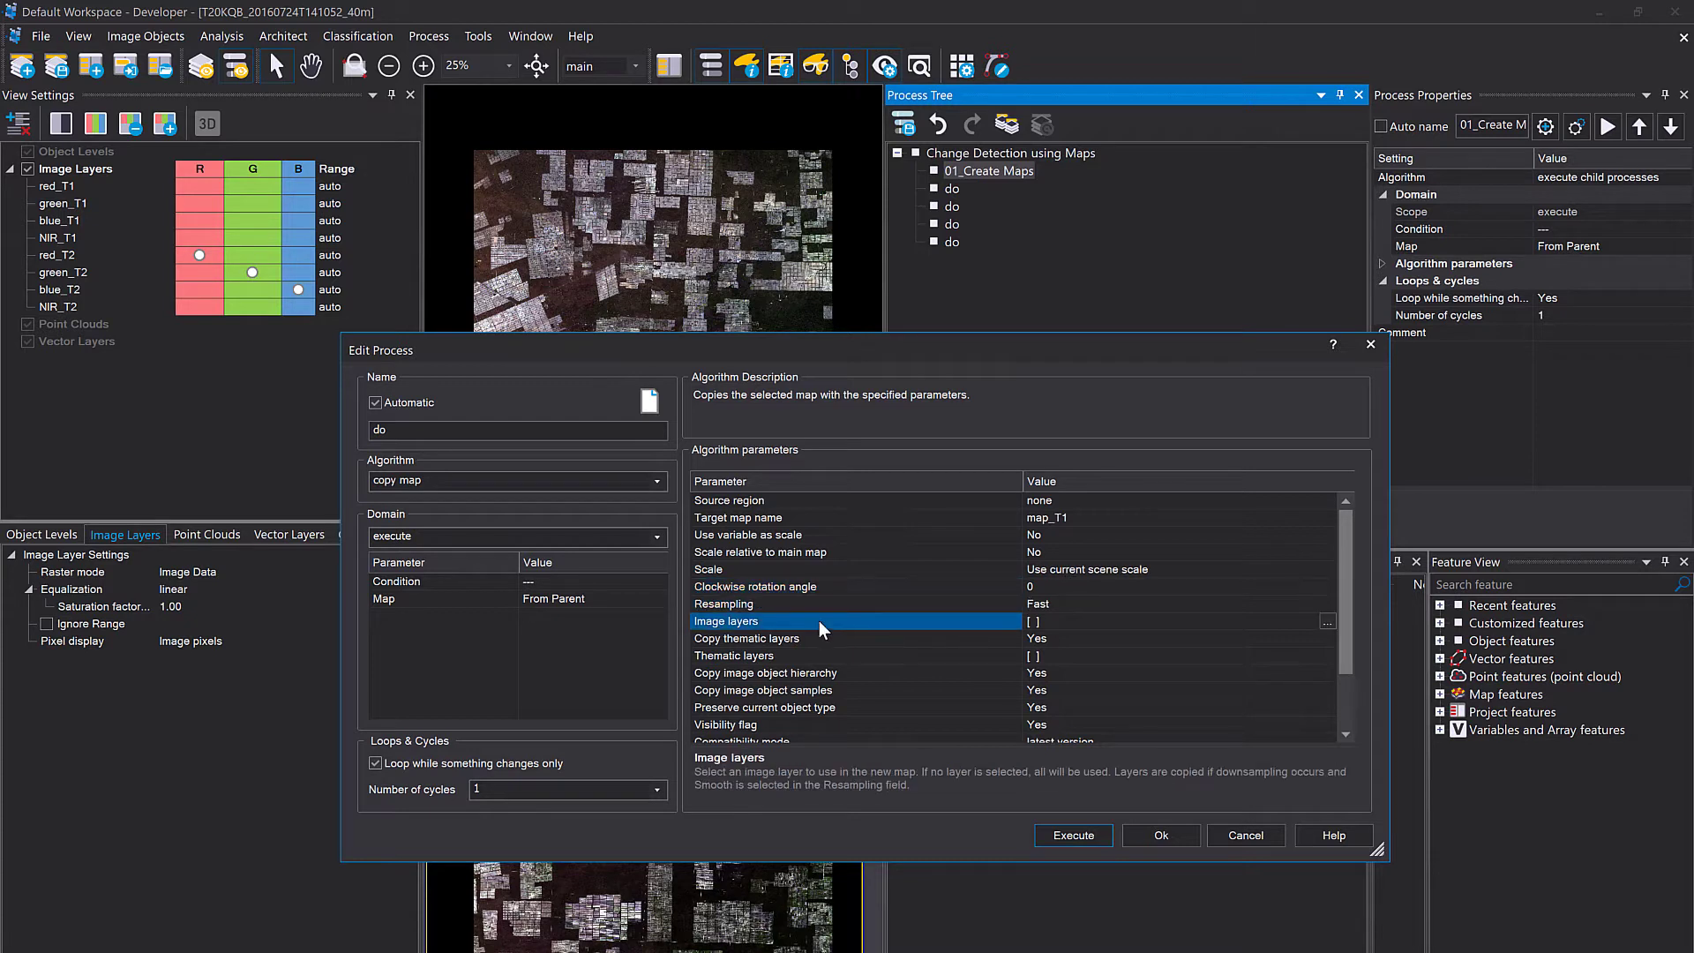
left_click(1323, 622)
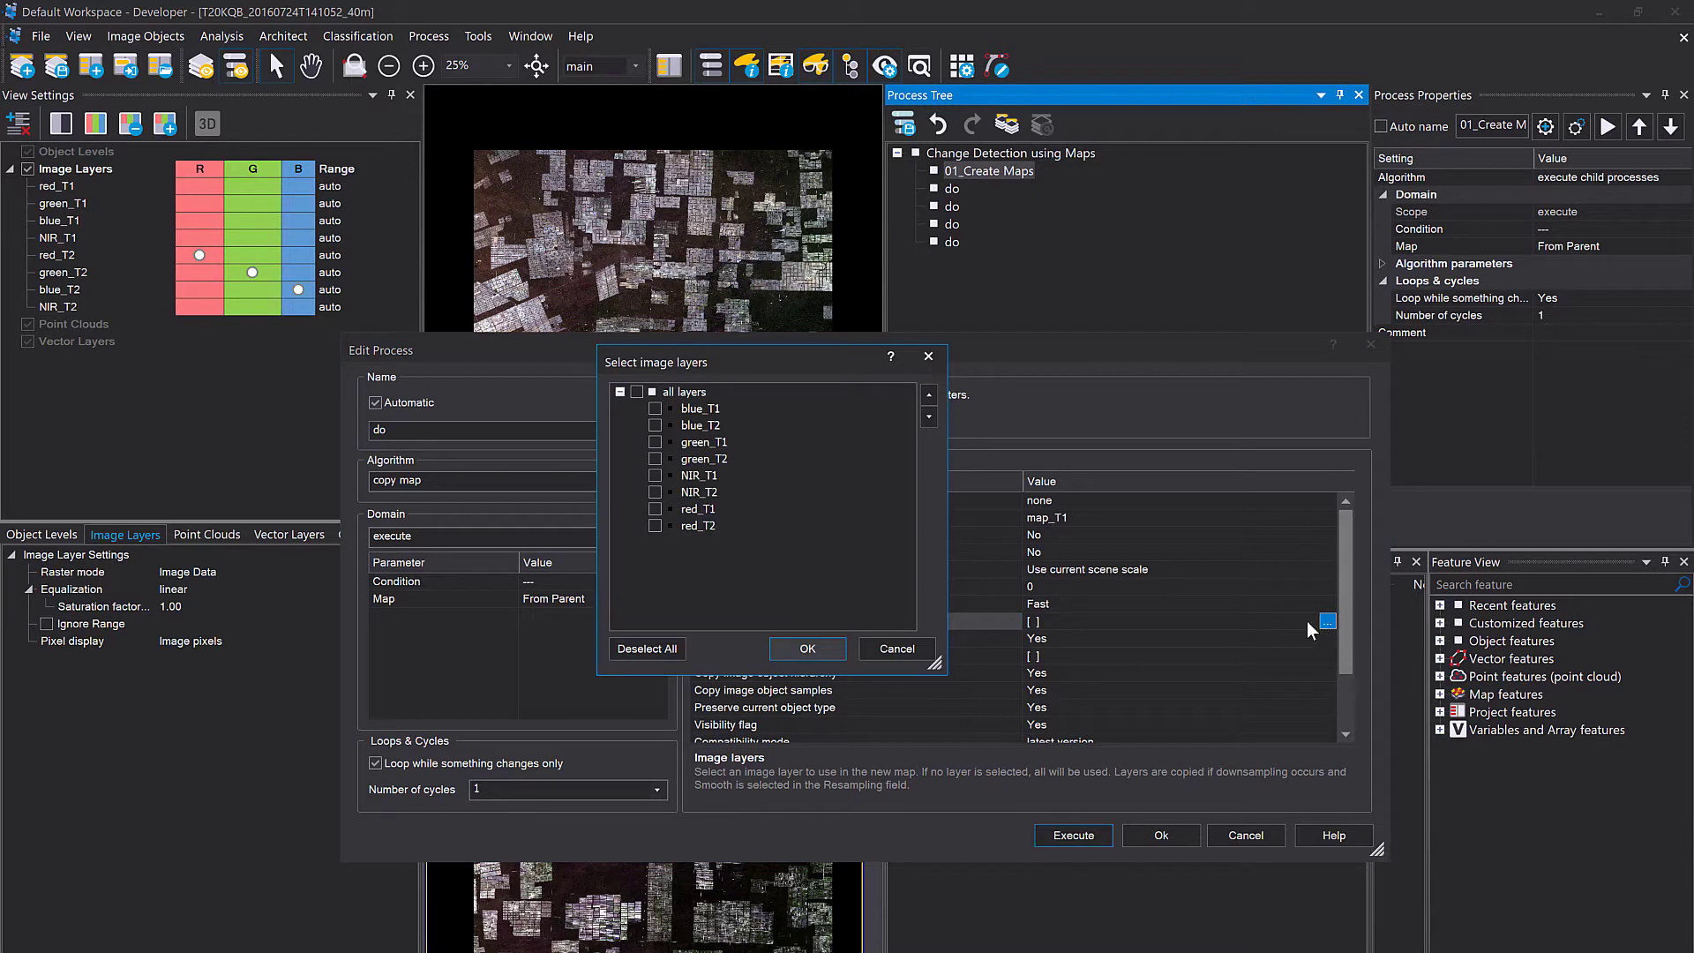
left_click(655, 409)
left_click(654, 440)
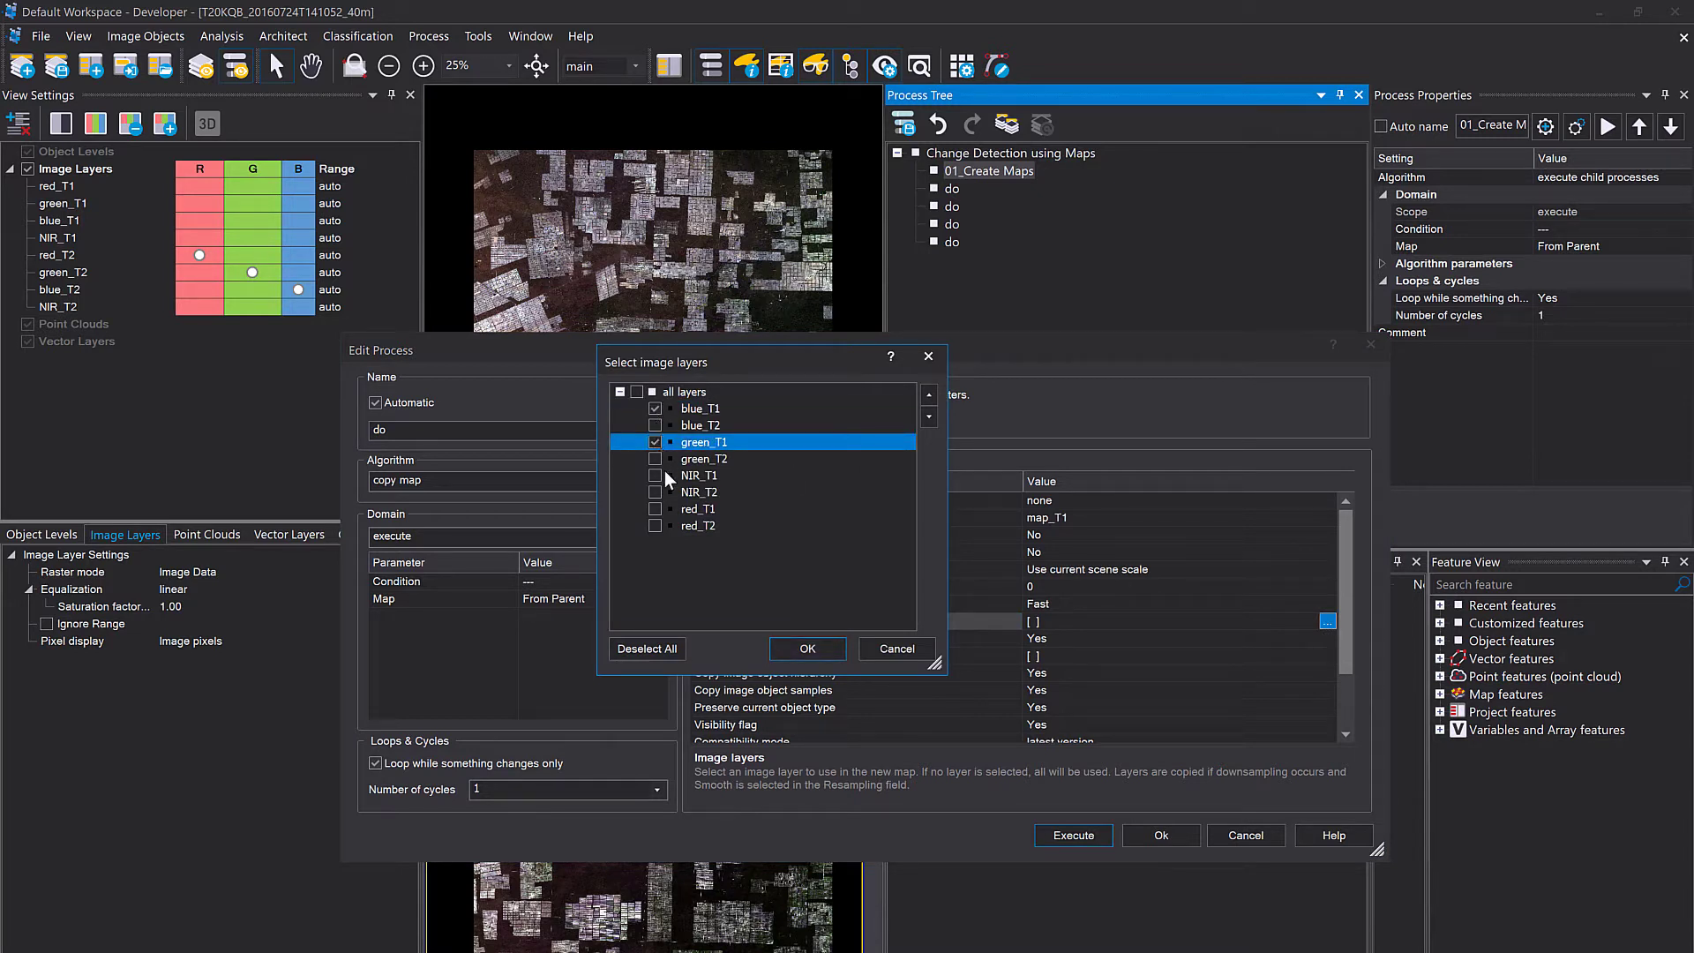
left_click(655, 475)
left_click(655, 510)
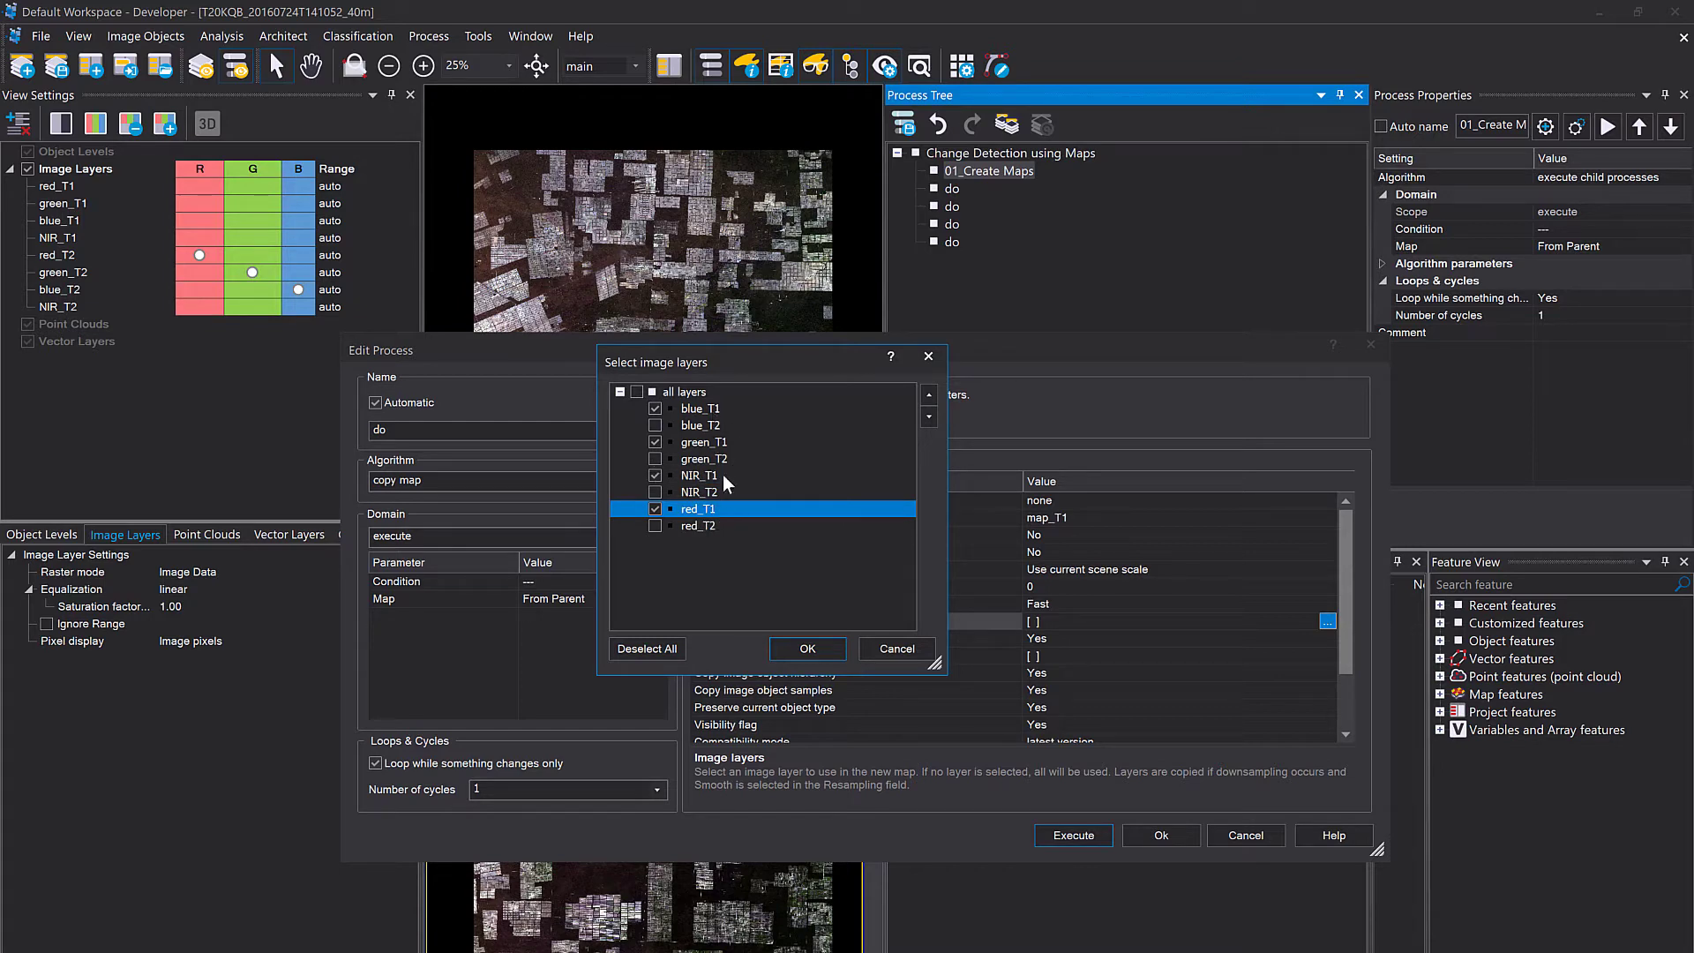
left_click(824, 648)
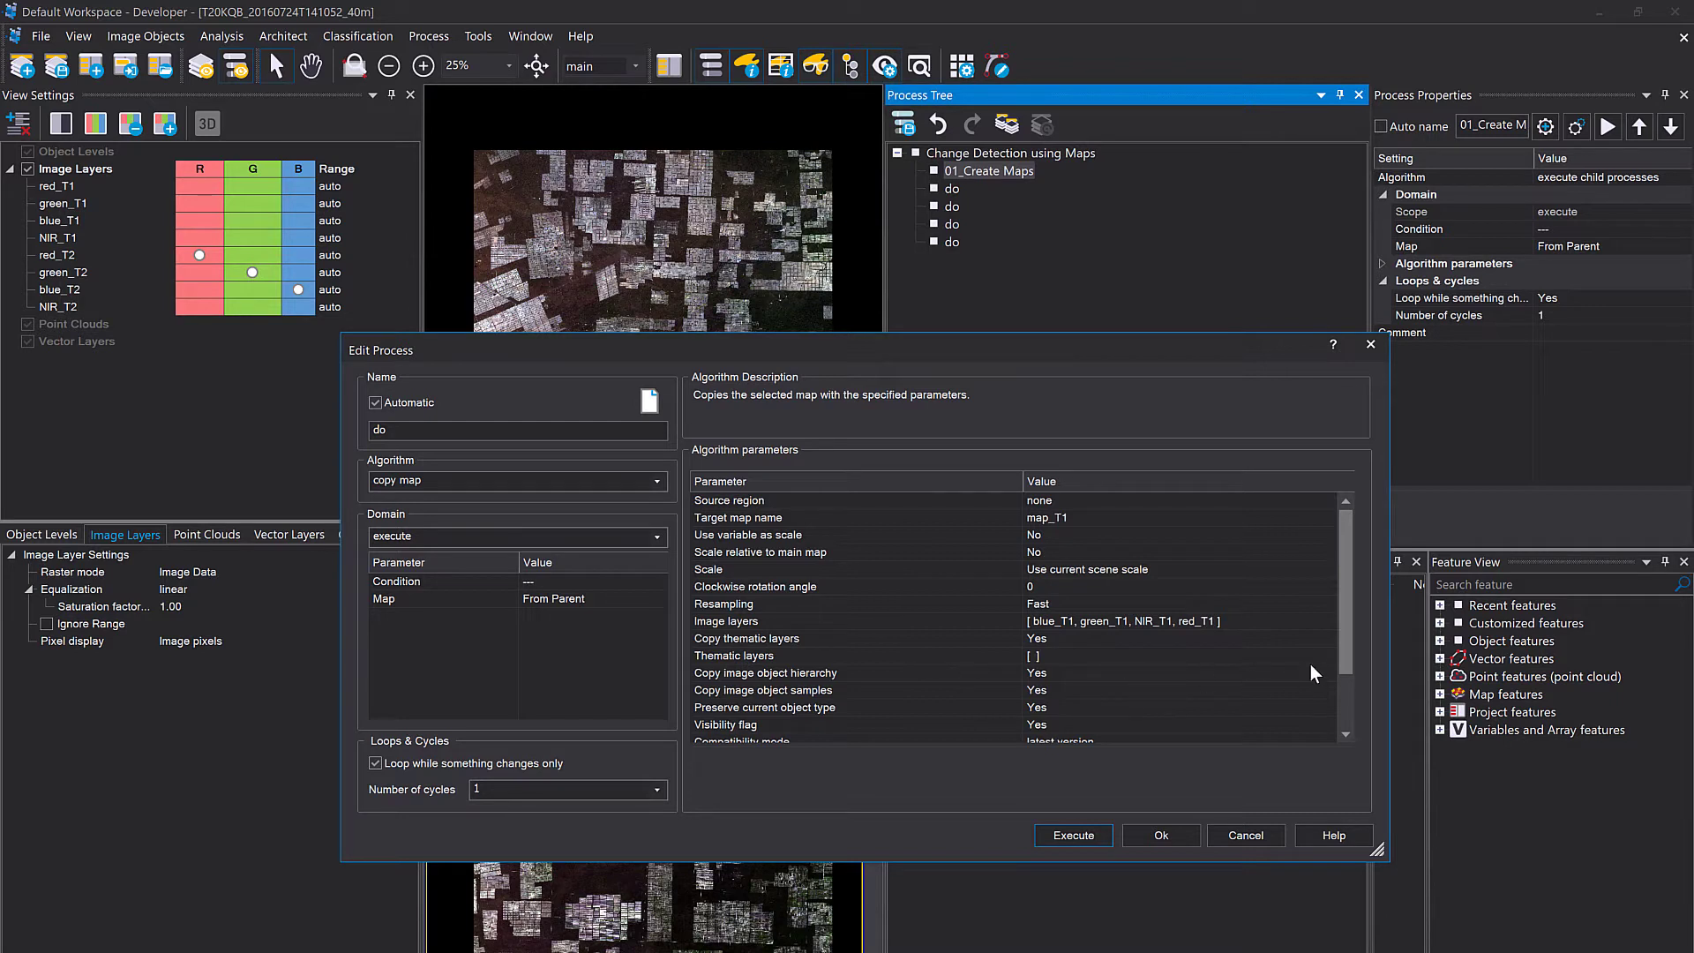
left_click_drag(1347, 627, 1269, 653)
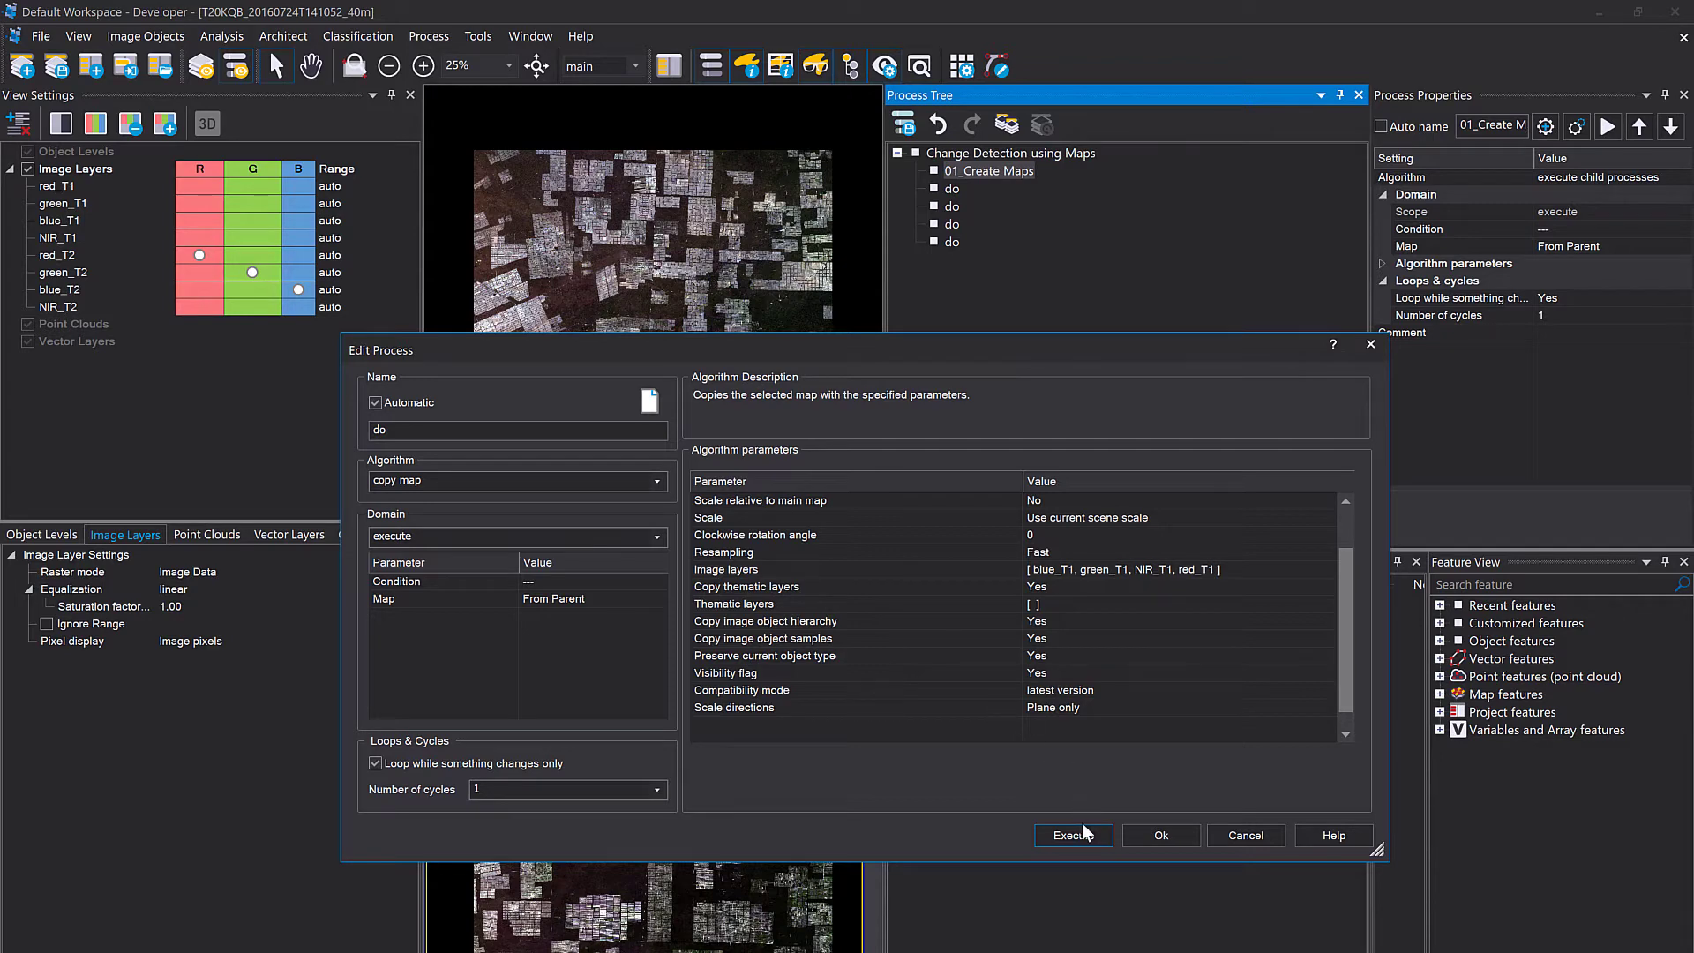
left_click(1149, 833)
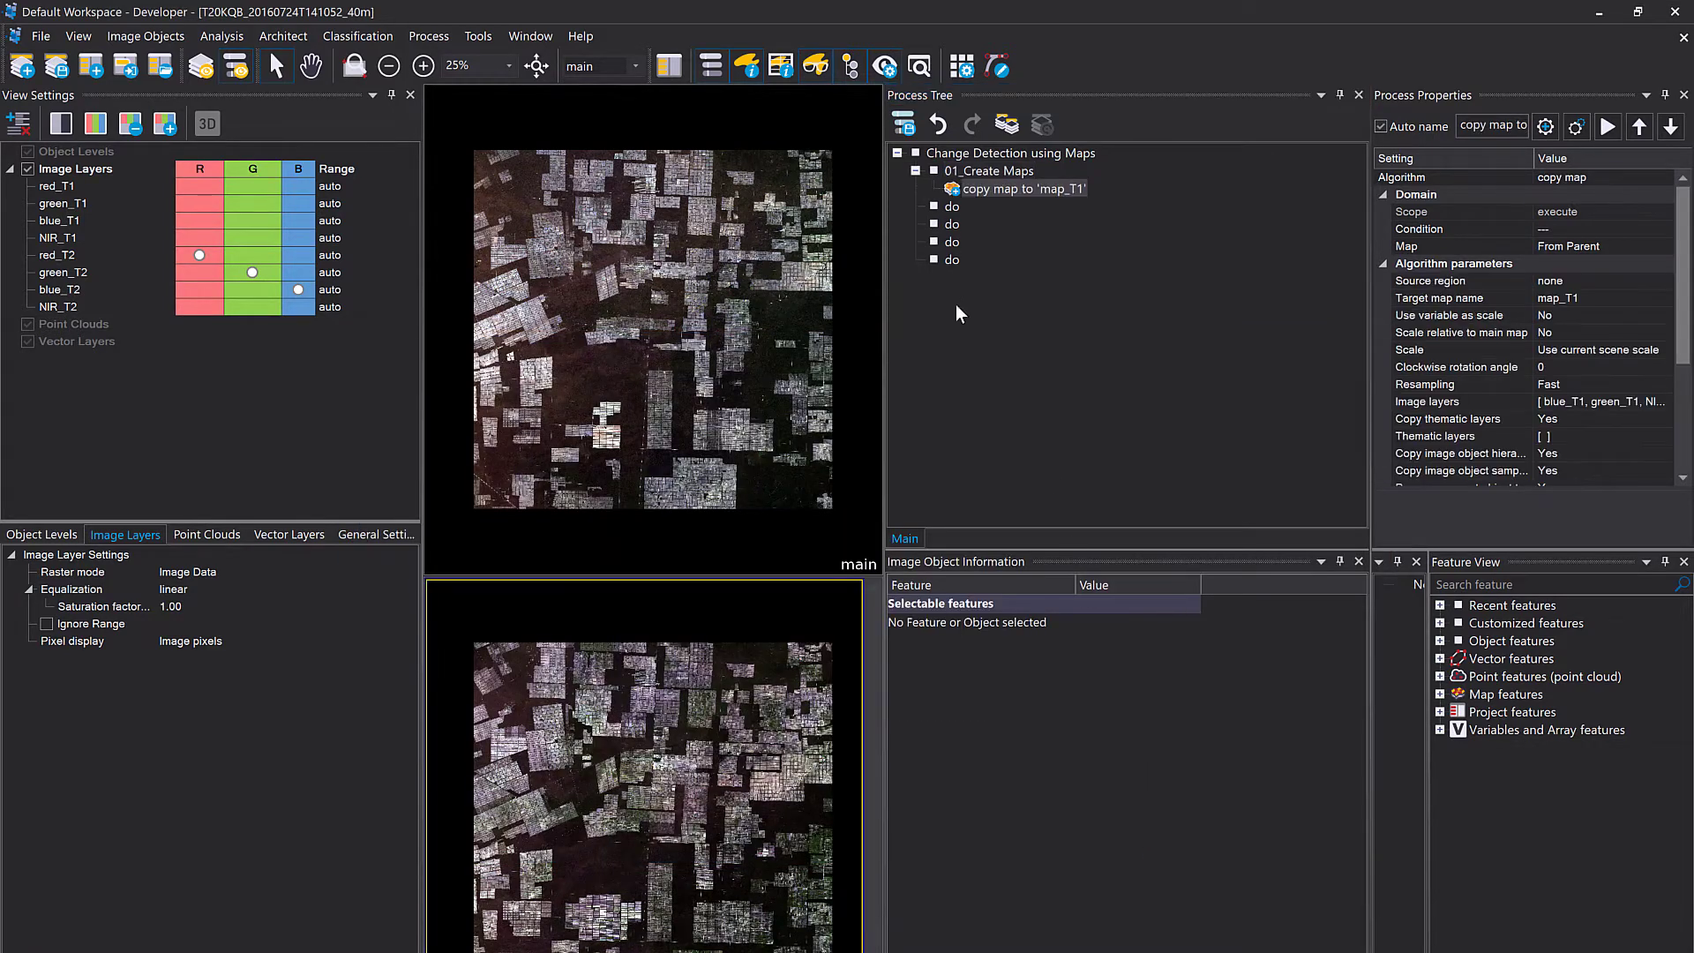
Duplicate the copy map to 'map_T1' process and set the duplicate's target map name to map_T2.
left_click(982, 189)
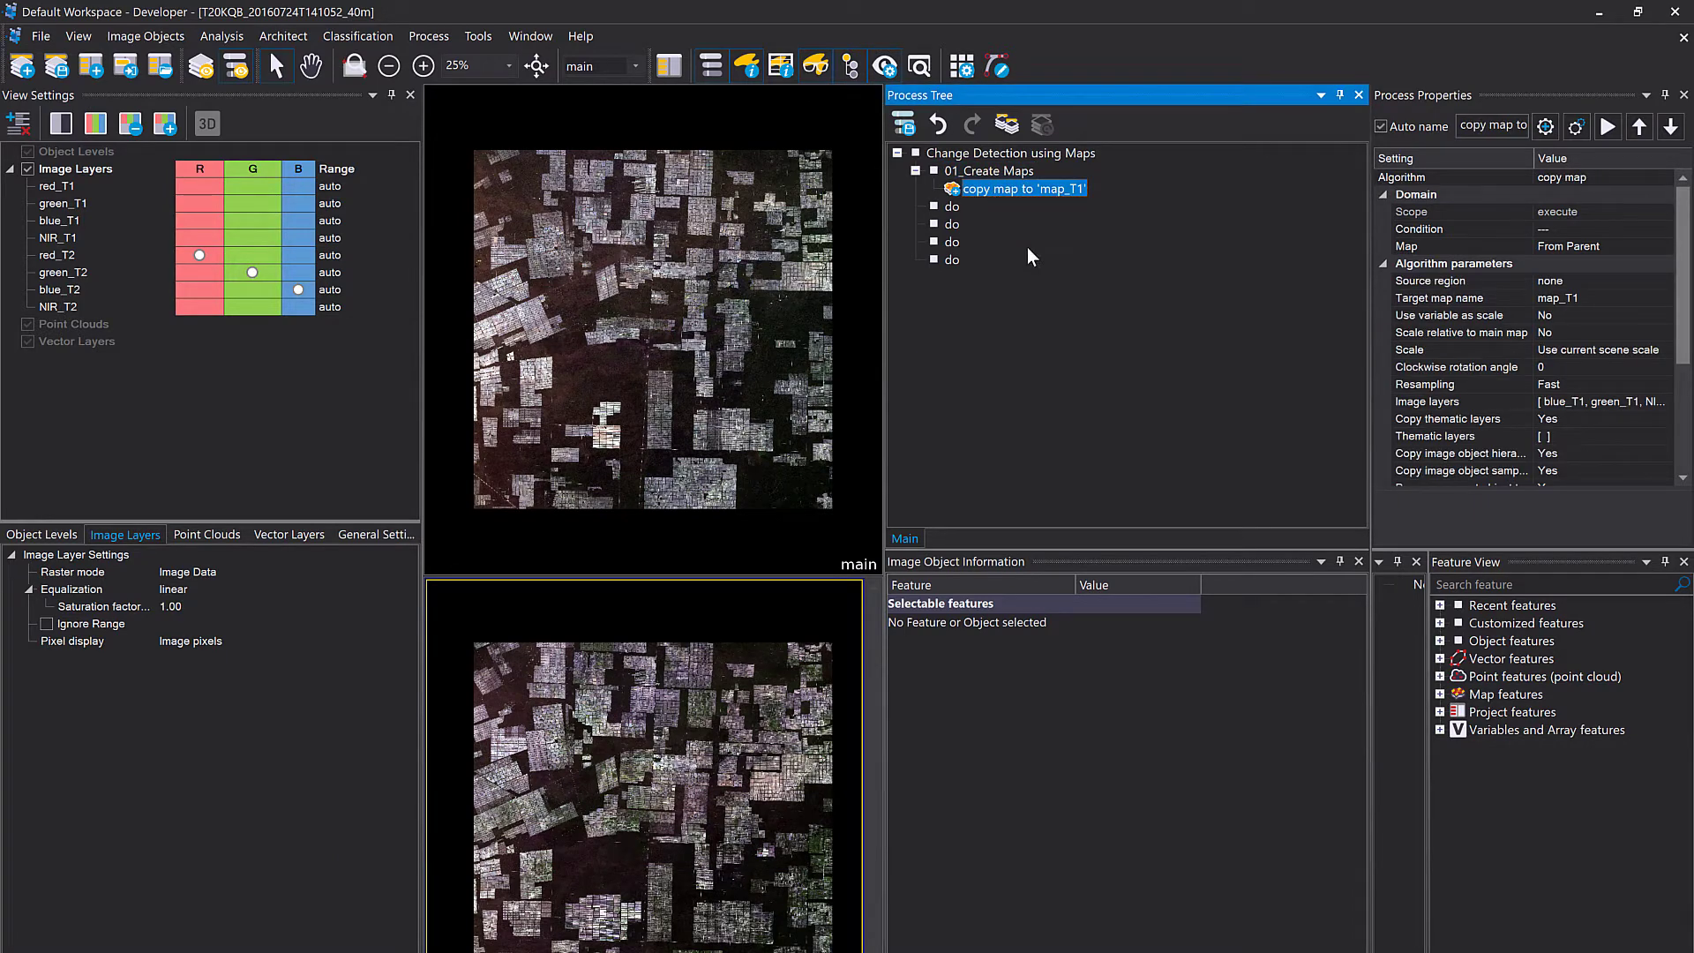
key("ctrl+v")
double_click(1036, 207)
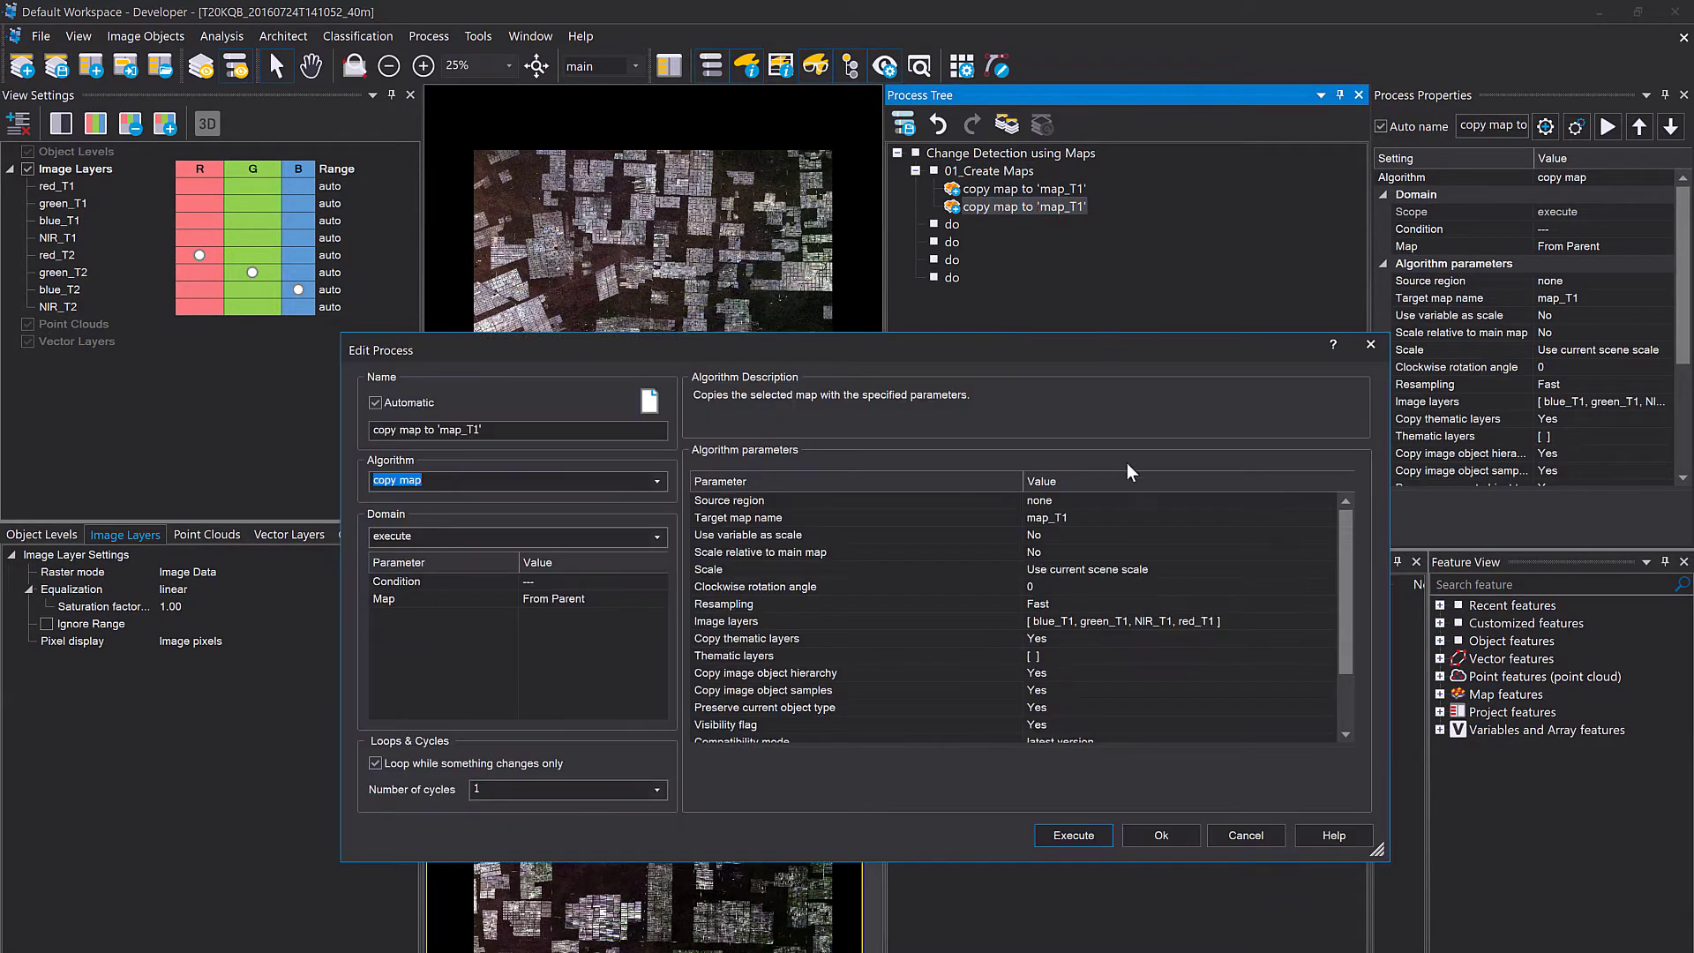
left_click(1124, 516)
type("2")
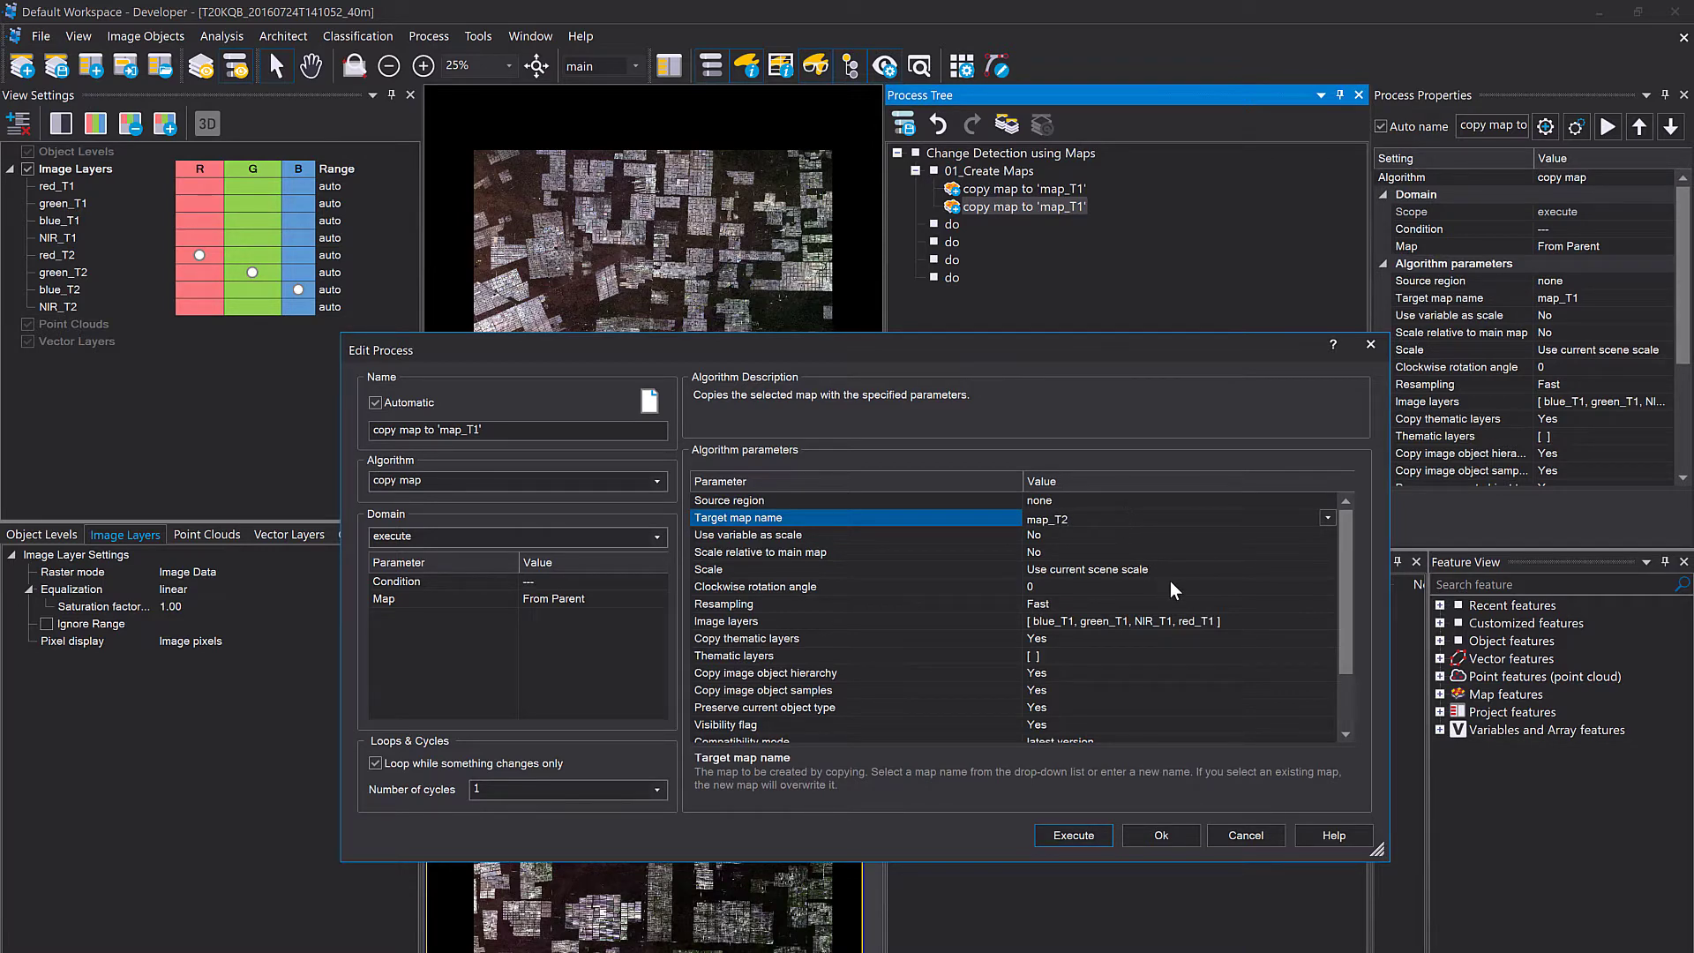
Replace the duplicate's image layers with blue_T2, green_T2, NIR_T2 and red_T2, and save the process.
left_click(1322, 620)
left_click(1327, 620)
left_click(654, 409)
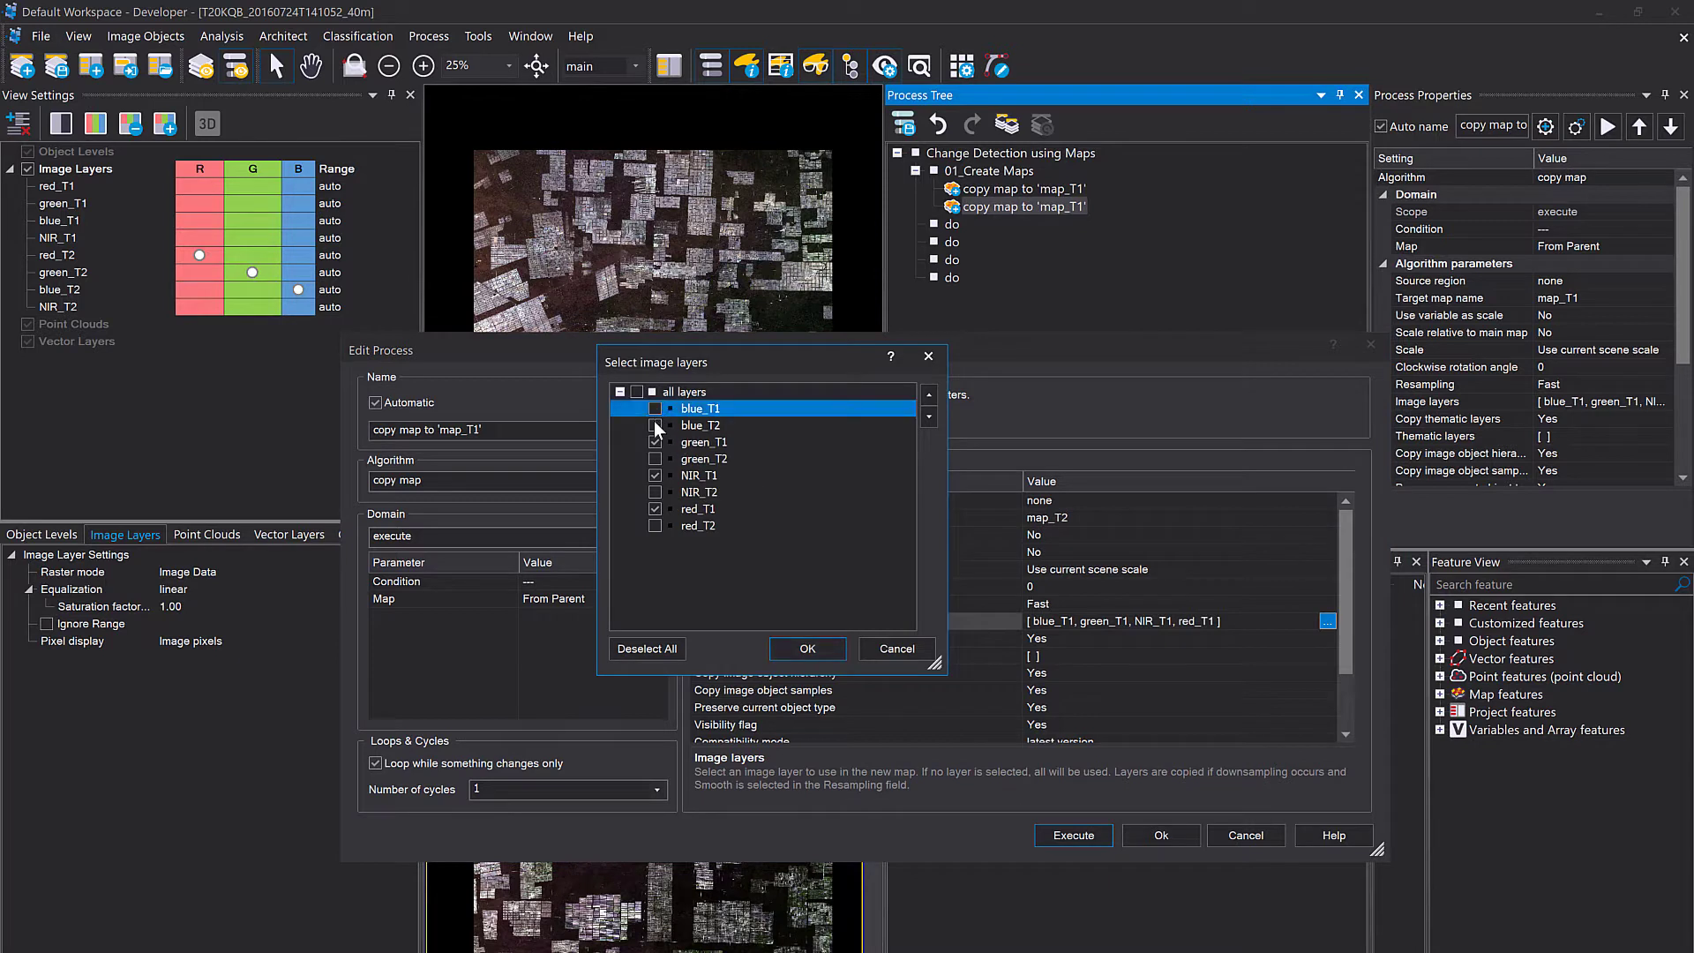
left_click(654, 425)
left_click(655, 441)
left_click(654, 459)
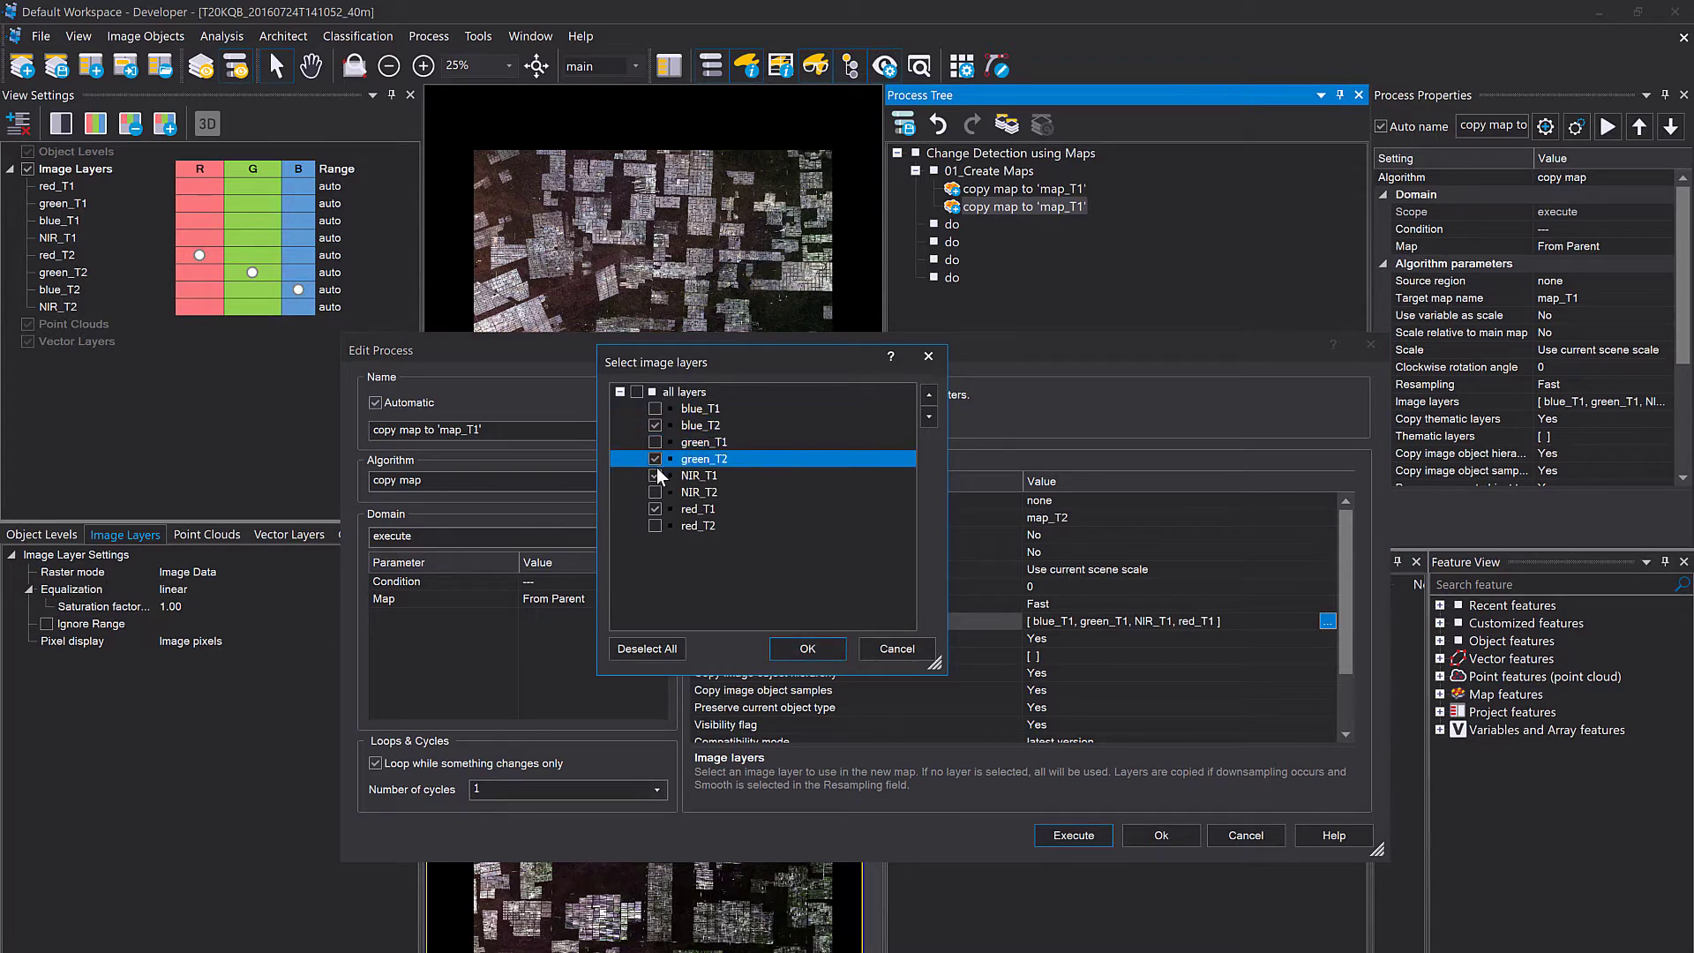
left_click(655, 476)
left_click(655, 493)
left_click(654, 509)
left_click(654, 526)
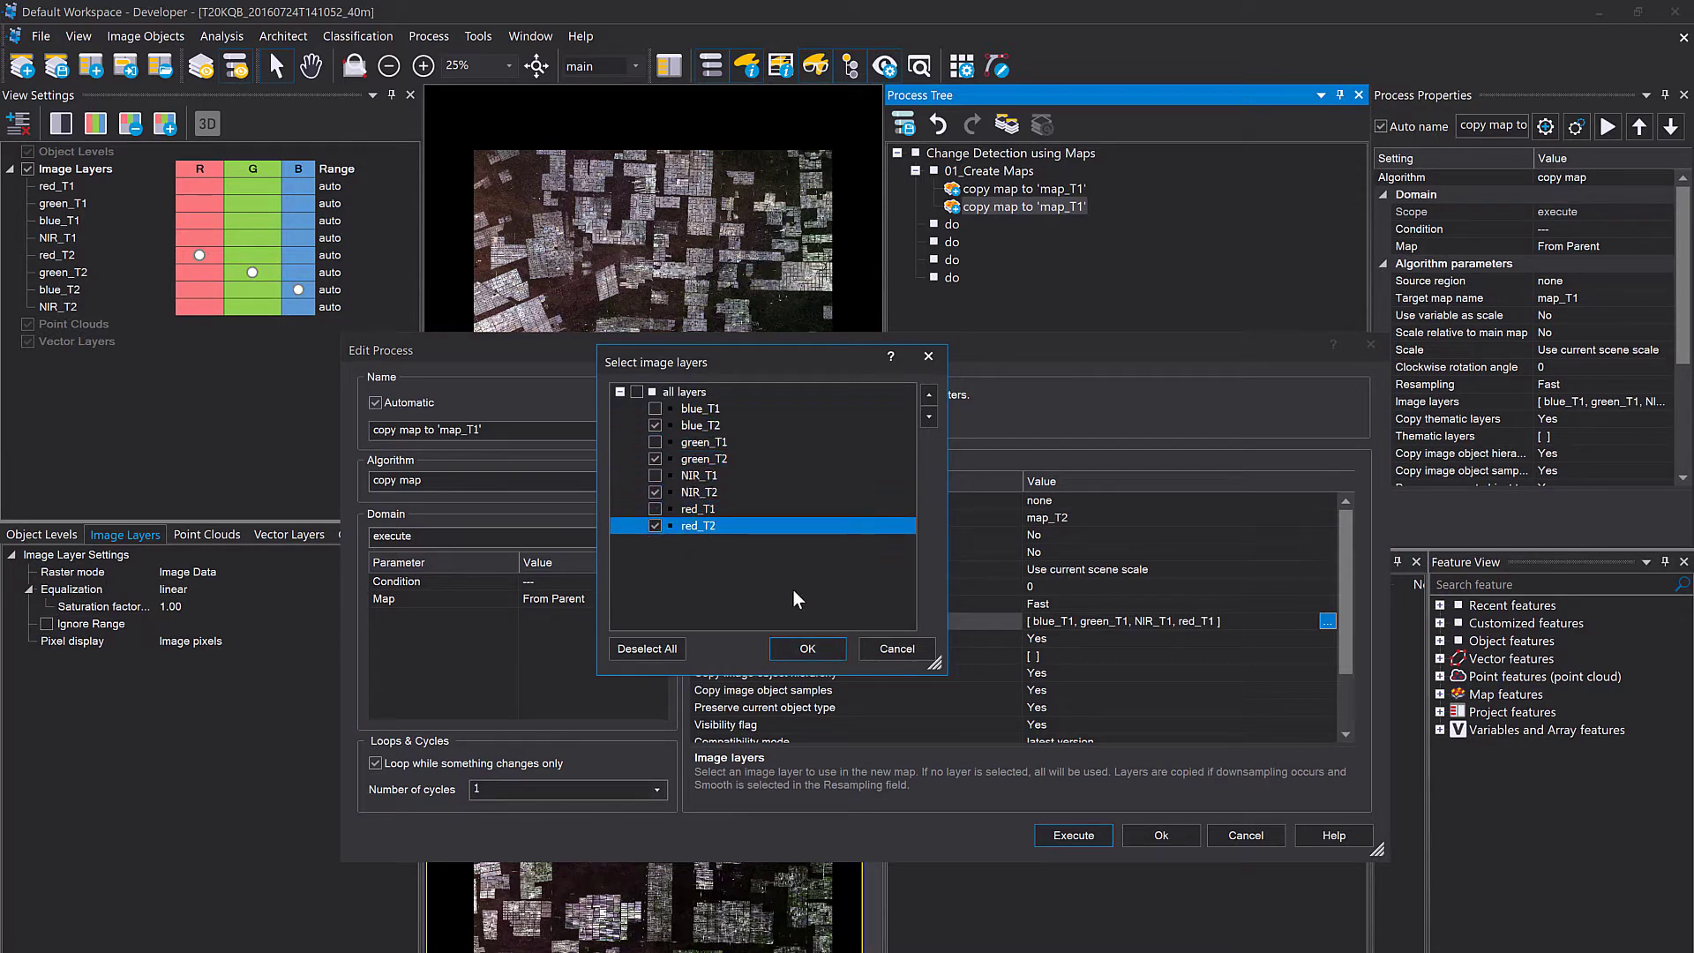
left_click(822, 649)
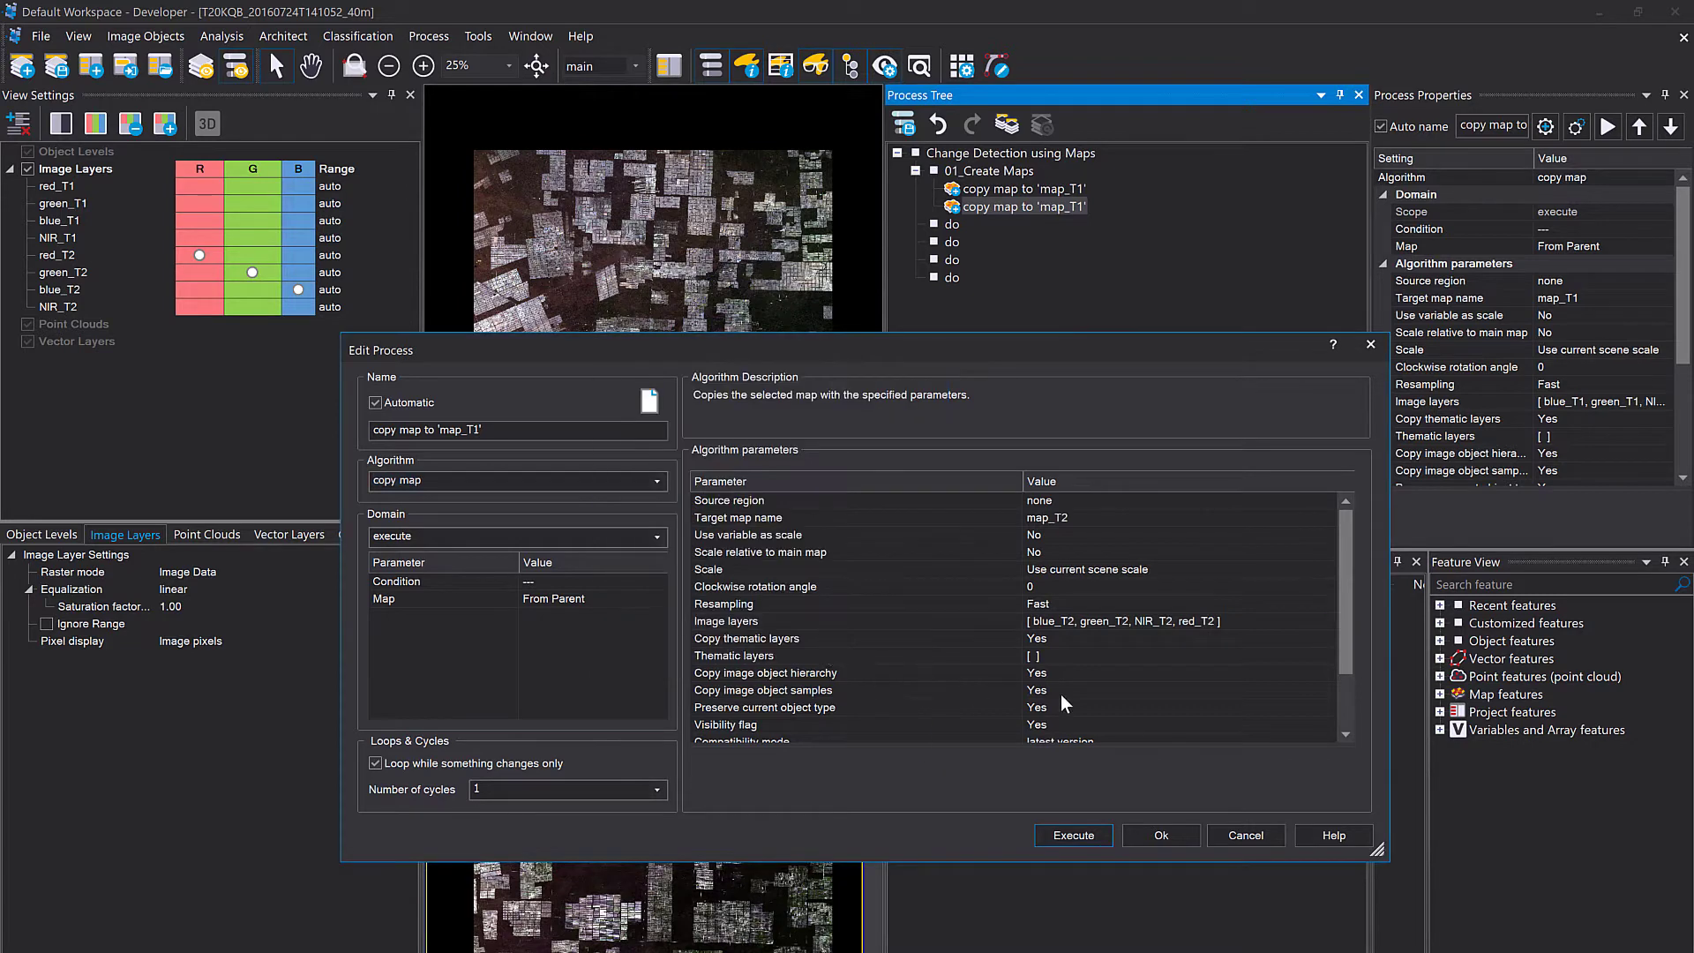
left_click(1161, 835)
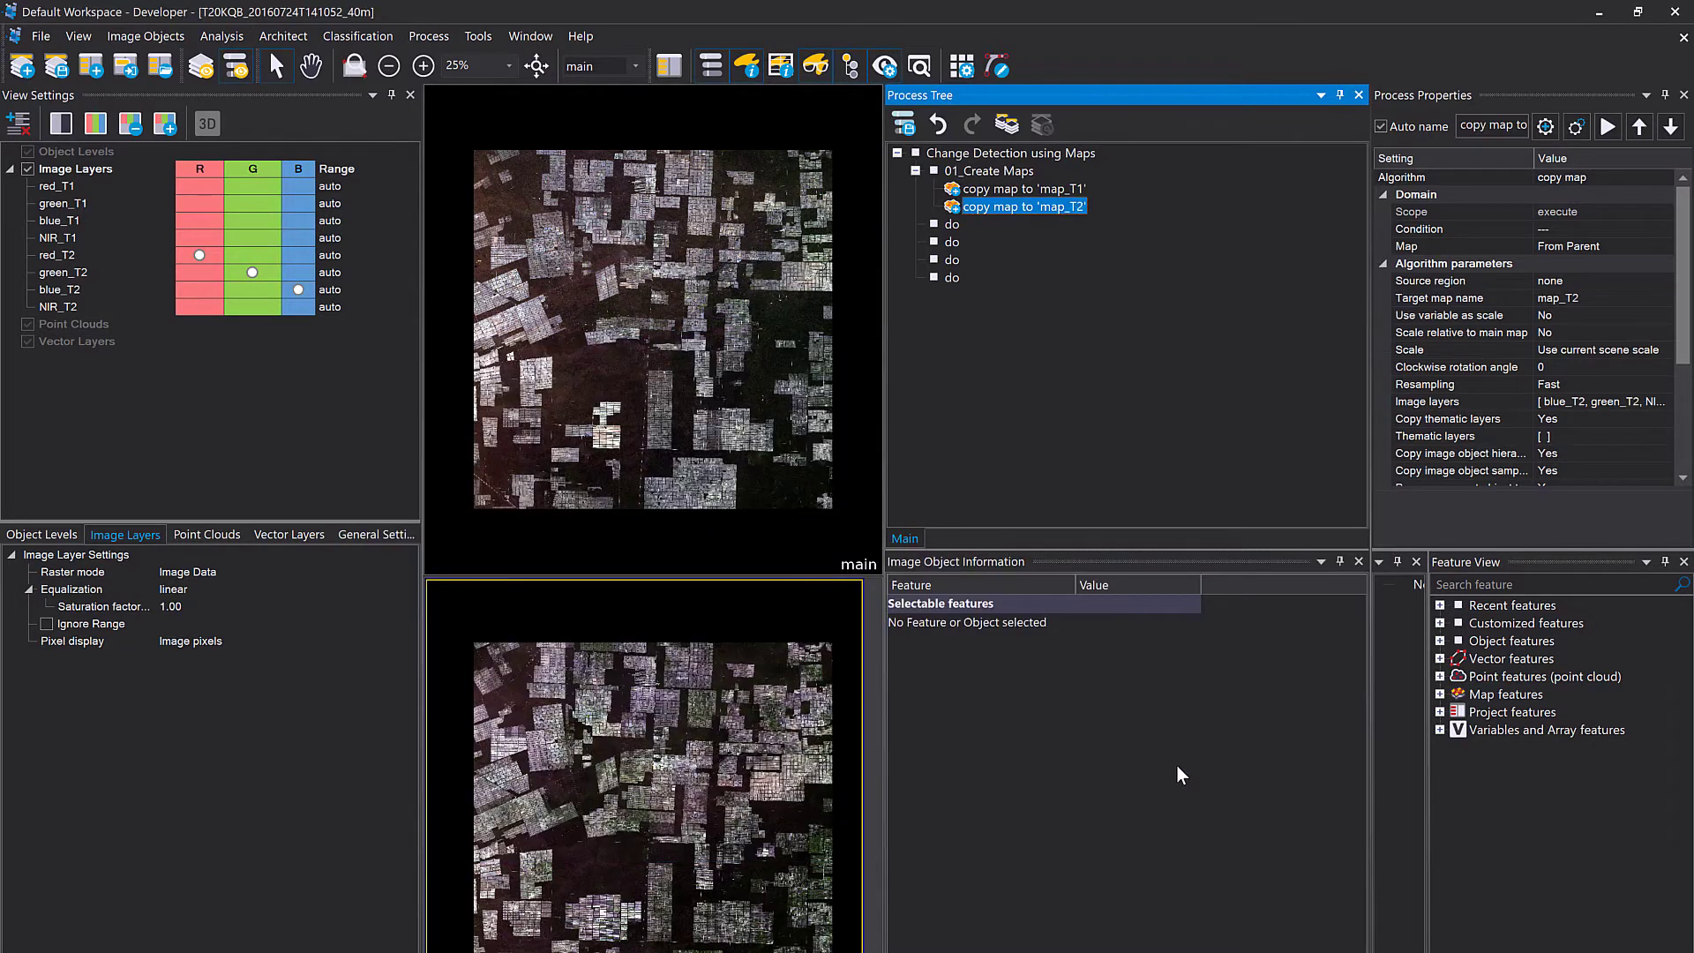
Execute the 01_Create Maps process and return the split viewer to a single view.
right_click(1013, 171)
left_click(1055, 207)
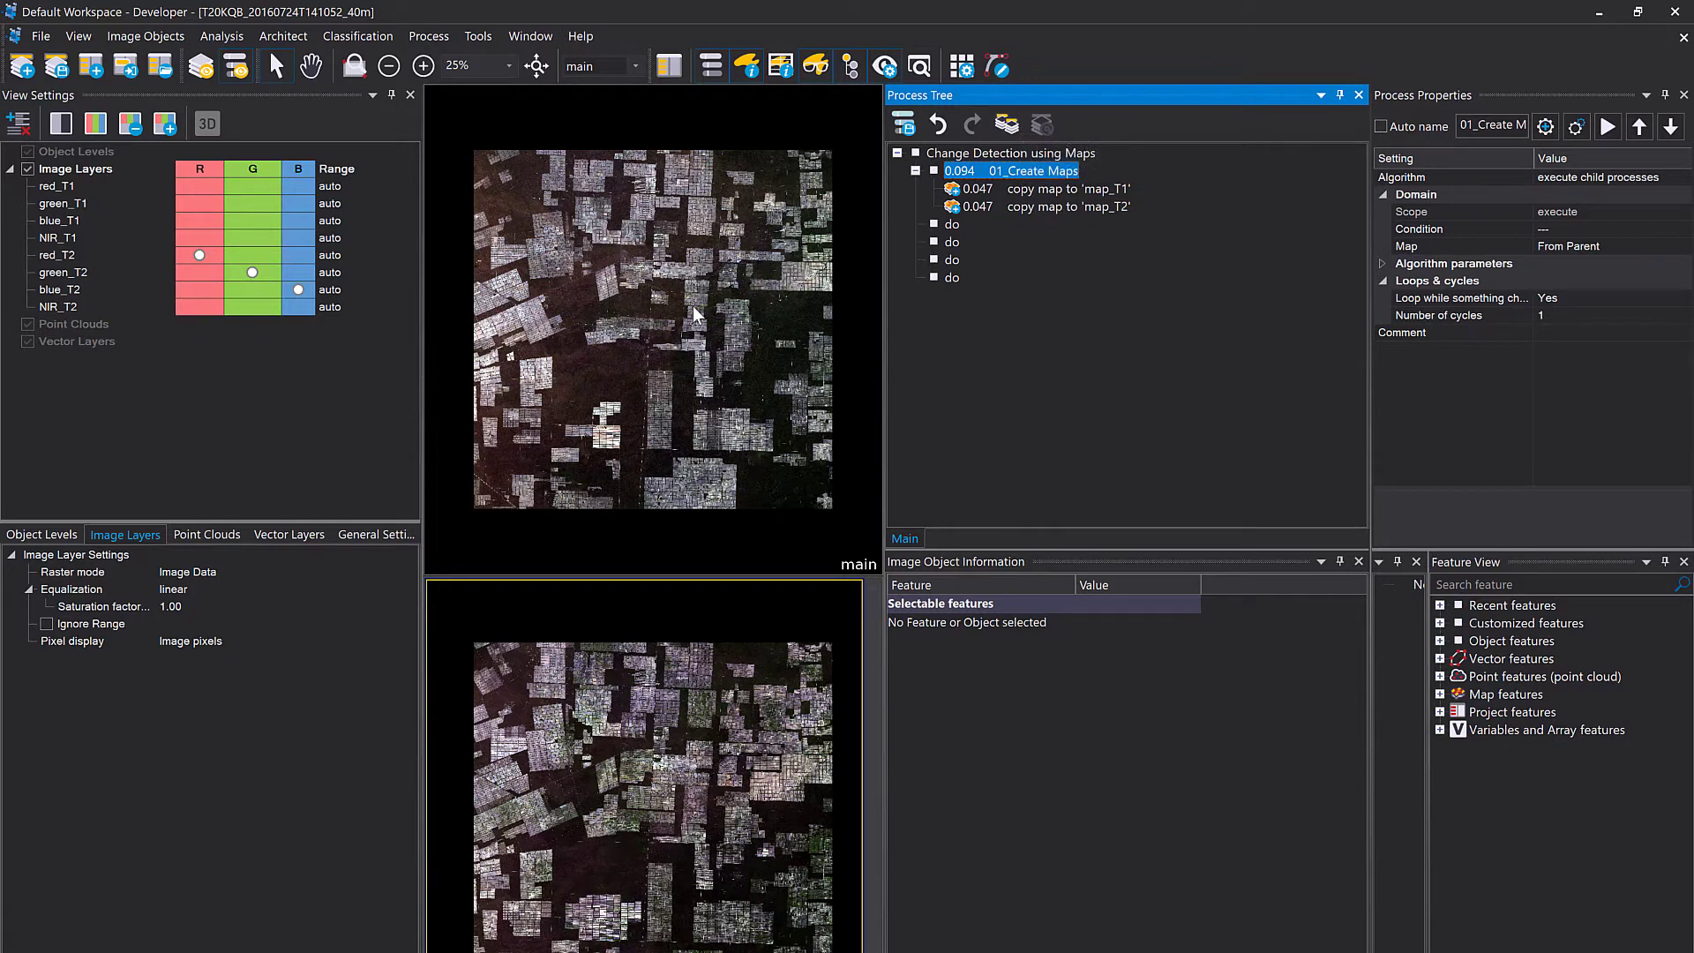
left_click(563, 261)
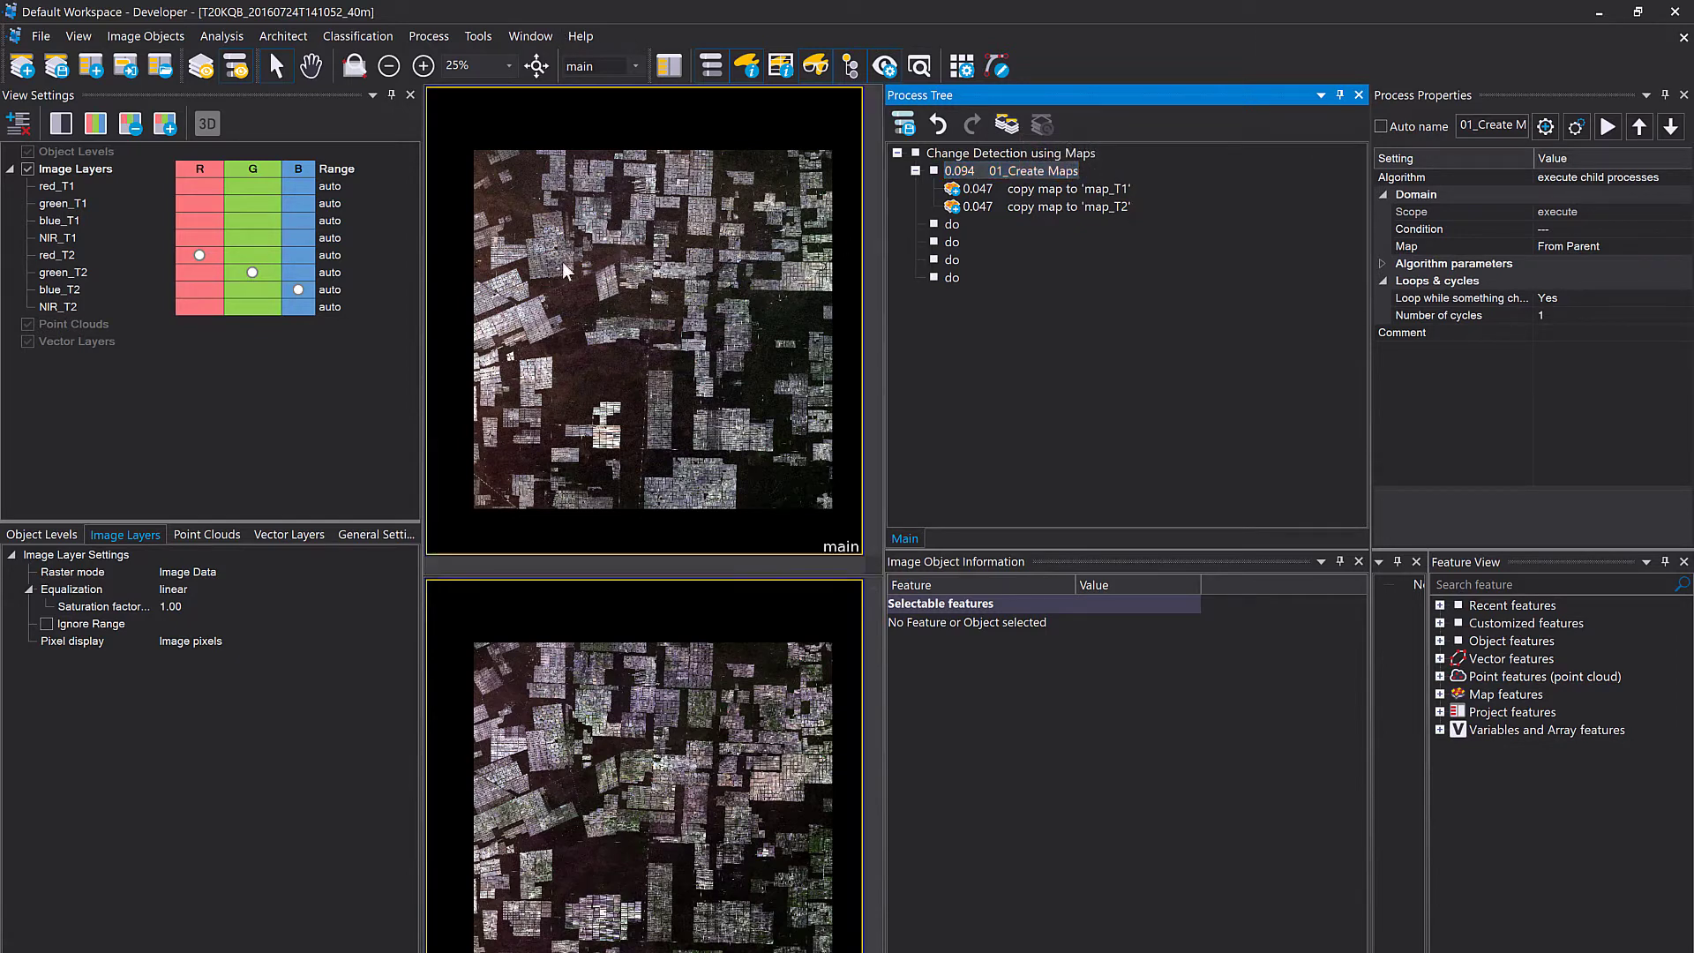
left_click(533, 35)
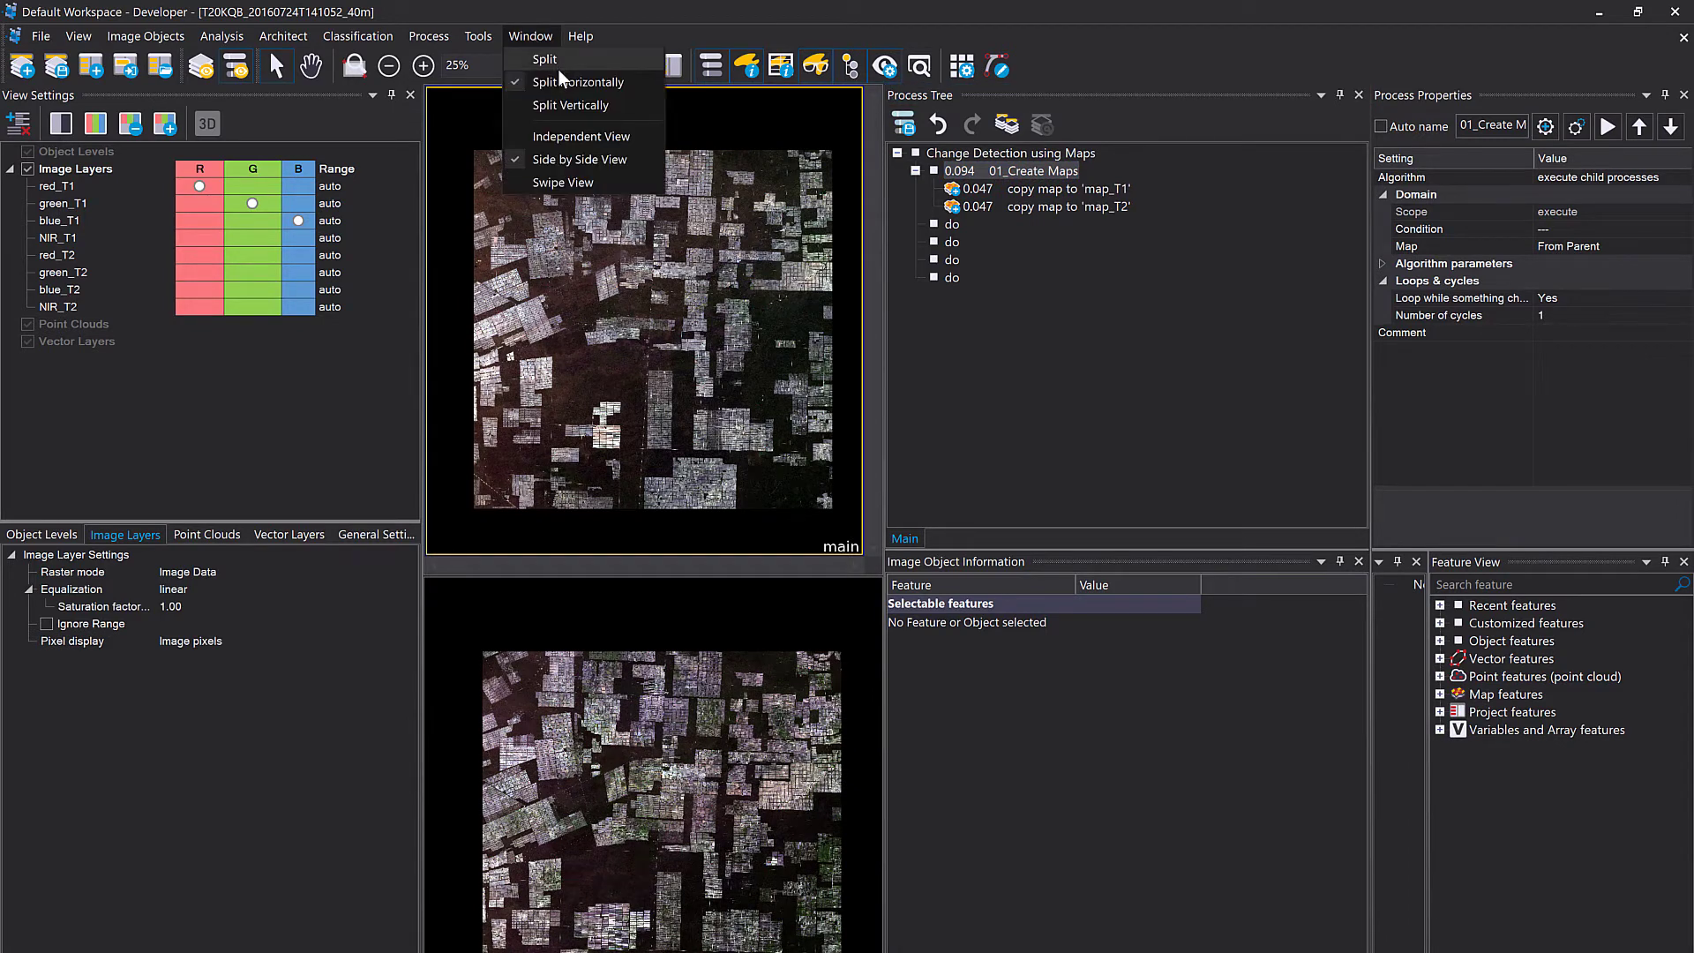
left_click(554, 61)
left_click(543, 38)
left_click(564, 67)
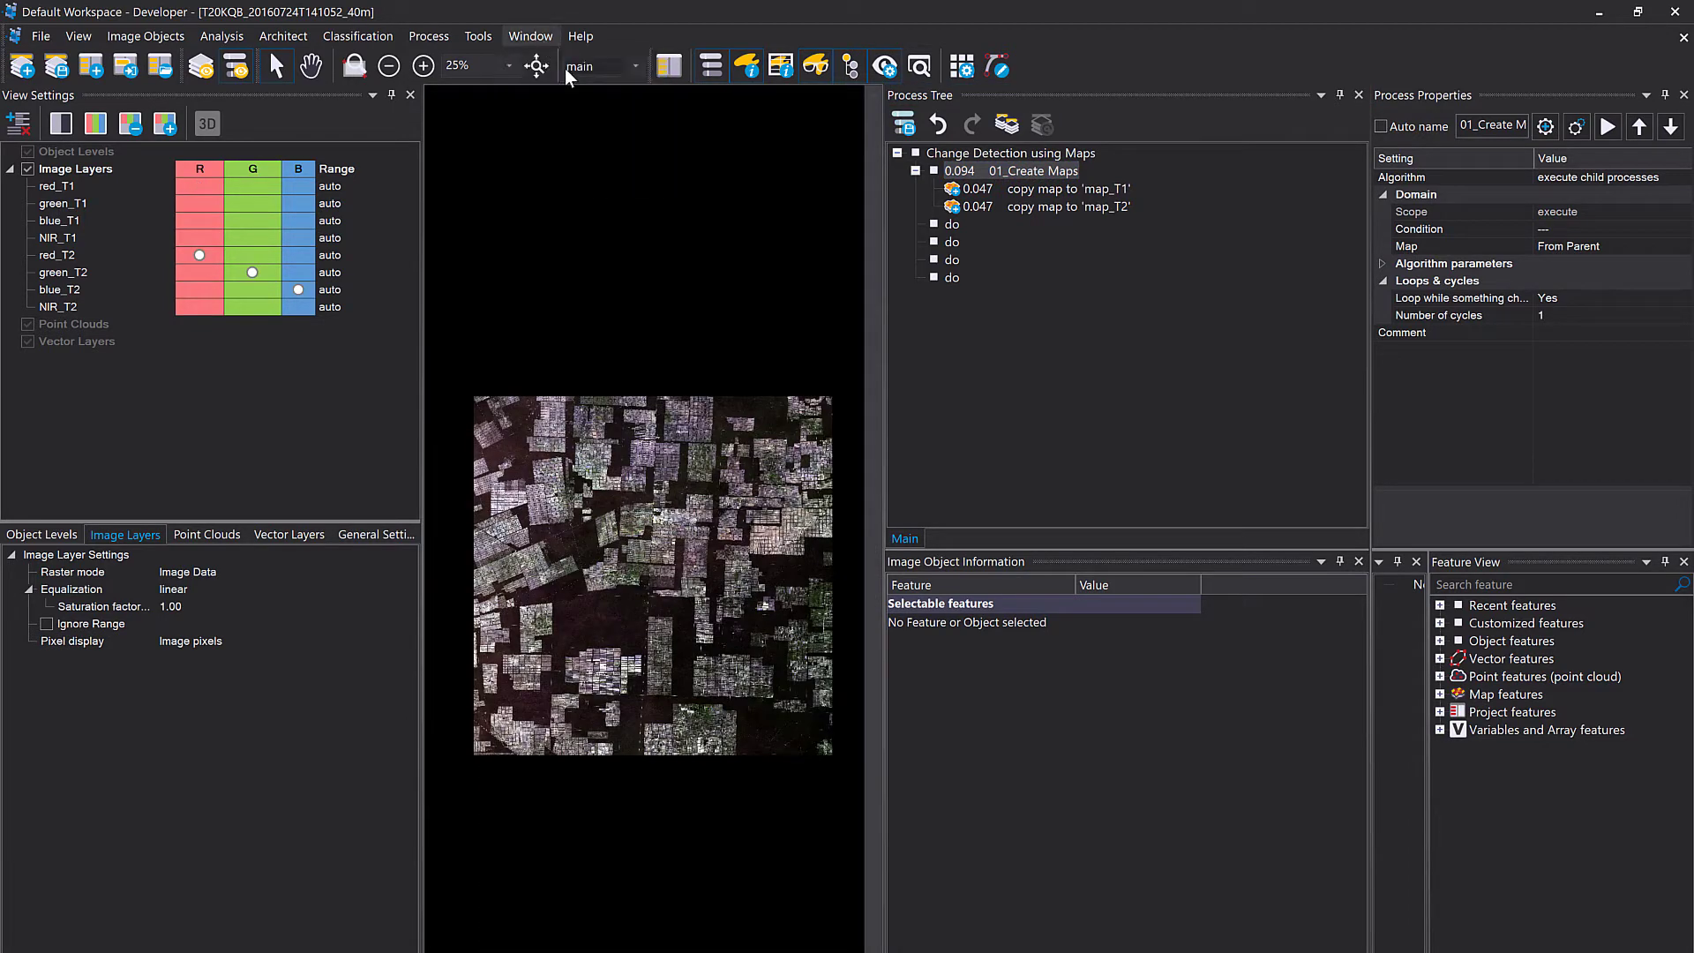
Display map_T1 and map_T2 in turn to check which image layers each map contains.
left_click(636, 66)
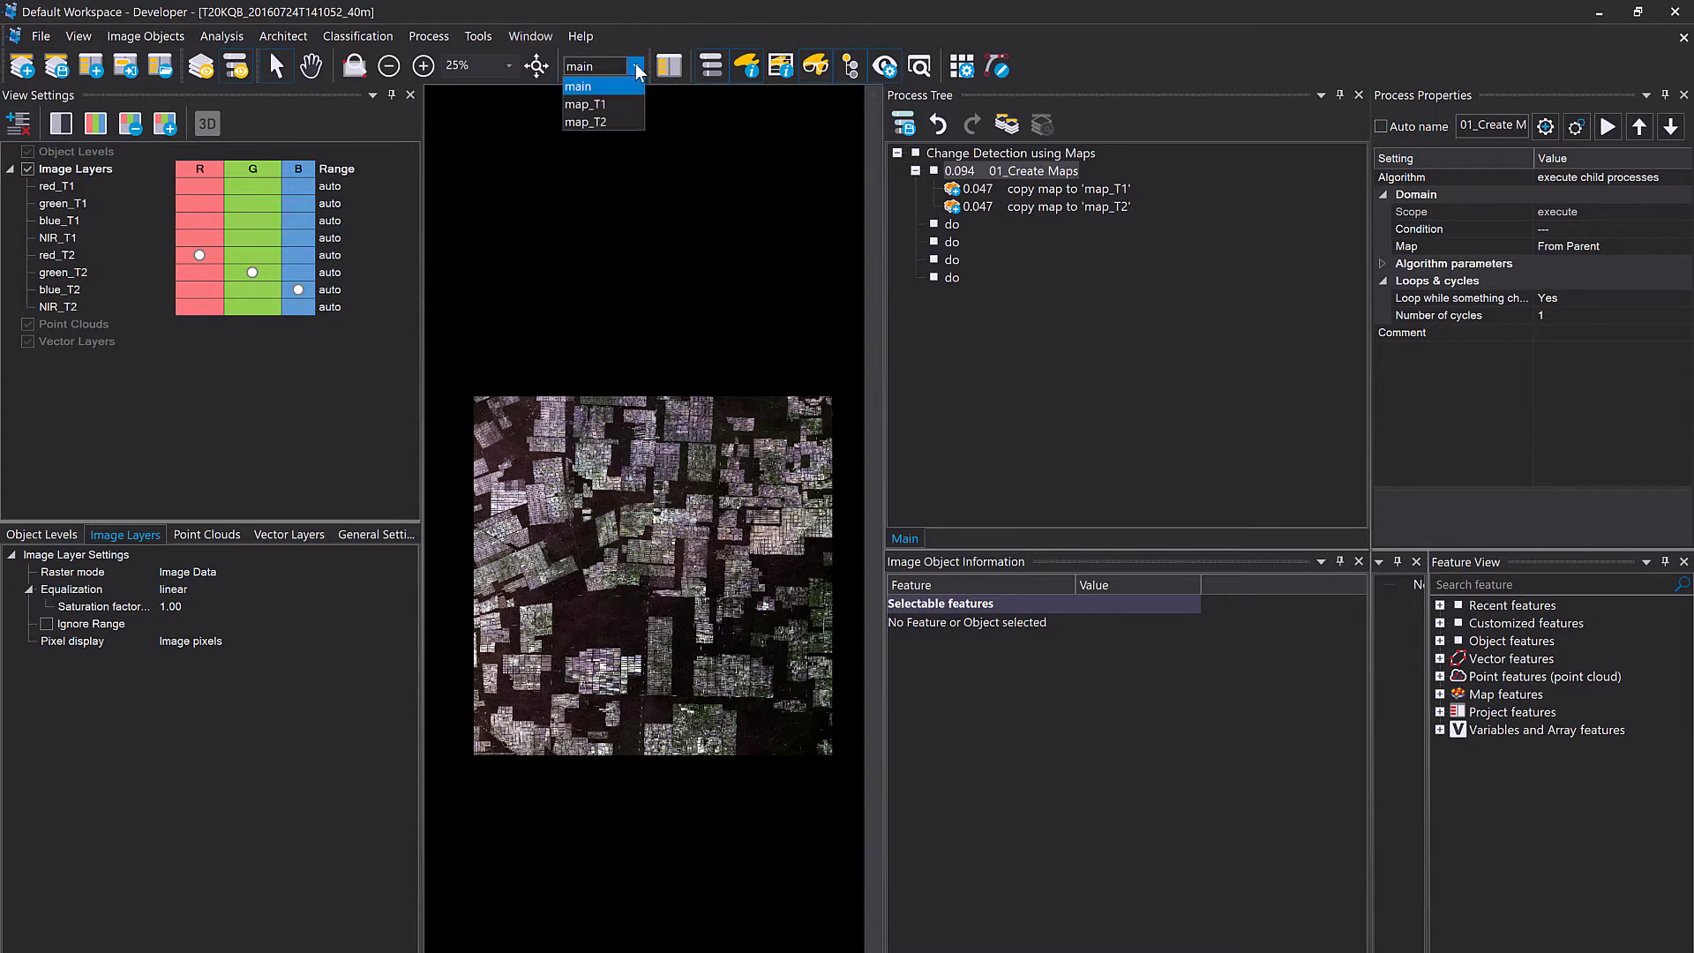
left_click(615, 110)
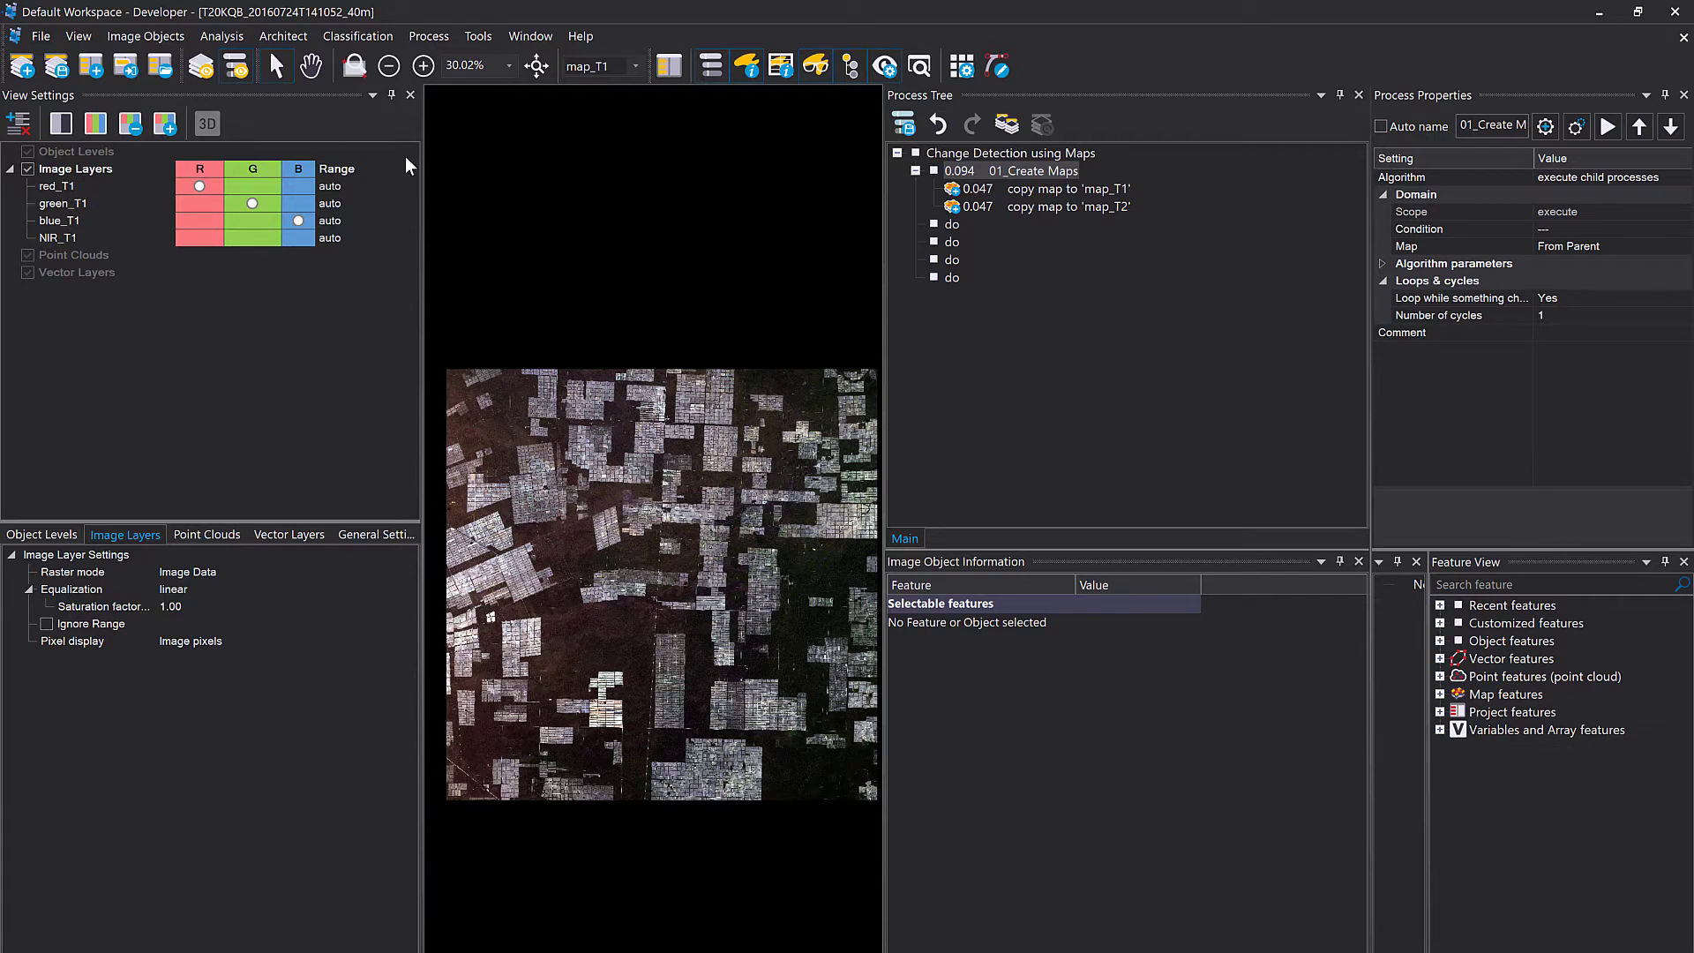
left_click(632, 67)
left_click(621, 117)
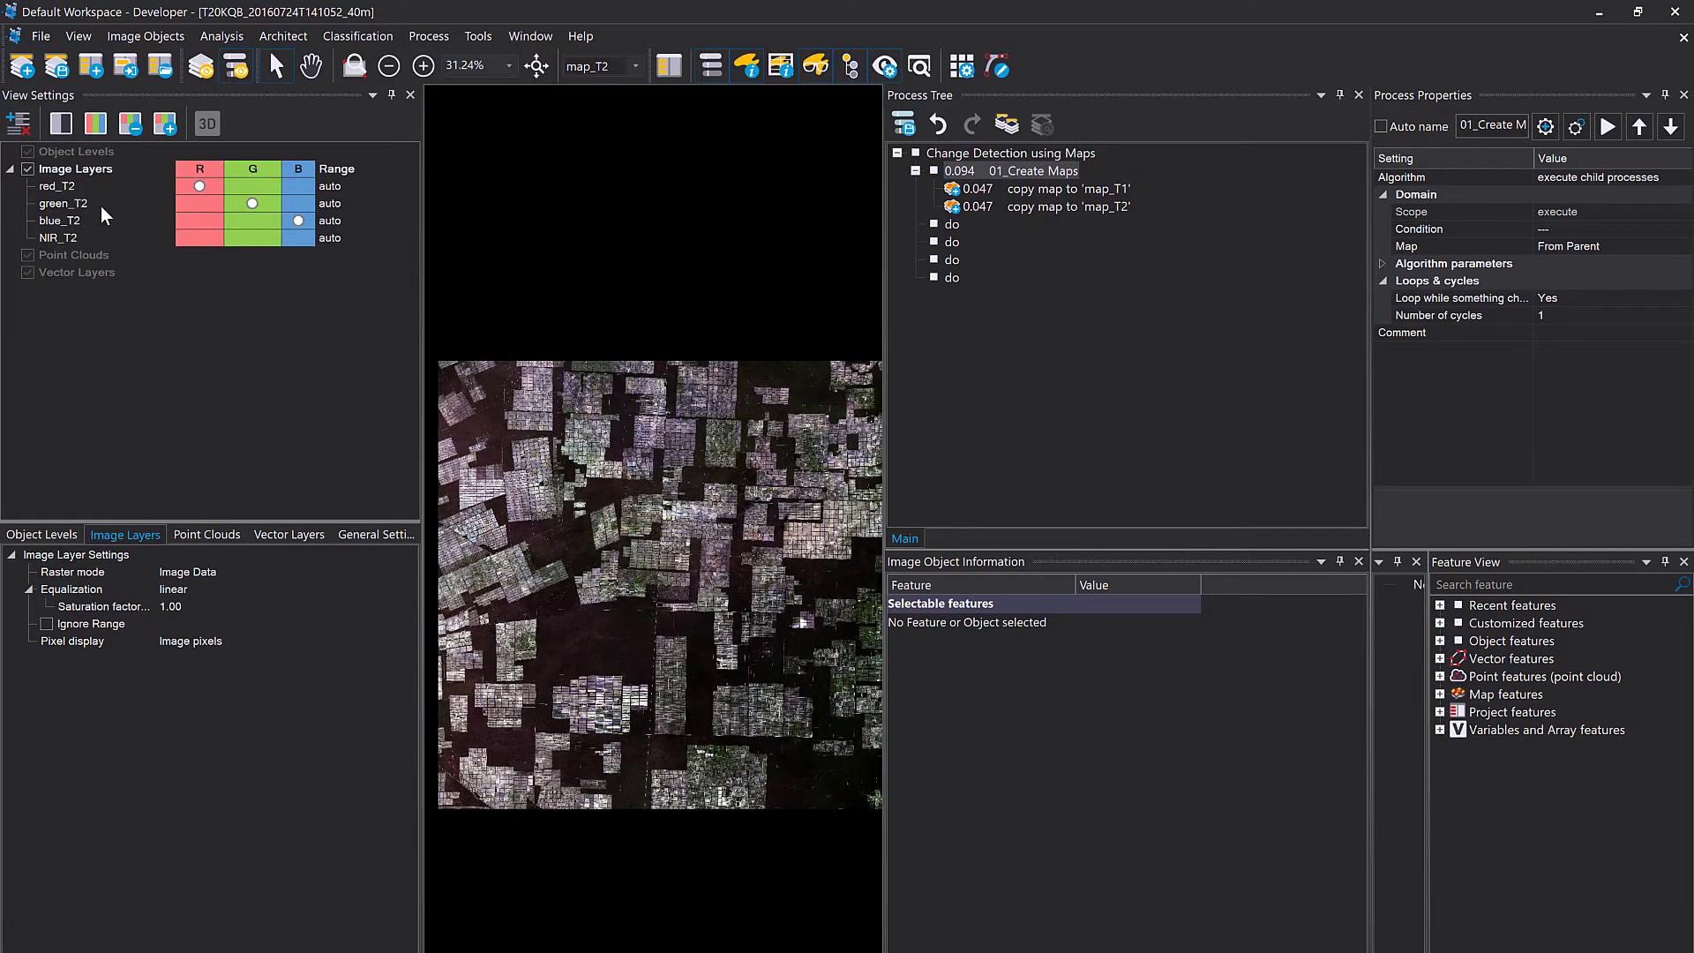
Split the viewer horizontally and assign map_T1 to one view, keeping map_T2 in the other.
left_click(531, 37)
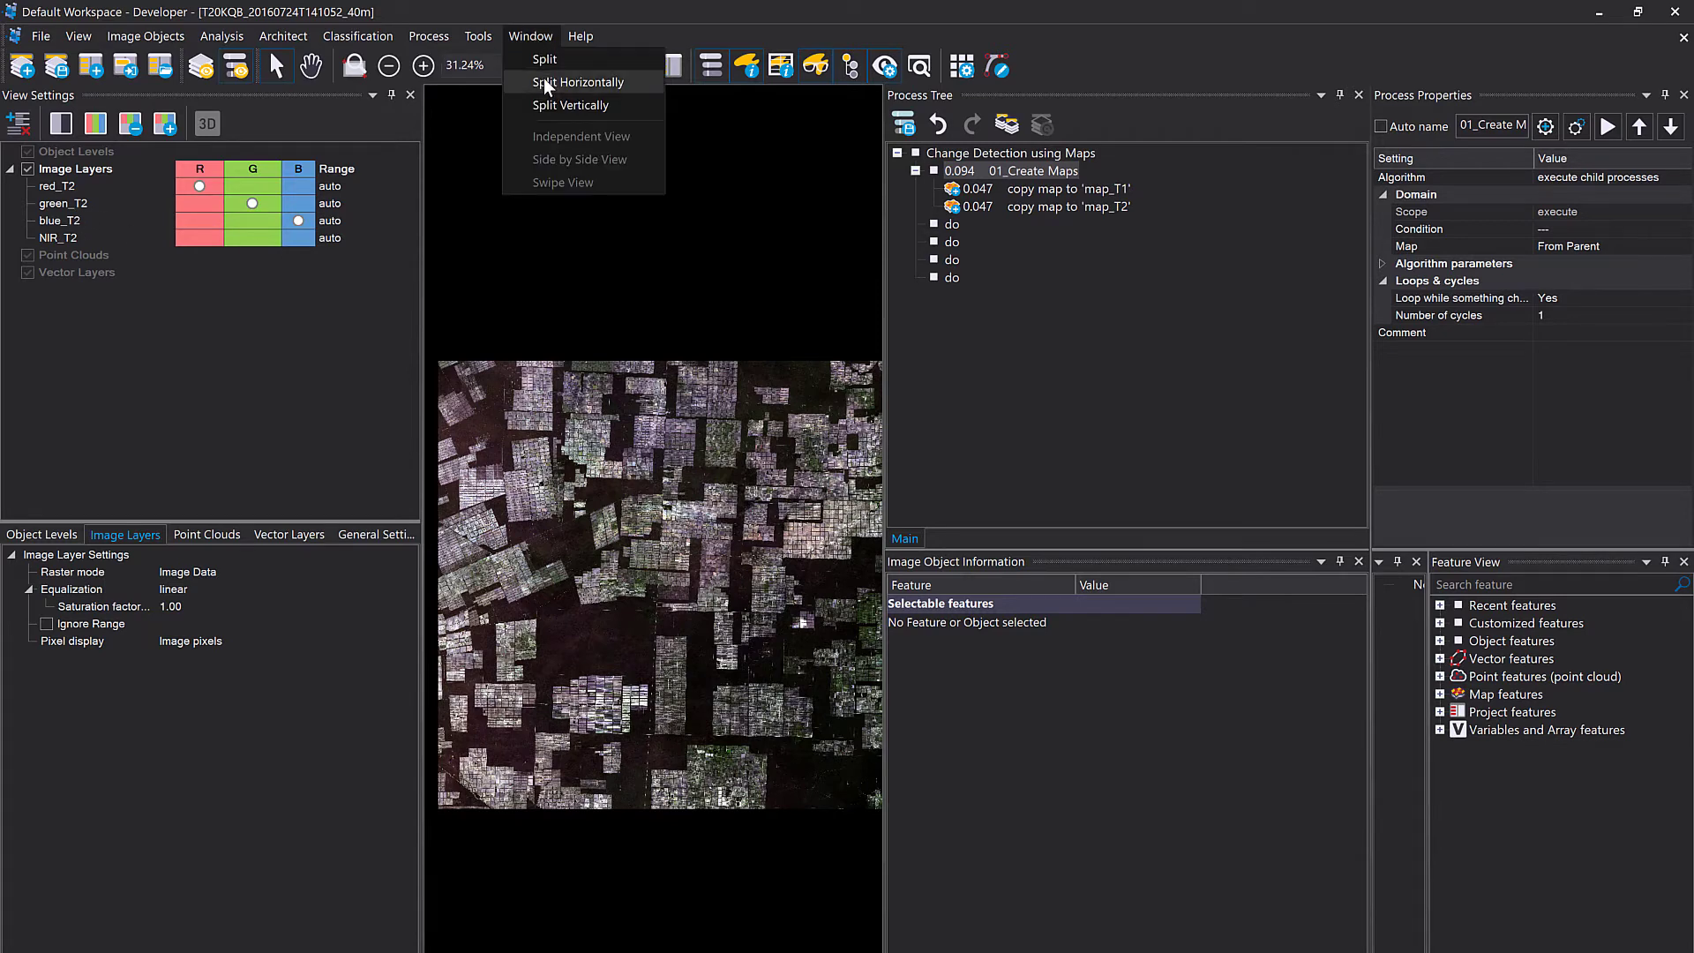
left_click(544, 77)
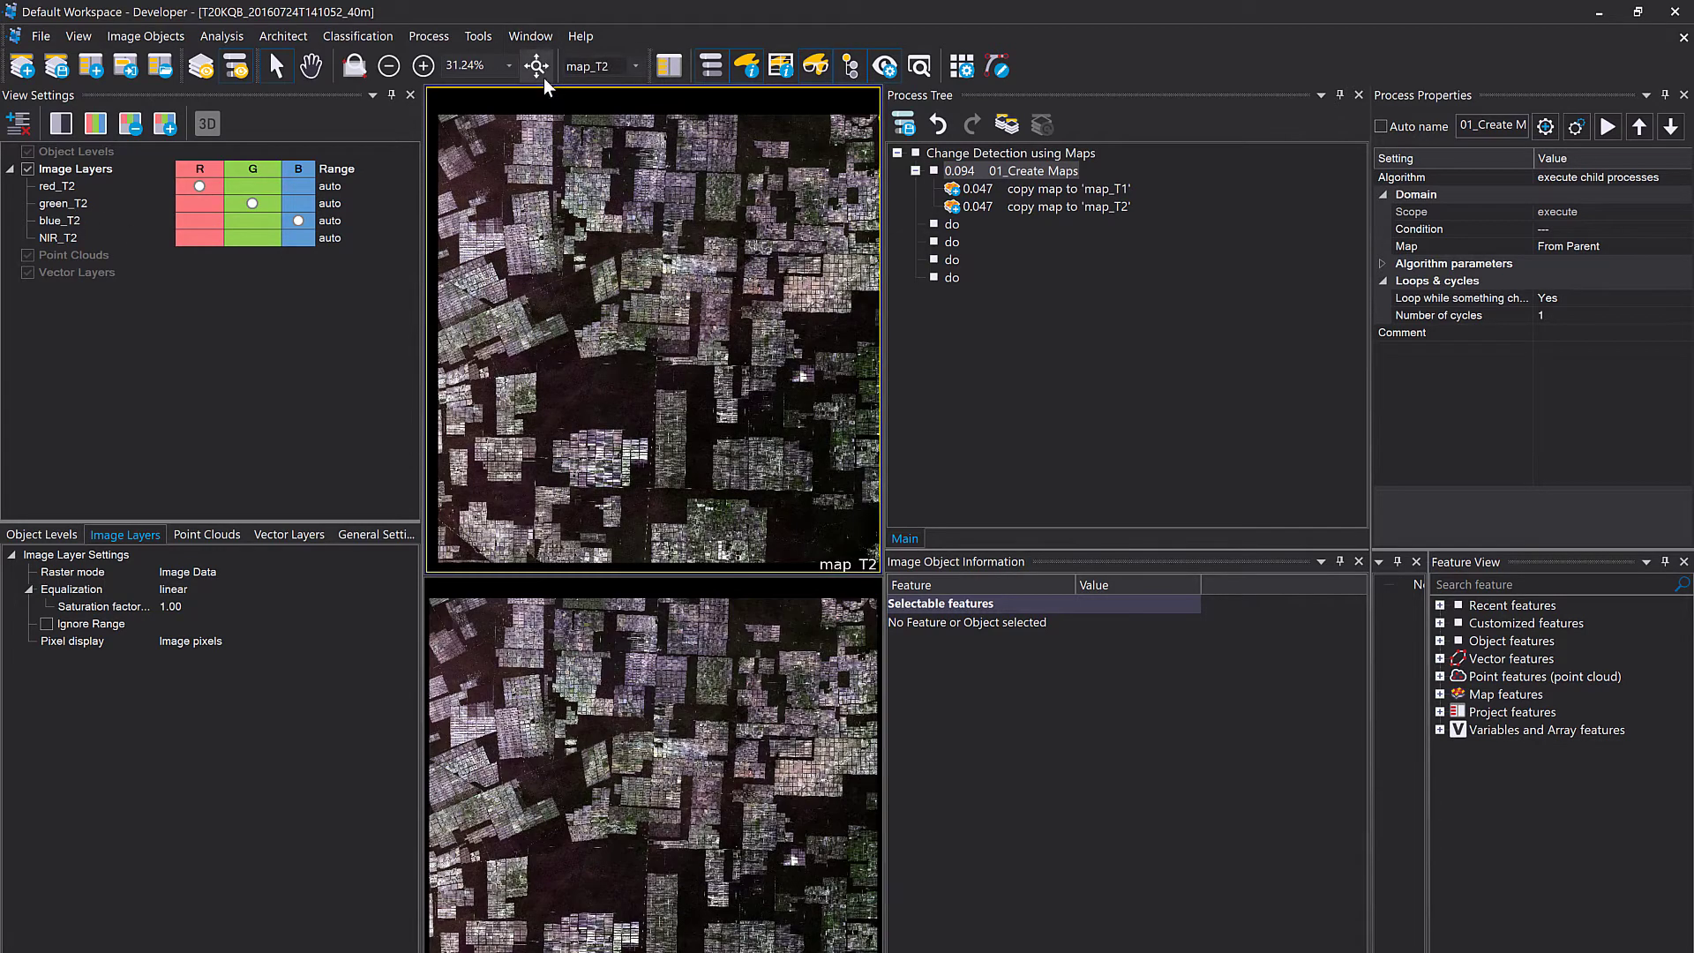
left_click(632, 68)
left_click(612, 103)
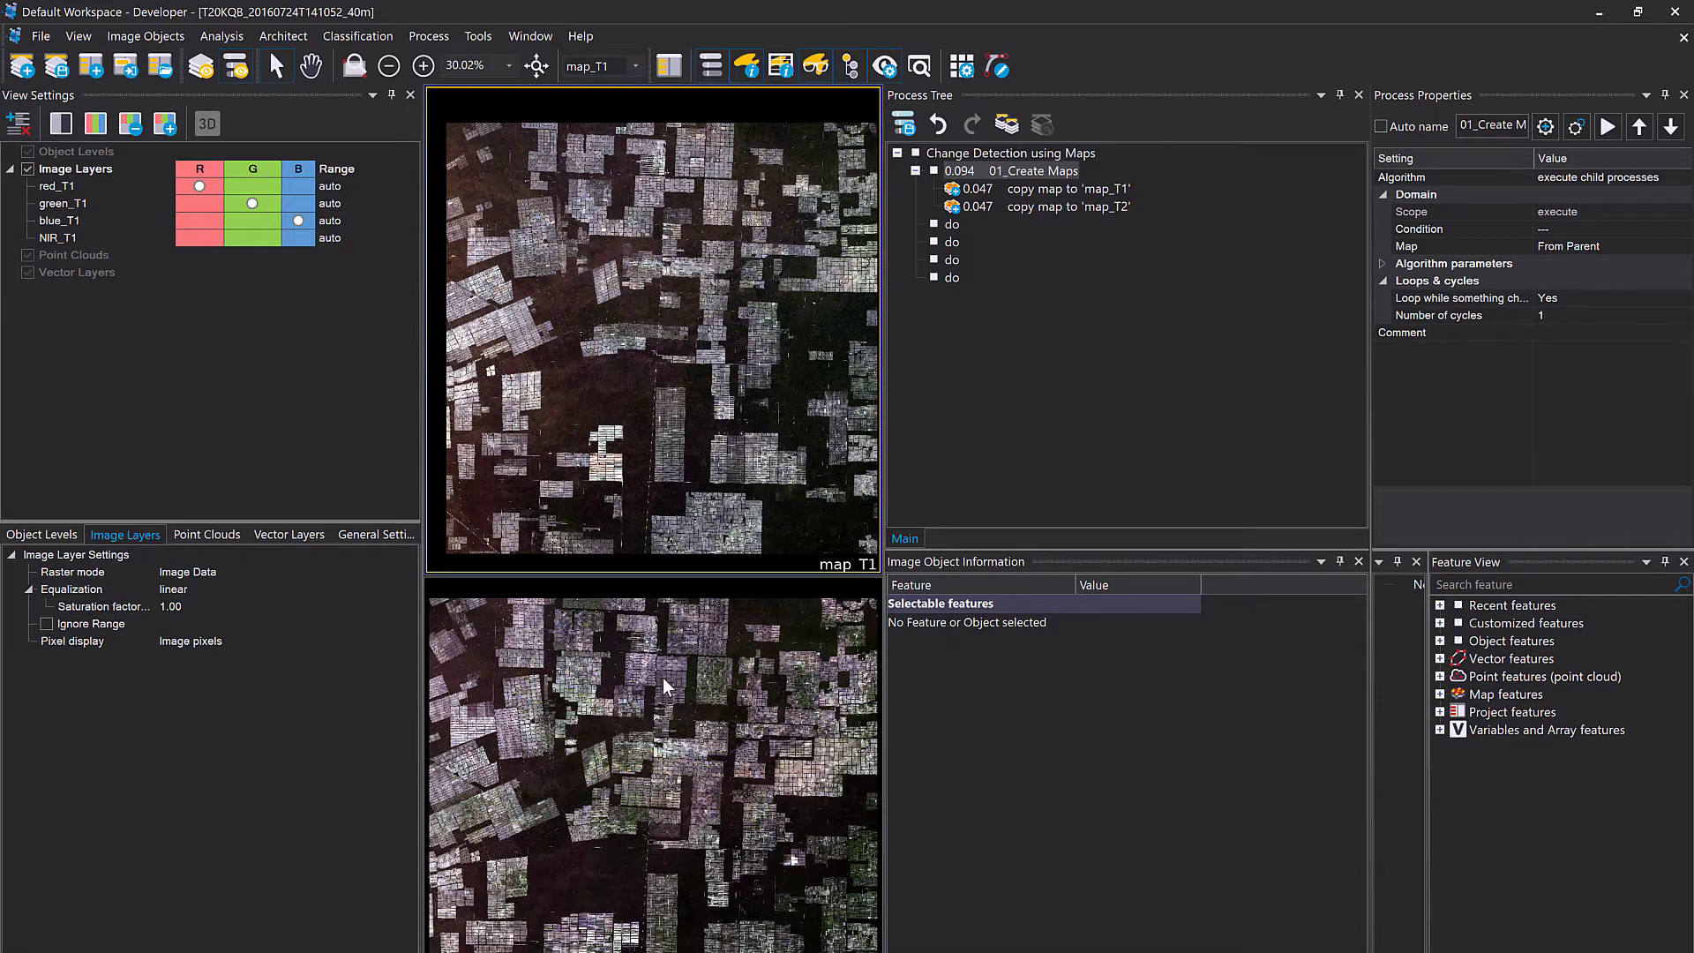
Link the two views with Side by Side View and compare matching areas of map_T1 and map_T2 at 200% zoom.
left_click(664, 678)
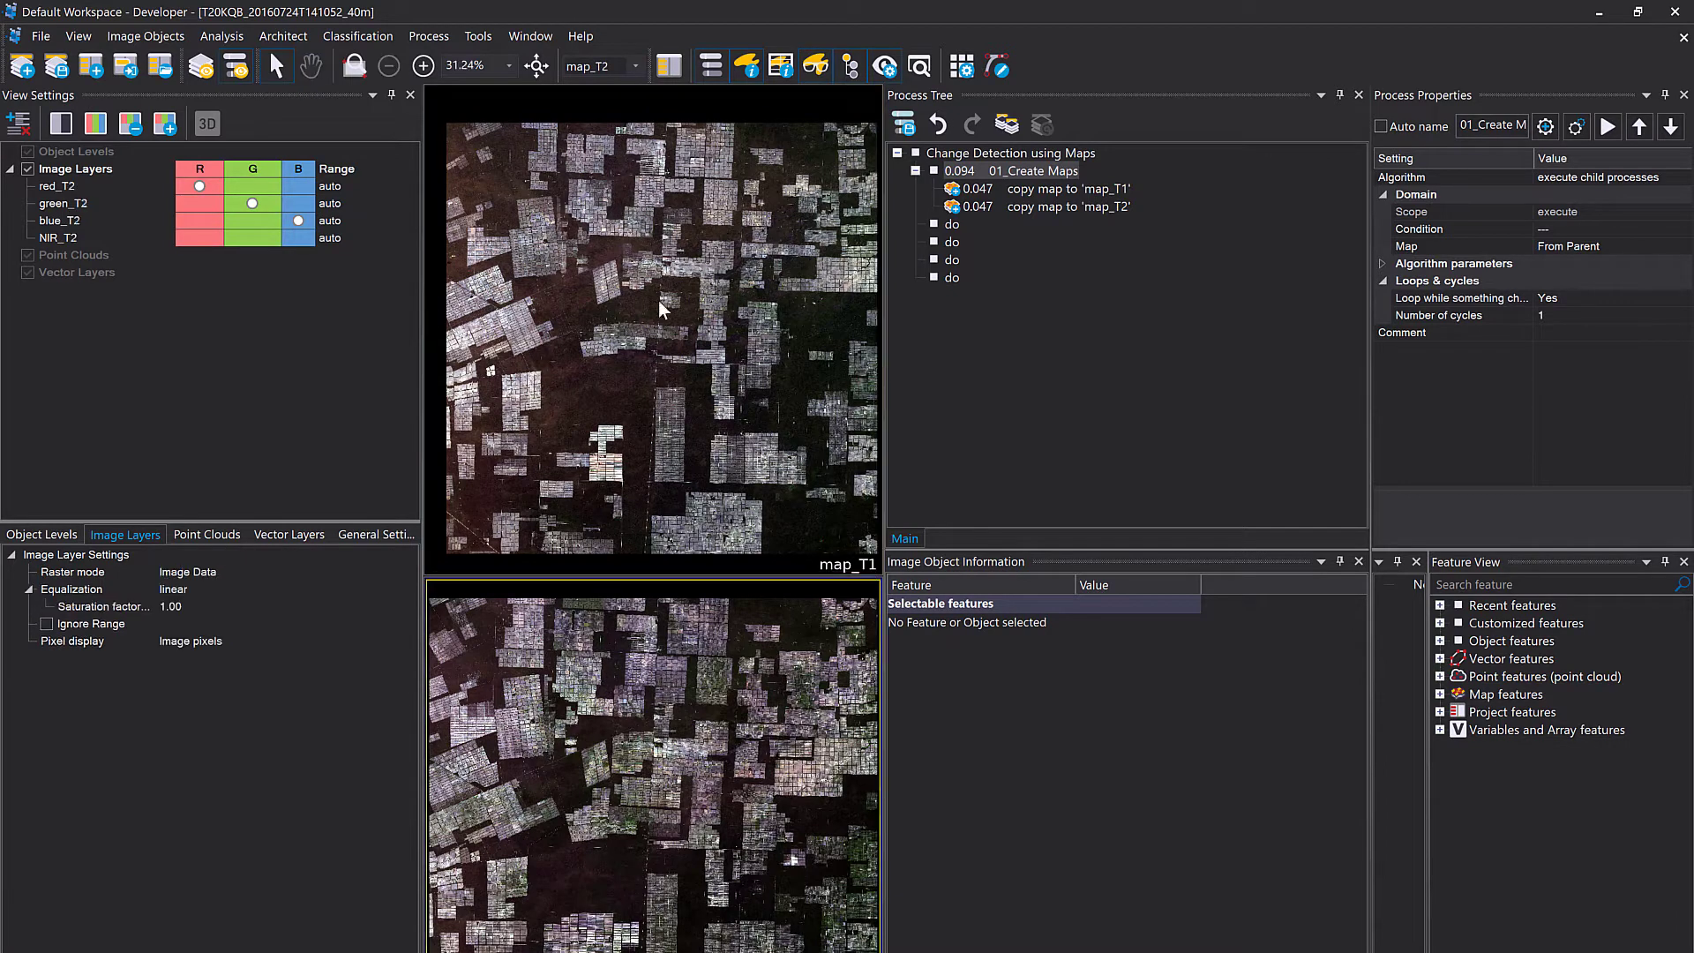
left_click(541, 34)
left_click(560, 163)
scroll(663, 314, "up", 5)
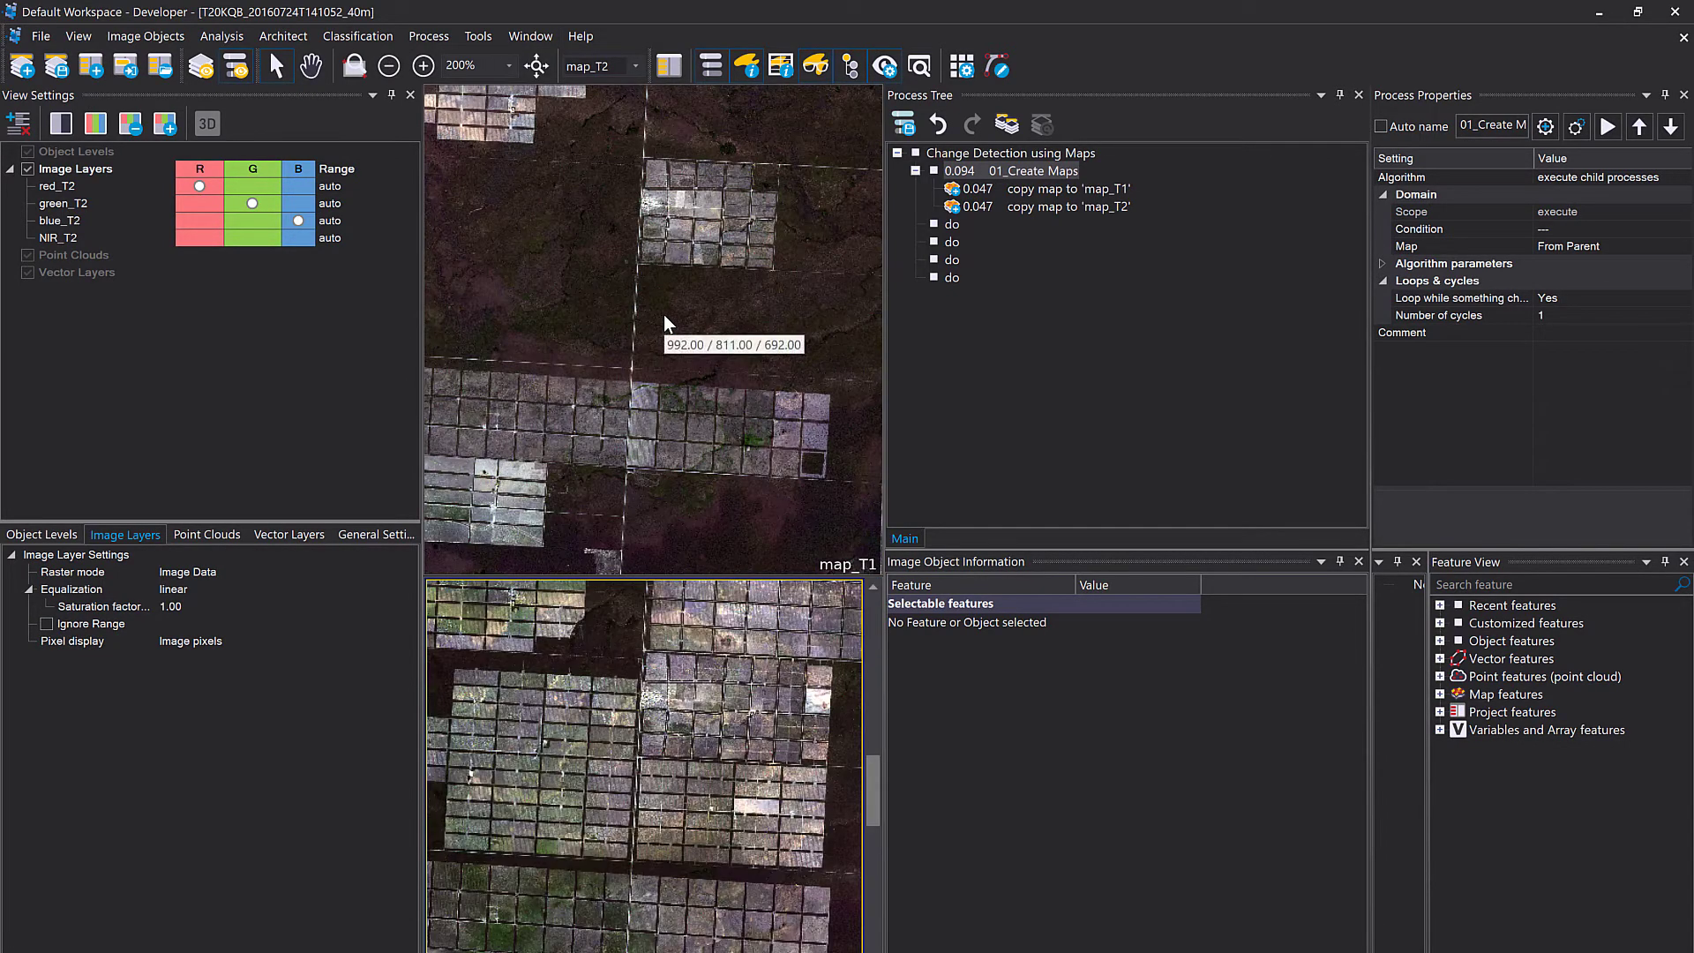
left_click_drag(734, 304, 579, 171)
left_click_drag(793, 418, 658, 298)
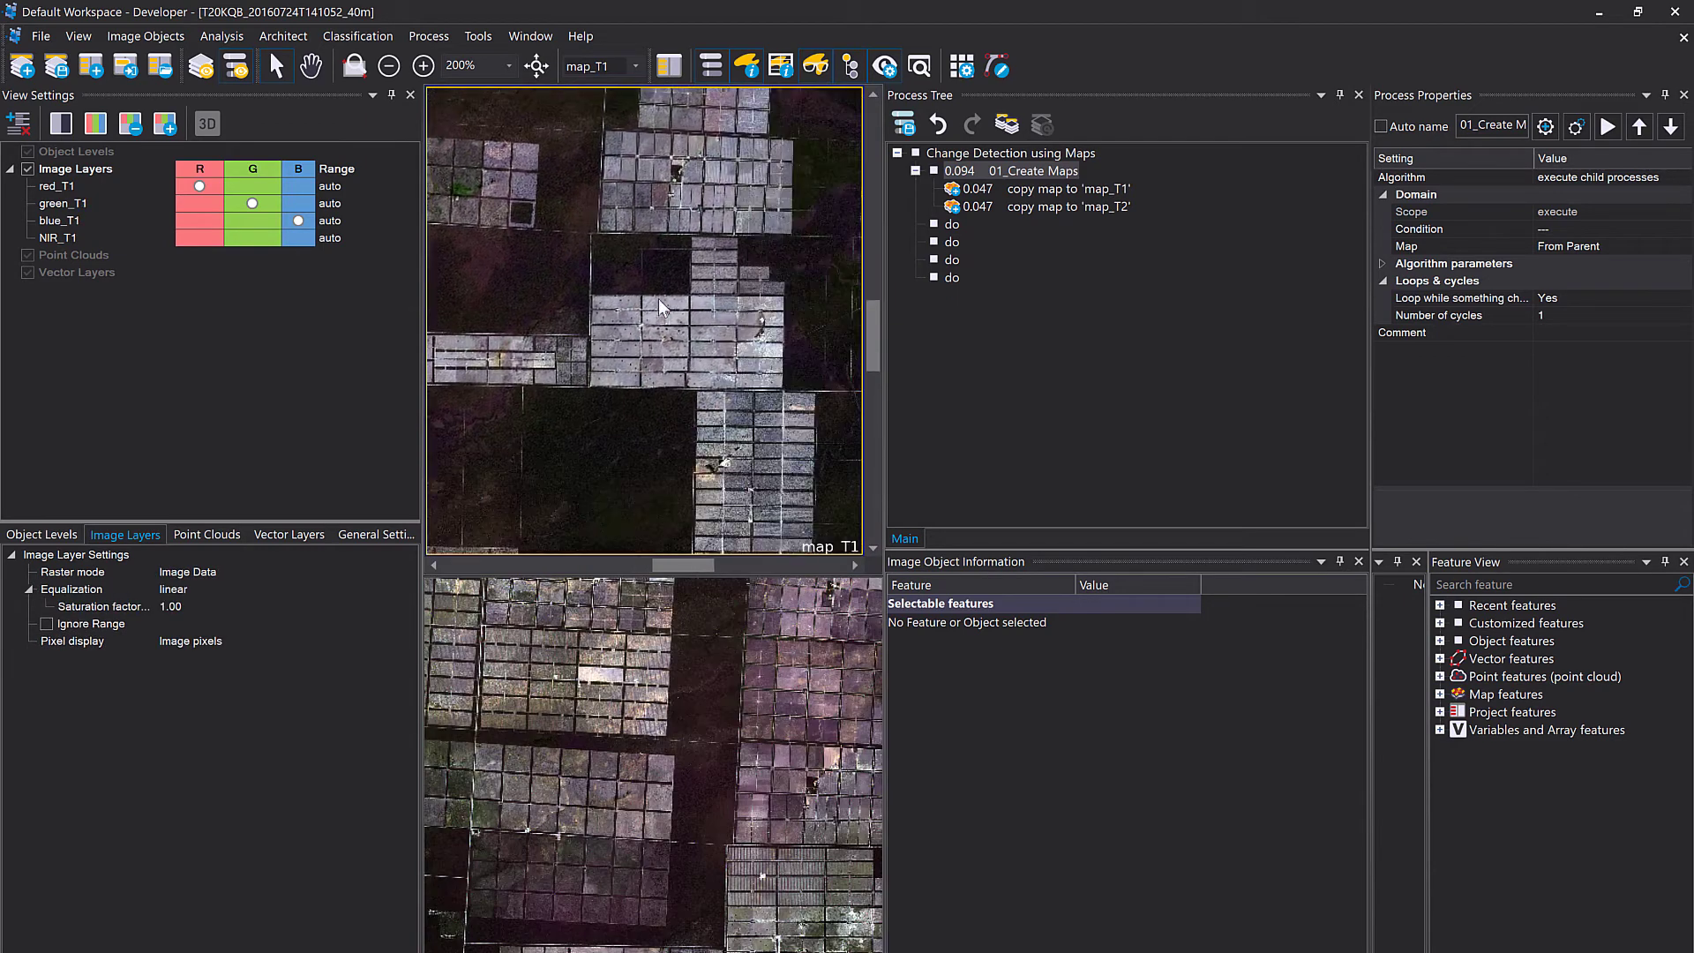
left_click(675, 700)
left_click(593, 262)
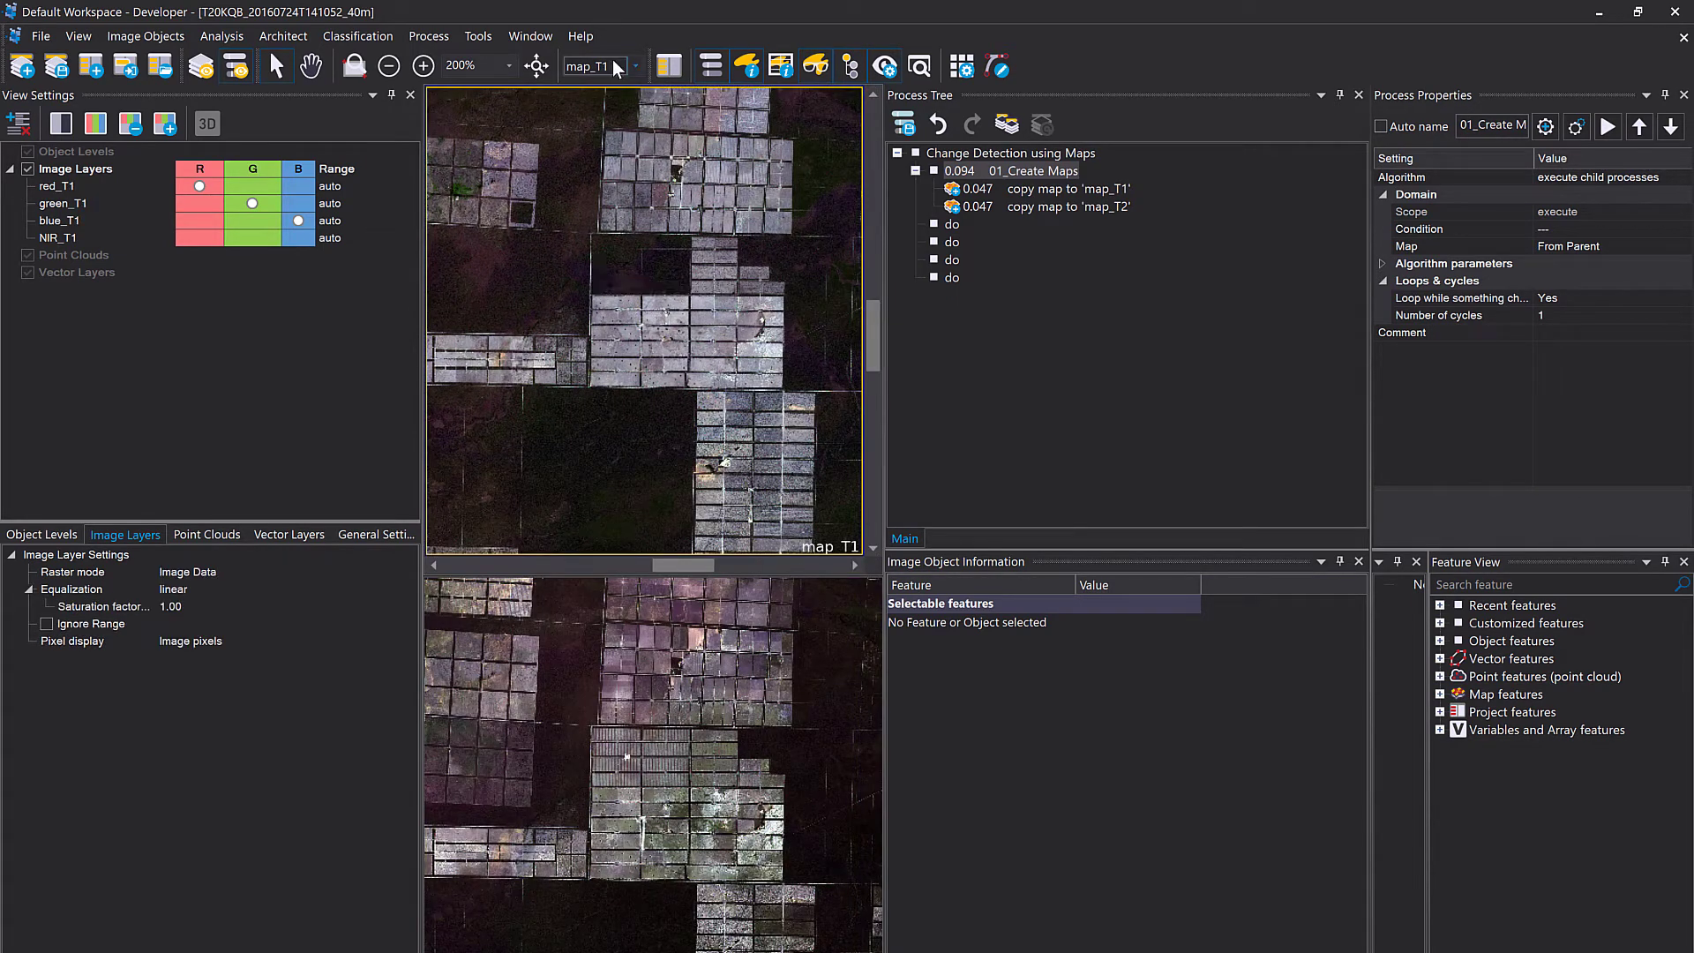
left_click(636, 66)
left_click(636, 68)
Rename the first default process below 01_Create Maps to Classify Vegetation on Map_T1.
mouse_move(718, 202)
double_click(957, 224)
left_click(375, 402)
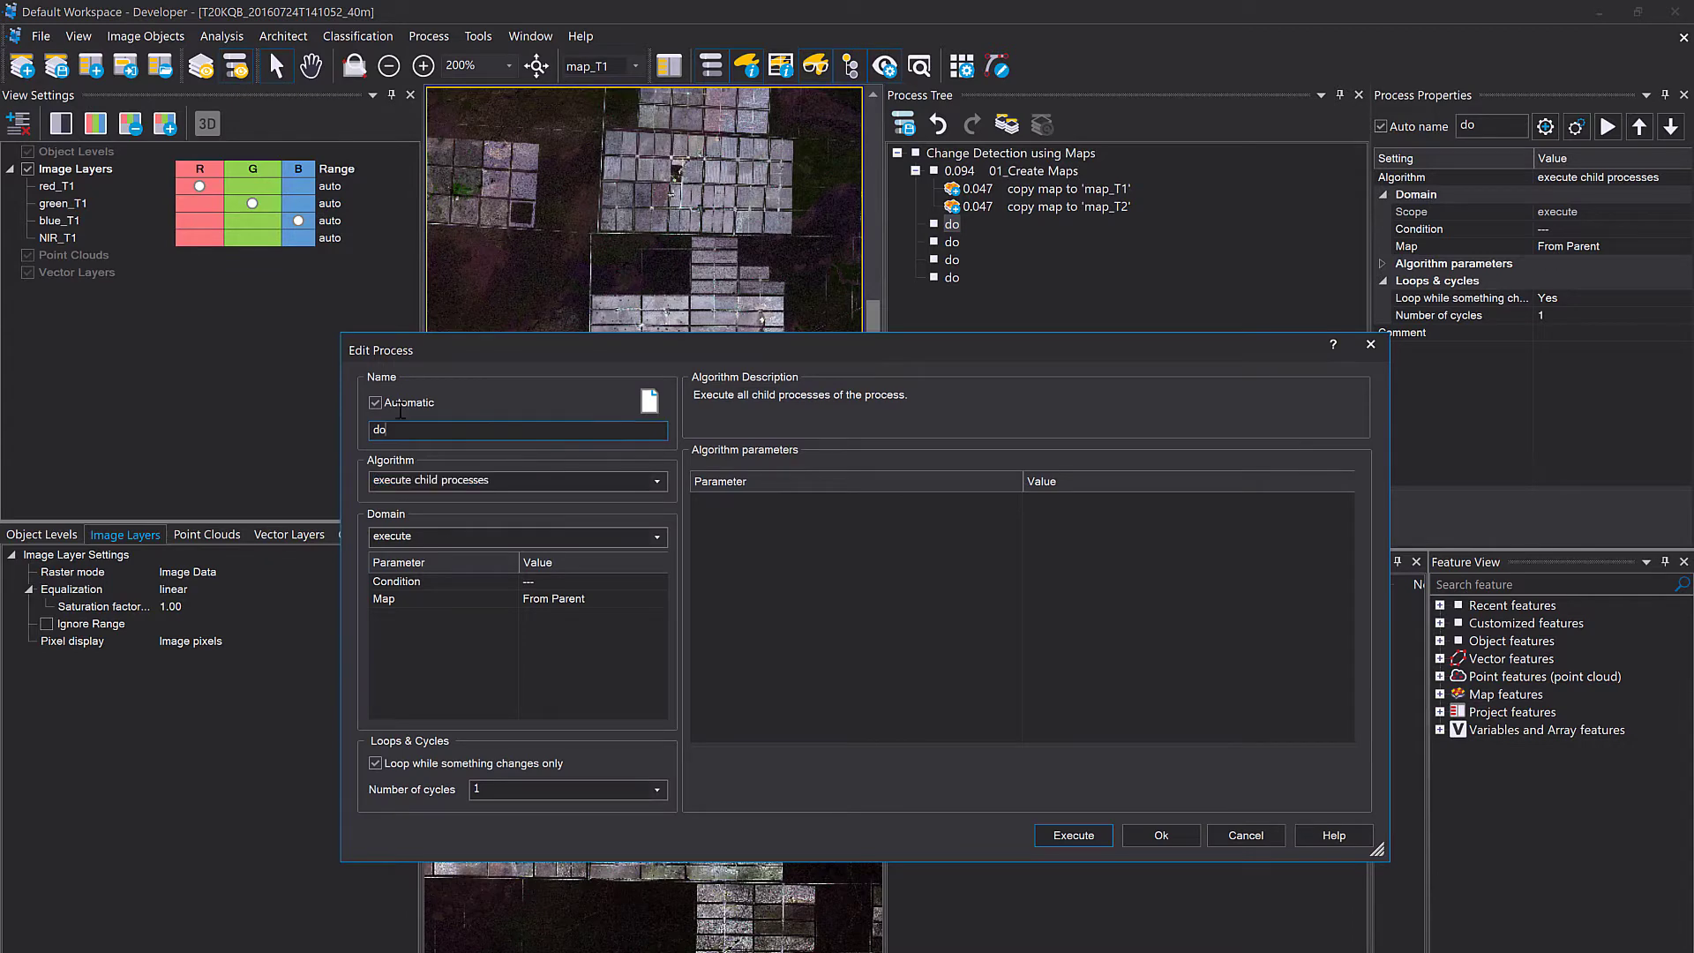
type("Classify Vegetation on Map_T1")
left_click(1178, 834)
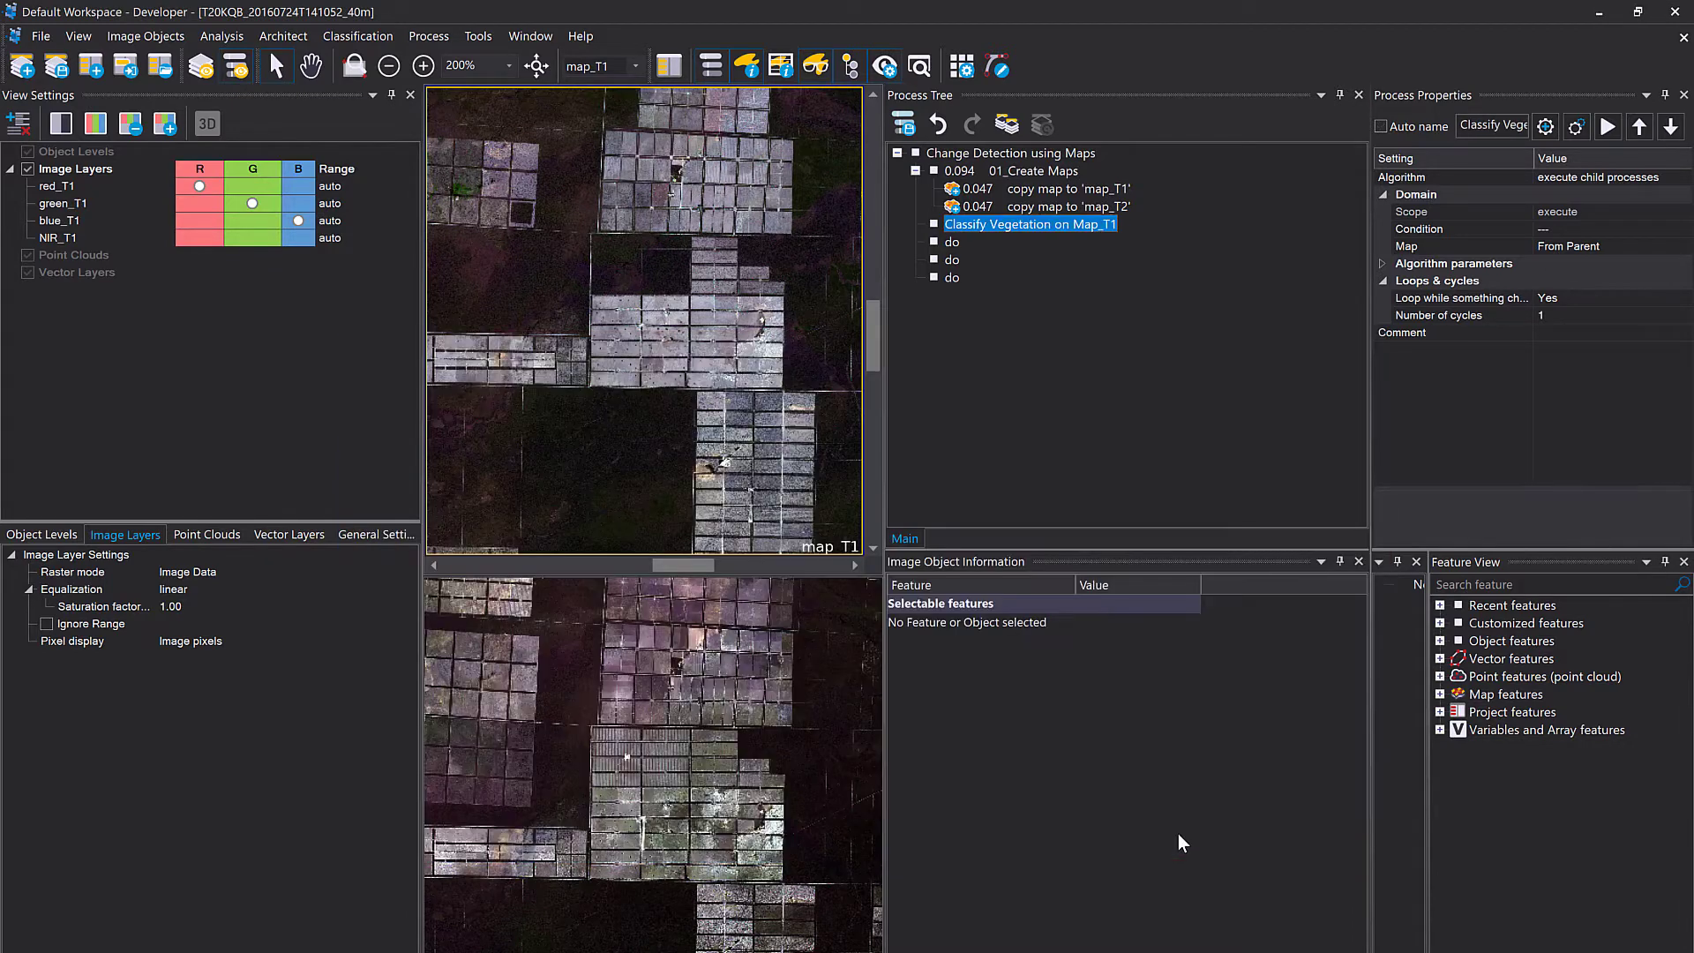
Insert a child process under Classify Vegetation on Map_T1 that uses the layer arithmetics algorithm.
right_click(1009, 230)
left_click(1099, 371)
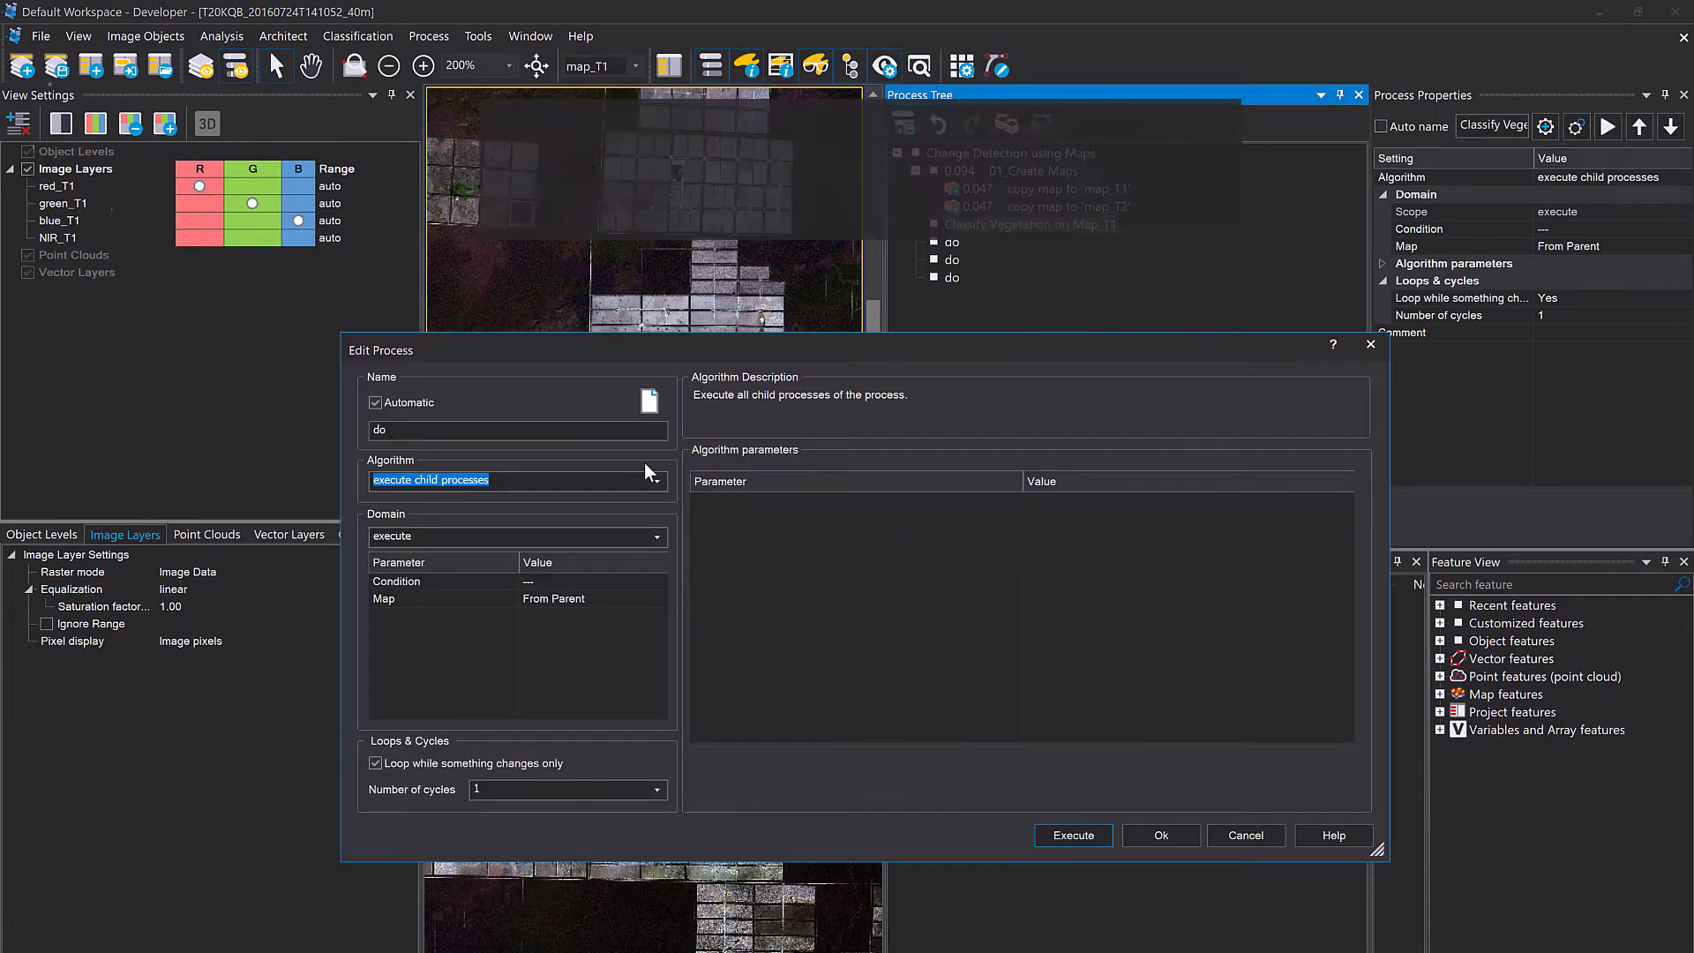
type("layer arithmetics")
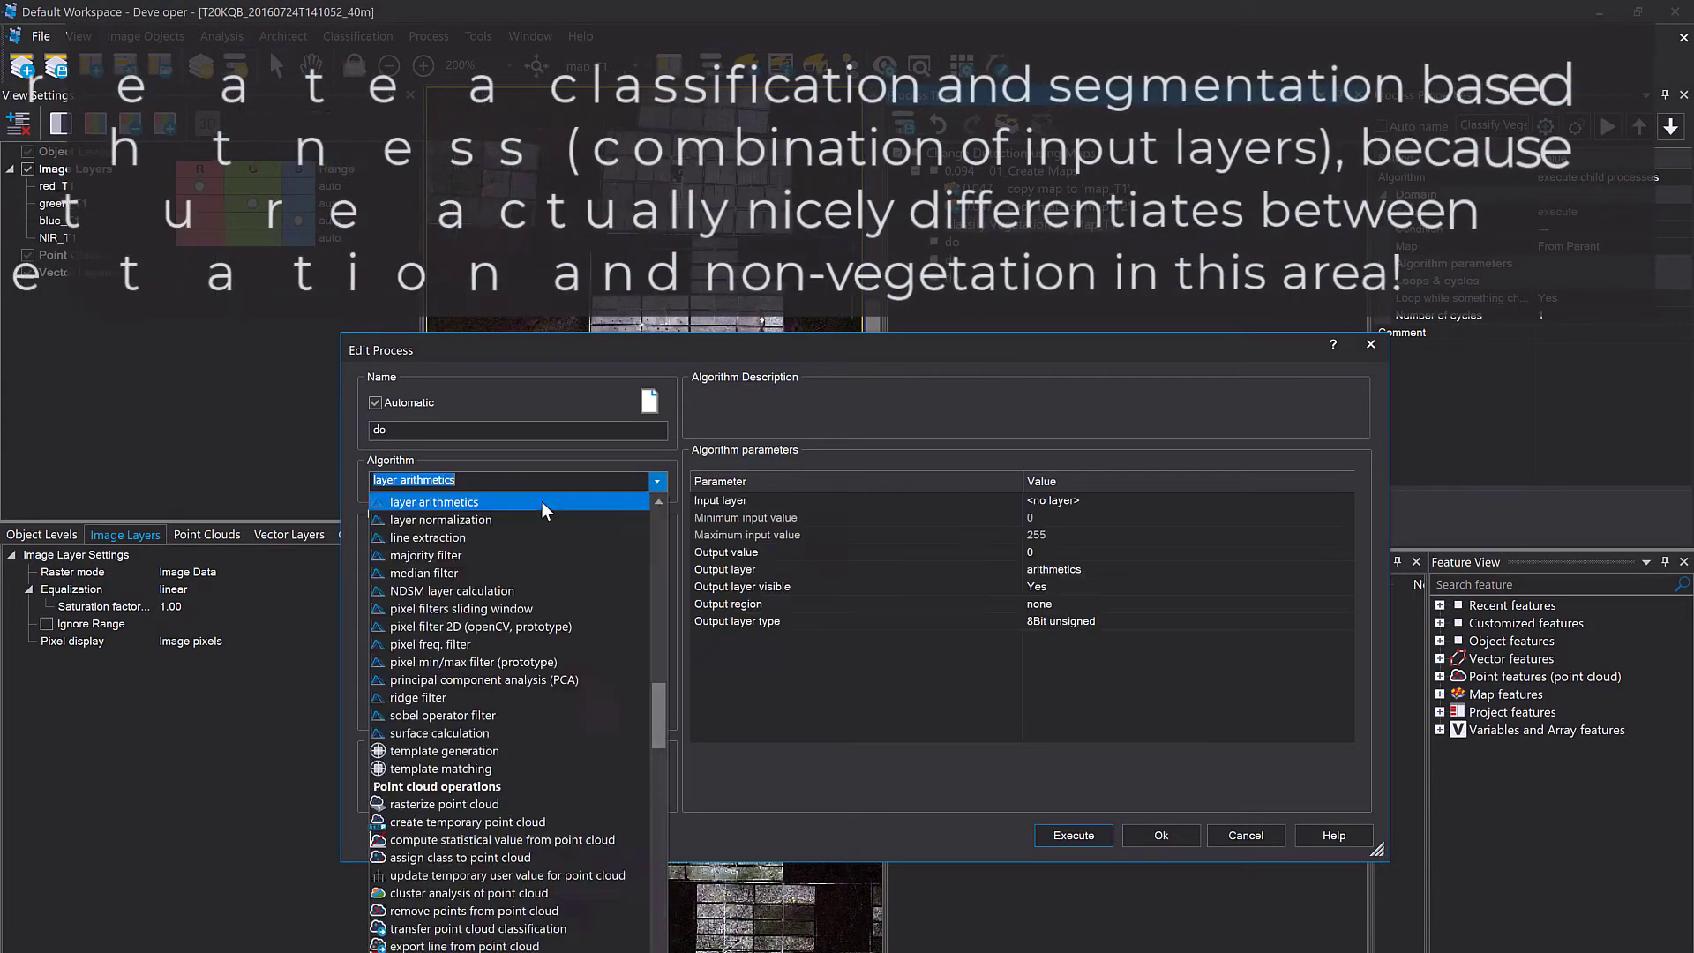
left_click(542, 501)
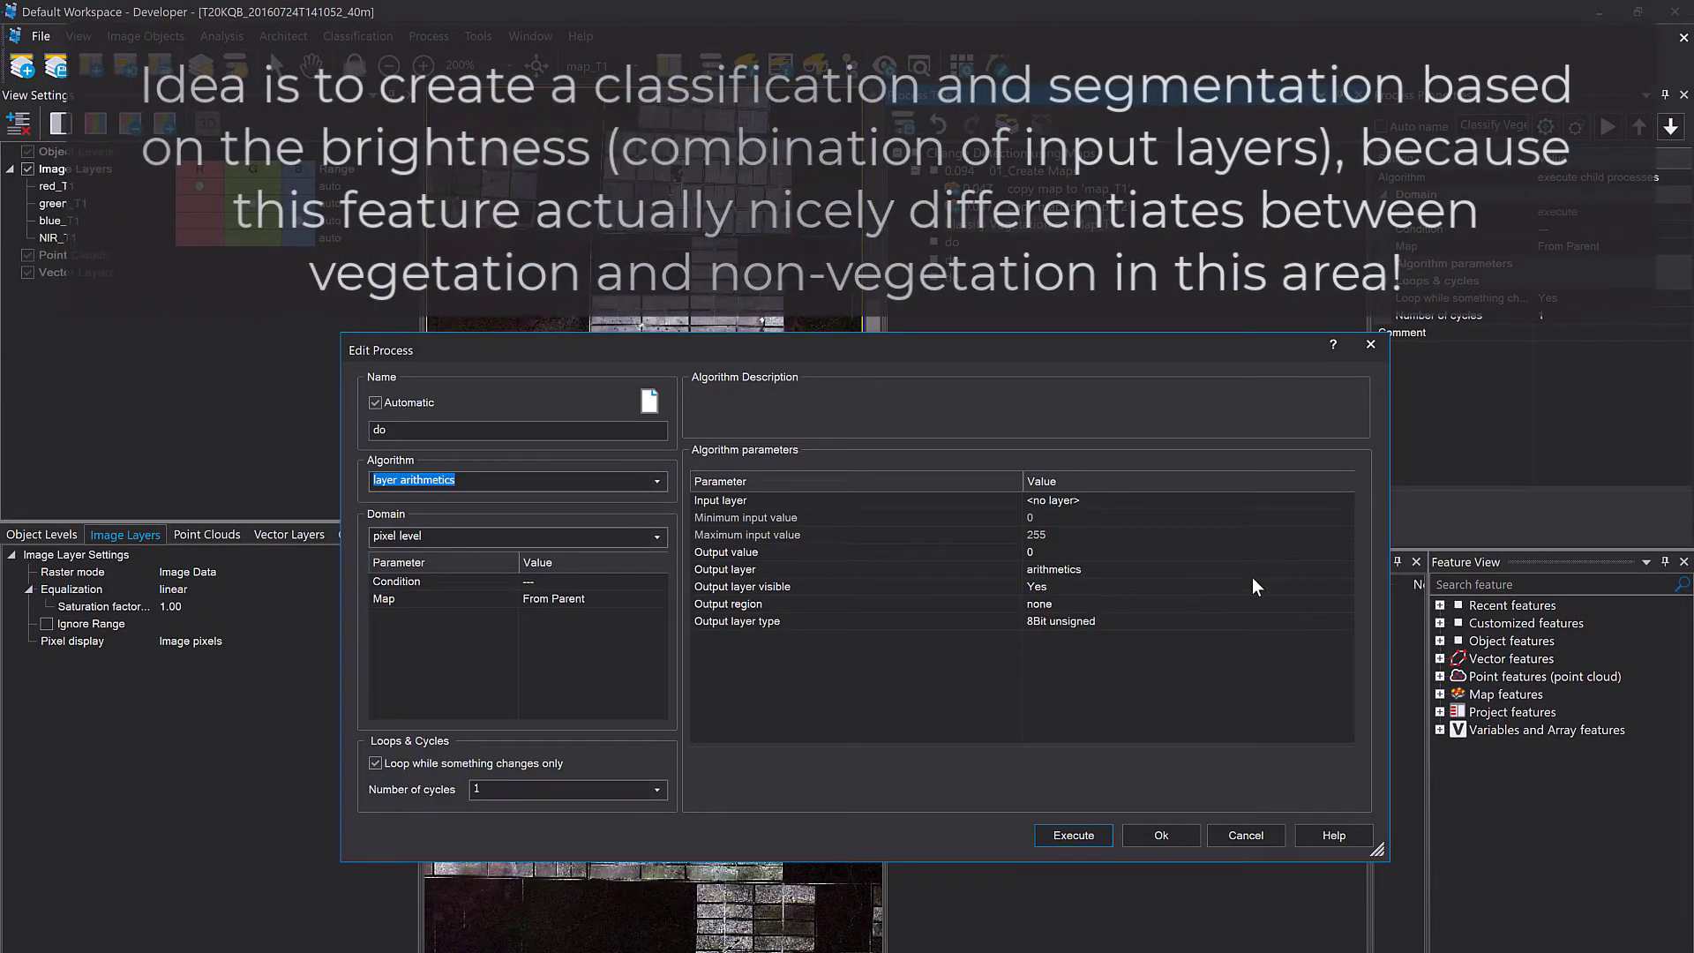
Set the layer arithmetics output value to "(red_T1 + green_T1 + blue_T1) / 3".
left_click(1099, 552)
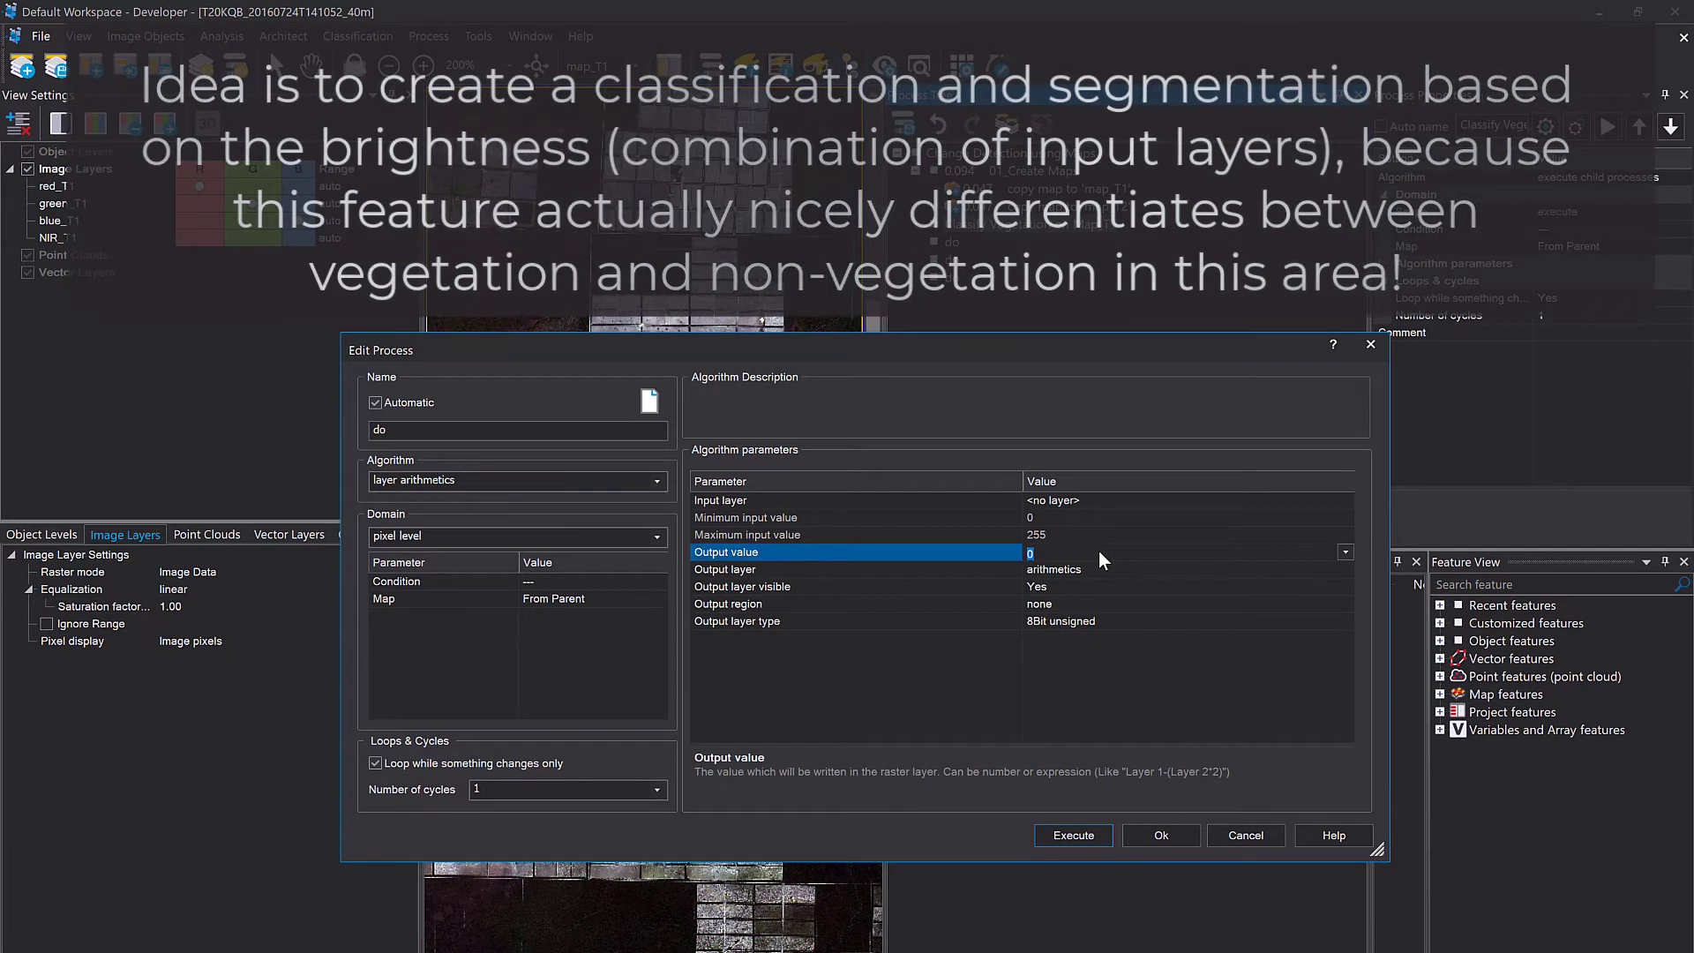
type("\"\"")
type("red_")
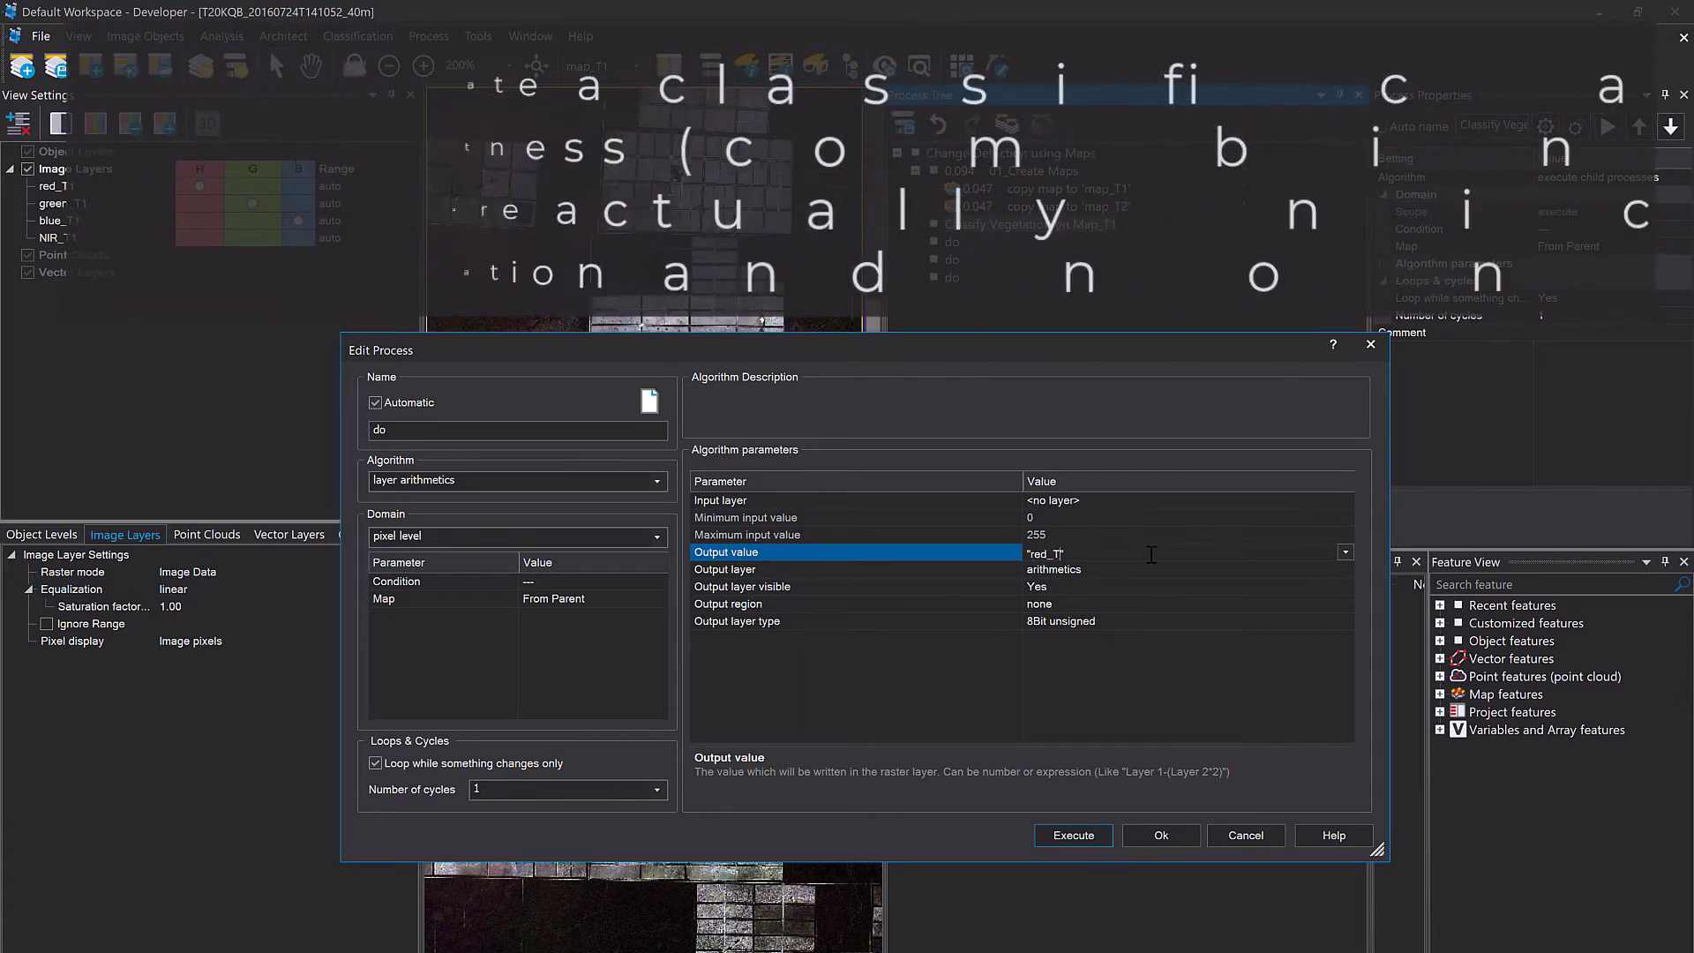
type("T1")
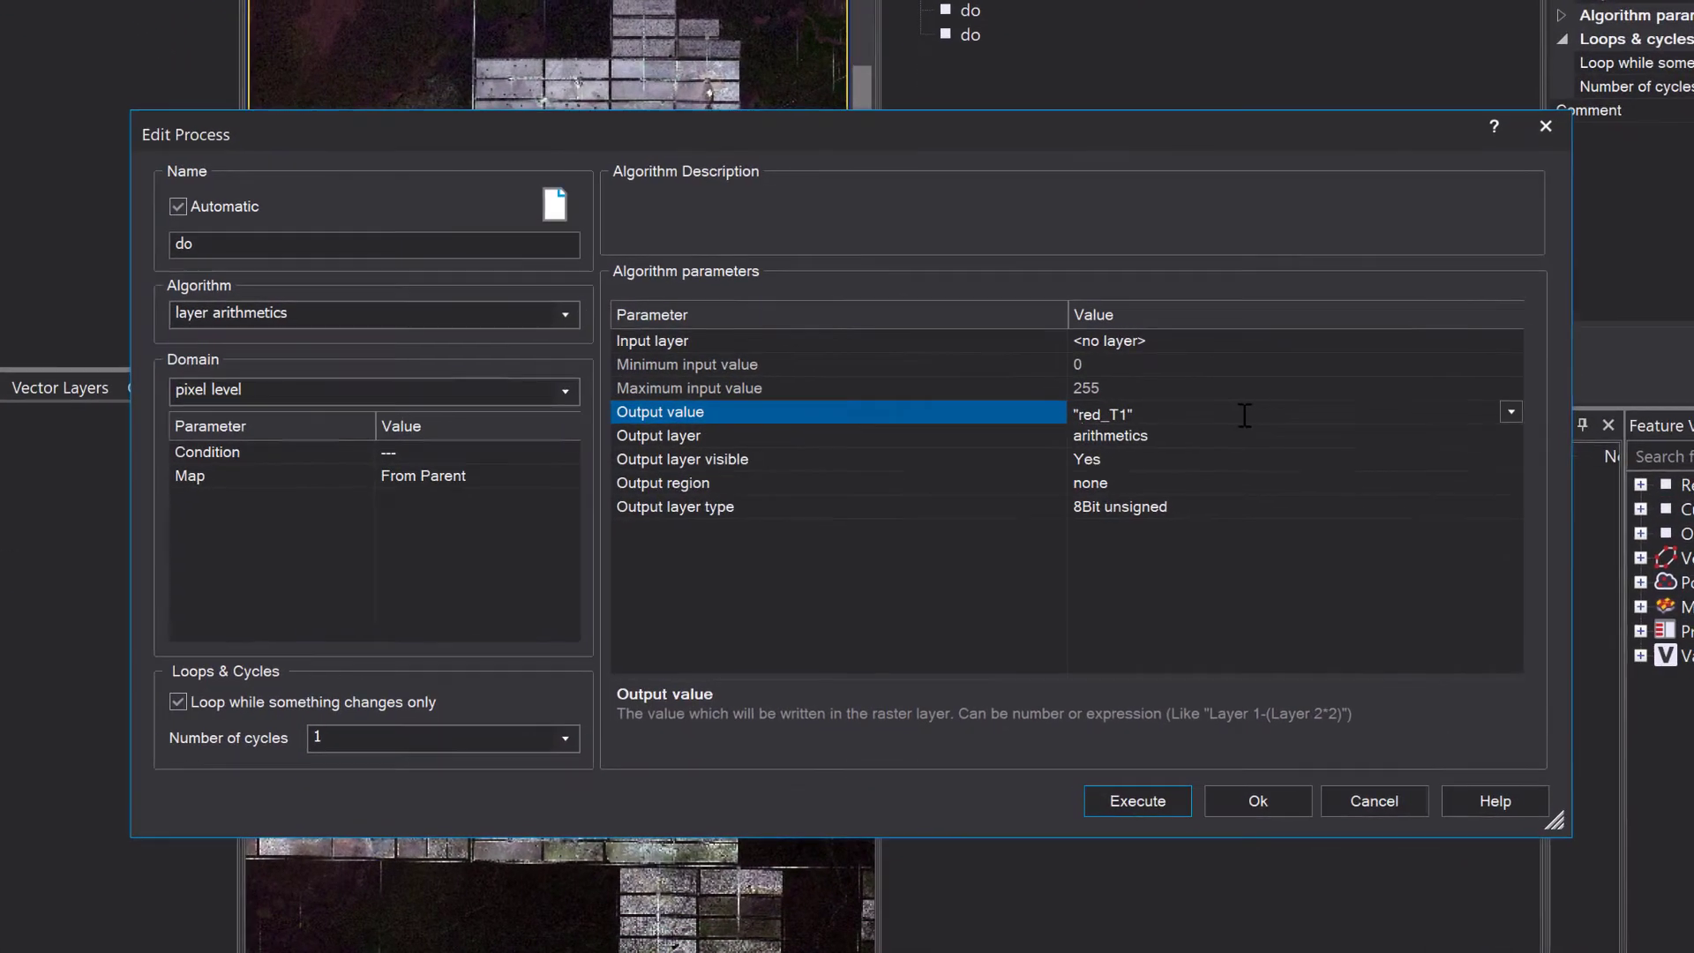
type(" +")
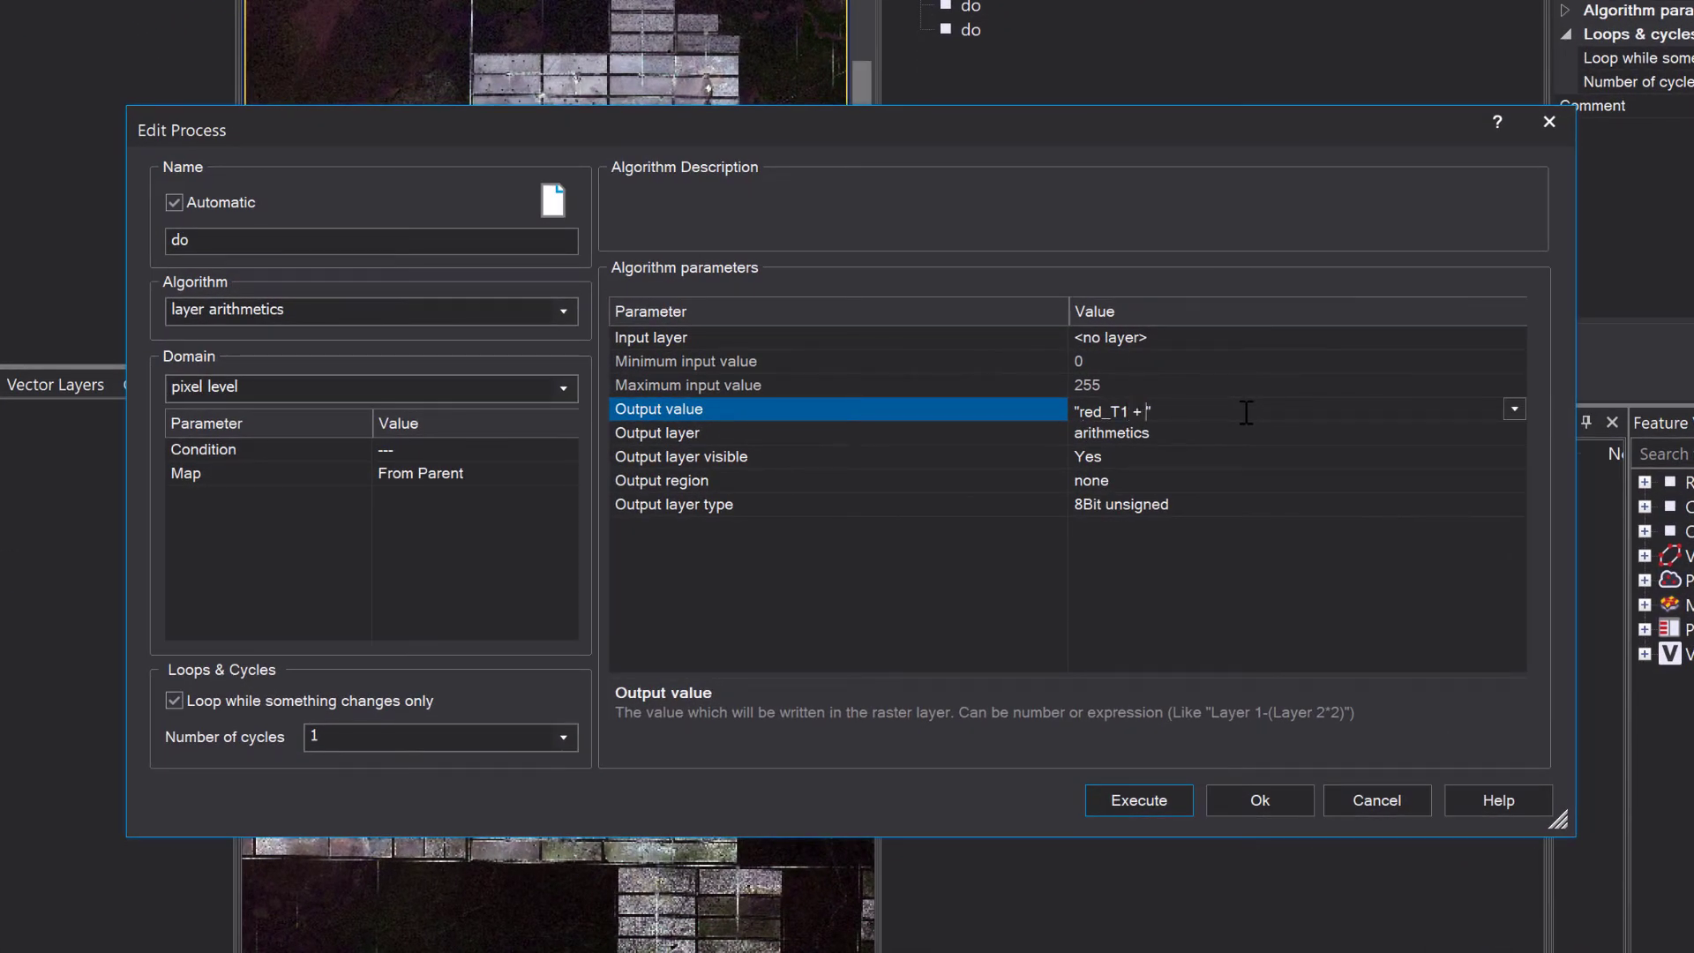
type(" green_T1 + blue_T1) / 3")
left_click(1078, 411)
type("(")
Name the output layer cust. Brightness and set its output layer type to 32Bit float.
left_click(1190, 427)
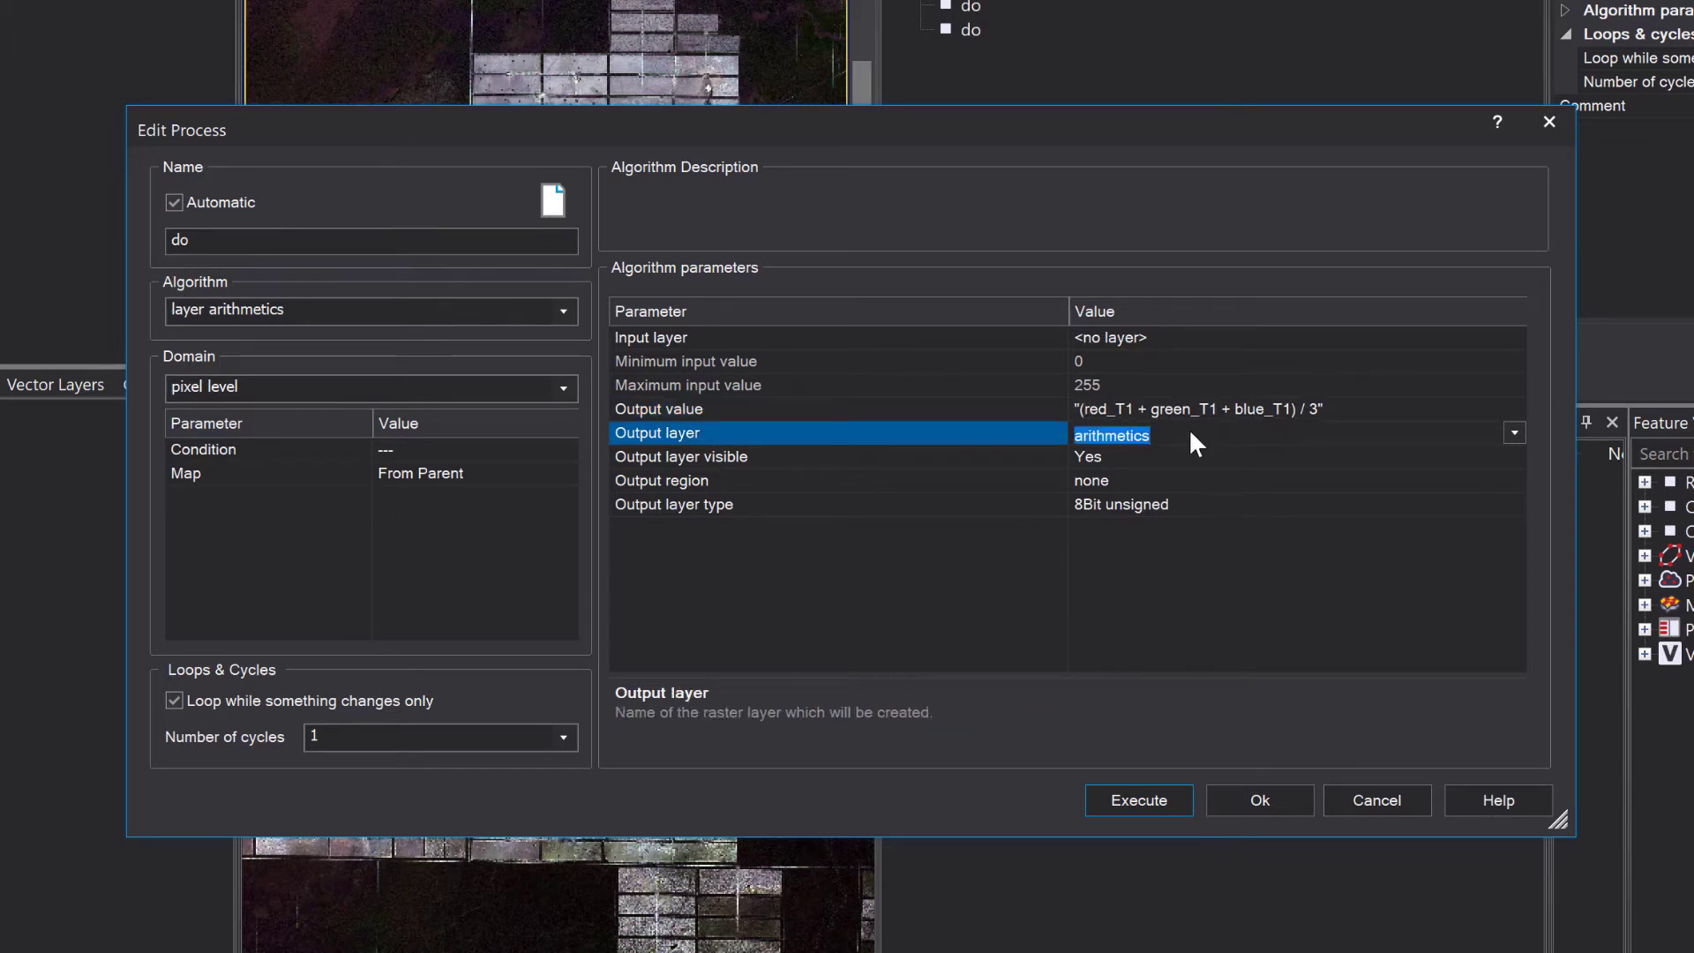
type("cust. Brightness")
left_click(1139, 521)
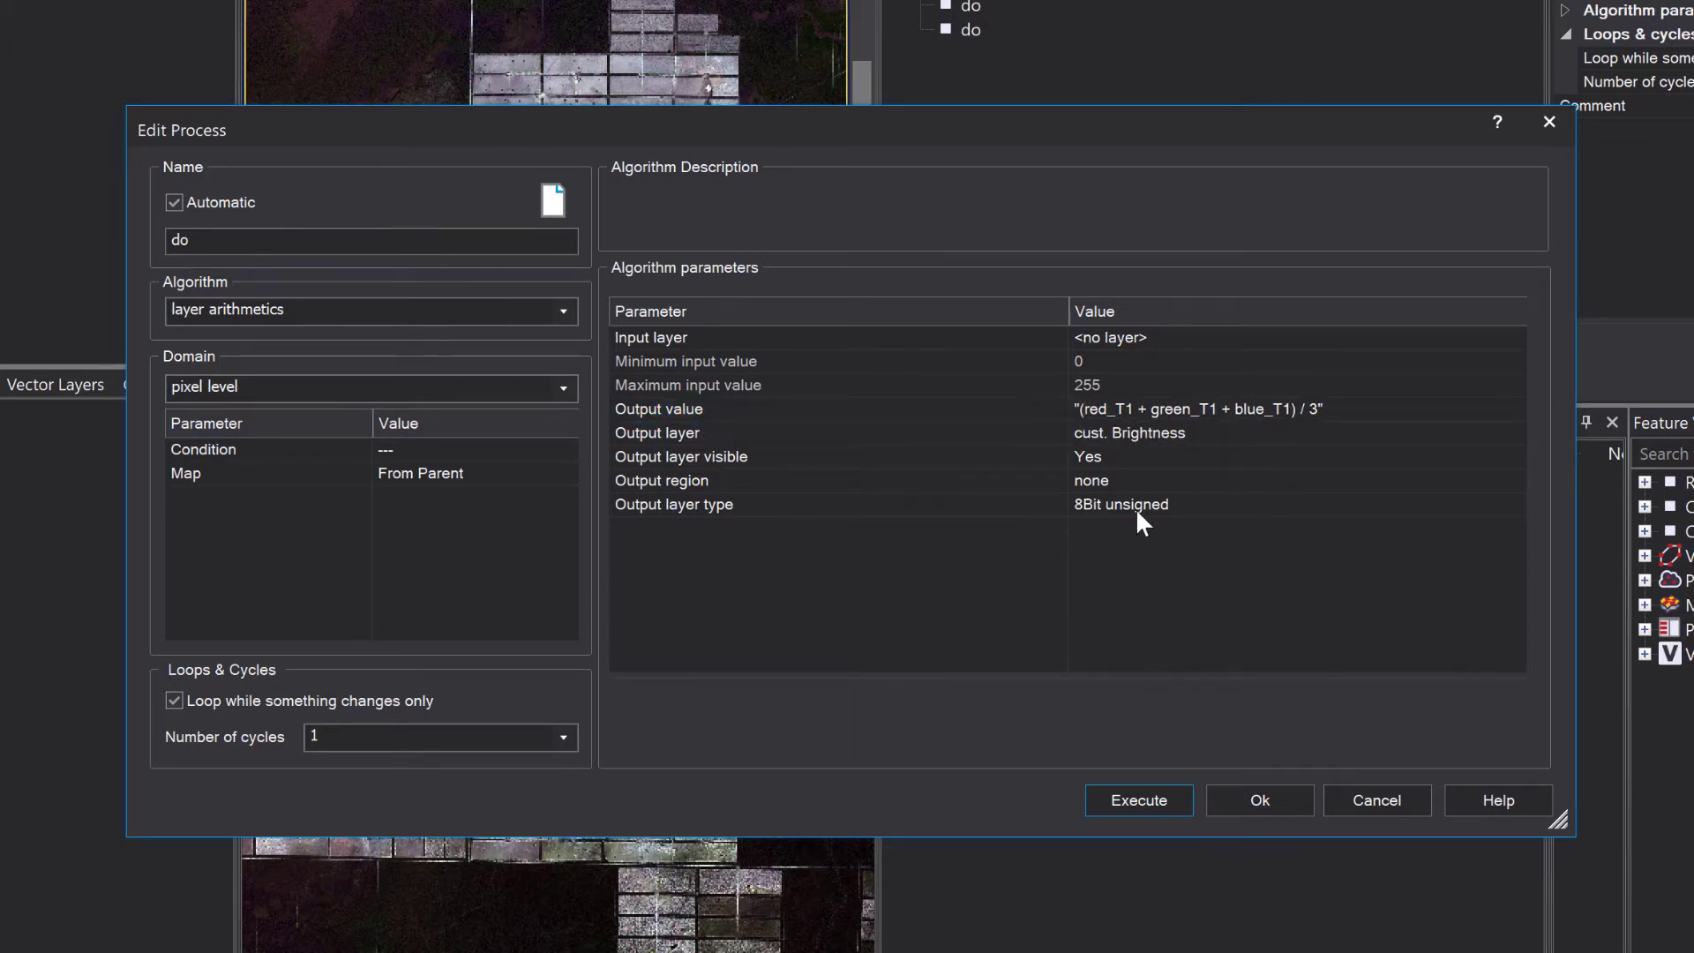
left_click(1514, 507)
left_click(1244, 640)
left_click(1239, 630)
Keep the map domain at From Parent and confirm the new layer arithmetics process.
left_click(196, 472)
left_click(566, 474)
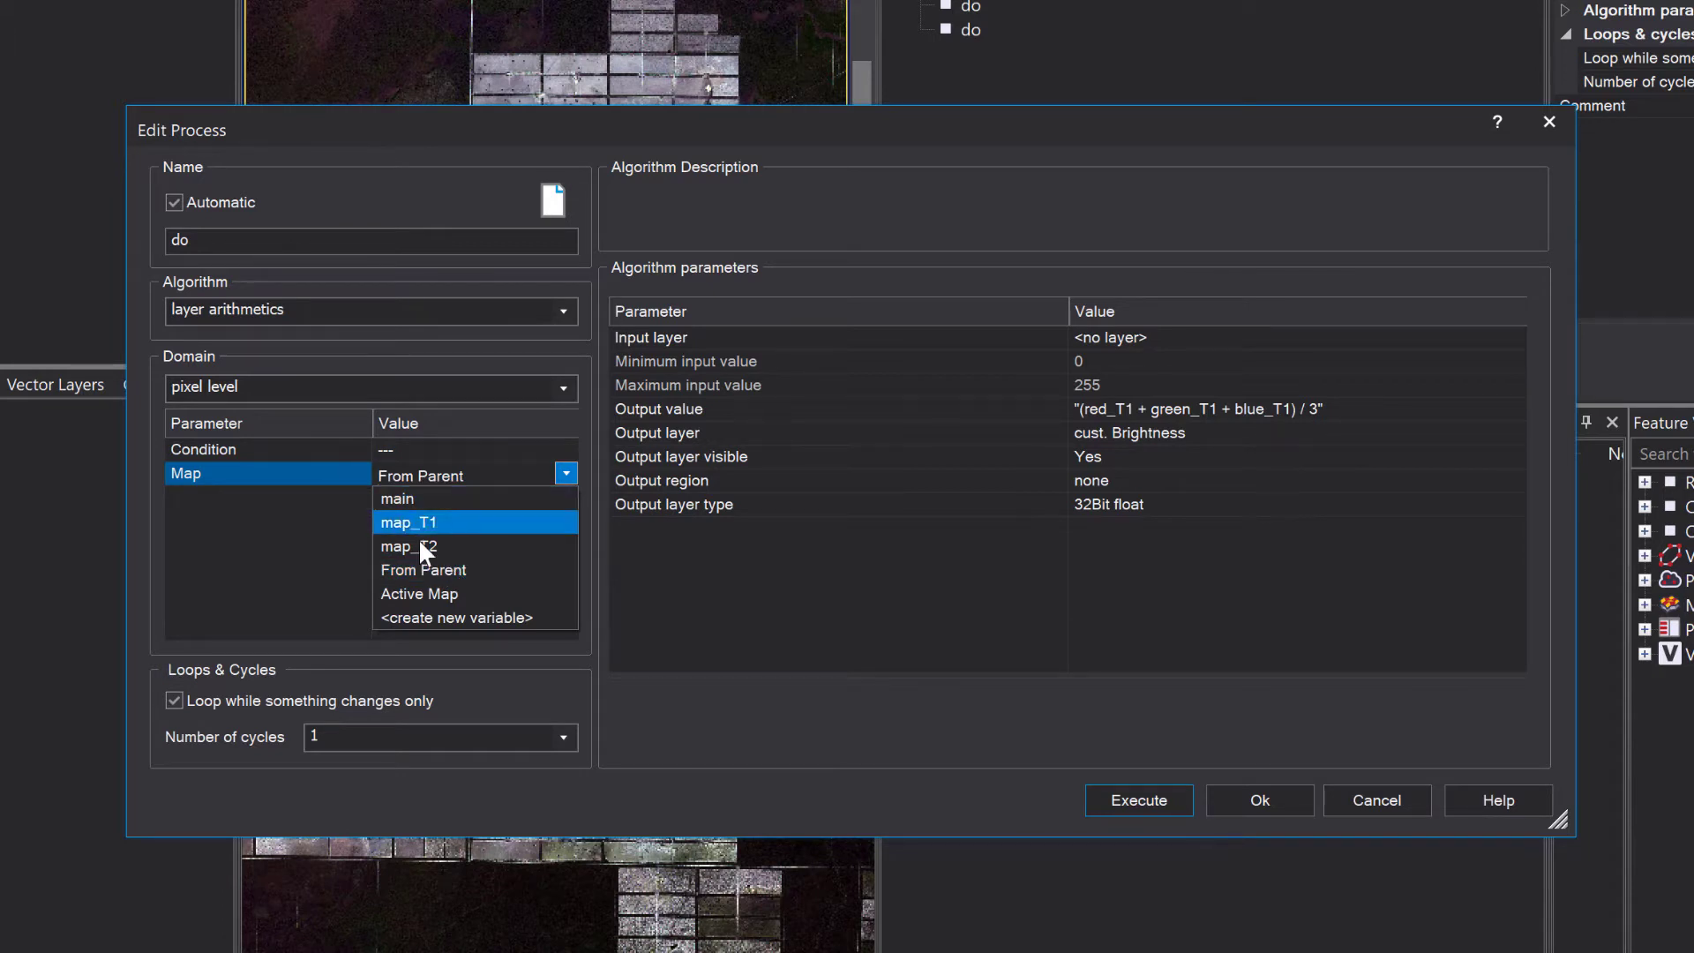
left_click(431, 570)
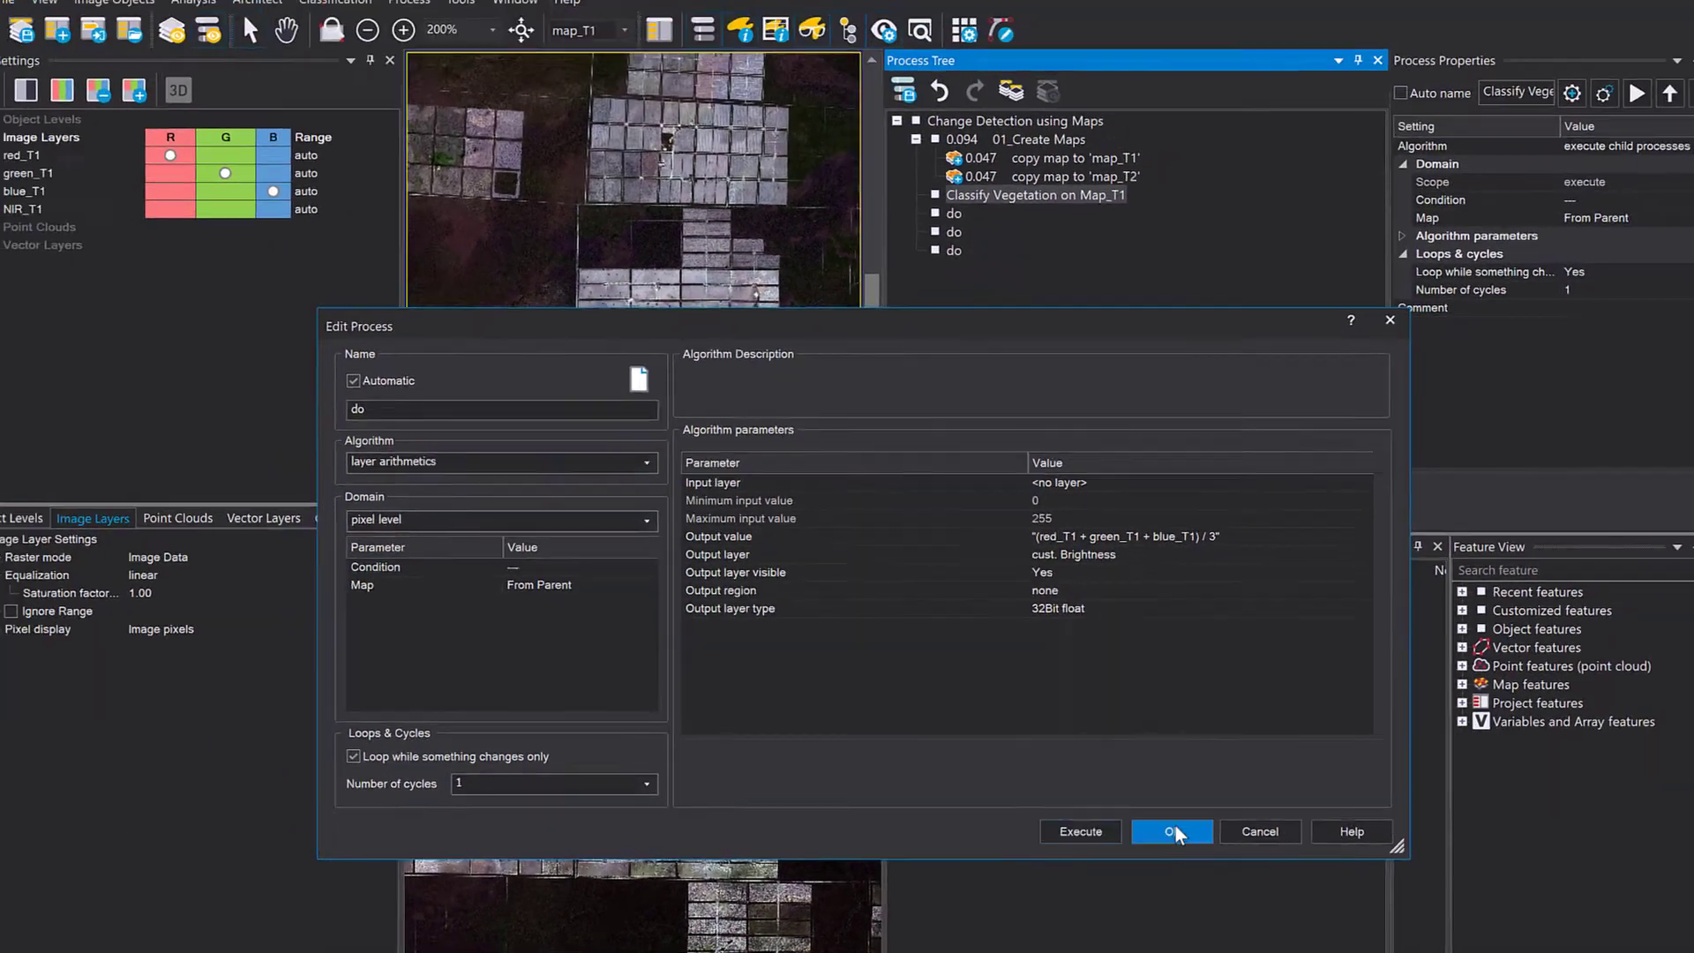
left_click(1257, 800)
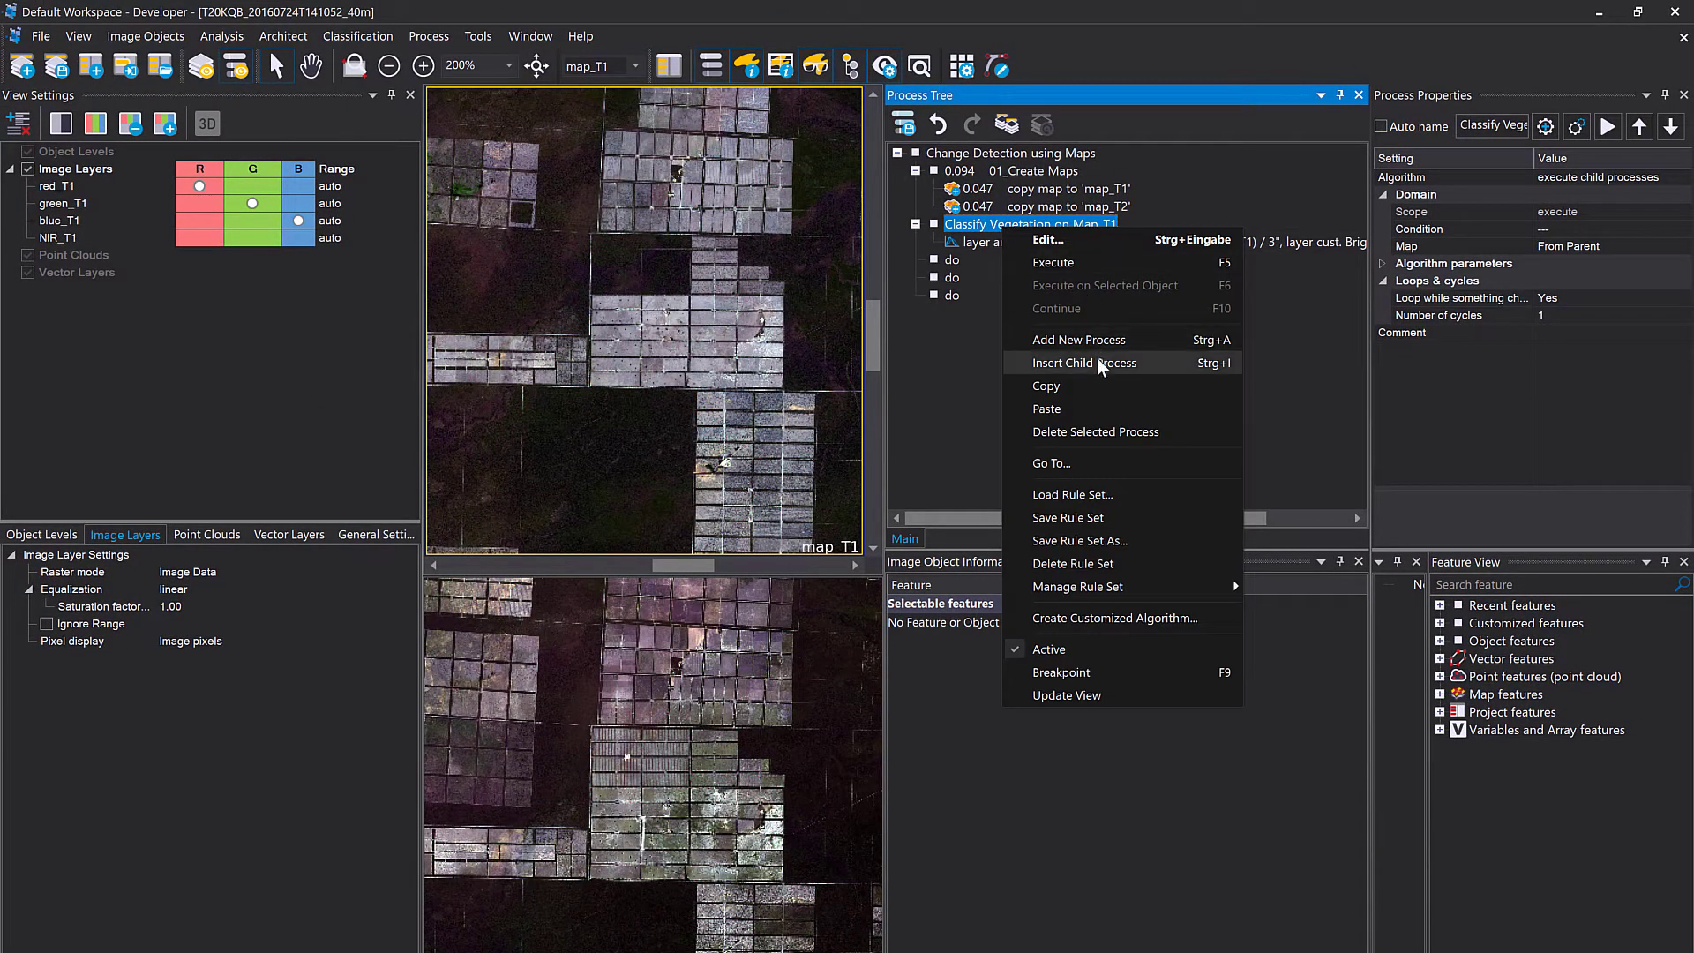
left_click(1249, 366)
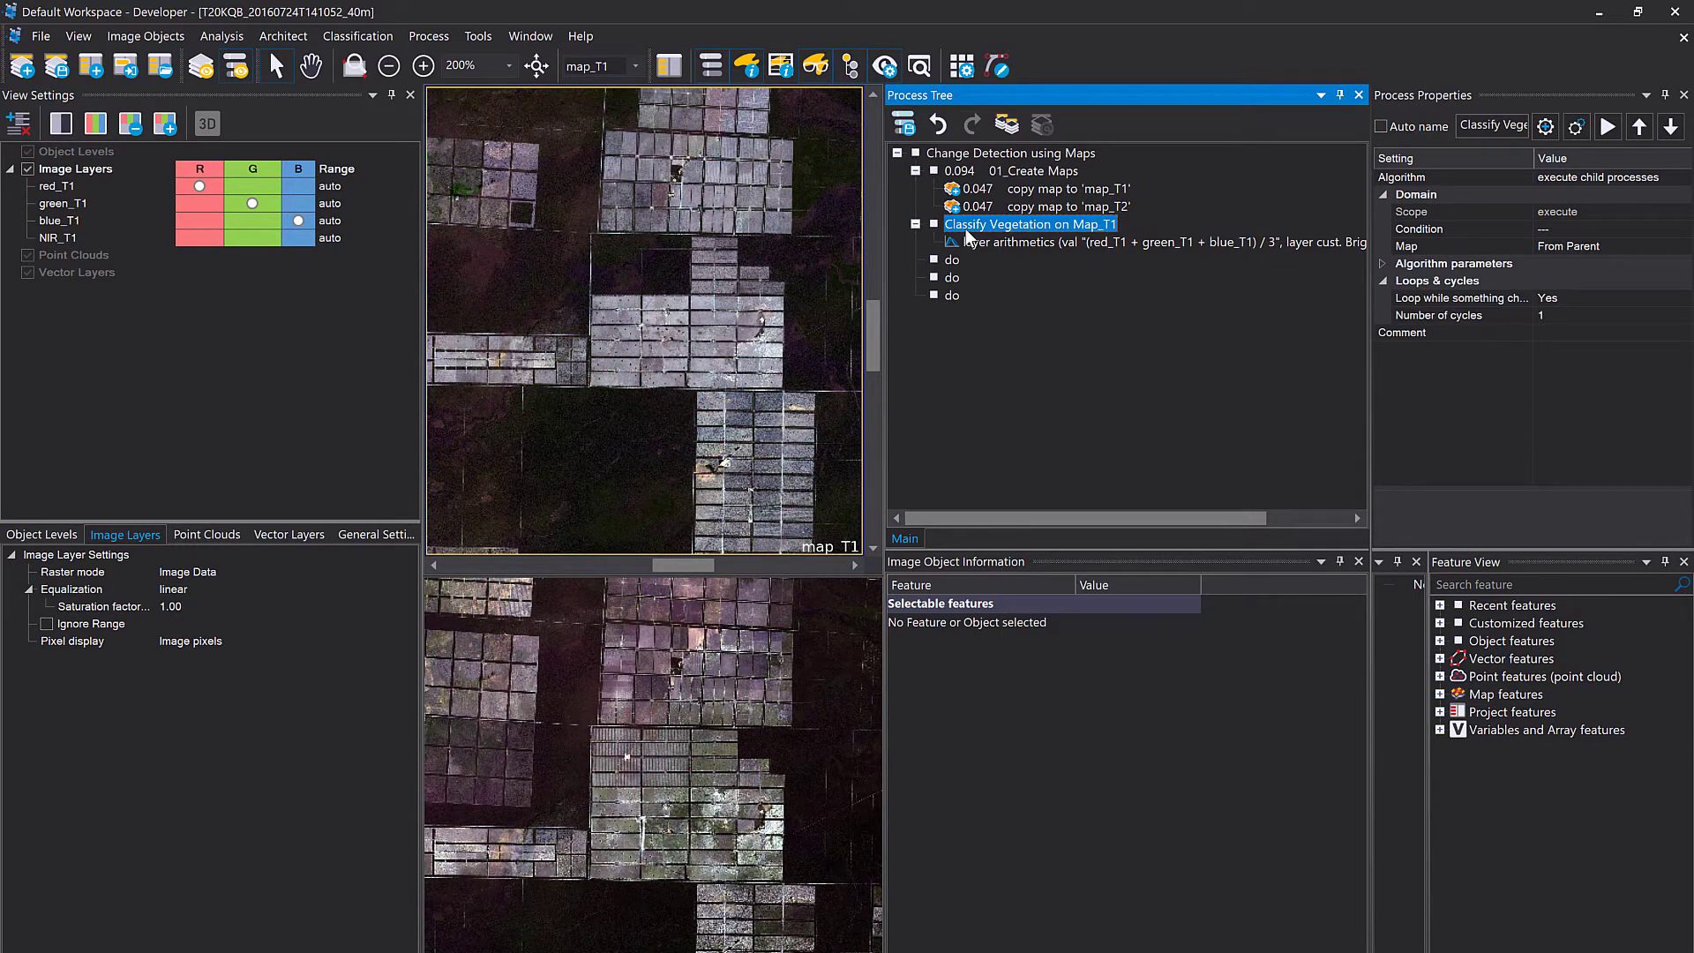
Check the map setting of the layer arithmetics process without changing it.
double_click(987, 240)
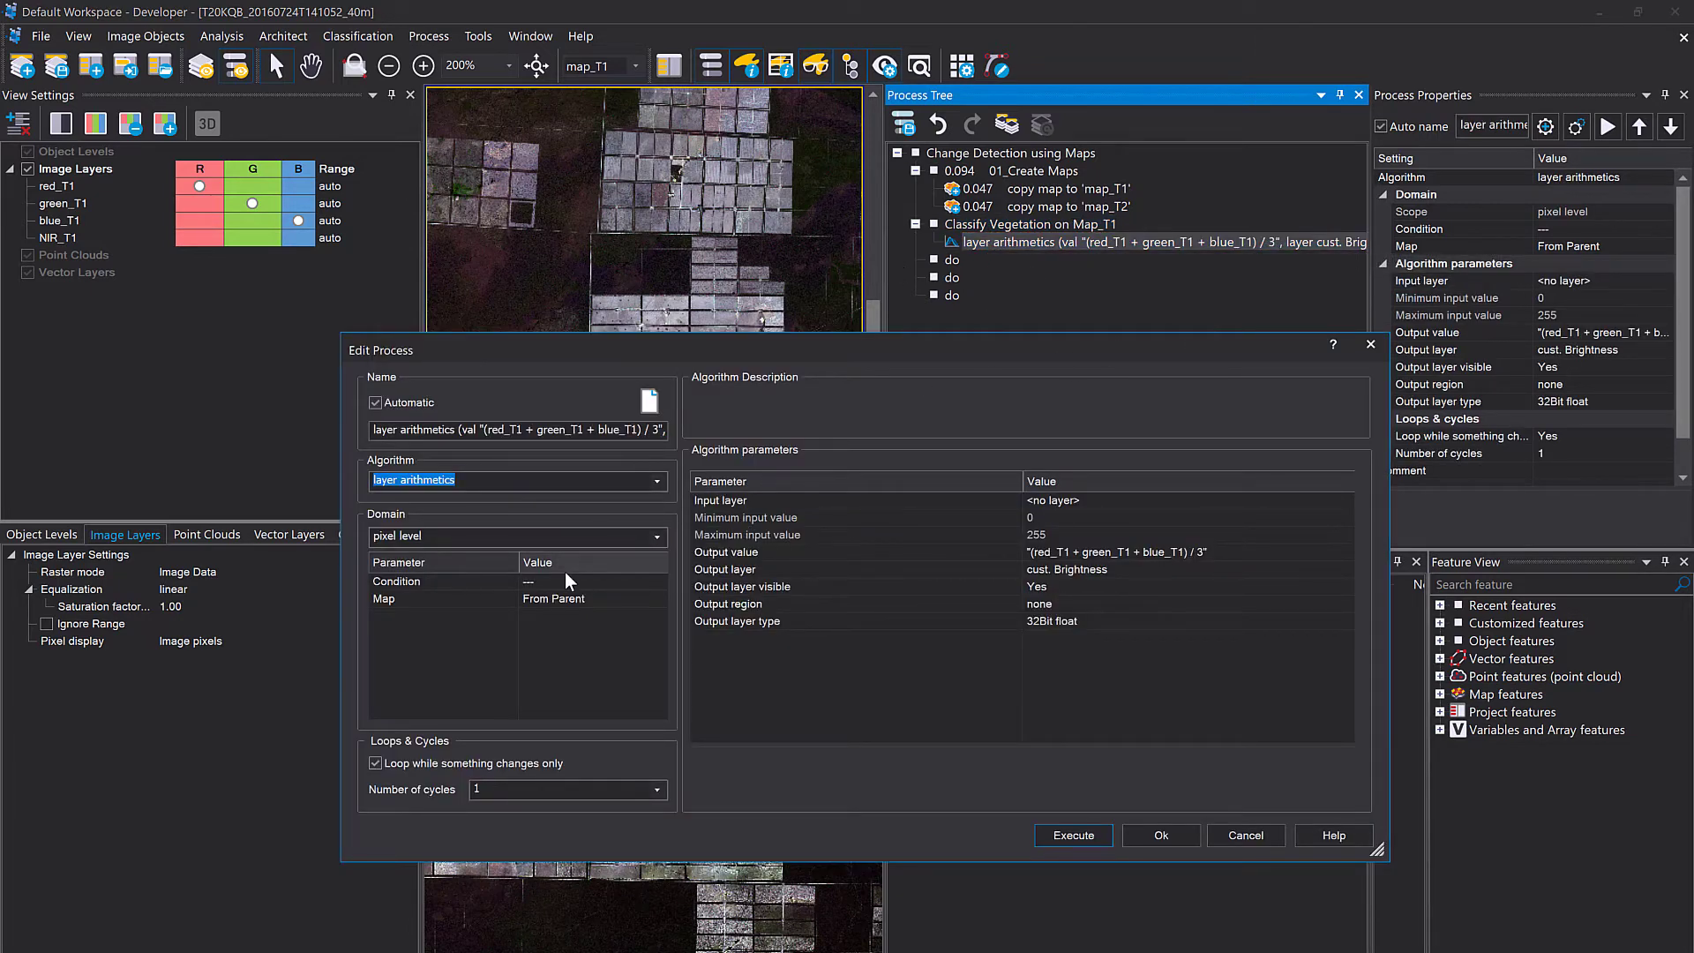
left_click(458, 601)
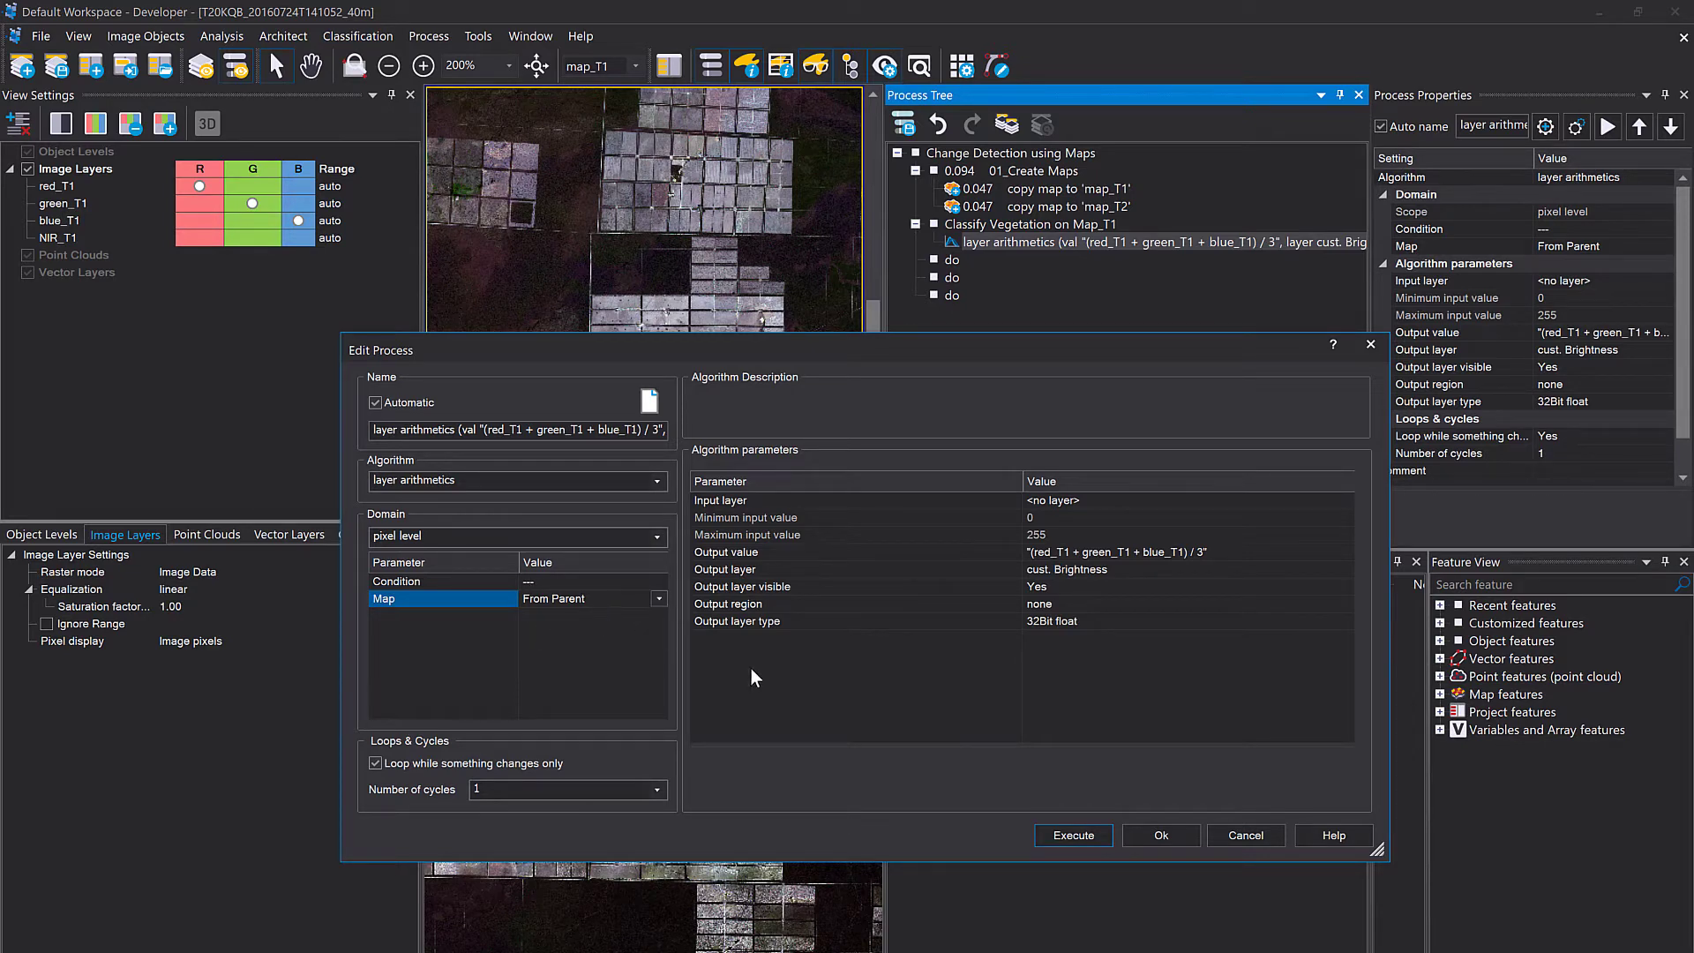
left_click(1240, 835)
Set the map of the parent process Classify Vegetation on Map_T1 to map_T1.
double_click(1003, 226)
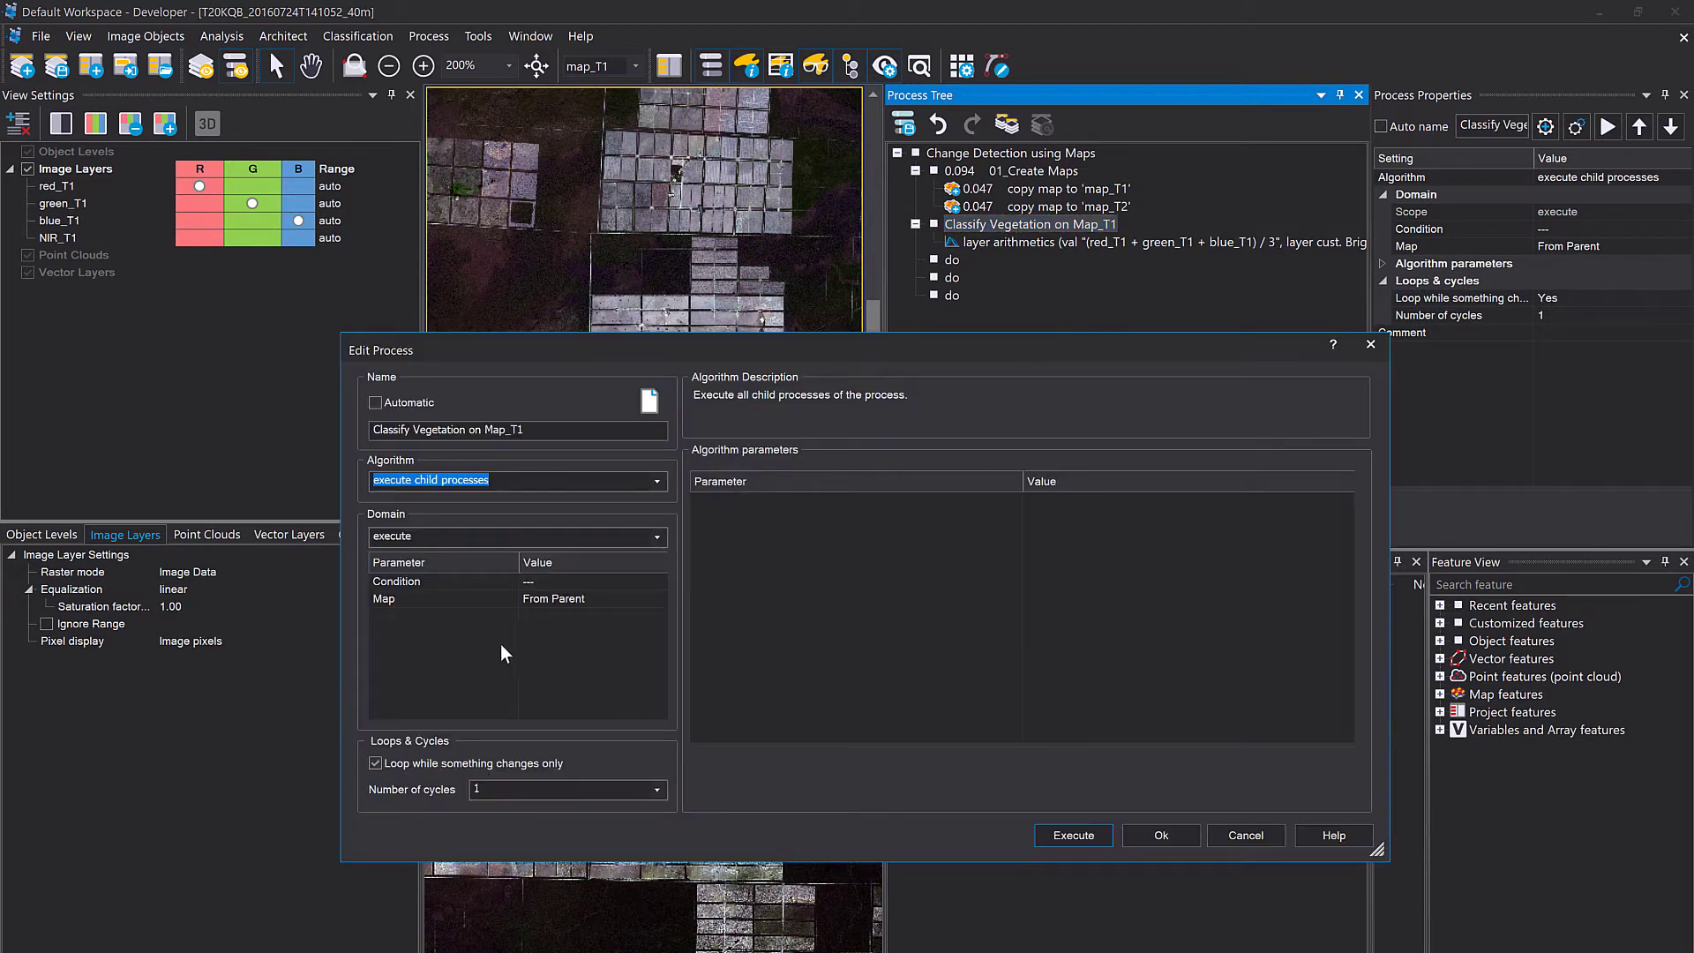
left_click(501, 645)
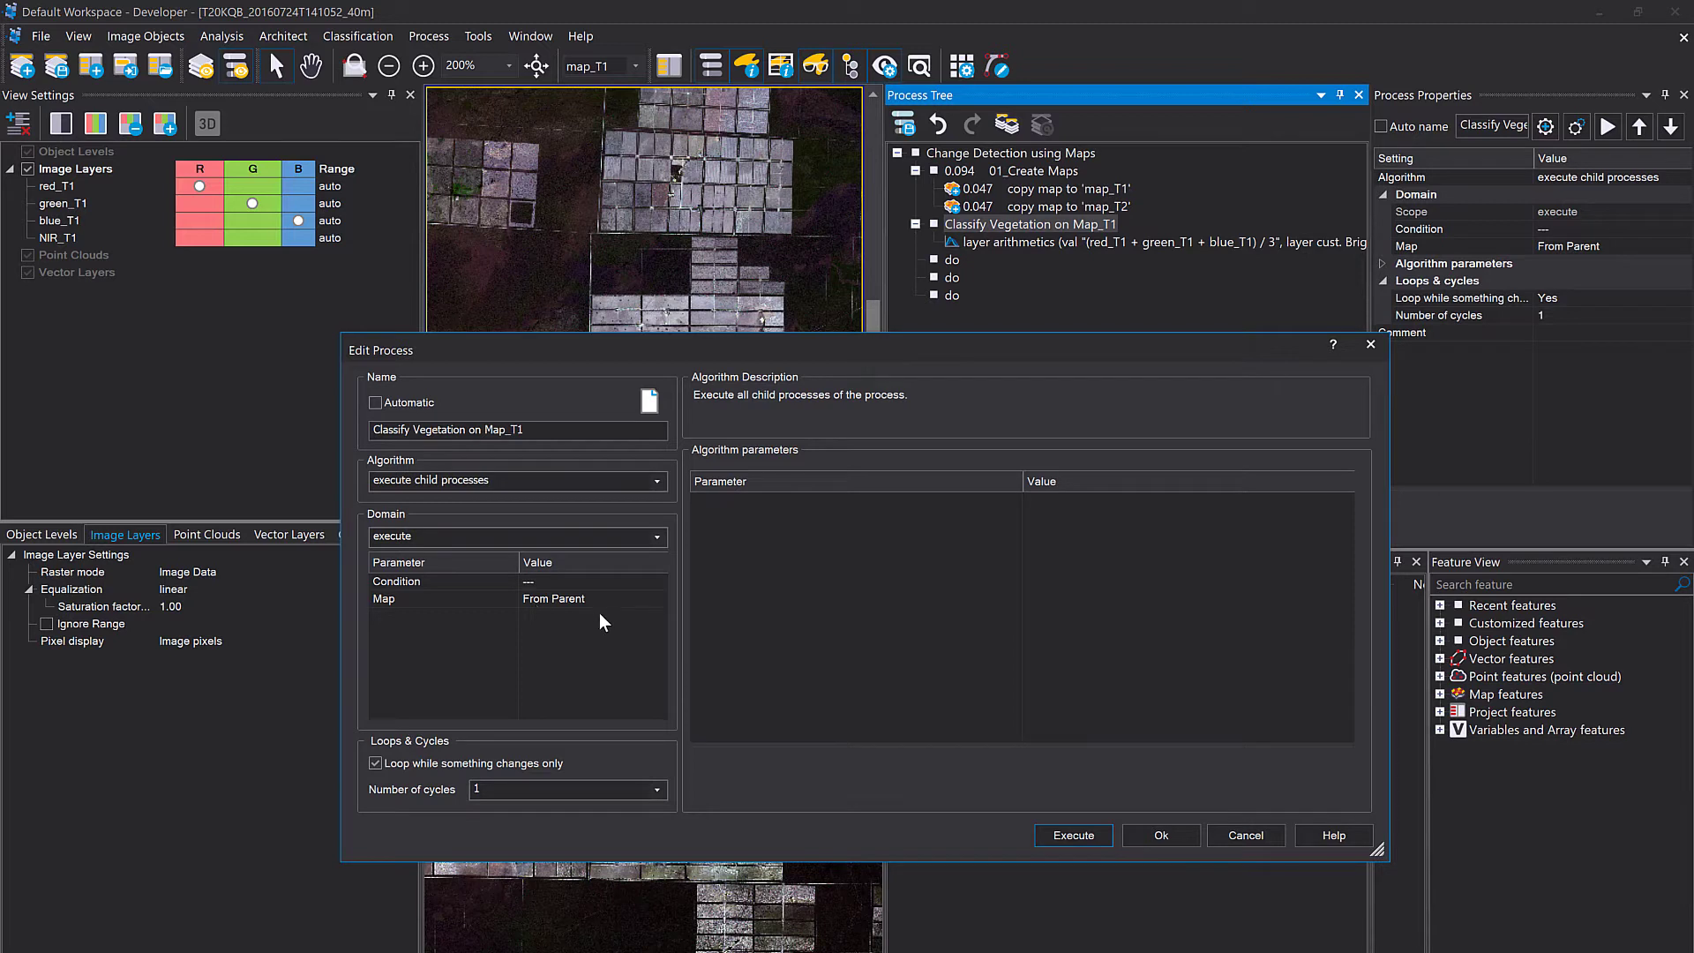
left_click(658, 604)
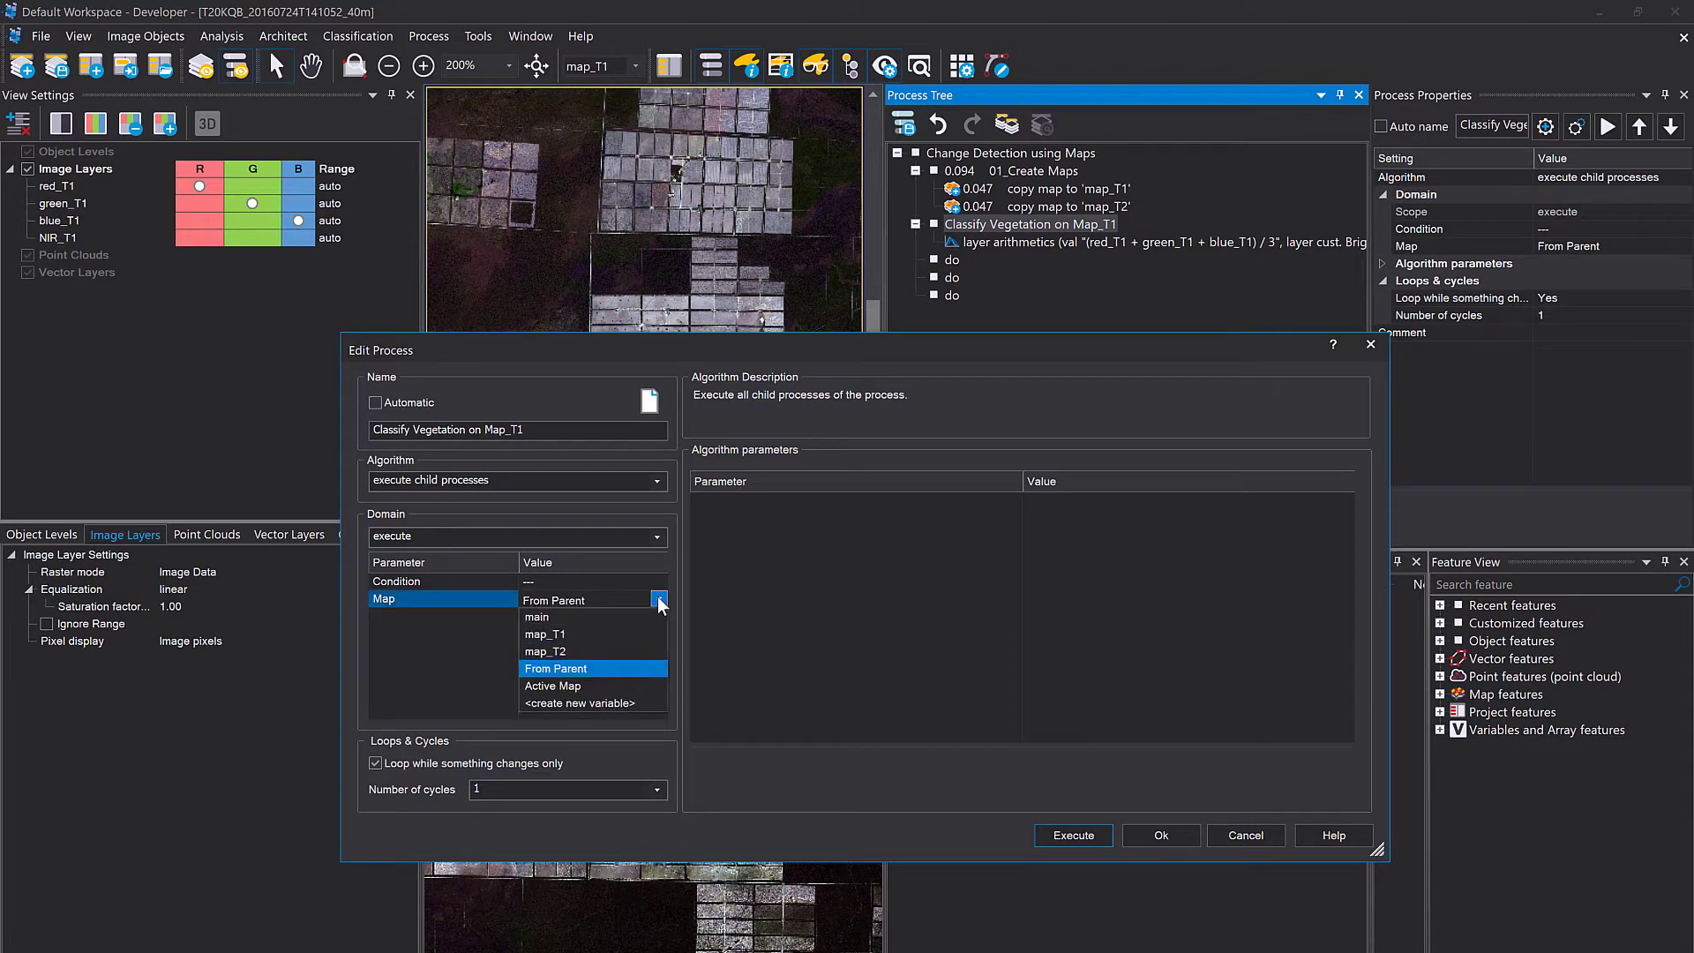
left_click(617, 639)
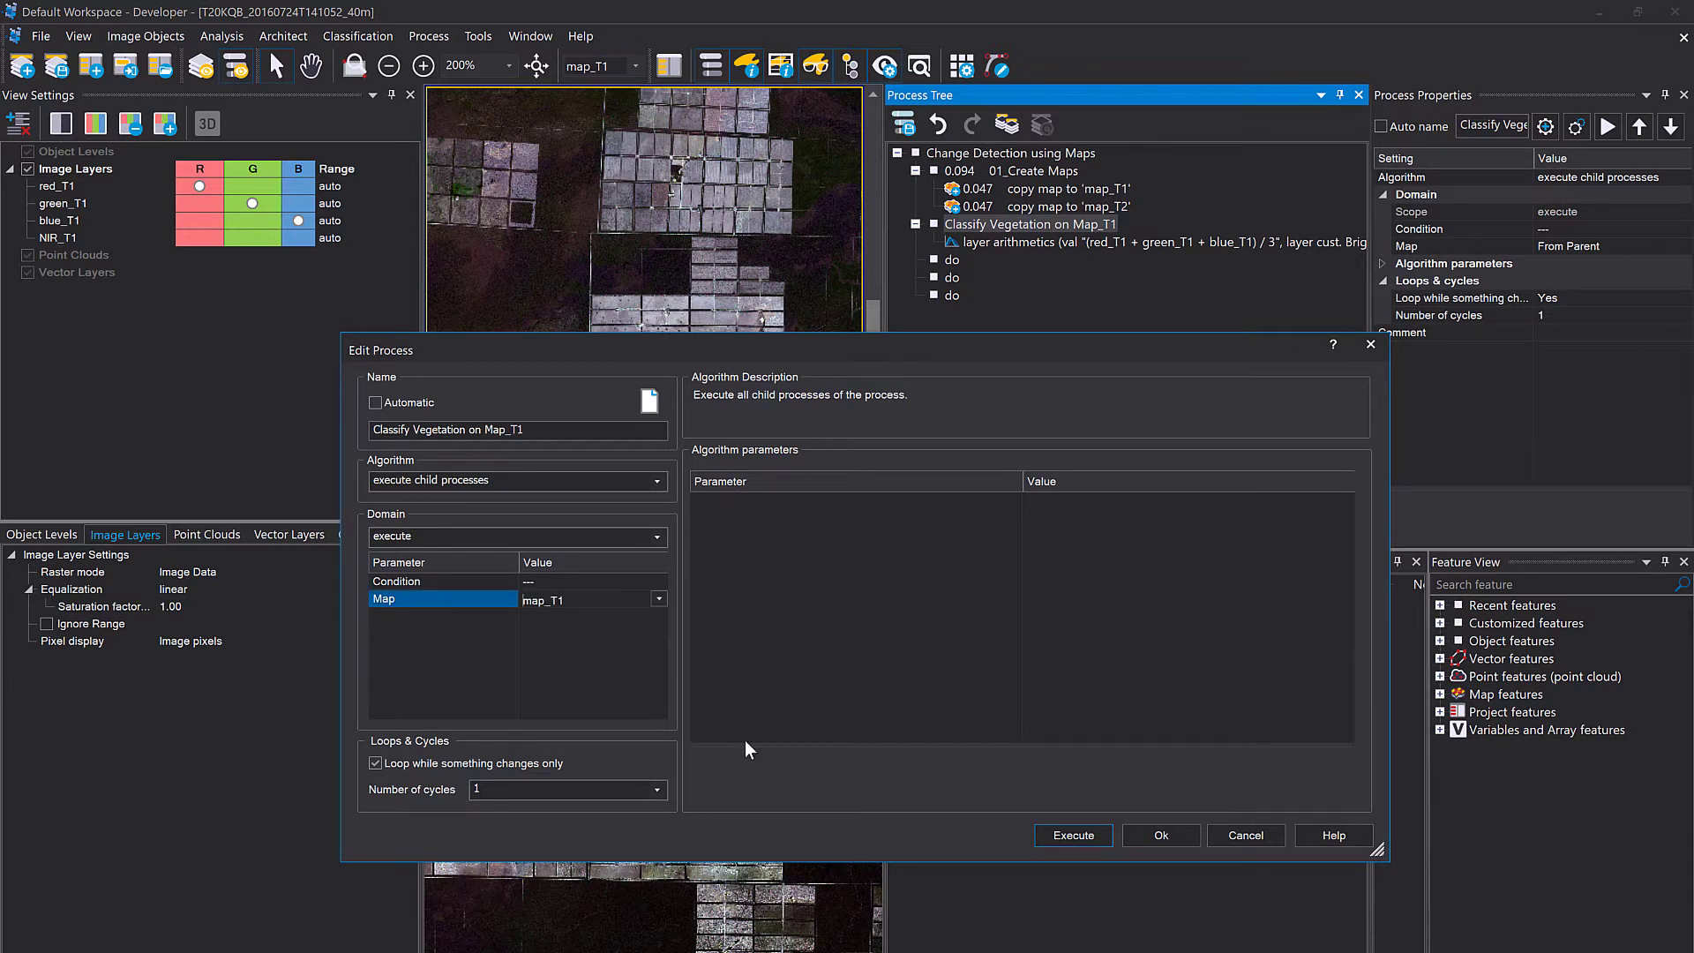
left_click(1142, 836)
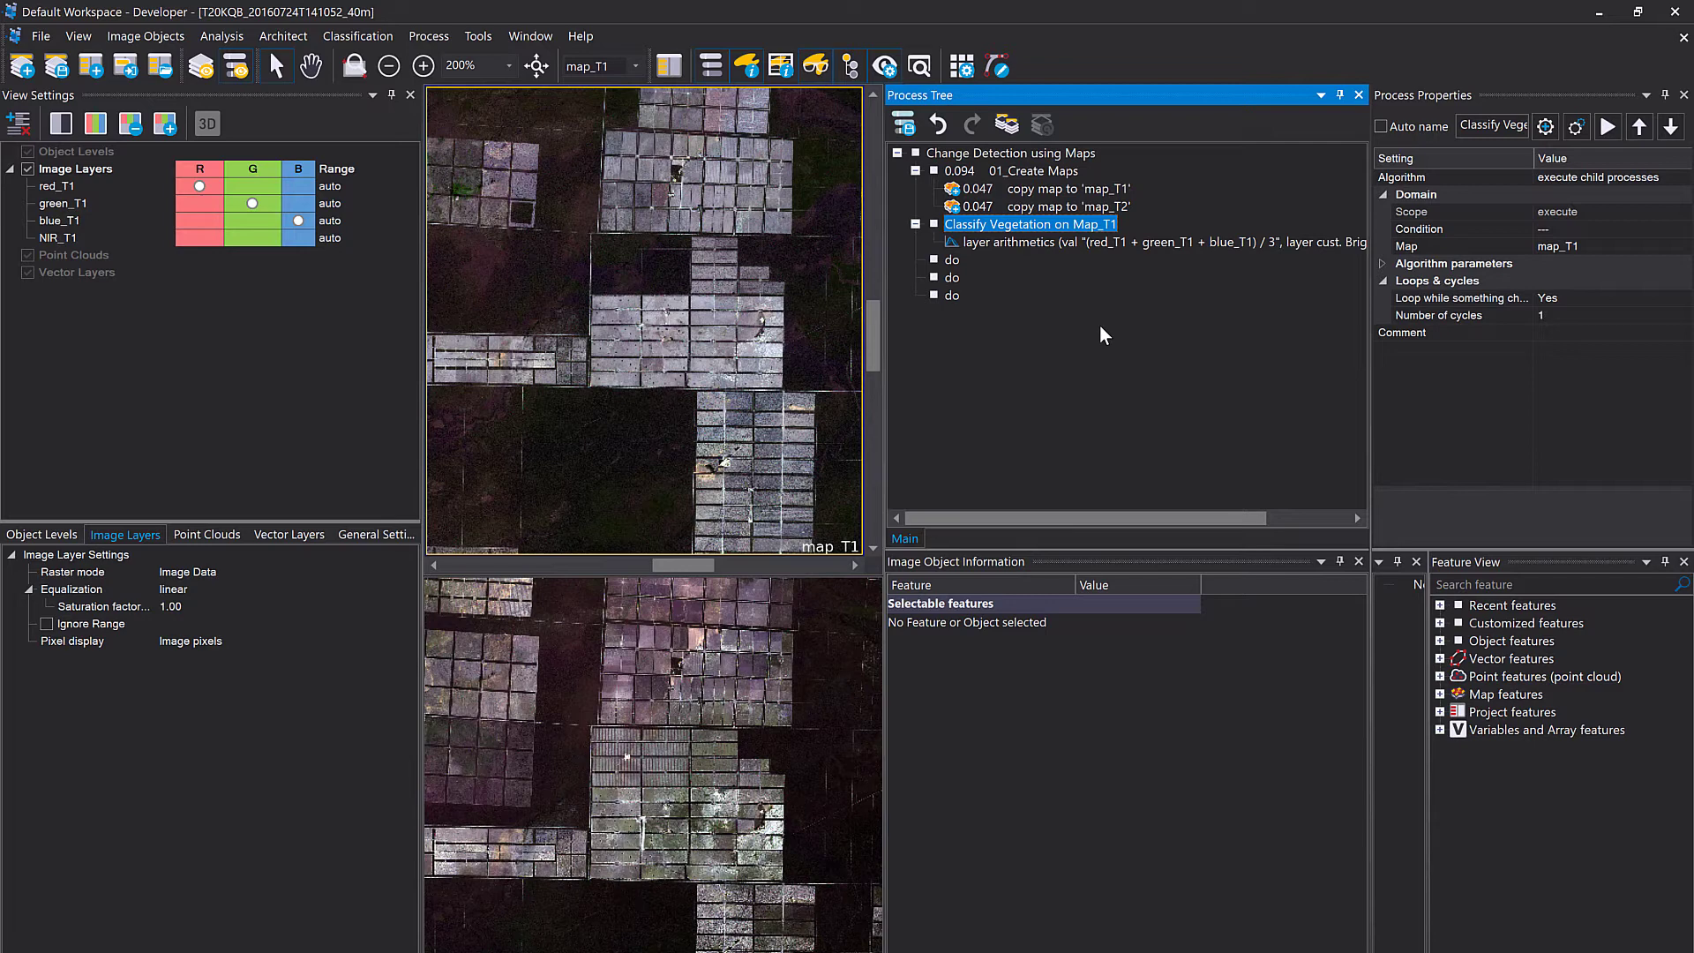
Reopen the Classify Vegetation on Map_T1 process and its layer arithmetics child to review their map settings.
double_click(1034, 226)
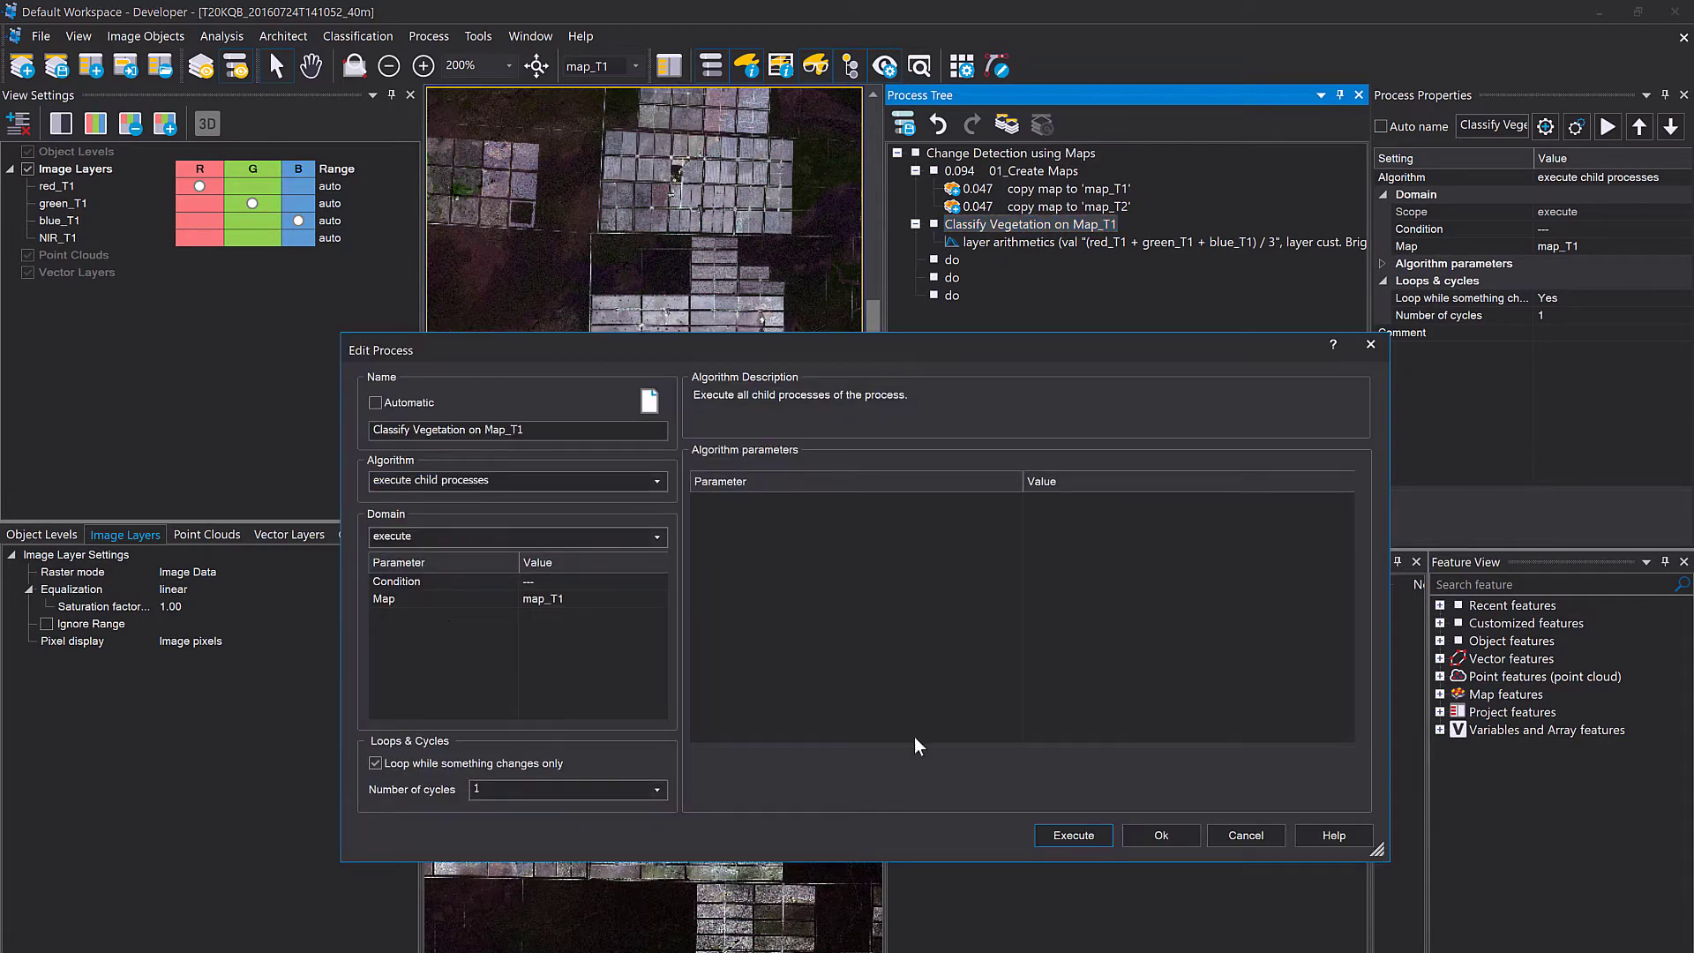
left_click(1153, 840)
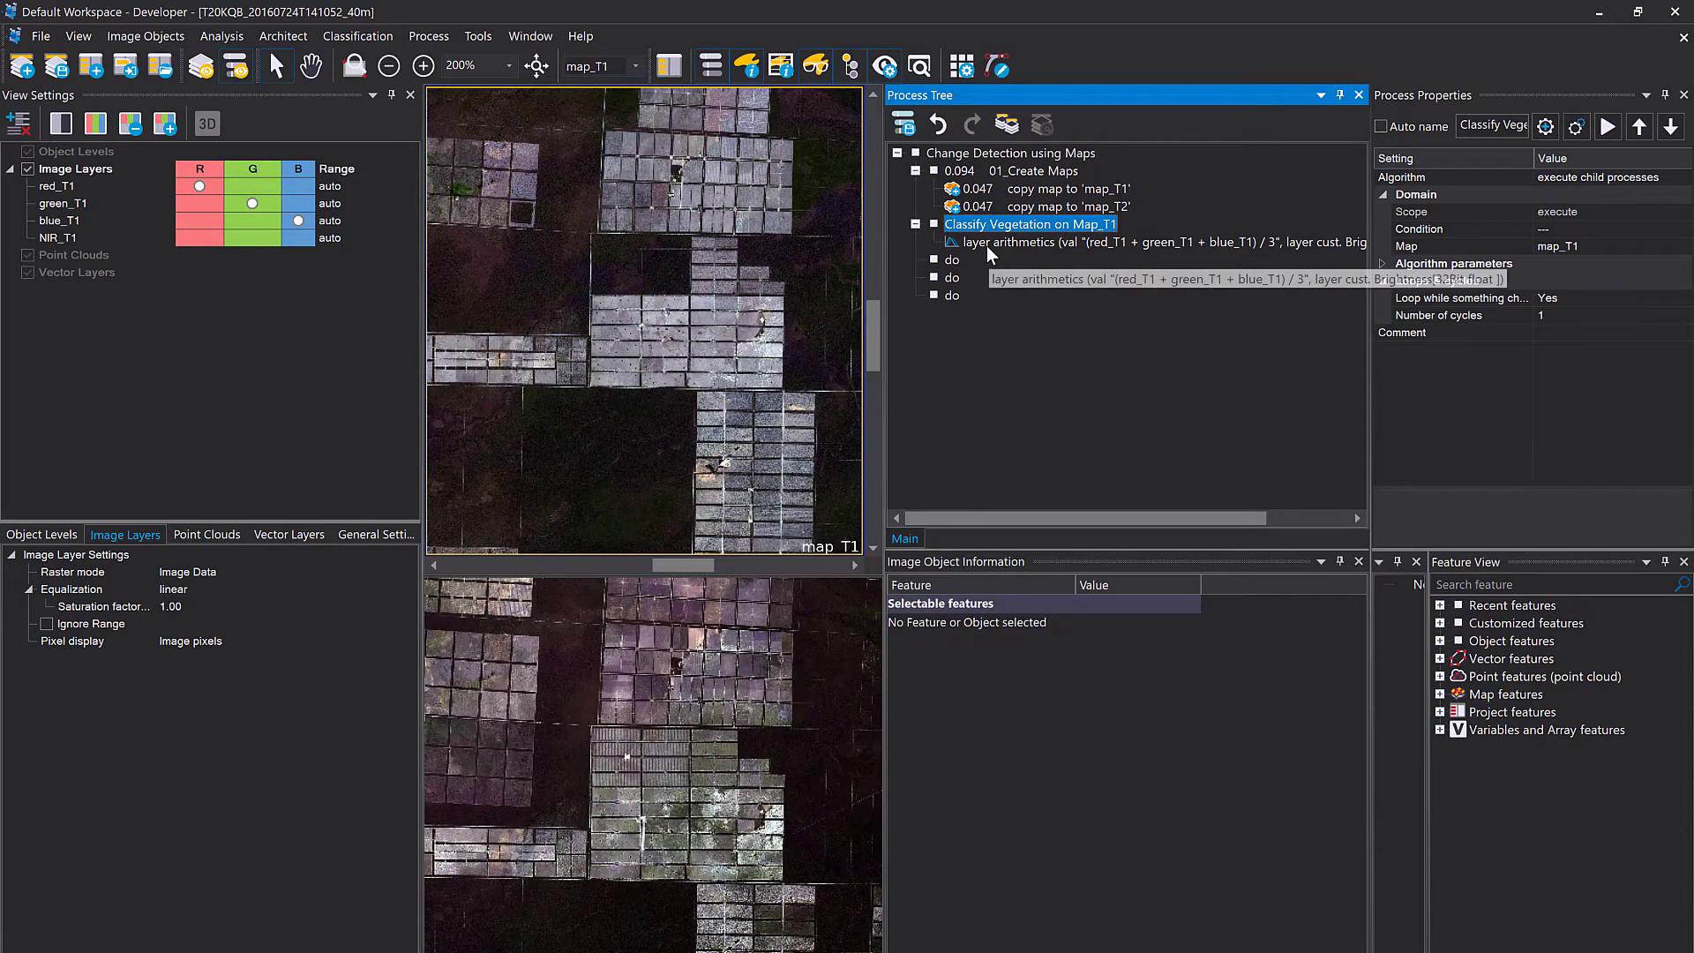
double_click(986, 246)
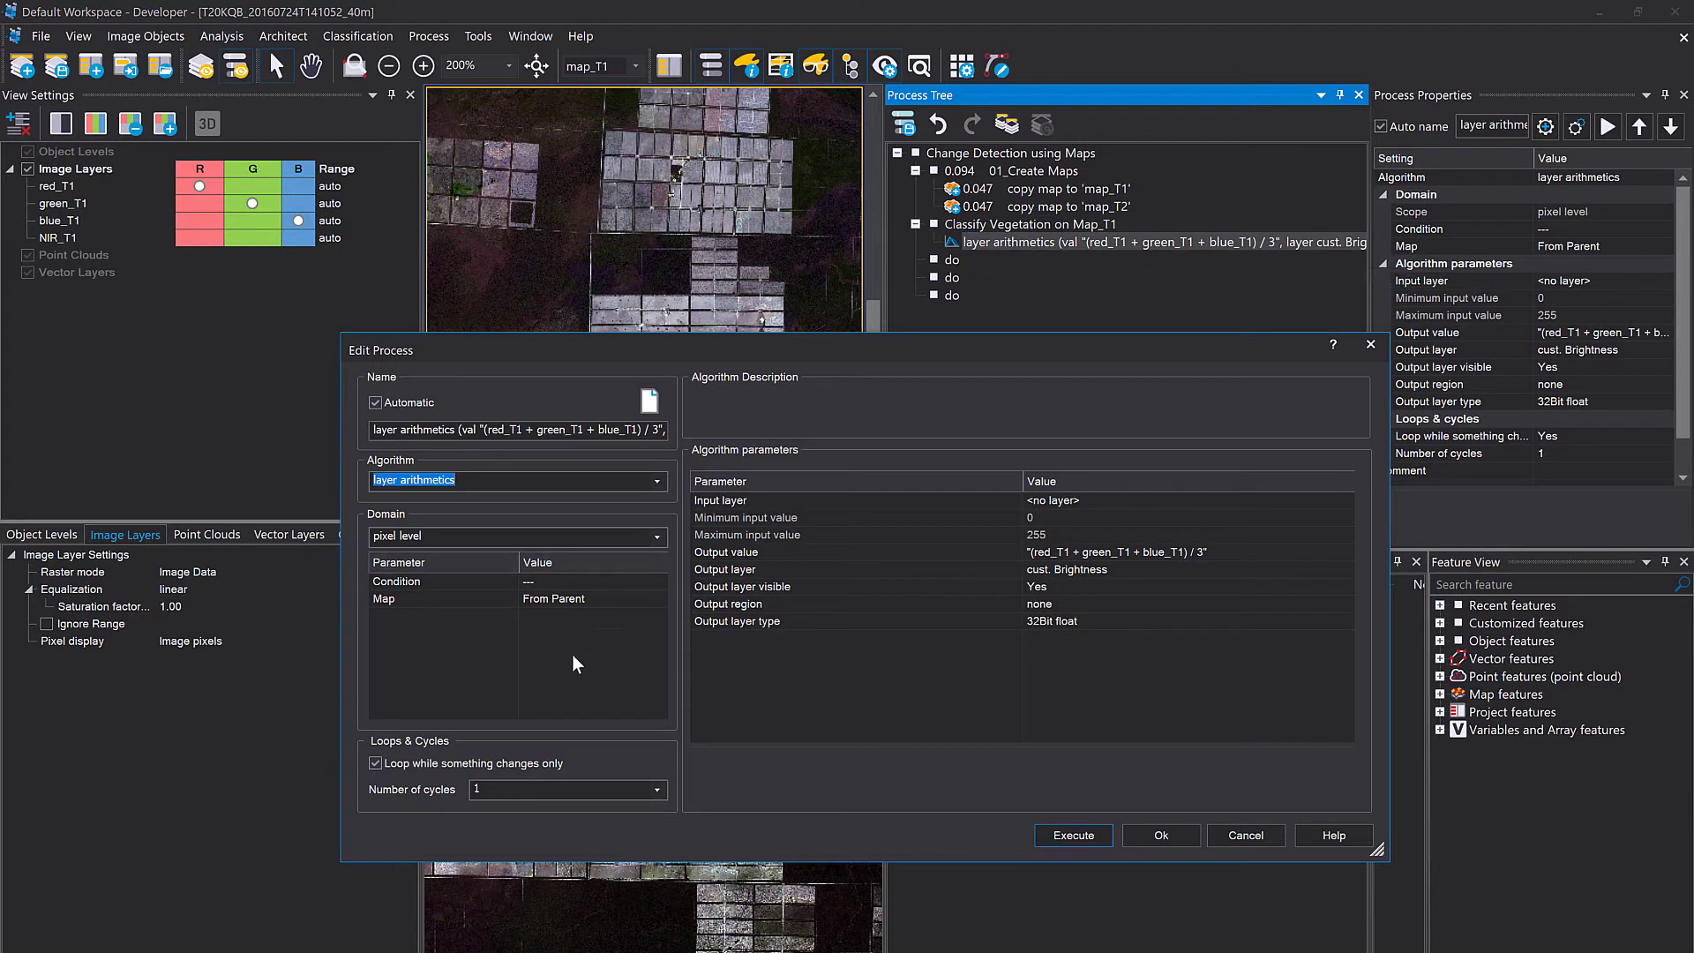
left_click(443, 599)
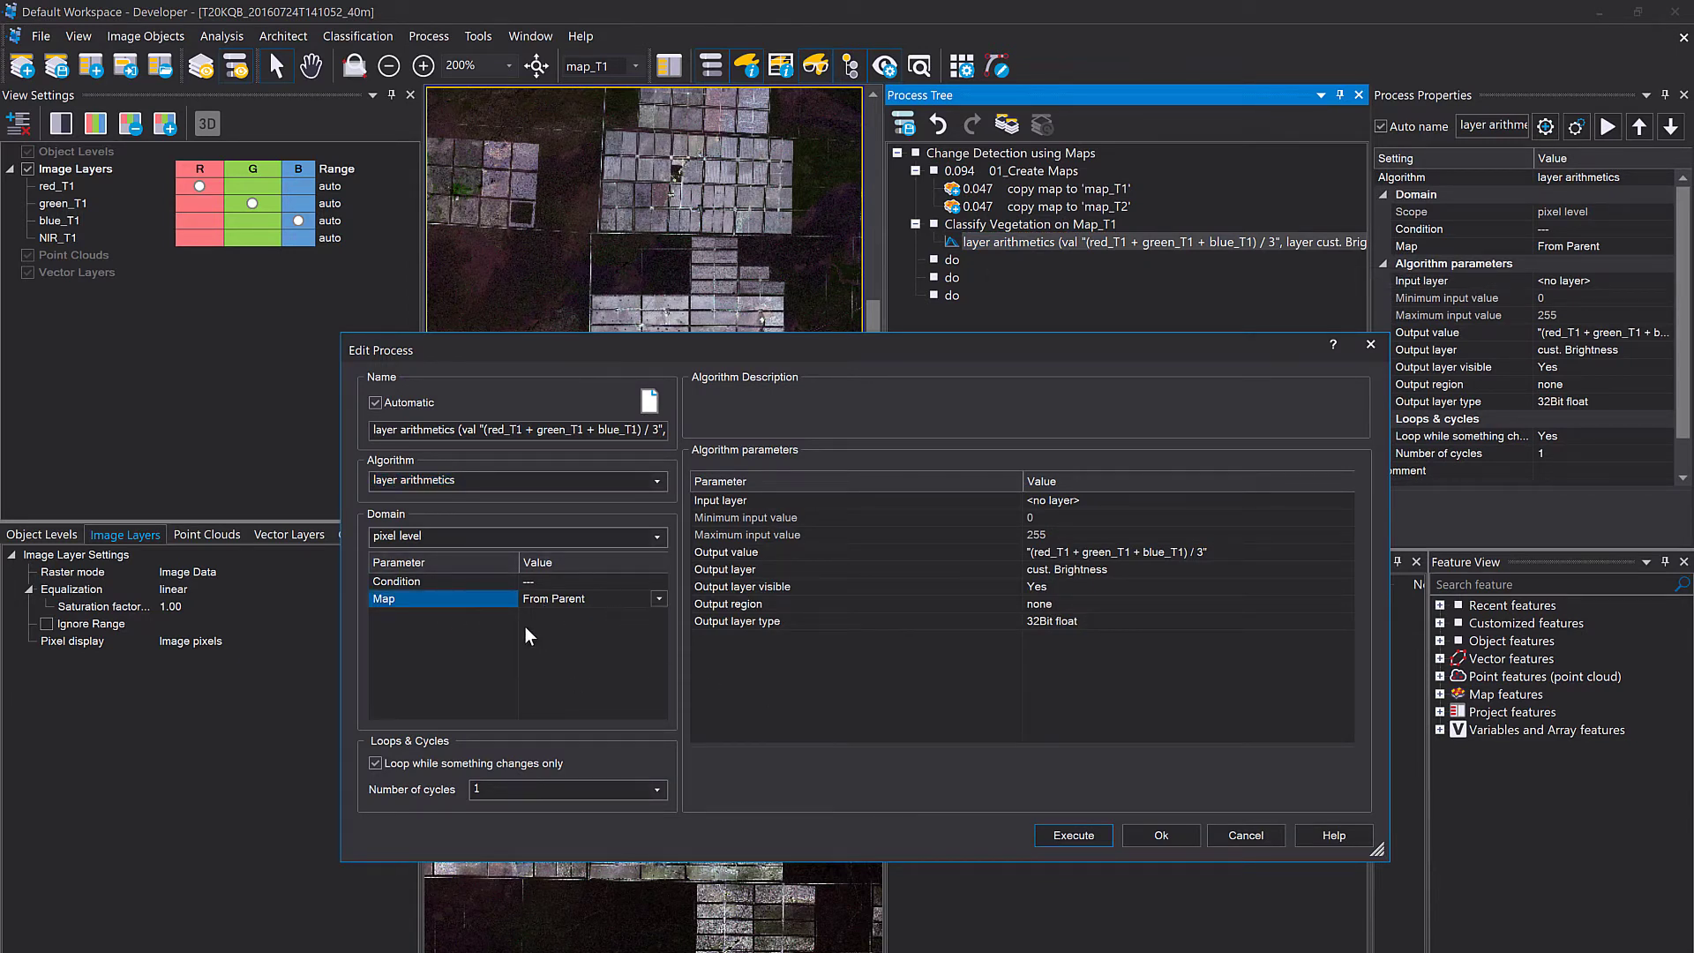
left_click(1162, 831)
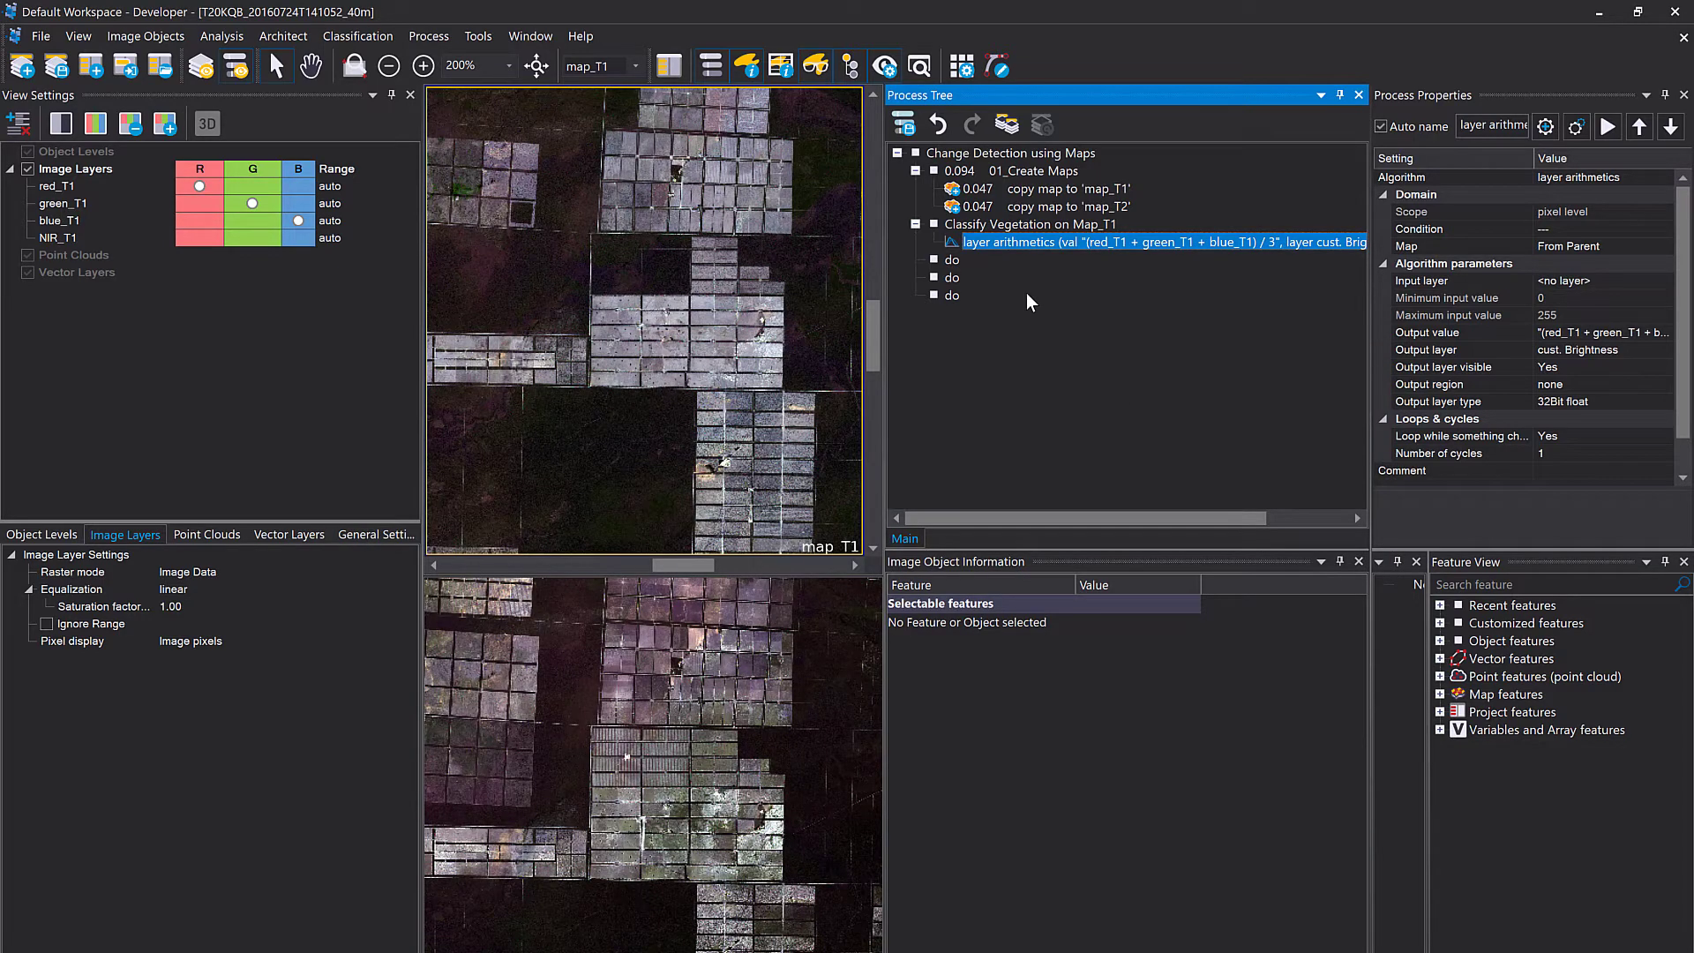
Execute the layer arithmetics process and compare the image layer lists of map_T1 and map_T2.
right_click(999, 244)
left_click(1030, 277)
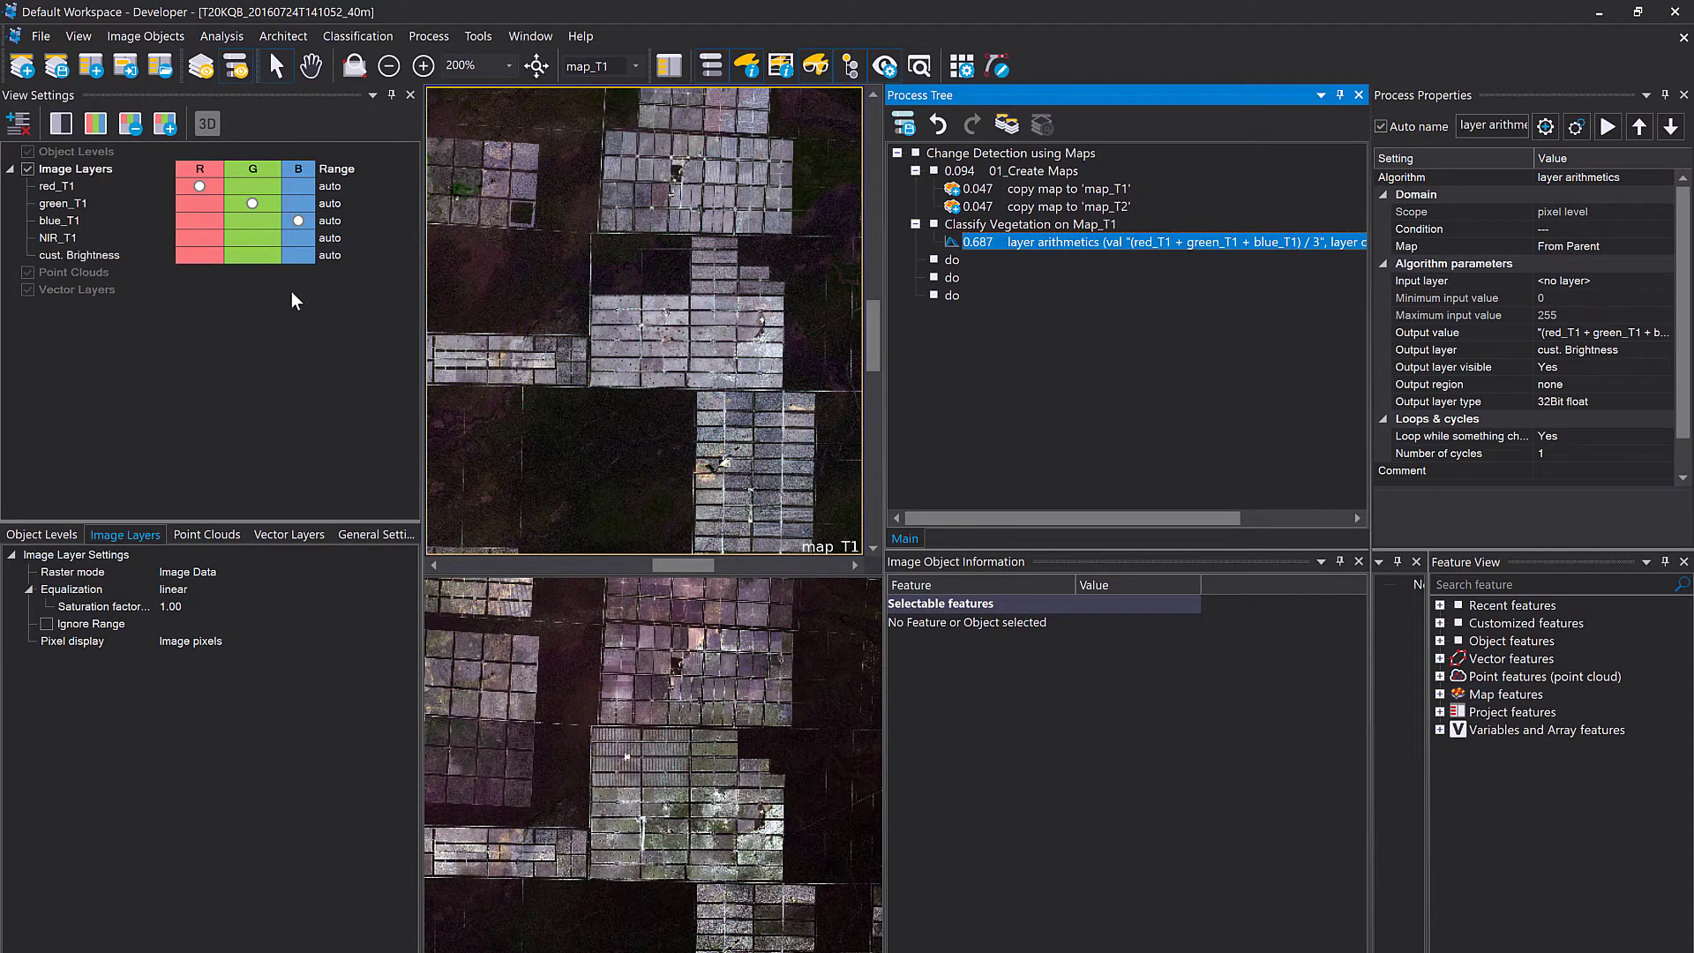
left_click(464, 247)
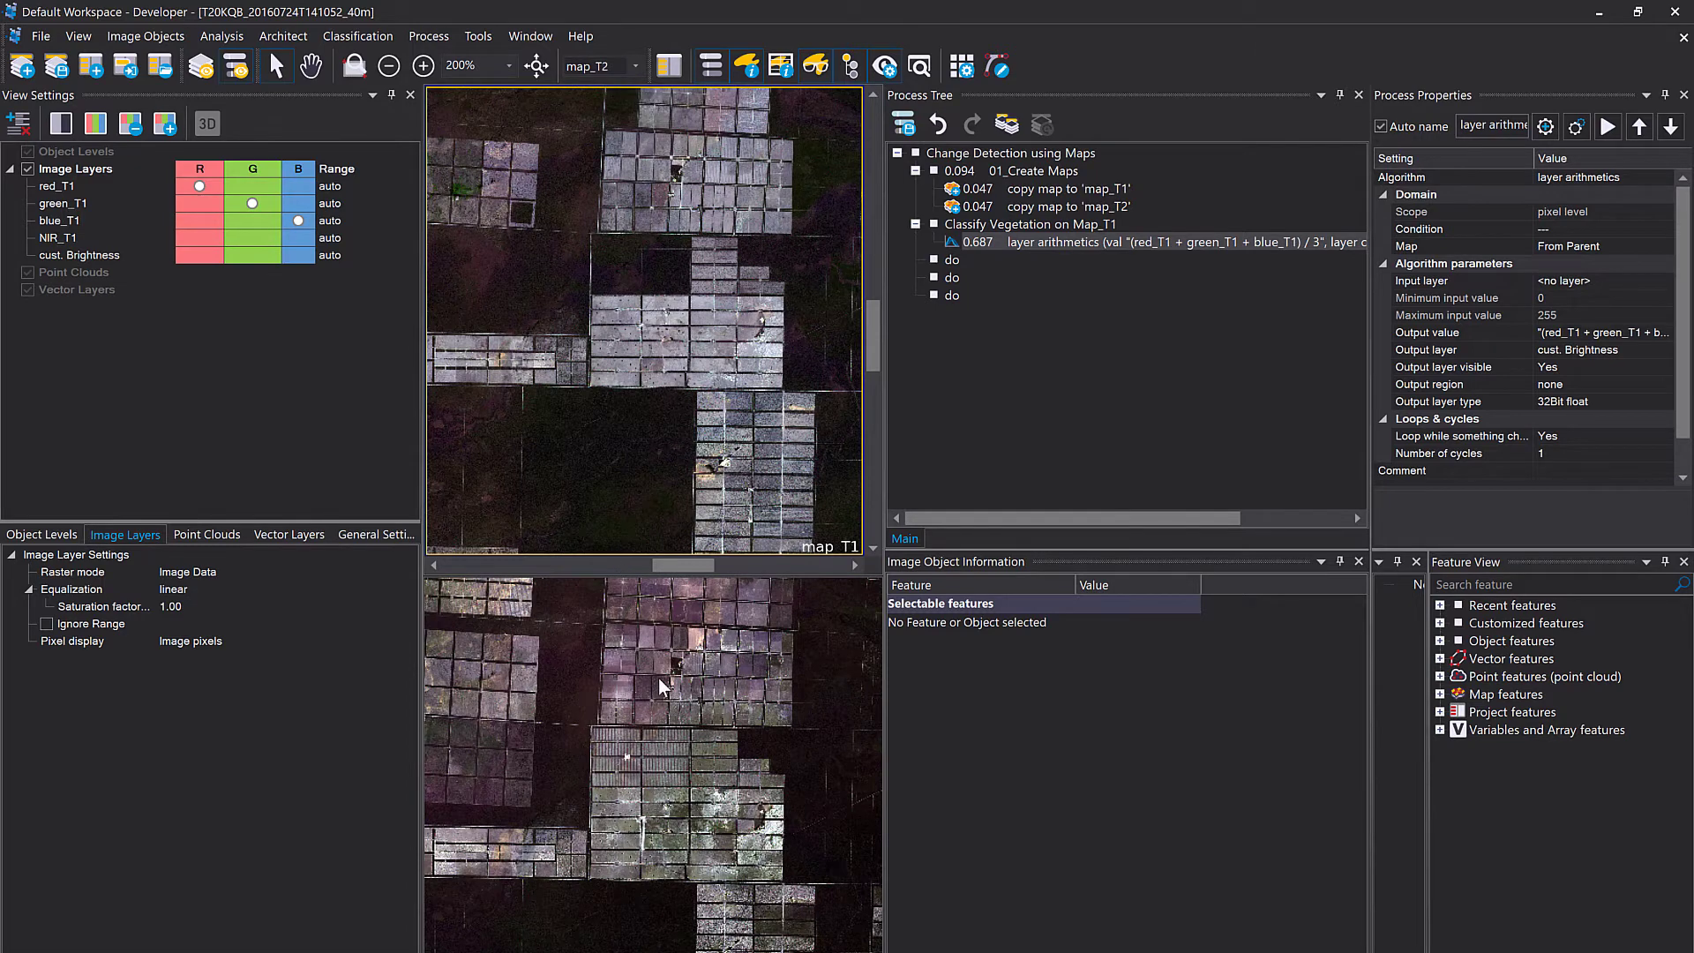
left_click(684, 675)
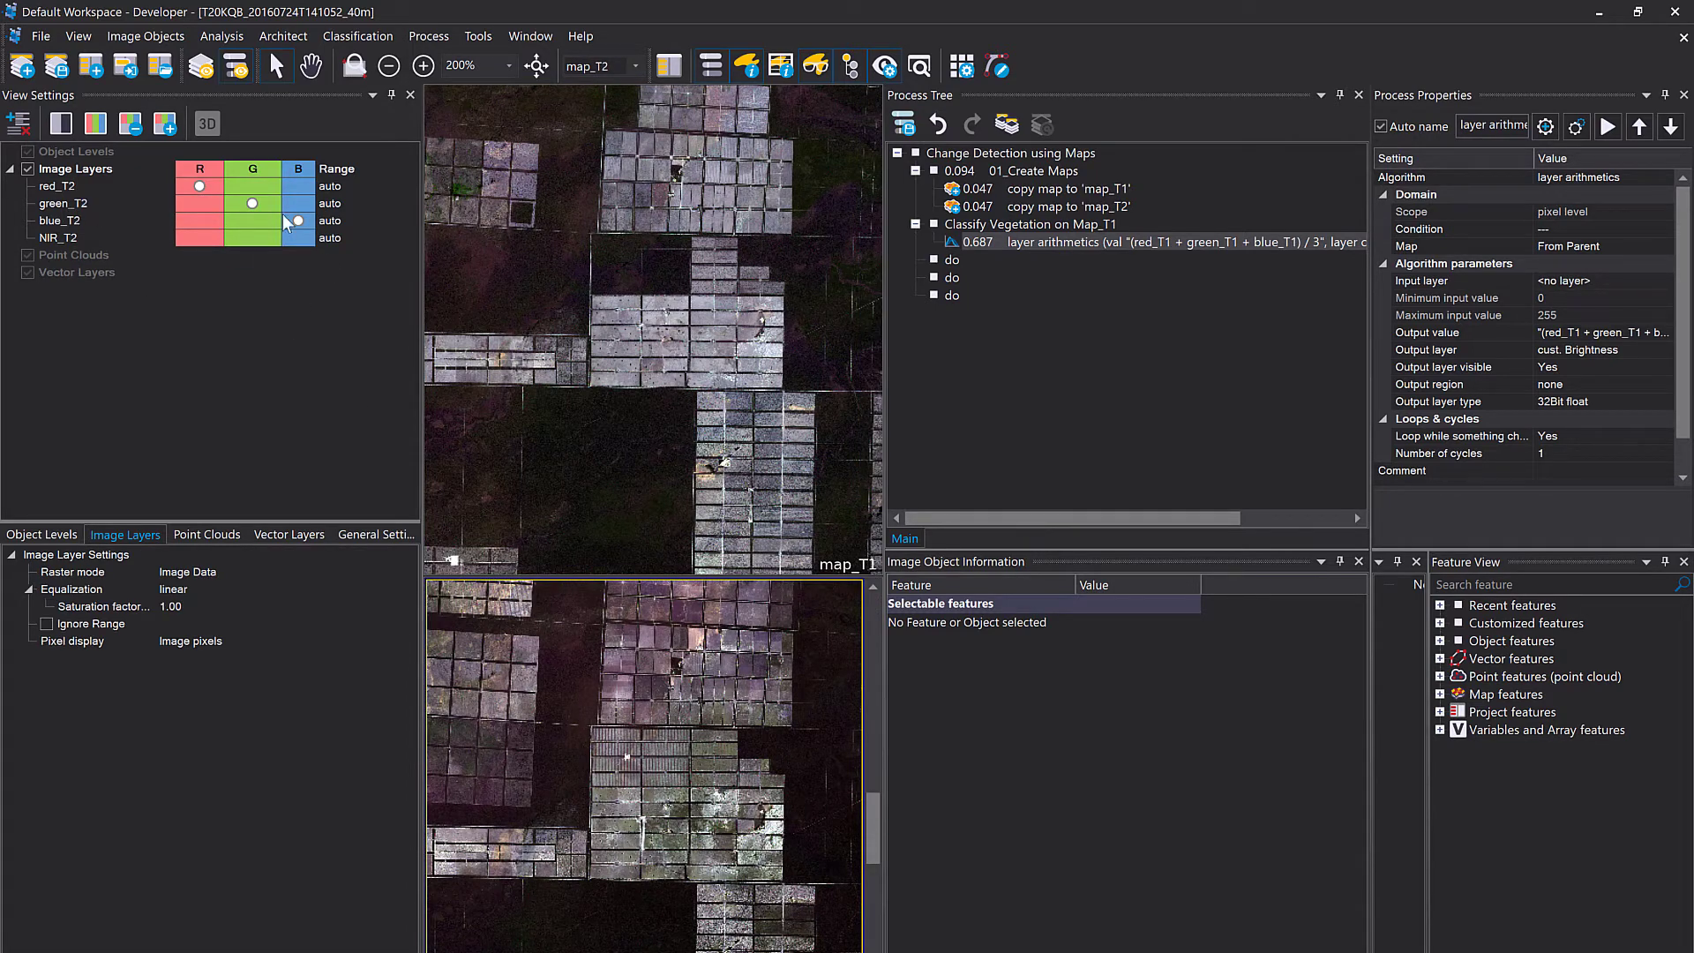
left_click(775, 320)
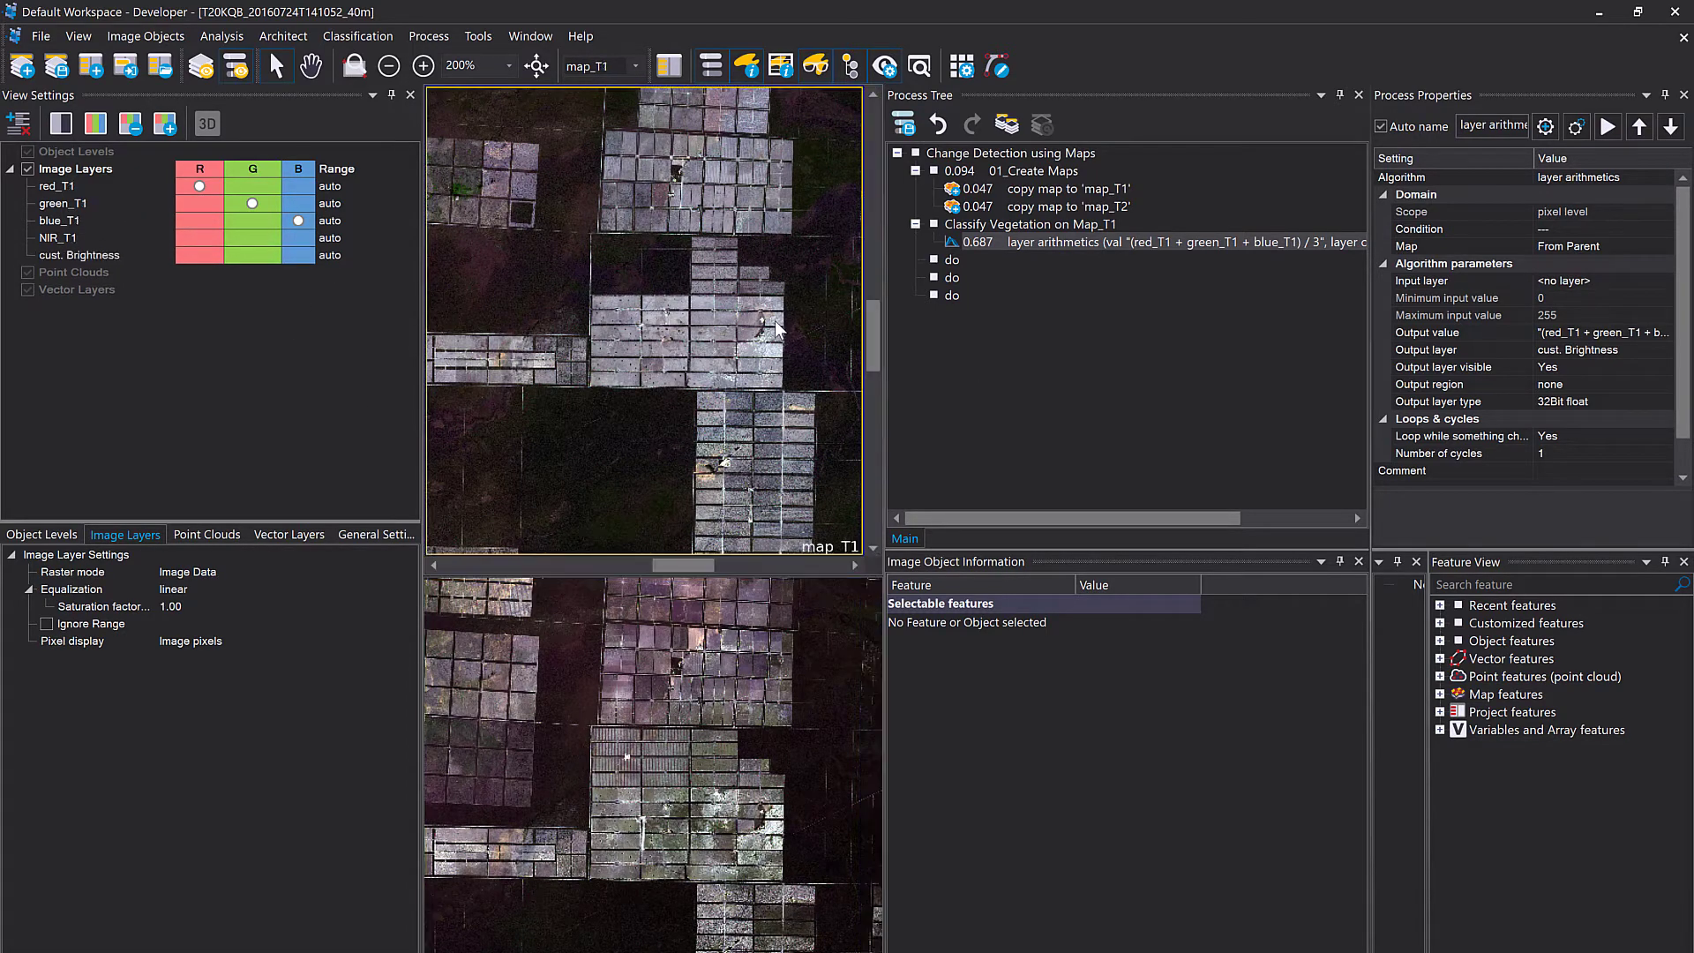
Display only the cust. Brightness layer of map_T1 in grayscale and inspect it at 50% zoom.
left_click(71, 128)
left_click(127, 127)
scroll(630, 394, "down", 2)
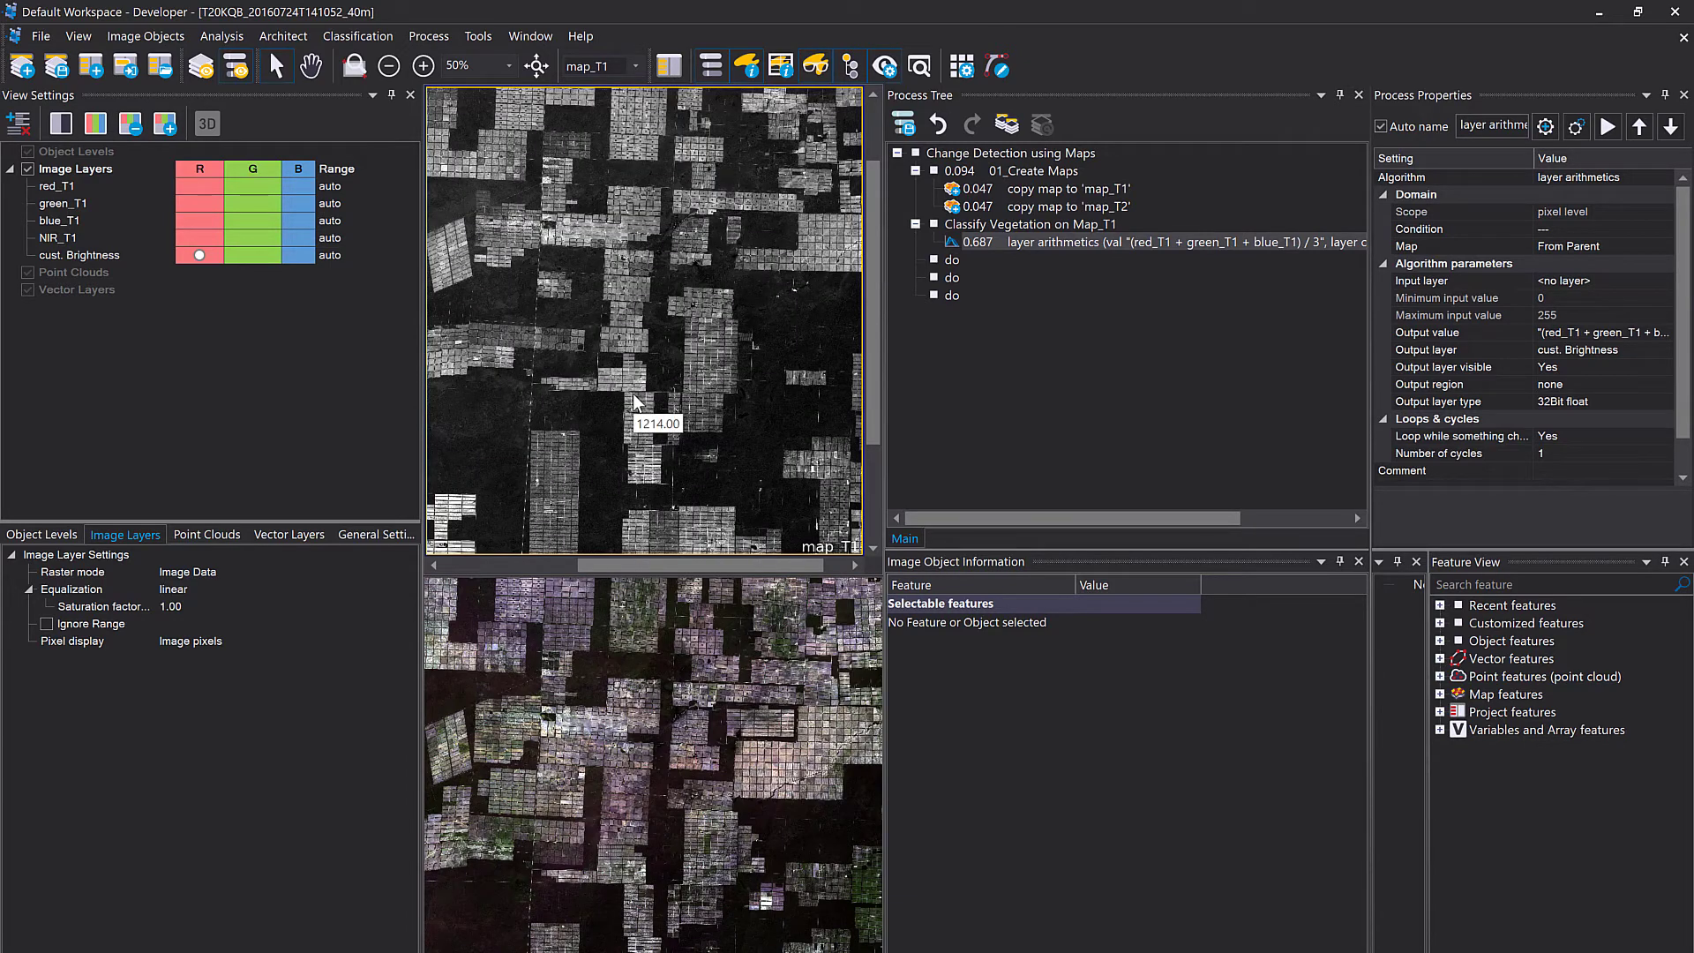
scroll(660, 436, "down", 2)
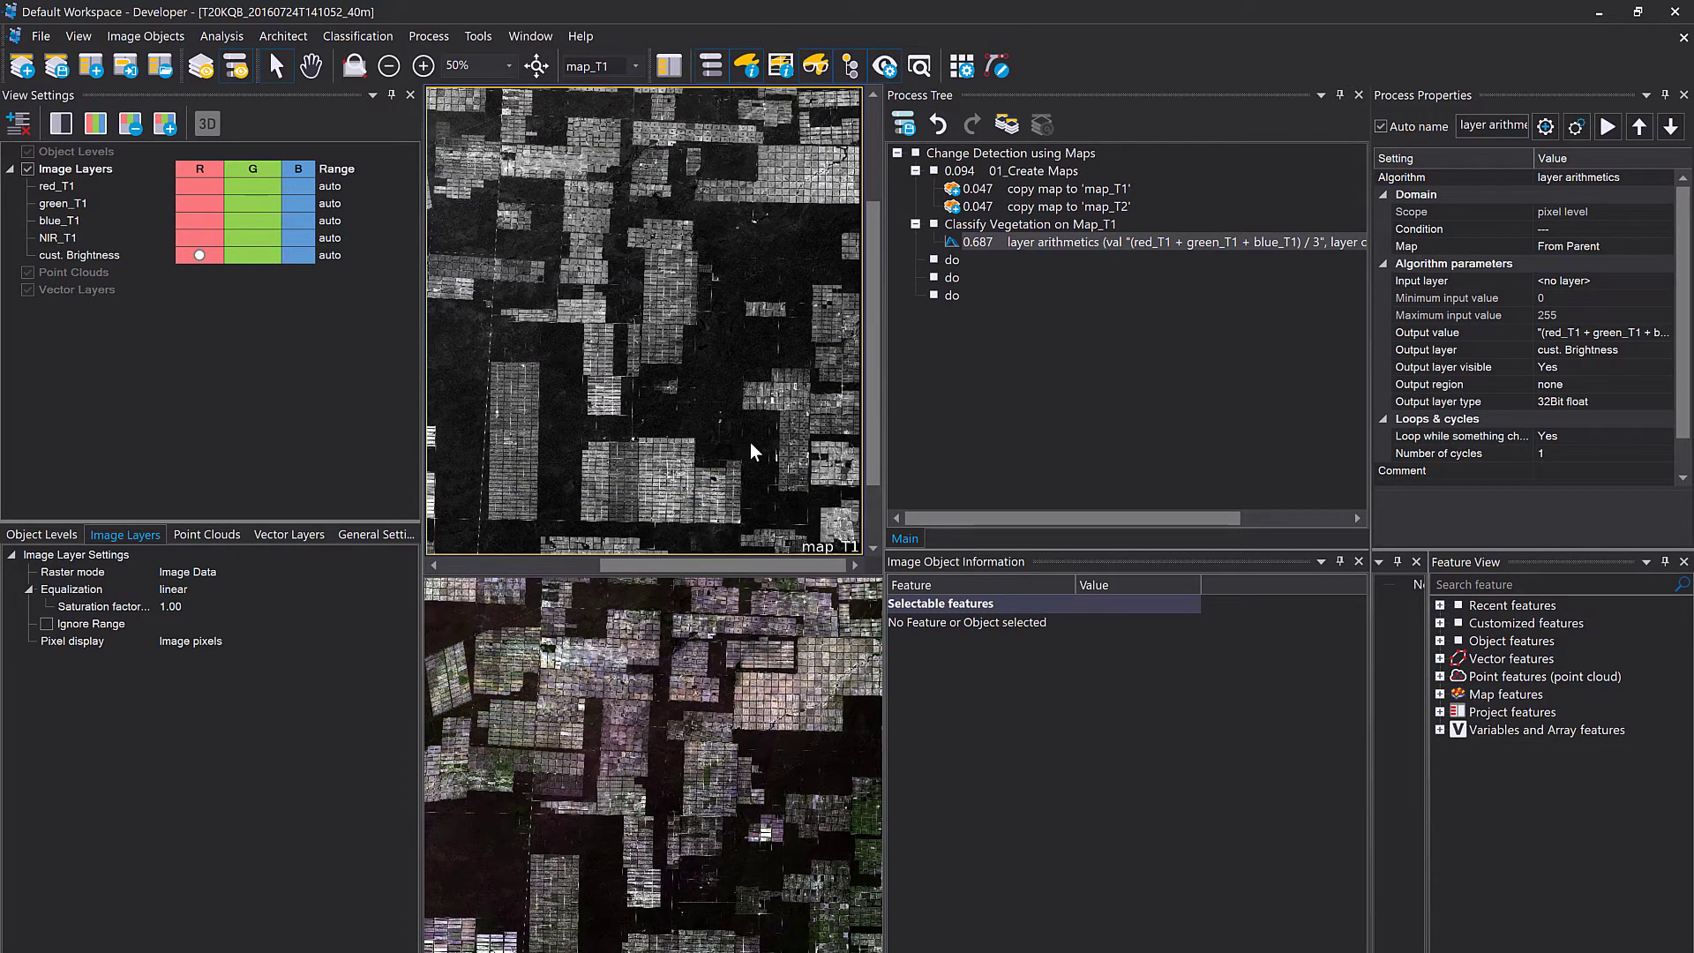
scroll(751, 444, "down", 1)
scroll(673, 477, "up", 2)
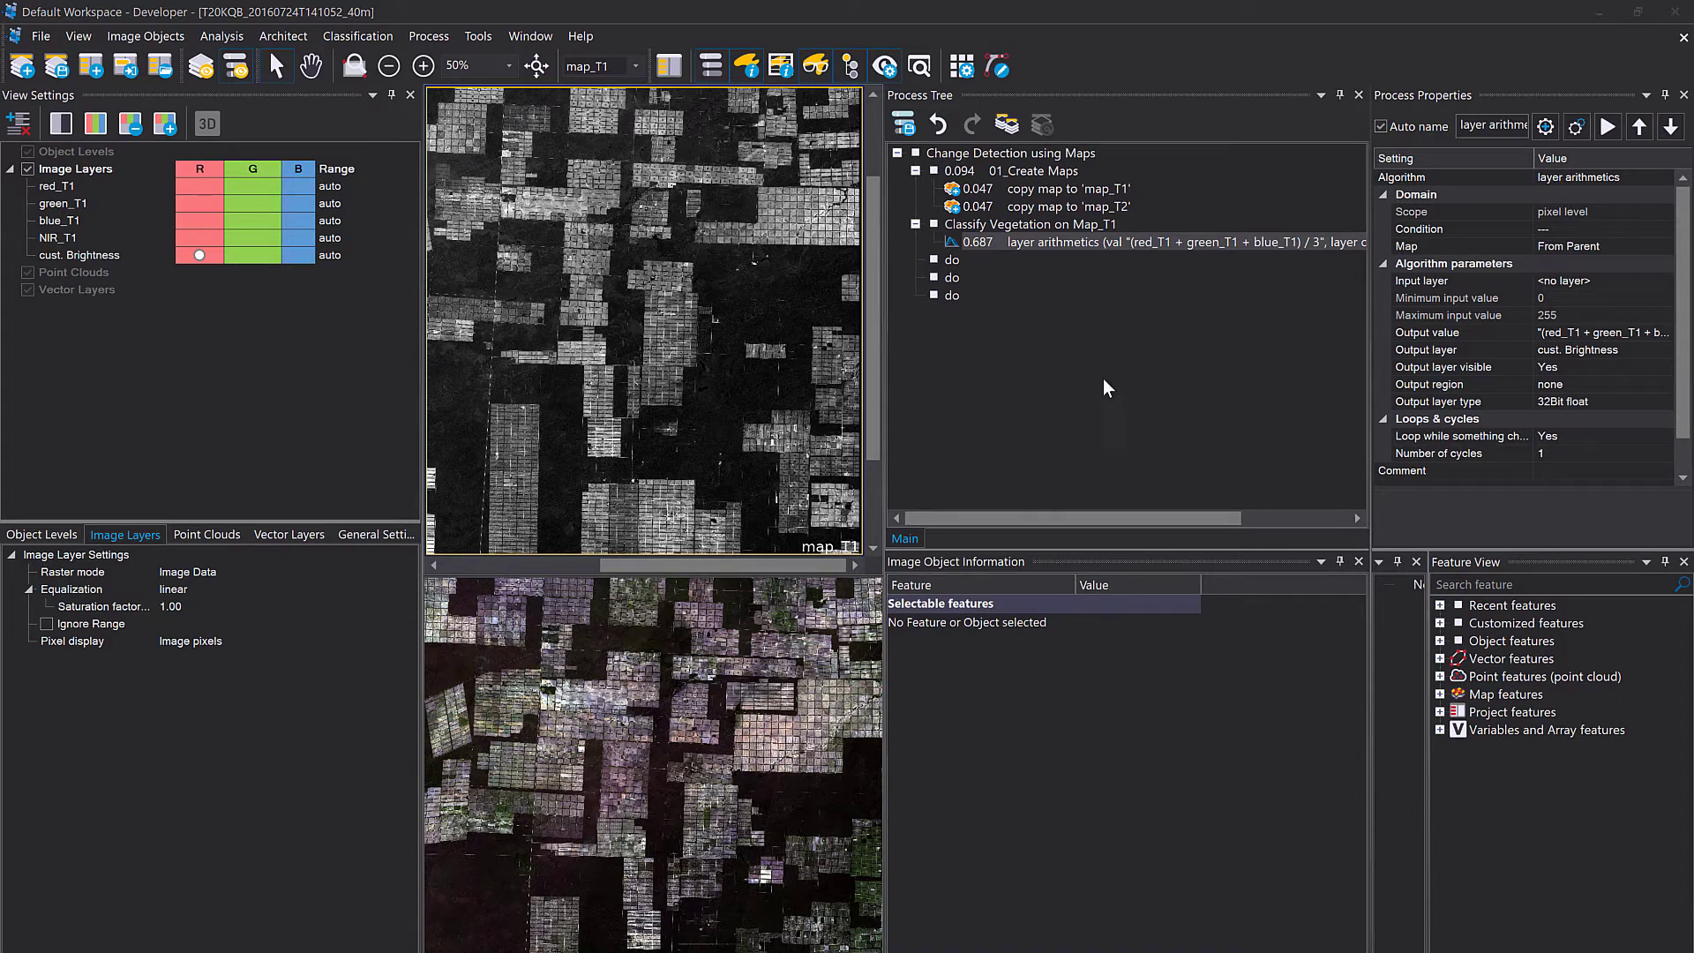
Add a multi-threshold segmentation process after the layer arithmetics process and name its output level Level_T!
left_click(1016, 240)
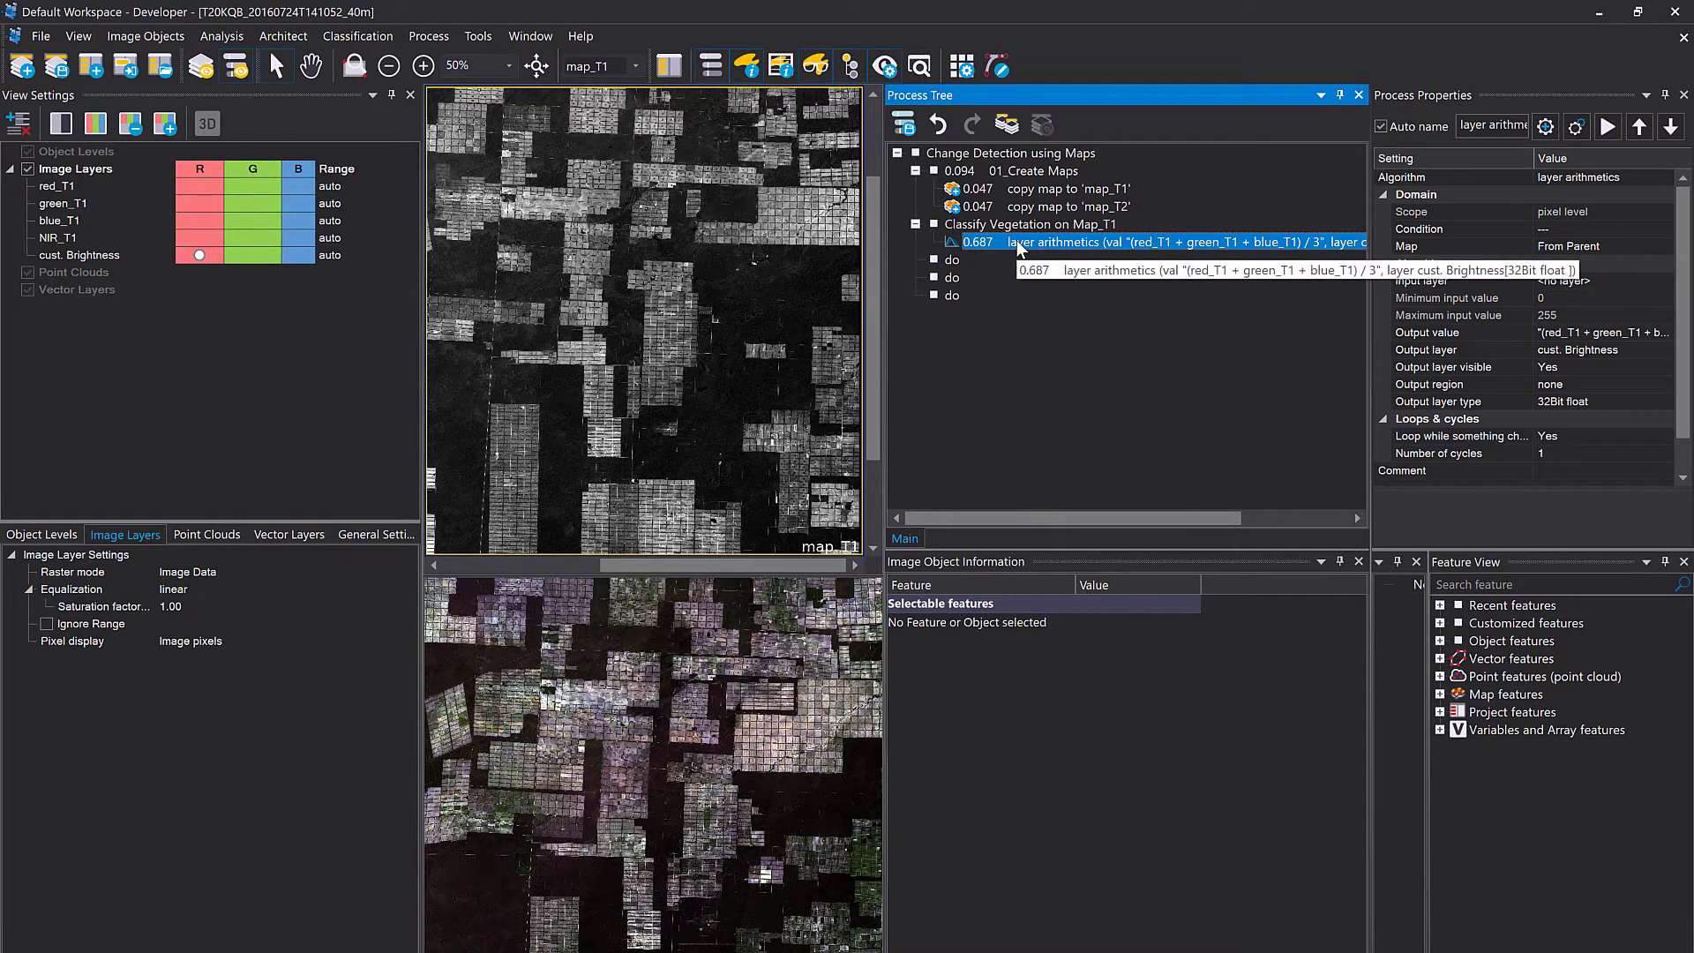
key("ctrl+a")
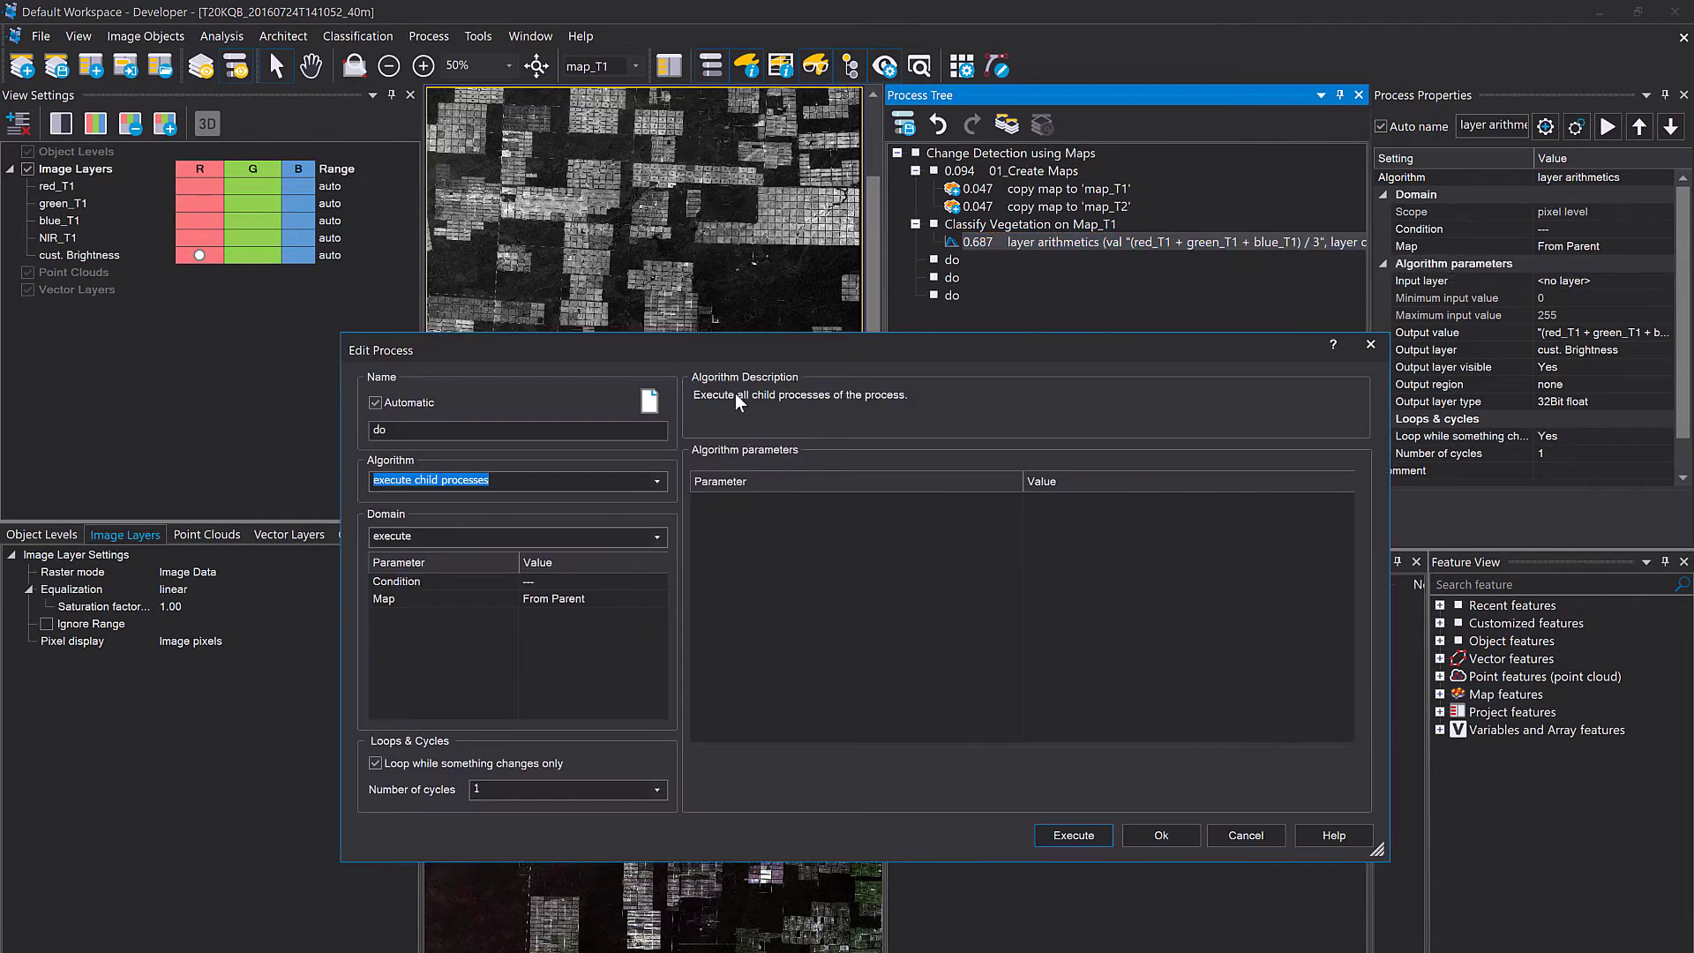
type("multi")
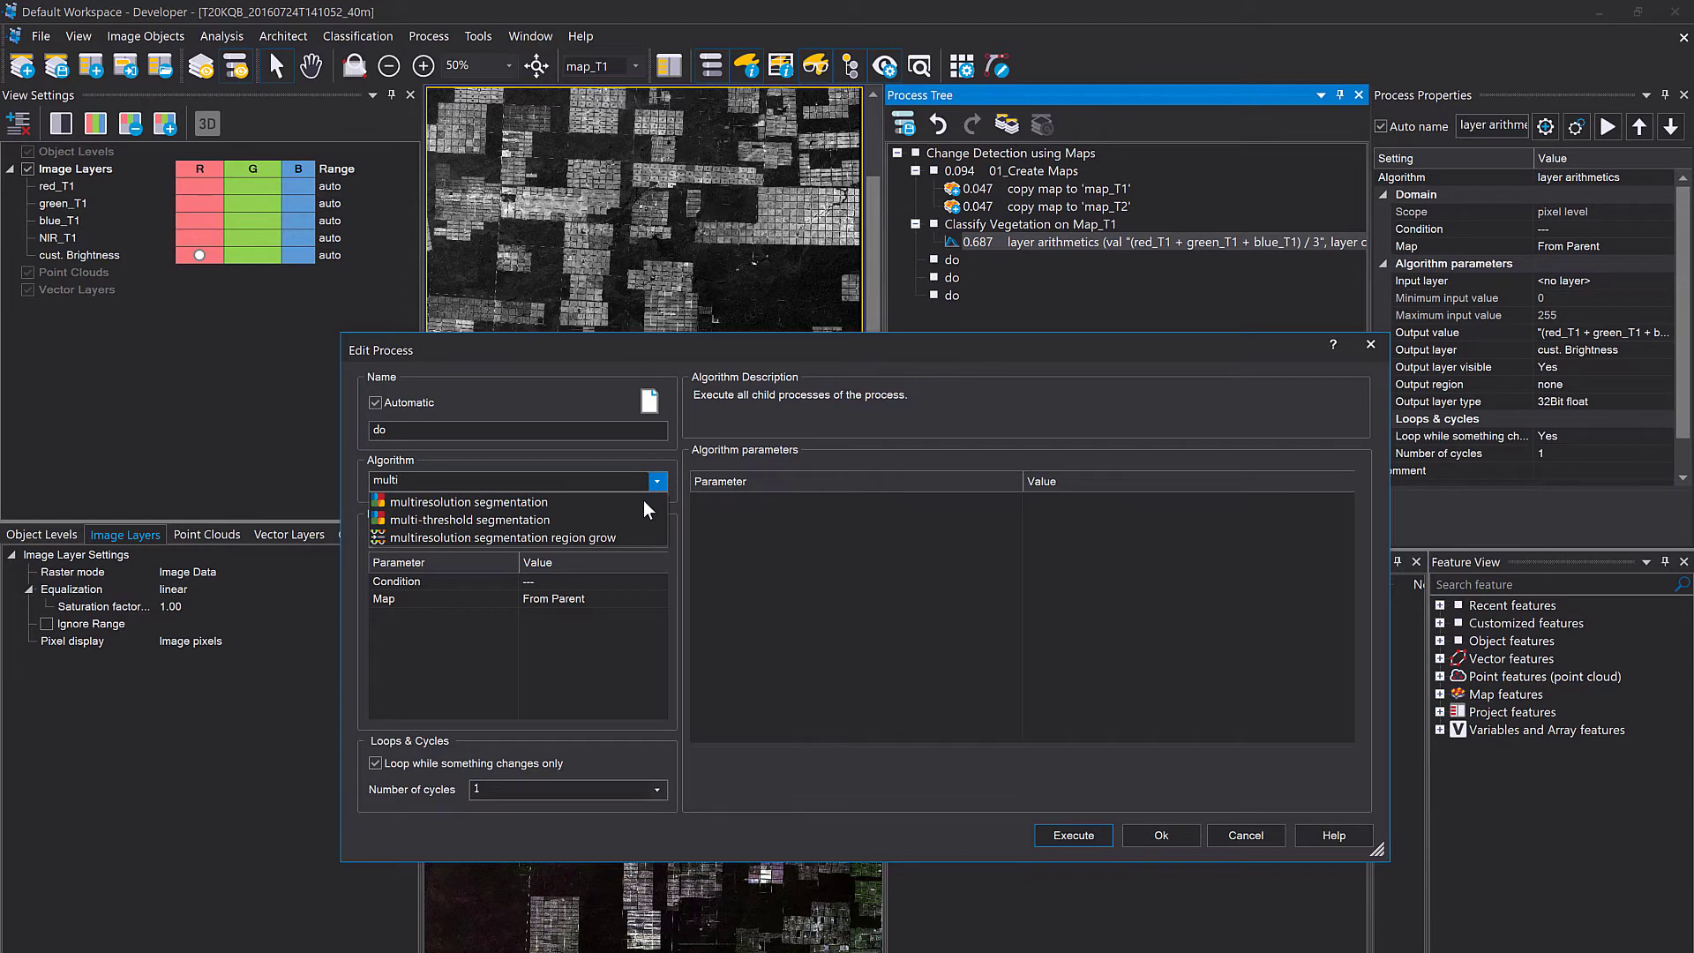
left_click(556, 519)
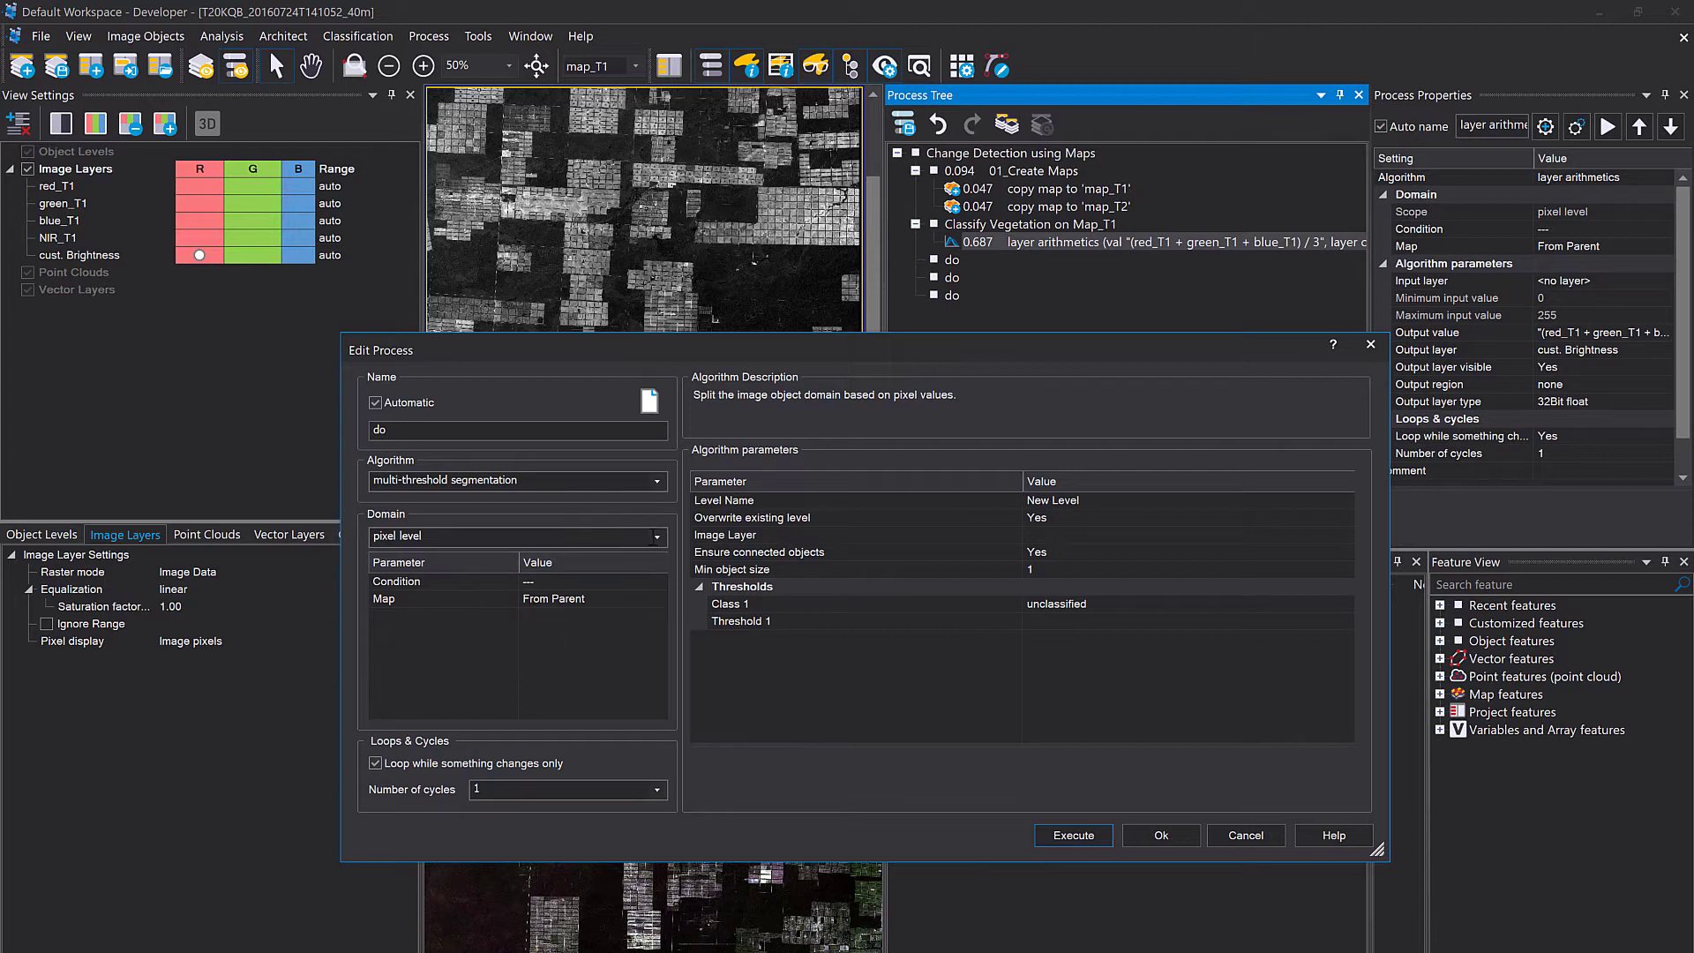
left_click(1108, 503)
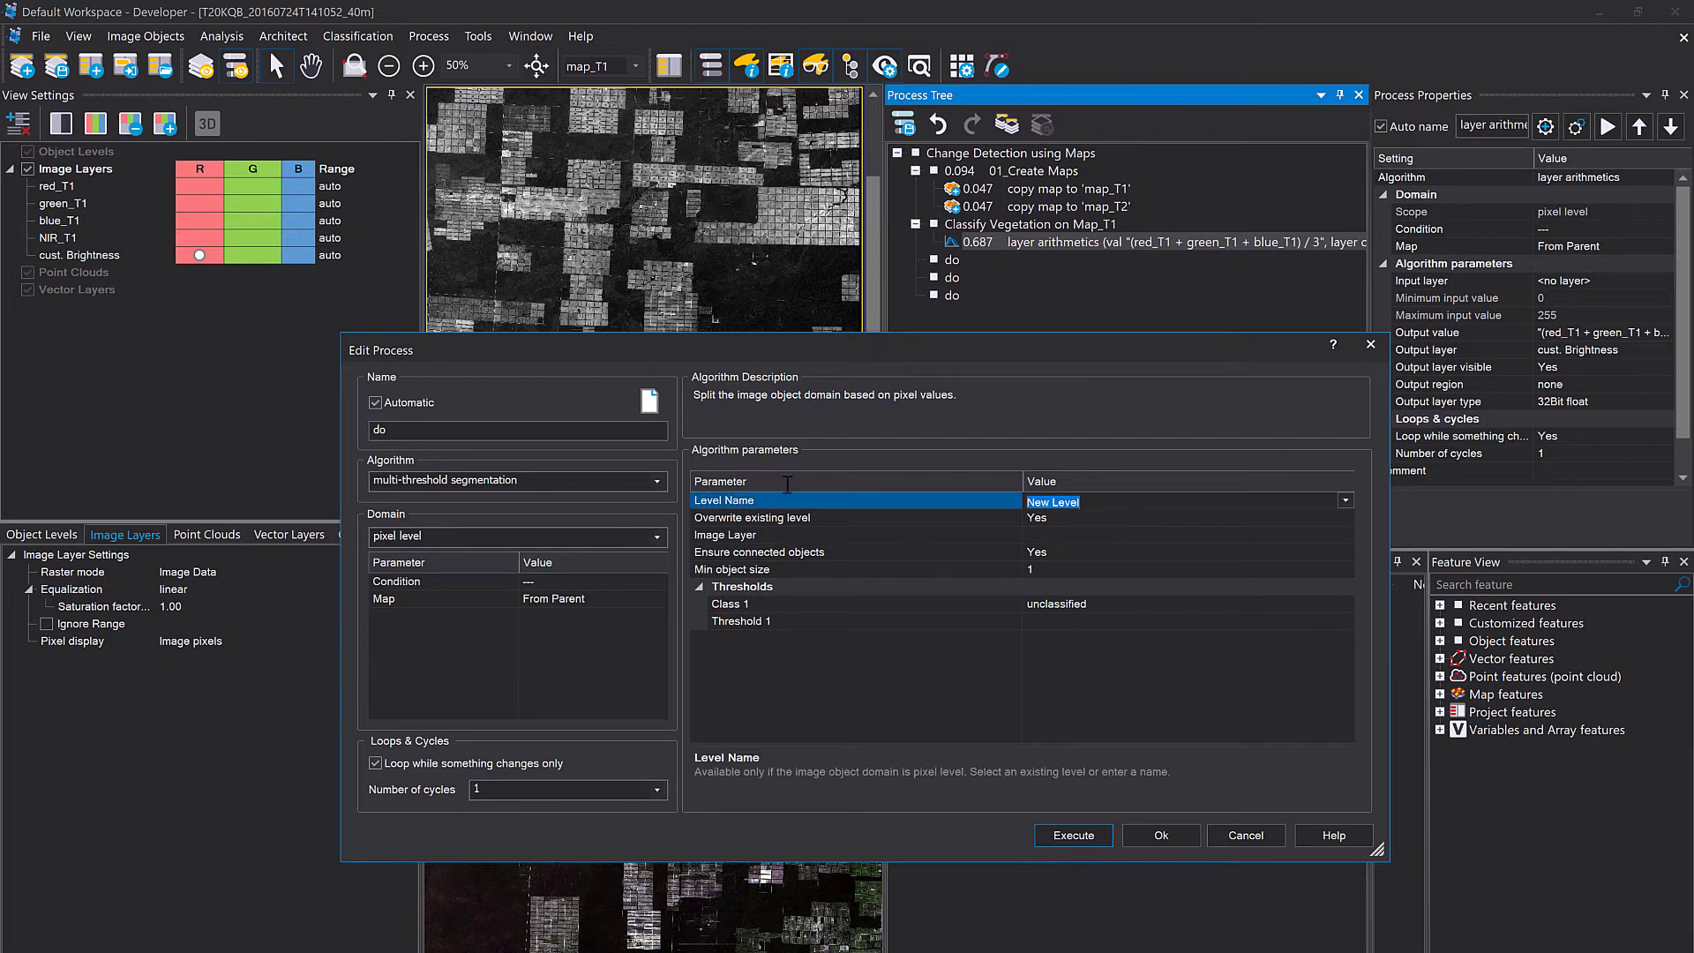
type("Level")
type("_T1")
left_click(870, 651)
Base the segmentation on the cust. Brightness image layer and set the minimum object size to 100.
left_click(1165, 538)
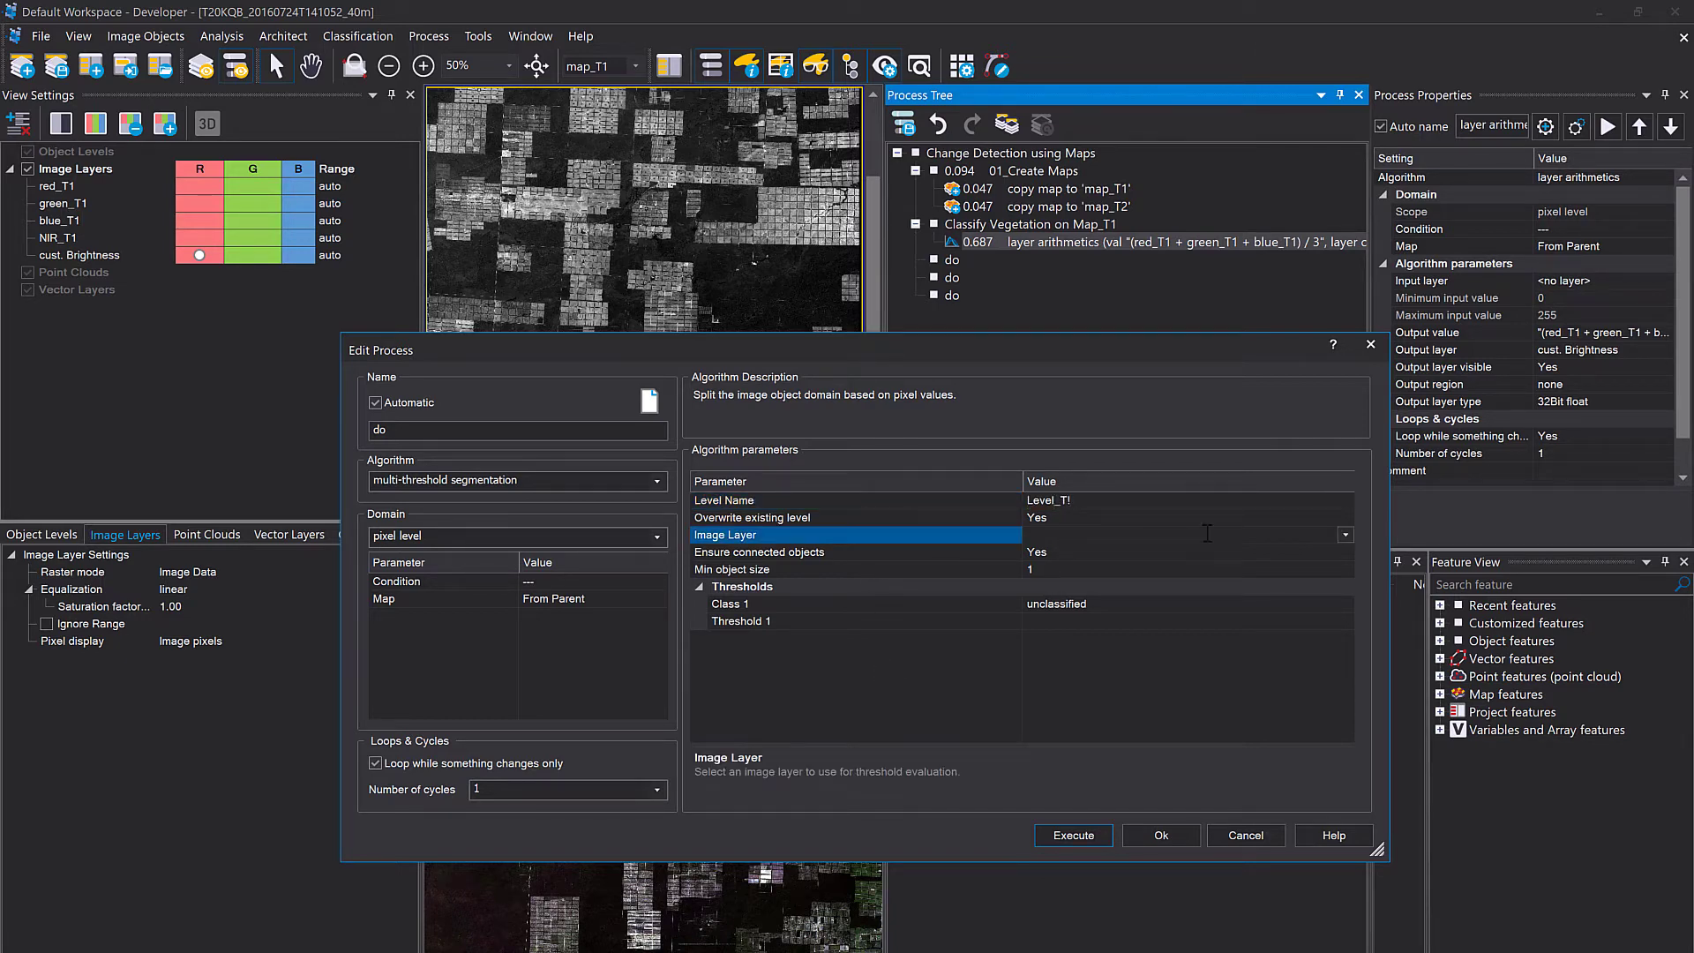
left_click(1341, 535)
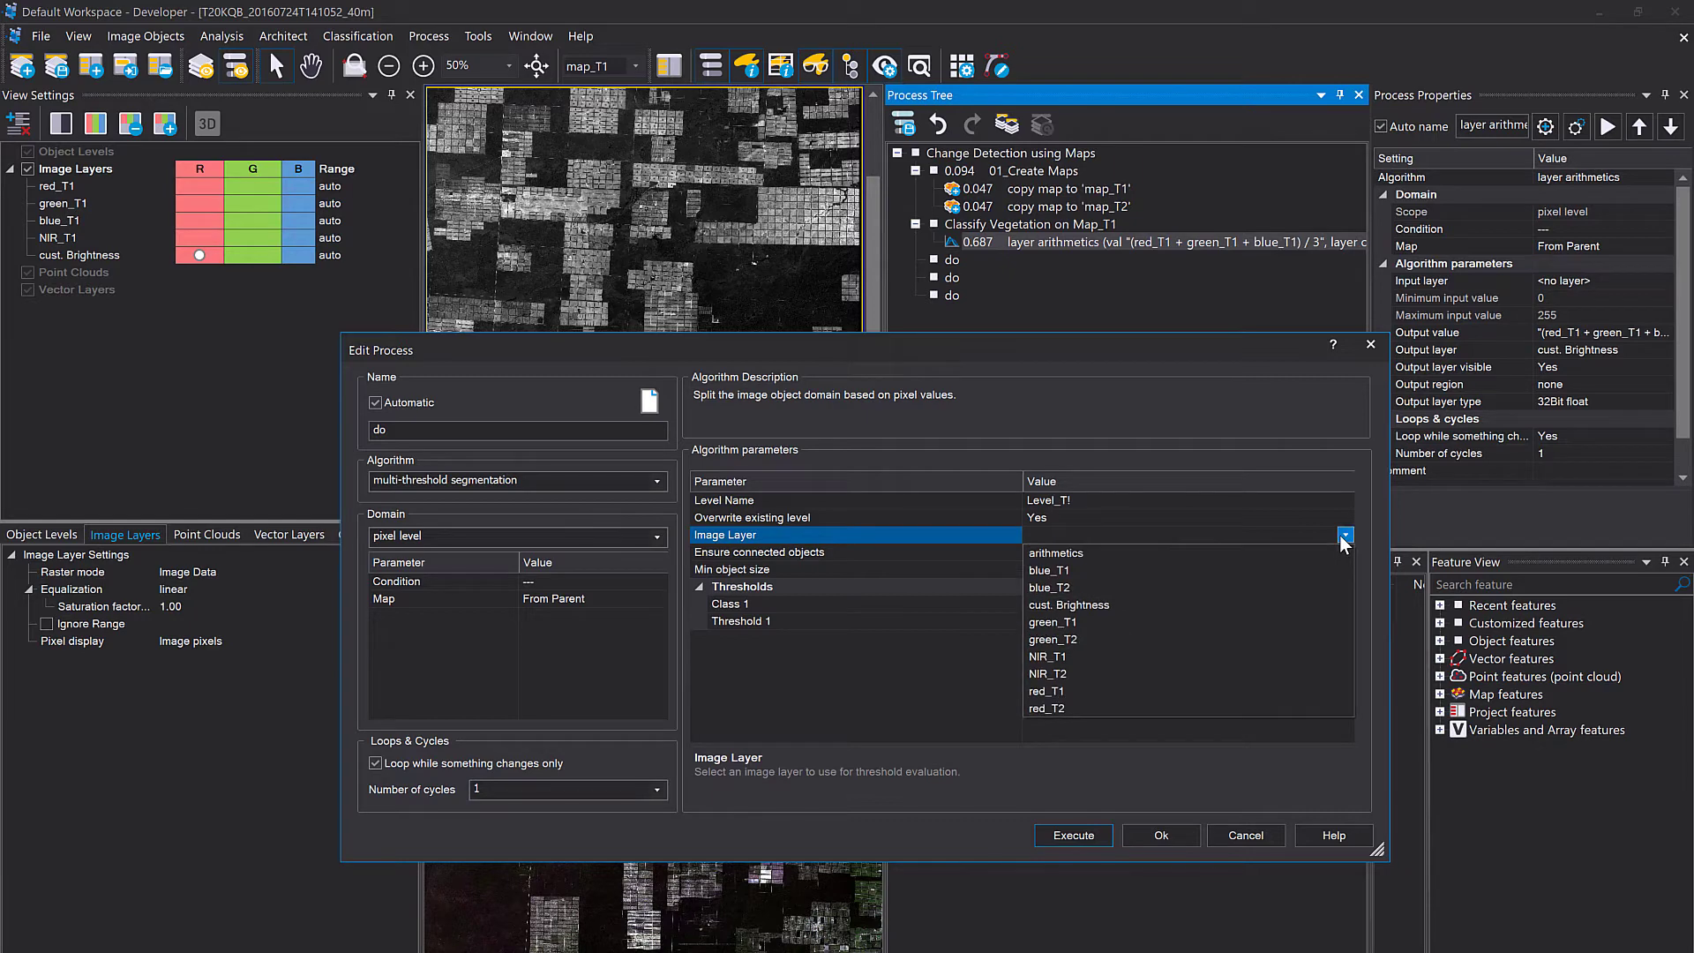
left_click(1151, 604)
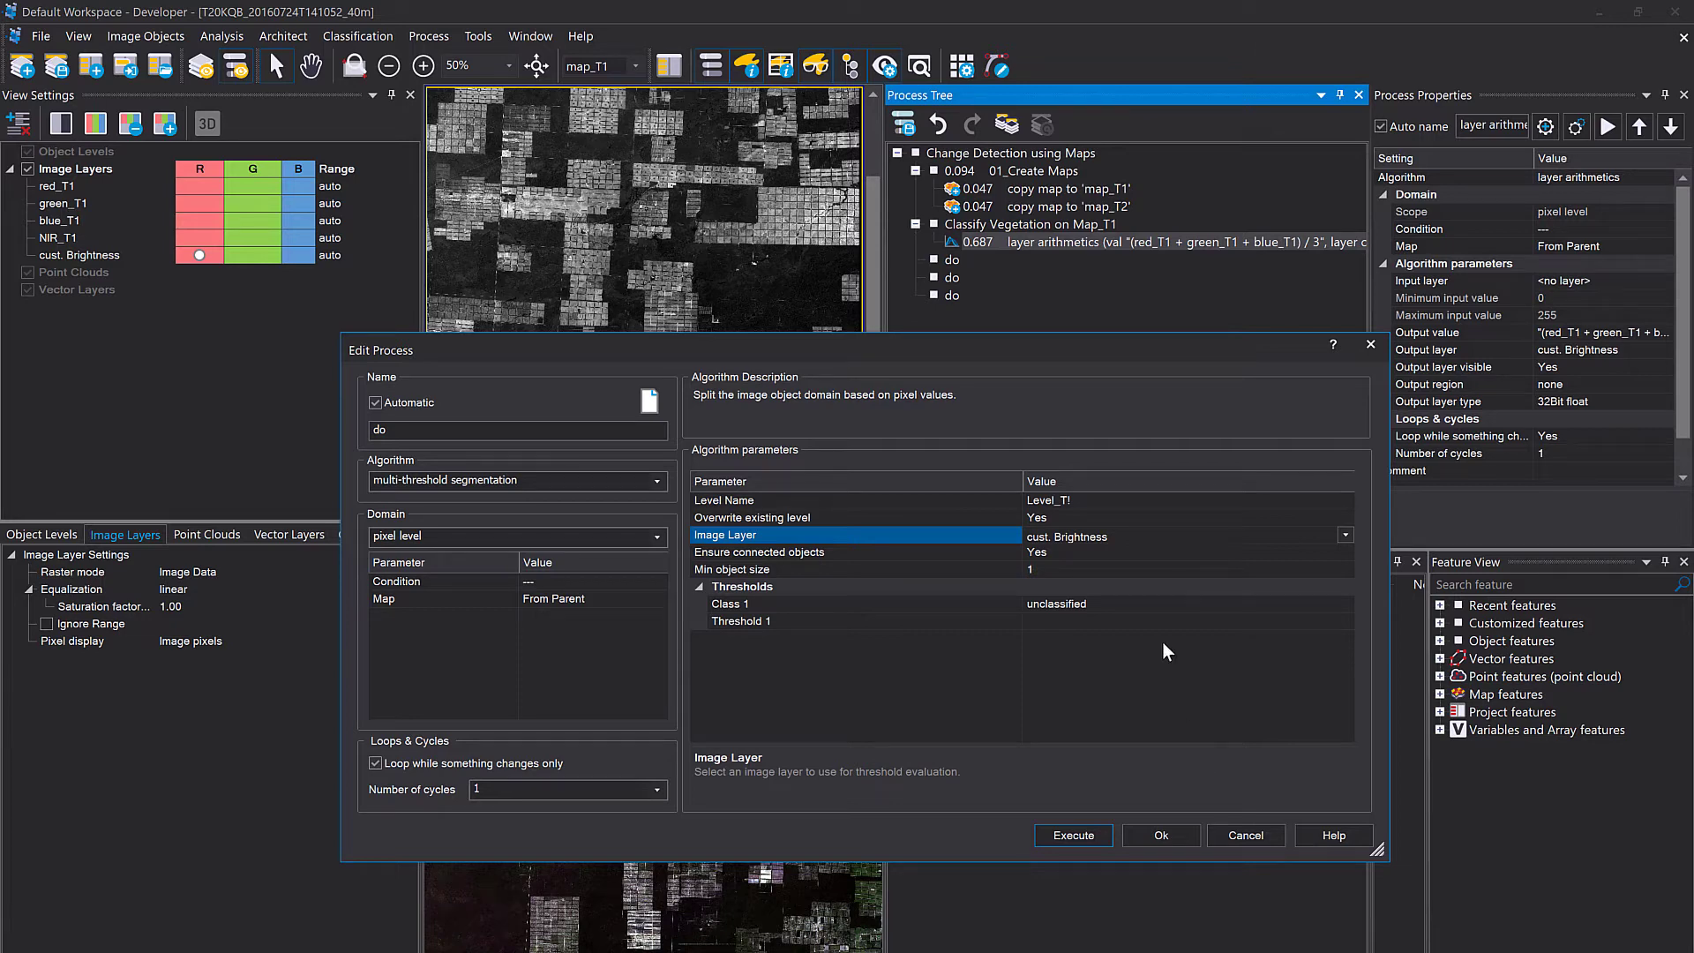
left_click(1082, 574)
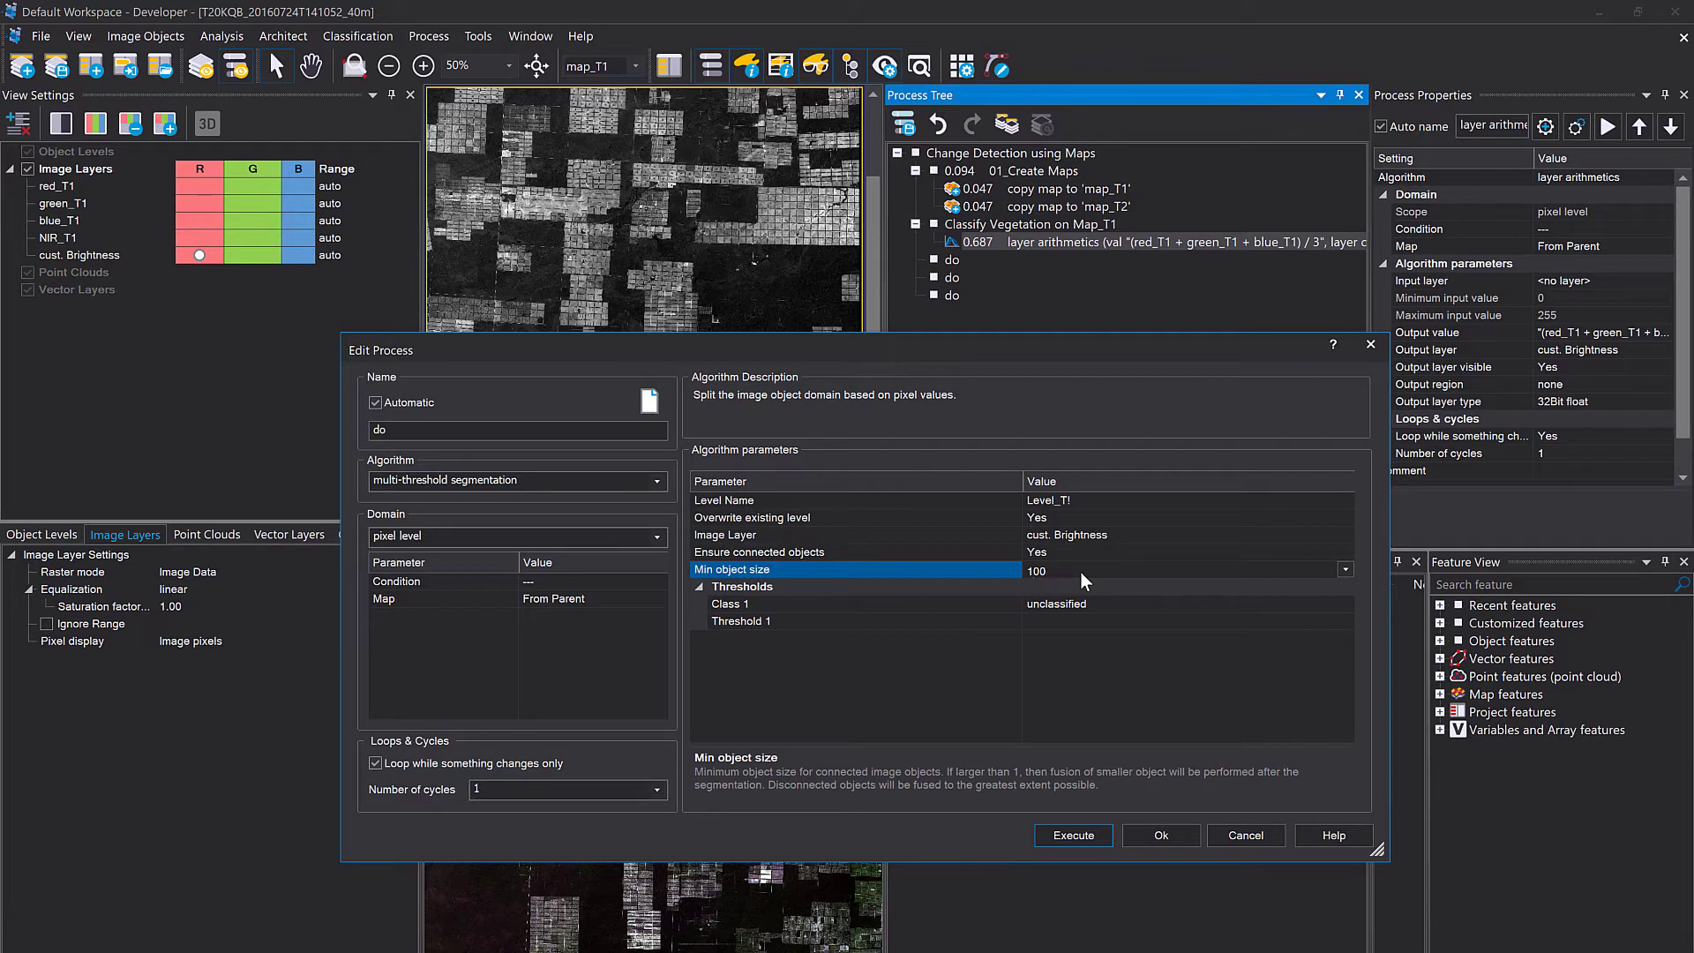
Set Threshold 1 of the multi-threshold segmentation to 900.
left_click(1103, 606)
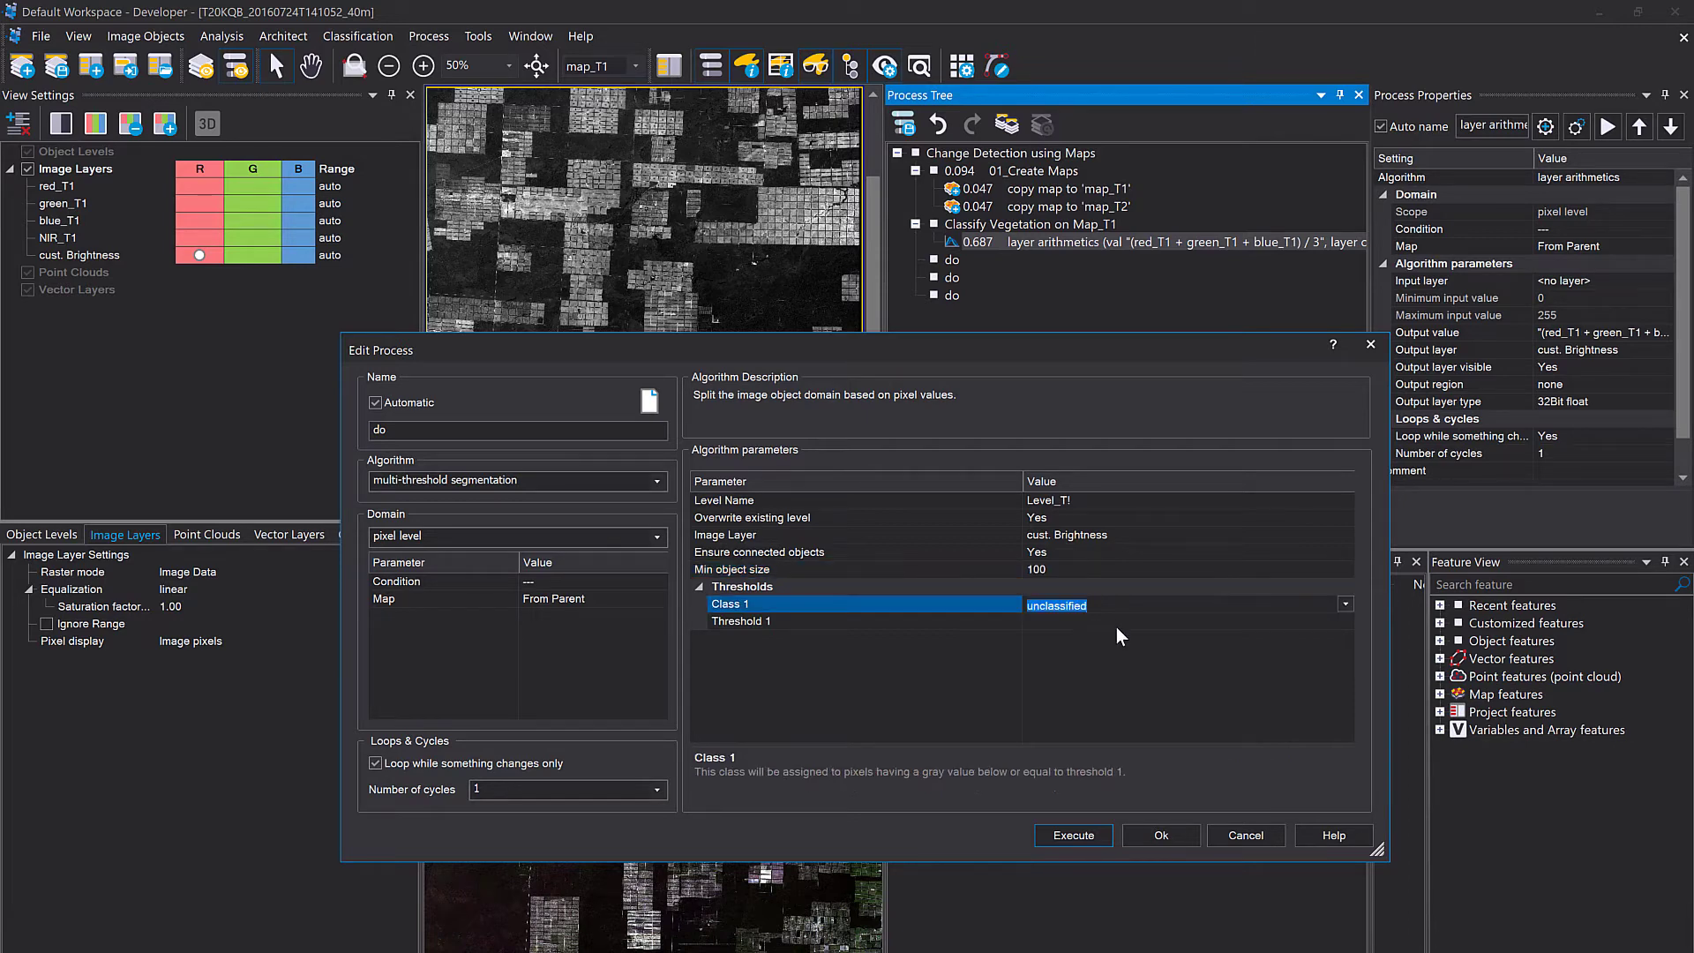
left_click(1116, 622)
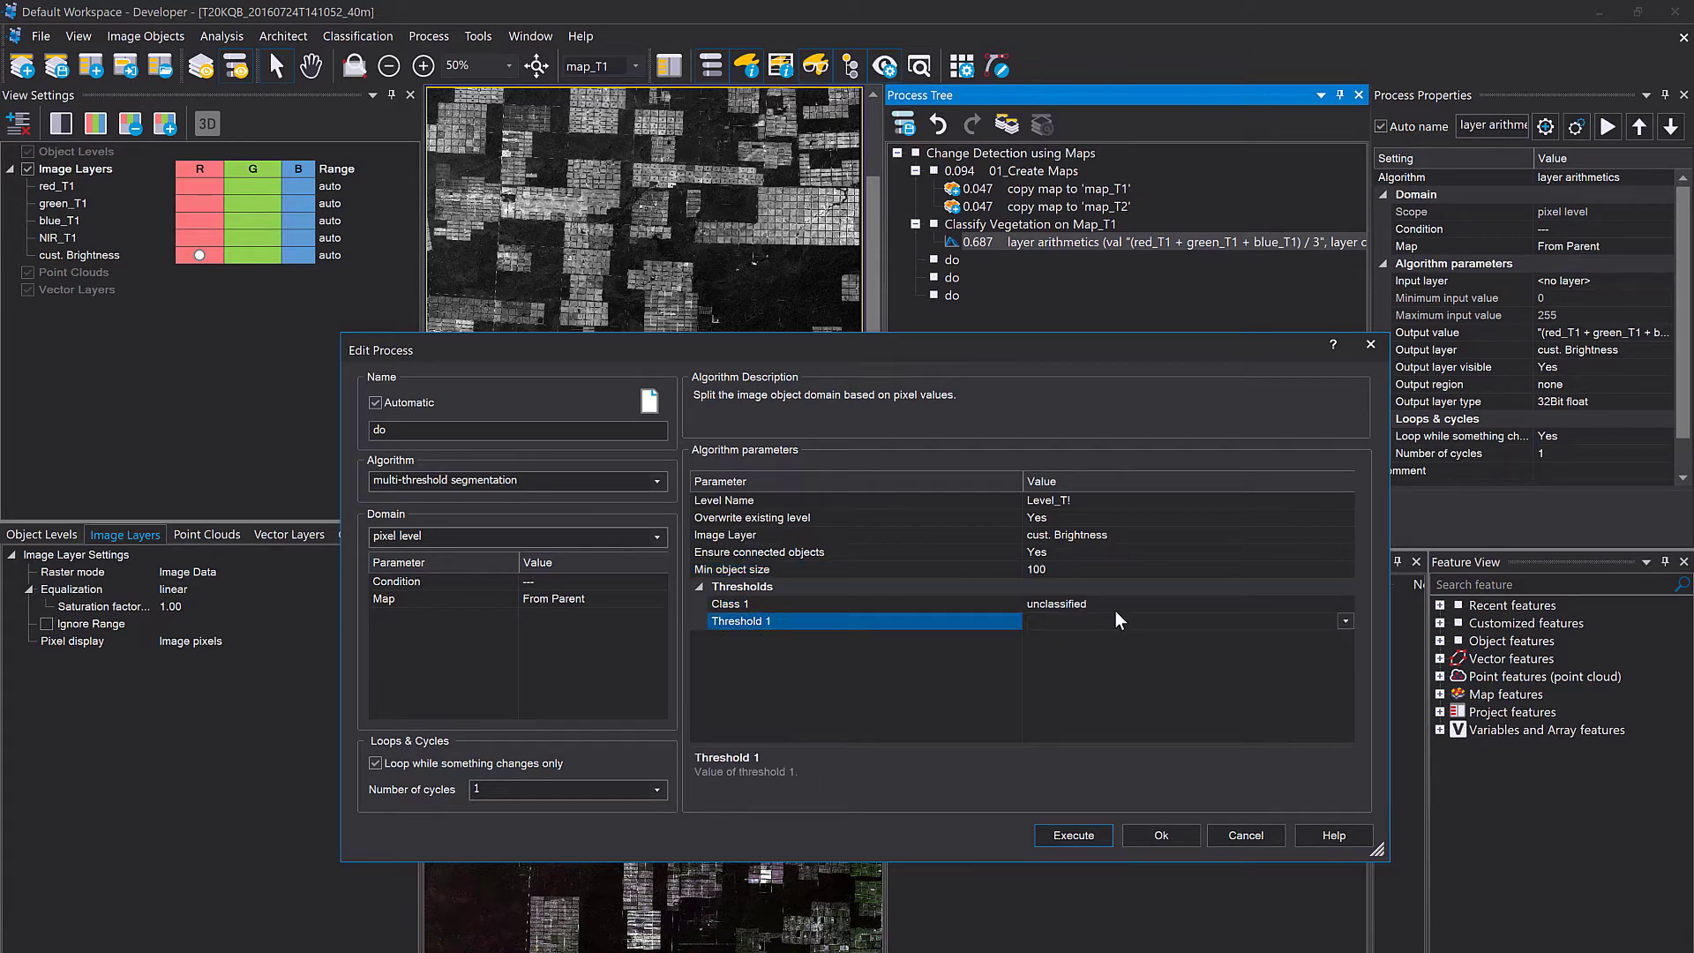
type("900")
left_click(1029, 726)
Create the class Vegetation_T1 in green and assign it as Class 1 below the first threshold.
left_click(1105, 603)
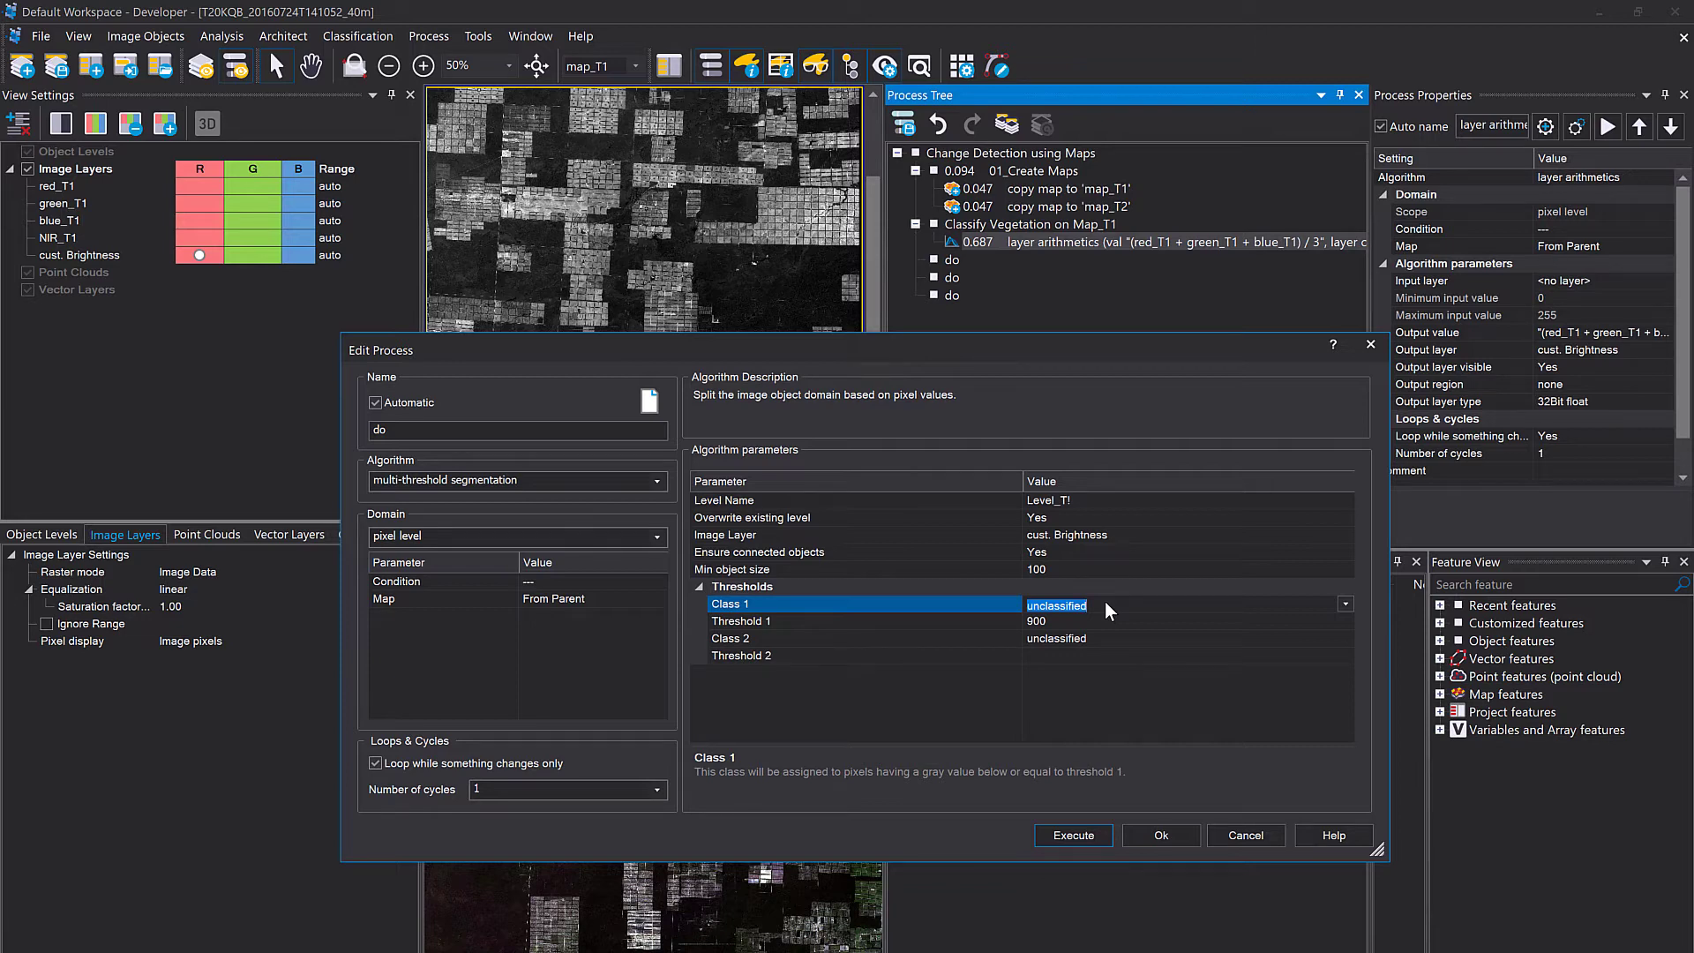
type("Vegetation_T1")
left_click(1181, 638)
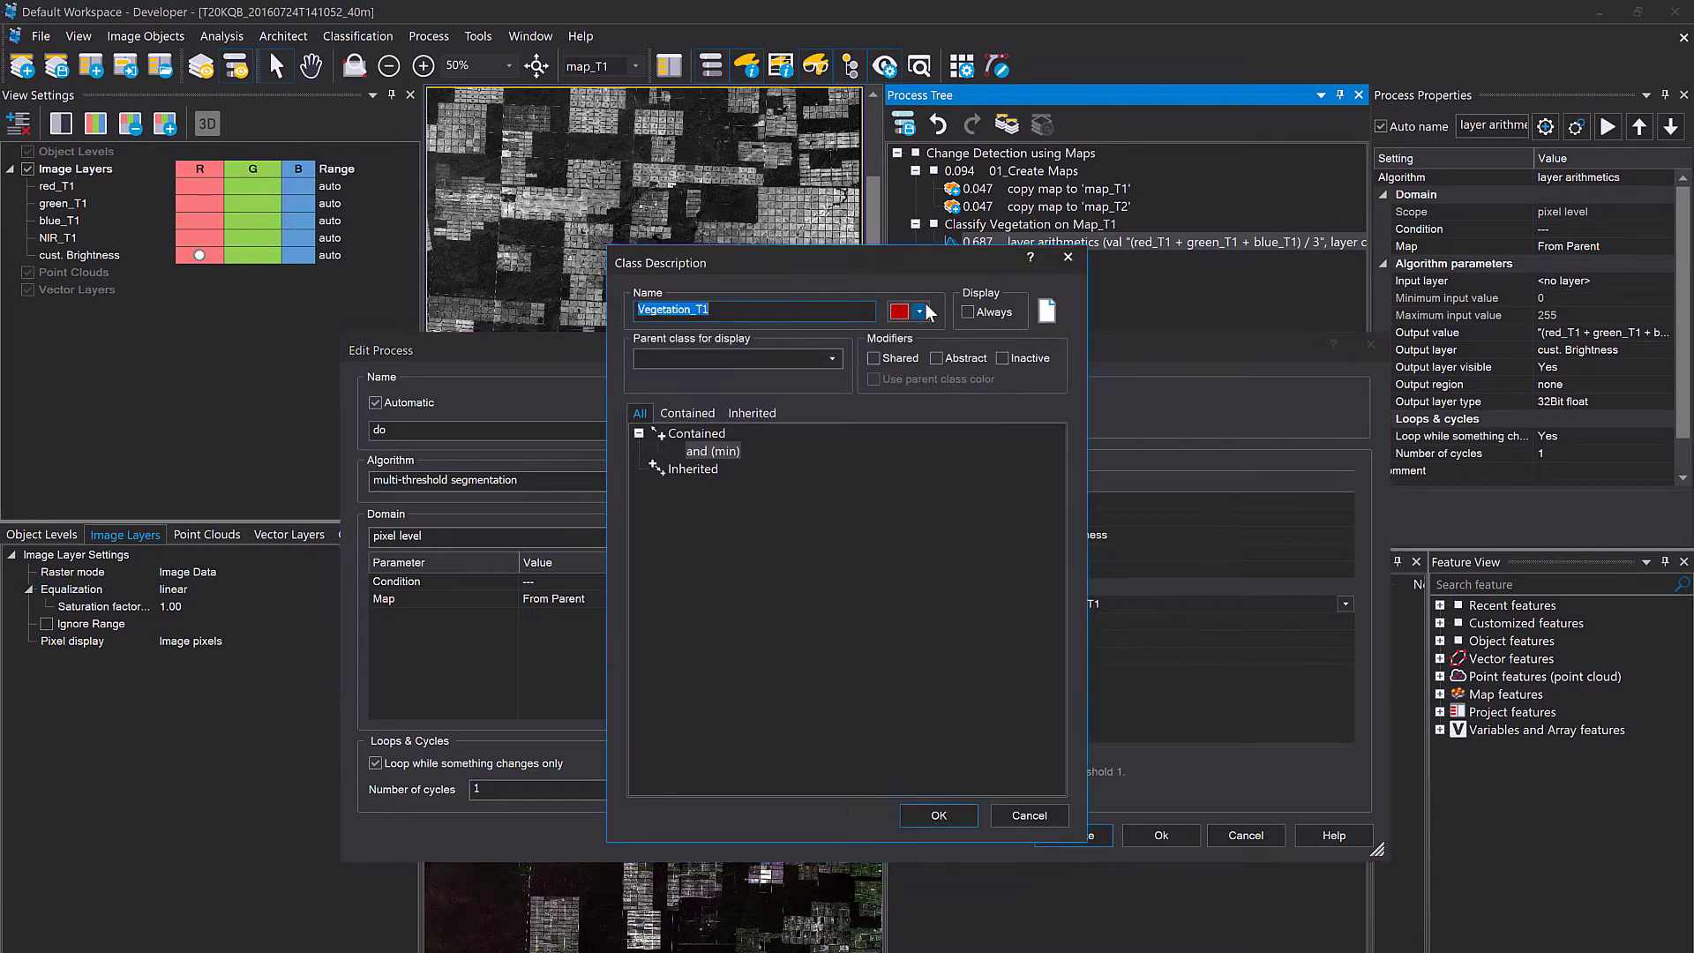
left_click(928, 311)
left_click(921, 369)
left_click(939, 813)
Create the class Non-Vegetation_T1 in orange, assign it as Class 2, and execute the multi-threshold segmentation.
left_click(1094, 639)
type("Non-Veget")
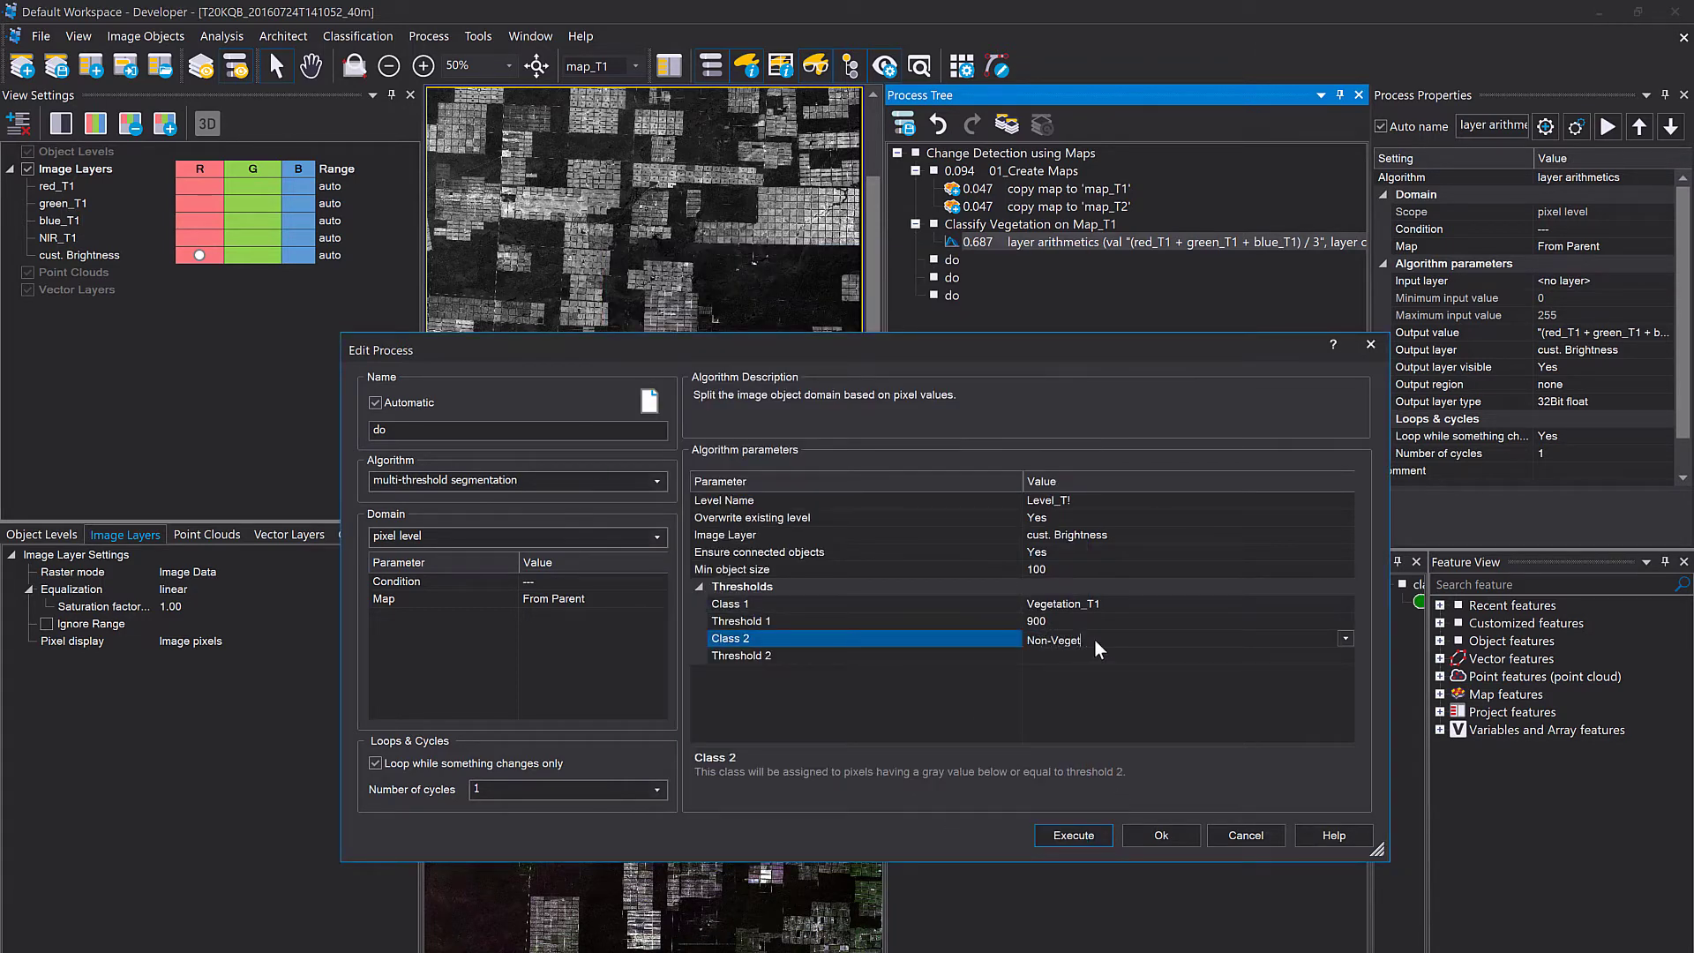
type("ation_T1")
left_click(1160, 777)
left_click(920, 313)
left_click(924, 416)
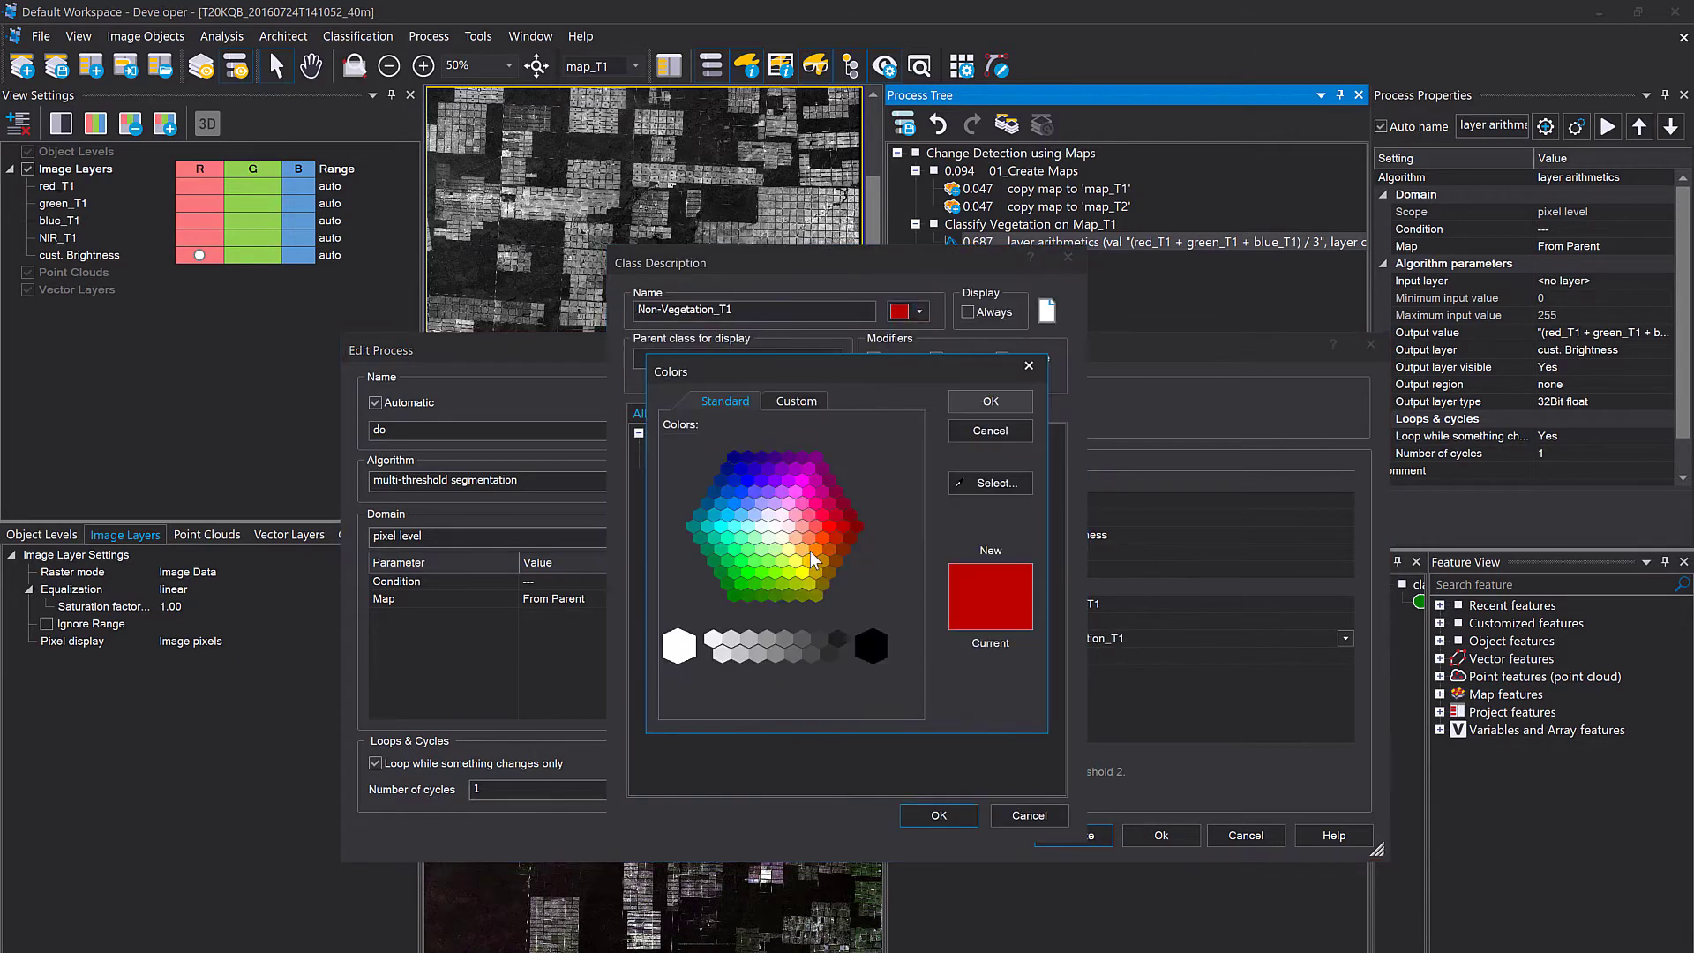
left_click(812, 550)
left_click(990, 402)
left_click(939, 816)
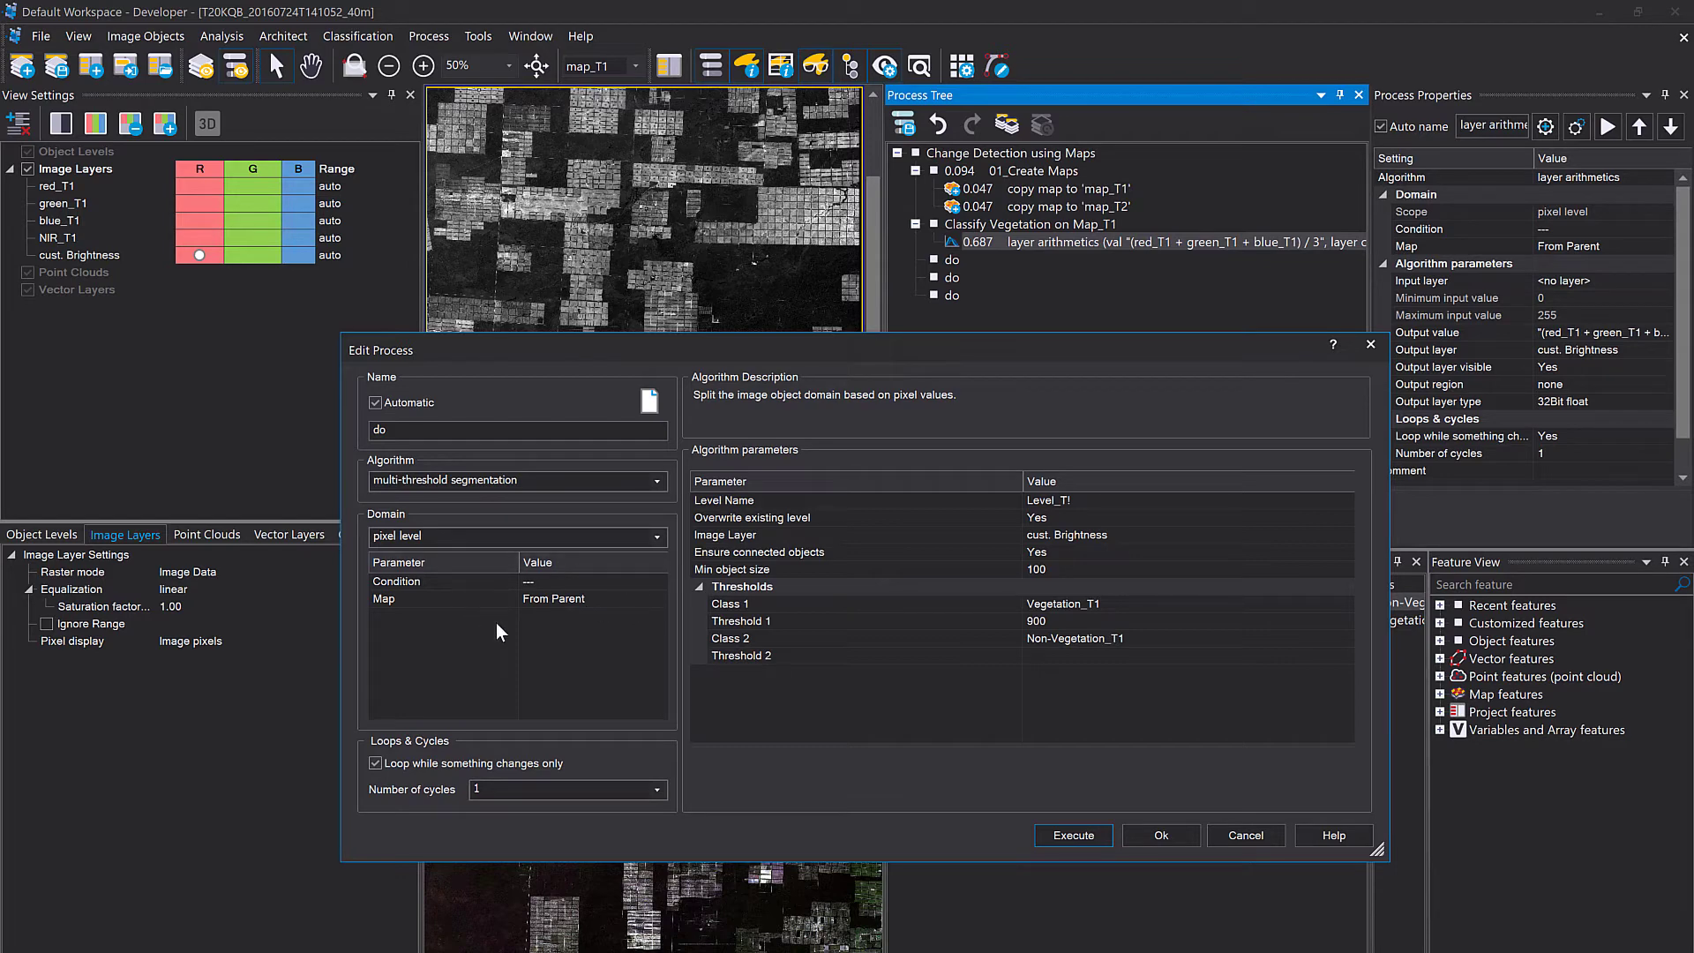
left_click(1085, 836)
Examine the classified vegetation and non-vegetation objects on map_T1 against the map_T2 image, checking the jagged field borders at up to 1200% zoom.
left_click(611, 404)
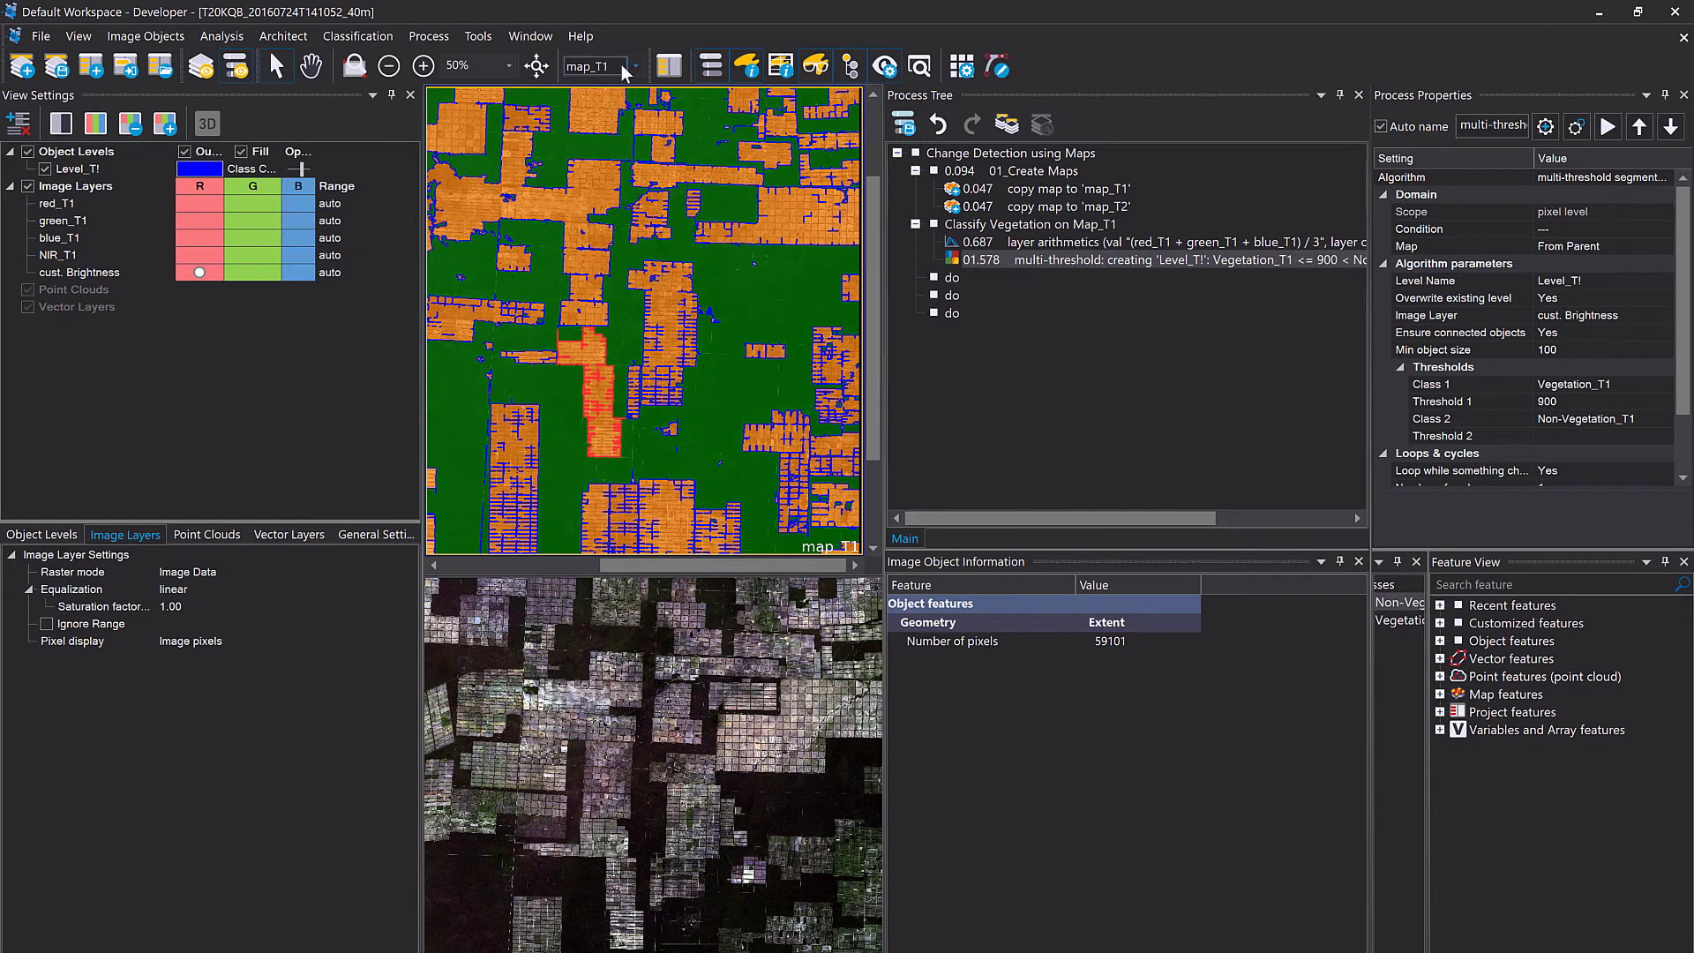
left_click(662, 655)
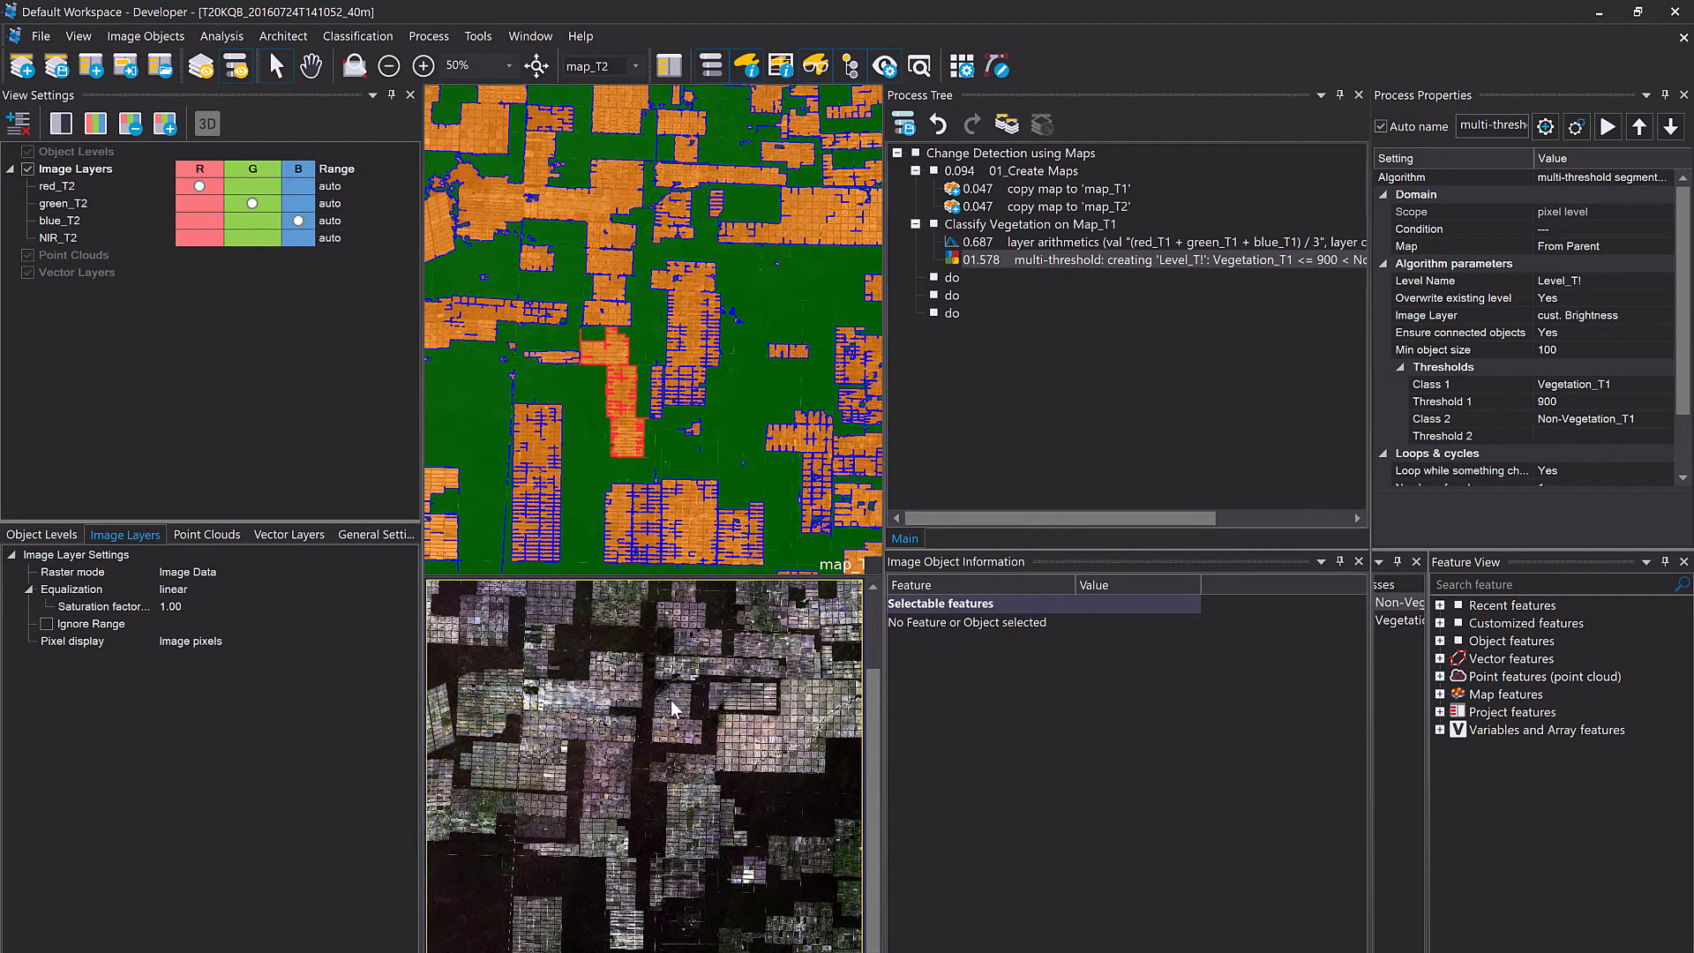
left_click(733, 465)
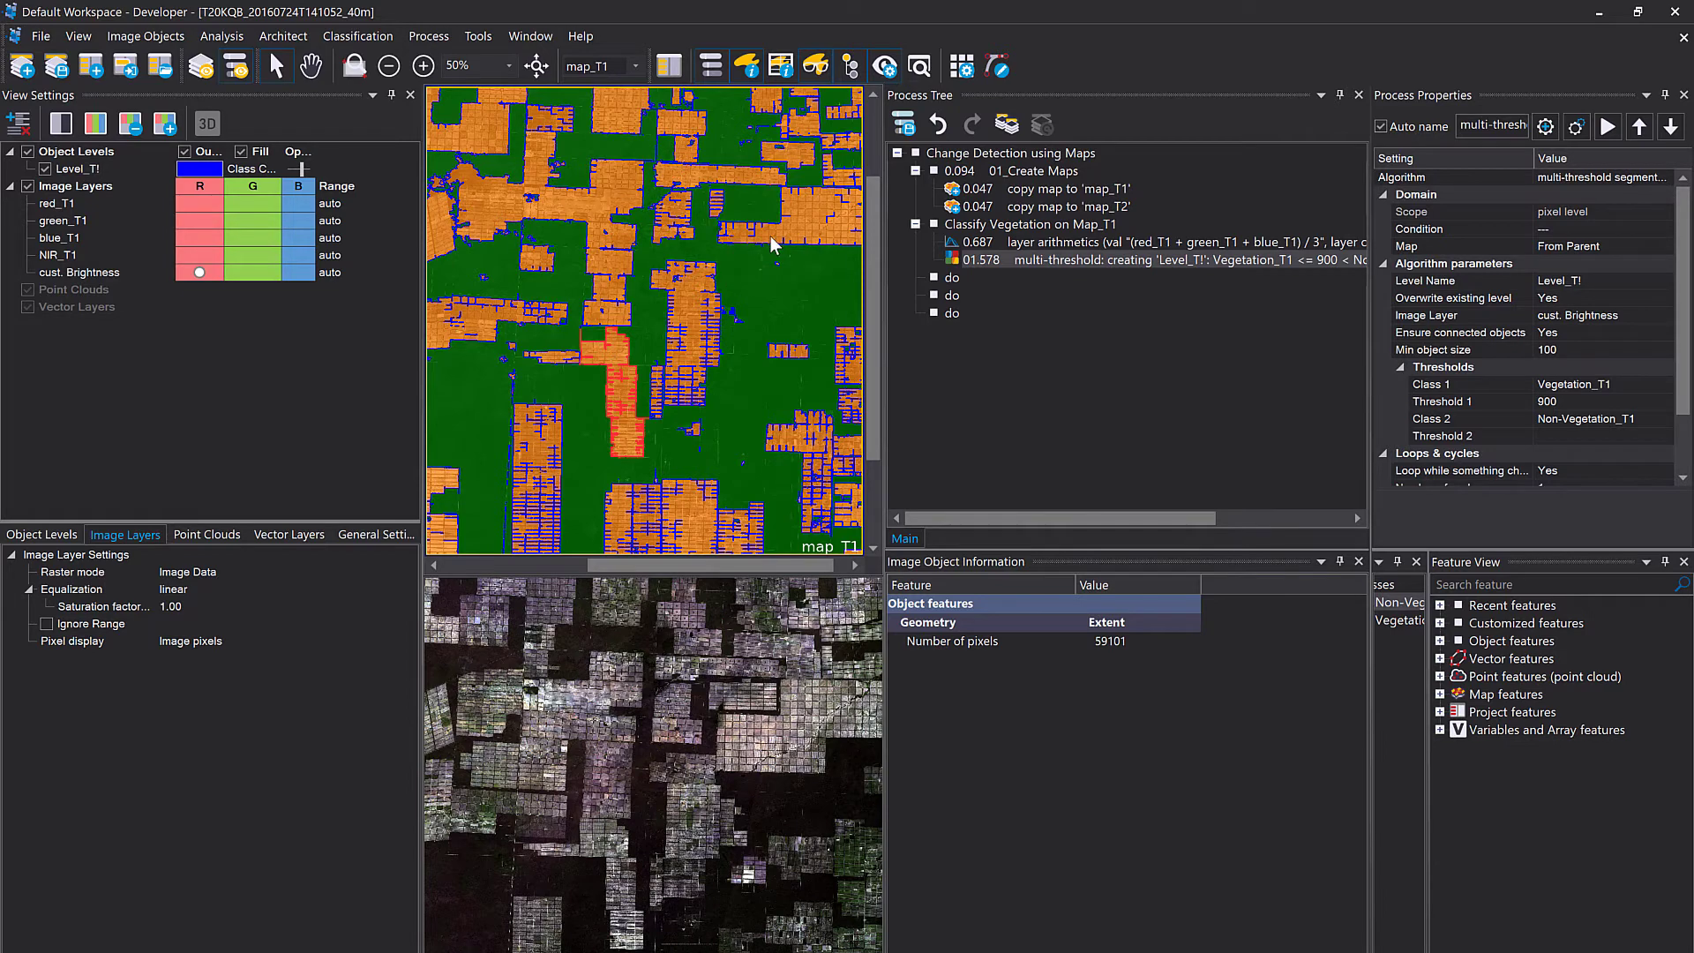
left_click_drag(769, 237, 620, 284)
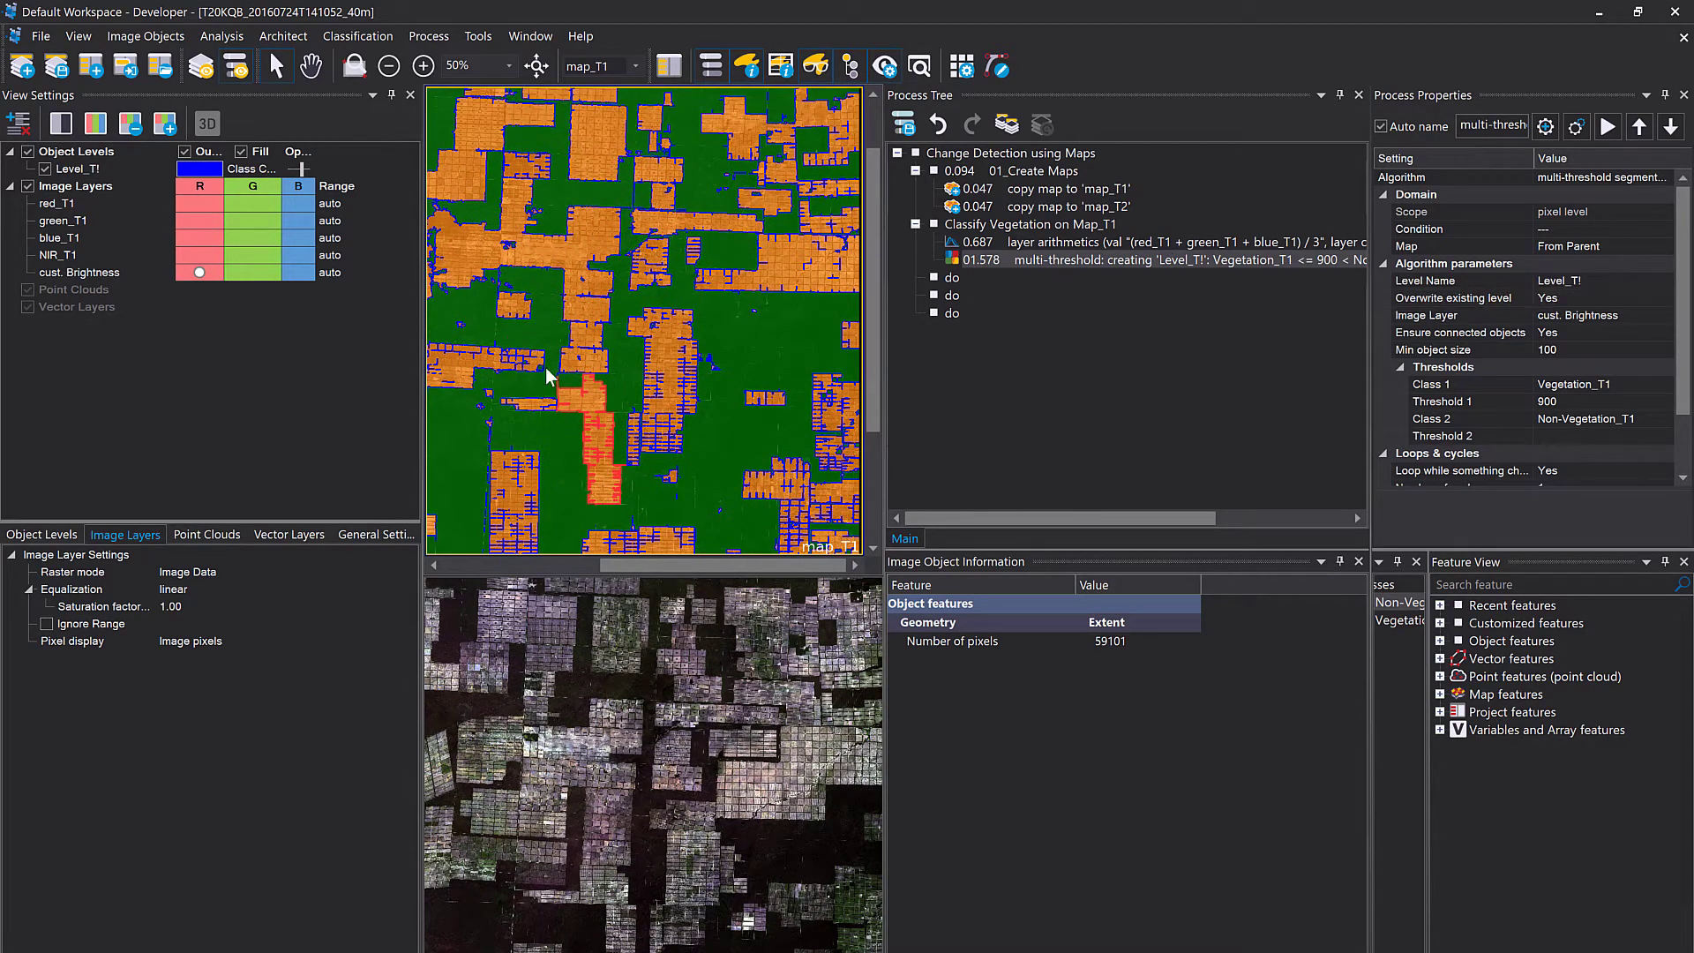
scroll(669, 374, "up", 1)
scroll(725, 379, "up", 1)
left_click_drag(832, 421, 717, 341)
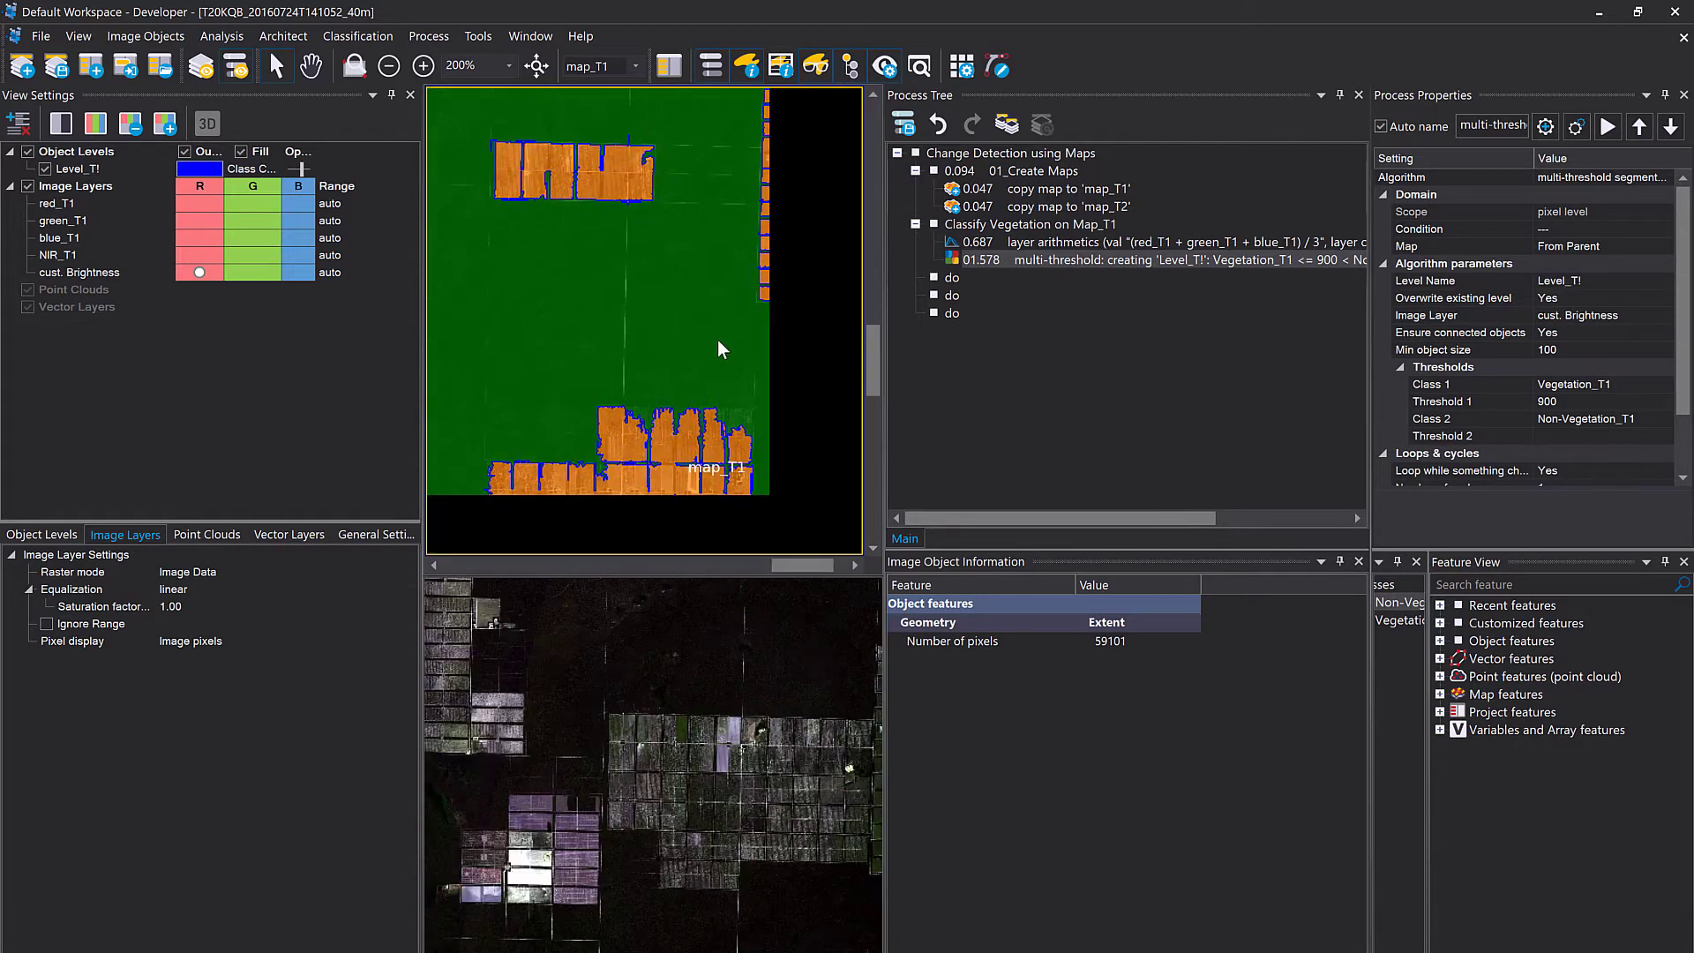
scroll(697, 460, "up", 2)
left_click_drag(643, 419, 715, 405)
scroll(715, 405, "up", 2)
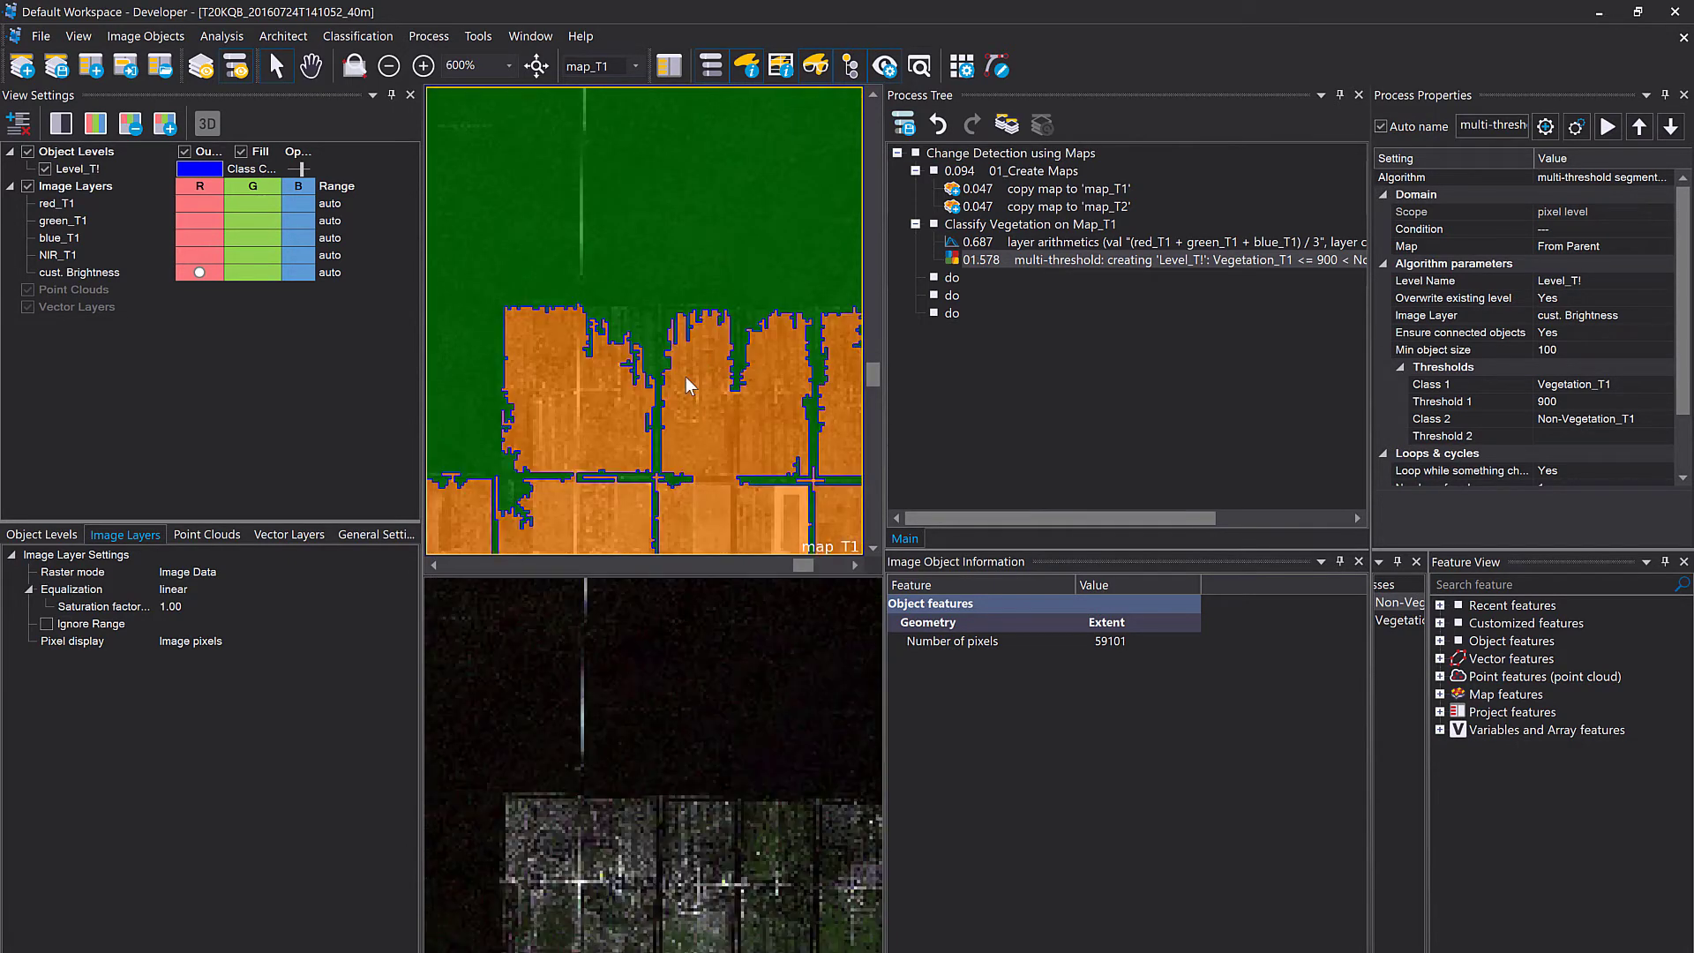
mouse_move(697, 389)
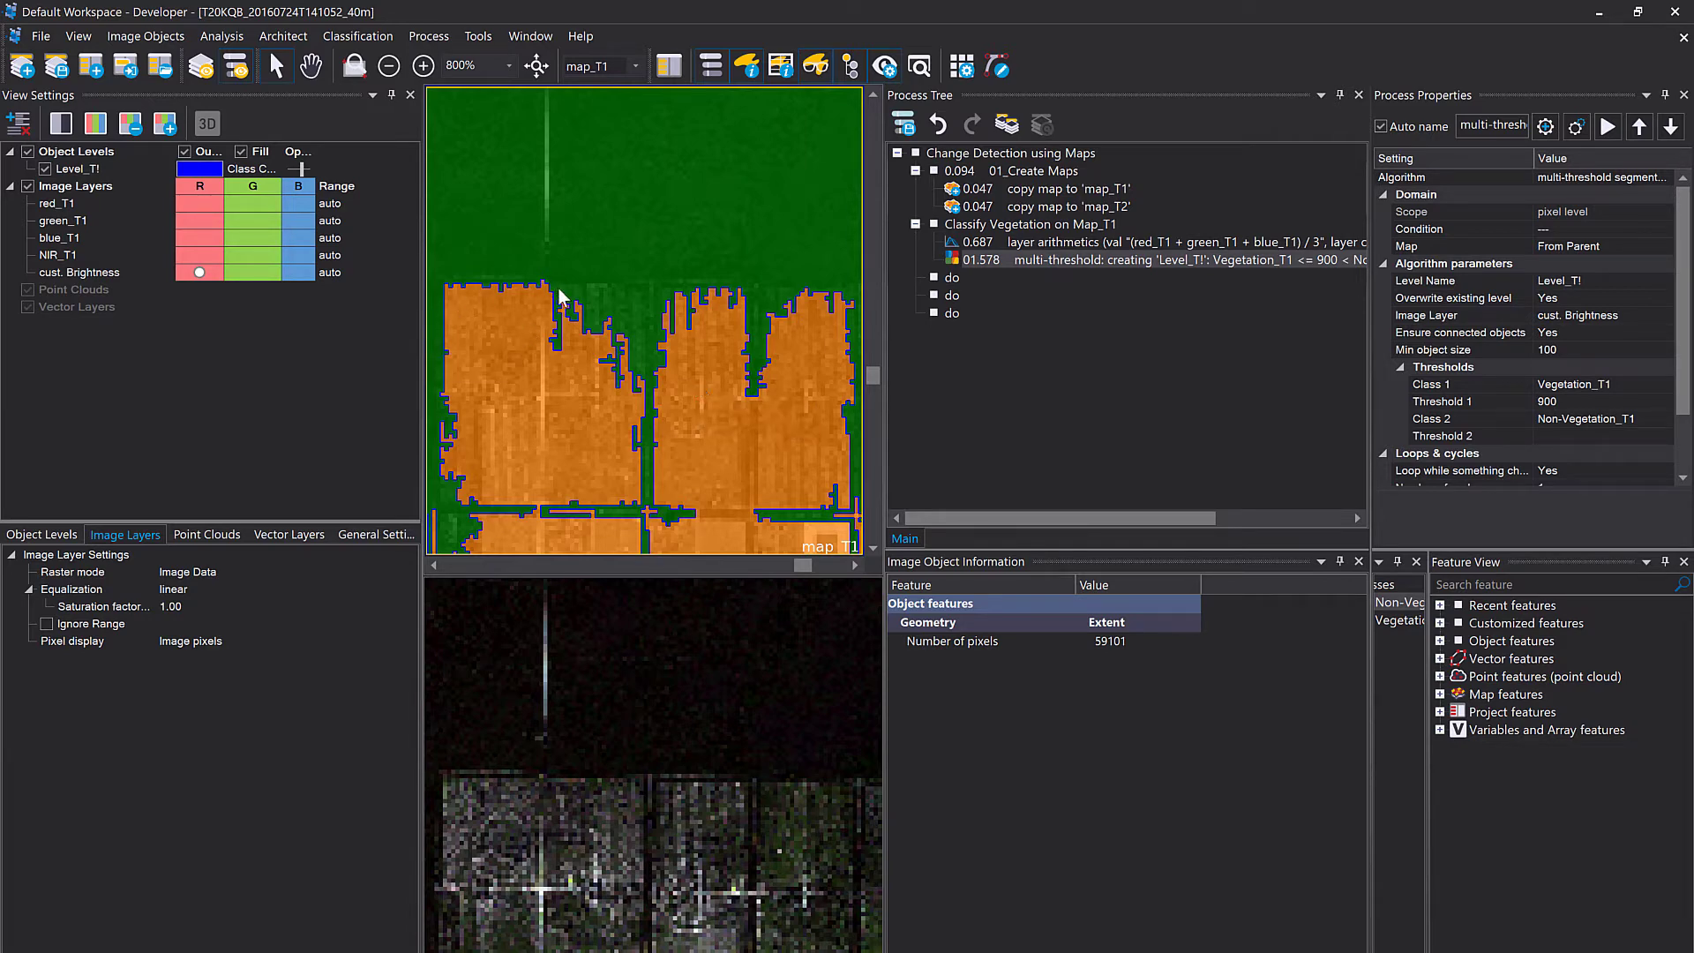
scroll(592, 374, "up", 1)
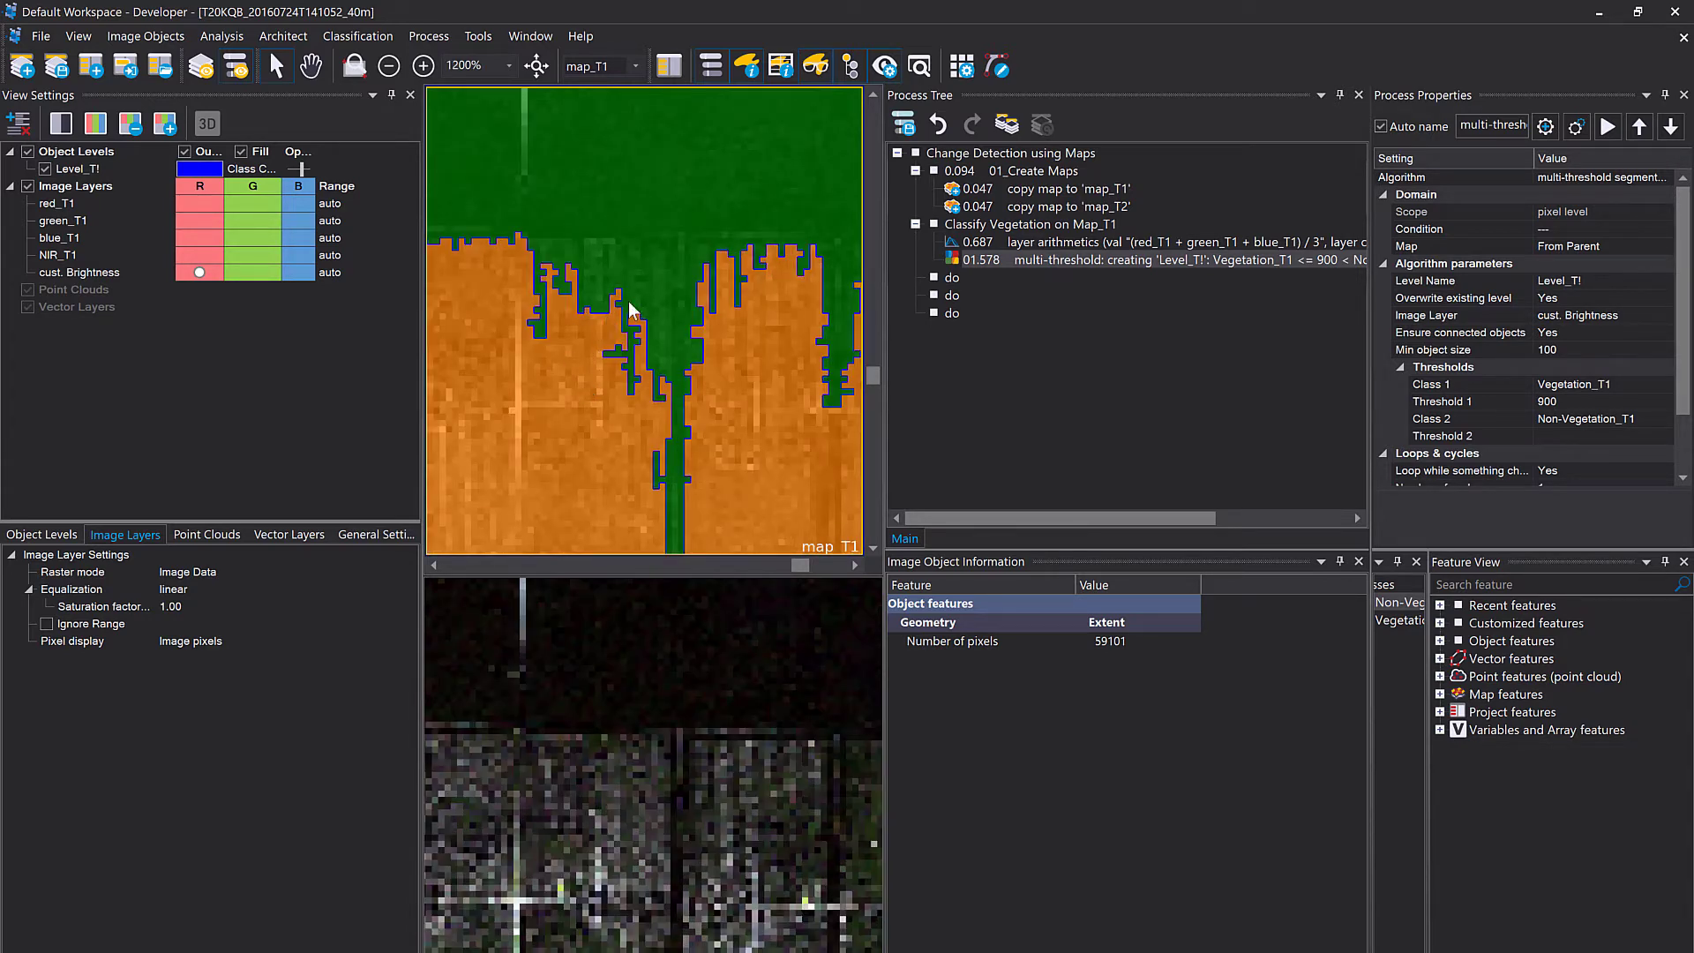
left_click_drag(708, 287, 645, 279)
left_click_drag(715, 384, 830, 217)
left_click_drag(612, 424, 659, 375)
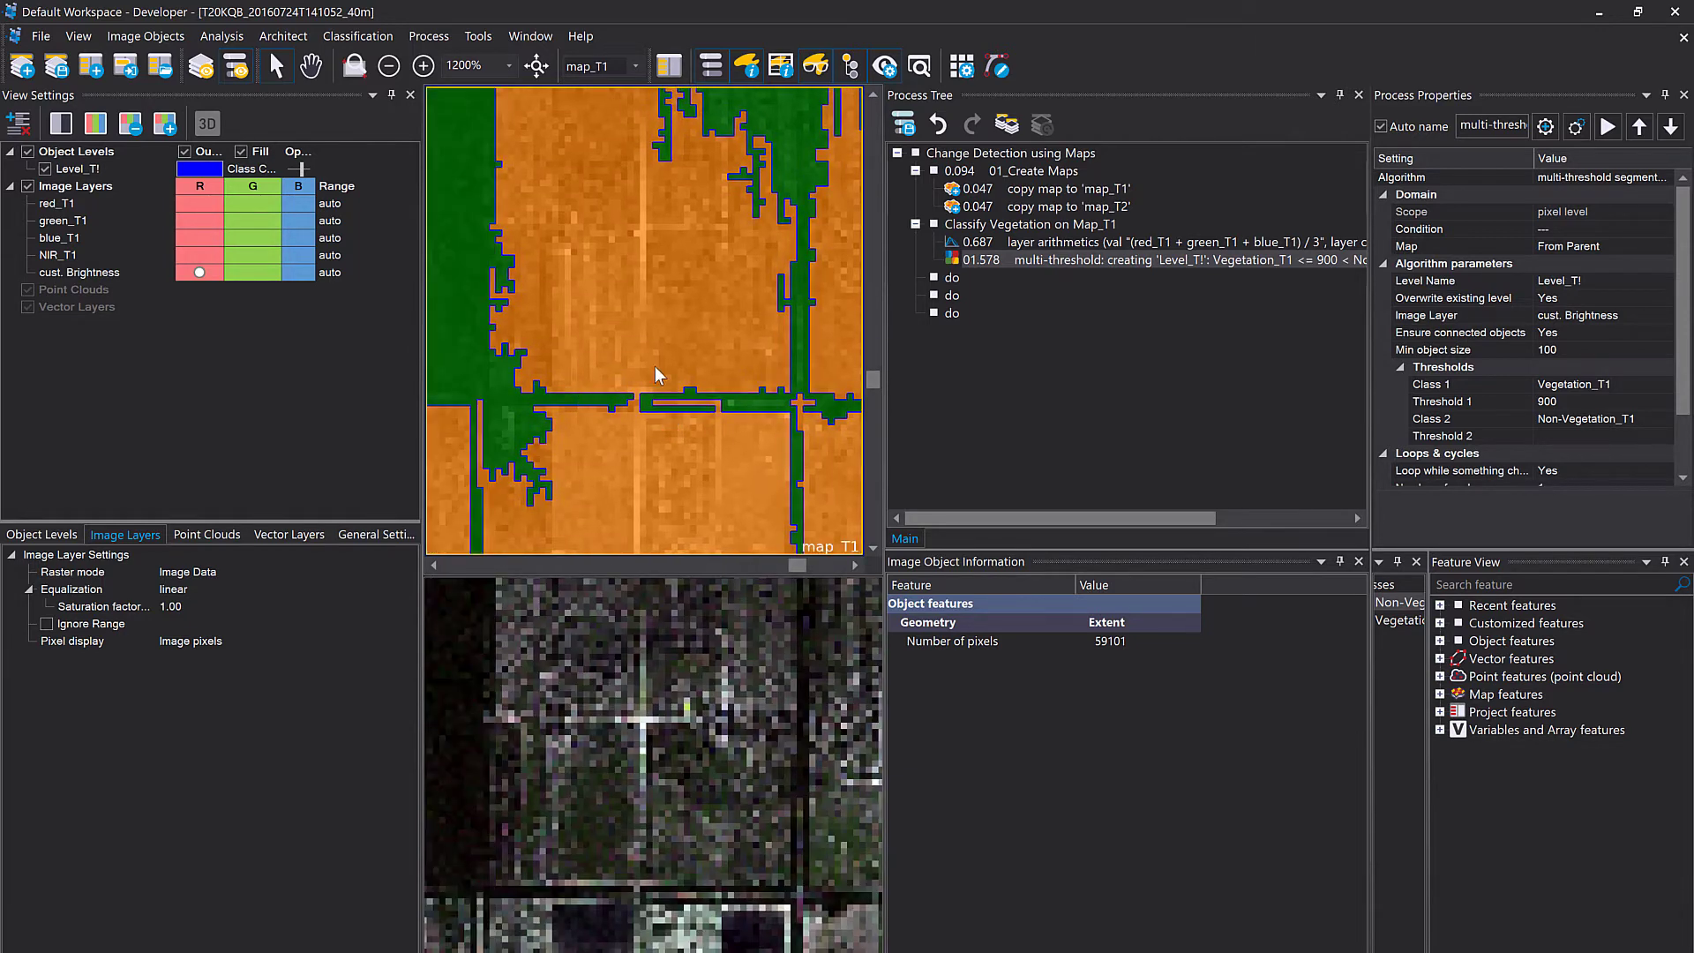
scroll(657, 372, "down", 2)
mouse_move(628, 361)
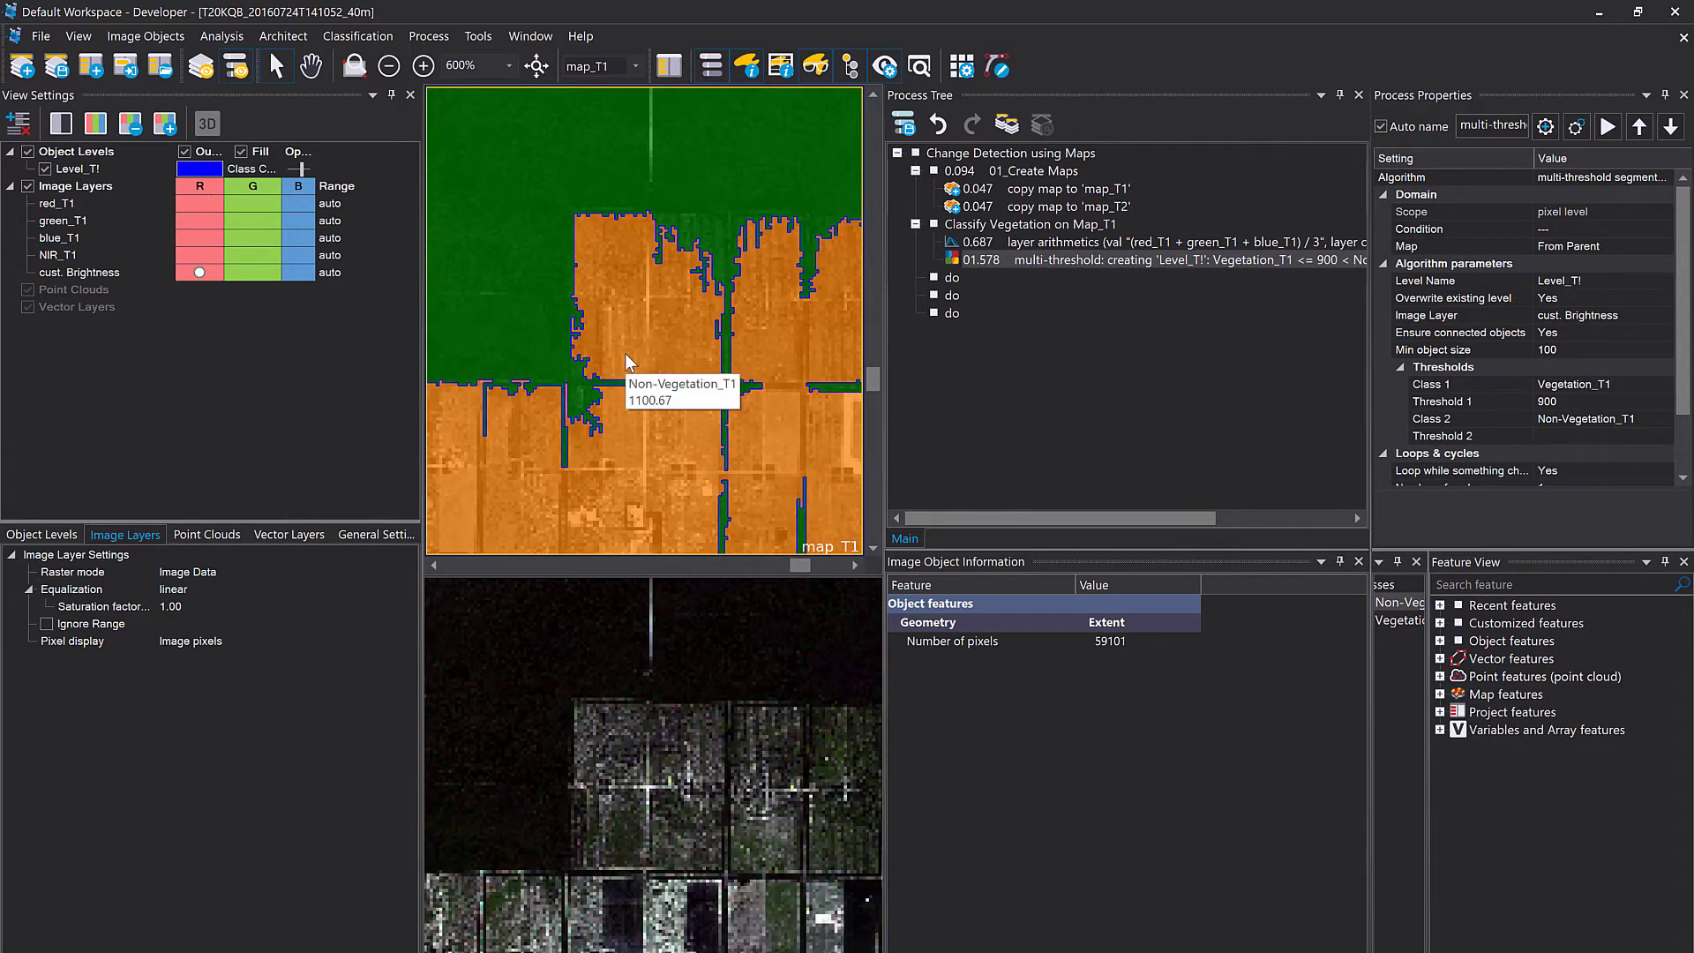
Add a pixel-based object resizing process in Growing mode after the multi-threshold segmentation.
left_click(1012, 261)
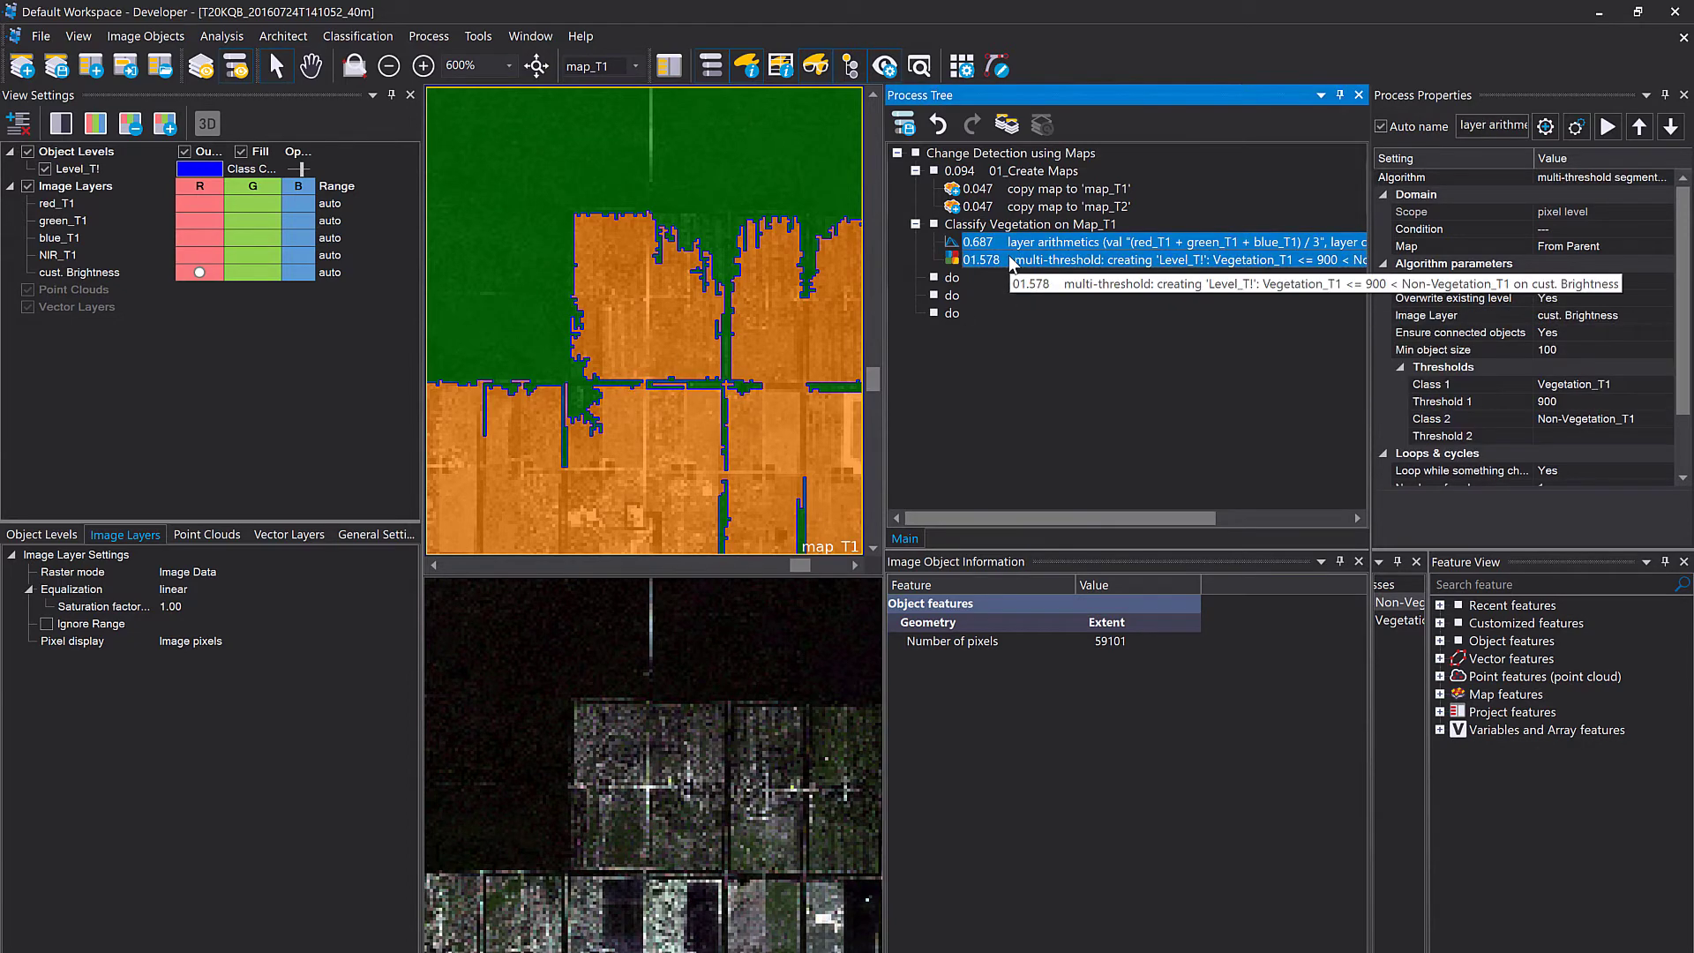
key("ctrl+a")
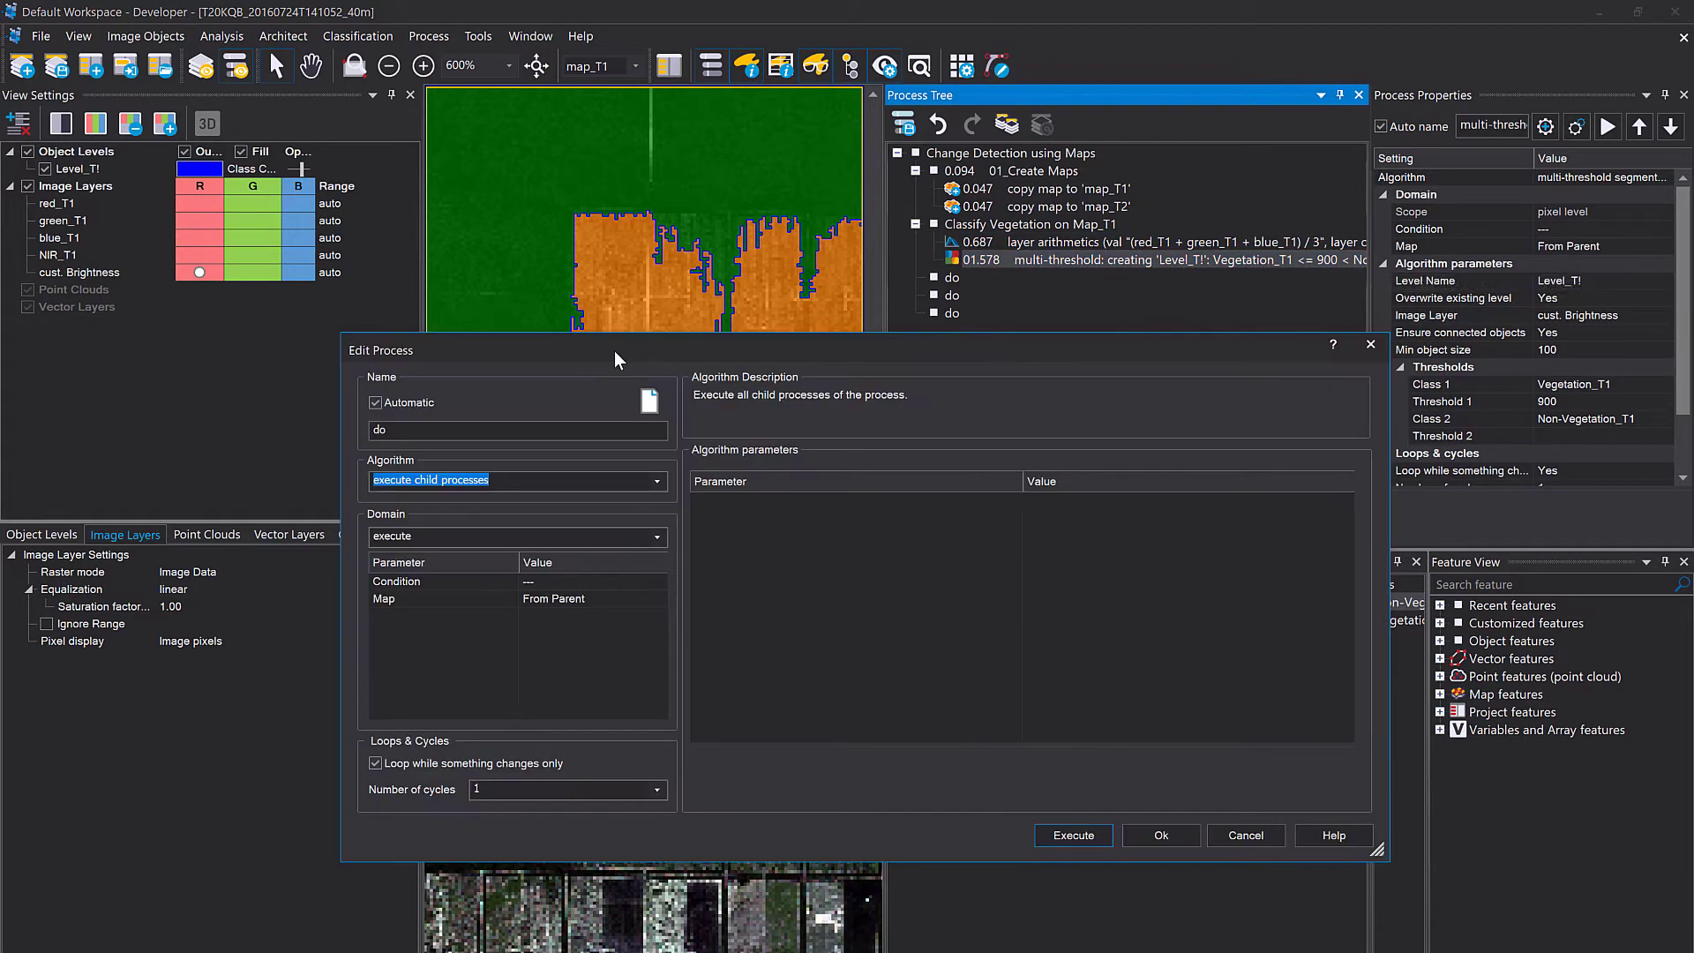
type("pixe")
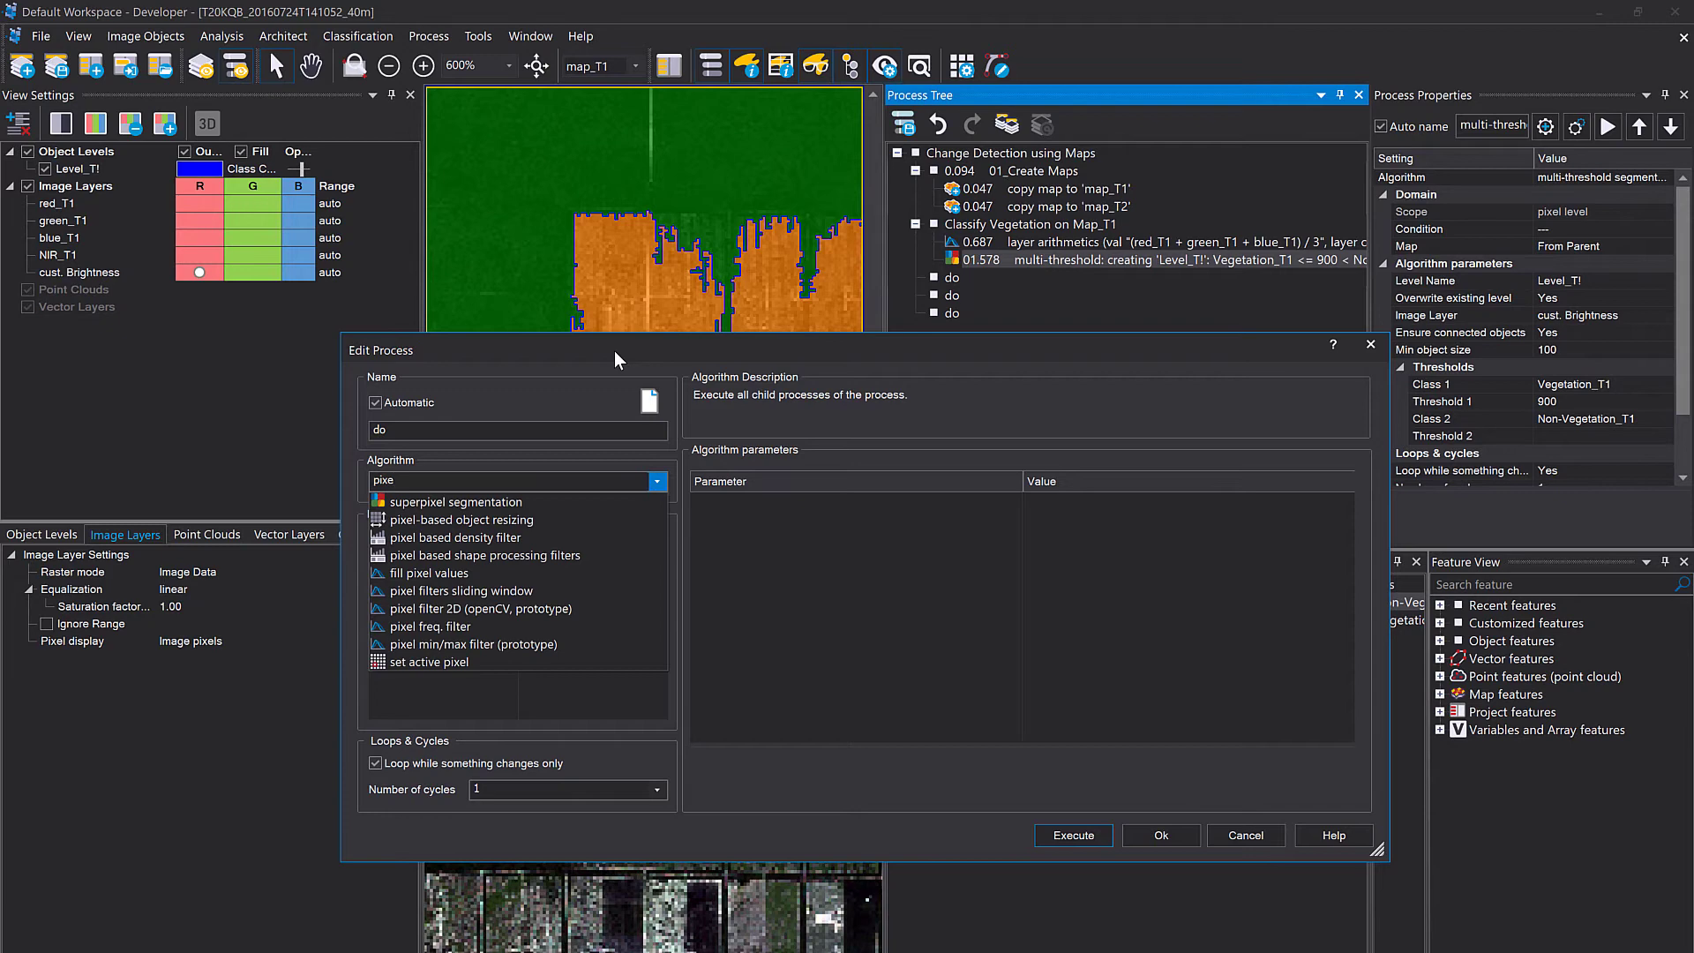
left_click(559, 518)
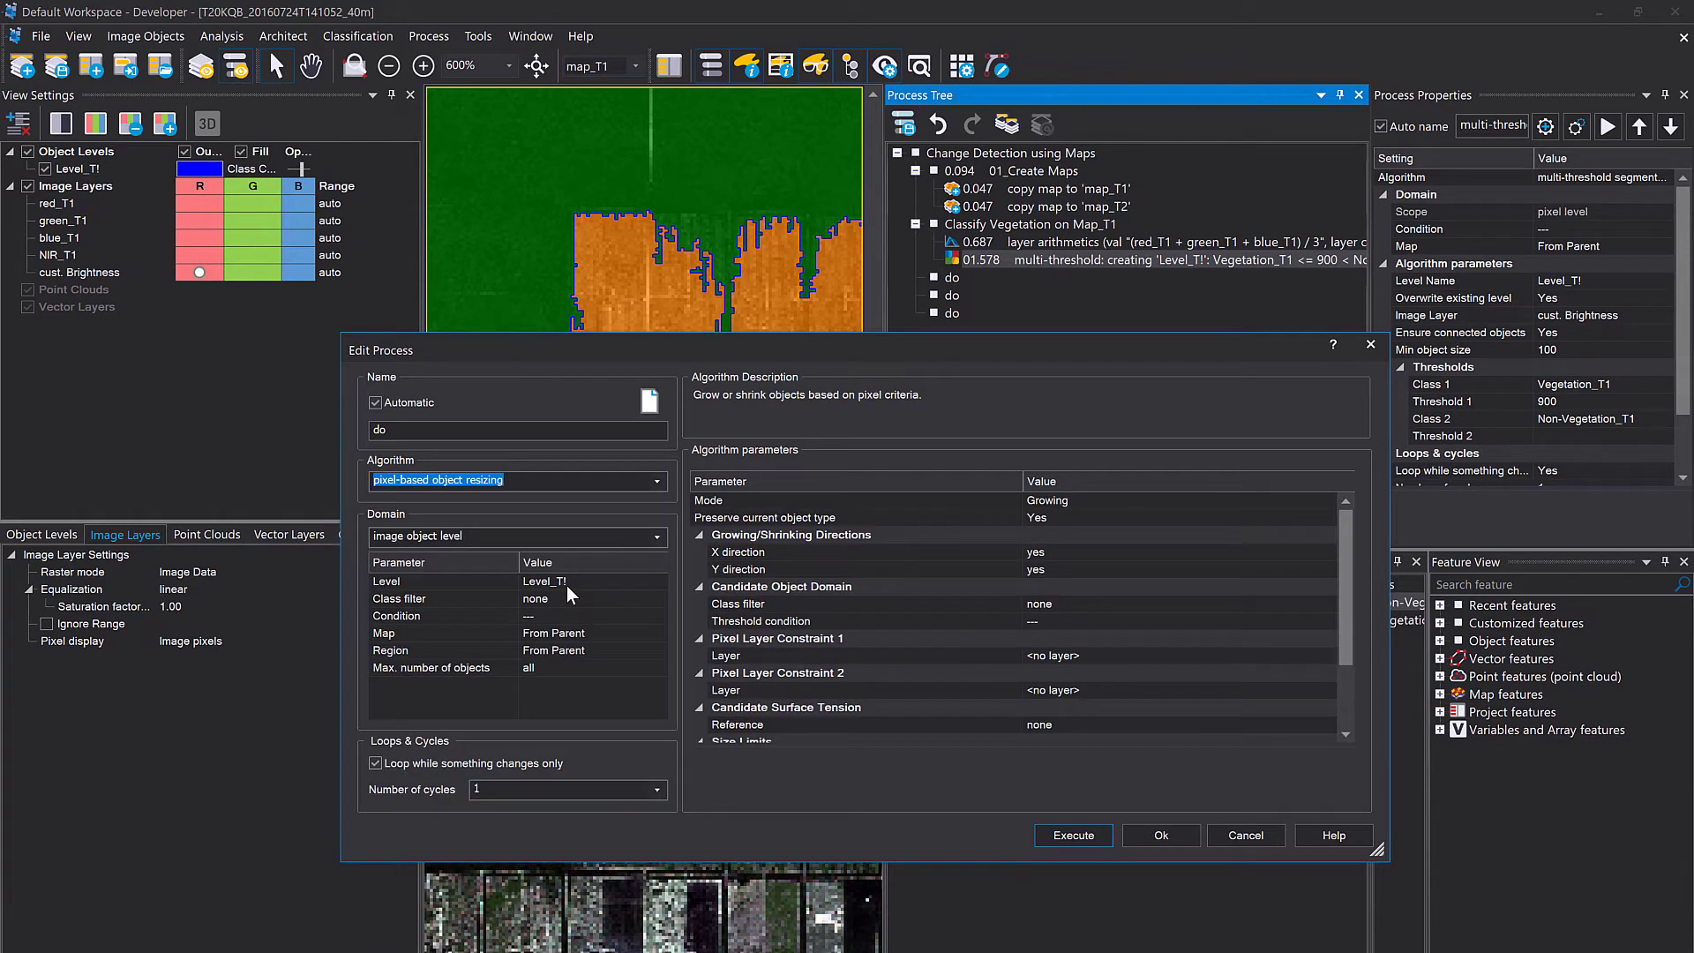
left_click(1091, 500)
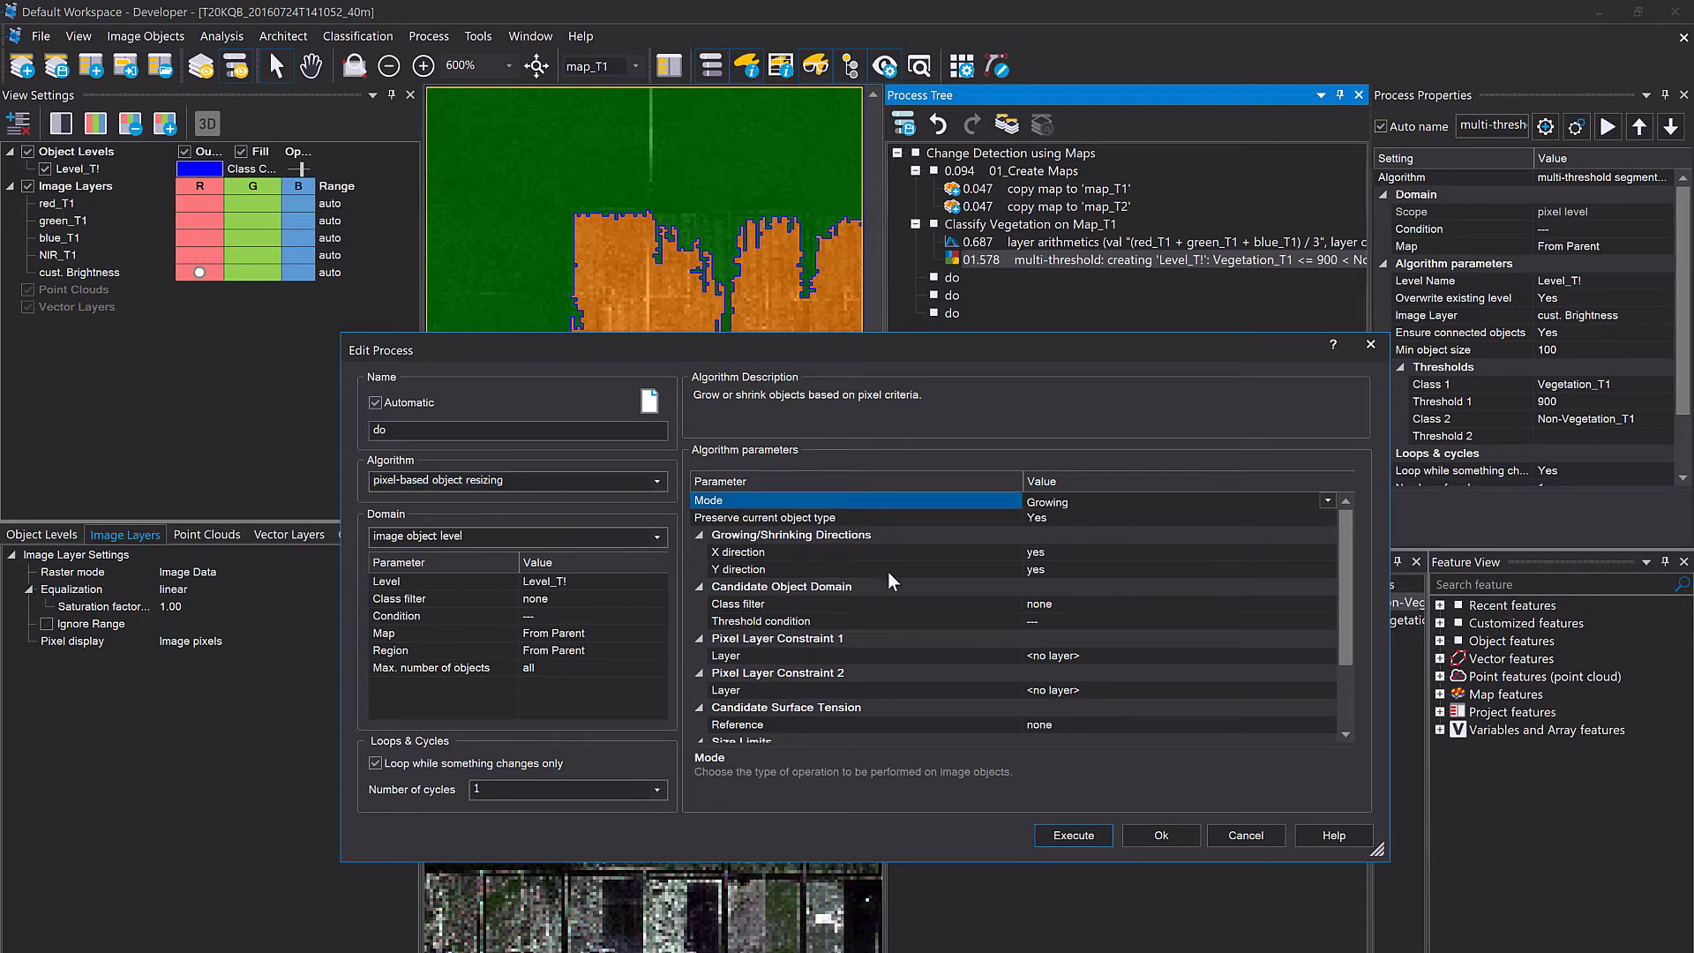
Limit the object resizing process's domain to the class Vegetation_T1 and save the process without executing it.
double_click(658, 597)
left_click(751, 399)
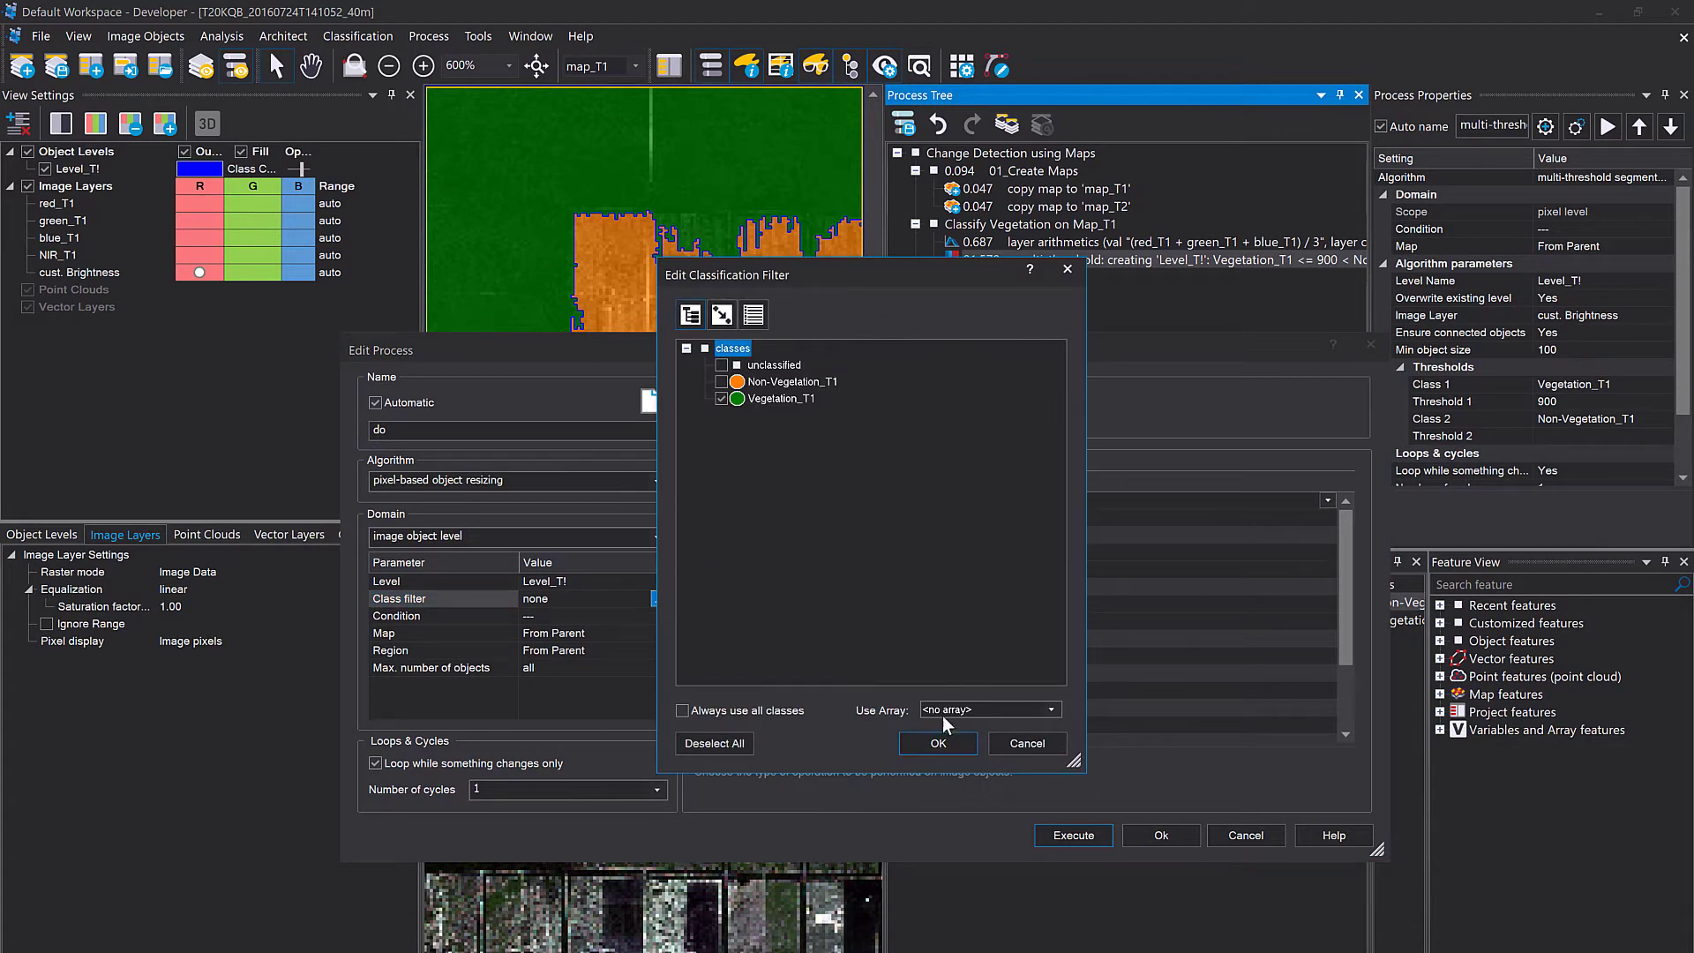
left_click(943, 743)
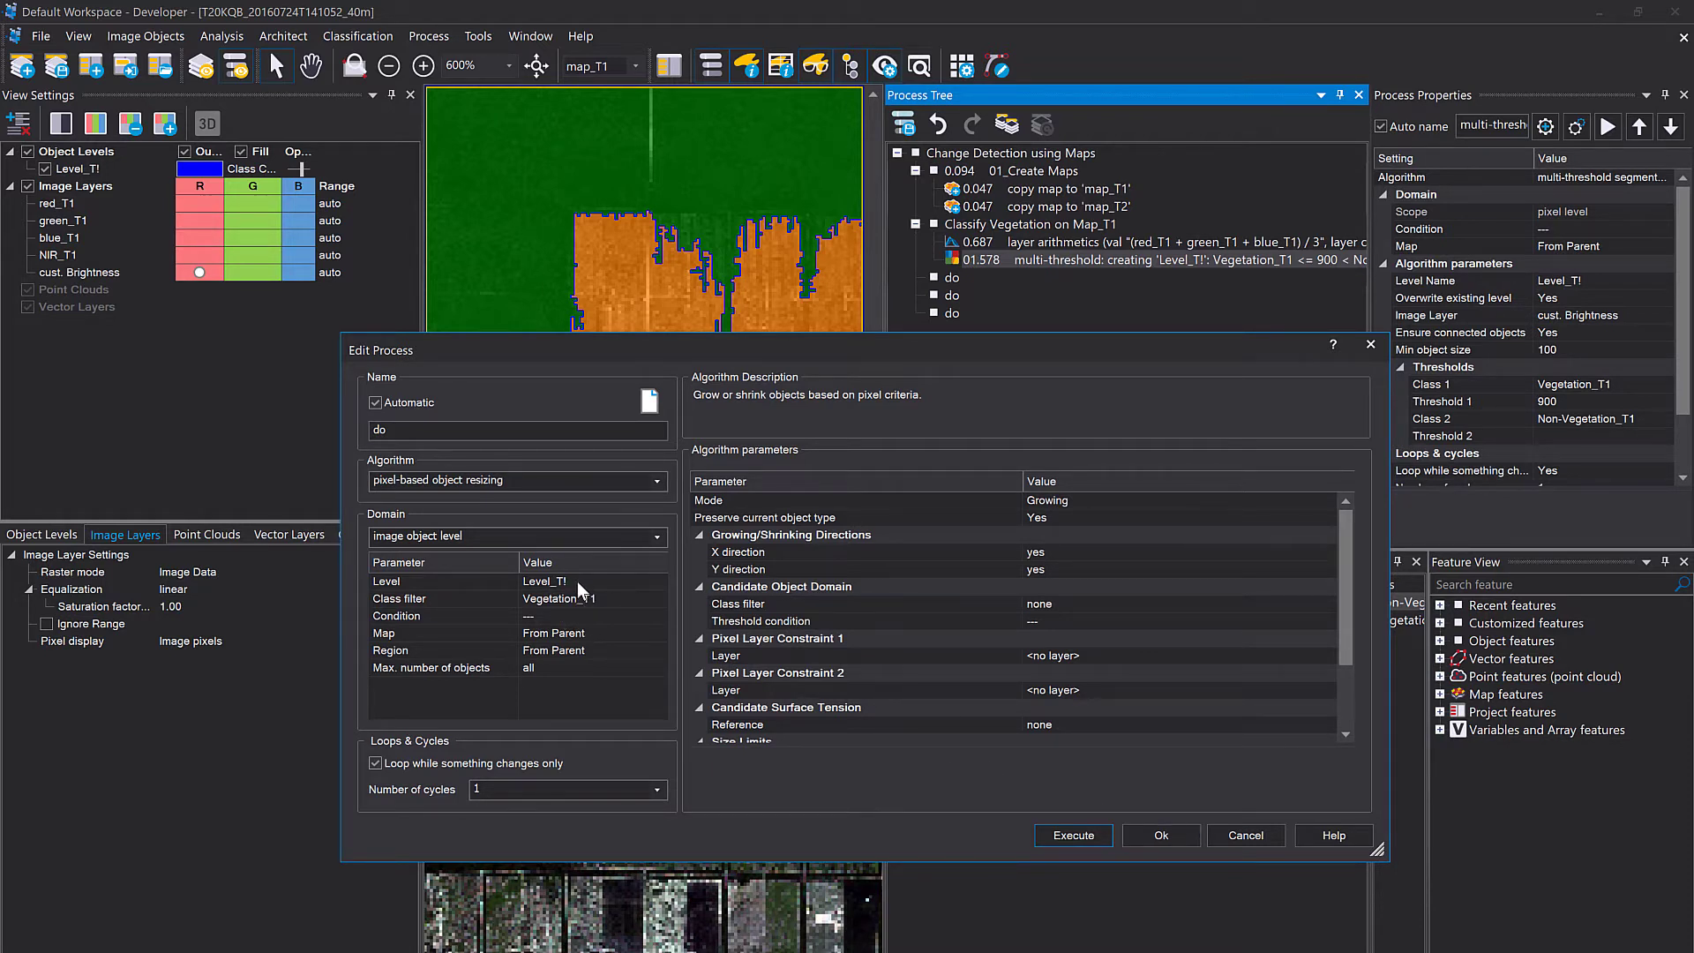
left_click(1162, 835)
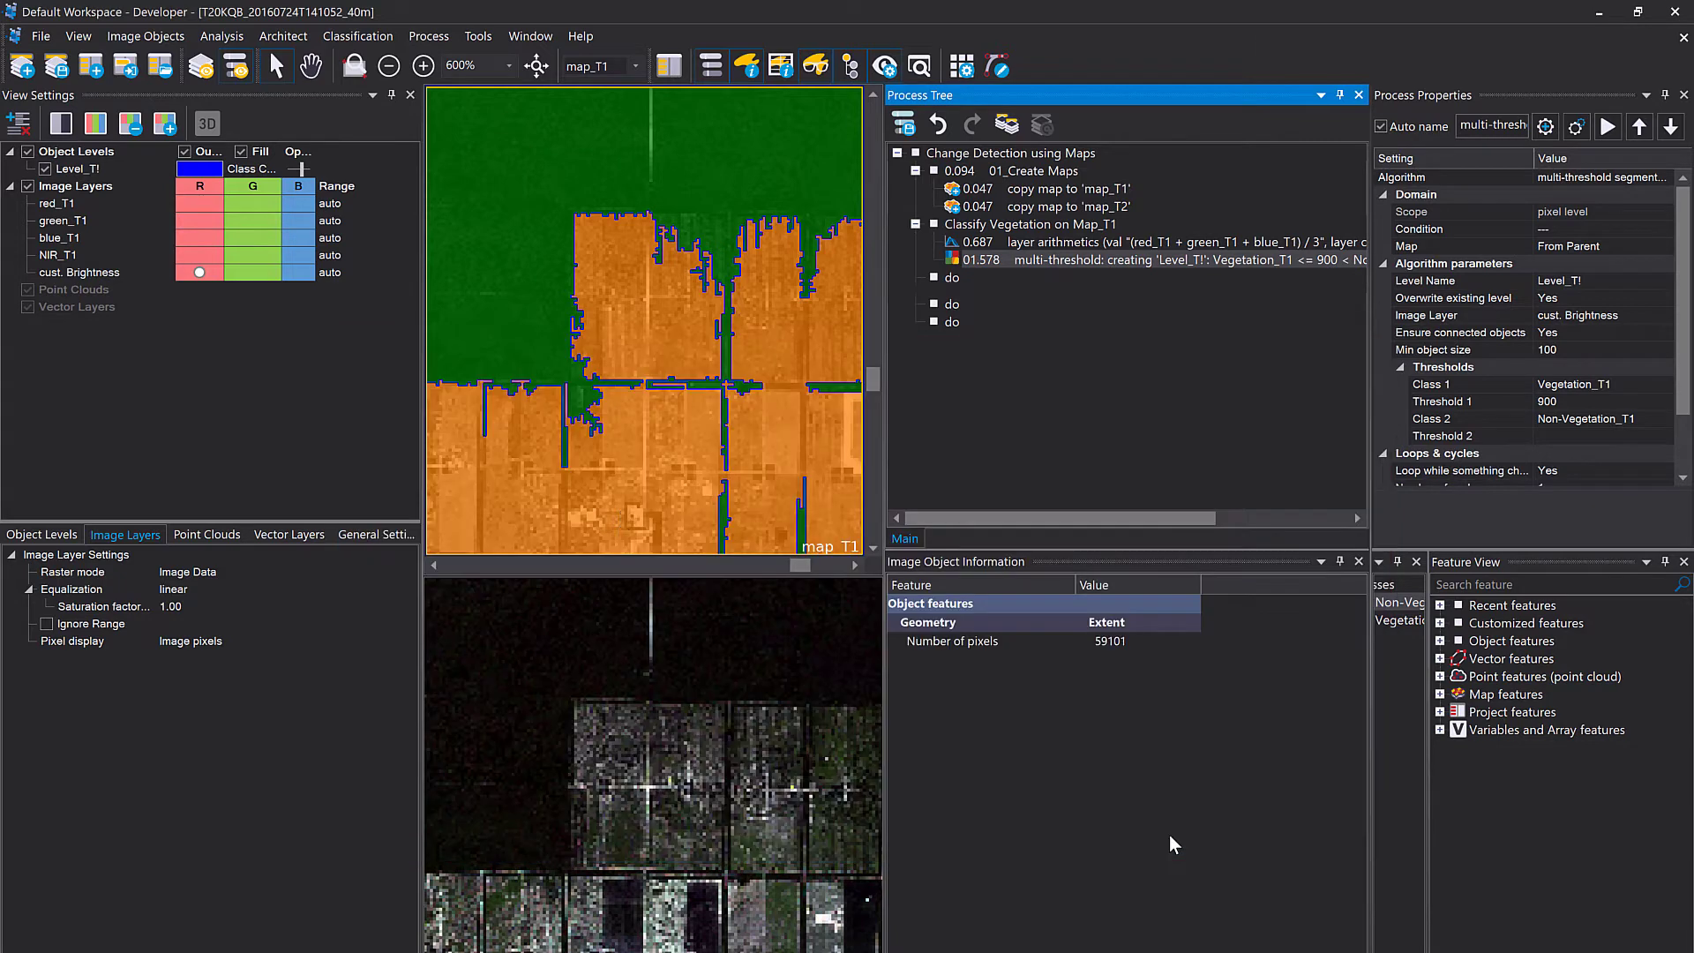
Correct the misspelled object level name to Level_T1.
left_click(97, 168)
type("1")
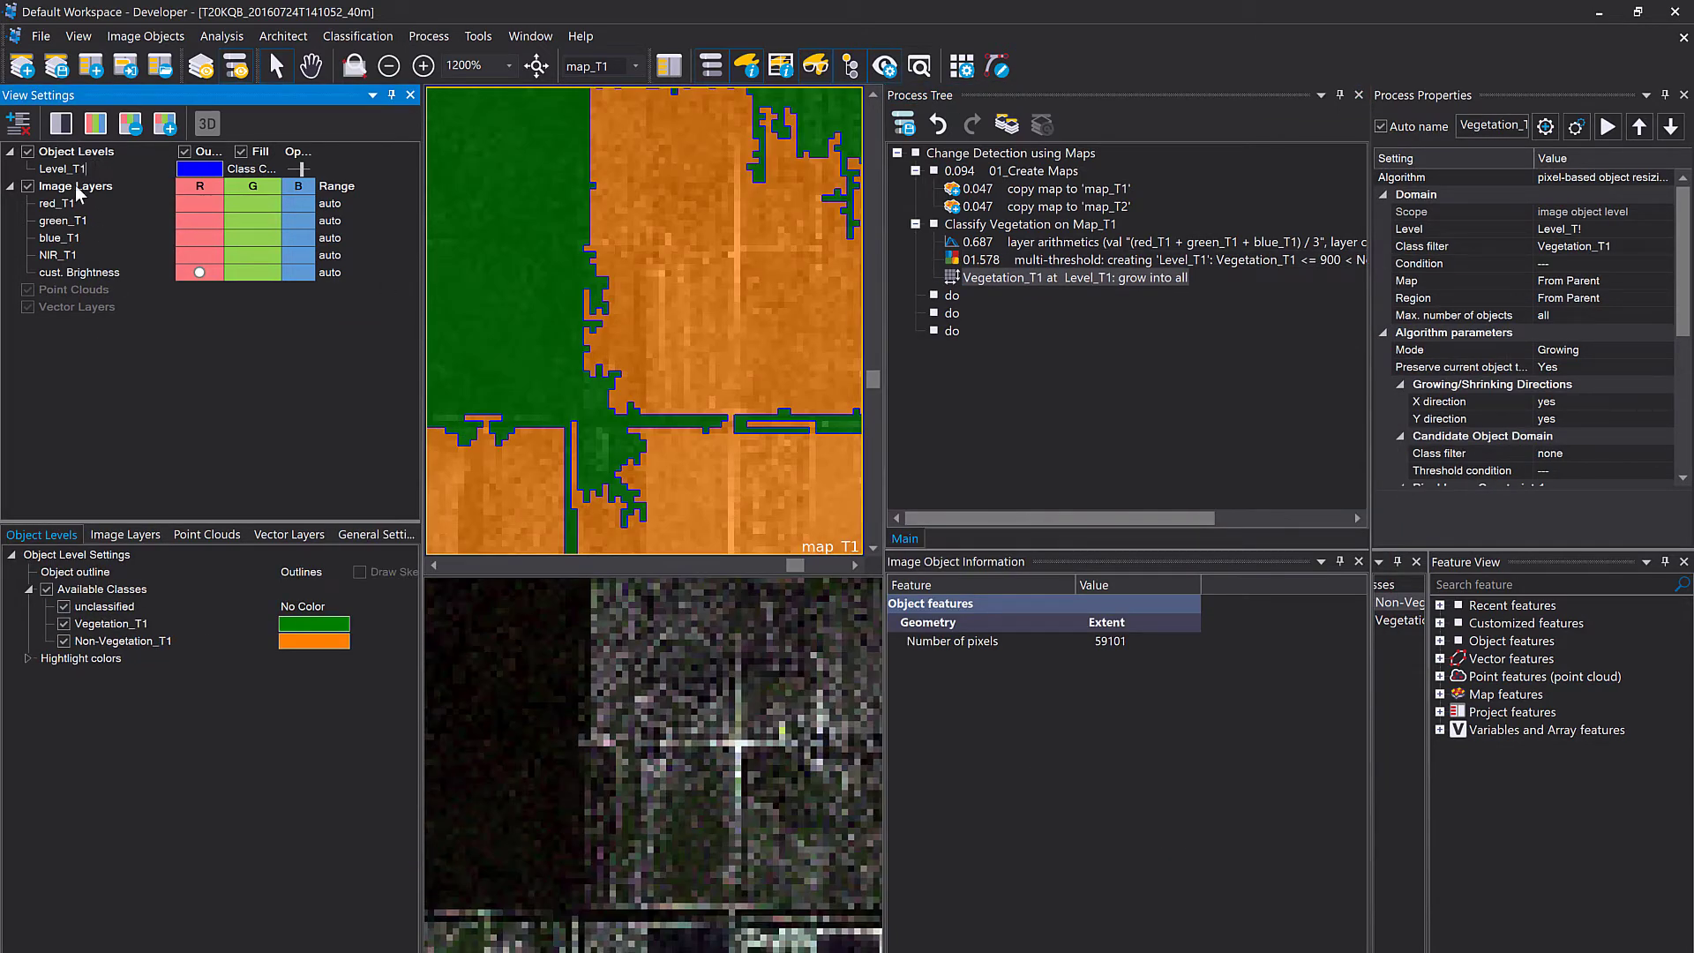
Set the object resizing process's candidate surface tension reference to class, filtered to Vegetation_T1.
left_click(971, 279)
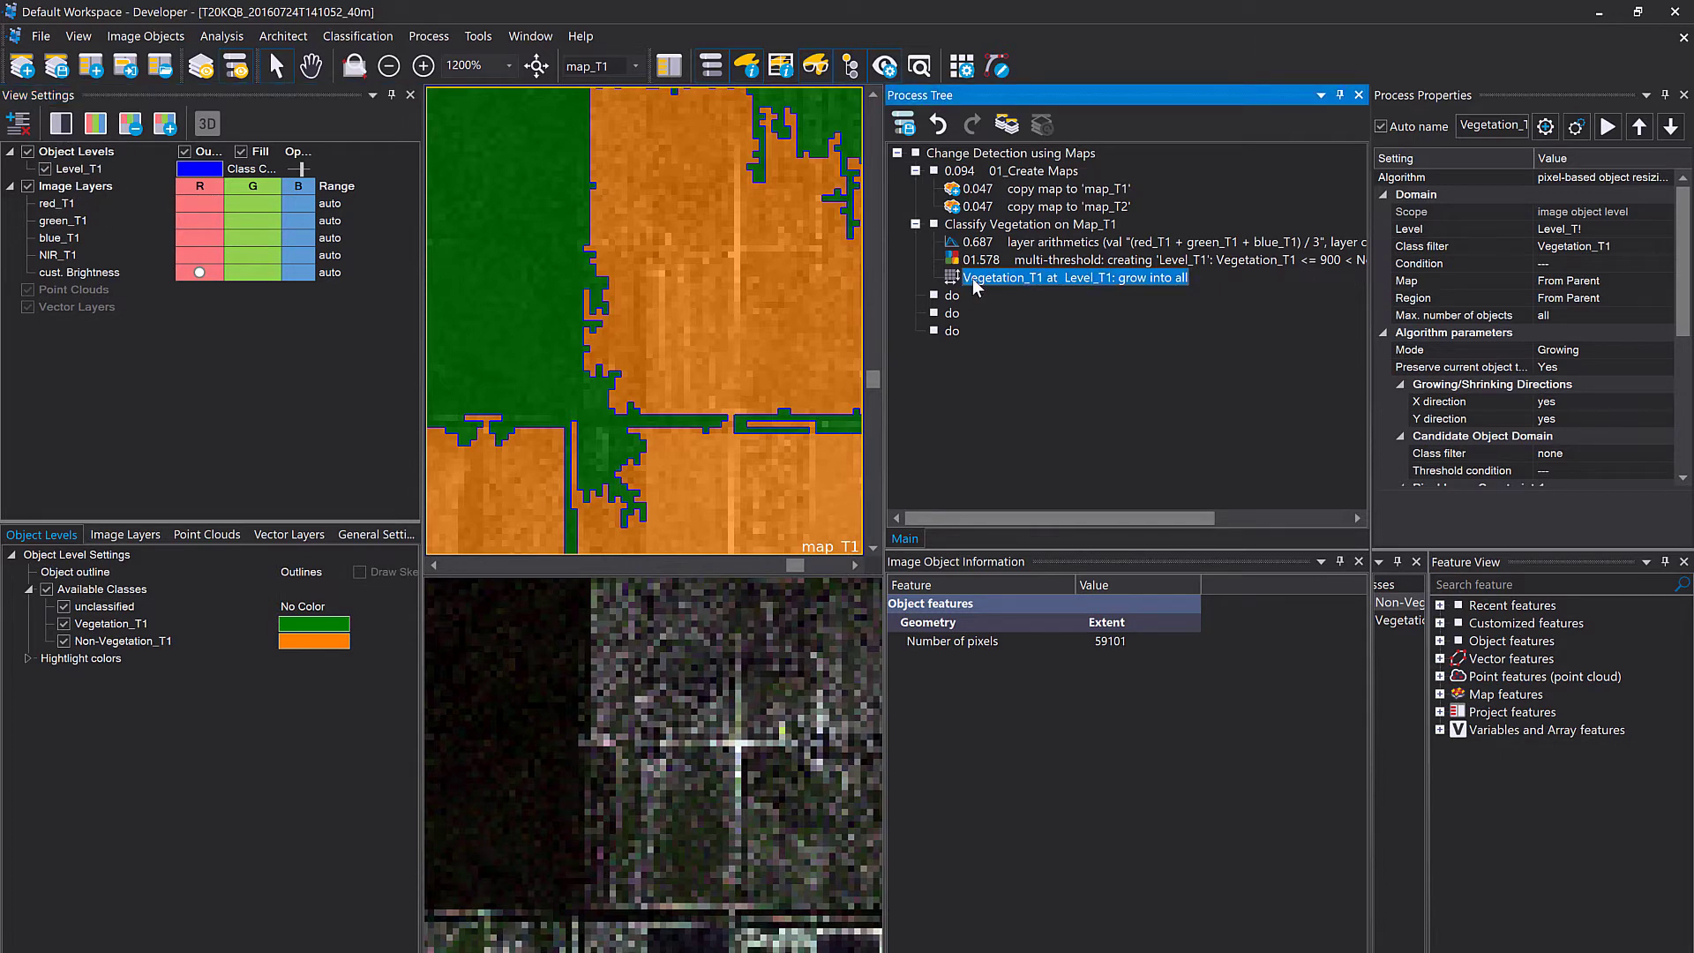
double_click(967, 277)
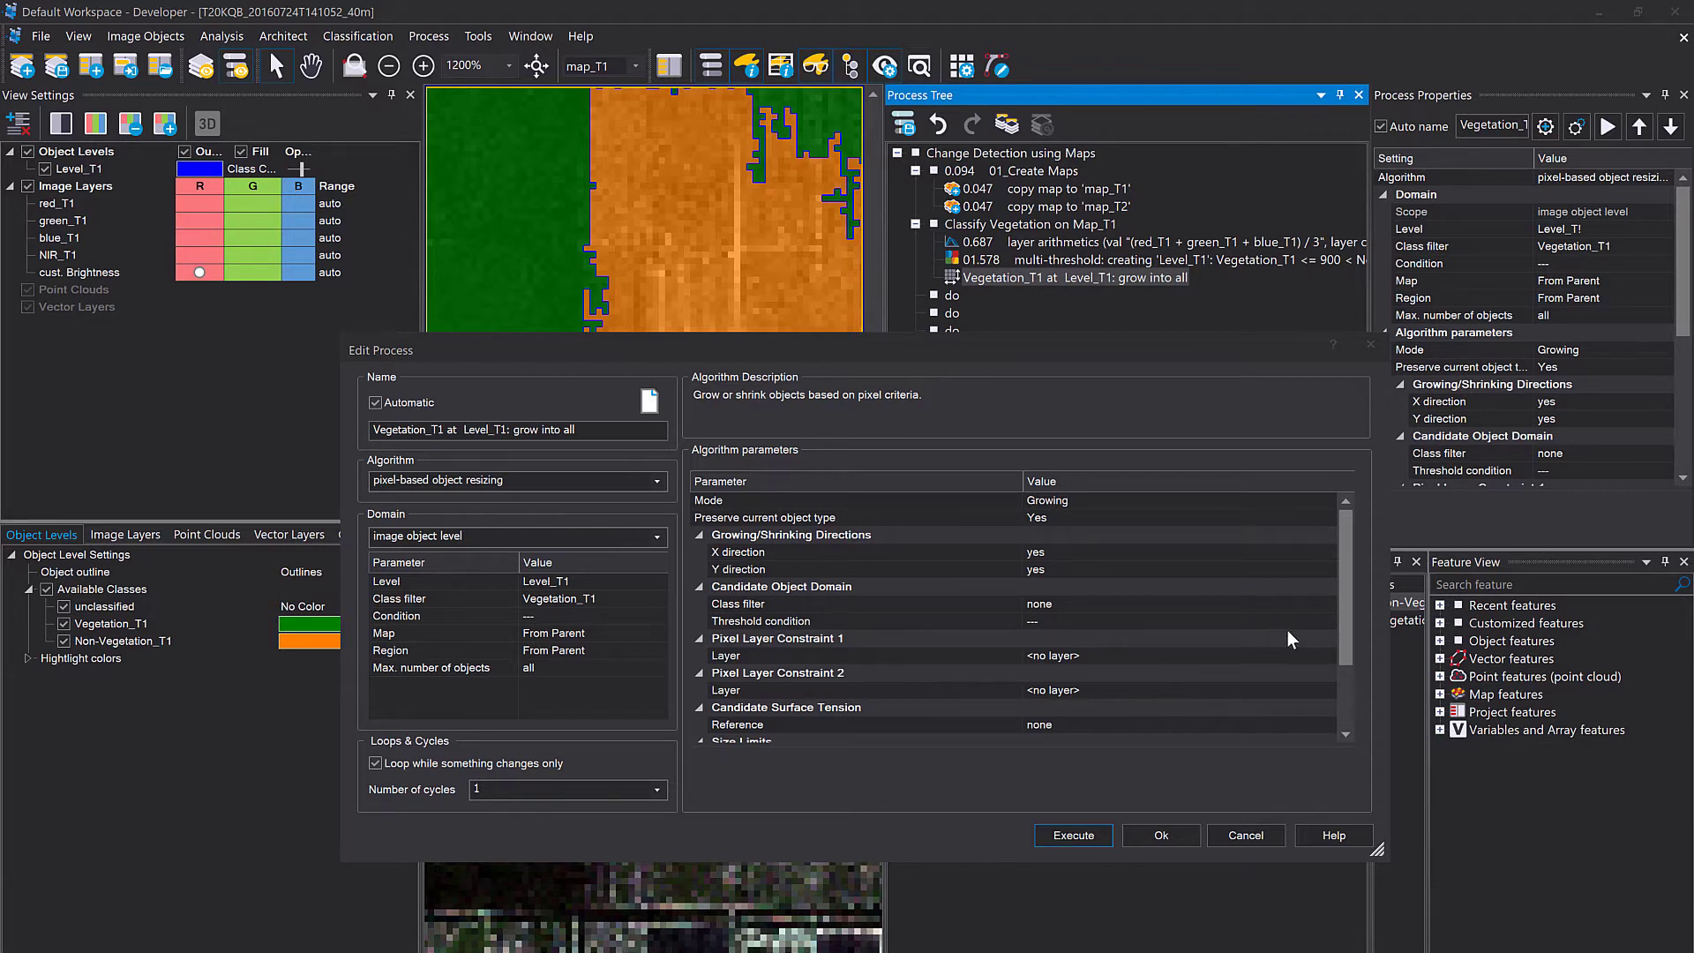
left_click_drag(1341, 643, 1254, 710)
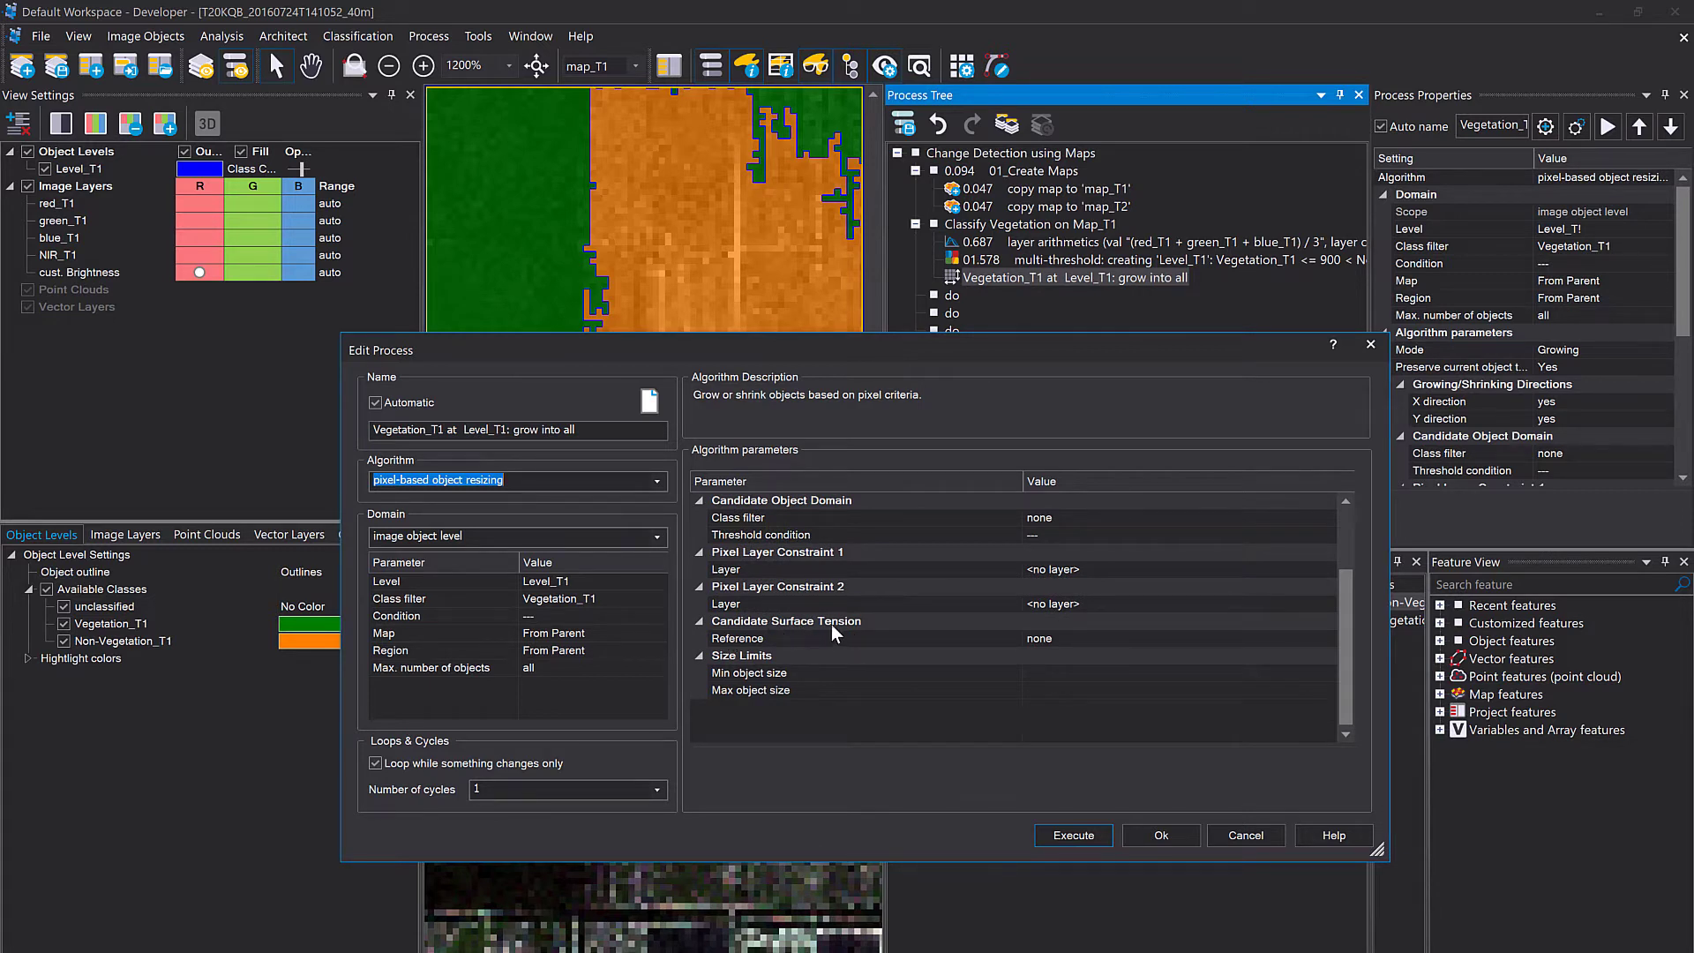
left_click(1329, 639)
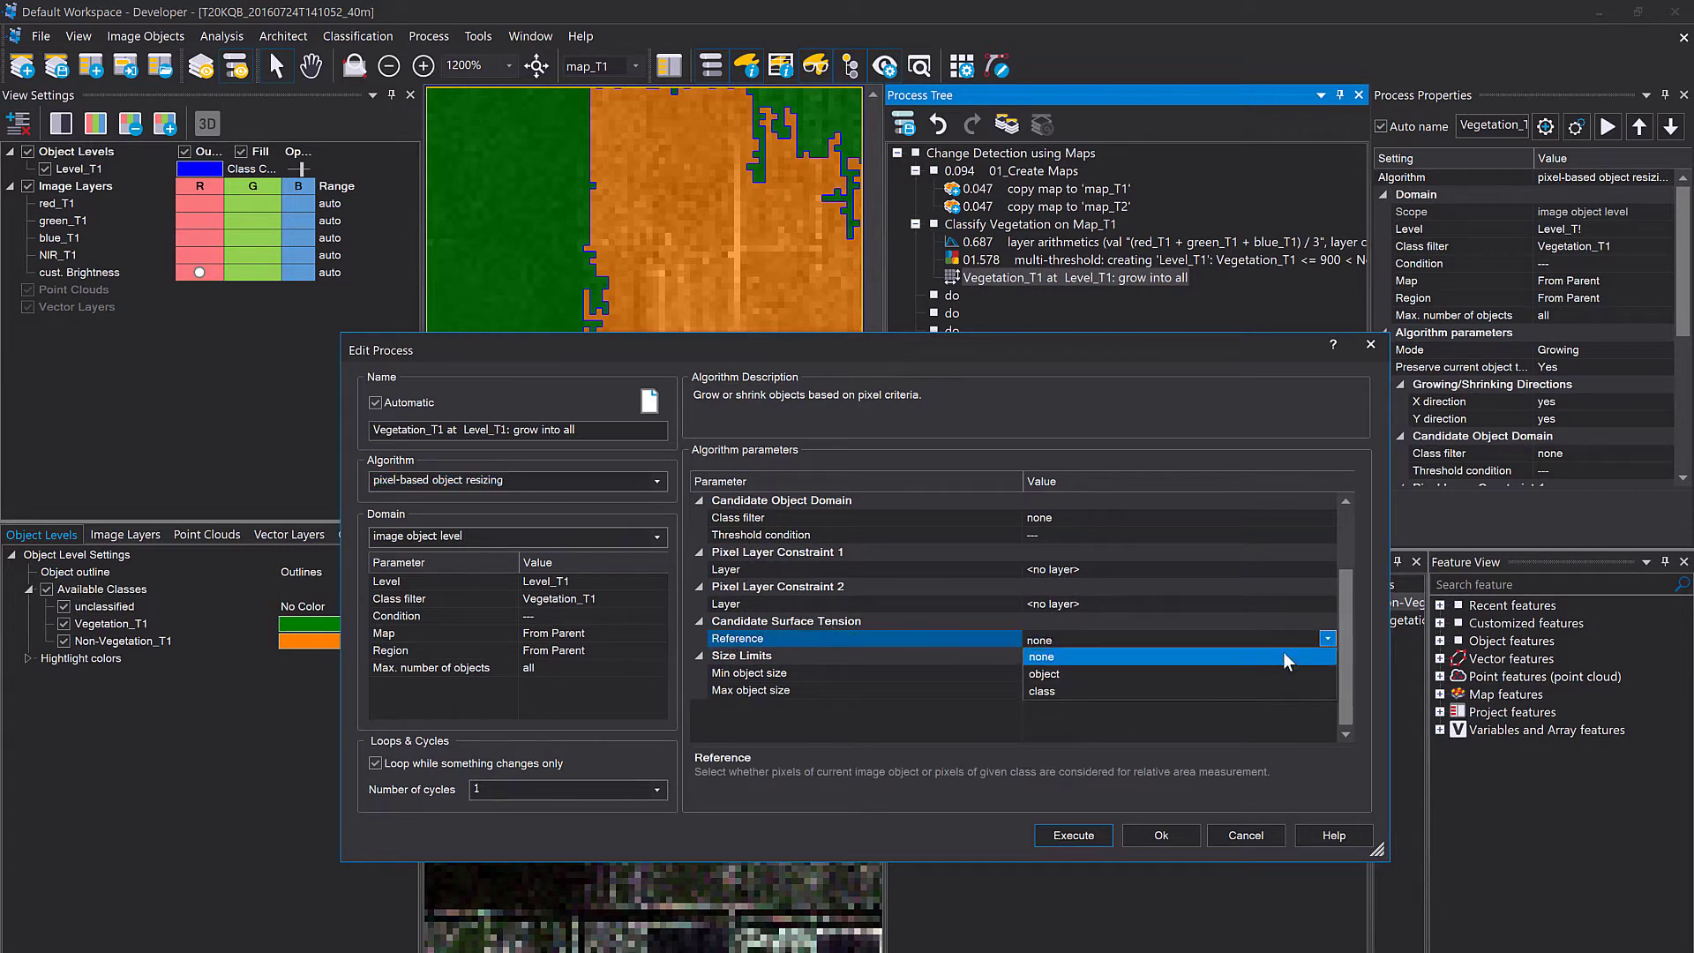
left_click(1252, 689)
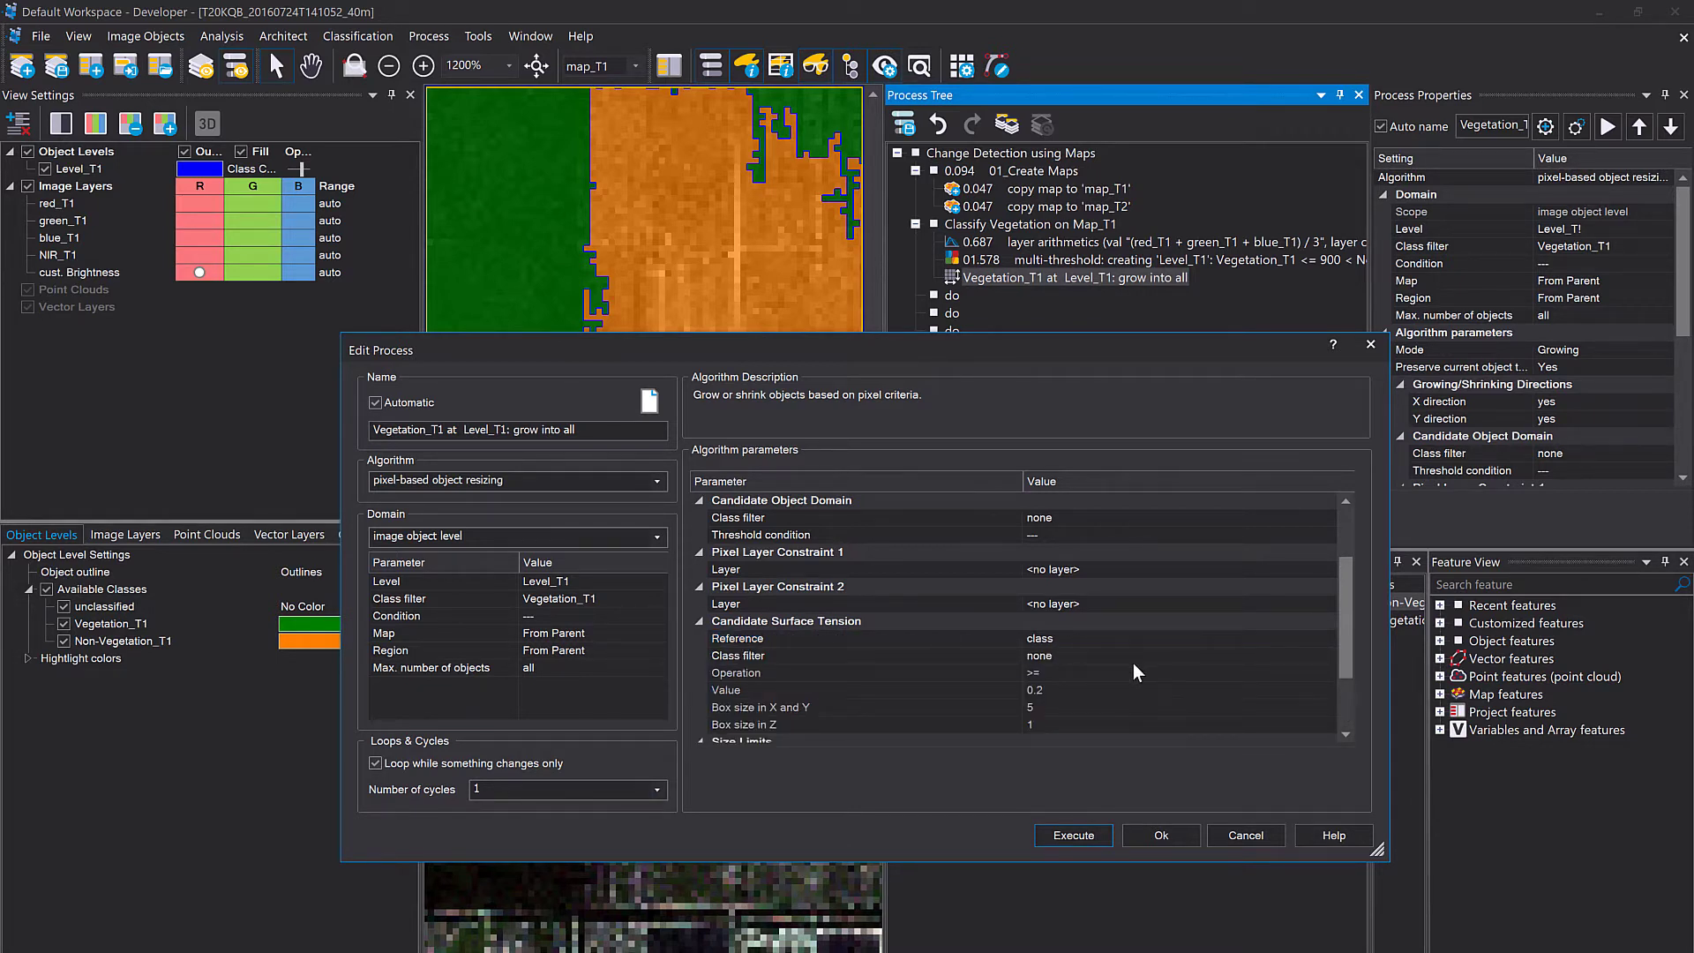
scroll(1105, 667, "down", 1)
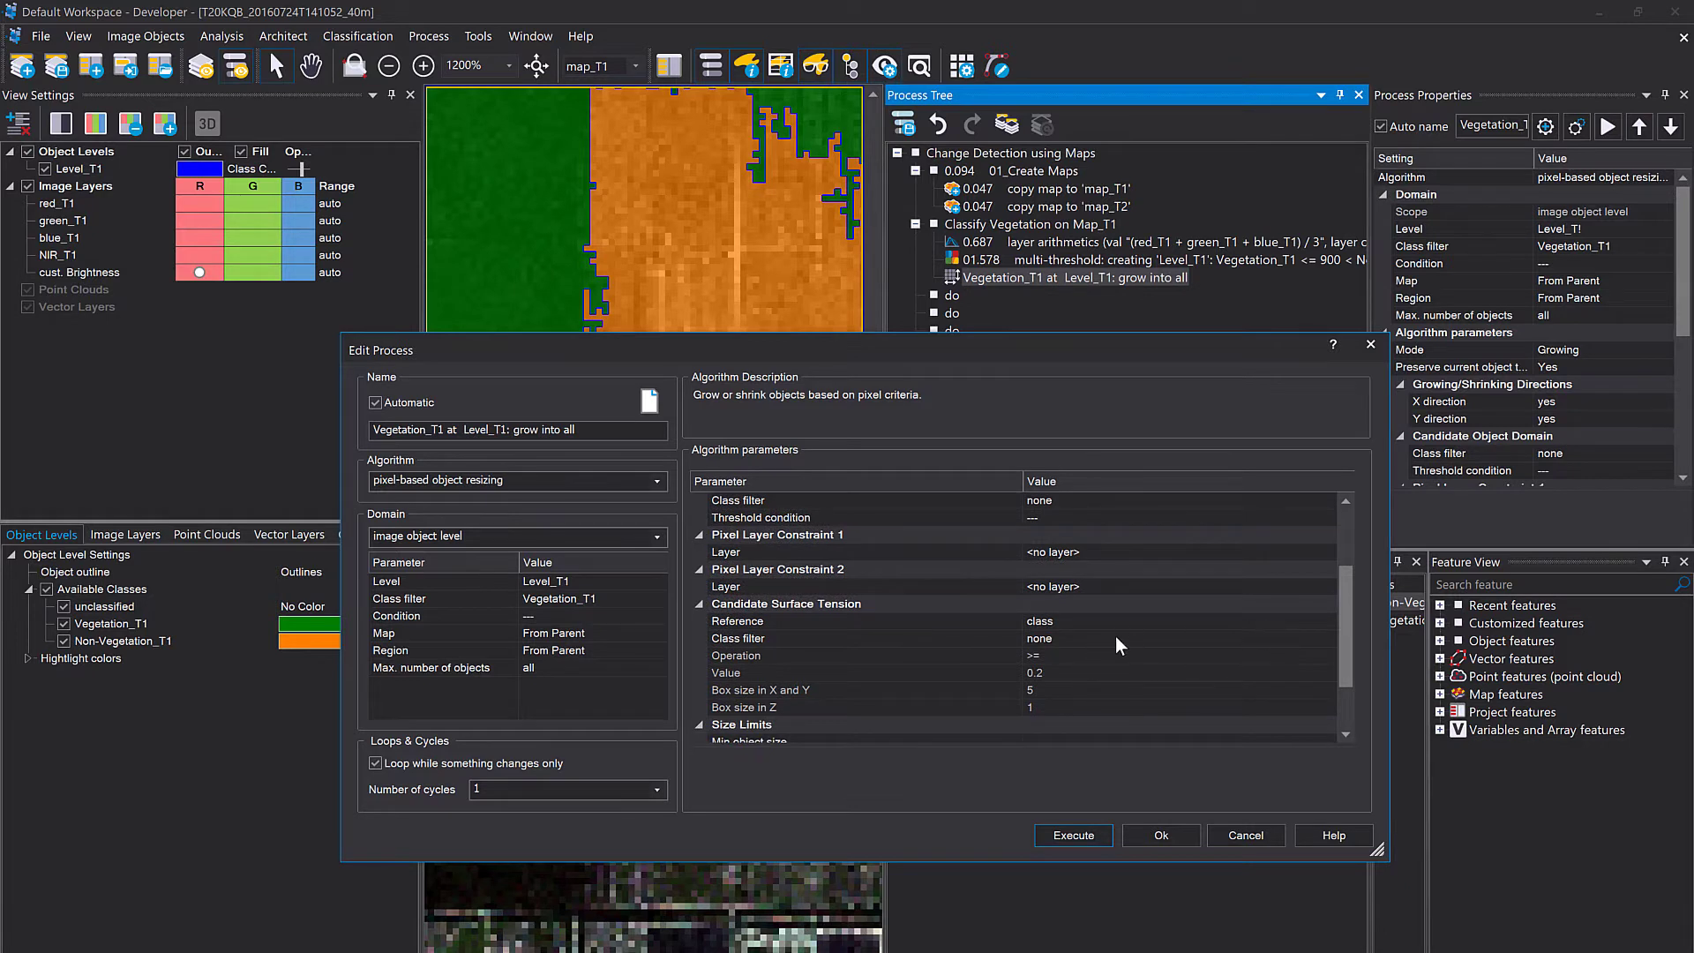
double_click(1332, 634)
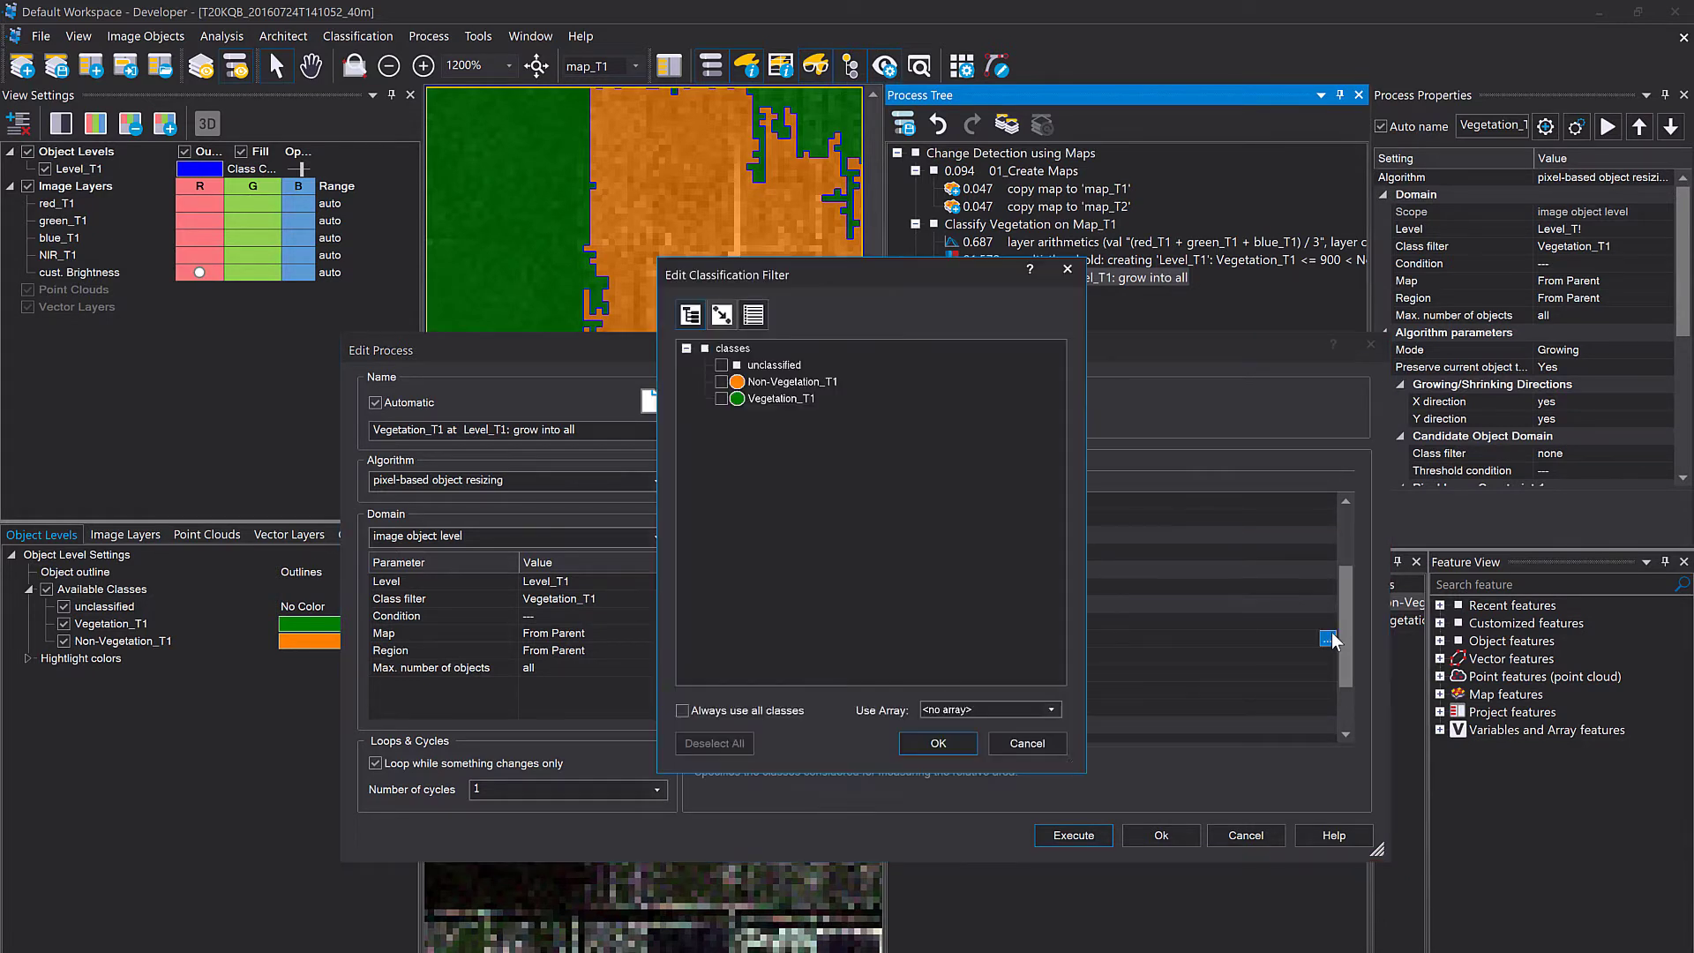
left_click(768, 400)
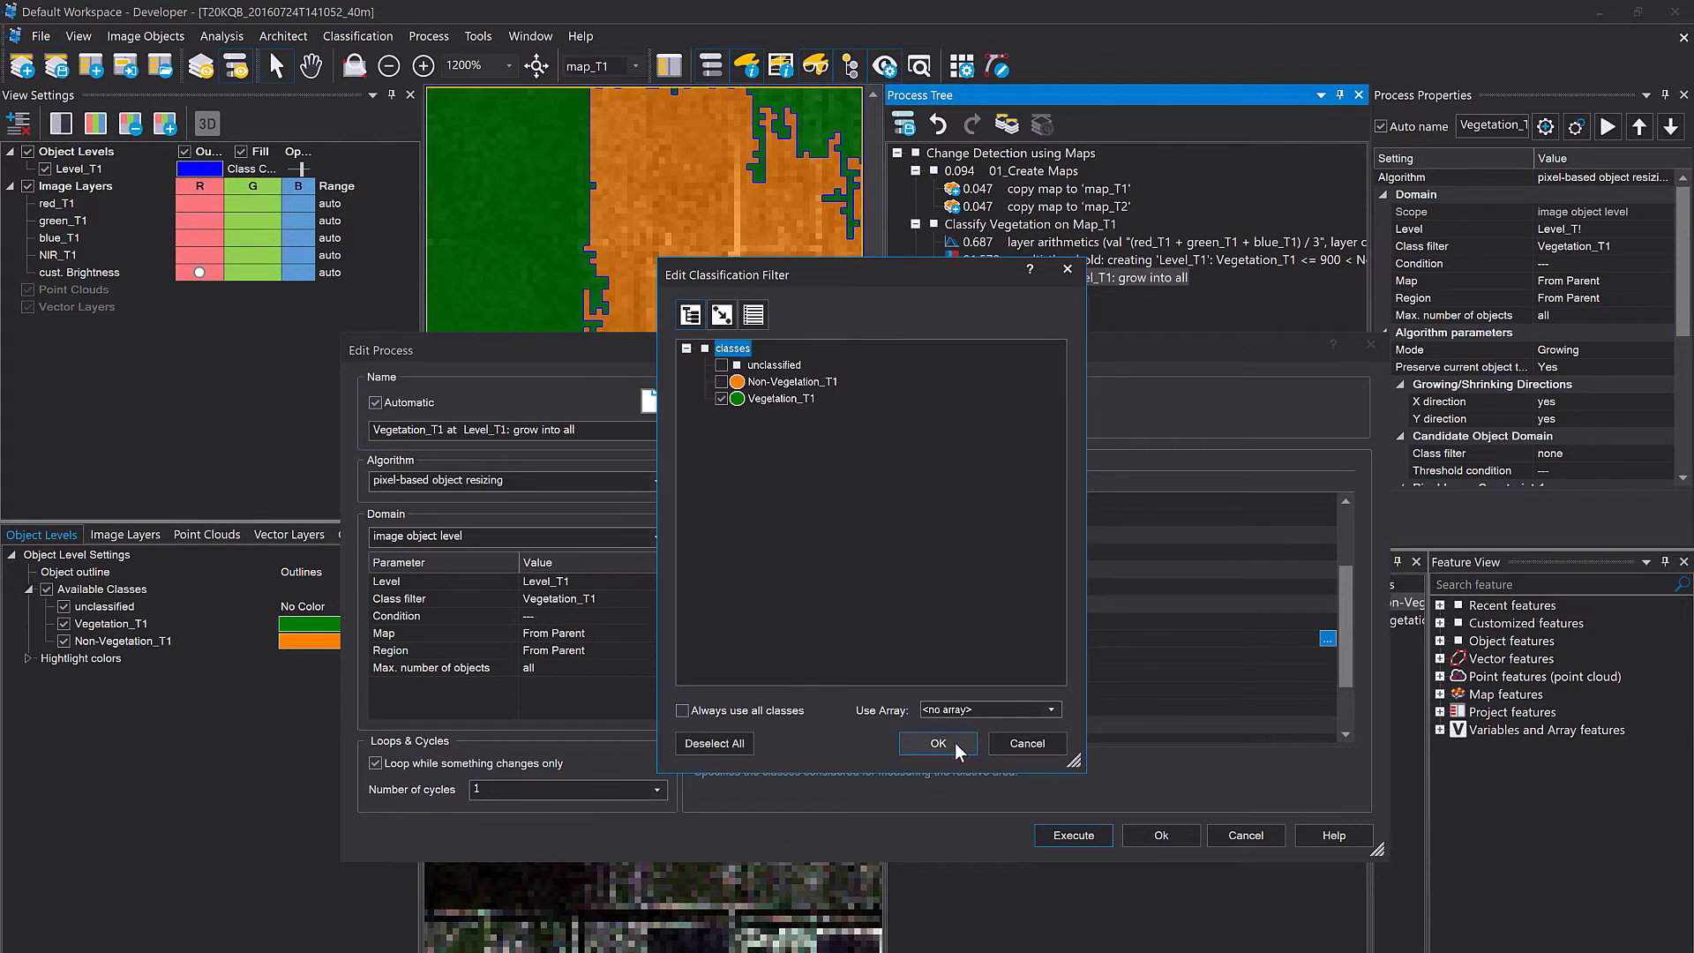
left_click(955, 743)
Set the surface tension threshold value to 0.5 and the number of cycles to 5, and save the process without executing it.
left_click(1086, 672)
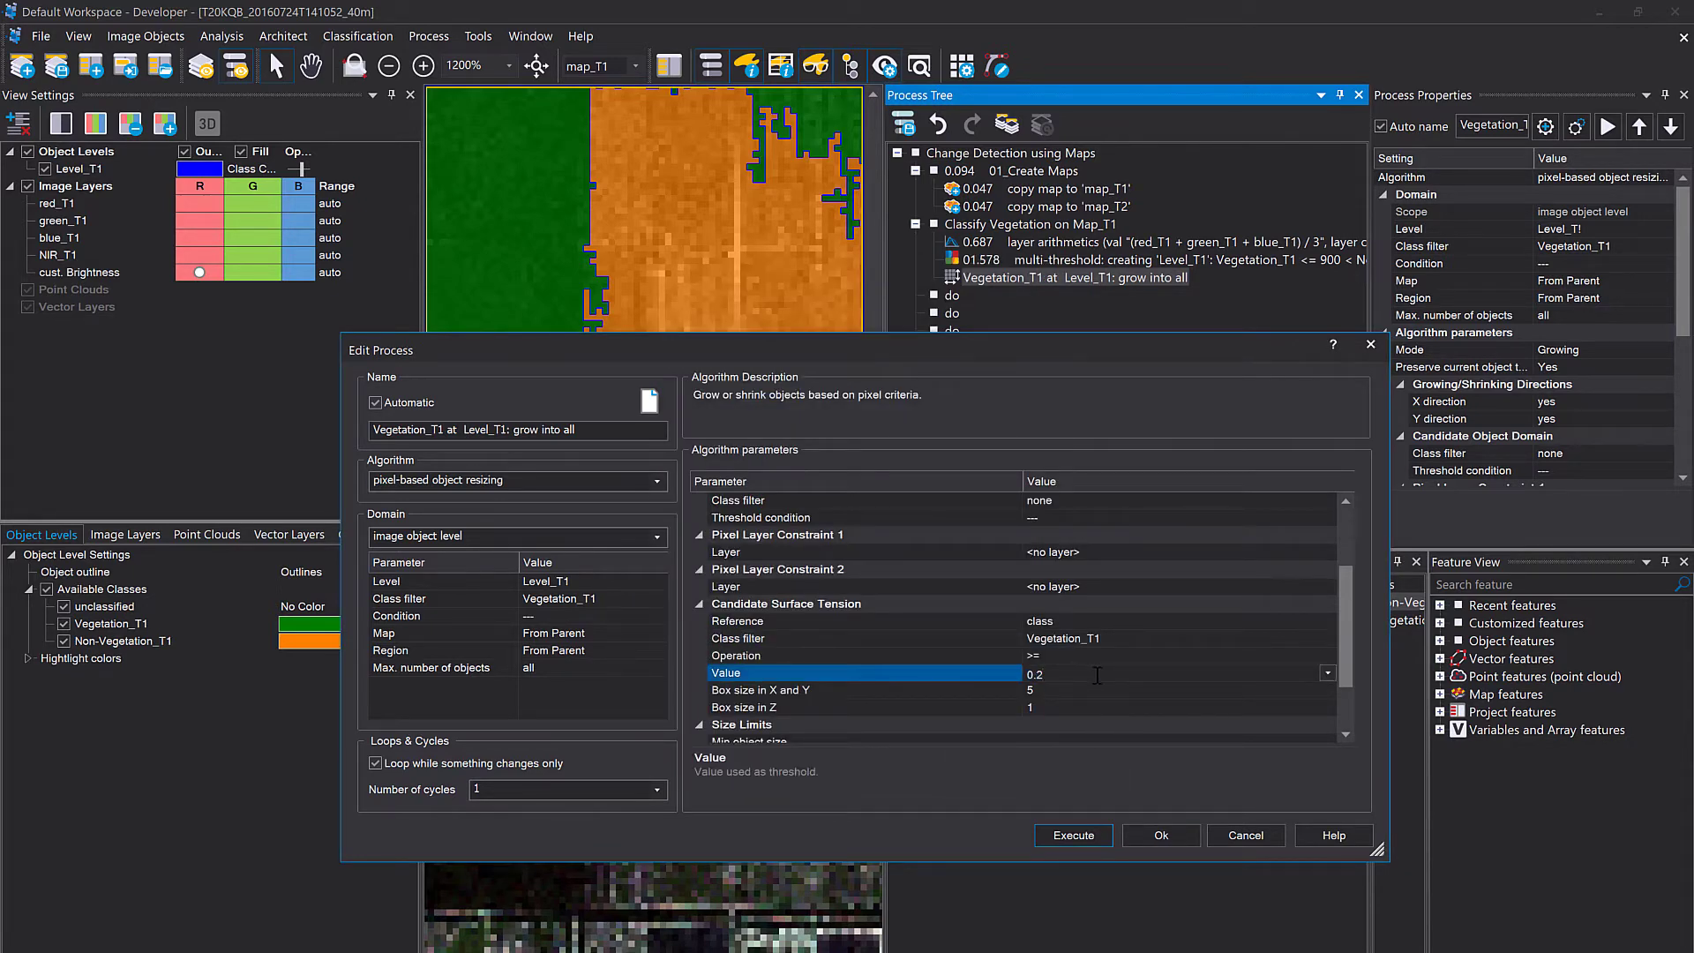
type("0.5")
left_click(541, 788)
type("5")
left_click(832, 791)
left_click(1163, 834)
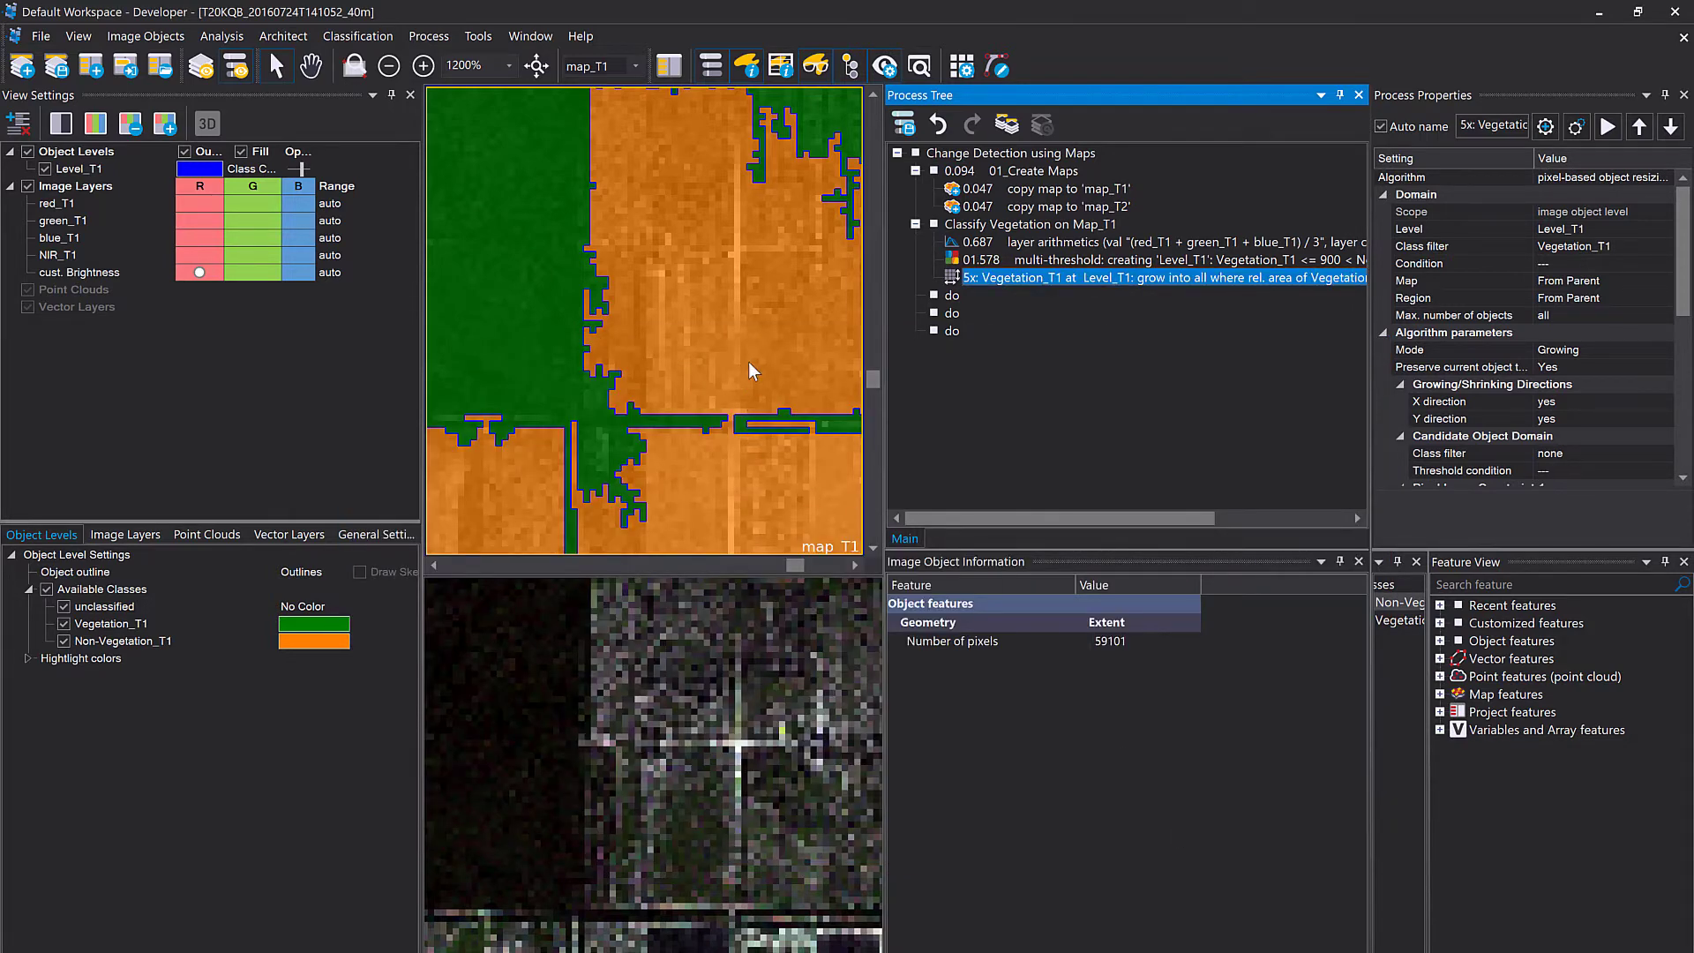
Examine the jagged vegetation borders and thin protrusions around the fields on map_T1 at different zoom levels.
left_click_drag(748, 362, 639, 450)
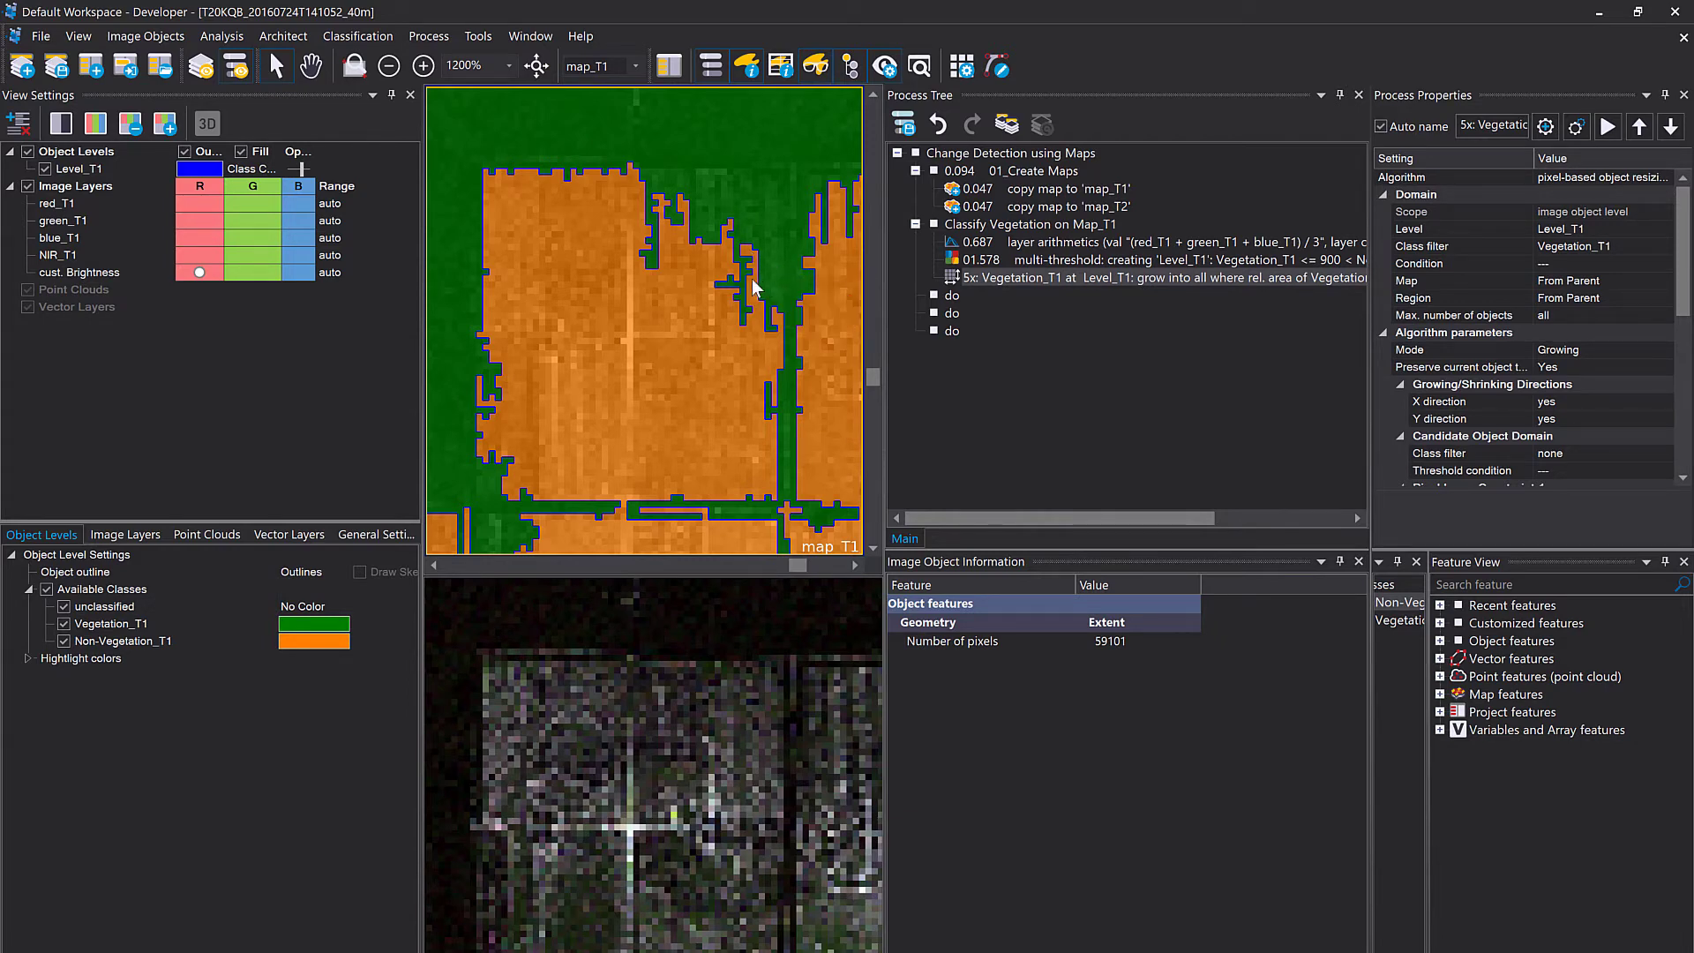
left_click_drag(768, 259, 633, 334)
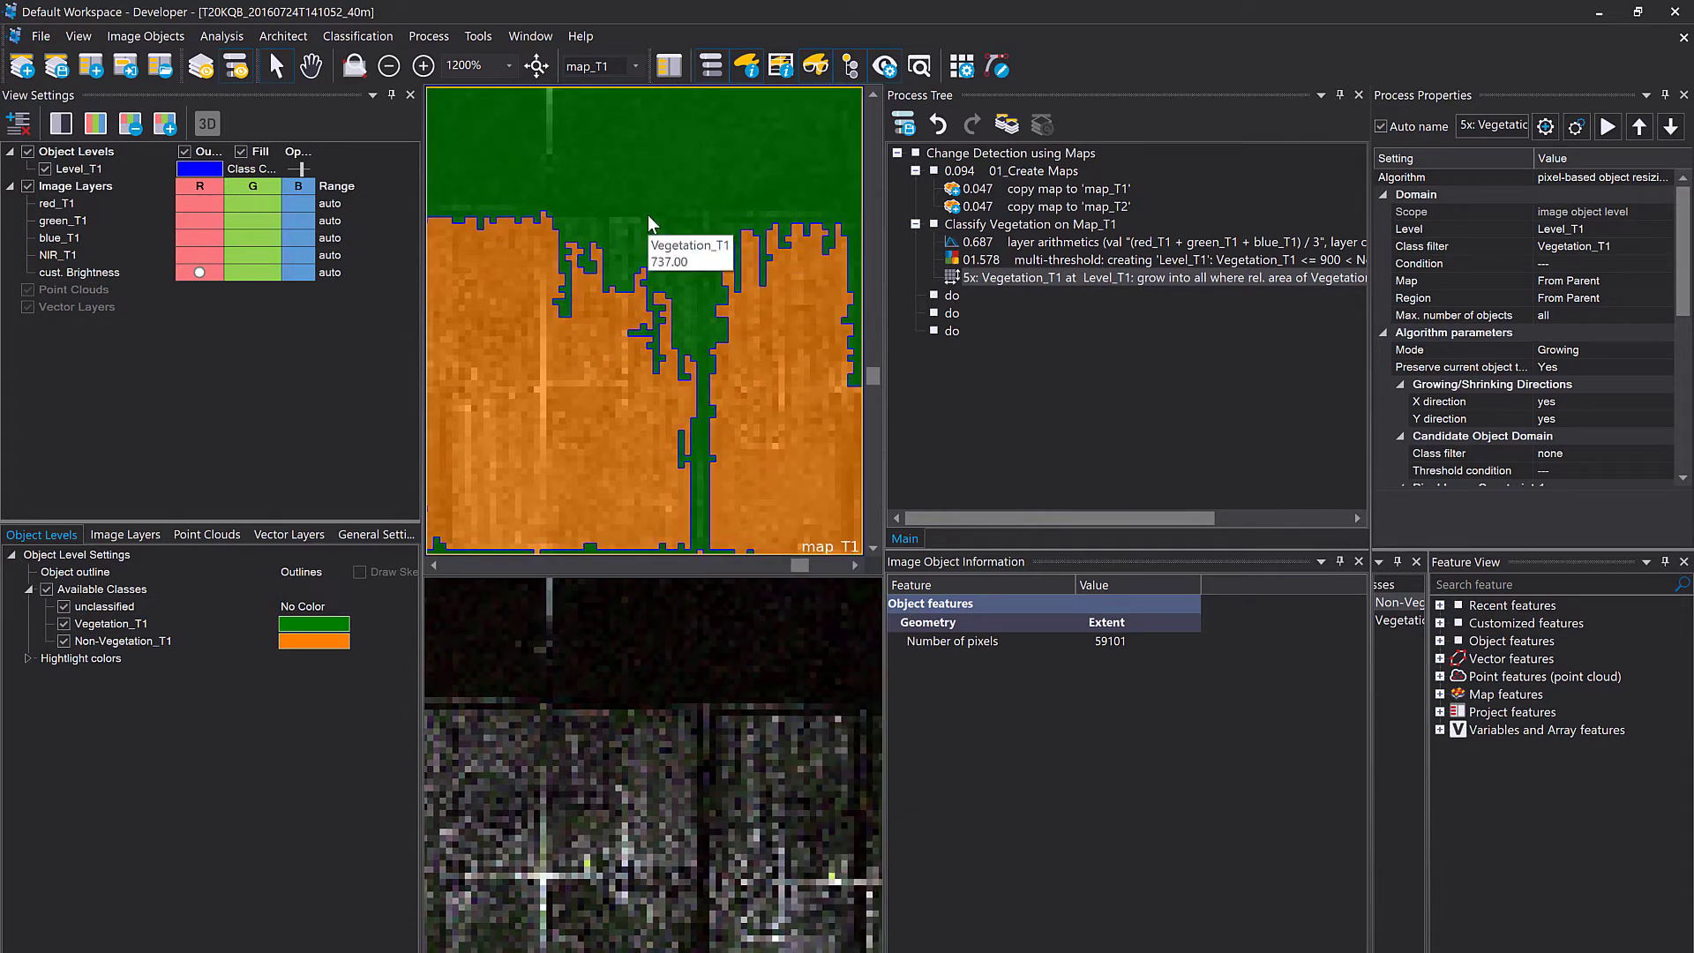
left_click_drag(754, 307, 613, 363)
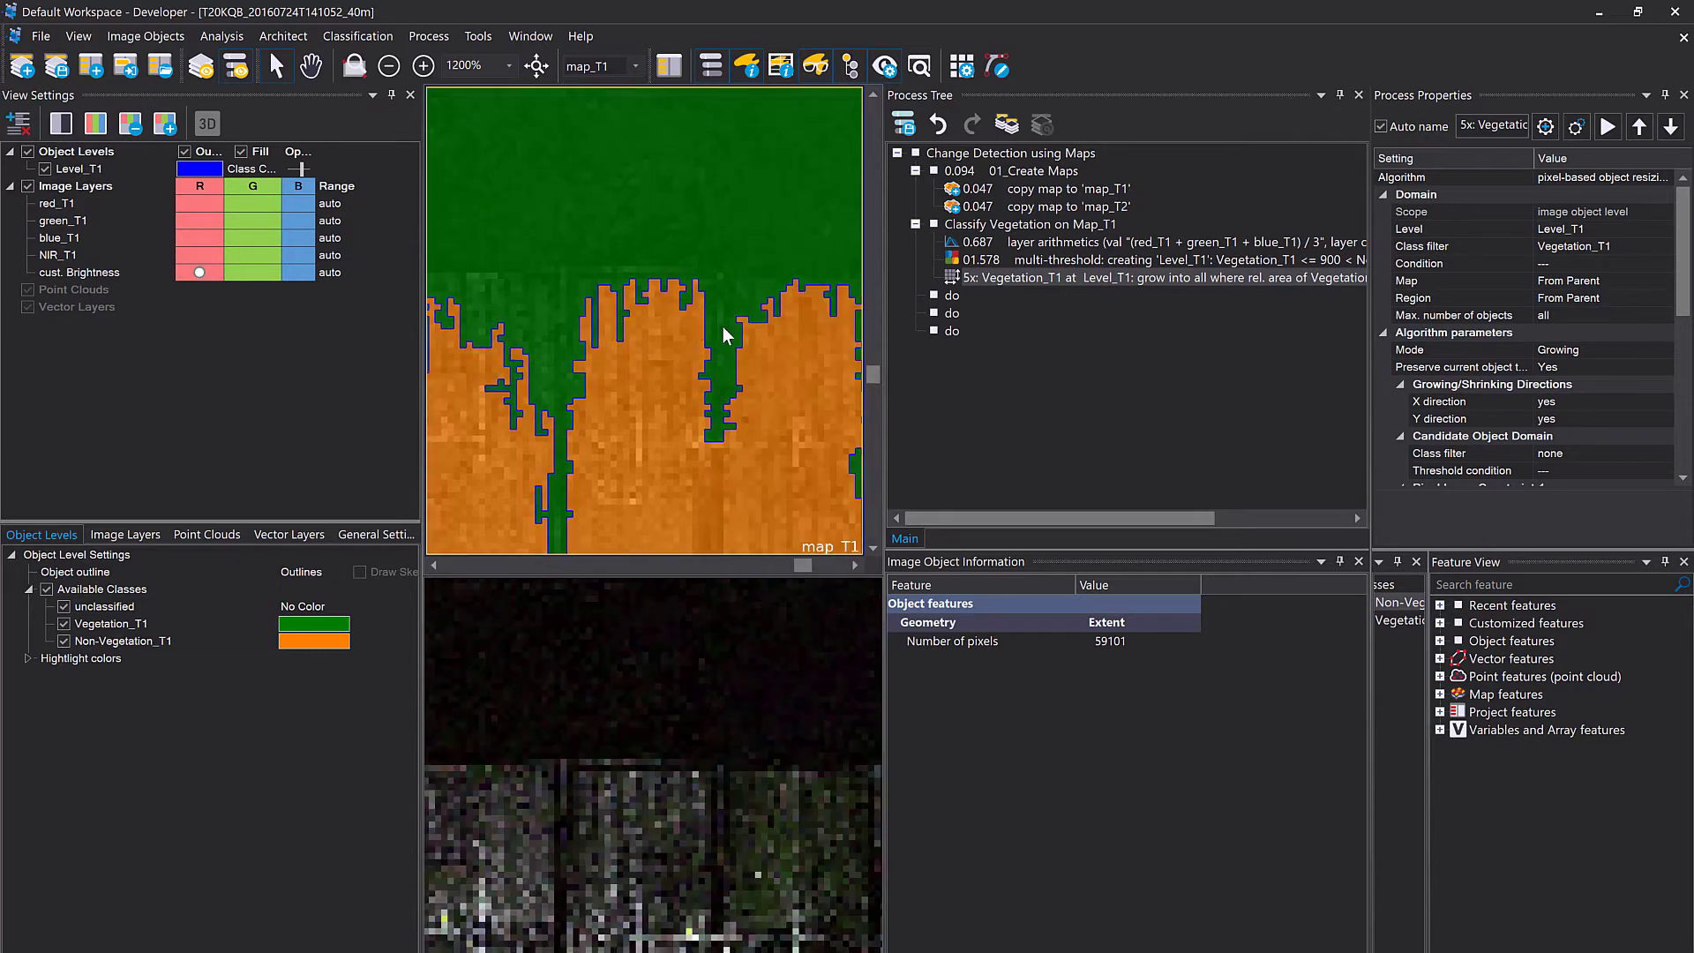
left_click_drag(762, 315, 649, 331)
left_click_drag(768, 331, 672, 351)
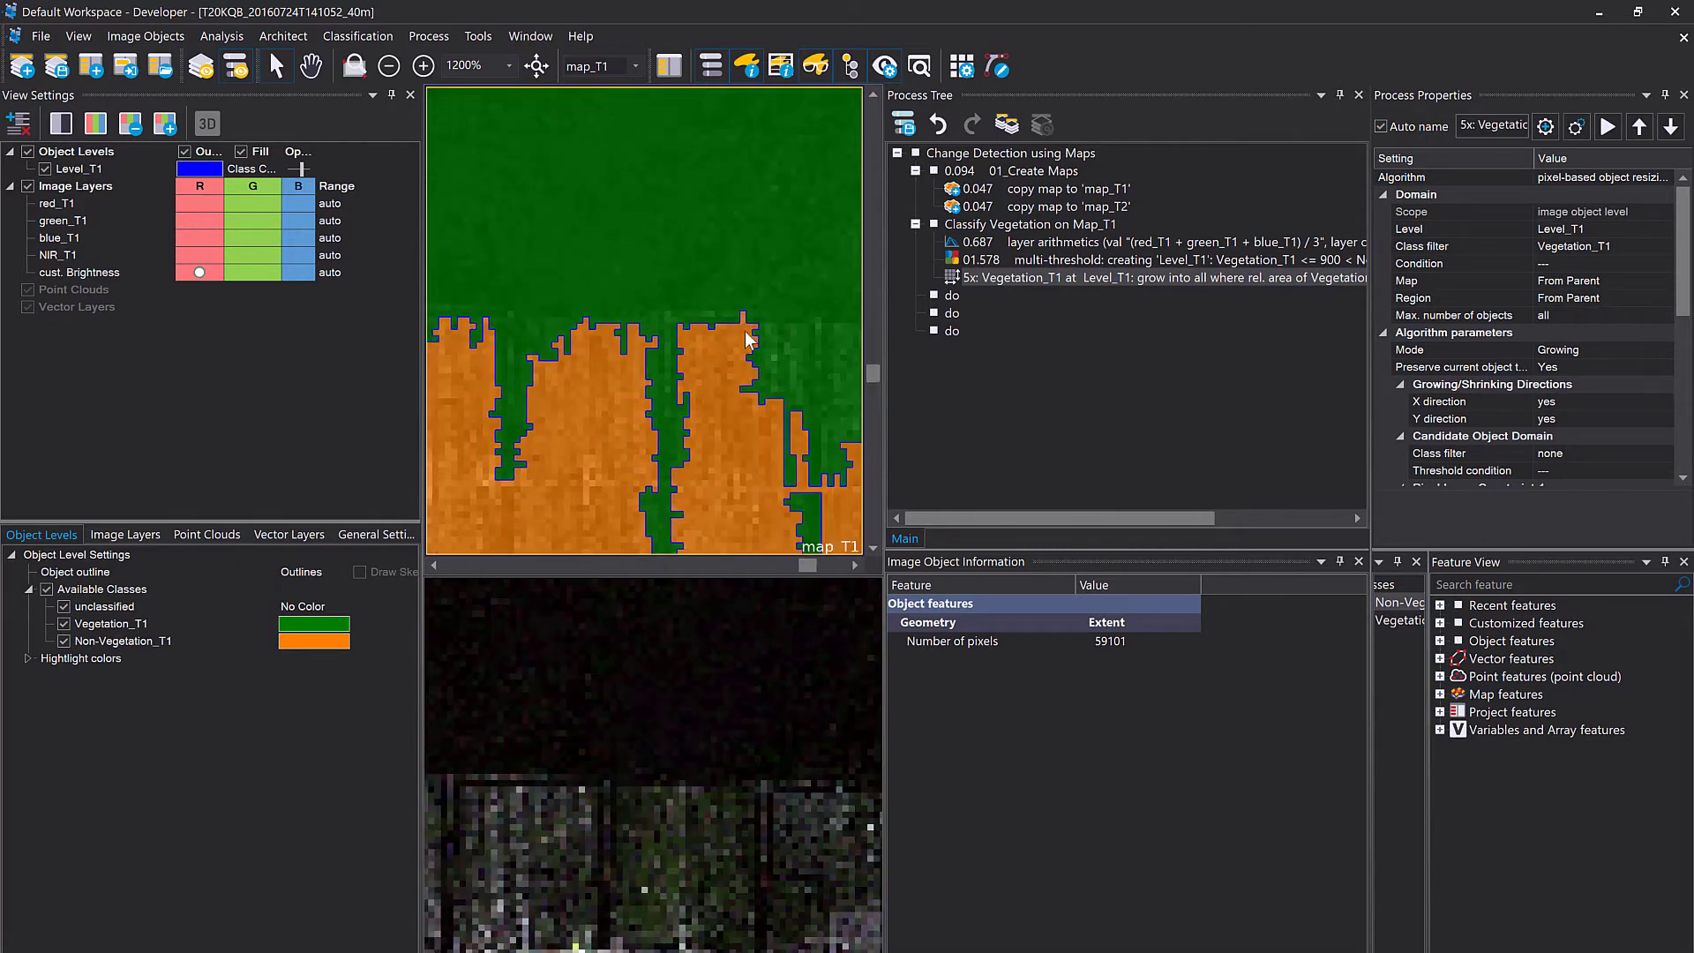
scroll(753, 329, "up", 4)
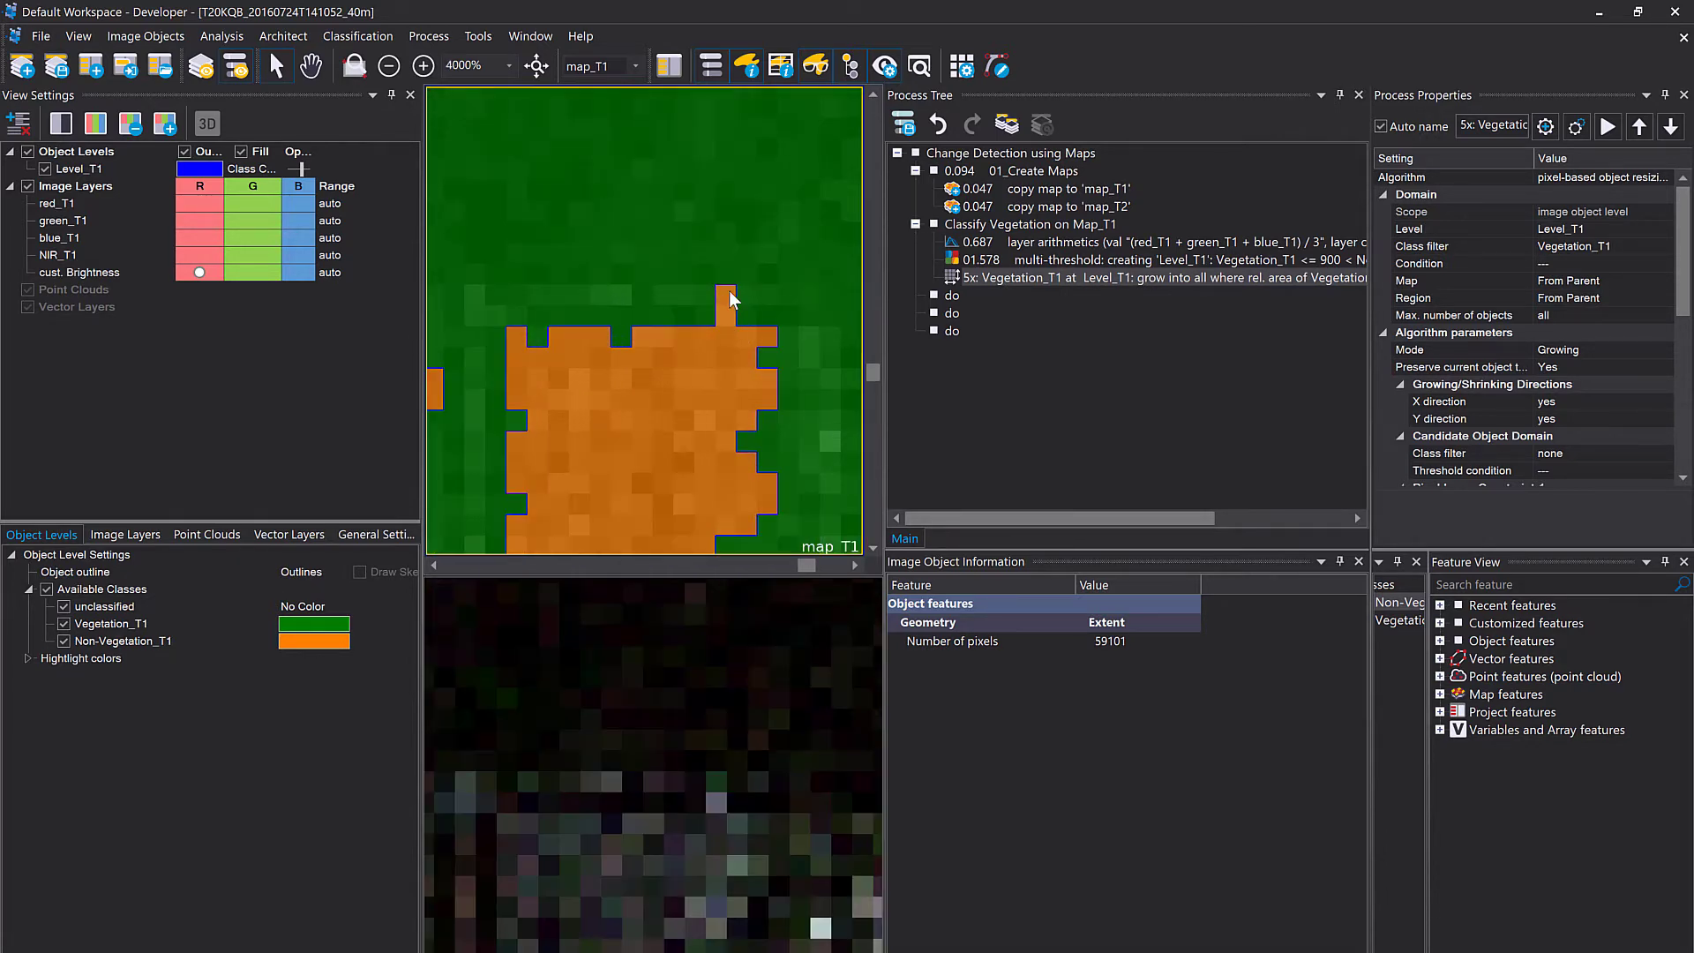
scroll(718, 362, "down", 5)
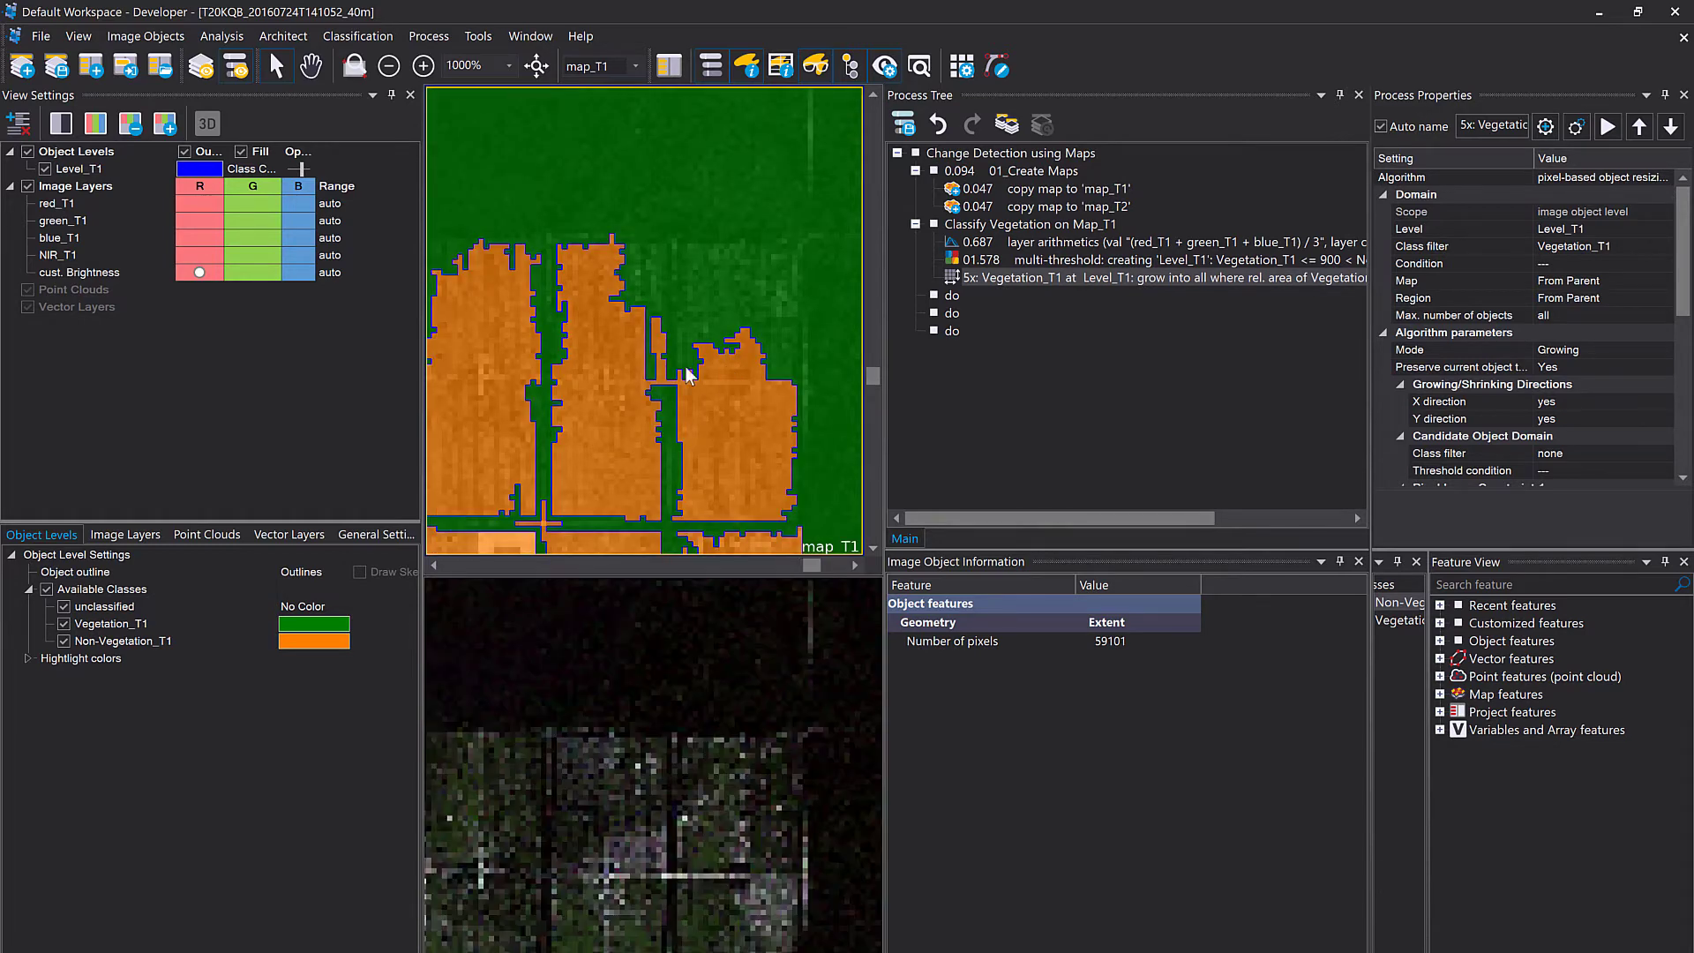
left_click_drag(735, 377, 655, 200)
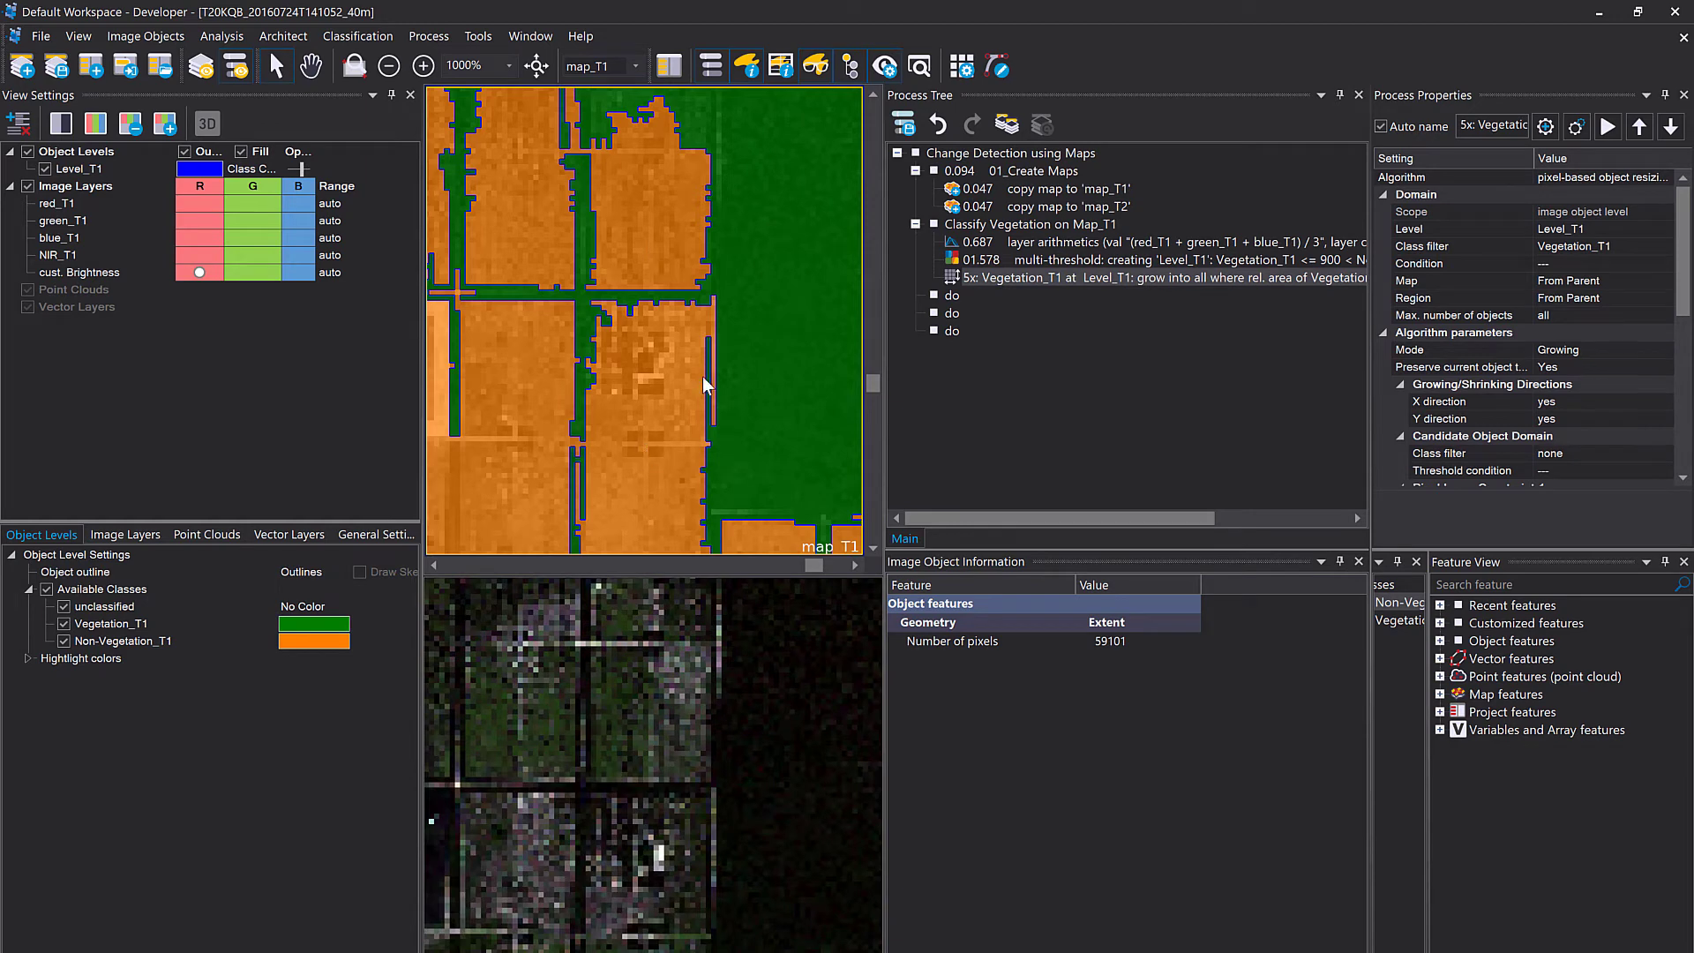
scroll(702, 376, "up", 4)
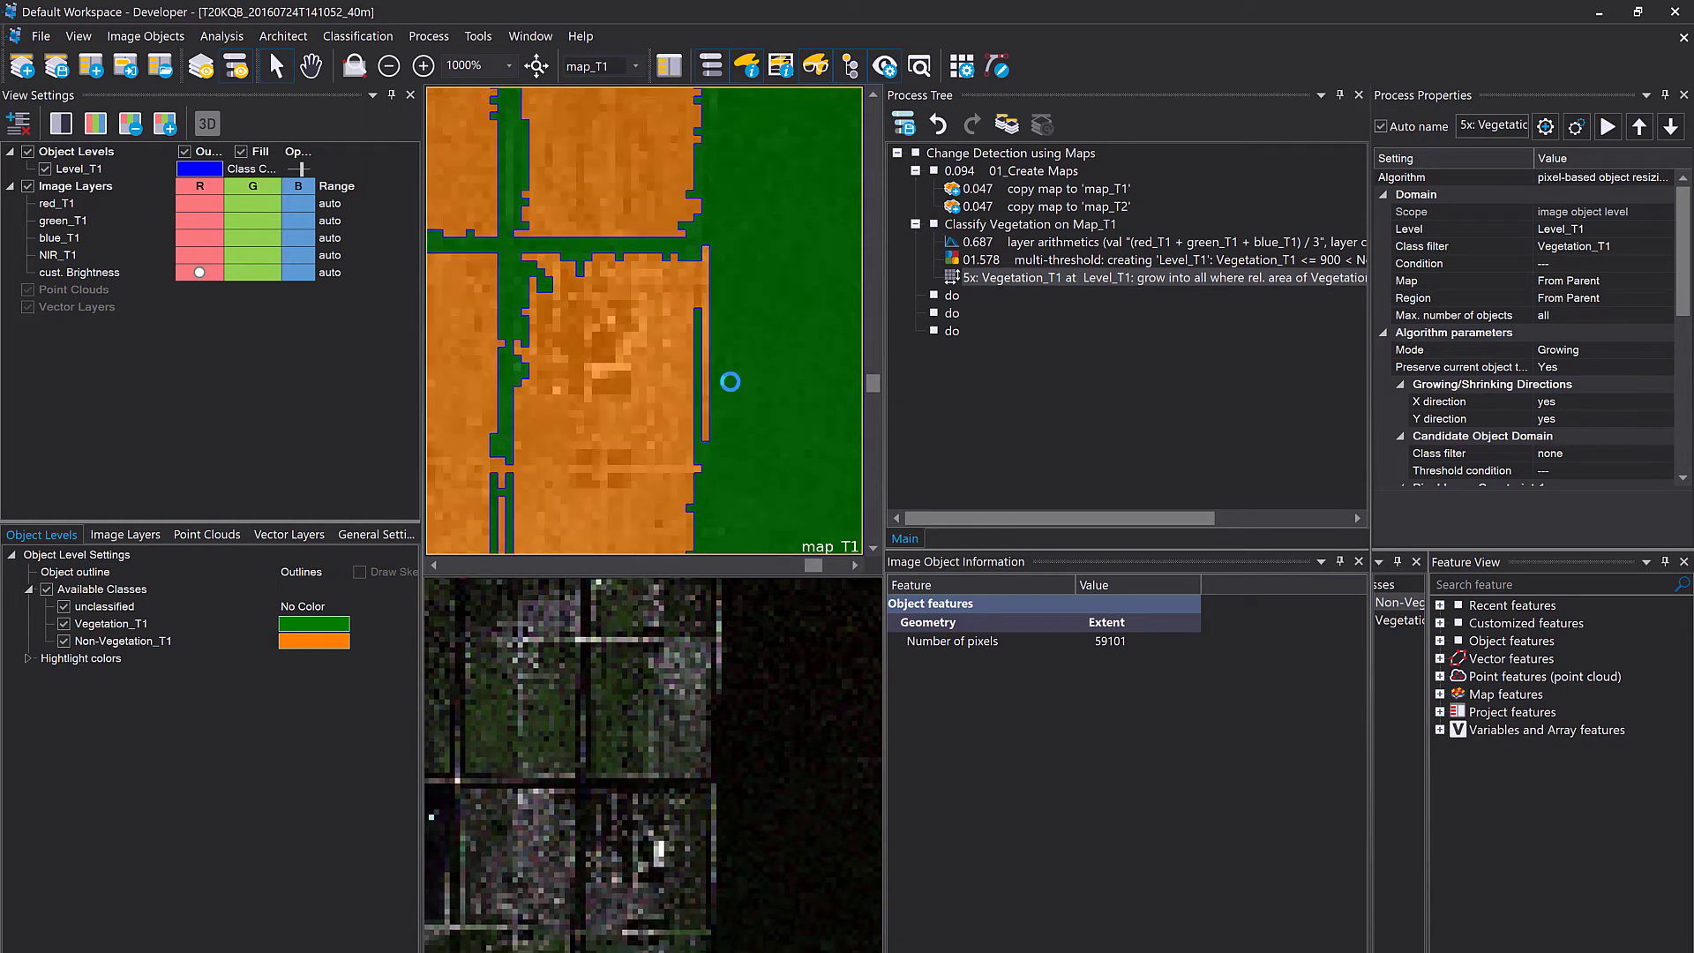
Execute the growing process on Vegetation_T1 and inspect the resulting field borders on map_T1.
left_click(1006, 277)
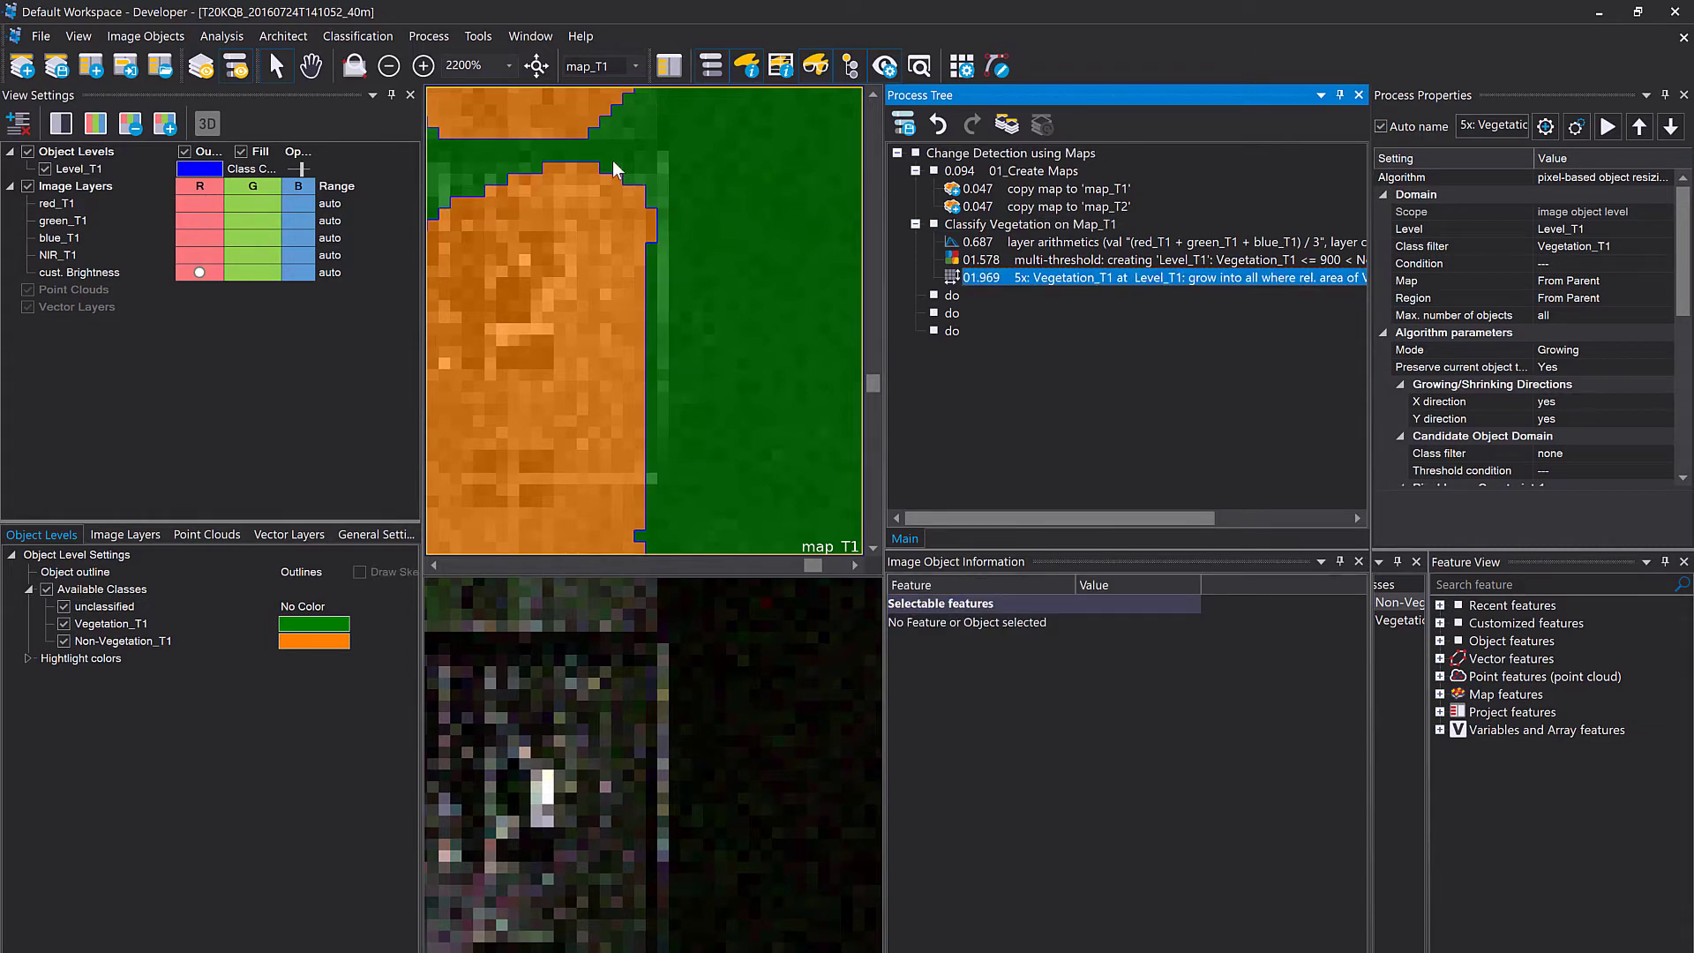
left_click_drag(572, 203, 777, 295)
left_click_drag(561, 398, 703, 231)
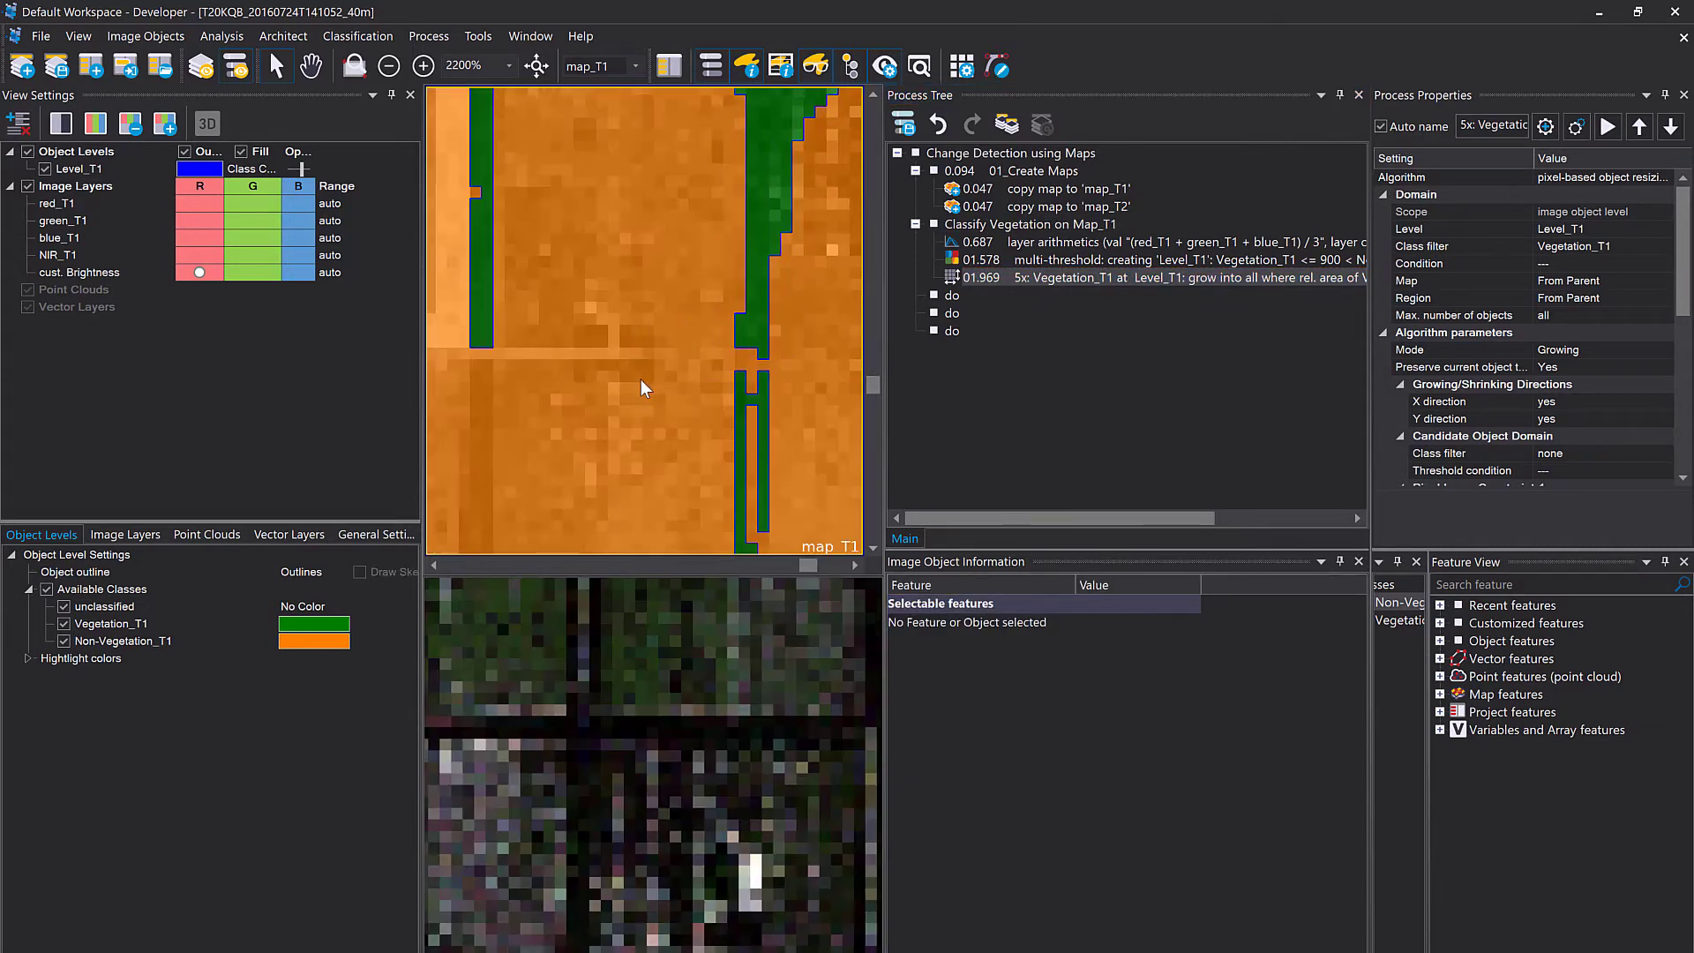
scroll(655, 343, "down", 2)
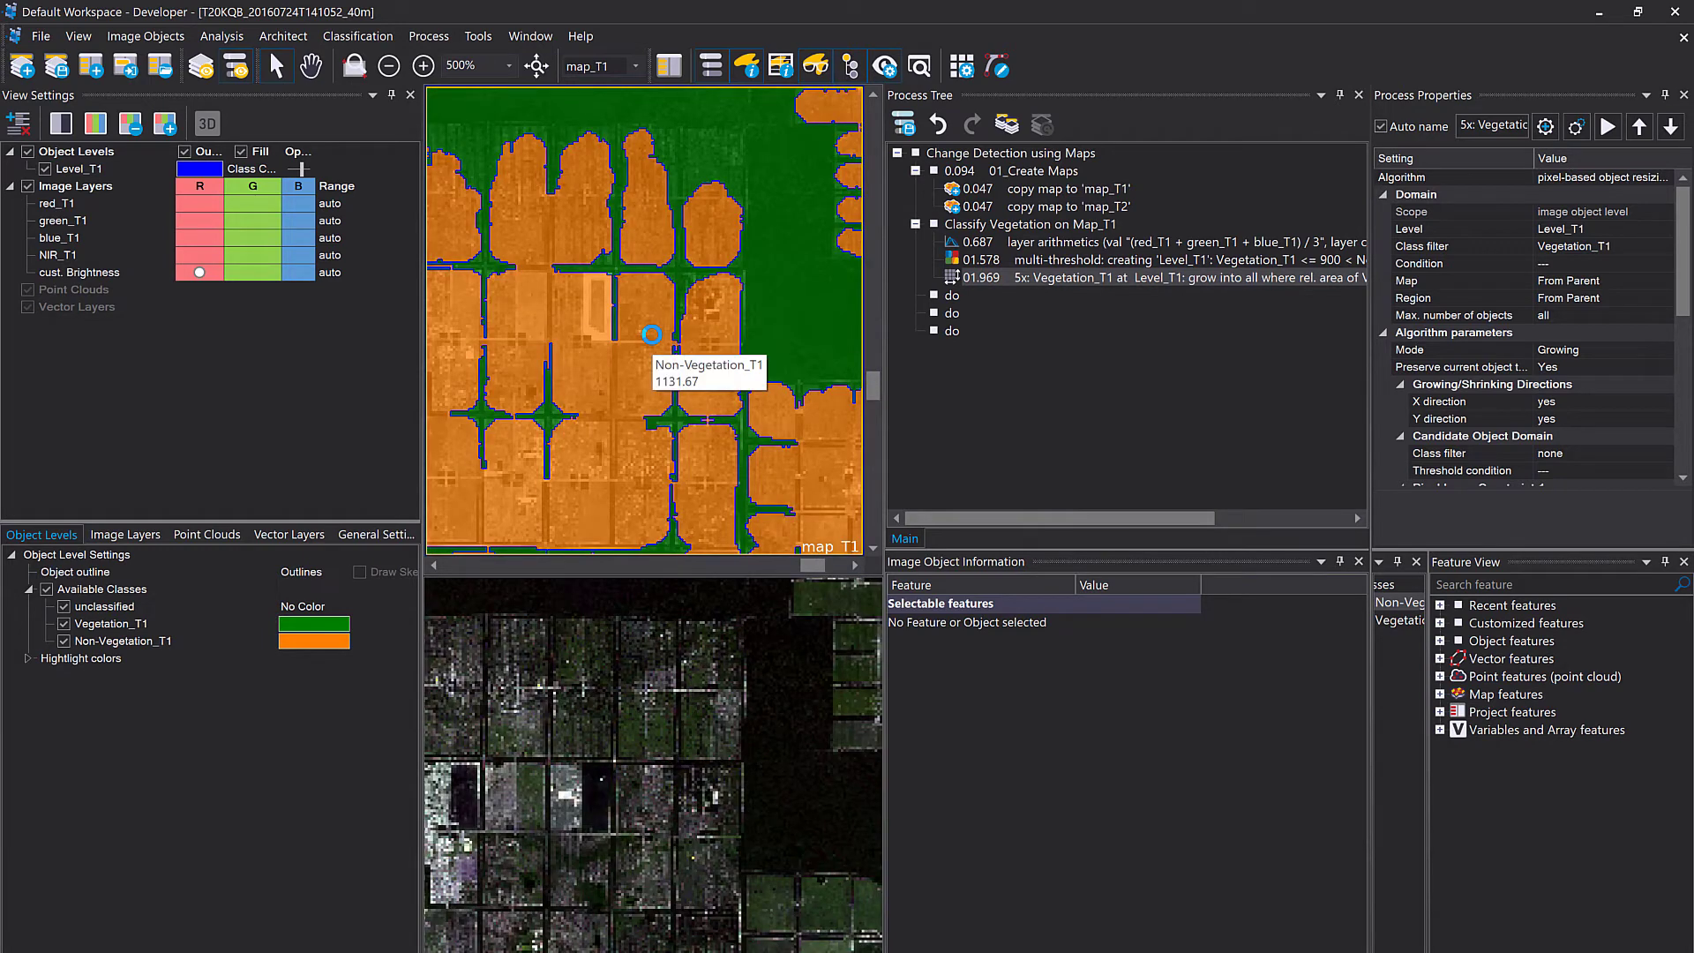
left_click_drag(609, 243, 679, 357)
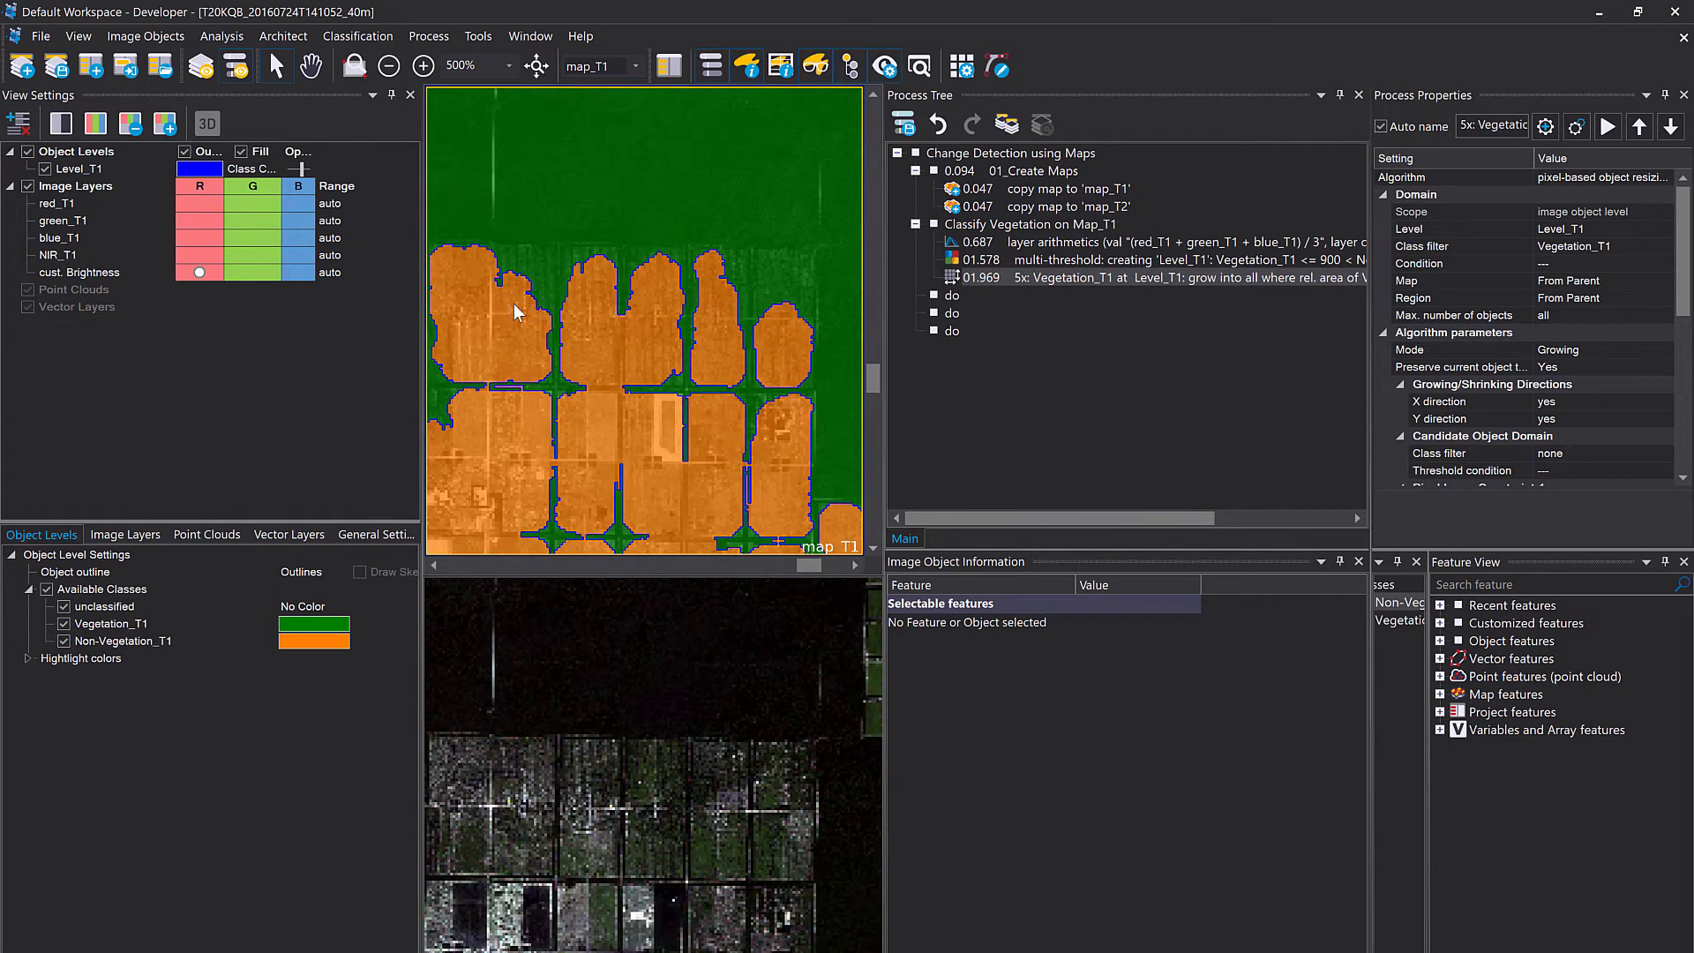
left_click_drag(517, 305, 701, 349)
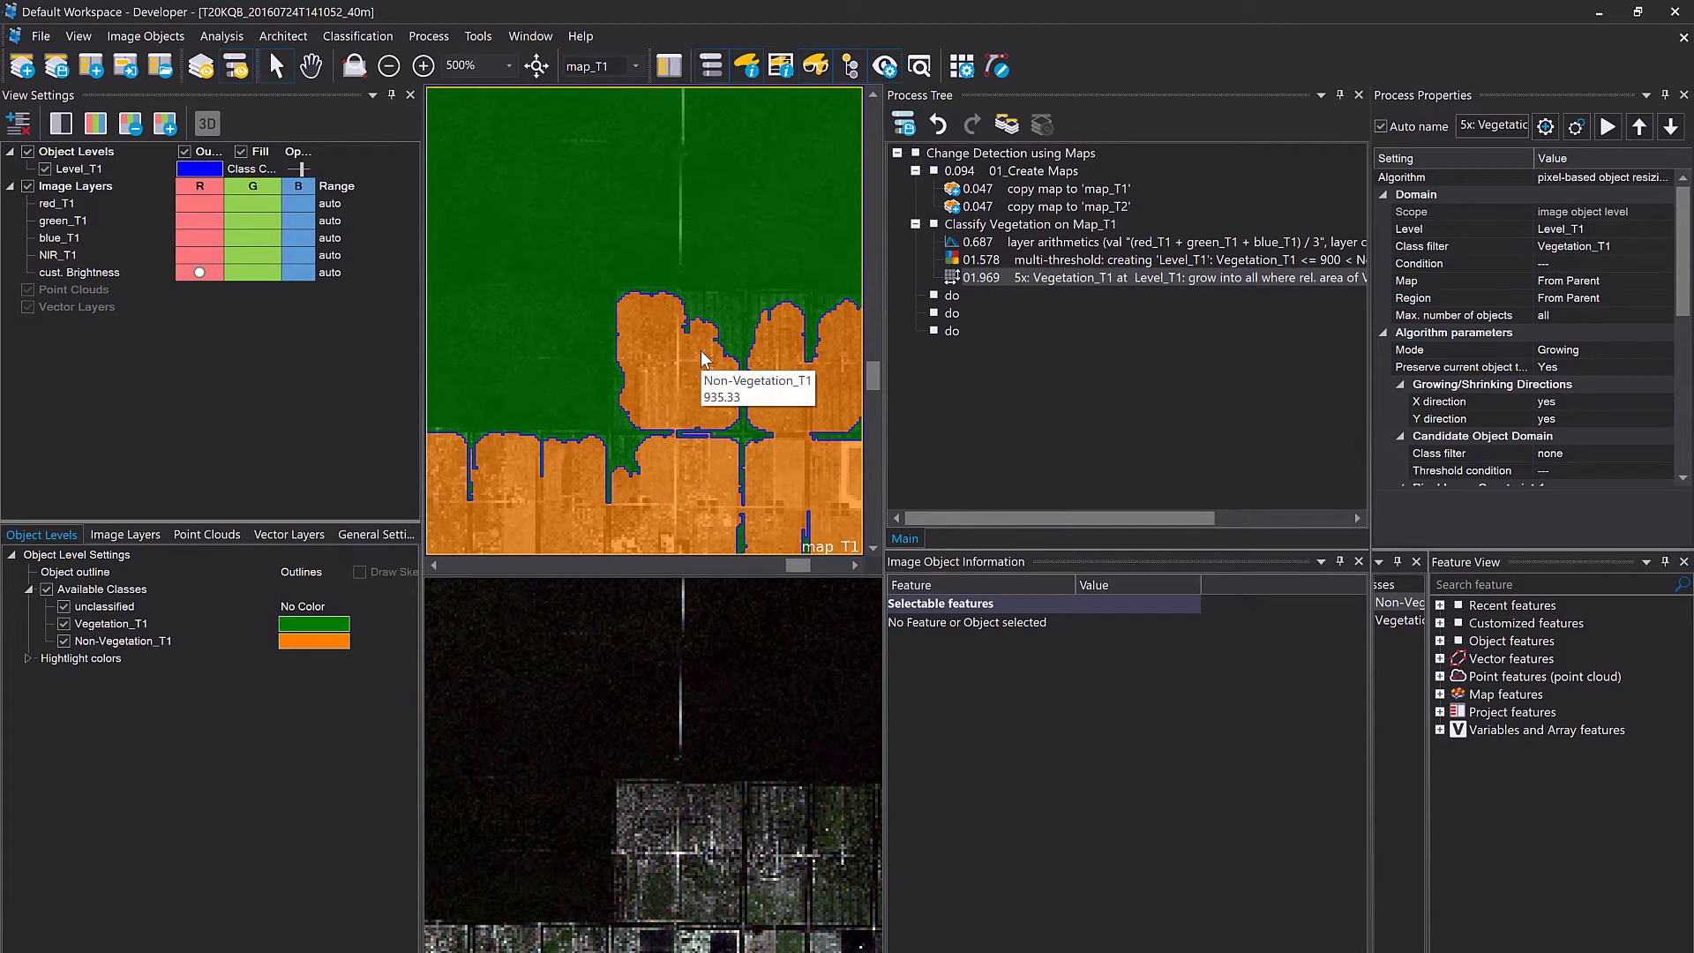
scroll(700, 352, "up", 3)
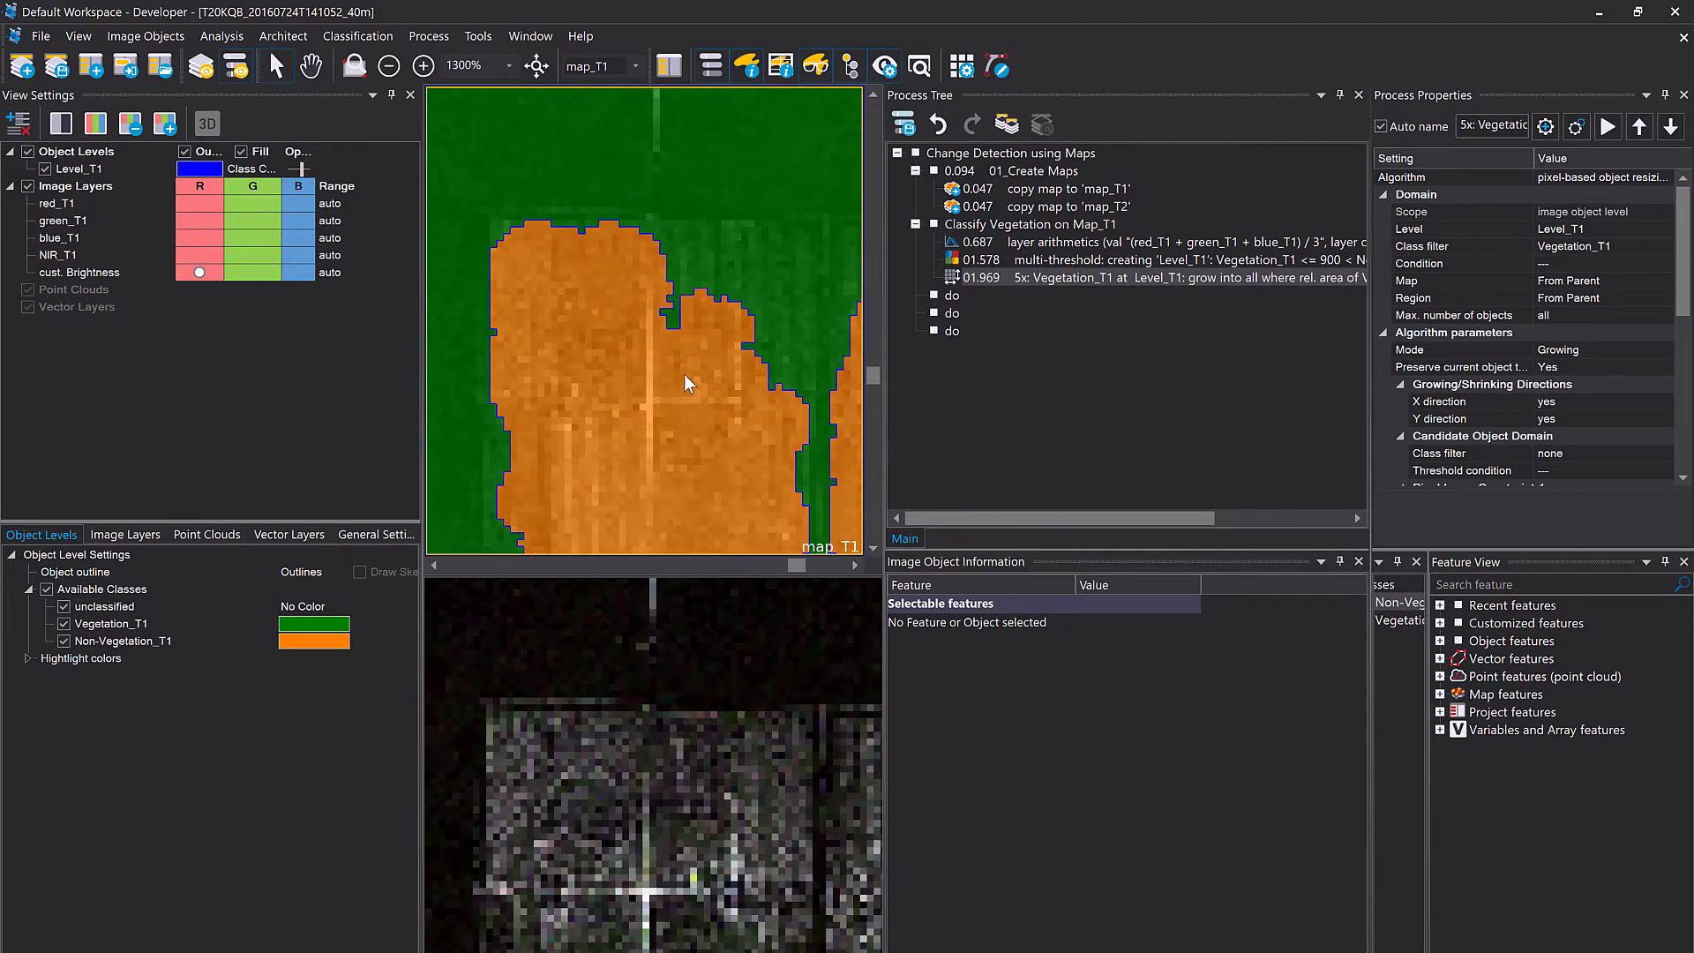
scroll(685, 375, "up", 2)
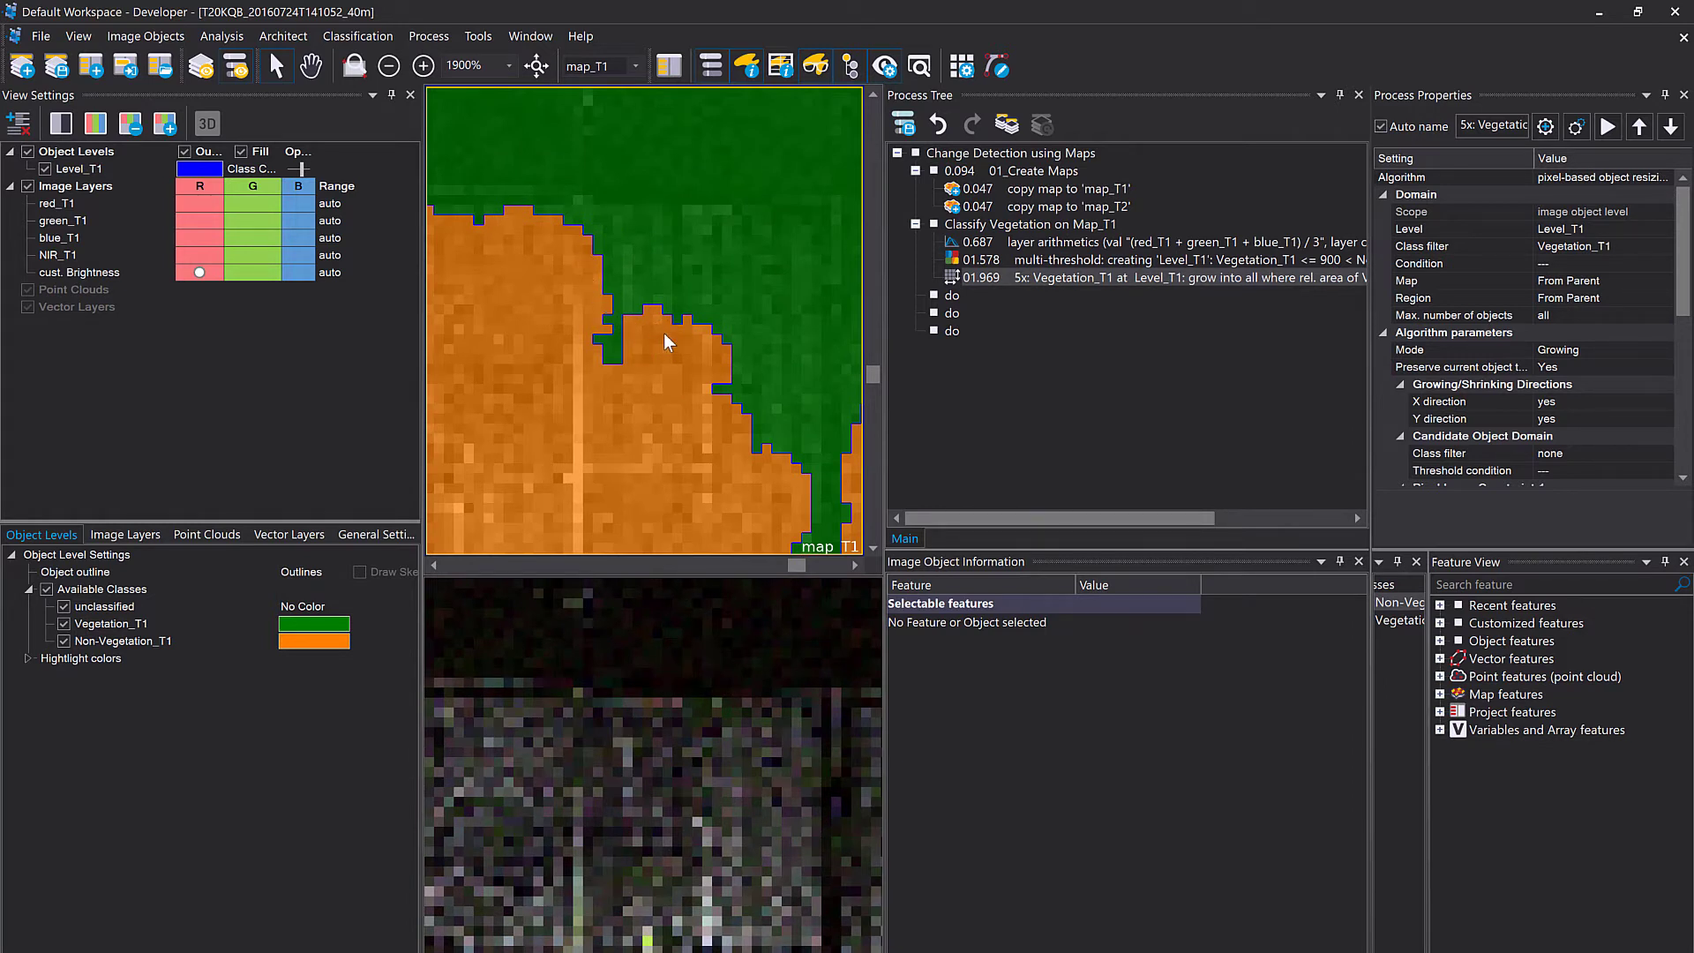
mouse_move(667, 343)
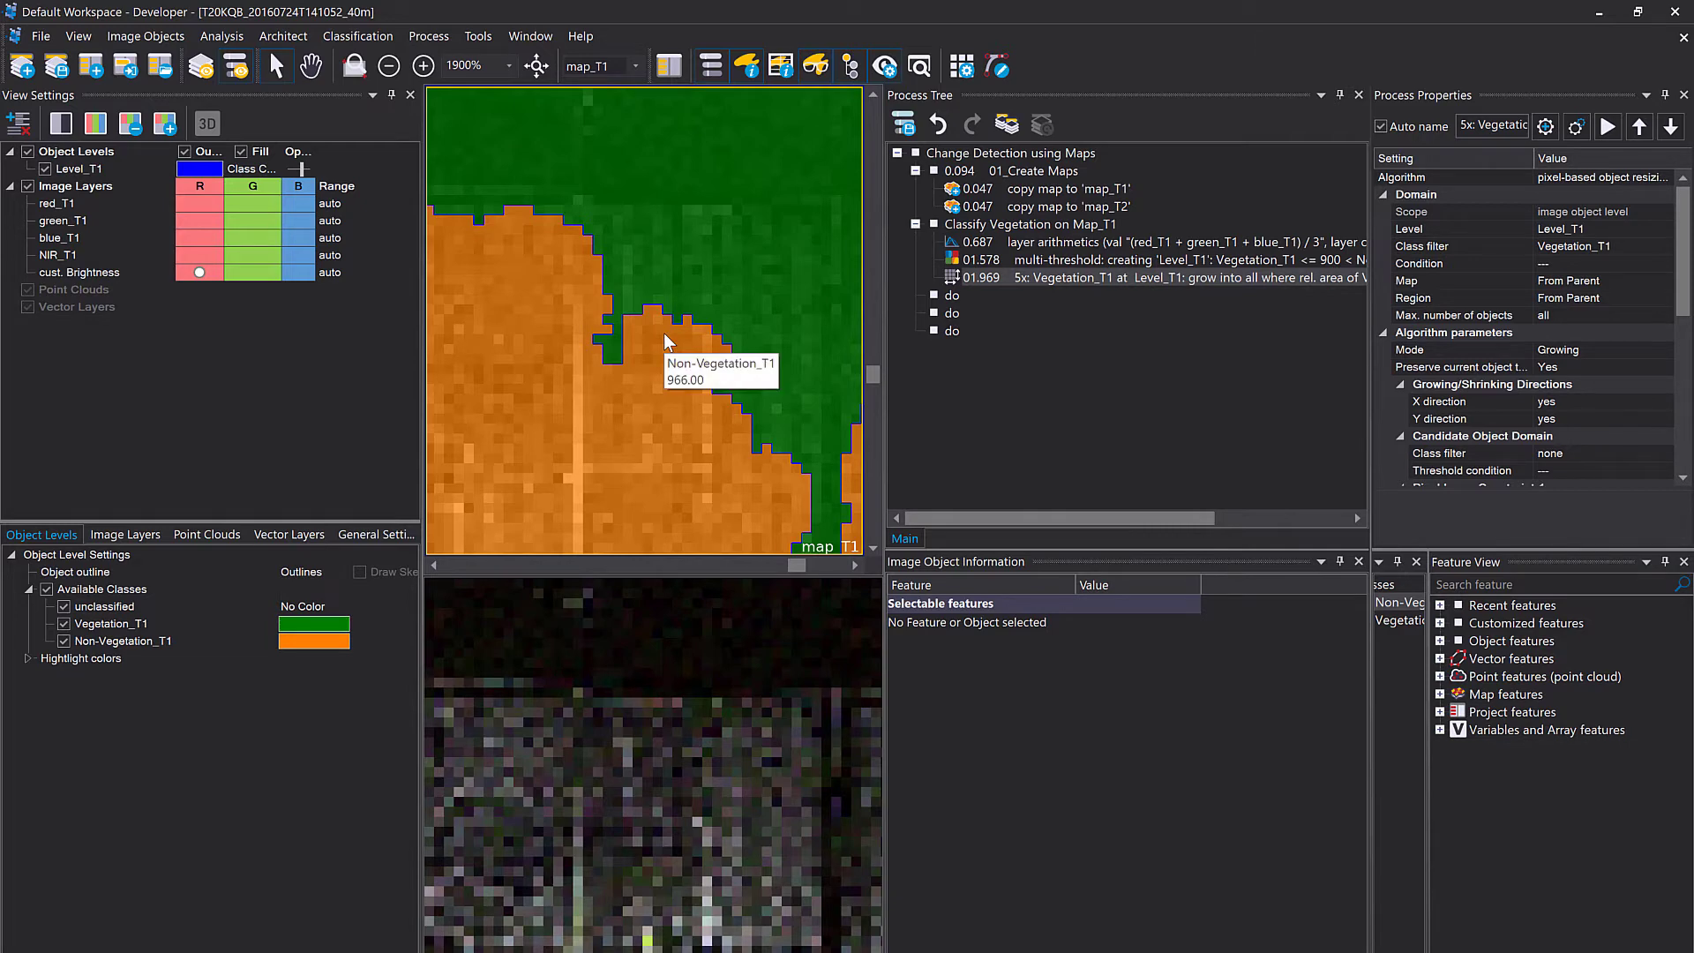
Duplicate the Vegetation_T1 growing process directly below the original in the rule set.
left_click(1013, 261)
left_click(1015, 278)
key("ctrl+c")
key("ctrl+v")
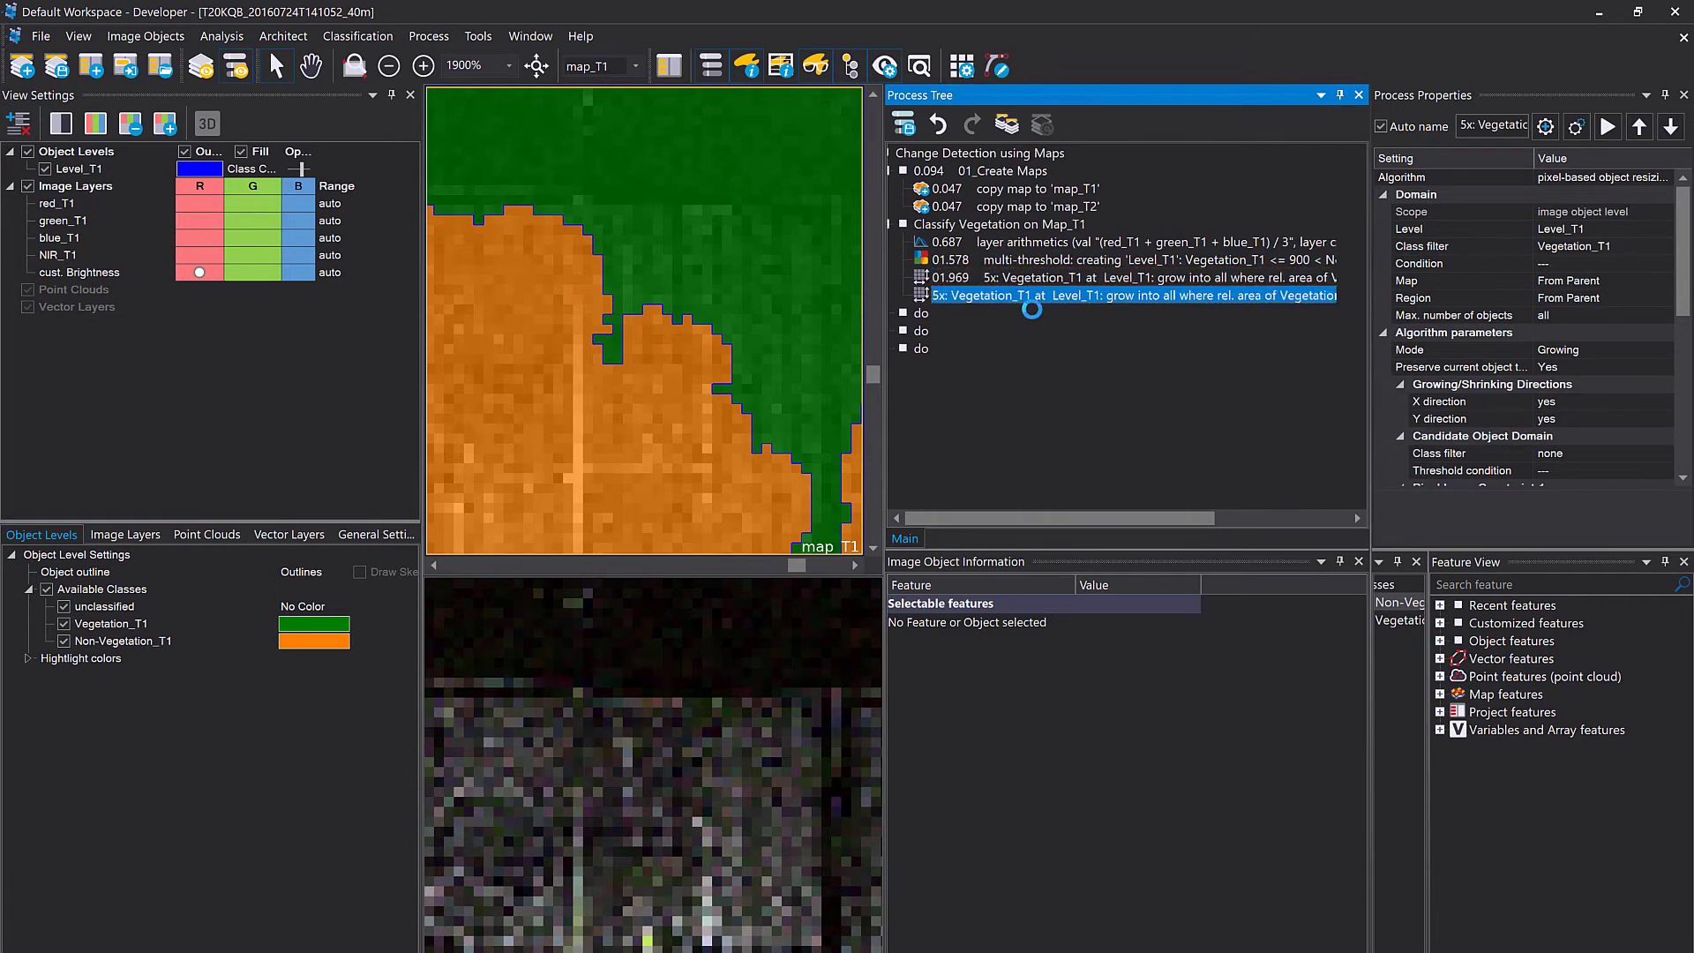
Change the duplicated process's mode to Shrinking and set the class for new image objects to Non-Vegetation_T1.
double_click(1030, 294)
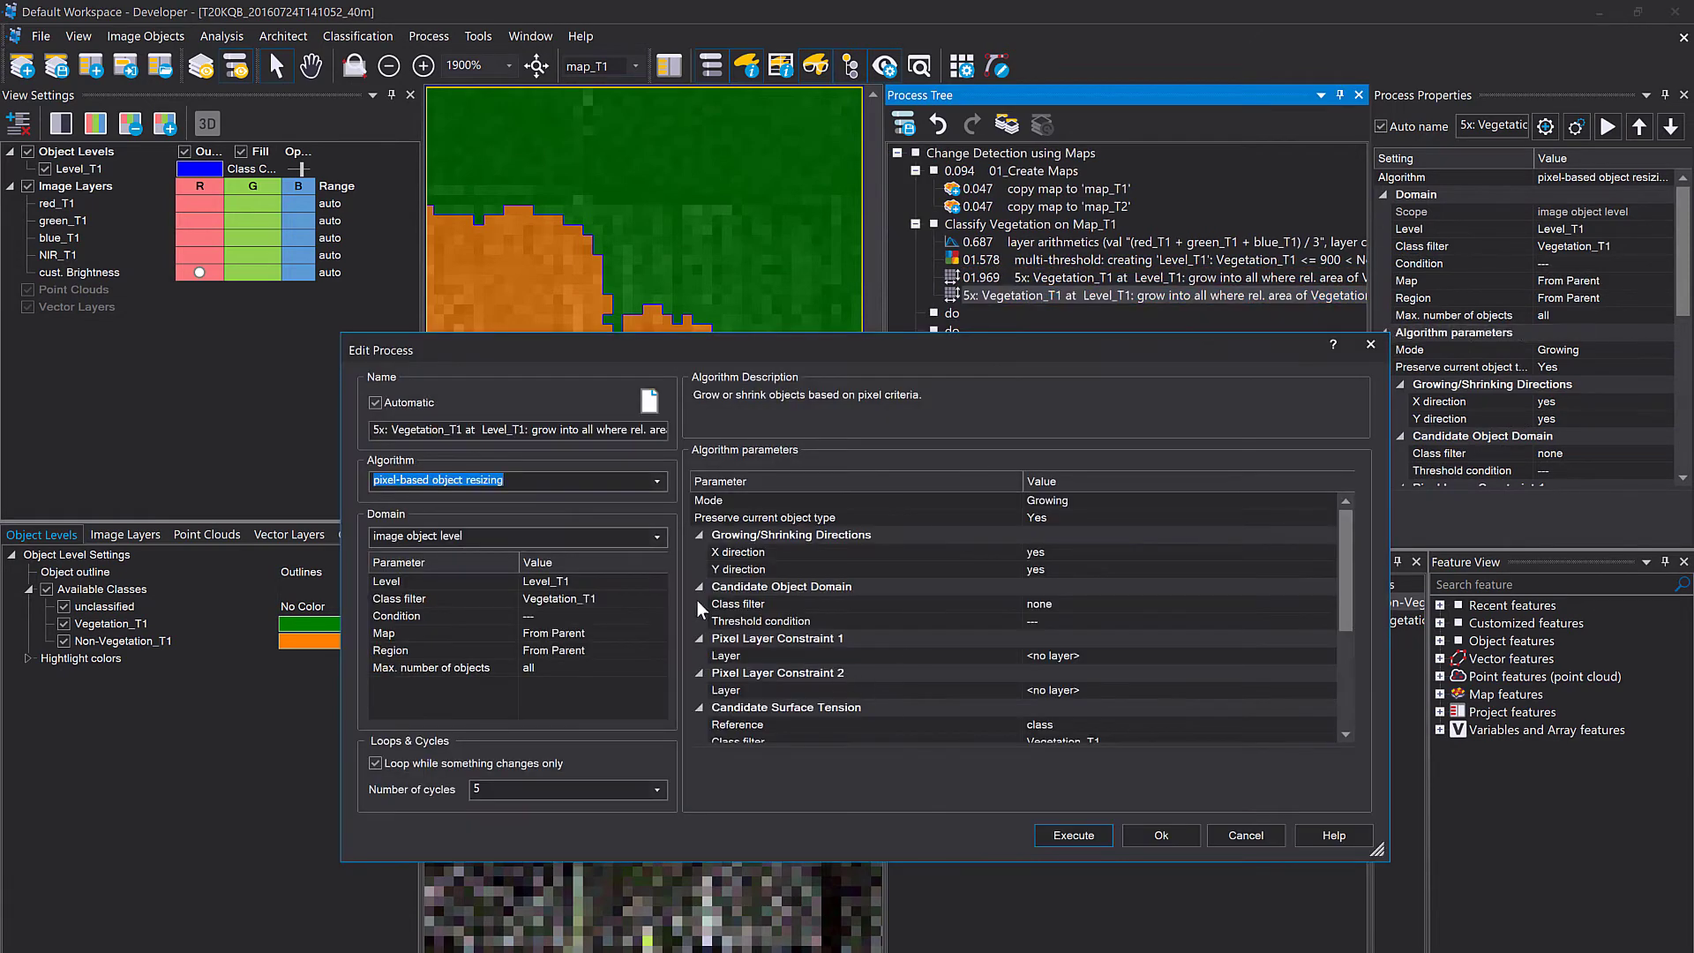
left_click(1322, 505)
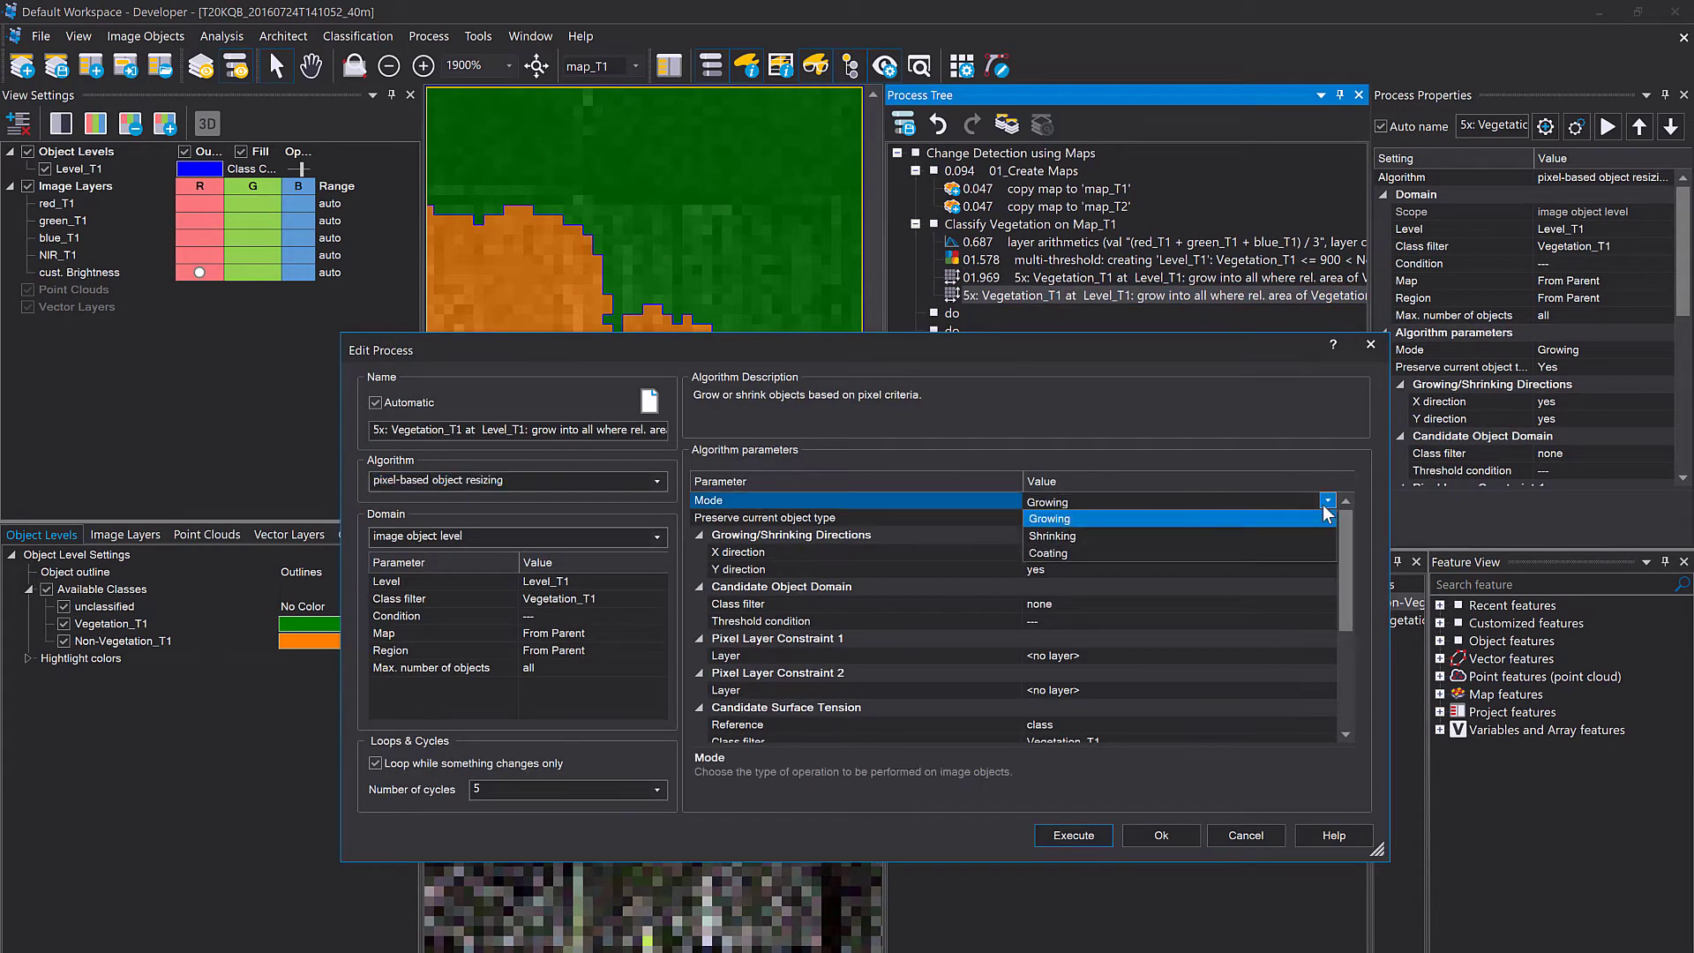
left_click(1268, 539)
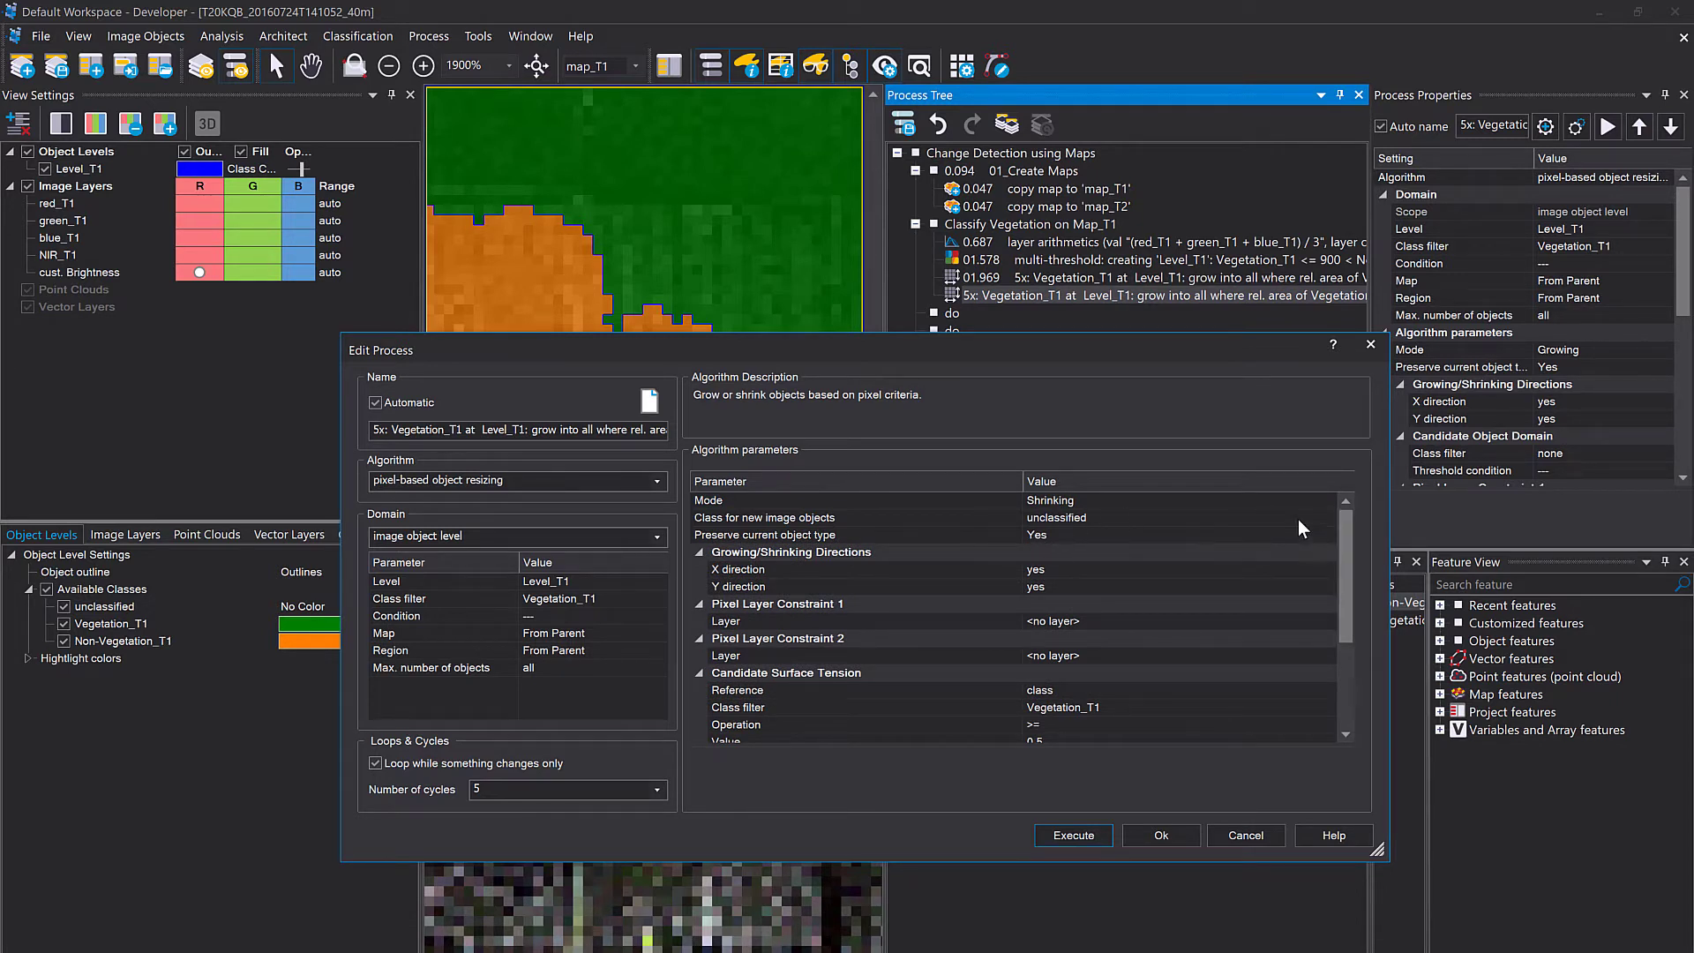
left_click(1320, 518)
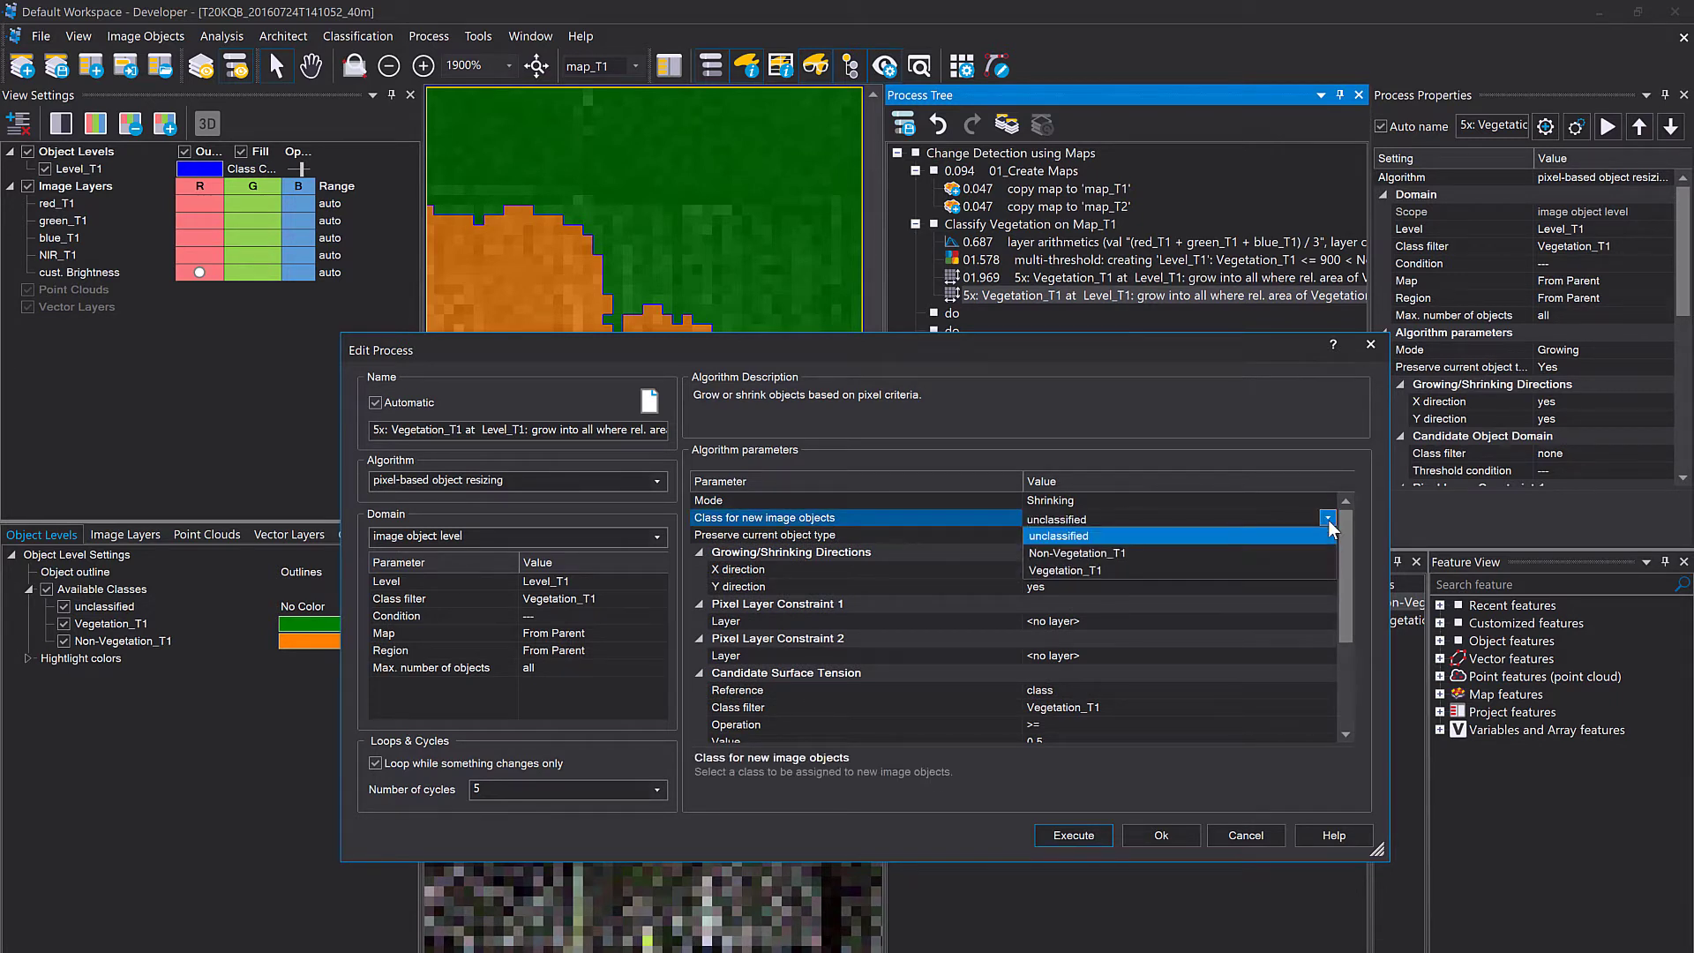
left_click(1188, 554)
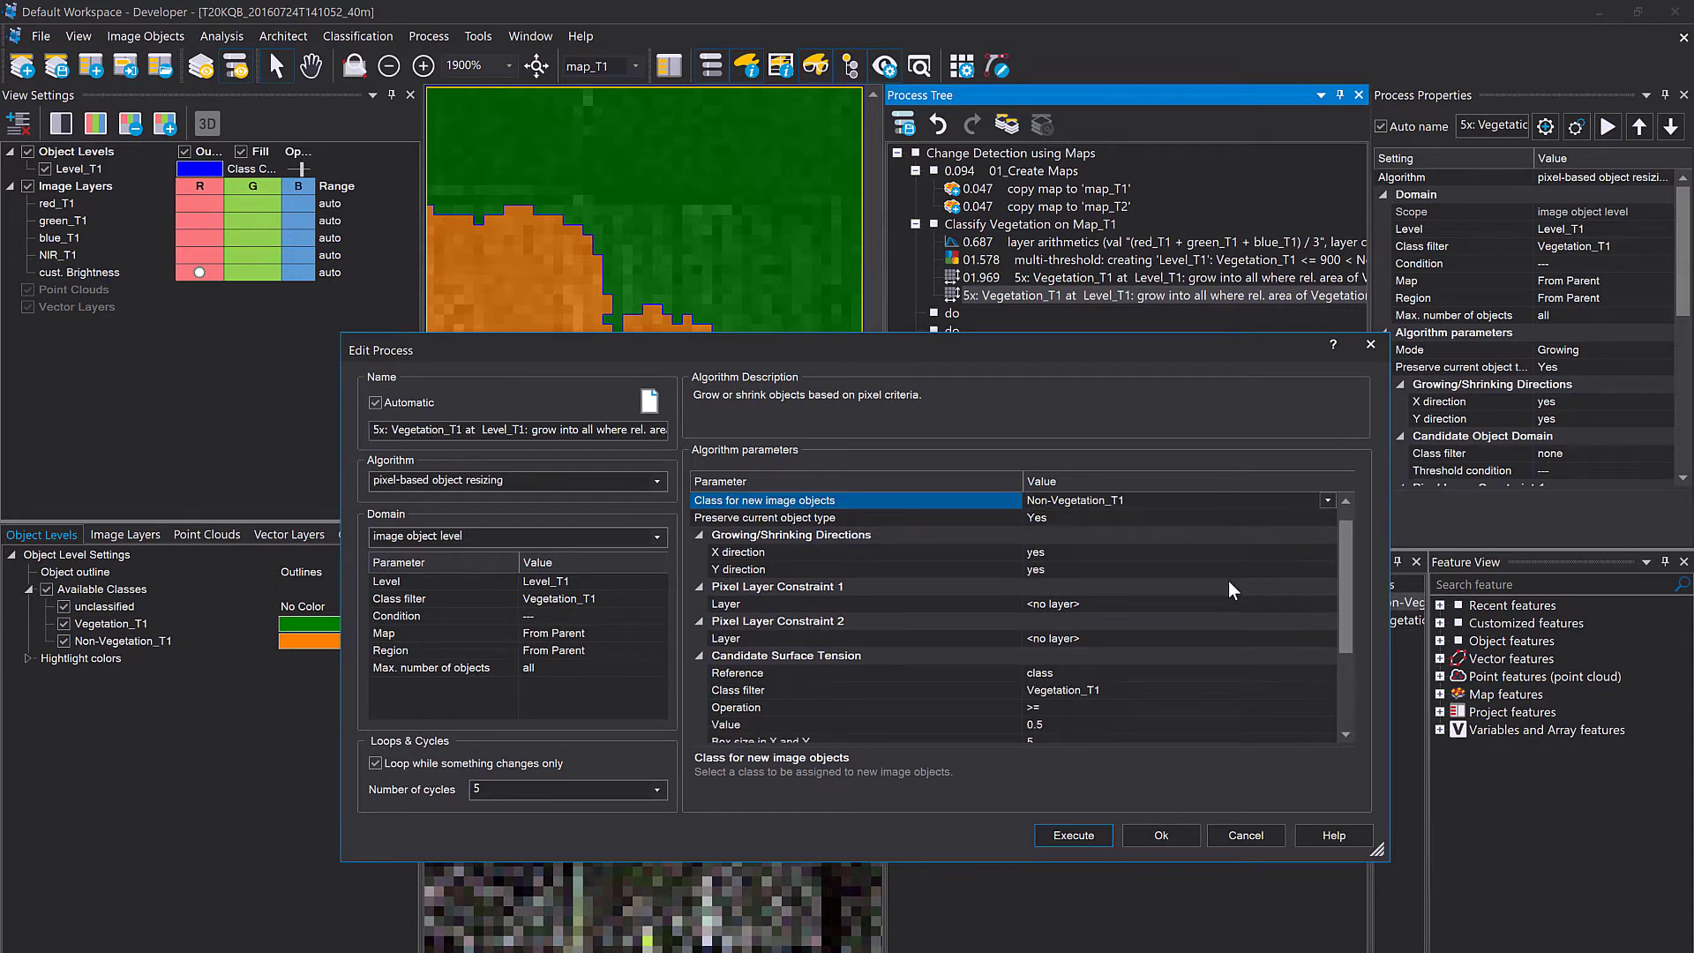
Set the comparison operation of the shrinking process's candidate surface tension to <=.
scroll(1228, 581, "down", 3)
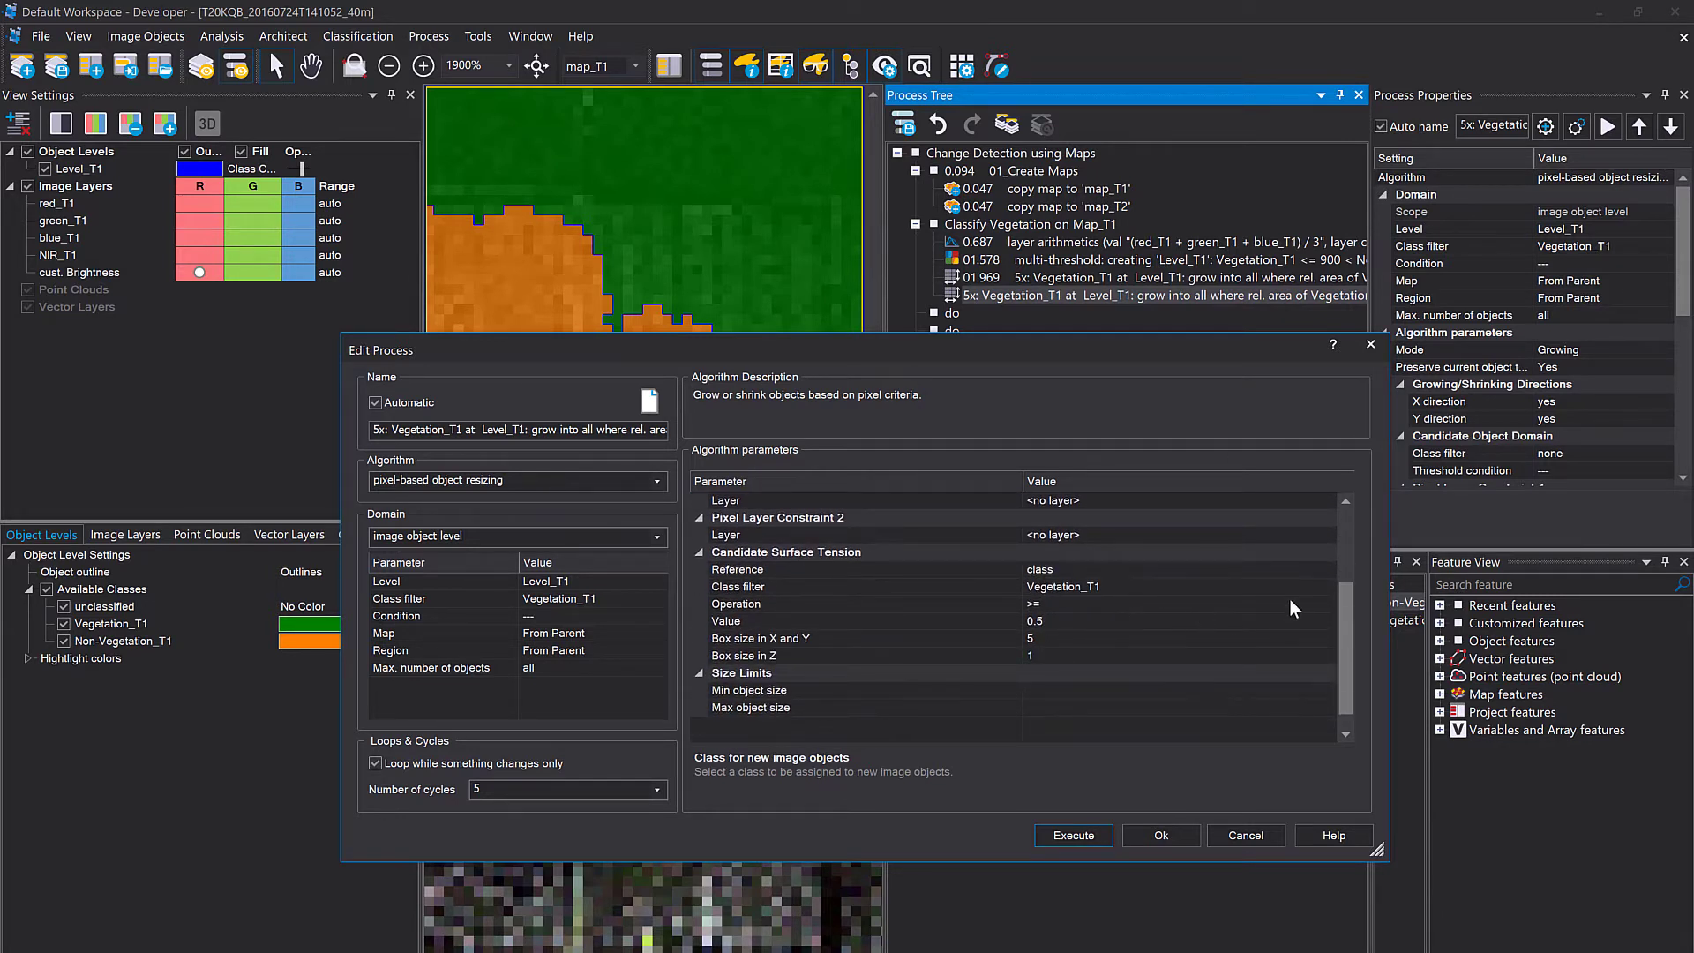
left_click(1329, 606)
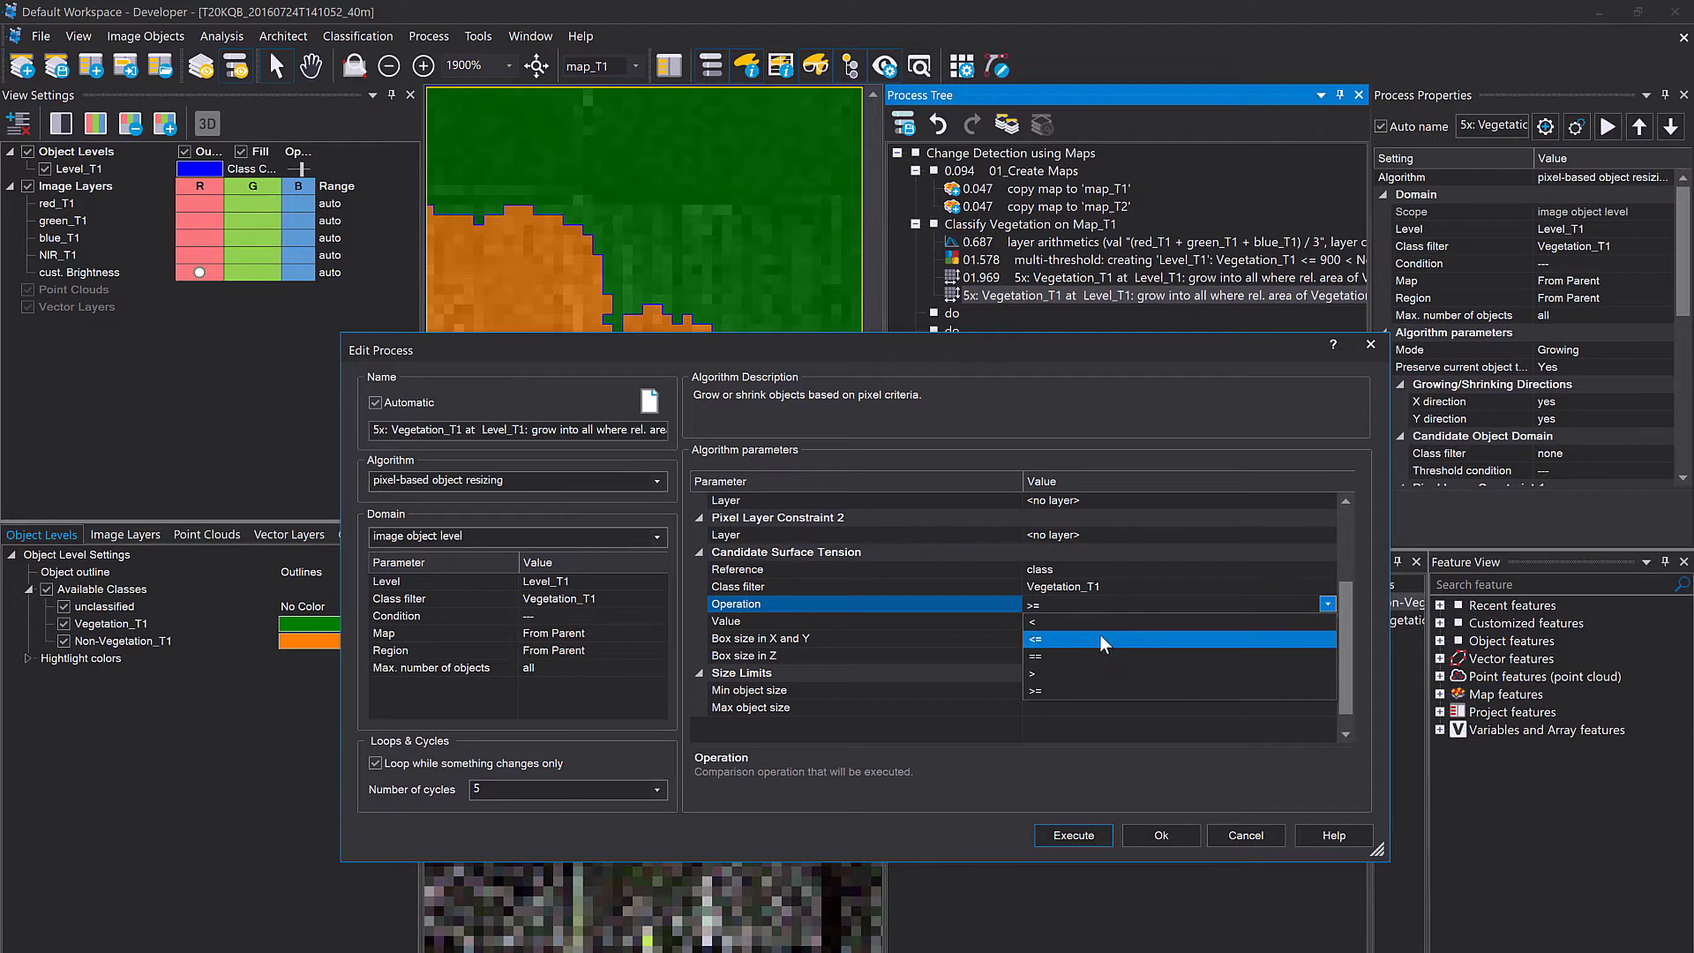
left_click(1062, 639)
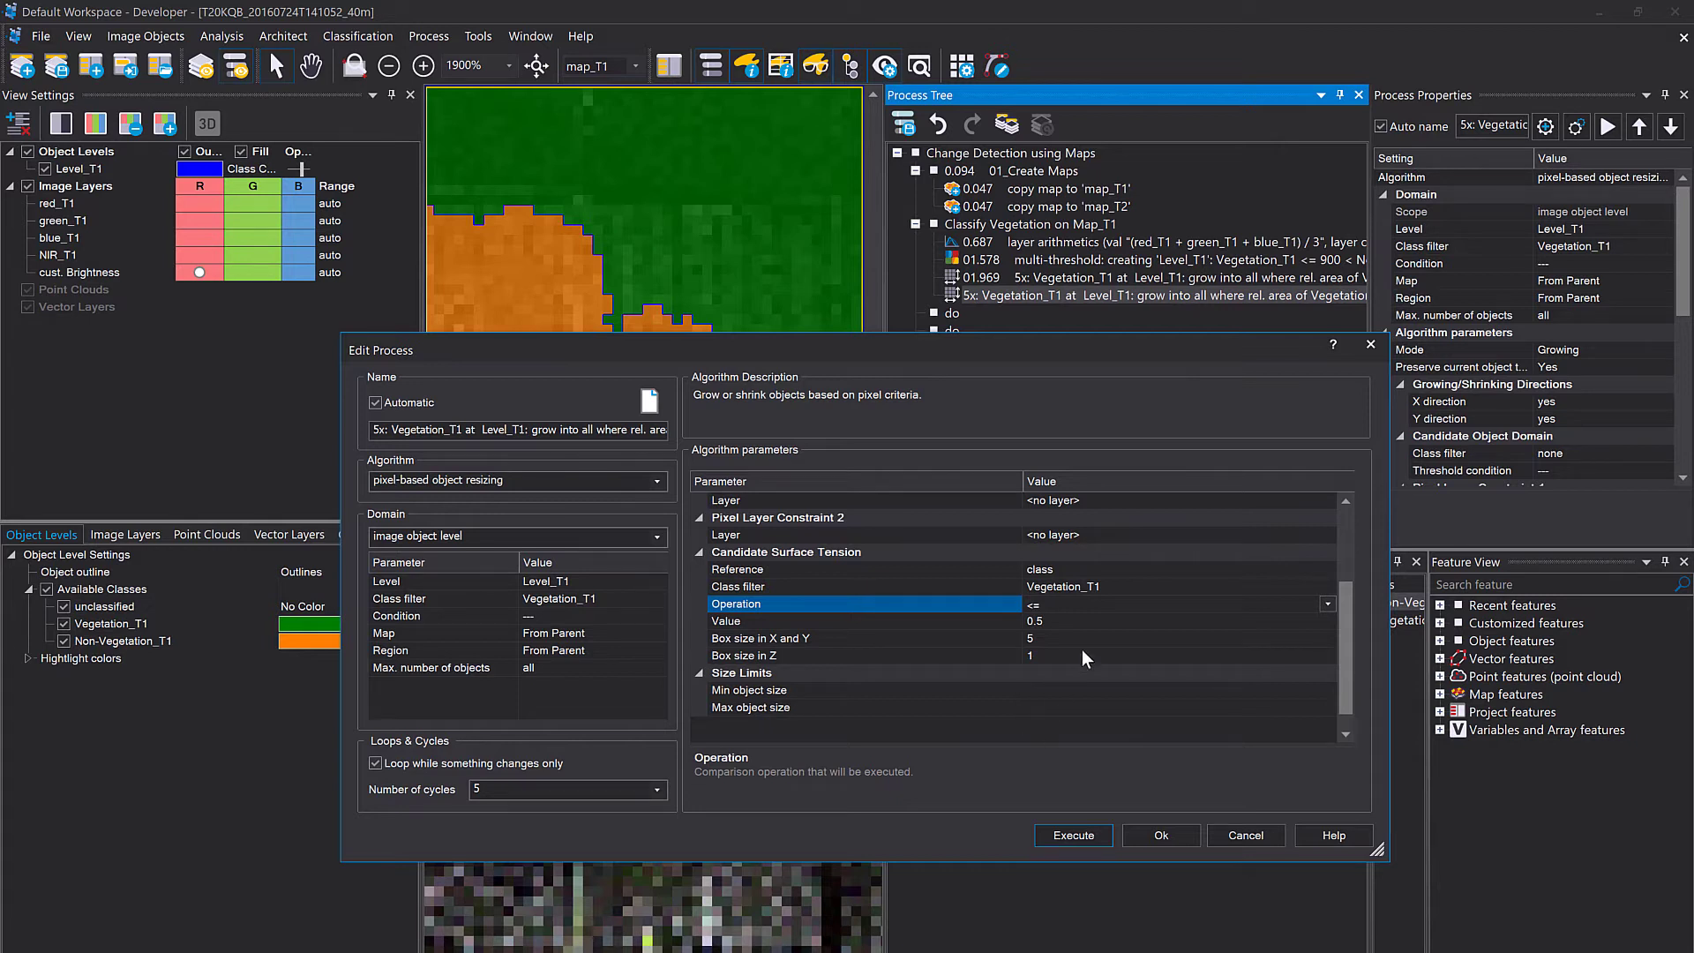
Execute the shrinking process on Vegetation_T1 and inspect the smoothed field borders on map_T1.
left_click(1072, 835)
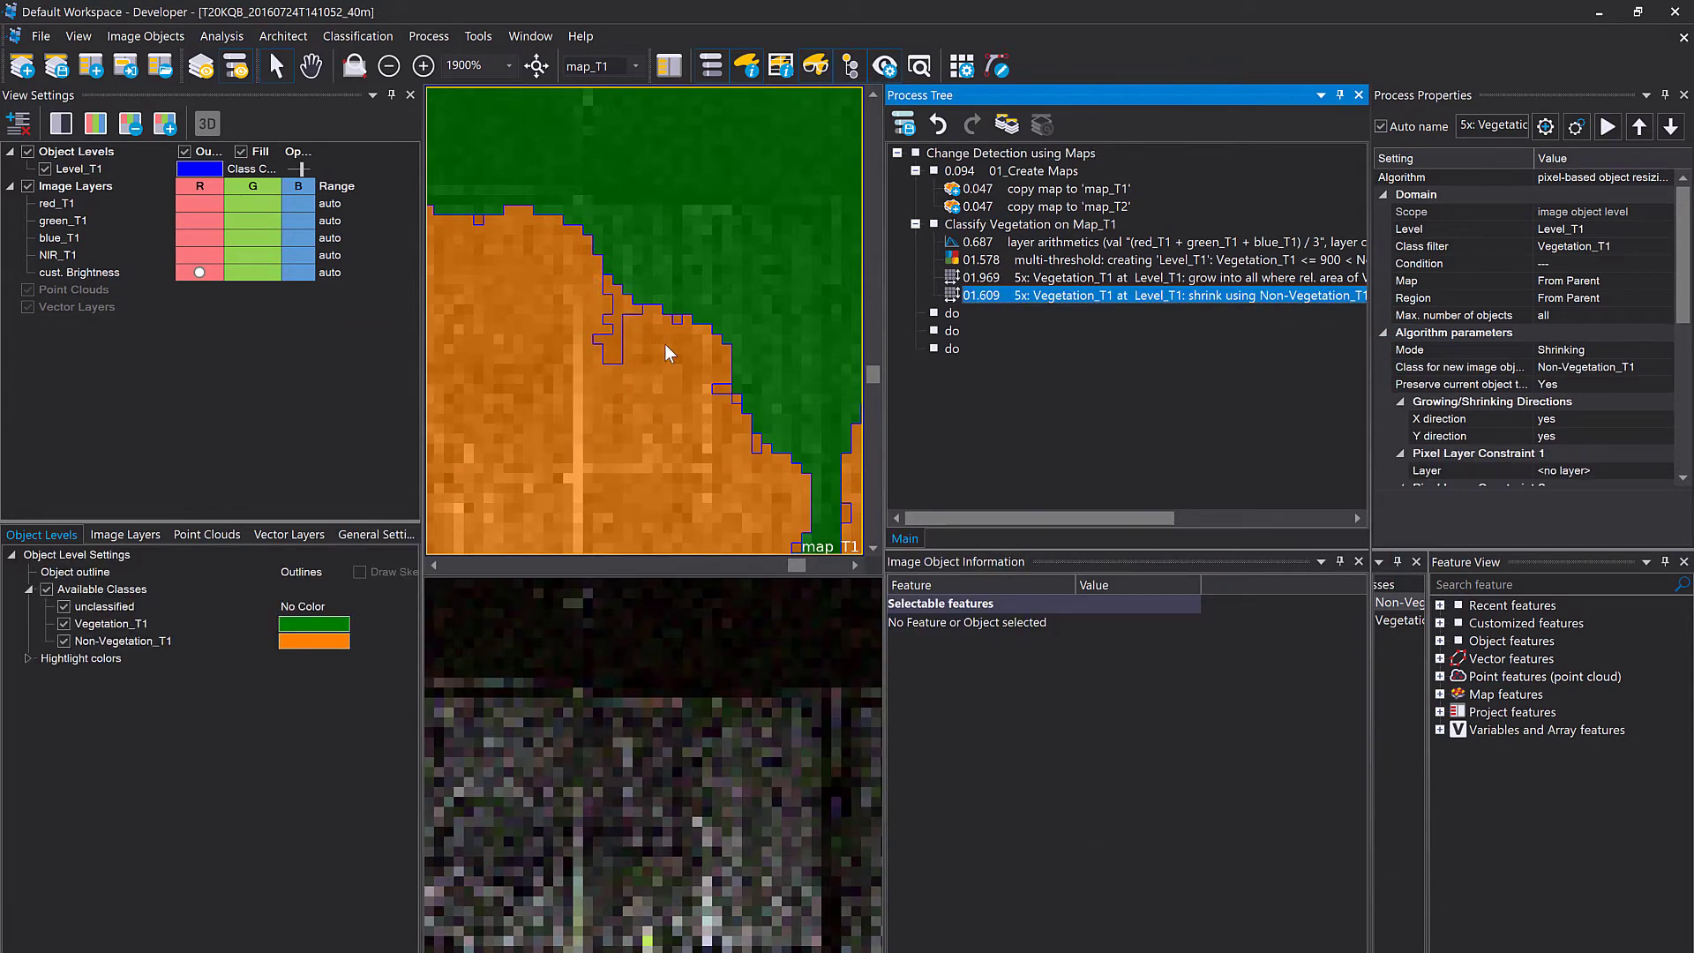
scroll(665, 343, "down", 5)
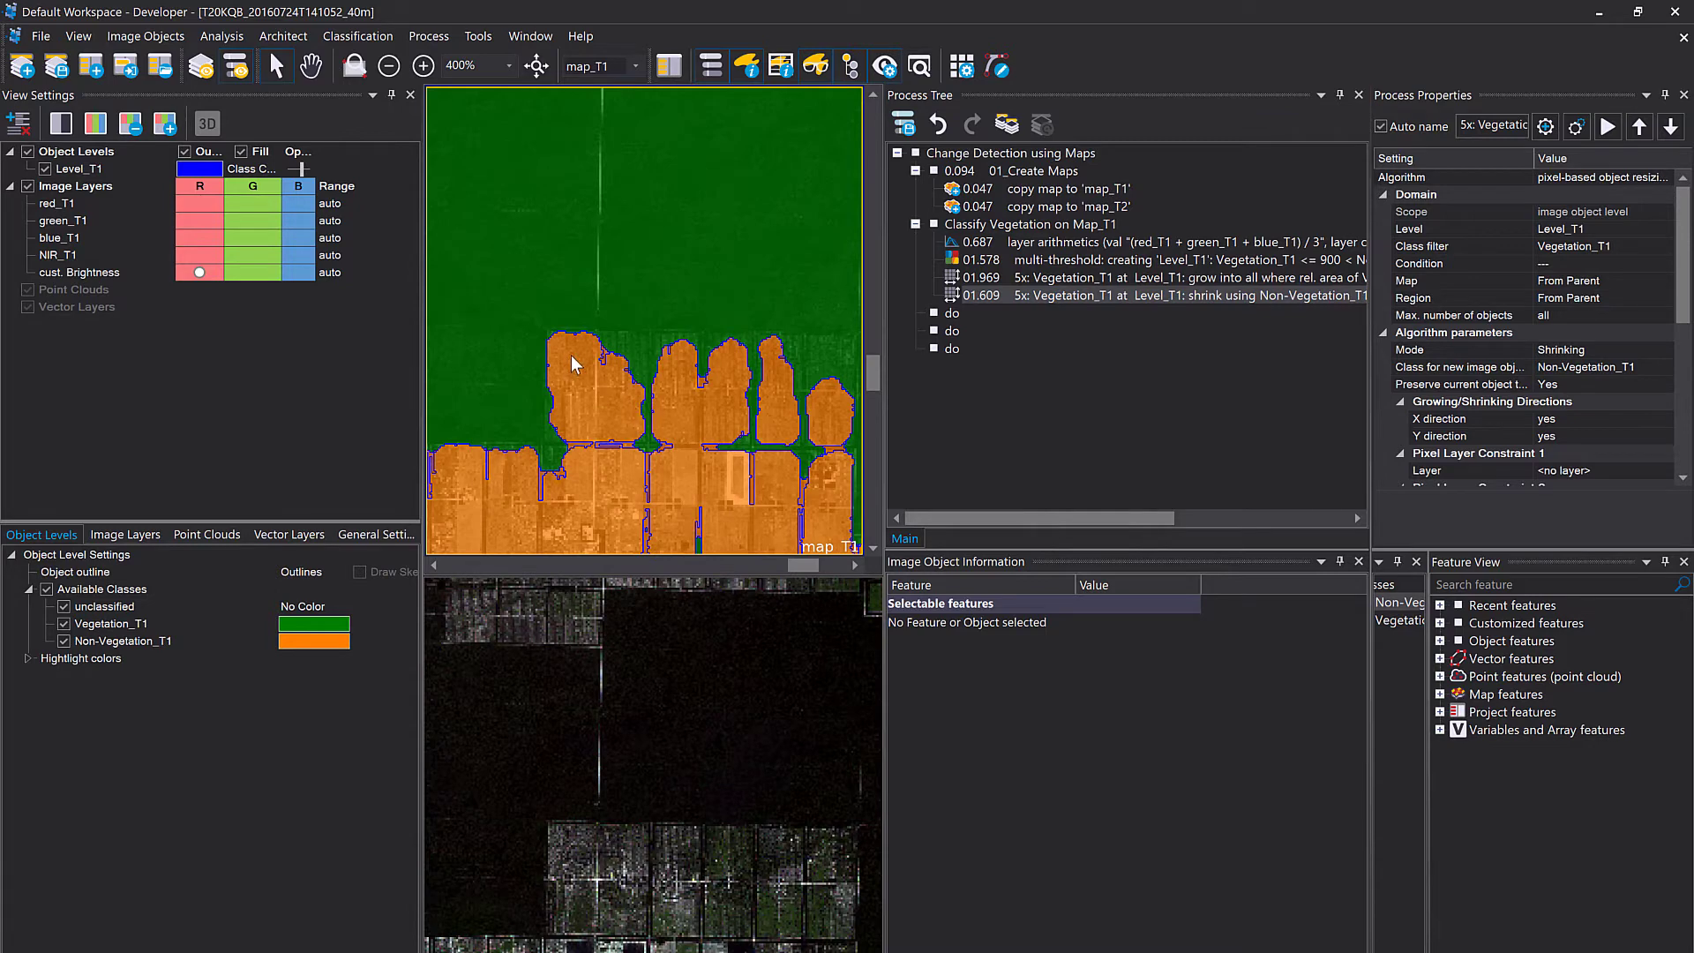
mouse_move(585, 364)
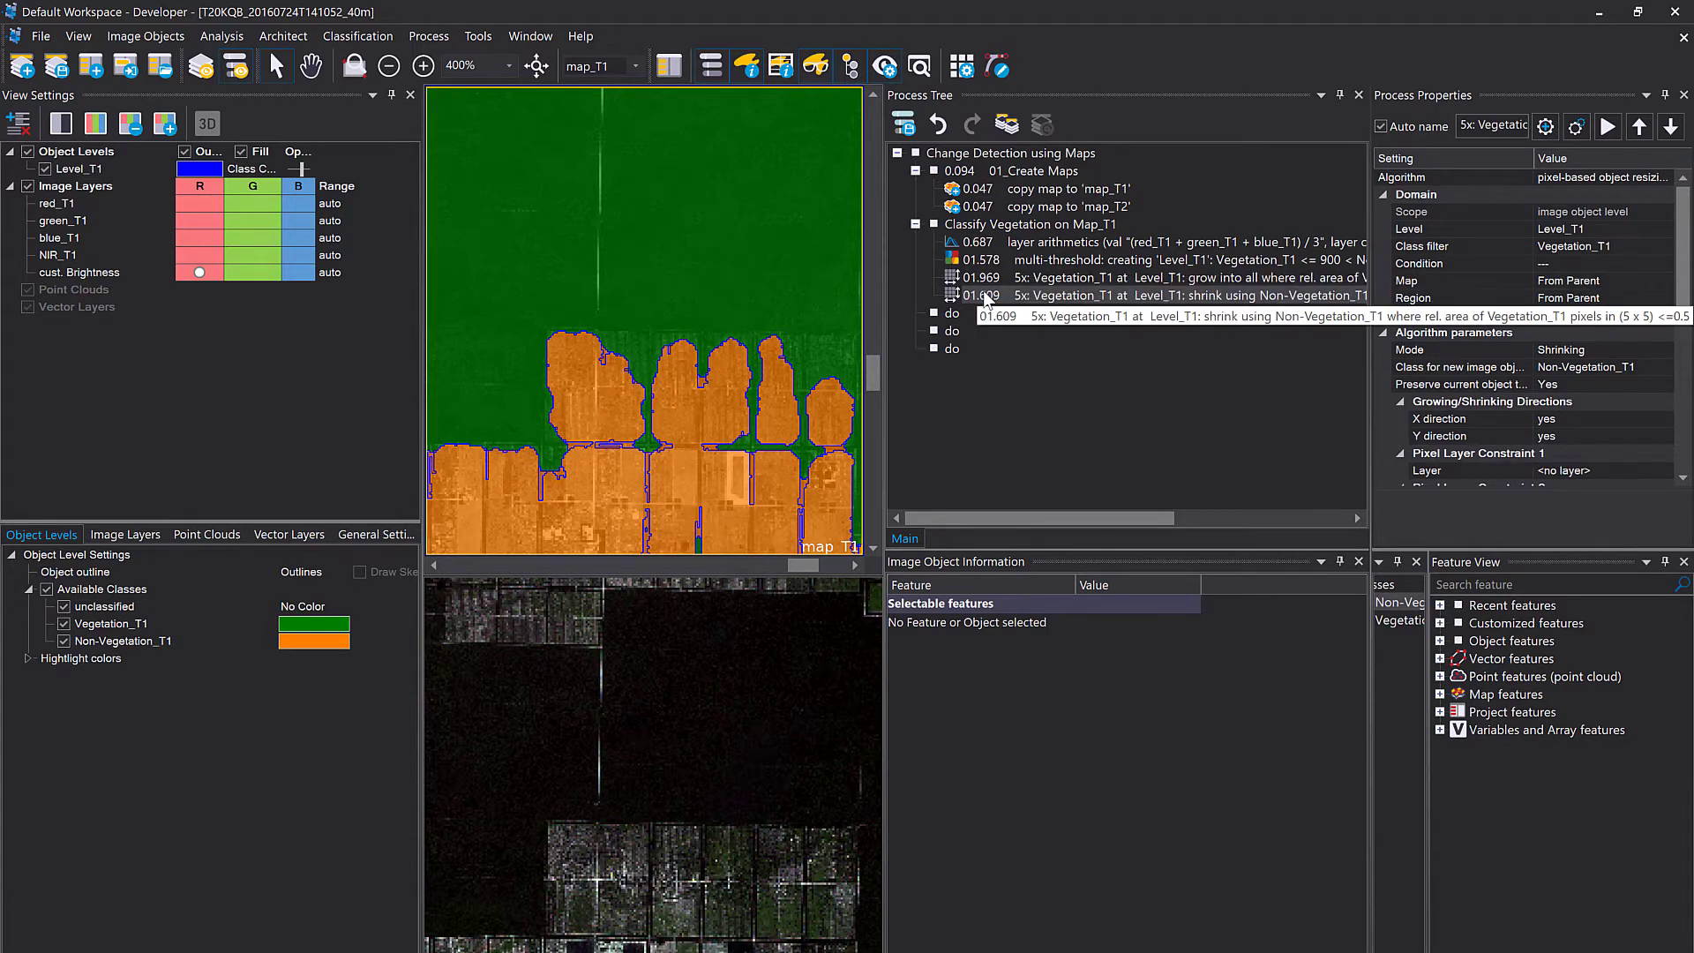
Set the empty process below the shrinking process to merge region on Level_T1, execute it and inspect the small objects on map_T1.
double_click(992, 341)
type("mer")
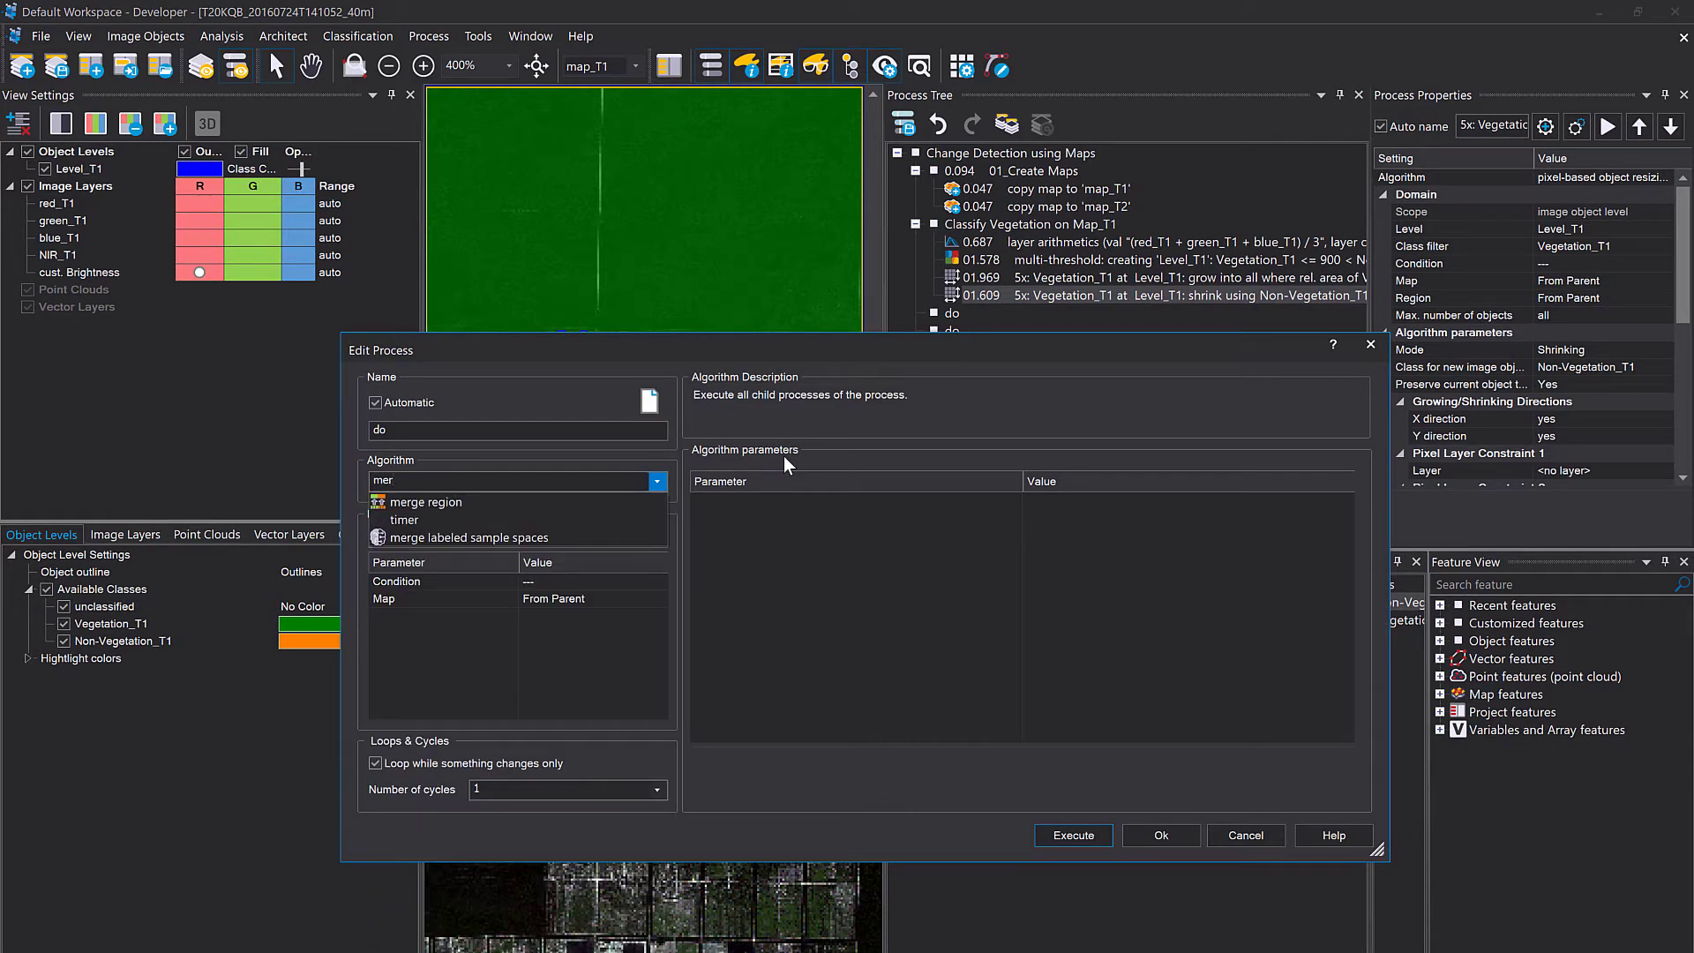
left_click(624, 501)
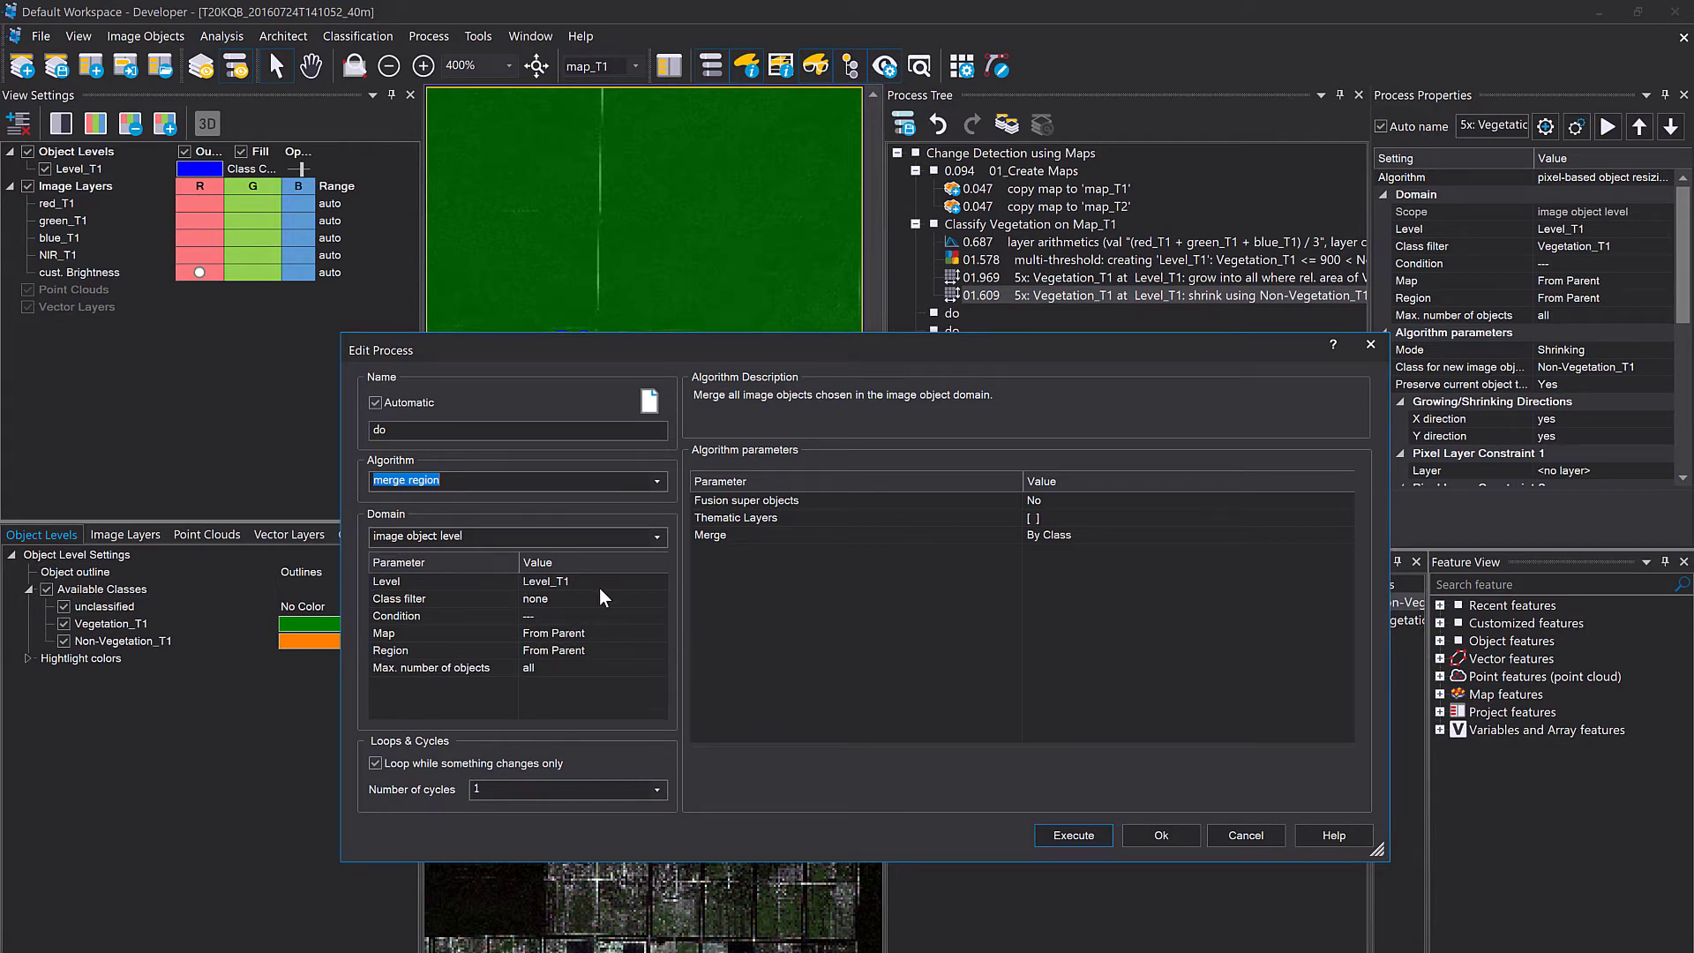
left_click(1074, 836)
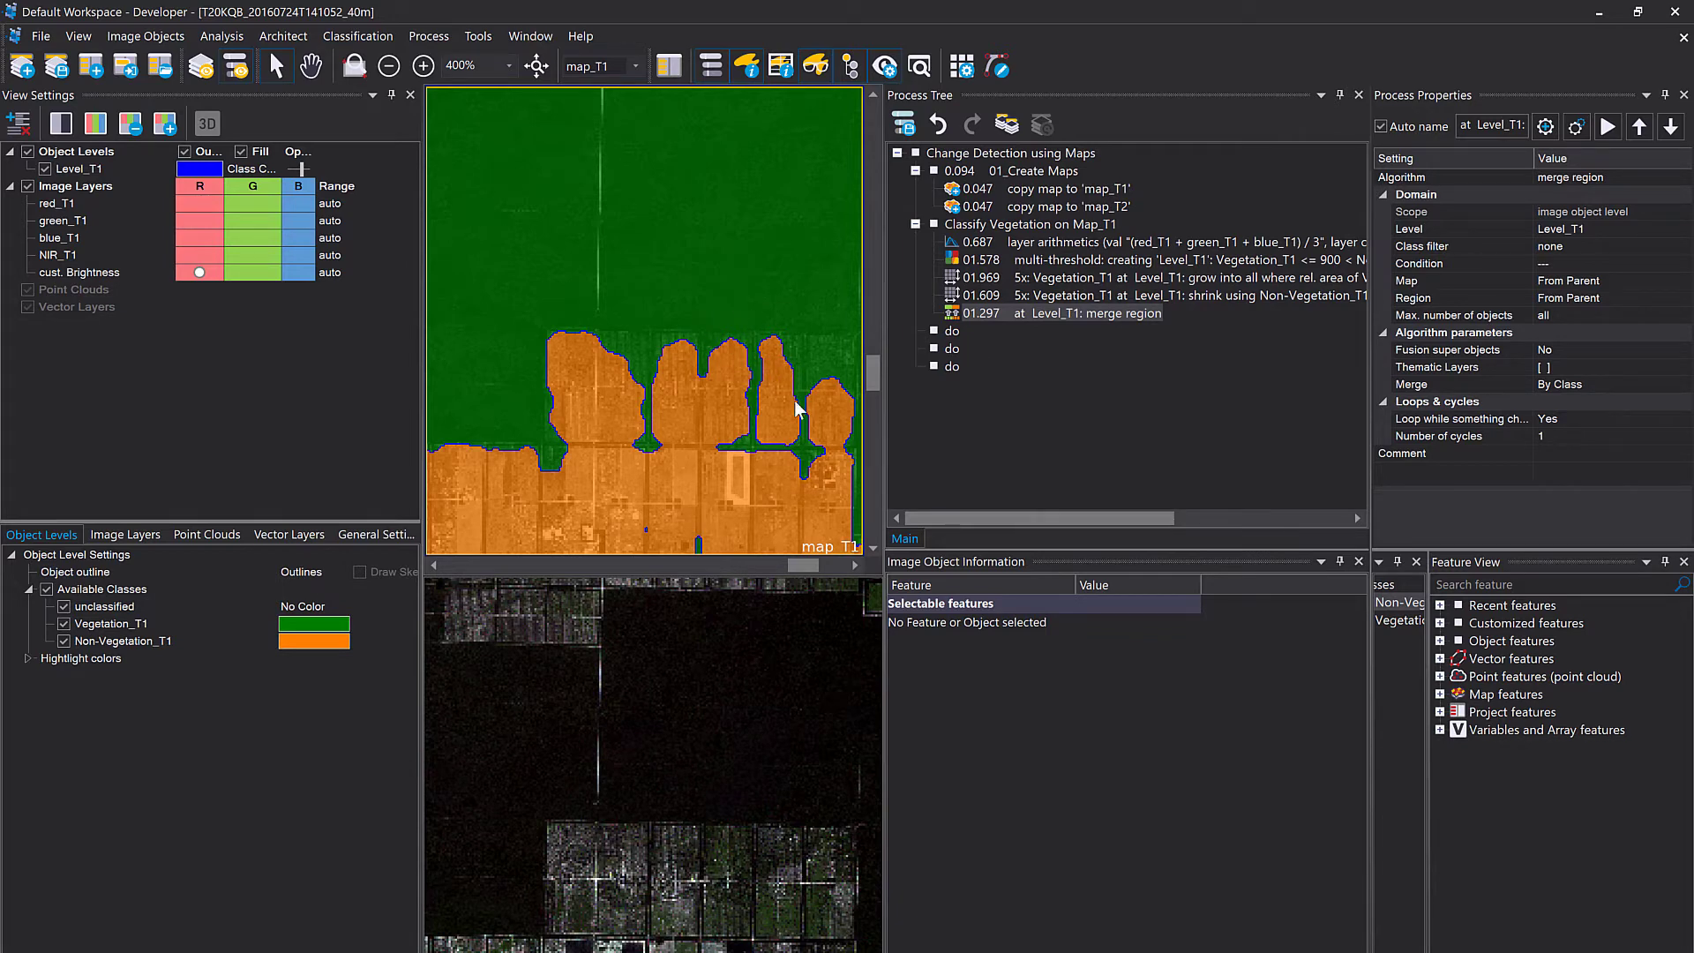
left_click_drag(792, 402, 627, 192)
scroll(603, 340, "up", 4)
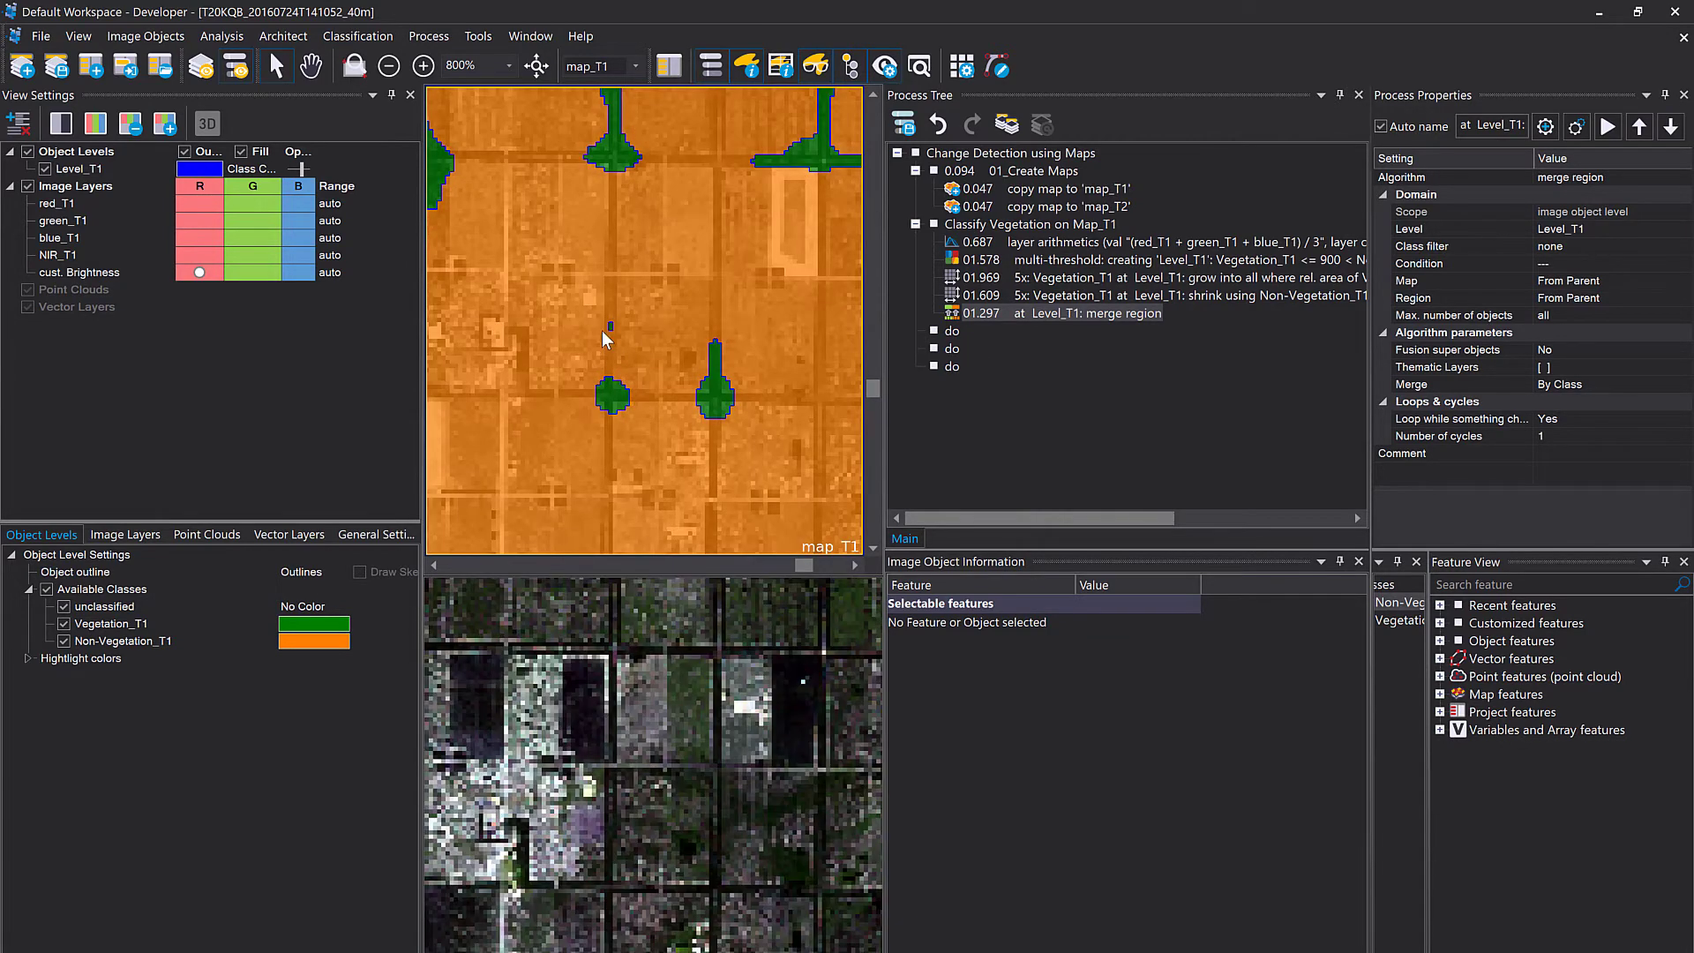
scroll(613, 334, "up", 4)
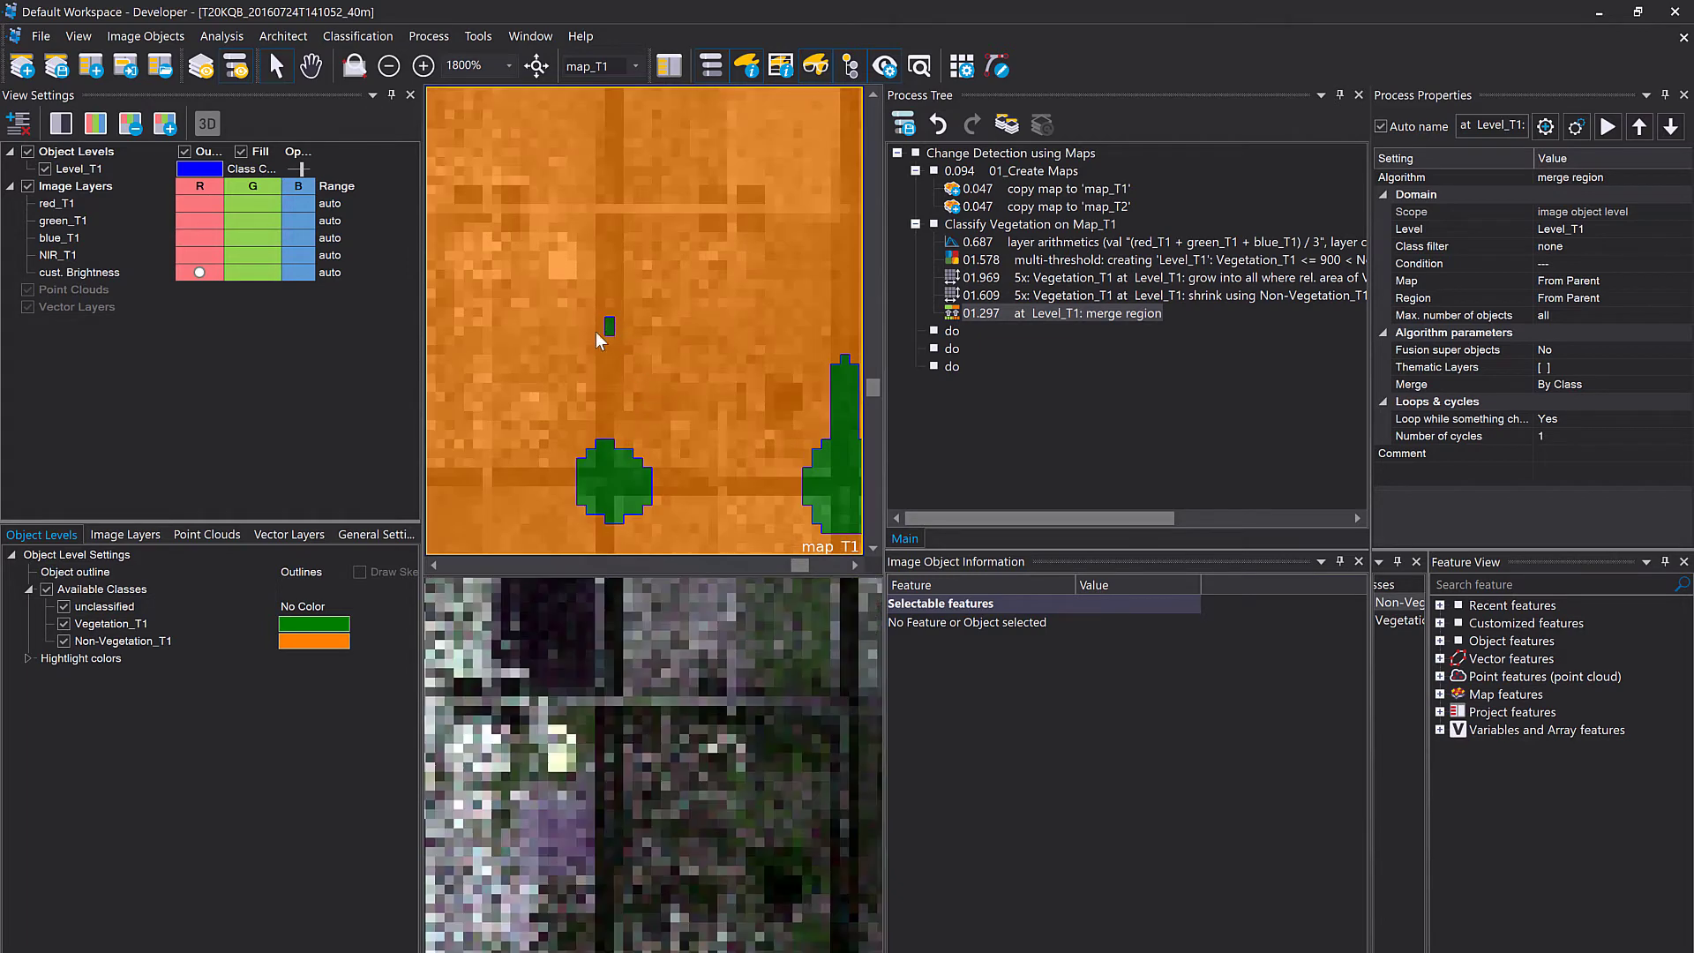
left_click_drag(643, 396, 653, 186)
scroll(646, 253, "down", 4)
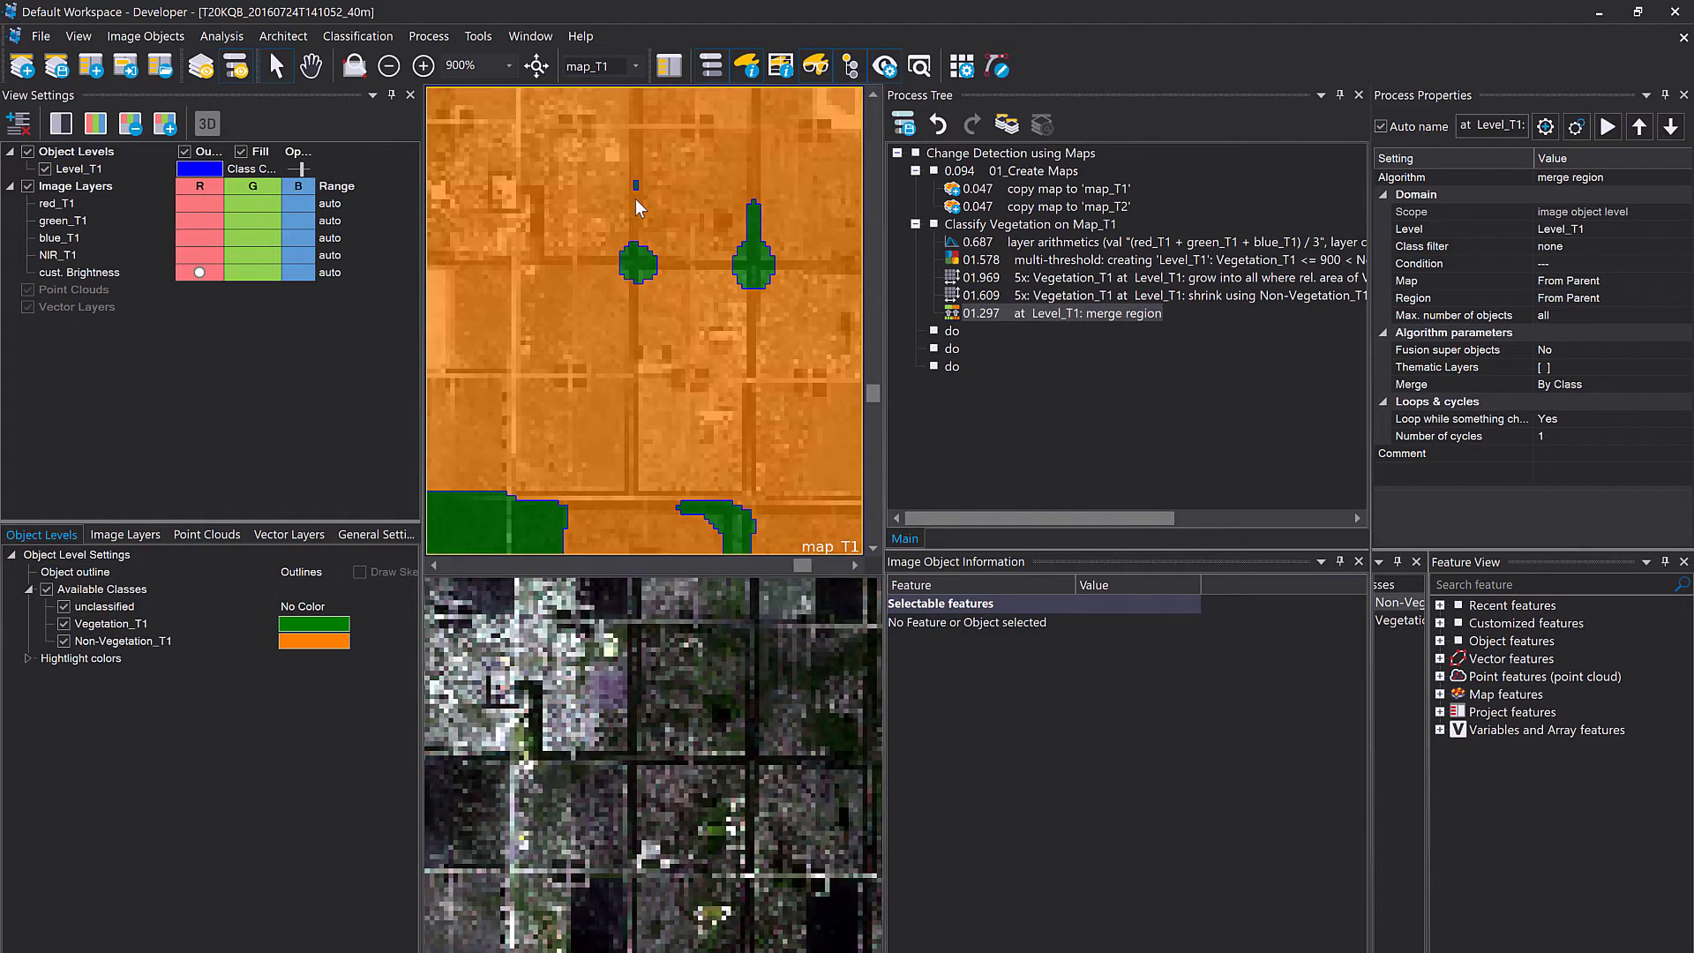
scroll(703, 336, "down", 4)
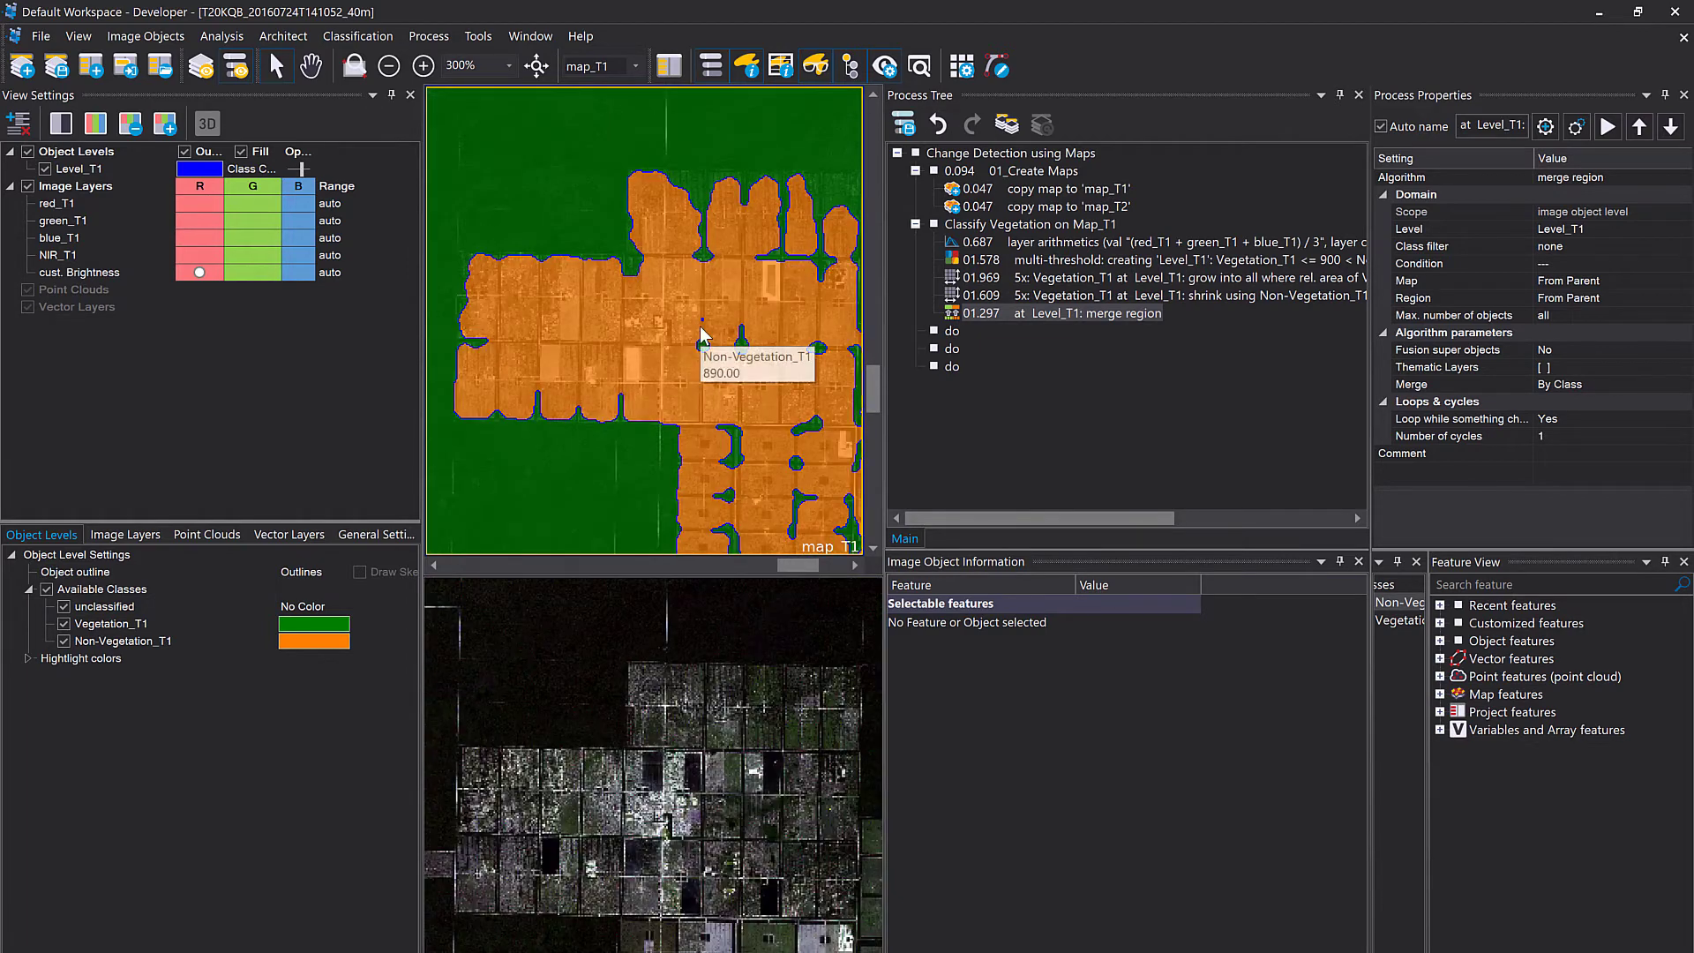
Open the empty process below merge region for editing and set its algorithm to remove objects.
left_click(1031, 310)
left_click(1030, 298, "shift")
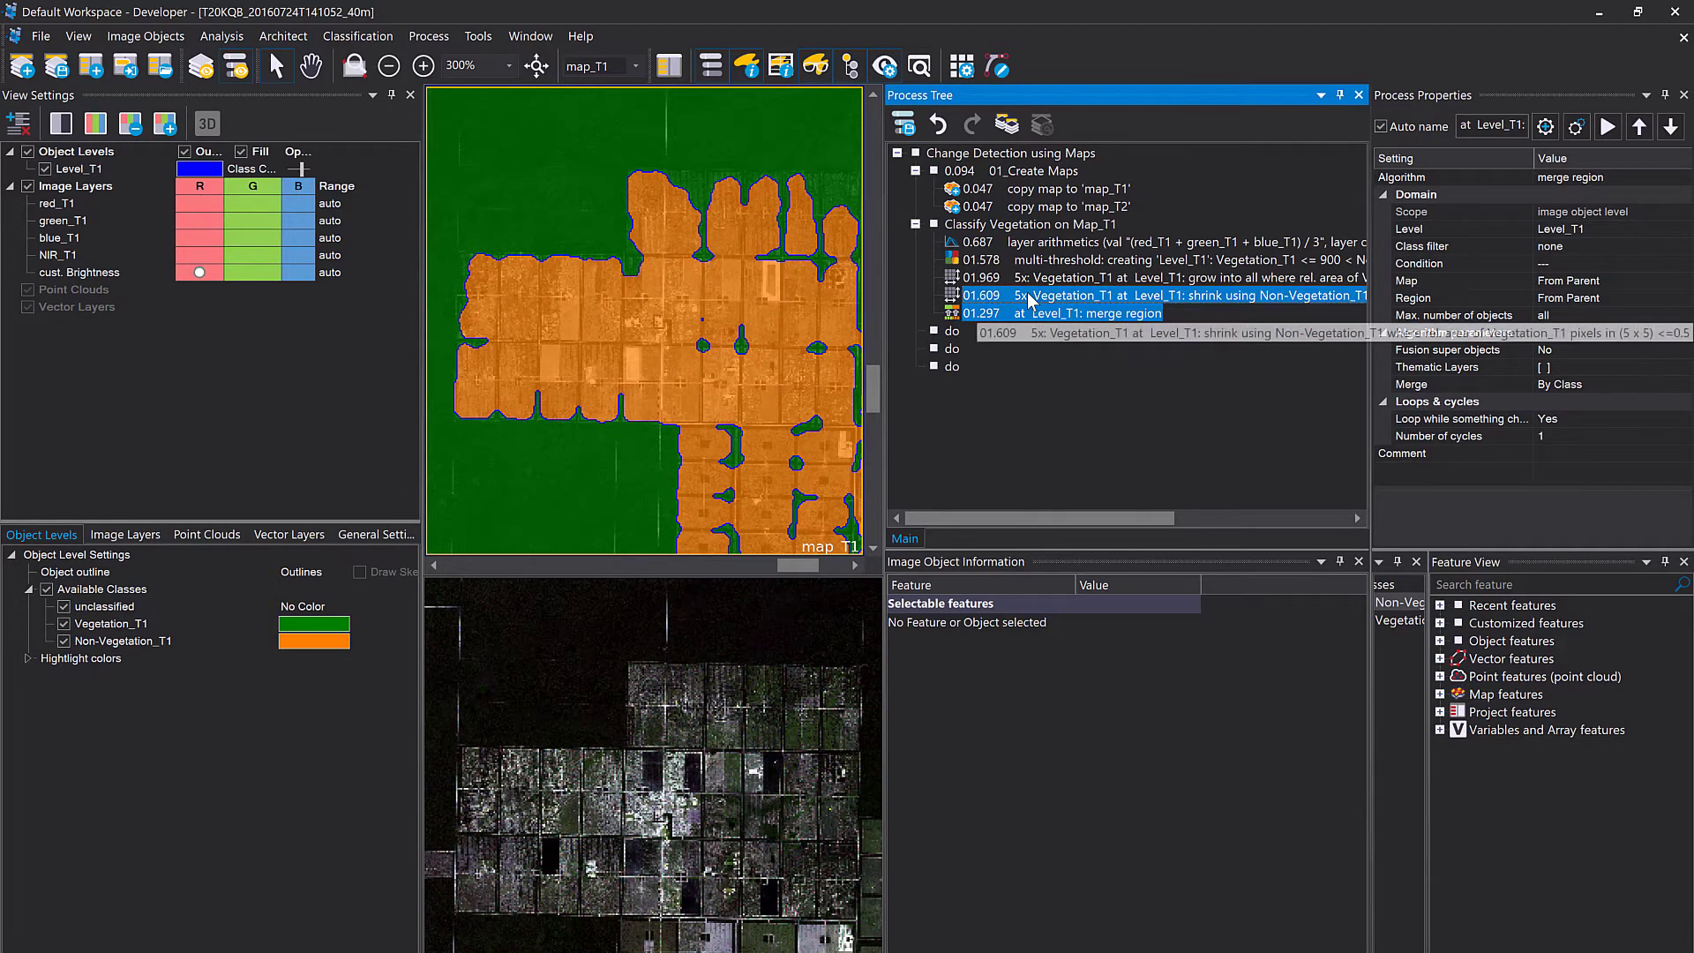
left_click(1033, 314)
key("ctrl+a")
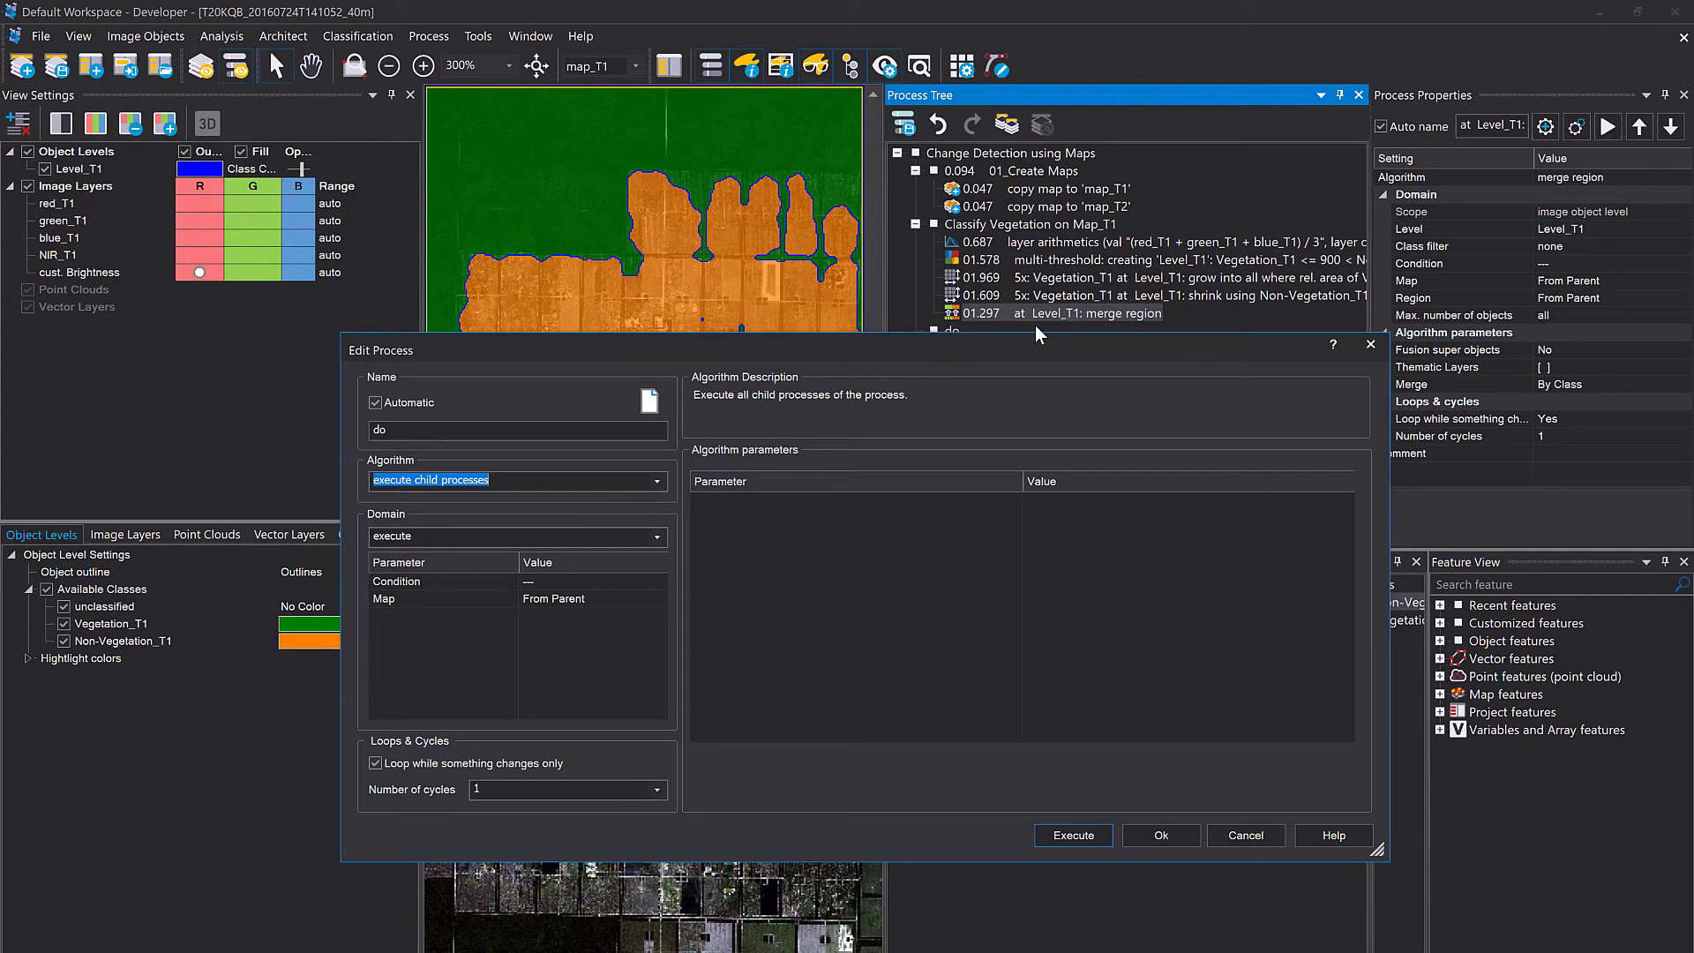
type("remo")
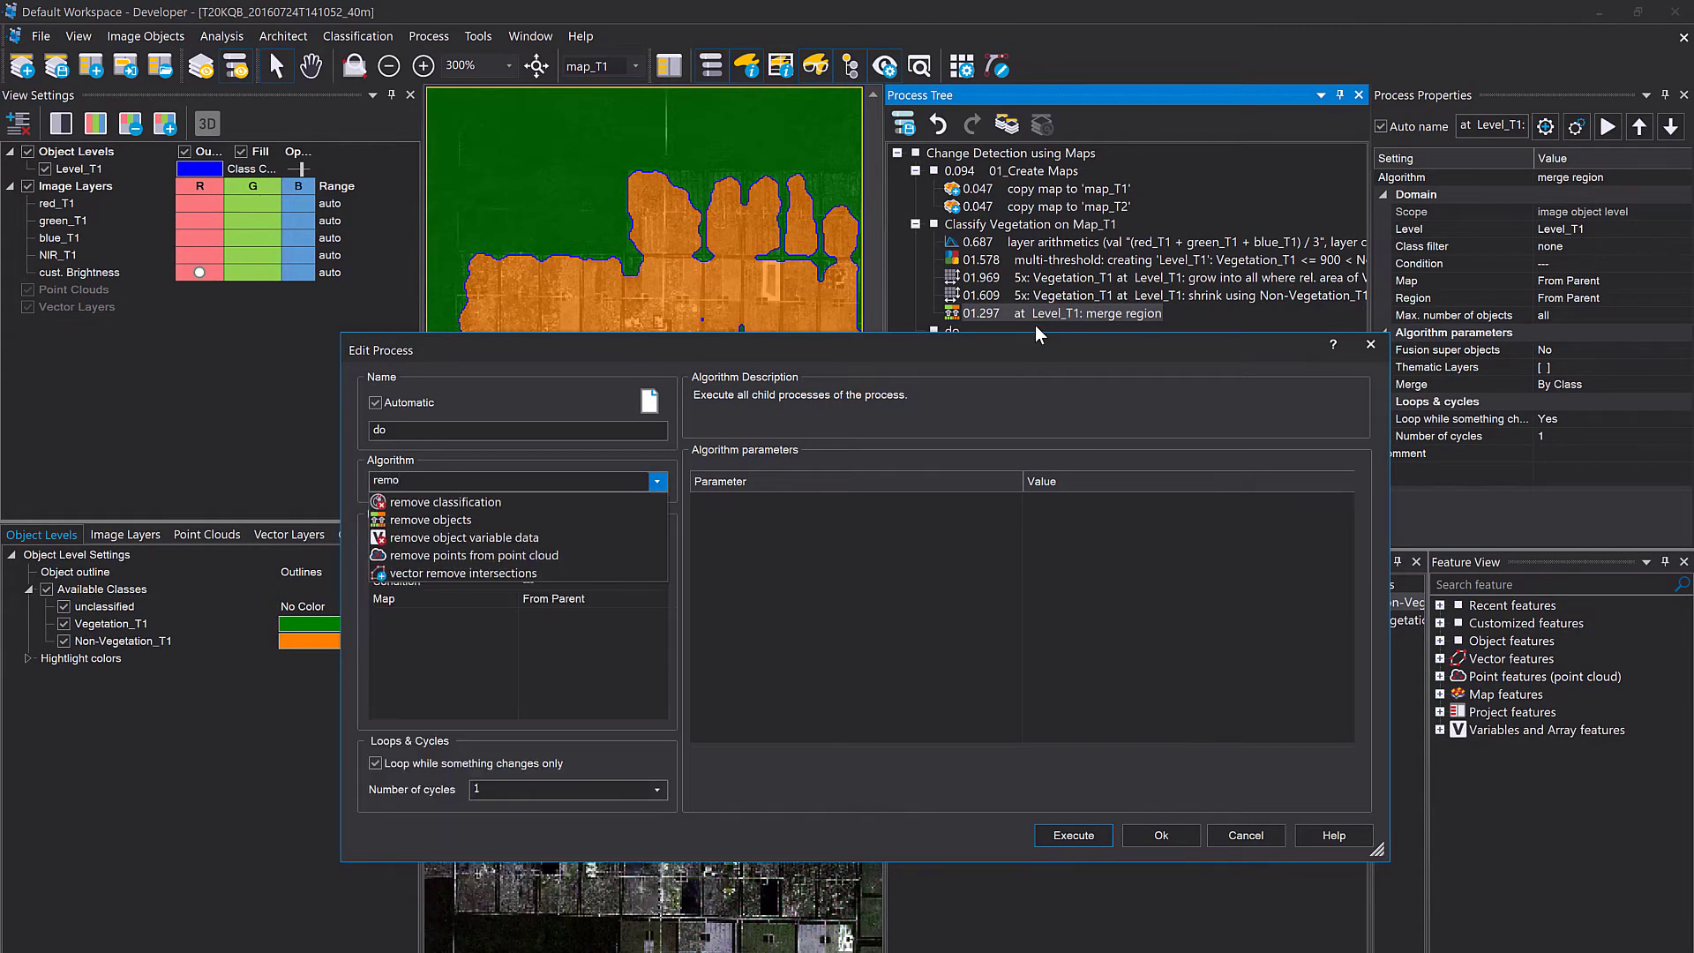
left_click(622, 522)
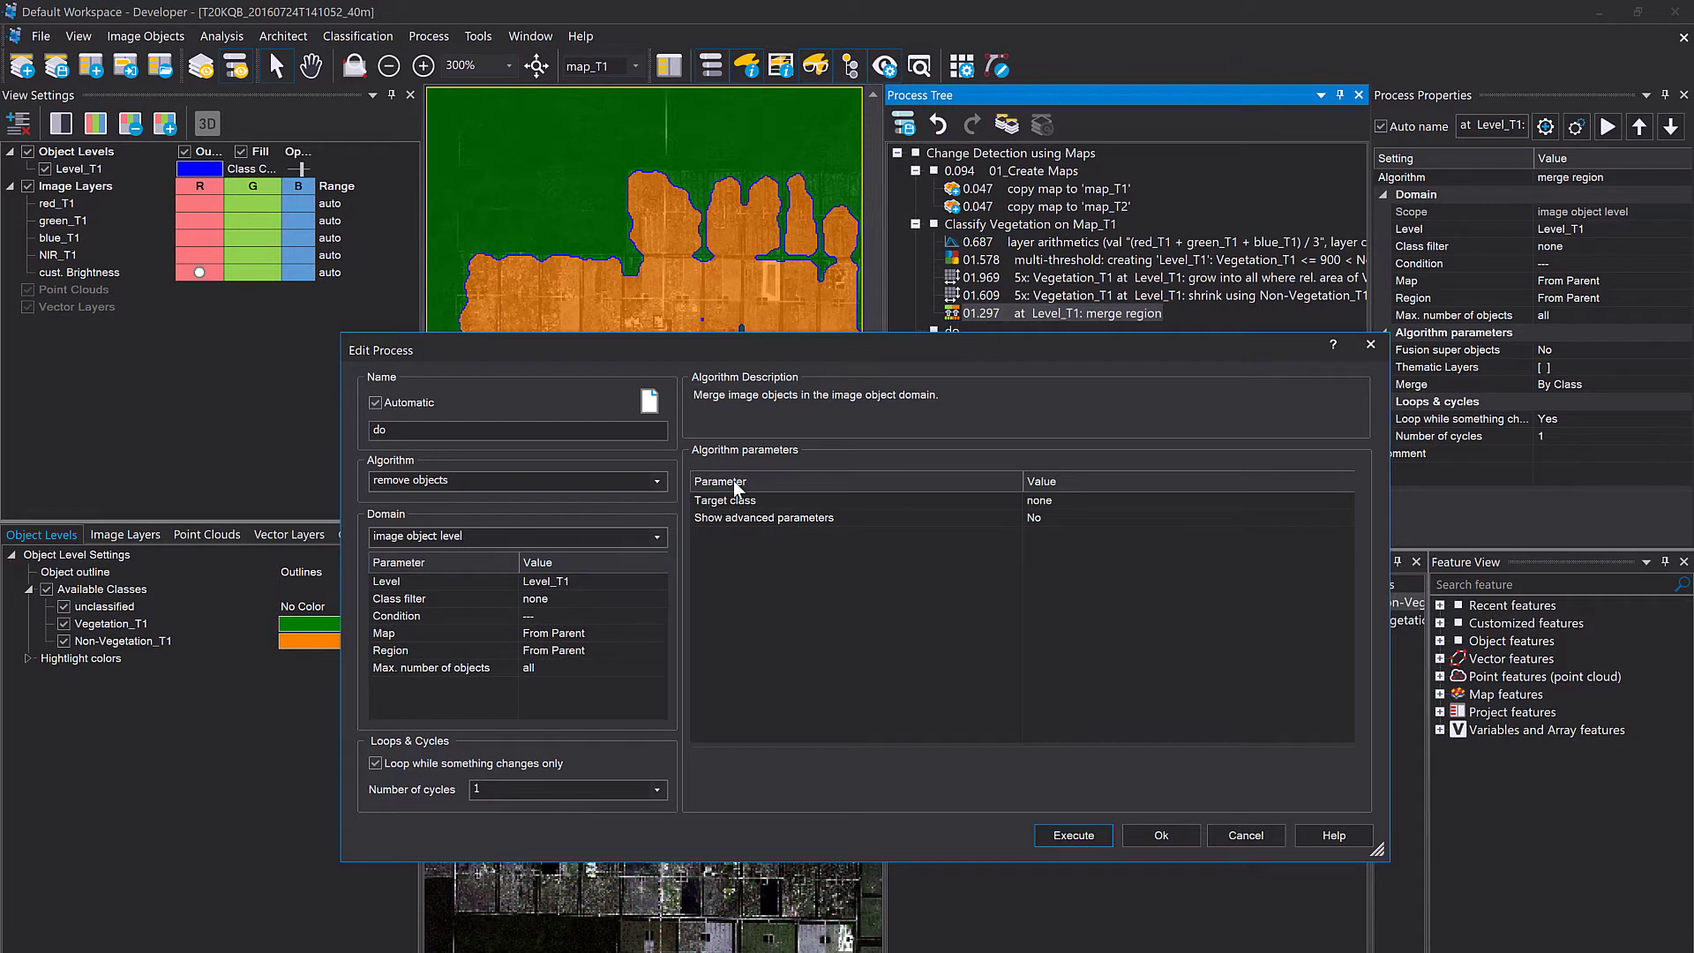
Add a domain condition to the remove objects process based on the geometry extent feature Area.
left_click(495, 618)
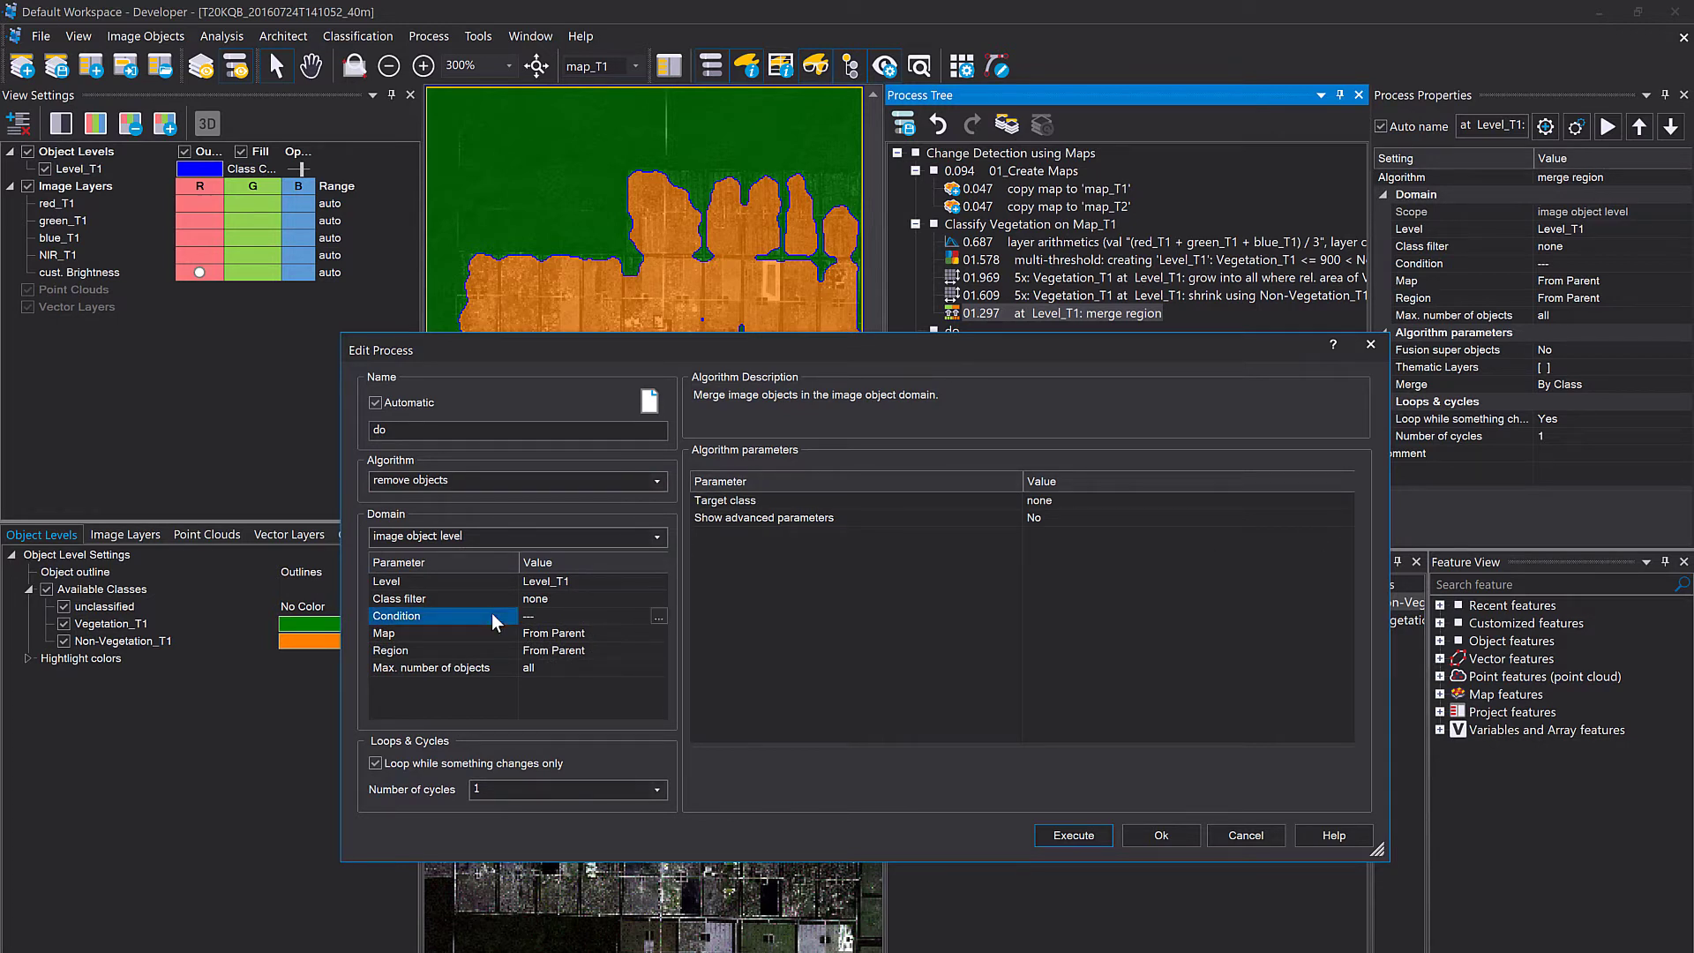
left_click(658, 617)
left_click(742, 338)
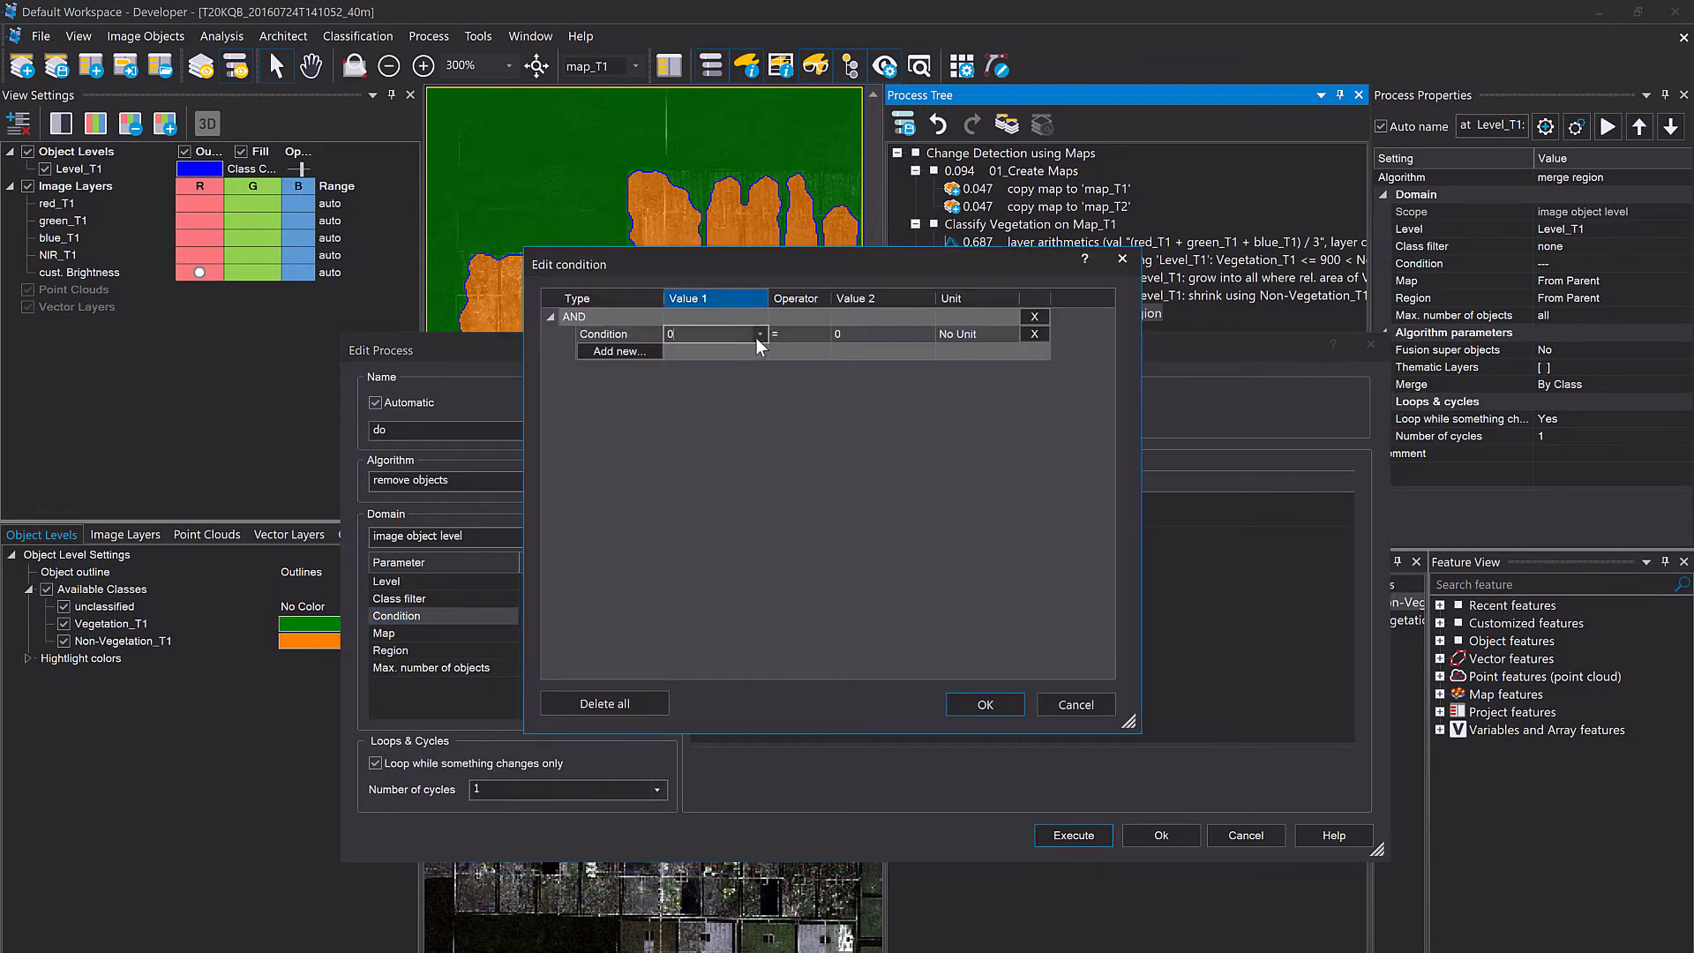
left_click(757, 336)
left_click(741, 350)
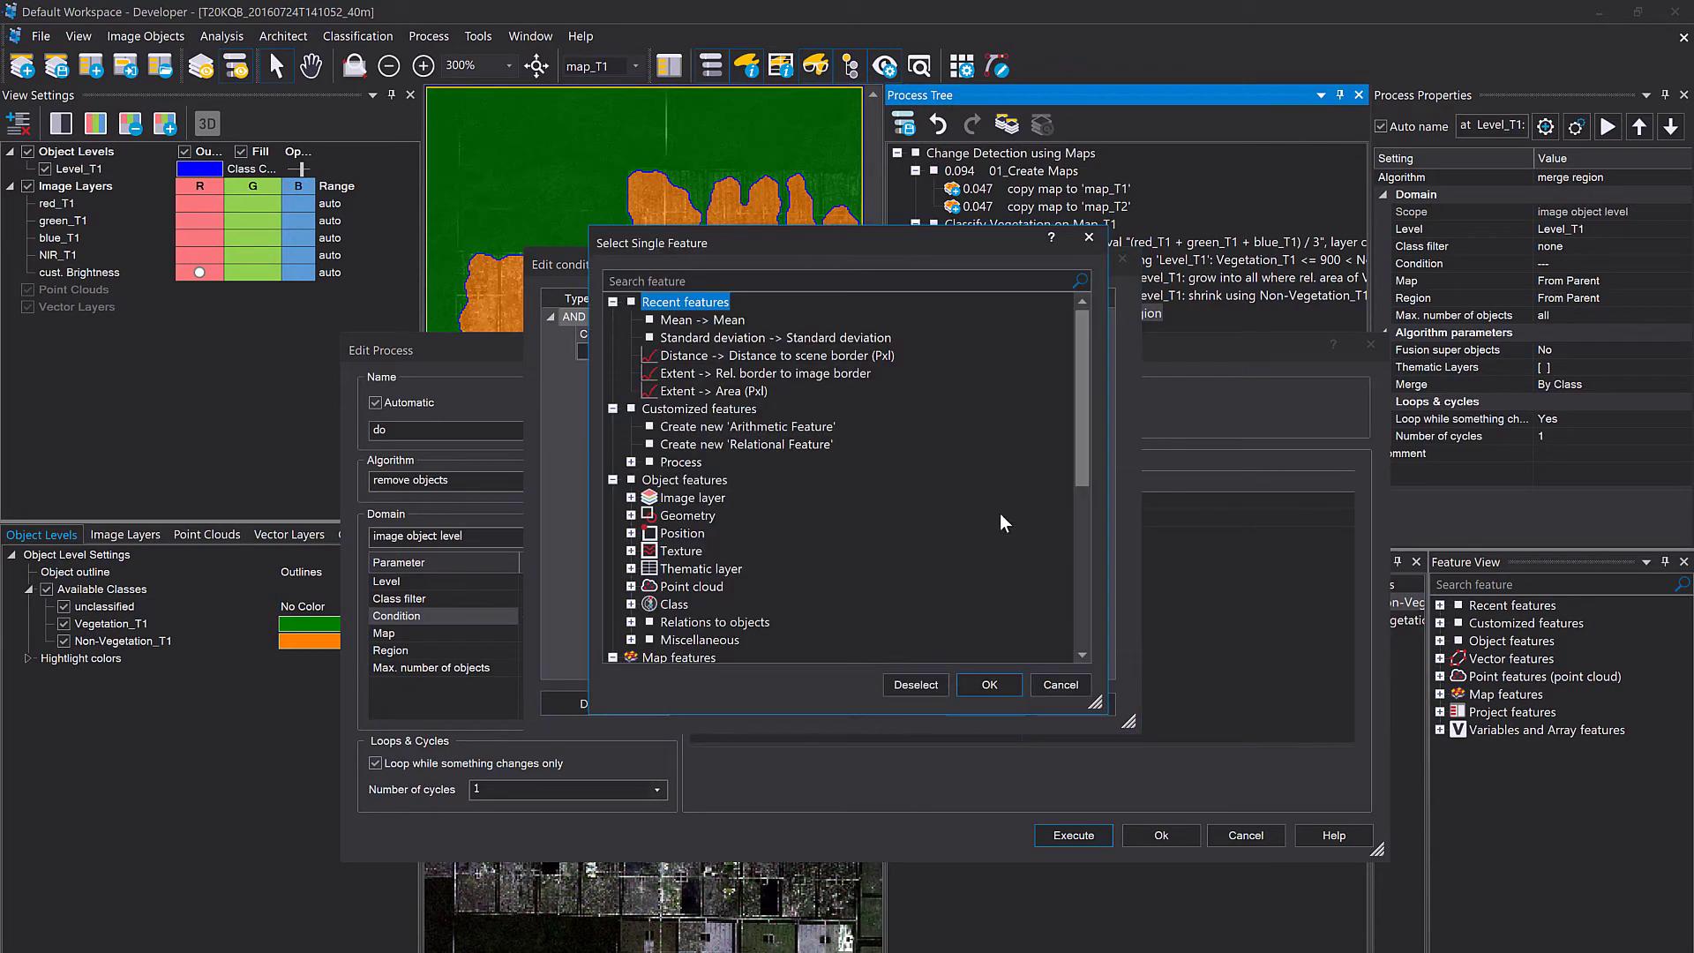
left_click(631, 516)
scroll(631, 494, "down", 2)
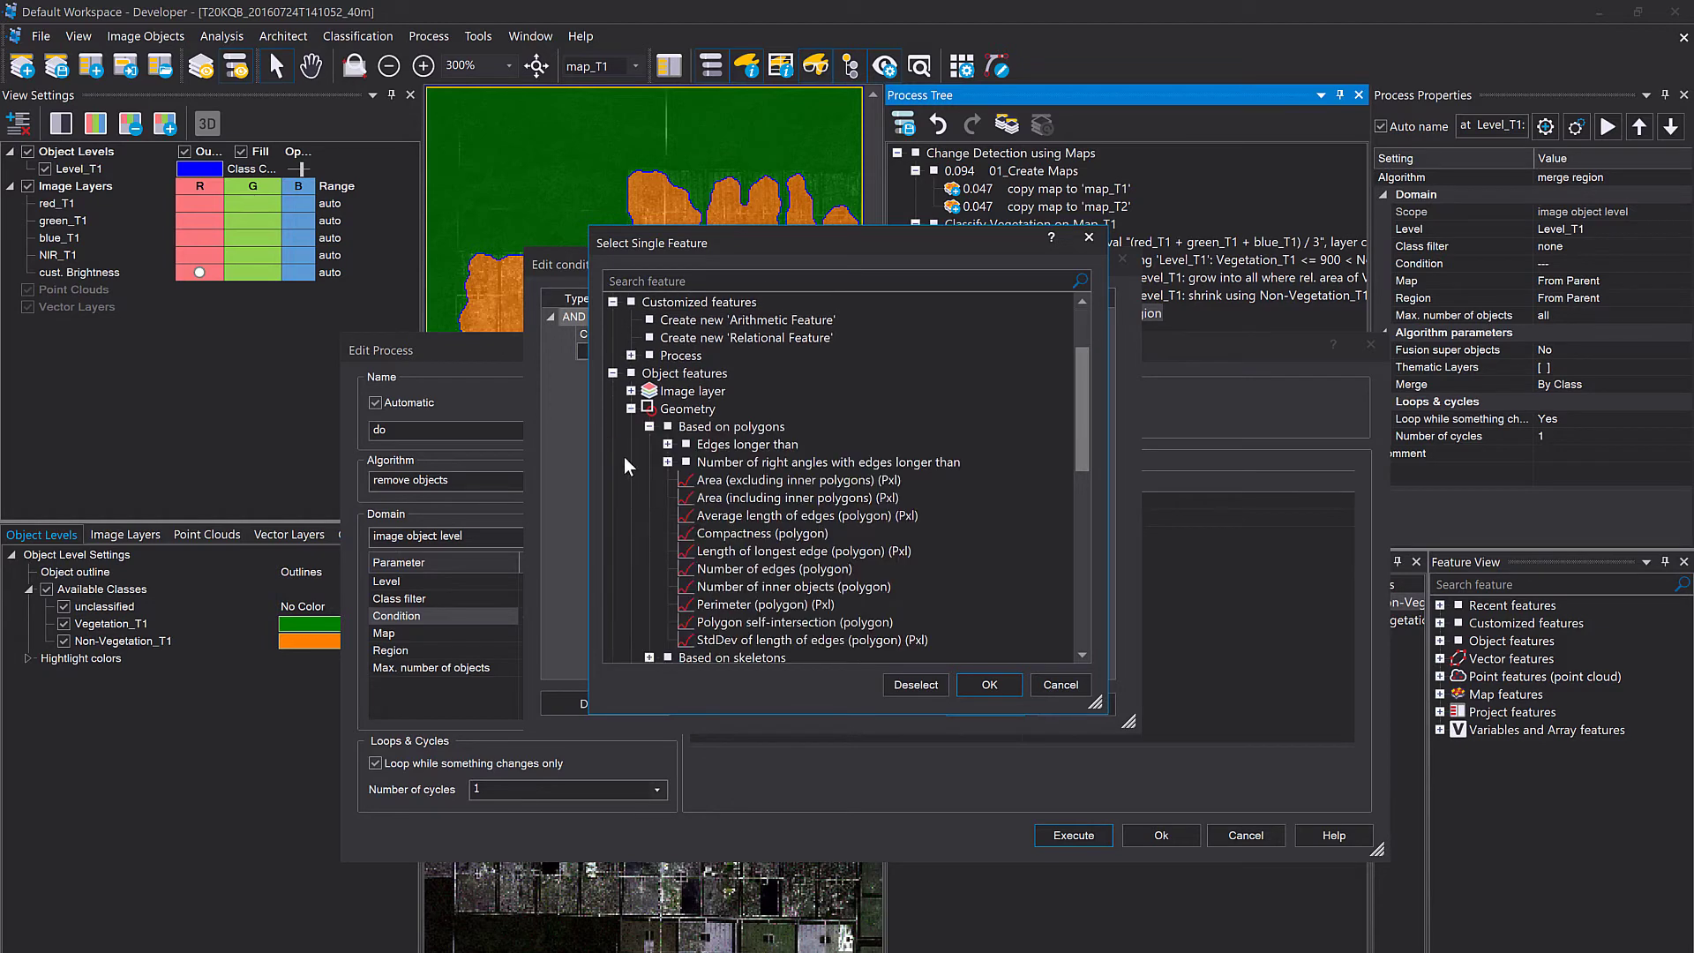
left_click(669, 460)
left_click(650, 426)
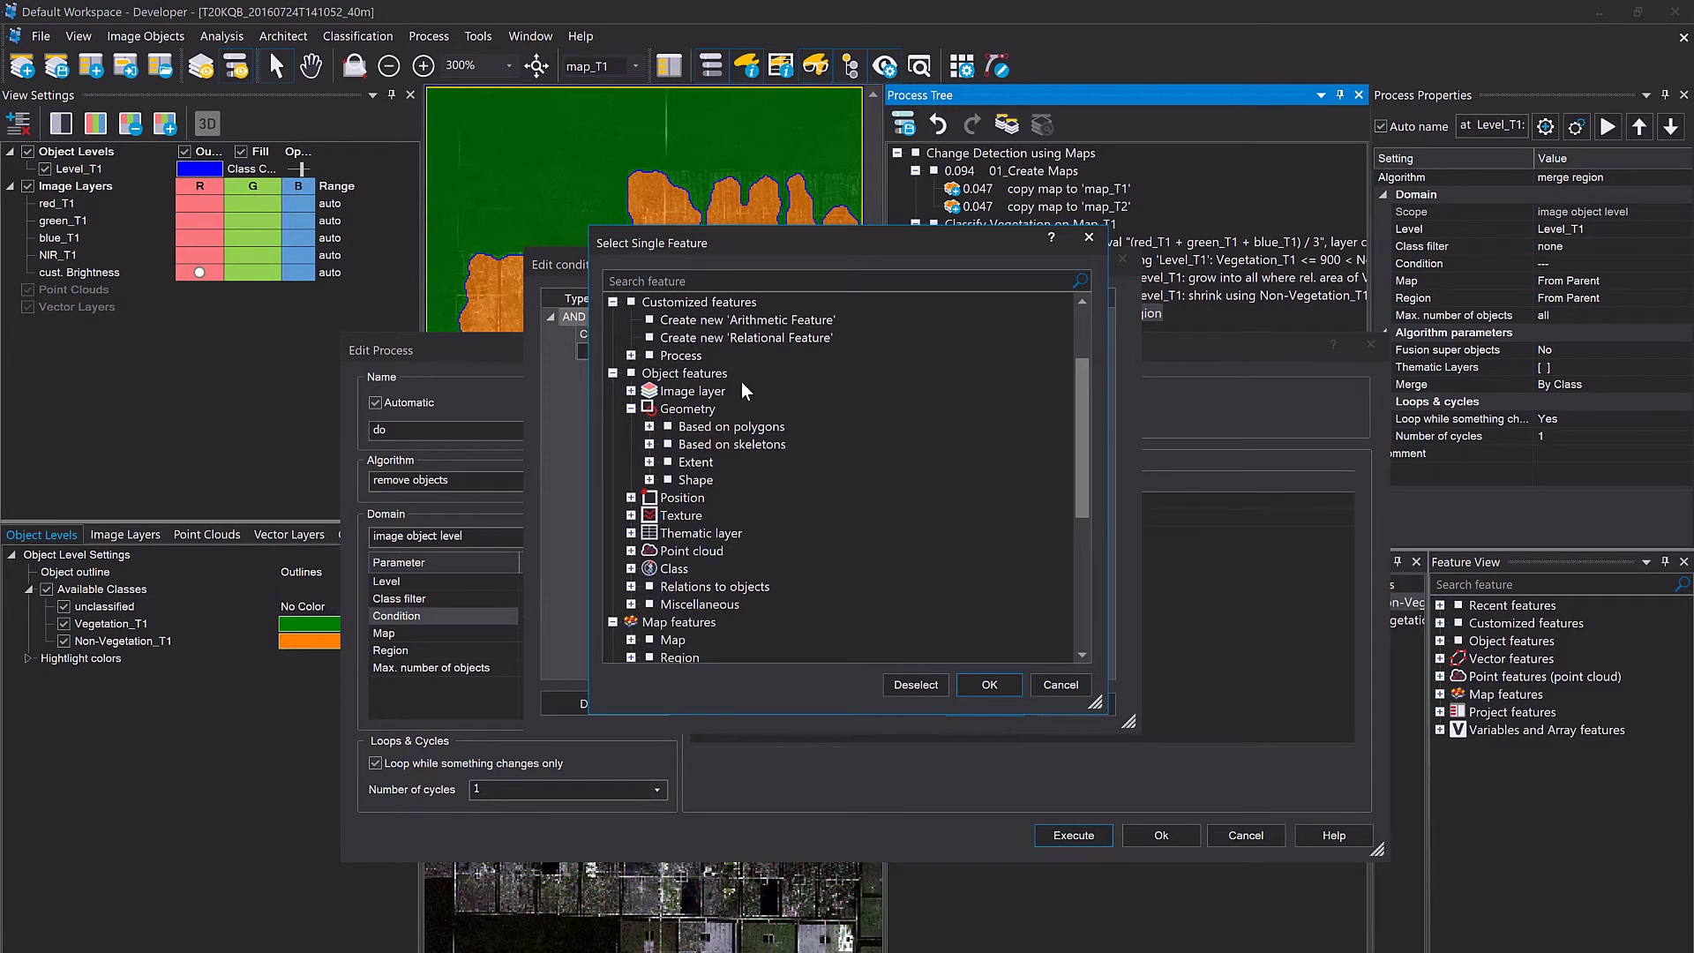
left_click(649, 461)
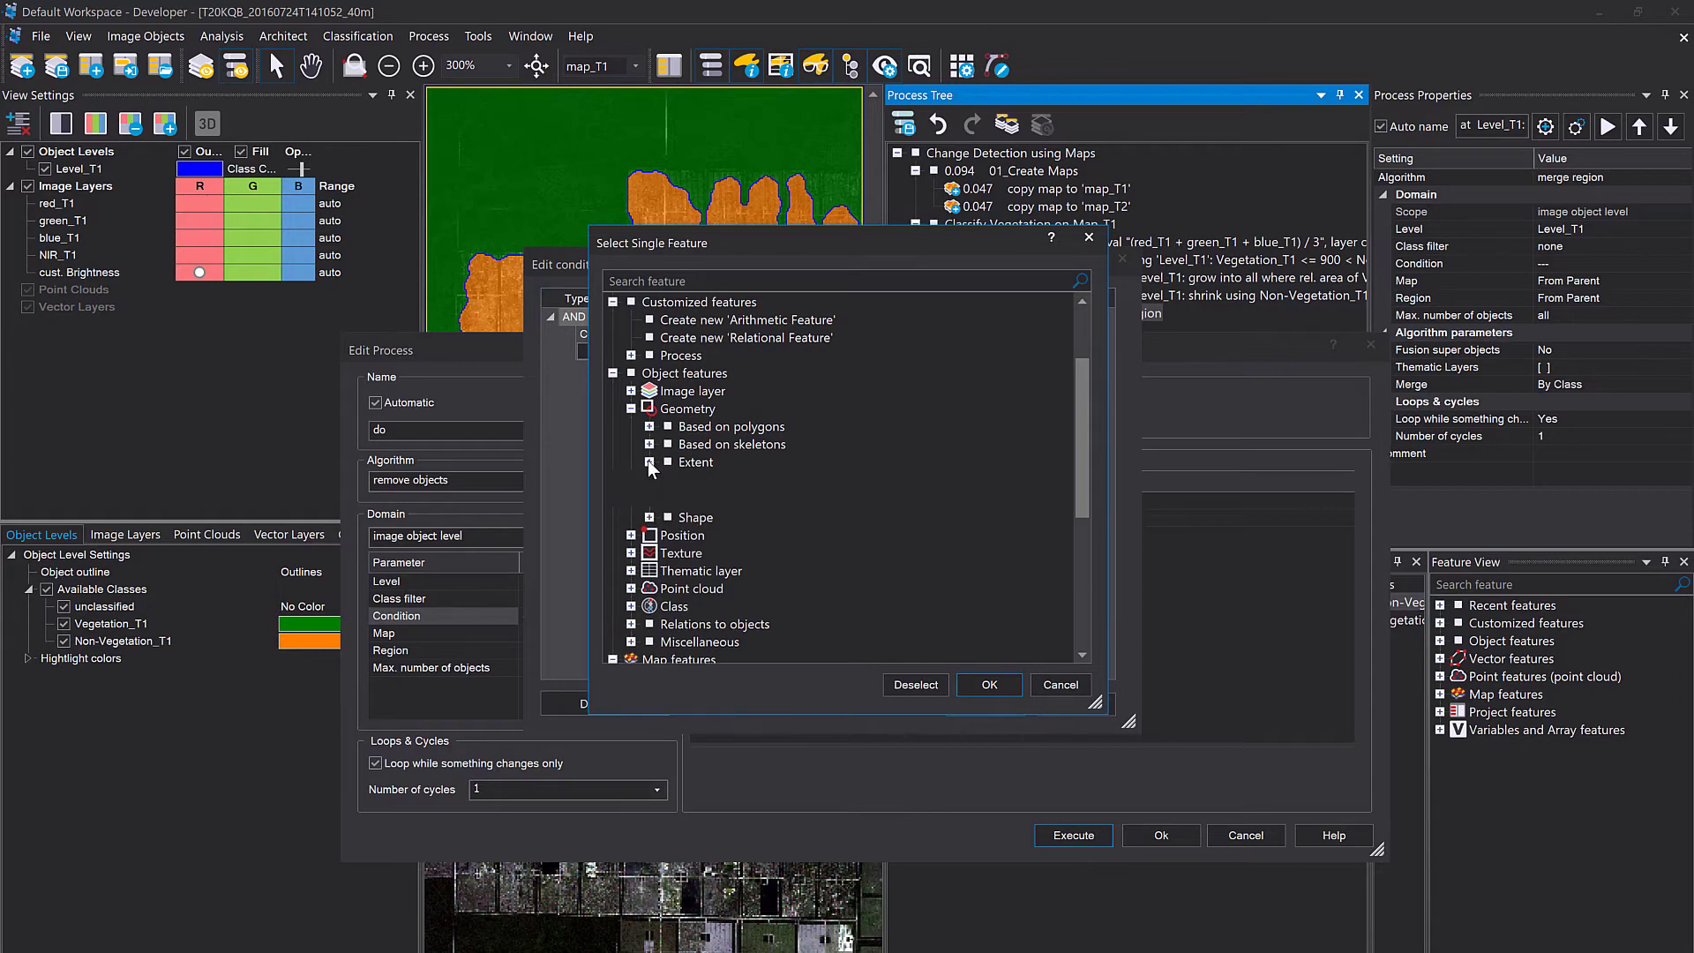
double_click(714, 481)
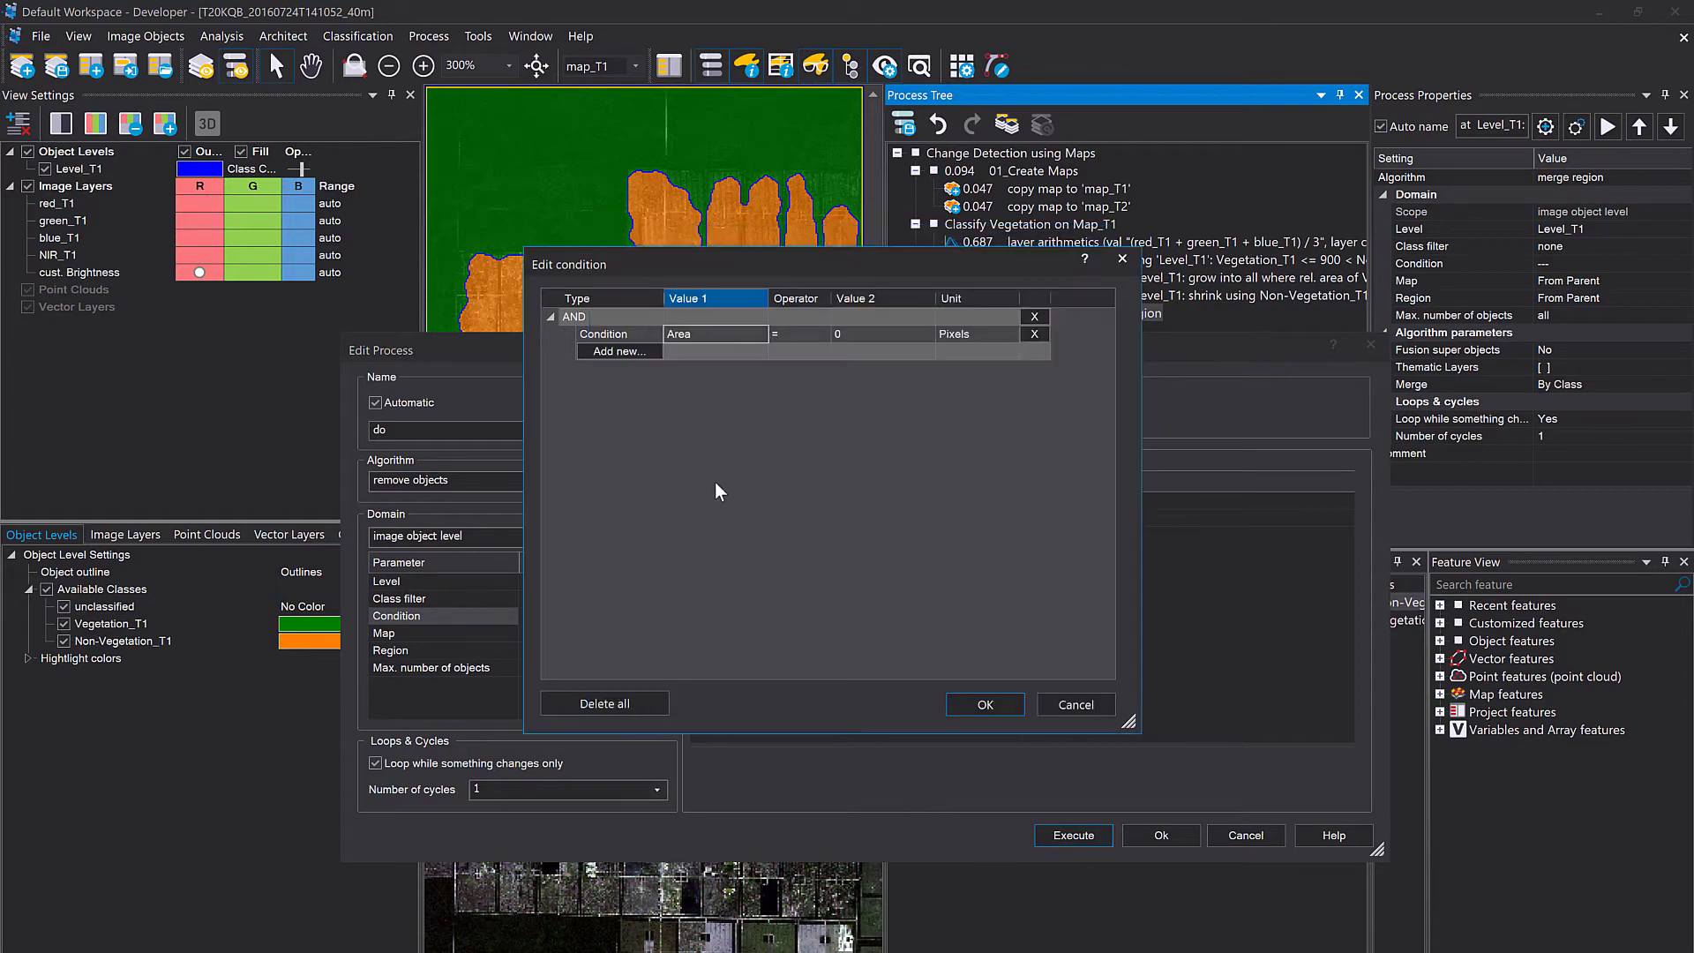
Complete the Area condition with the operator < and a value of 100 pixels.
left_click(826, 334)
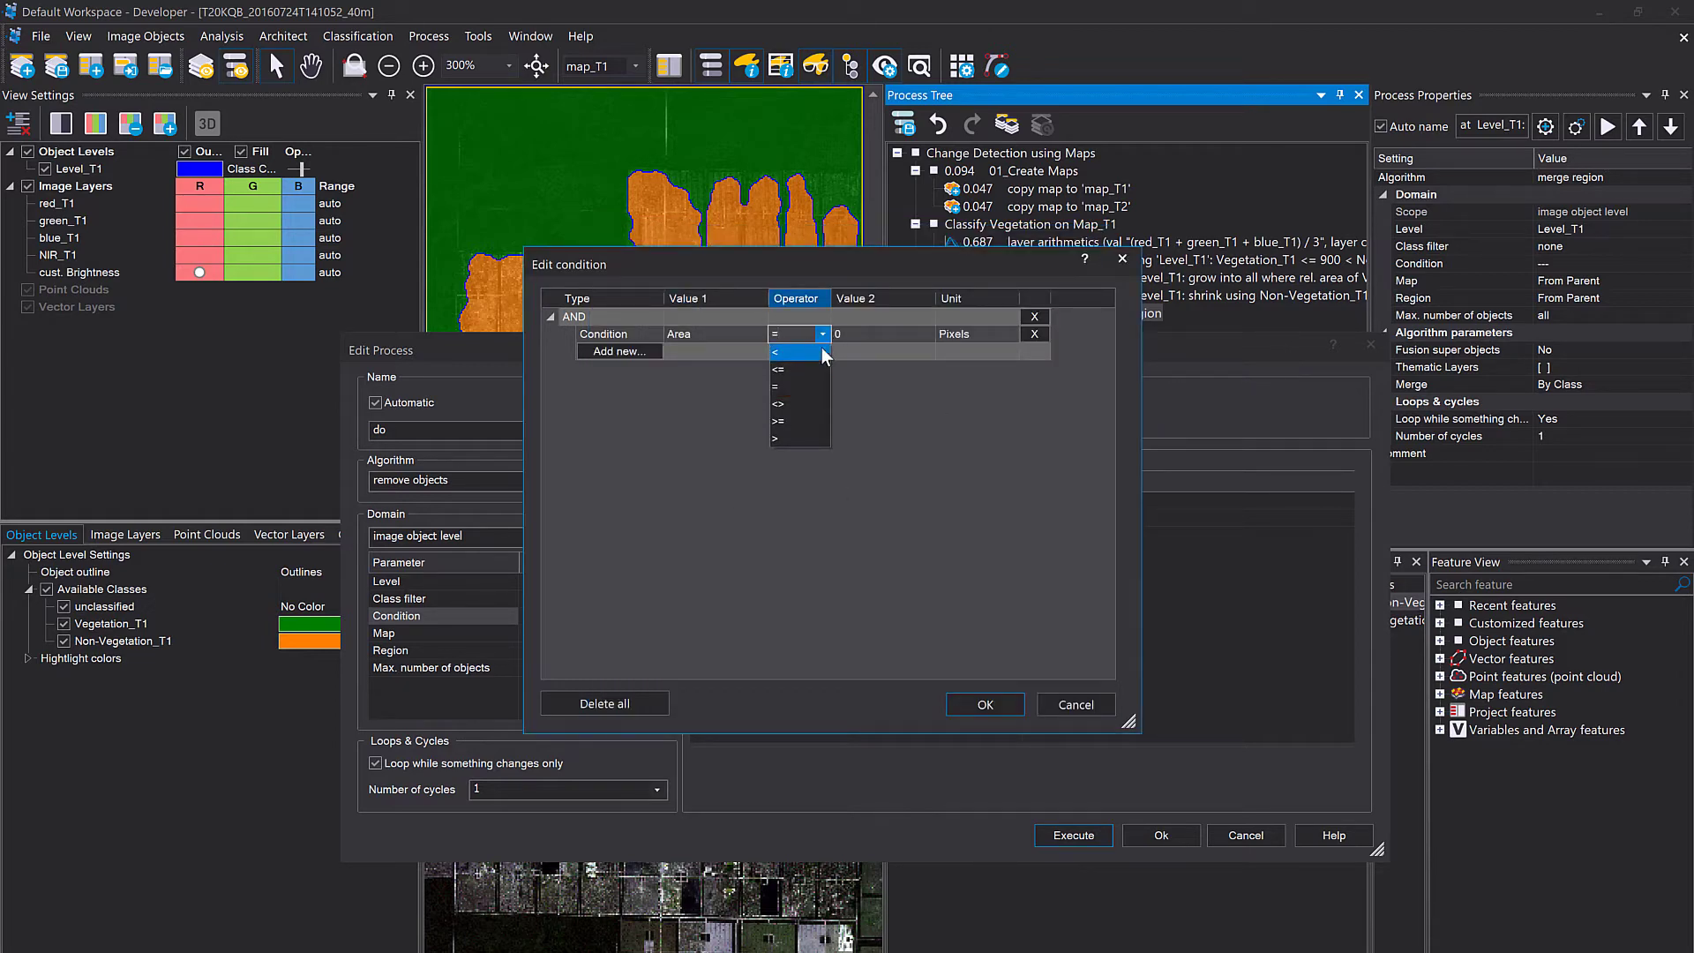
left_click(817, 352)
left_click(876, 335)
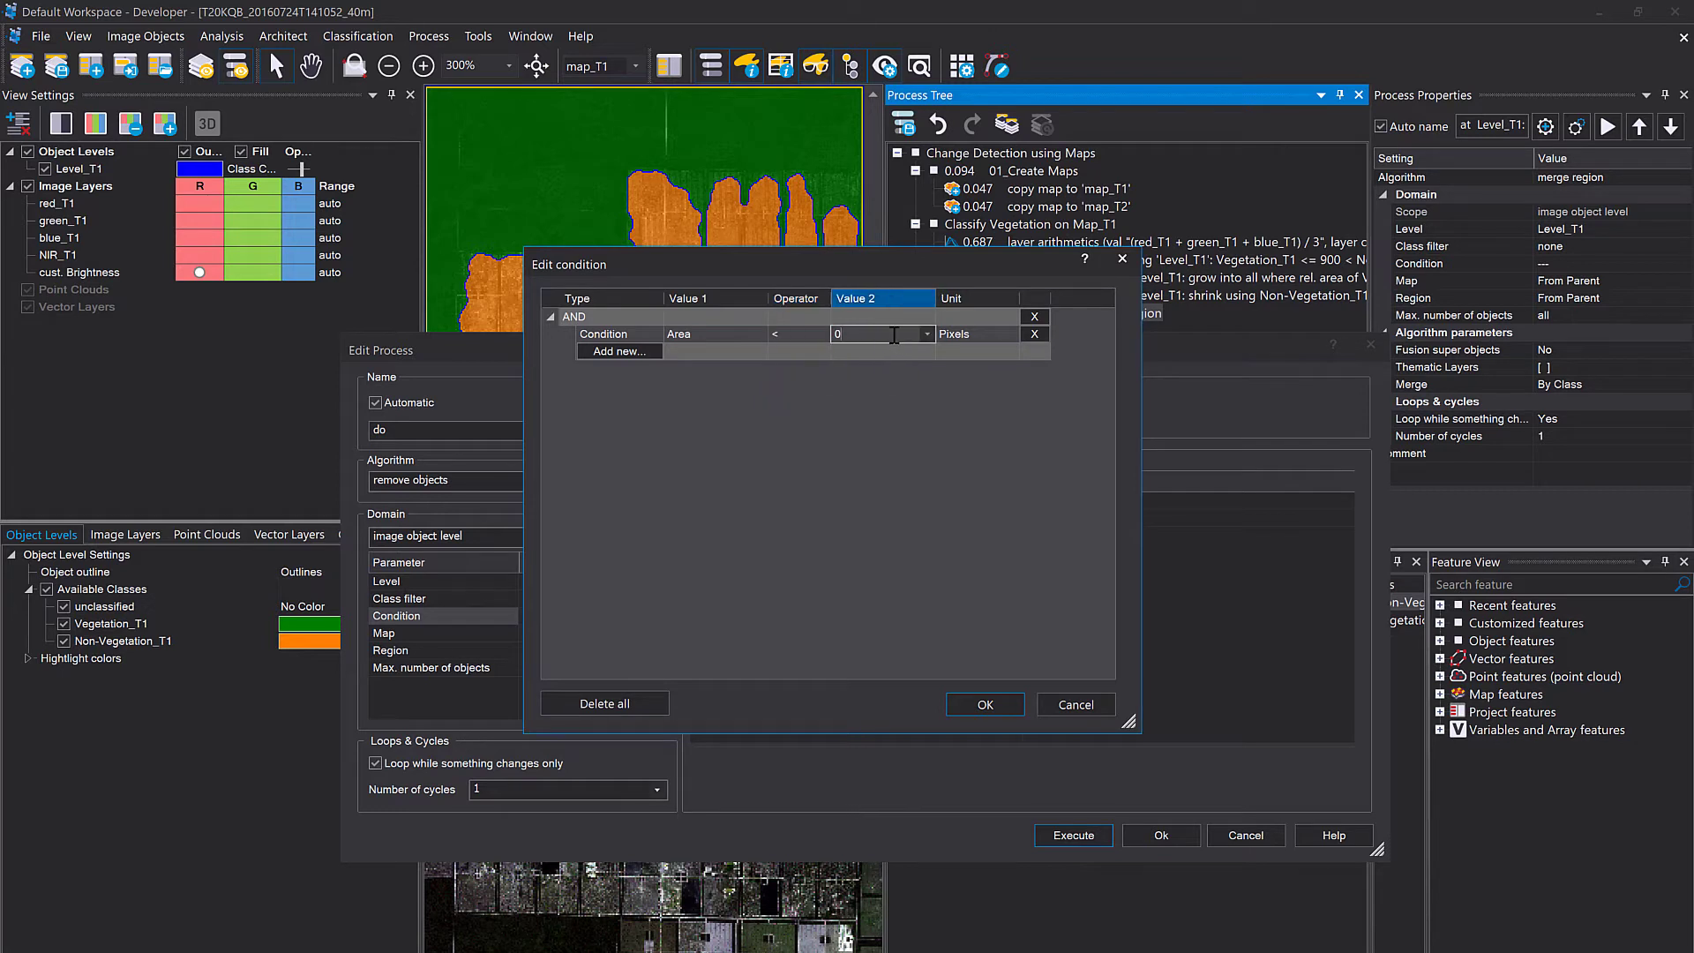
type("100")
left_click(788, 460)
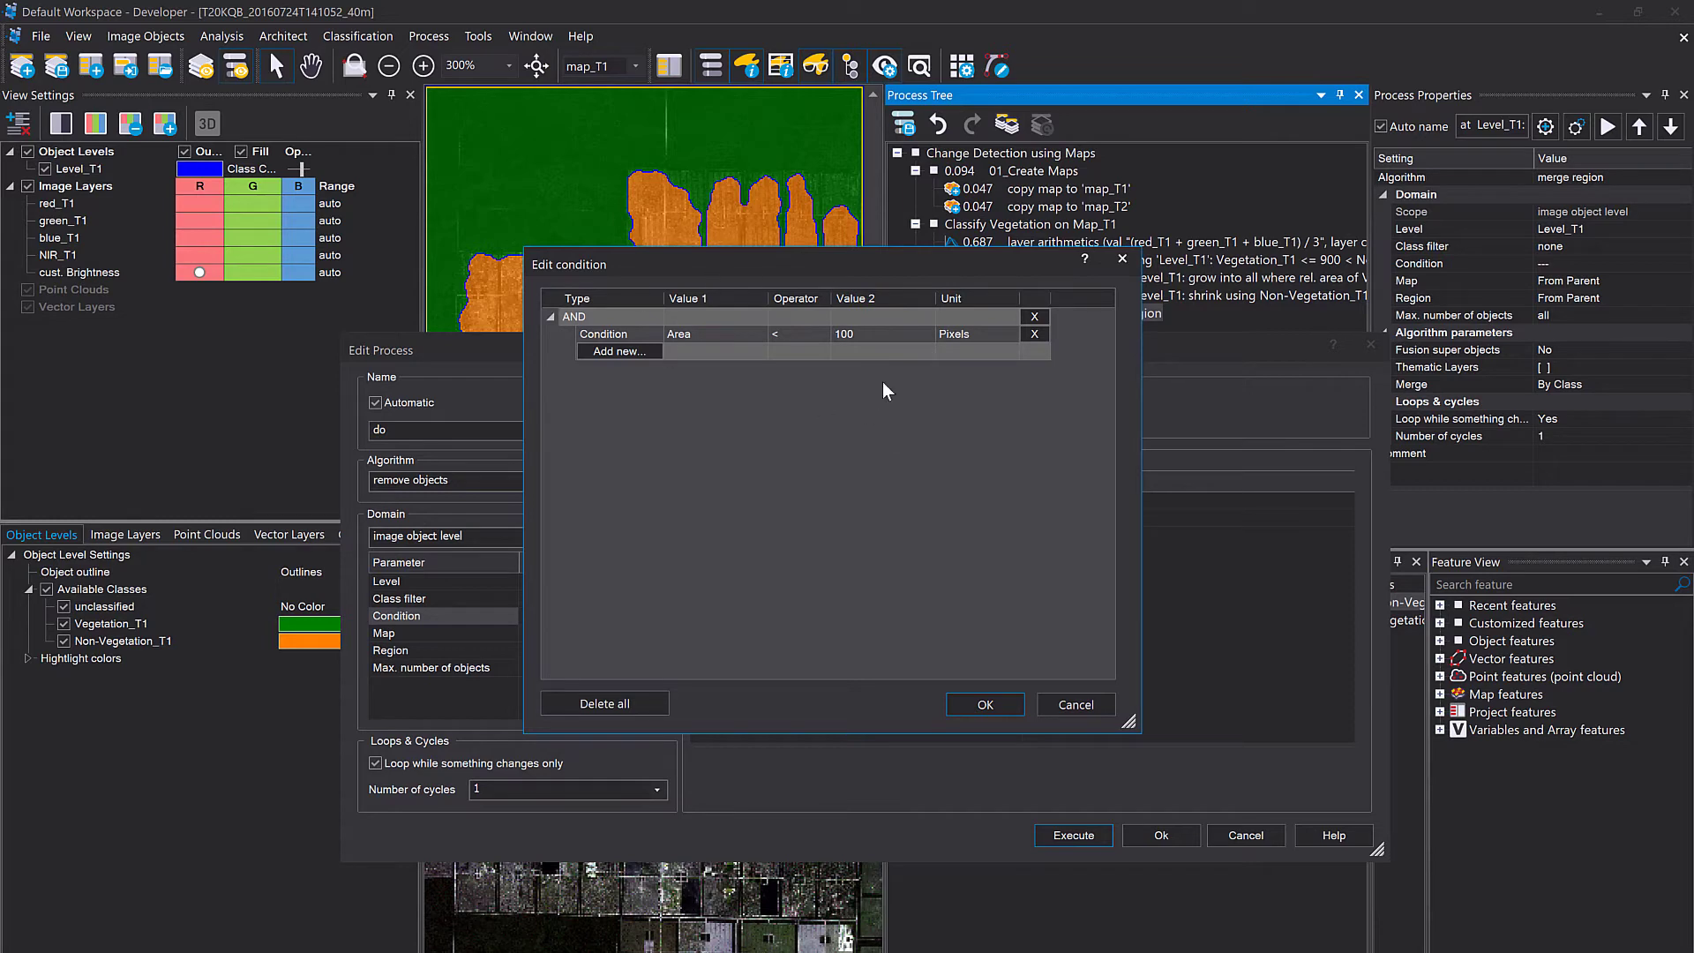
left_click(1007, 703)
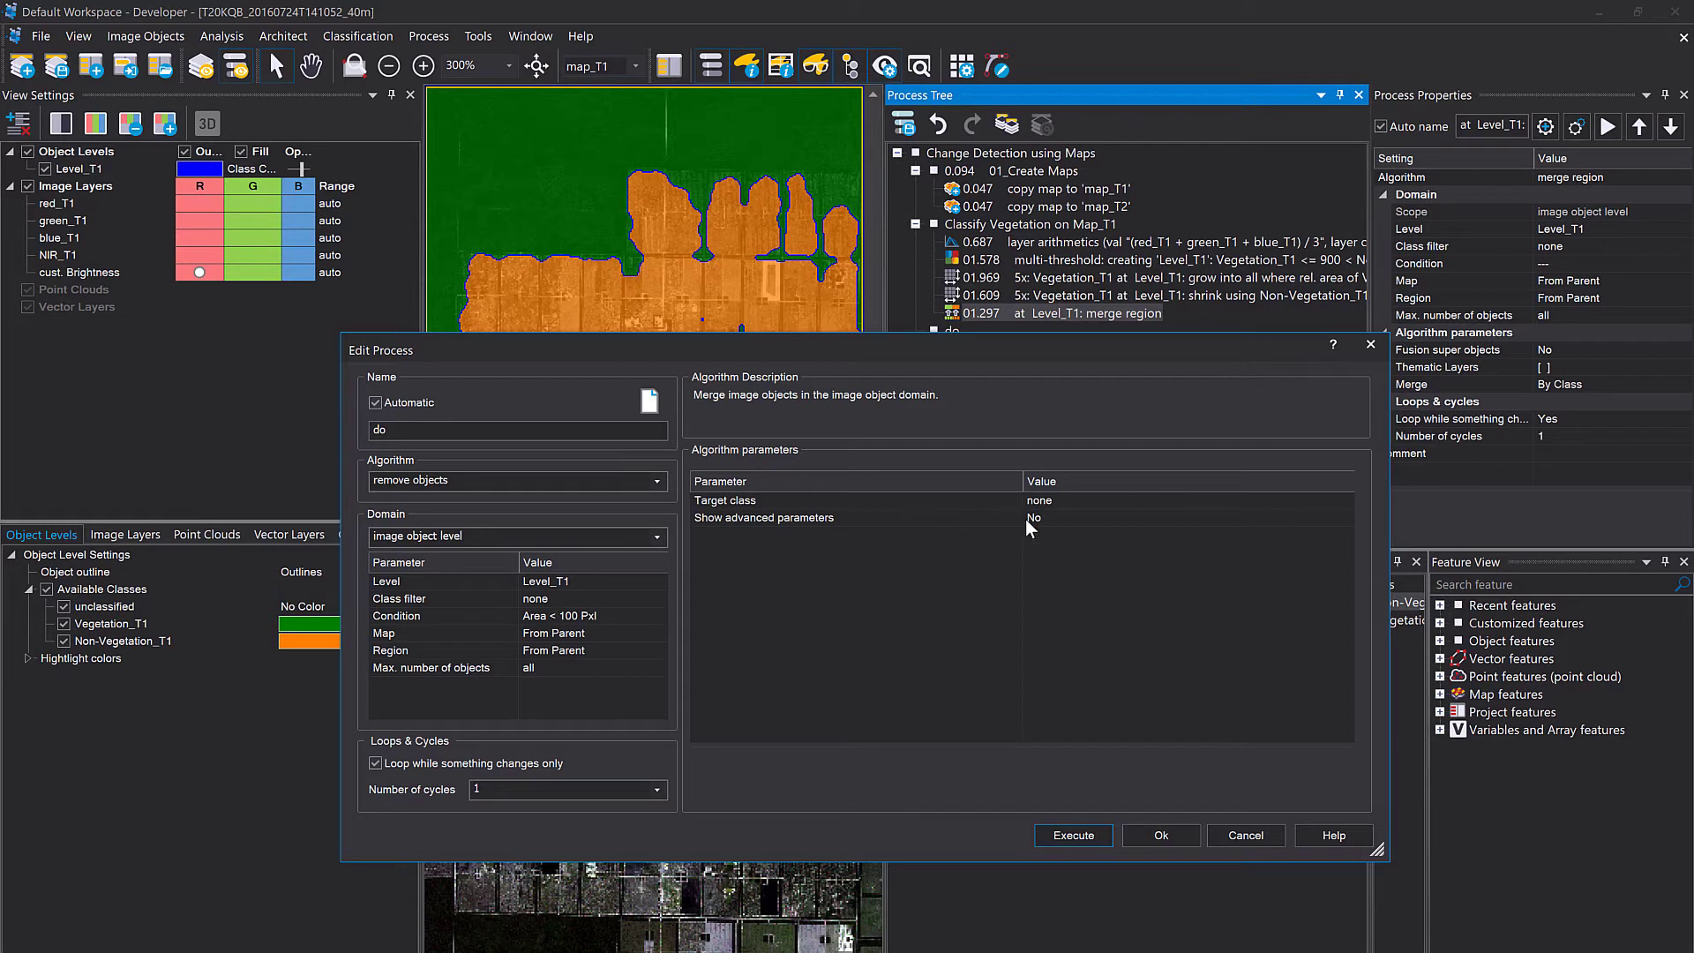
Show the advanced parameters of the remove objects process, keep Merge by set to Shape, and execute the process.
left_click(1341, 521)
left_click(1299, 540)
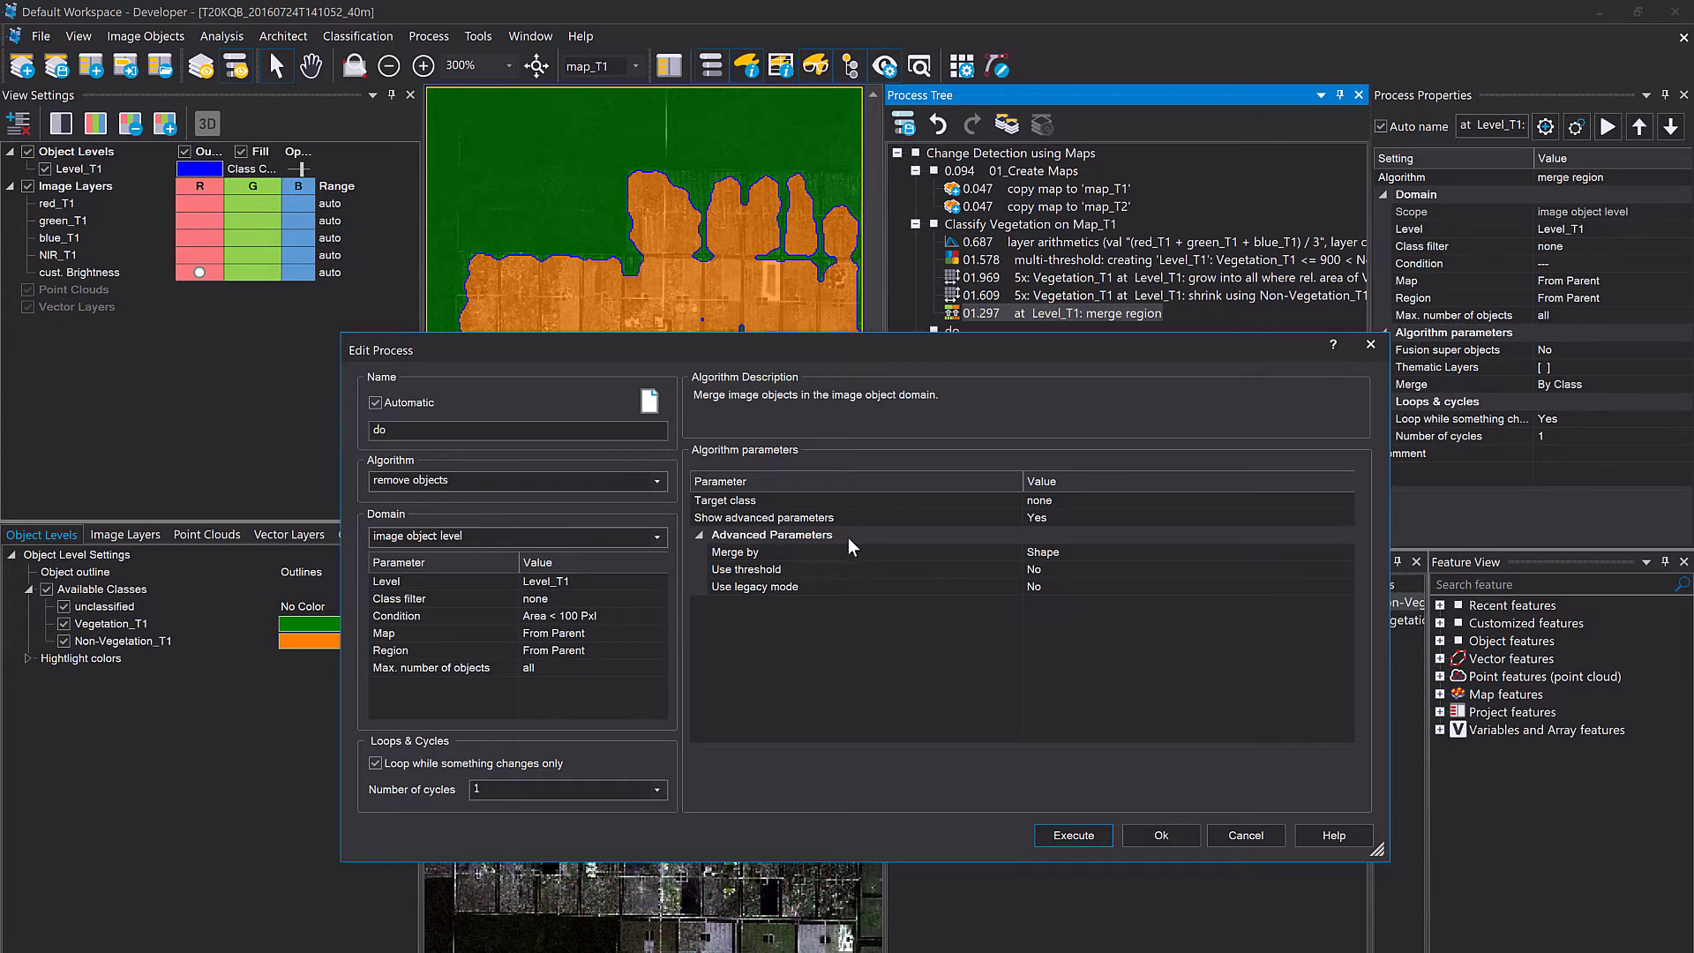
left_click(826, 552)
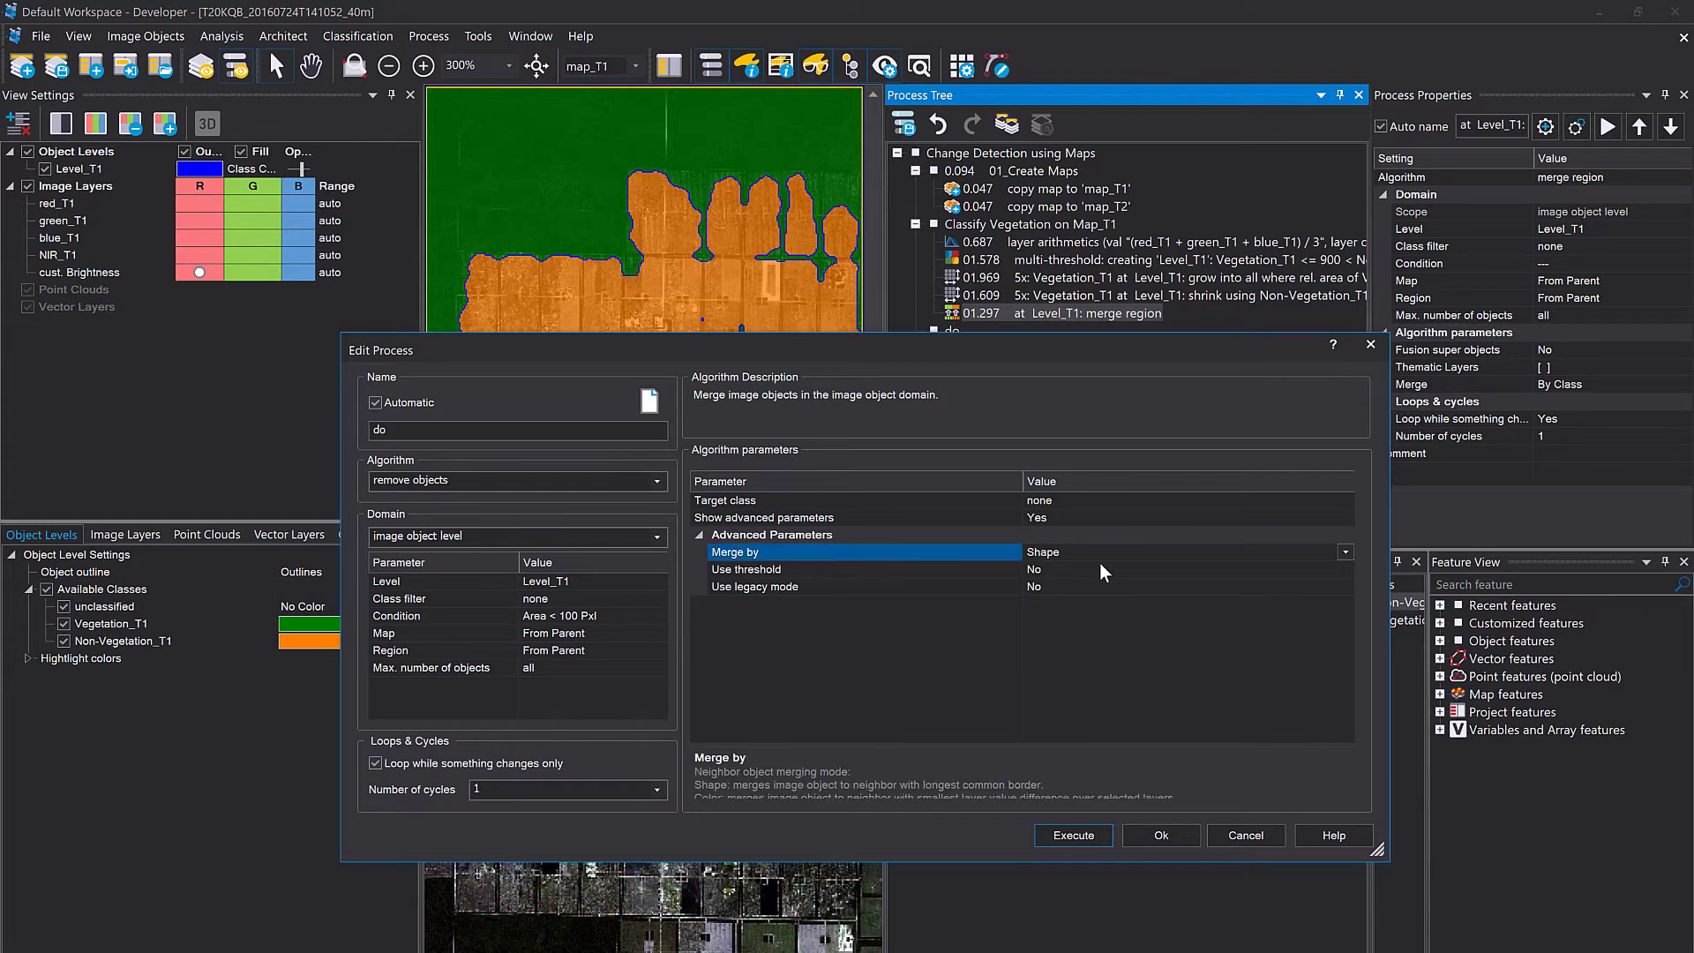
left_click(1345, 553)
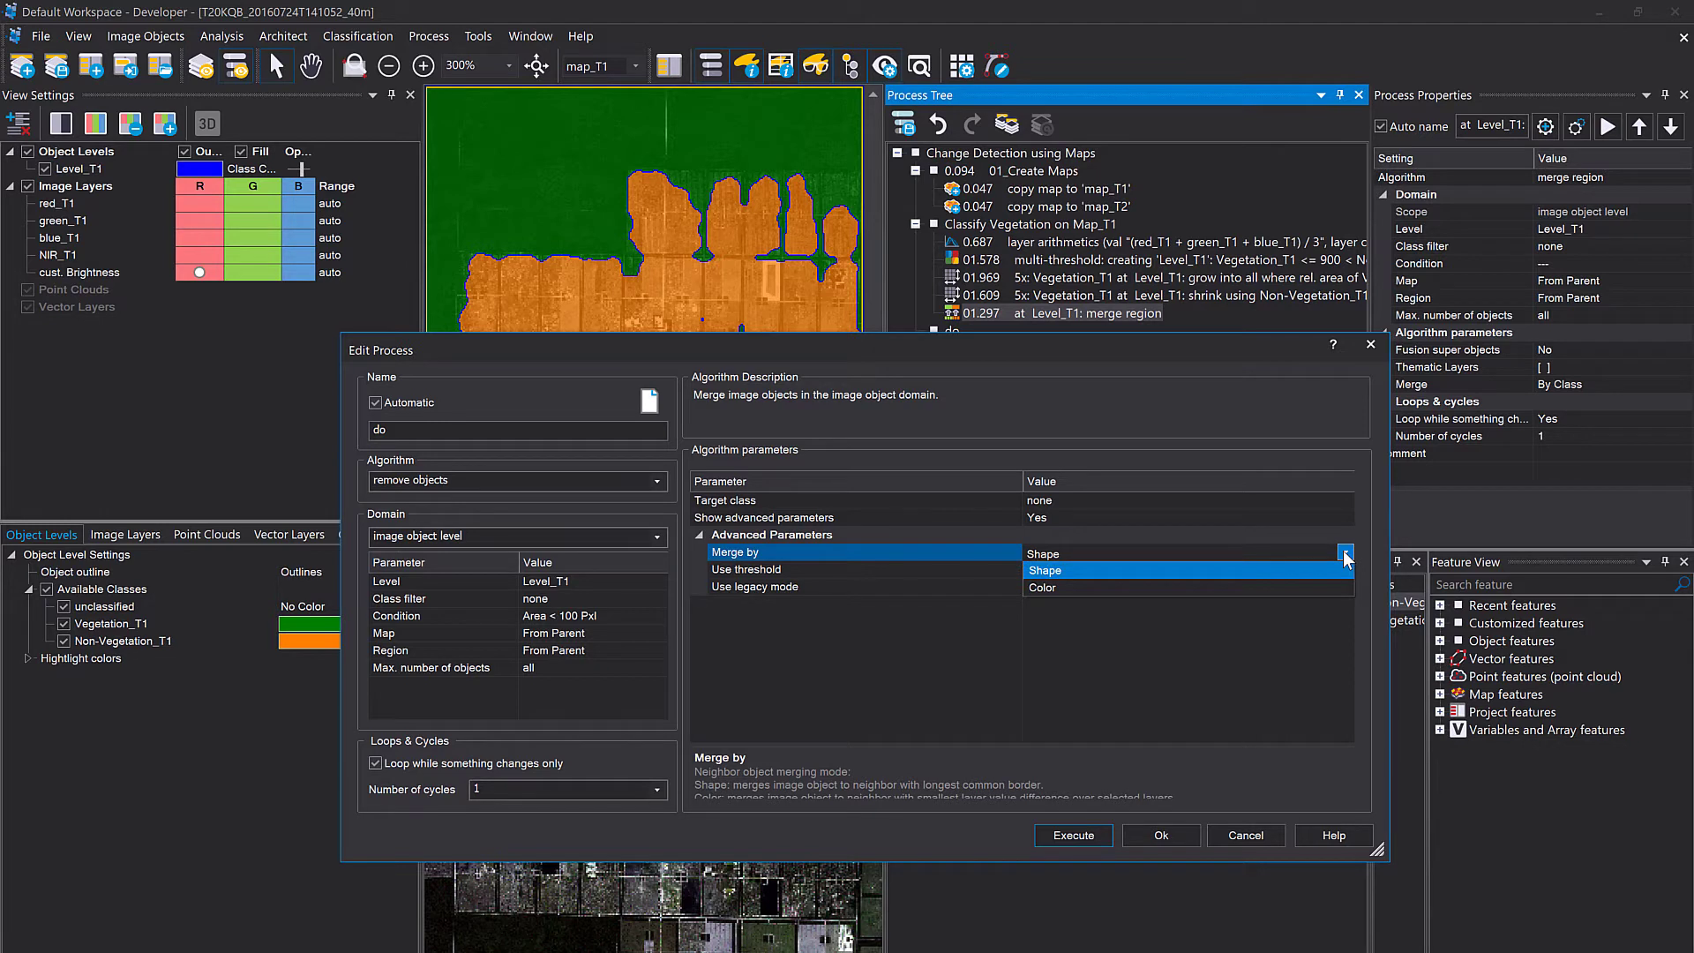
left_click(1345, 555)
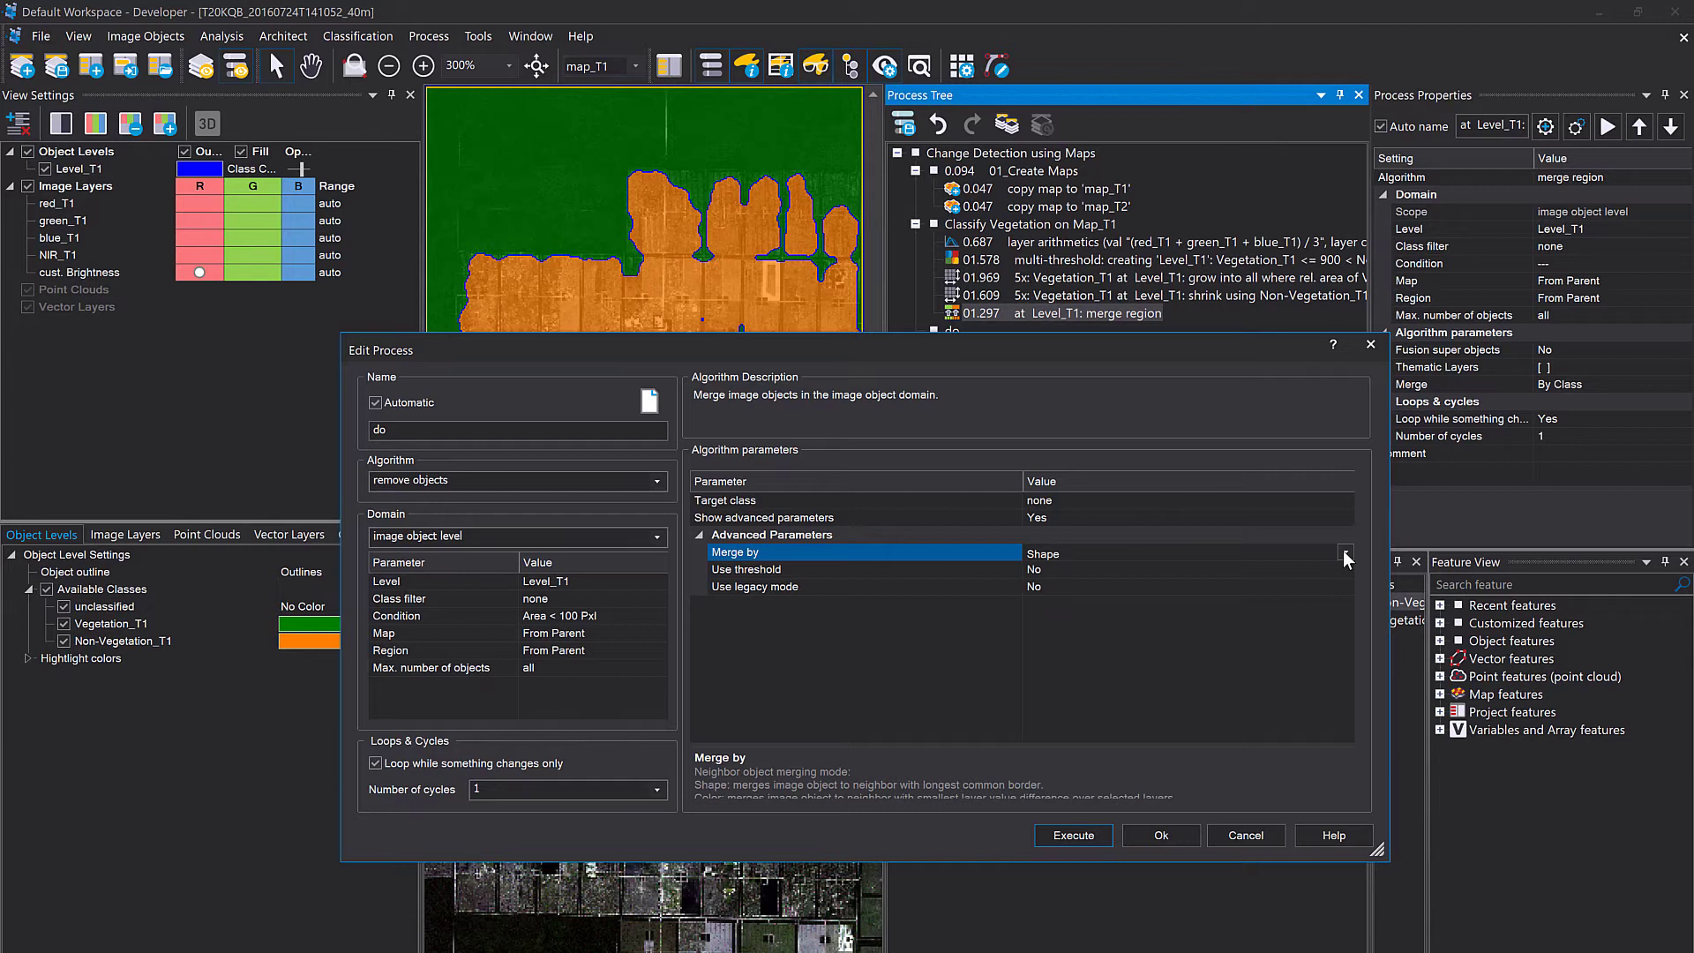
left_click(1073, 835)
Examine the cleaned Vegetation_T1 and Non-Vegetation_T1 objects on map_T1, both across the whole scene and in close-up.
scroll(666, 306, "up", 2)
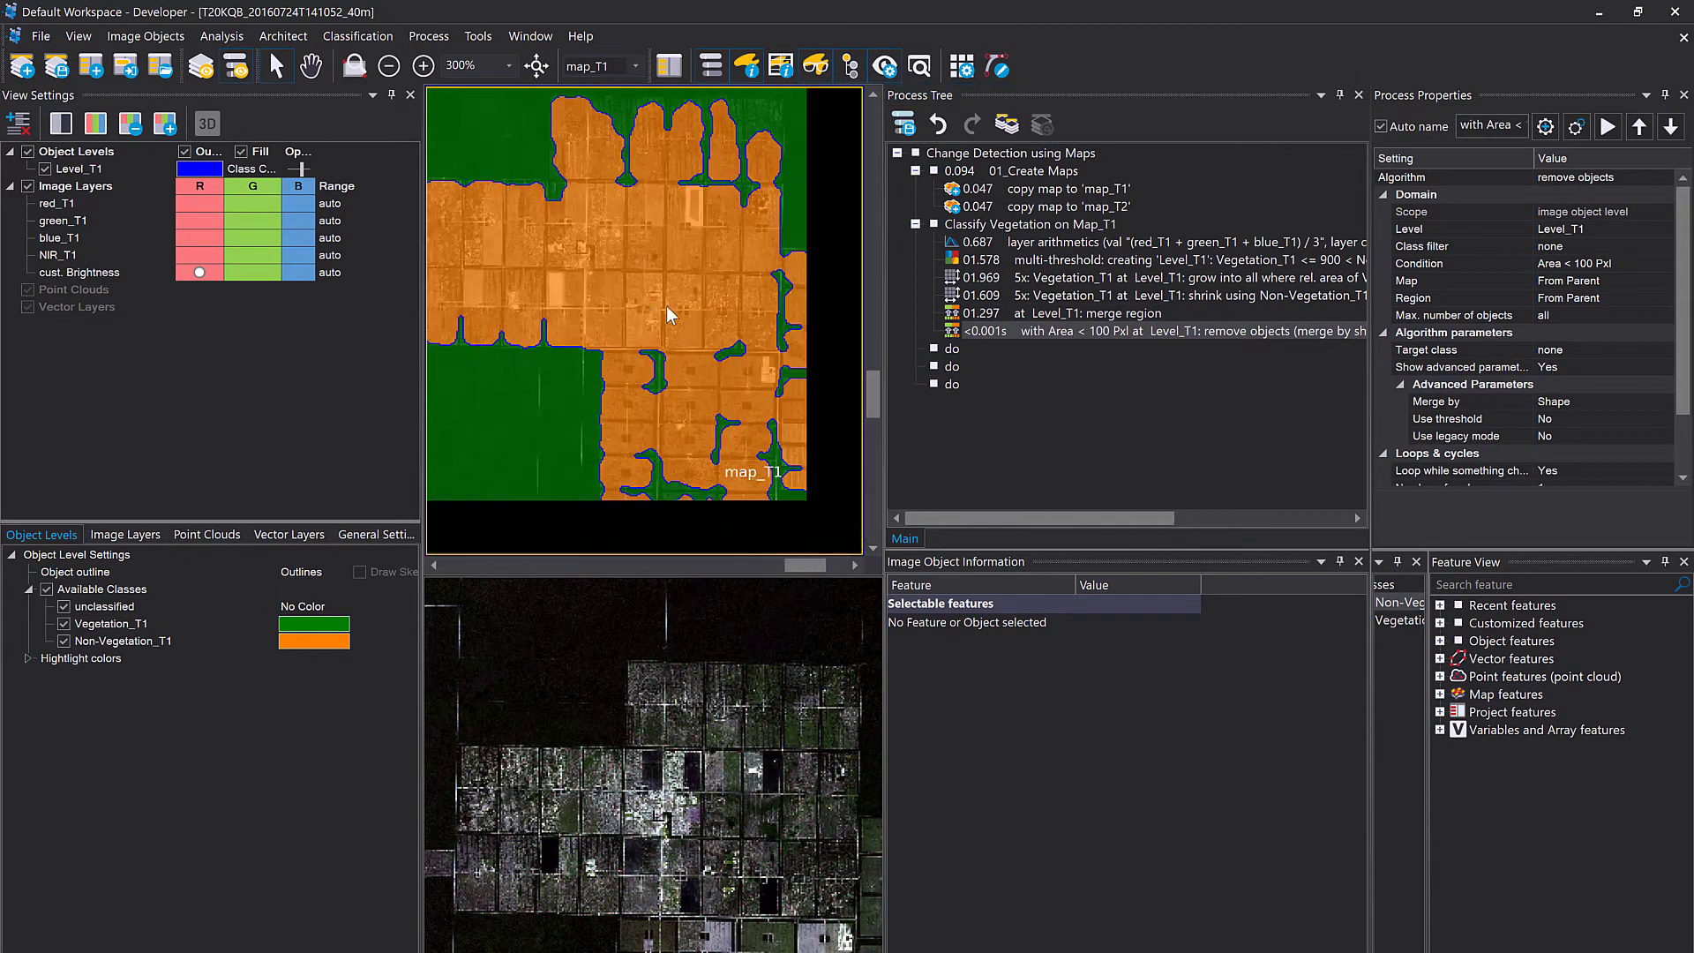
scroll(662, 307, "down", 2)
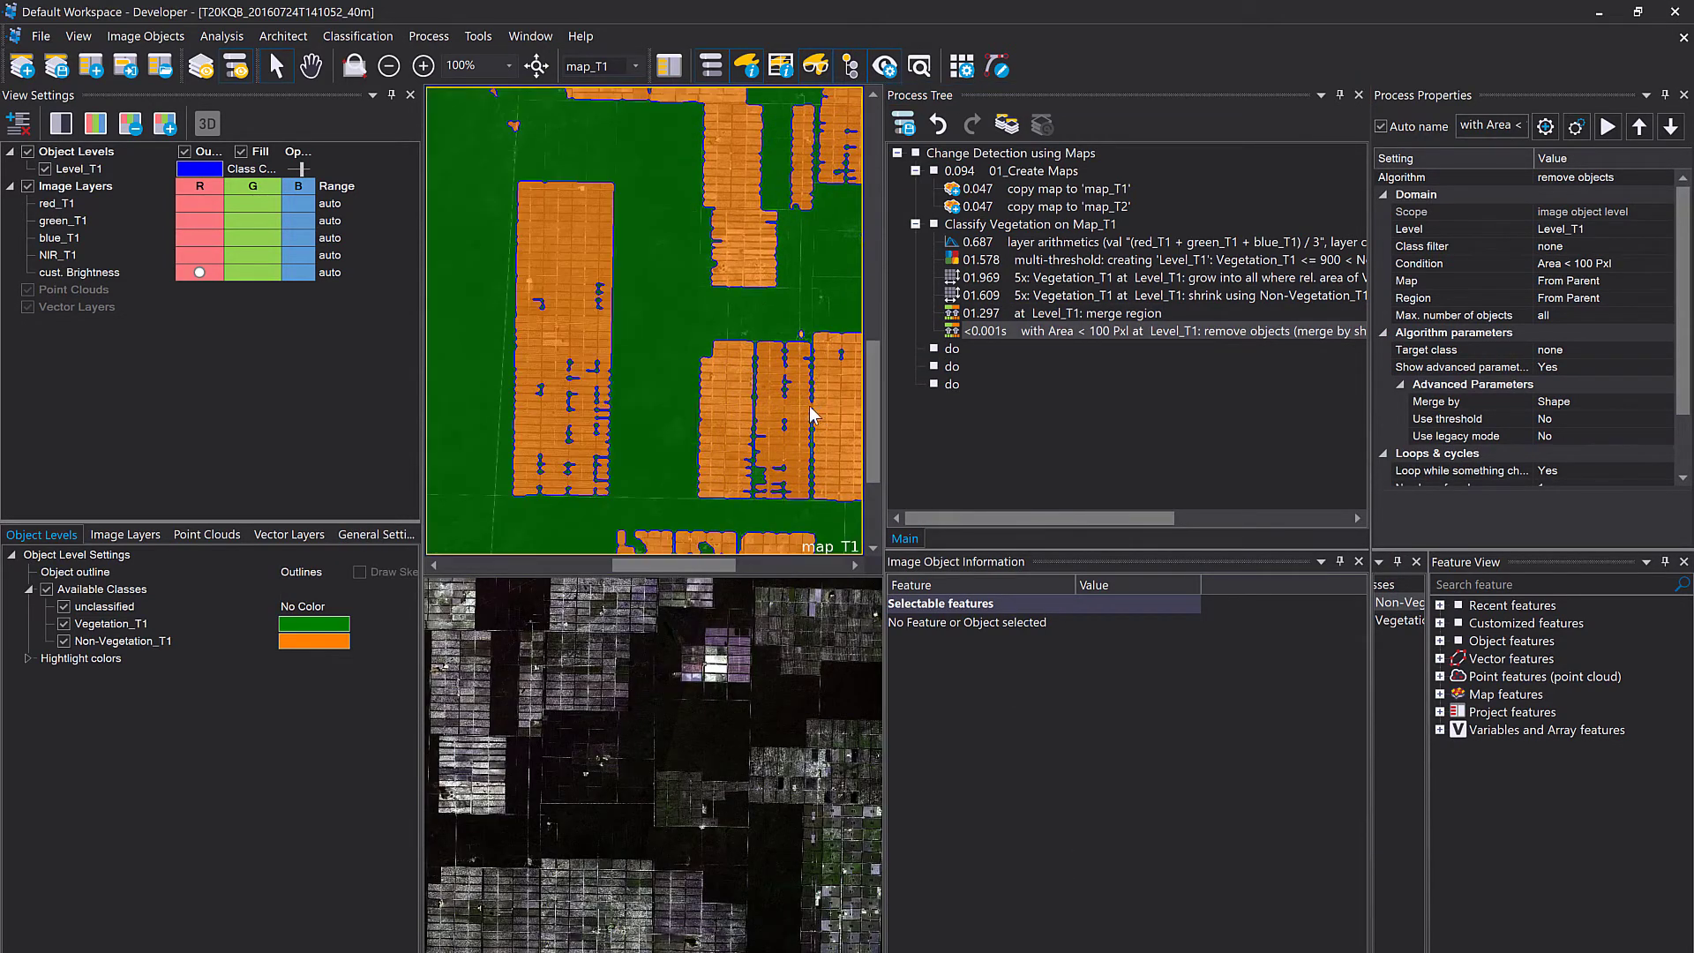
scroll(586, 381, "down", 1)
scroll(679, 293, "down", 1)
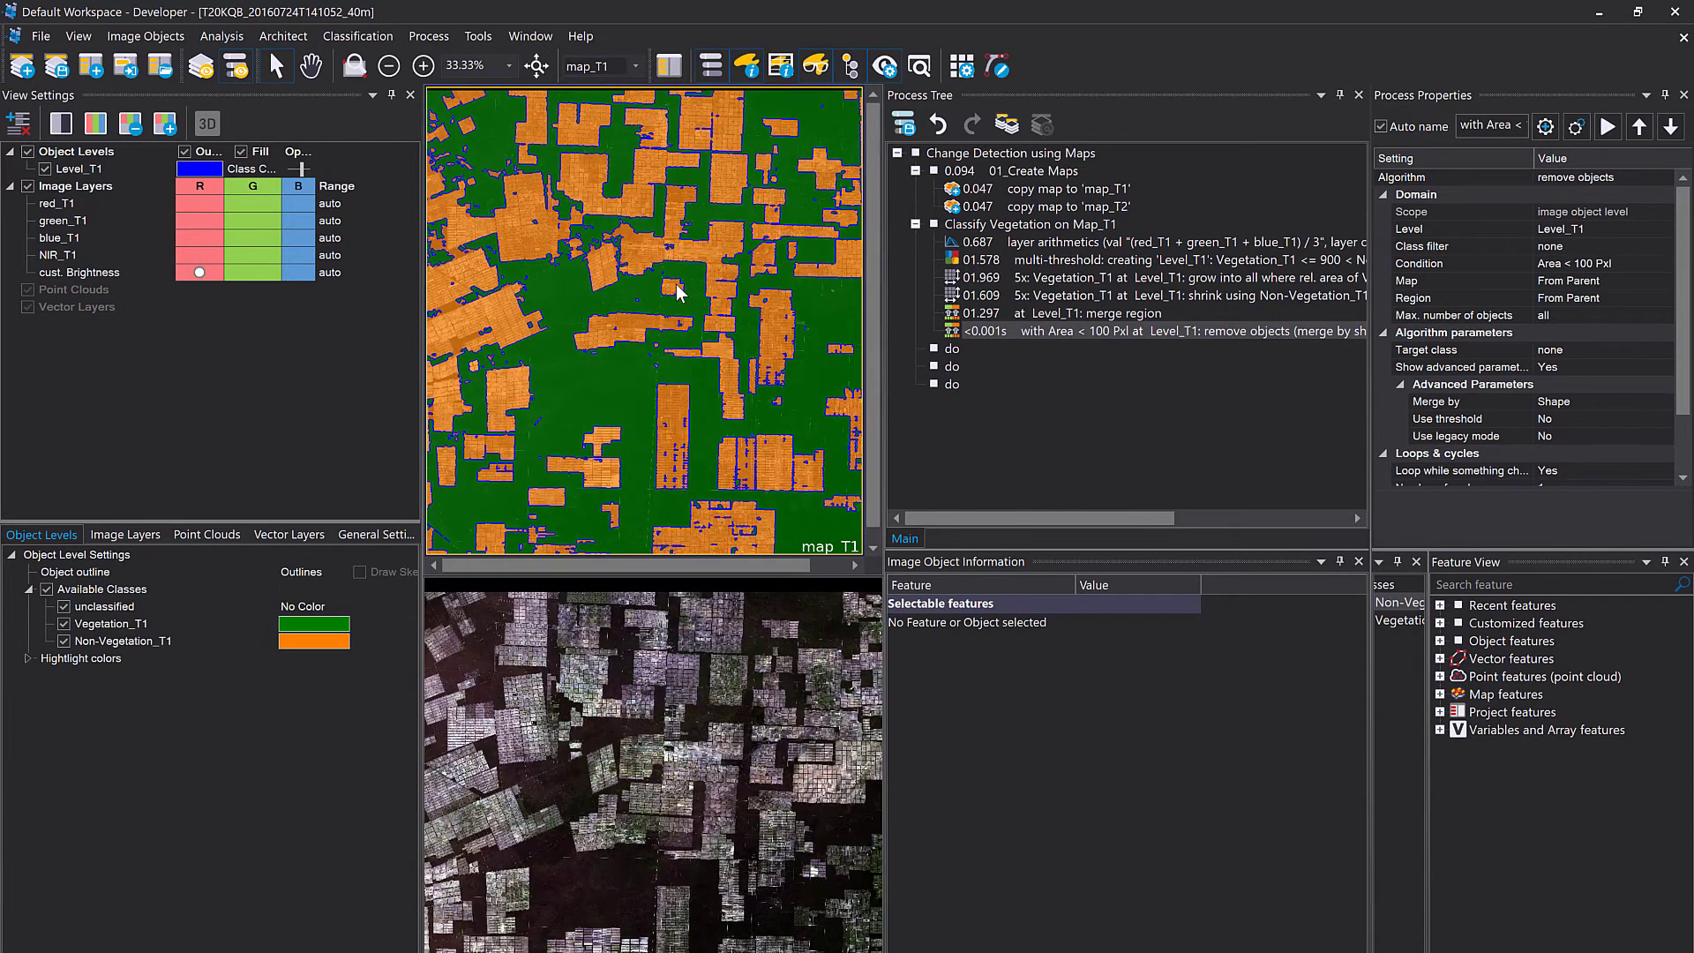
scroll(679, 293, "down", 1)
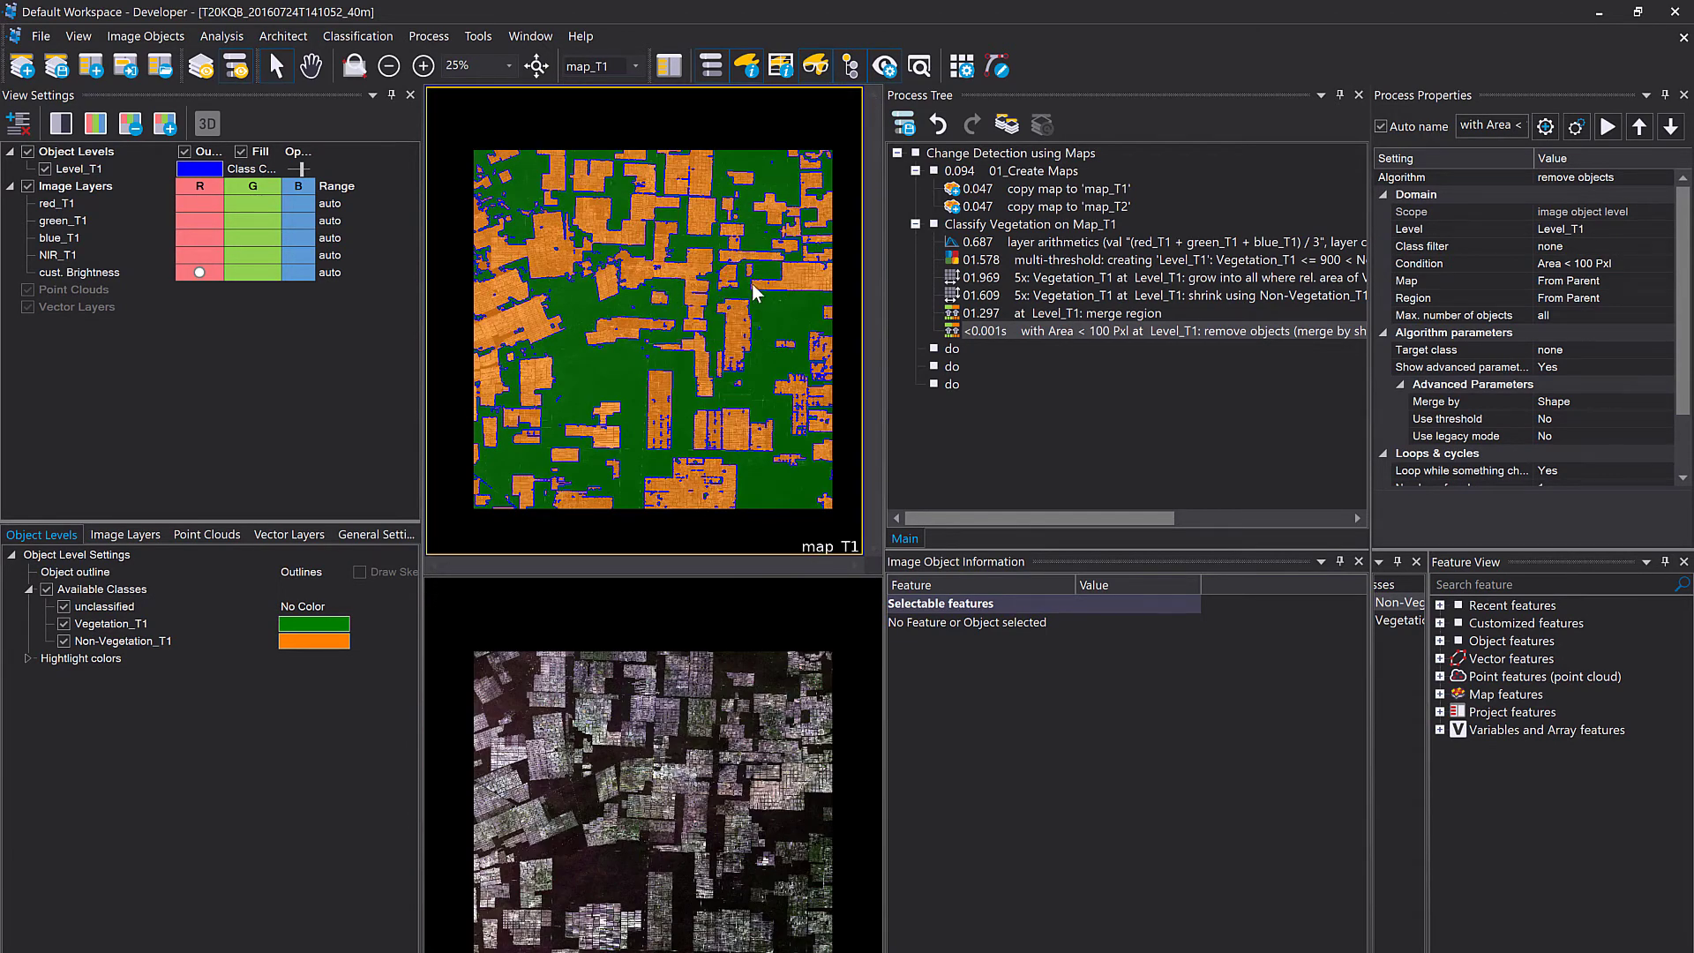
scroll(755, 291, "up", 8)
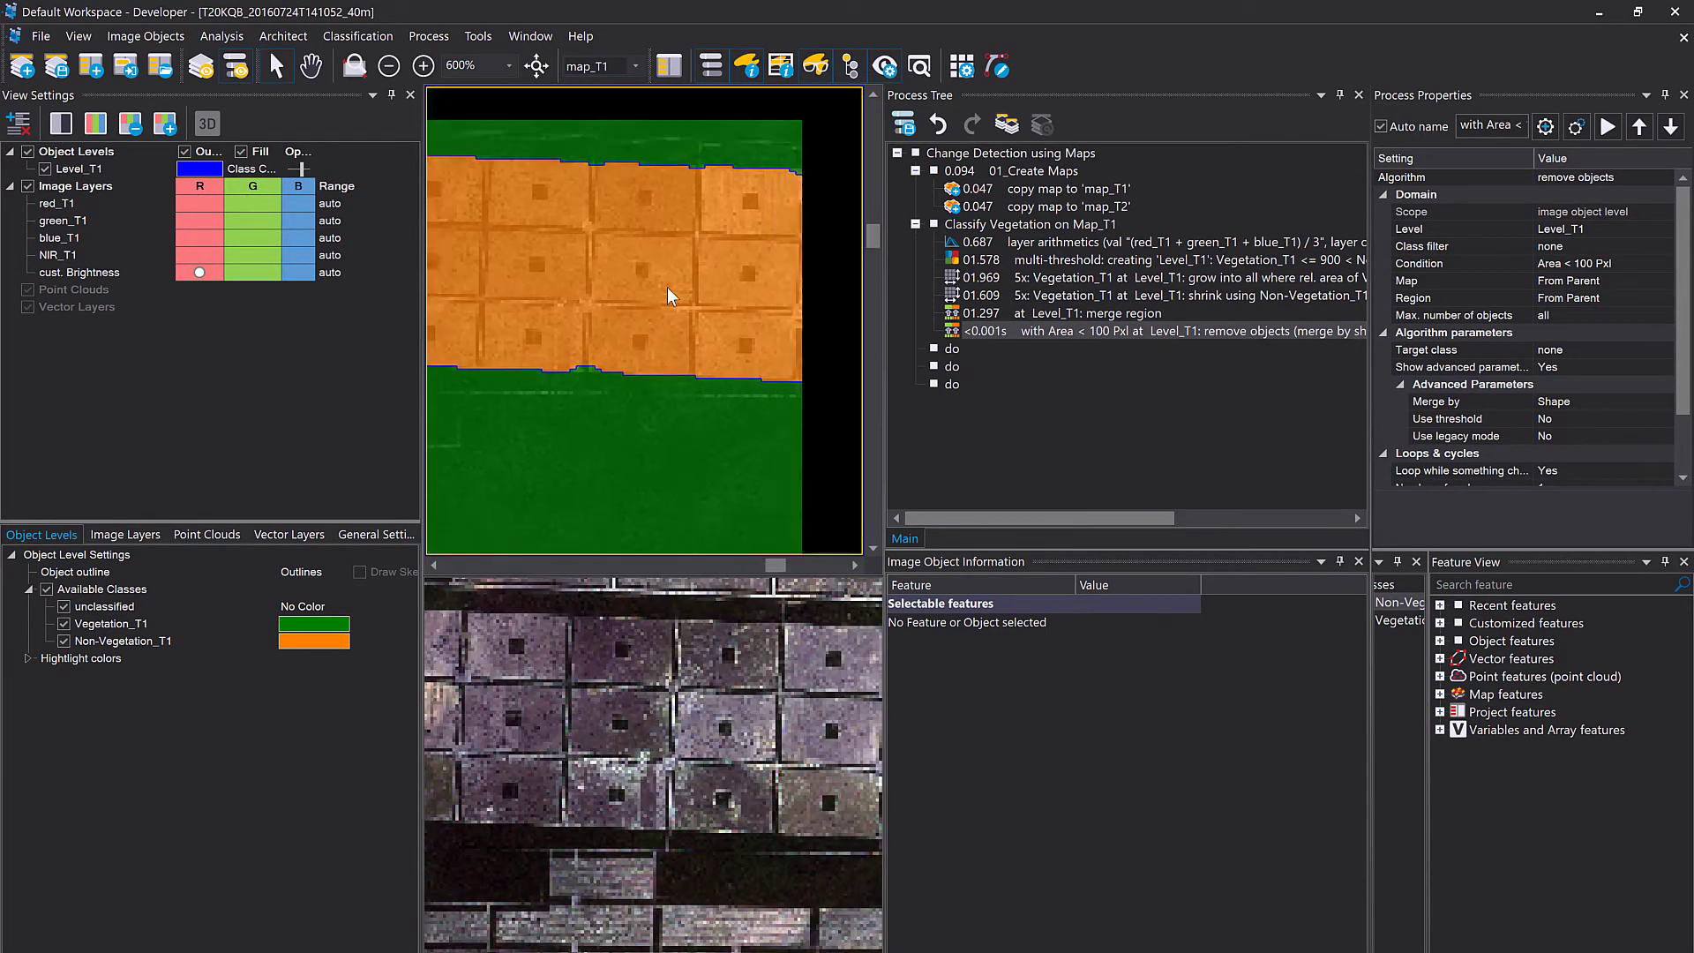
left_click_drag(667, 287, 536, 360)
scroll(755, 222, "down", 1)
left_click_drag(770, 168, 674, 425)
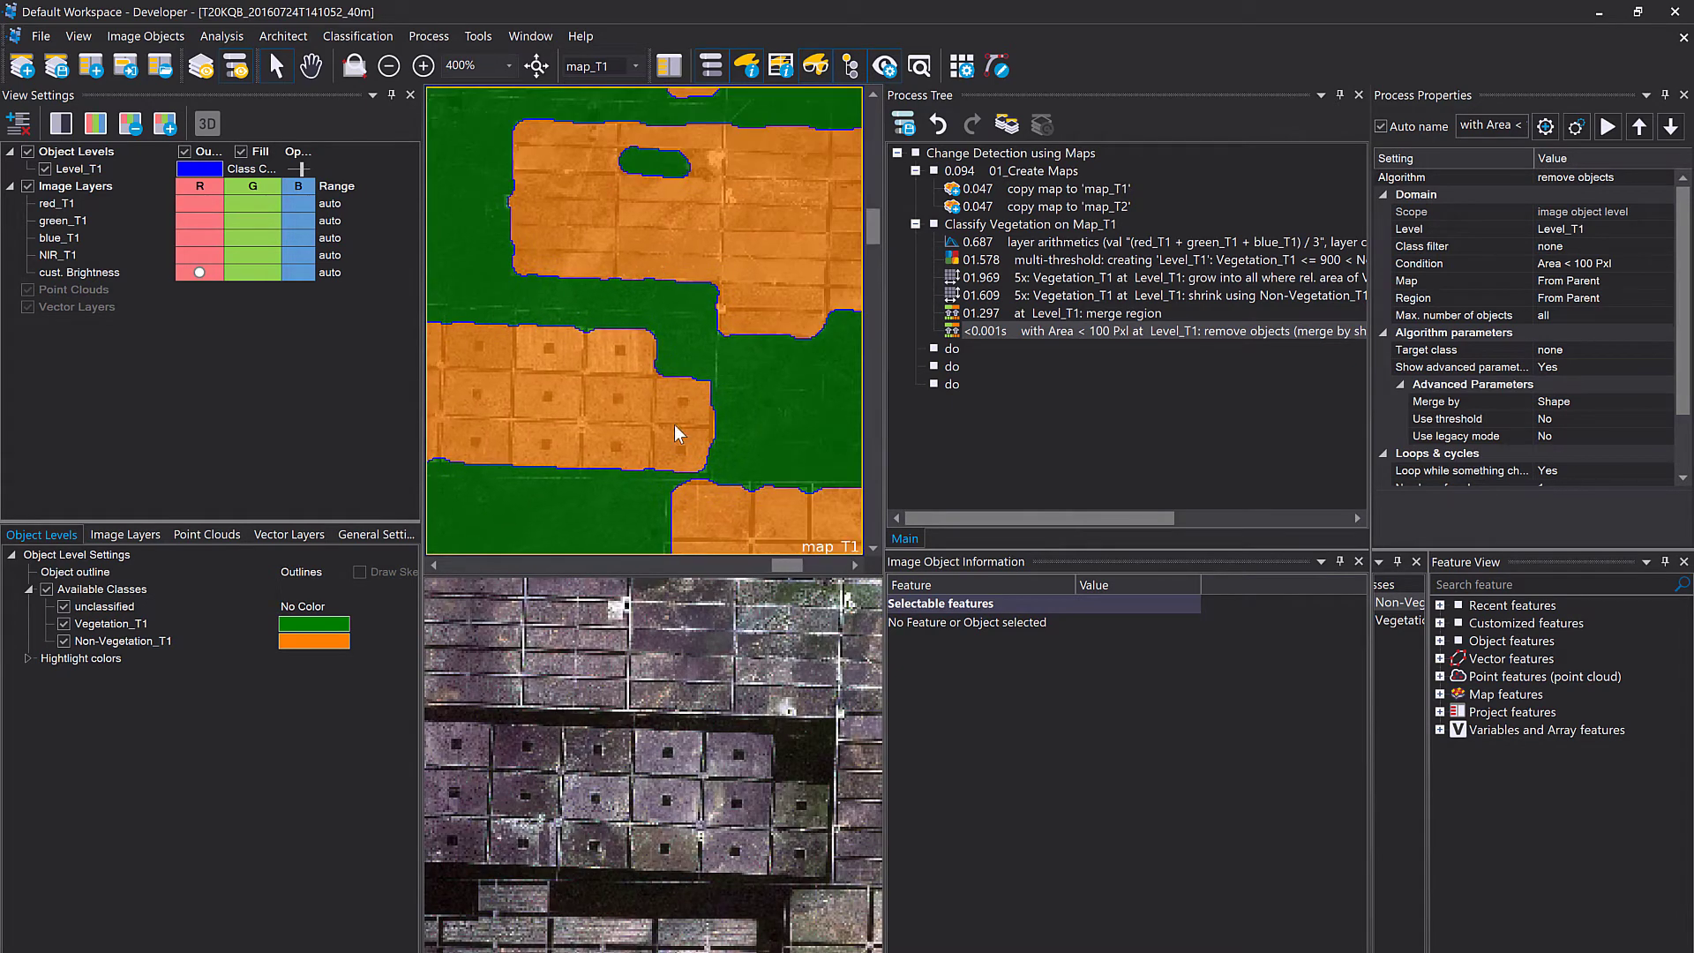
Inspect the boundaries between Vegetation_T1 and Non-Vegetation_T1 objects in several other areas of map_T1.
left_click_drag(736, 335, 632, 323)
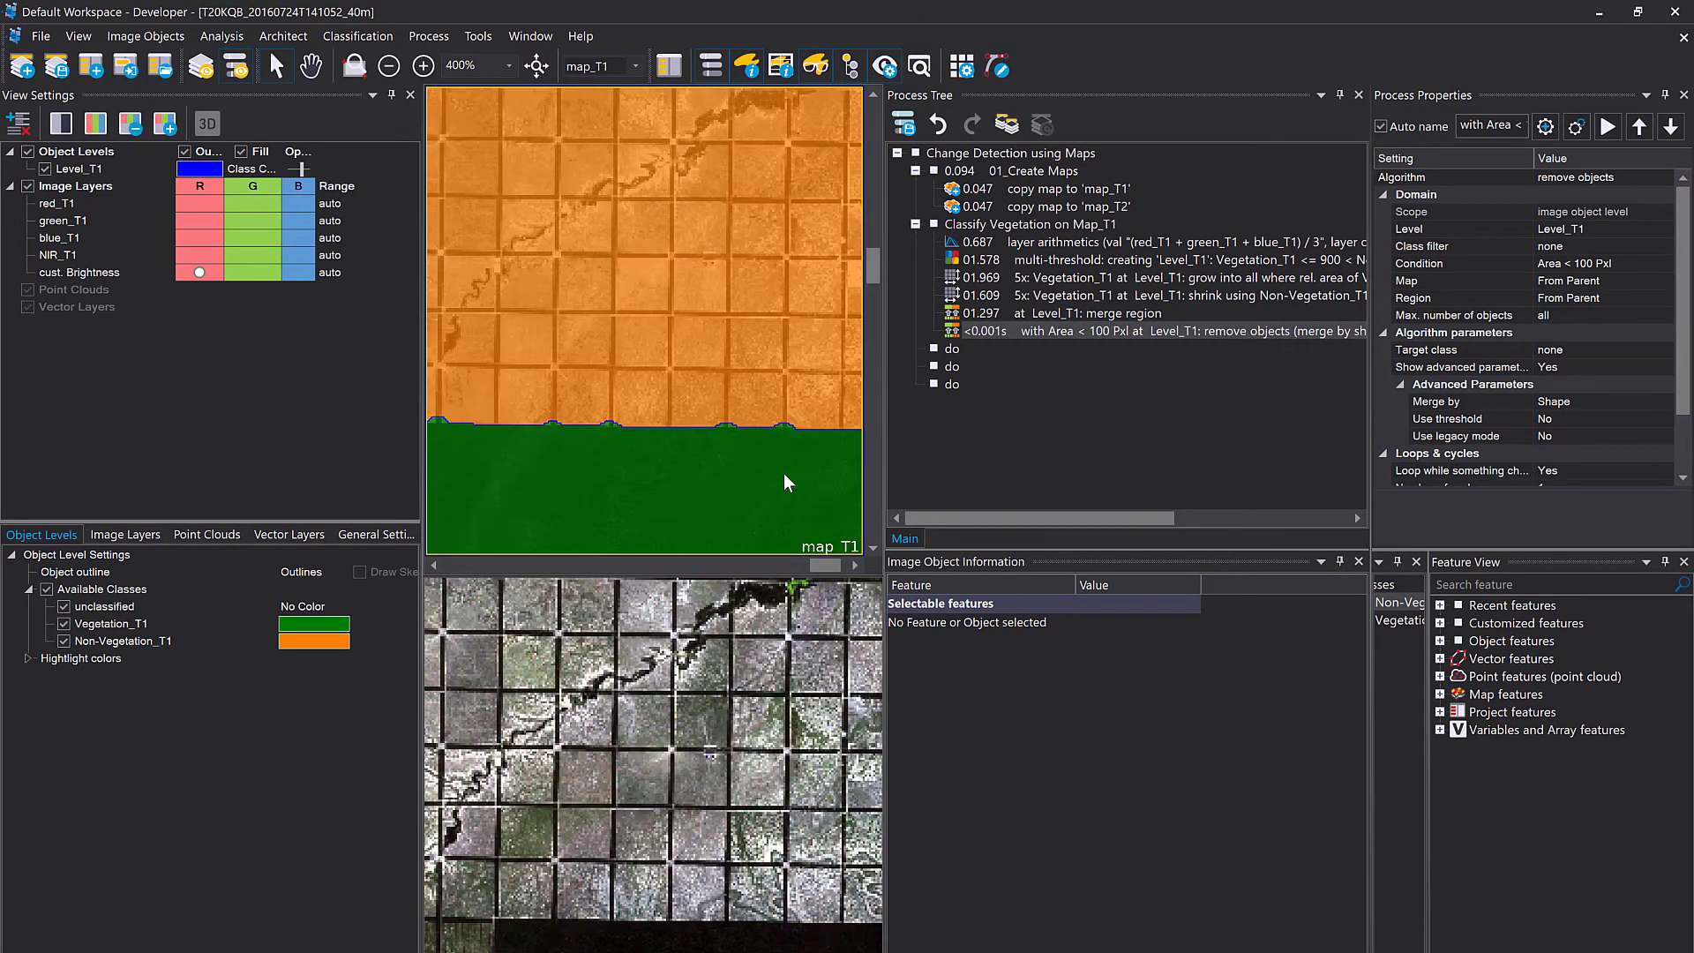
left_click_drag(784, 473, 696, 300)
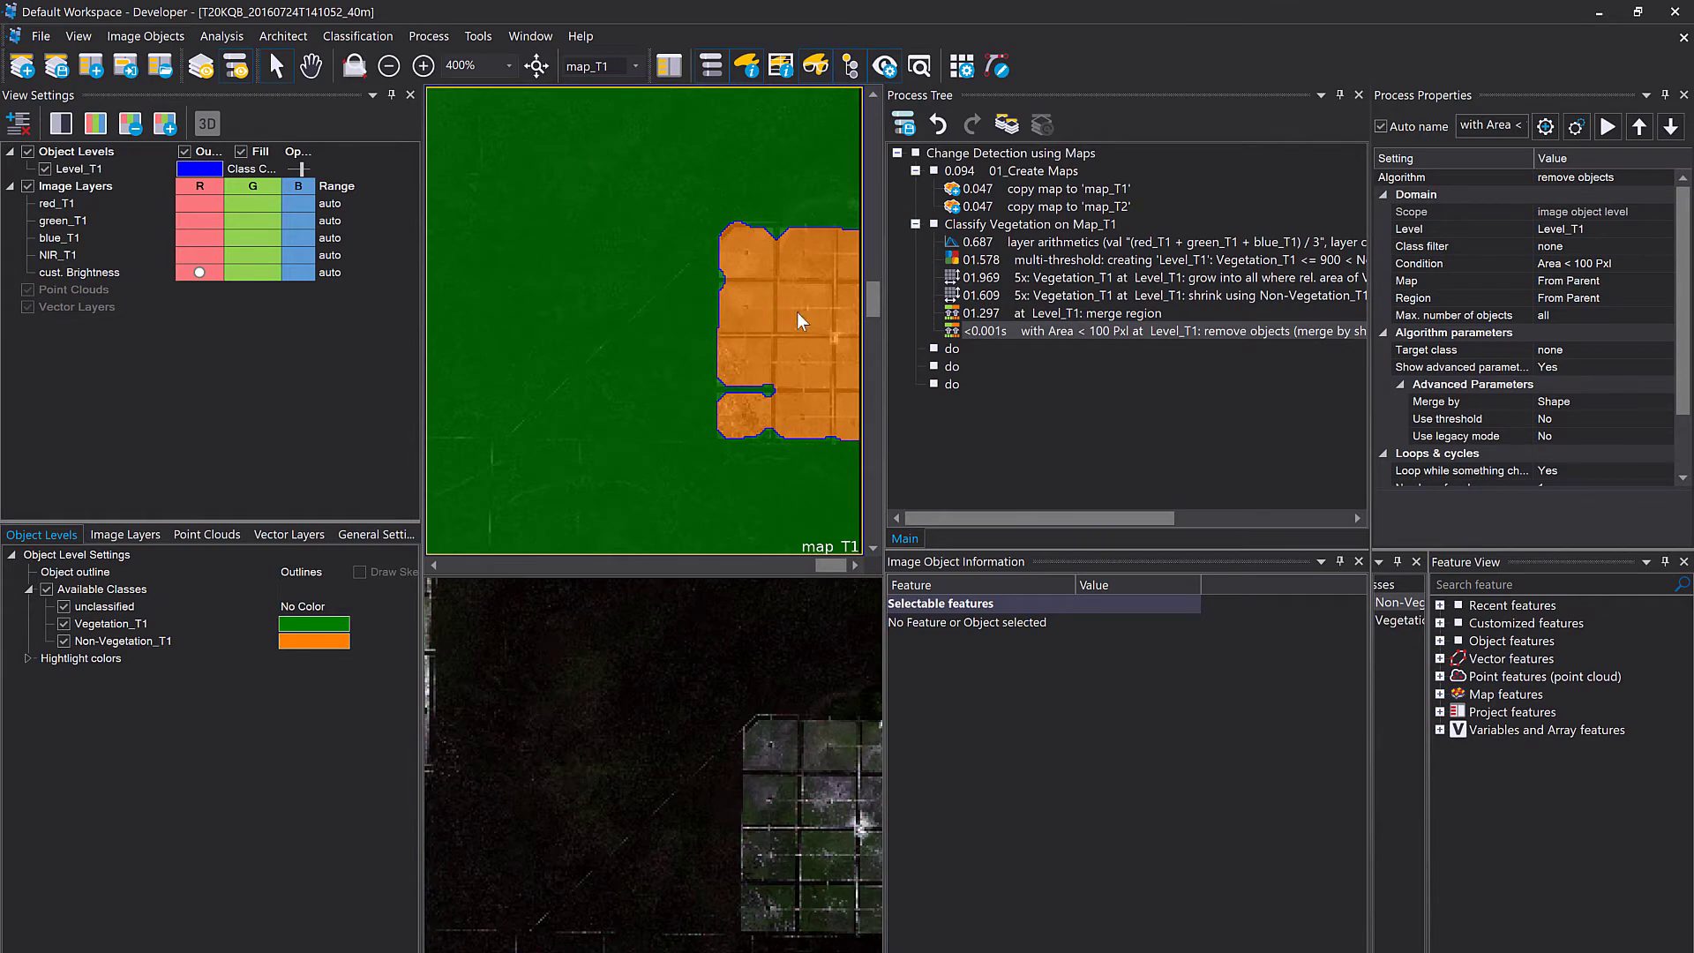
left_click_drag(797, 319, 839, 283)
scroll(647, 300, "down", 1)
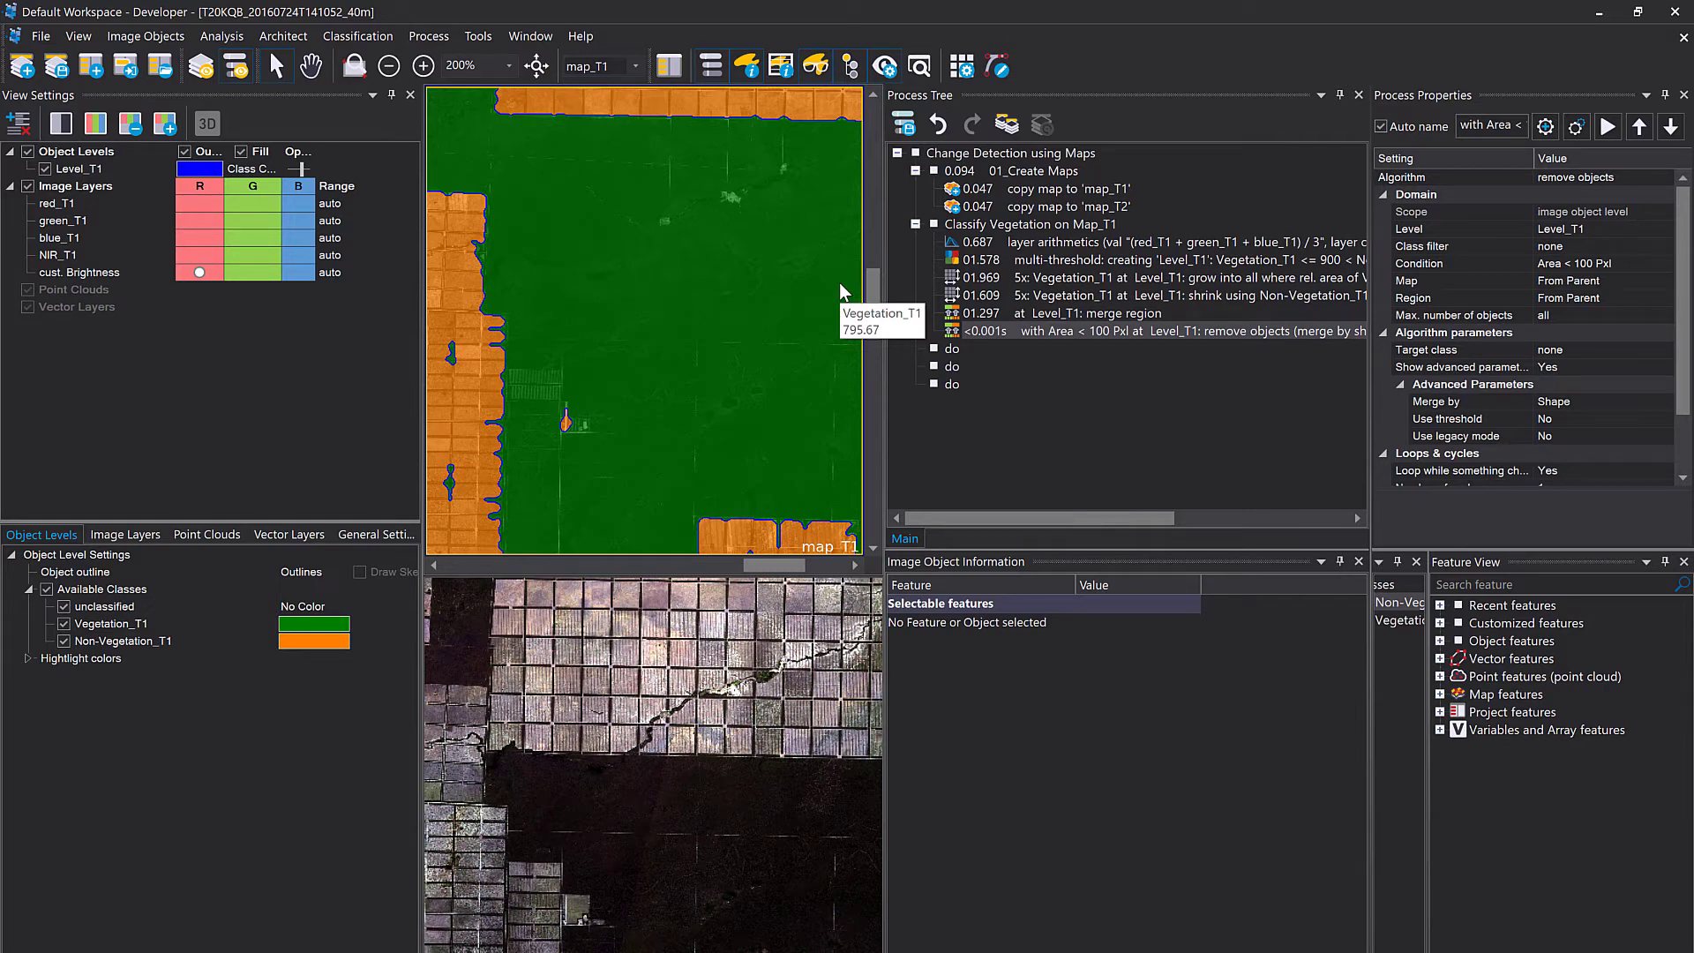
Rename the first empty process below the Map_T1 classification as "02_Classify Maps independently".
left_click(998, 242)
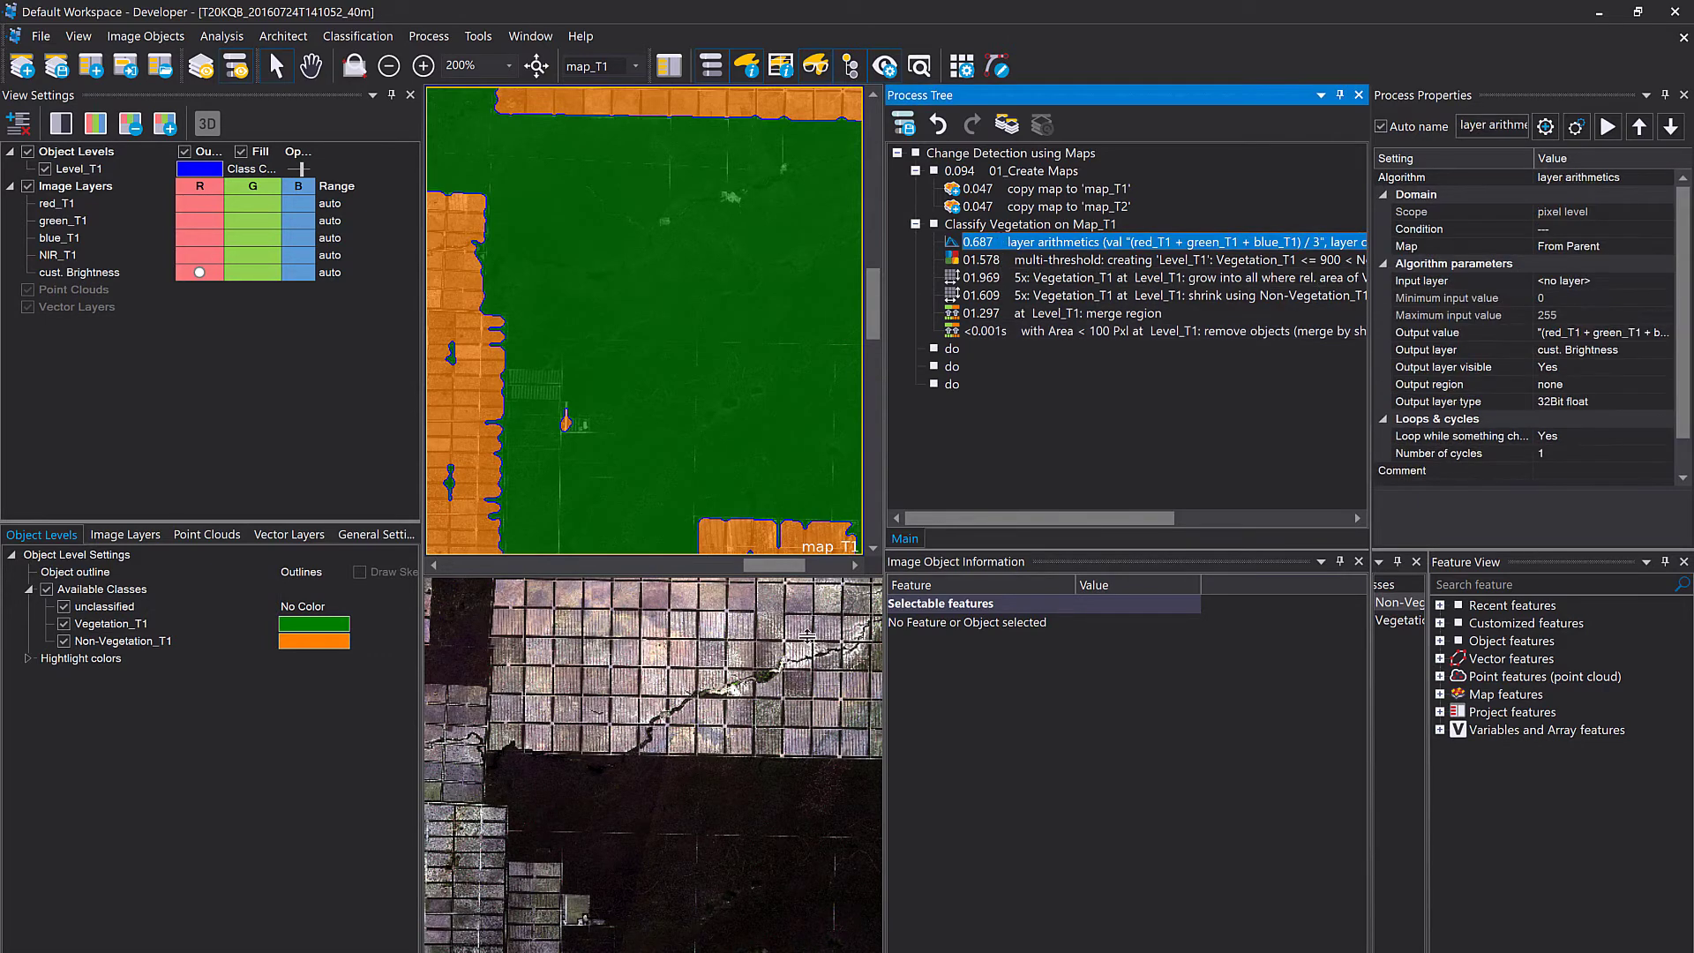
left_click(952, 349)
double_click(958, 347)
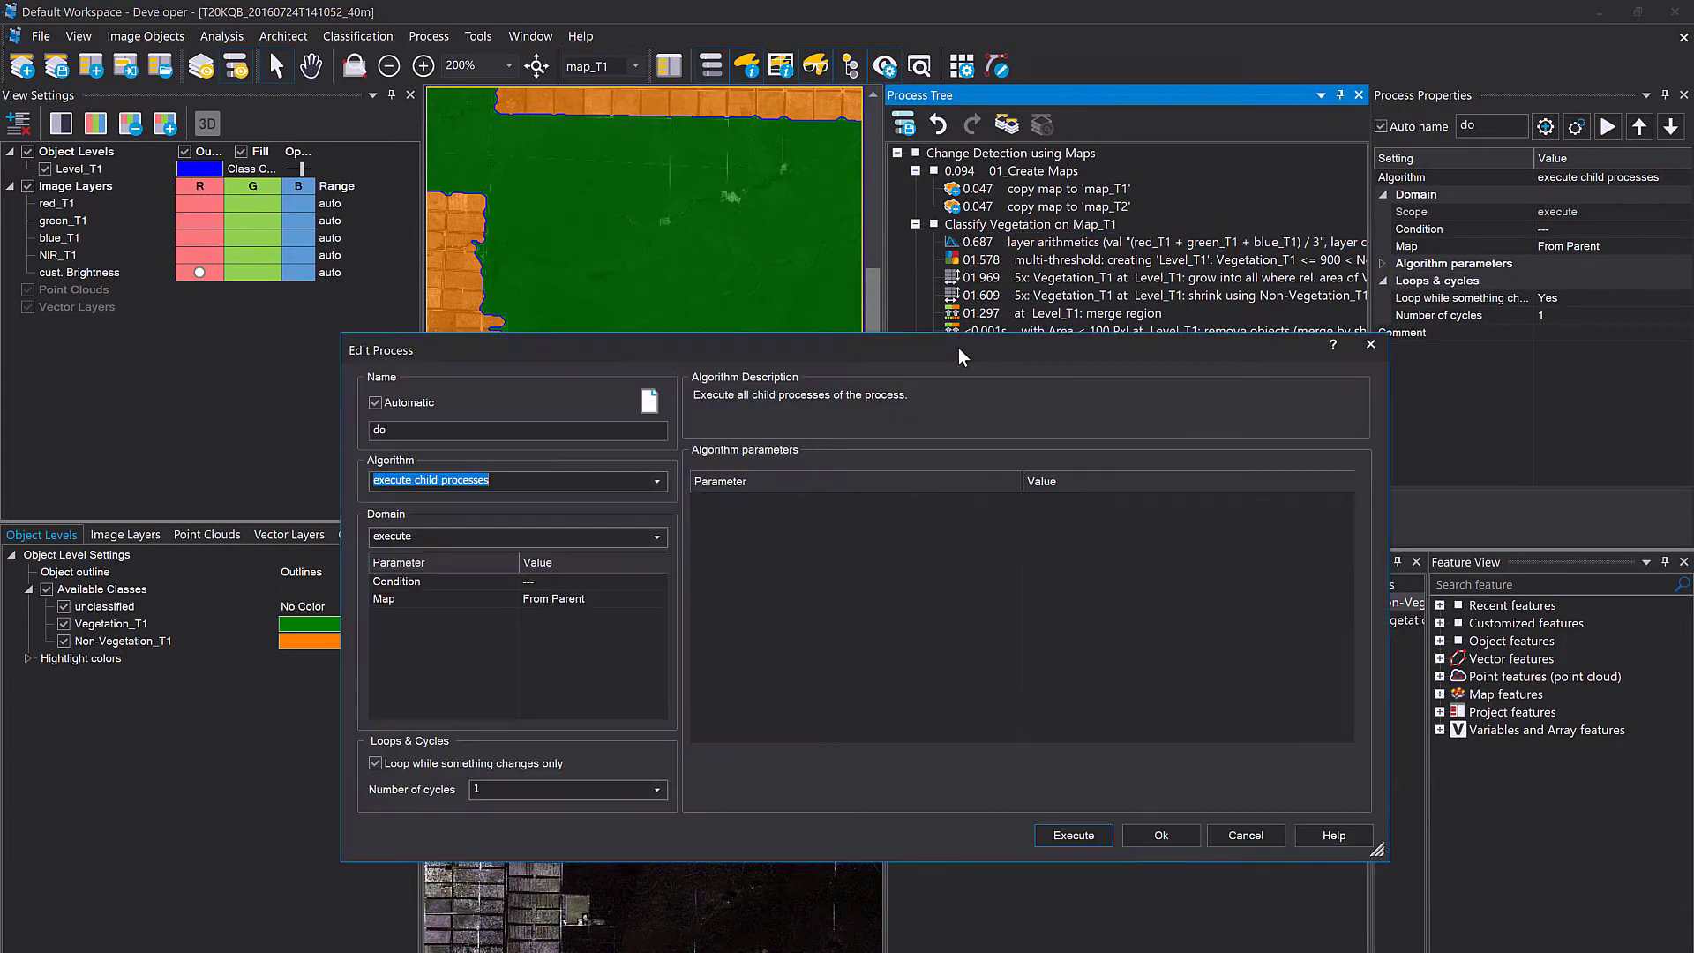
double_click(447, 435)
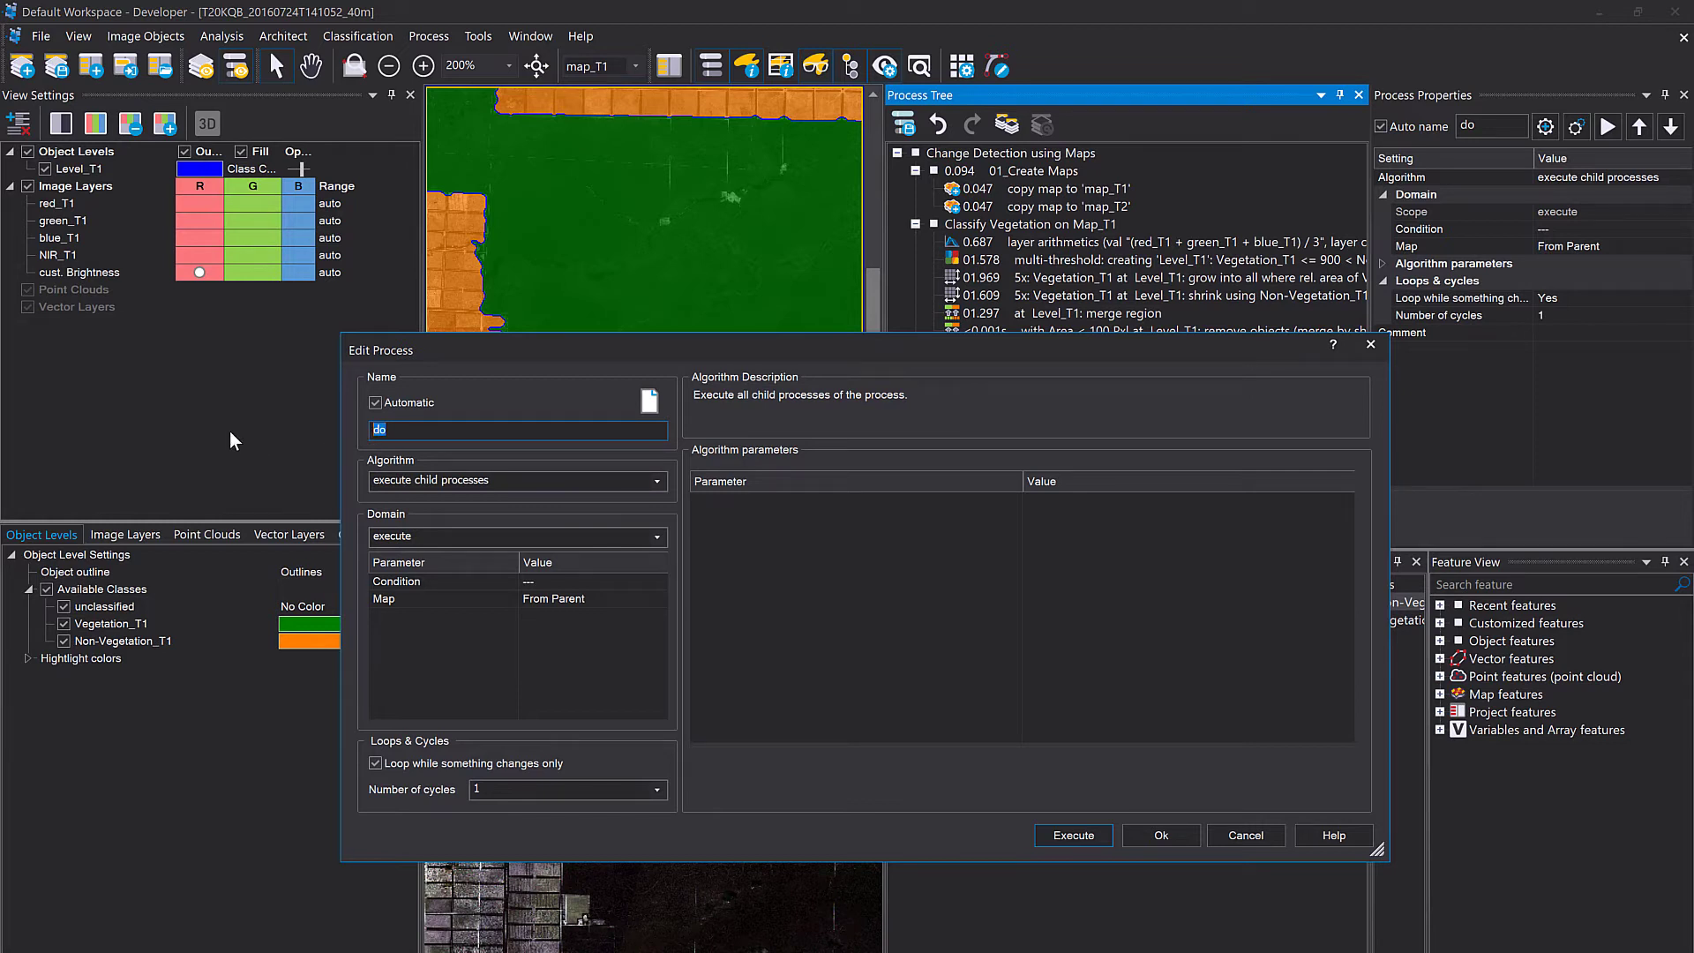
type("02_Classify Maps independently")
left_click(1182, 834)
Nest the Classify Vegetation on Map_T1 process under 02_Classify Maps independently and duplicate it with all its child processes.
left_click(1017, 225)
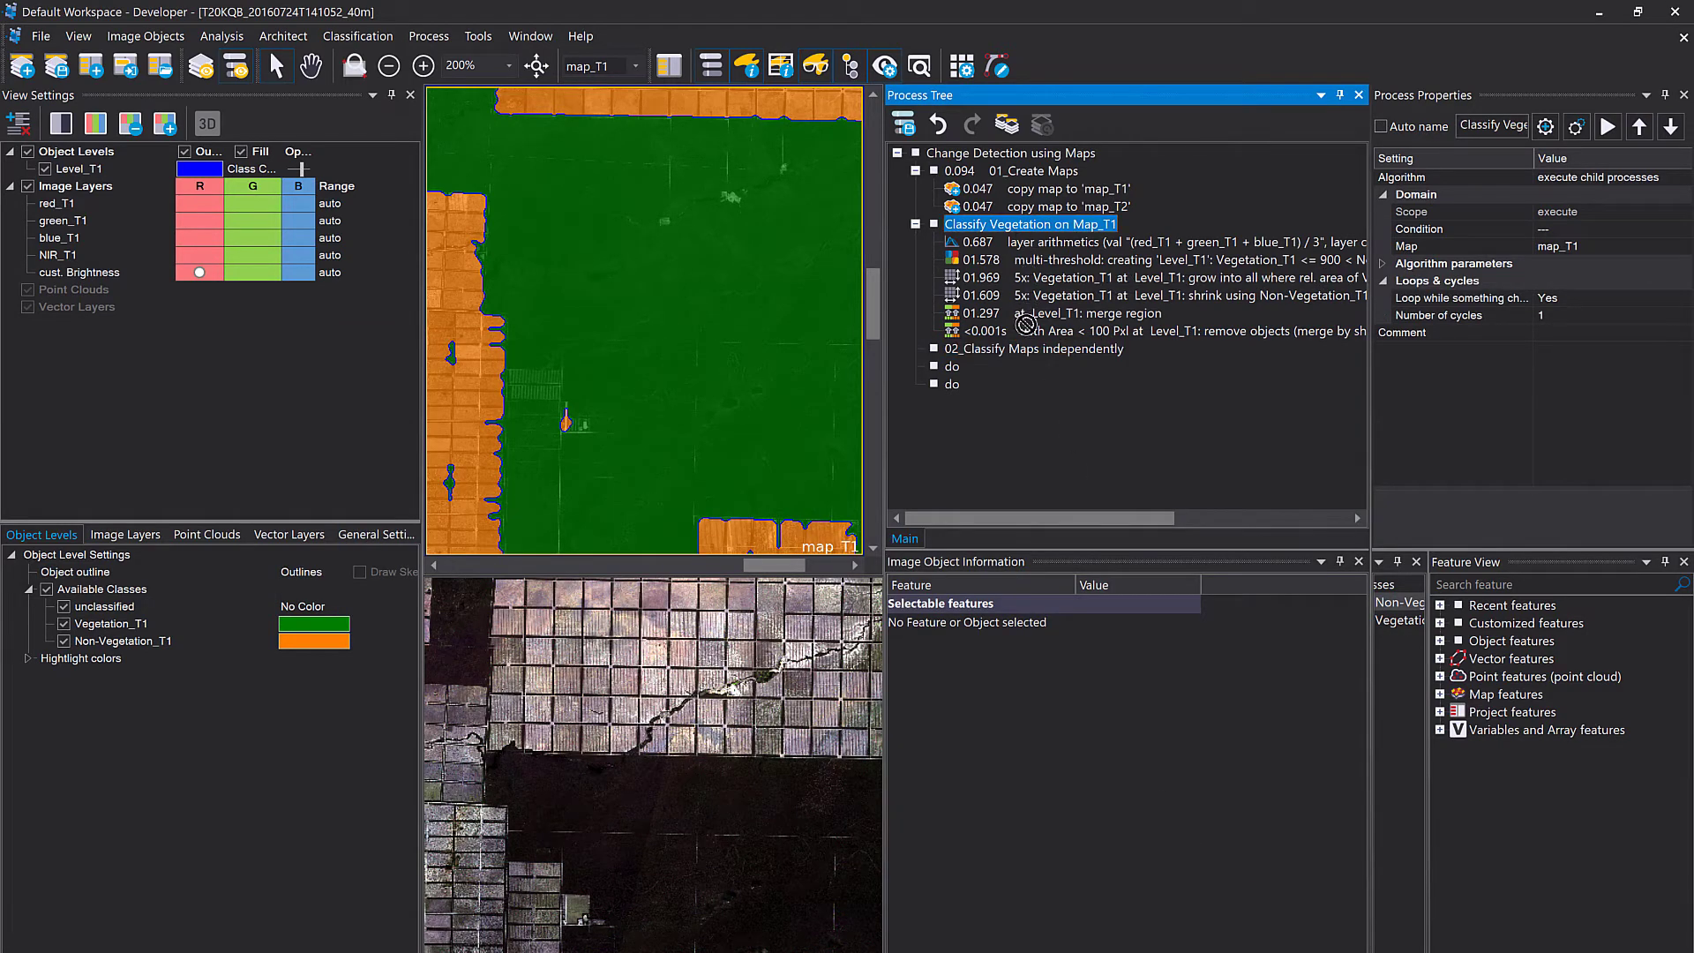
left_click_drag(1026, 325, 1021, 349)
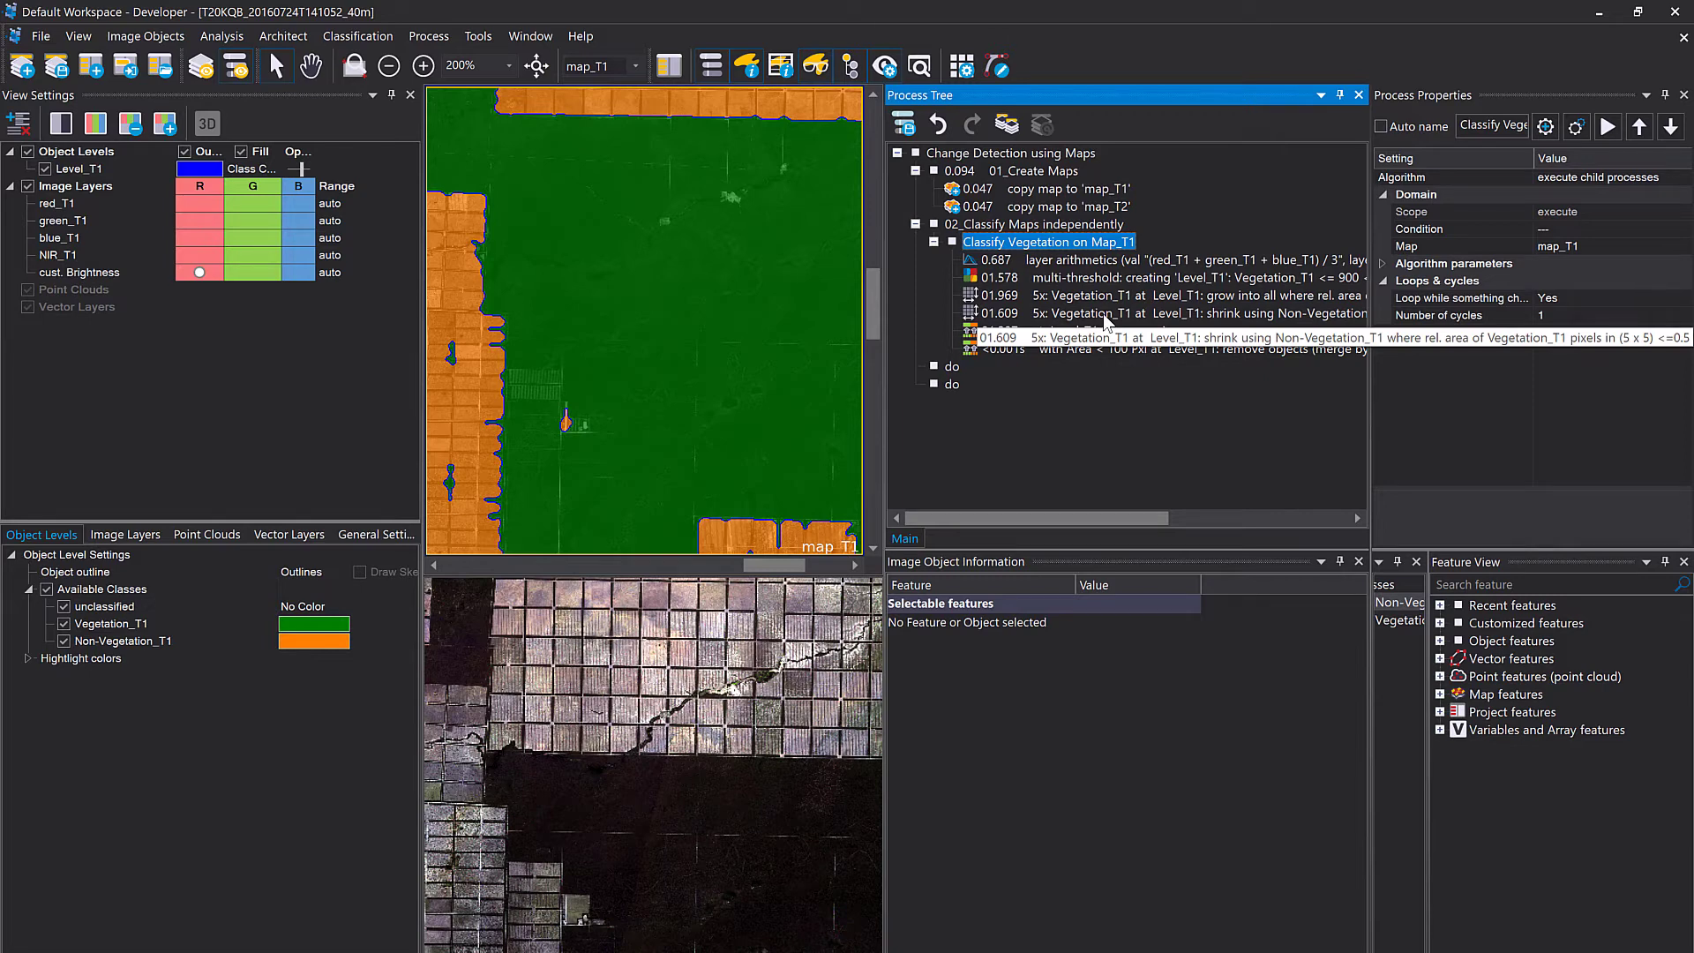
key("ctrl+v")
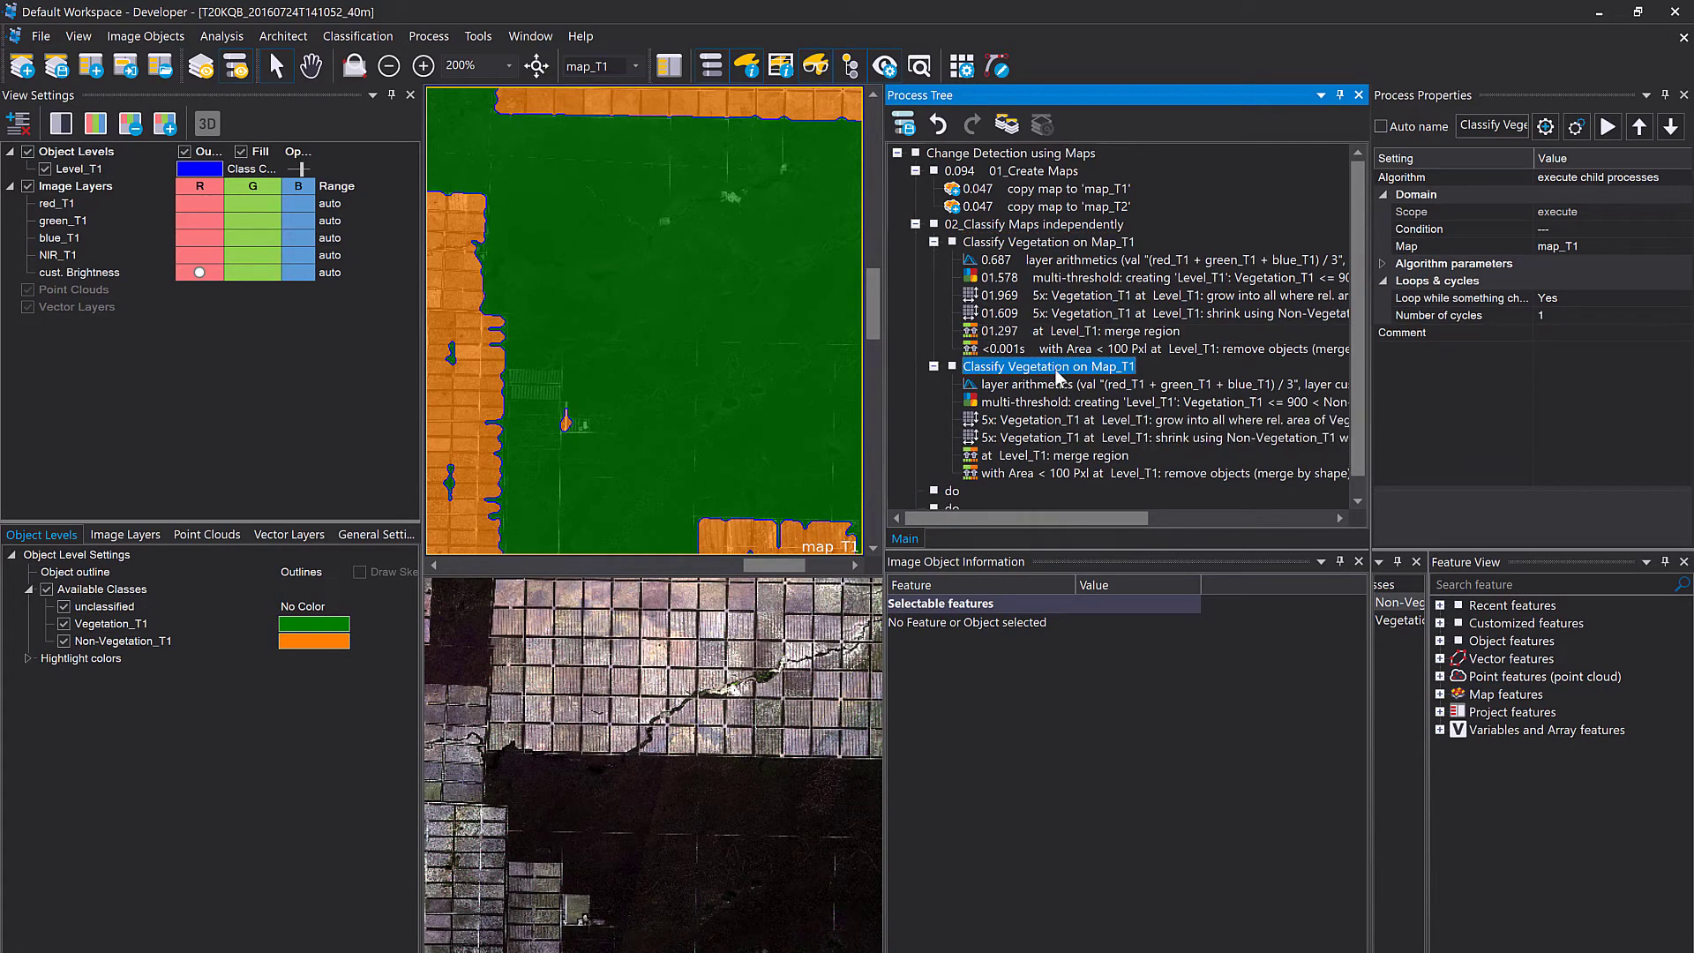
Rename the duplicated parent process as "Classify Vegetation on Map_T2" and set its domain map to map_T2.
double_click(1056, 369)
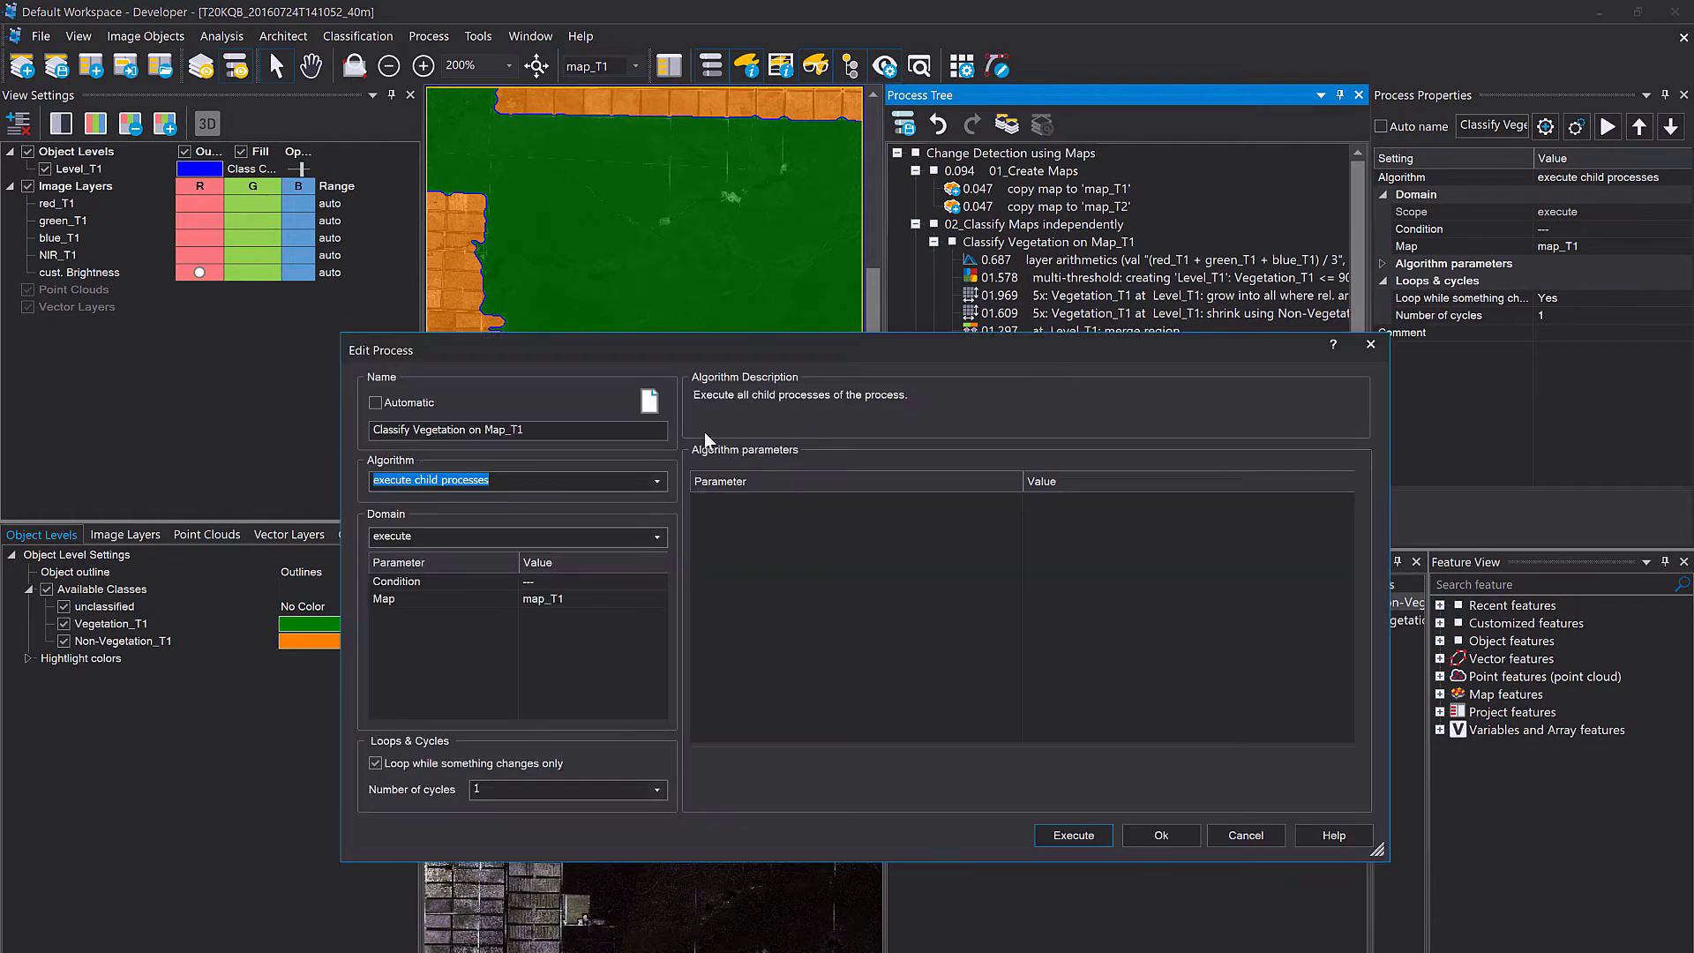
left_click(650, 429)
key("BackSpace")
type("2")
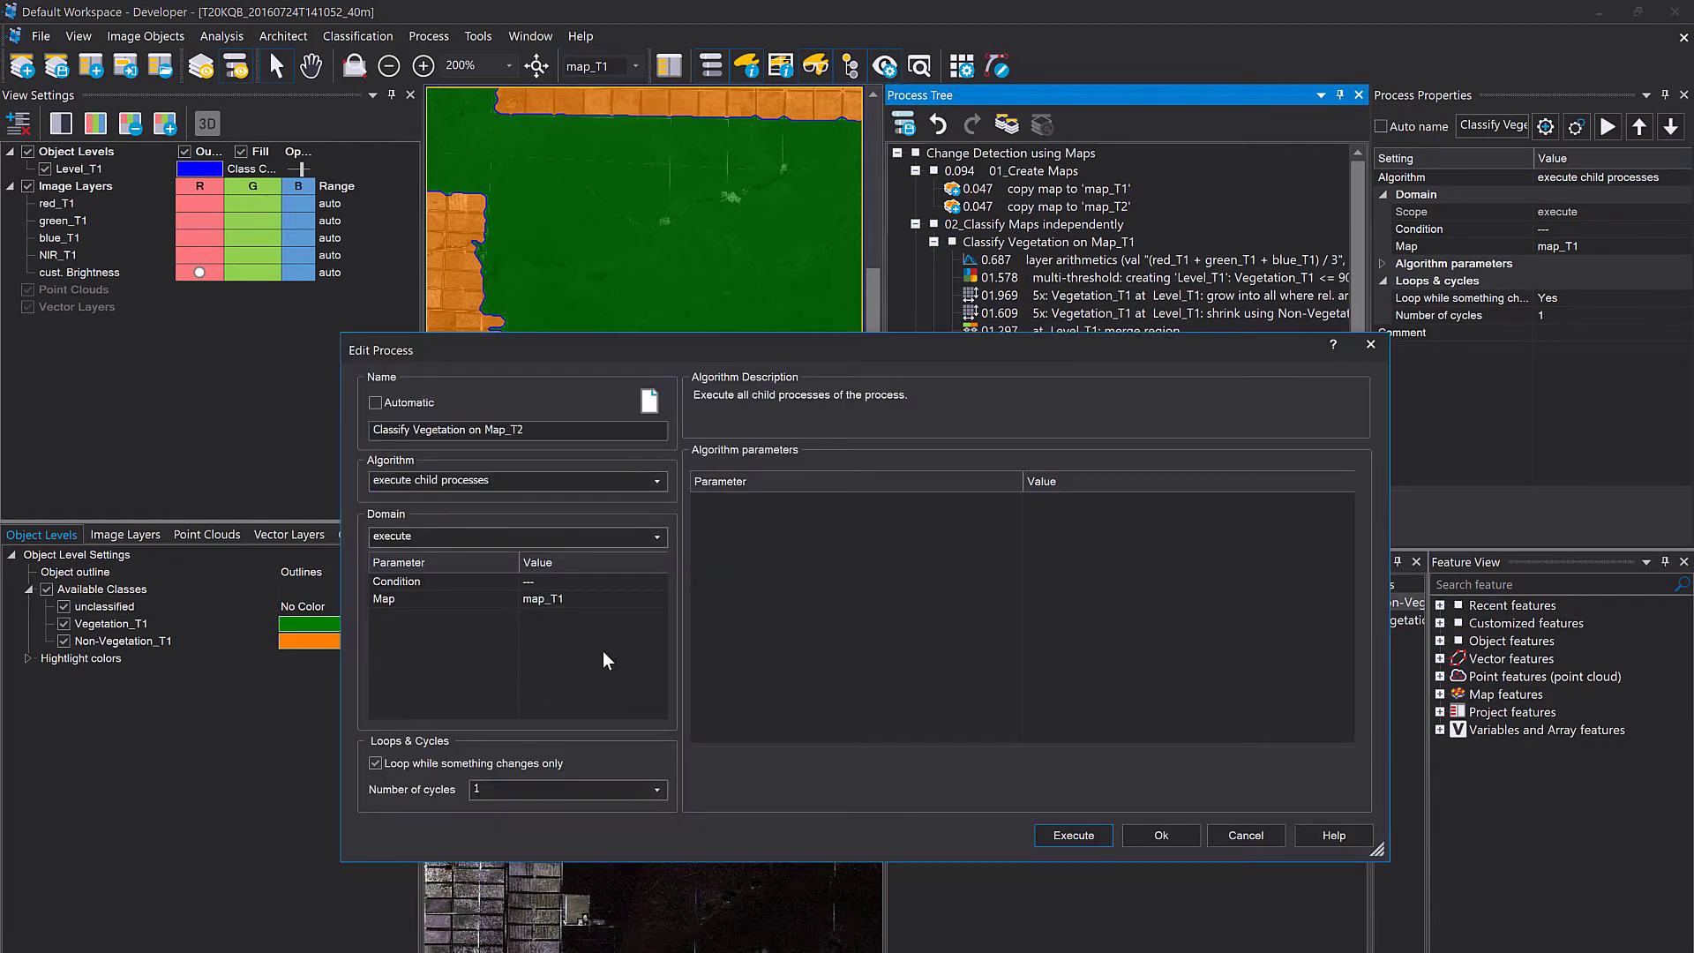
left_click(662, 600)
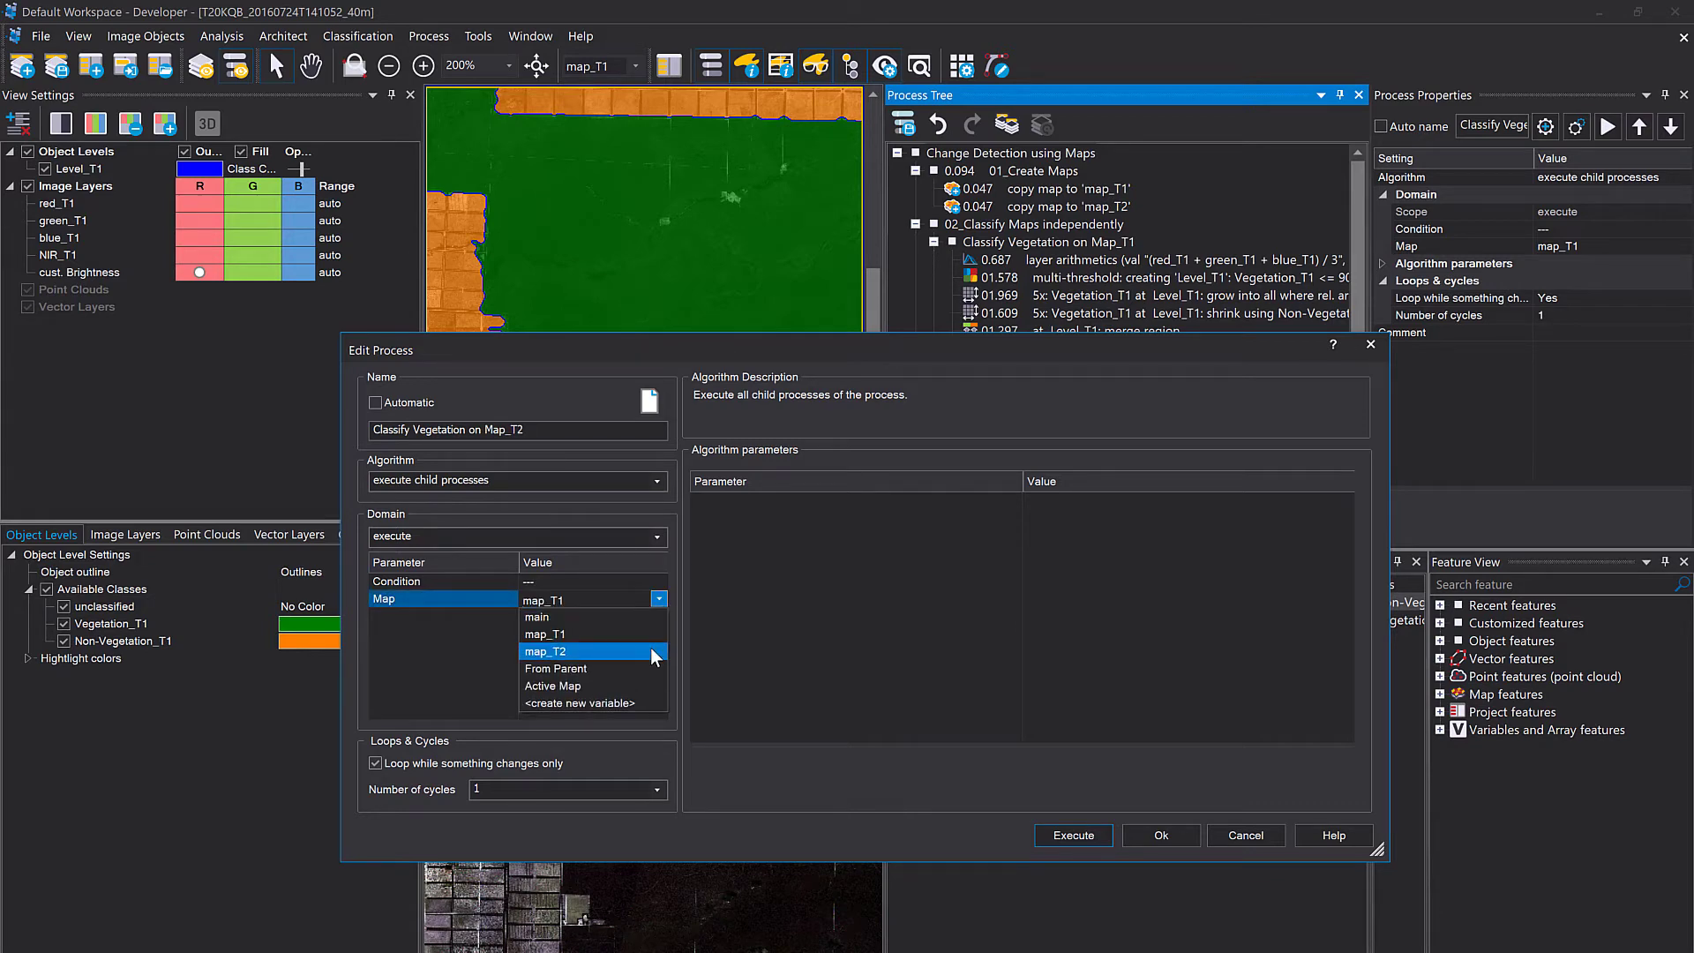
left_click(650, 648)
left_click(1139, 834)
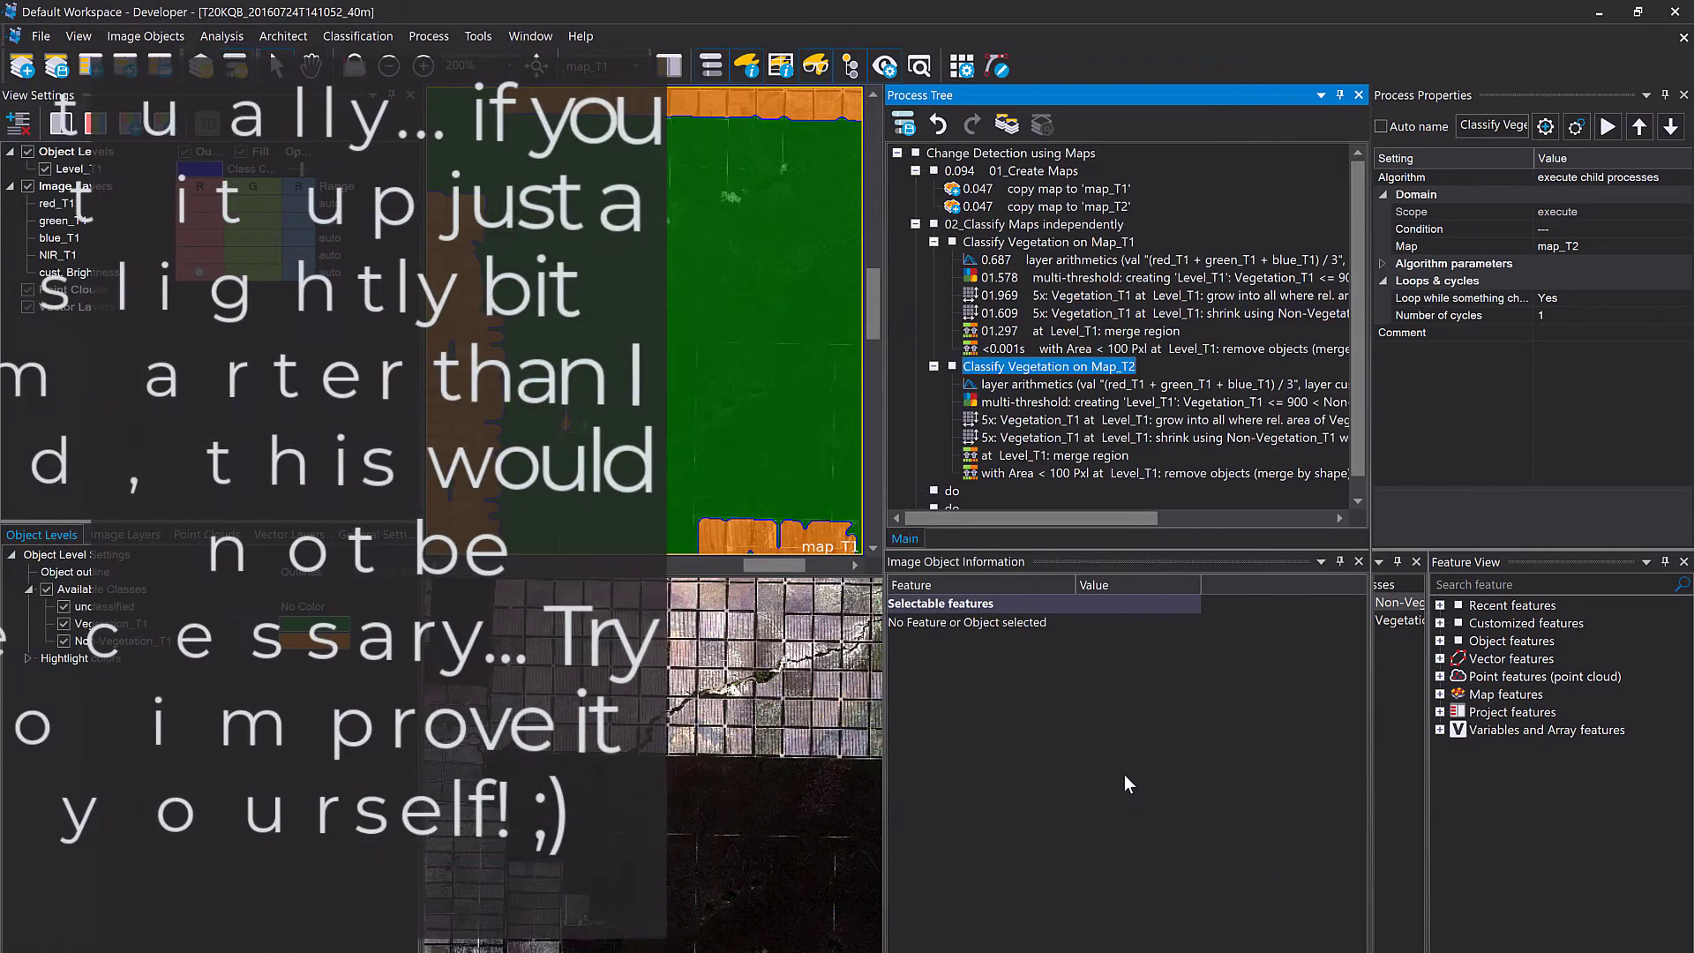
Set the output value of the copied layer arithmetics process to "(red_T2 + green_T2 + blue_T2) / 3".
left_click(1031, 385)
double_click(1031, 385)
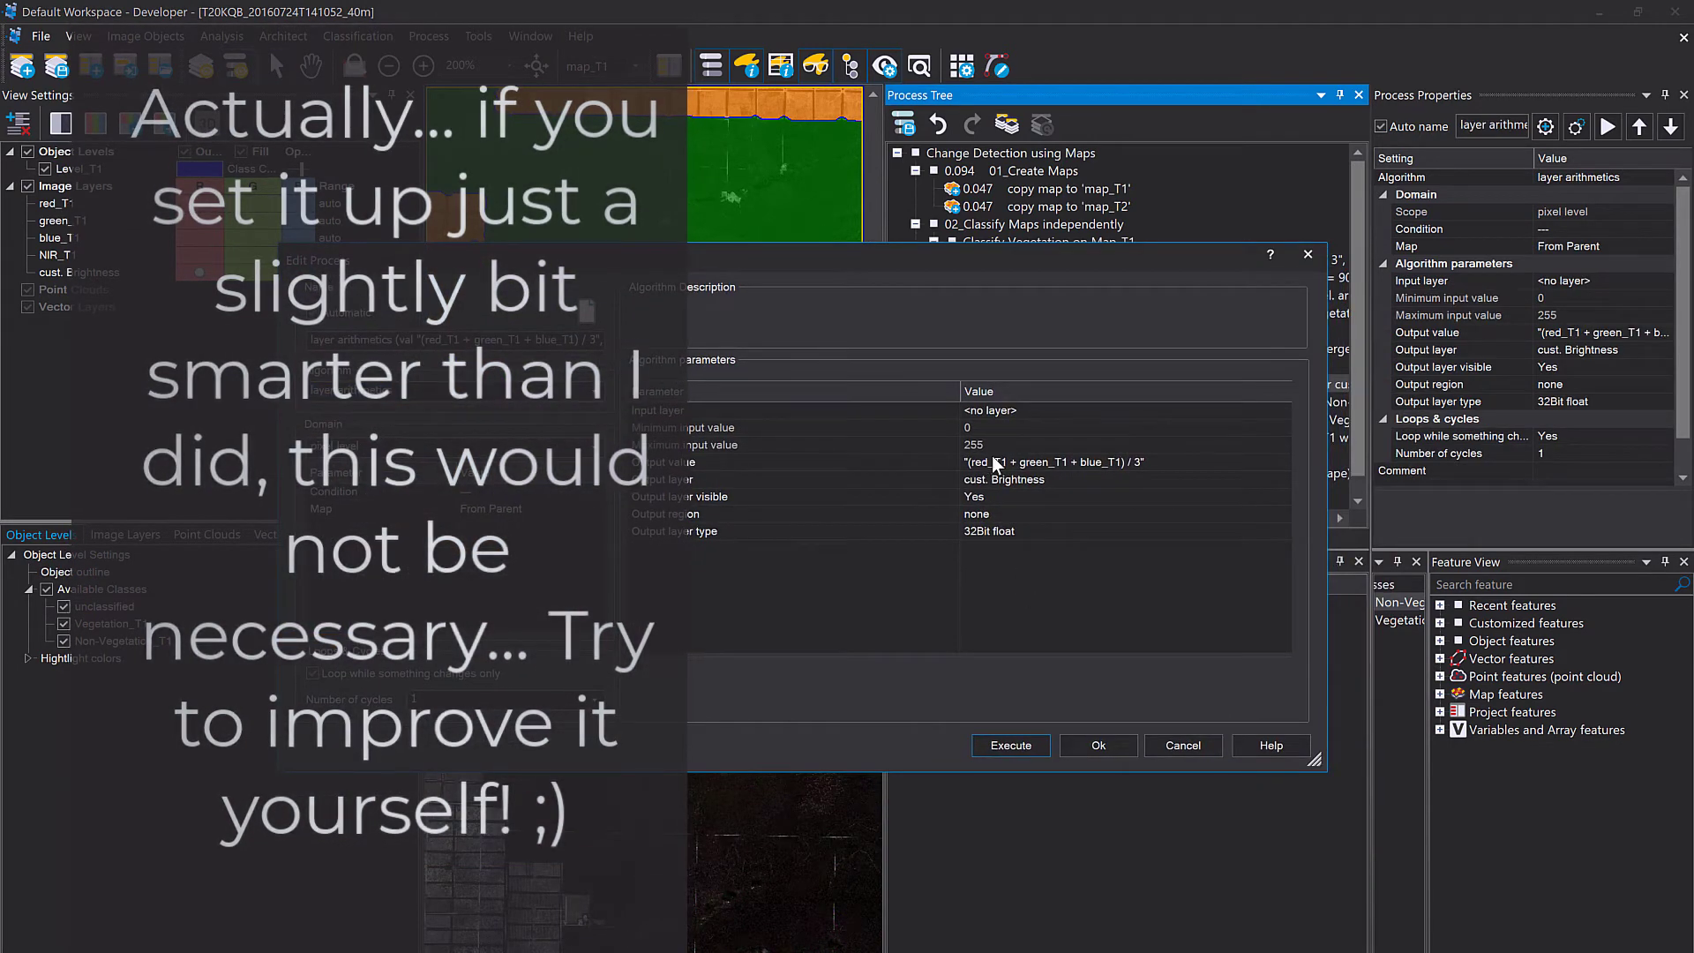
left_click(1018, 468)
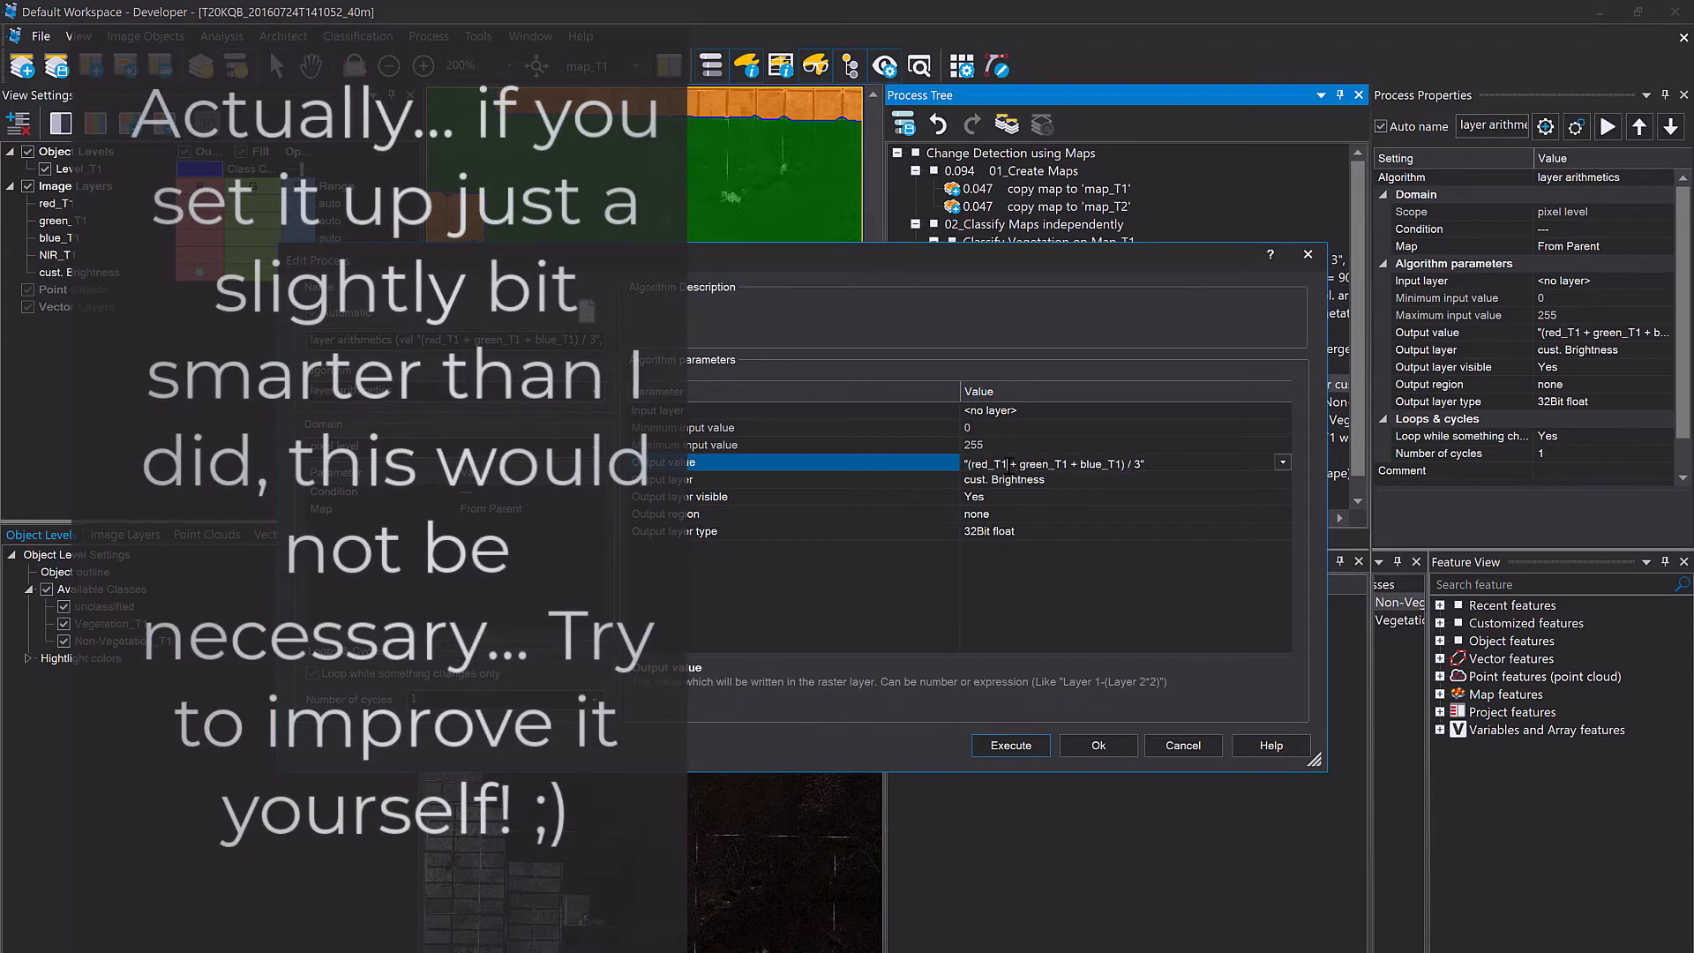
key("BackSpace")
type("2")
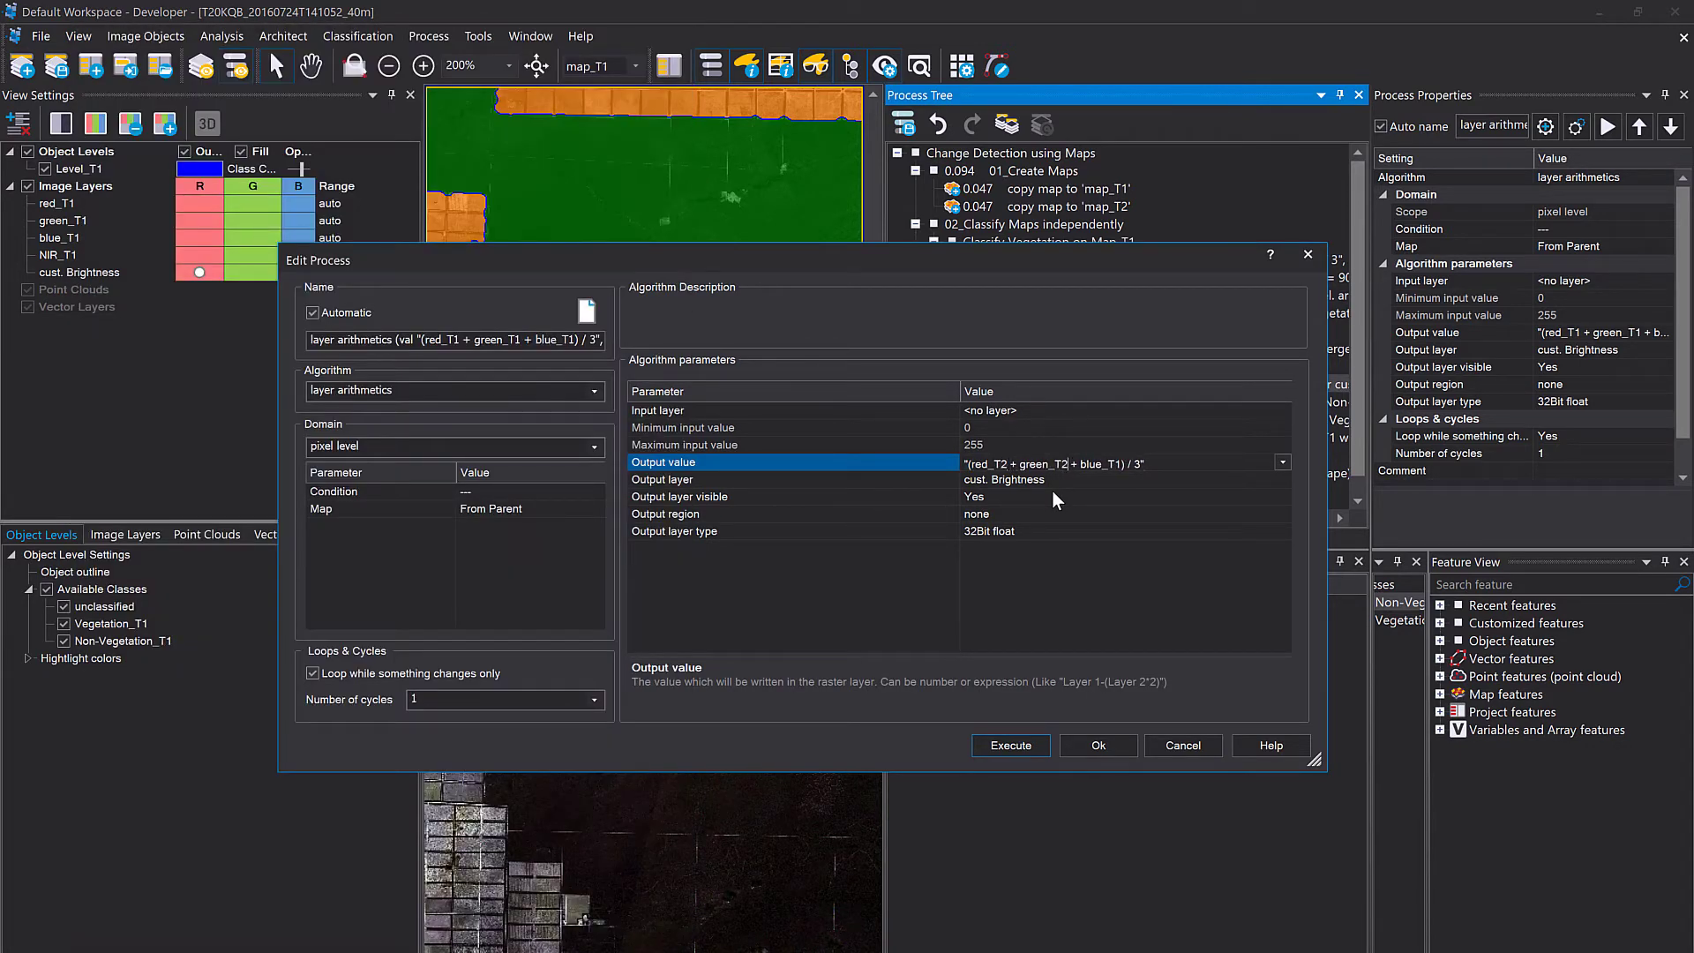
key("Right")
key("Right")
key("Right")
key("Right")
key("Right")
key("Right")
key("Right")
key("Right")
key("Right")
left_click(946, 586)
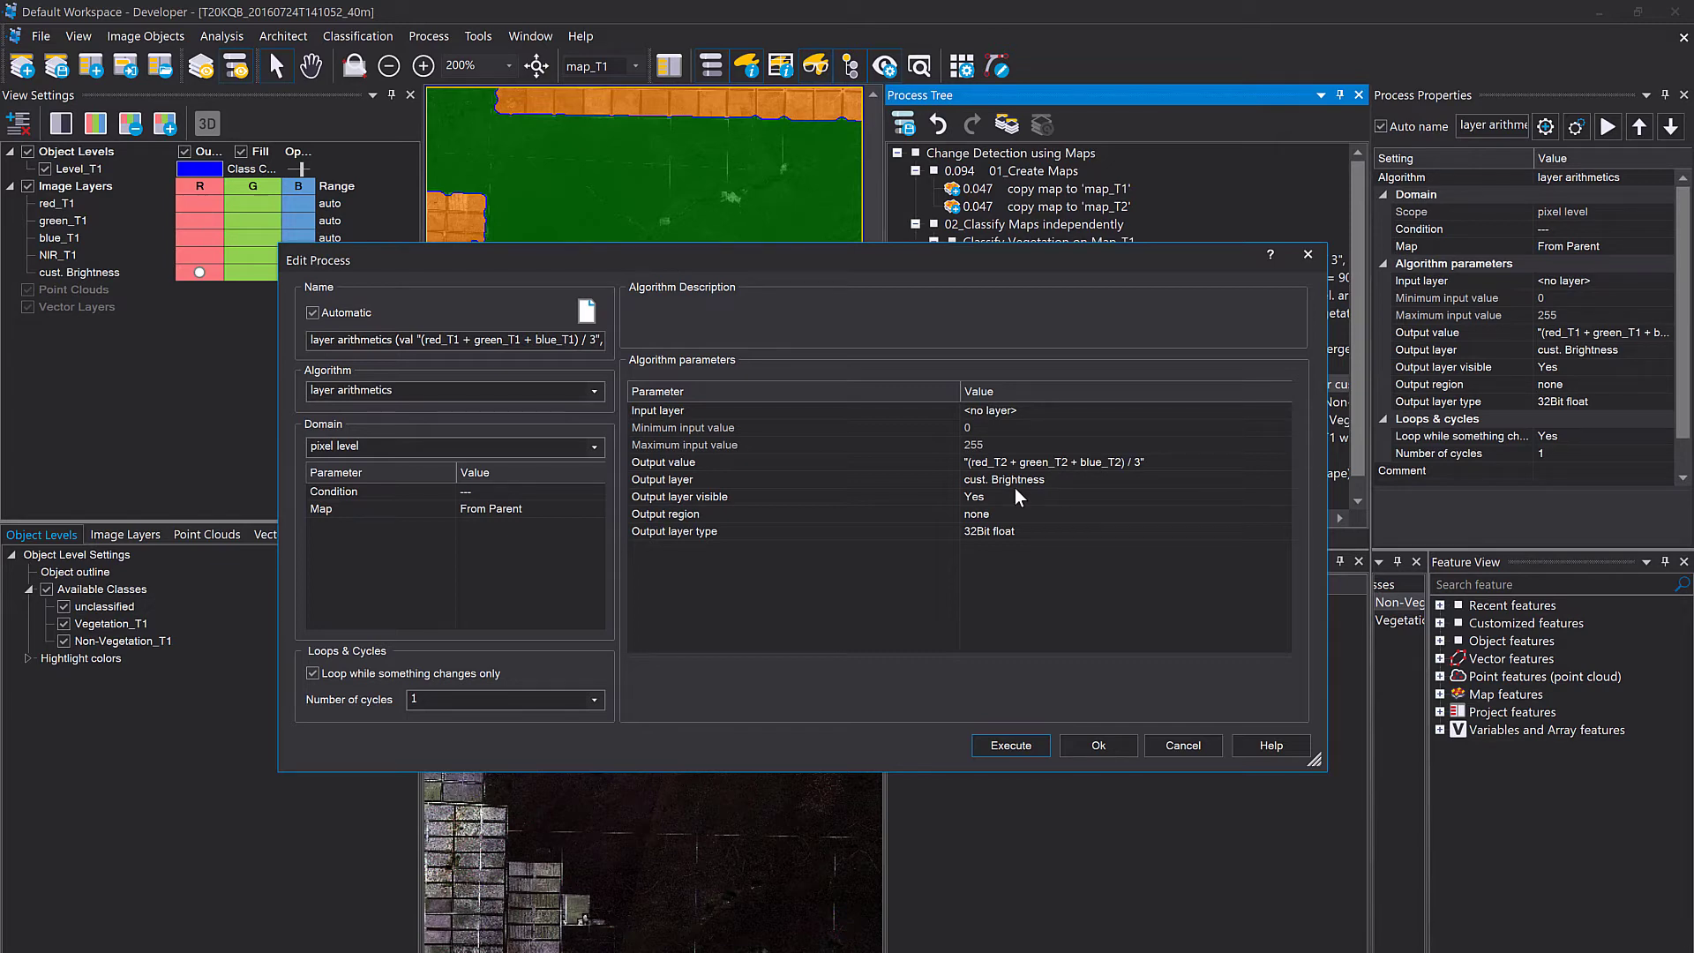
left_click(1133, 740)
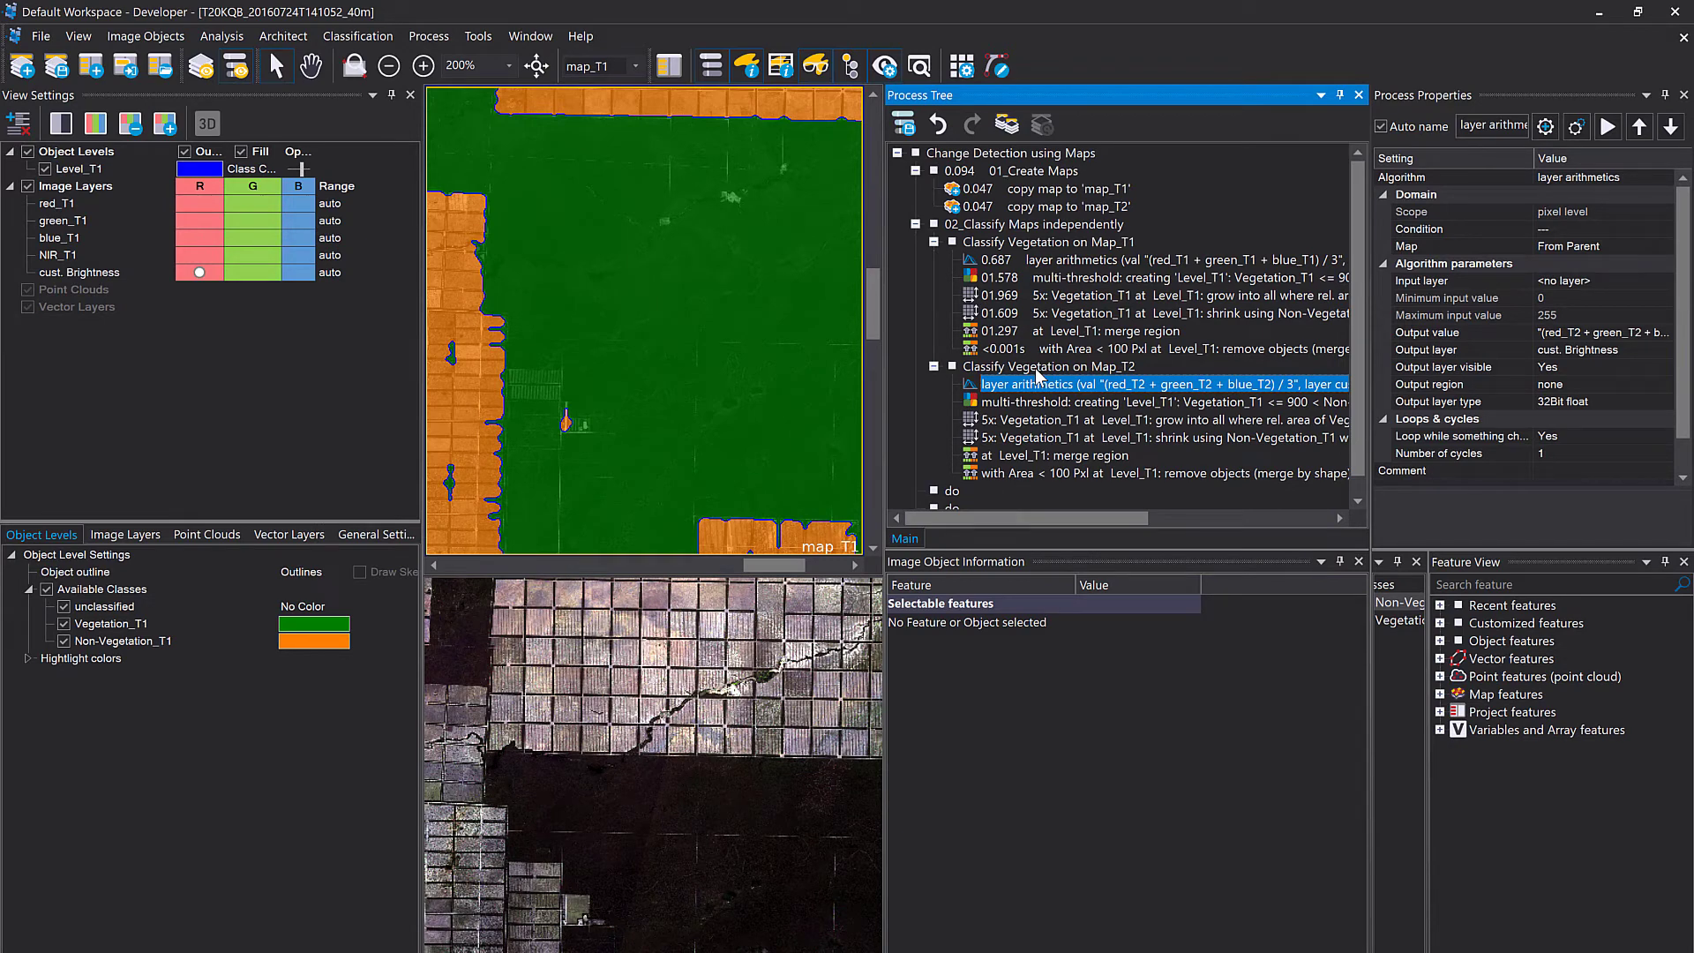
Review the copied multi-threshold settings and execute the whole Classify Vegetation on Map_T2 process.
left_click(1085, 403)
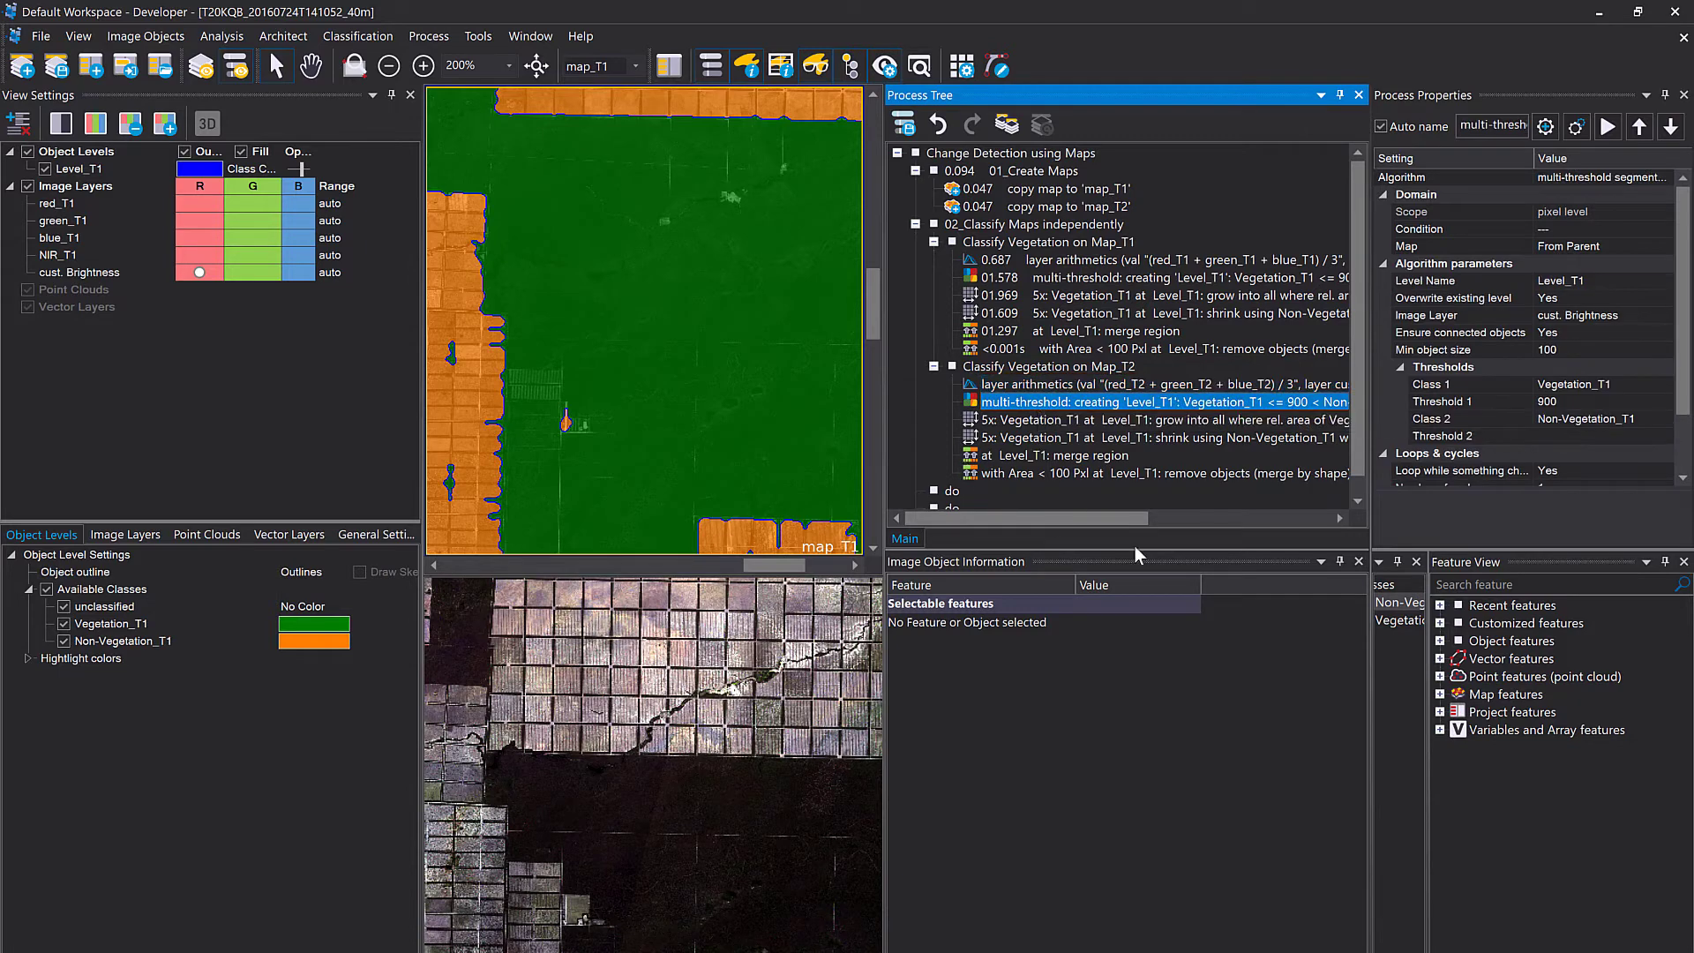
double_click(1145, 410)
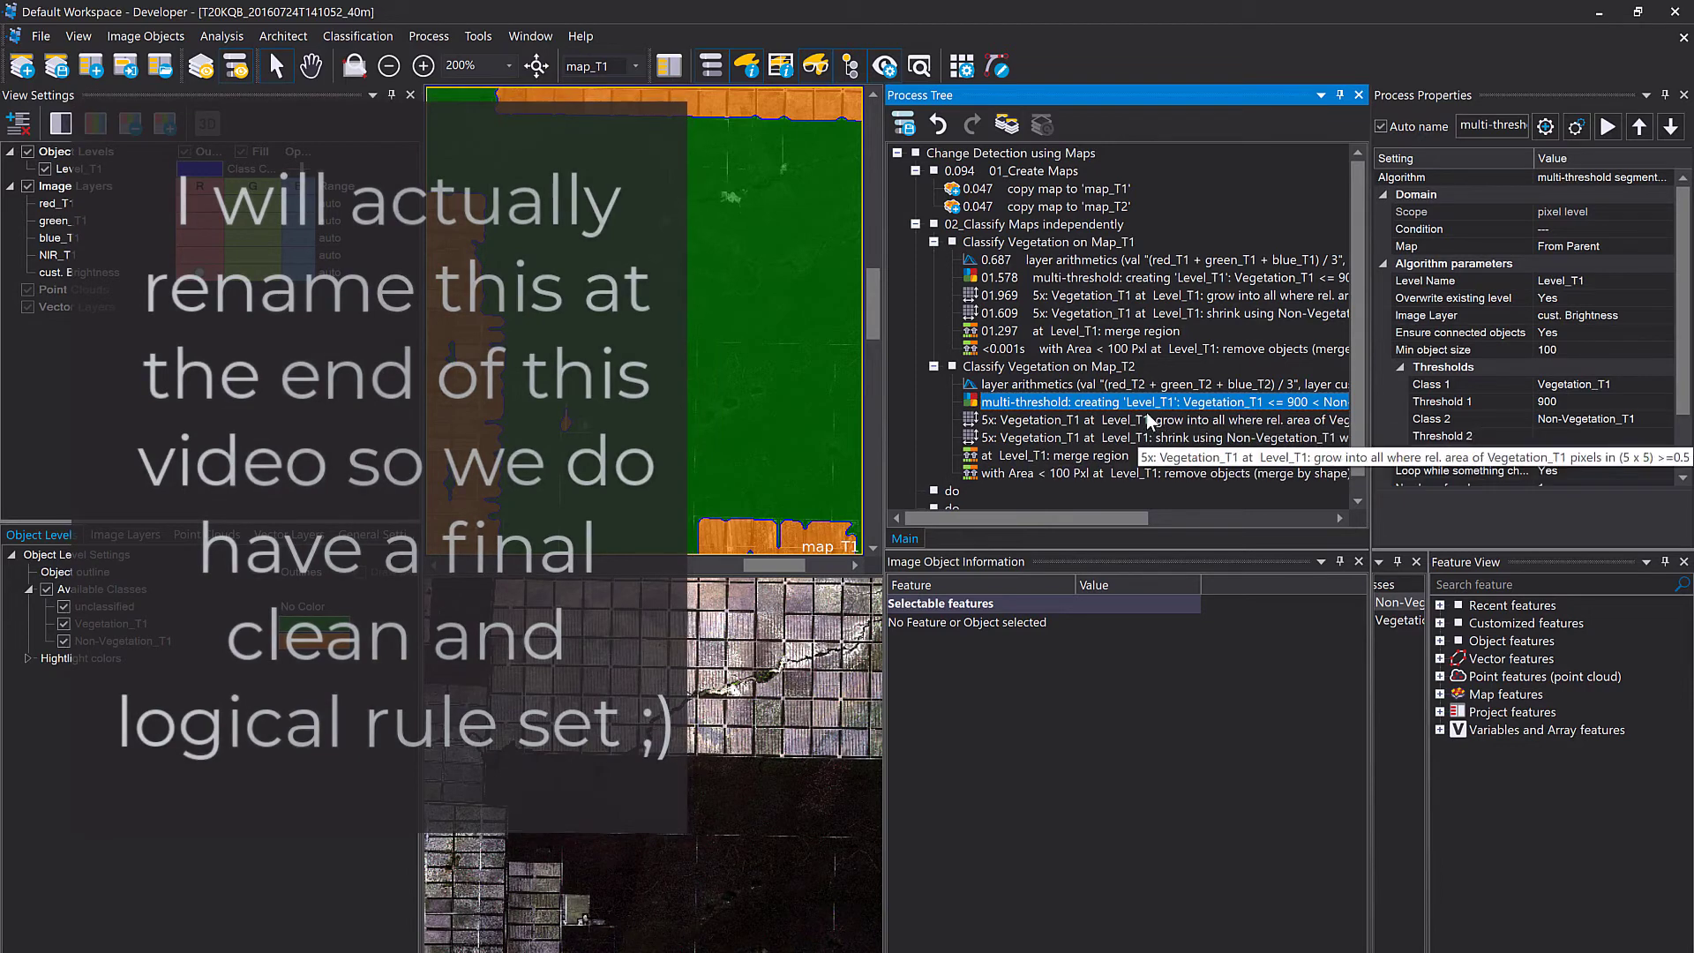
right_click(1093, 371)
left_click(1114, 407)
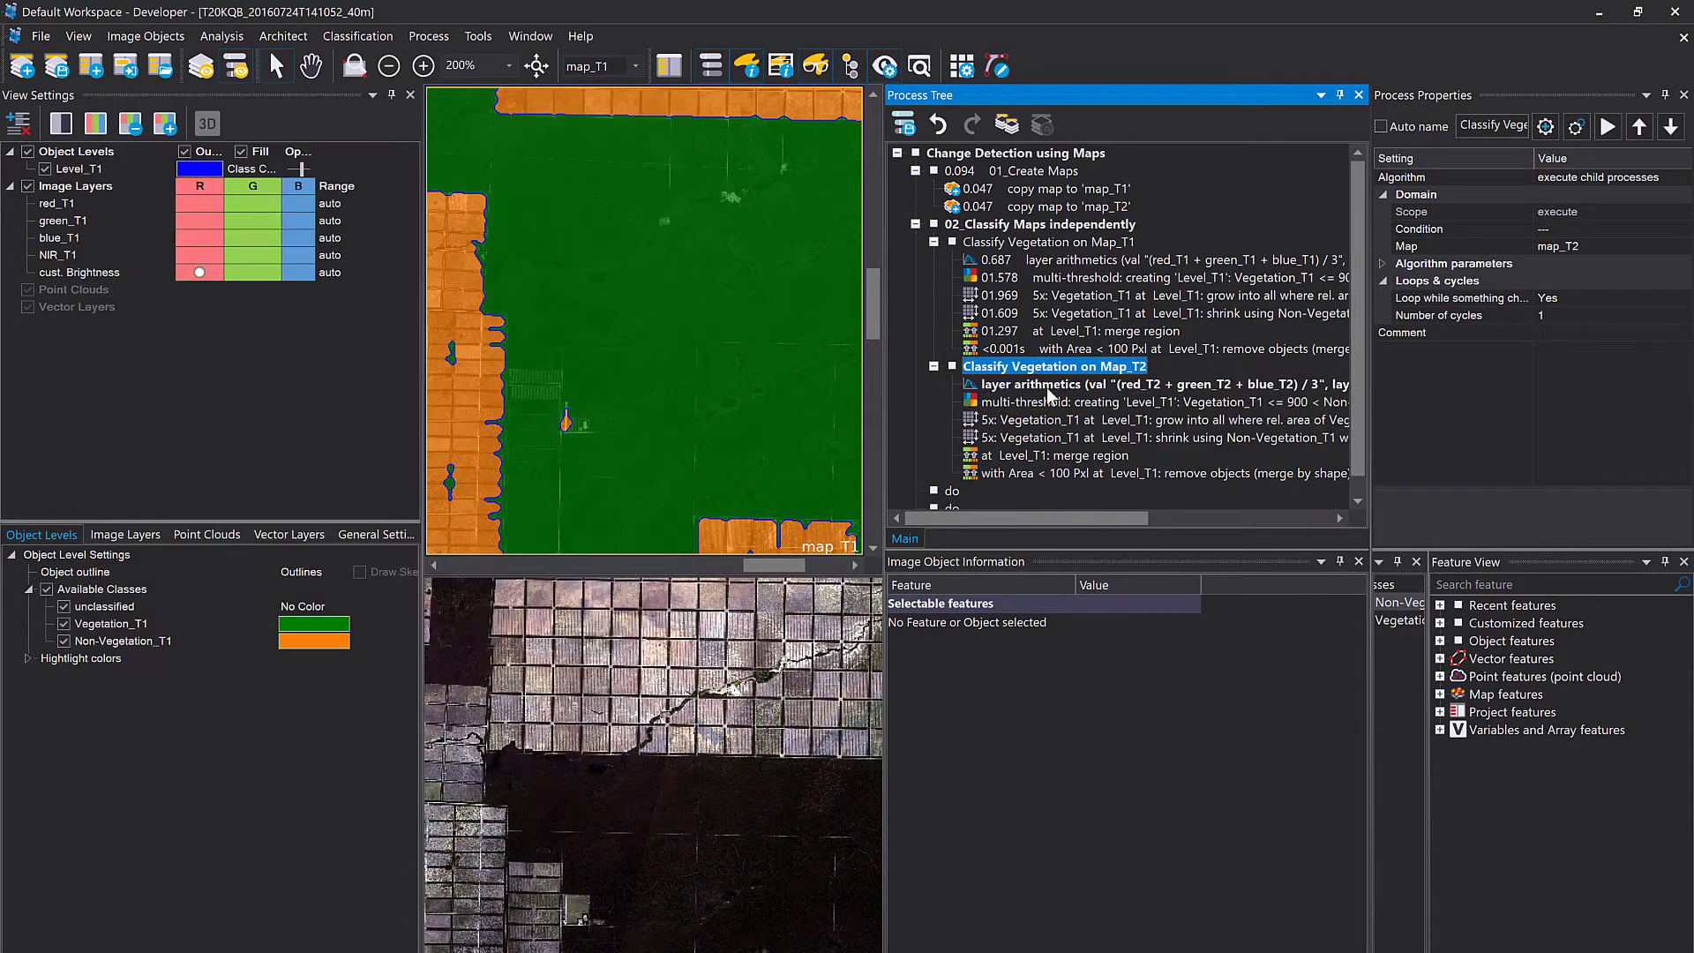
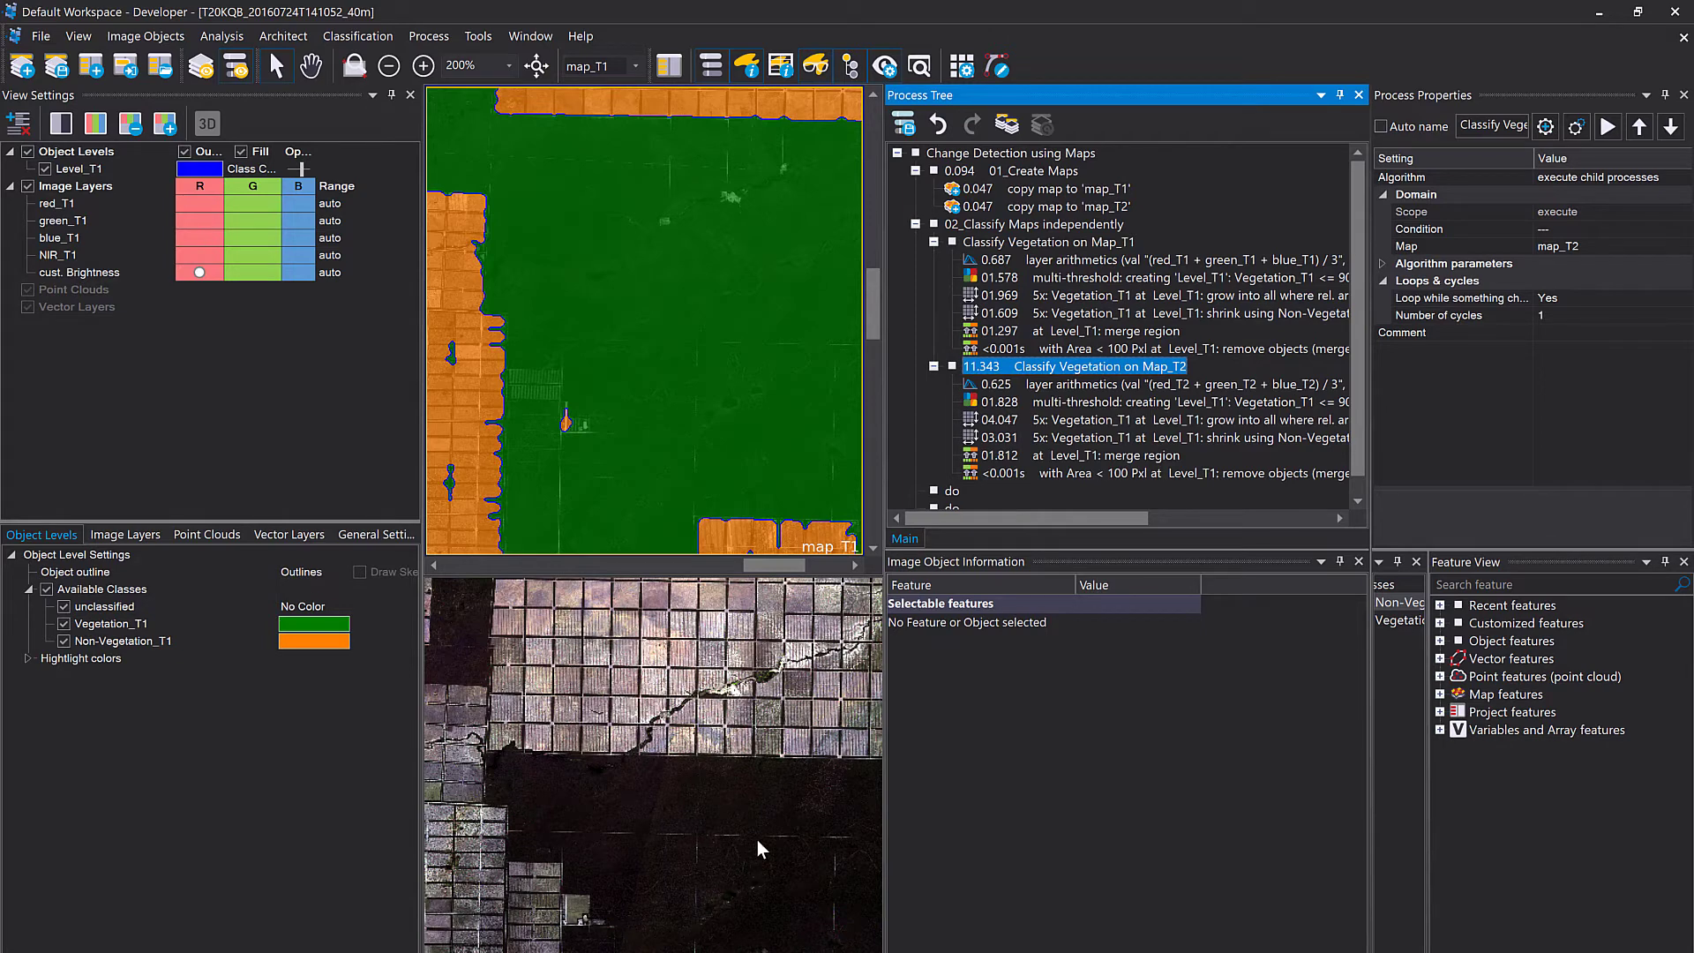
Widen the map views and compare the classification results of map_T1 and map_T2 across the whole scene.
left_click(758, 840)
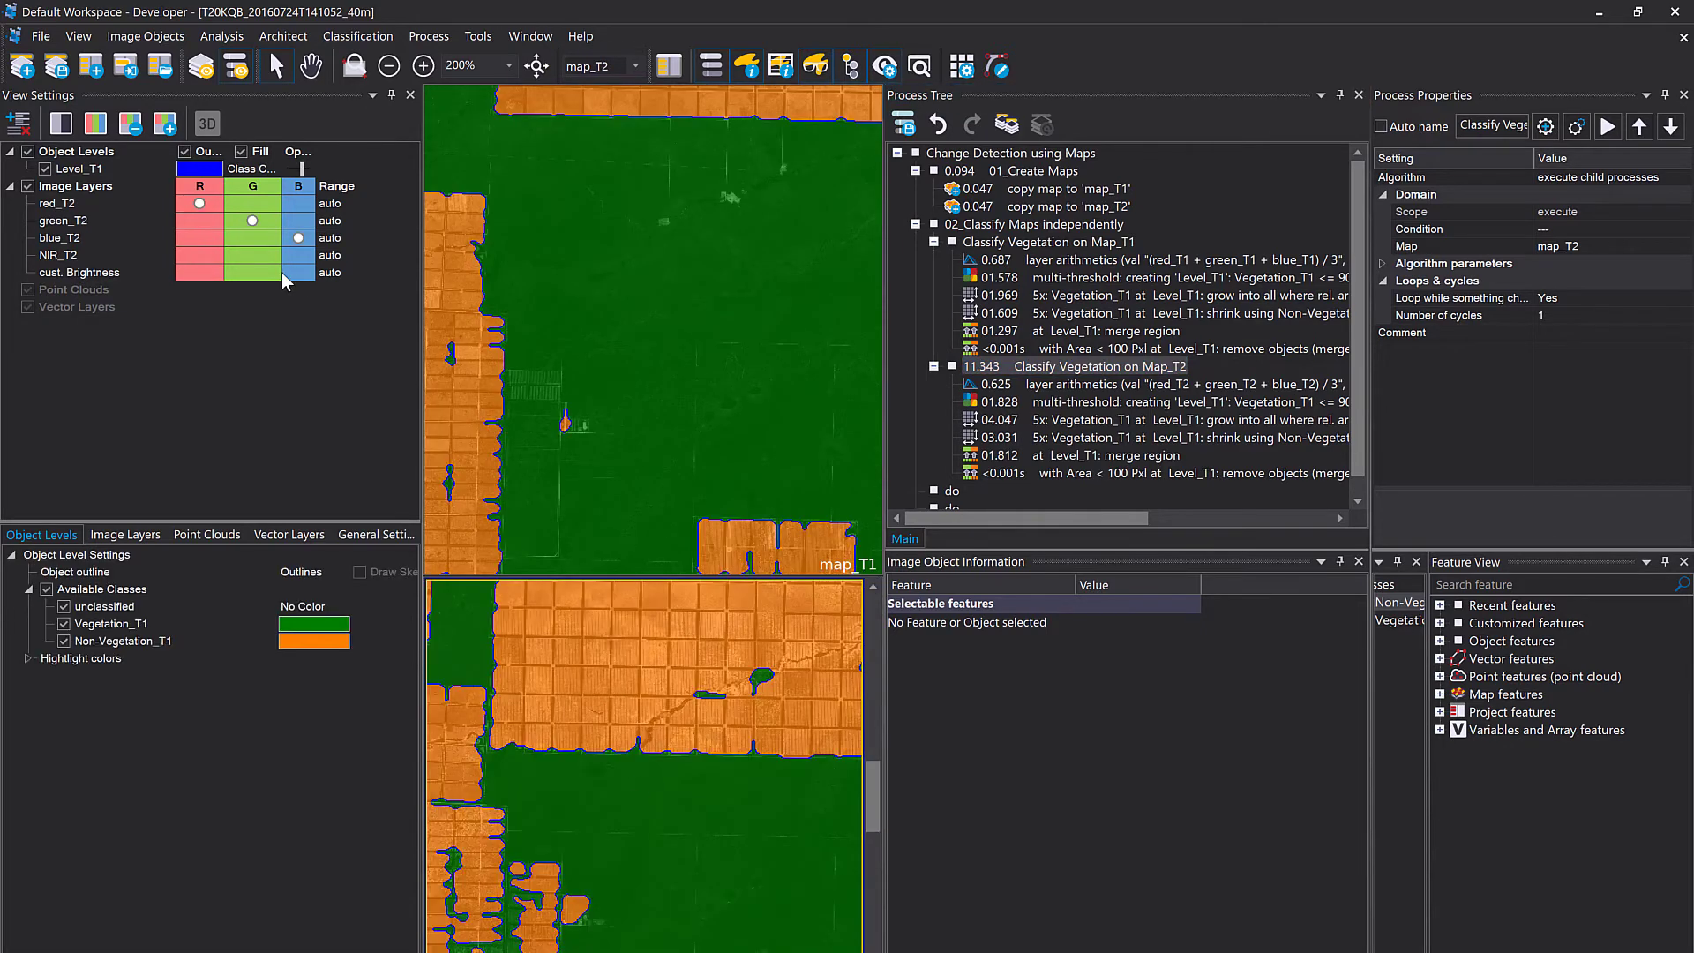
scroll(715, 686, "down", 2)
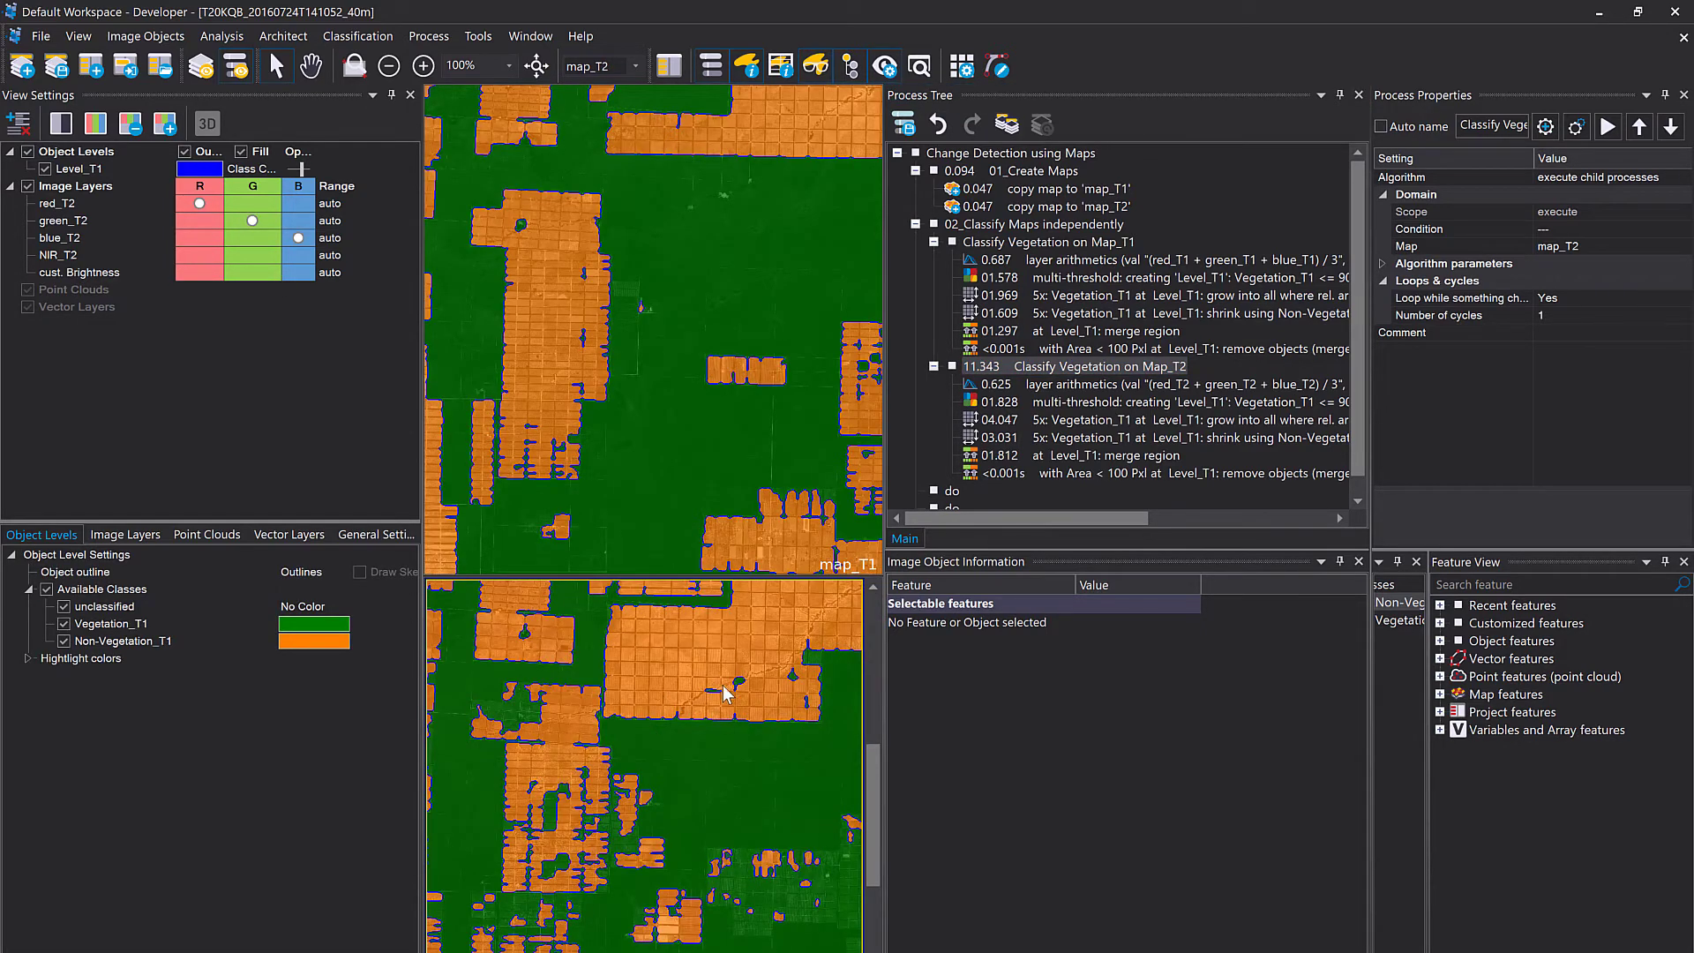
left_click_drag(886, 681, 1059, 609)
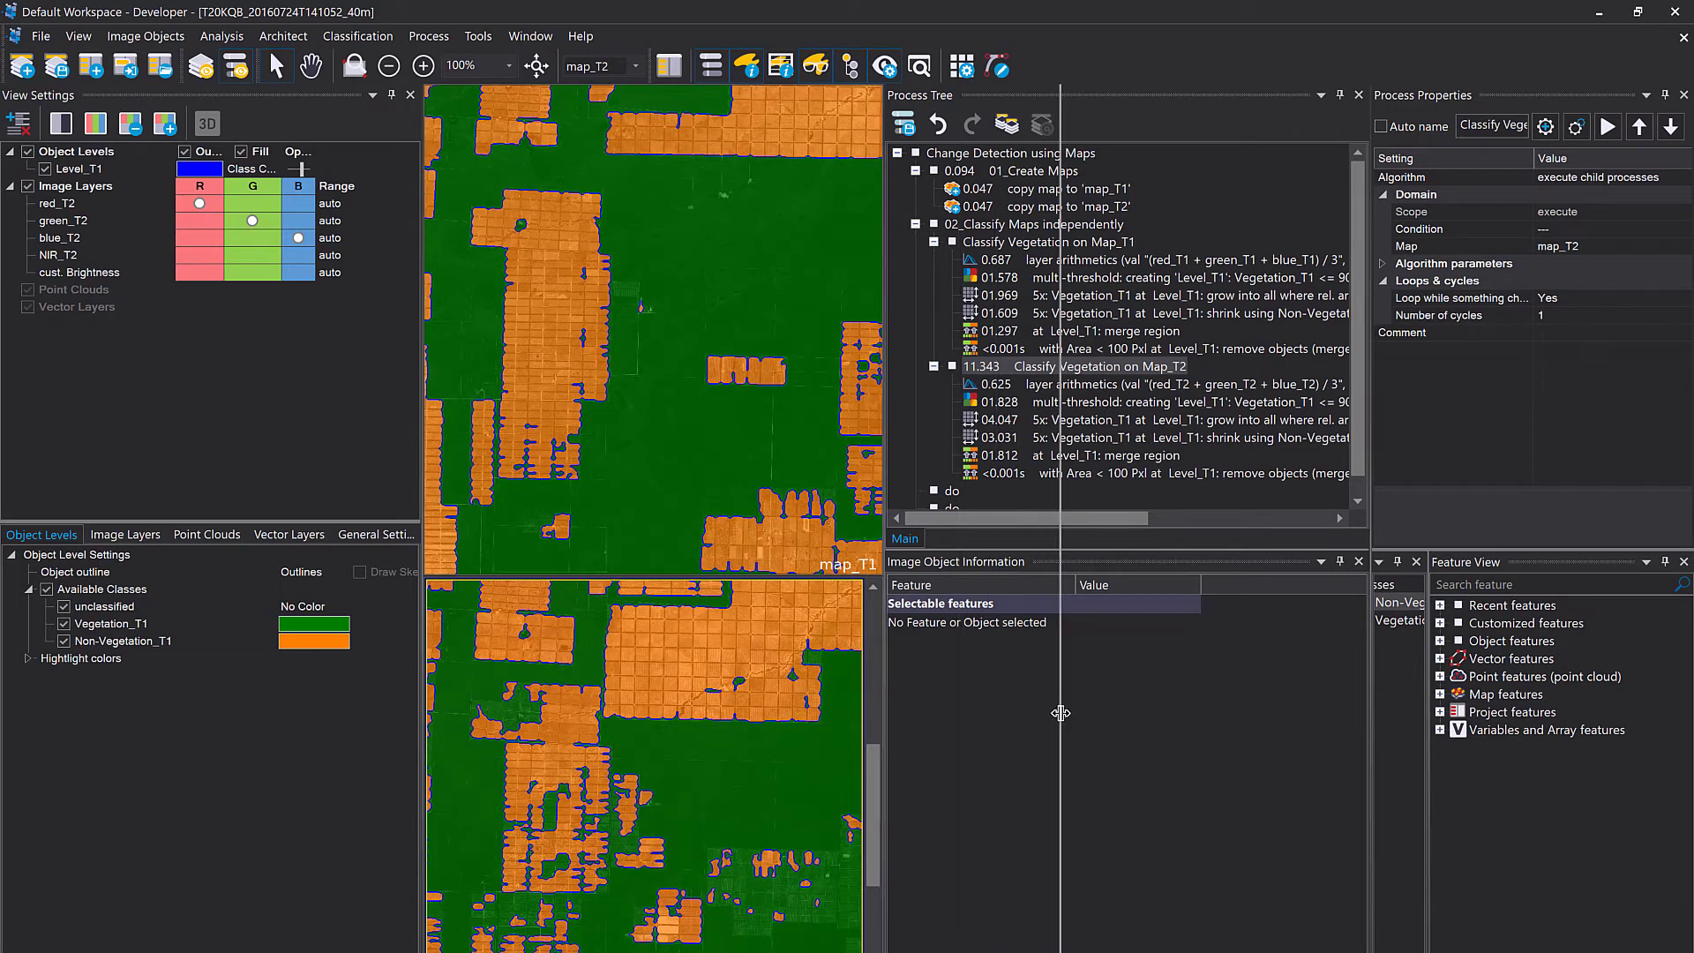
scroll(872, 673, "down", 2)
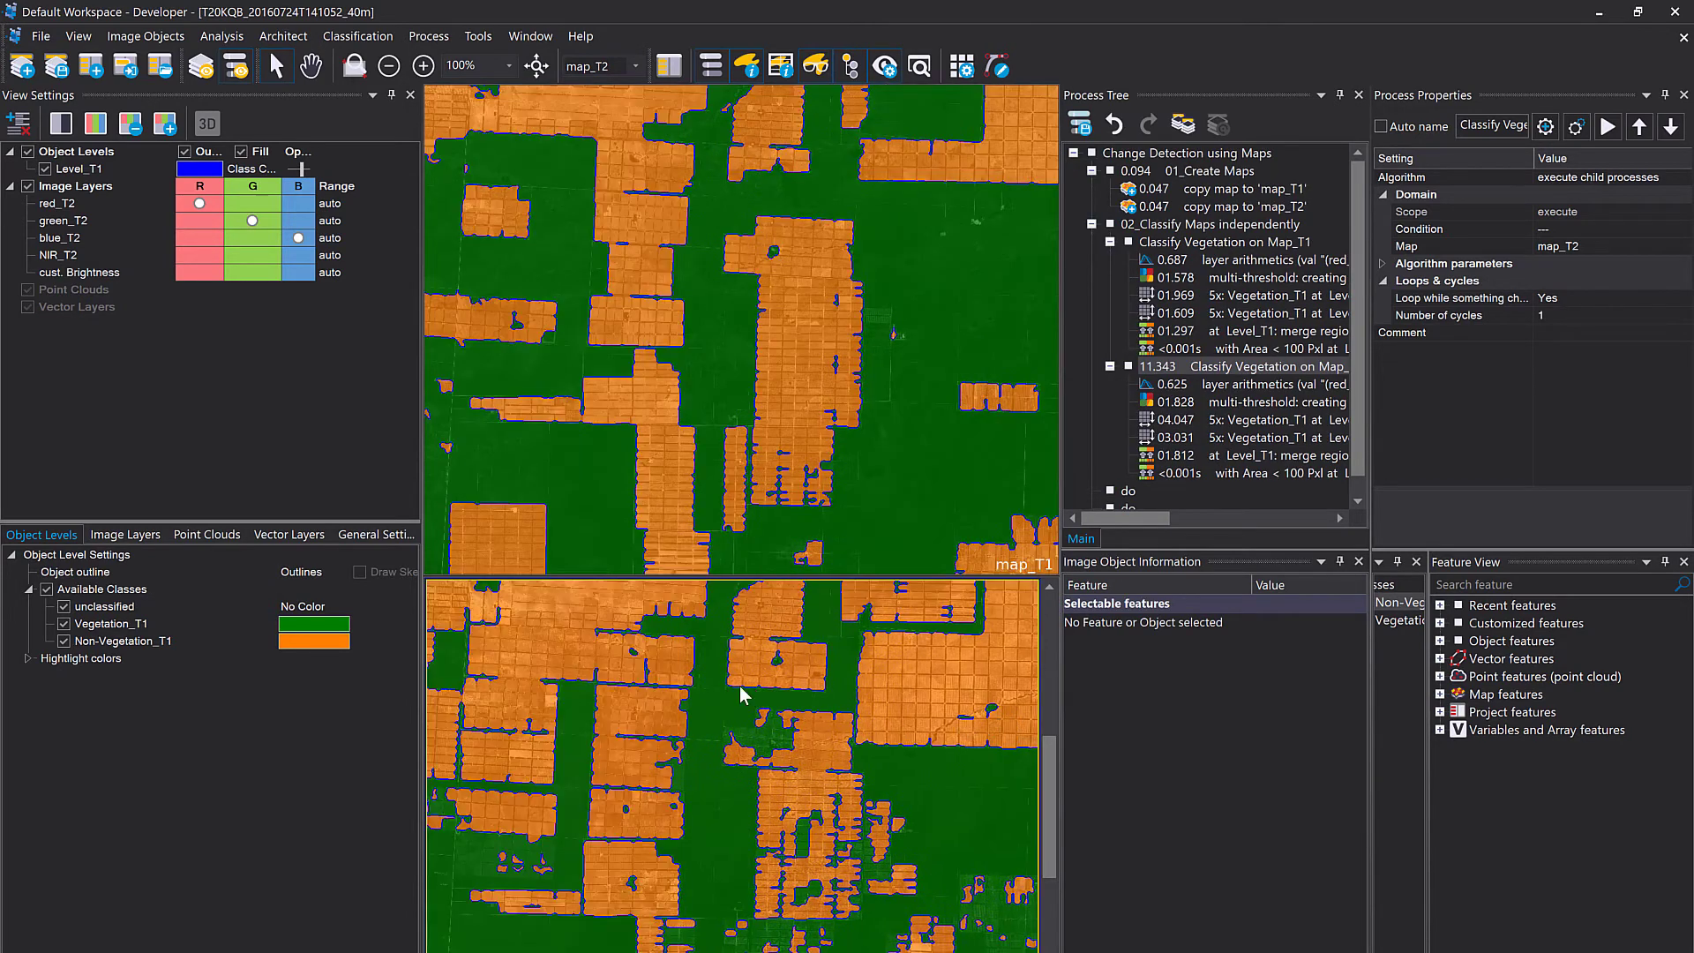
scroll(780, 664, "down", 1)
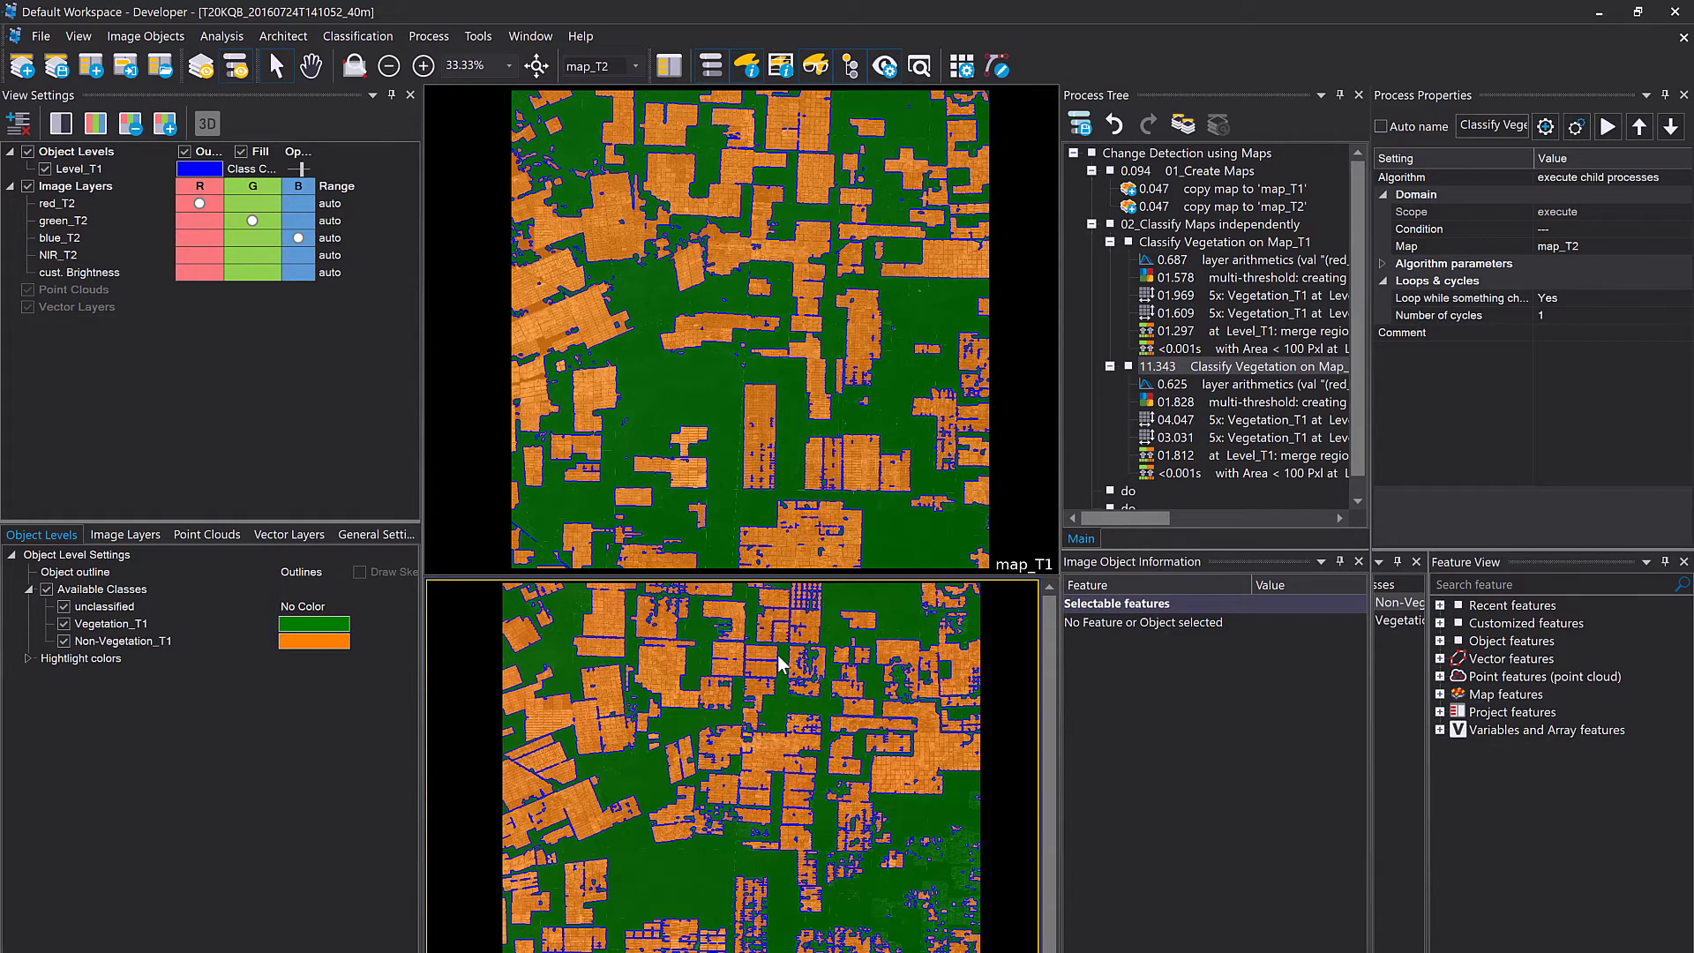
left_click(758, 244)
left_click(724, 198)
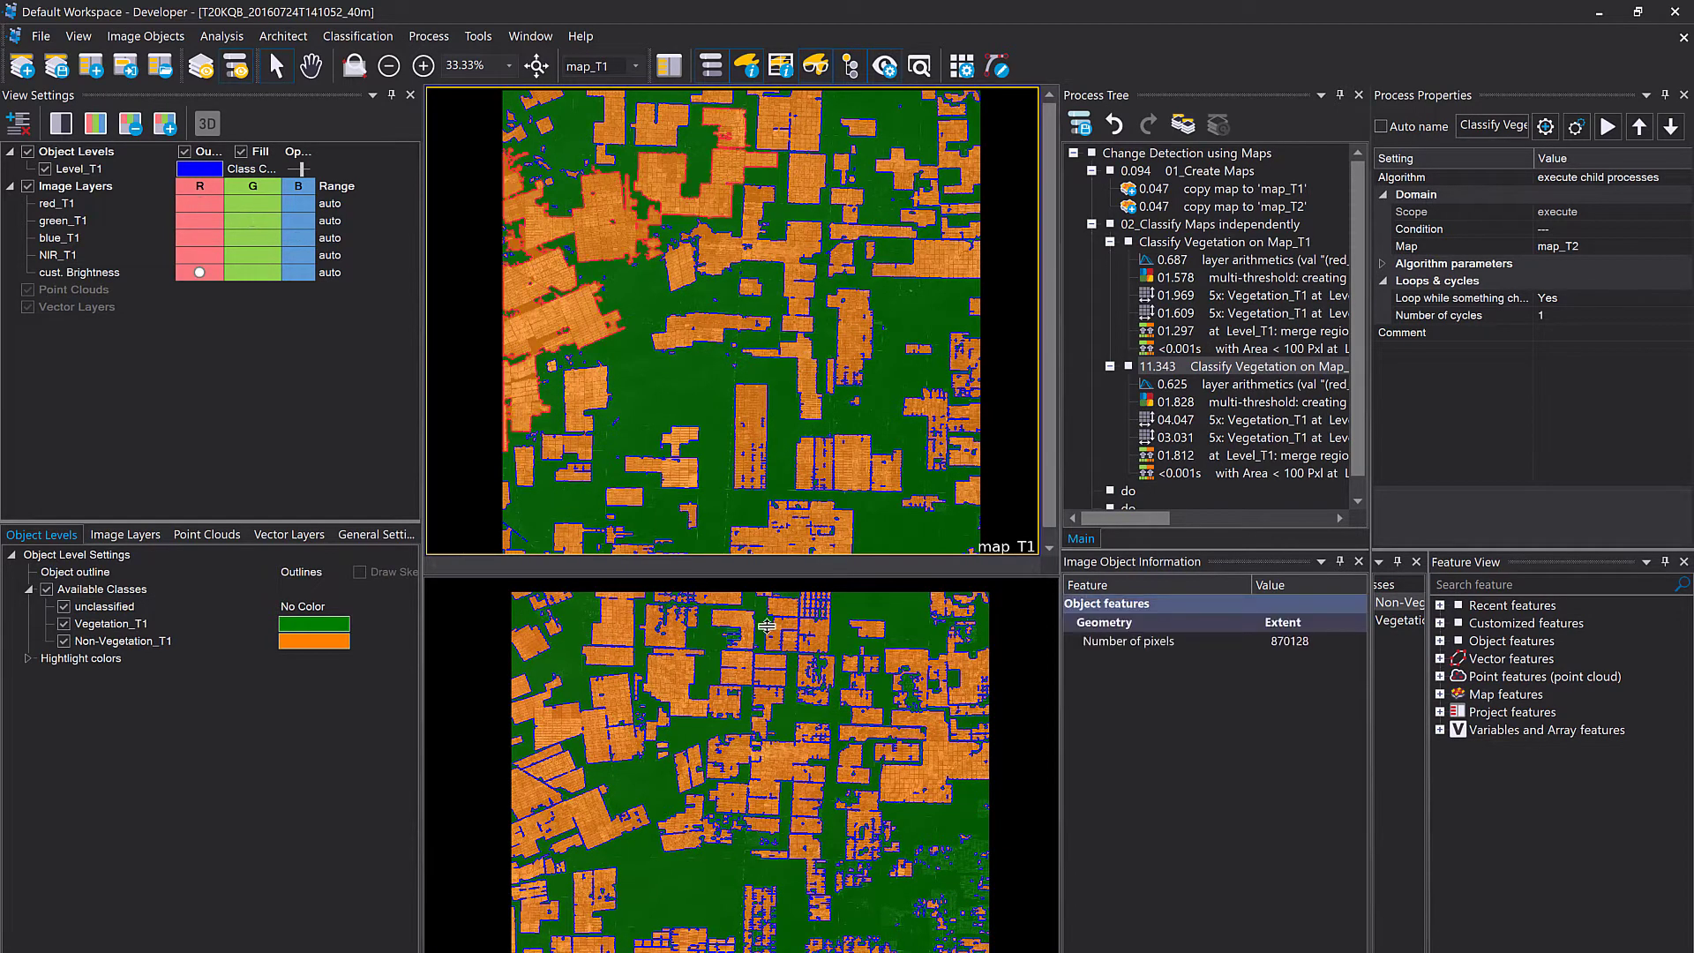
left_click(680, 685)
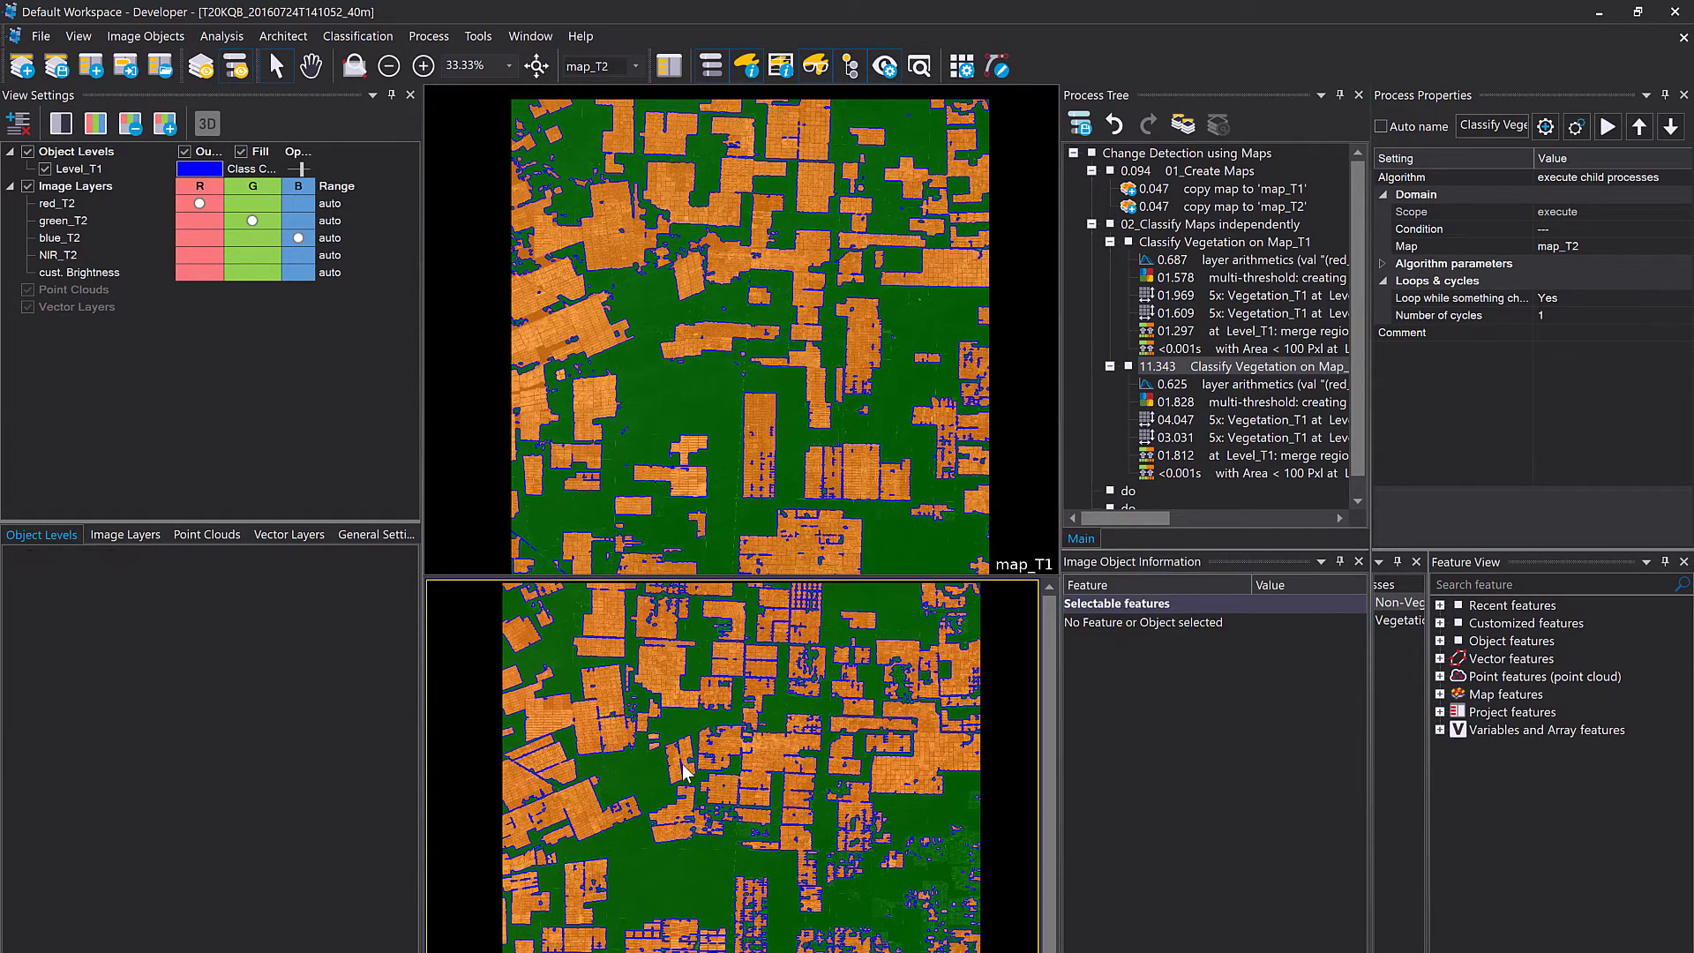
Show the main map in place of map_T2 and examine its imagery, image layers and object levels beside the classified map_T1.
left_click(634, 67)
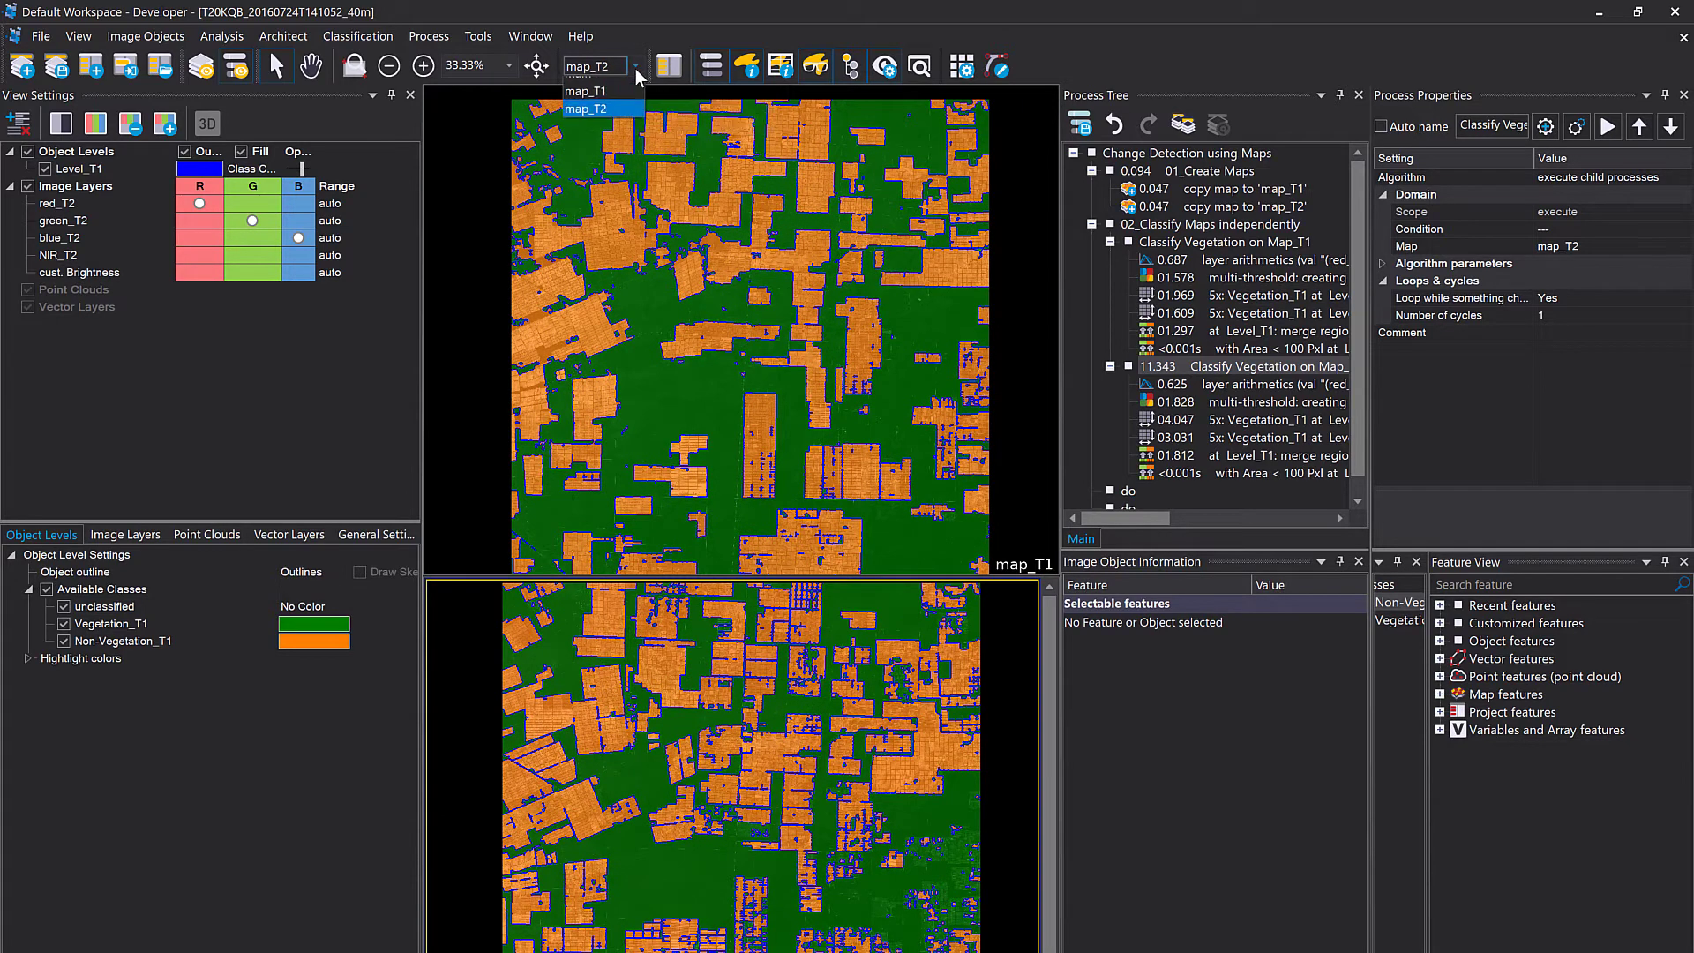
left_click(626, 88)
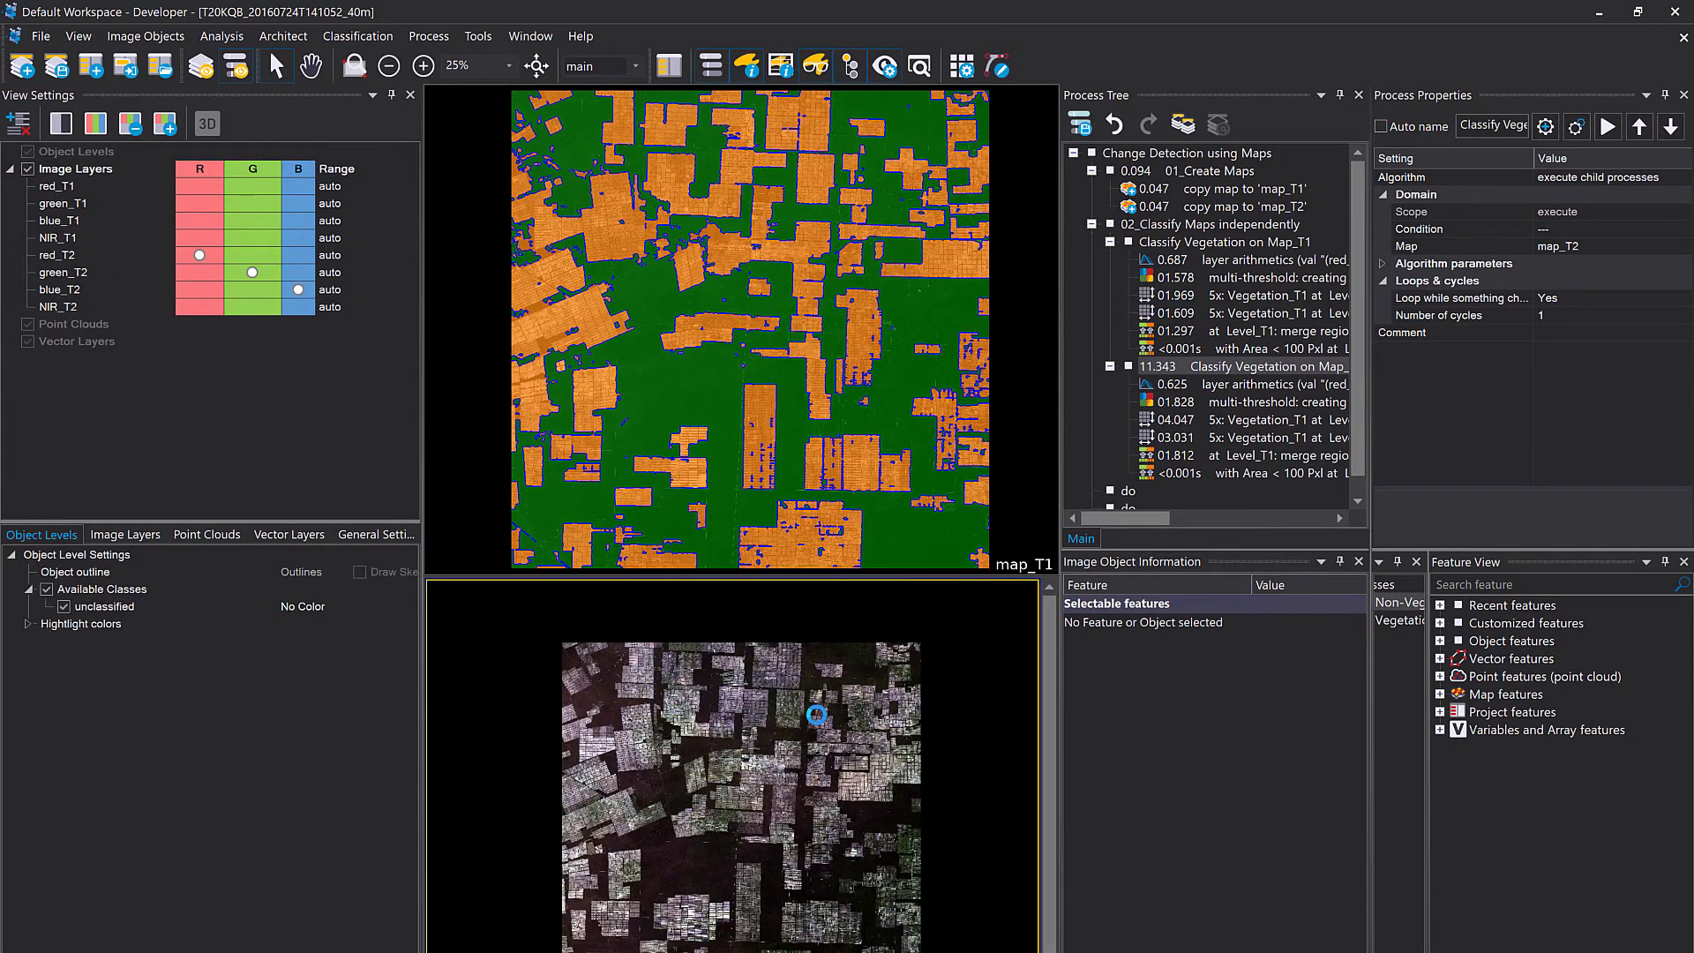
scroll(694, 732, "up", 1)
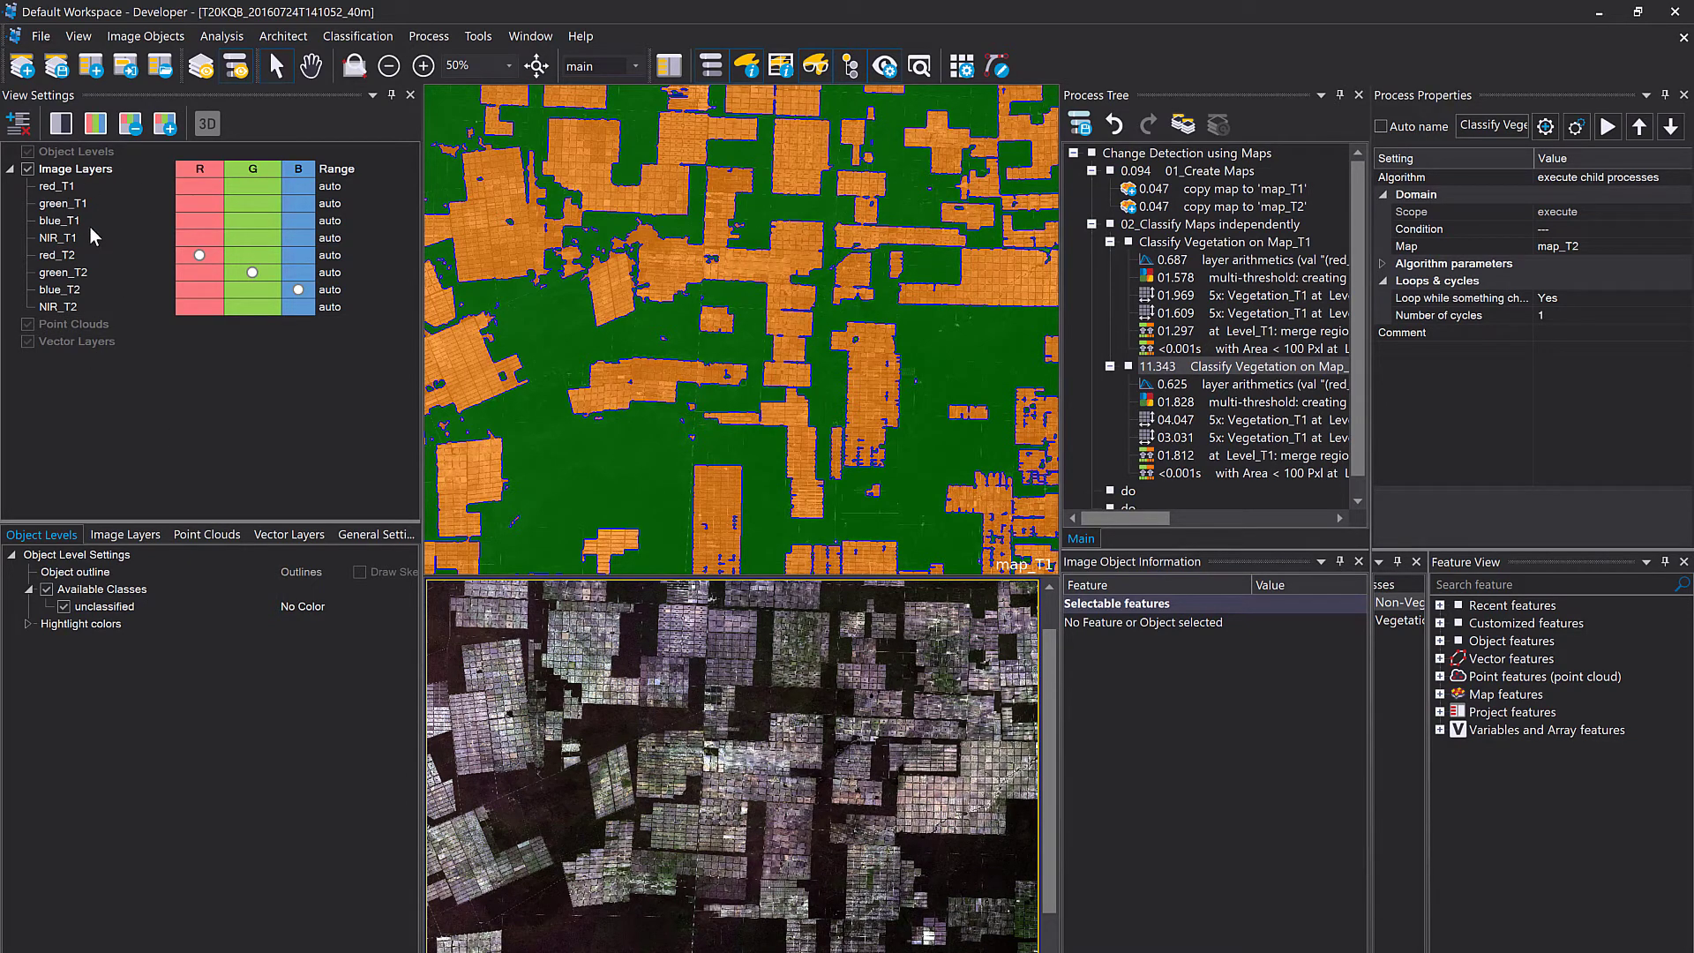
left_click(93, 152)
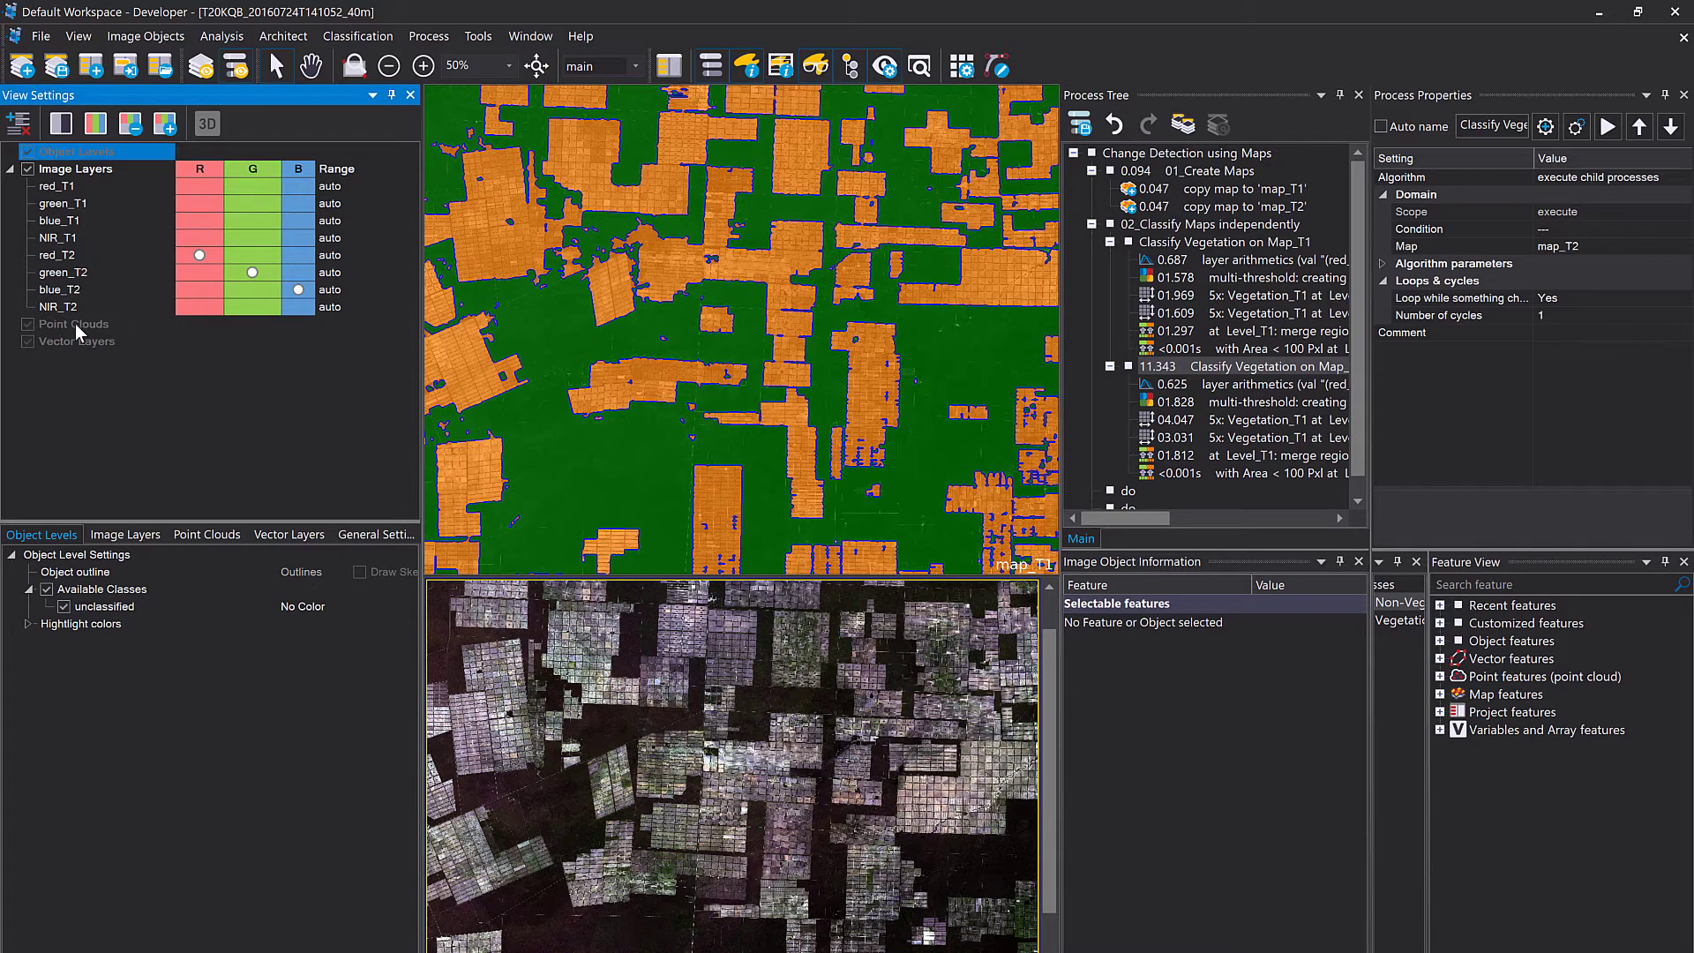
left_click(606, 601)
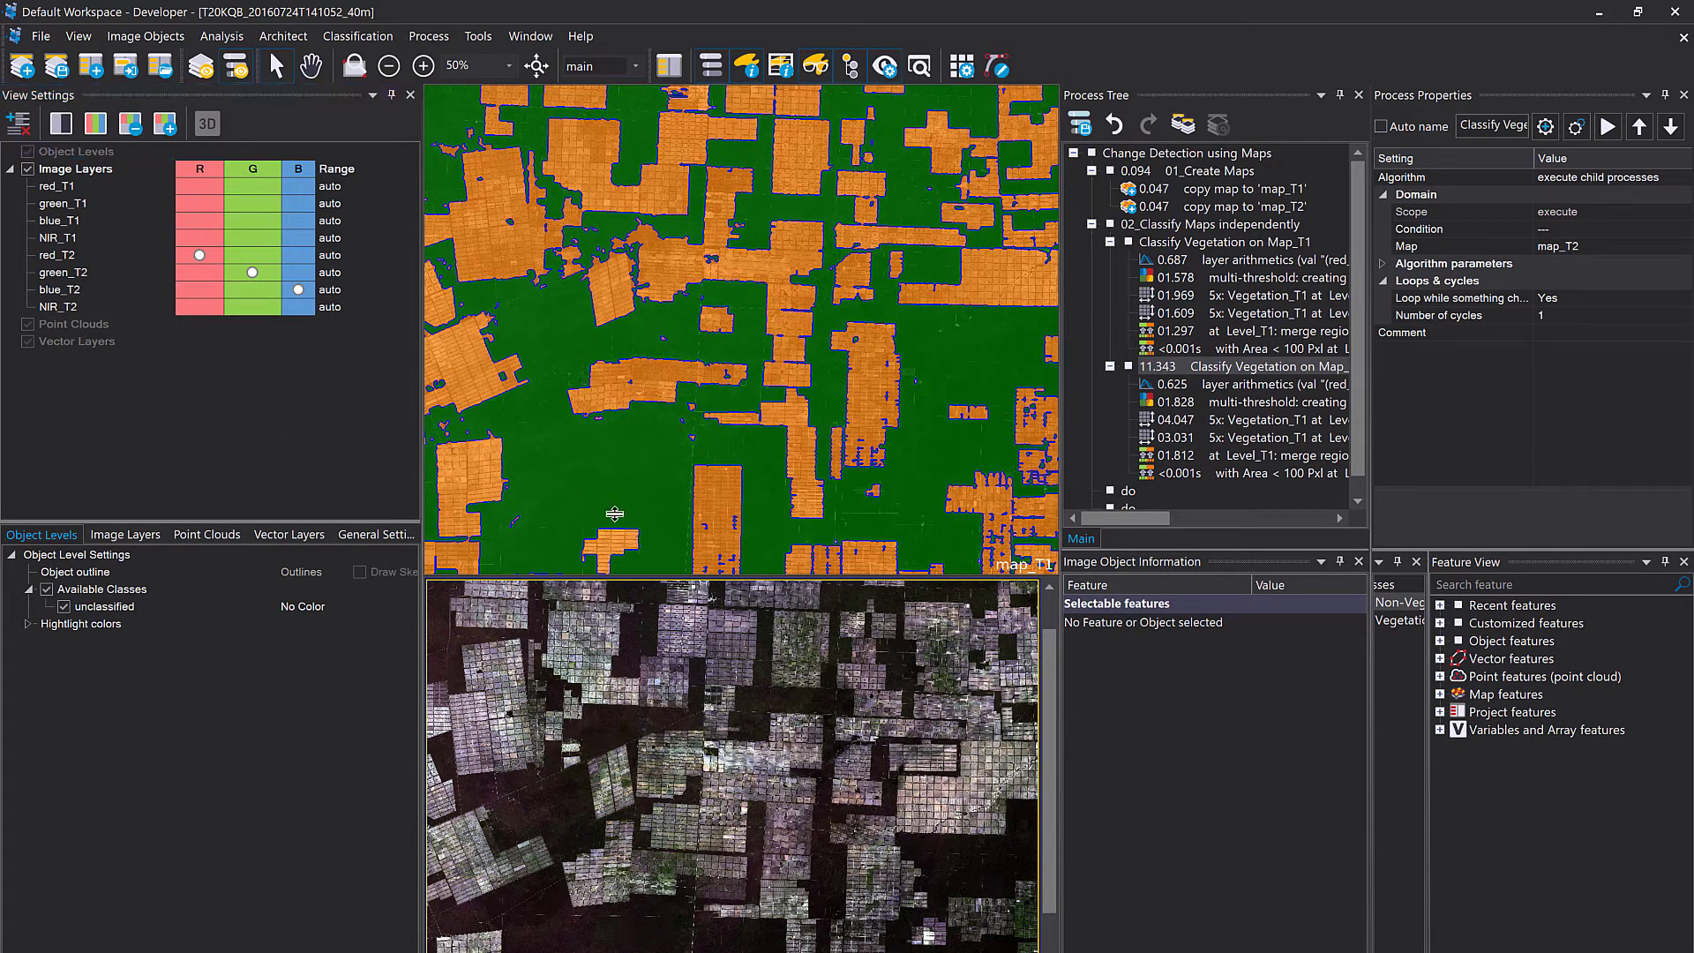
mouse_move(522, 386)
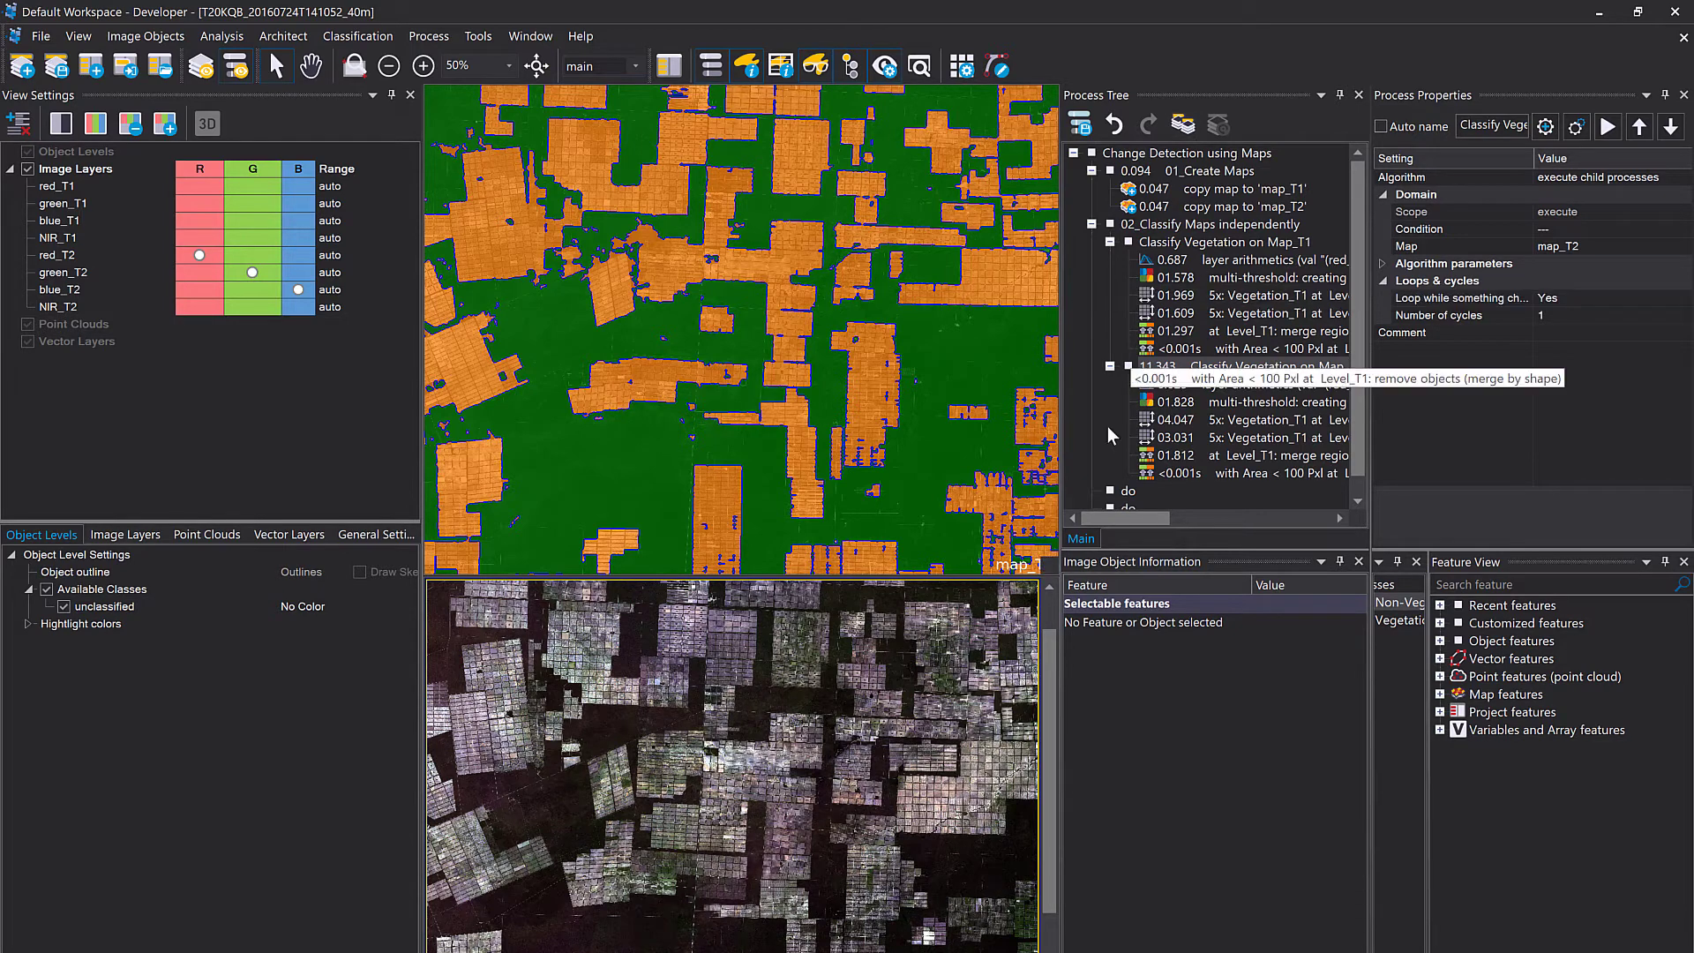
Replace the stacked pair of map views with a two-by-two layout of four views.
left_click(918, 278)
left_click(530, 36)
left_click(549, 82)
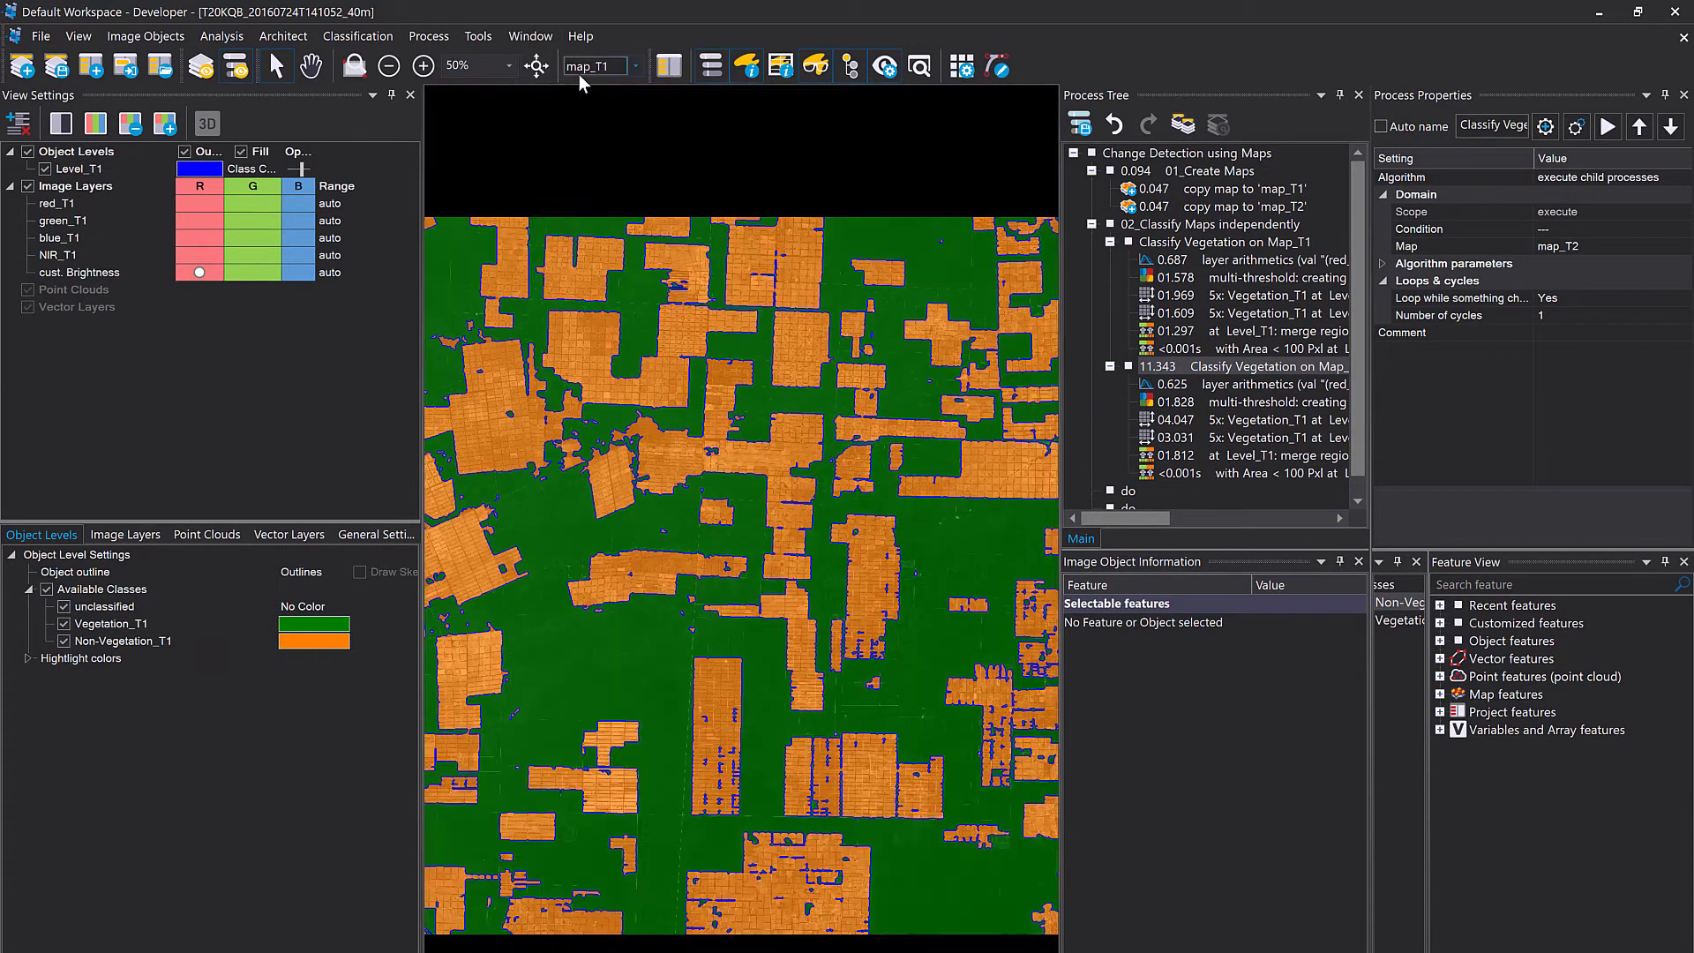
left_click(530, 36)
left_click(542, 58)
Show the main map in both views of the upper row, with the whole scene visible at 25% zoom.
left_click(481, 208)
left_click(634, 66)
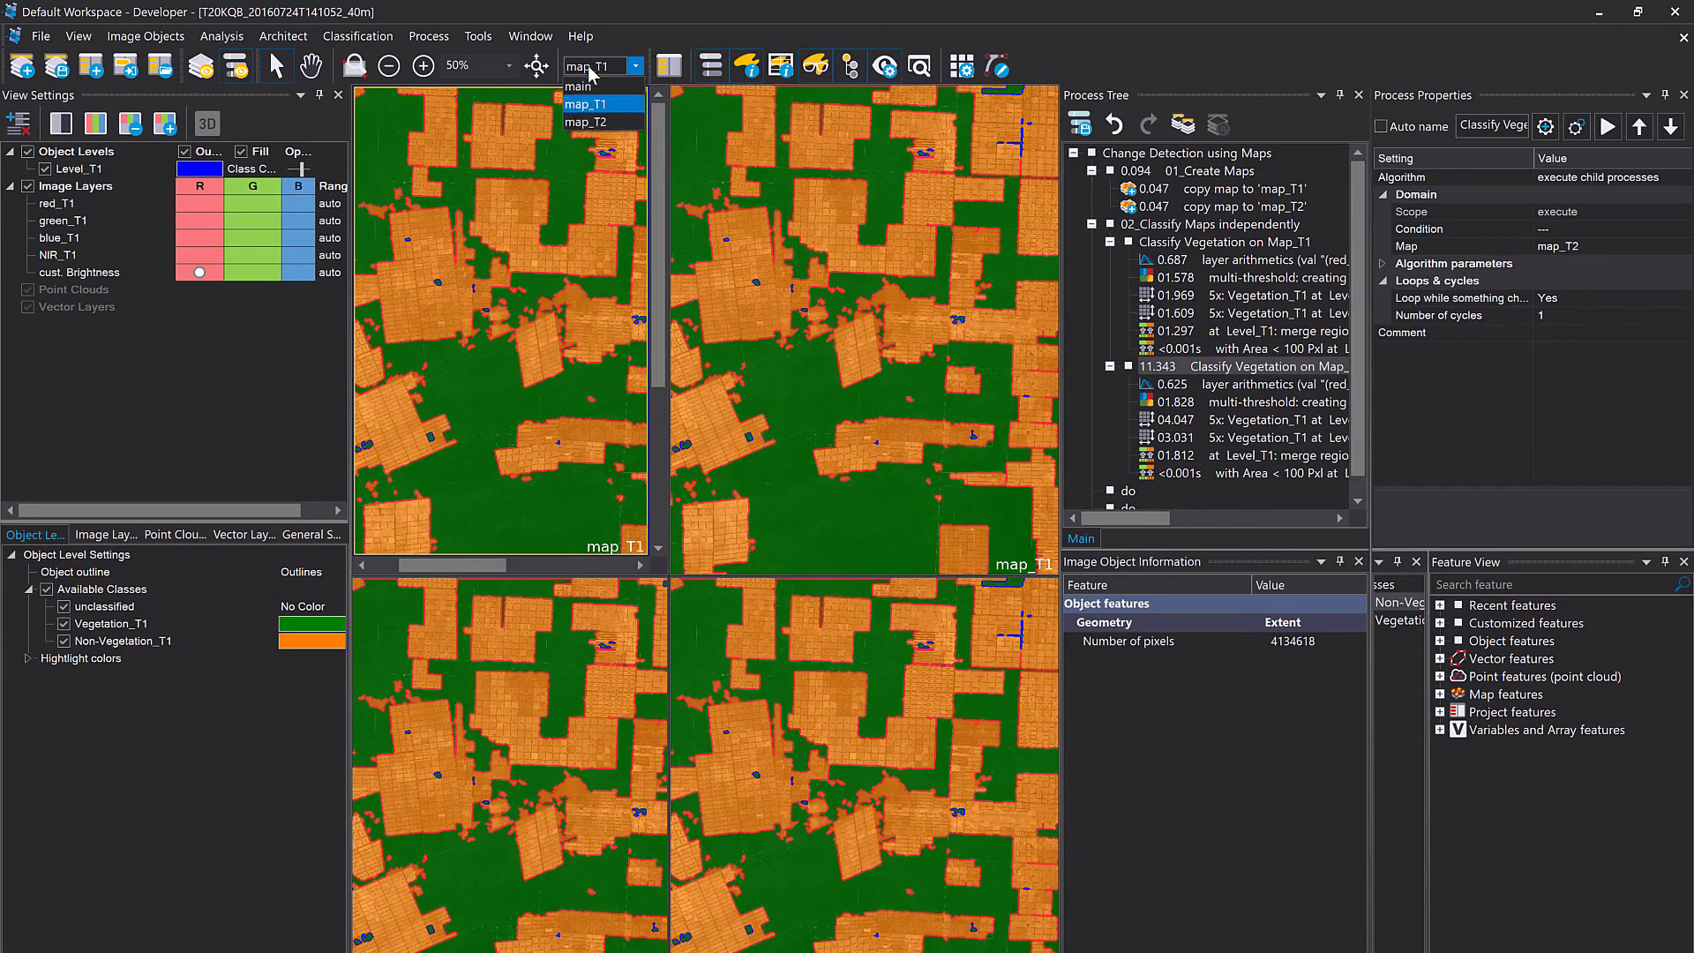
left_click(593, 85)
scroll(565, 220, "down", 1)
left_click(750, 189)
left_click(635, 66)
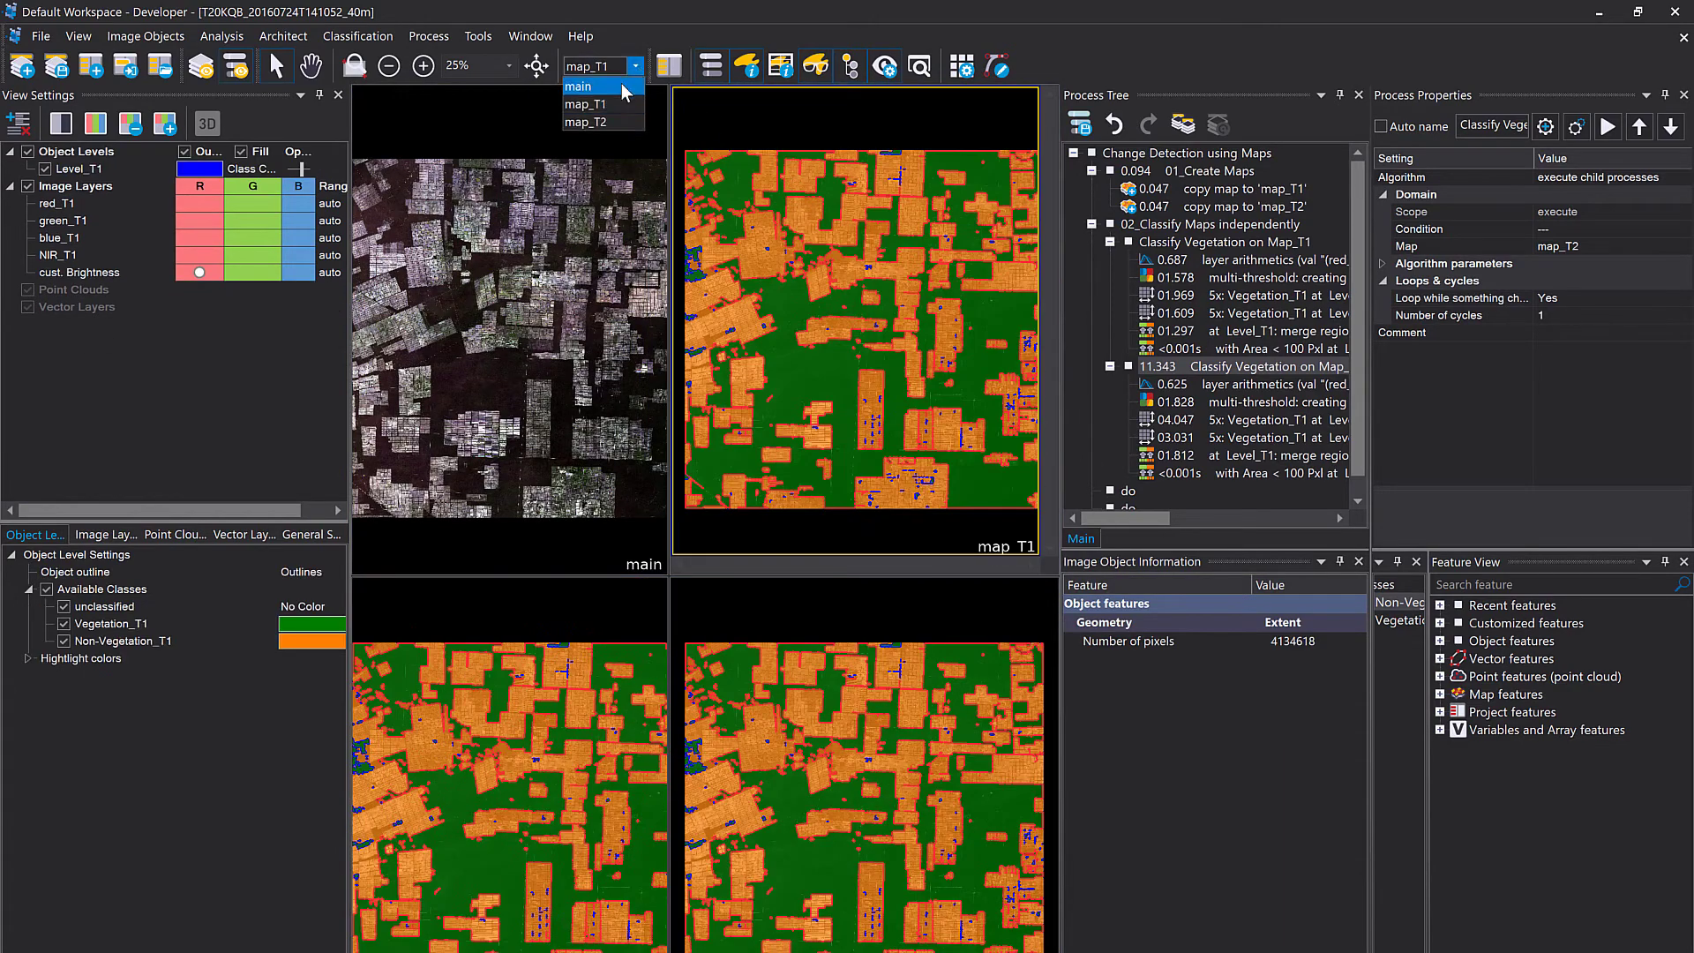
left_click(593, 85)
Show the map_T2 classification beside map_T1 in the lower row, and make the first main map view active.
left_click(556, 653)
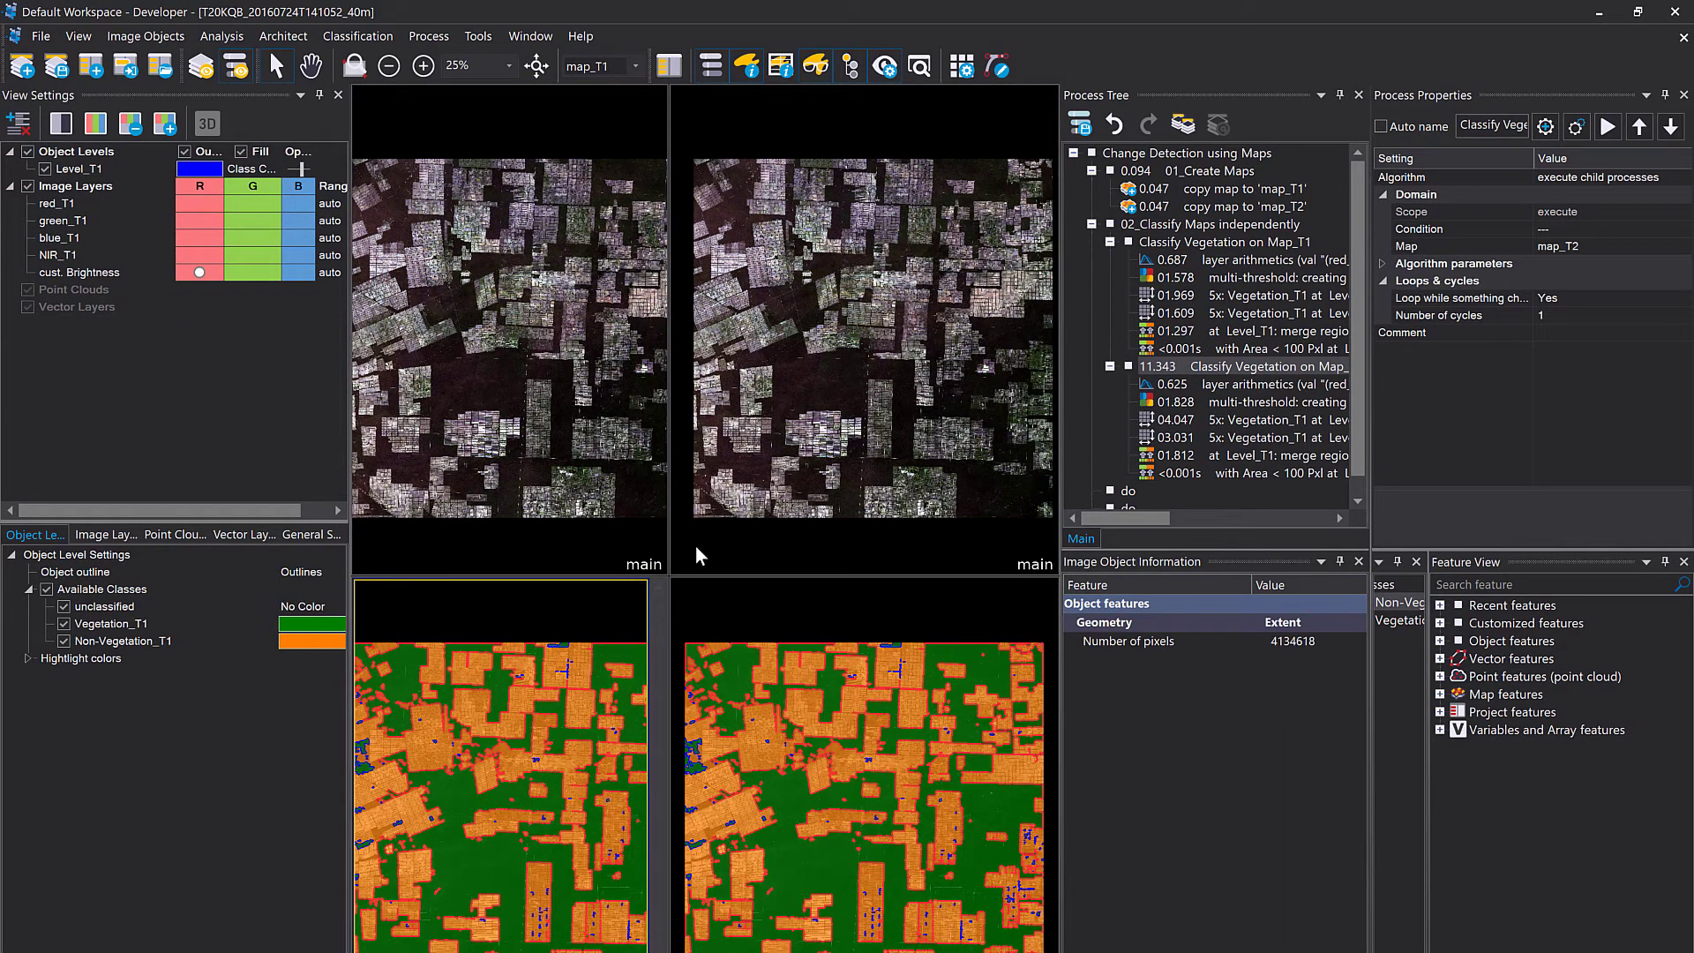
left_click(768, 783)
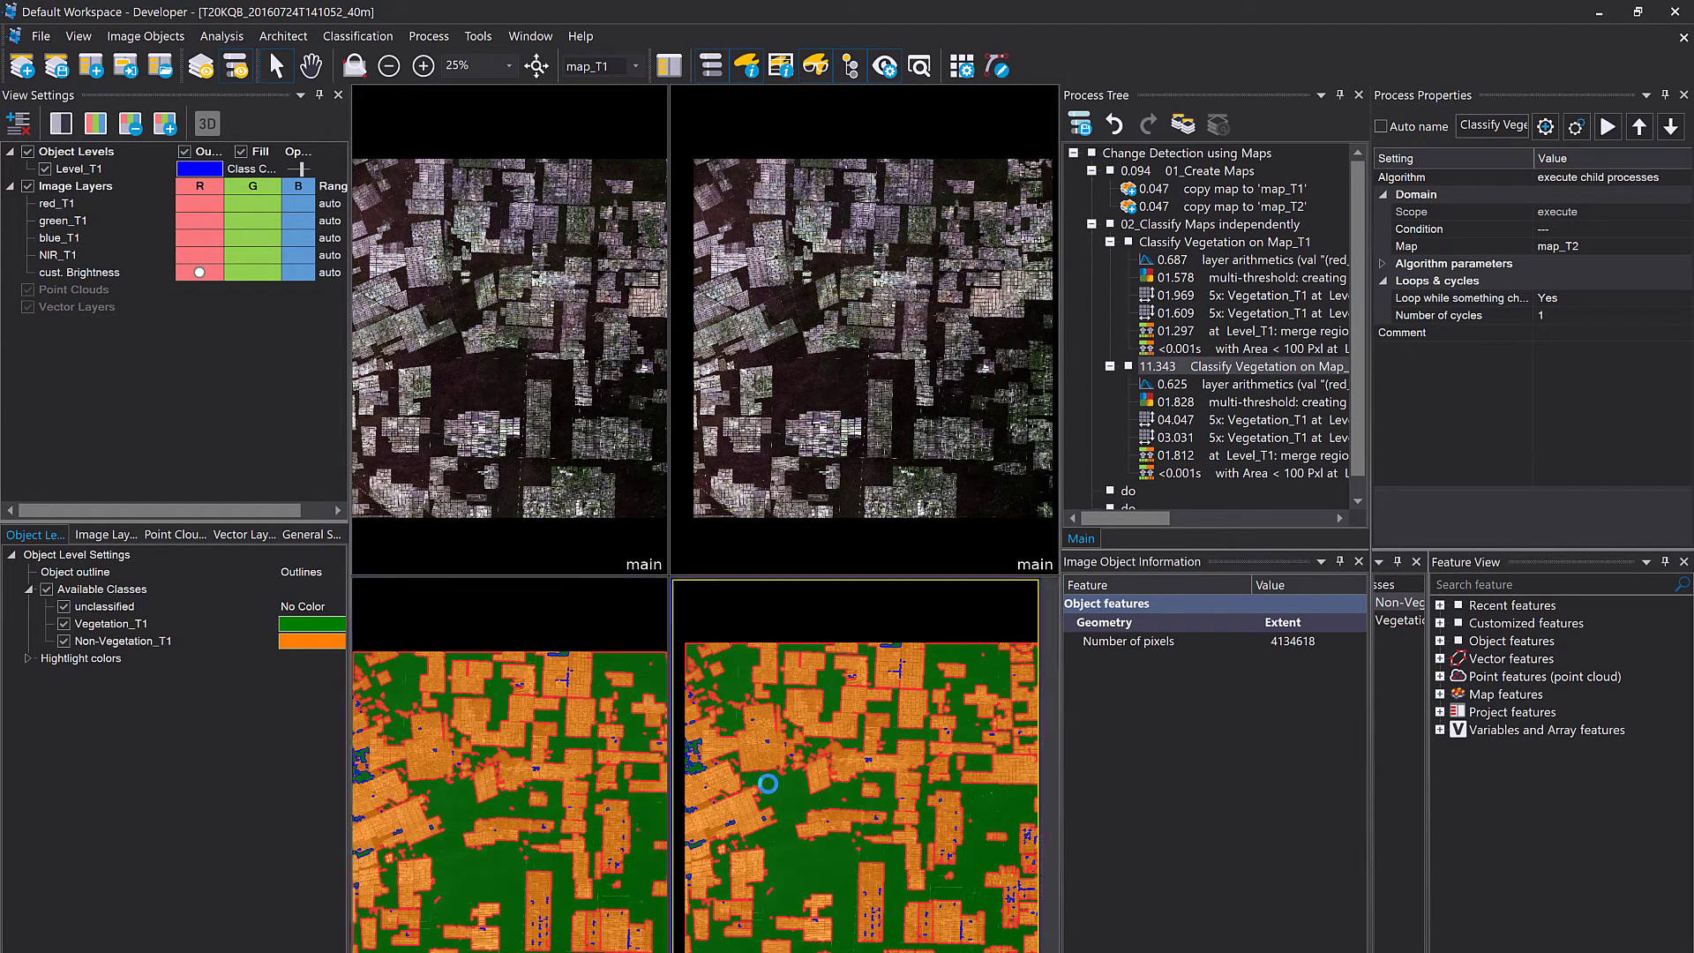
left_click(635, 66)
left_click(622, 122)
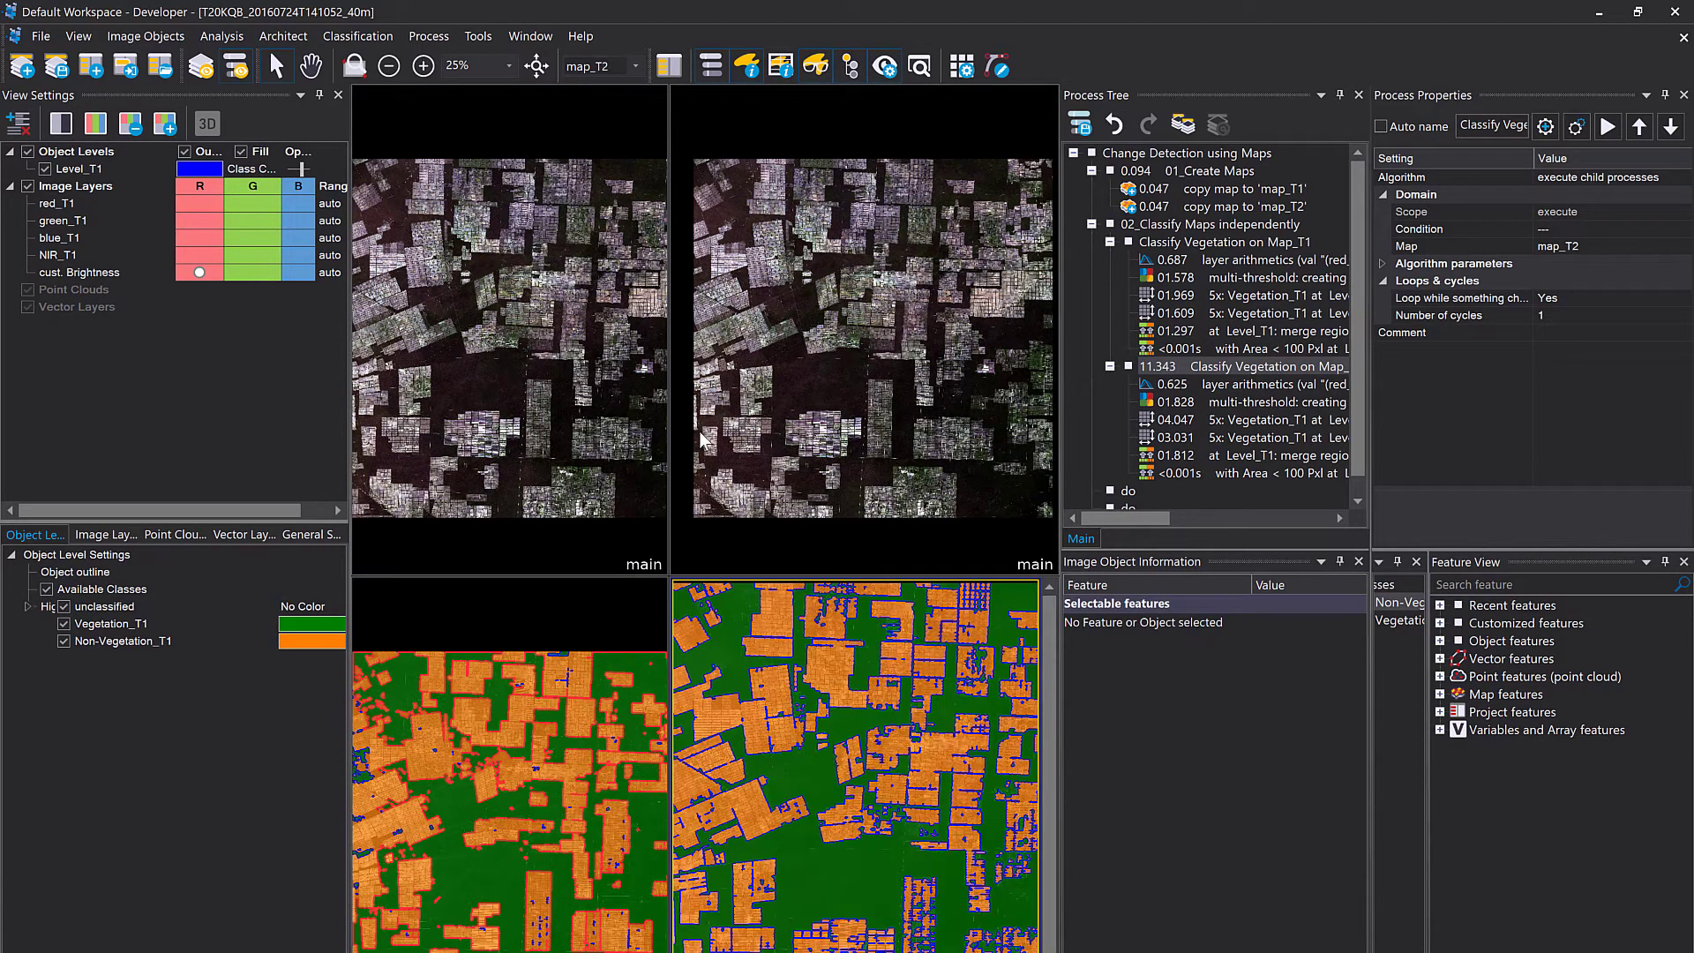
left_click(625, 564)
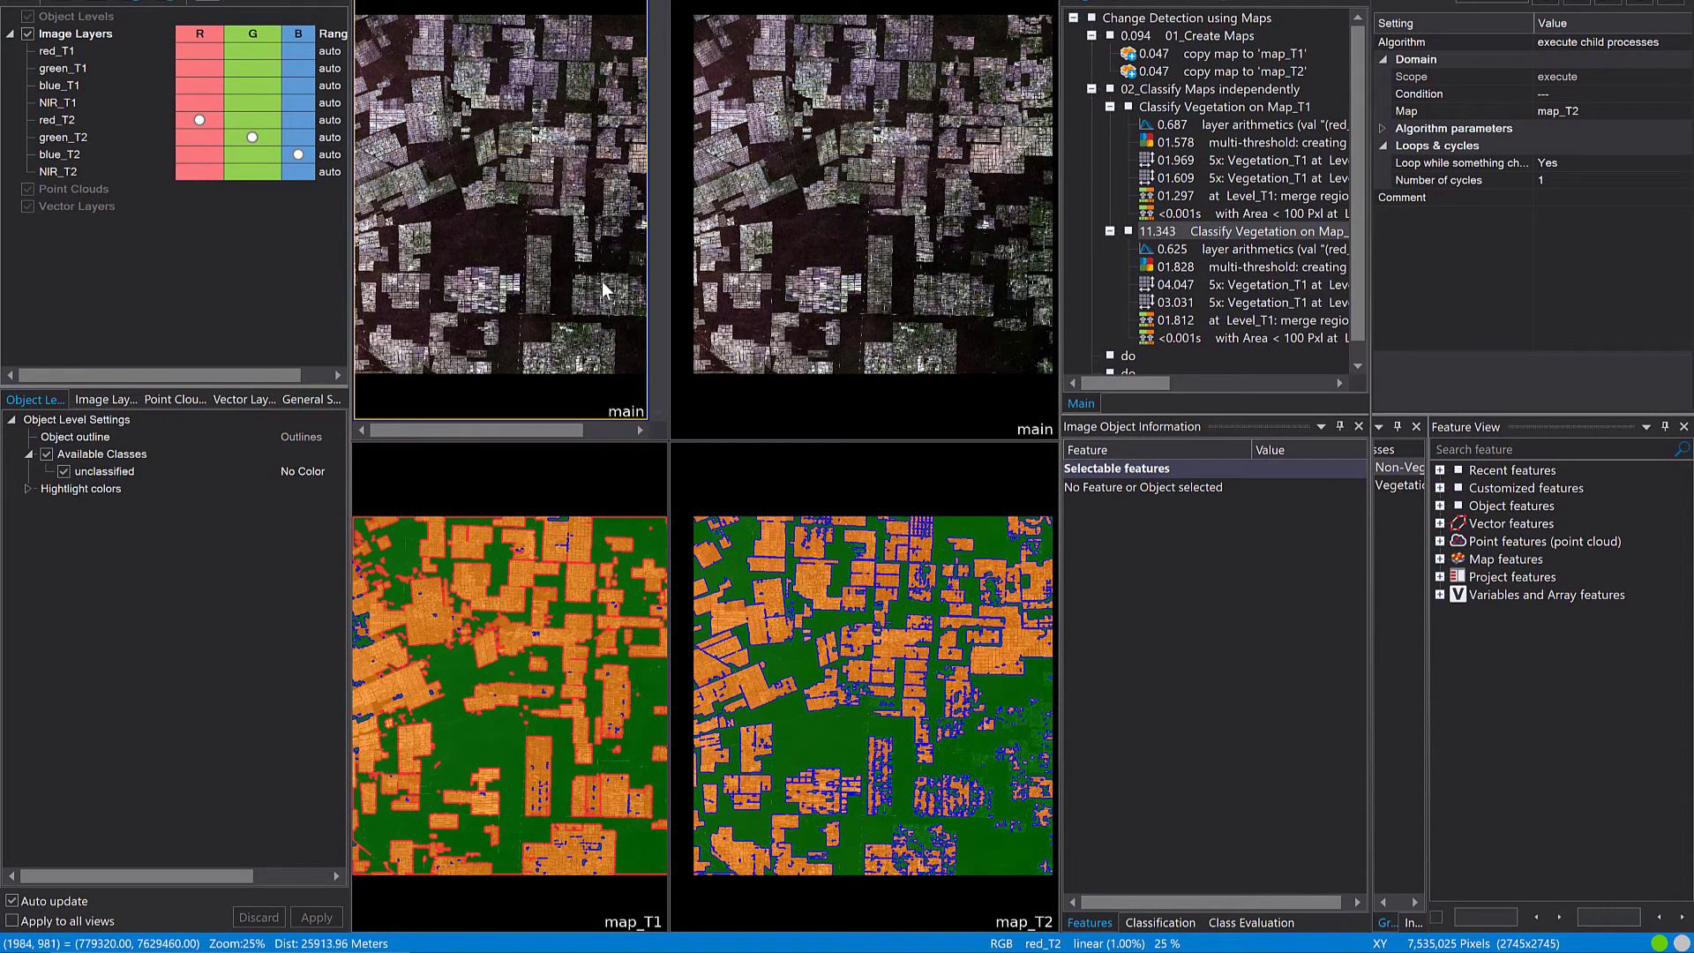
Name the first empty process after the vegetation classification steps "03_Synchronize both to main map".
mouse_move(597, 209)
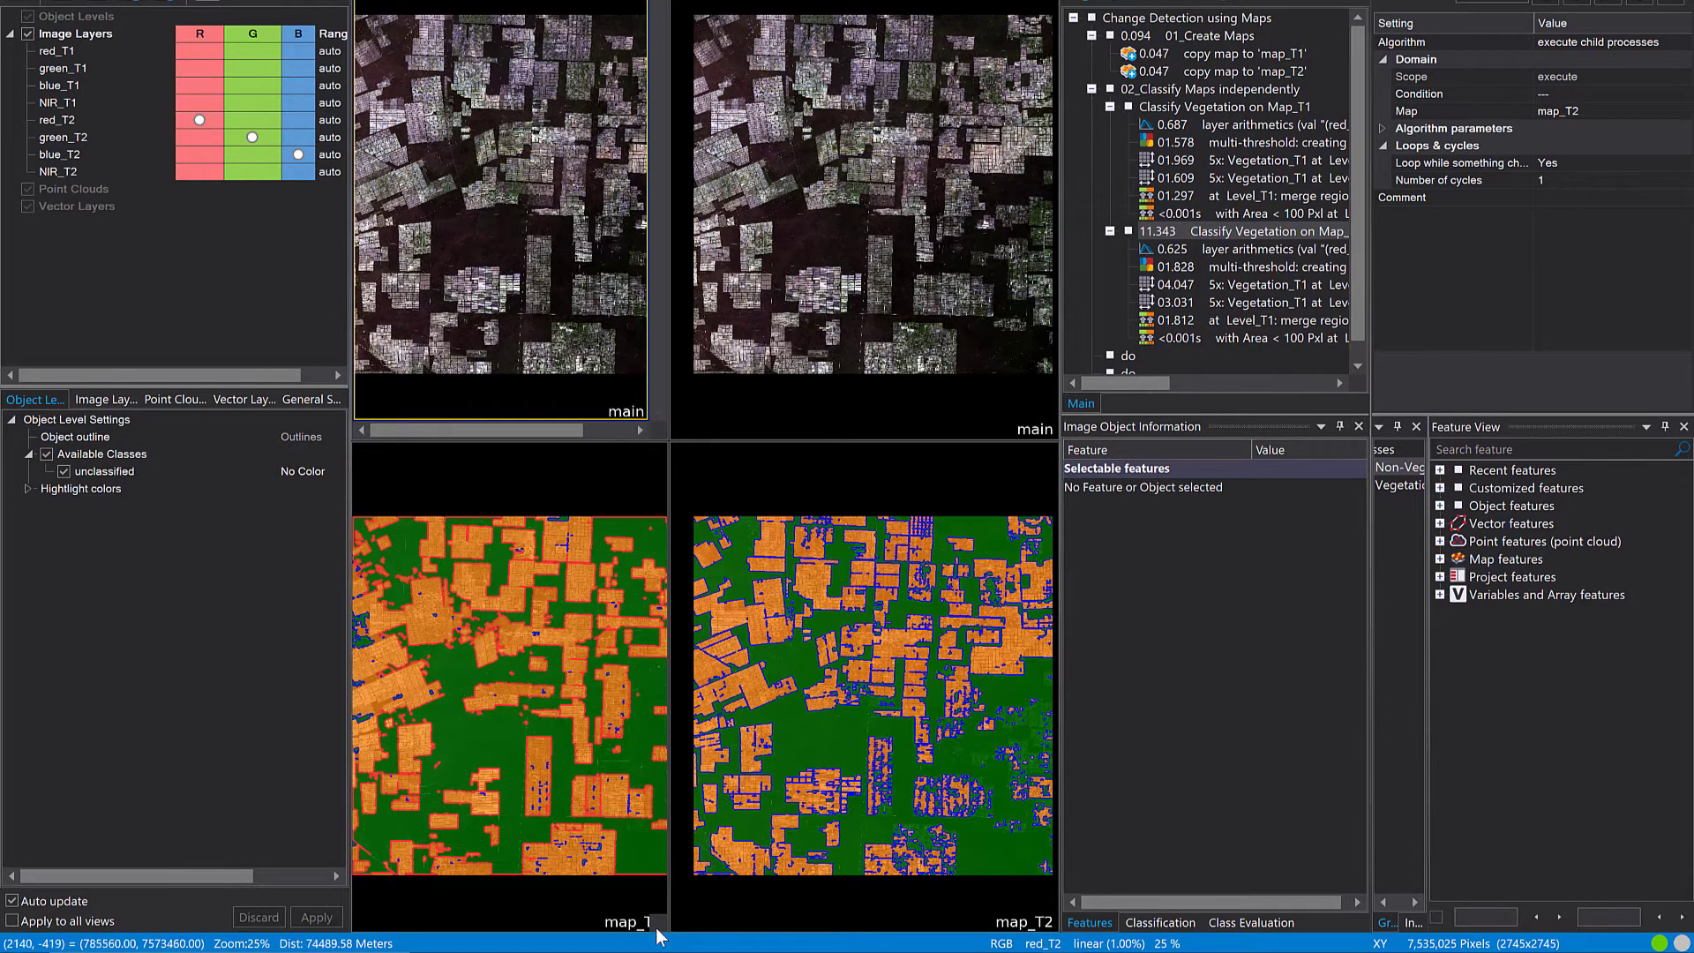
scroll(1174, 300, "down", 1)
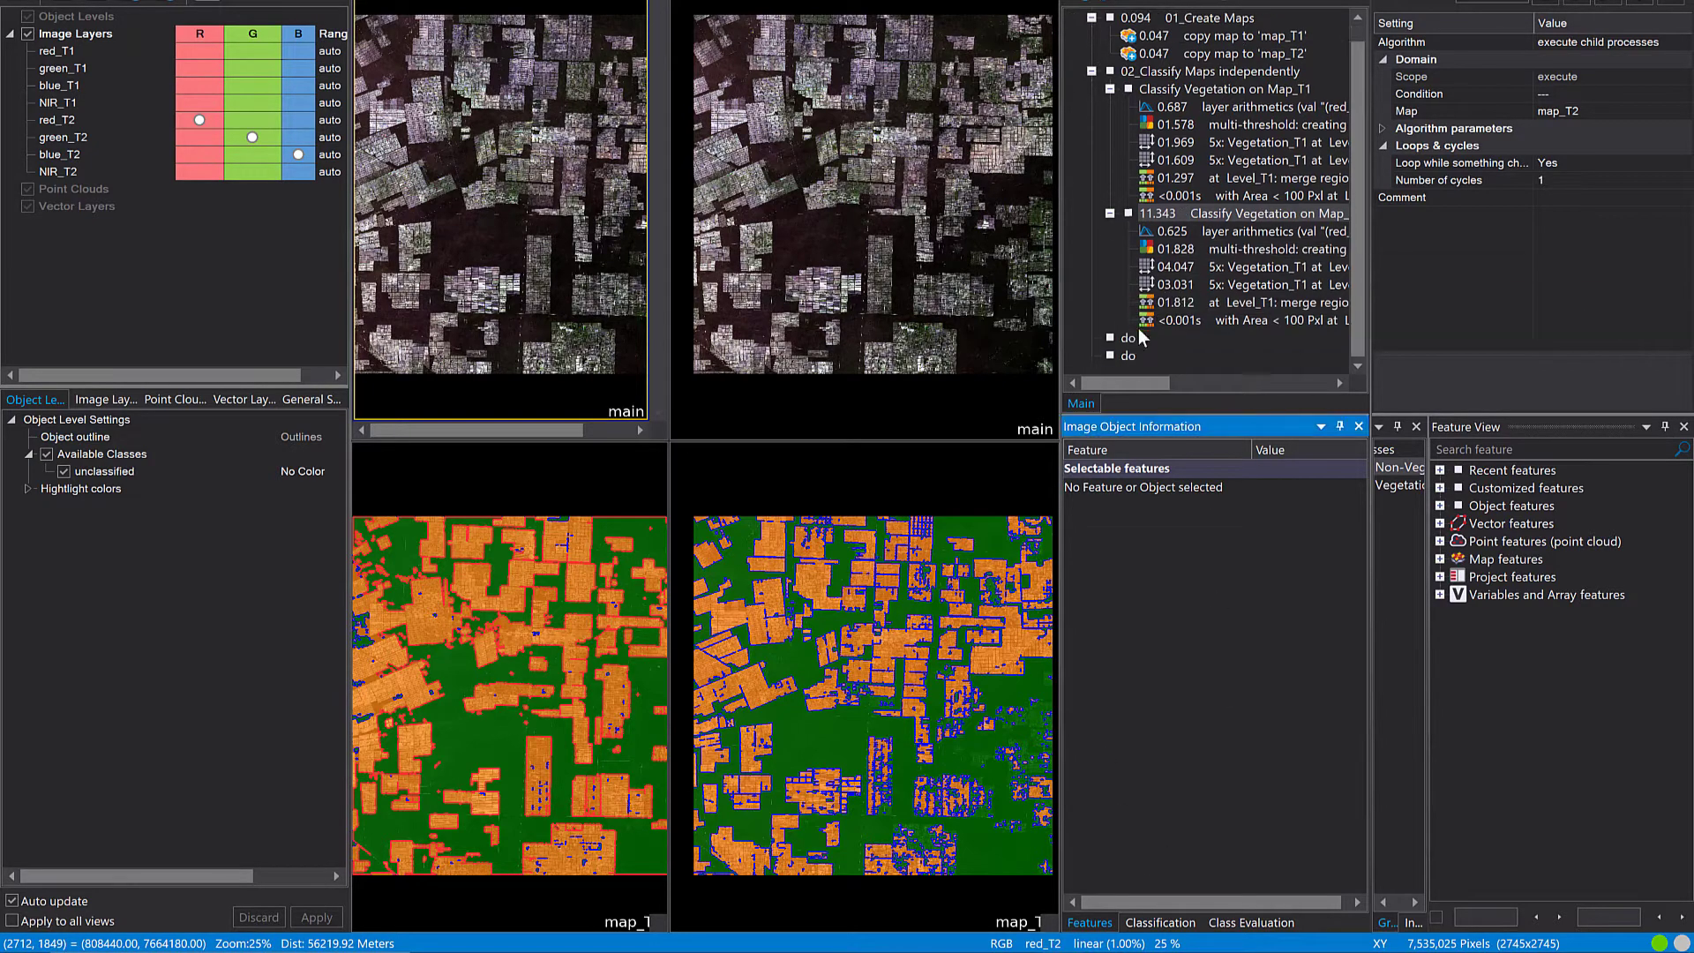
double_click(1129, 340)
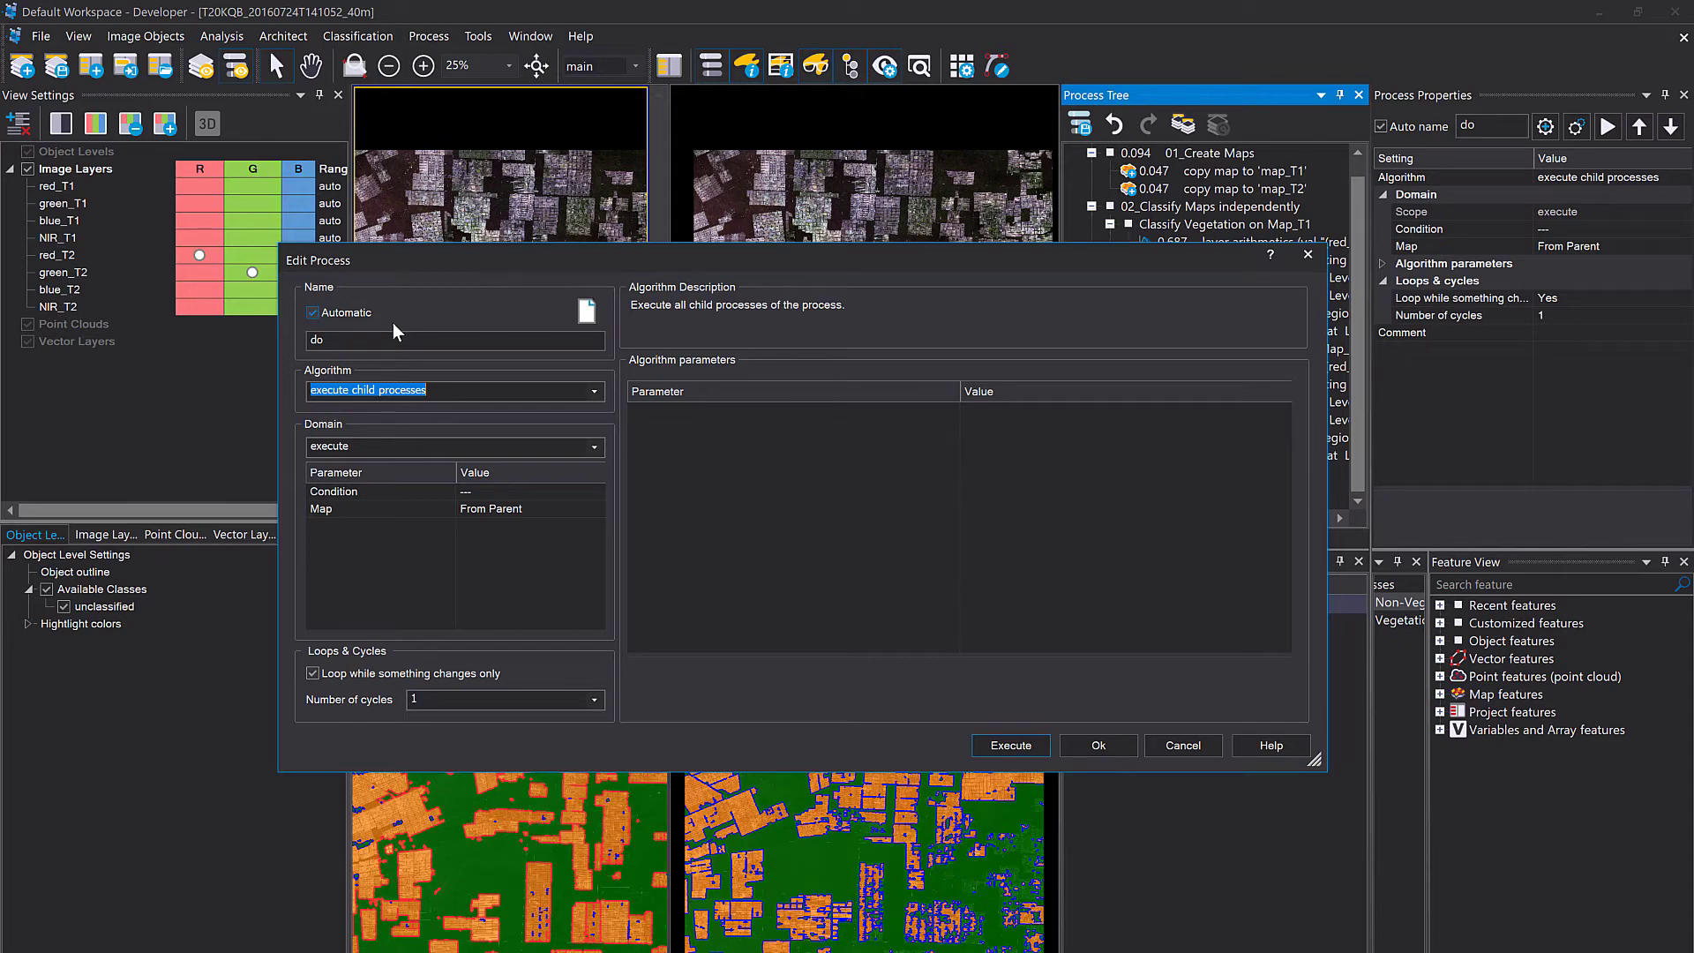
double_click(371, 340)
type("03")
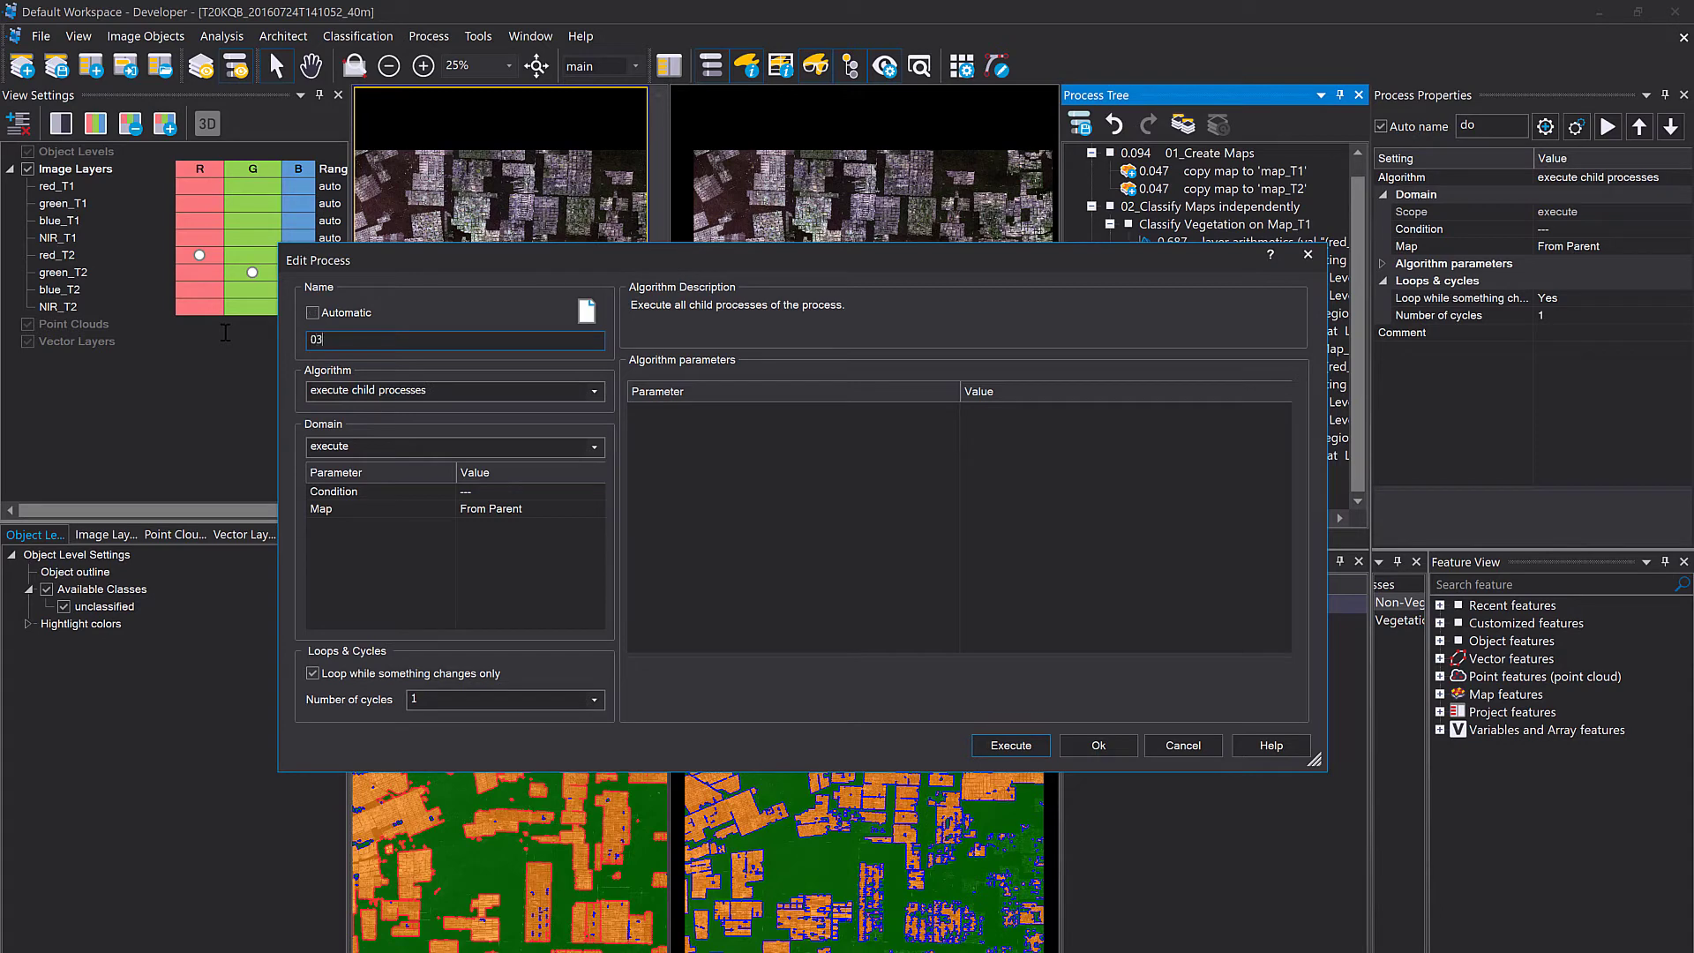
type("_Synchronize both to main map")
left_click(1099, 746)
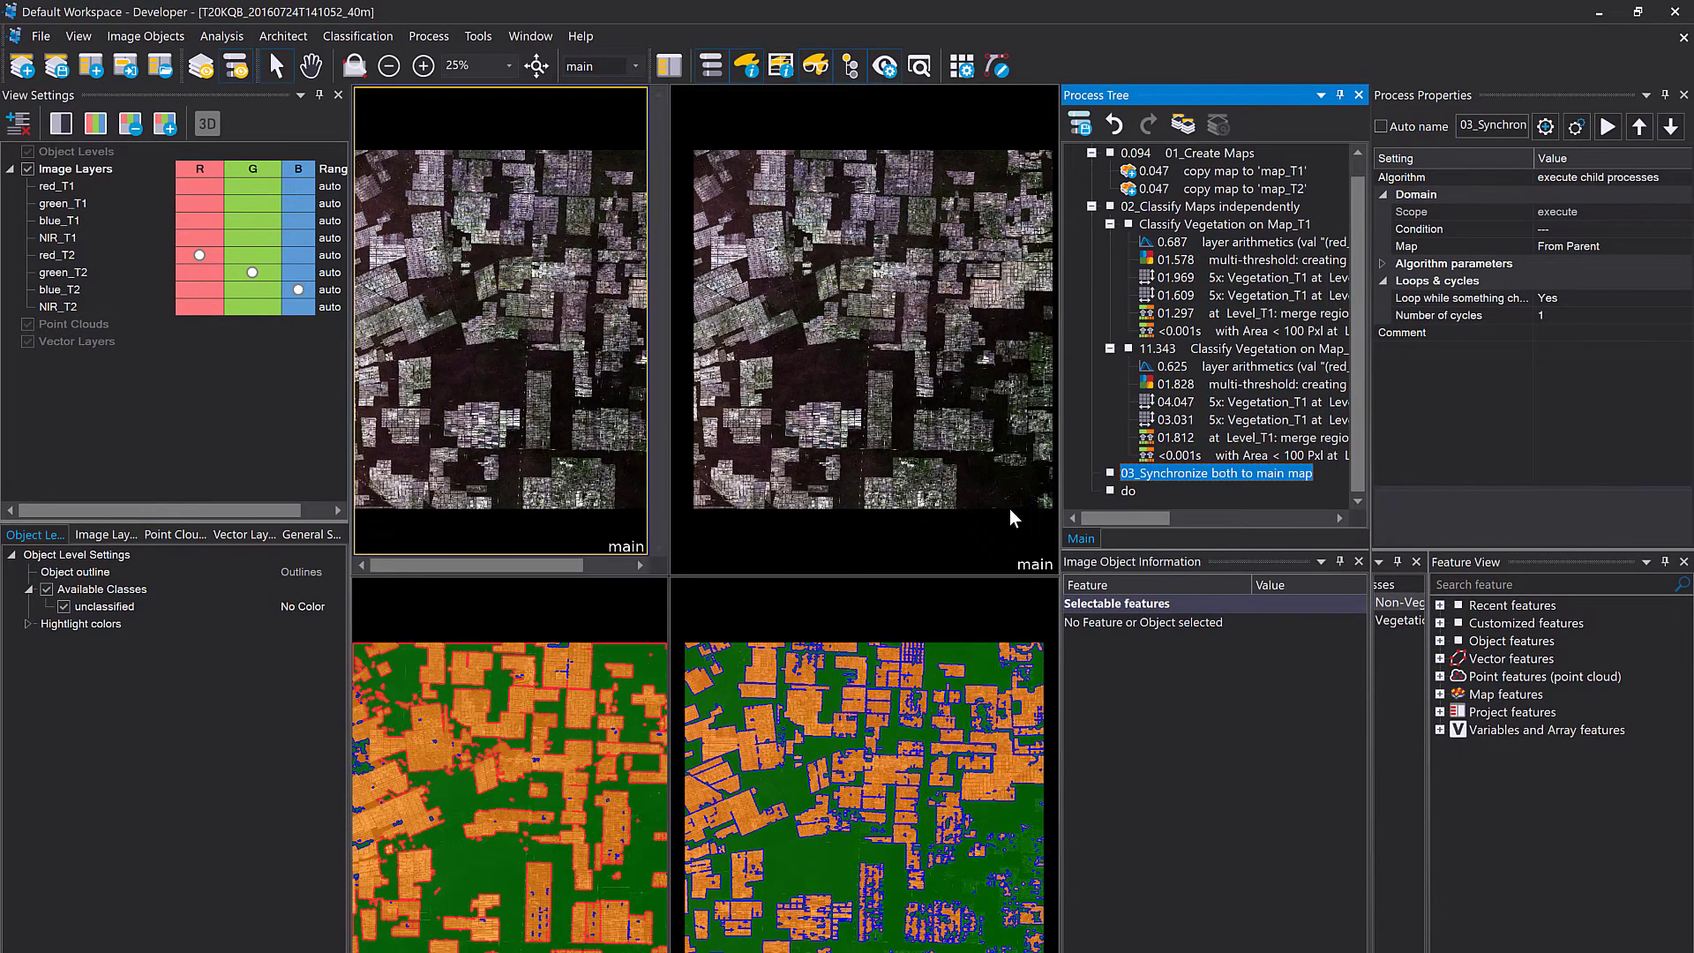
Add a synchronize map process under 03_Synchronize both to main map, with target map main and target level Level_T1.
double_click(1169, 487)
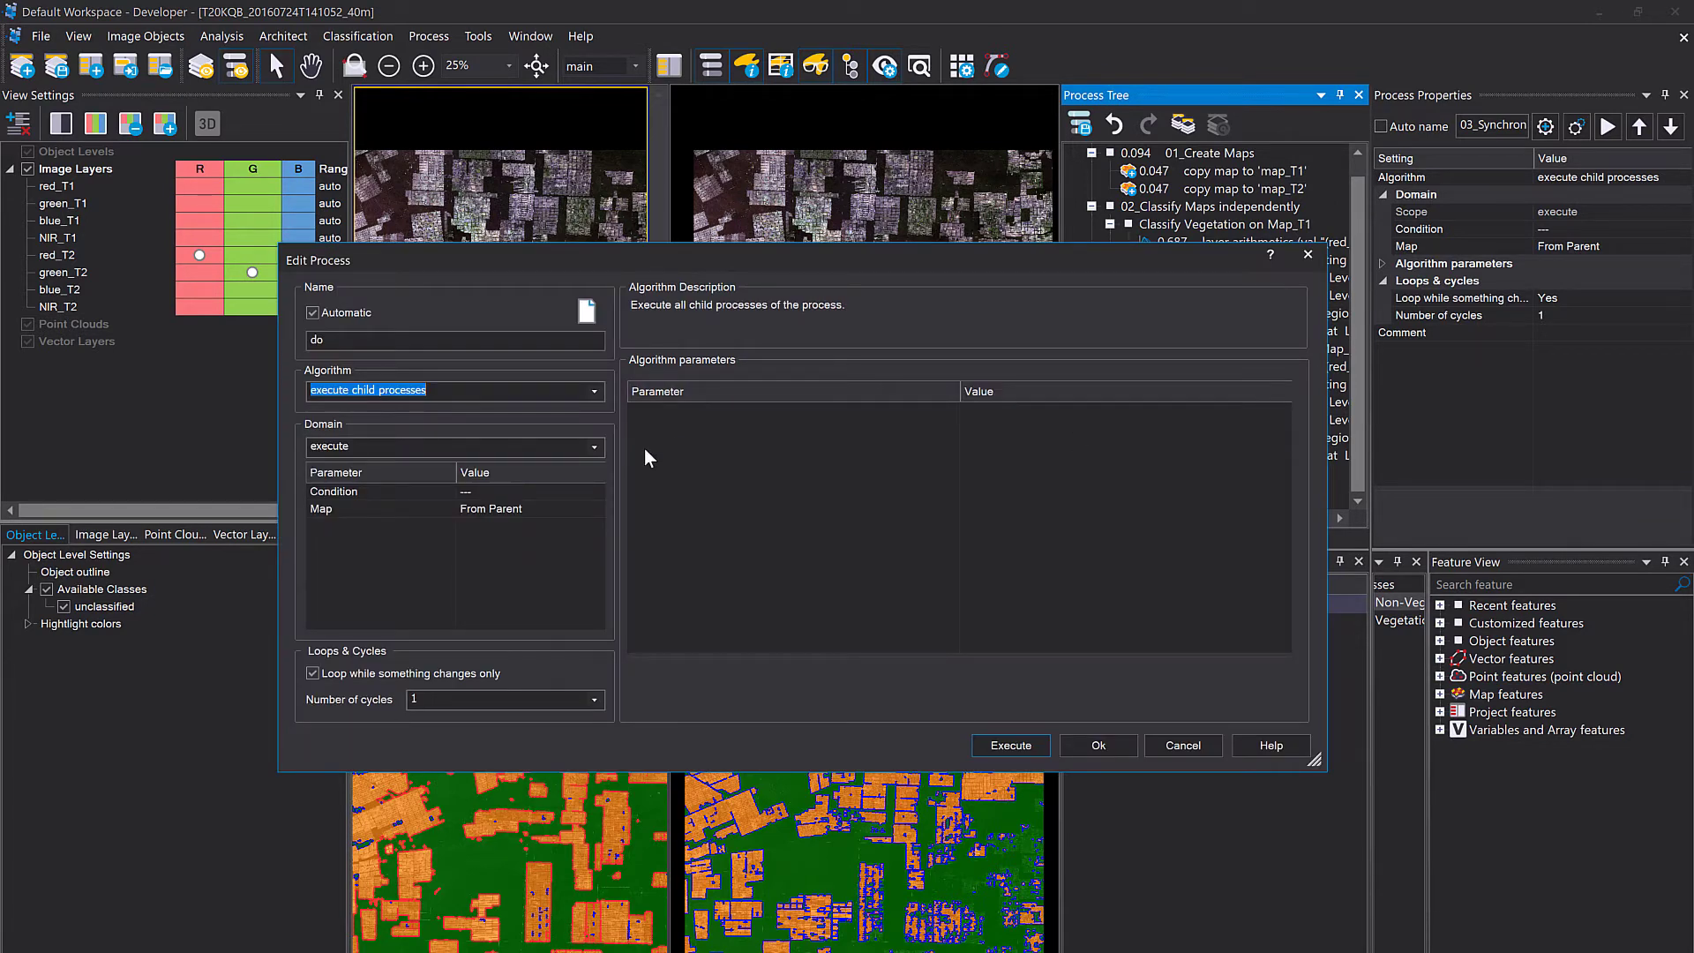
type("syn")
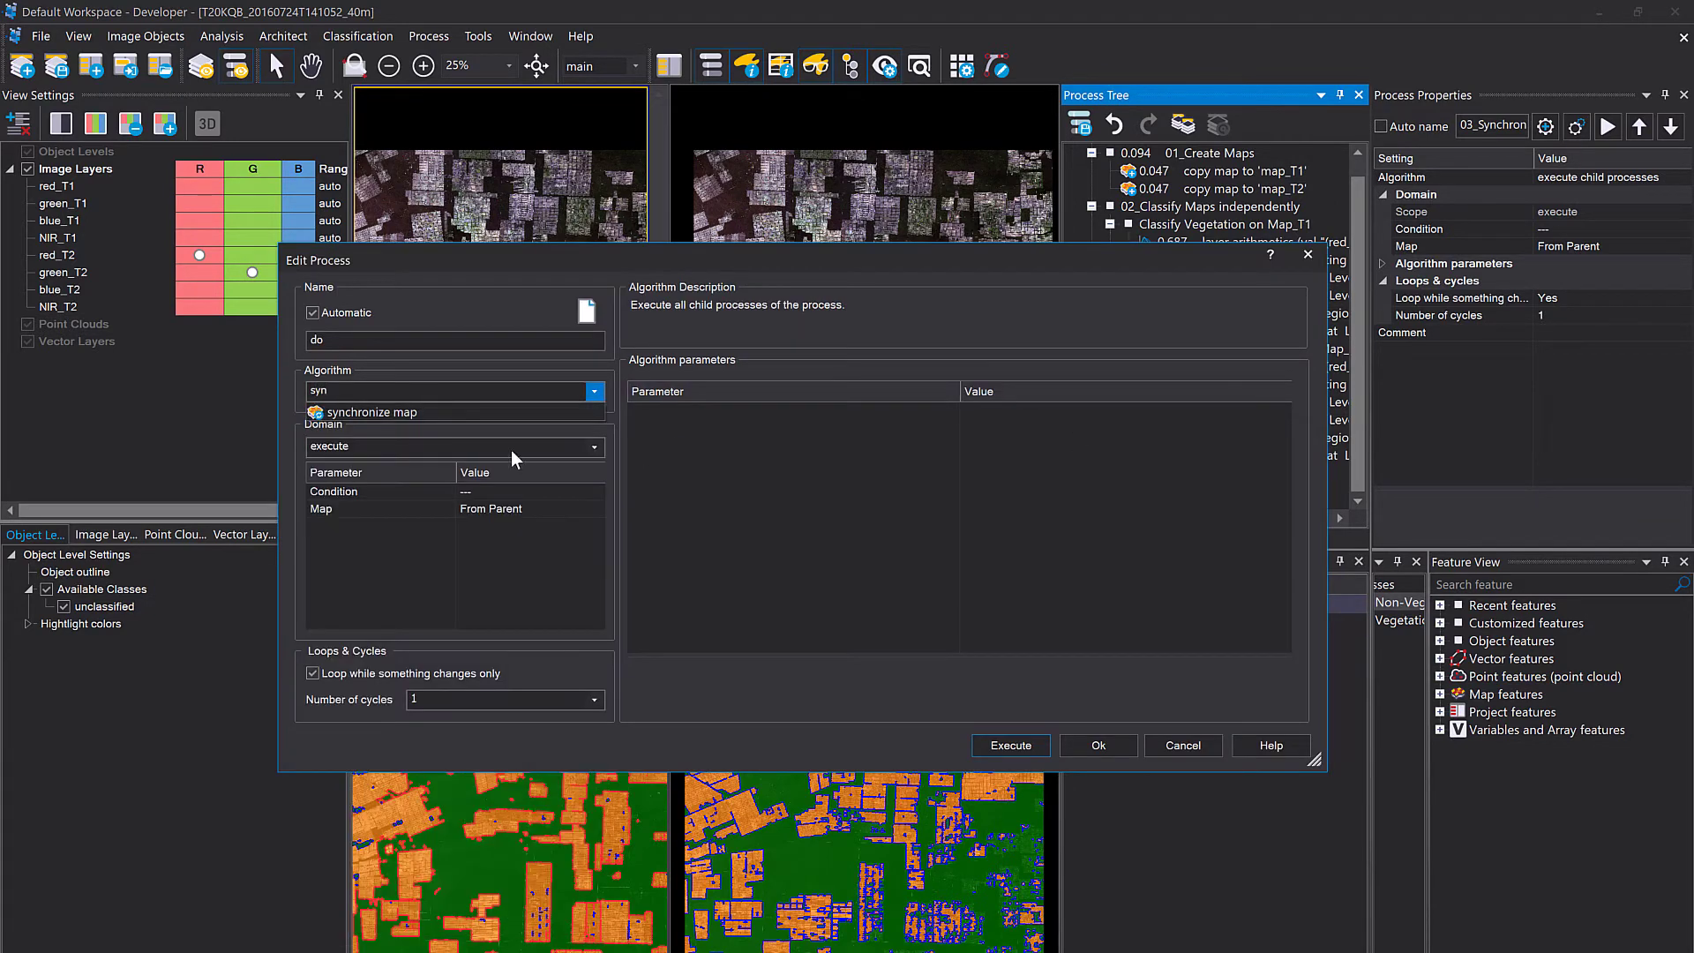
left_click(505, 416)
left_click(504, 418)
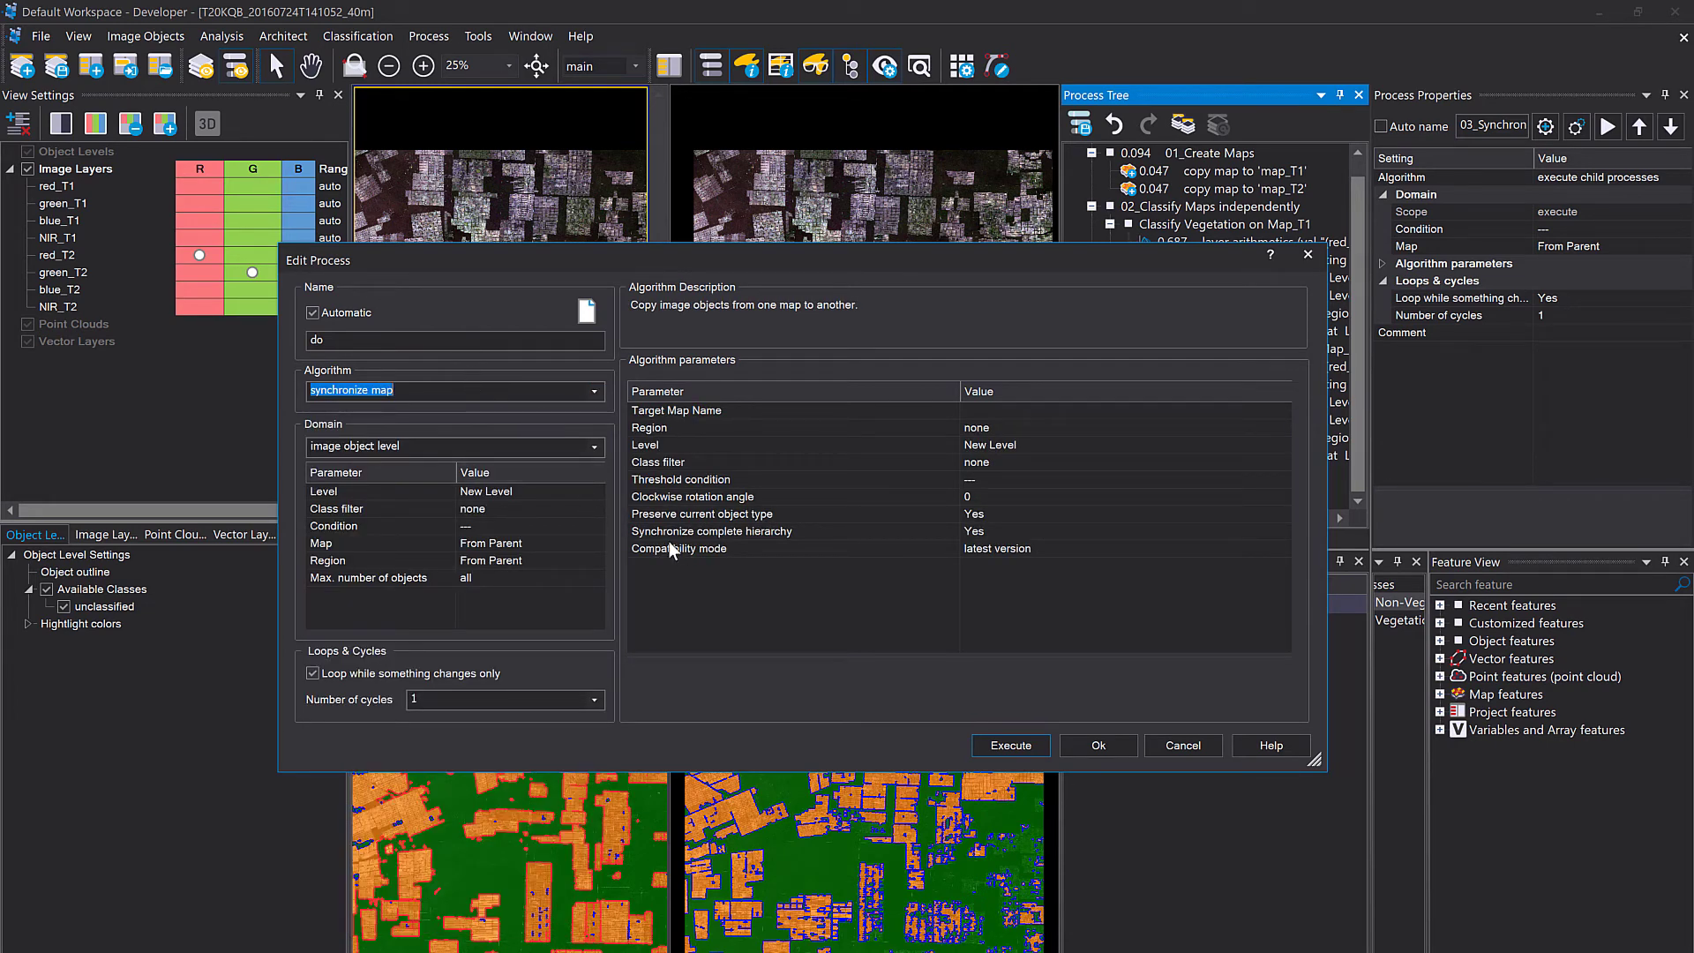
left_click(829, 411)
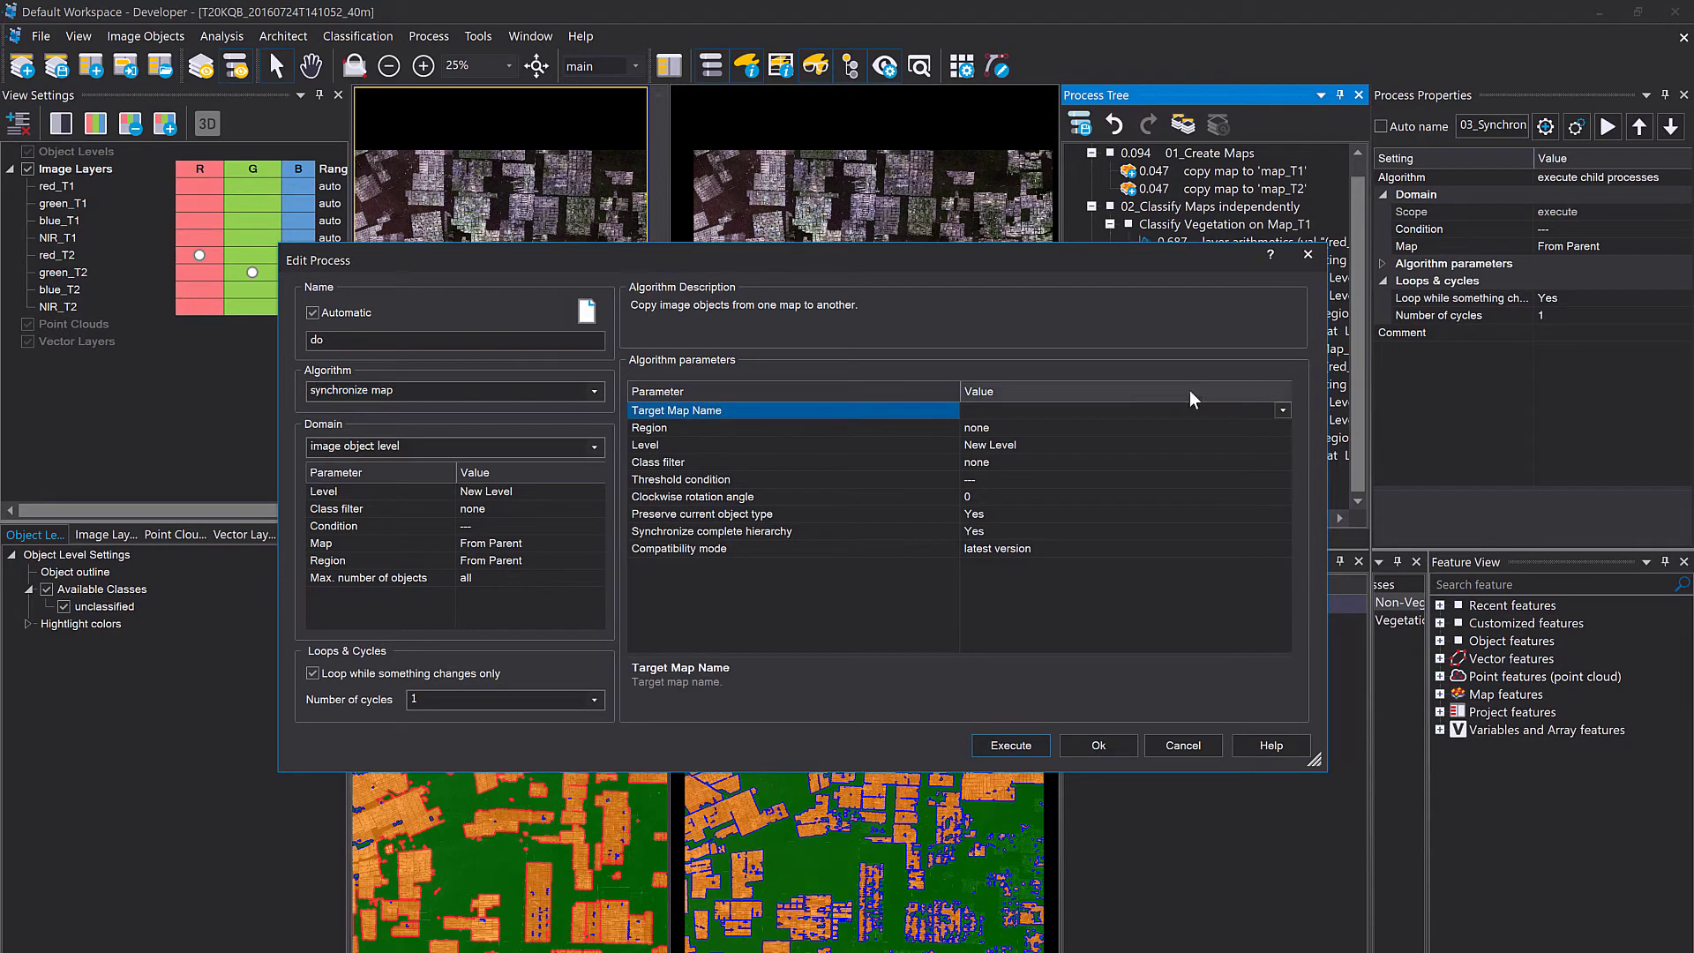
left_click(1283, 411)
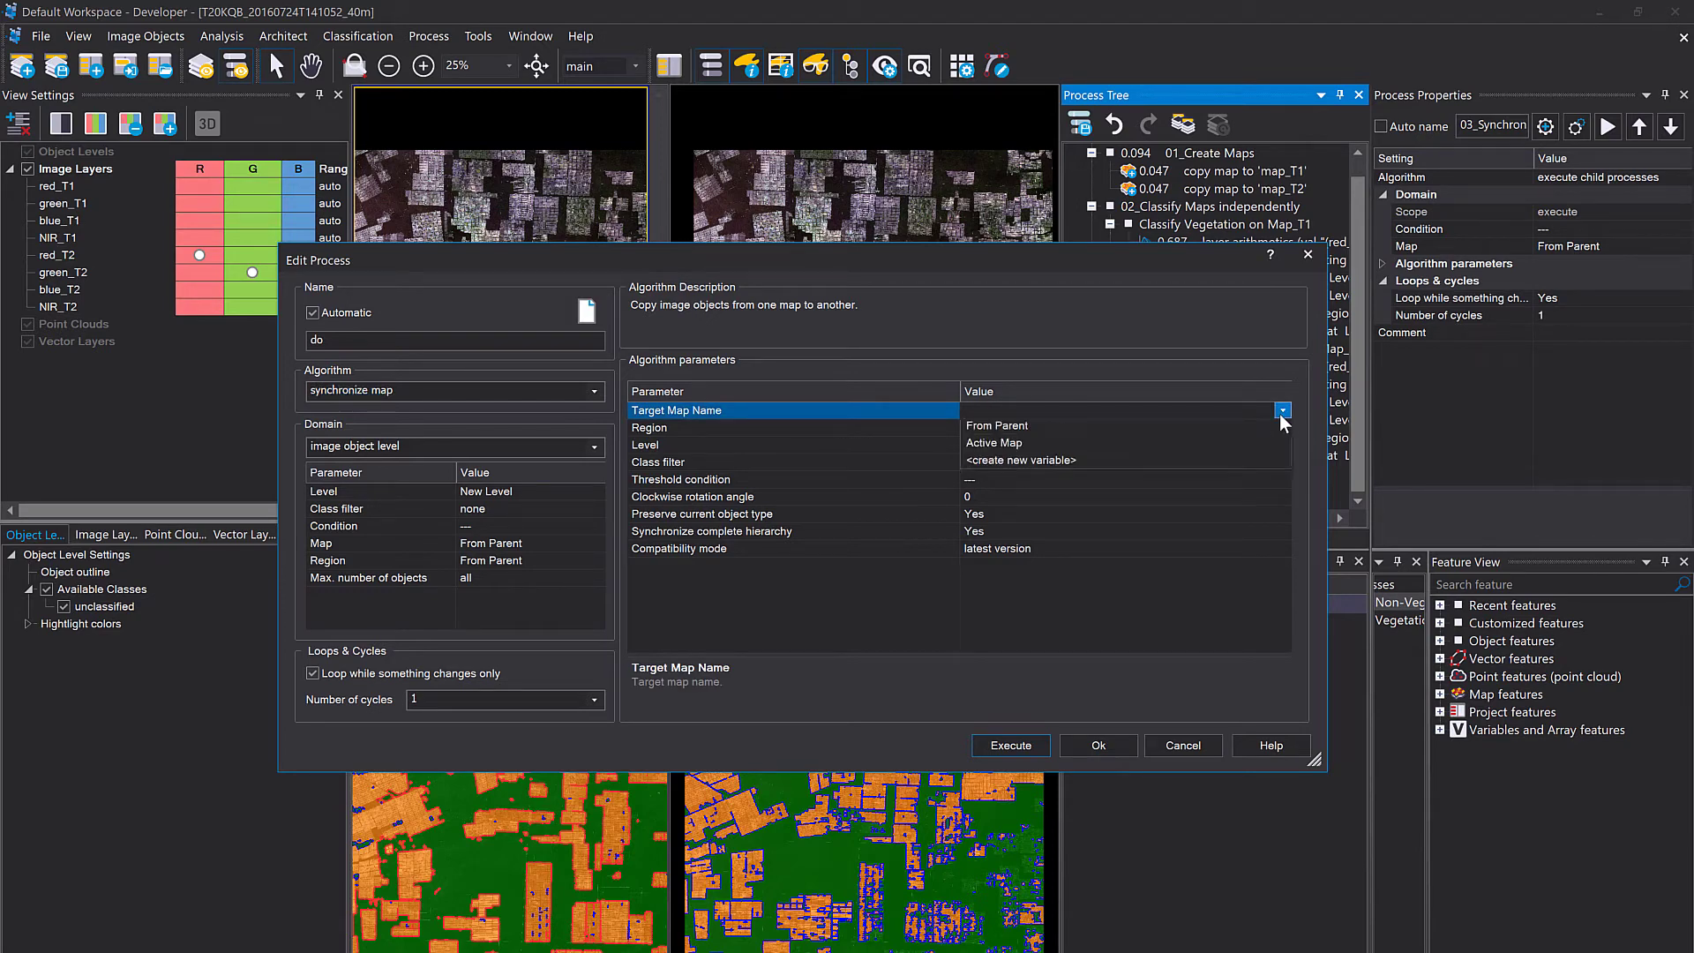
left_click(1147, 427)
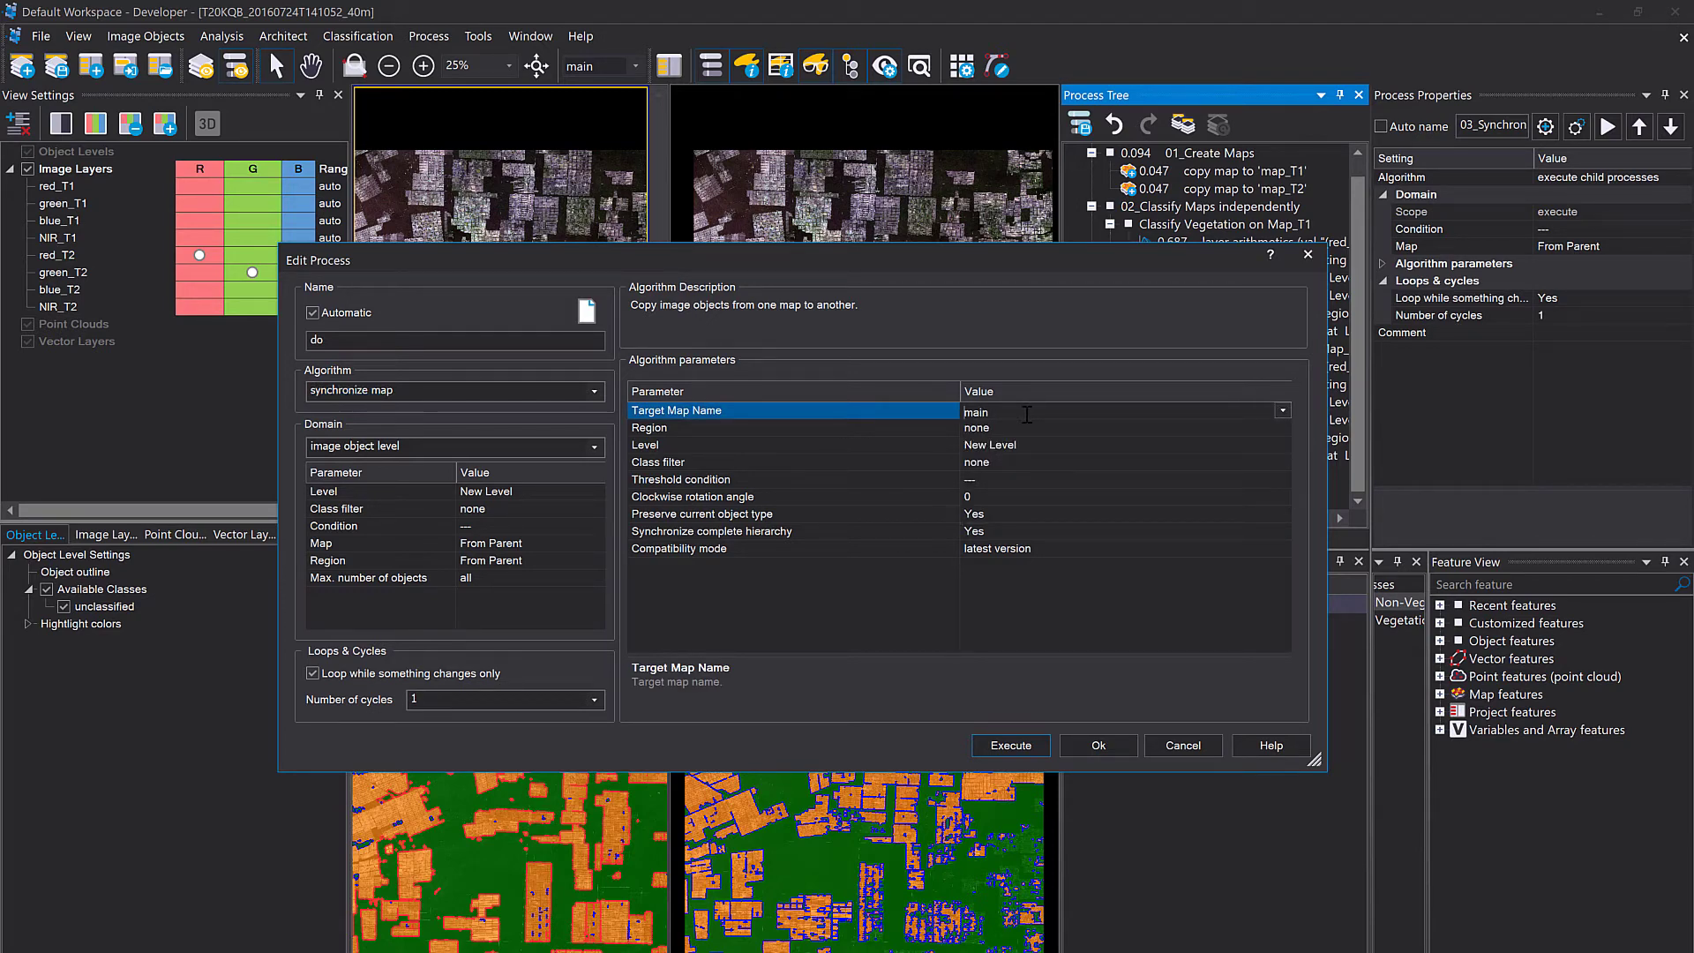
left_click(1042, 446)
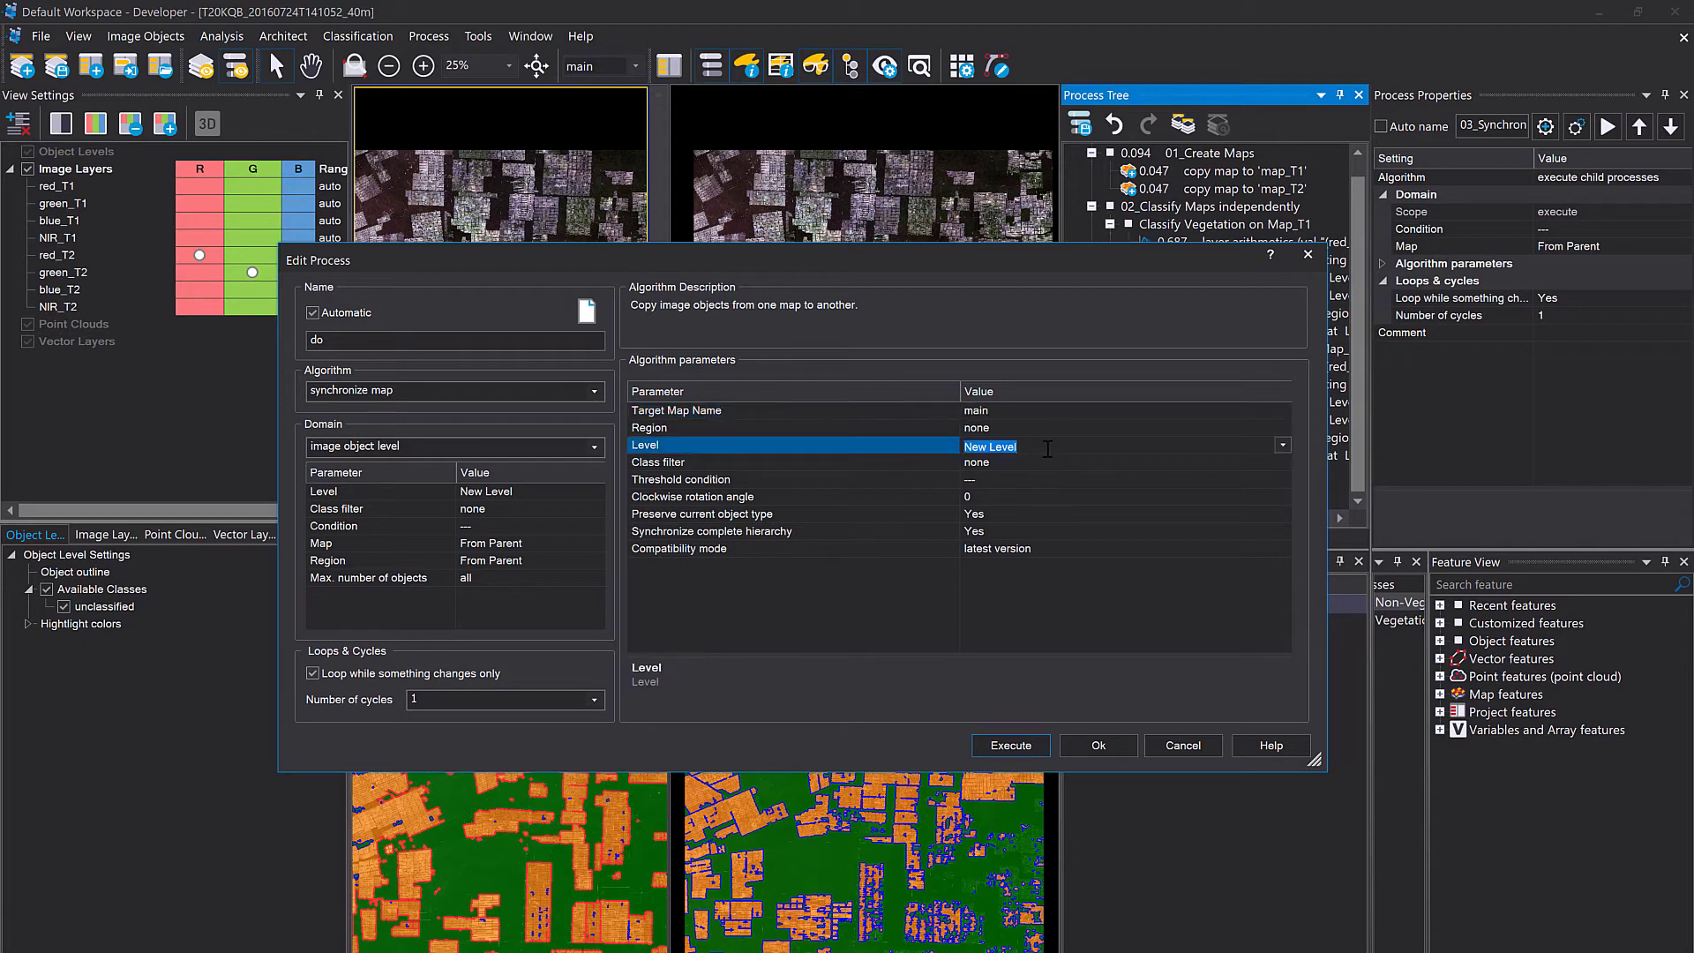
type("Level_T1")
left_click(912, 464)
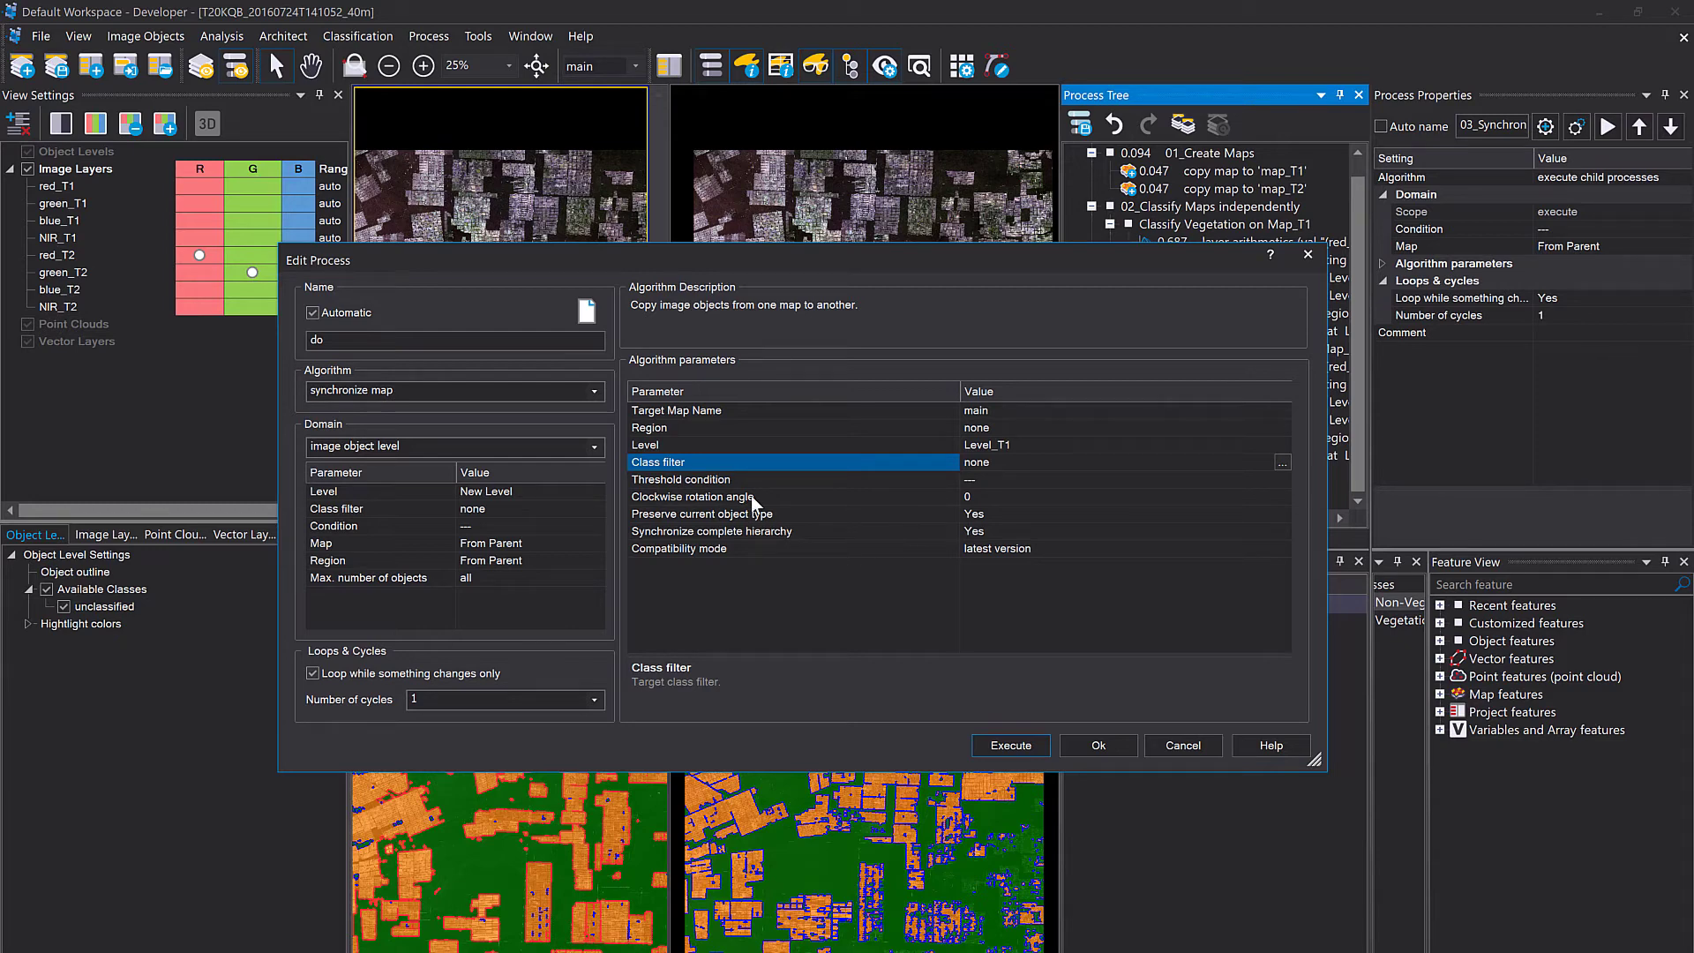
Set the synchronize process's domain to map_T1 and Level_T1, and execute it.
left_click(597, 494)
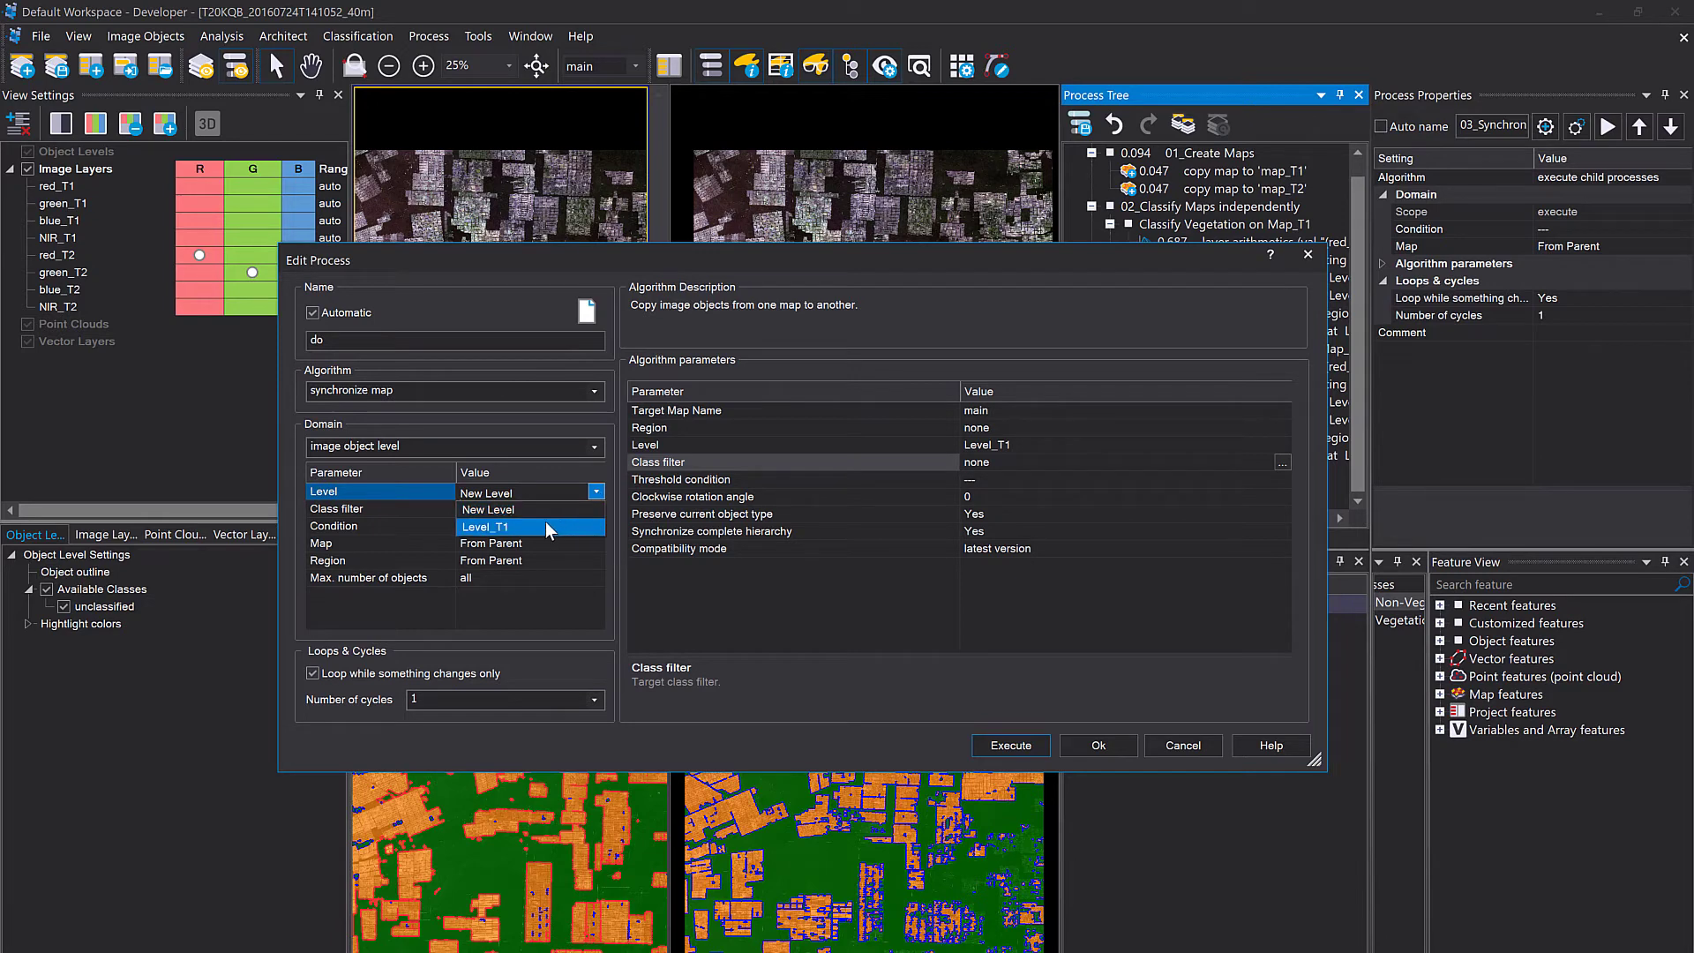
left_click(447, 510)
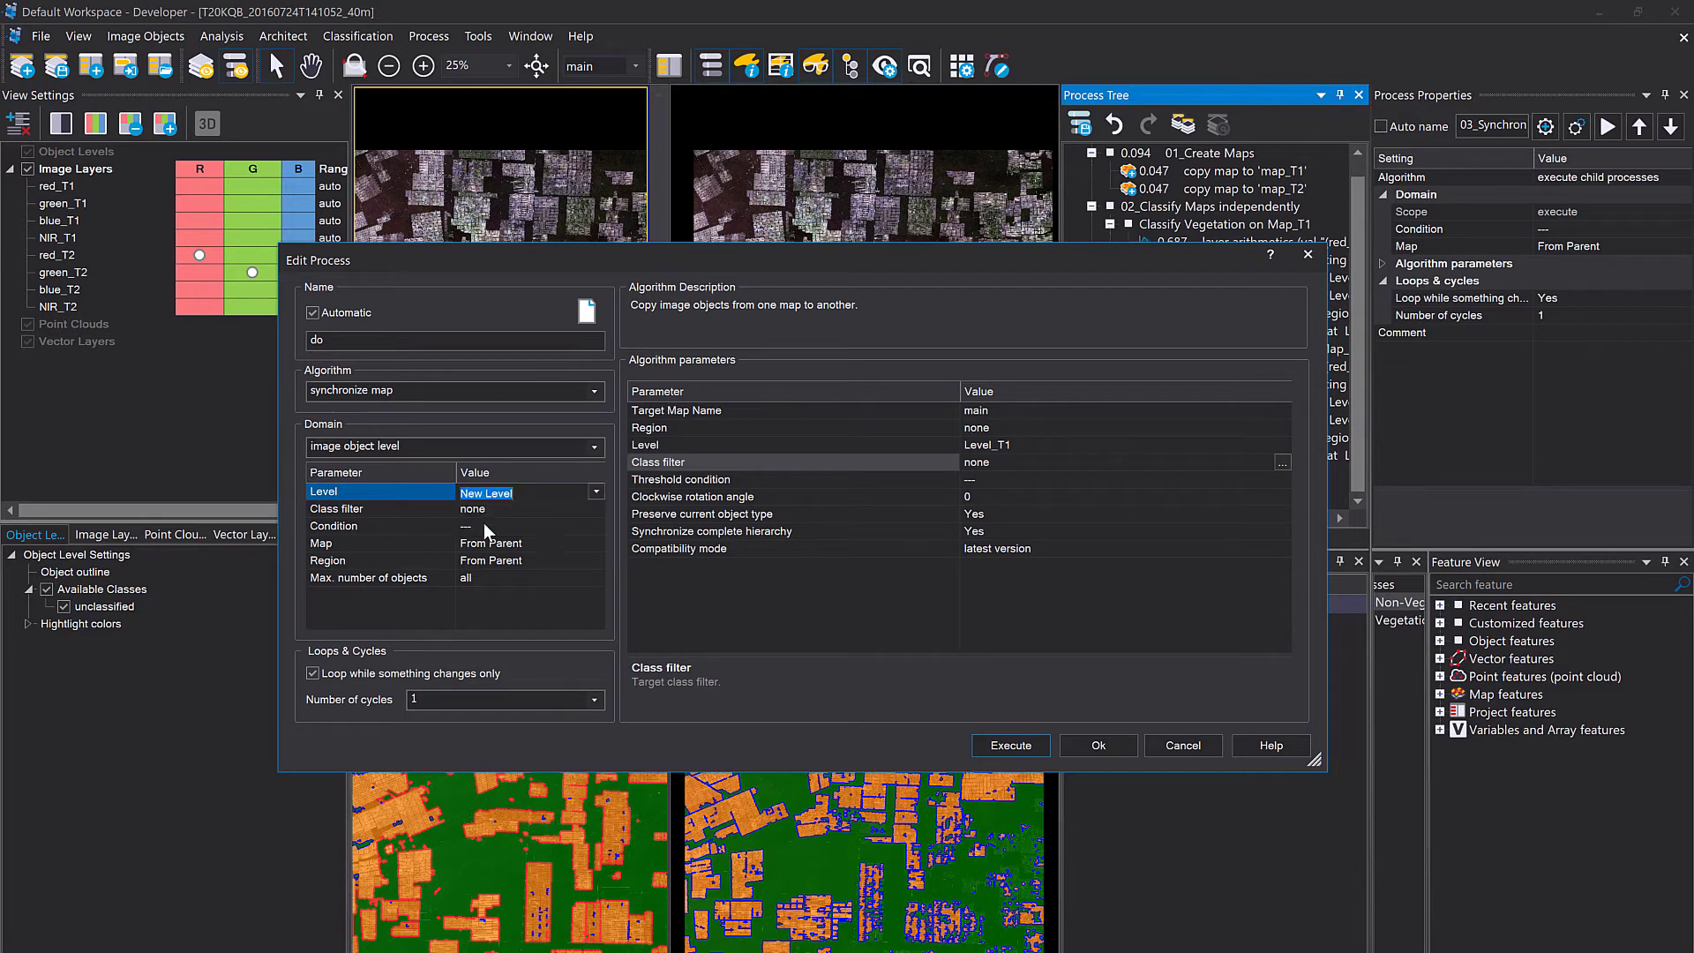
left_click(596, 545)
left_click(548, 578)
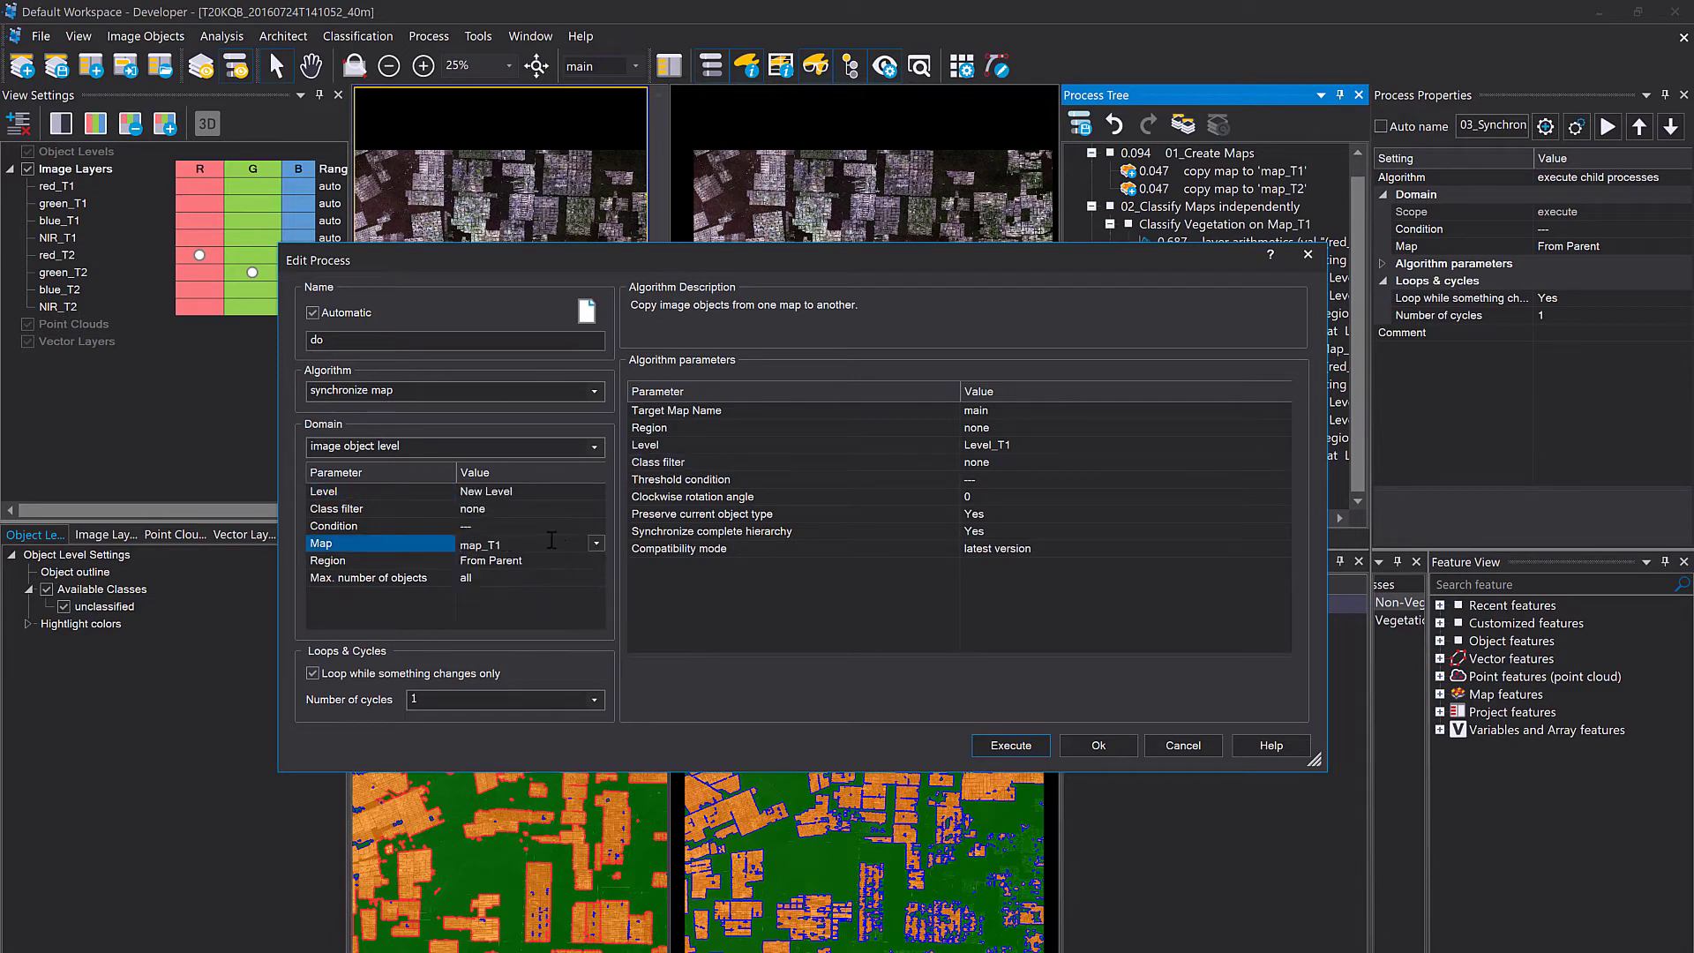
left_click(598, 492)
left_click(565, 530)
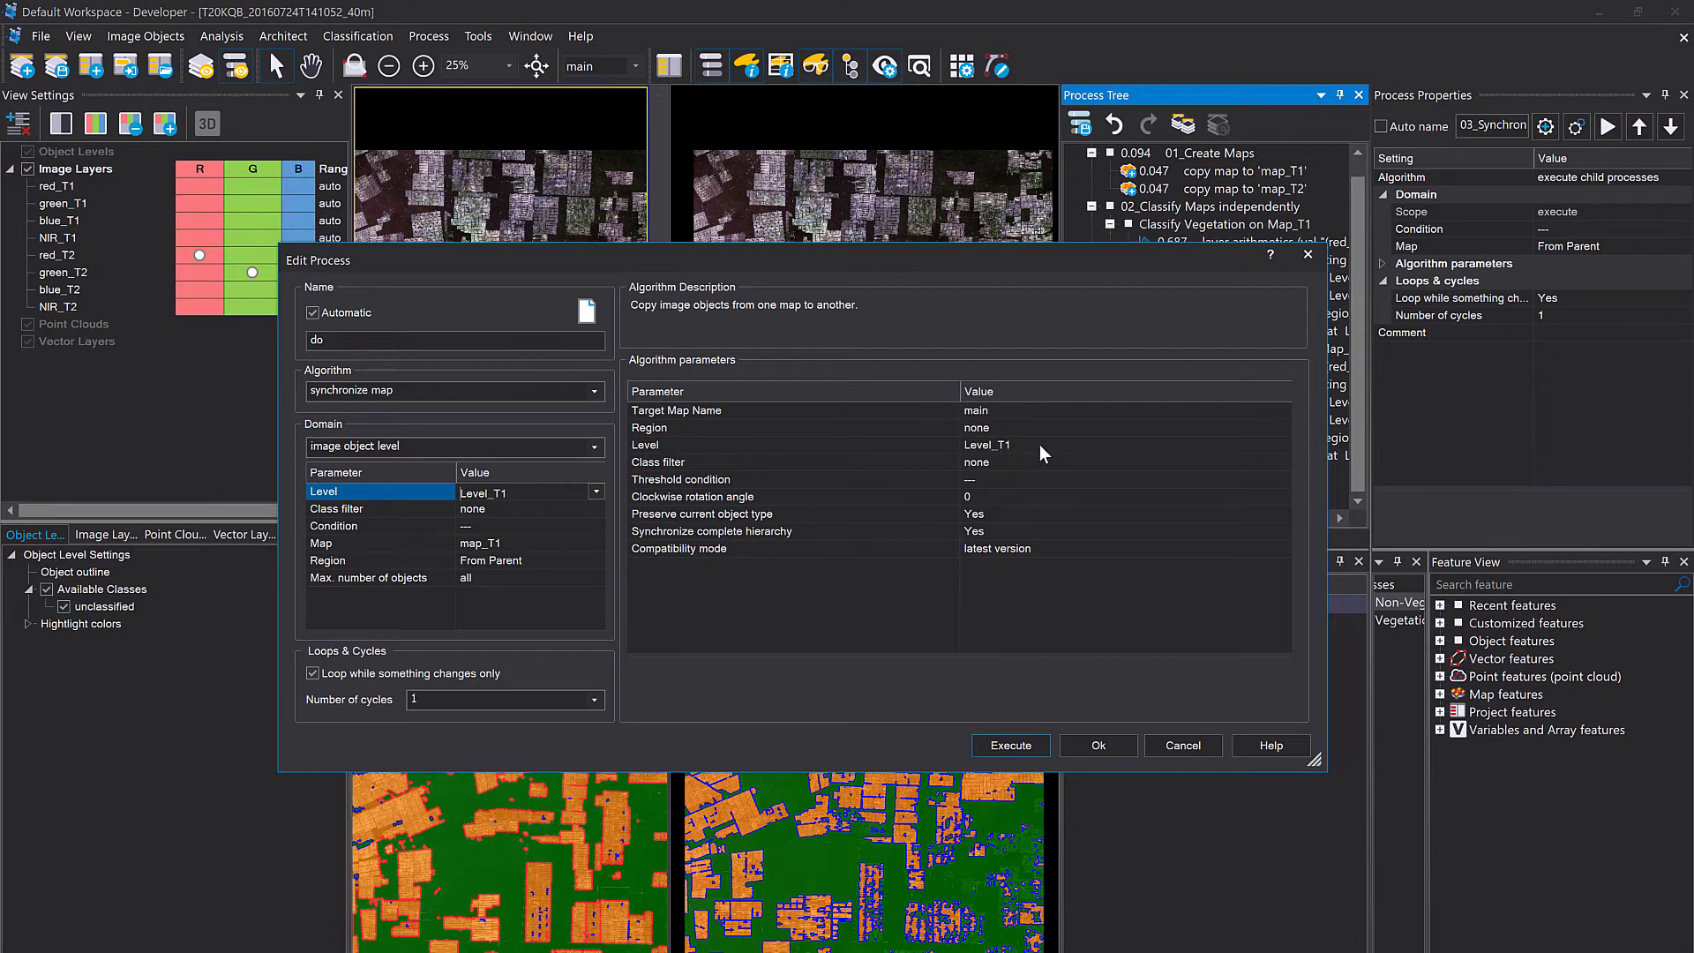
left_click(1009, 746)
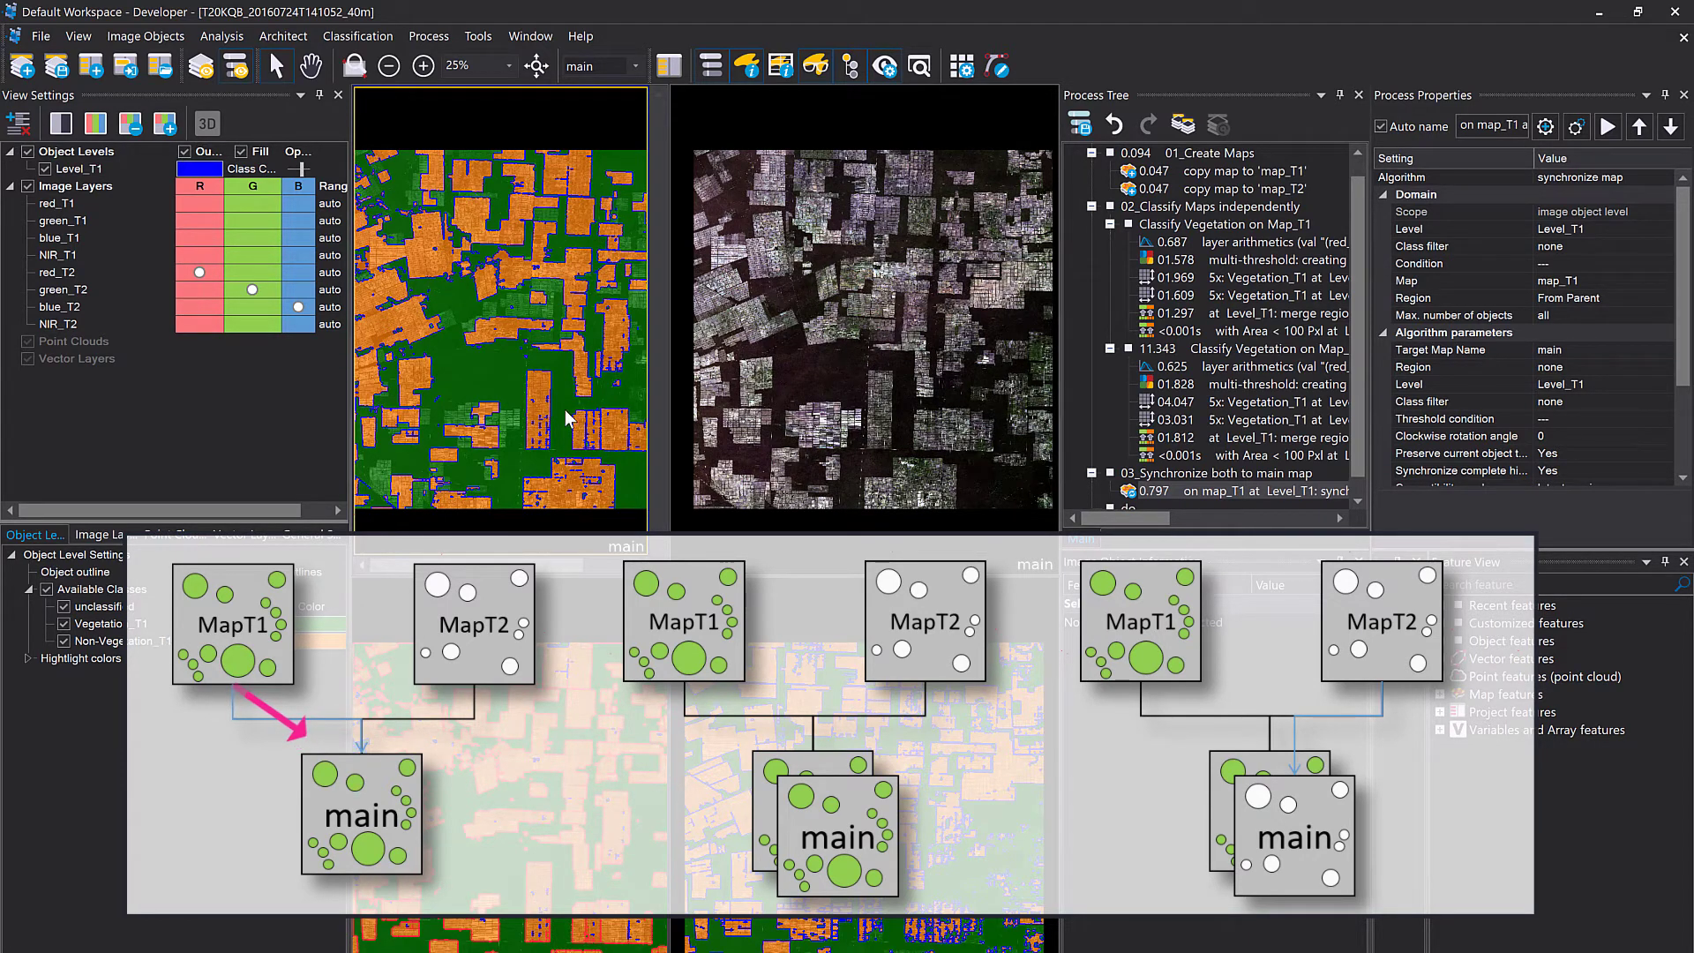
Zoom the map views to 50% and make the Level_T1 classification overlay in the map_T1 view more transparent.
left_click(523, 704)
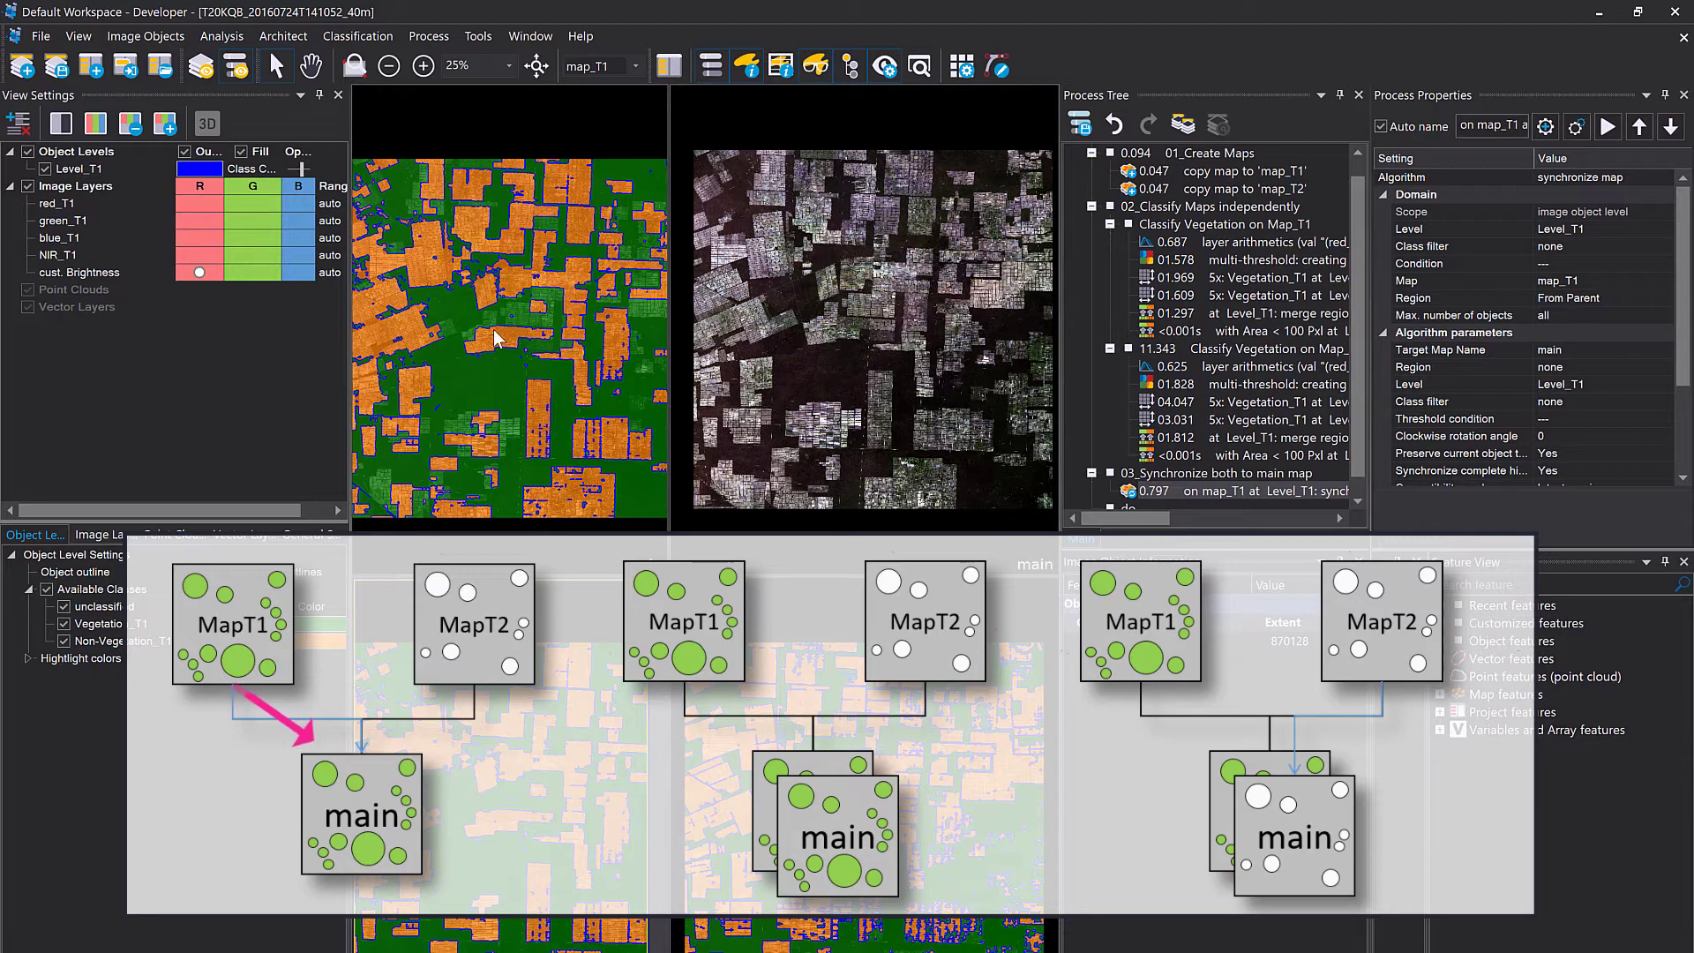
scroll(535, 323, "up", 2)
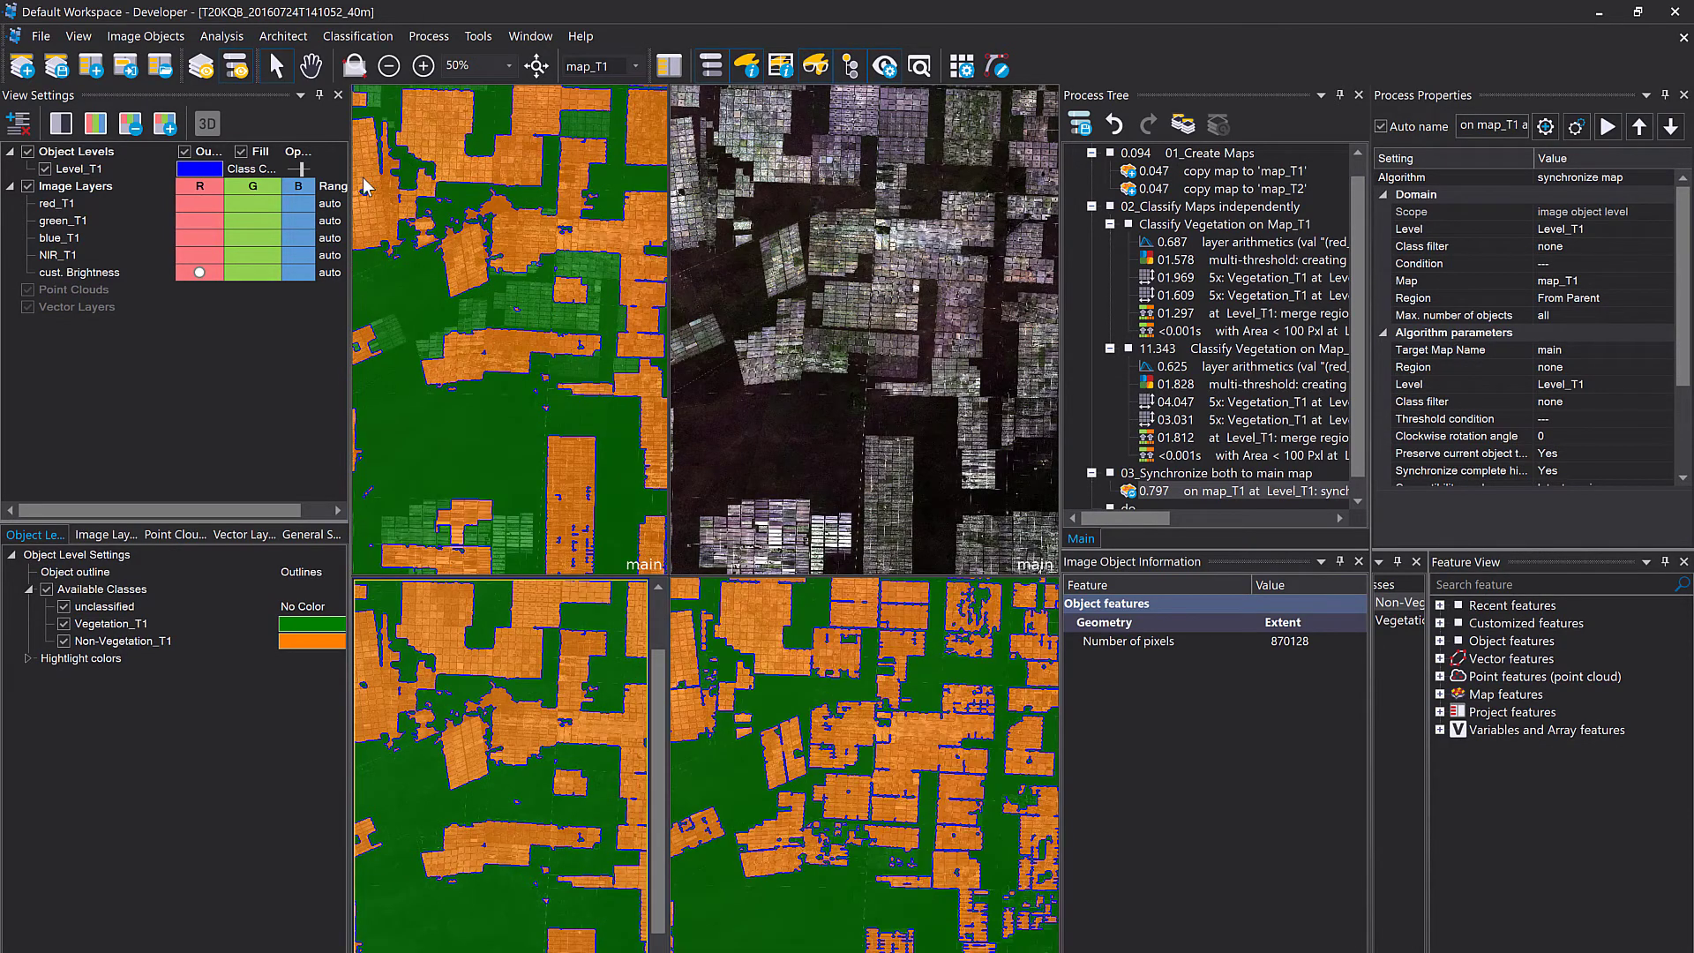
left_click_drag(302, 170, 301, 170)
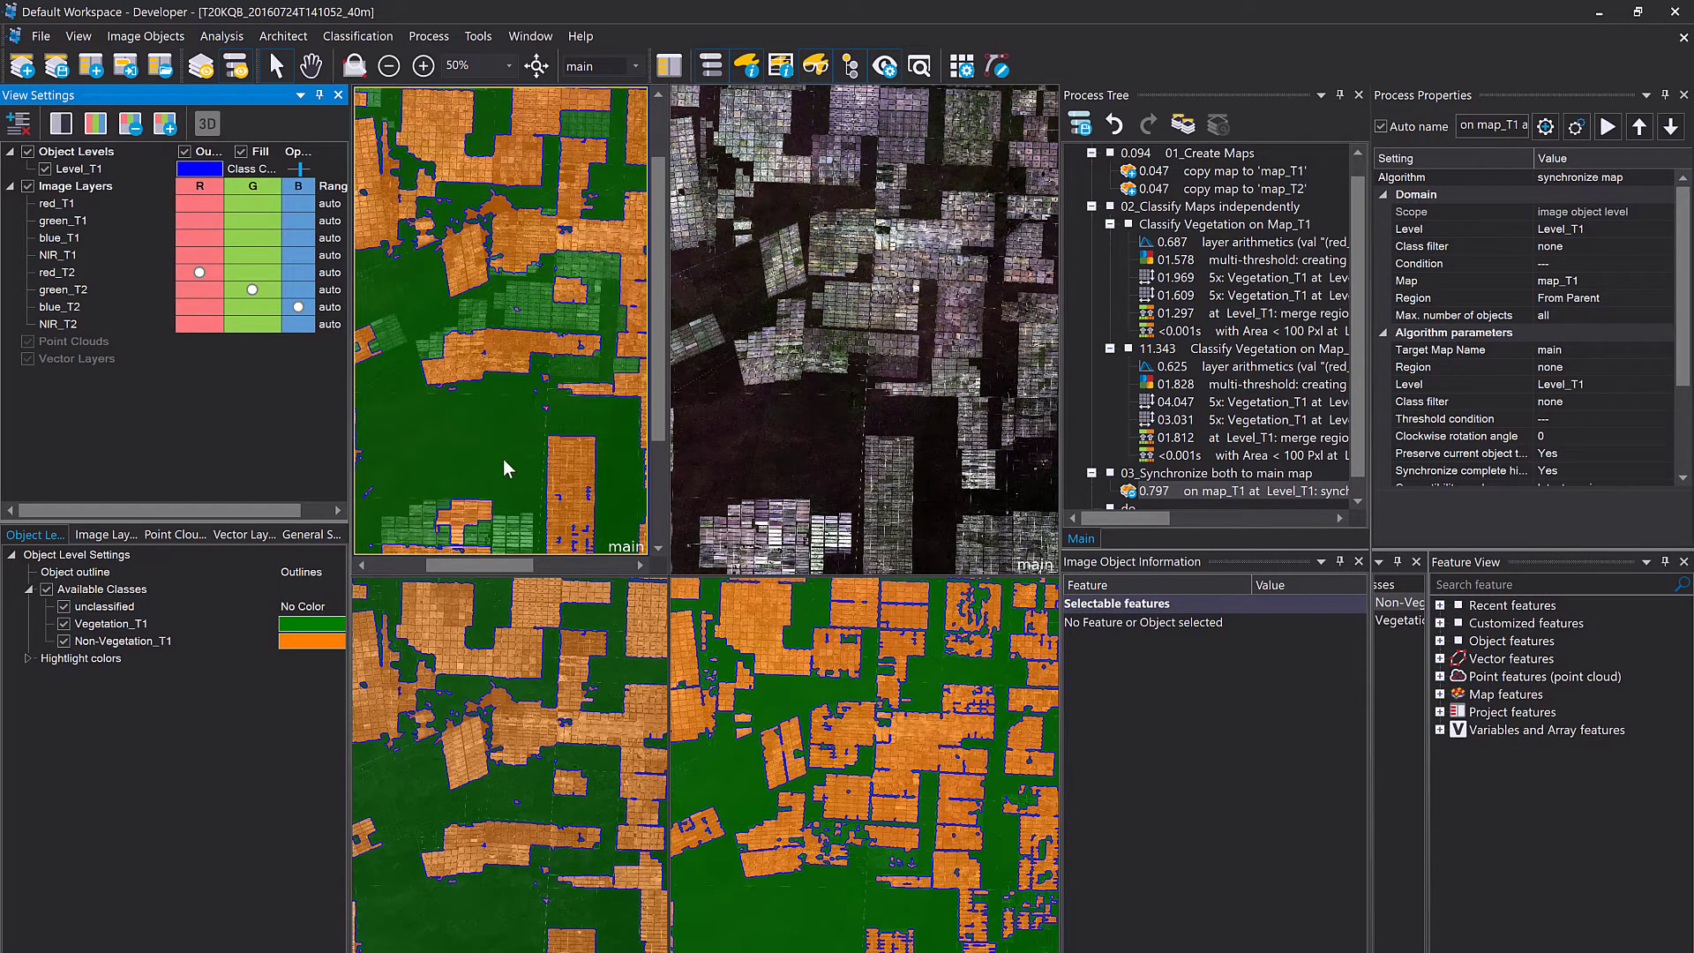
Compare the classification, object levels and image layers of the main map with those of map_T2.
left_click(494, 310)
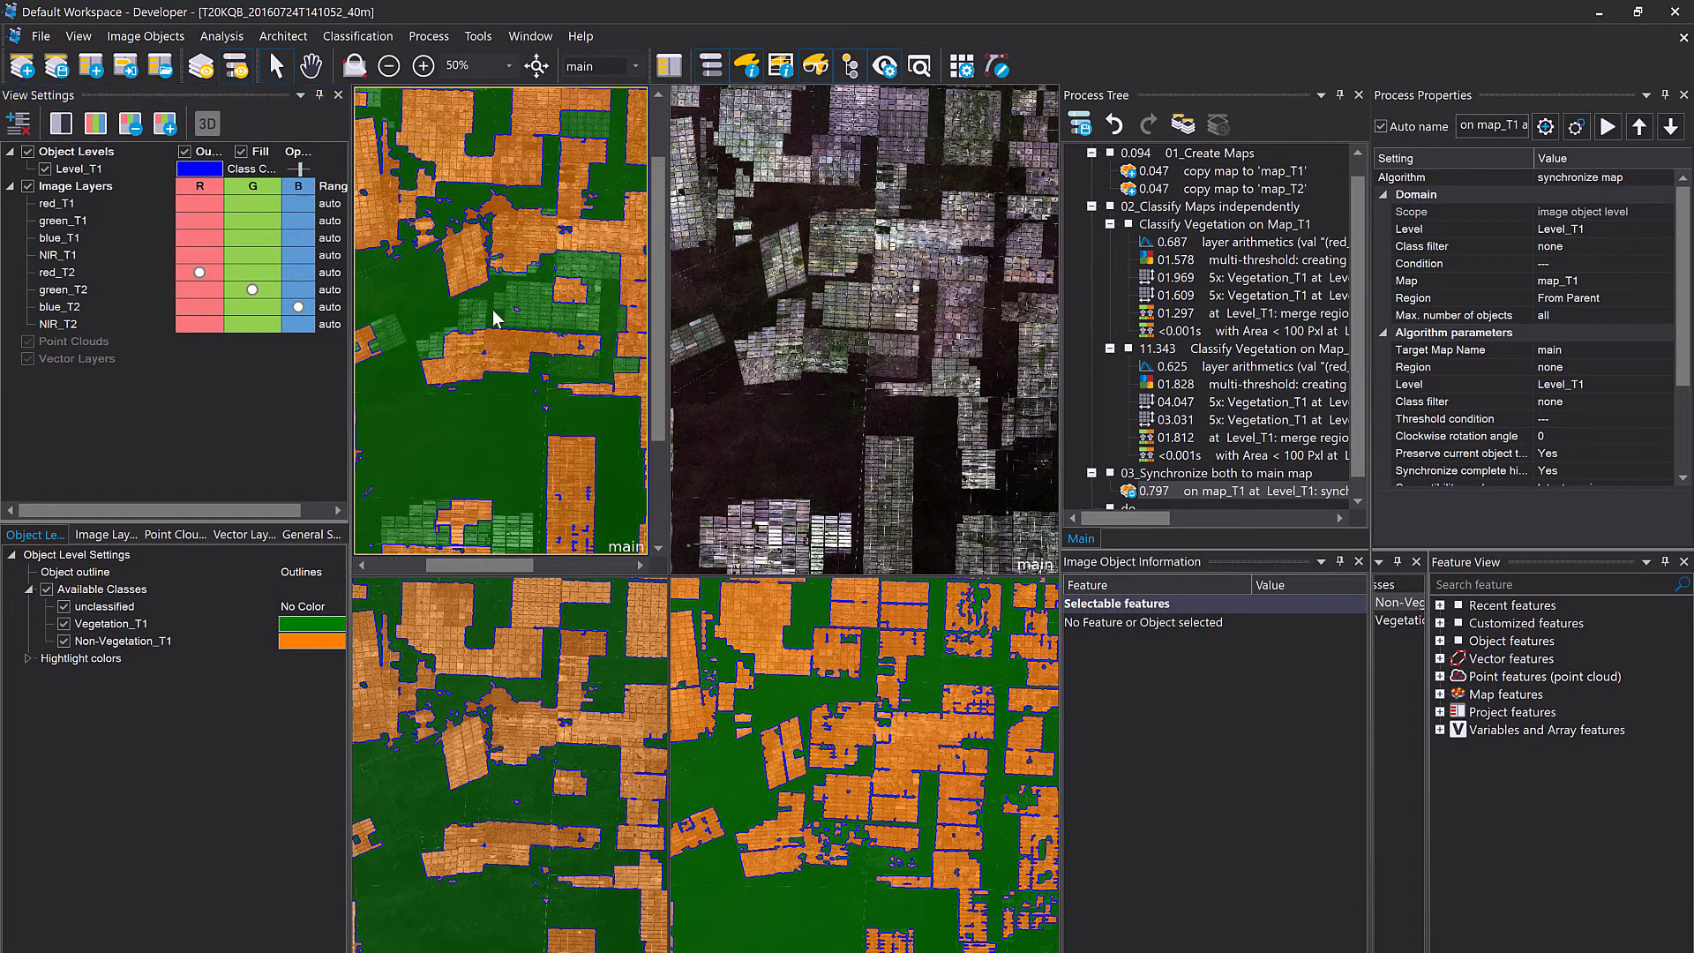
mouse_move(528, 307)
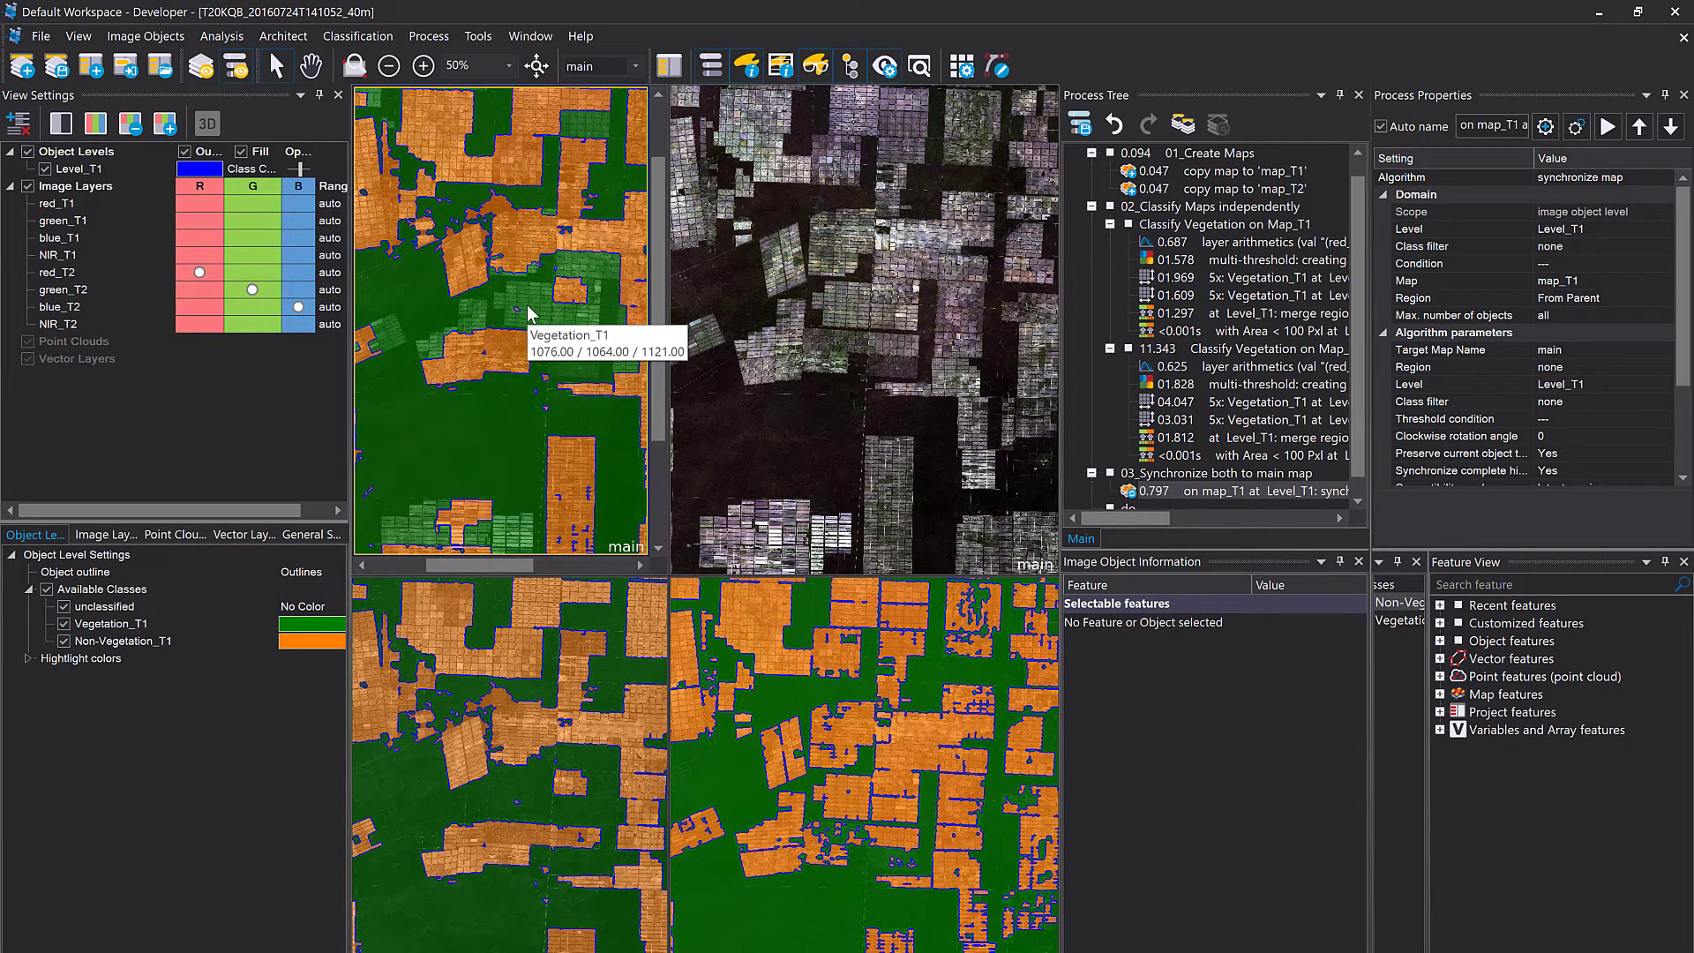
scroll(1187, 468, "down", 1)
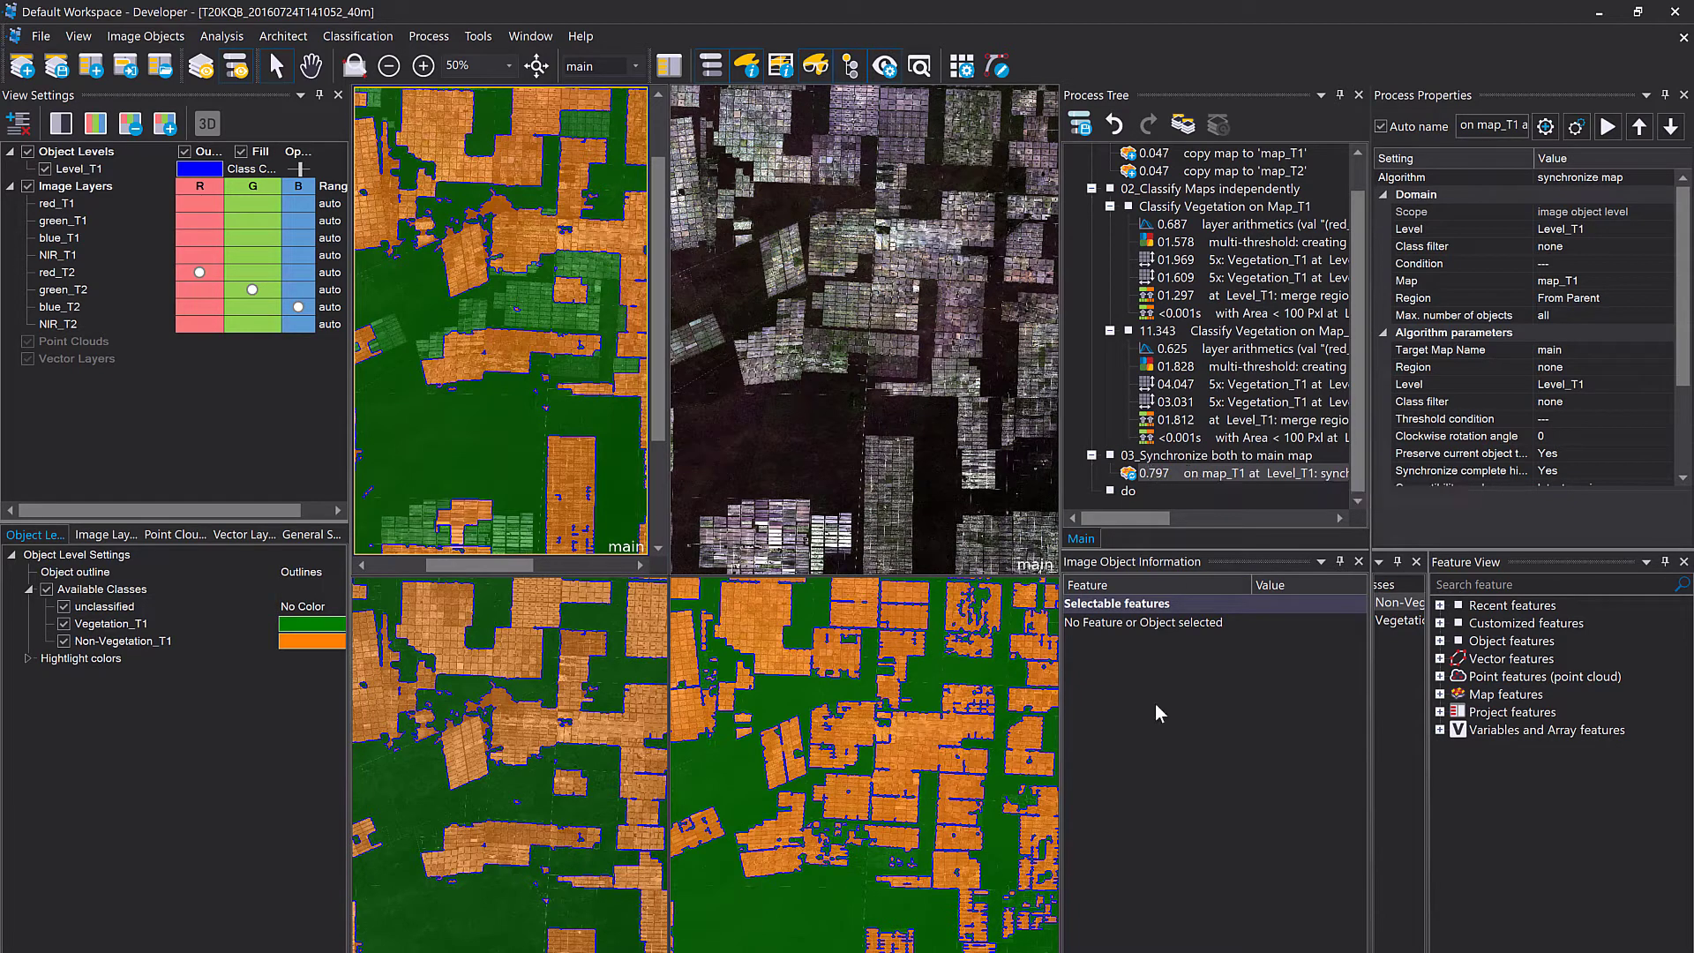
left_click(1009, 731)
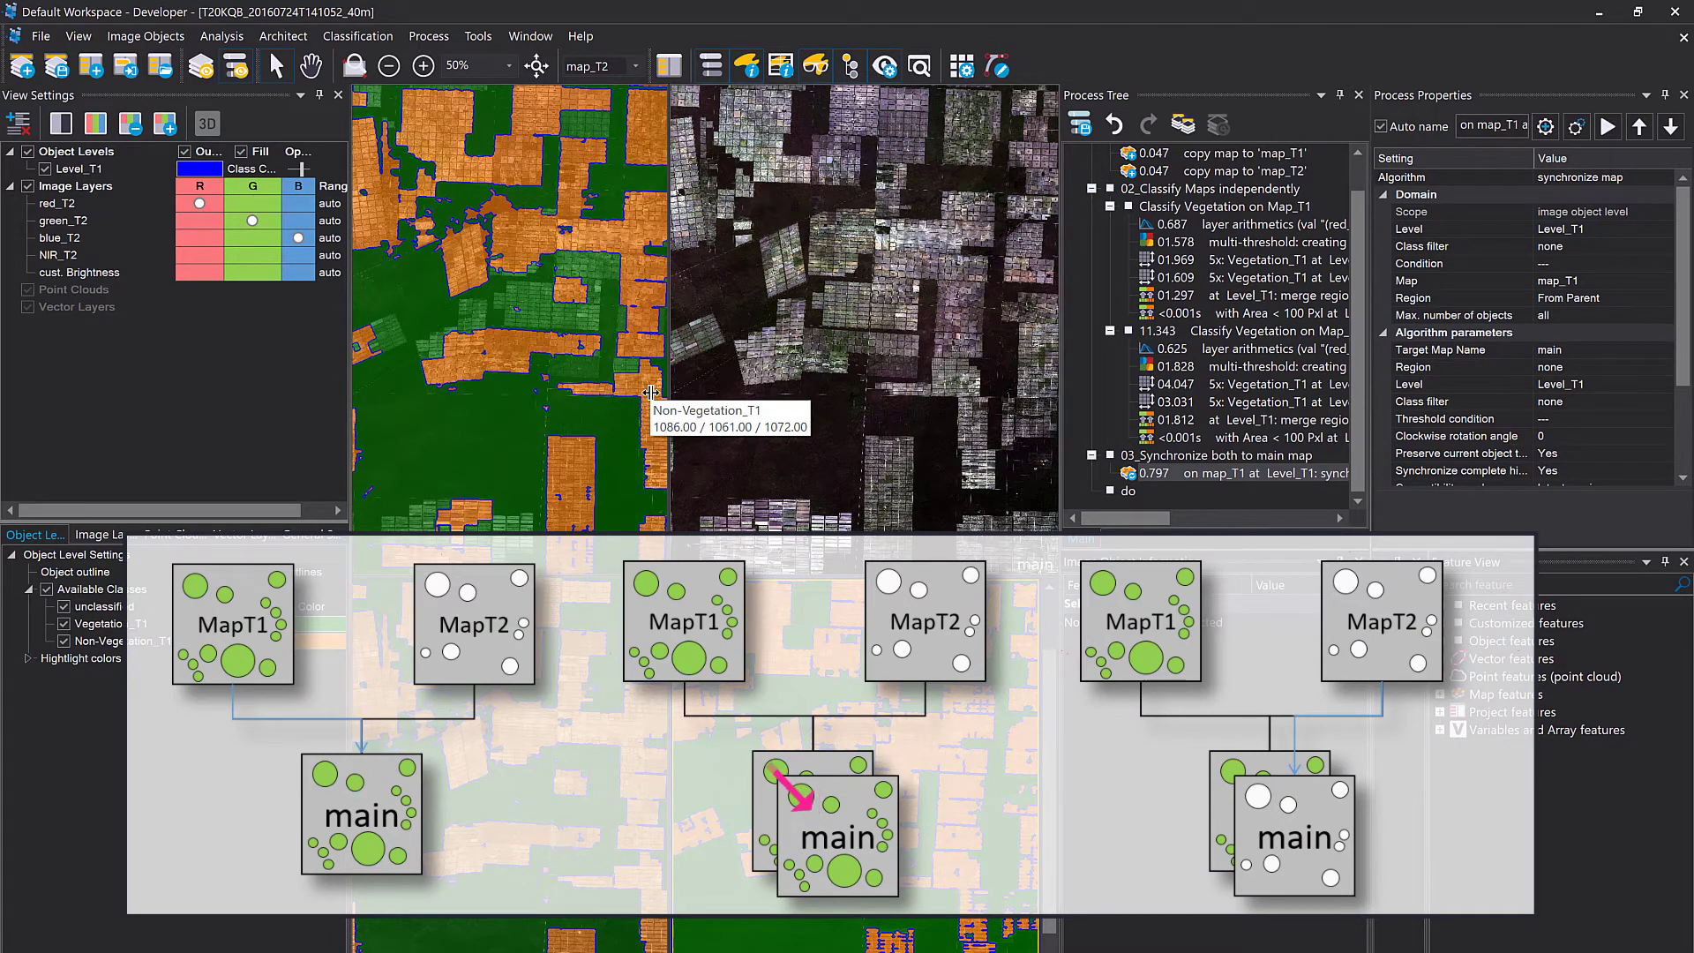
left_click(570, 377)
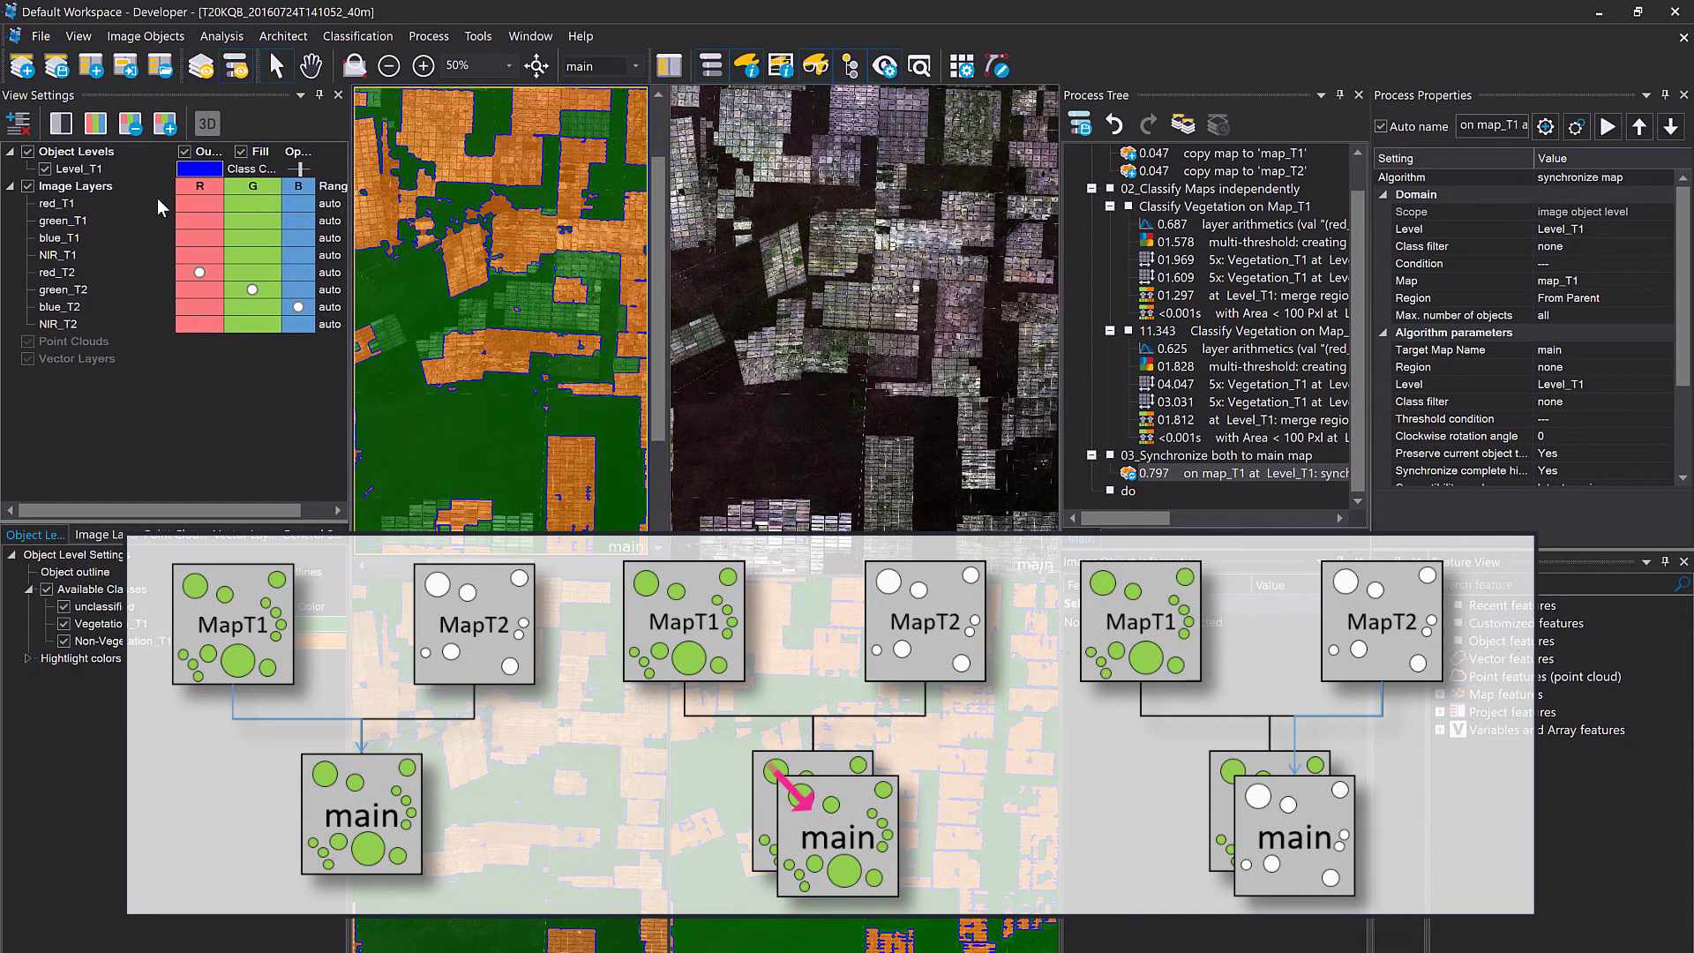
left_click(115, 169)
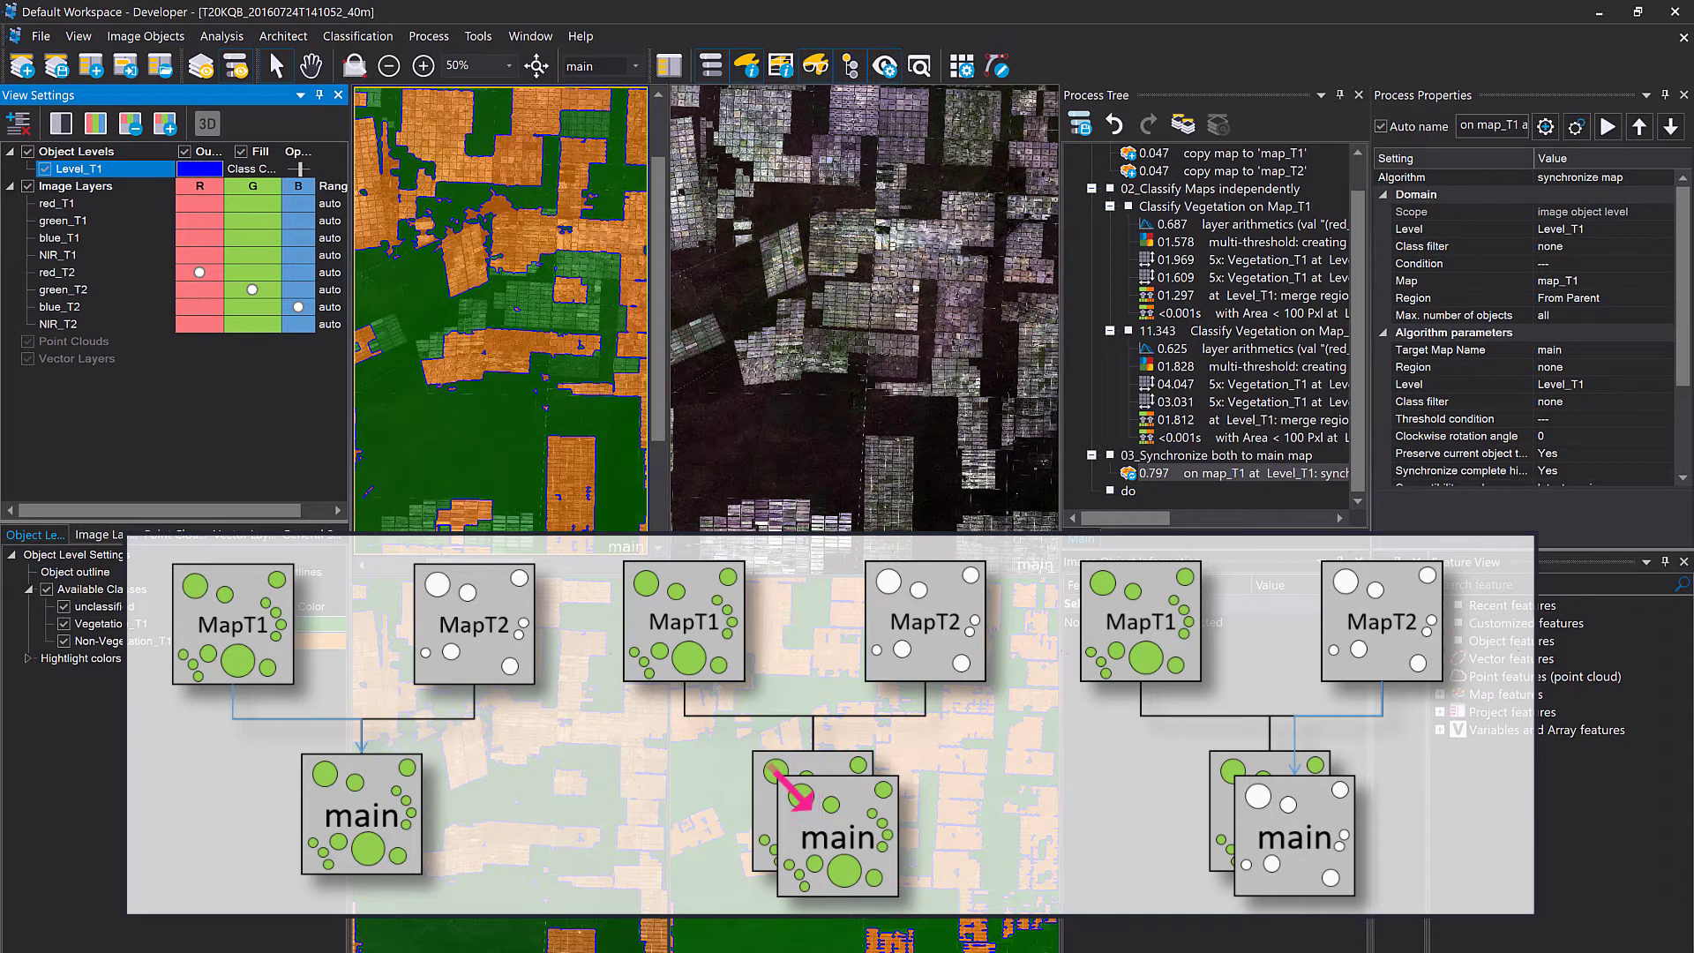
left_click(821, 688)
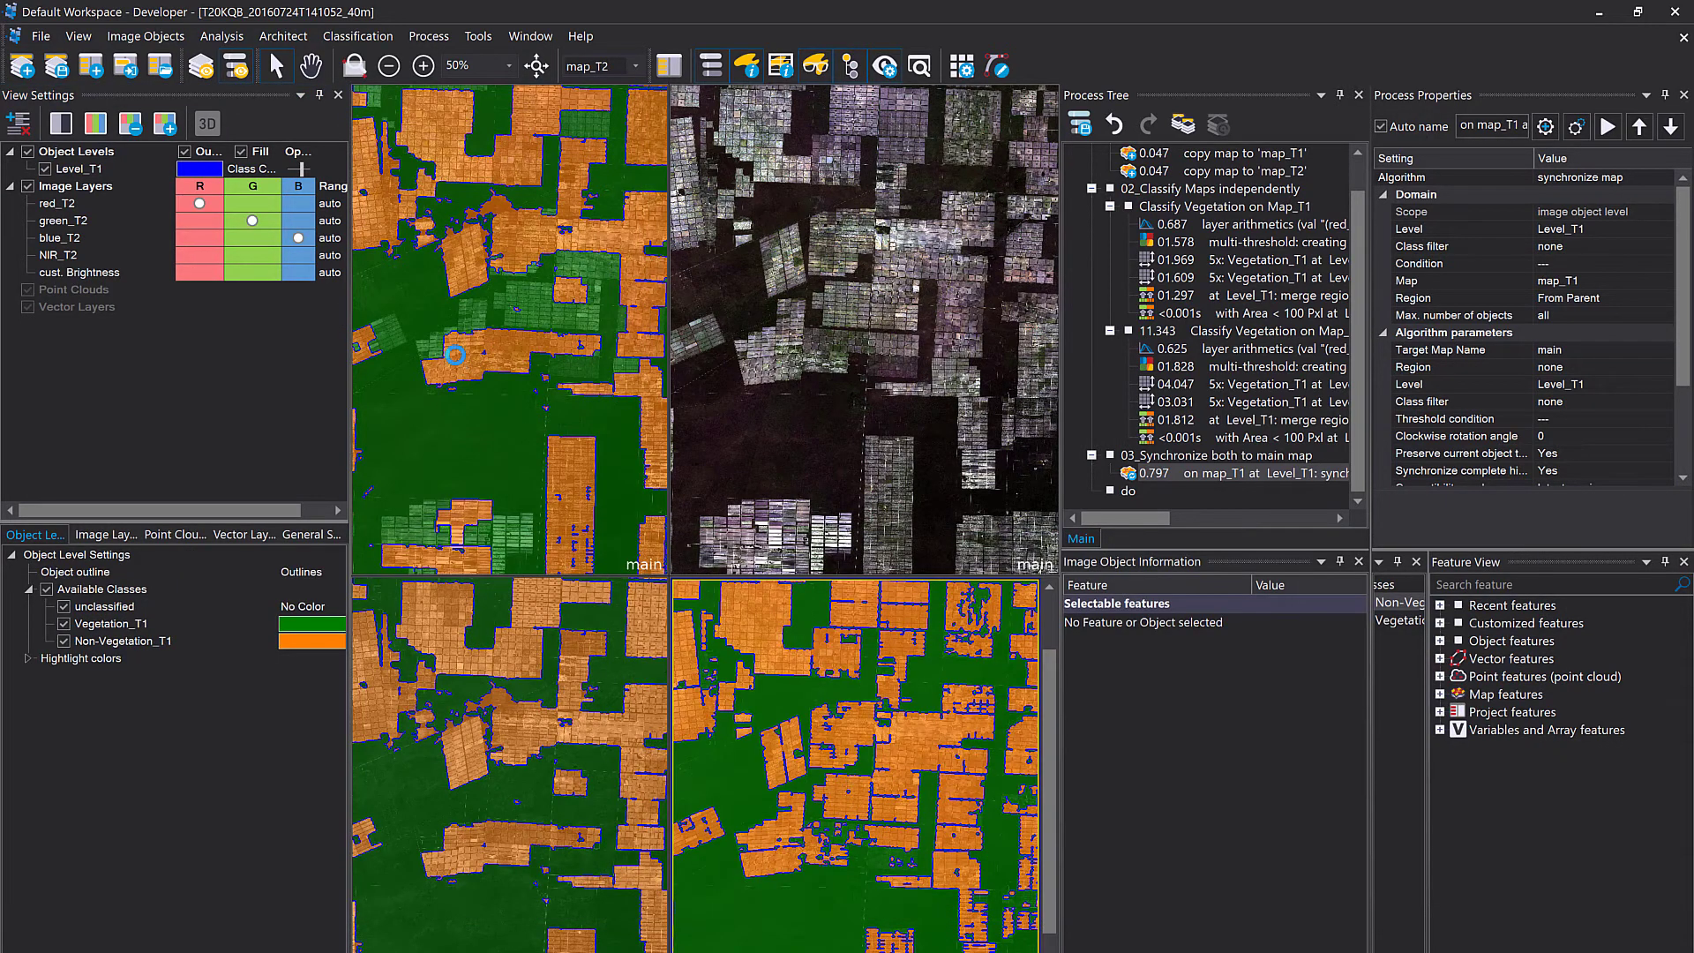
left_click(455, 354)
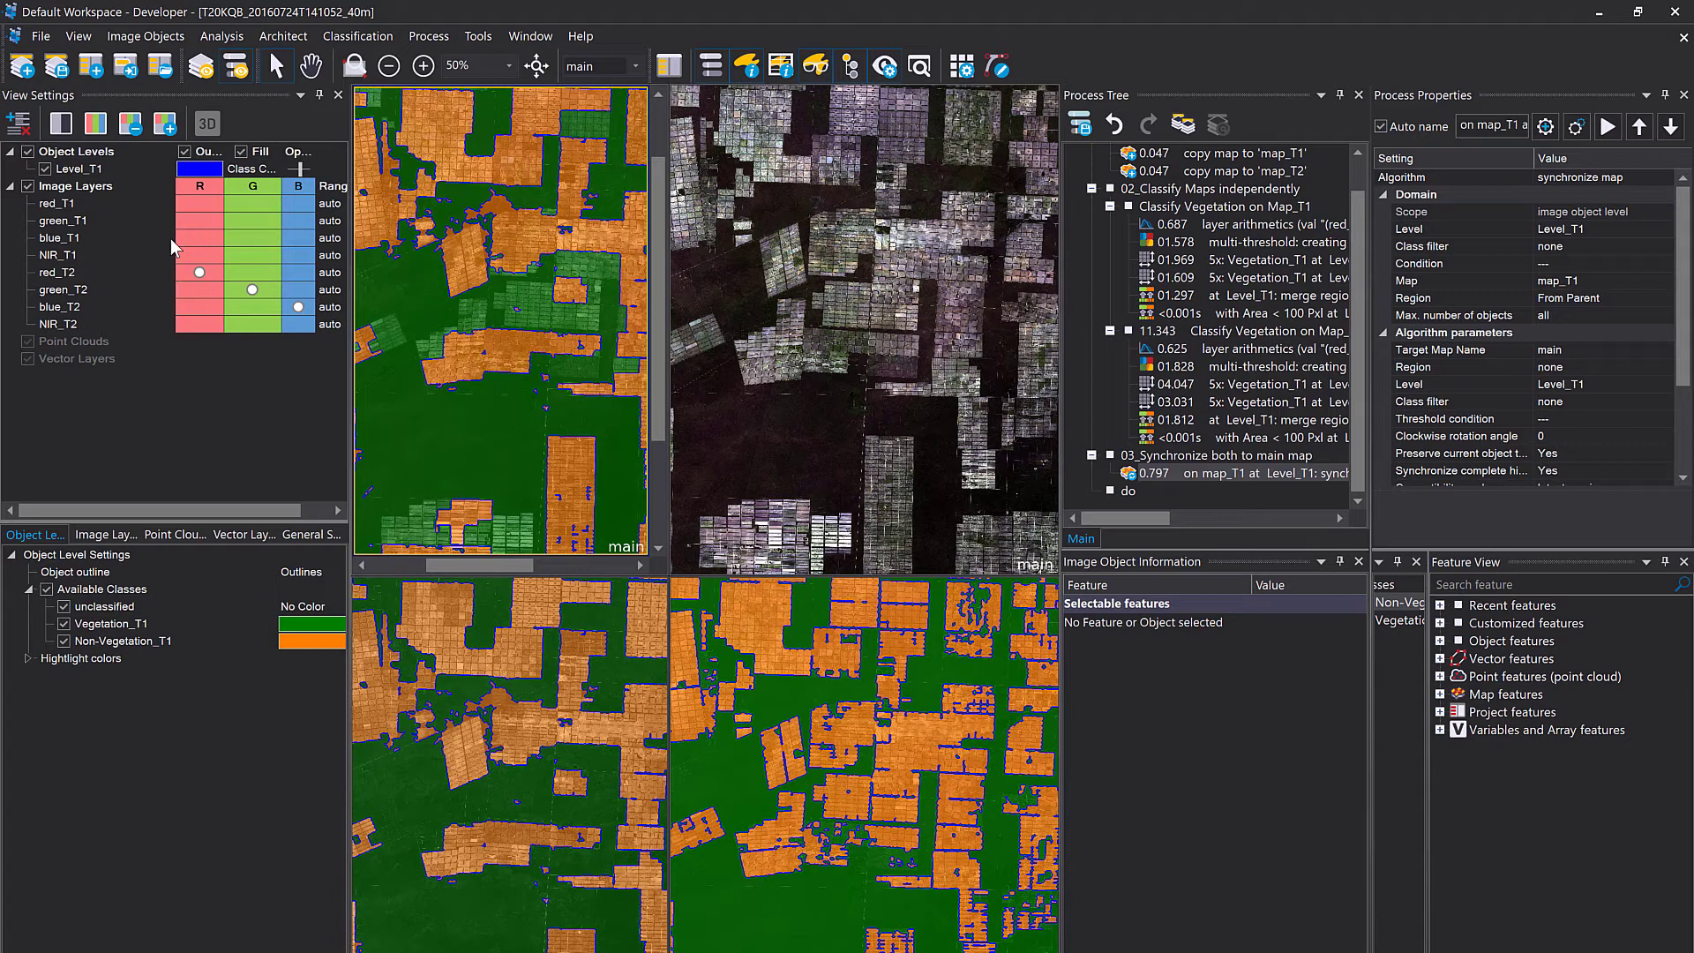
Add and execute a copy image object level process that copies Level_T1 above as Level_T2.
left_click(1151, 473)
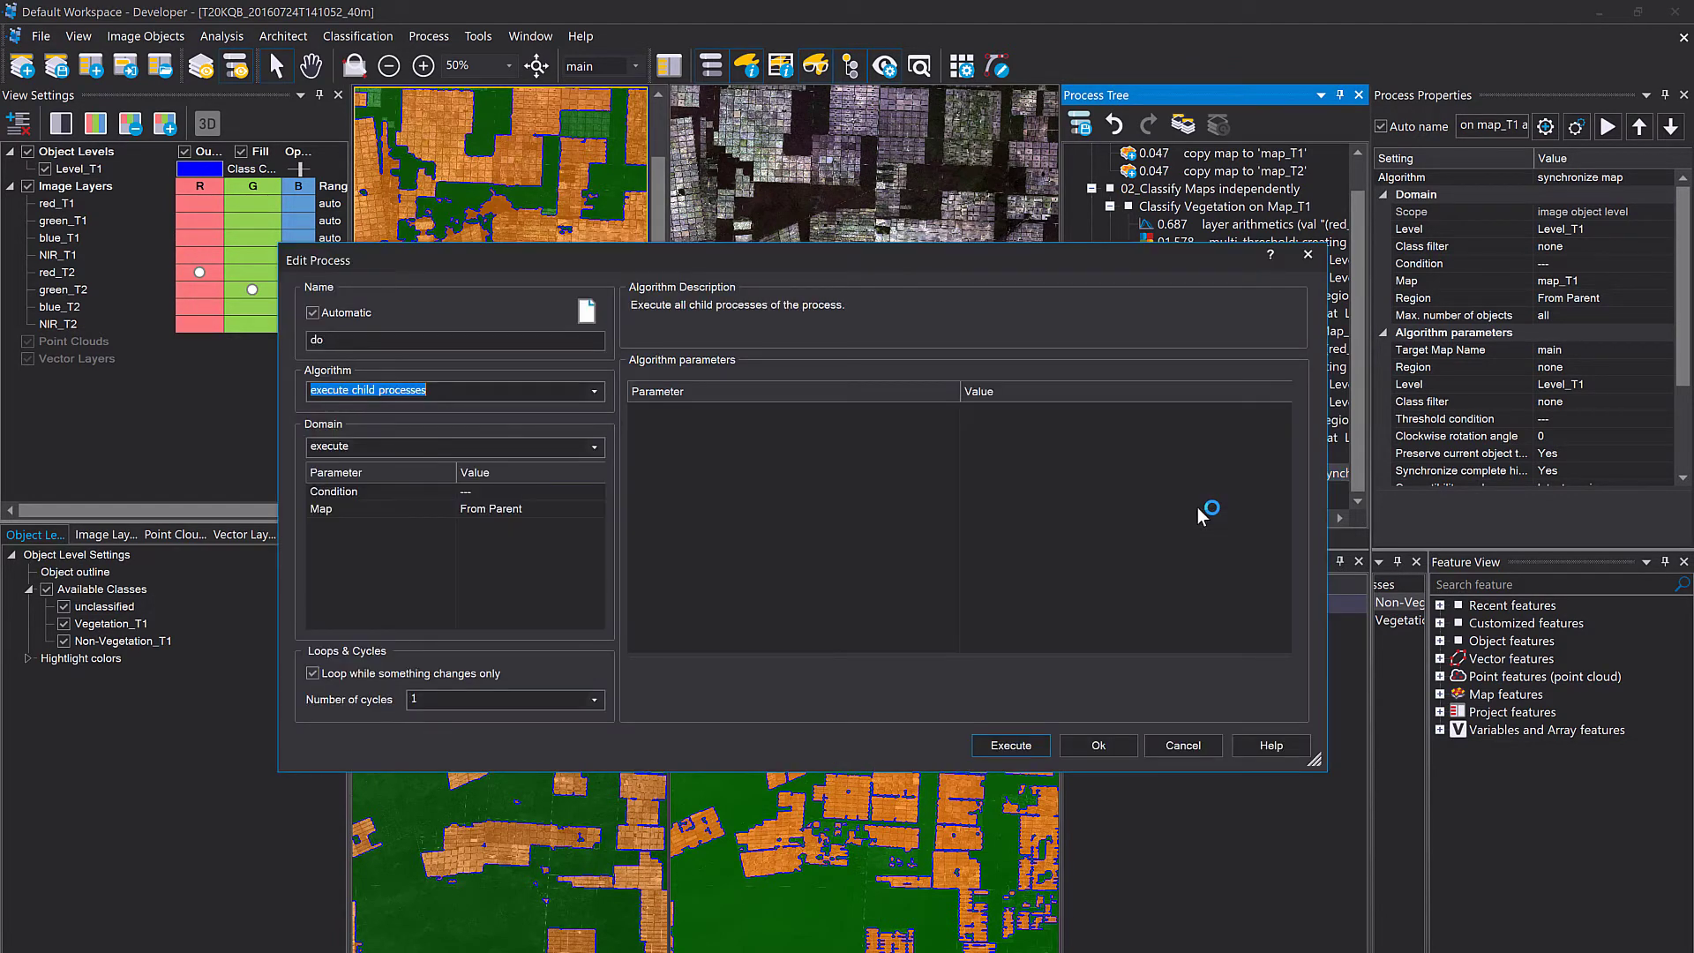
type("copy")
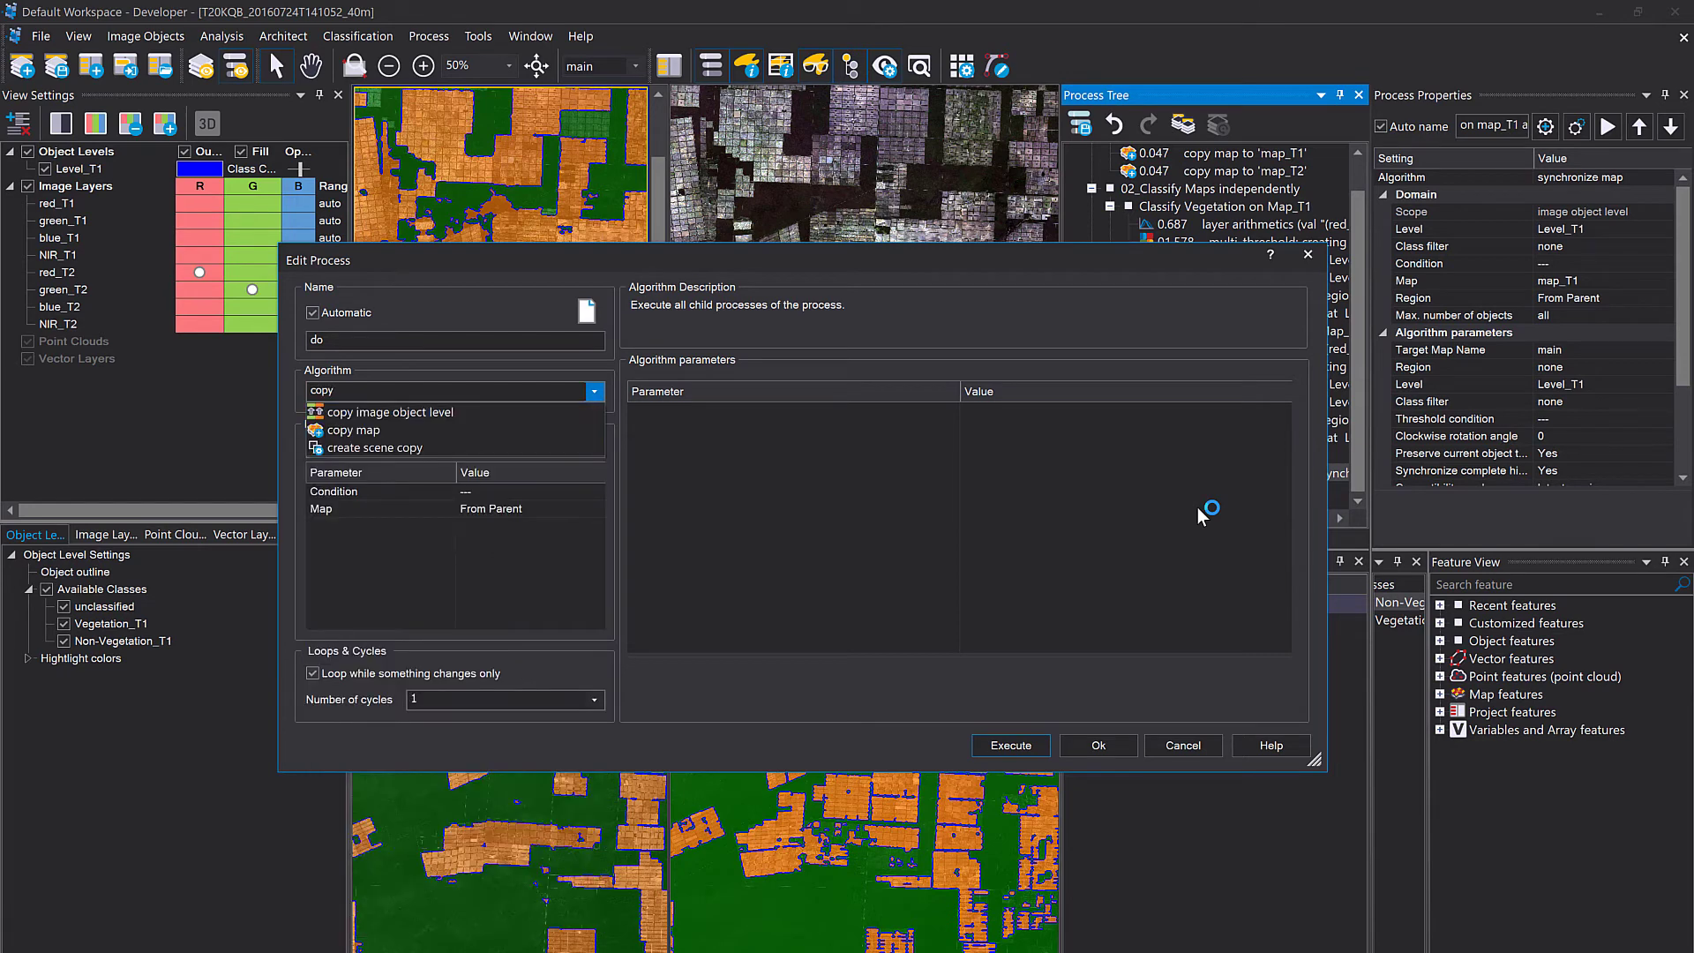
left_click(532, 410)
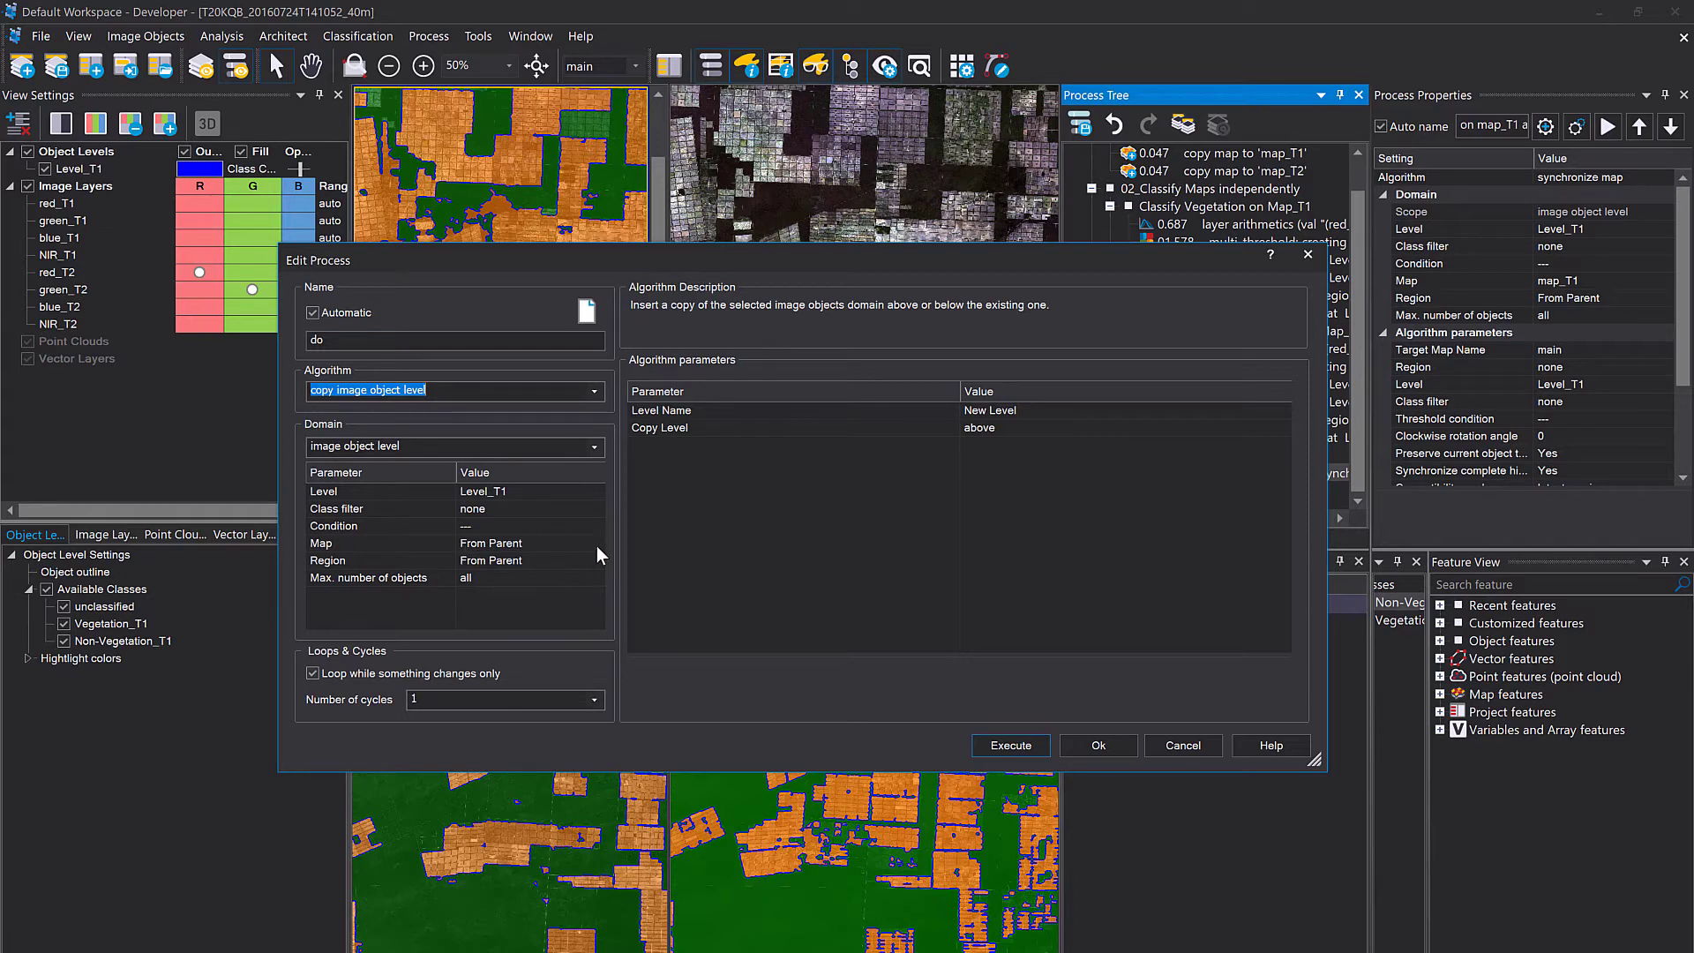
left_click(1172, 411)
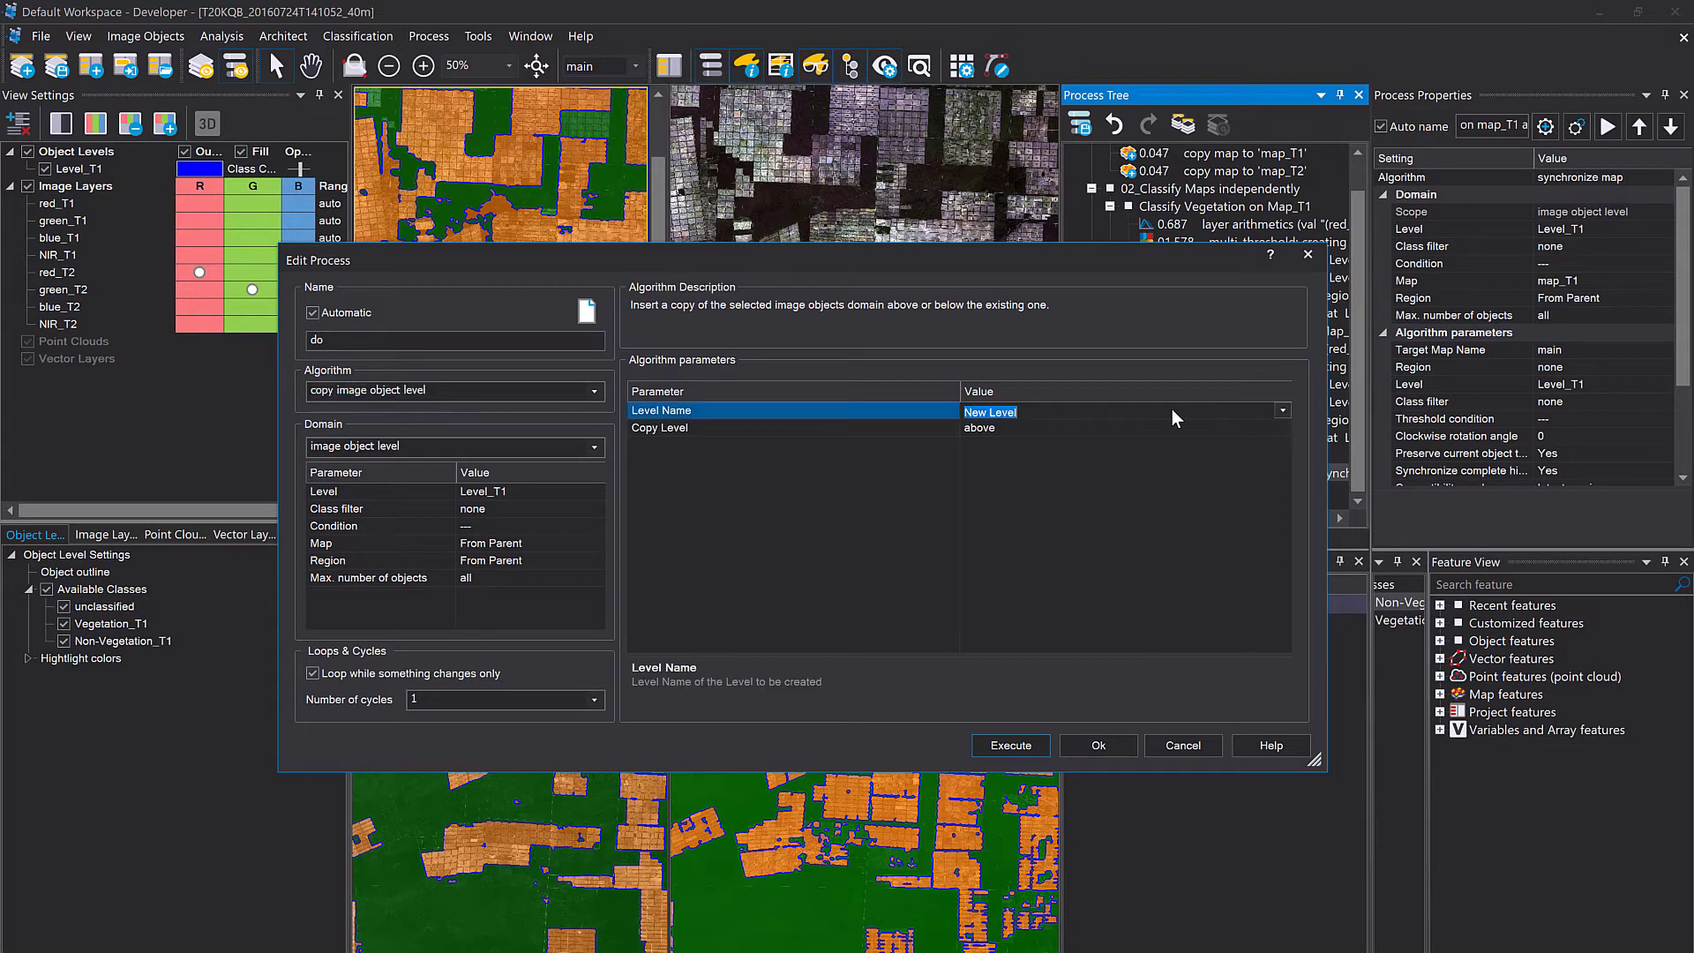
type("Level_T2")
left_click(1066, 433)
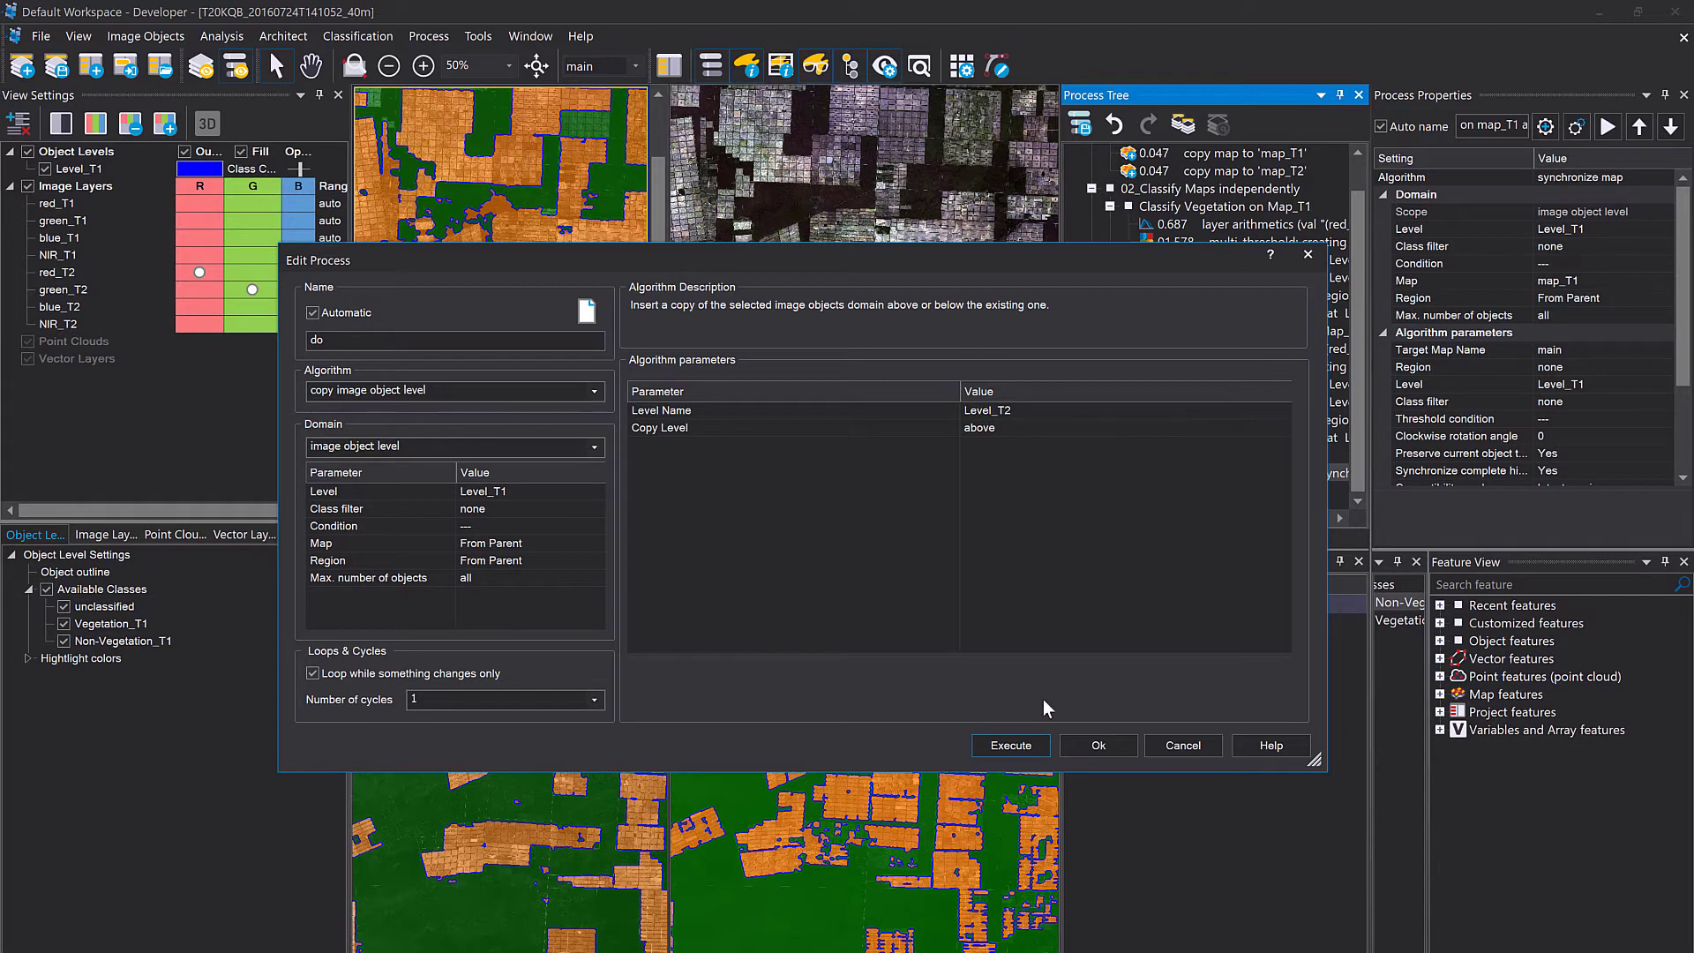
left_click(1010, 744)
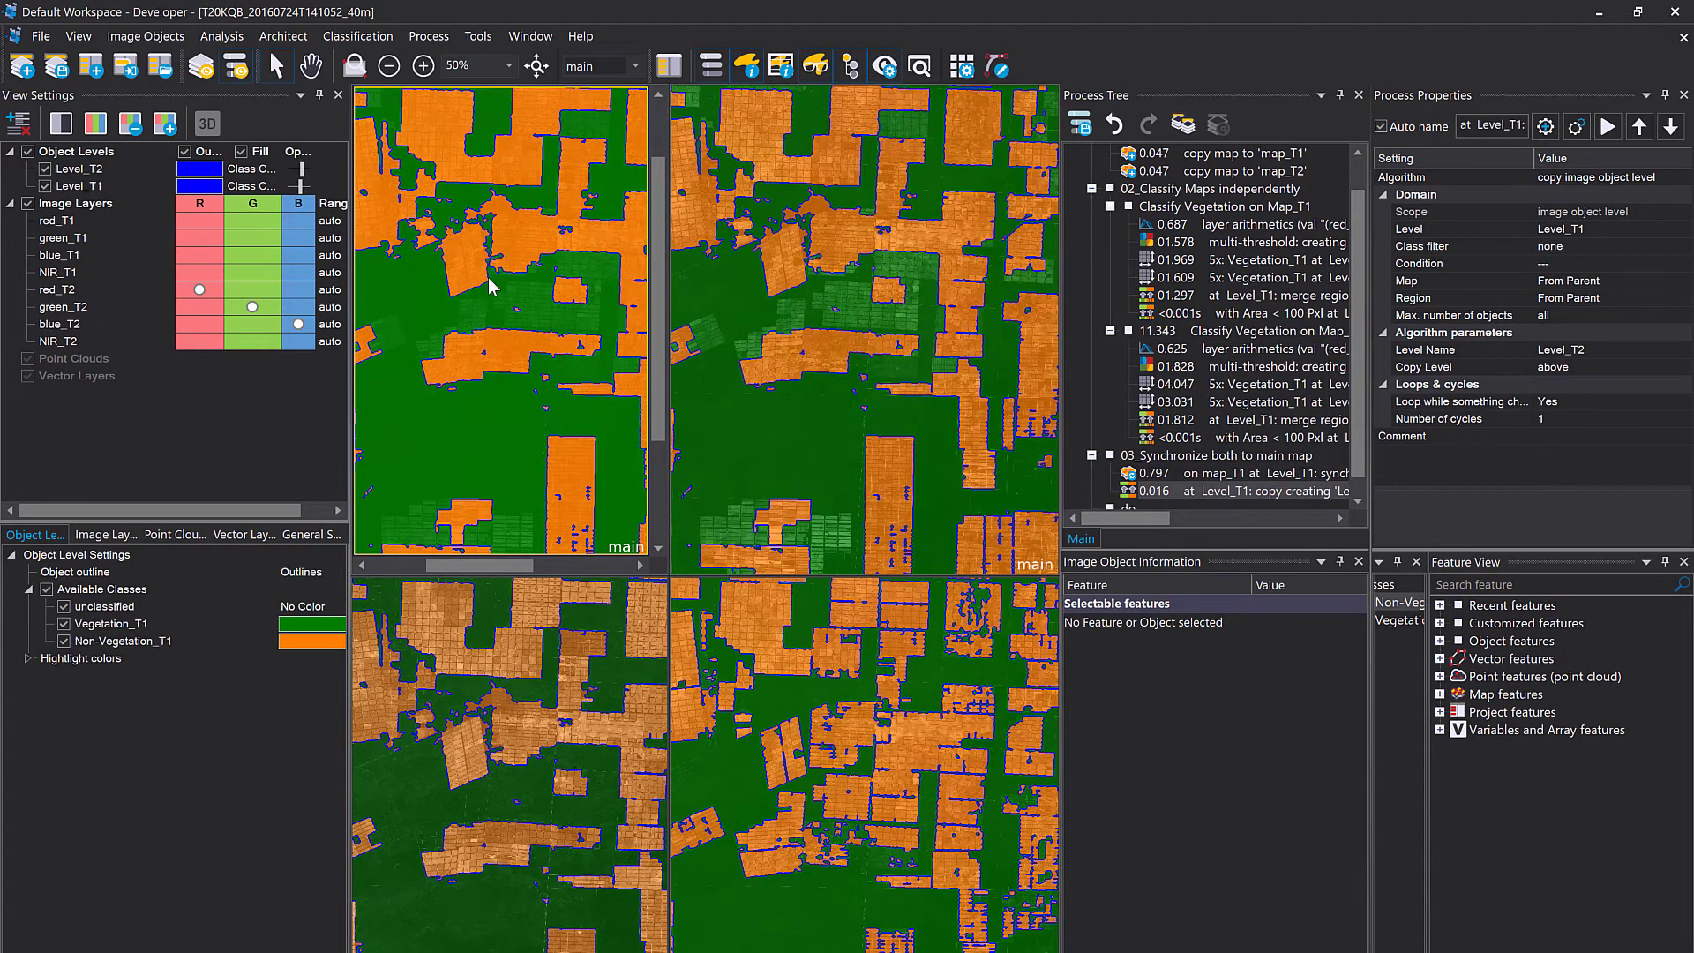
Select the large vegetation object in the main map and compare the object levels by toggling their visibility.
left_click(491, 286)
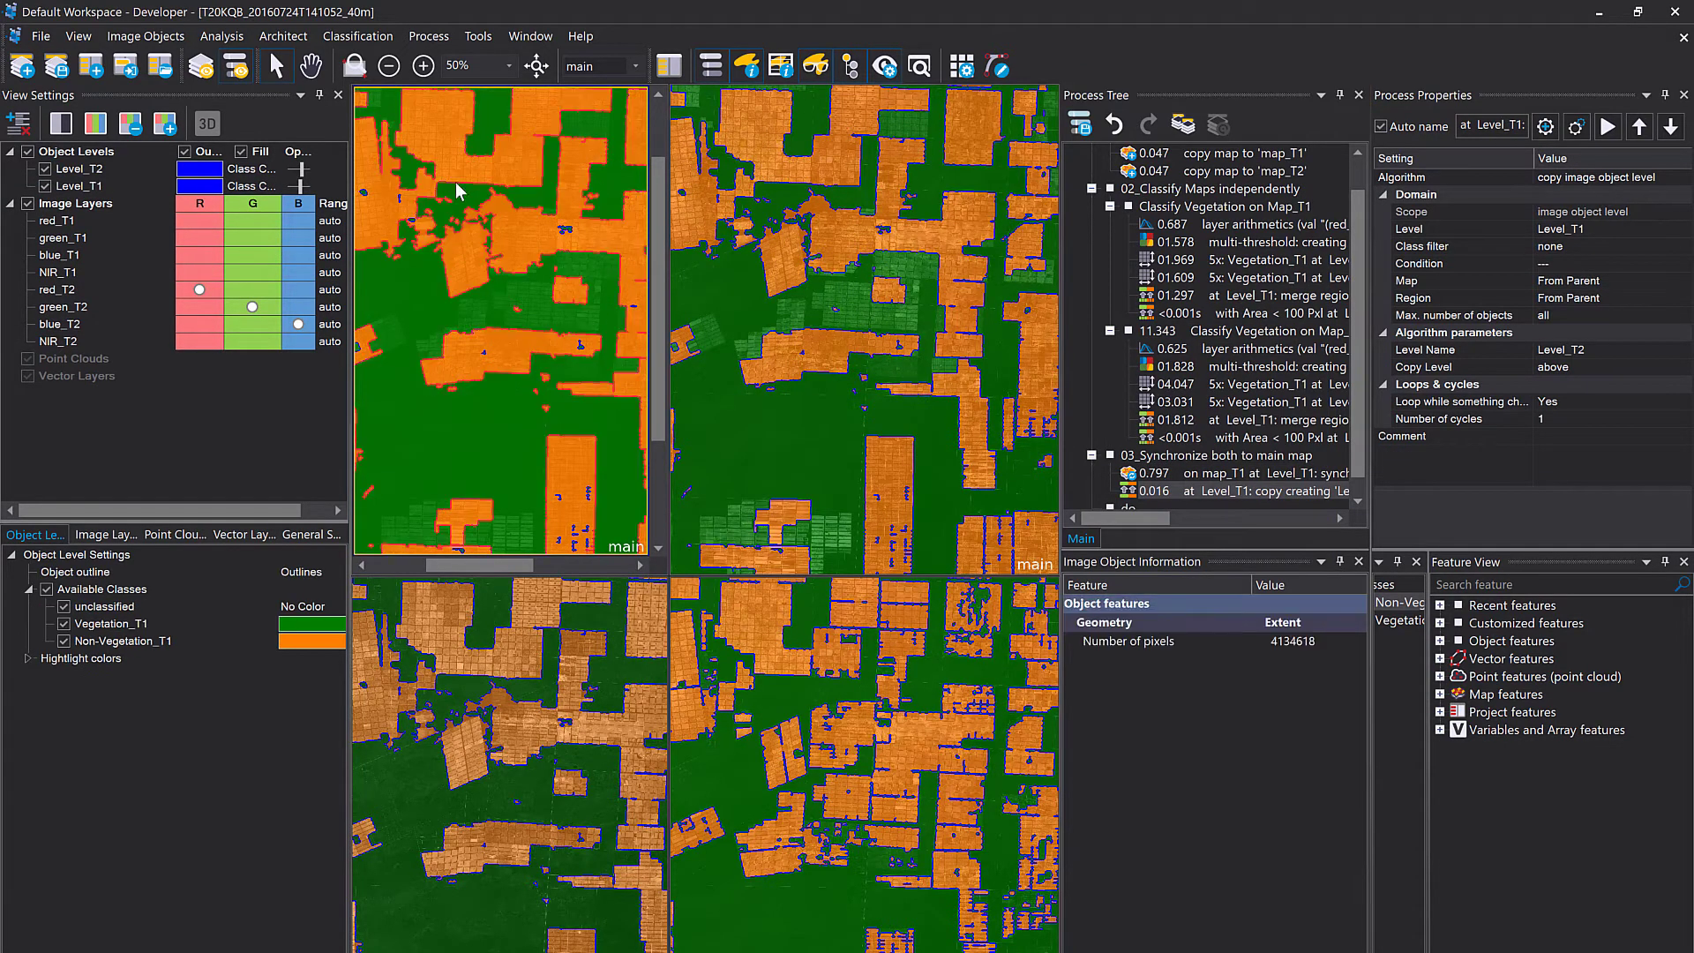
left_click(55, 184)
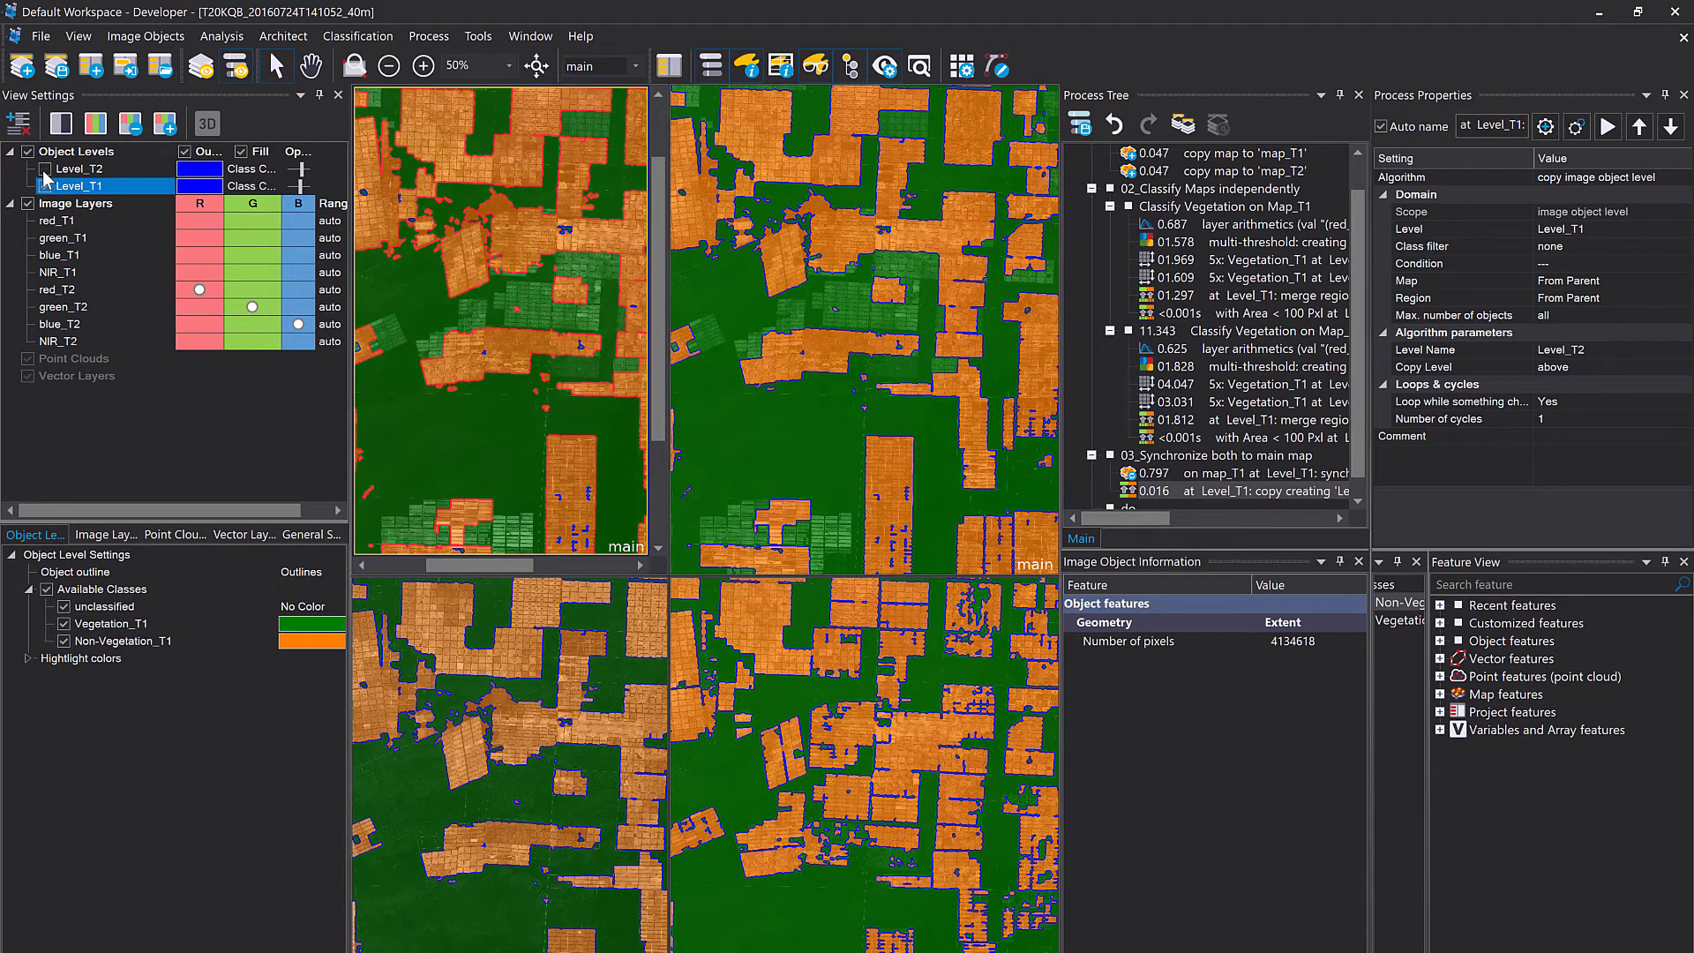
Duplicate the map_T1 synchronize process and place the copy below the copy image object level process.
left_click(1194, 476)
key("ctrl+c")
left_click(1209, 489)
key("ctrl+v")
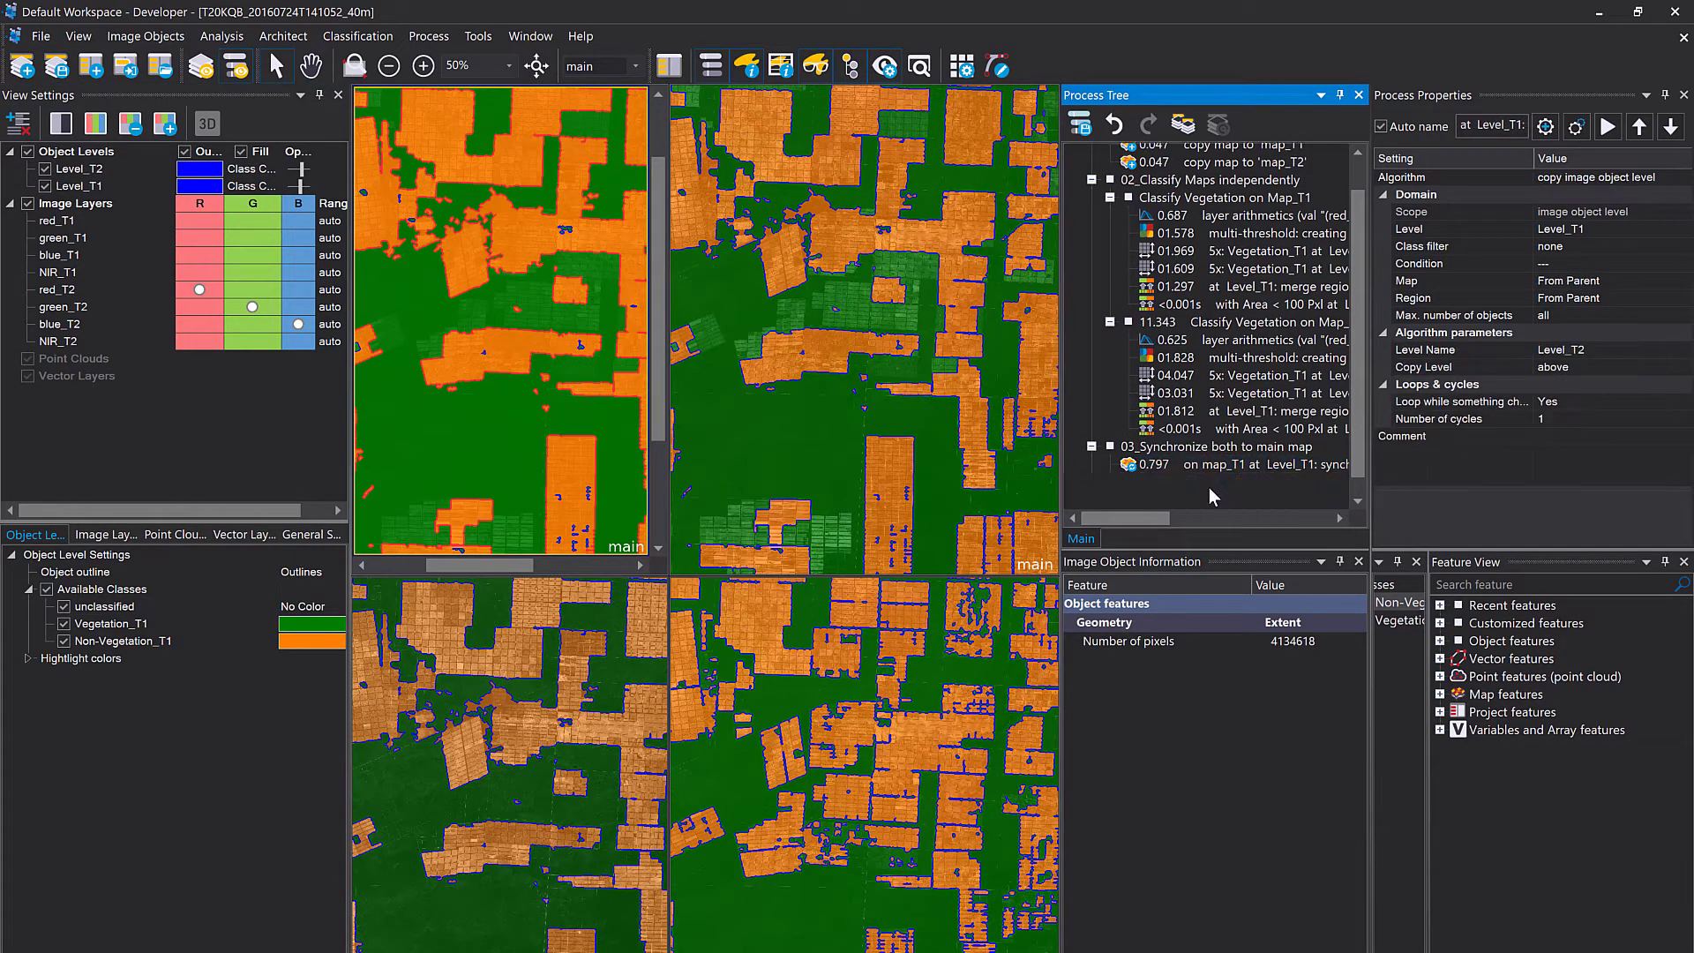
Set the duplicated synchronize process's domain to map_T2 and Level_T1.
double_click(1202, 491)
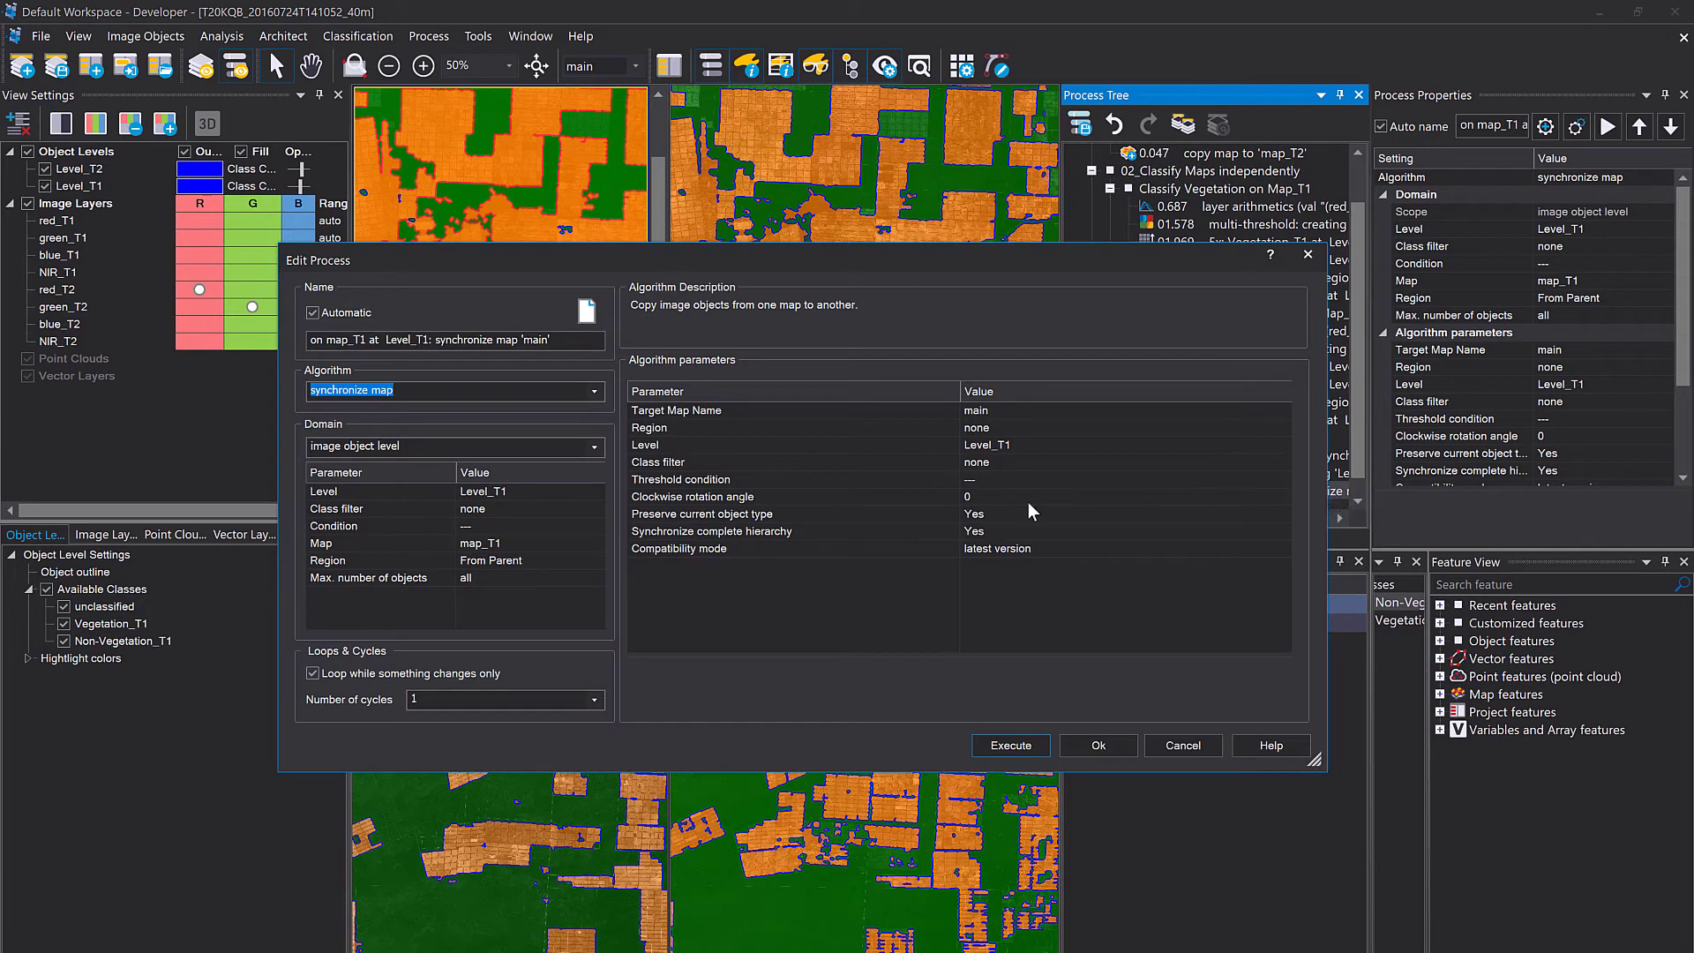
left_click(591, 540)
left_click(573, 599)
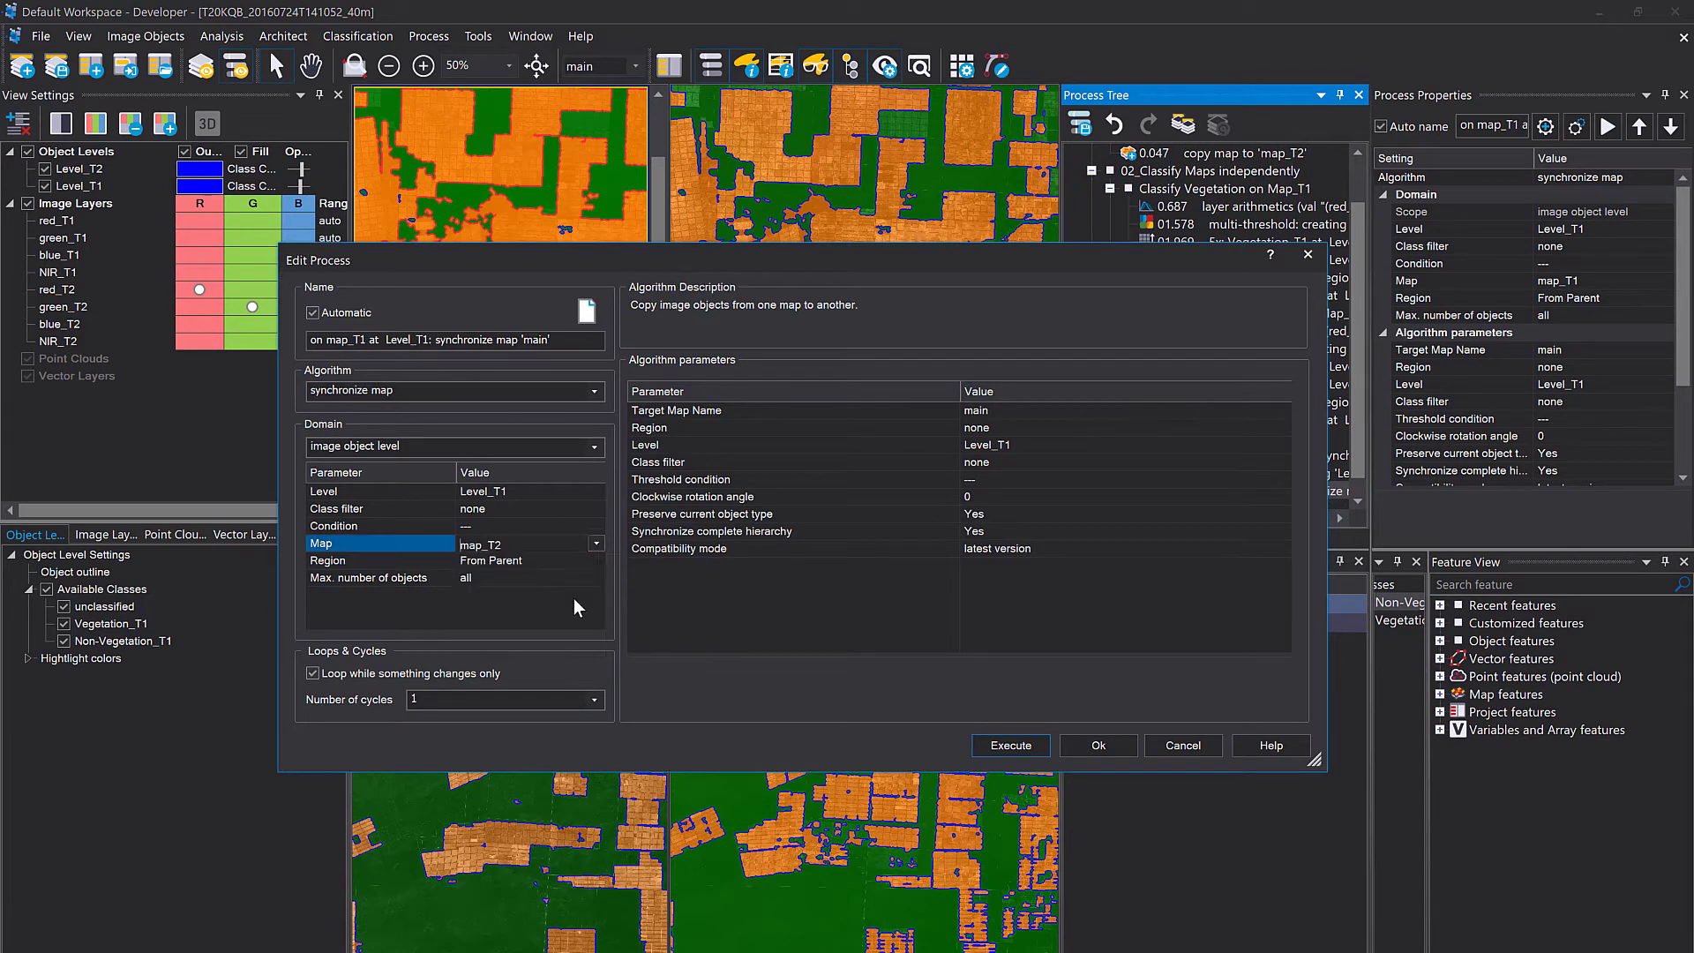
left_click(595, 491)
left_click(531, 526)
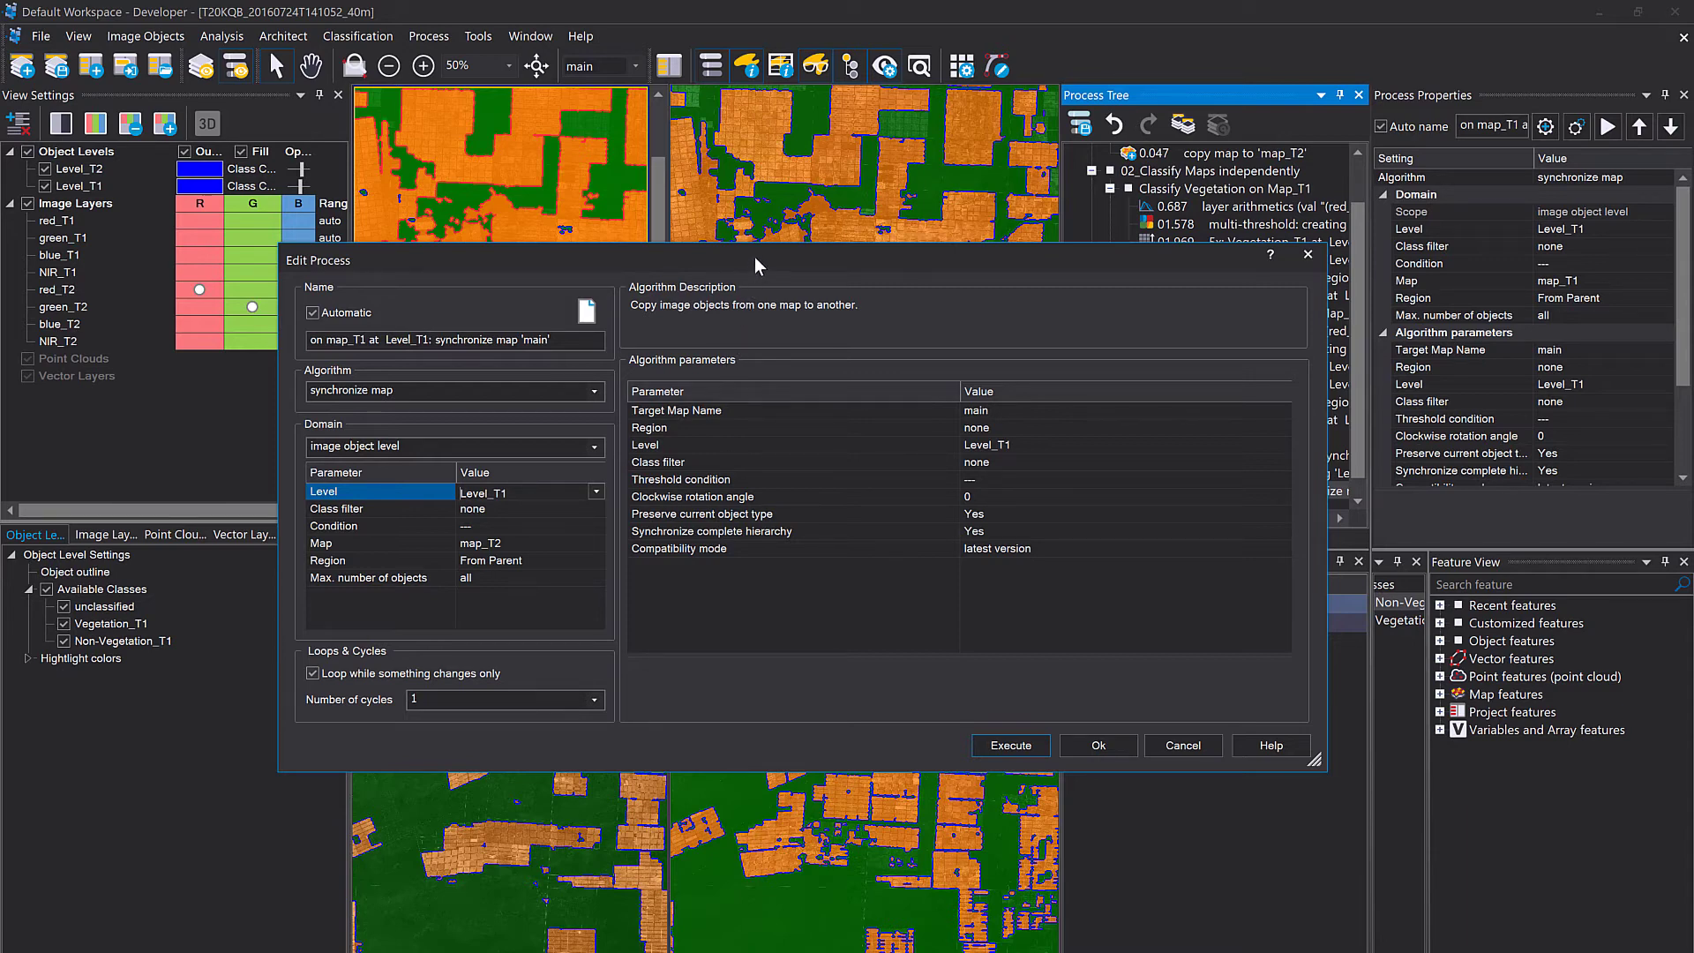
Set the target level of the synchronize process to Level_T2 on the main map.
left_click_drag(759, 253, 724, 262)
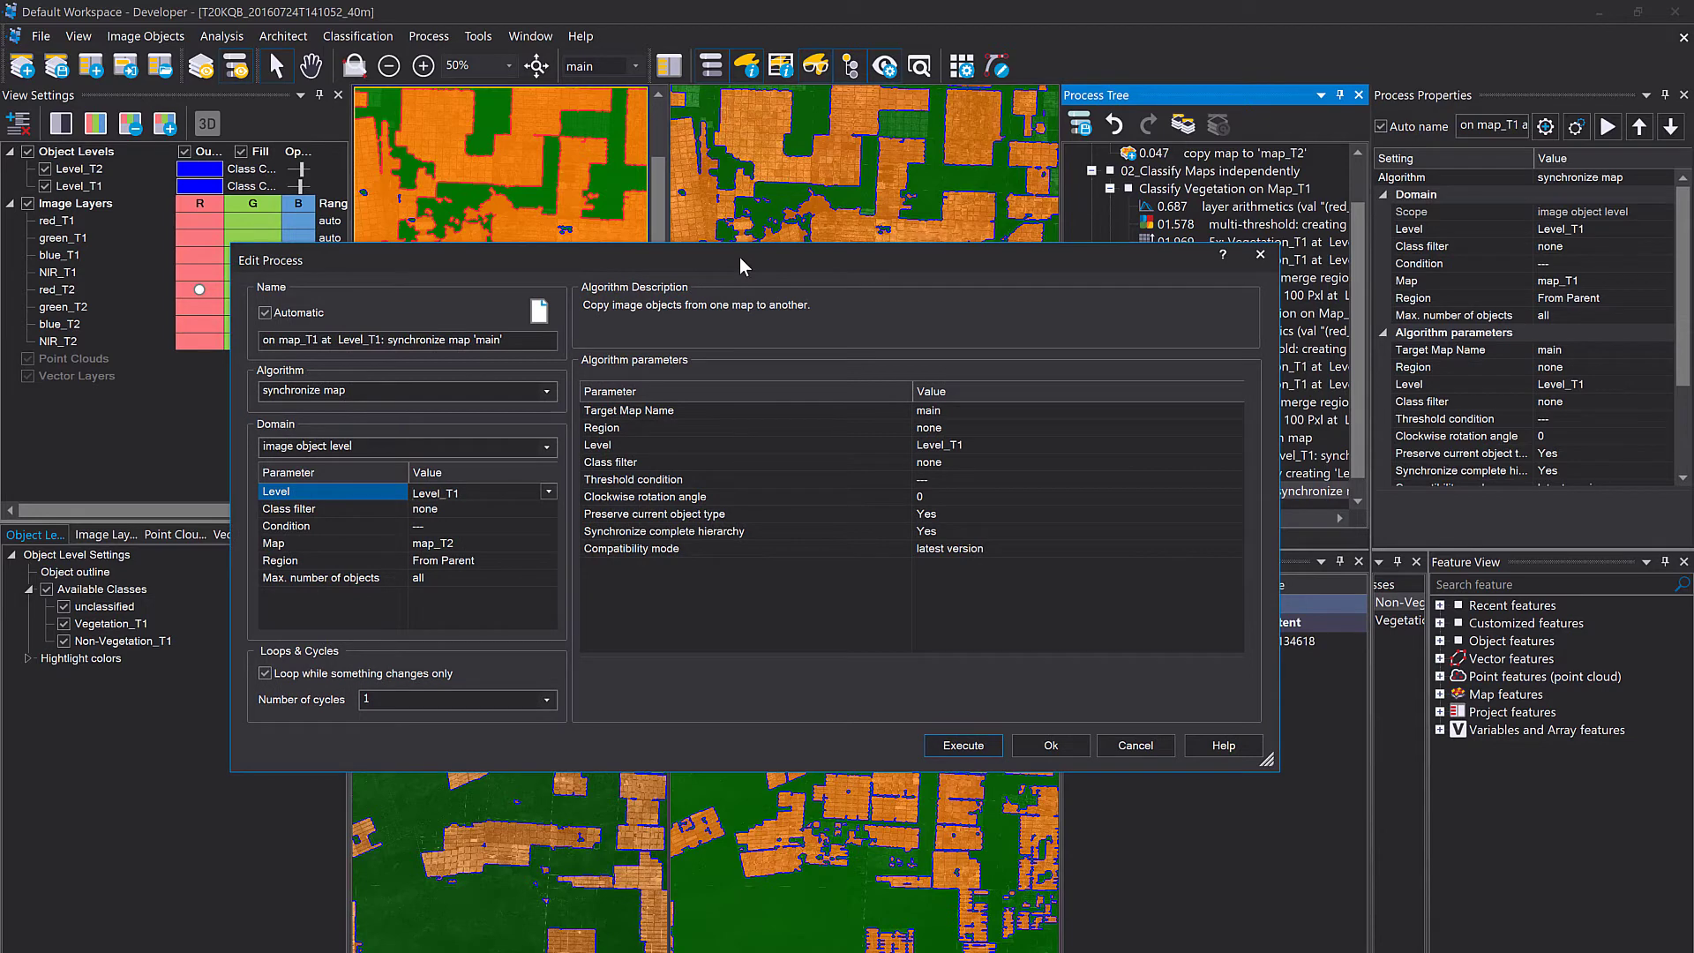
left_click(1064, 449)
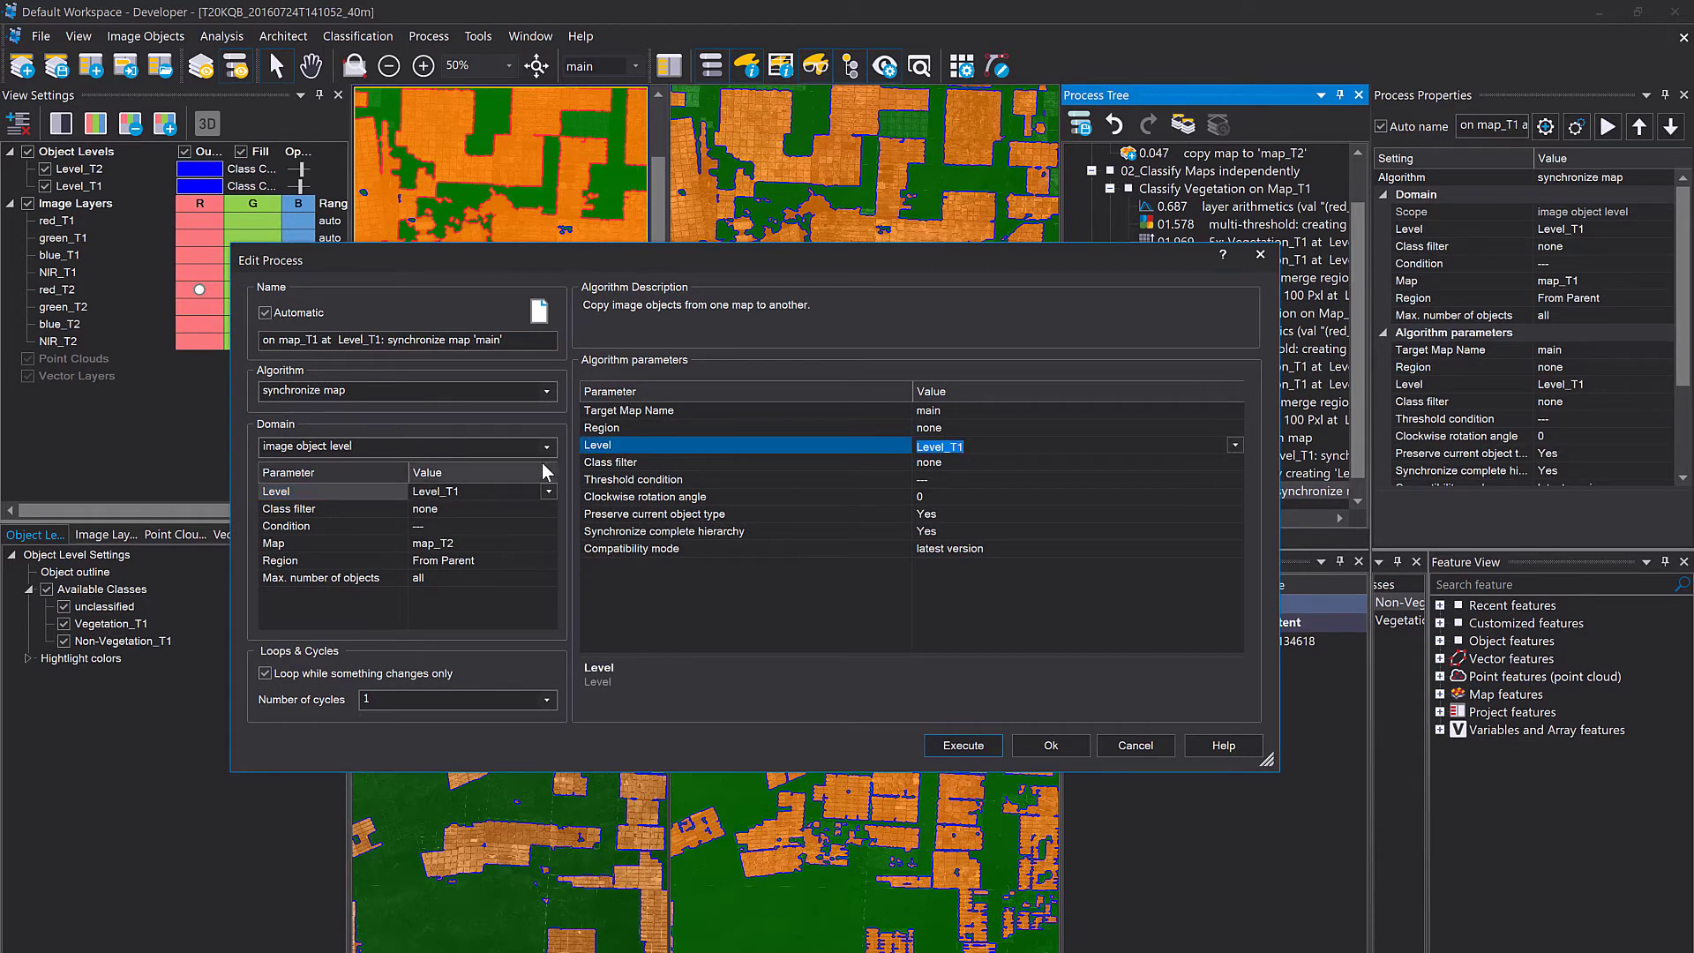
left_click(1238, 450)
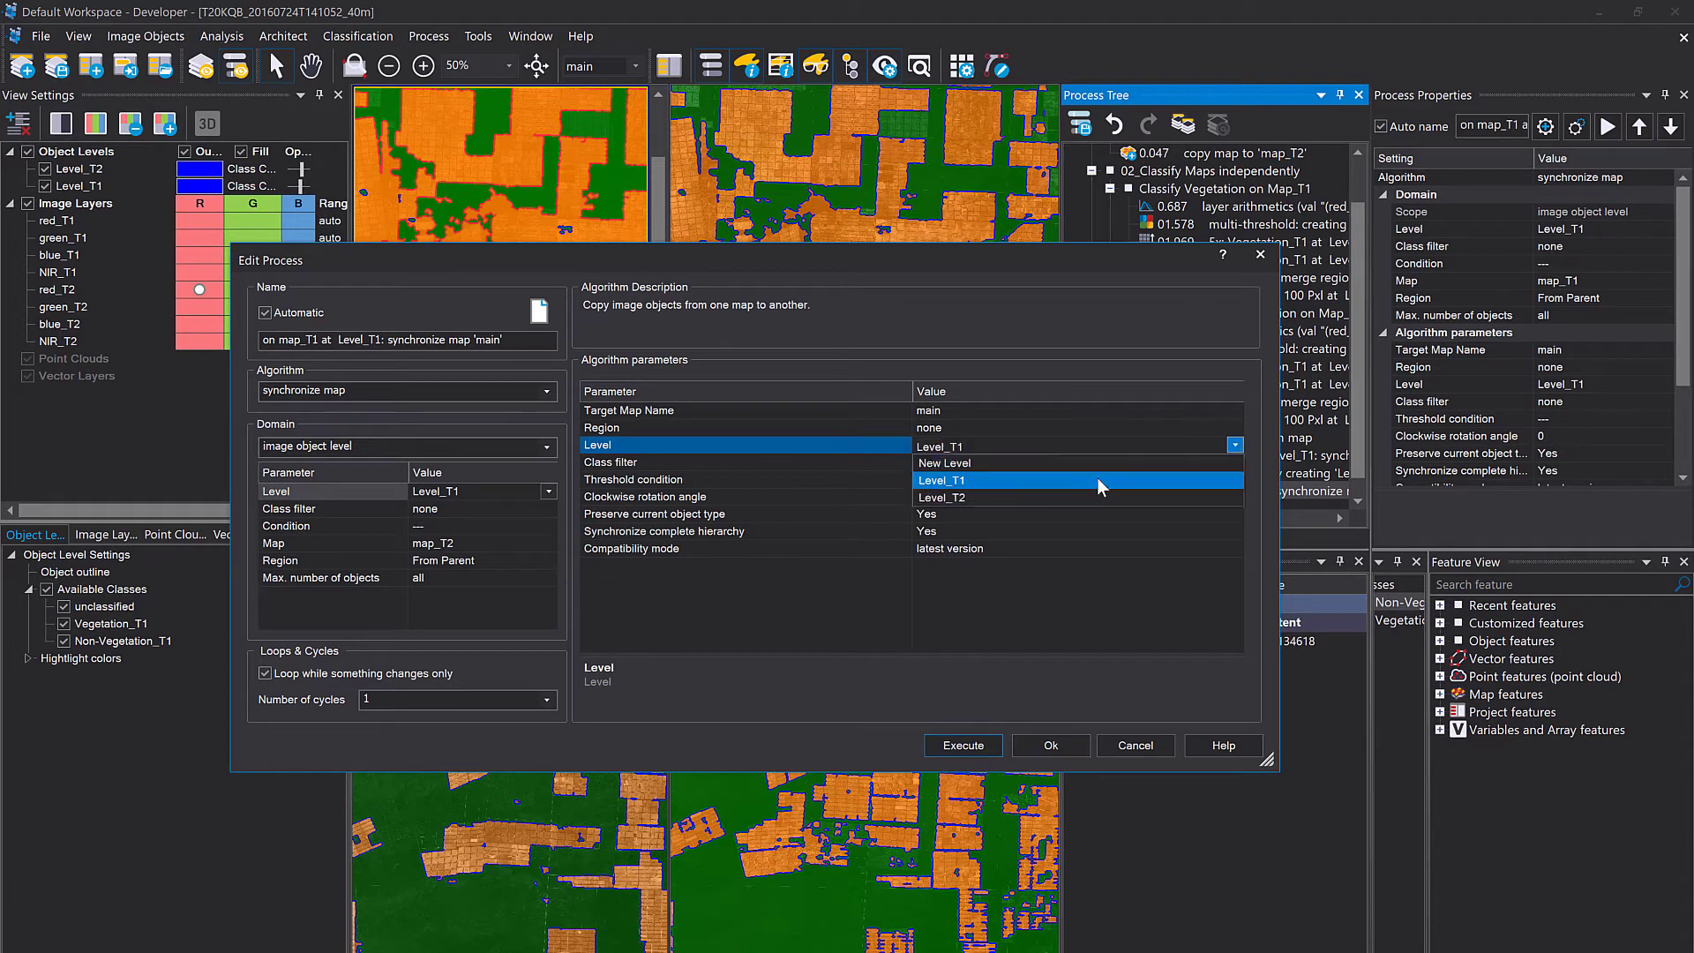
left_click(1064, 494)
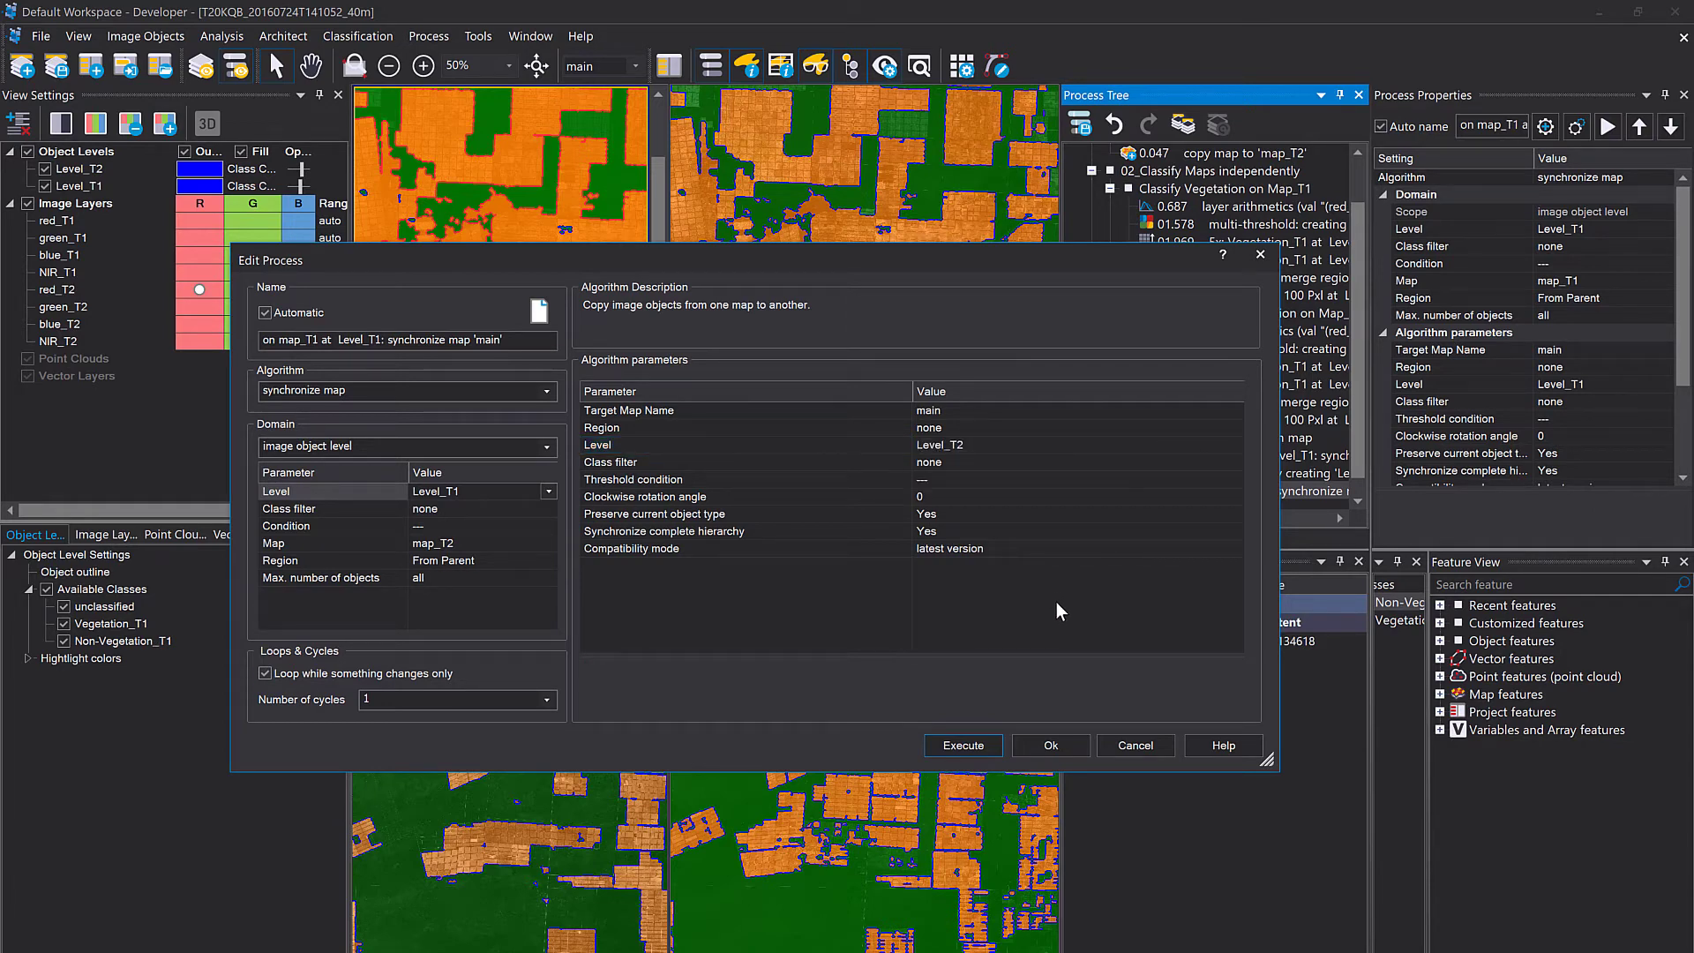
Set Synchronize complete hierarchy to No and execute the map_T2 synchronize process.
left_click(1237, 530)
left_click(1126, 492)
left_click(1237, 531)
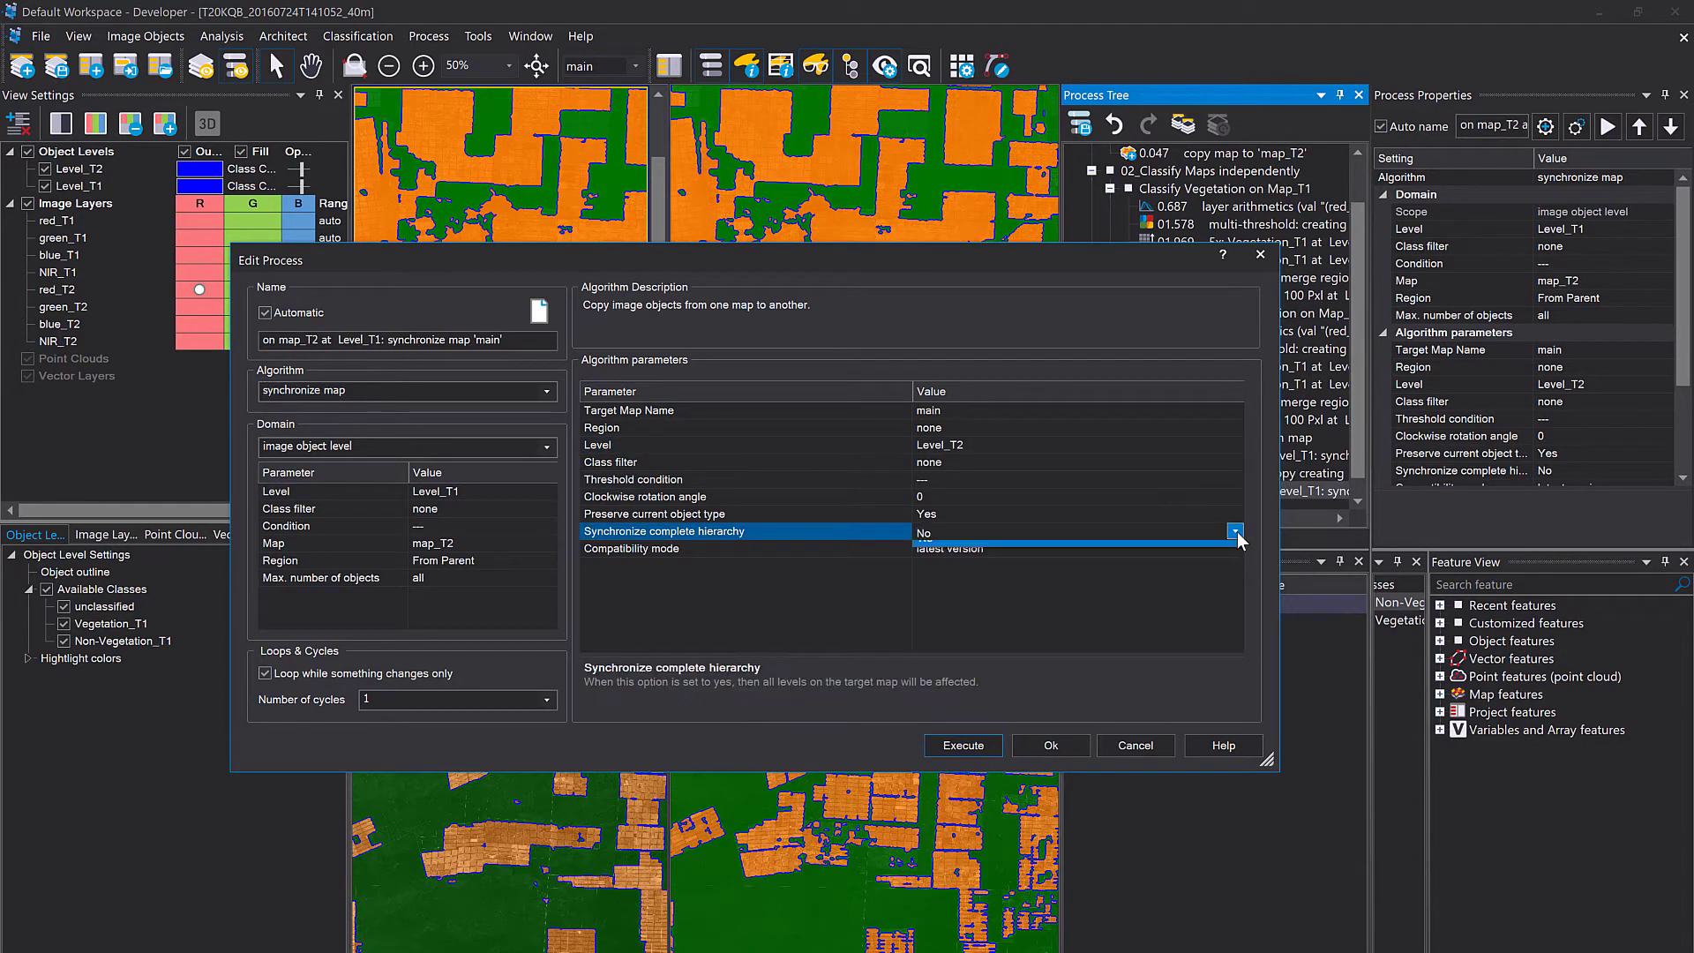
left_click(1138, 549)
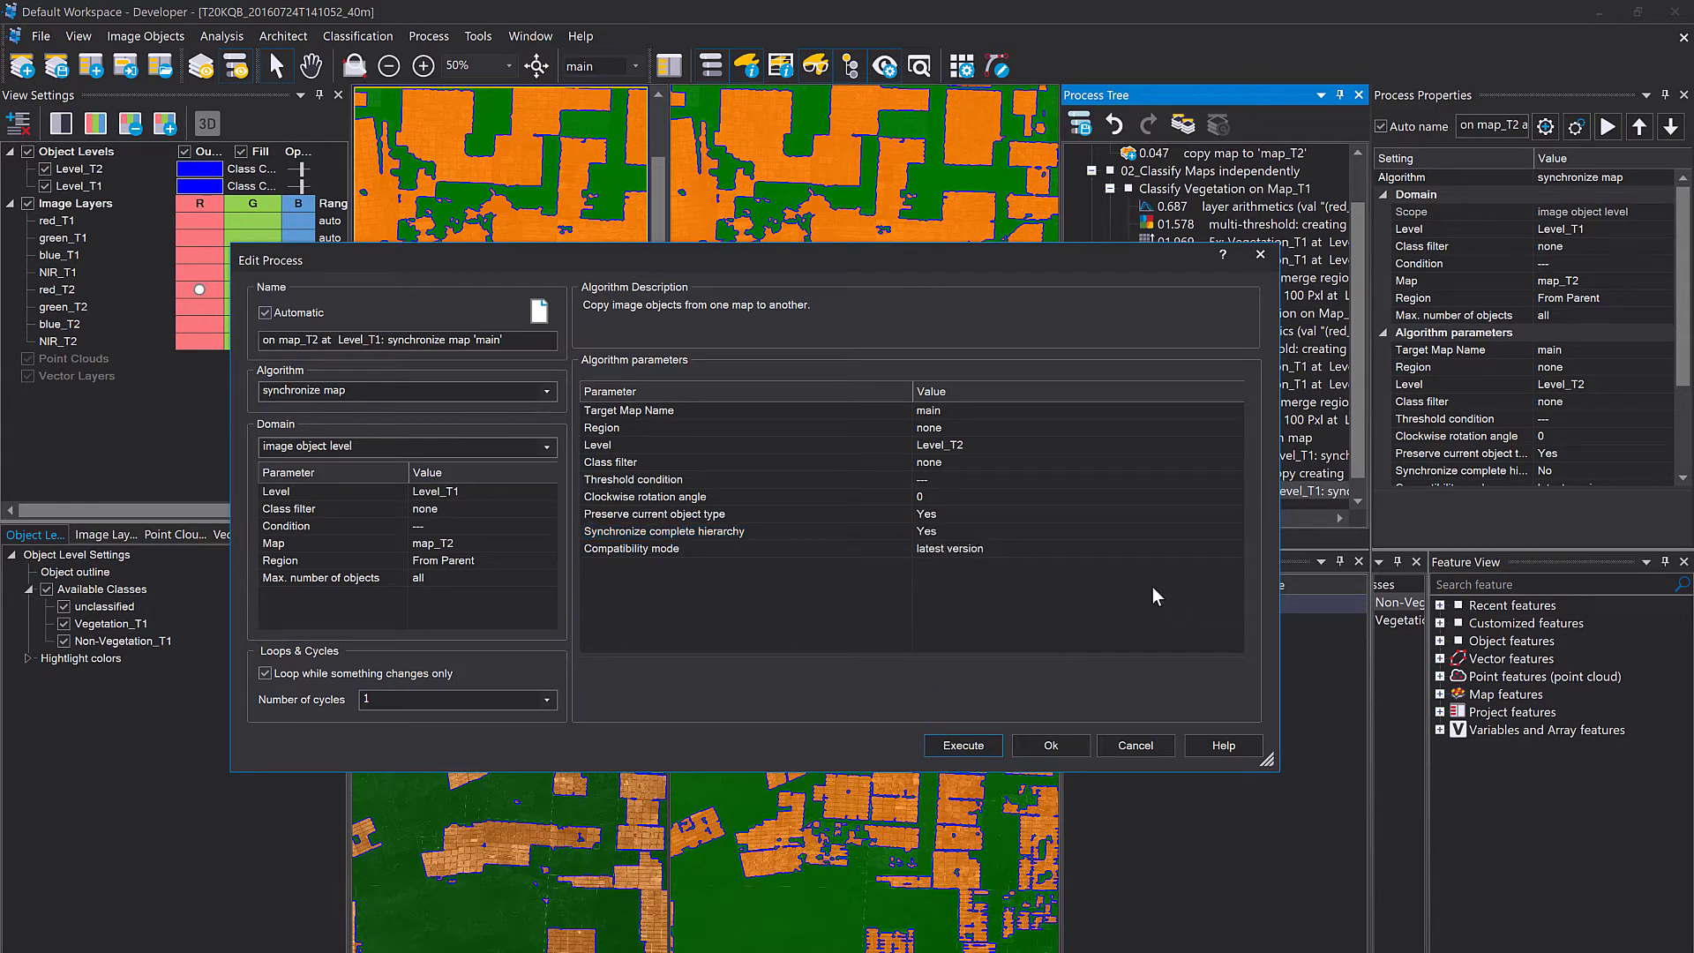
left_click(744, 533)
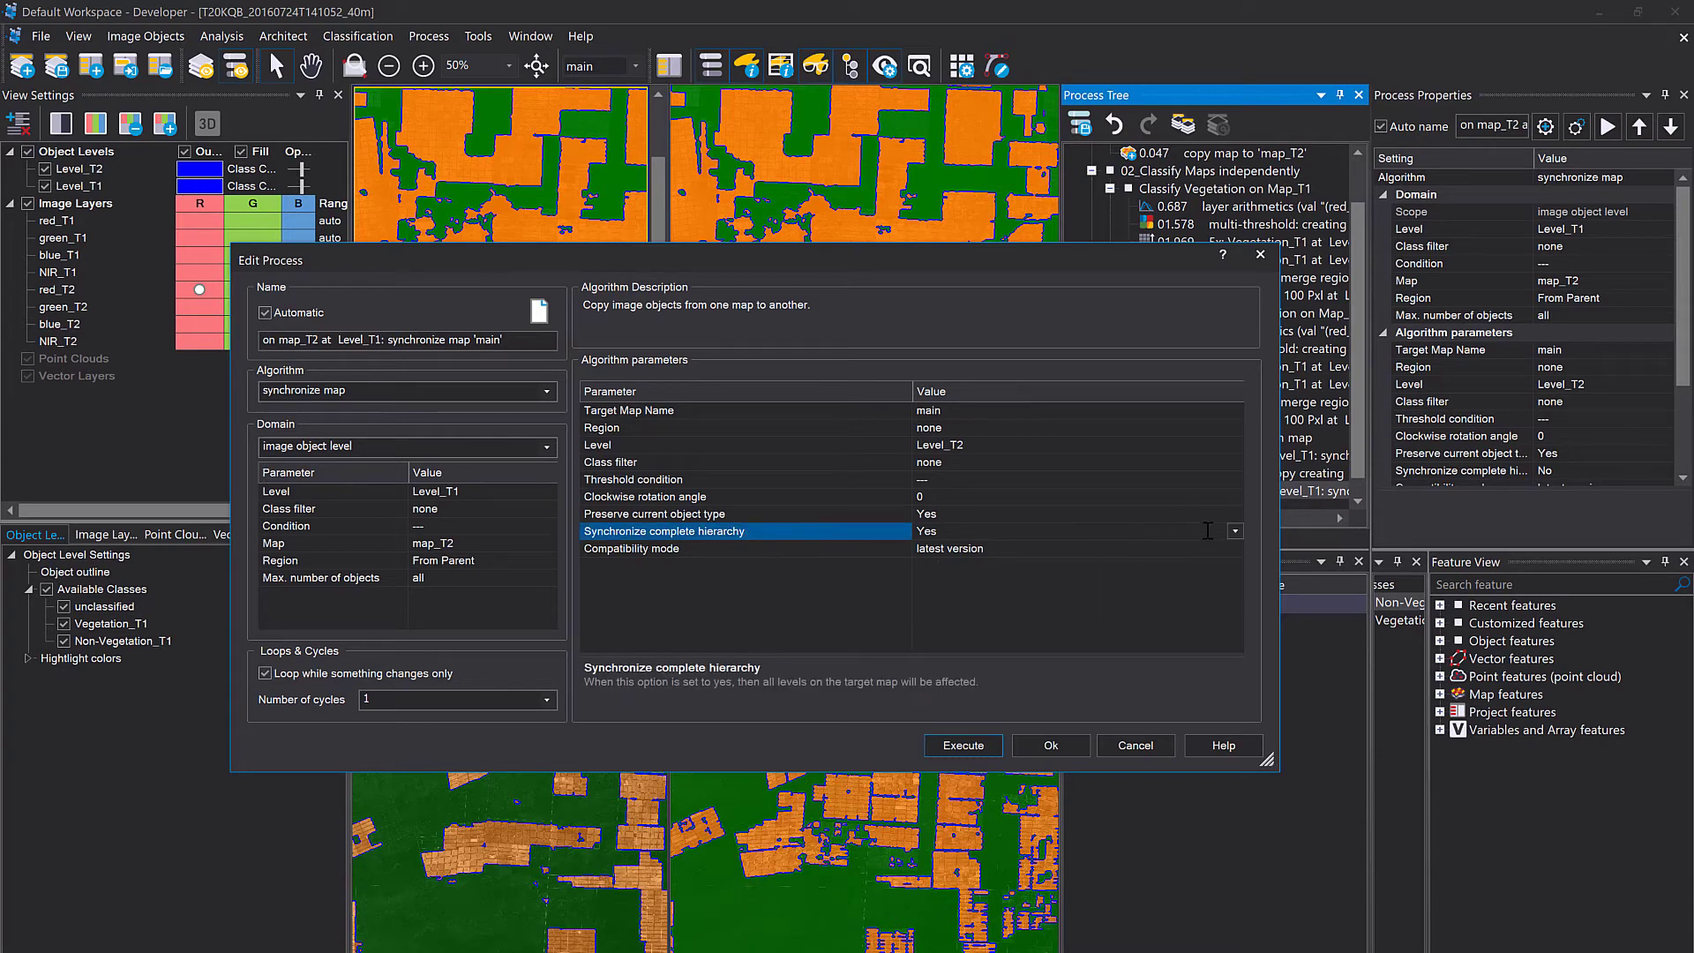
left_click(1235, 532)
left_click(1191, 563)
left_click(969, 746)
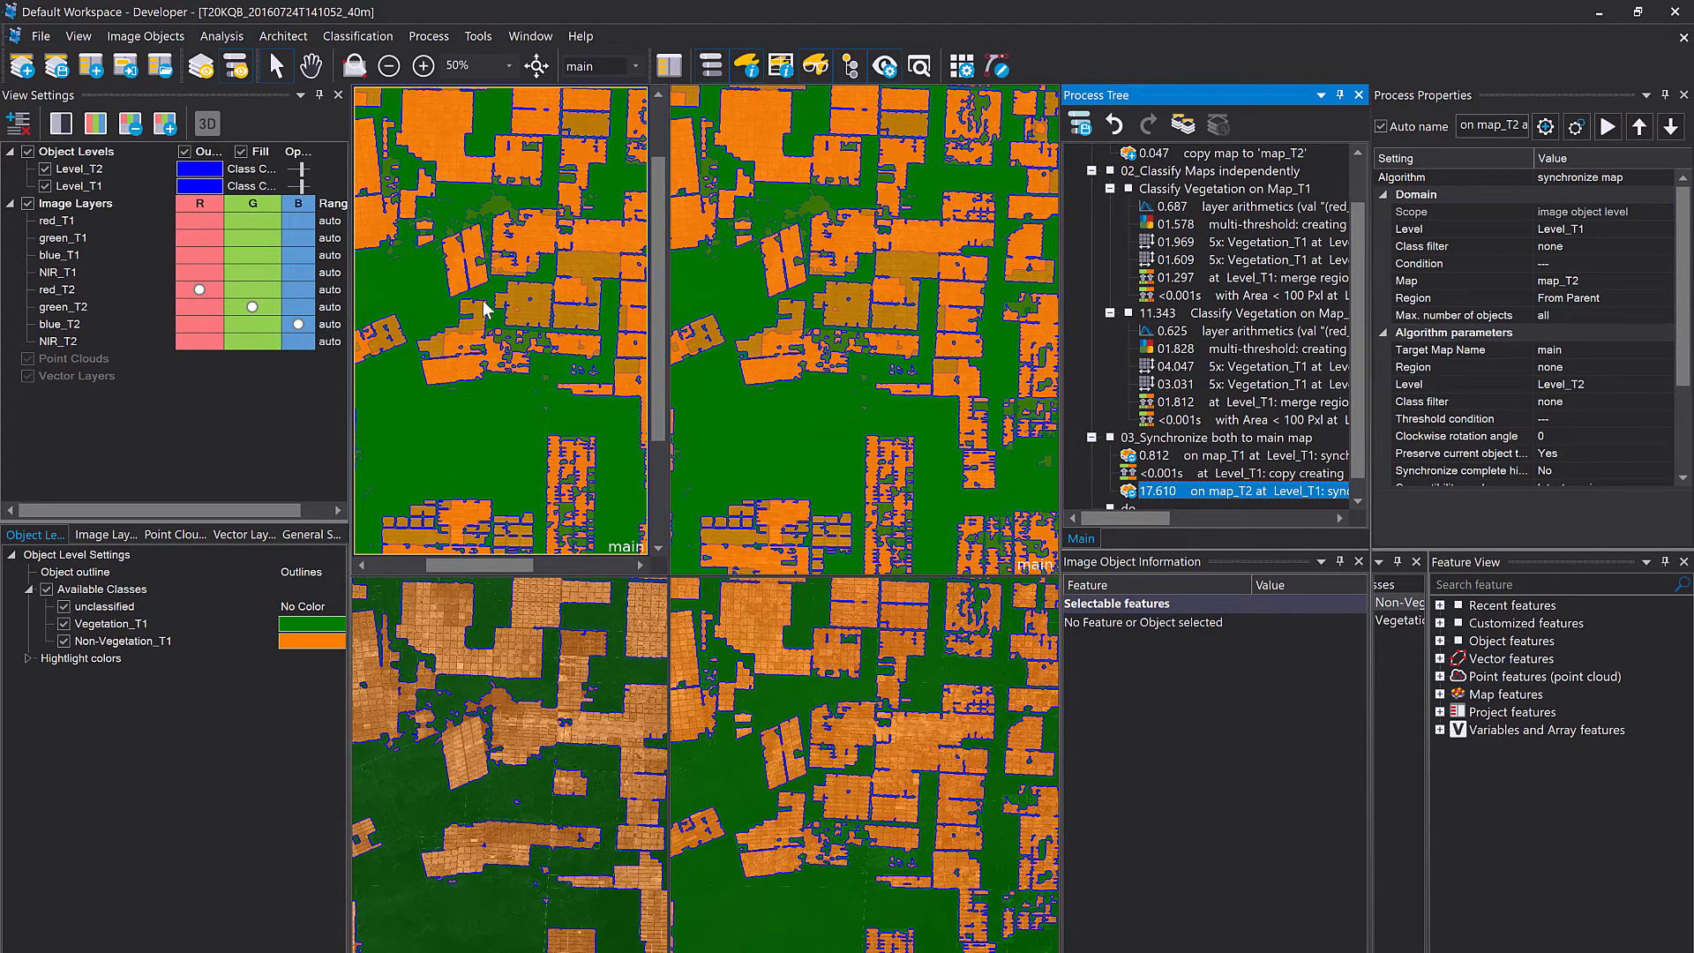
Adjust the classification overlay's opacity in the main map and switch from the four-view layout to a single view.
scroll(417, 311, "up", 1)
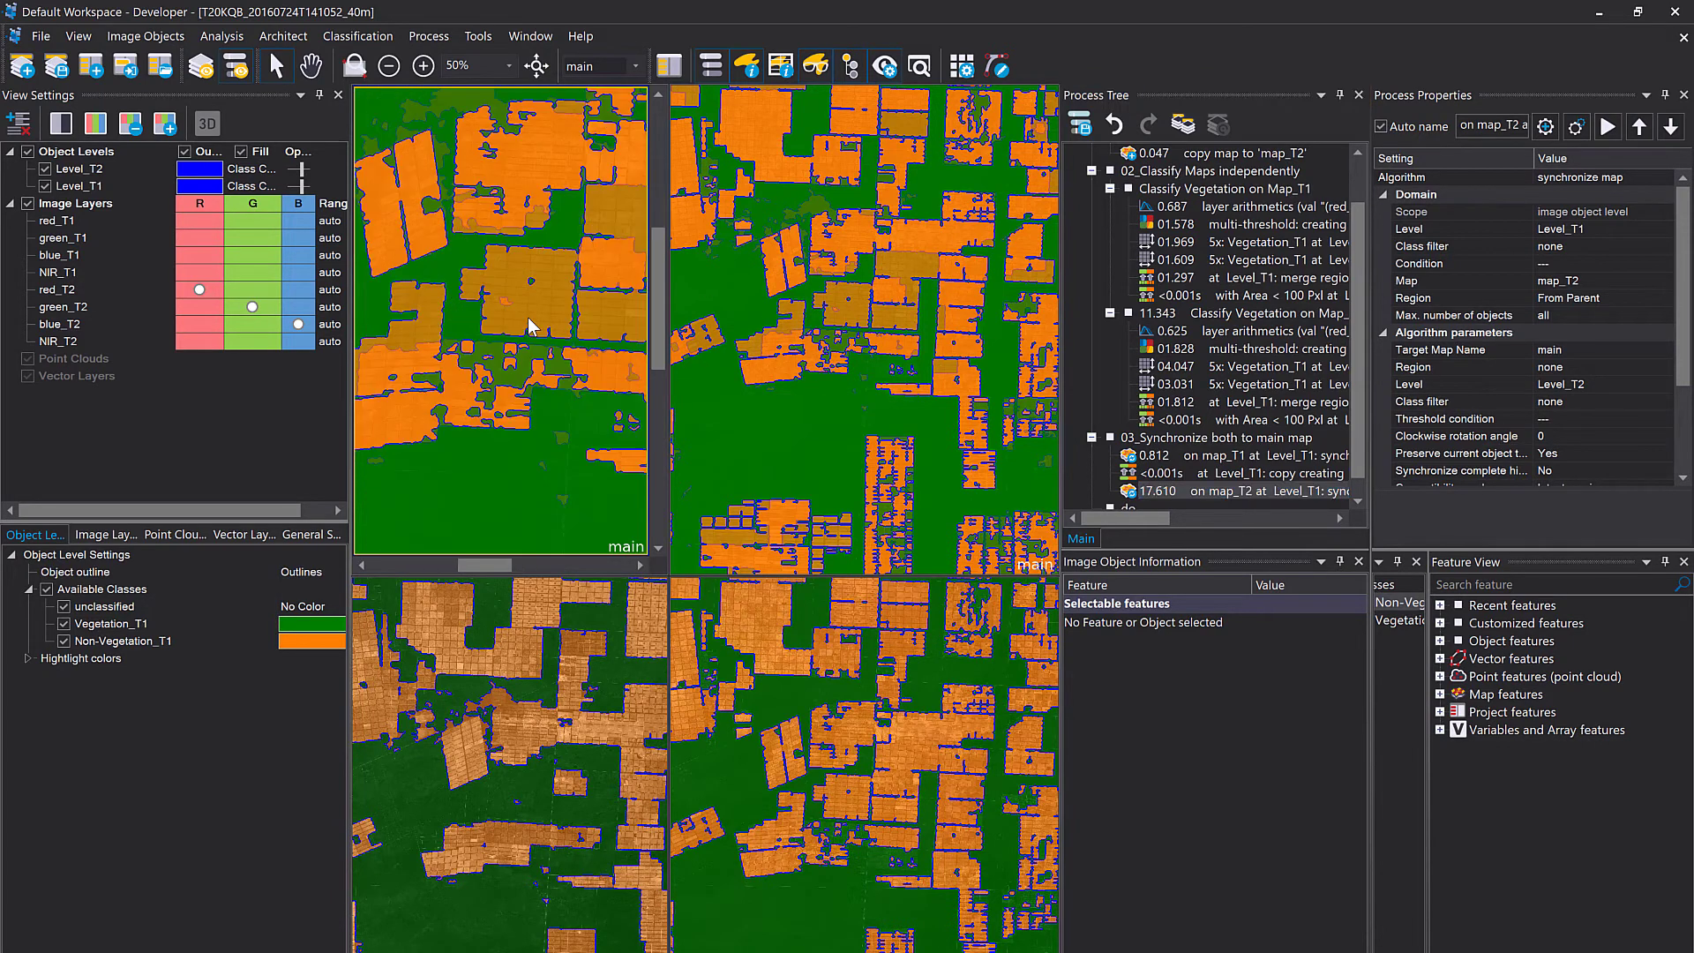
left_click_drag(301, 168, 302, 178)
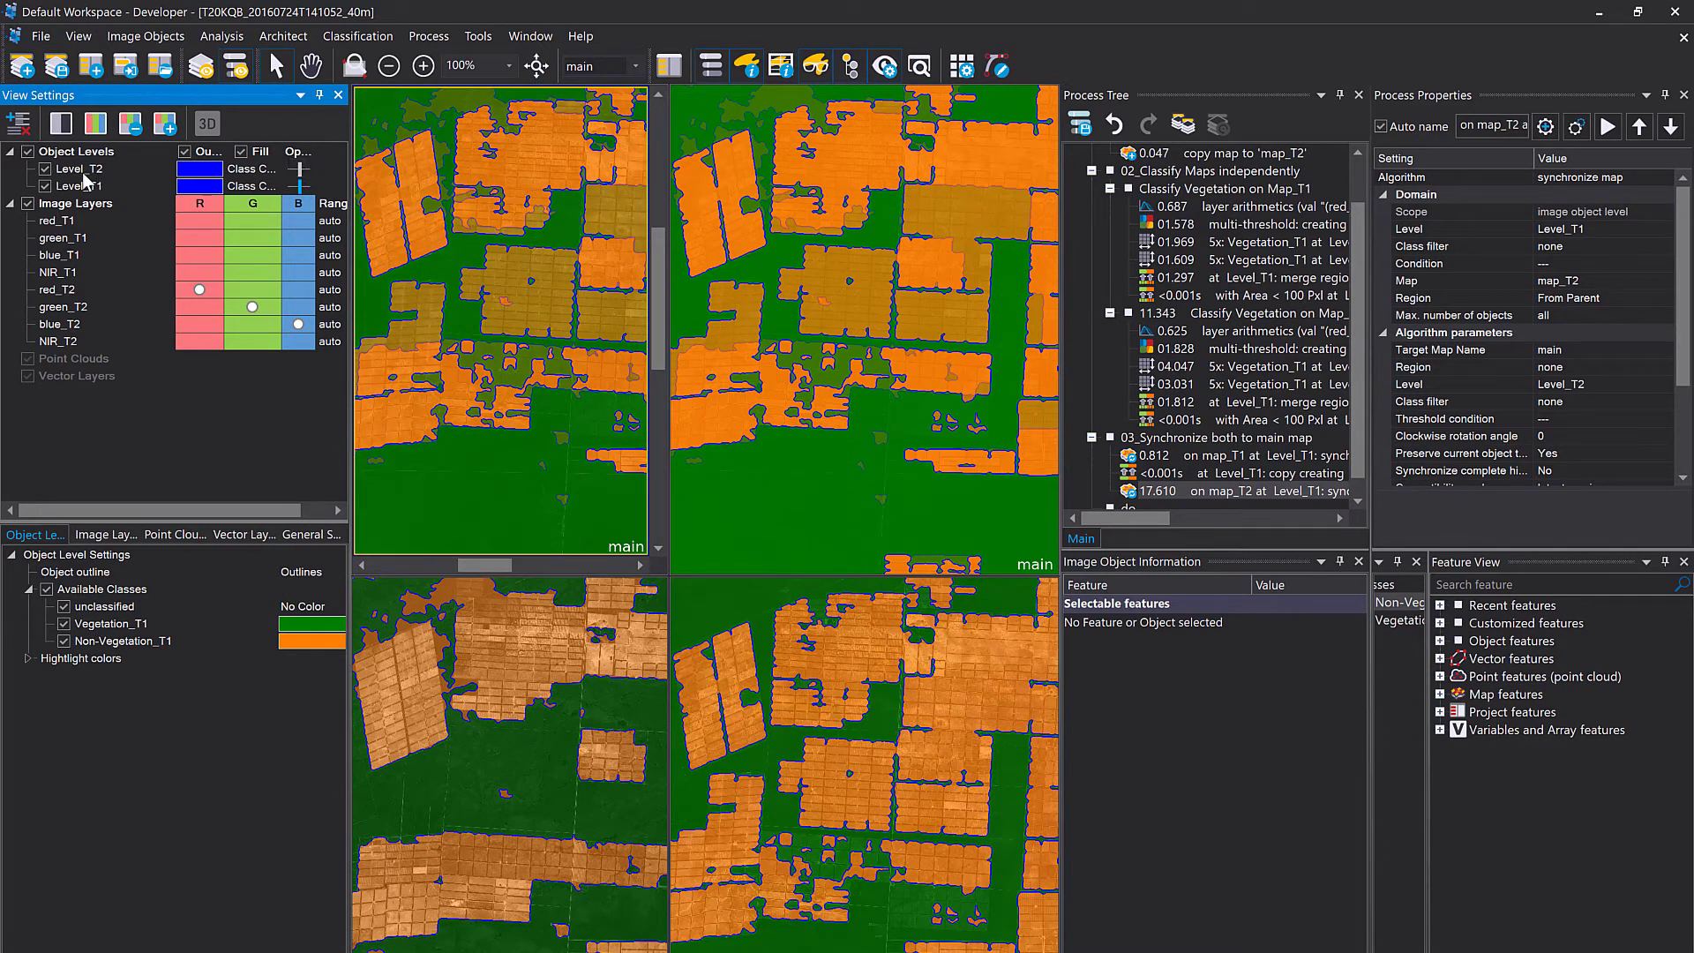
left_click(529, 38)
left_click(538, 55)
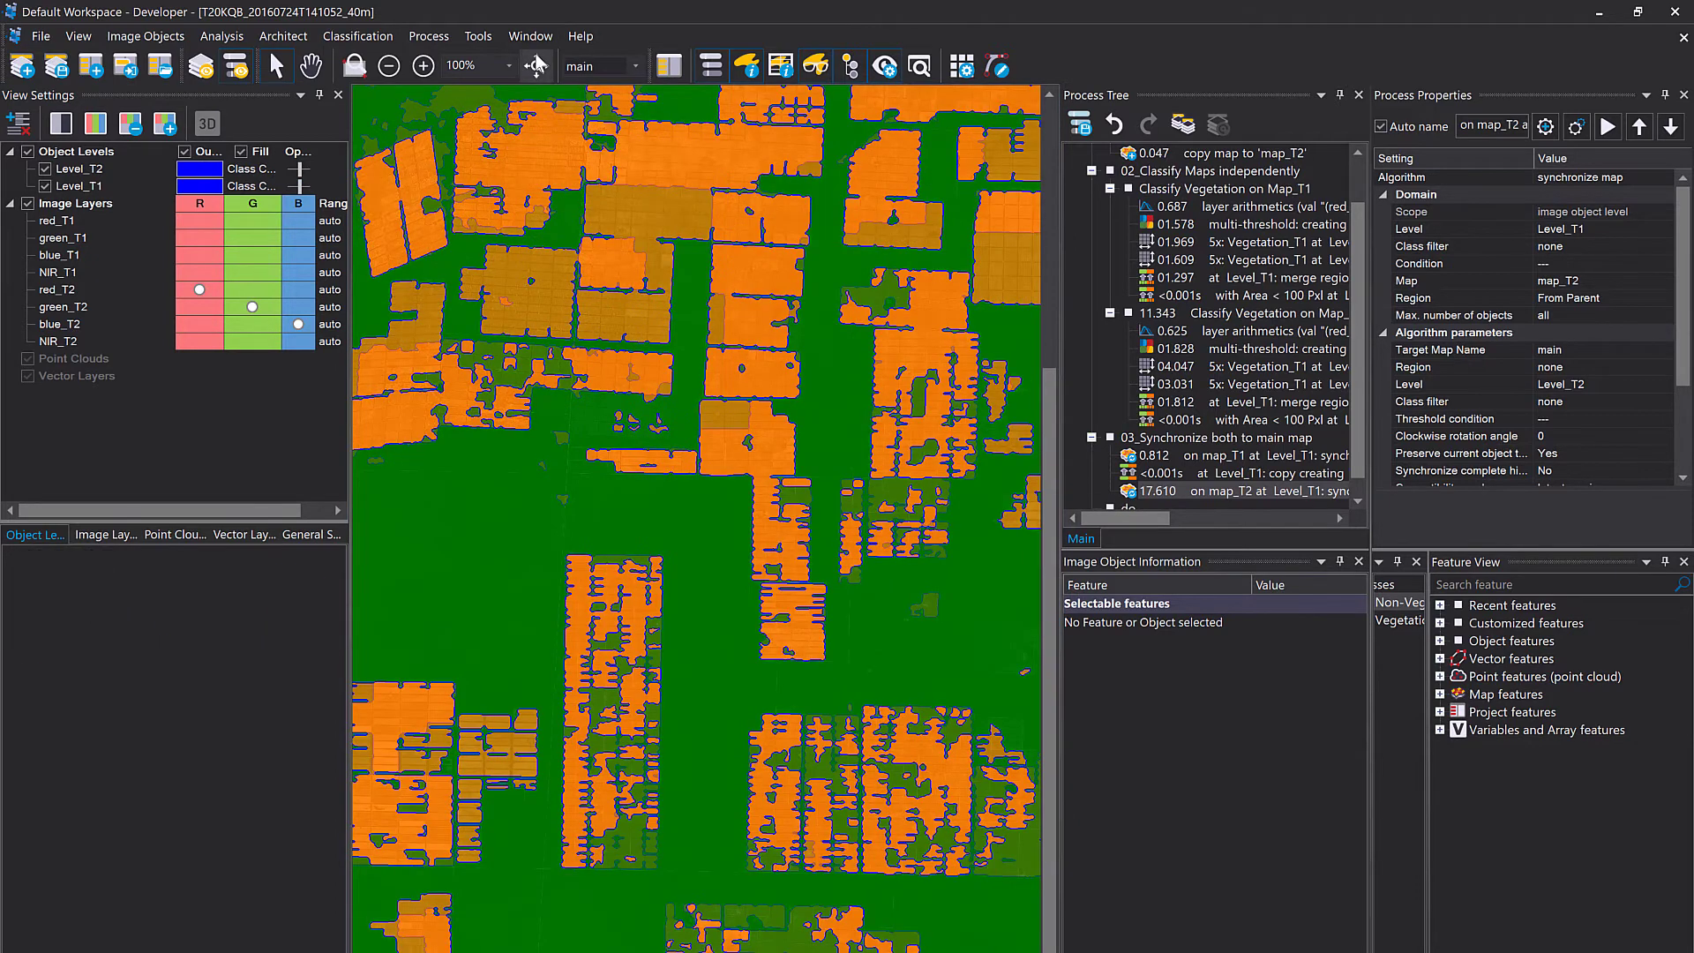
Compare the Level_T1 and Level_T2 classifications in the main map by showing each level alone and both together.
scroll(661, 231, "up", 1)
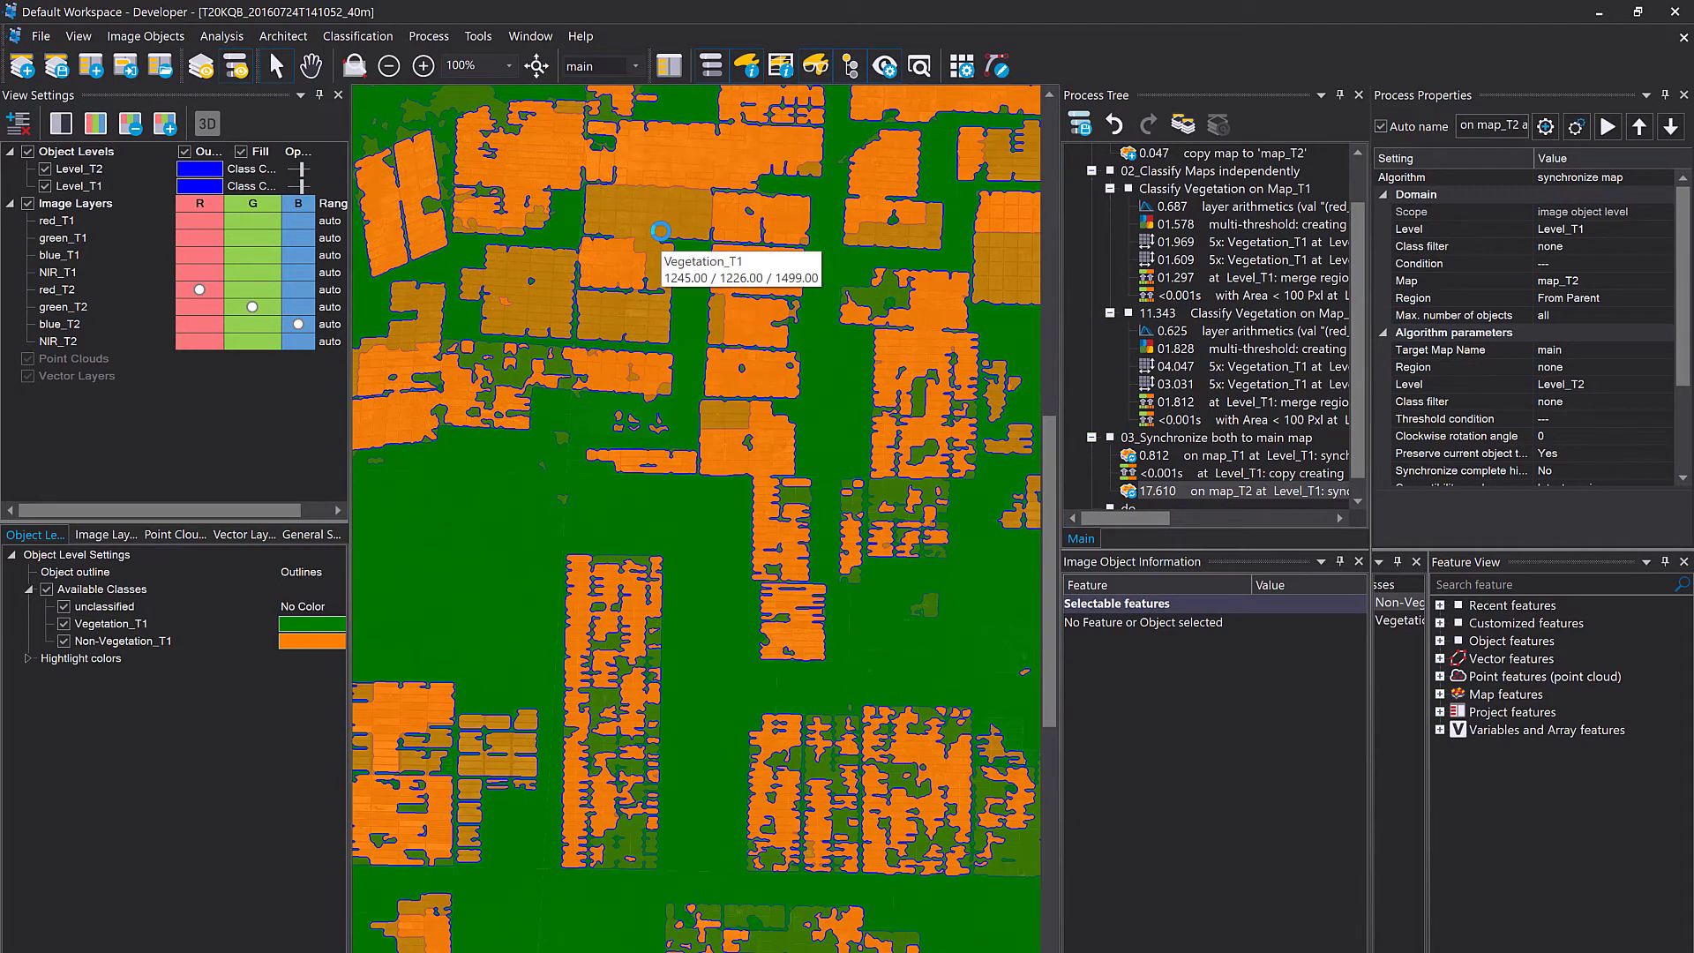
scroll(661, 231, "up", 1)
left_click(44, 186)
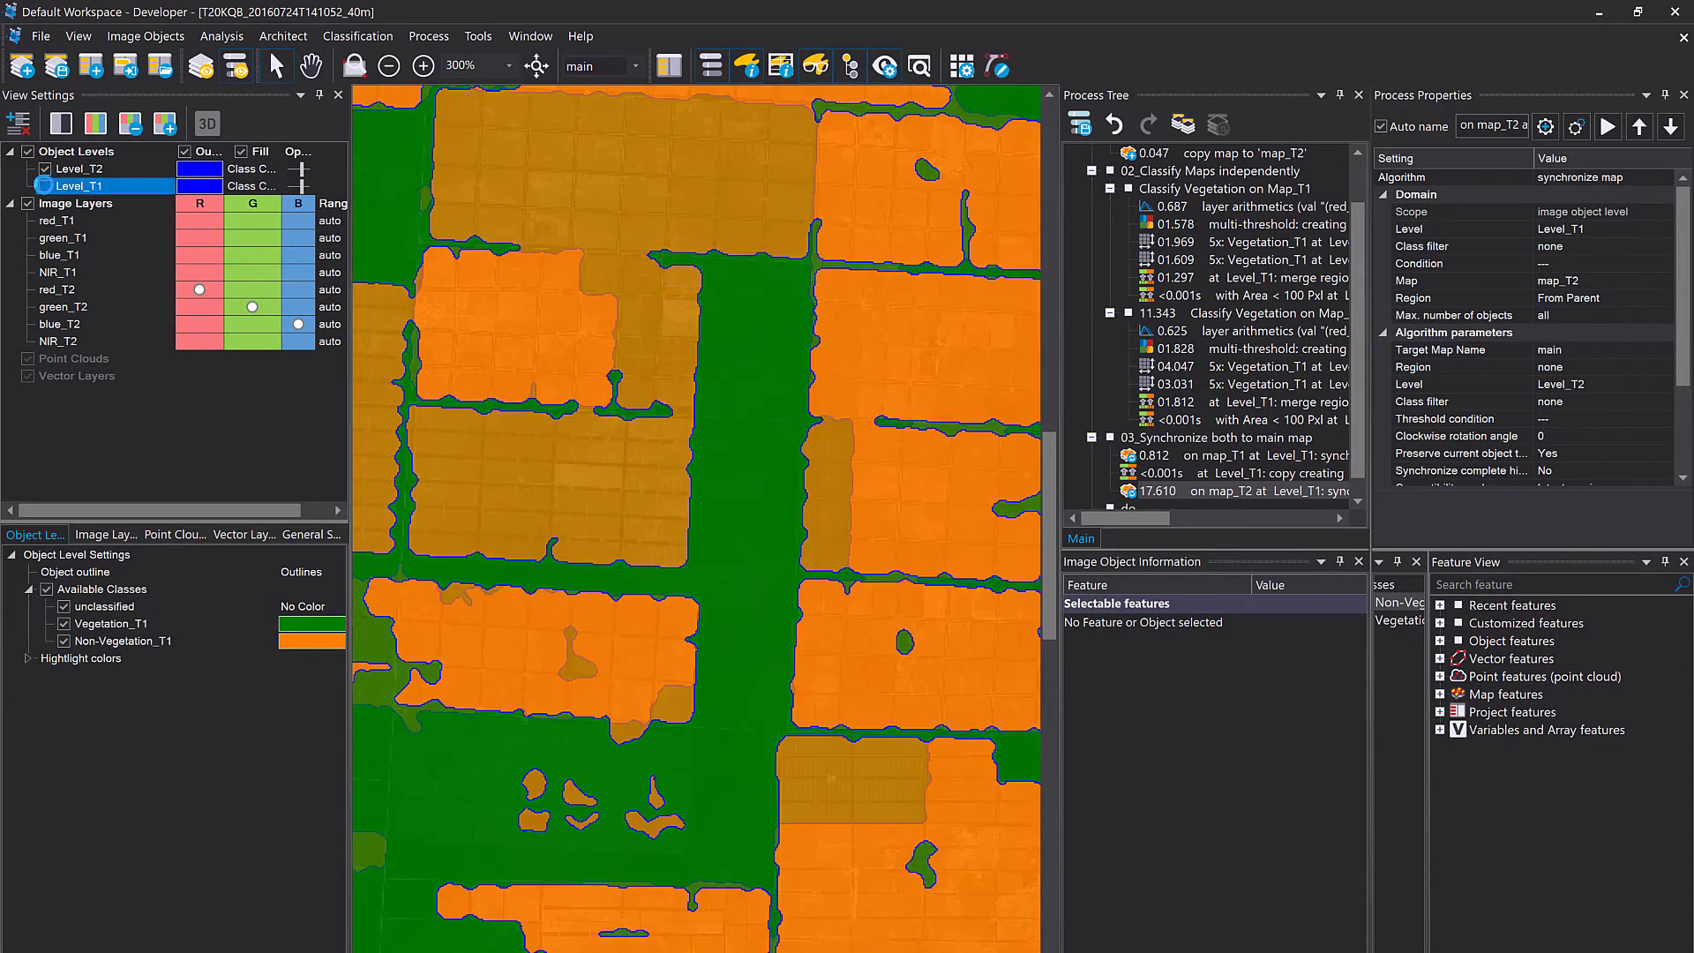
left_click(44, 186)
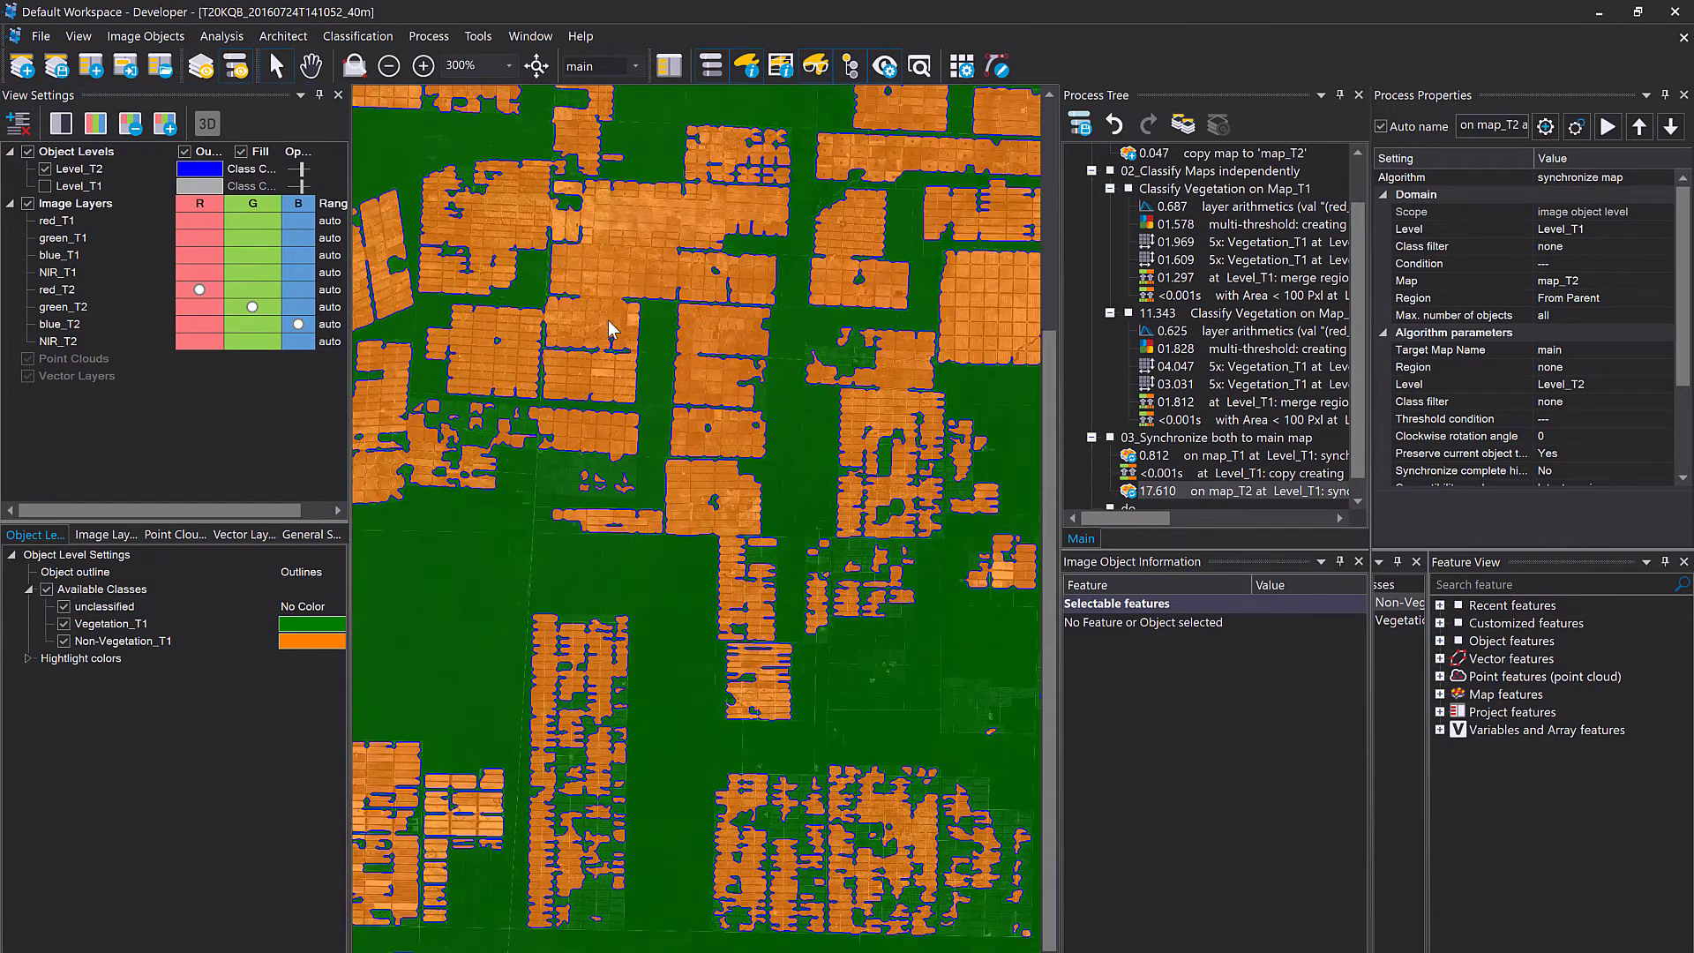
left_click(45, 169)
left_click(44, 186)
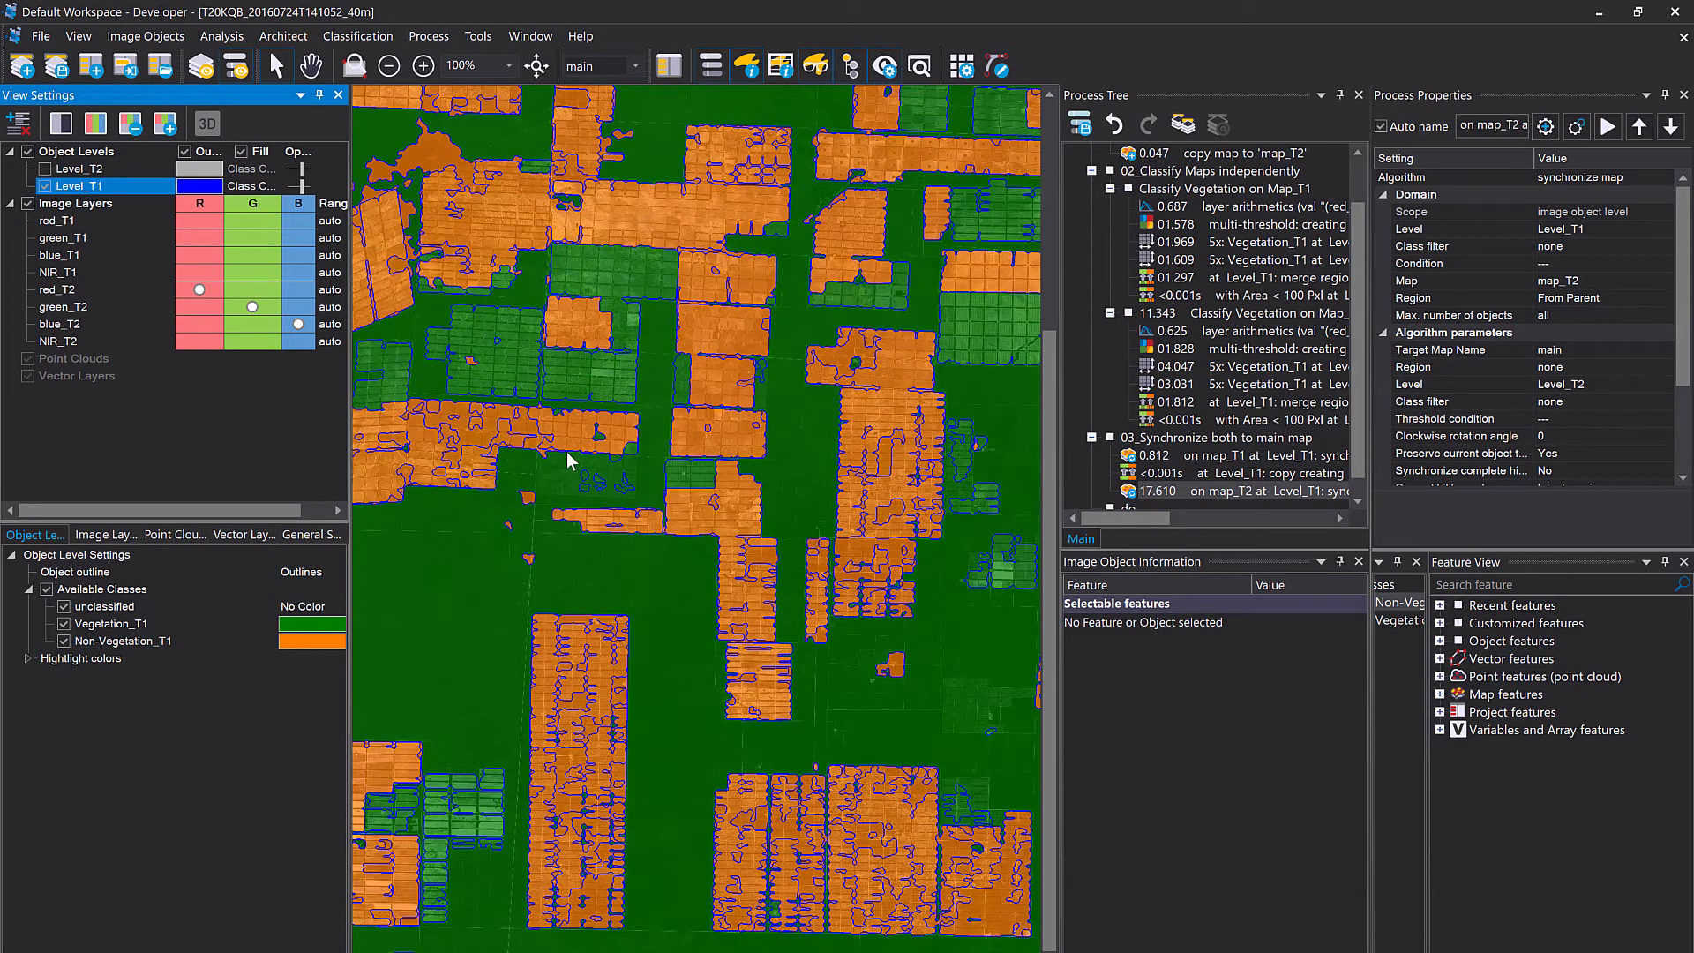
left_click(681, 609)
left_click(41, 170)
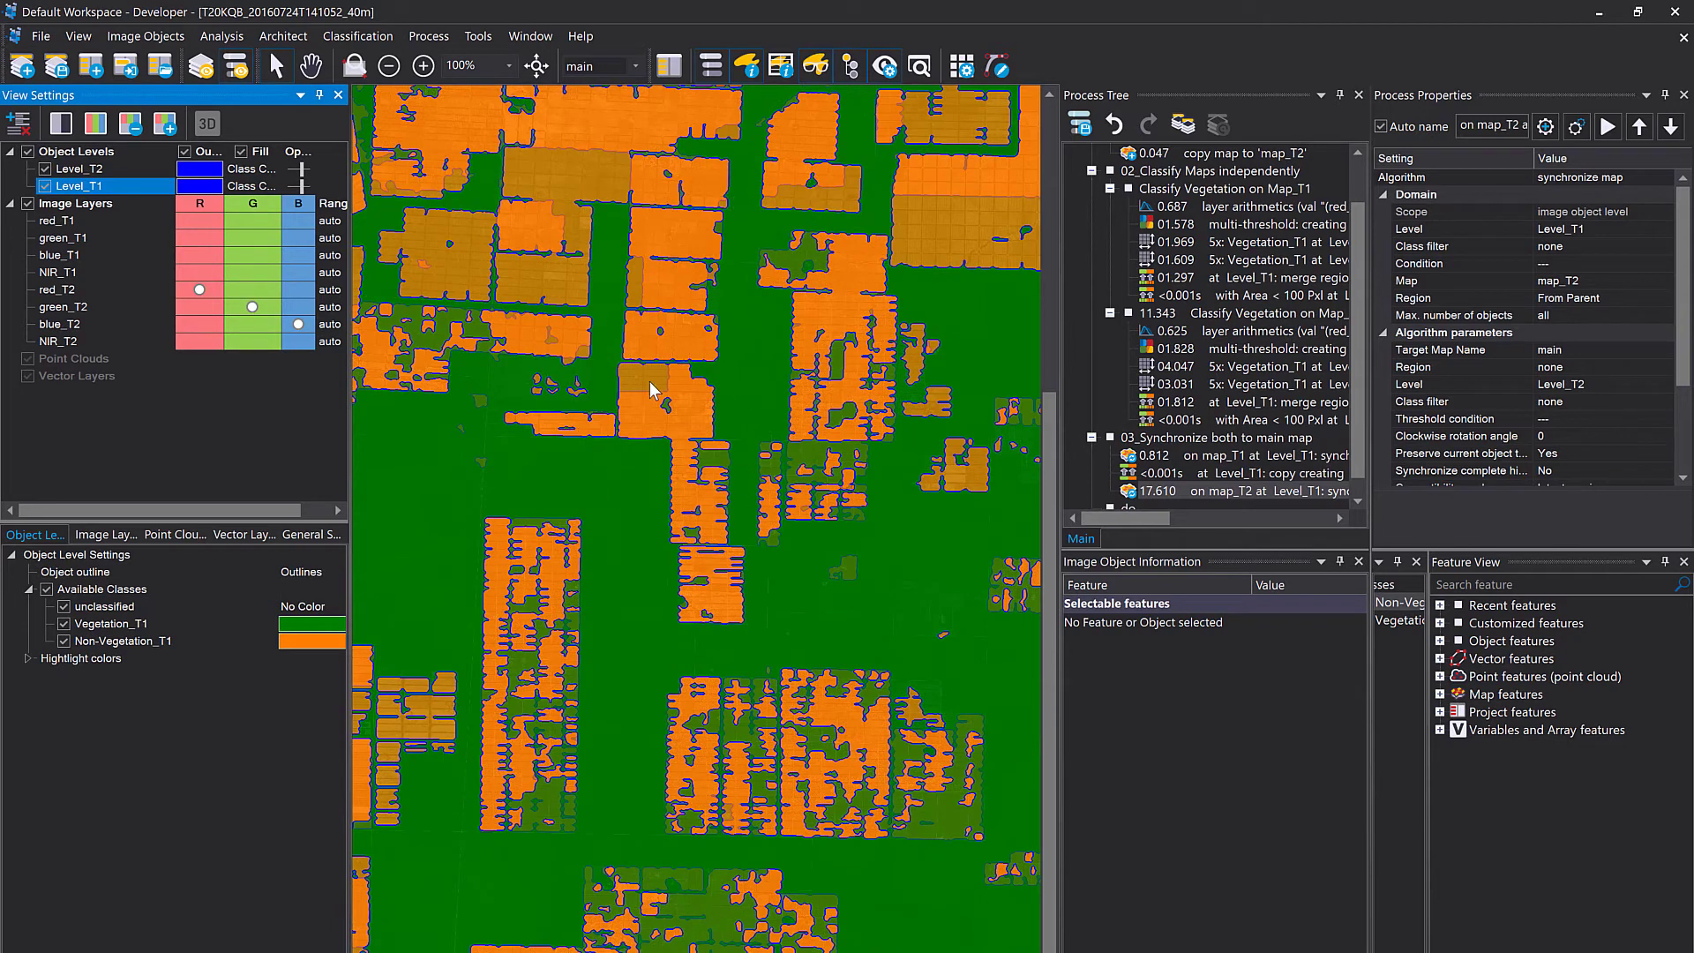
Make the Level_T1 and Level_T2 overlays more transparent and inspect the combined classifications across the main map.
left_click(301, 187)
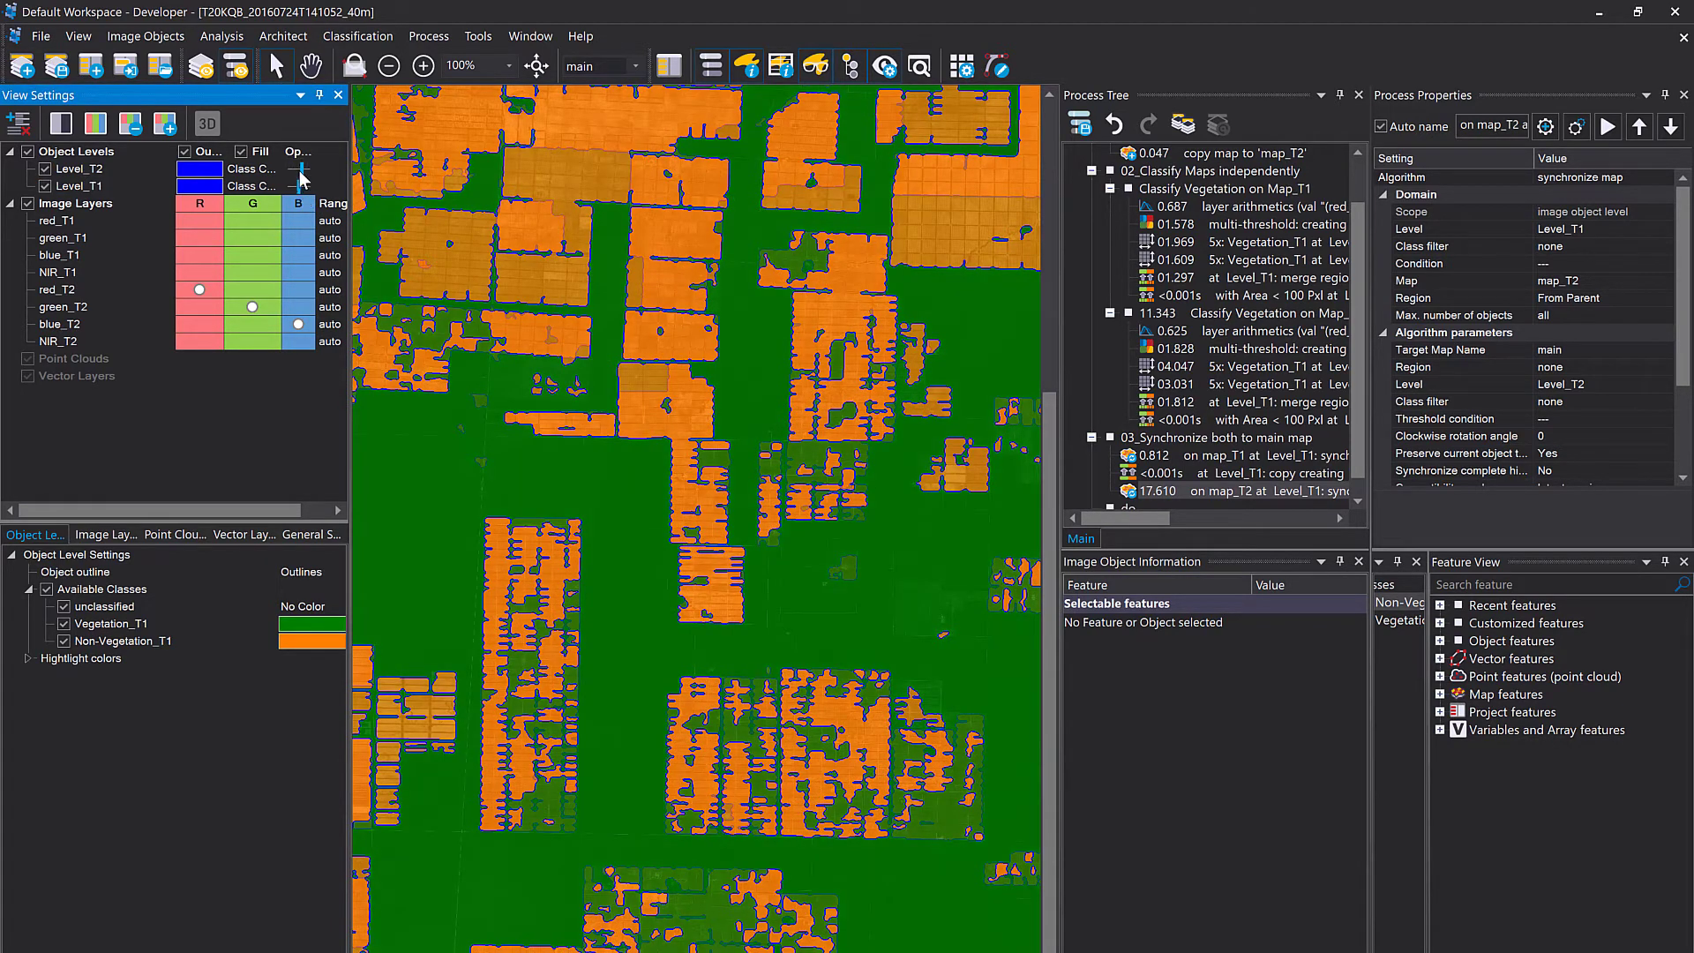
left_click_drag(304, 171, 298, 172)
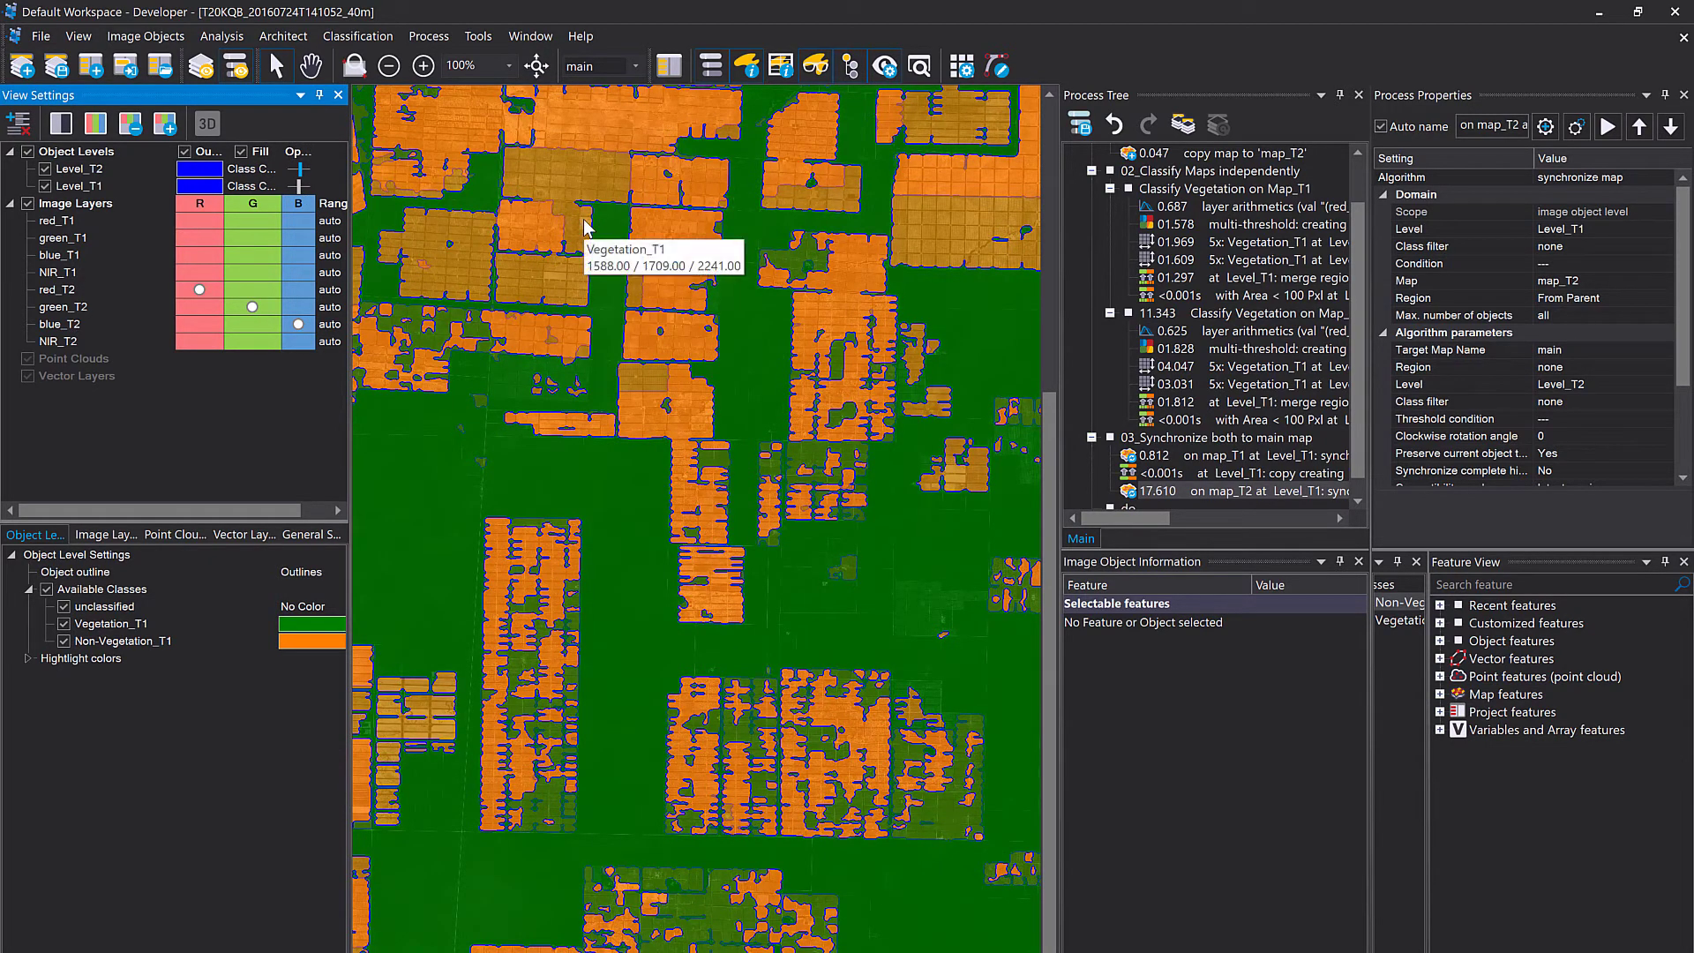
left_click_drag(597, 242, 600, 288)
left_click(45, 168)
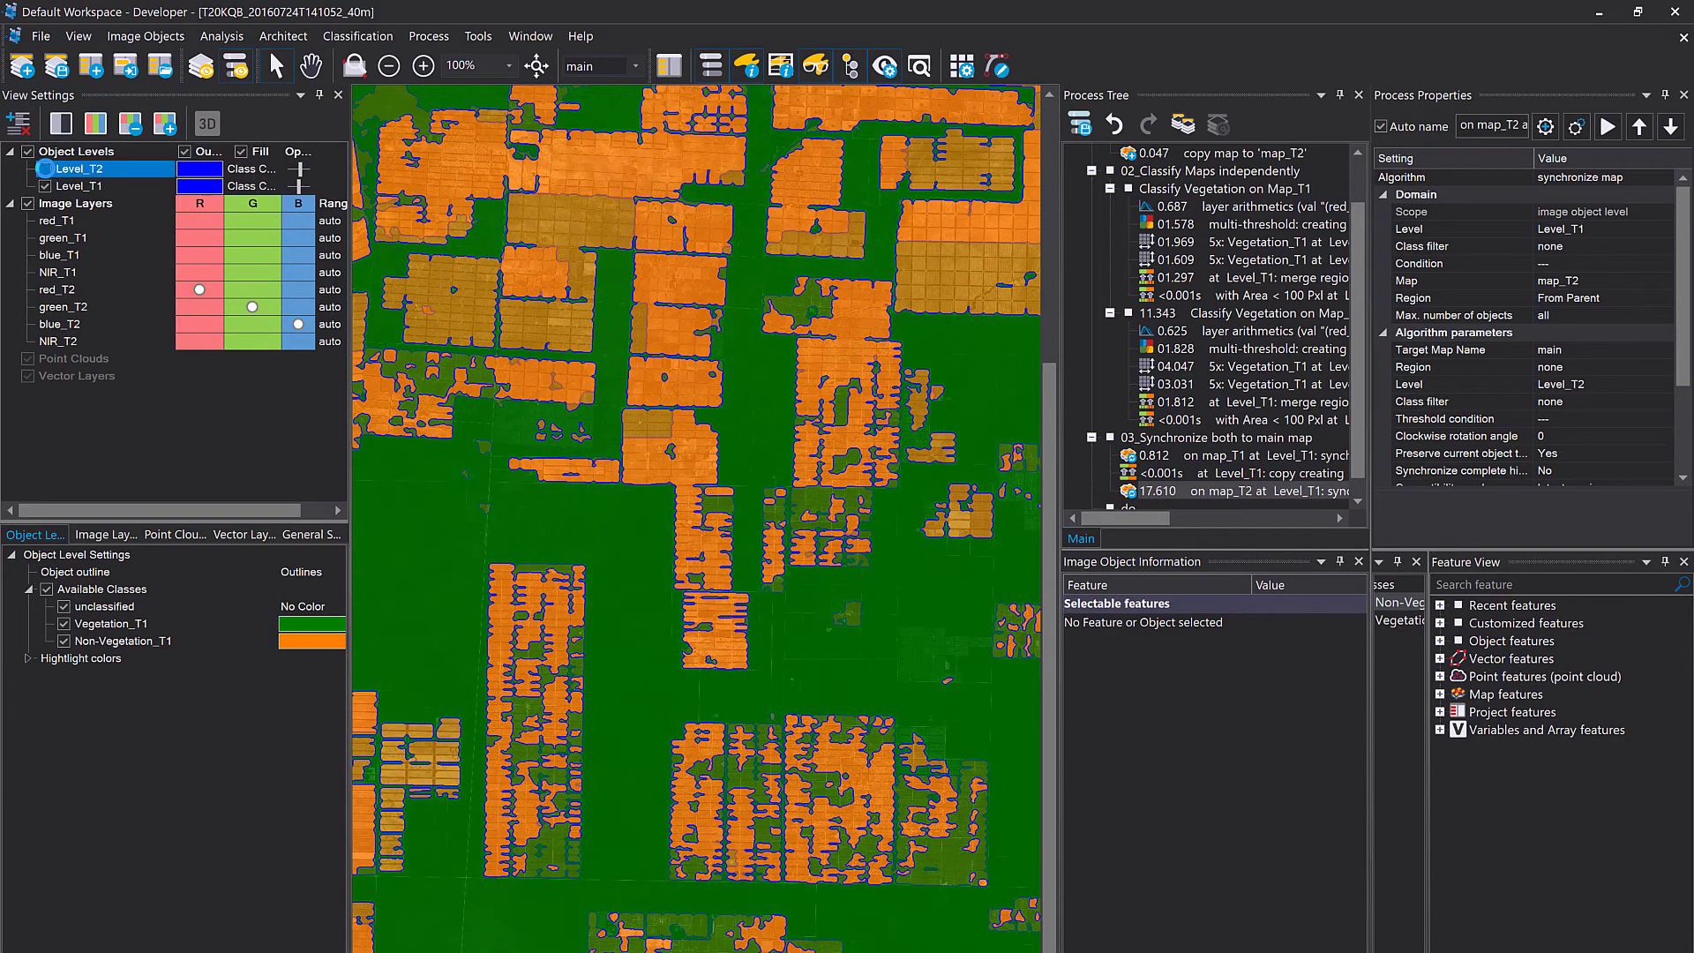
left_click(45, 169)
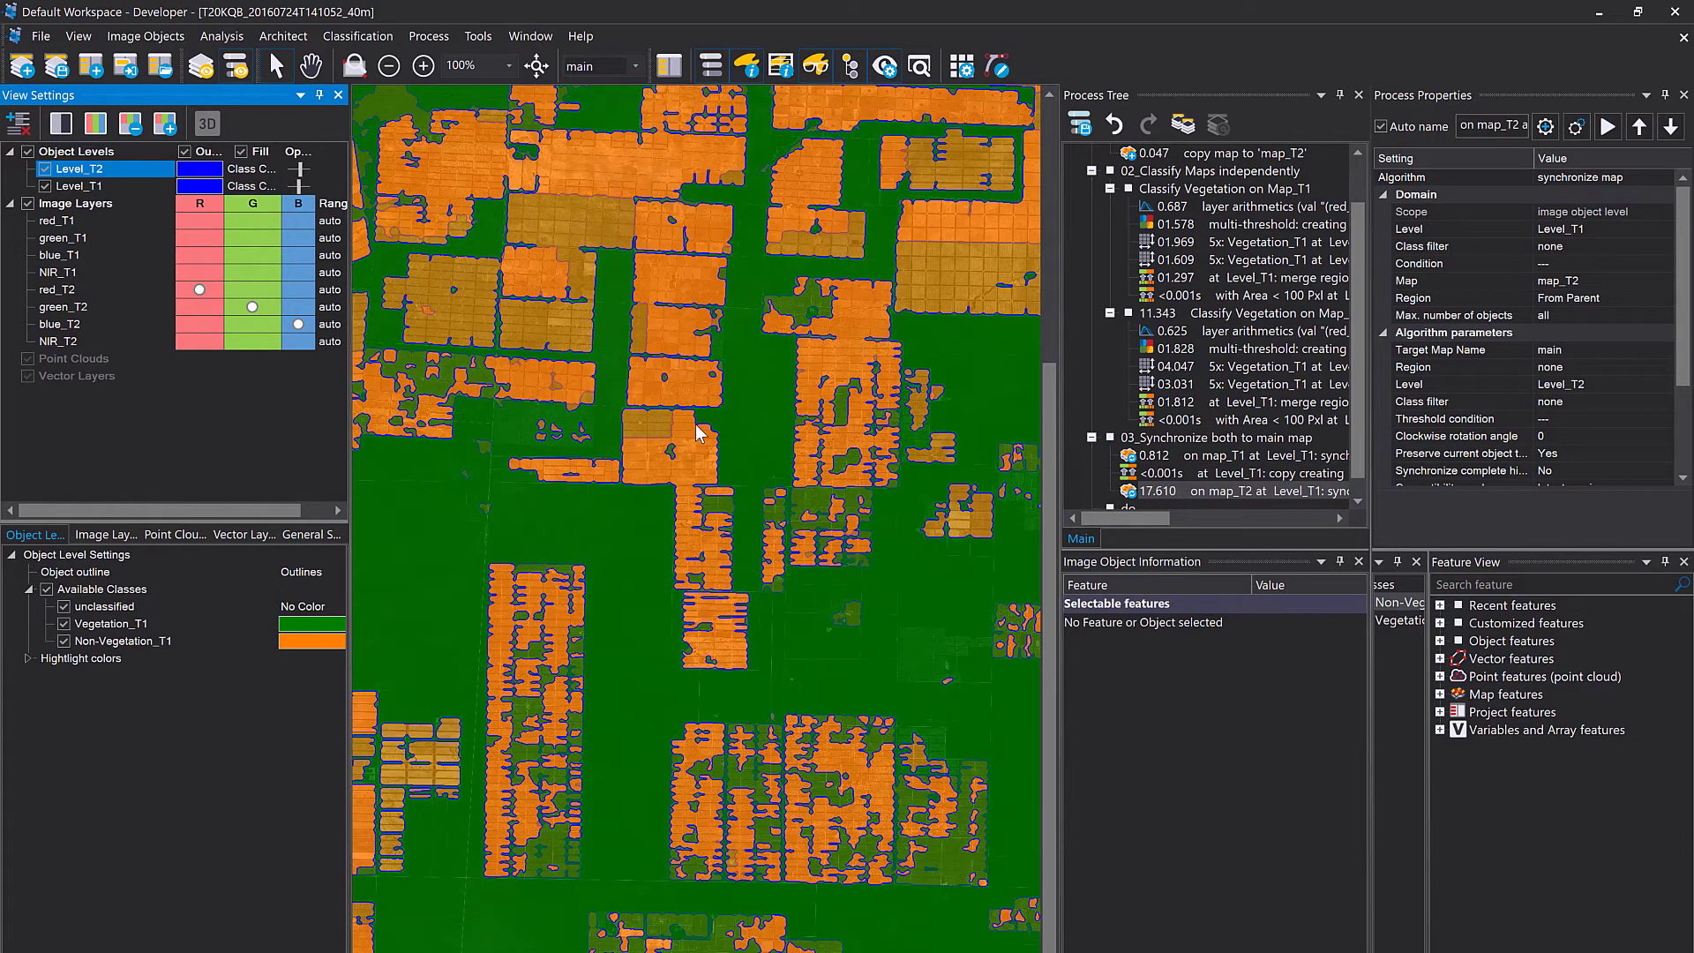
left_click_drag(903, 349, 710, 366)
scroll(759, 353, "down", 2)
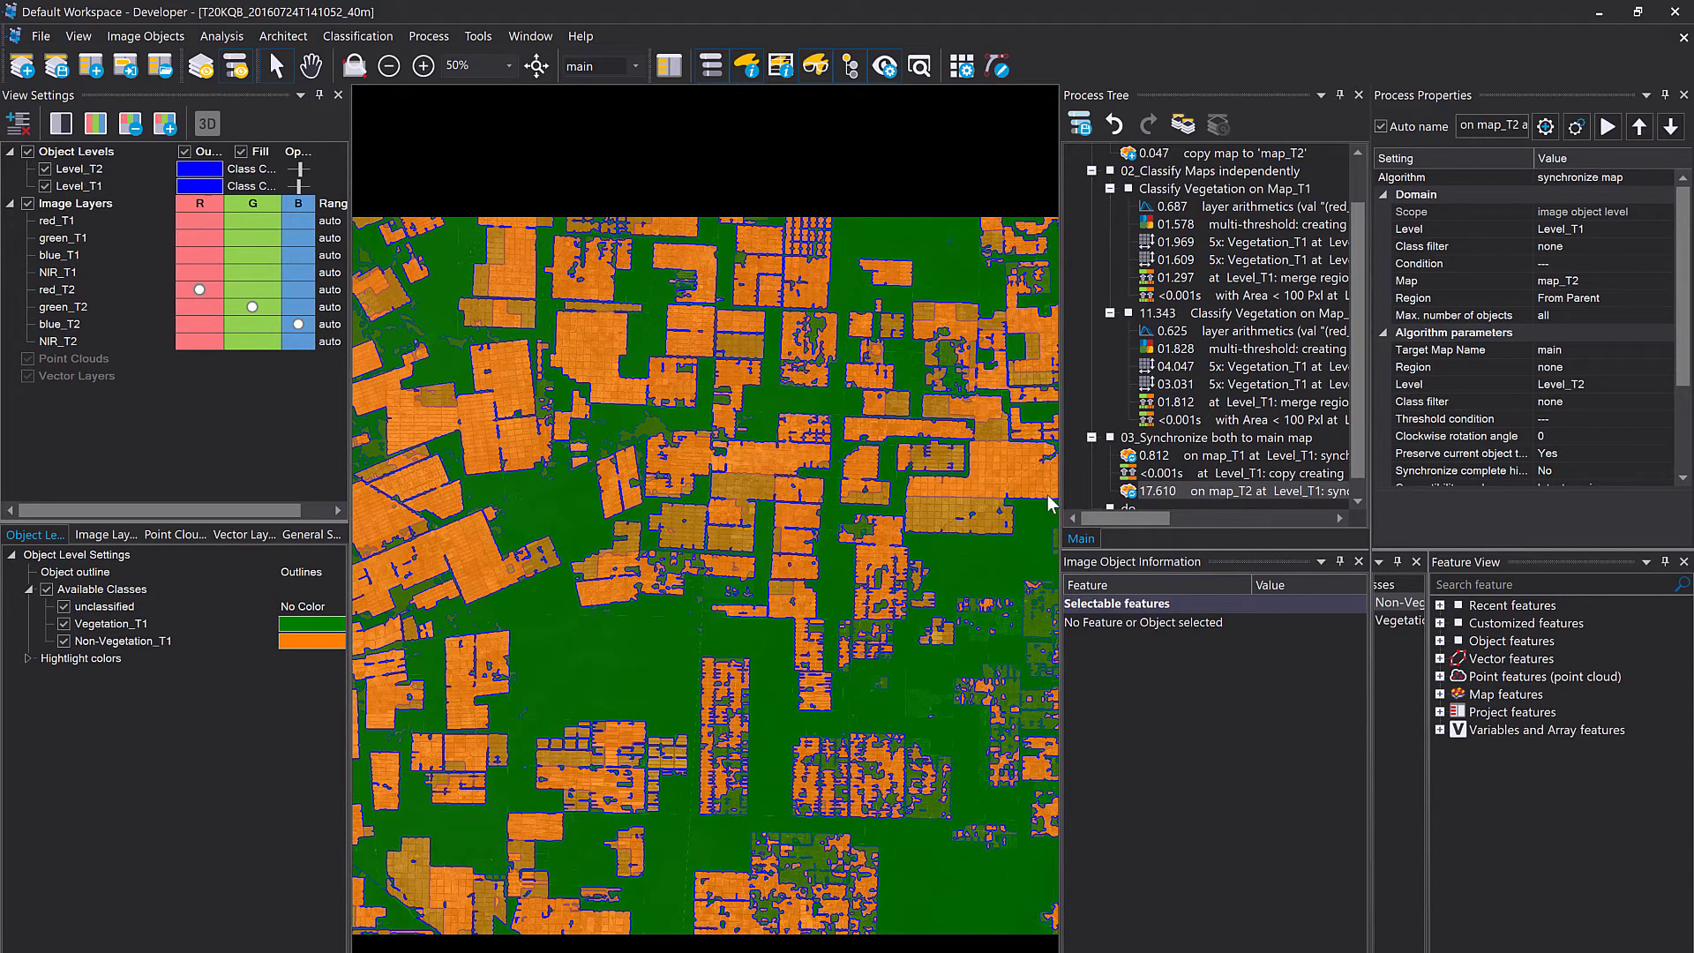
Review the list of available maps and the process that synchronizes map_T1 to the main map.
mouse_move(599, 353)
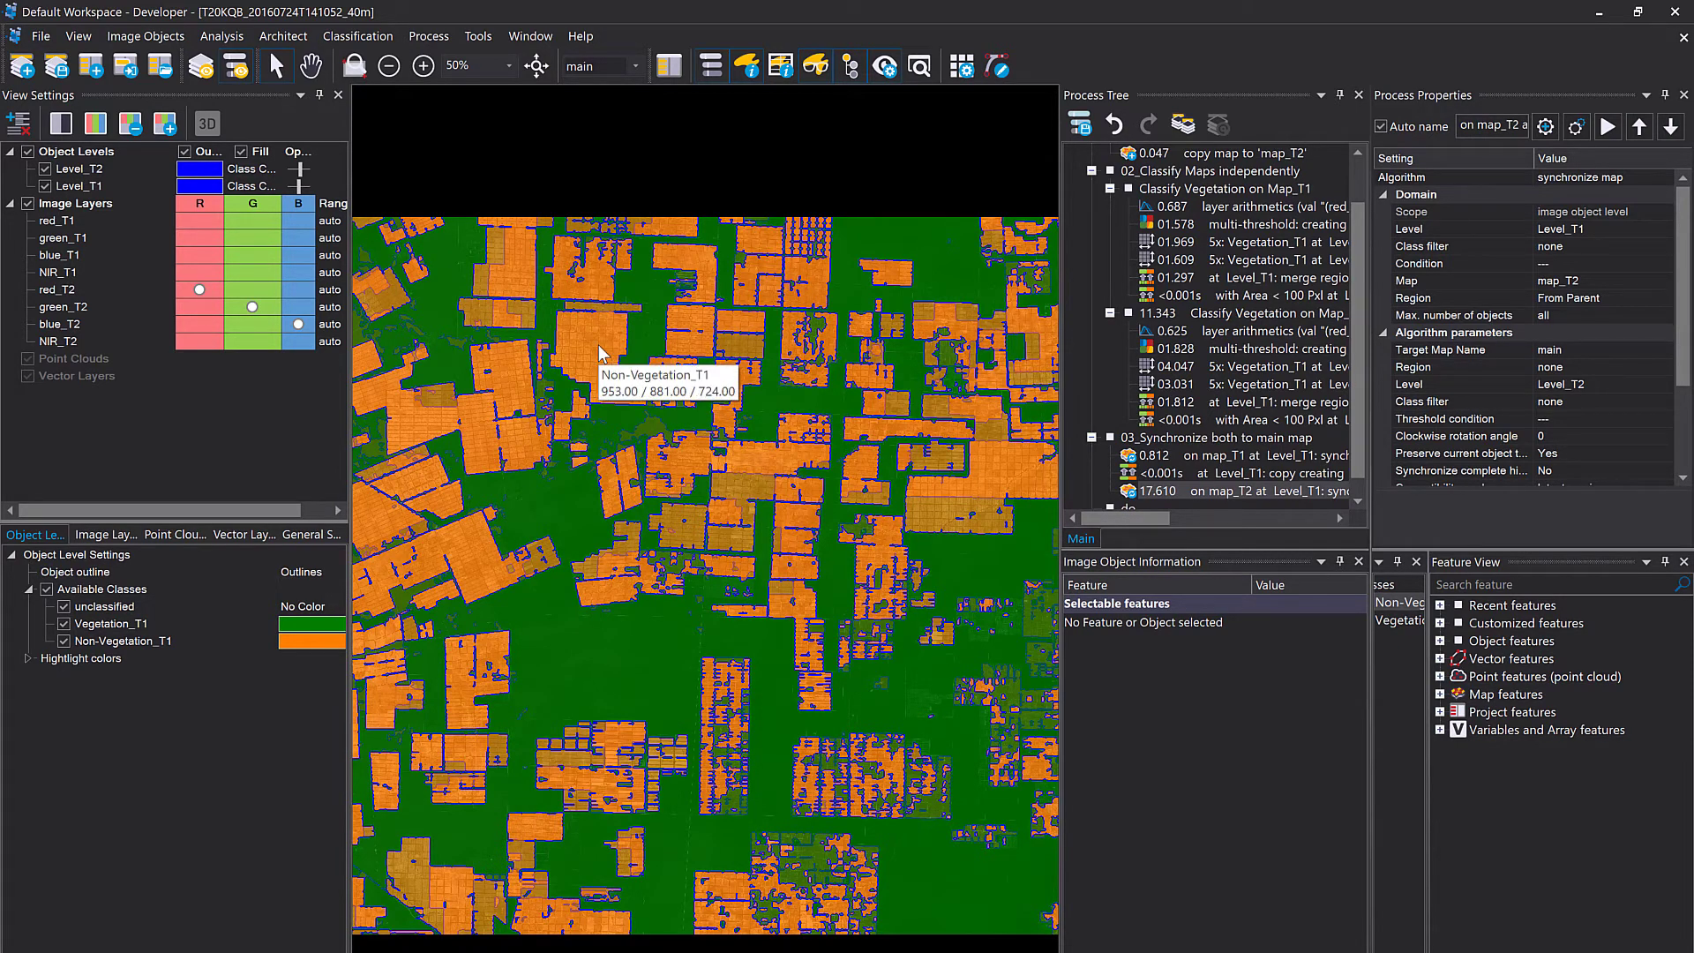
left_click(636, 66)
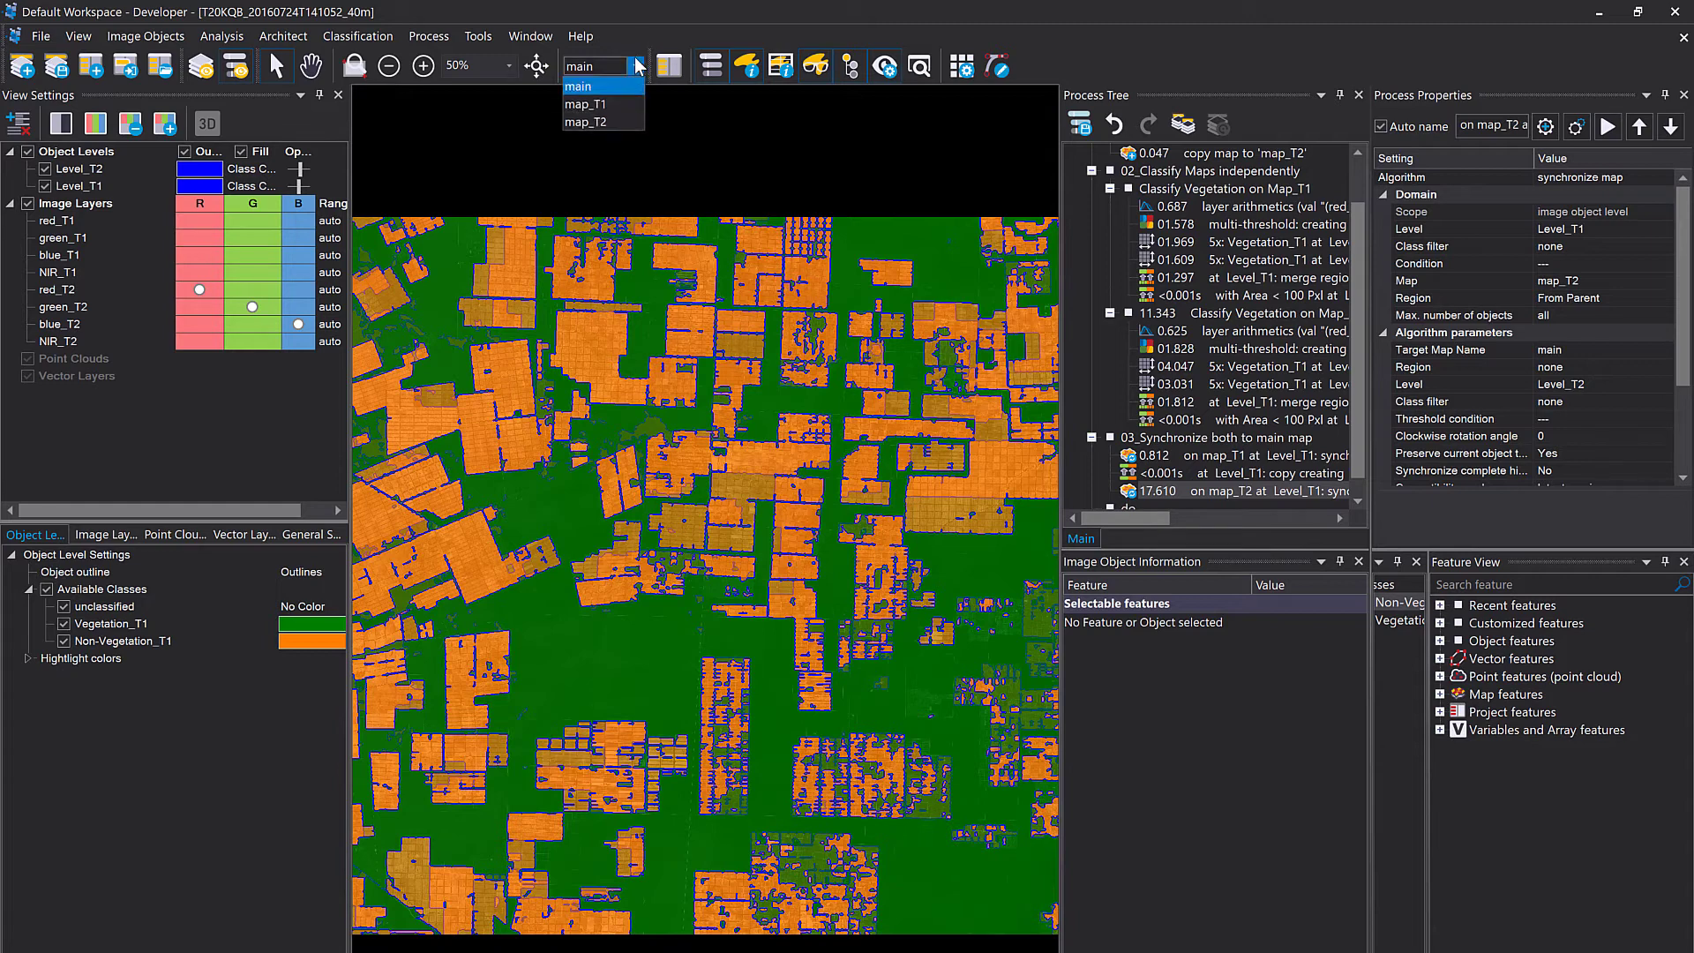
left_click(639, 66)
left_click(1185, 454)
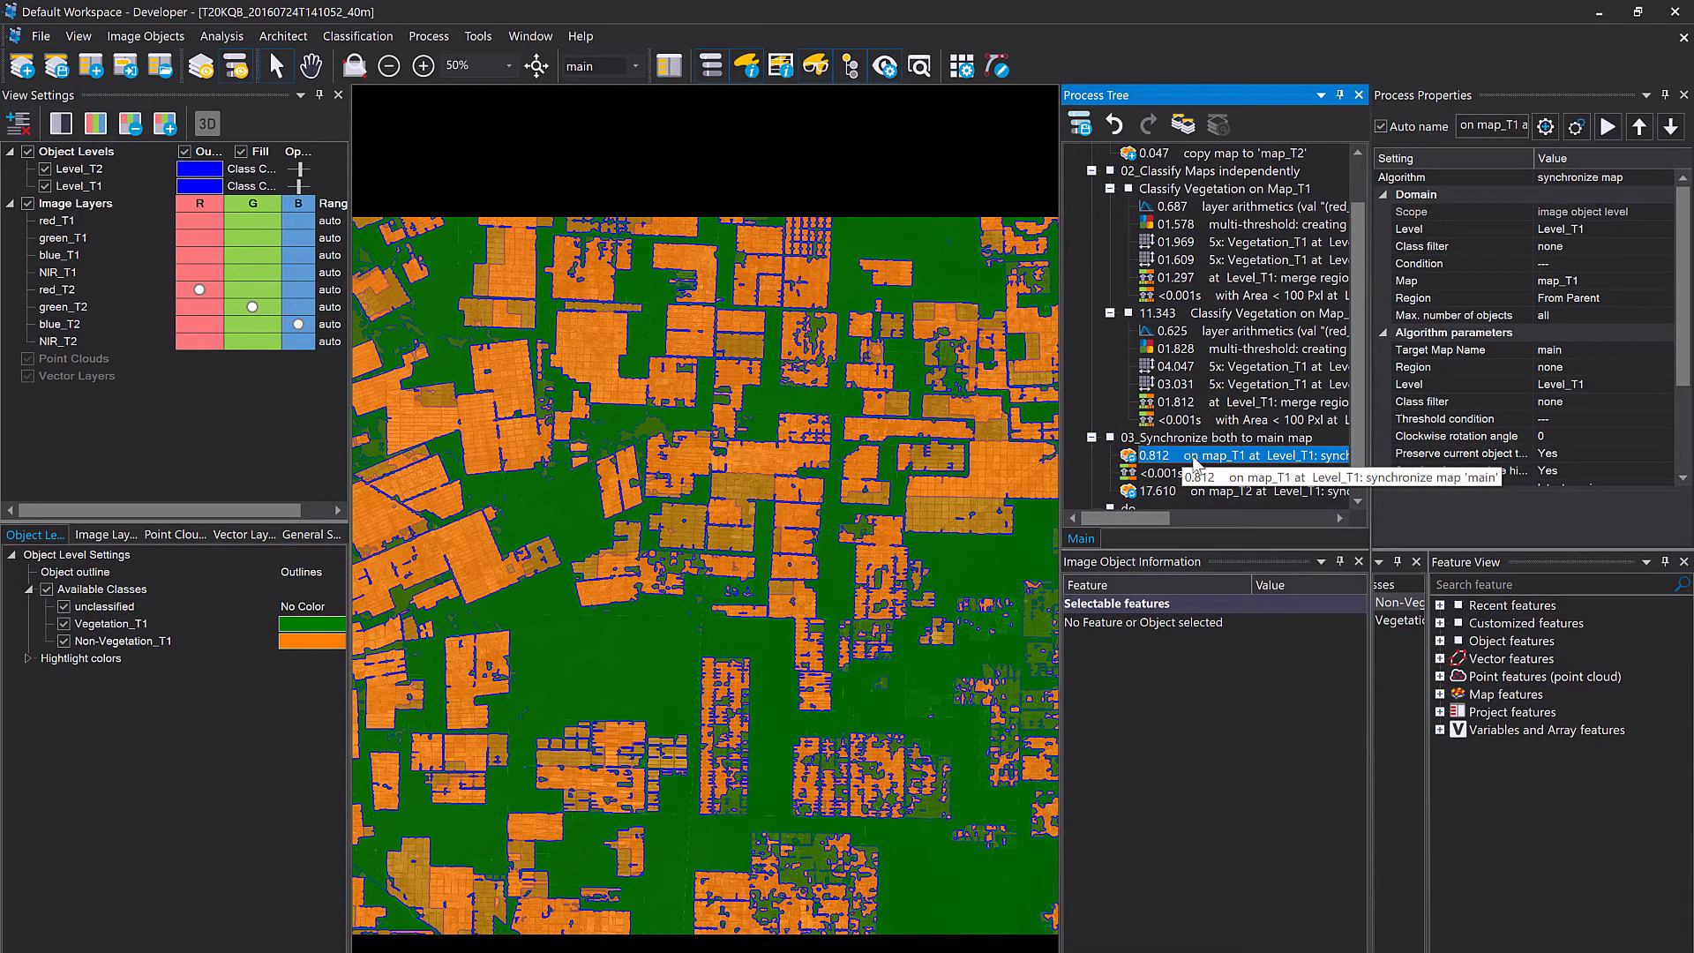
Rename the empty process after the synchronization group as 04_Change Detection and enlarge the process tree.
scroll(1192, 463, "down", 1)
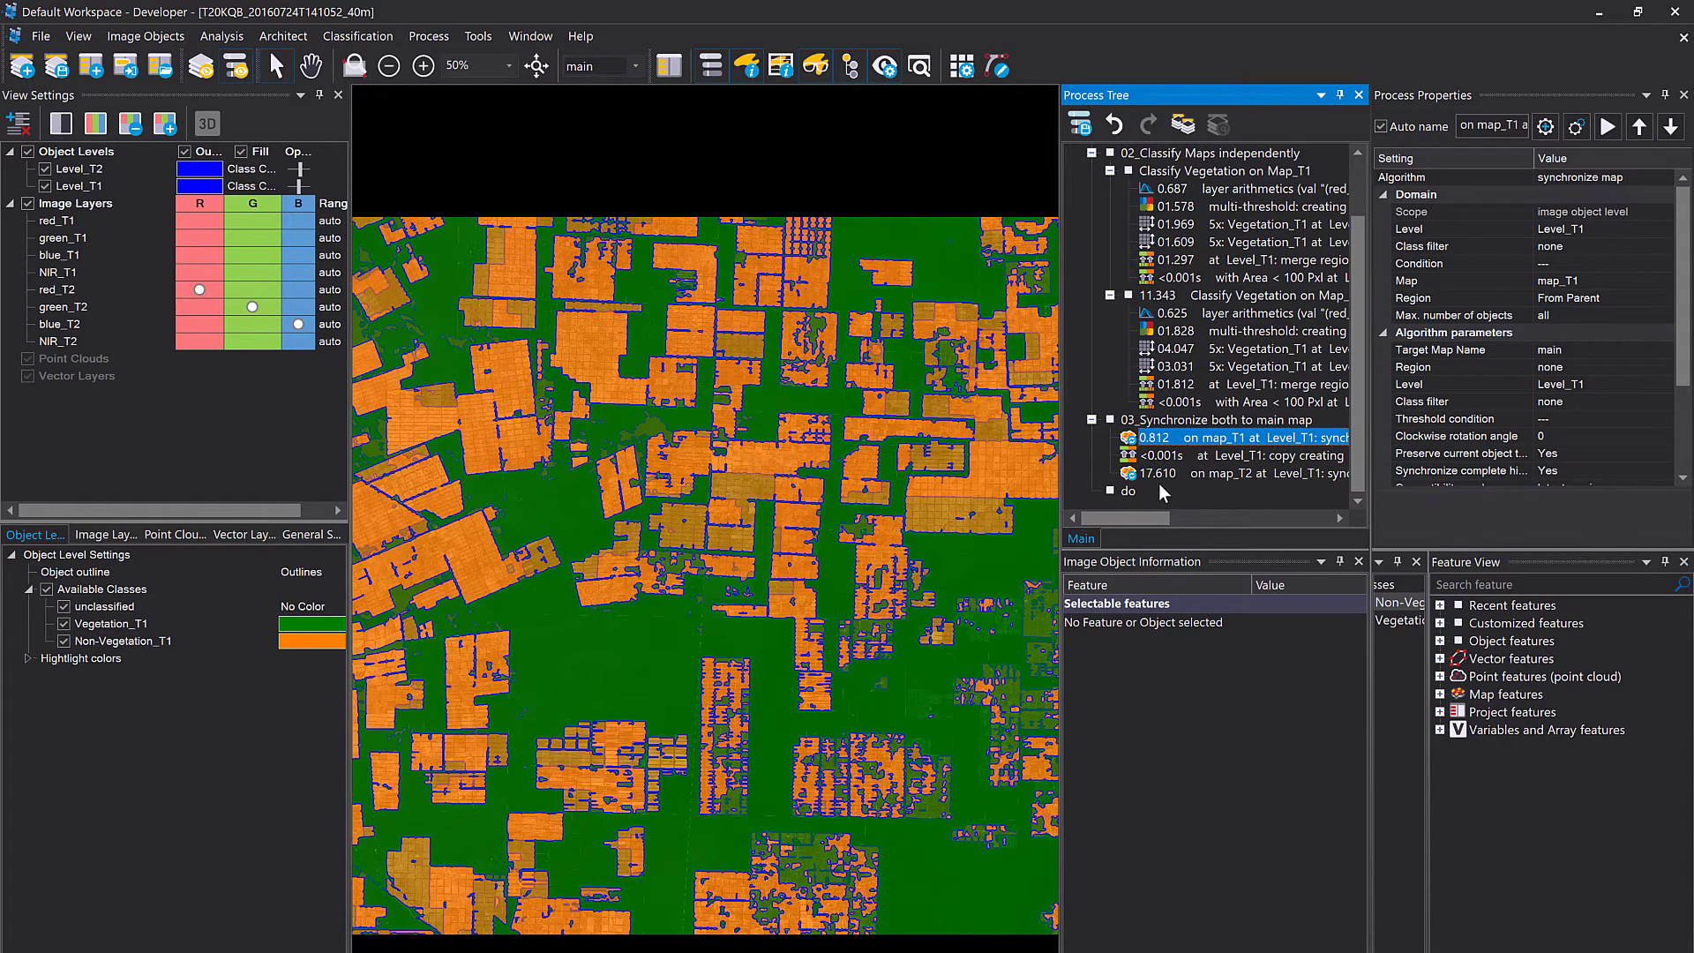
left_click(1130, 491)
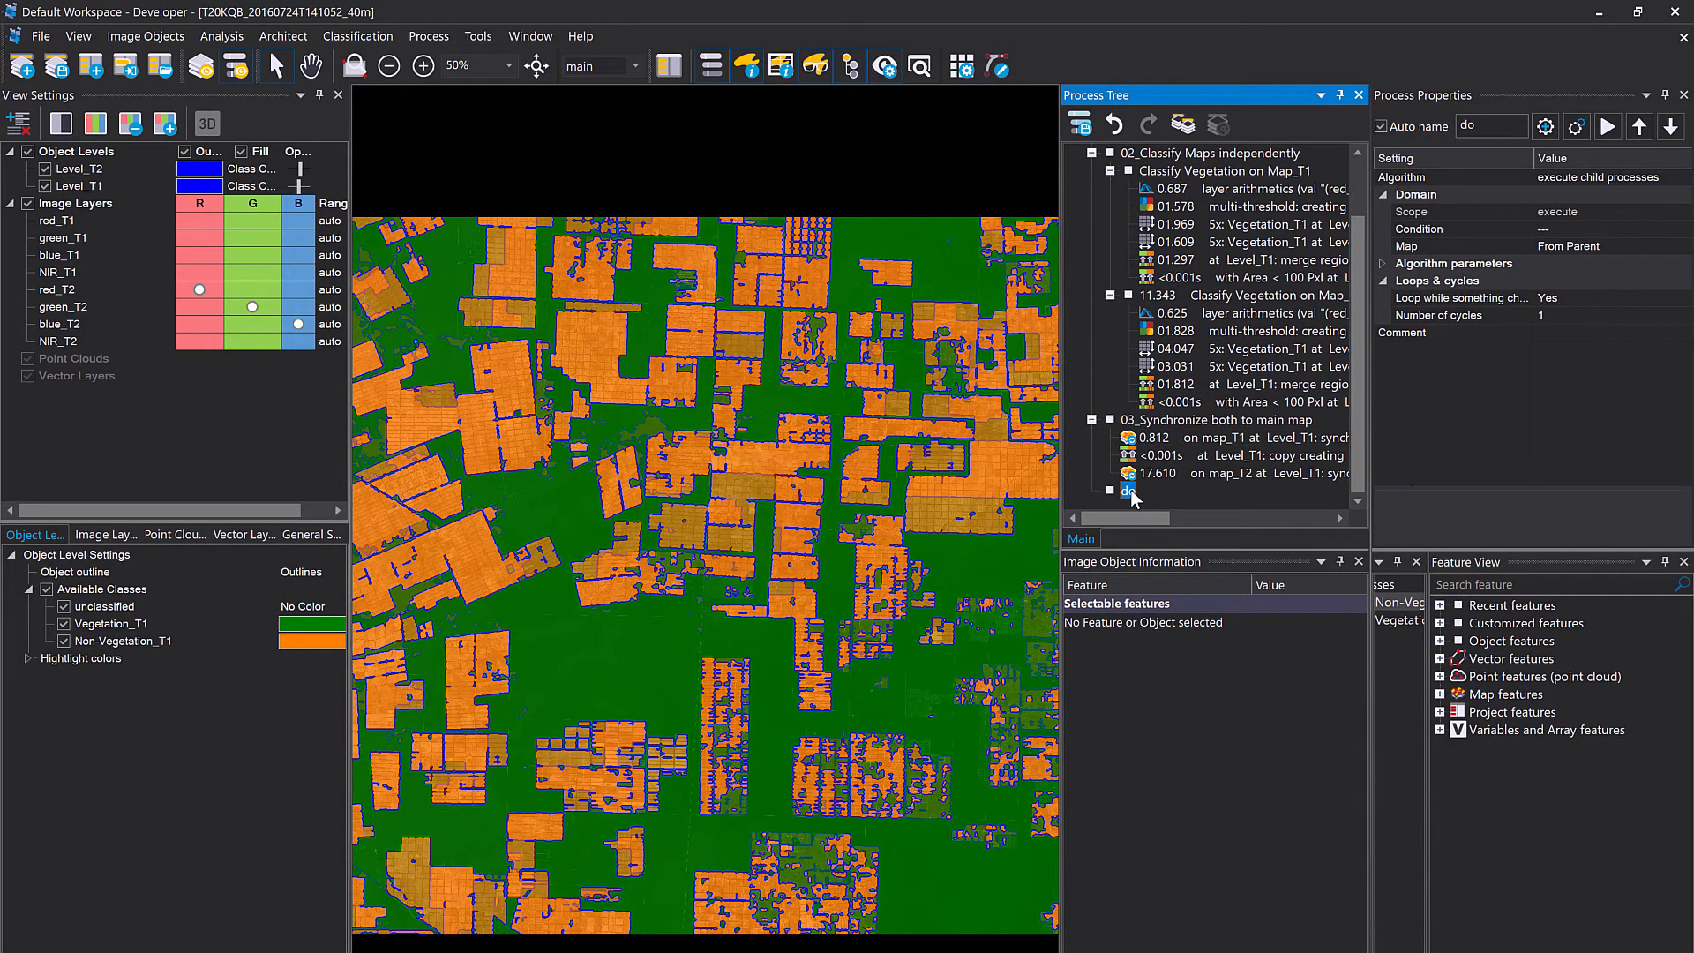
double_click(1132, 493)
type("04_Change D")
type("etection")
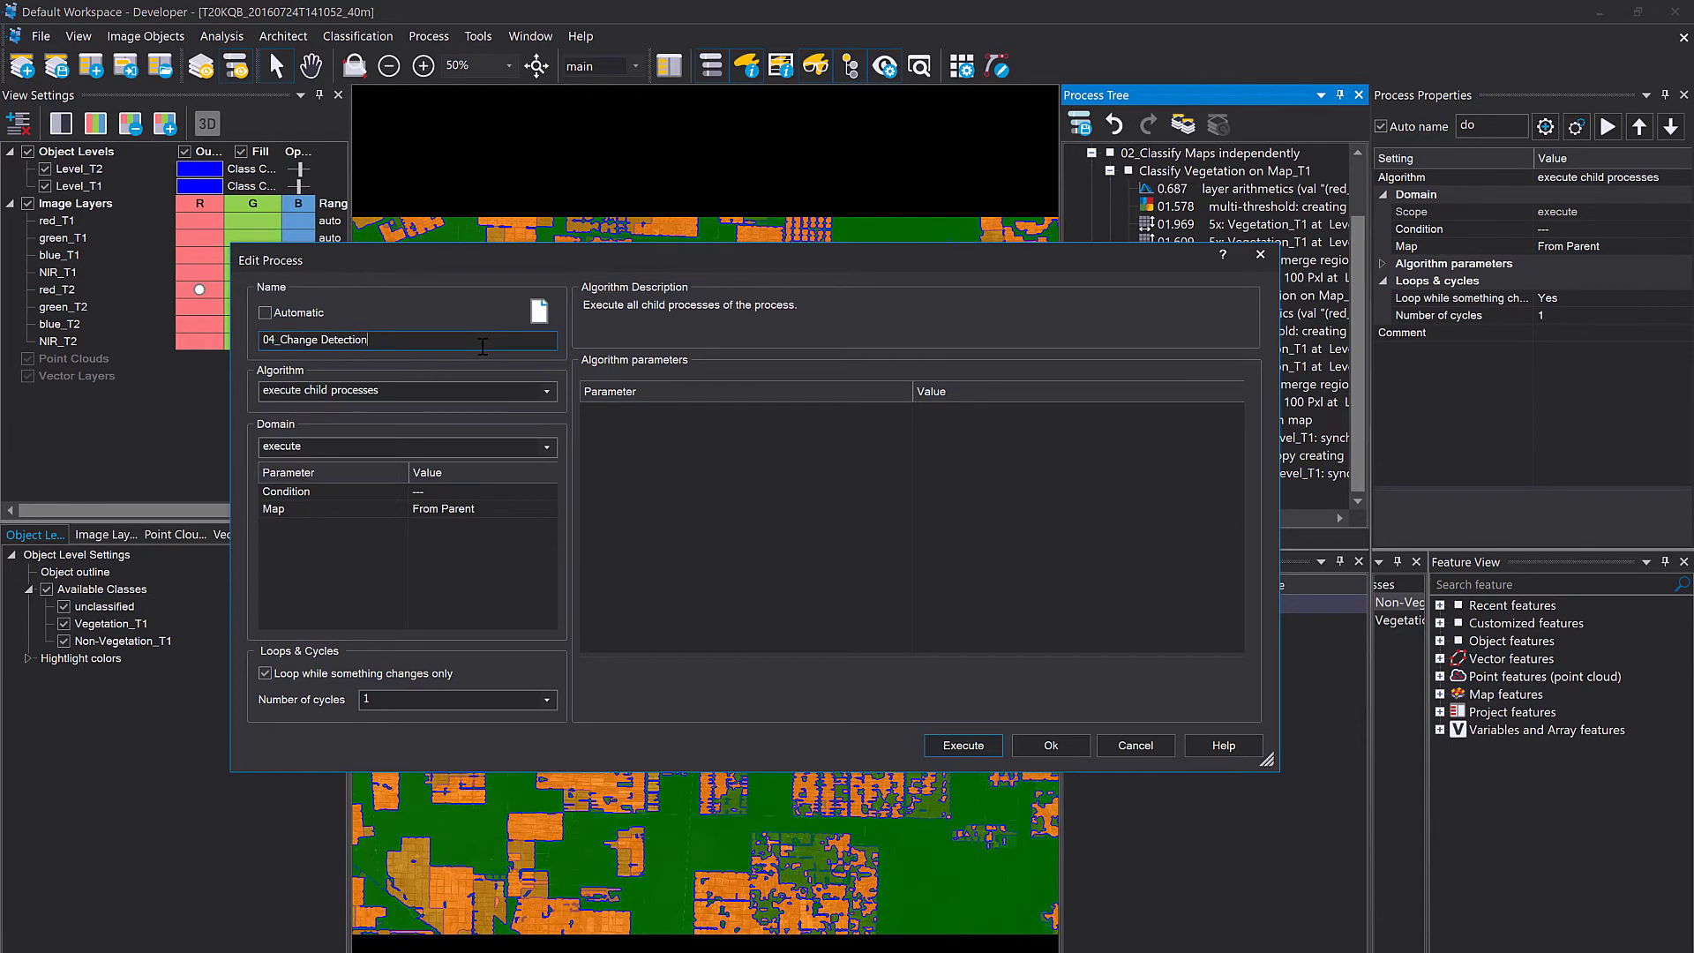
left_click(1080, 747)
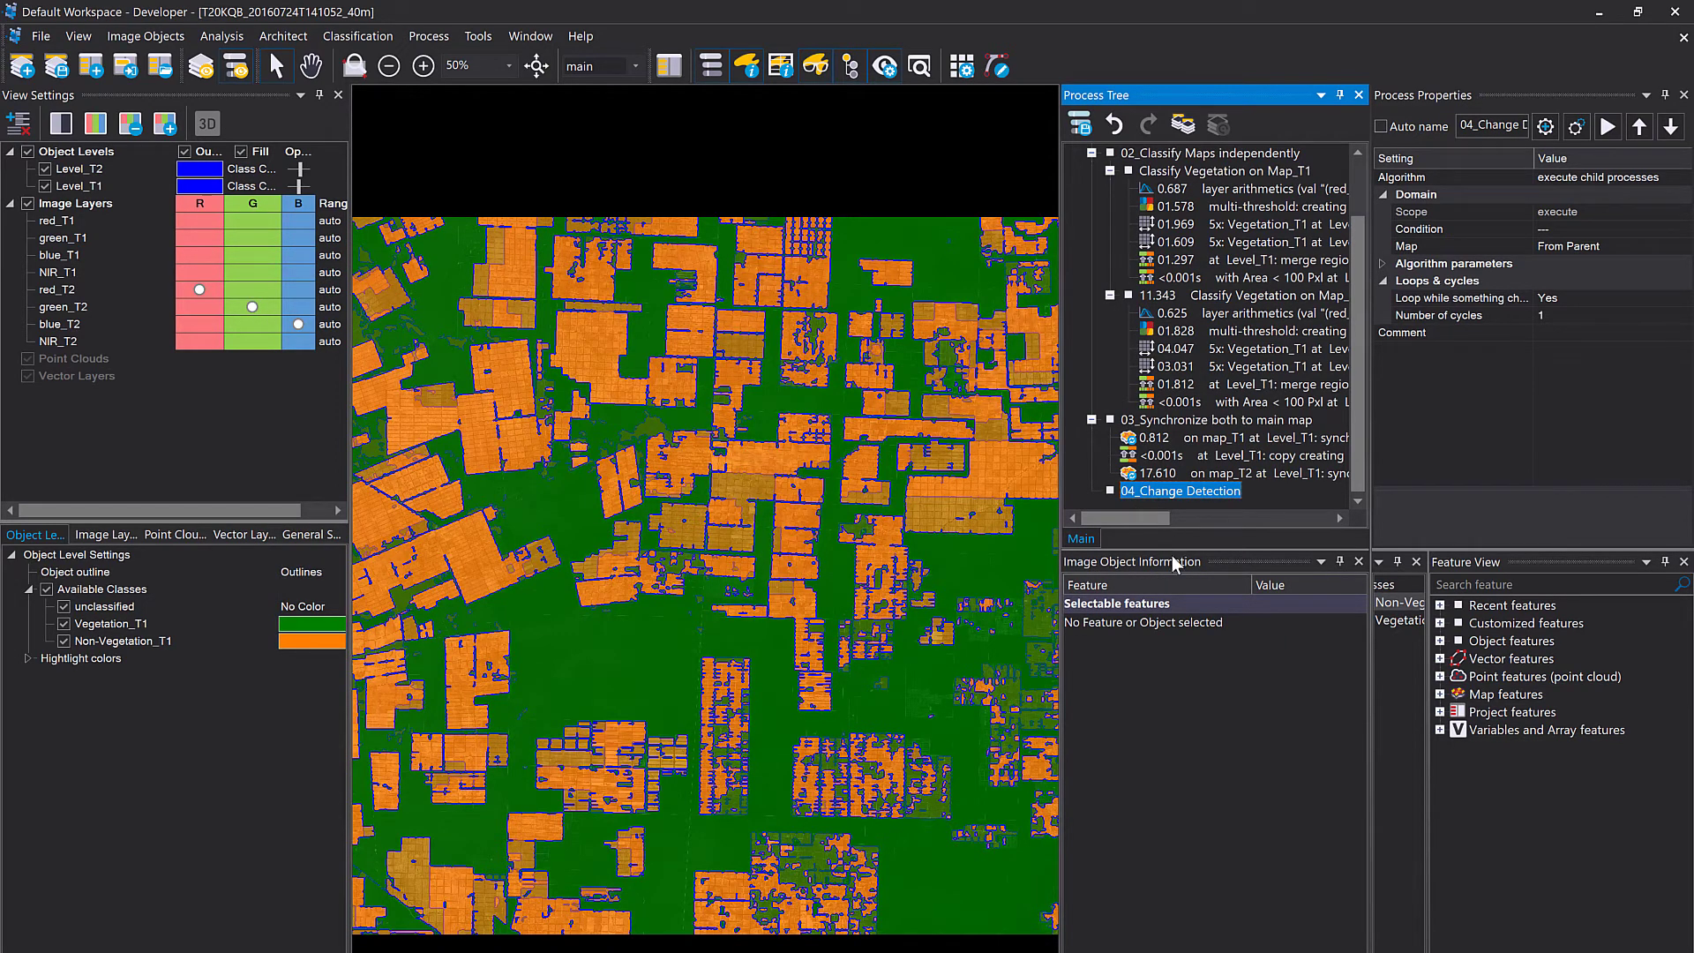
left_click_drag(1172, 547, 1172, 748)
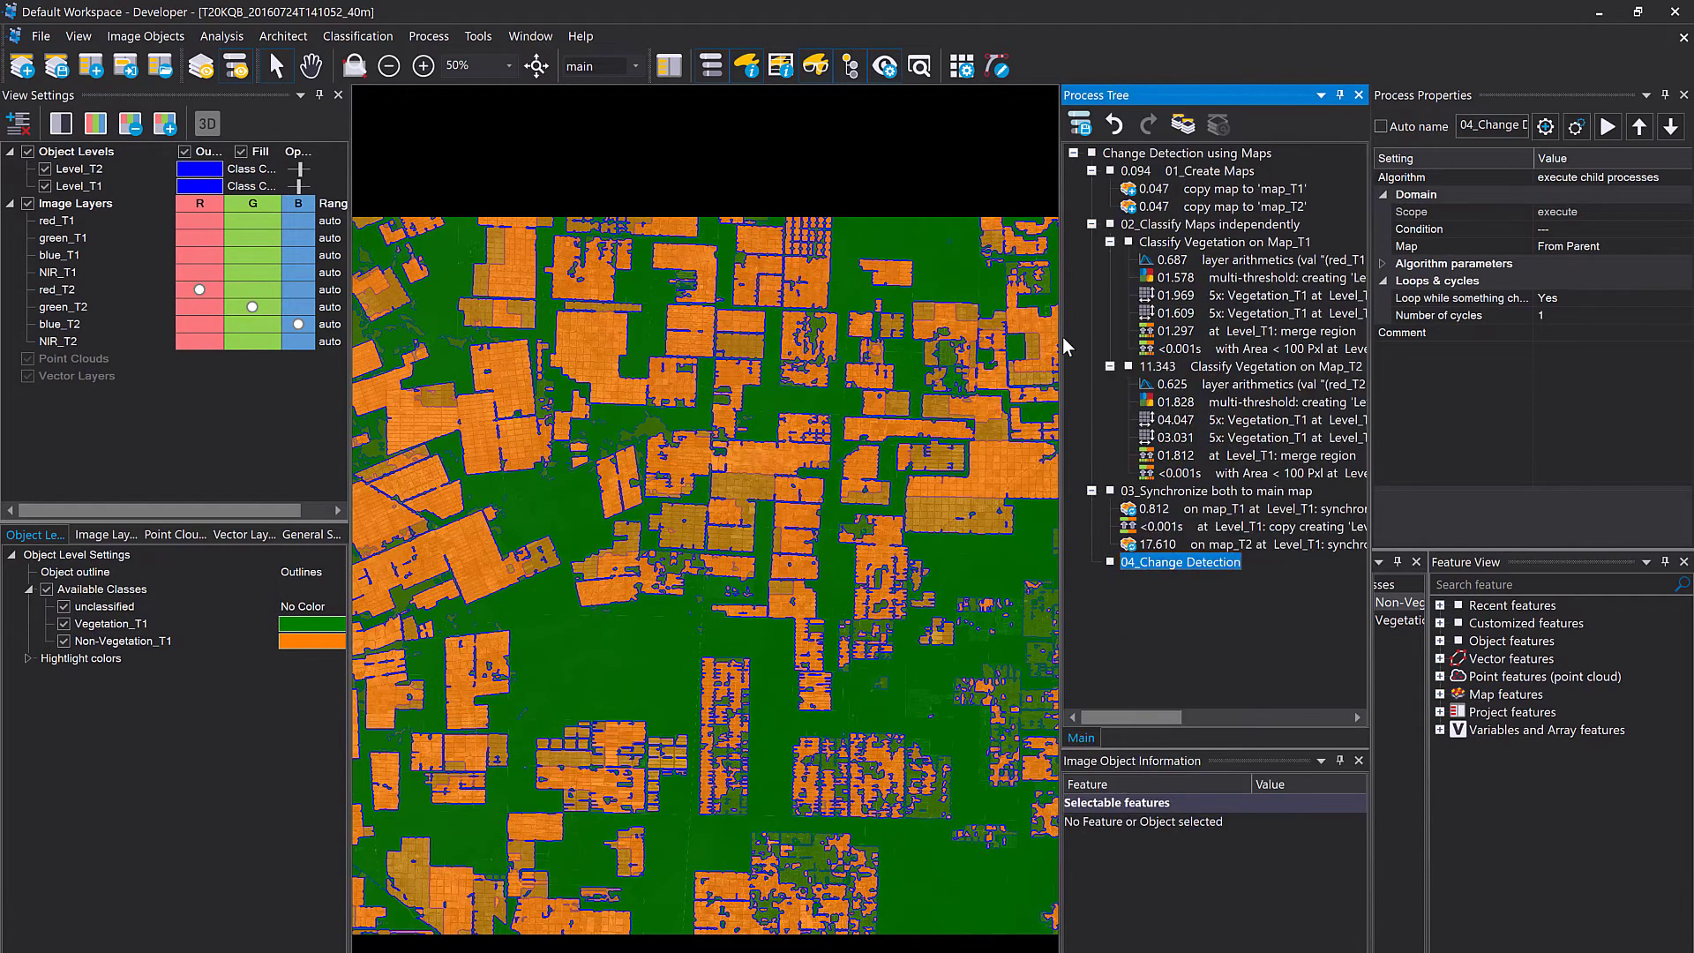
Show only the Level_T2 classification at full opacity and inspect one of its non-vegetation objects in the main map.
left_click_drag(1060, 618, 925, 618)
left_click(38, 172)
left_click(44, 185)
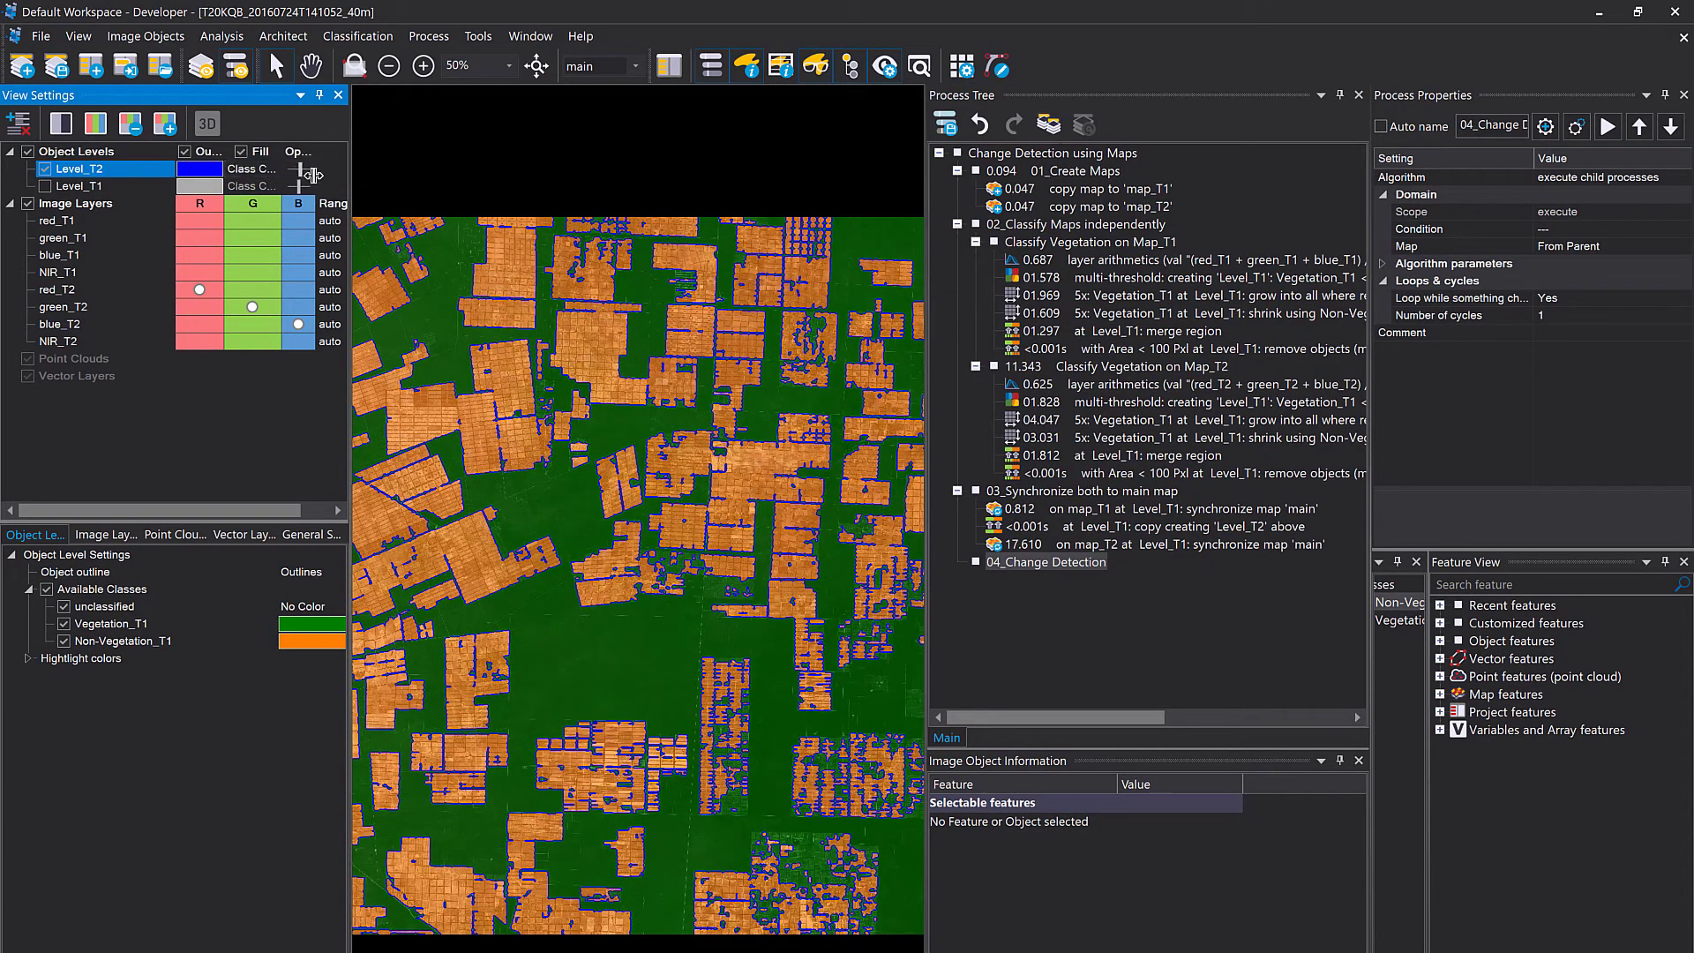
left_click_drag(299, 171, 305, 170)
left_click(569, 313)
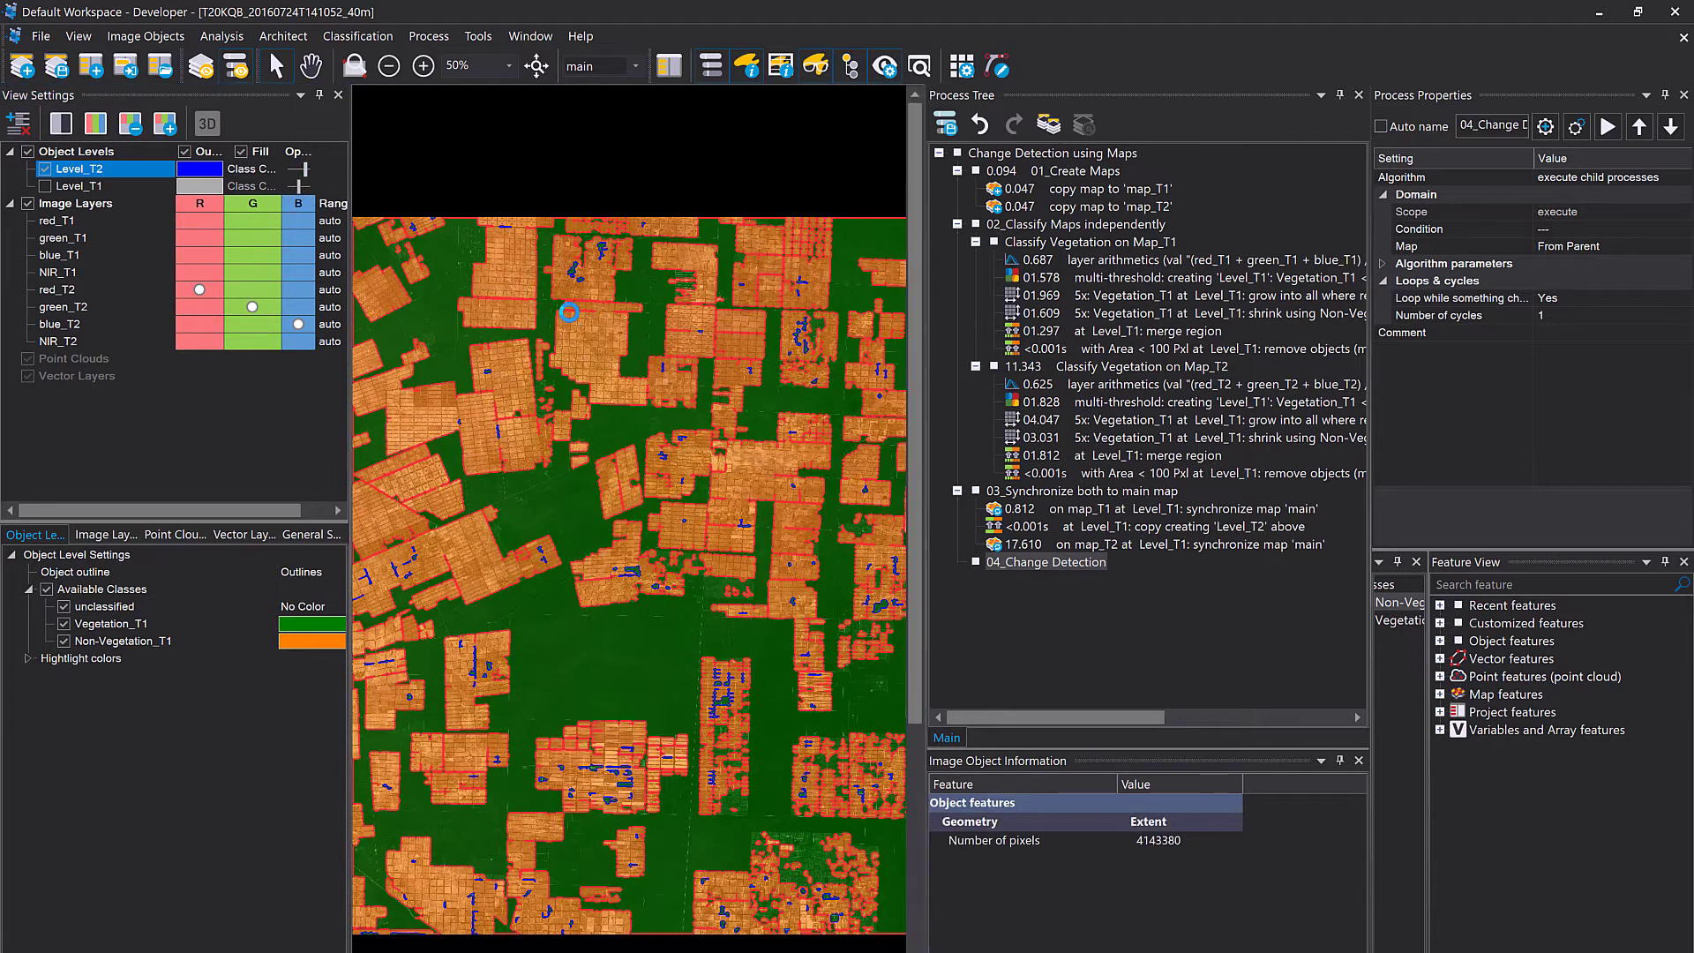
left_click_drag(301, 170, 311, 171)
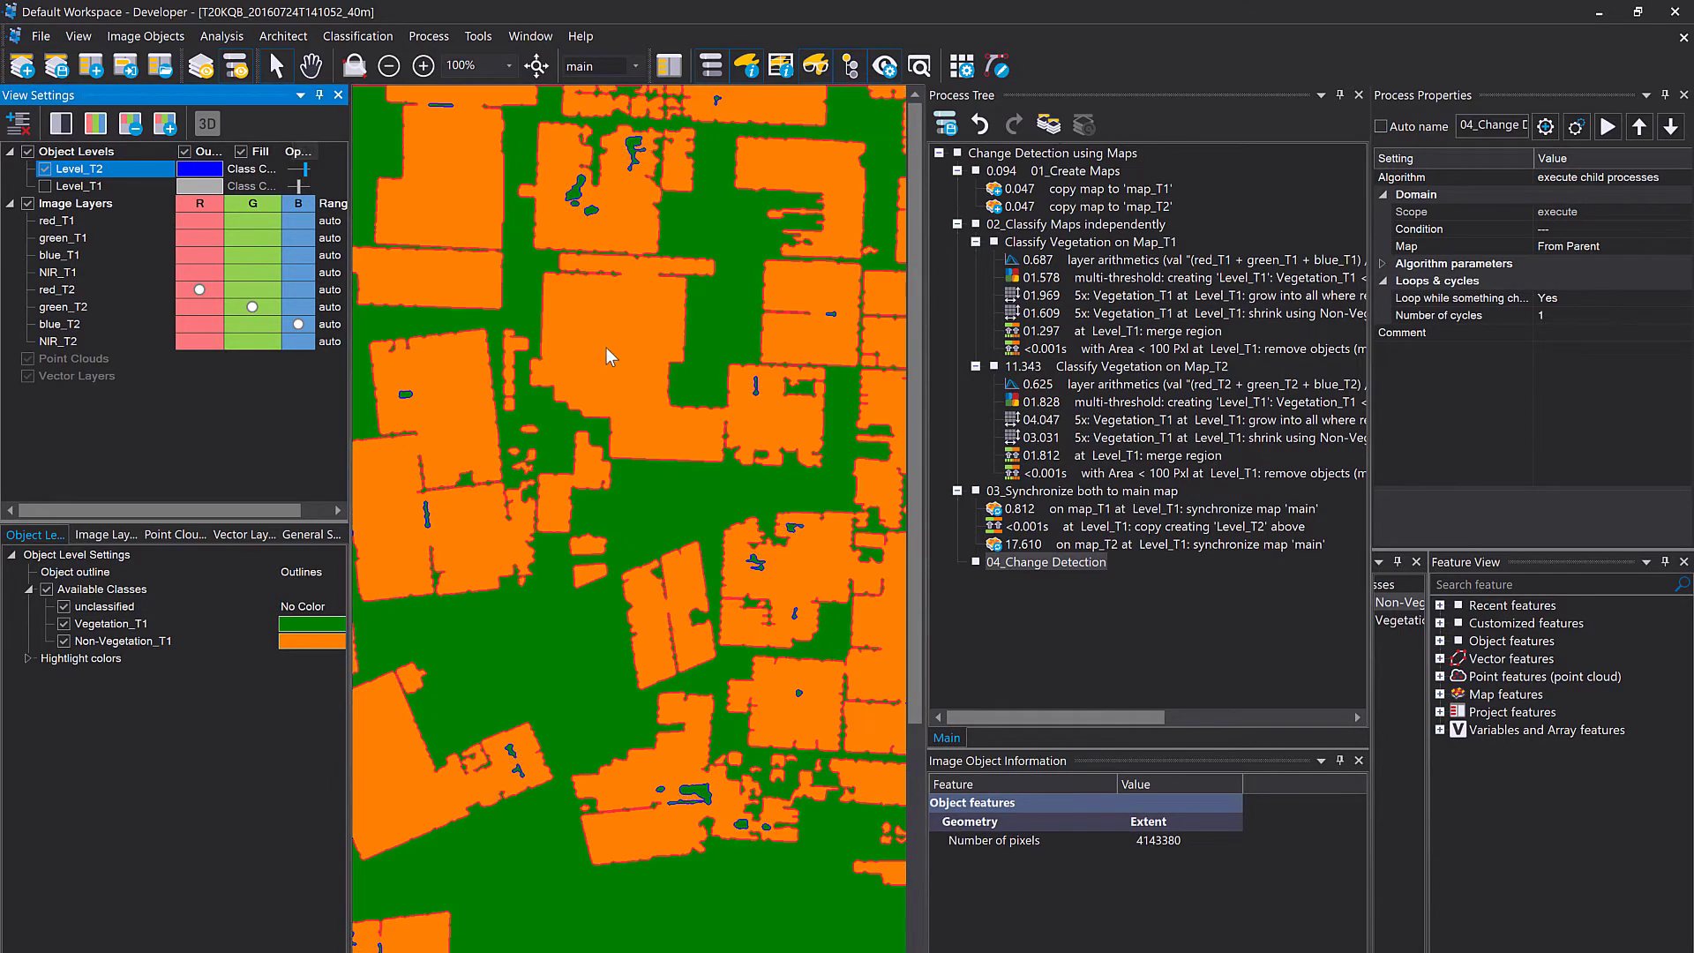
left_click(616, 342)
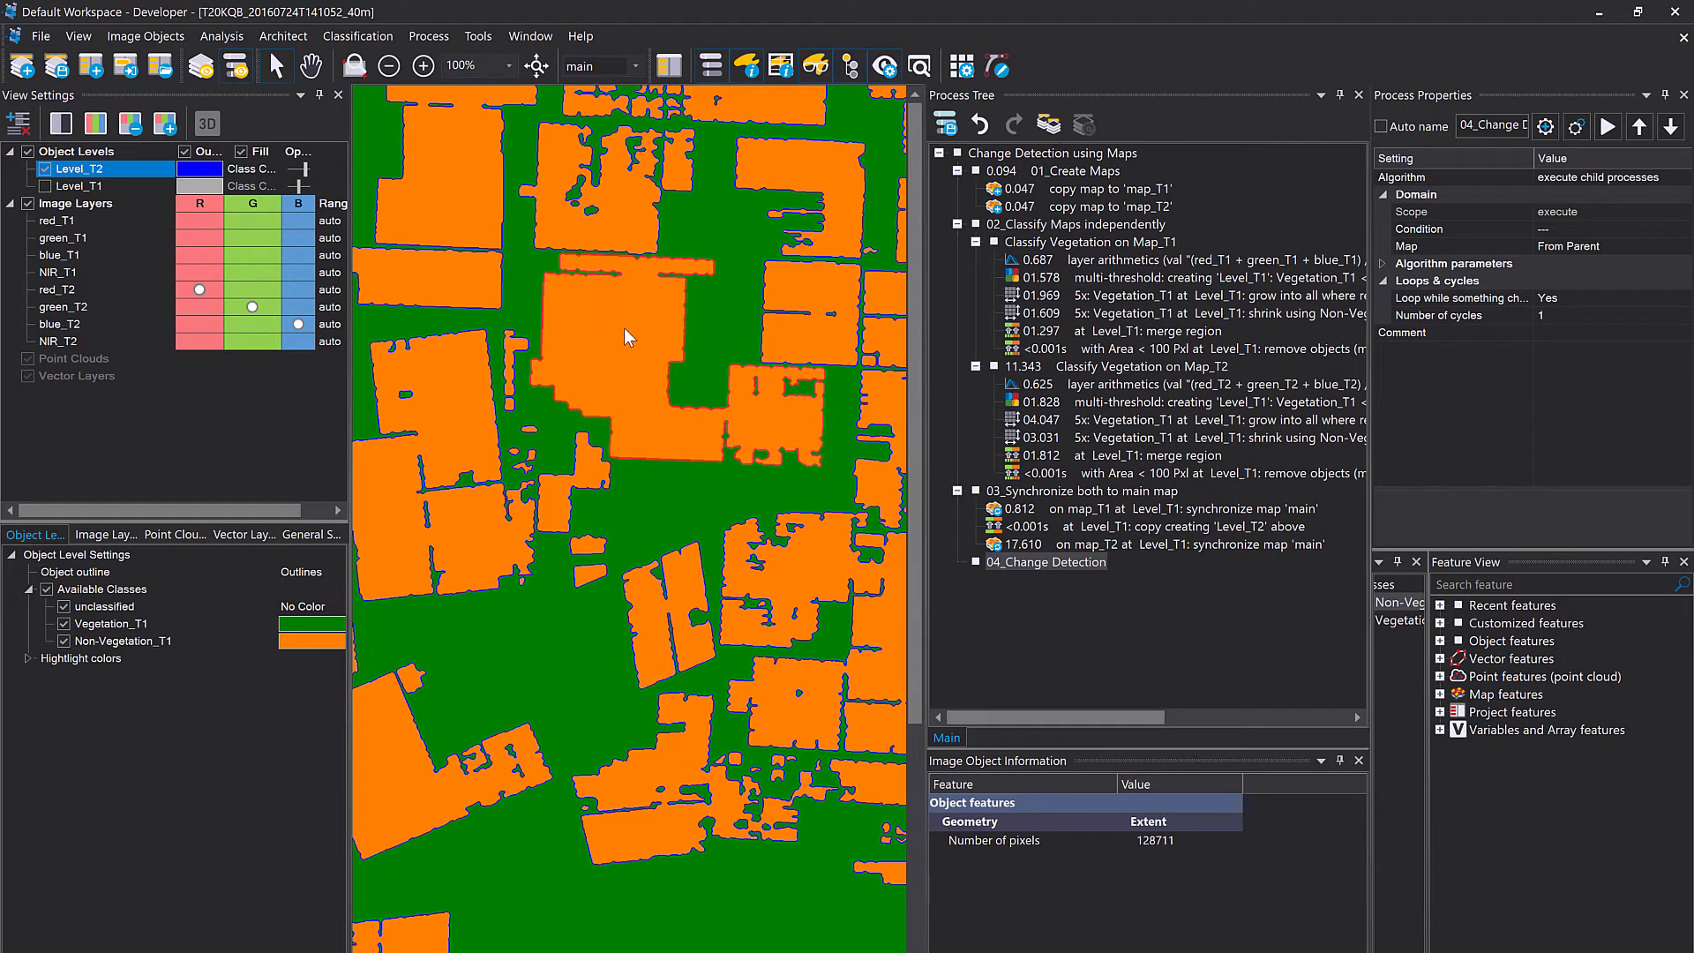
Show only the Level_T1 classification at full opacity and inspect its object outlines and one non-vegetation object.
left_click(44, 168)
left_click(45, 186)
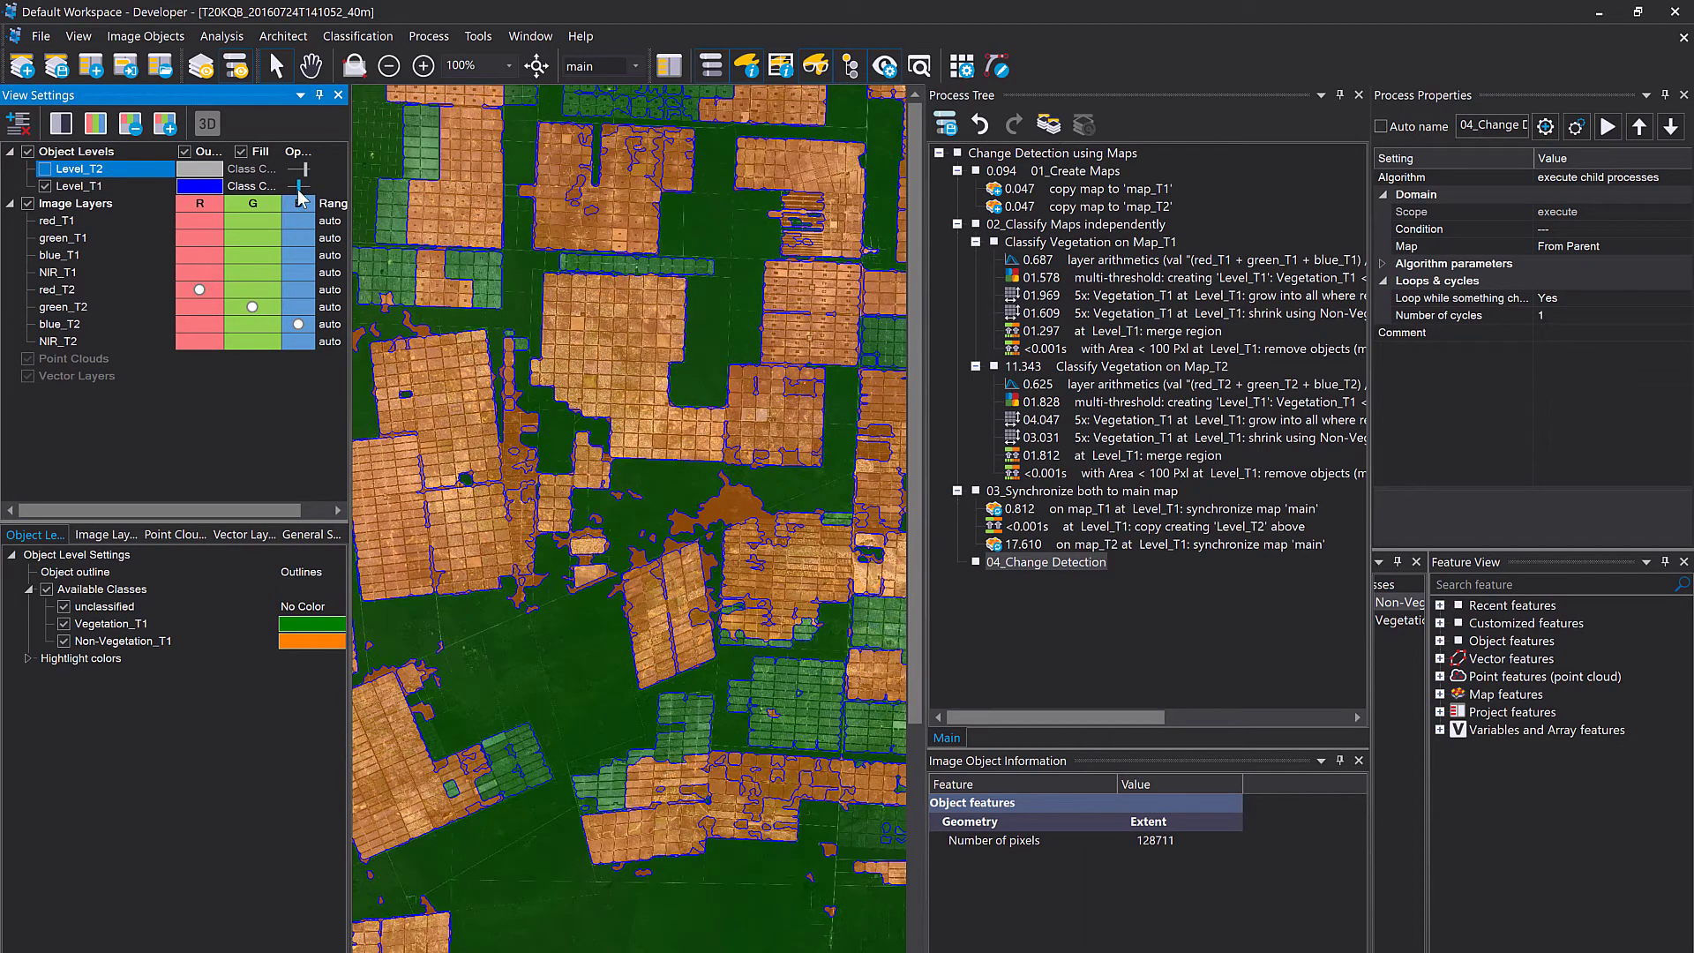
left_click_drag(300, 186, 310, 201)
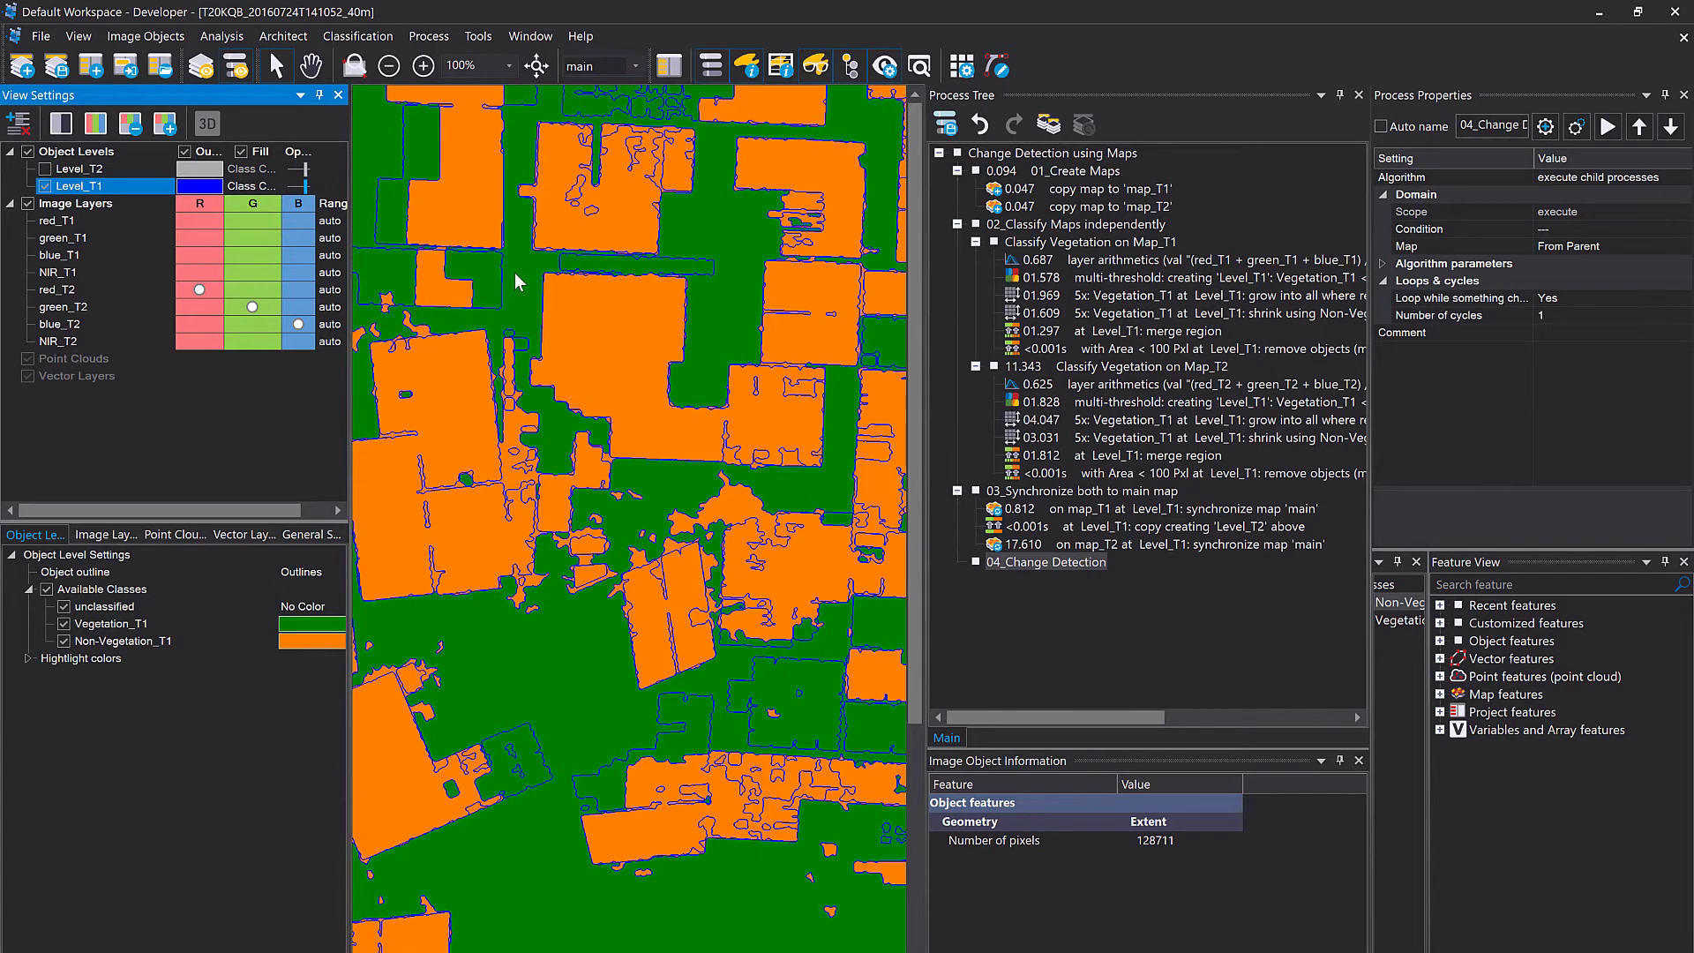
scroll(511, 326, "down", 3)
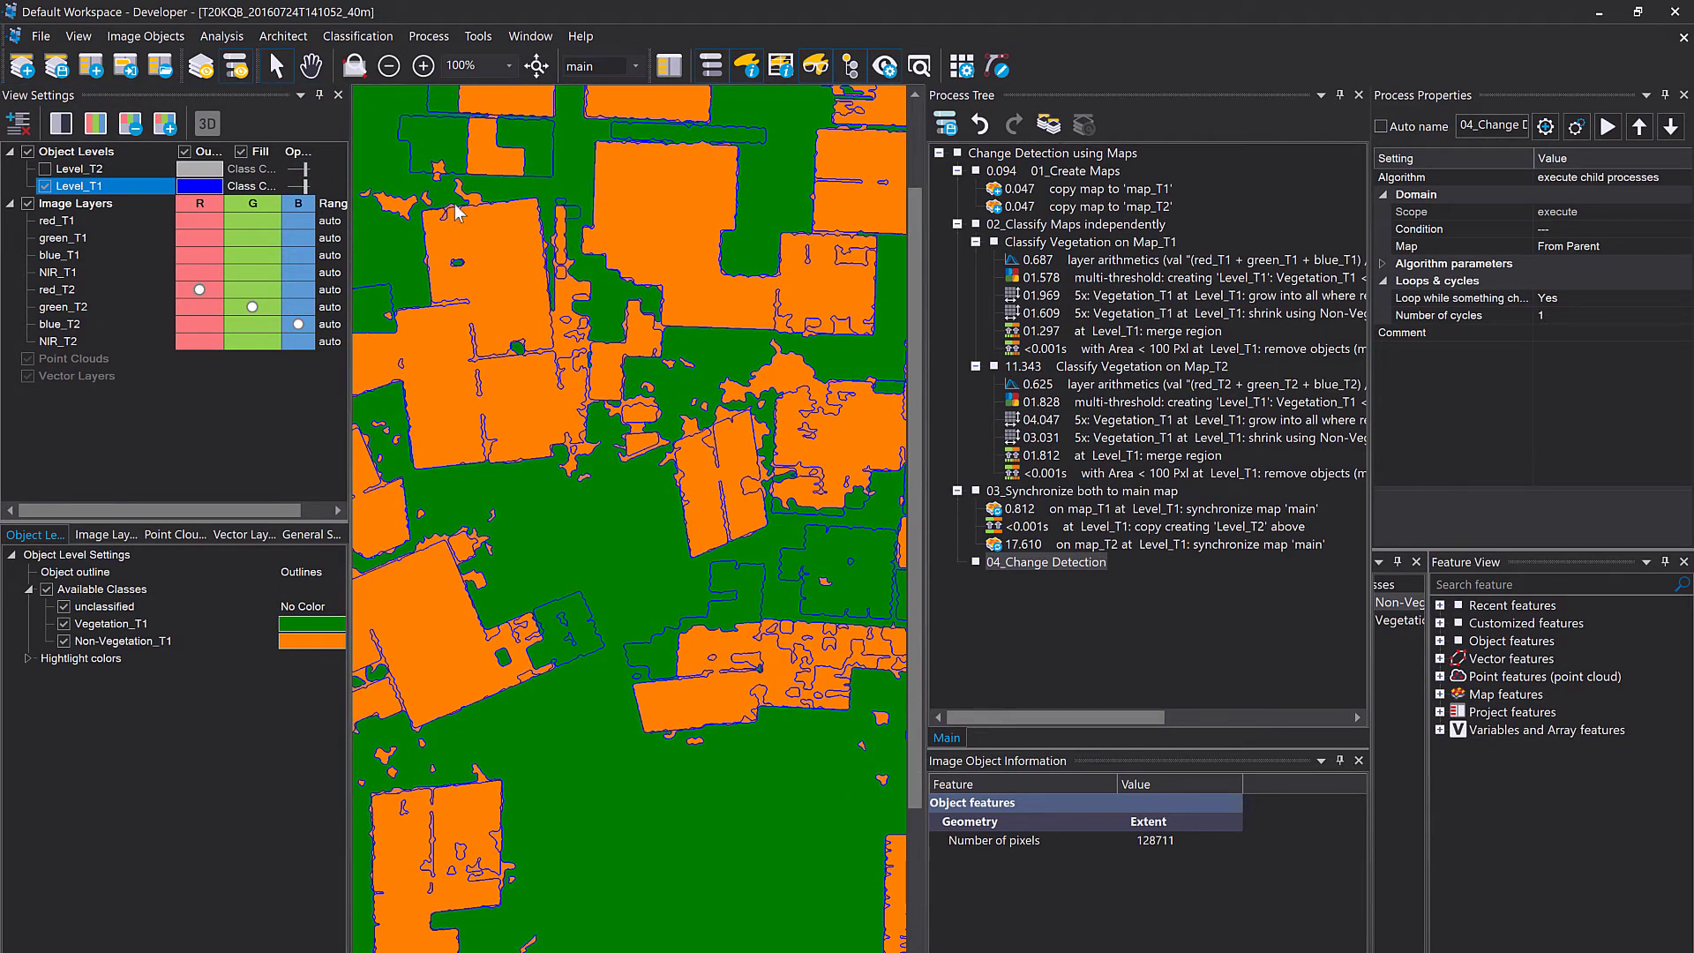
mouse_move(456, 211)
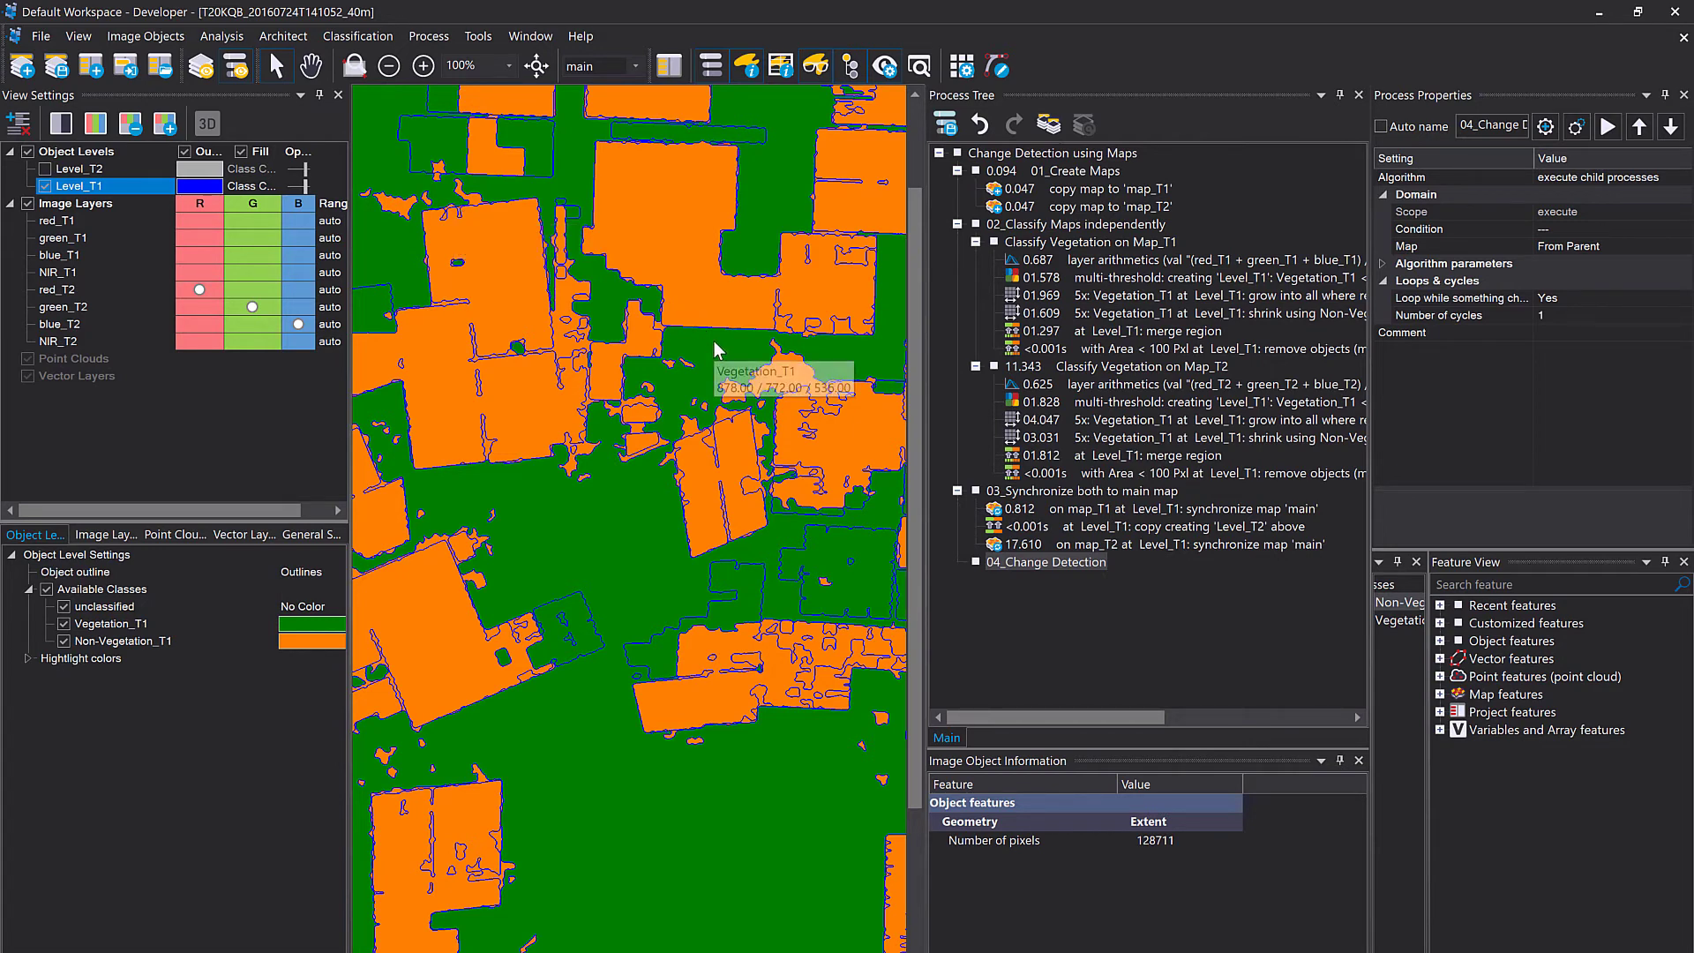
left_click_drag(714, 343, 645, 340)
mouse_move(645, 347)
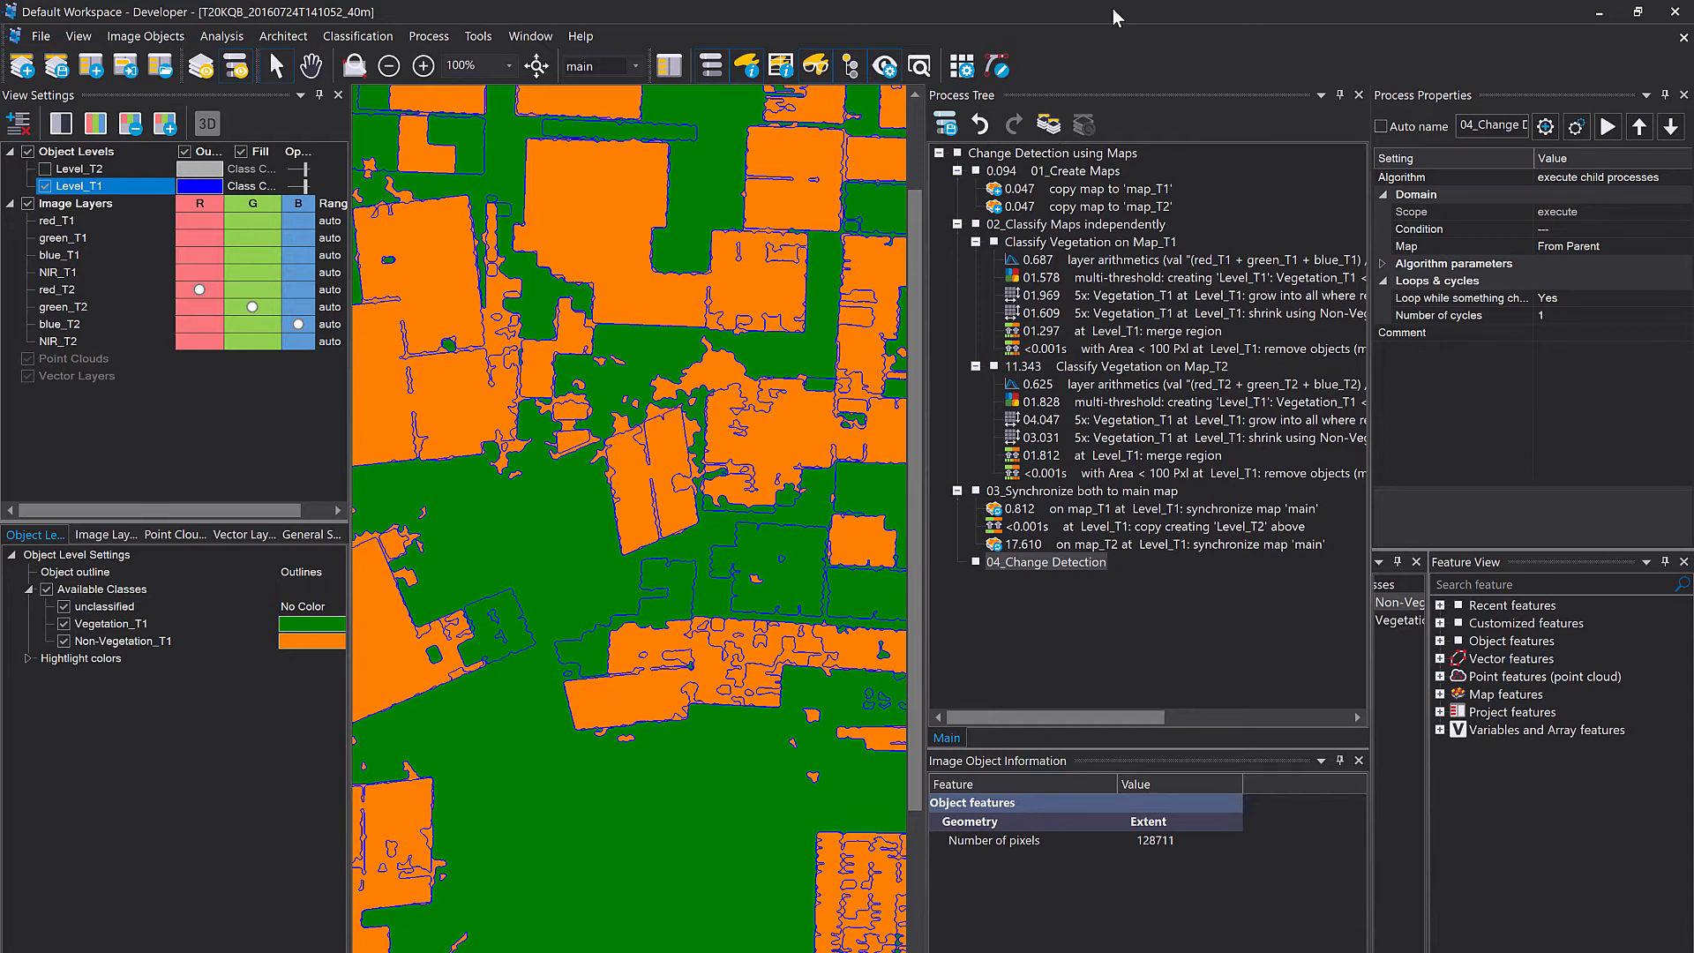
left_click(629, 192)
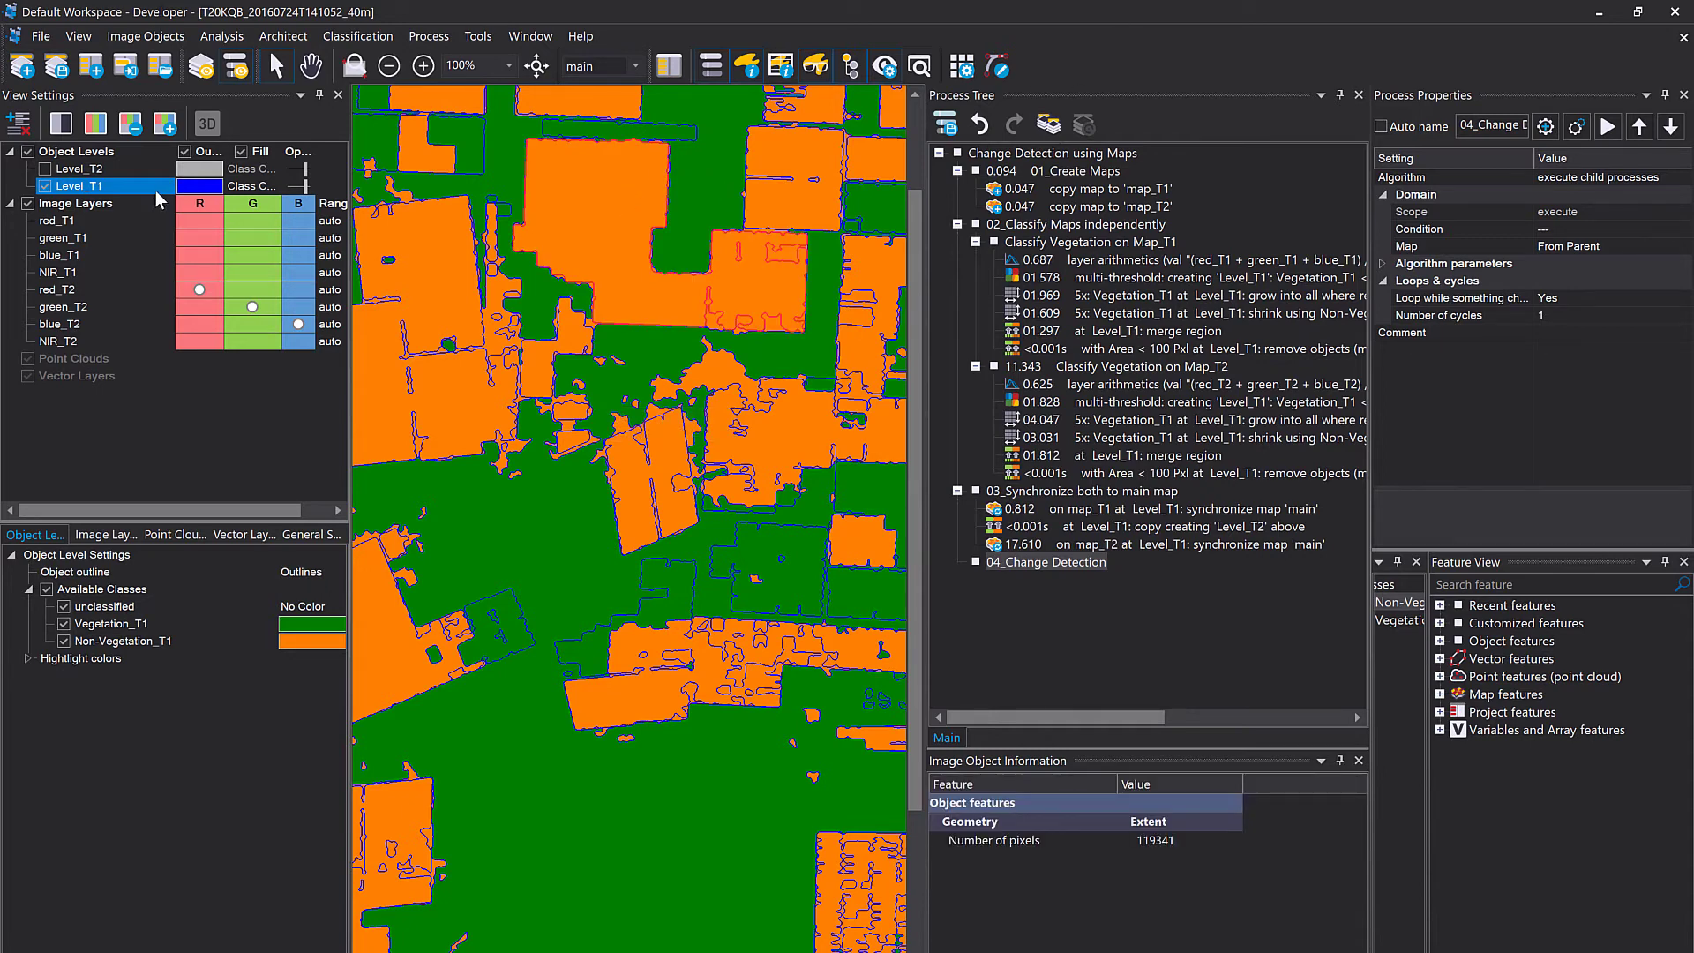
Display Level_T2 and run a new convert to sub-objects process on it as a child of 04_Change Detection.
left_click(46, 168)
left_click(45, 186)
left_click(1036, 564)
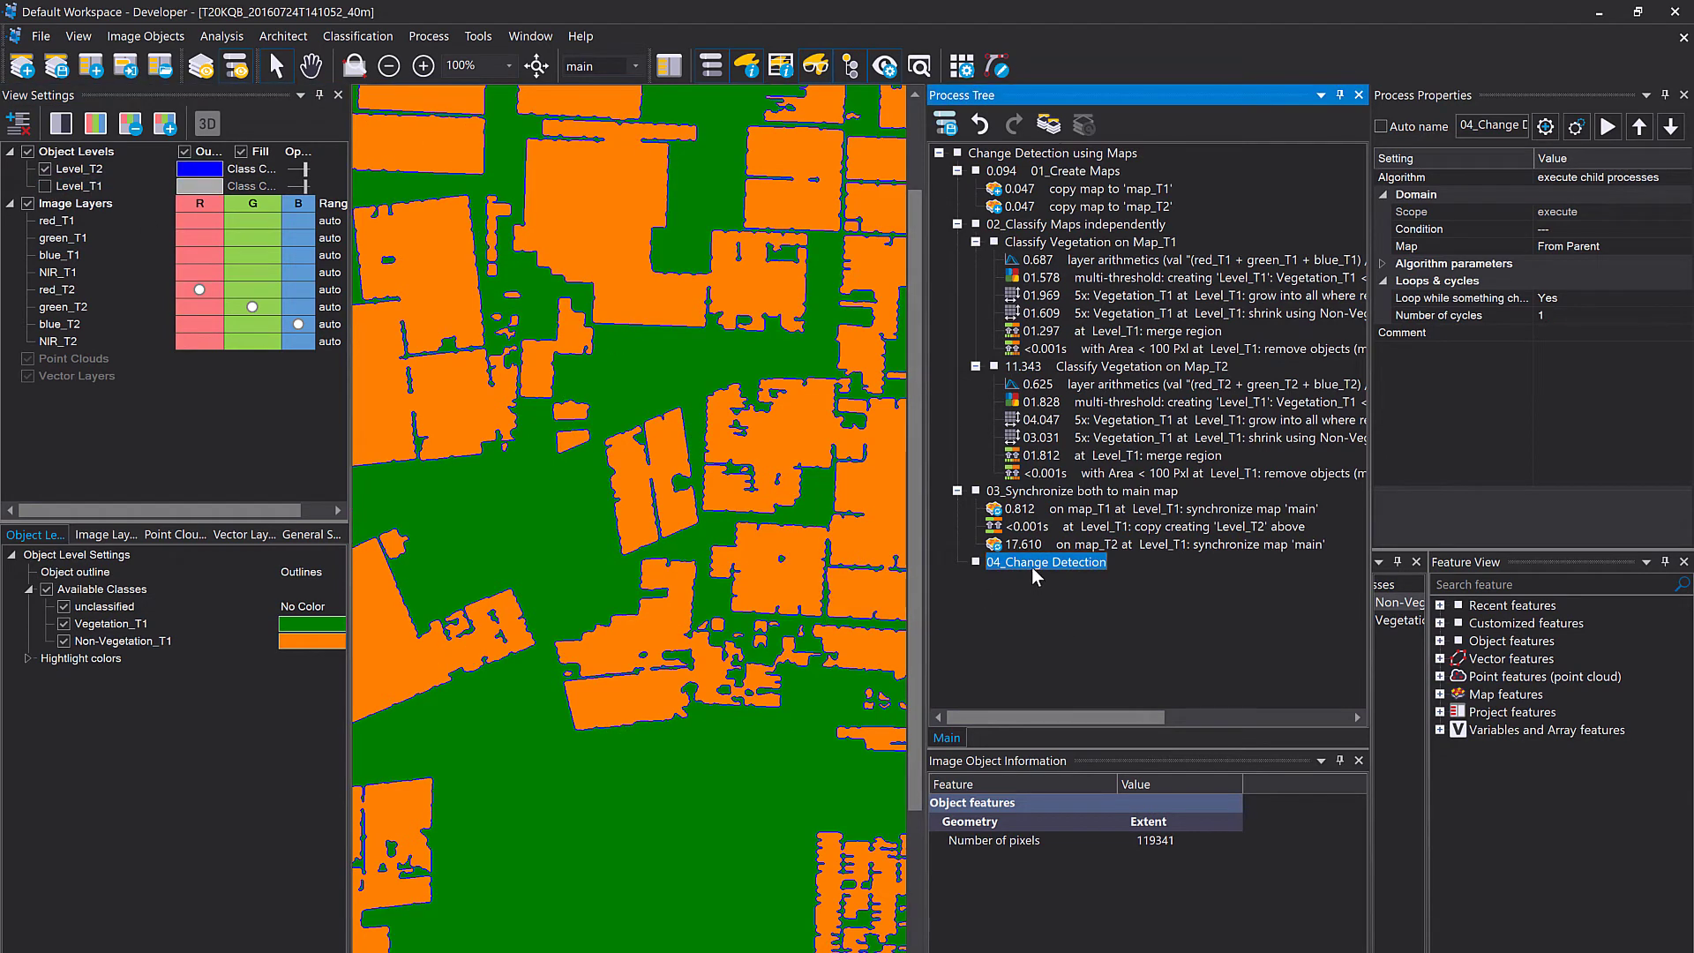
right_click(1033, 569)
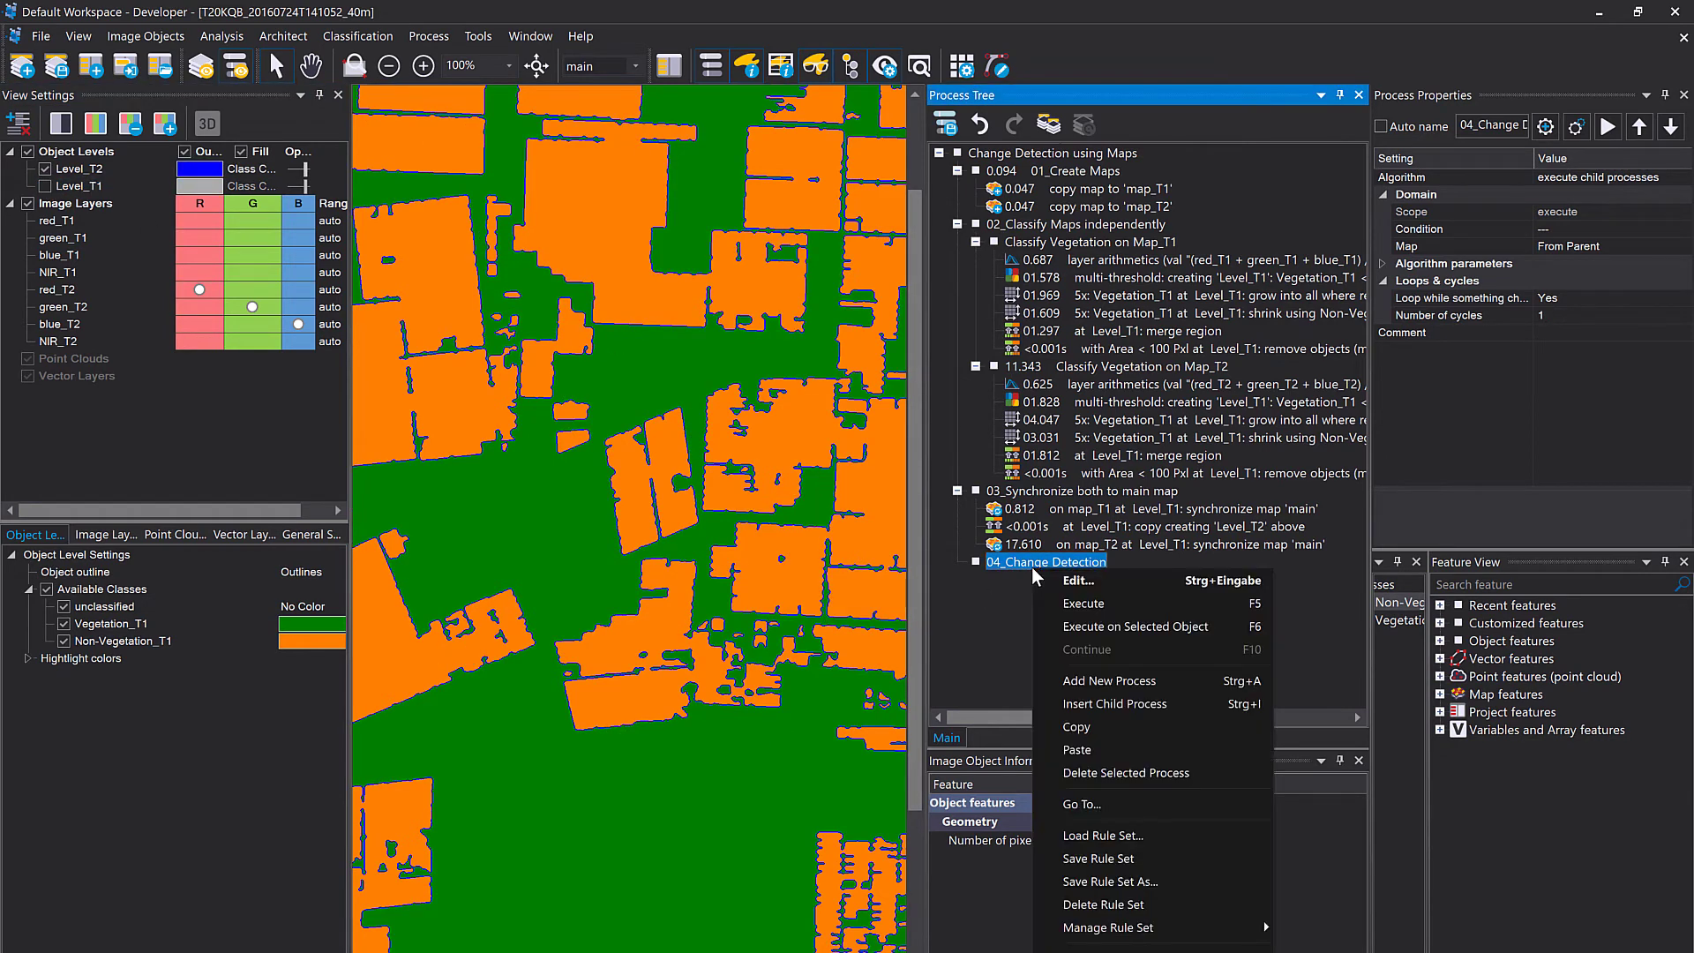
left_click(1174, 704)
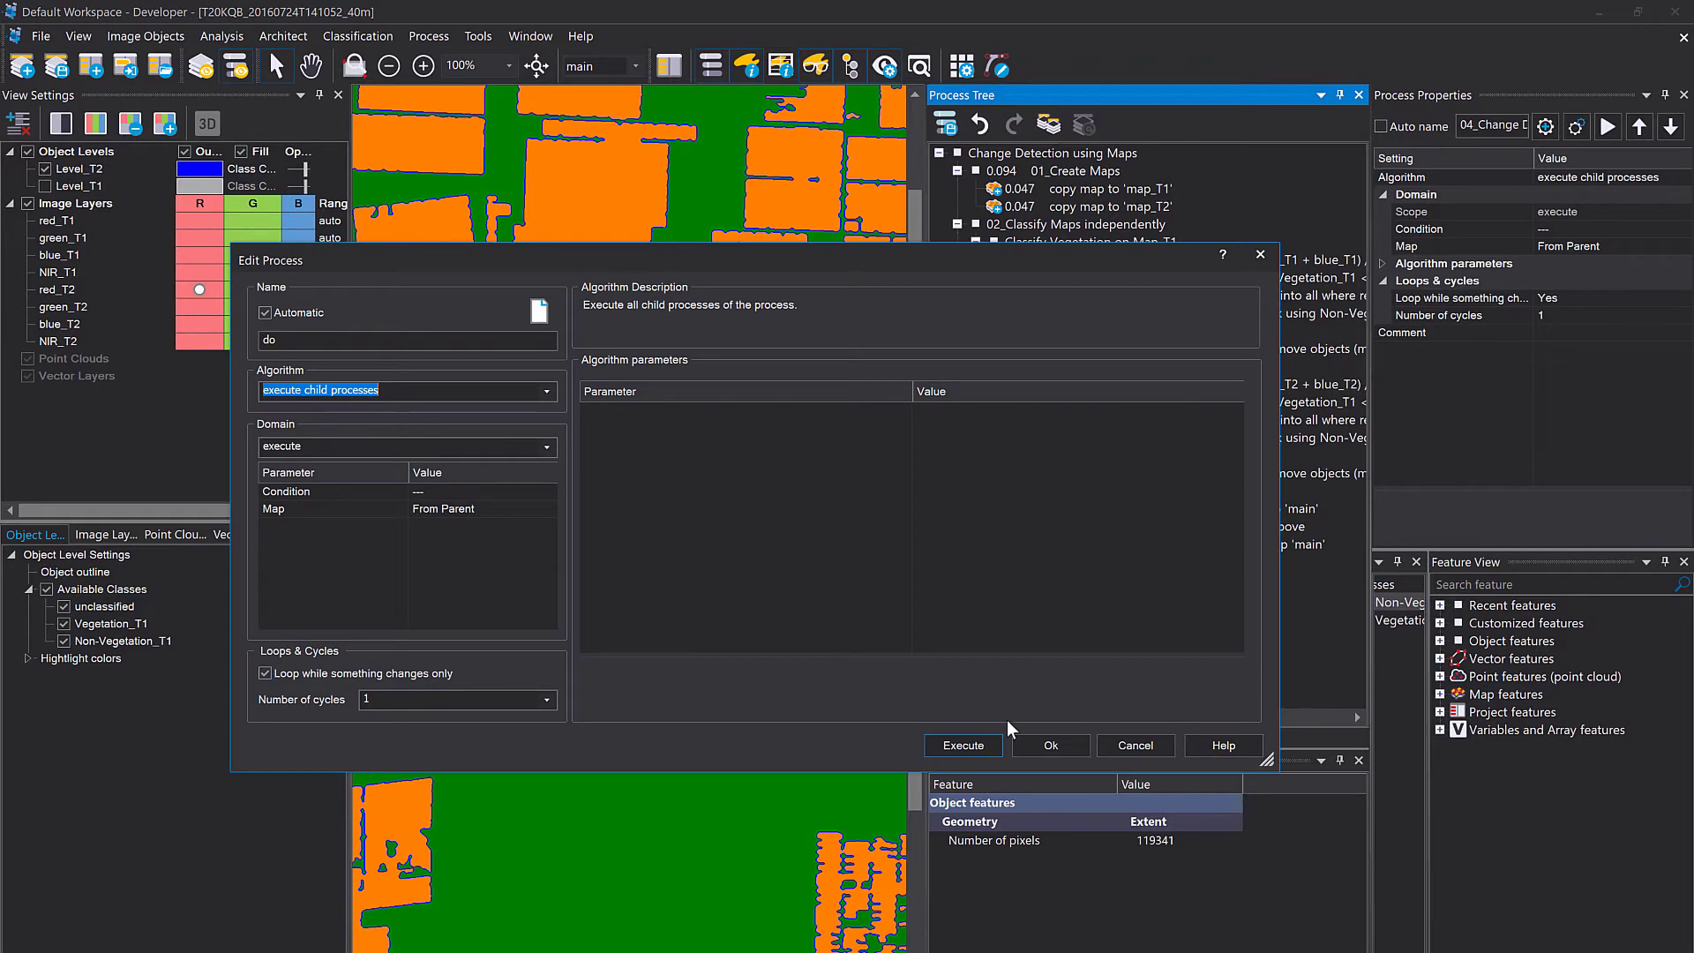
type("convert")
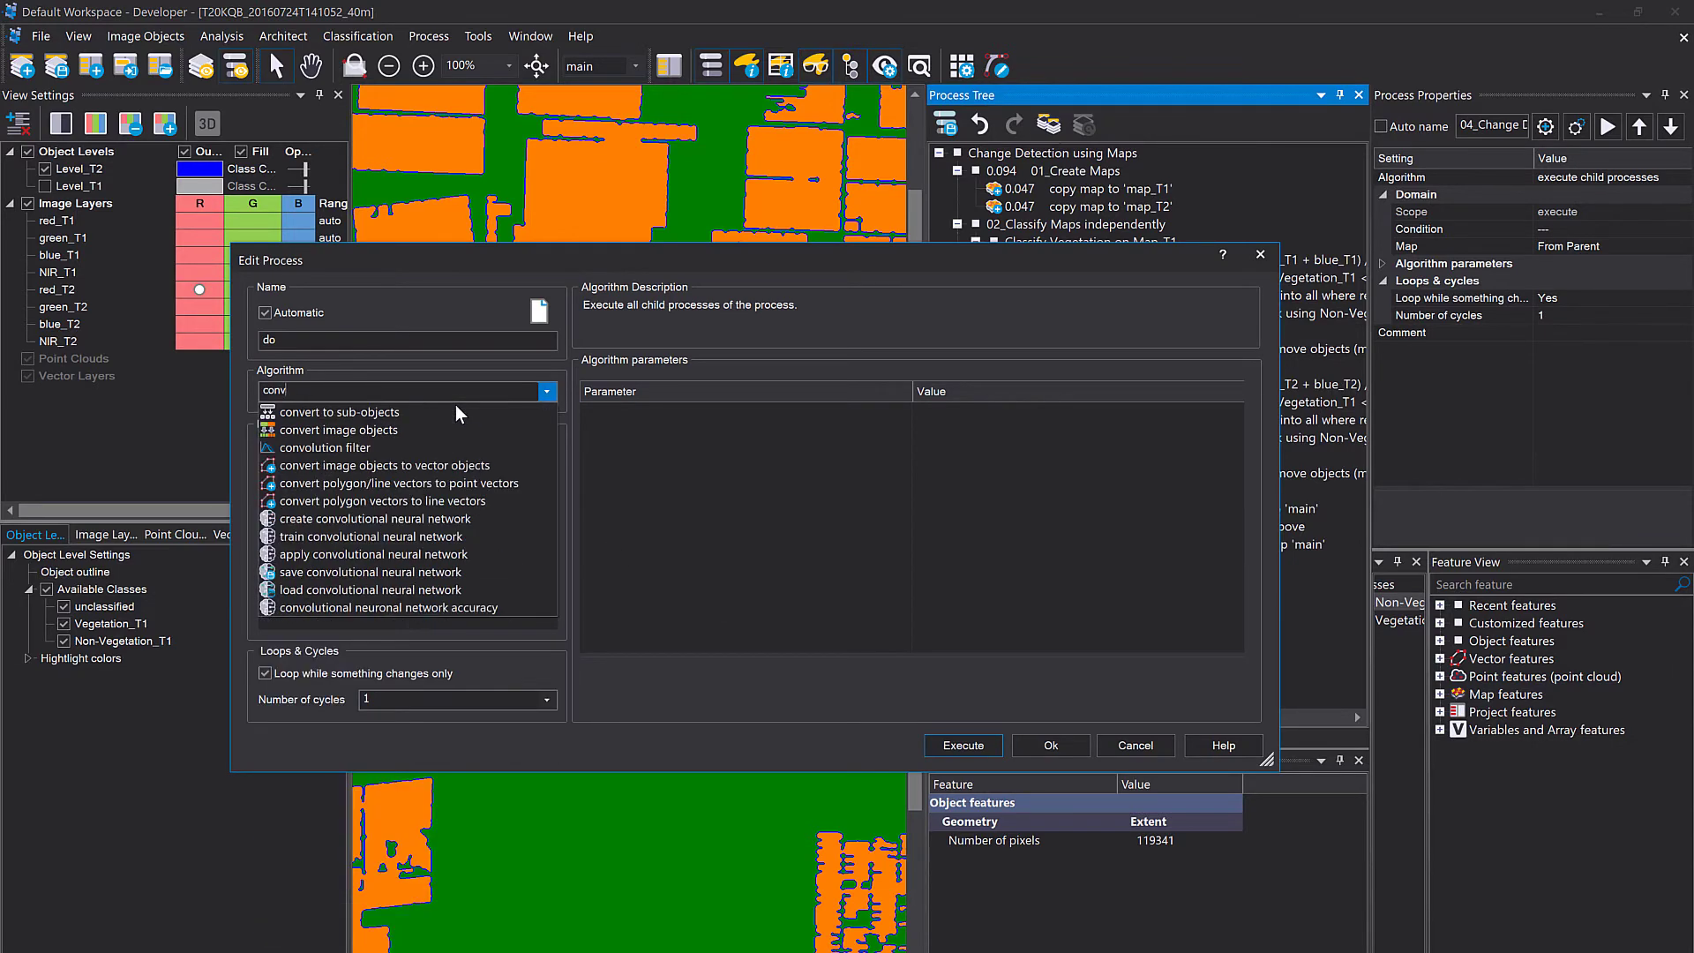
left_click(409, 412)
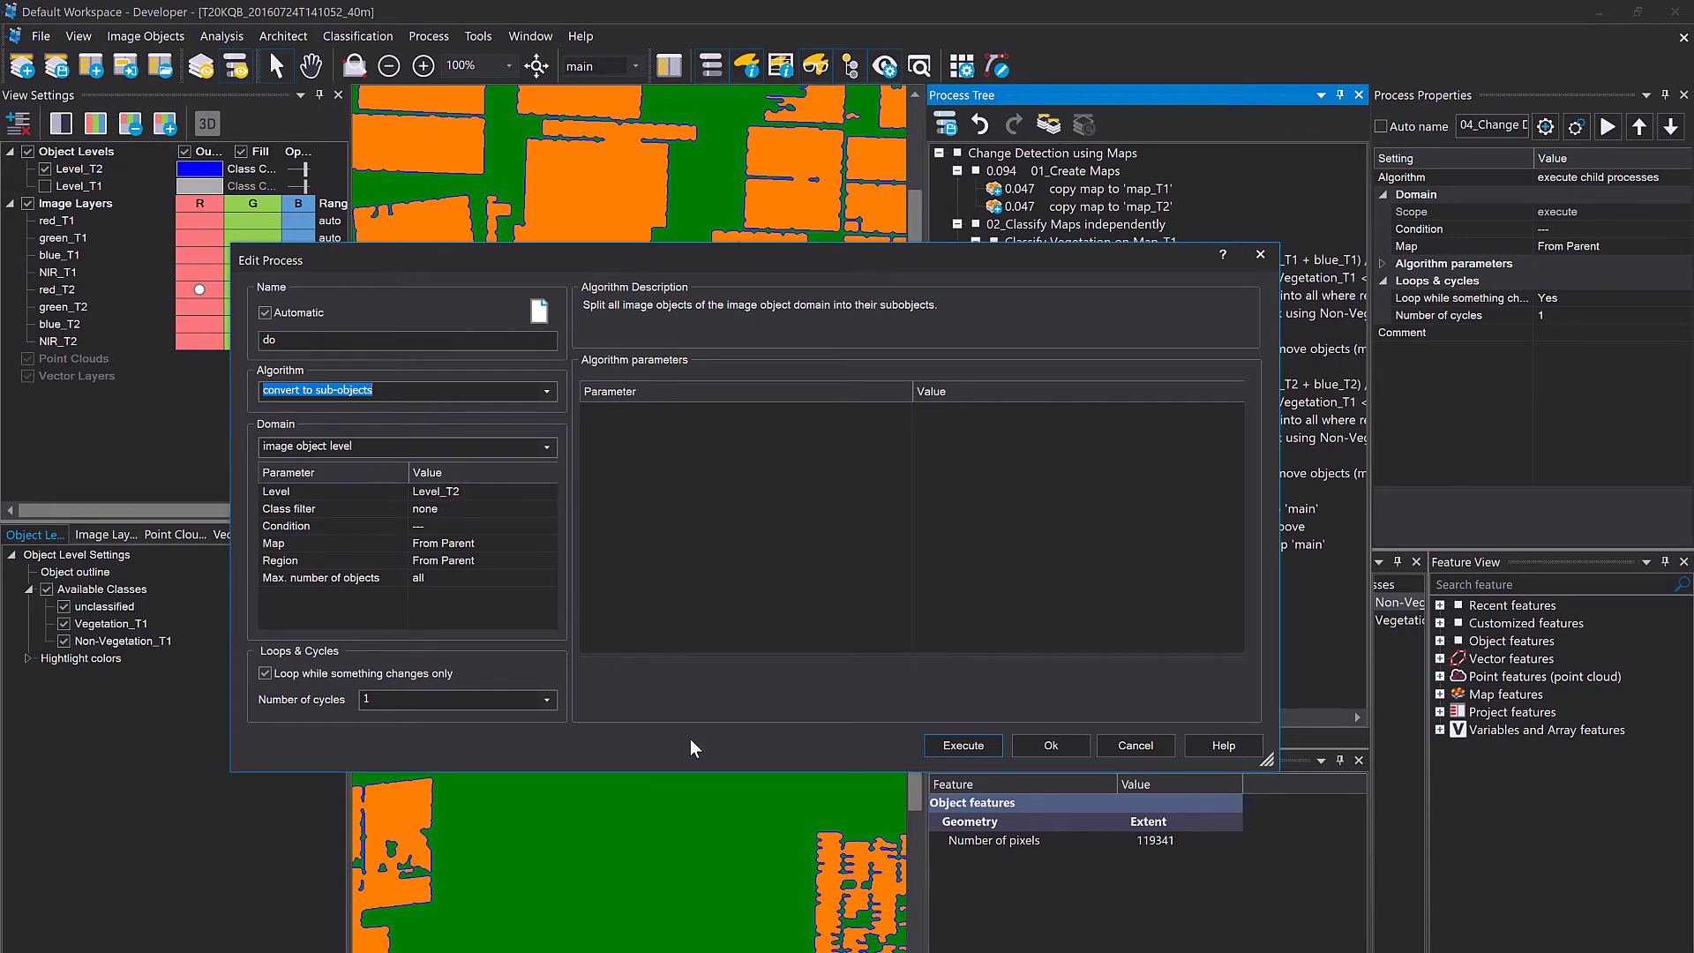
left_click(963, 746)
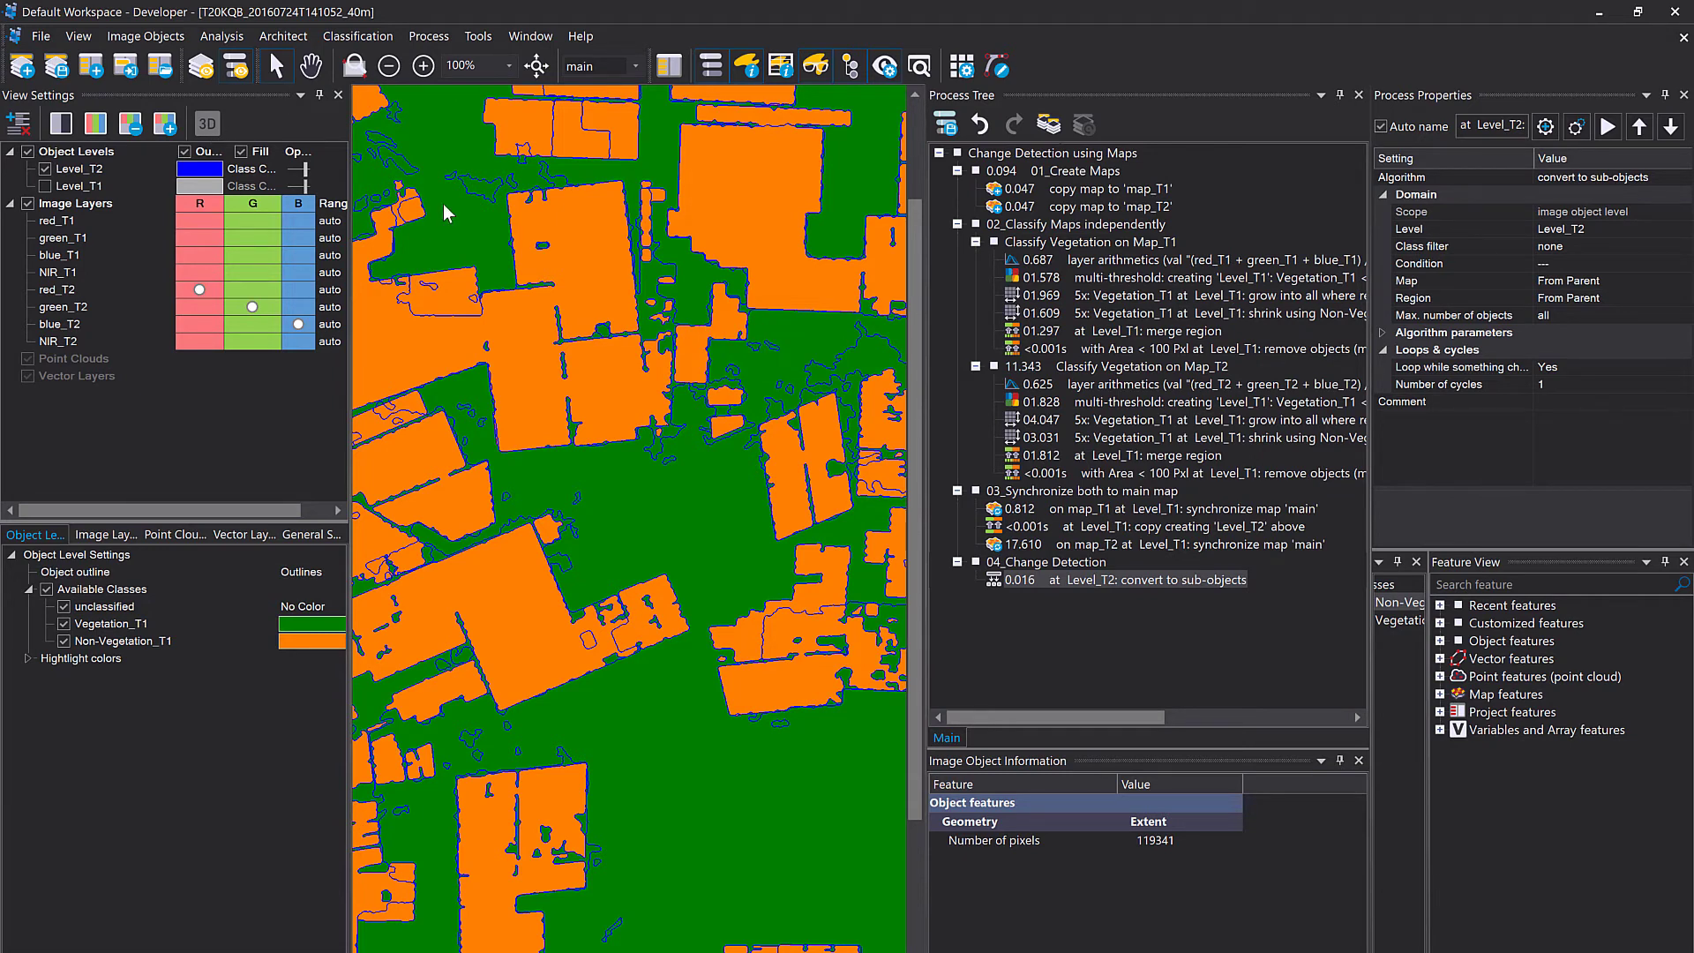
Add and run a copy image object level process creating Level_Change above Level_T2, and display only the new level.
mouse_move(444, 205)
left_click(1029, 578)
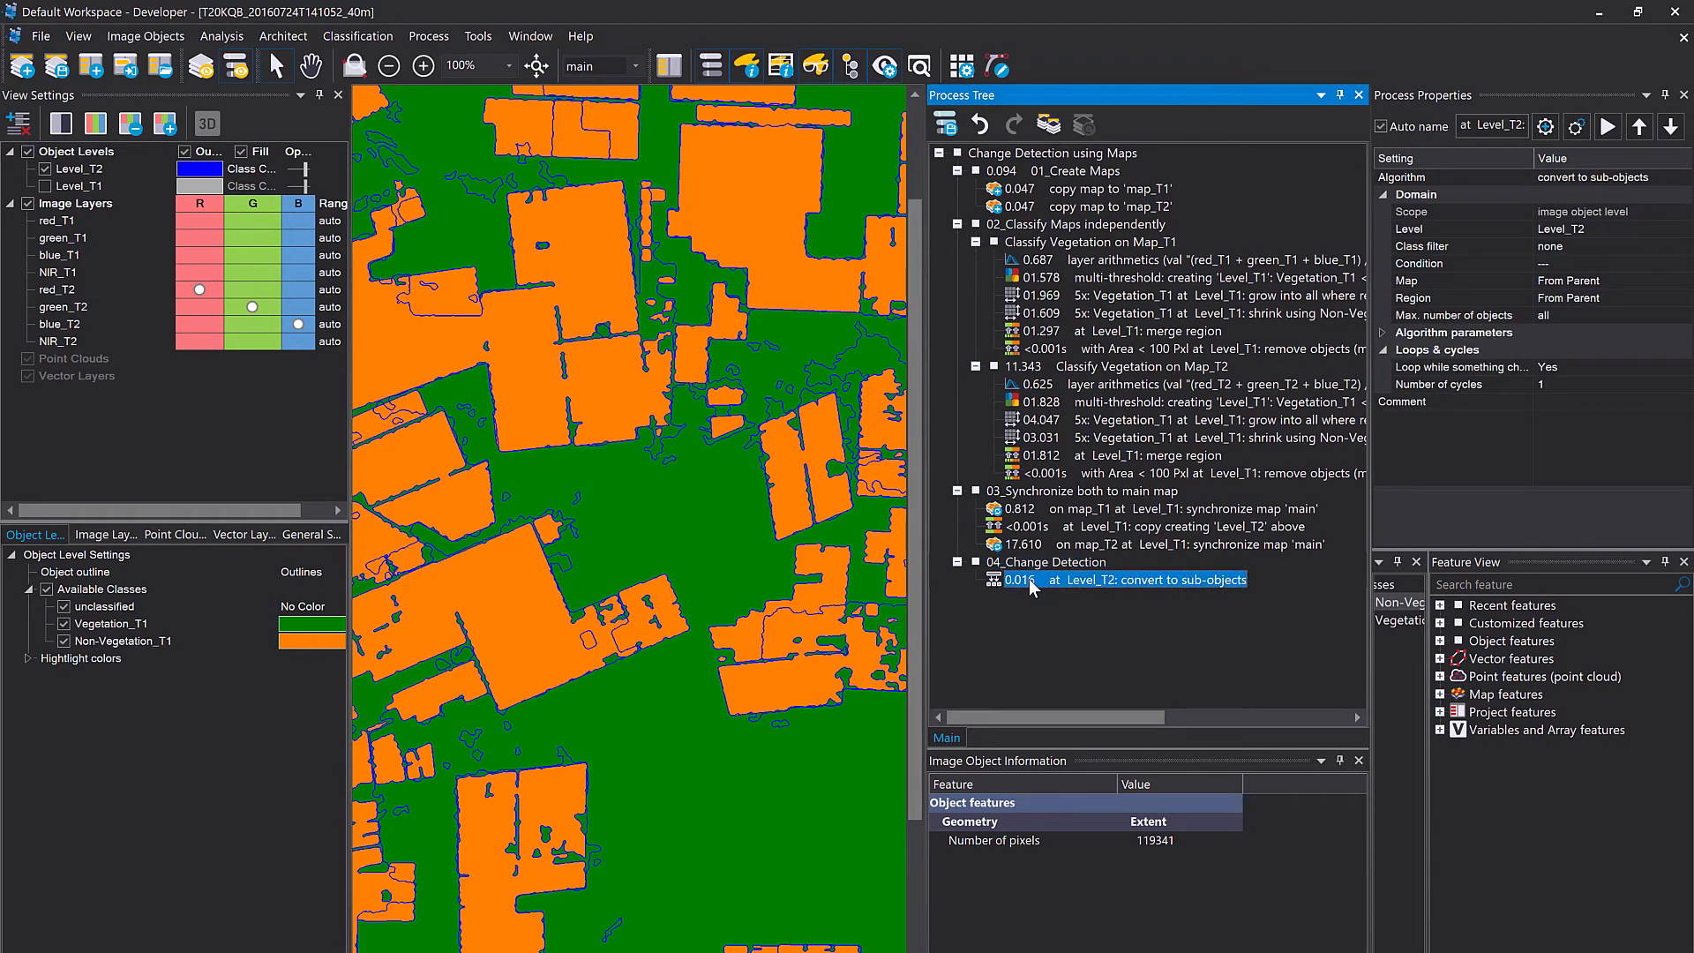
key("ctrl+a")
type("copy")
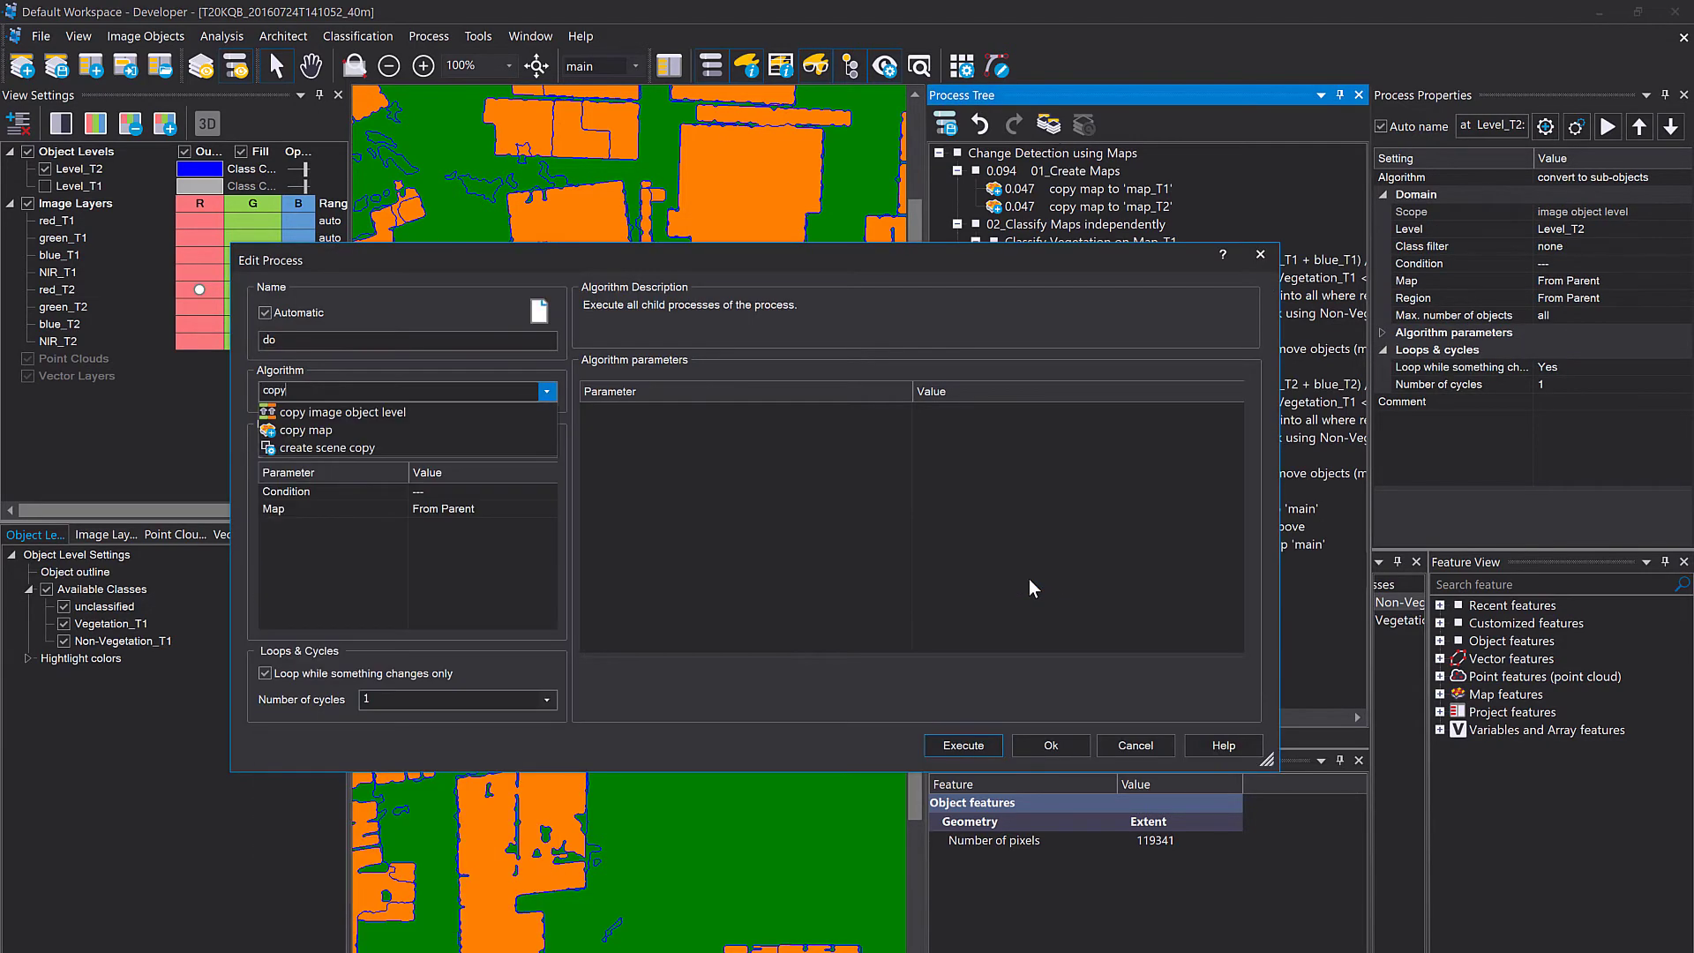
left_click(400, 412)
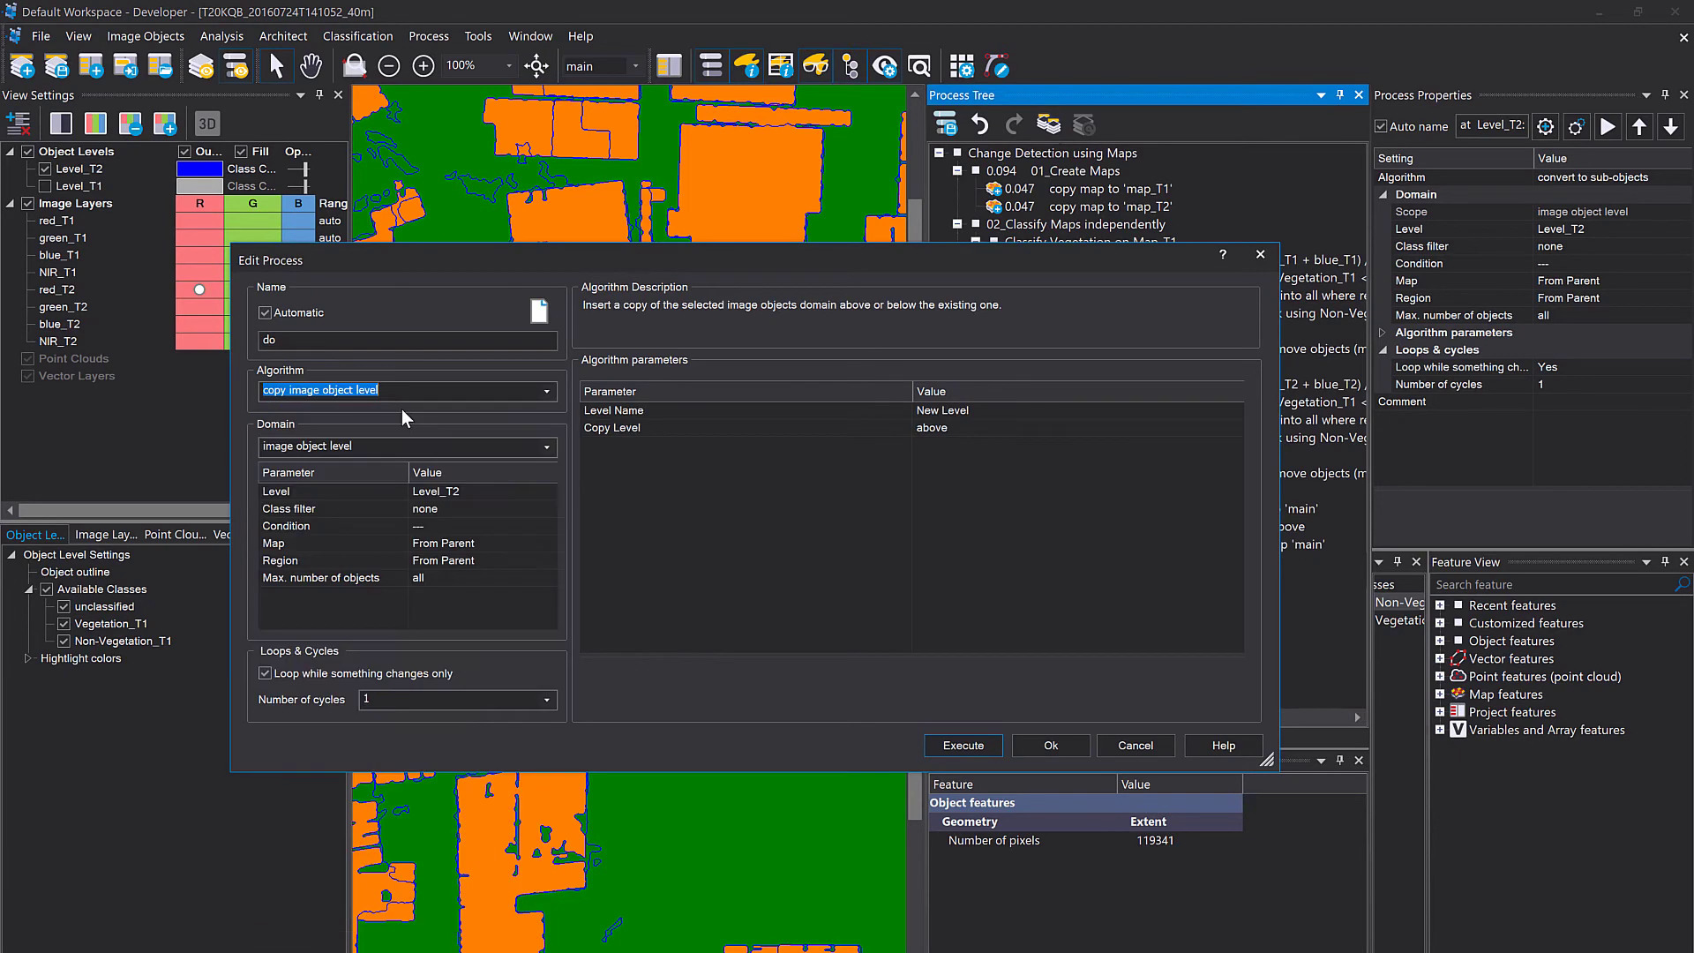
left_click(980, 411)
type("Le")
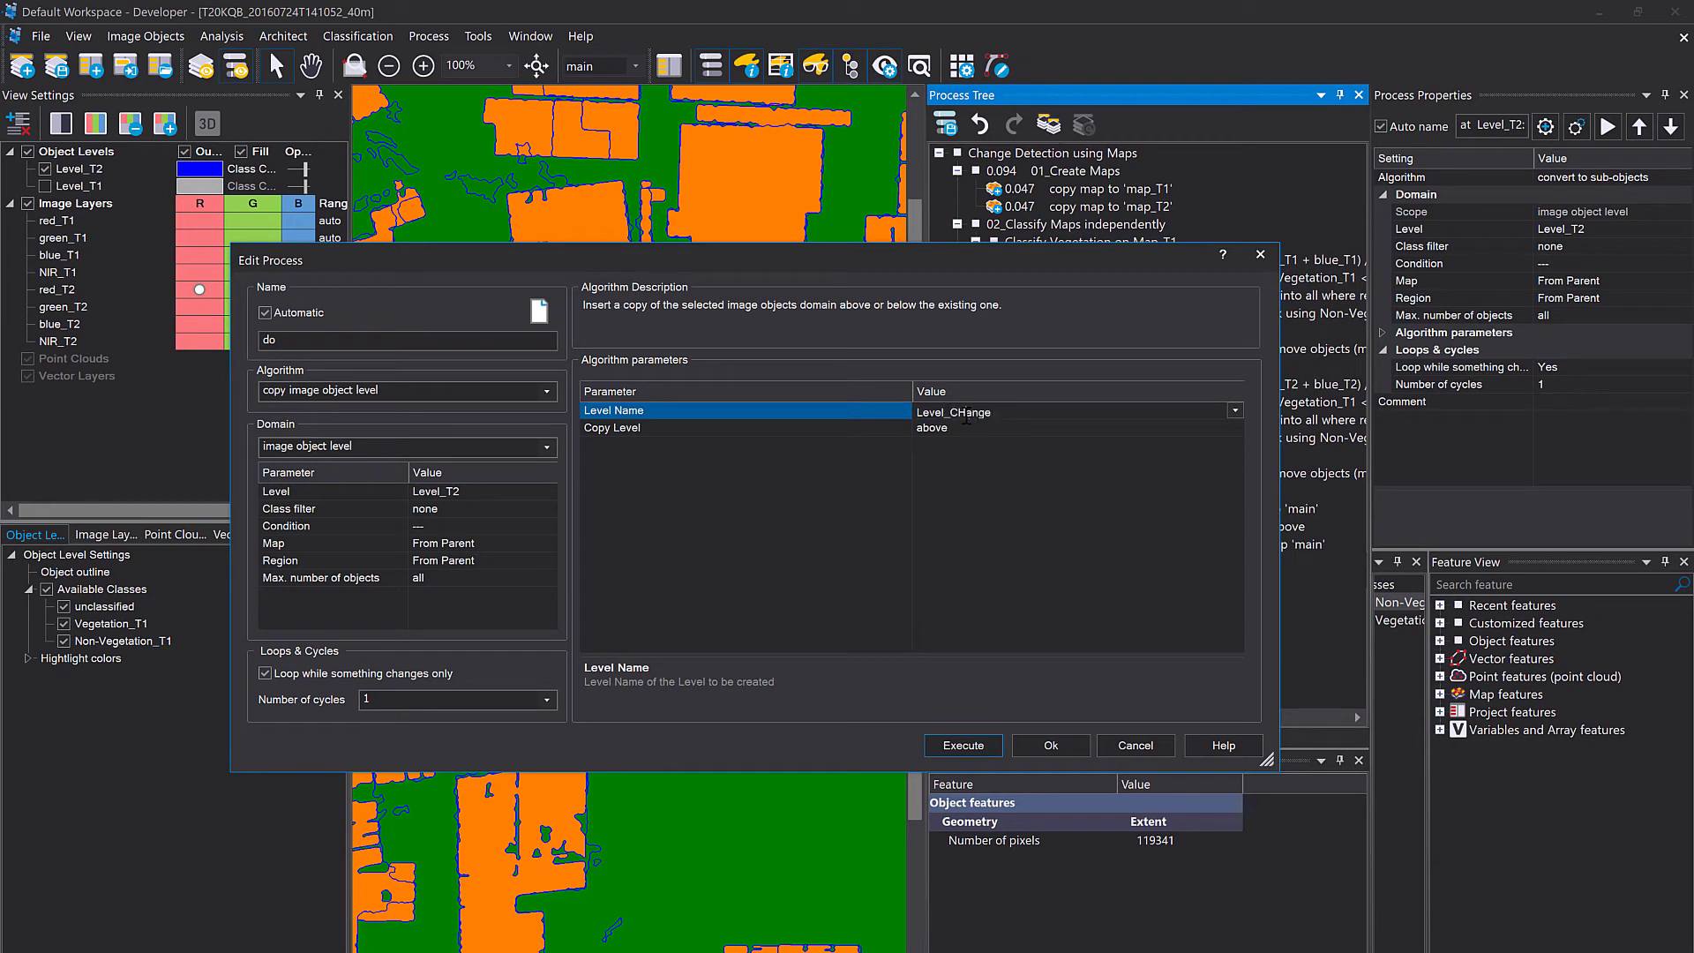
key("BackSpace")
type("j")
key("BackSpace")
type("h")
left_click(965, 746)
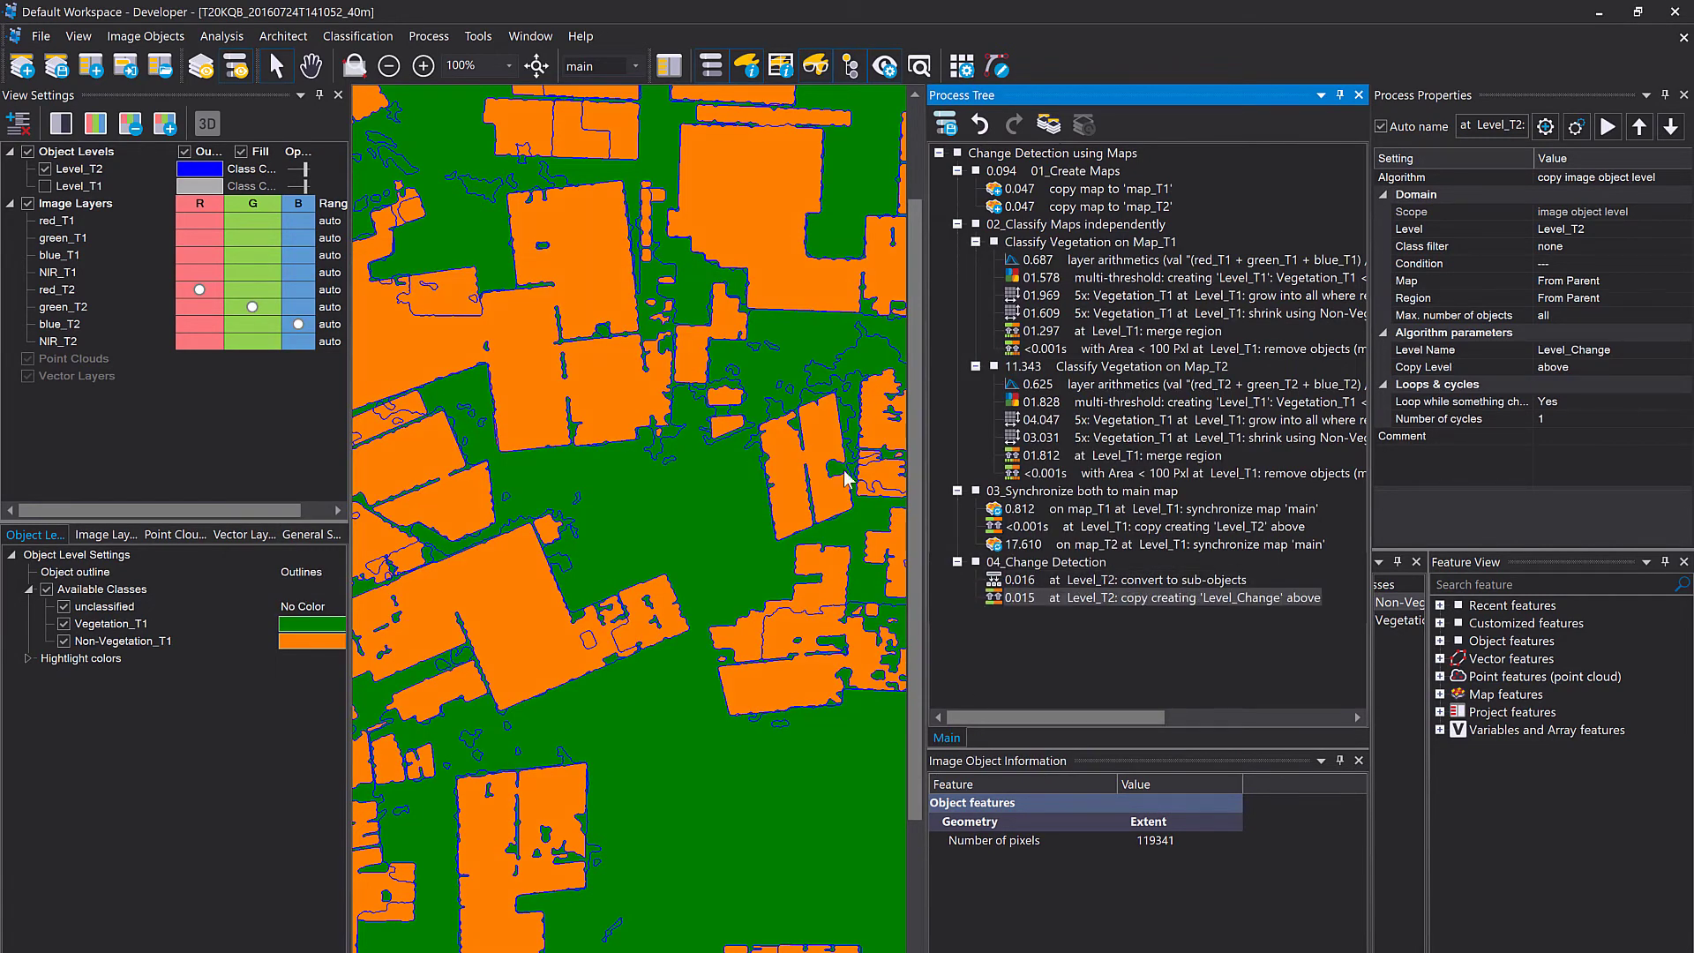
left_click(45, 186)
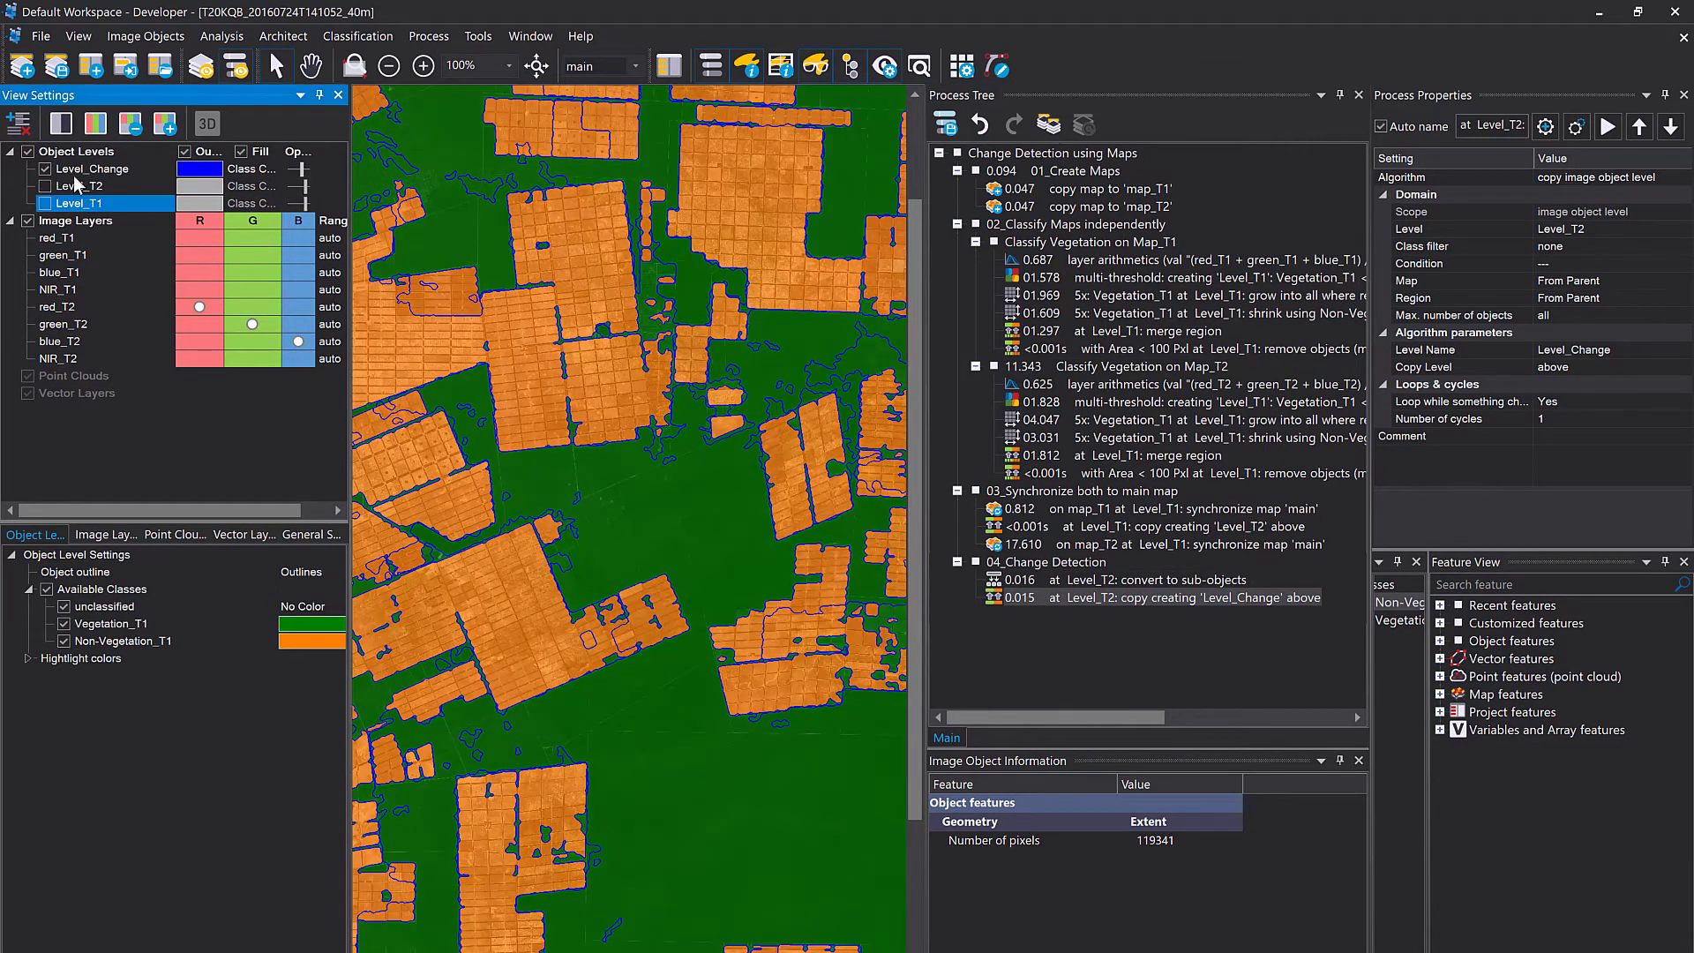
left_click(85, 174)
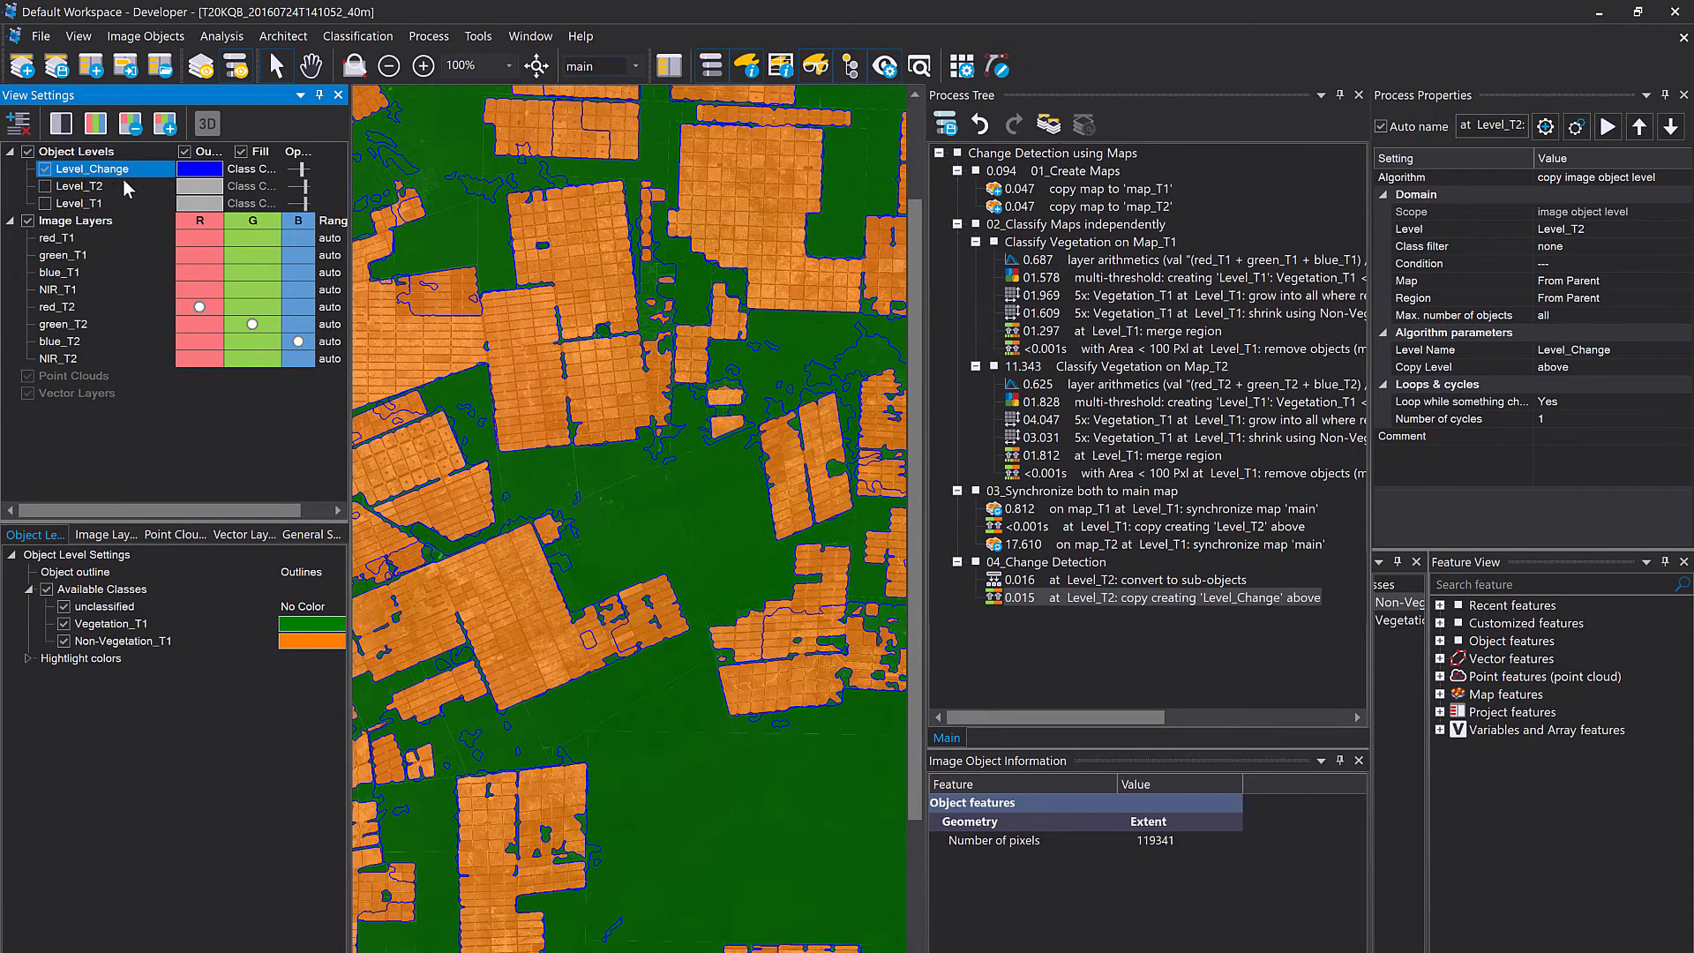
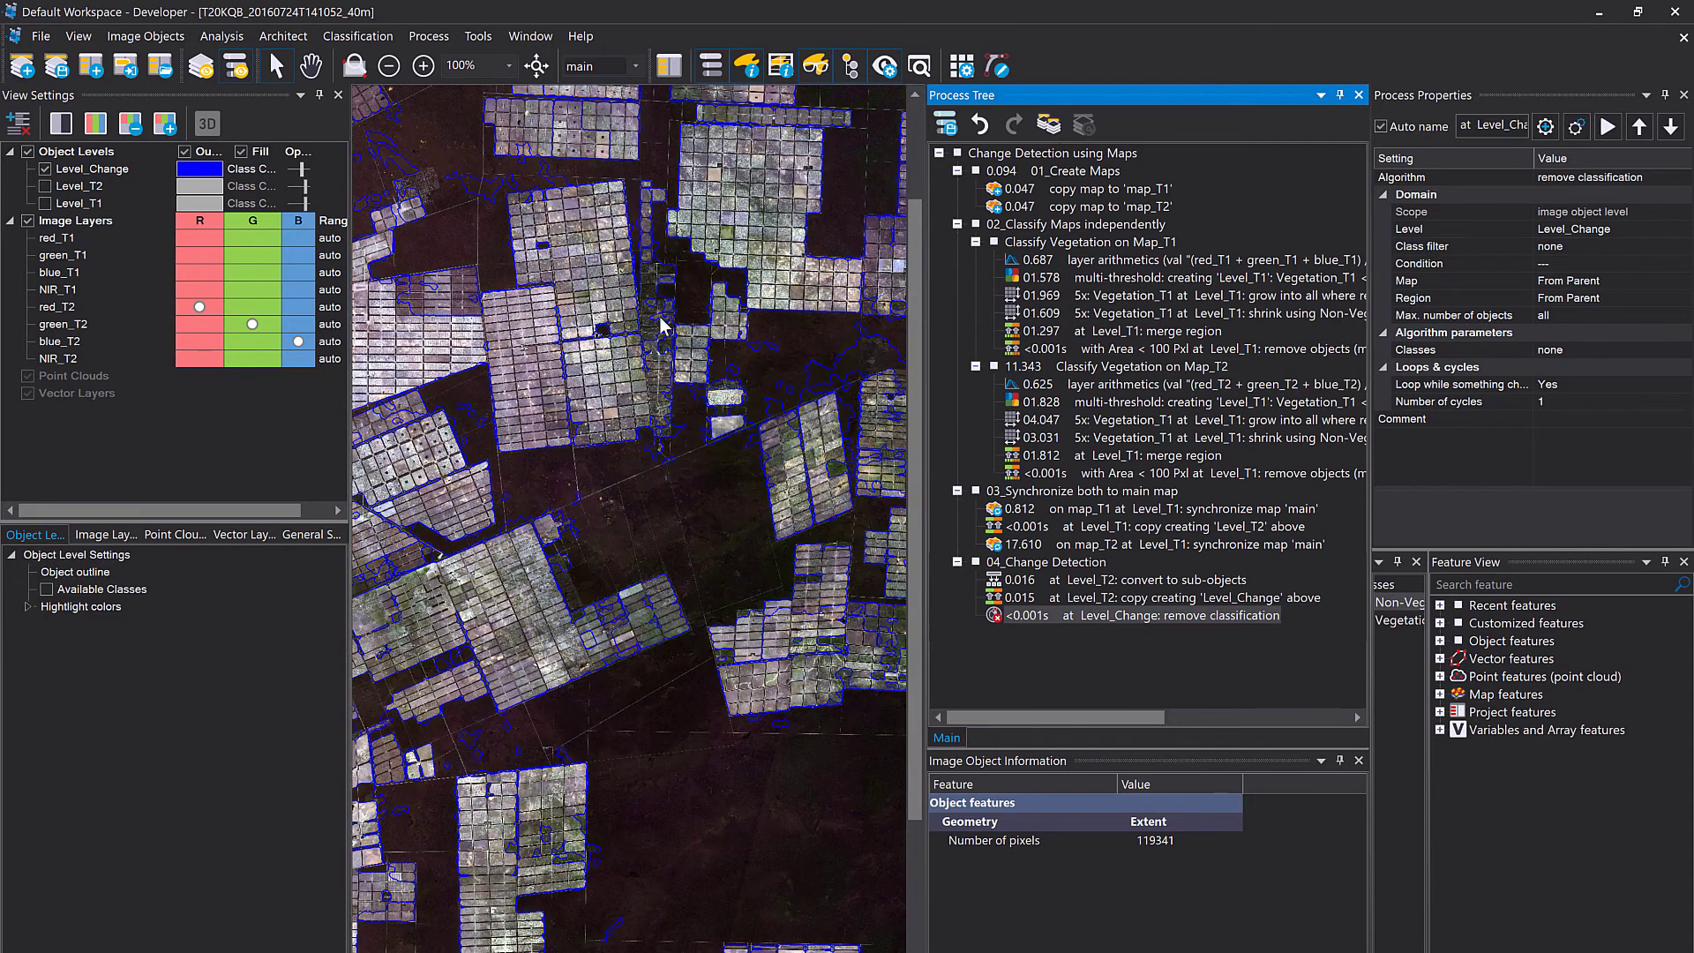
Compare Level_Change with Level_T2 and Level_T1 by switching each level's display on and off, ending with only Level_Change shown.
left_click(42, 187)
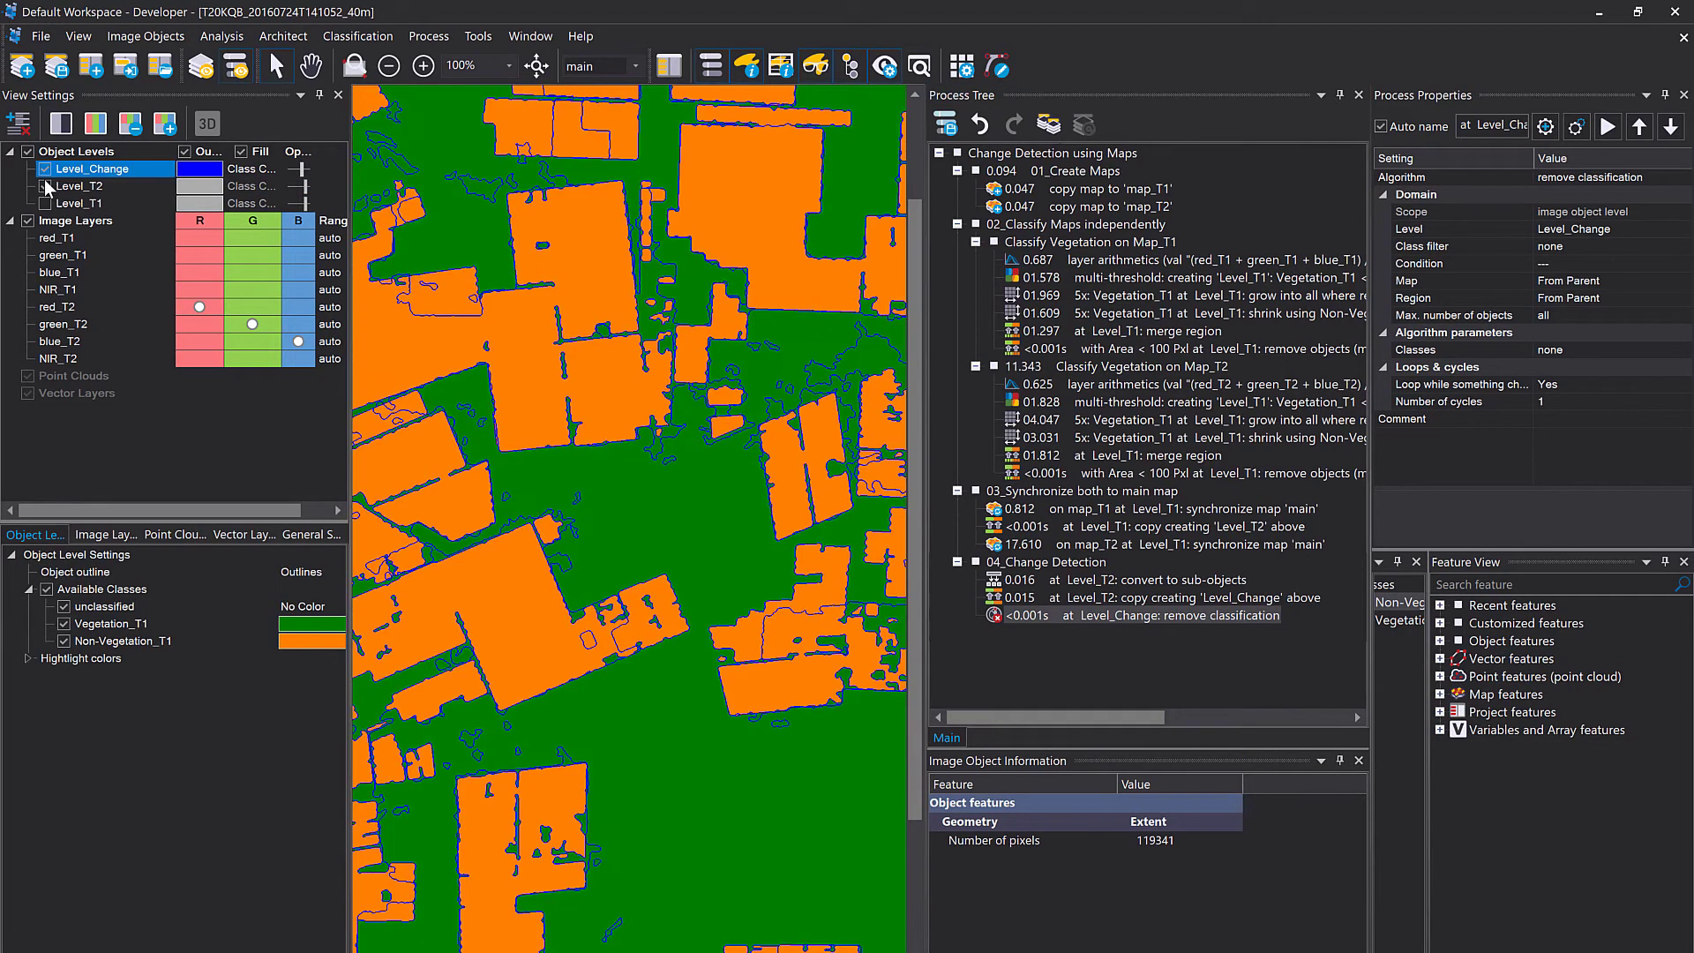
left_click(44, 170)
left_click(44, 170)
left_click(45, 171)
left_click(45, 203)
left_click(46, 188)
left_click(46, 188)
left_click(44, 170)
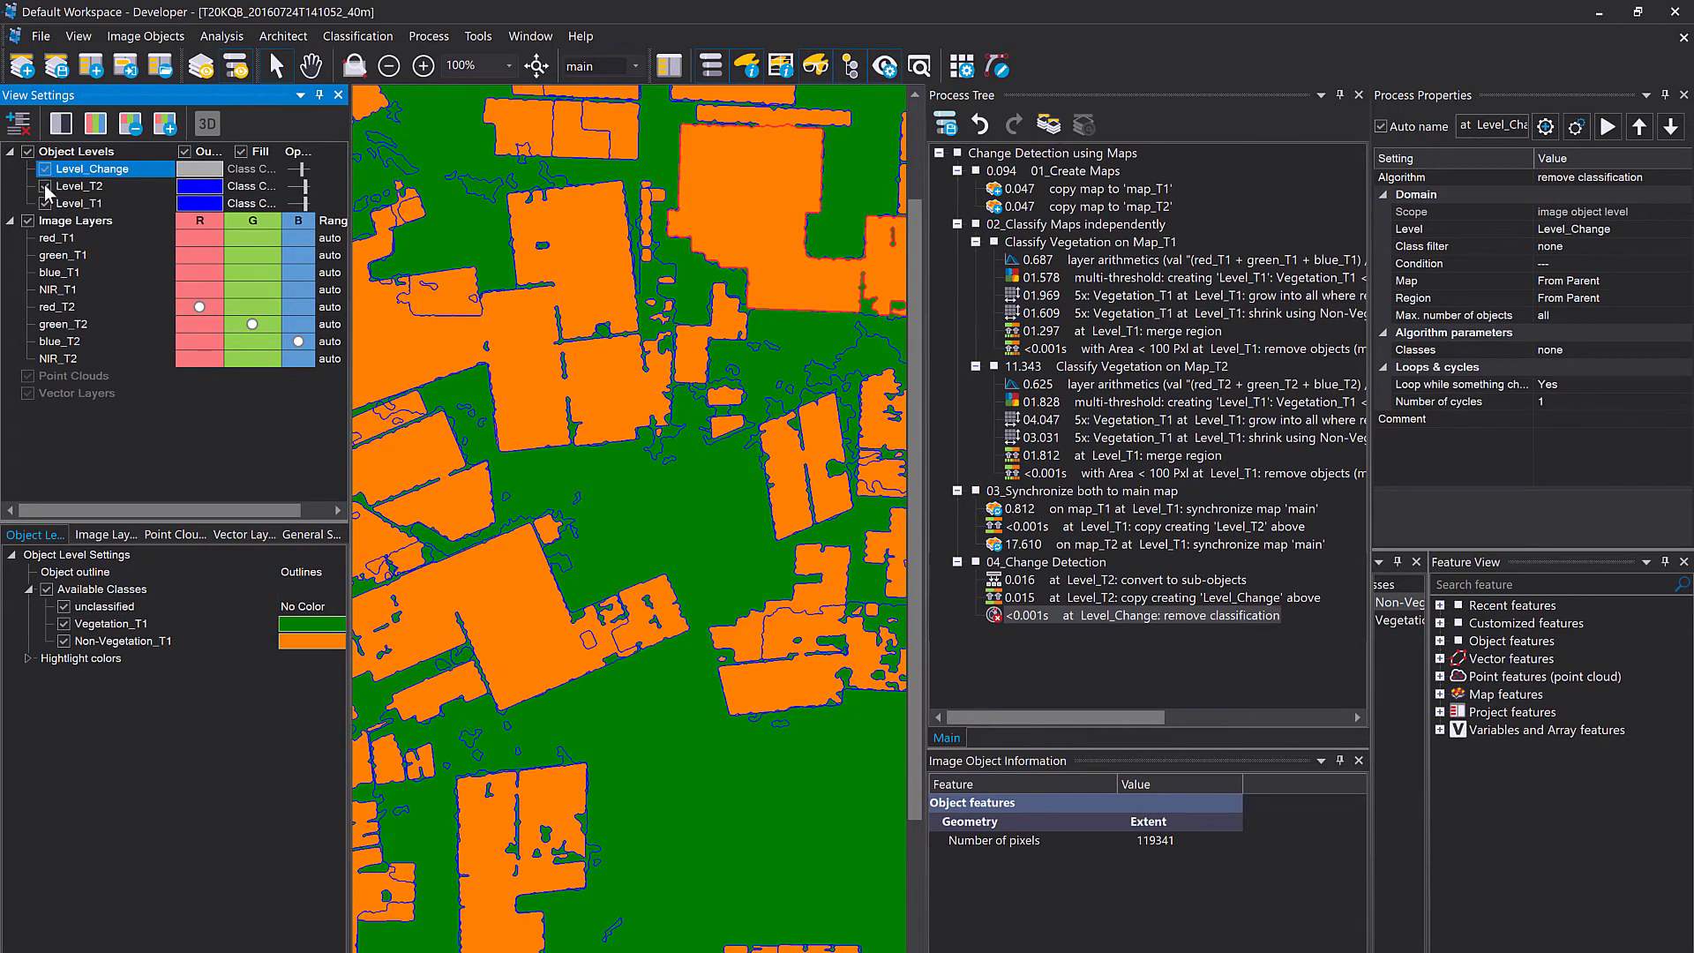
left_click(44, 187)
left_click(44, 203)
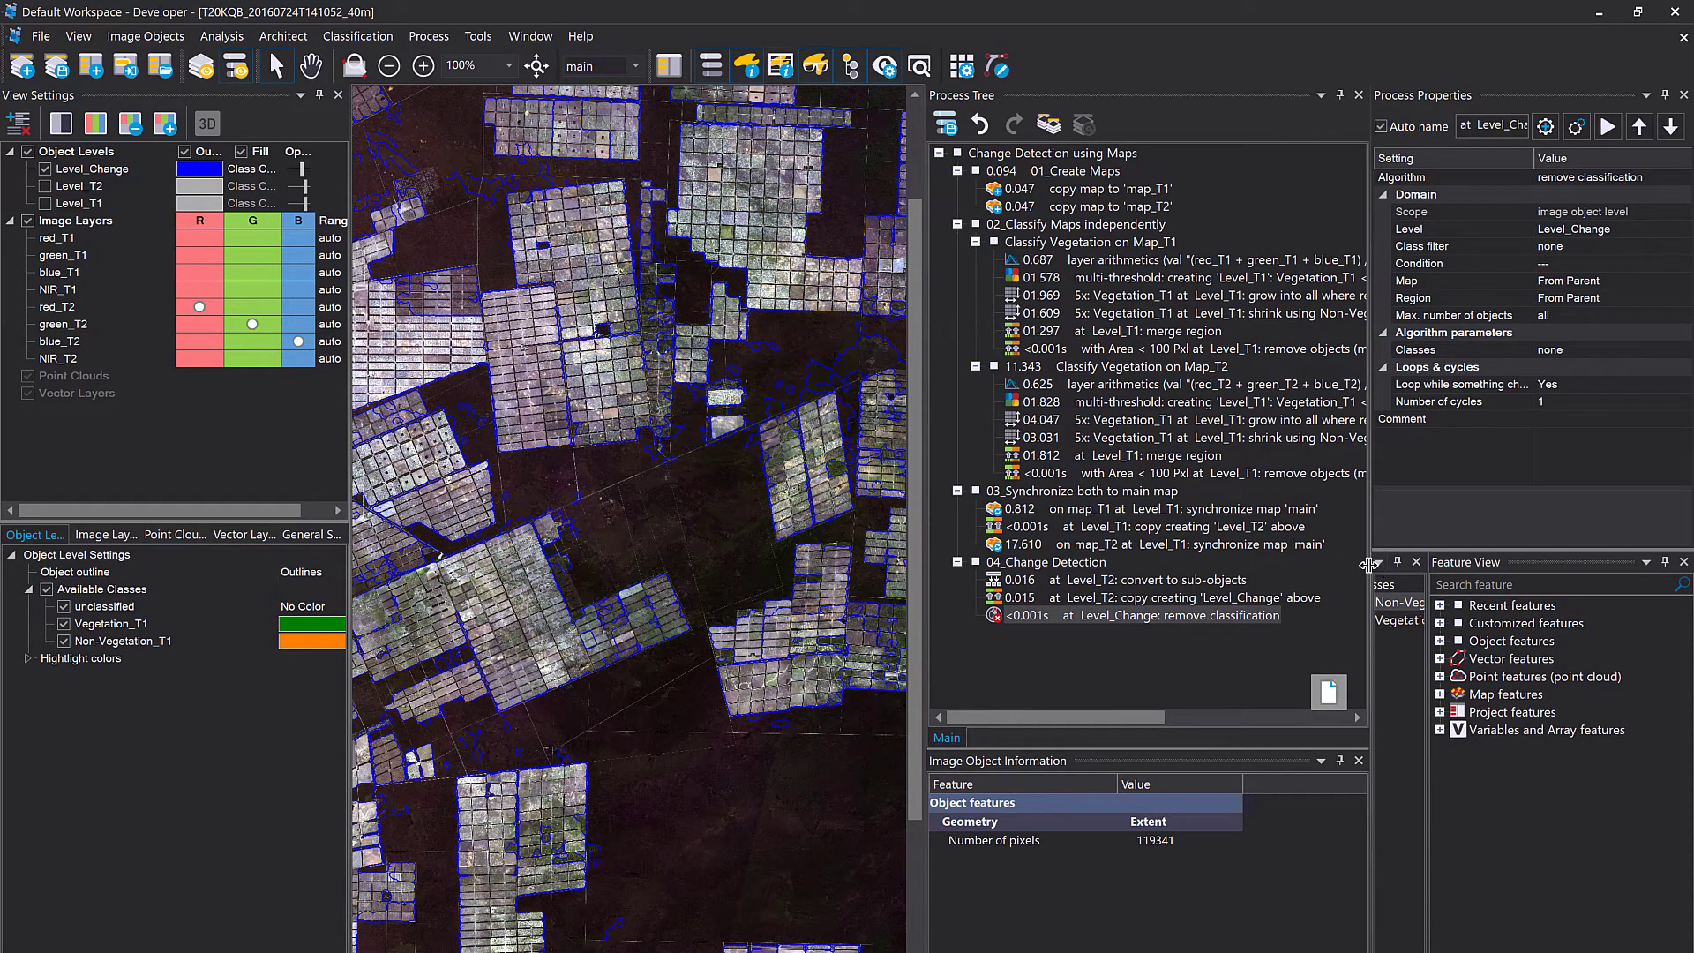
Widen the class hierarchy and create a new class named Change in it.
left_click_drag(1372, 569, 1051, 556)
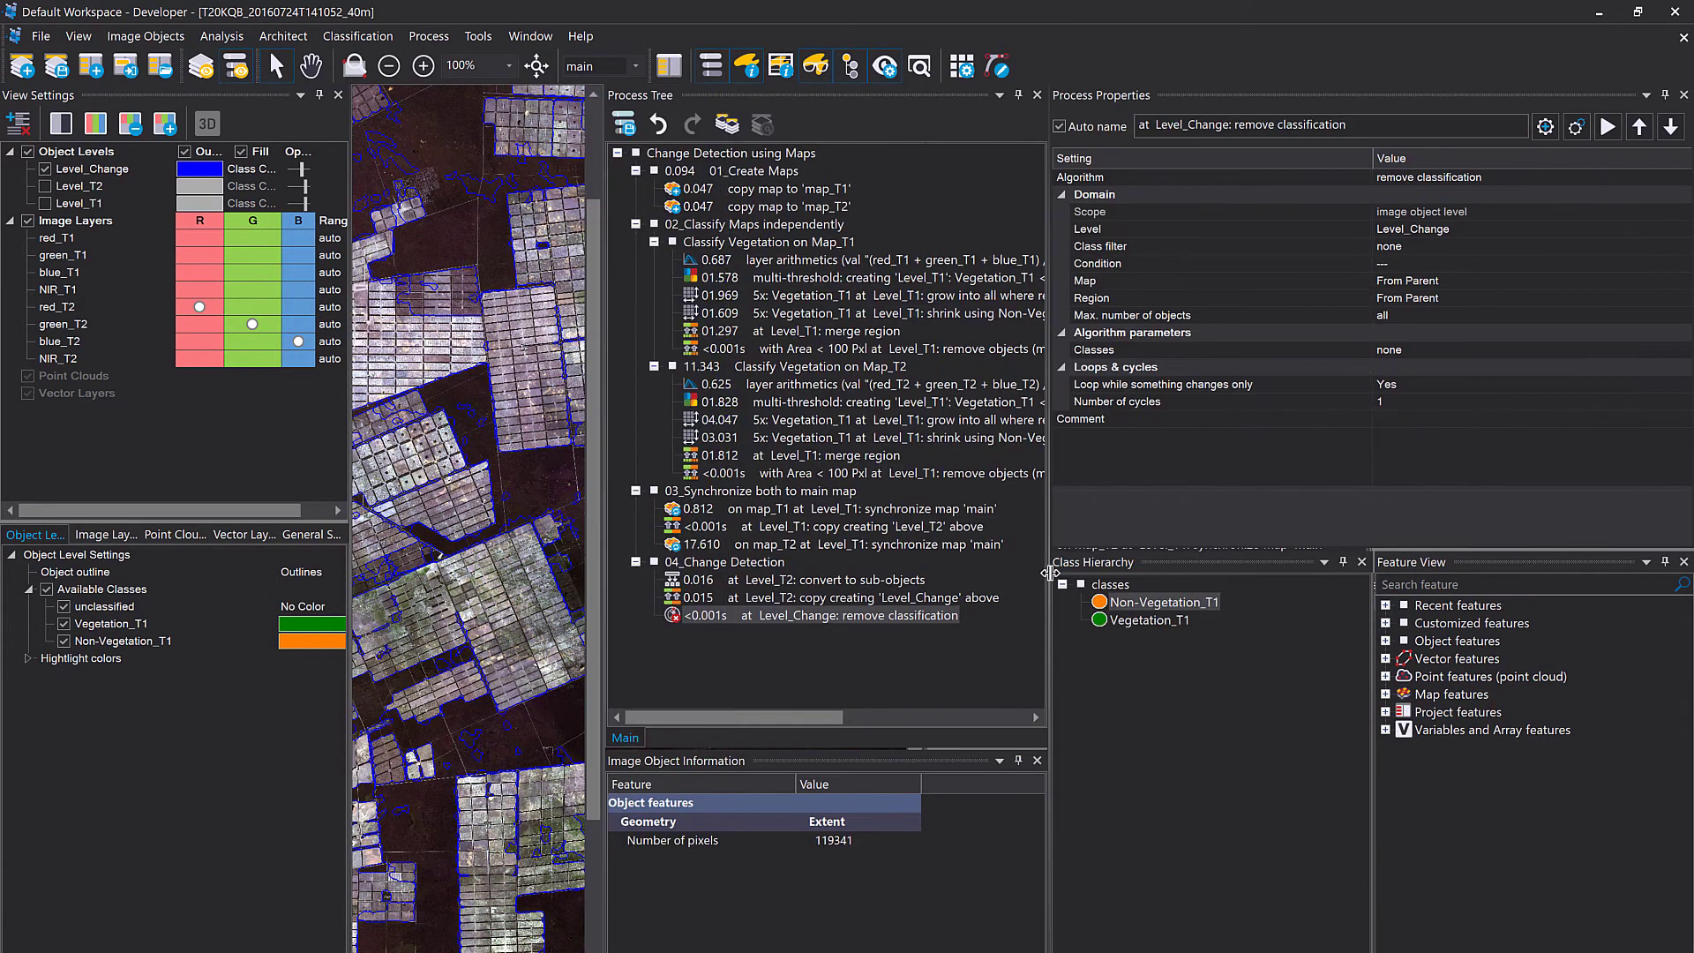
right_click(1181, 701)
key("Escape")
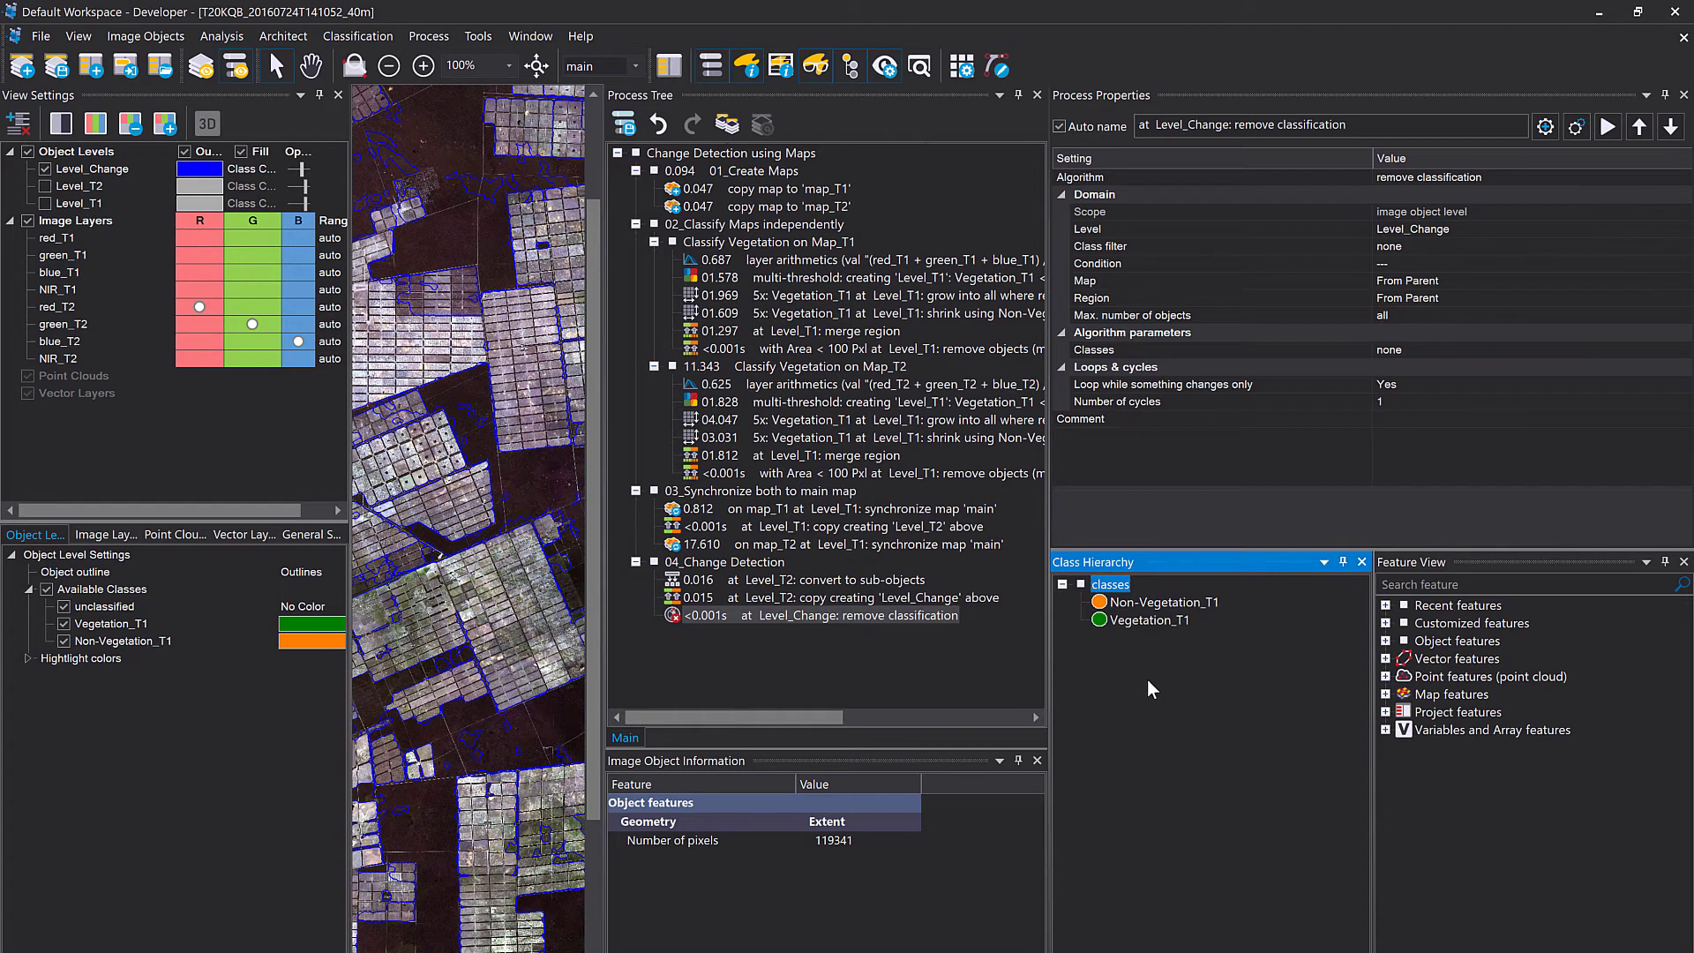
right_click(1147, 680)
left_click(1191, 725)
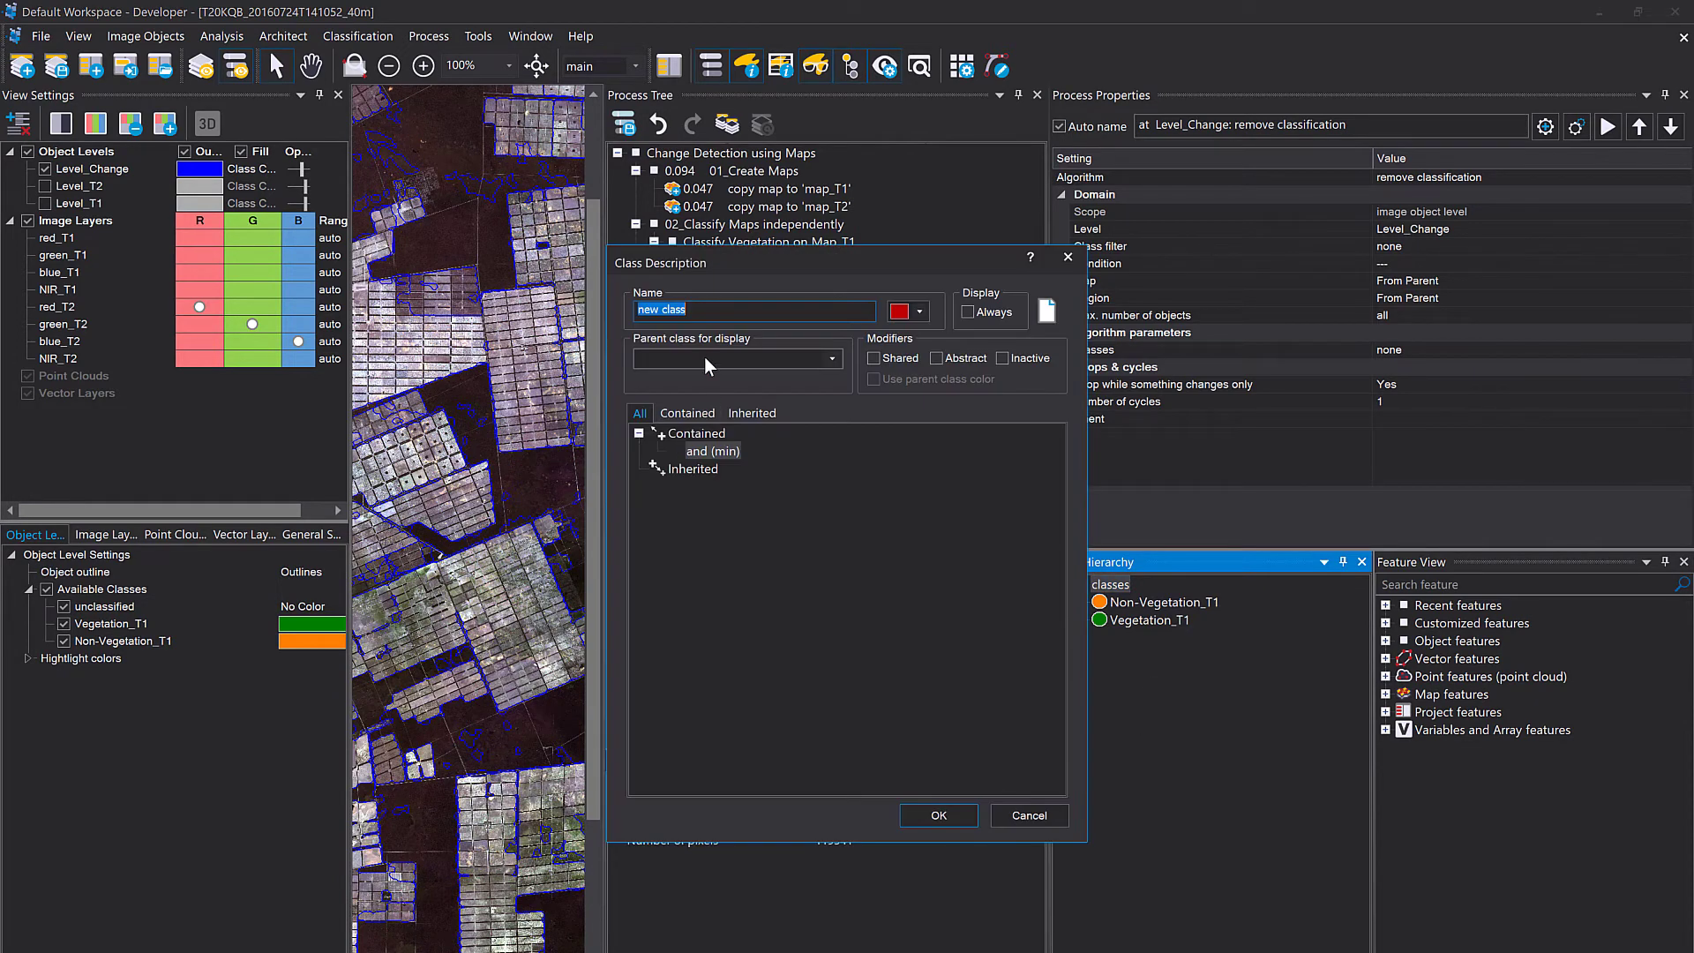
type("Change")
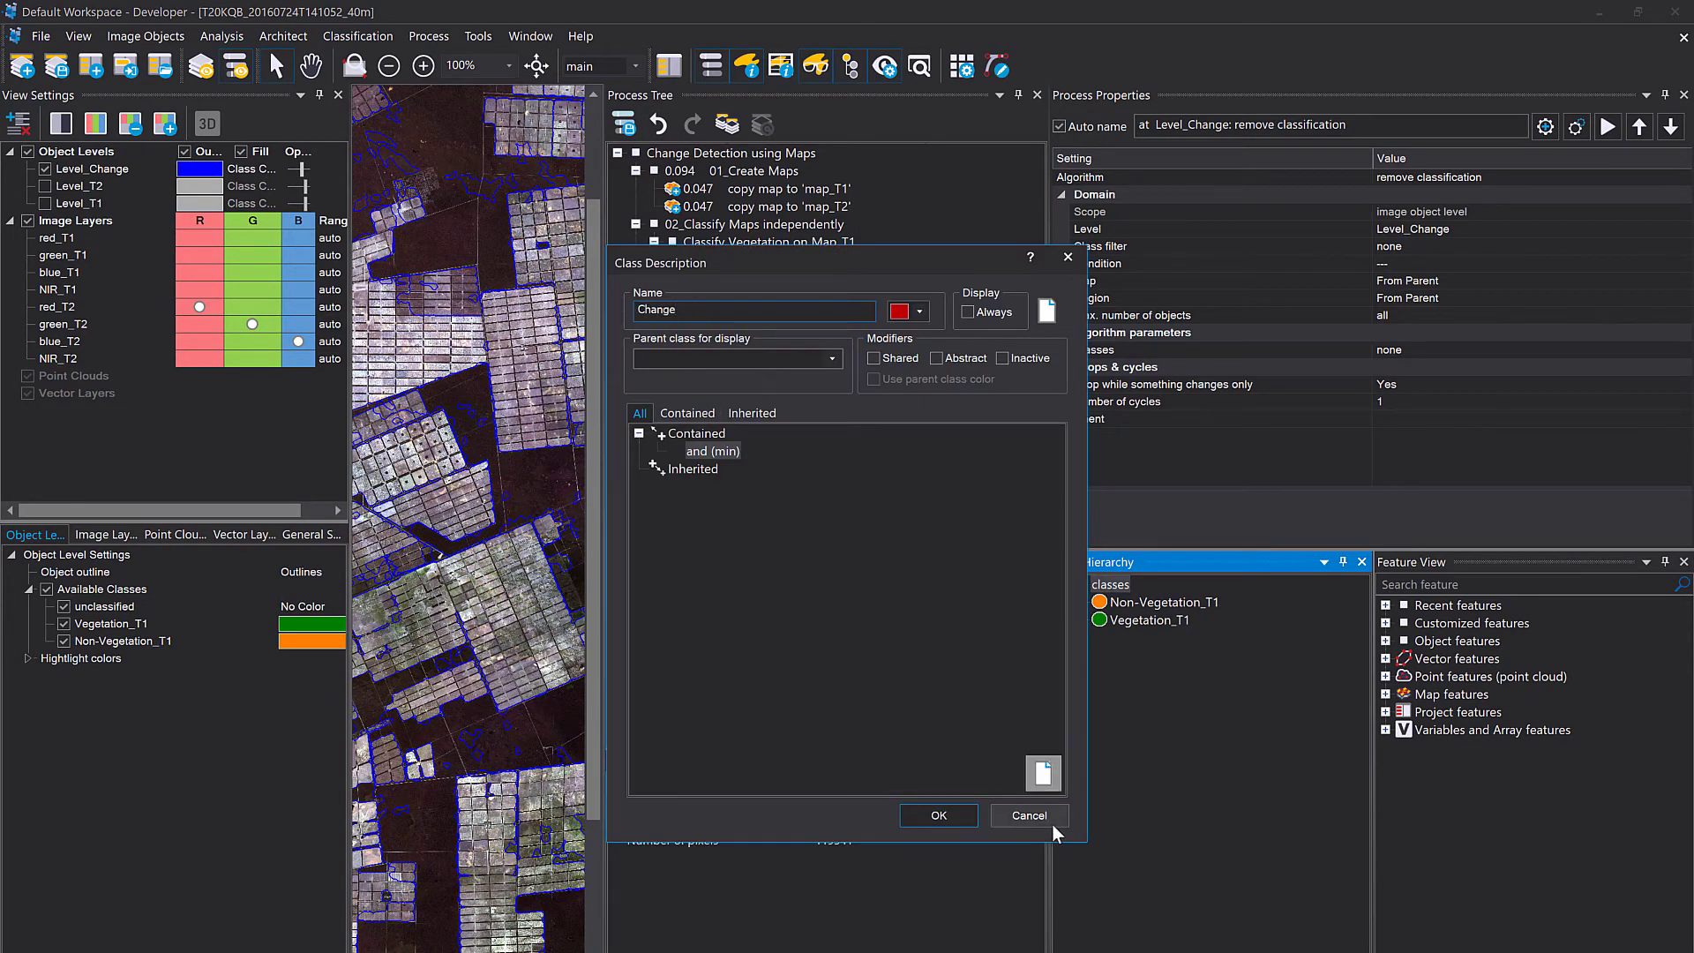
left_click(940, 815)
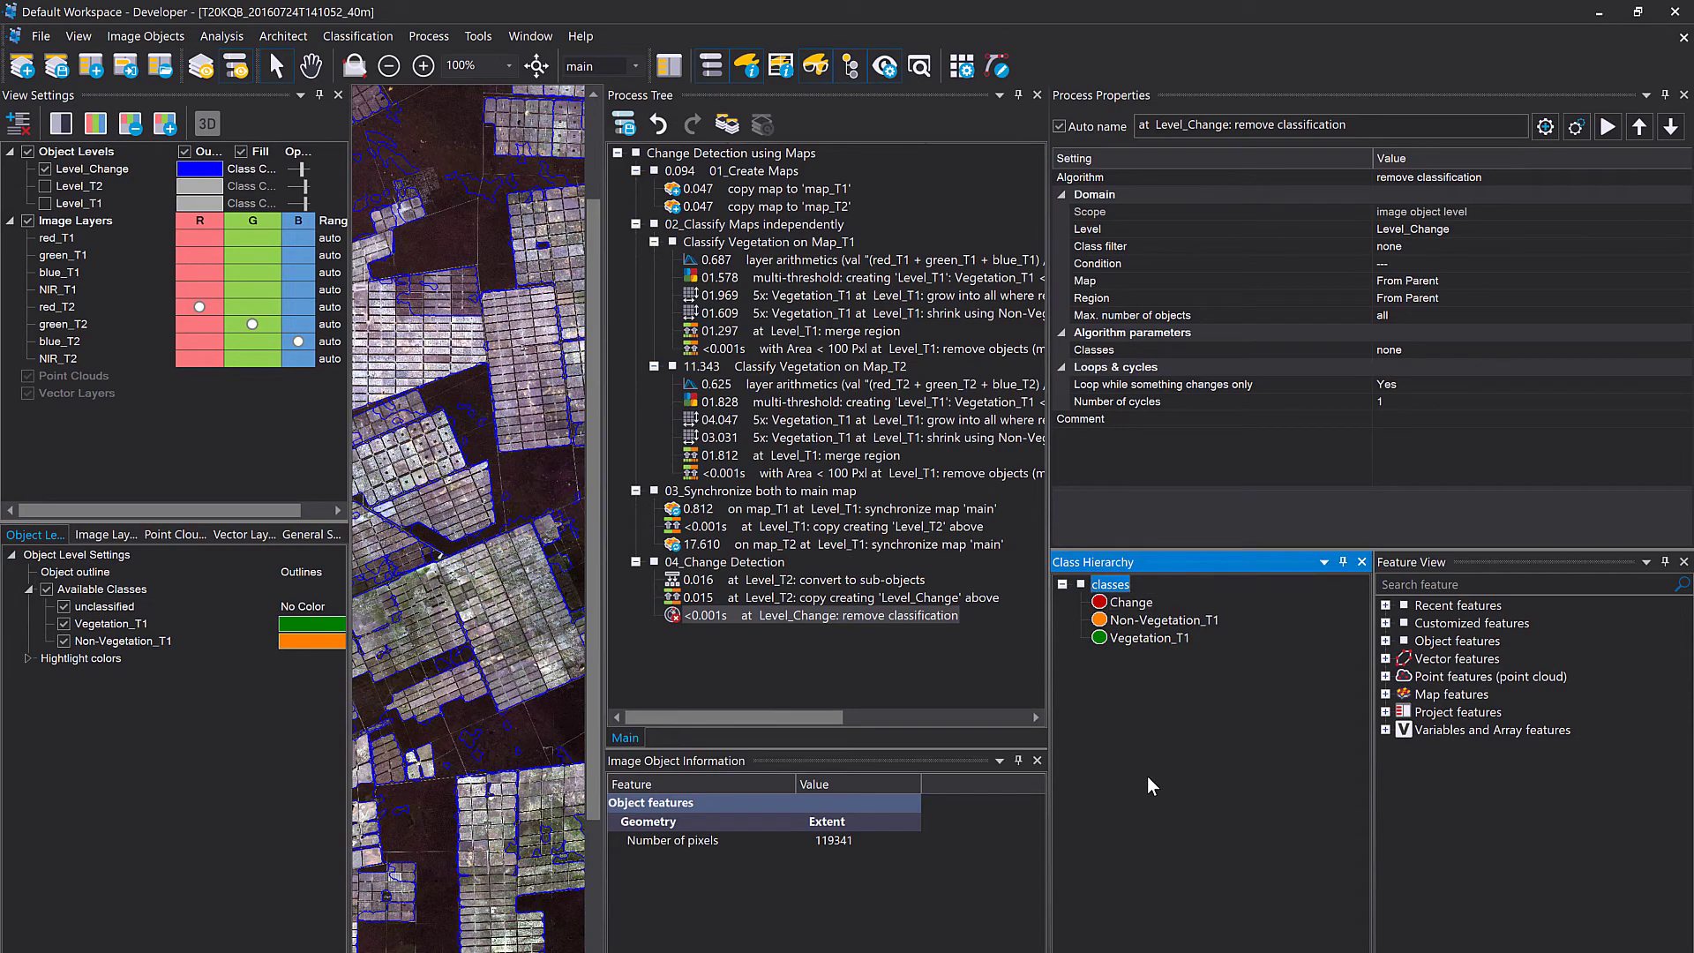
Create a second class named No-Change and give it a grey colour.
right_click(1150, 784)
left_click(1210, 451)
type("No-Change")
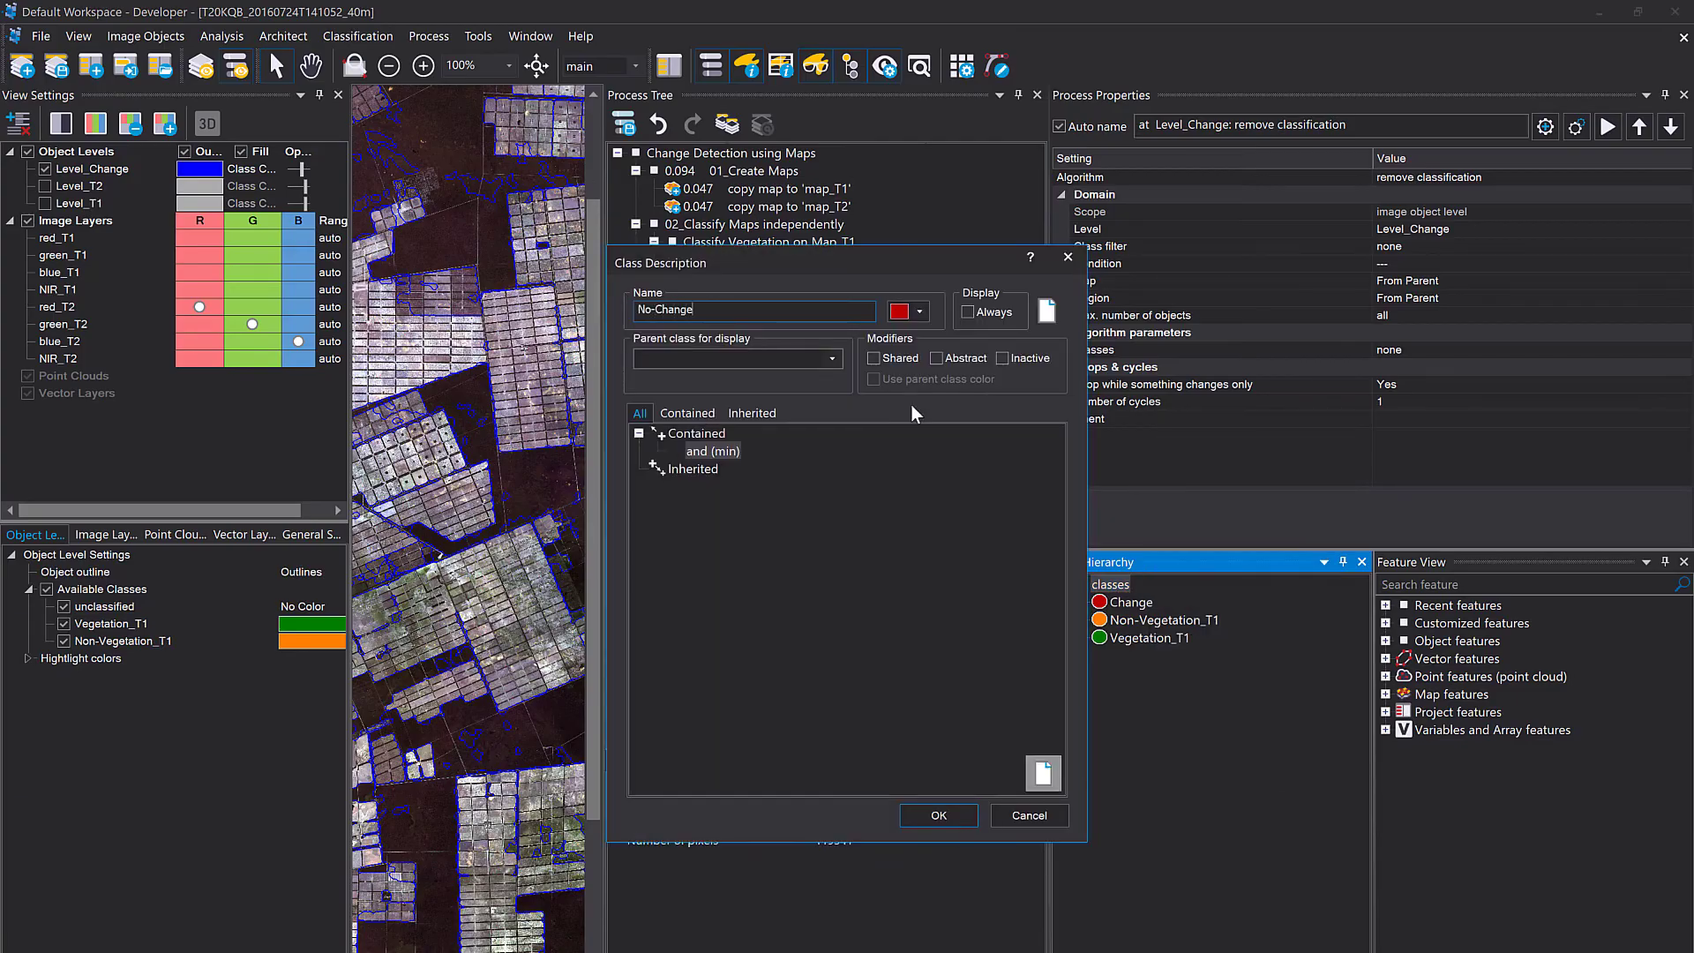
left_click(920, 312)
left_click(923, 369)
left_click(919, 312)
left_click(942, 372)
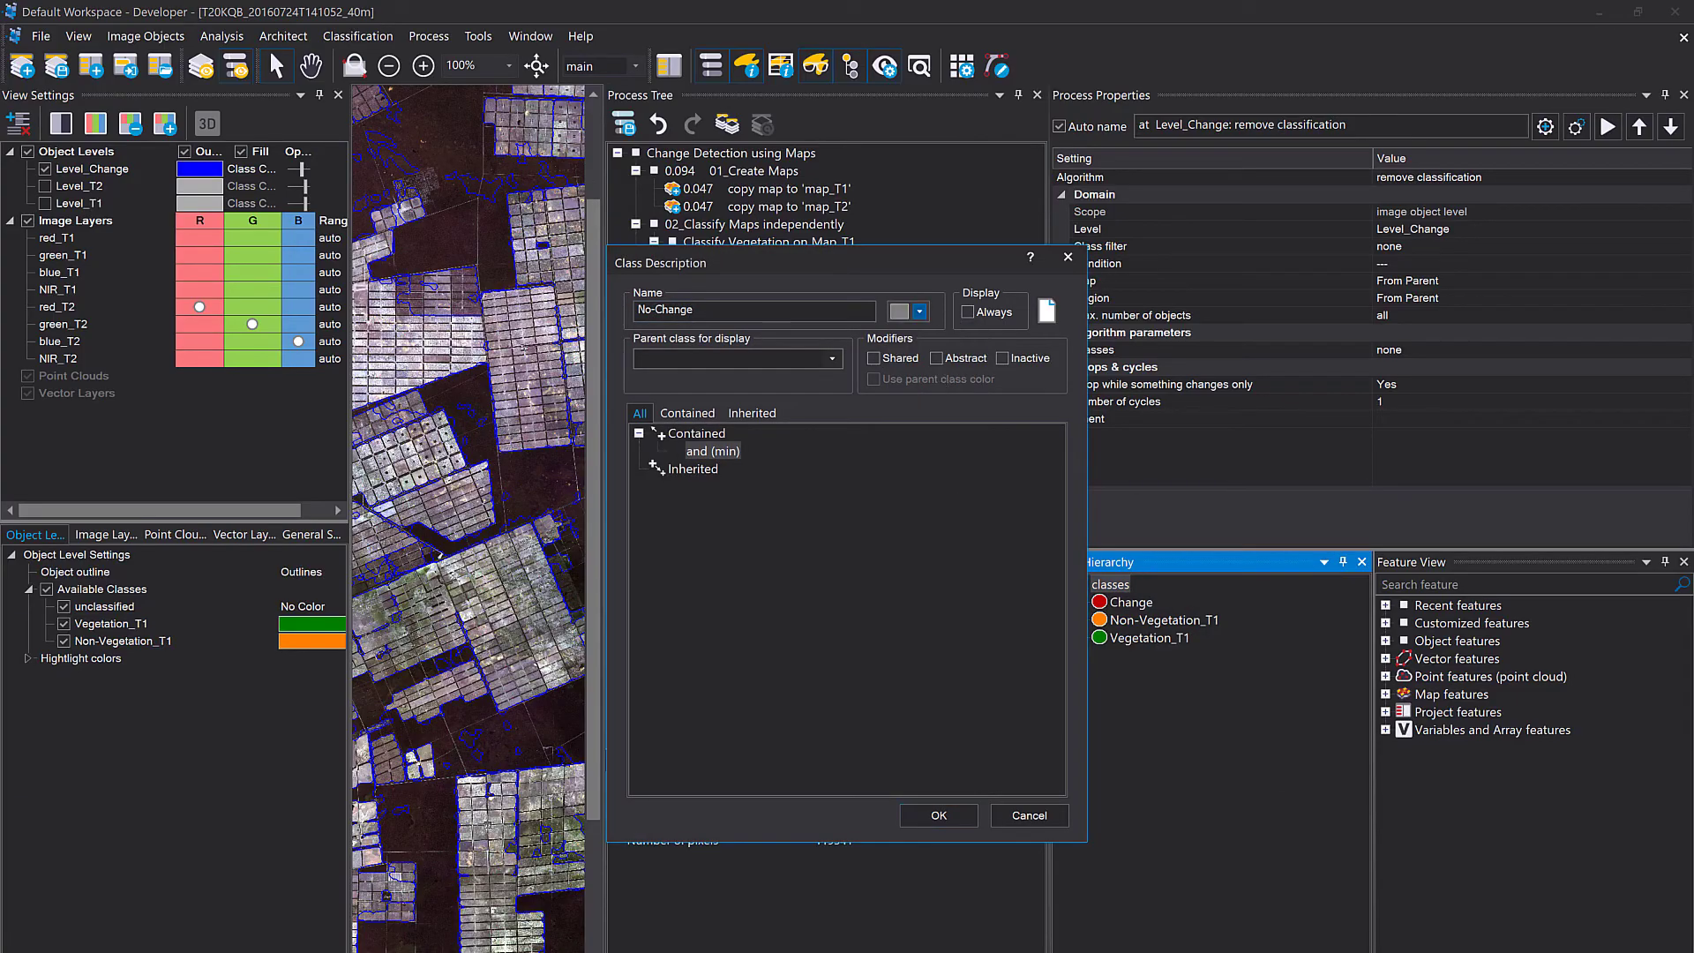
left_click(939, 815)
Create a class named Vegetation No Change in the class hierarchy and give it a white colour.
right_click(1154, 623)
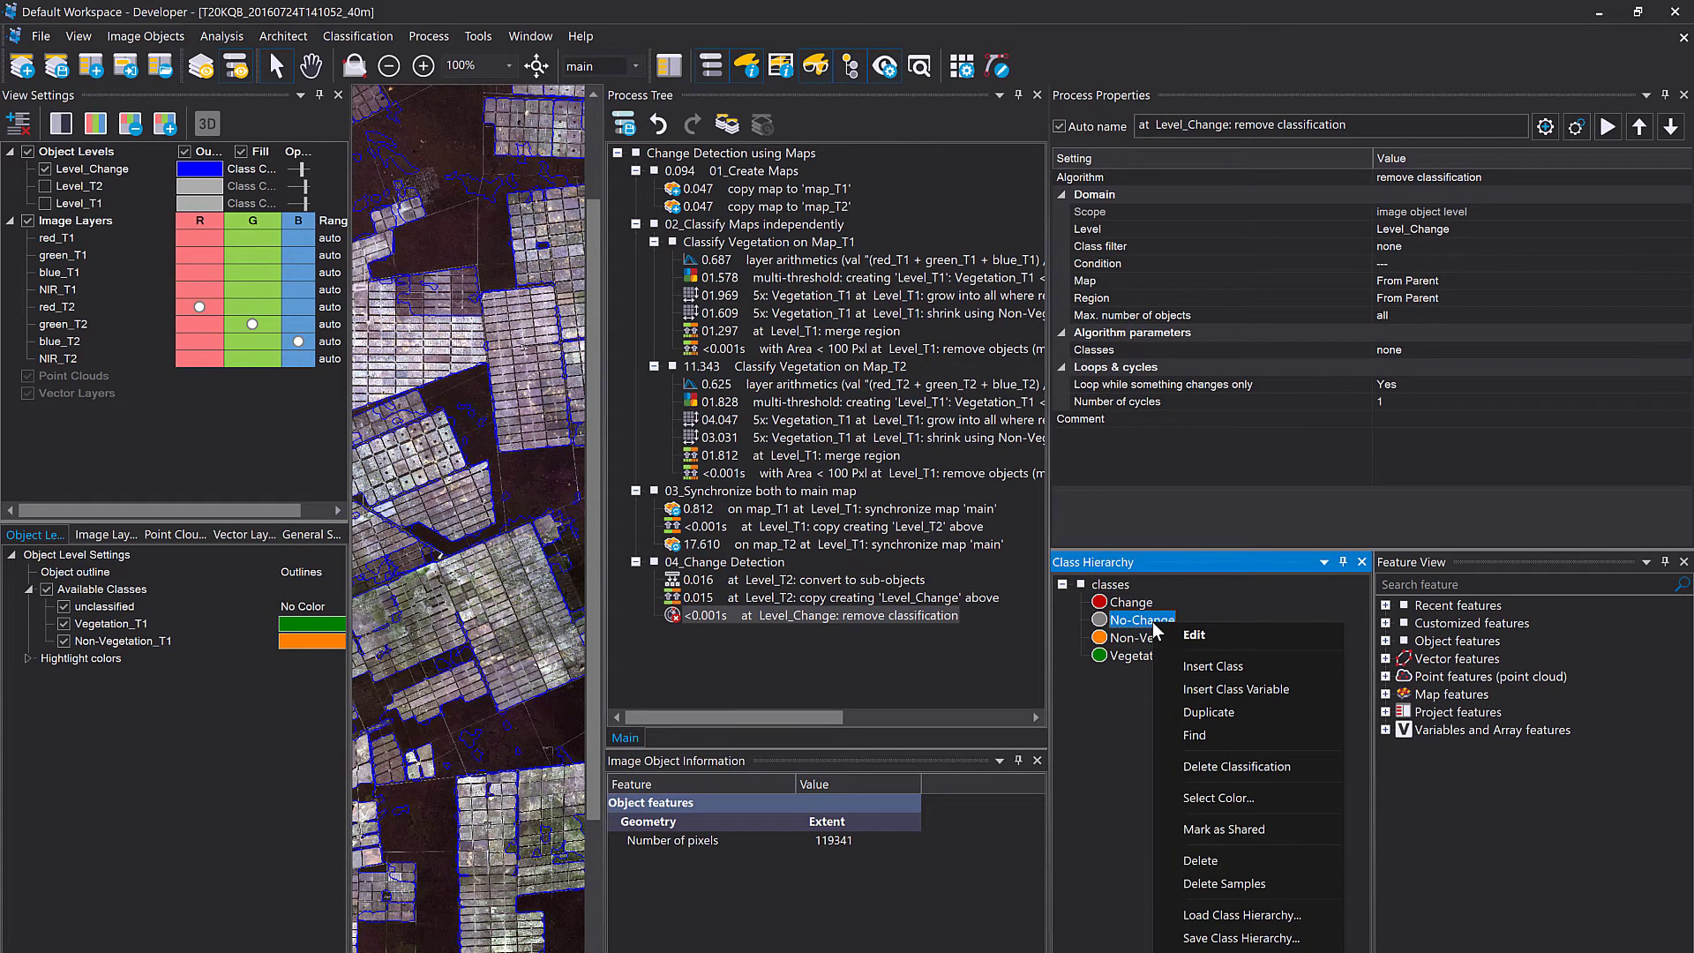
left_click(1200, 667)
left_click(769, 317)
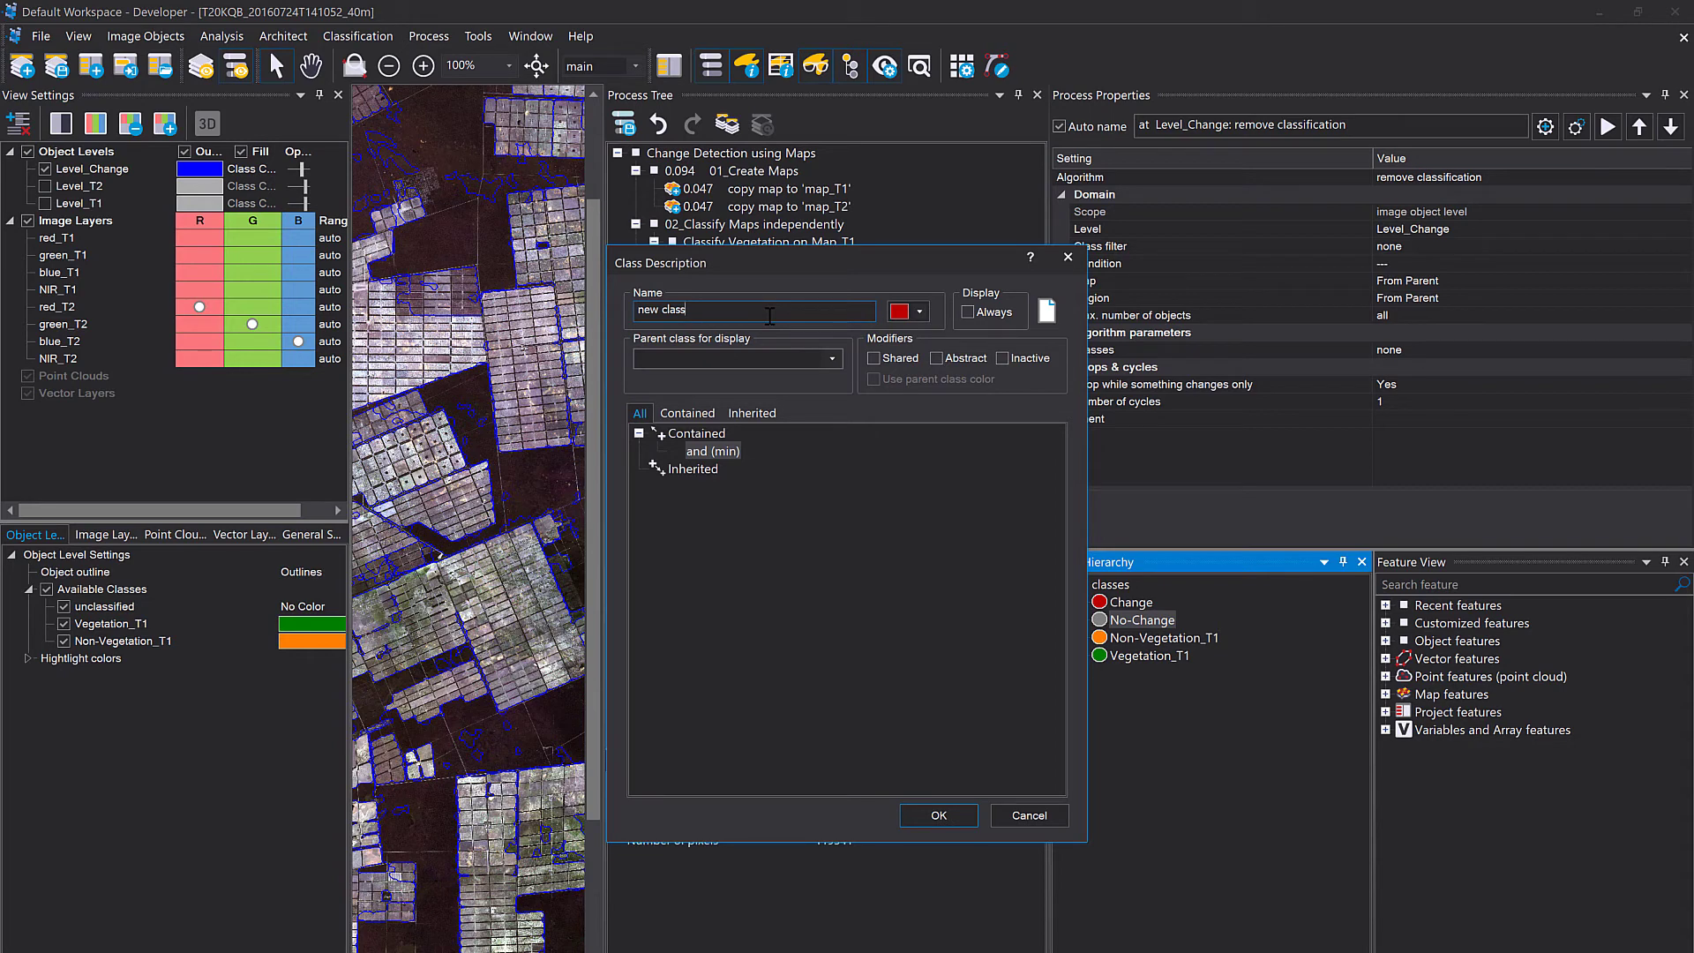
left_click_drag(770, 316, 582, 305)
type("Ve")
left_click(919, 311)
left_click(965, 379)
left_click(939, 816)
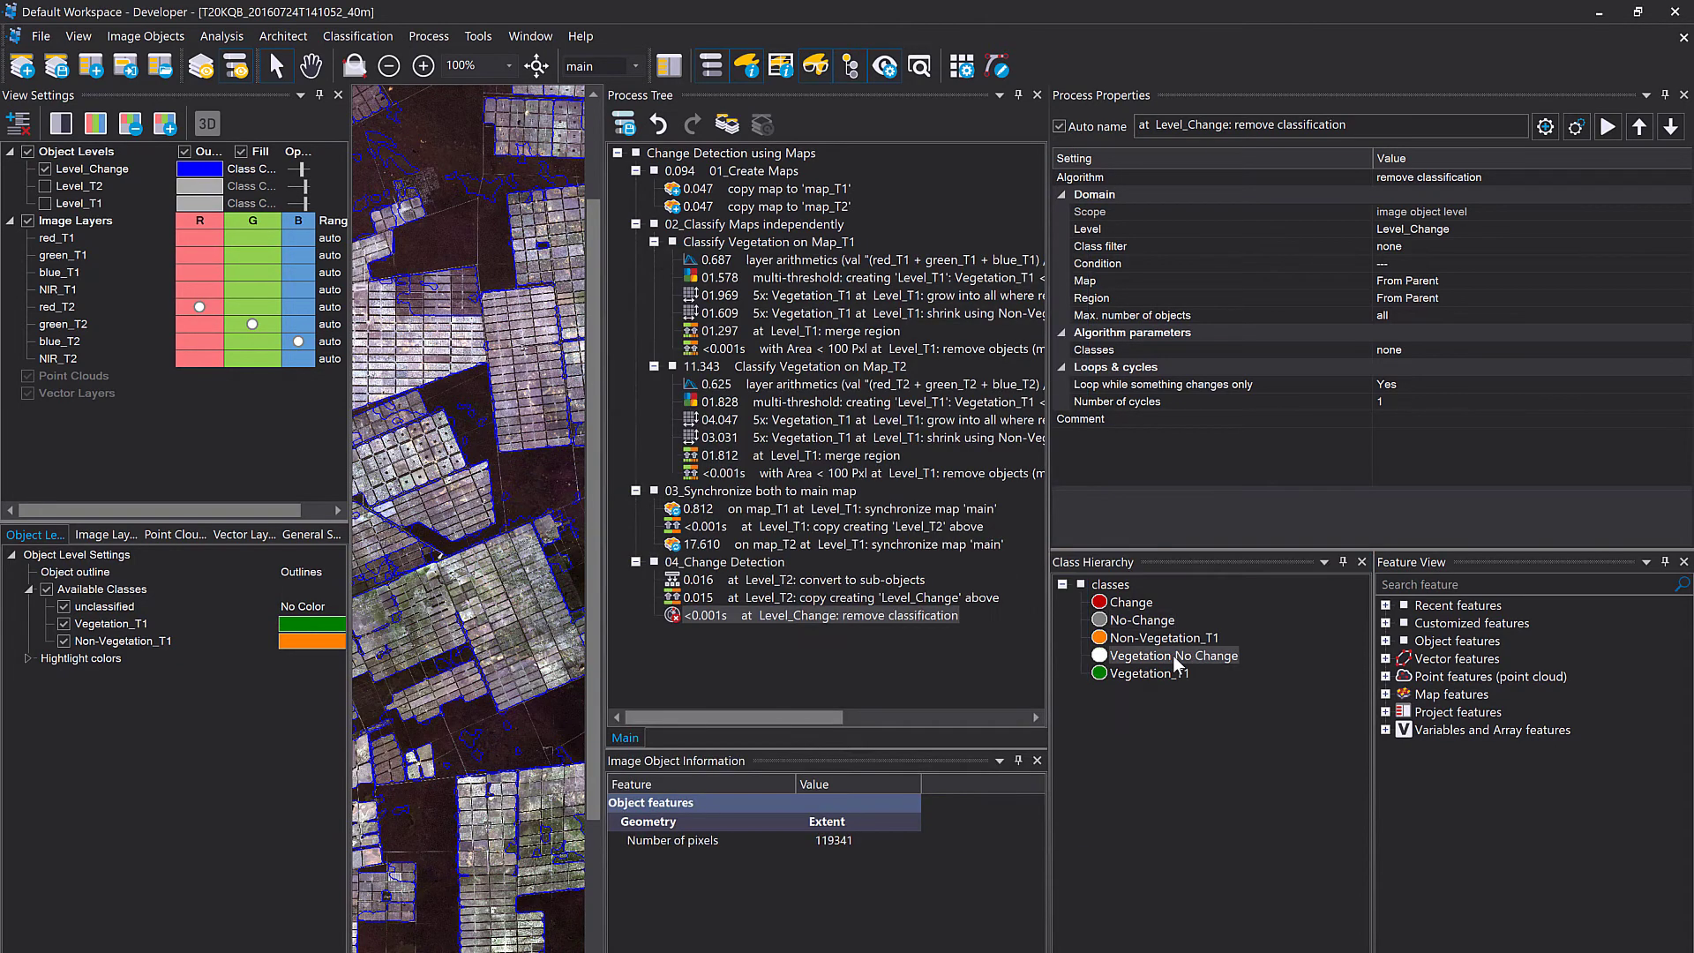
Create a class named No Vegetation No Change in the class hierarchy and give it a grey colour.
right_click(1171, 717)
left_click(1226, 389)
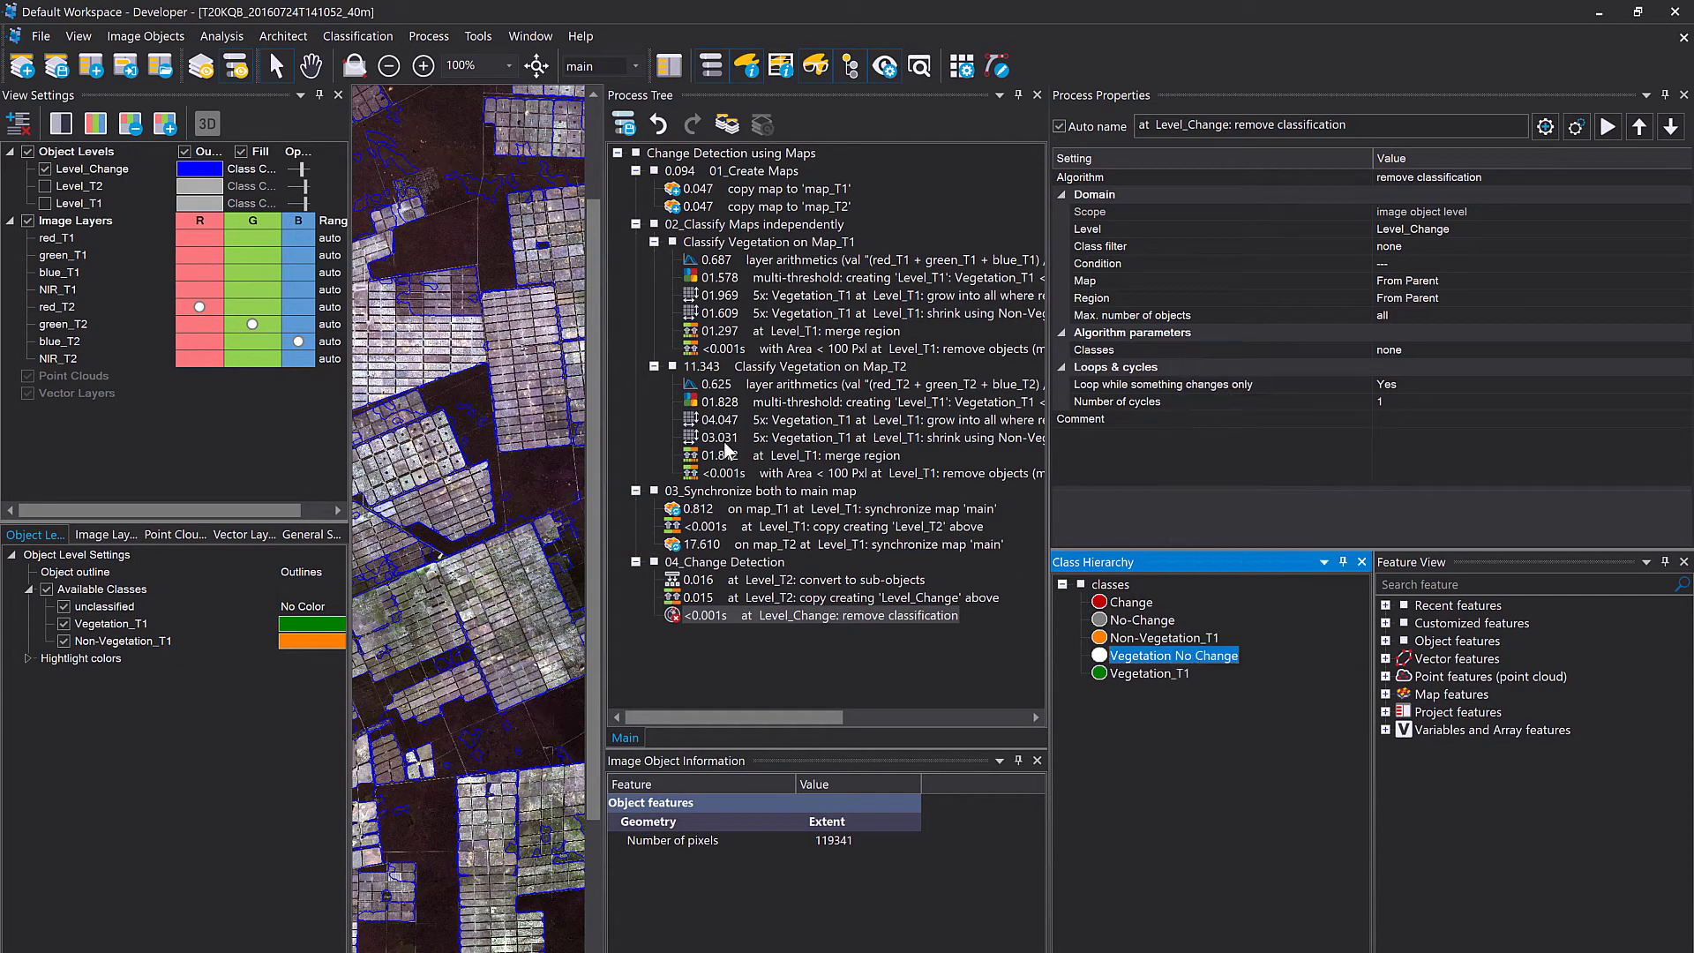
type("No Vegetation No Change")
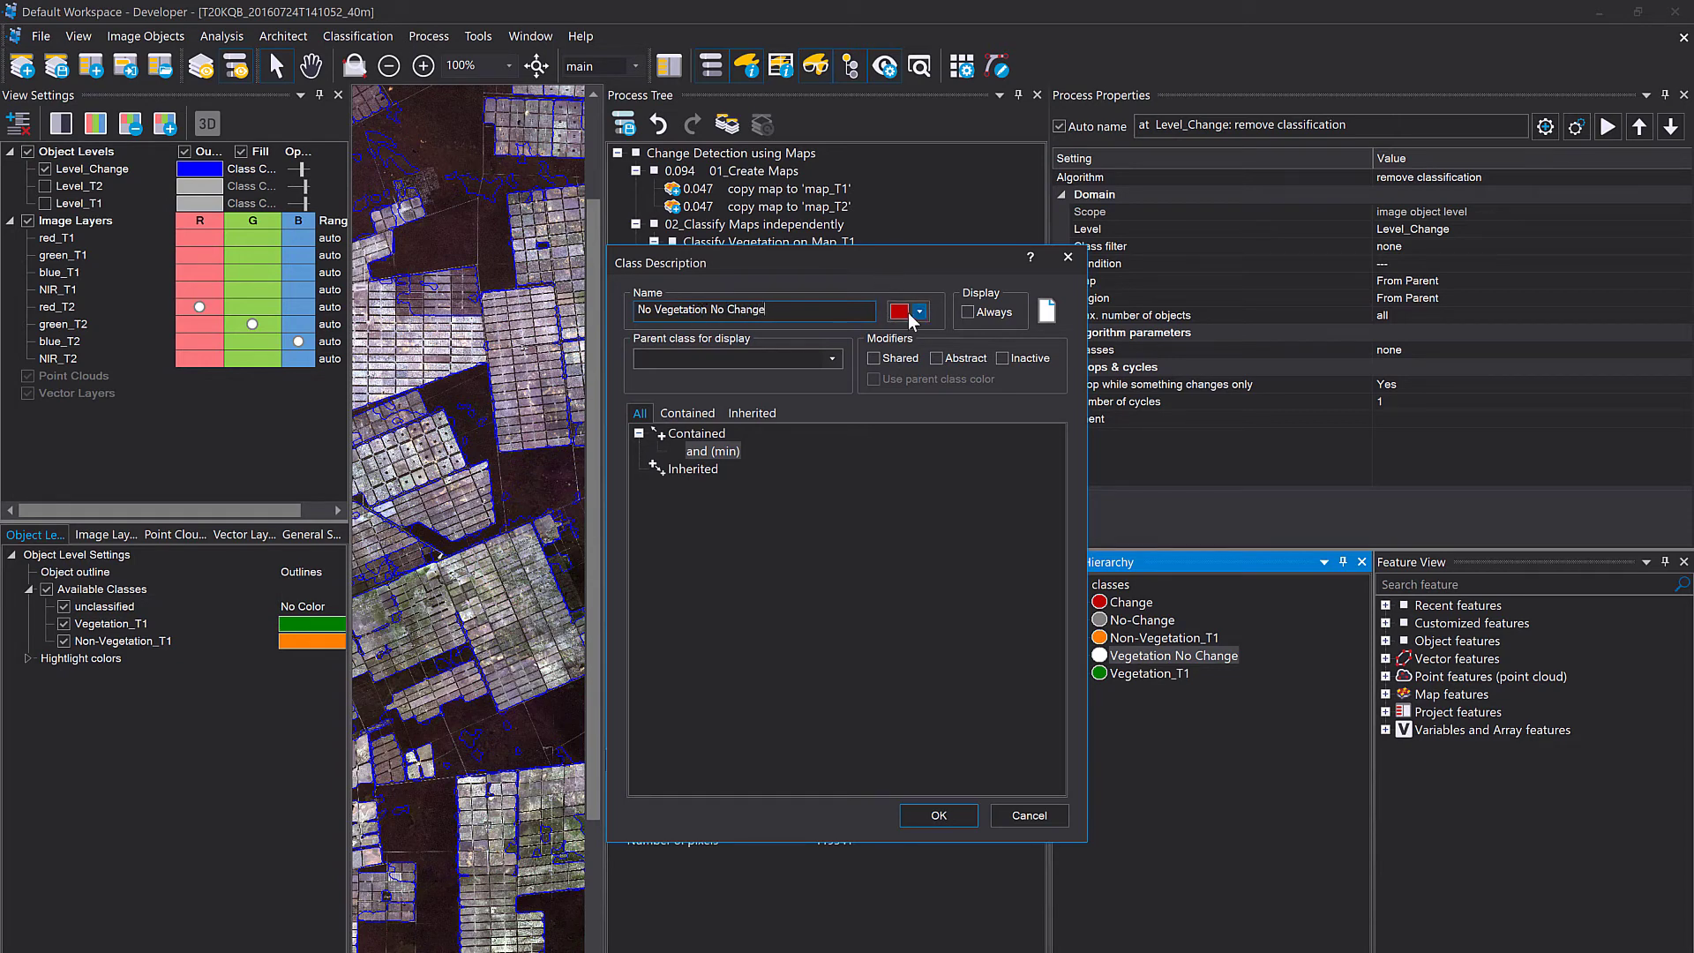
left_click(896, 312)
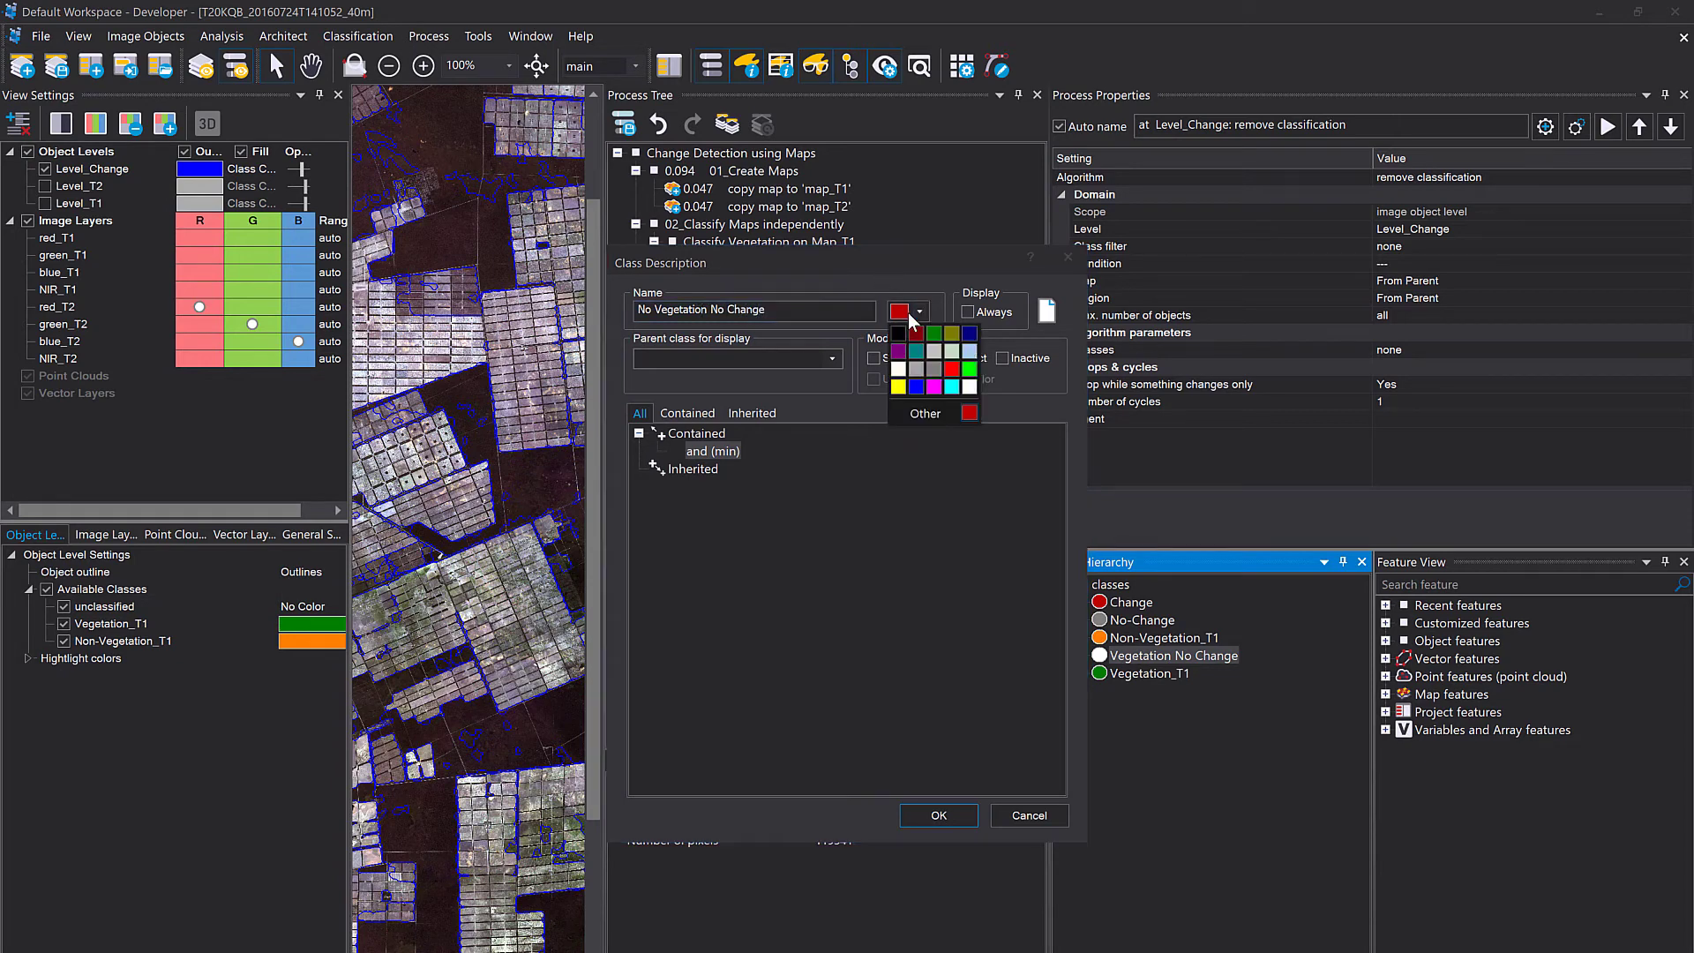
left_click(918, 370)
left_click(939, 815)
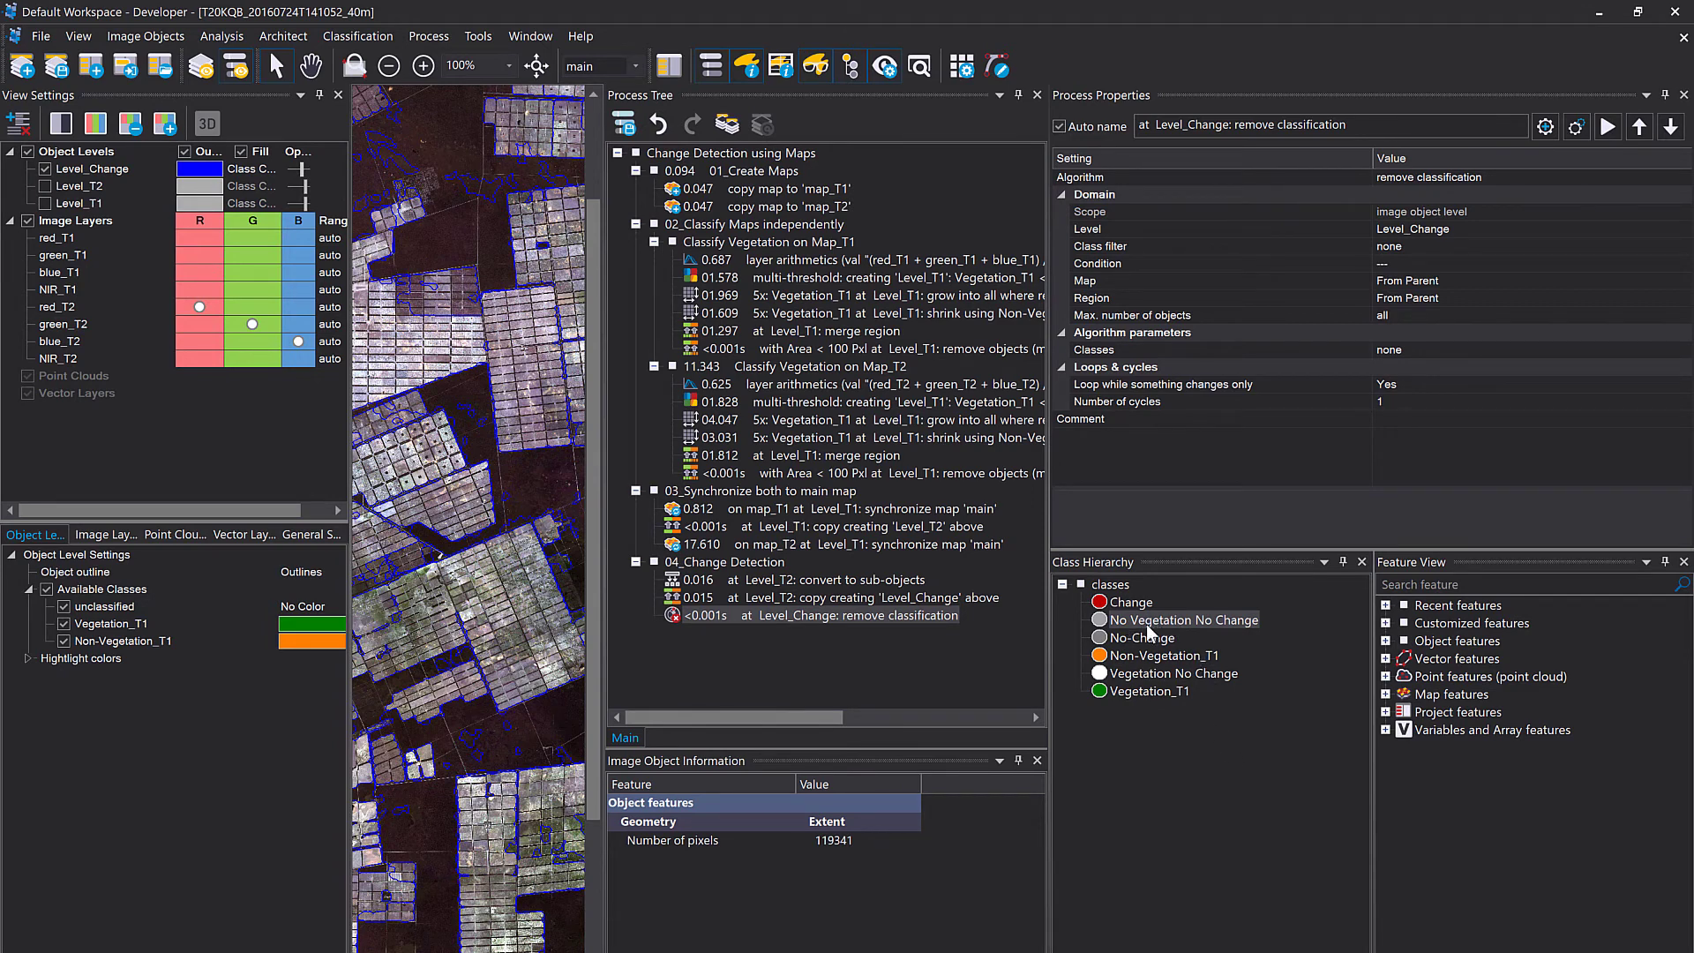
Nest the No Vegetation No Change and Vegetation No Change classes under the No-Change parent class.
left_click(1149, 638)
mouse_move(1150, 639)
left_mouse_down()
mouse_move(1144, 653)
mouse_move(1143, 620)
left_mouse_up()
left_click(1145, 675)
left_click(1200, 743)
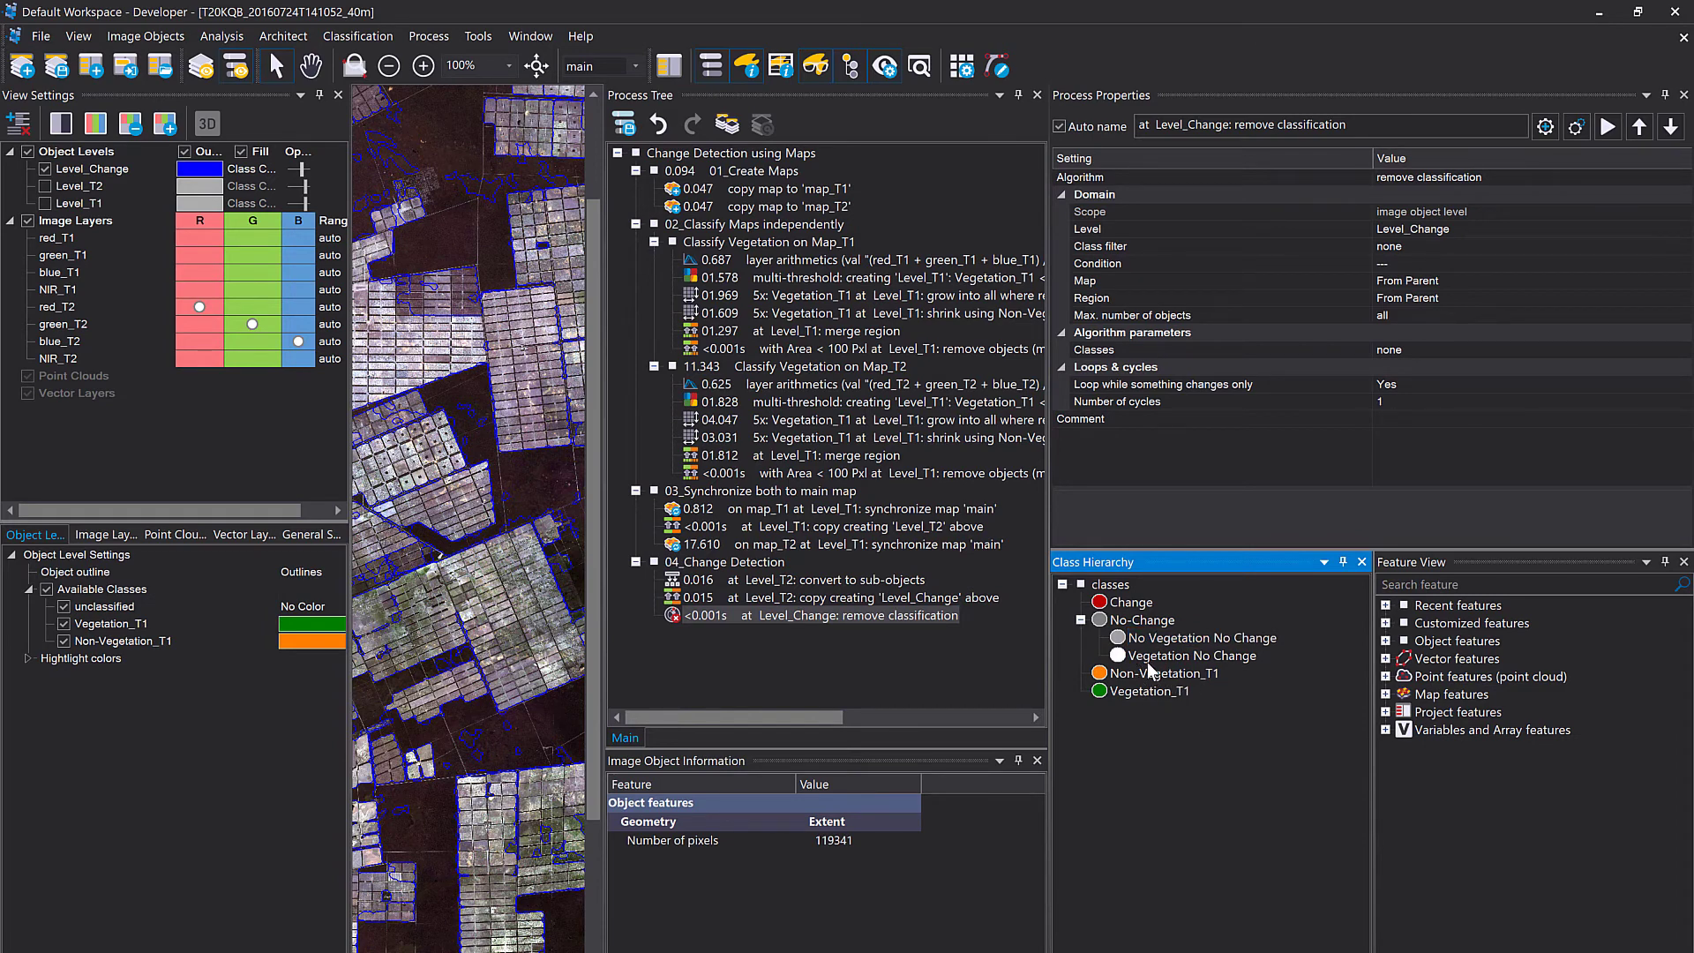
left_click_drag(1151, 691, 1151, 678)
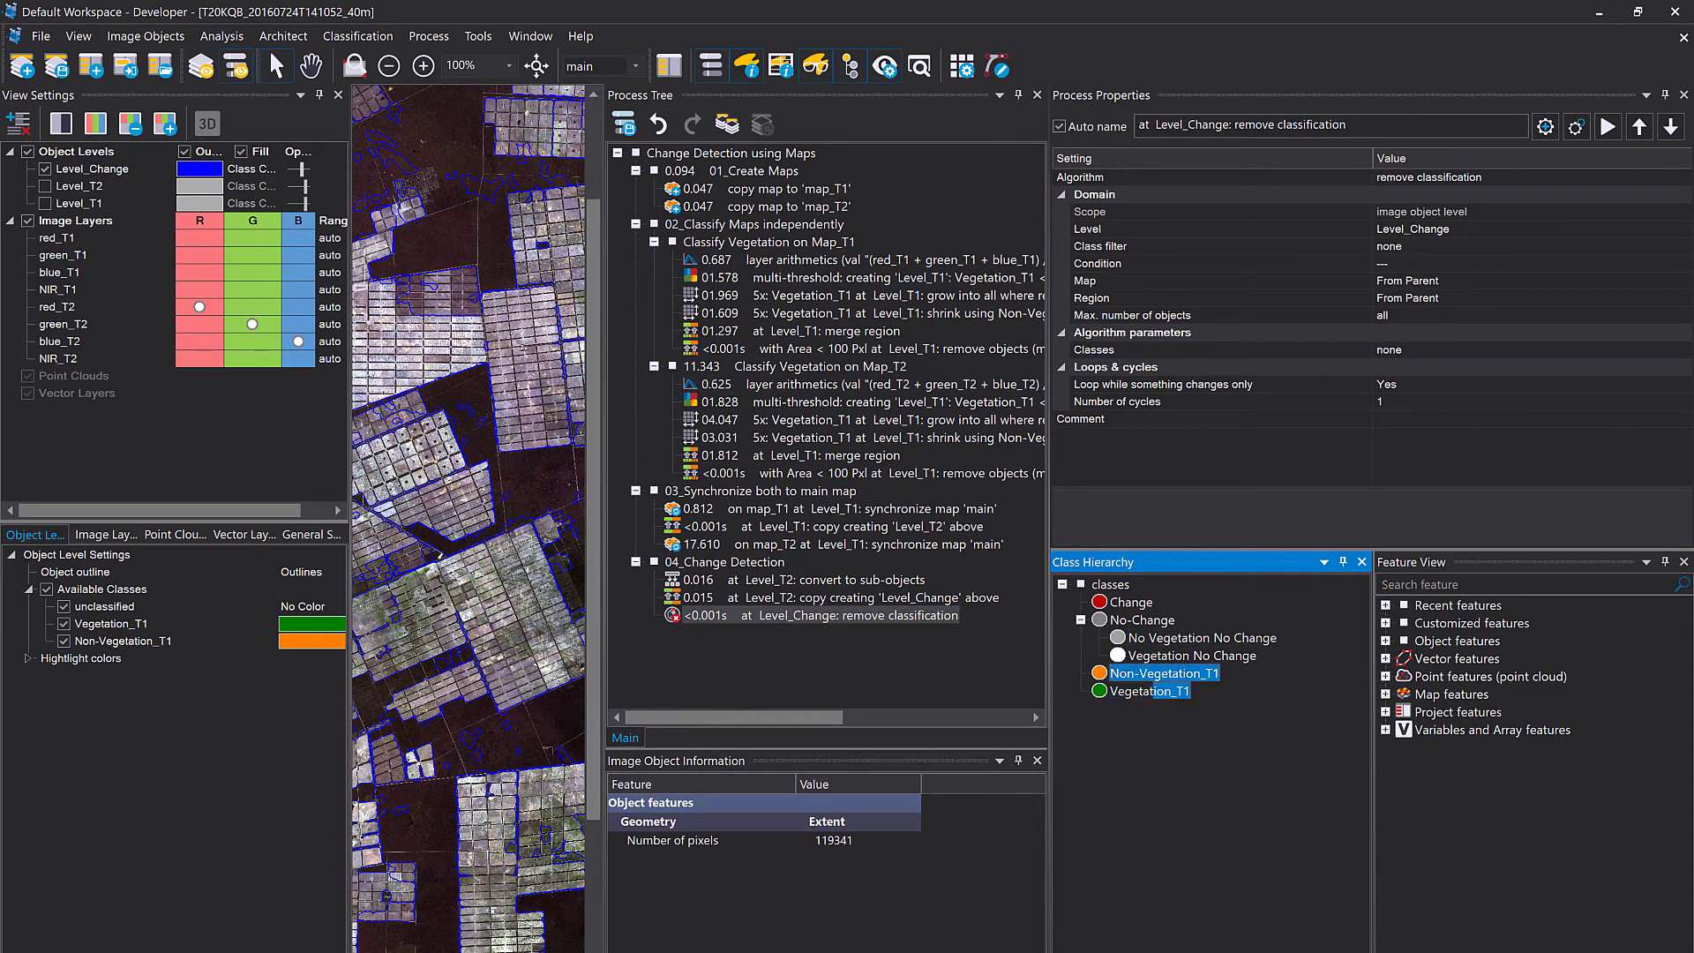
Create a class named Vegetation increase in the class hierarchy and give it a bright green colour.
right_click(1168, 769)
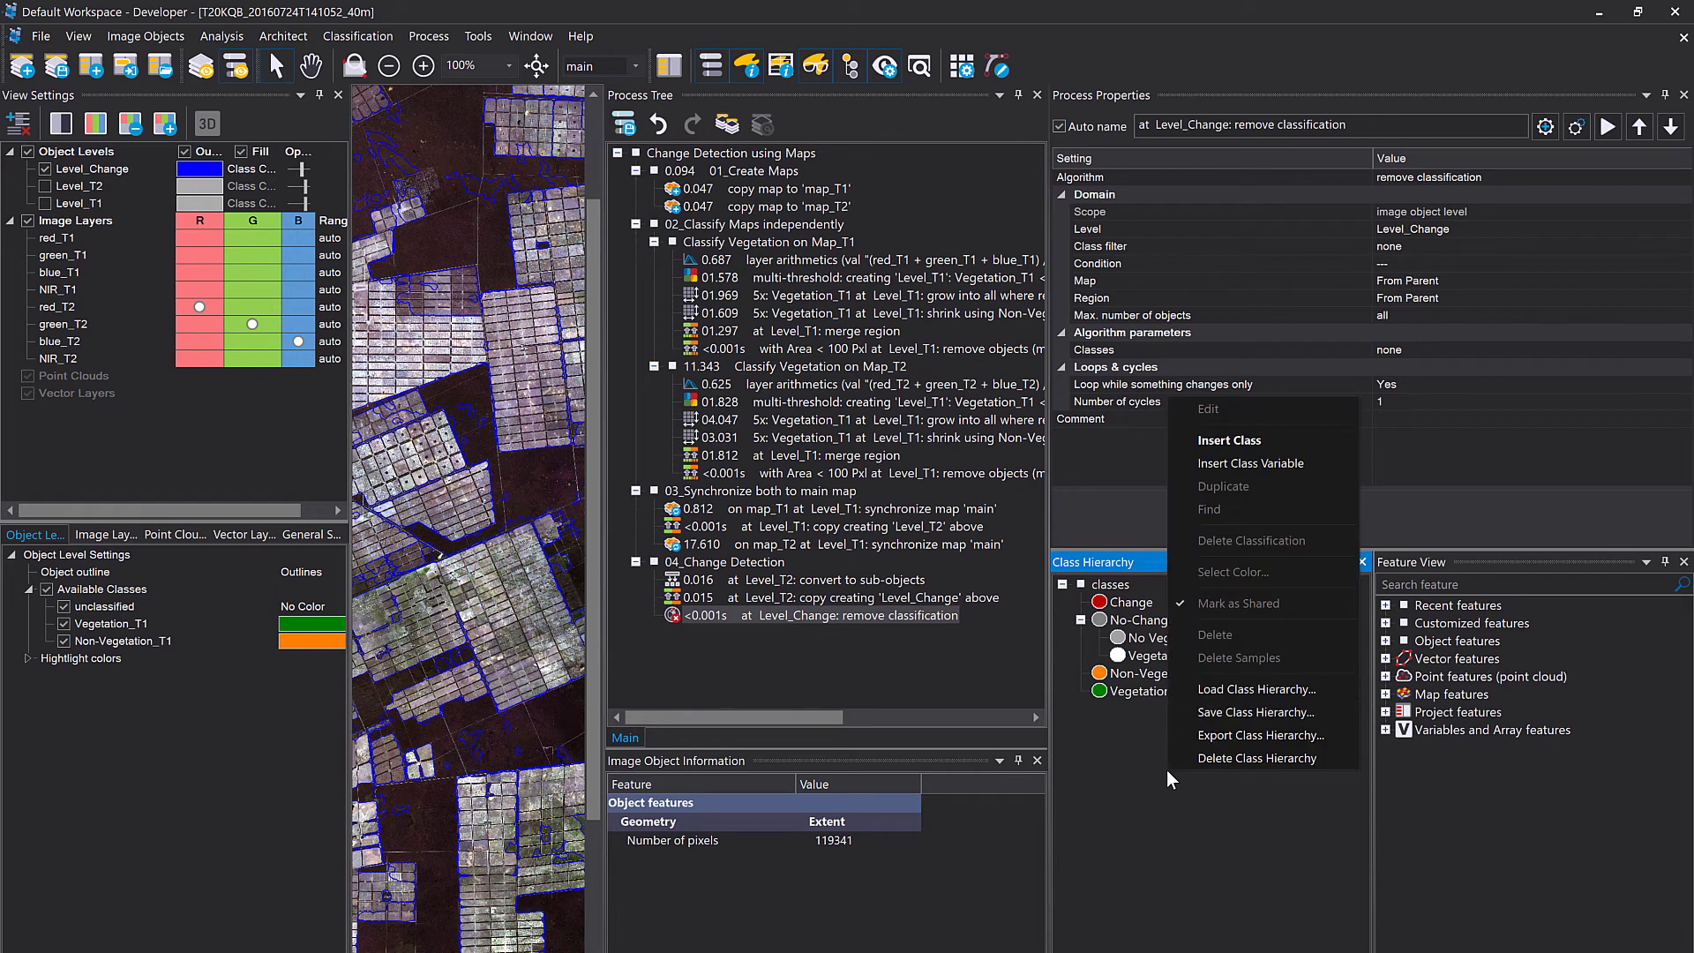
left_click(1212, 443)
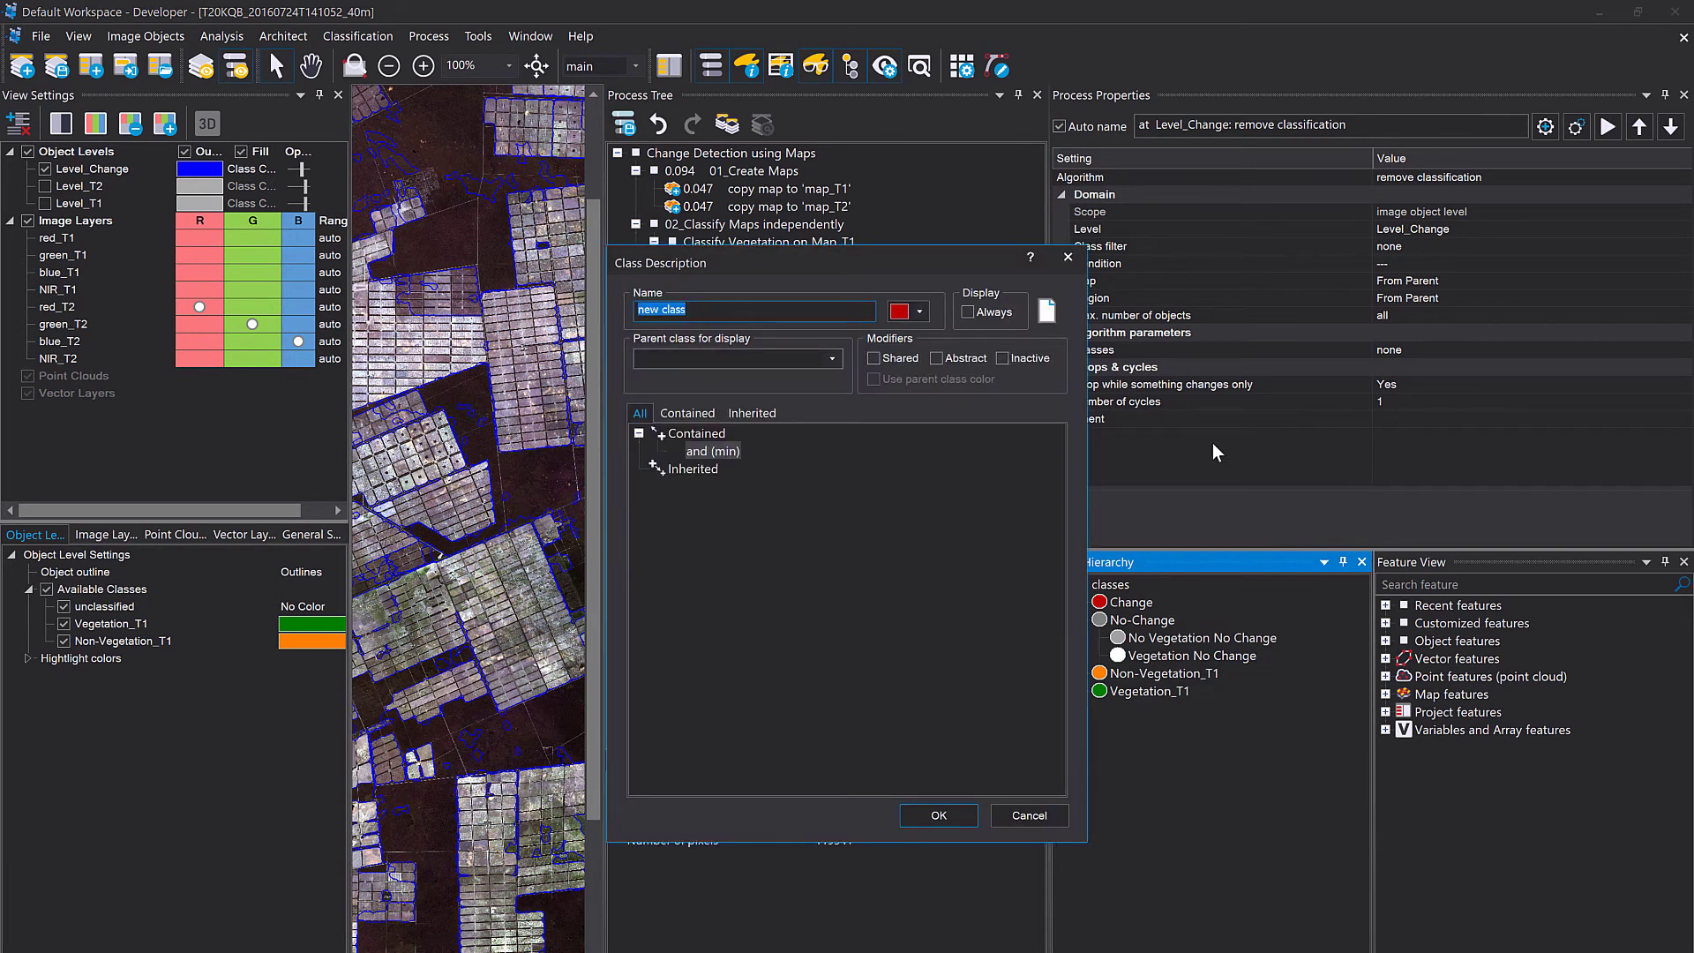
type("V")
left_click(921, 311)
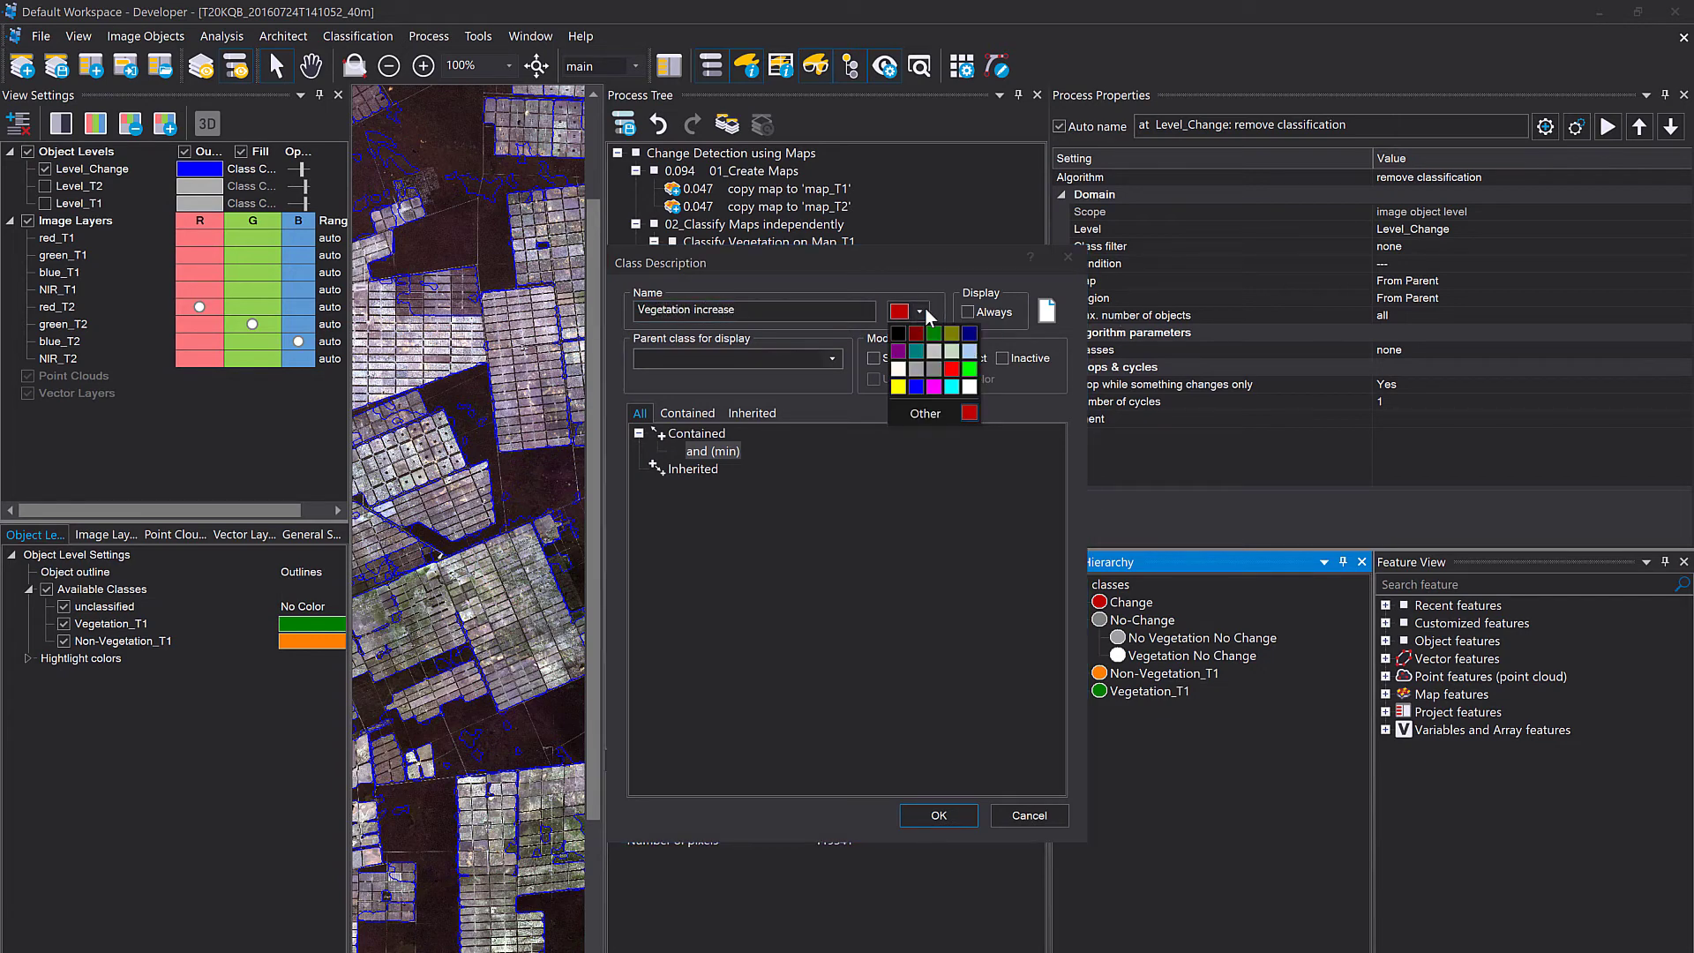
left_click(969, 369)
left_click(939, 815)
Create a class named Vegetation Decrease in the class hierarchy, keeping the default red colour.
right_click(1090, 644)
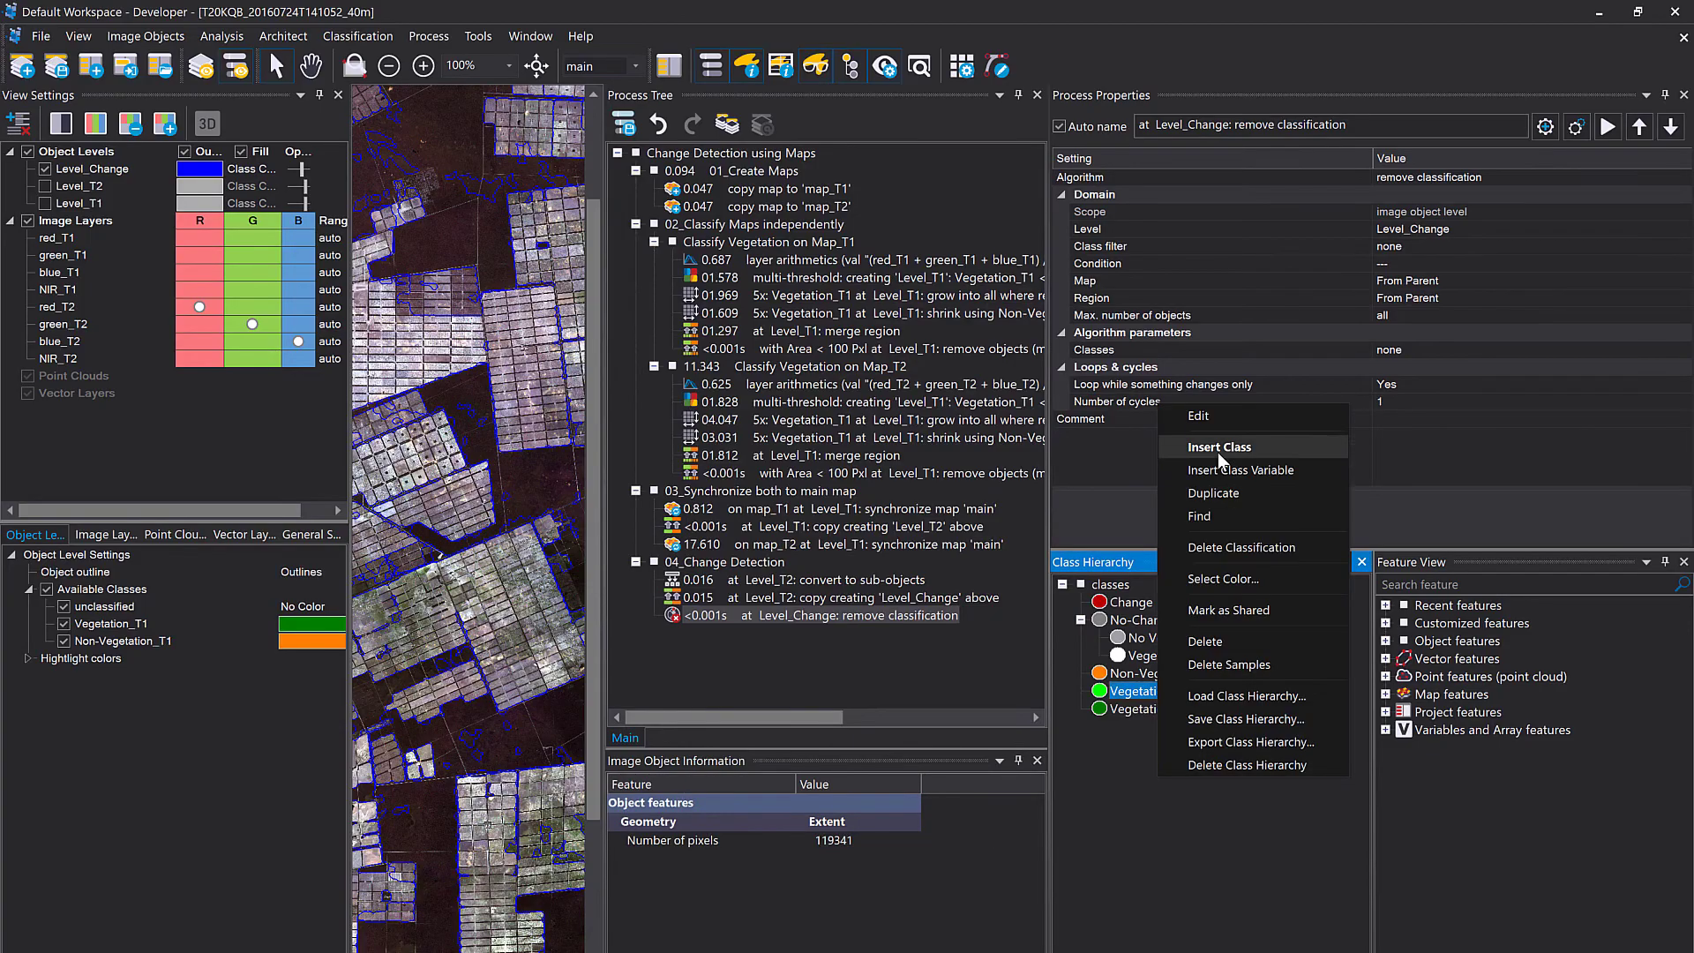
left_click(1129, 659)
type("Vegetation Decrease")
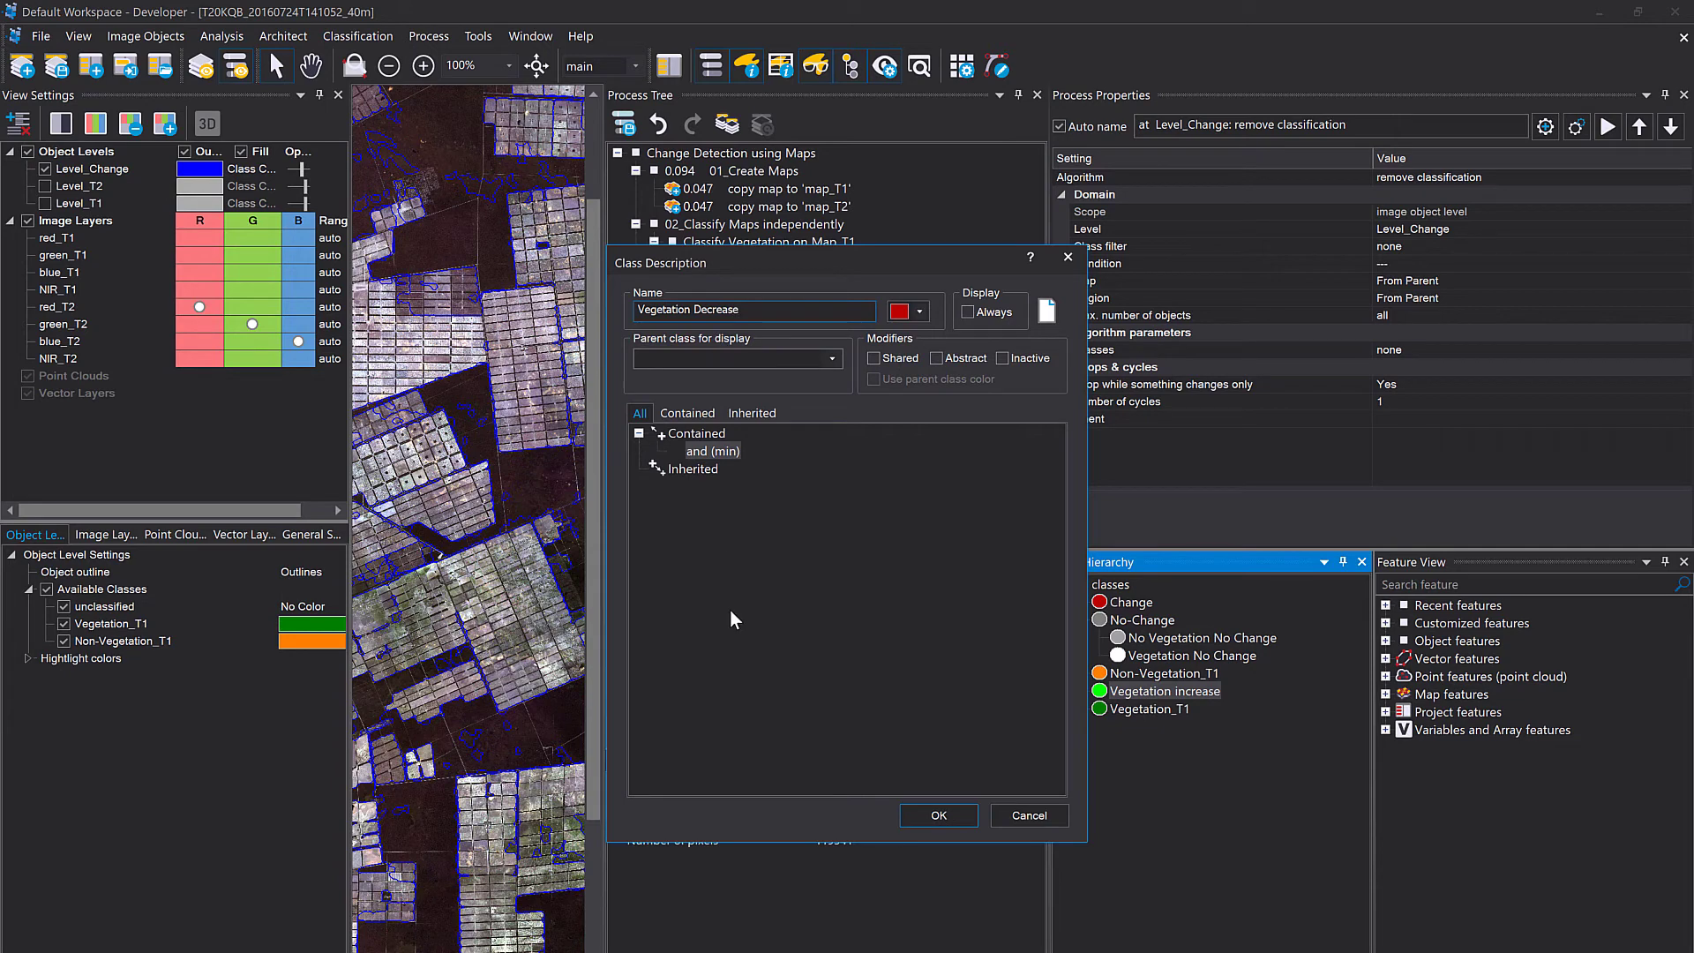
left_click(939, 816)
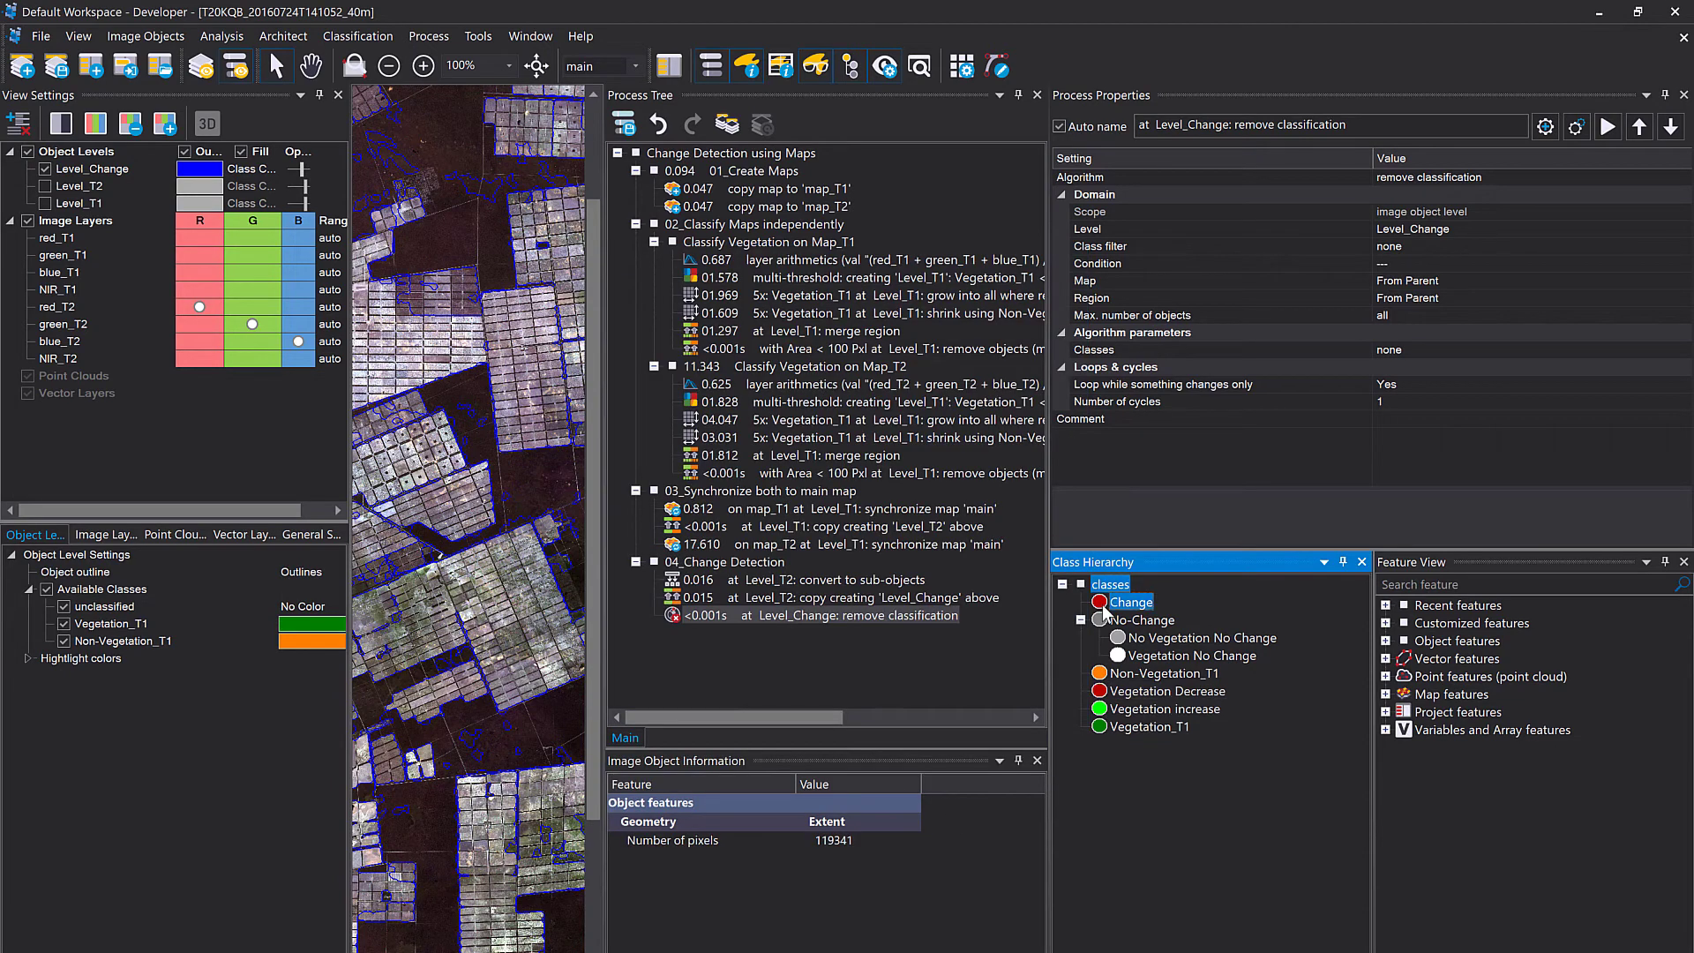
Change the colour of the Change class to orange using a custom colour from the full palette.
double_click(1131, 602)
left_click(905, 312)
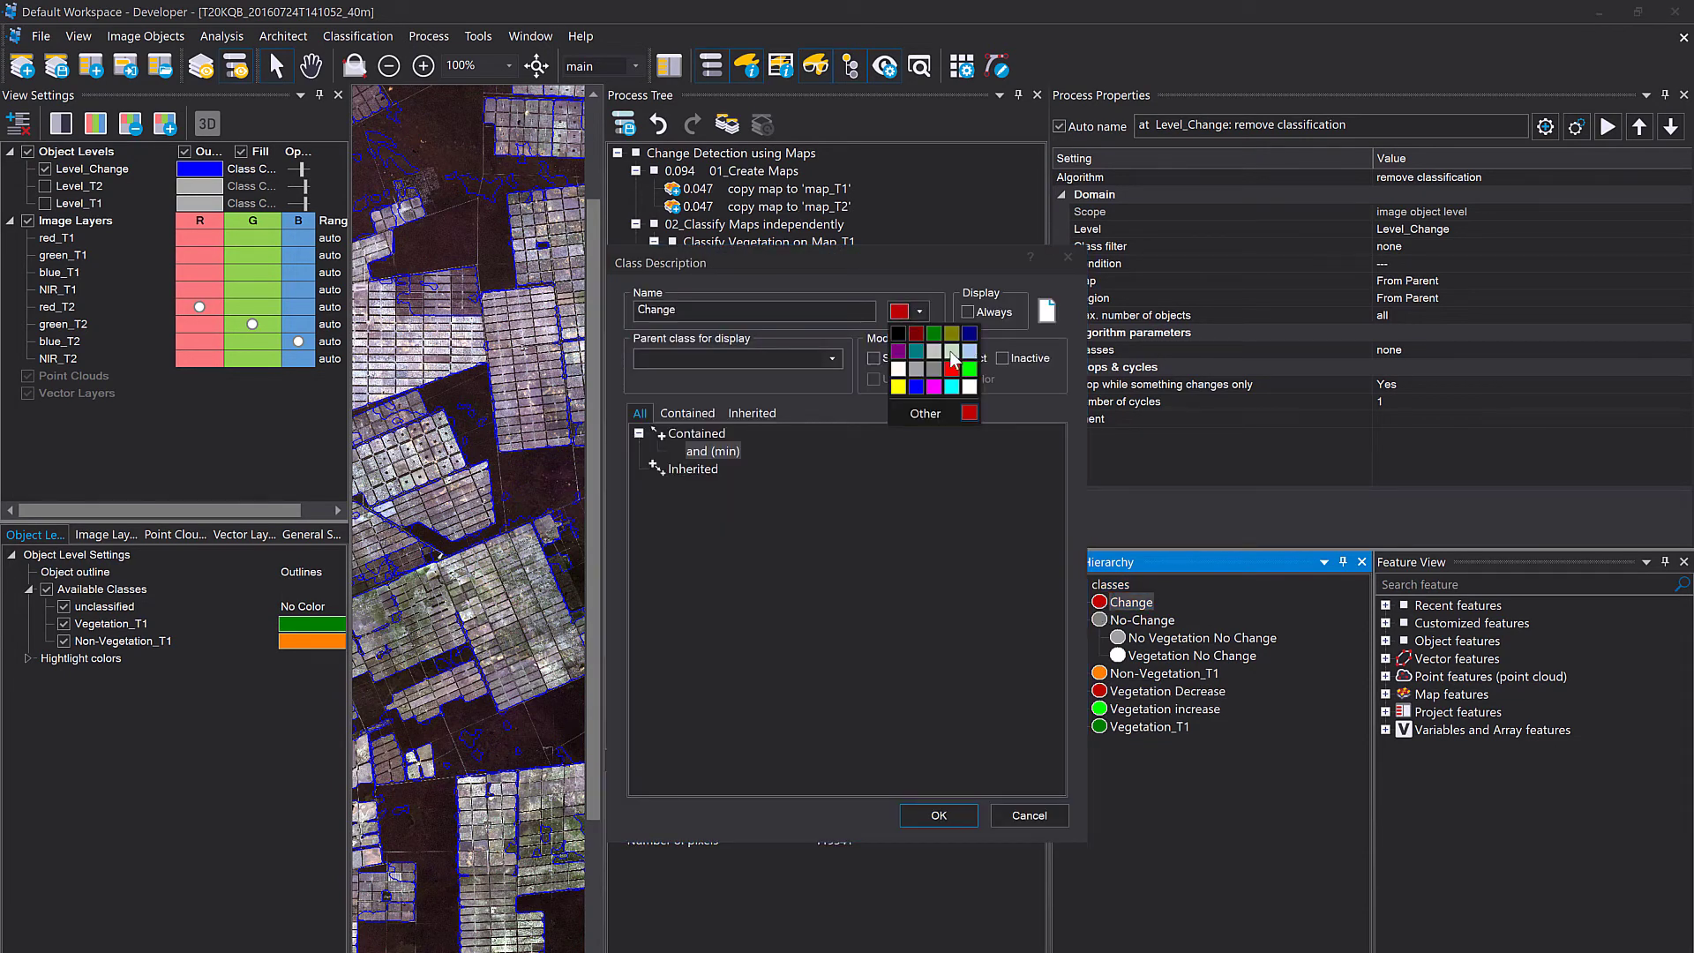
left_click(926, 414)
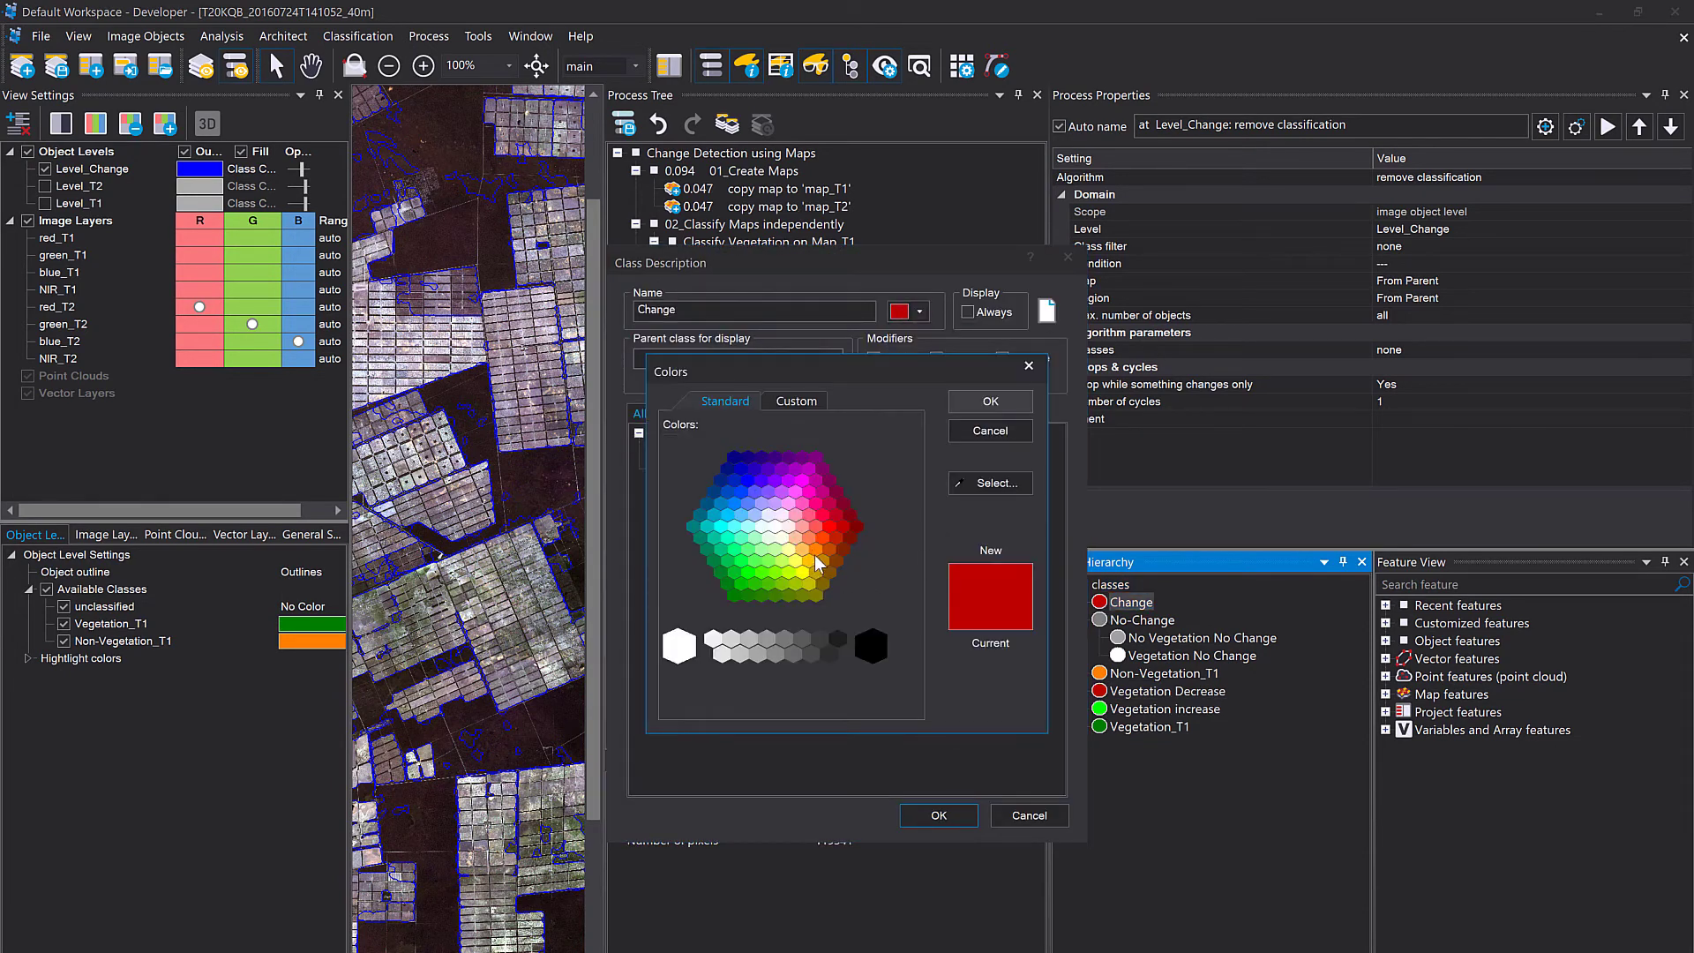
left_click(817, 554)
left_click(991, 402)
left_click(939, 816)
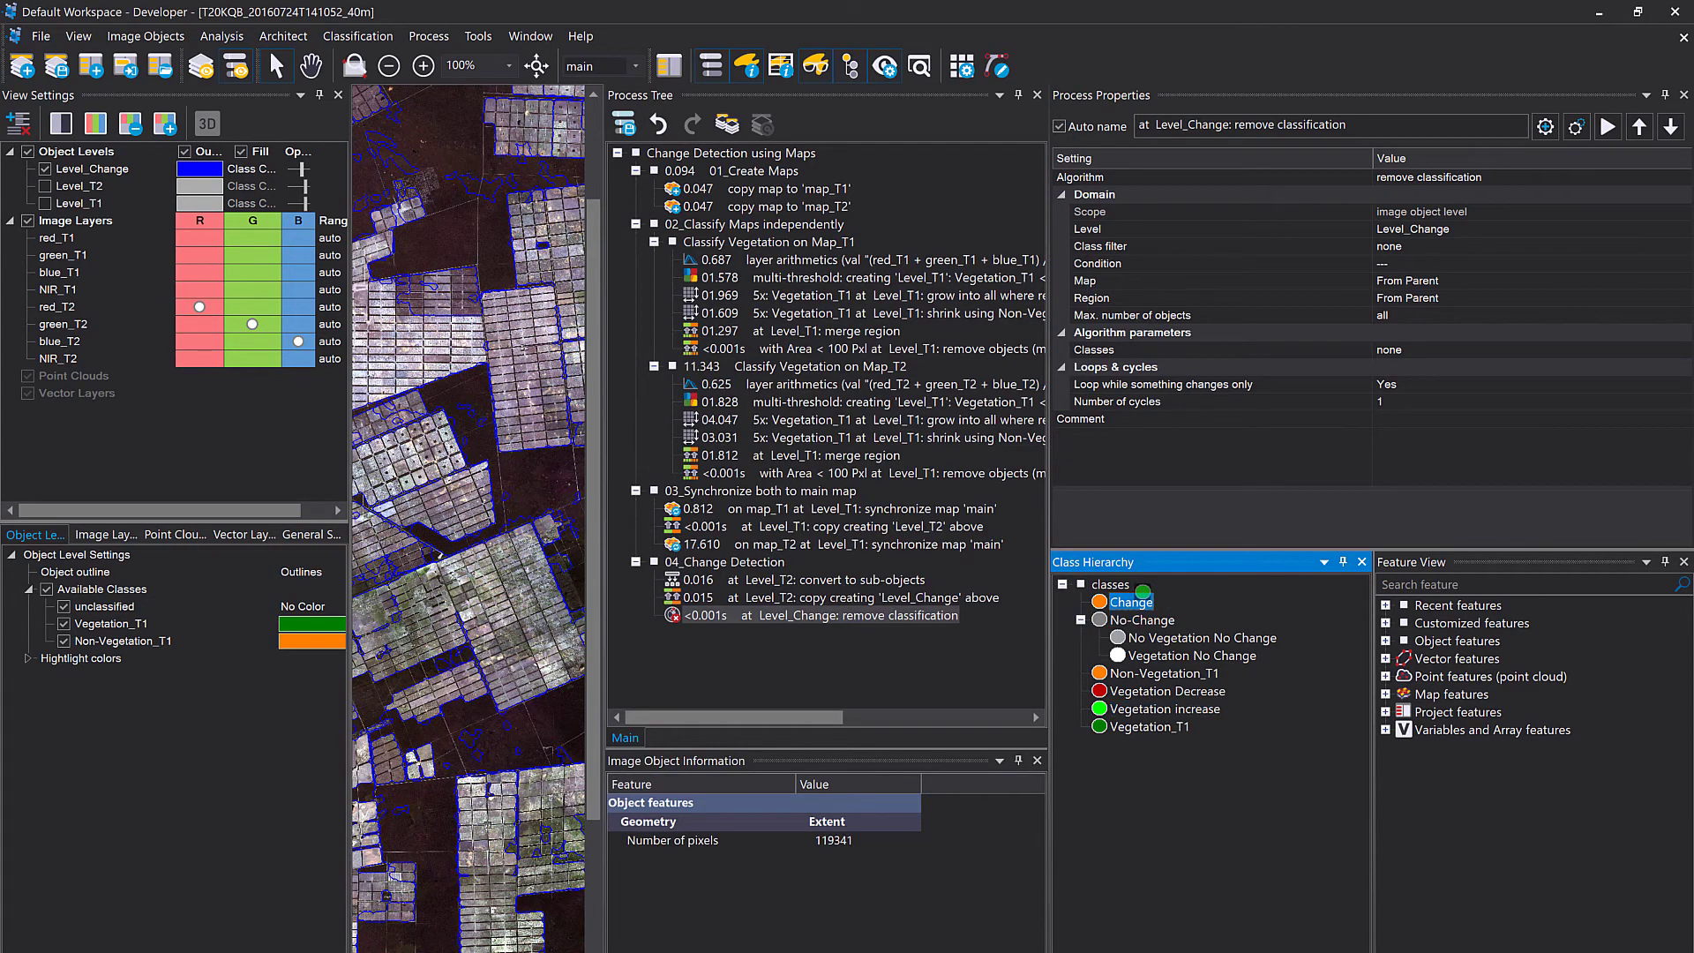
Nest Vegetation Decrease and Vegetation increase under the Change class, and capitalise the latter's name as Vegetation Increase.
left_click_drag(1137, 608, 1183, 638)
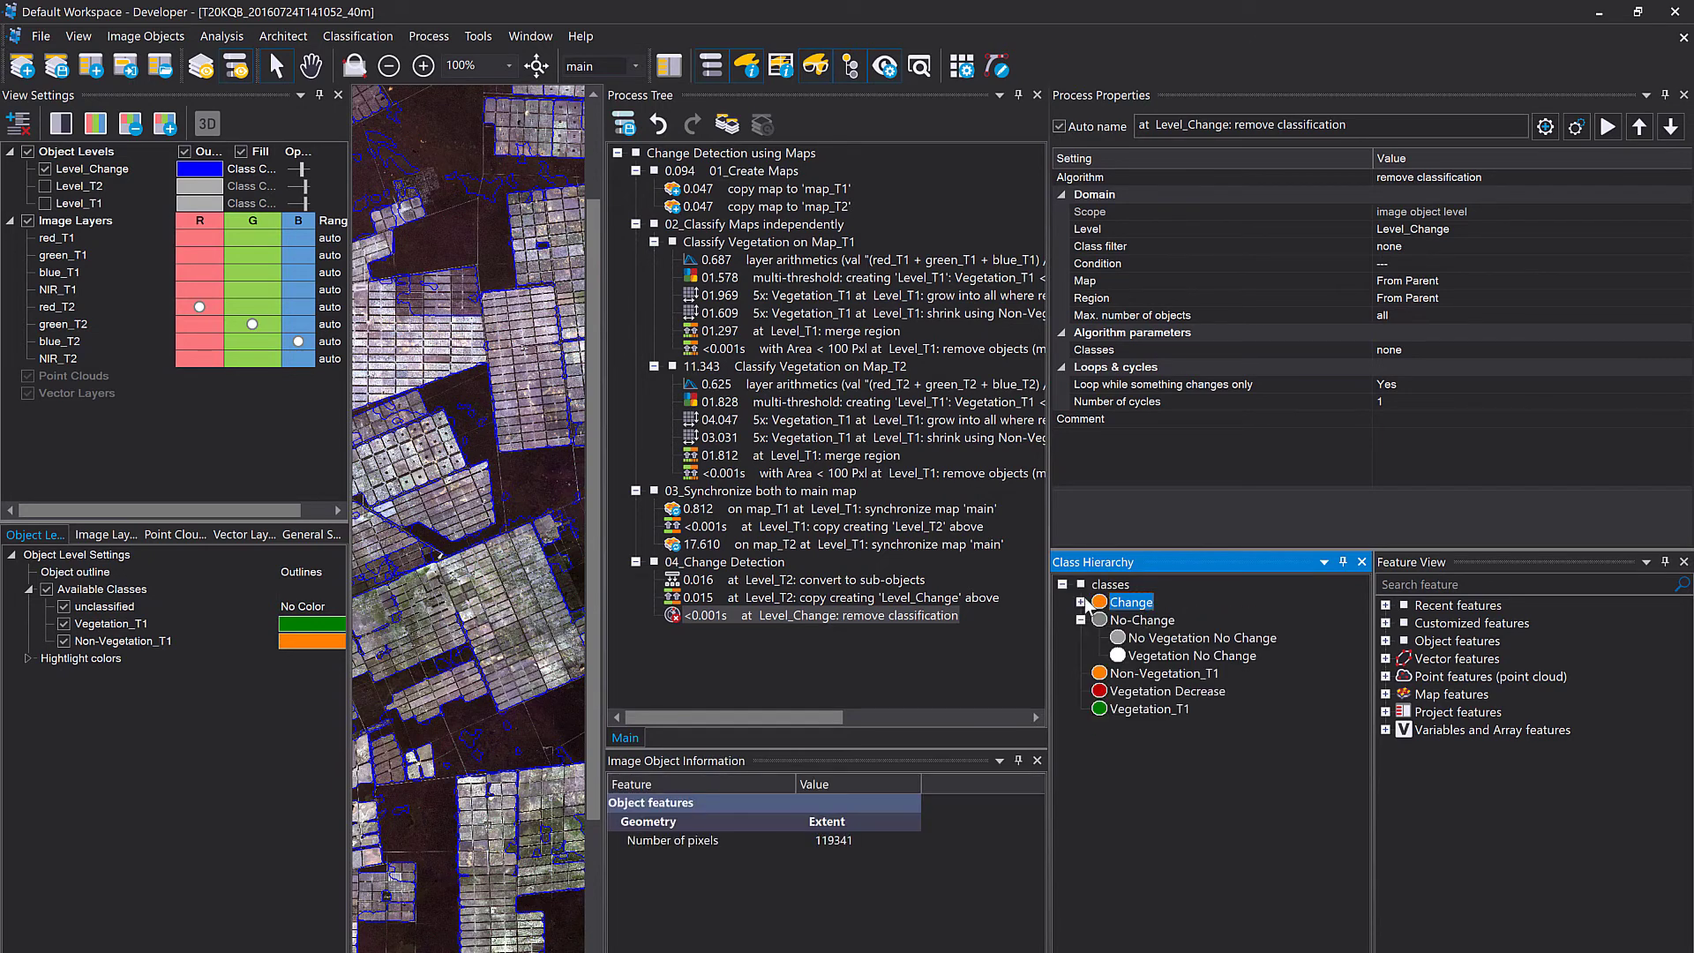
left_click_drag(1159, 713, 1141, 609)
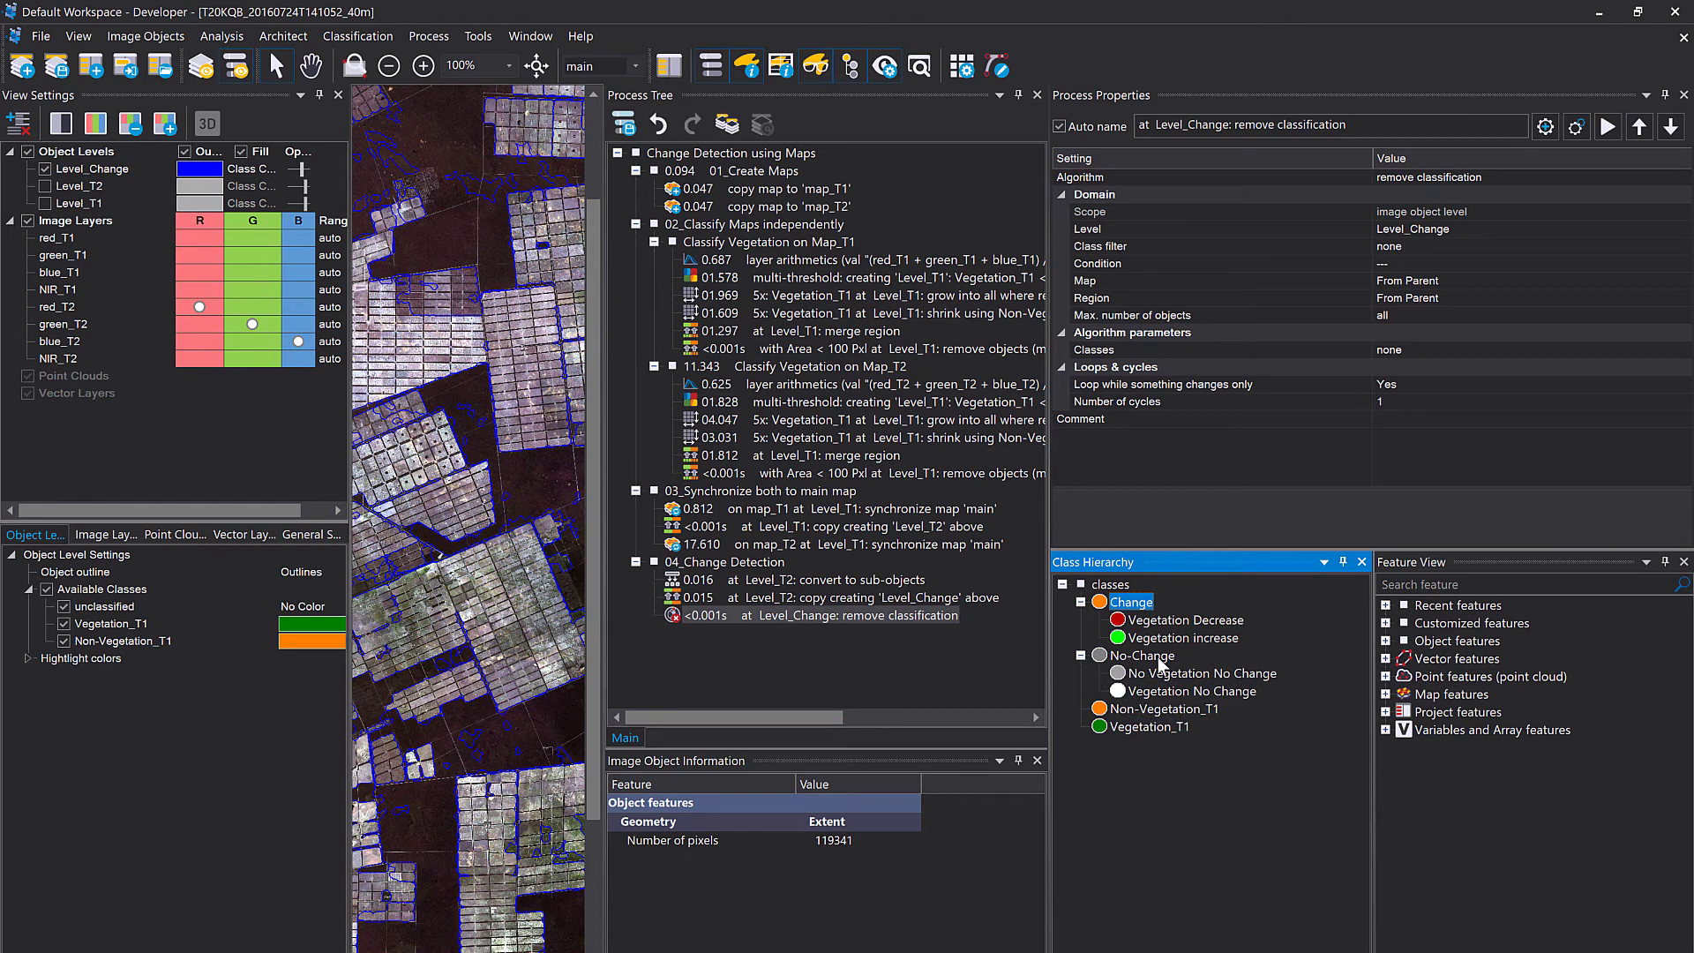
double_click(1152, 639)
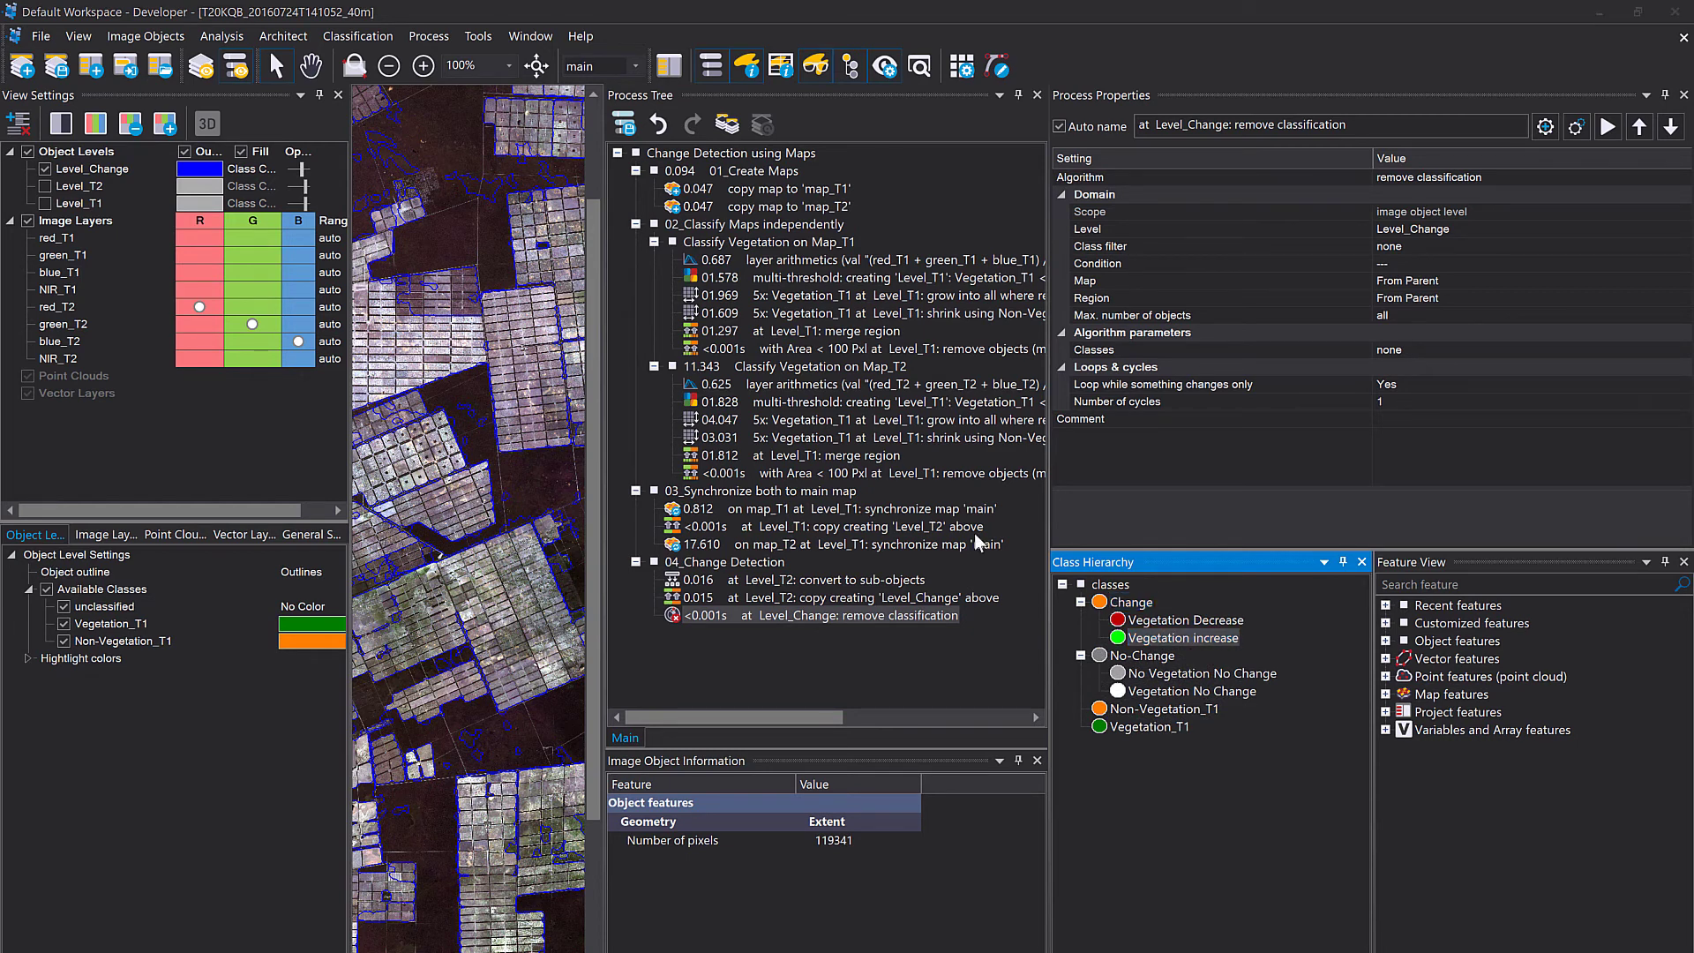
key("BackSpace")
type("Increase")
left_click(939, 816)
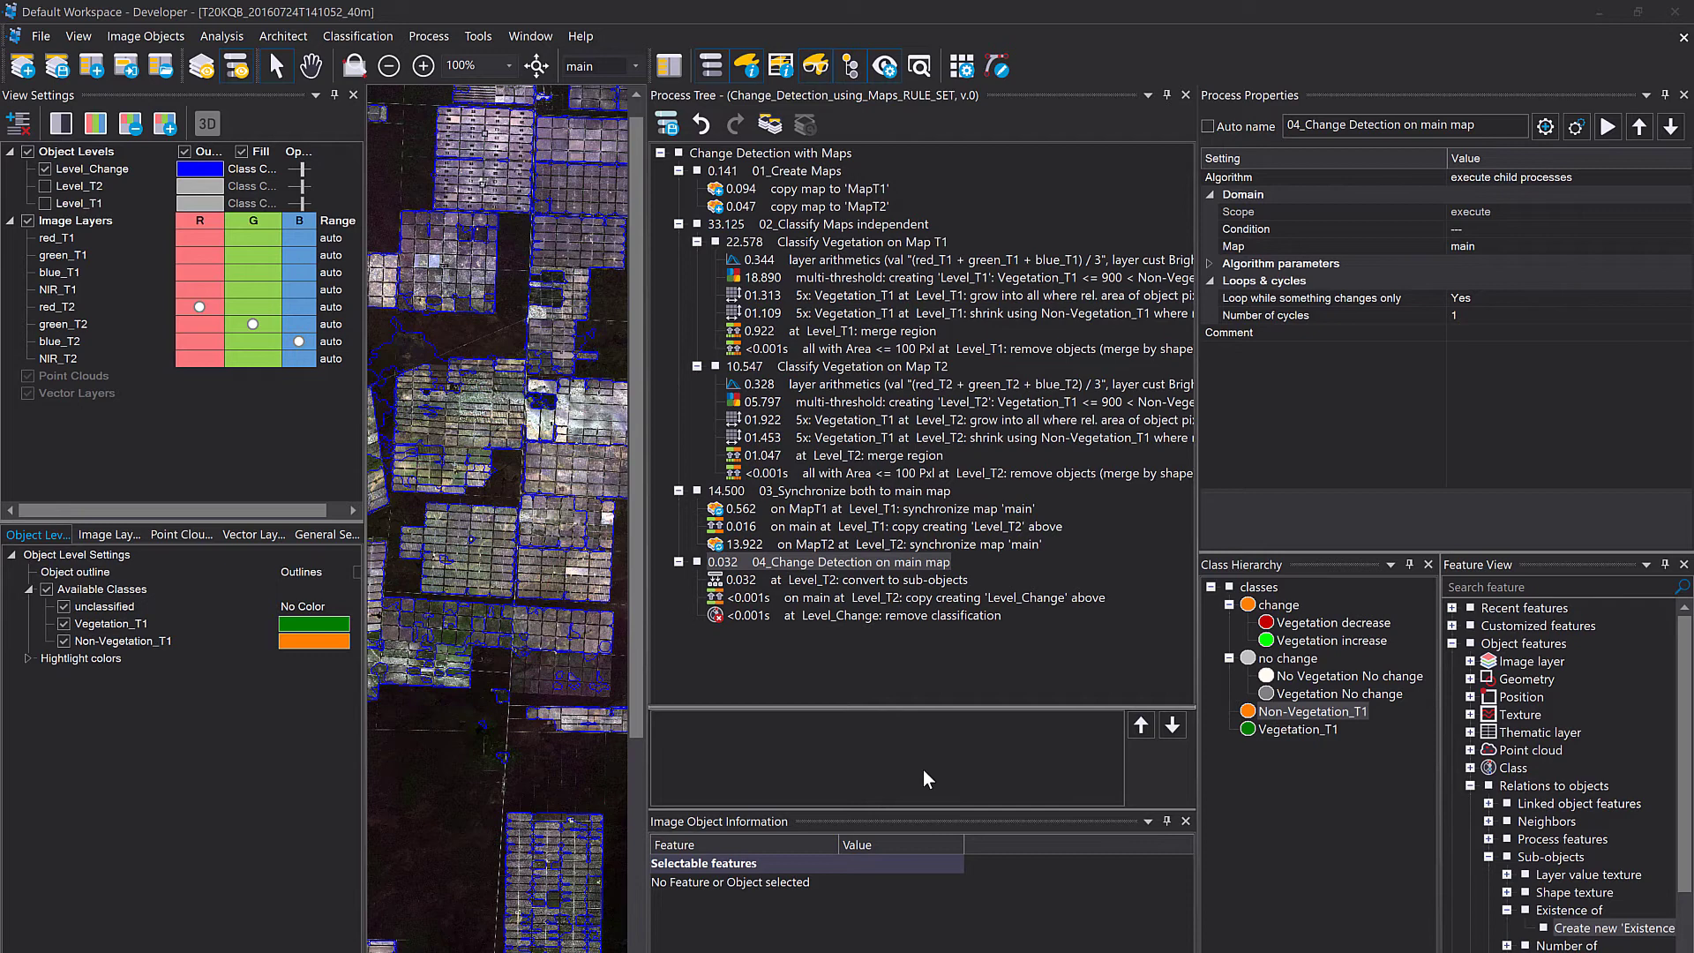
Review the Map T2 vegetation processes and rename the Non-Vegetation_T1 class as Non-Vegetation.
left_click(908, 382)
left_click(904, 368)
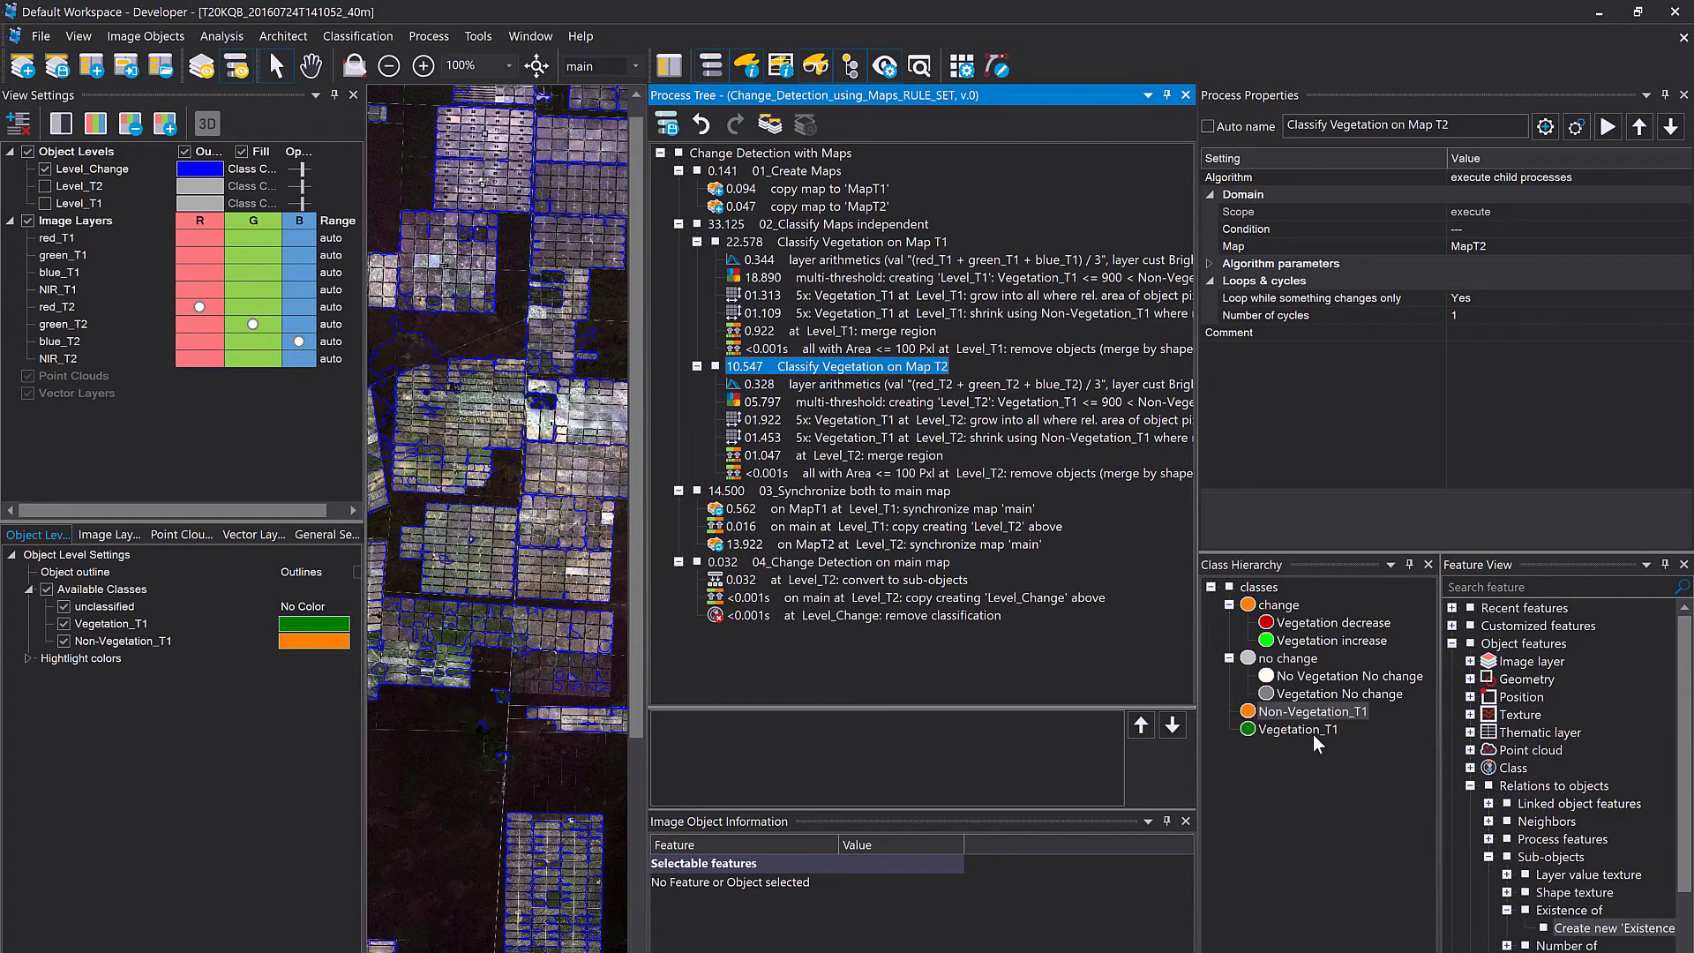
left_click(874, 420)
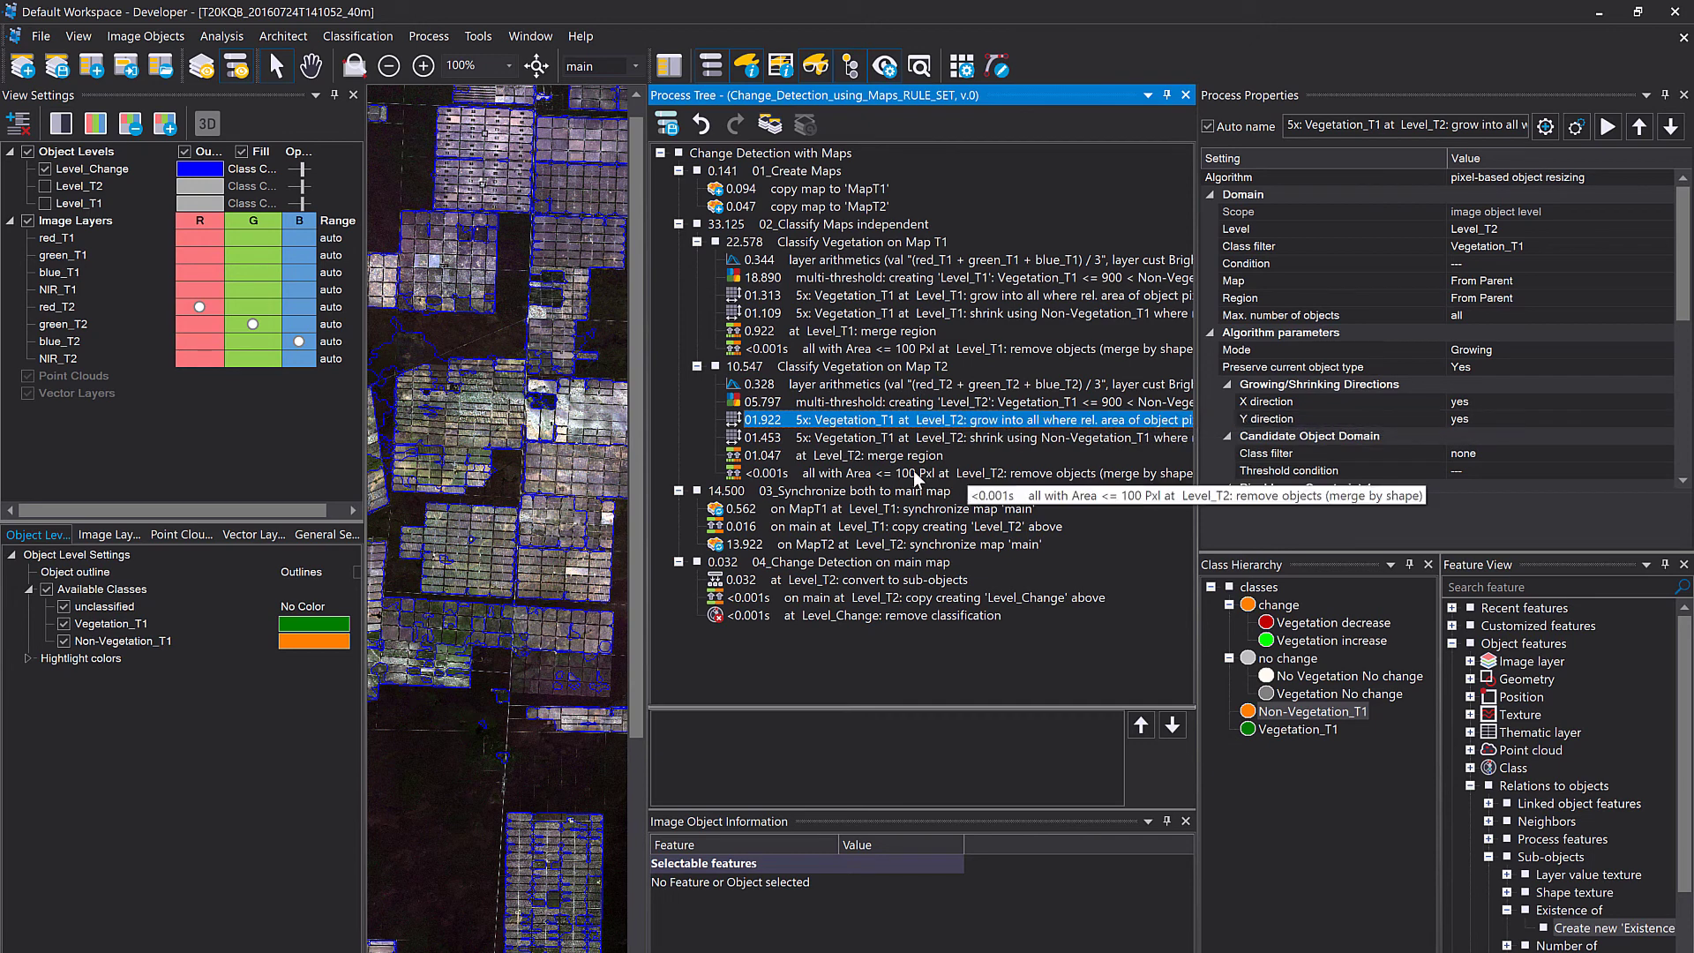
double_click(1359, 715)
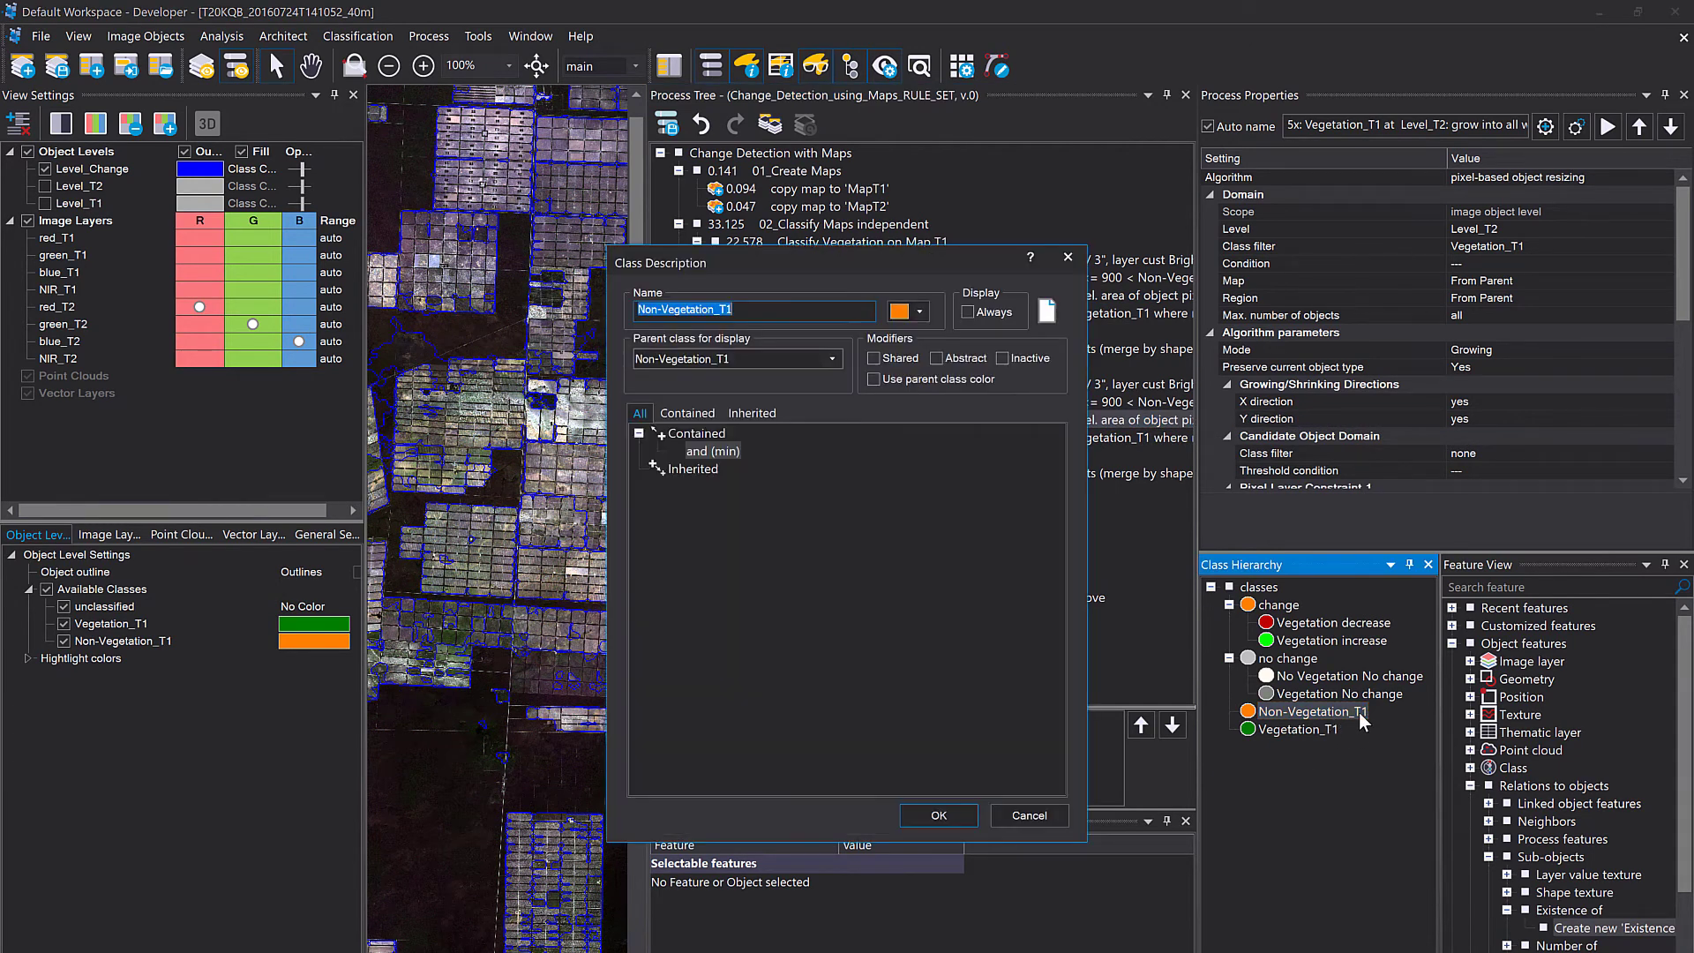
left_click(835, 316)
left_click(938, 814)
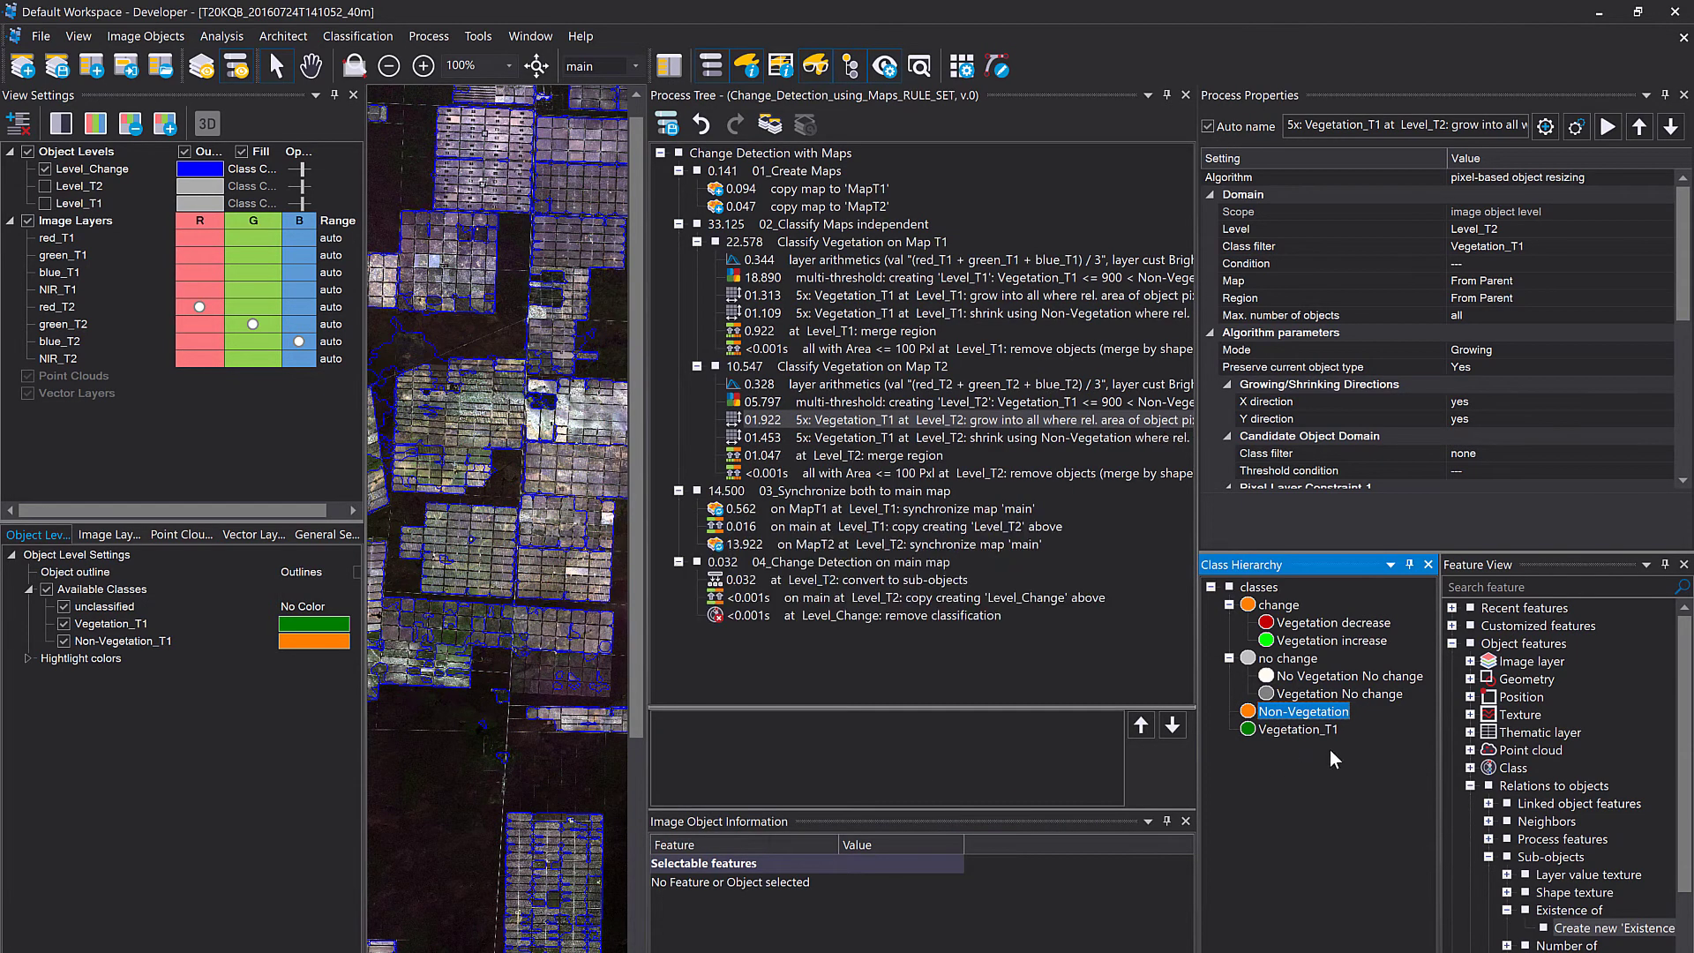
Rename the Vegetation_T1 class as Vegetation.
left_click(1299, 731)
double_click(1318, 732)
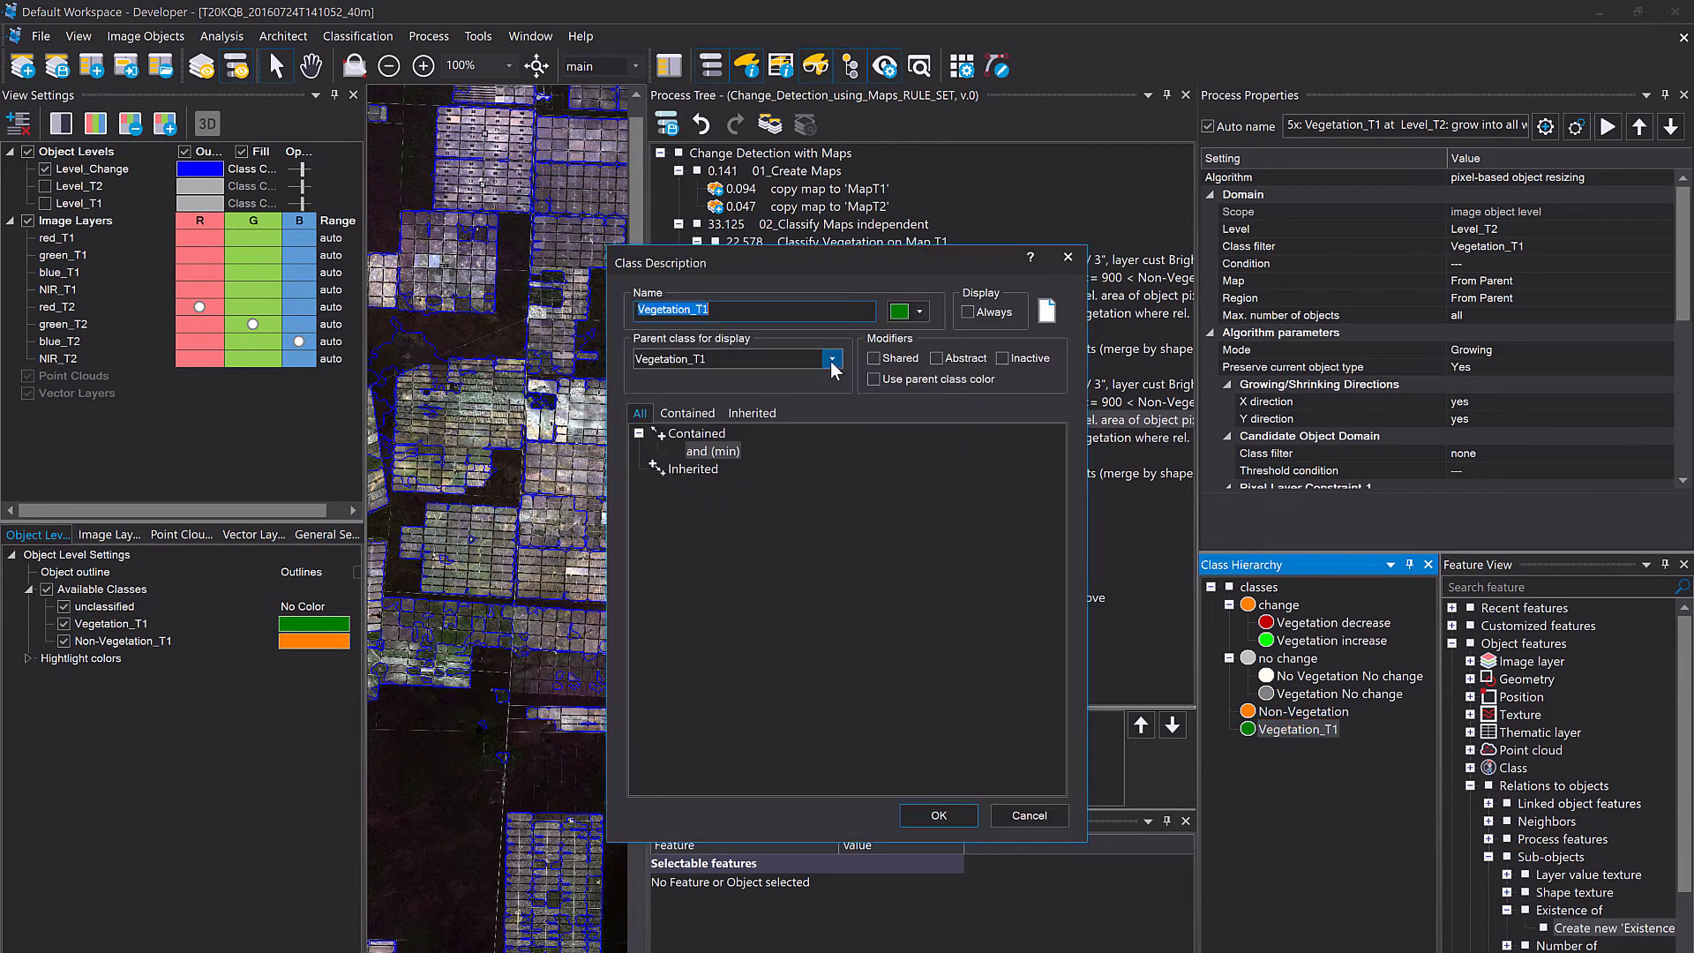
left_click(794, 308)
left_click(939, 815)
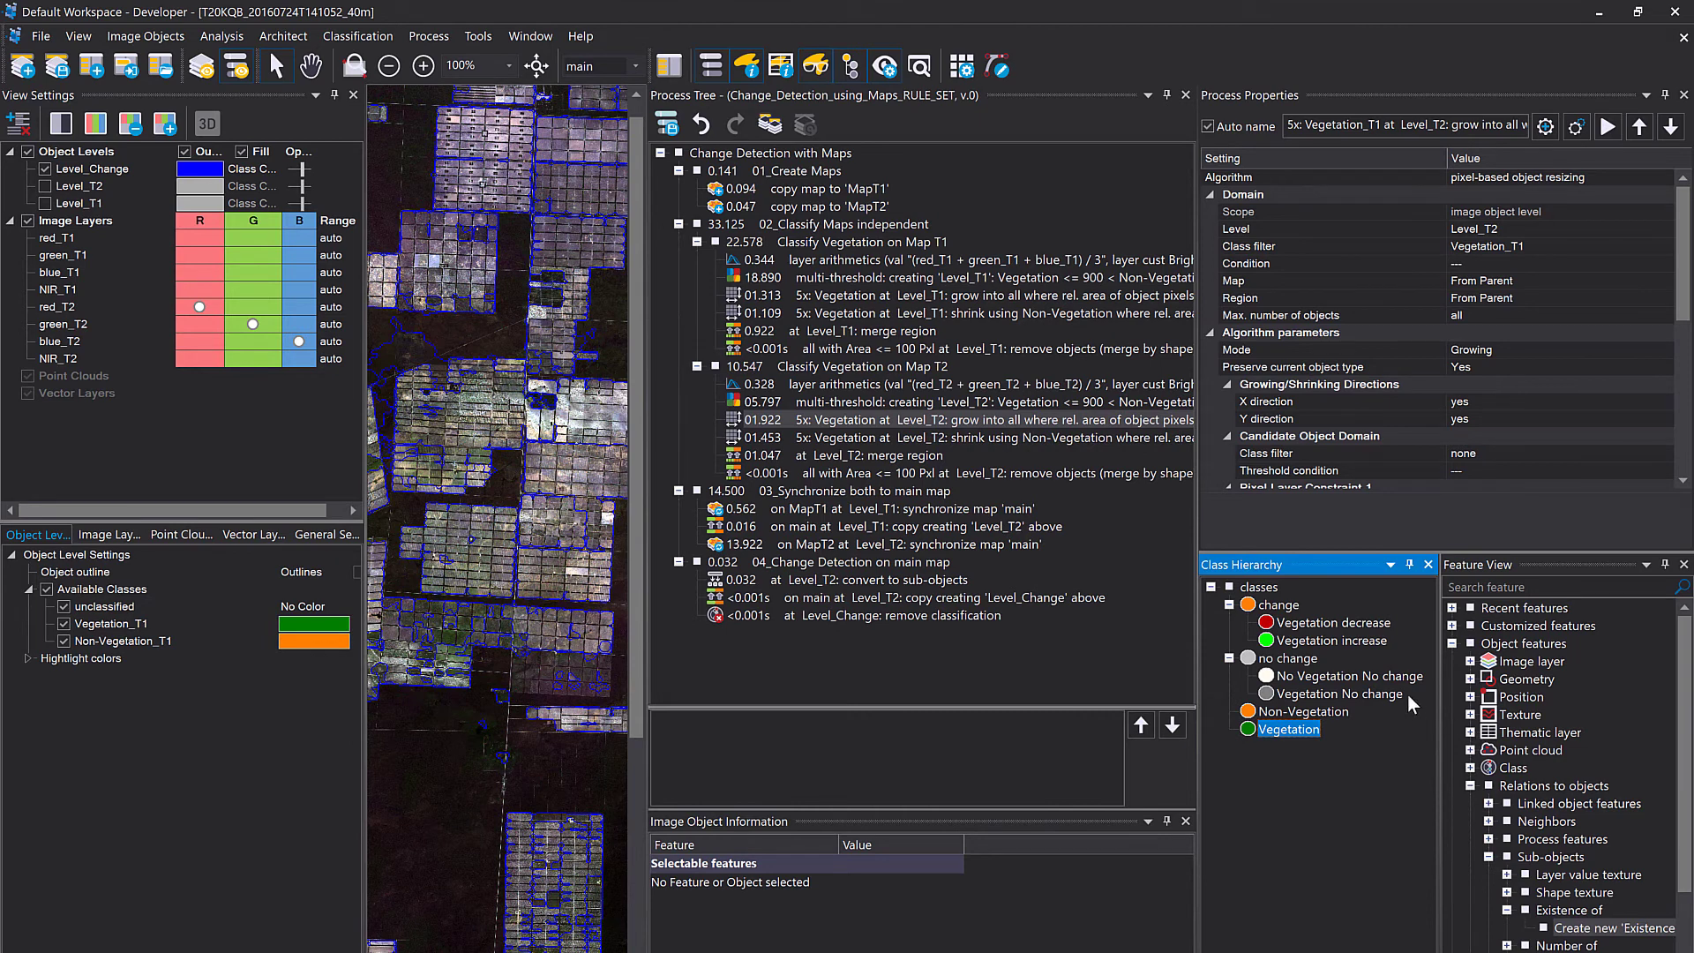
Rename the No Vegetation No change class as Non-Vegetation No change directly in the class hierarchy.
left_click(1310, 678)
left_click(1310, 687)
left_click(1294, 676)
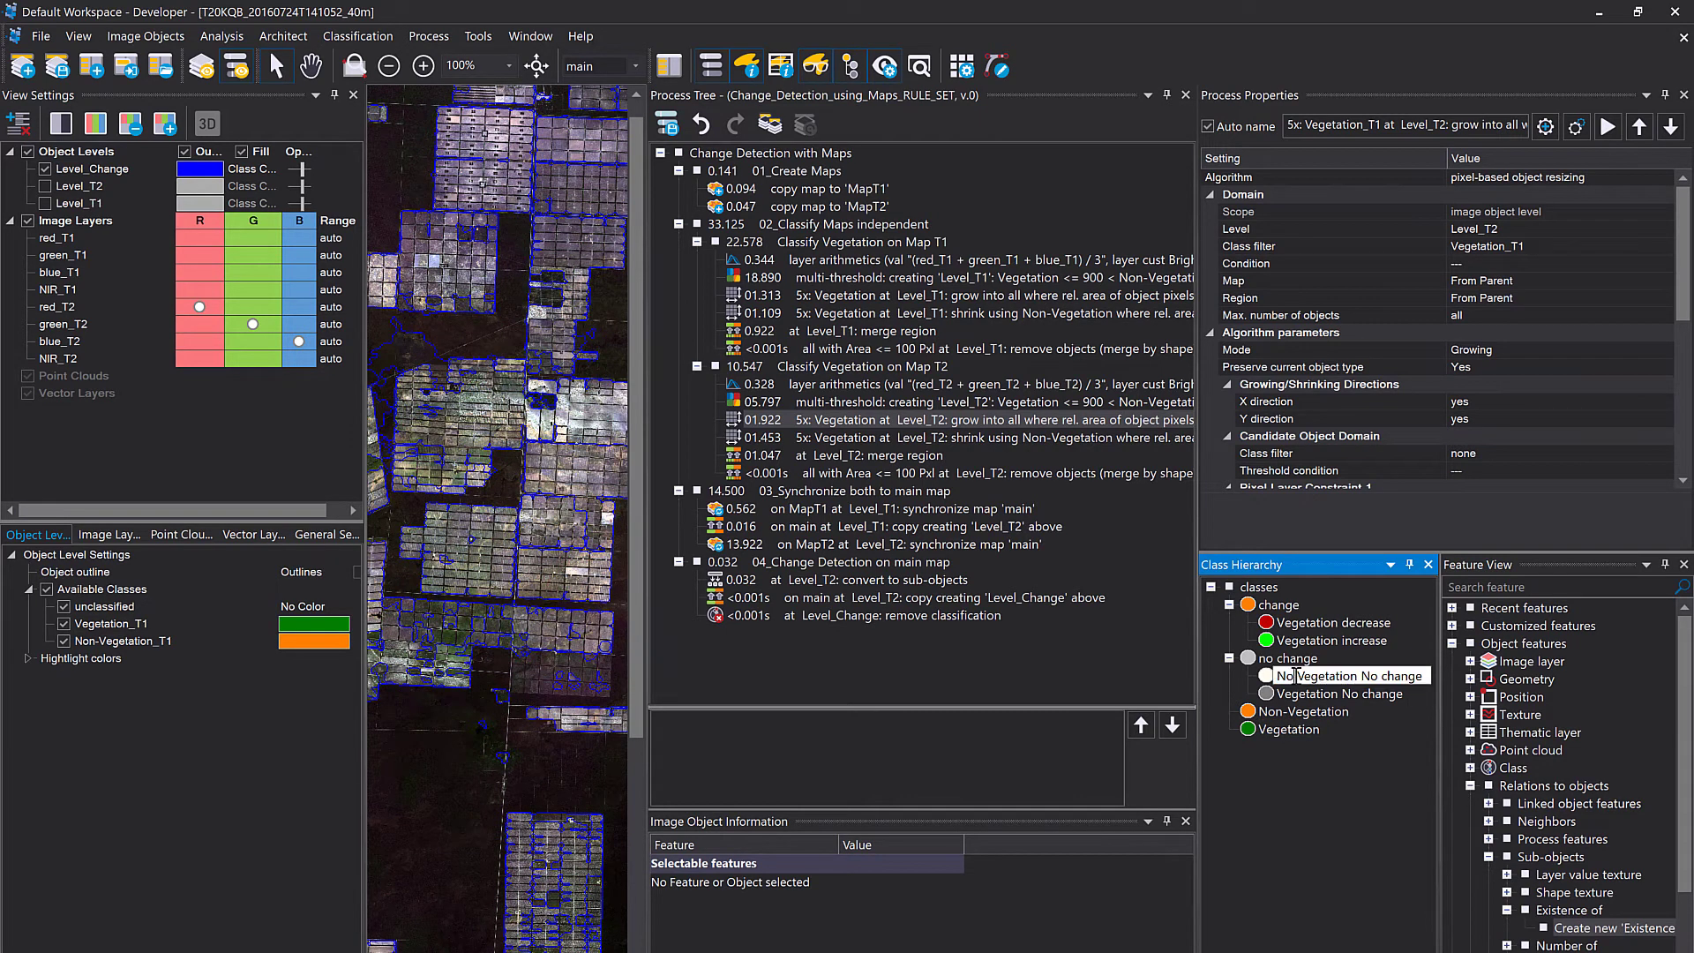
type("n-")
key("Delete")
left_click(891, 669)
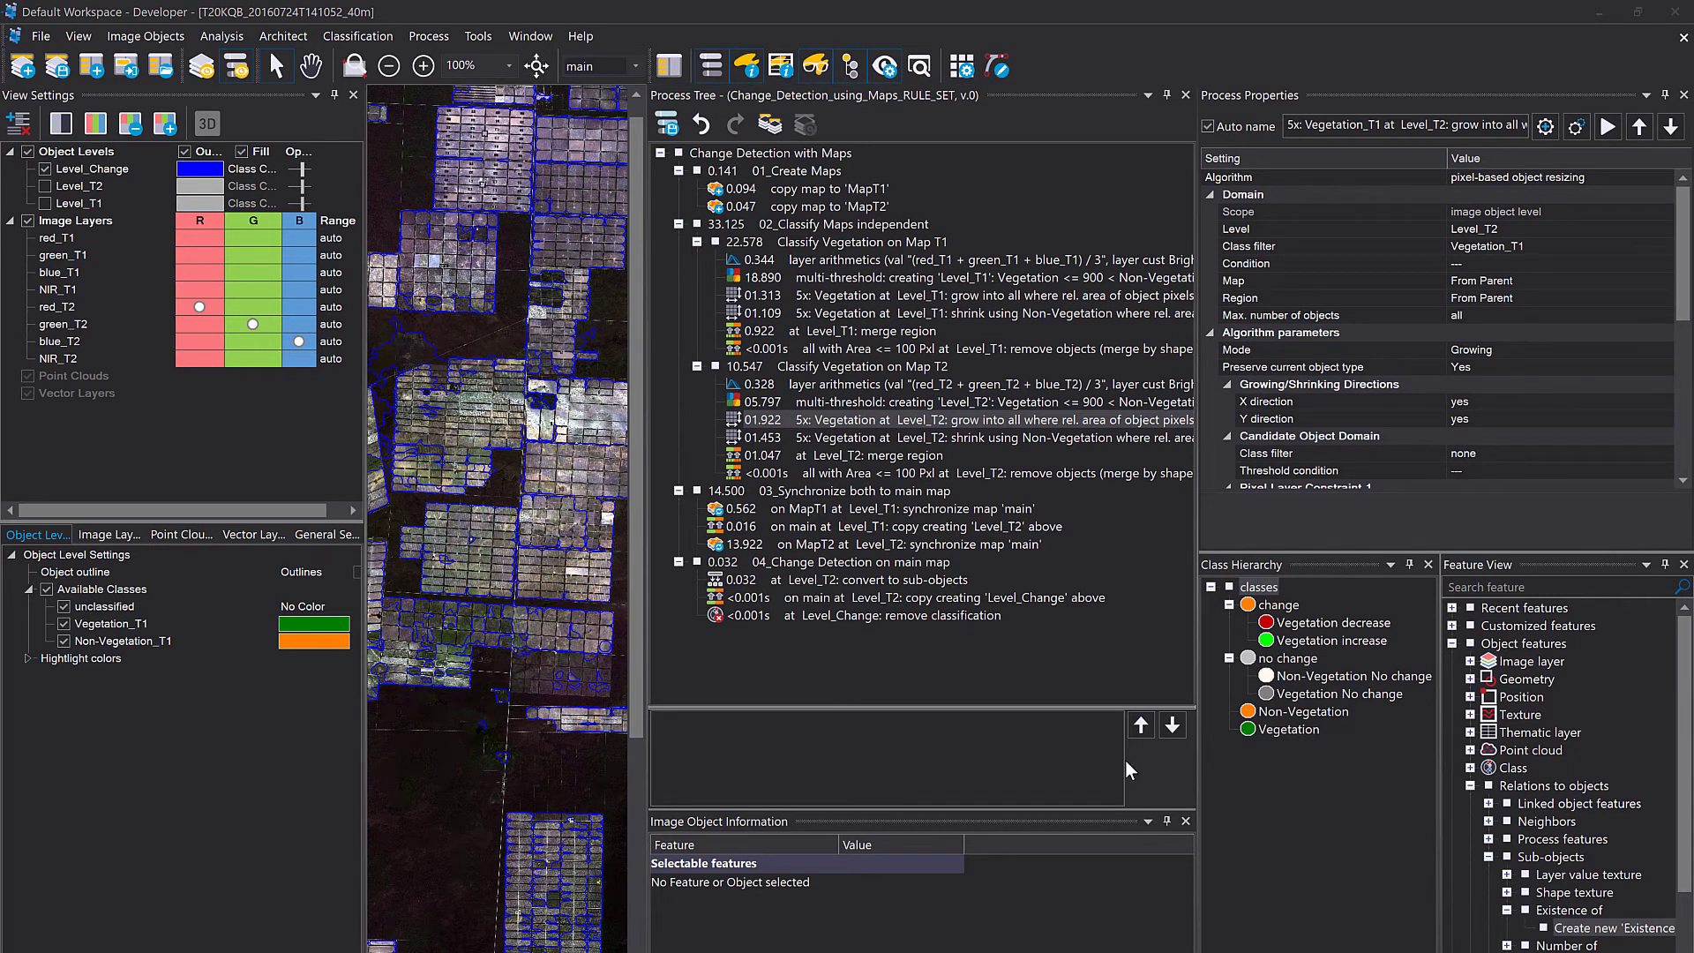
Examine the Level_T2 classification on the main map and the Level_T1 classification on MapT1 at 100% in a widened image view.
left_click(46, 185)
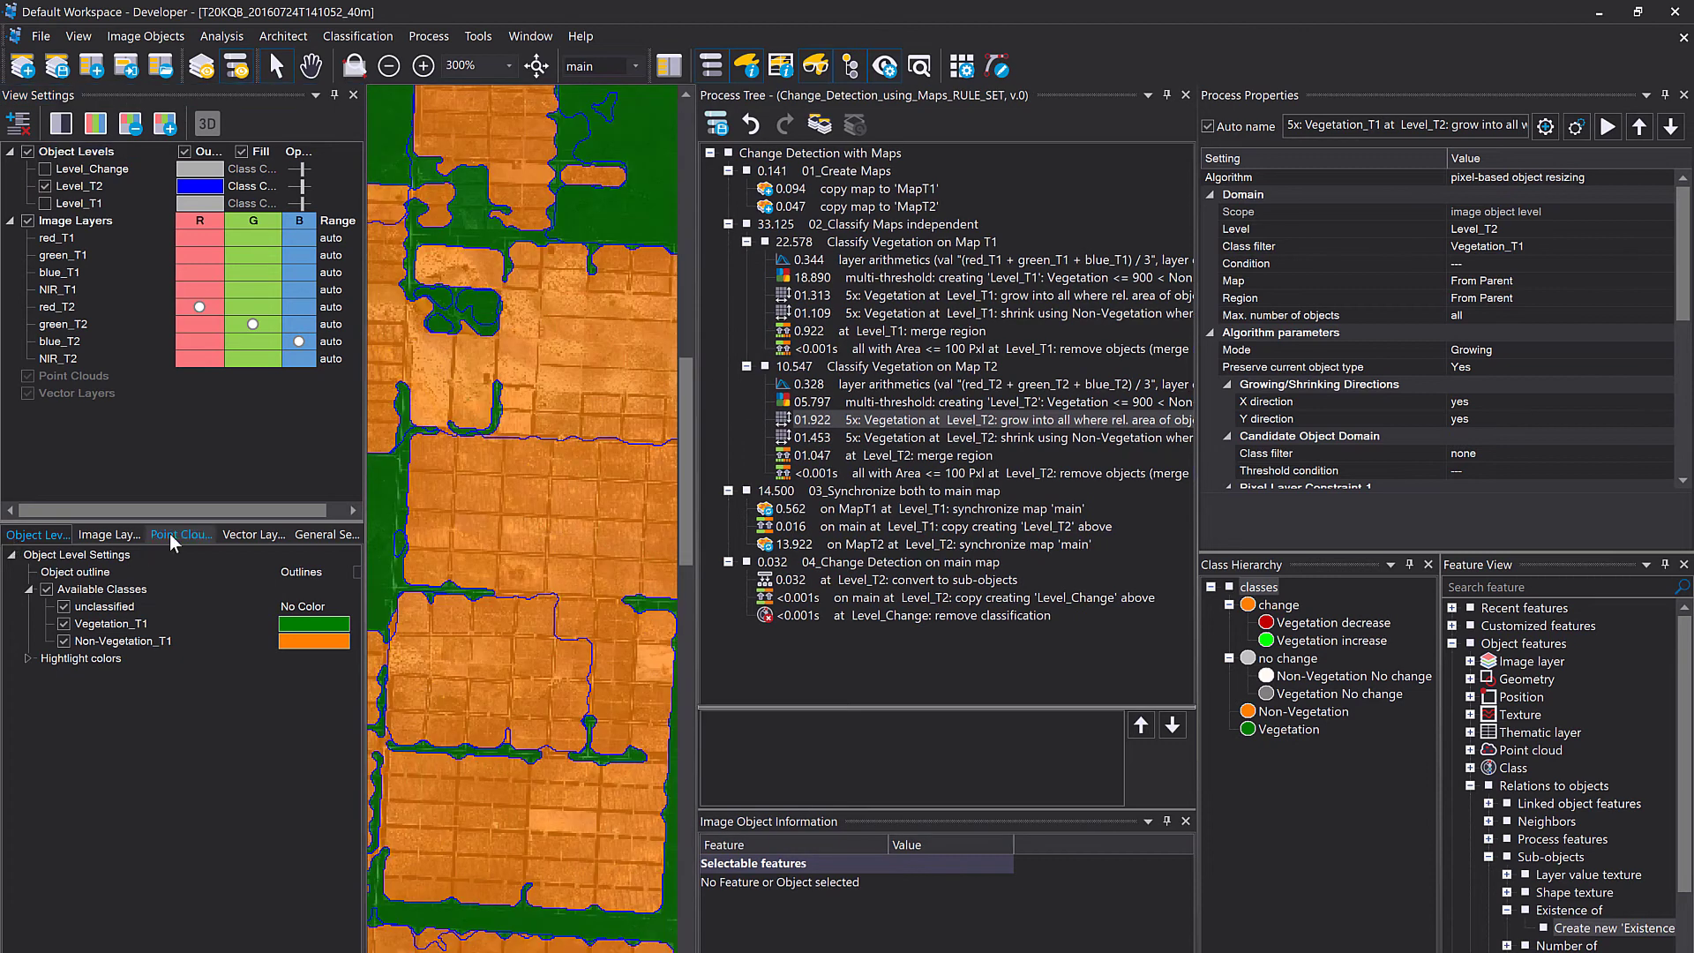
left_click(595, 67)
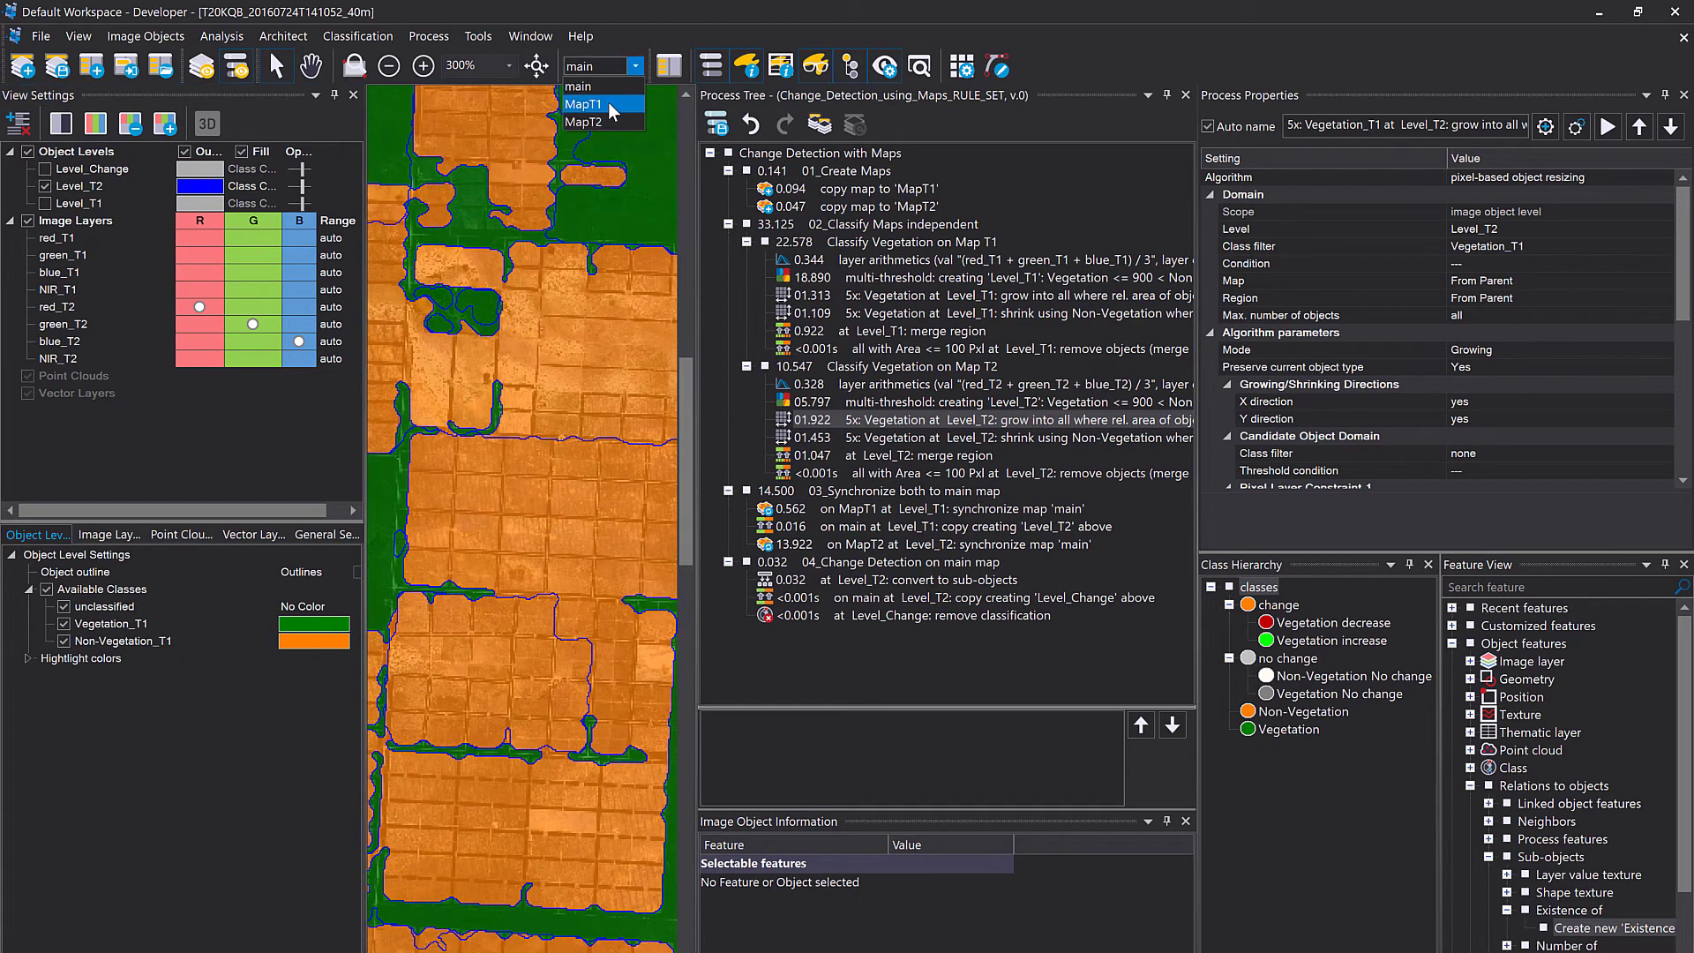
left_click(607, 102)
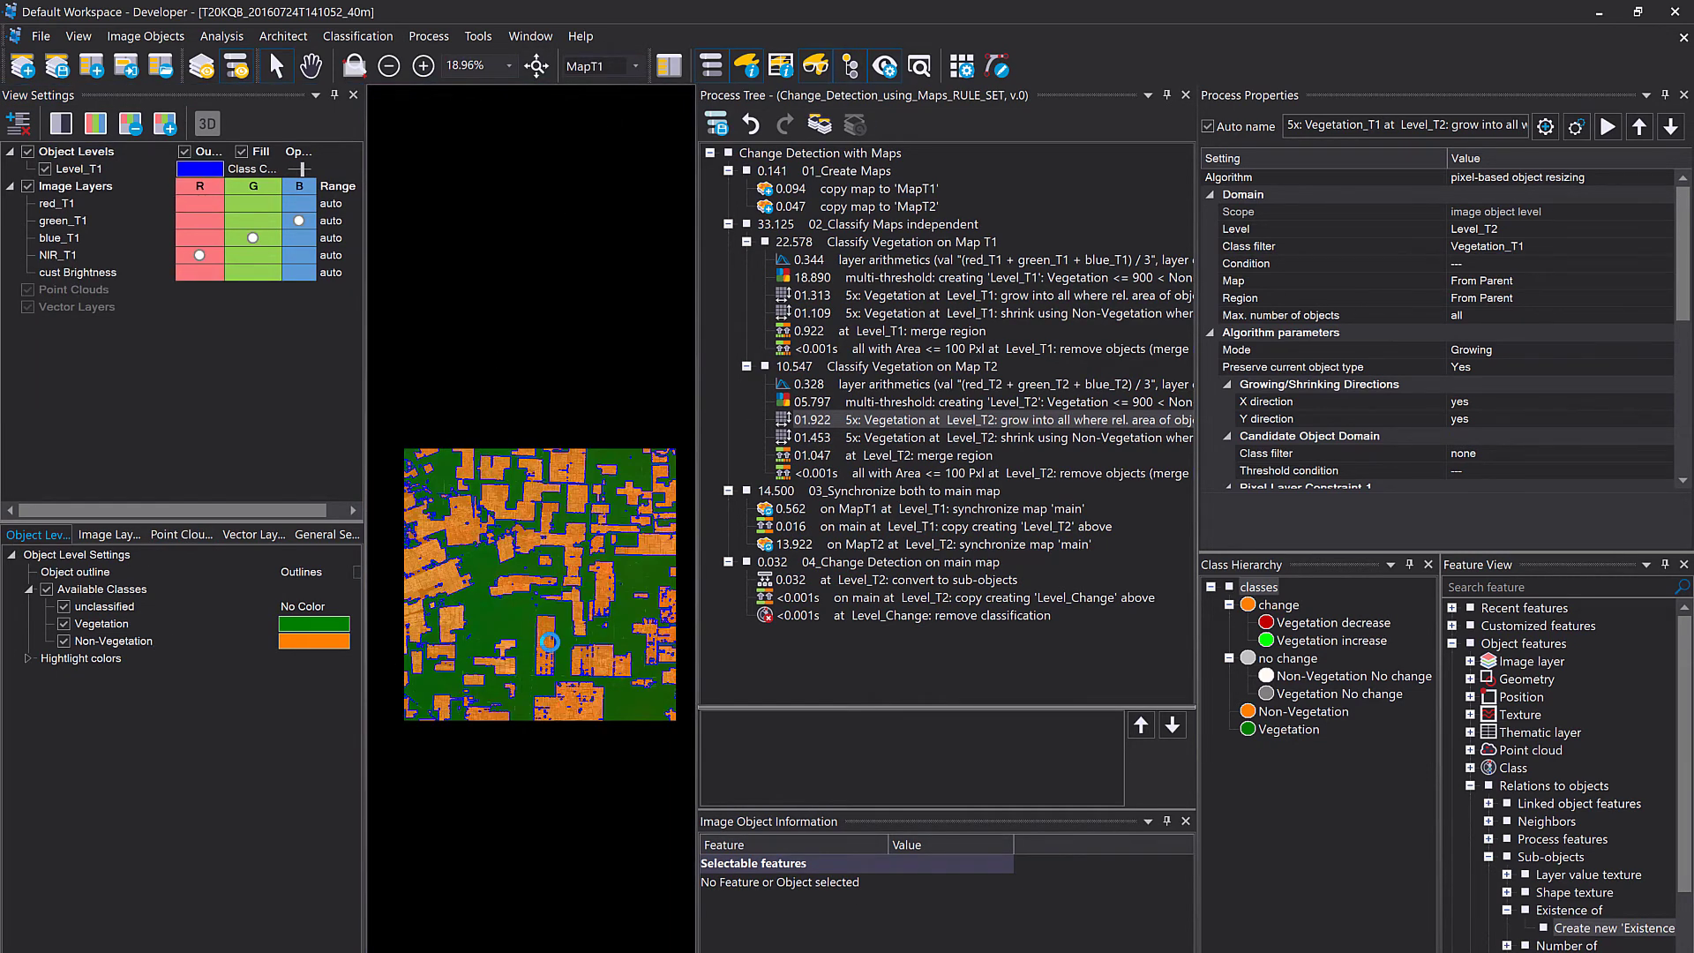
scroll(549, 643, "up", 3)
left_click_drag(696, 538, 891, 587)
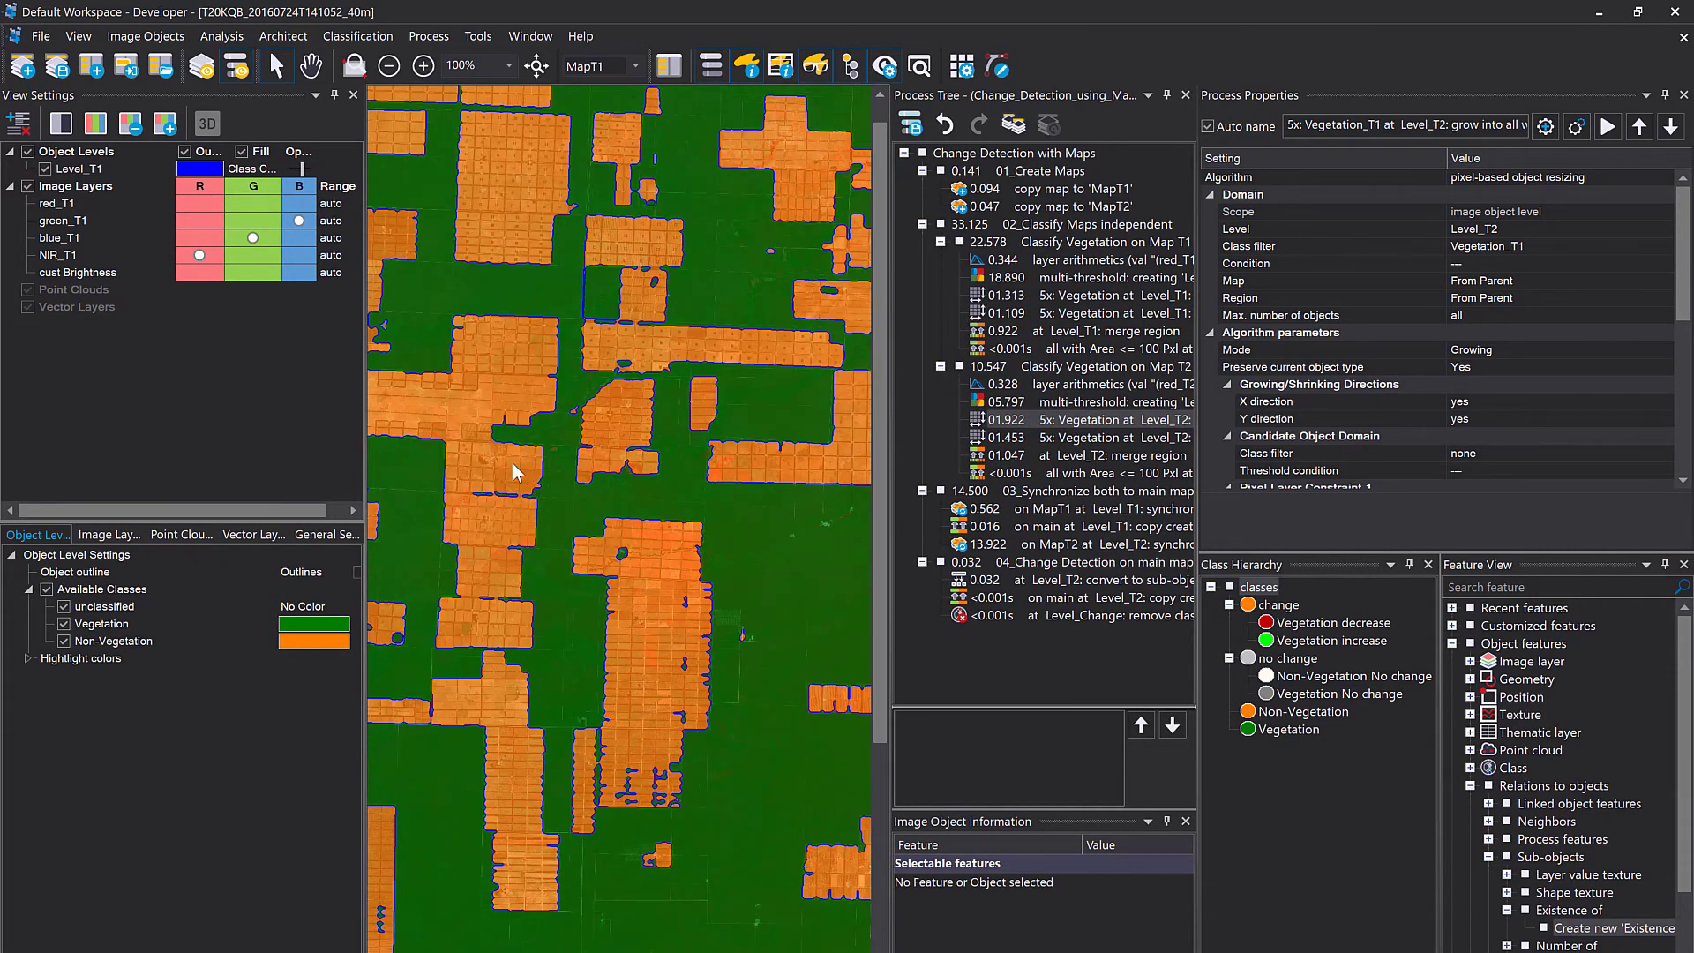
mouse_move(516, 472)
mouse_move(548, 505)
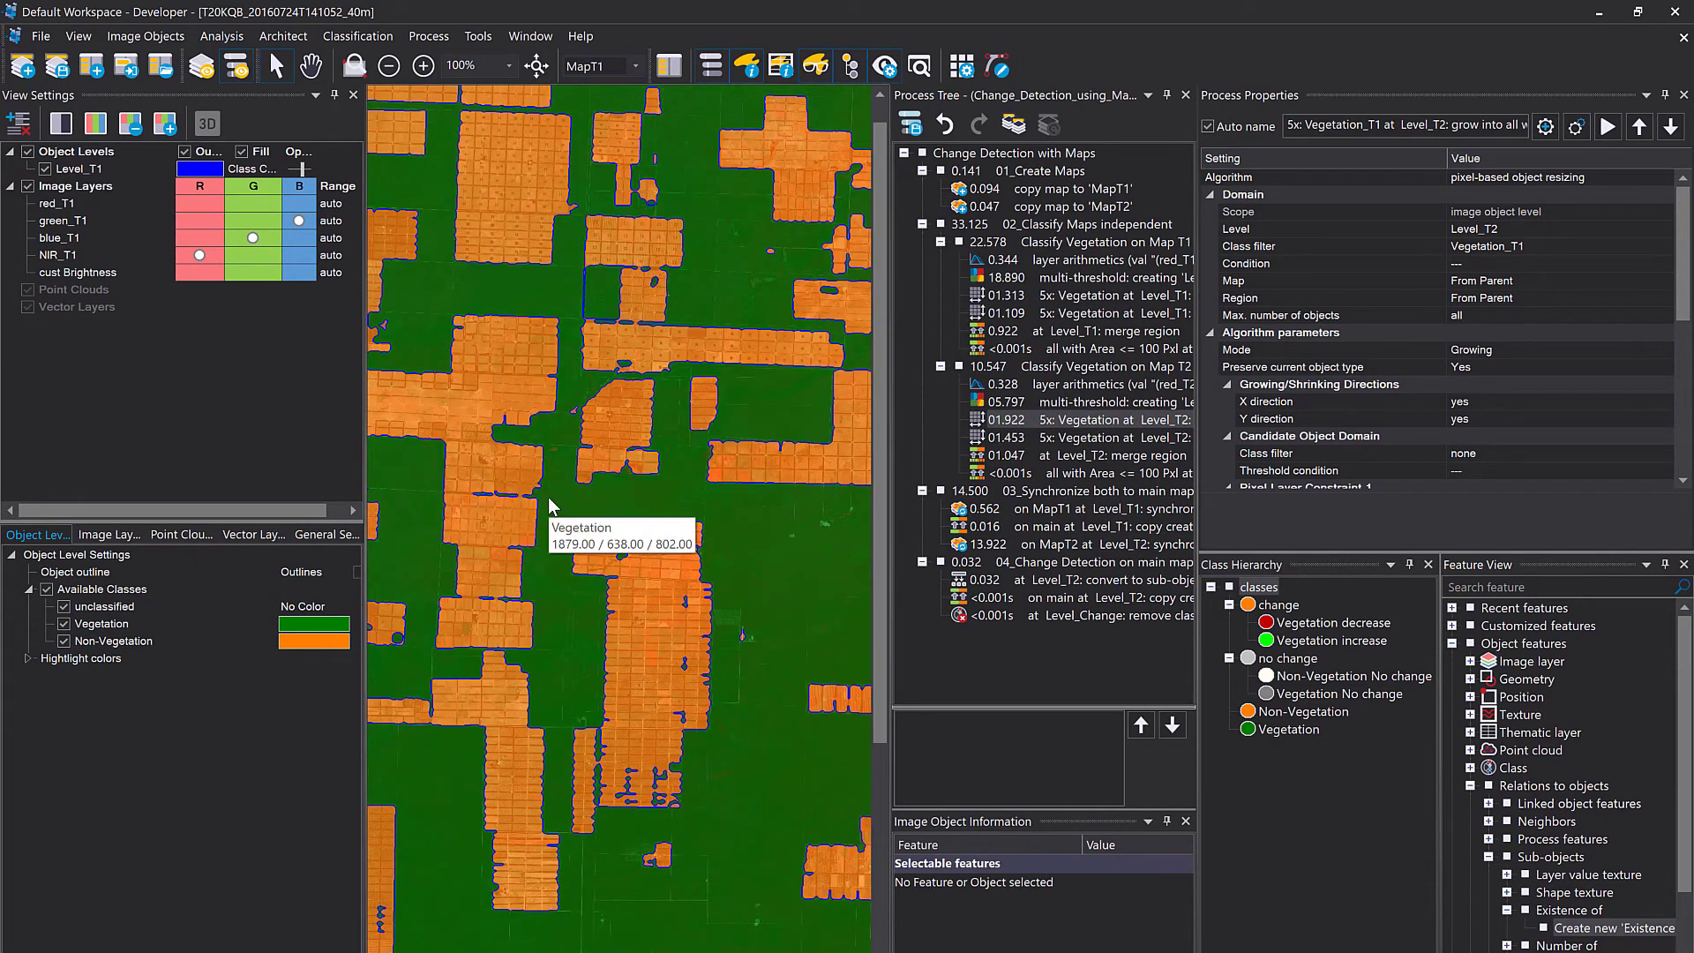
Switch the view to MapT2 and examine its Level_T2 vegetation classification at 100%.
left_click(636, 68)
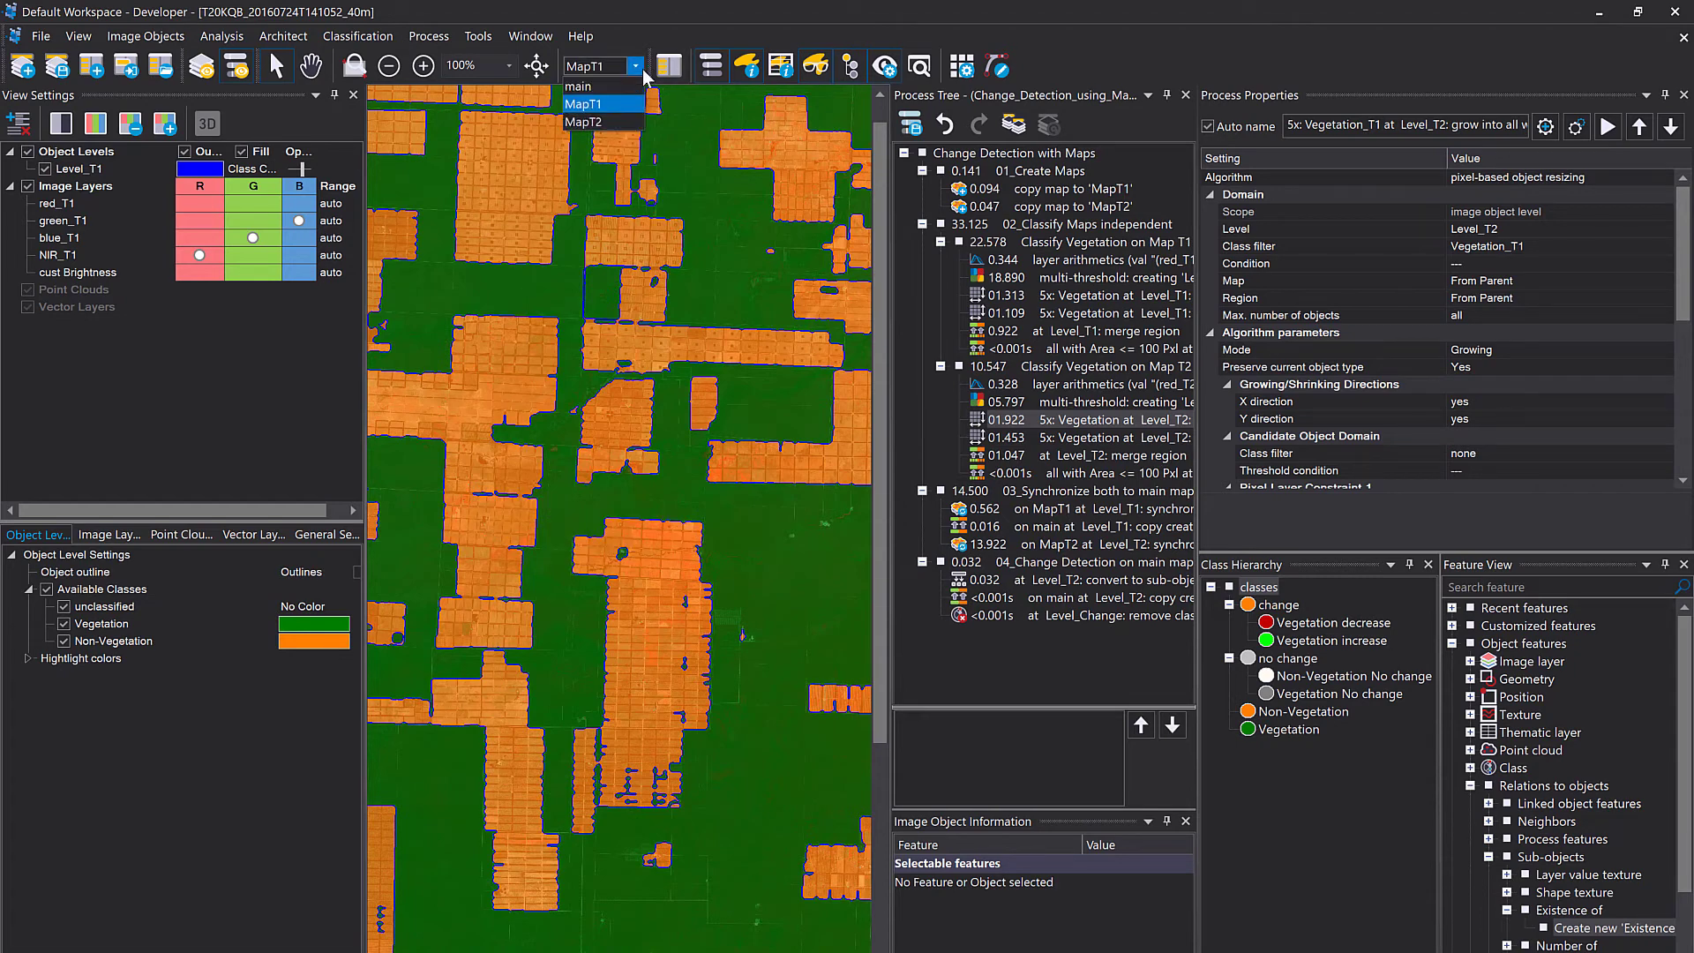
left_click(614, 128)
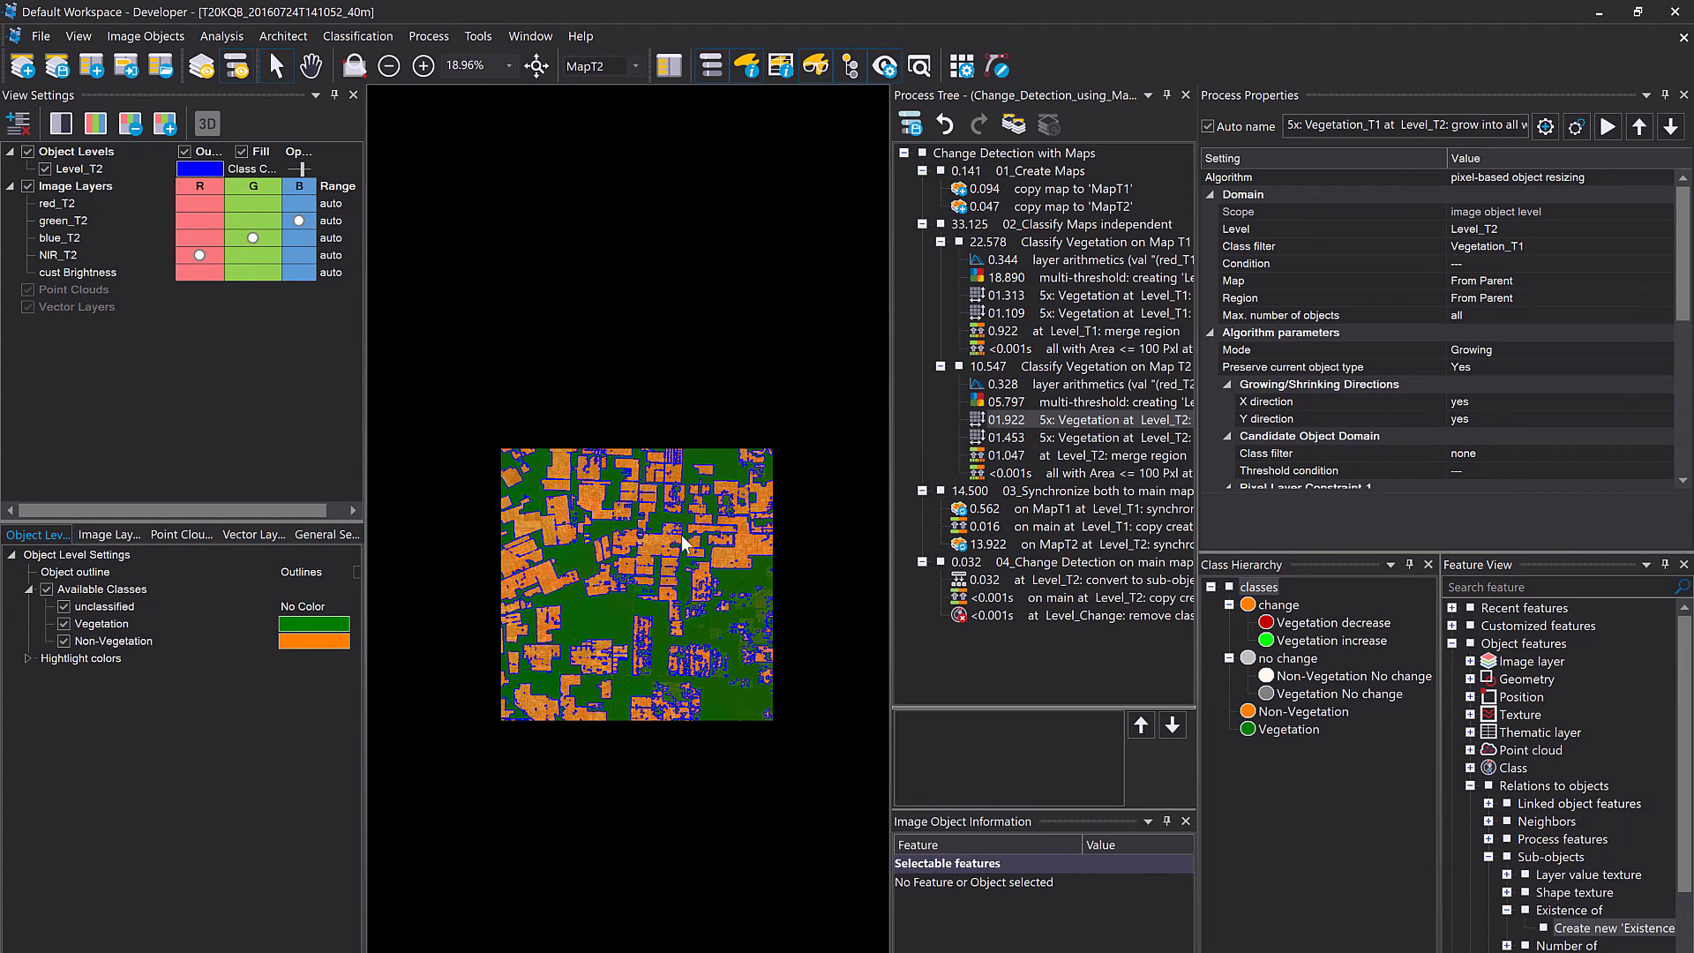
scroll(680, 532, "up", 3)
scroll(684, 544, "up", 2)
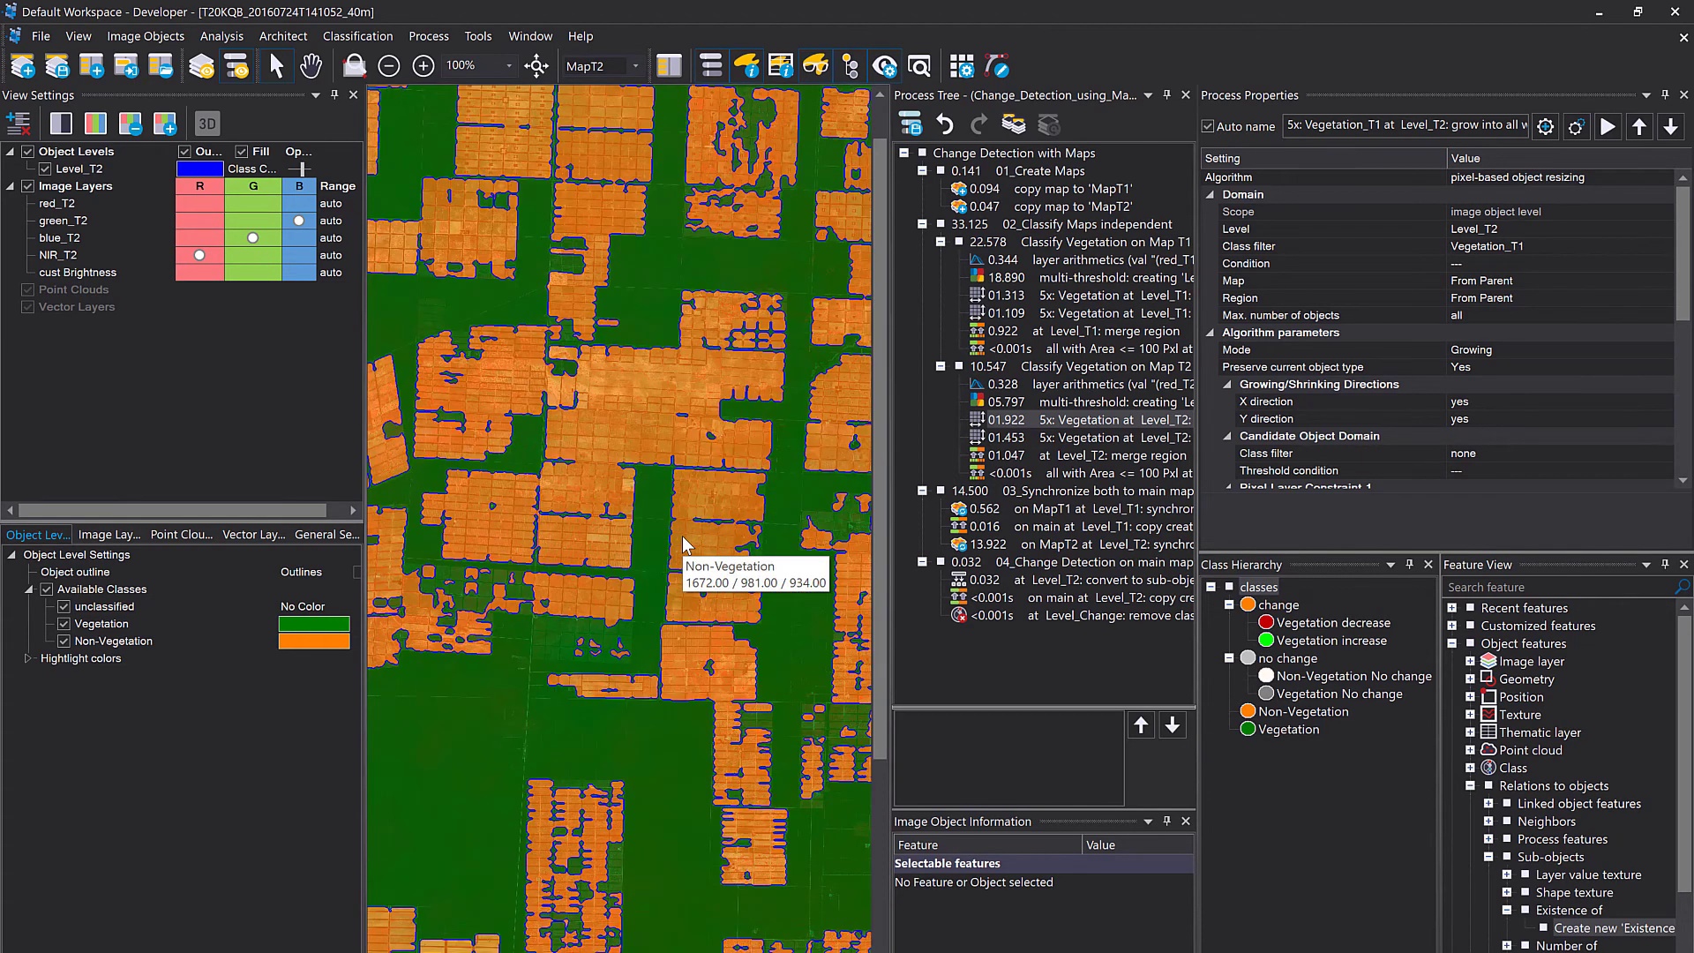
Return to the main map and compare the Level_T1 and Level_T2 classifications, separately and overlaid.
left_click(623, 67)
left_click(621, 88)
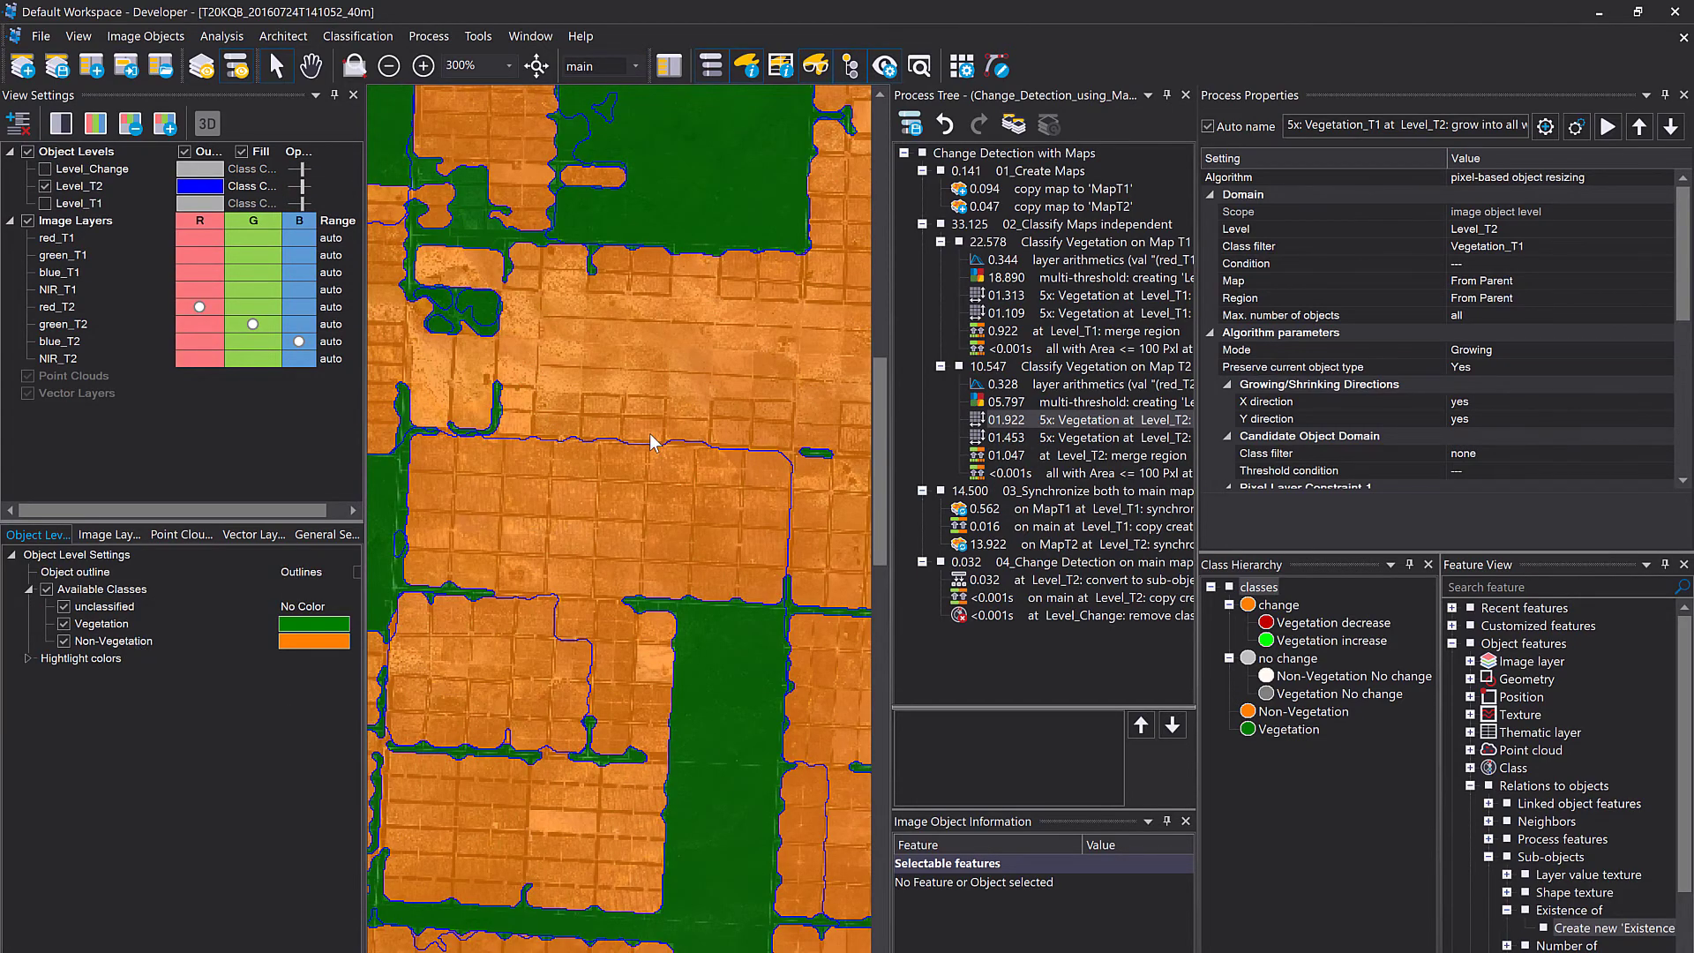
scroll(651, 442, "down", 1)
left_click(39, 187)
left_click(43, 204)
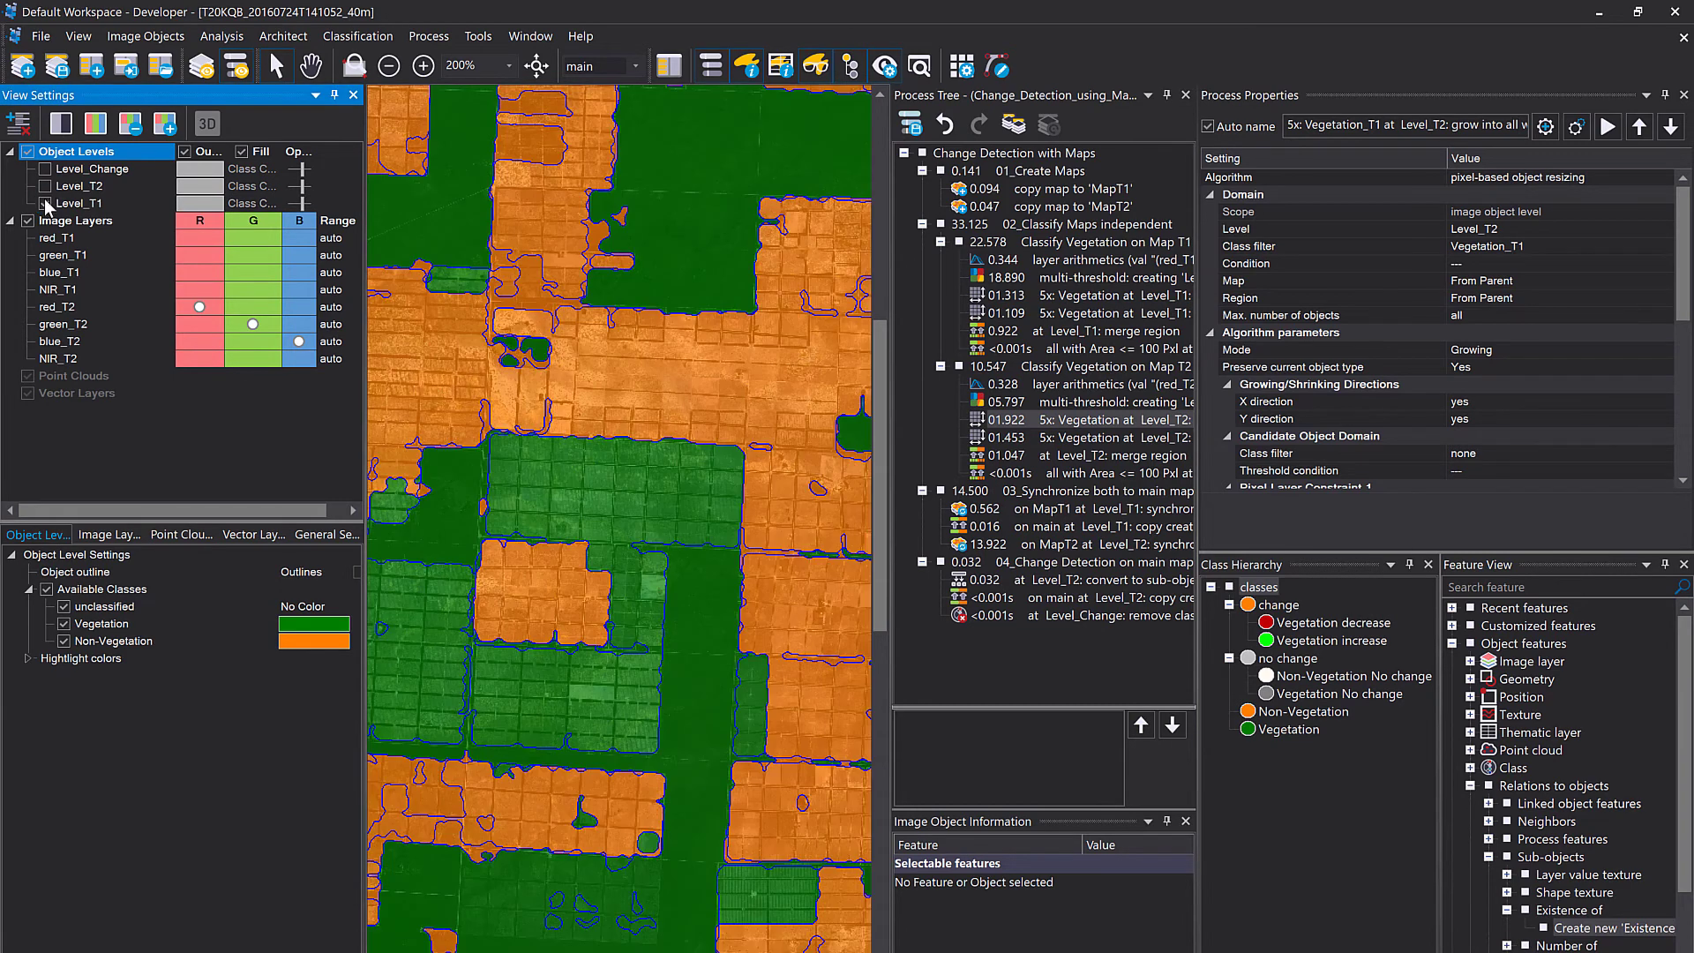
left_click(44, 187)
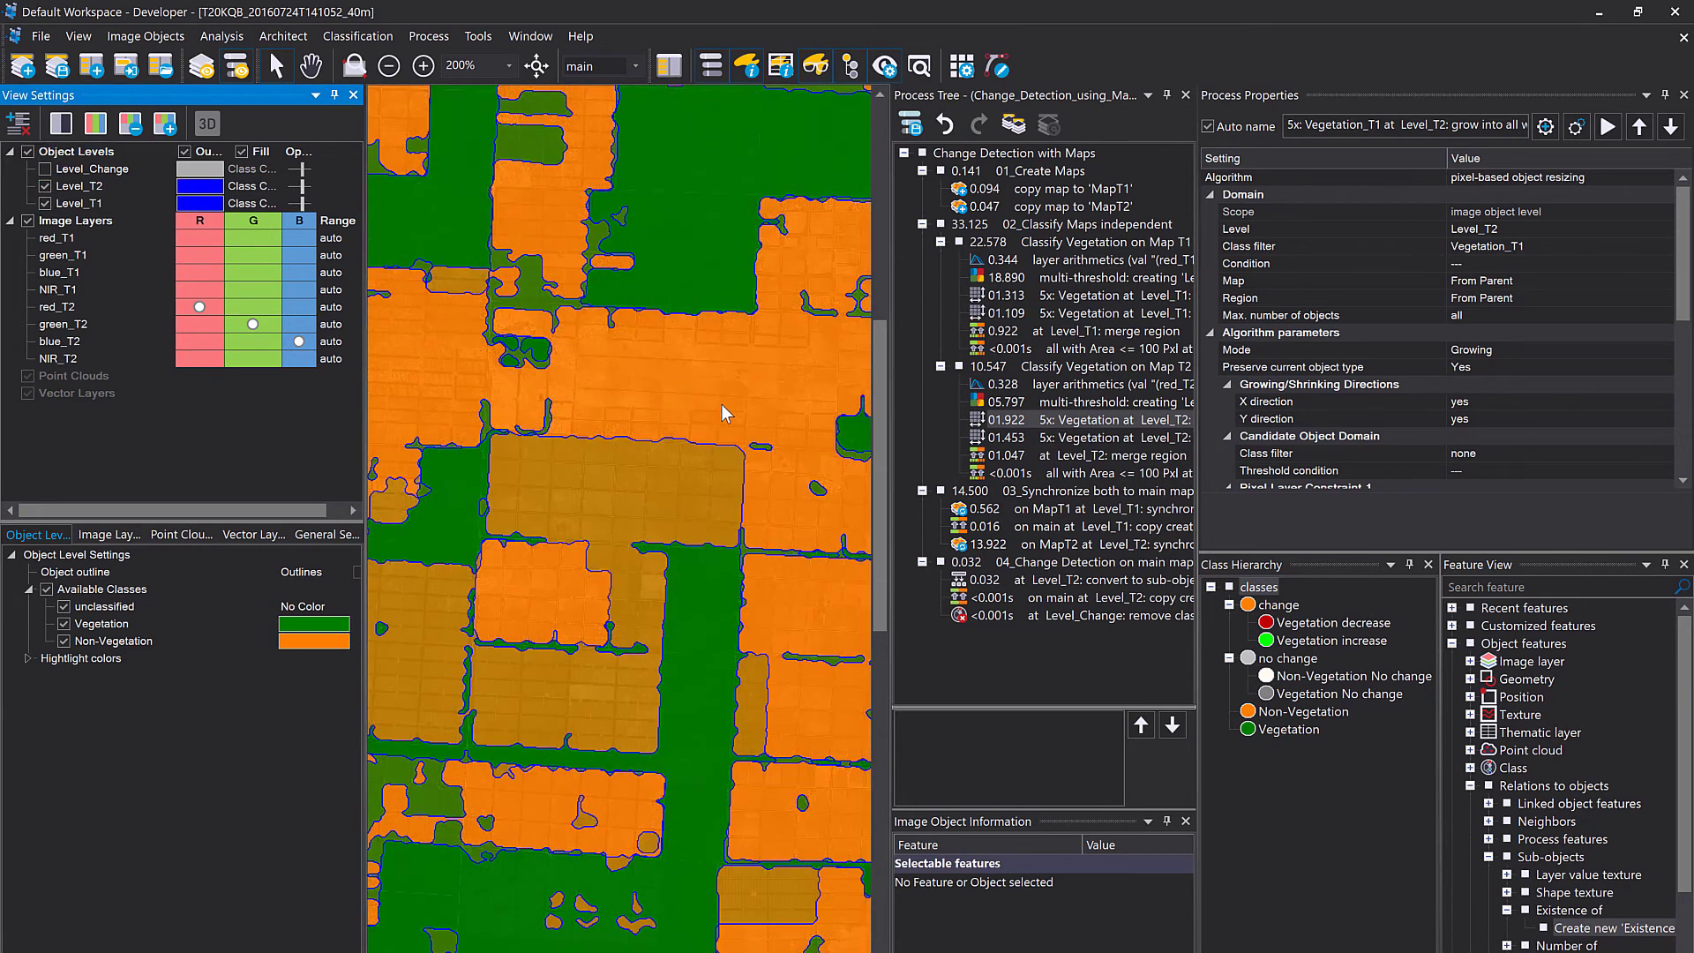
left_click_drag(722, 404, 607, 427)
scroll(570, 385, "down", 2)
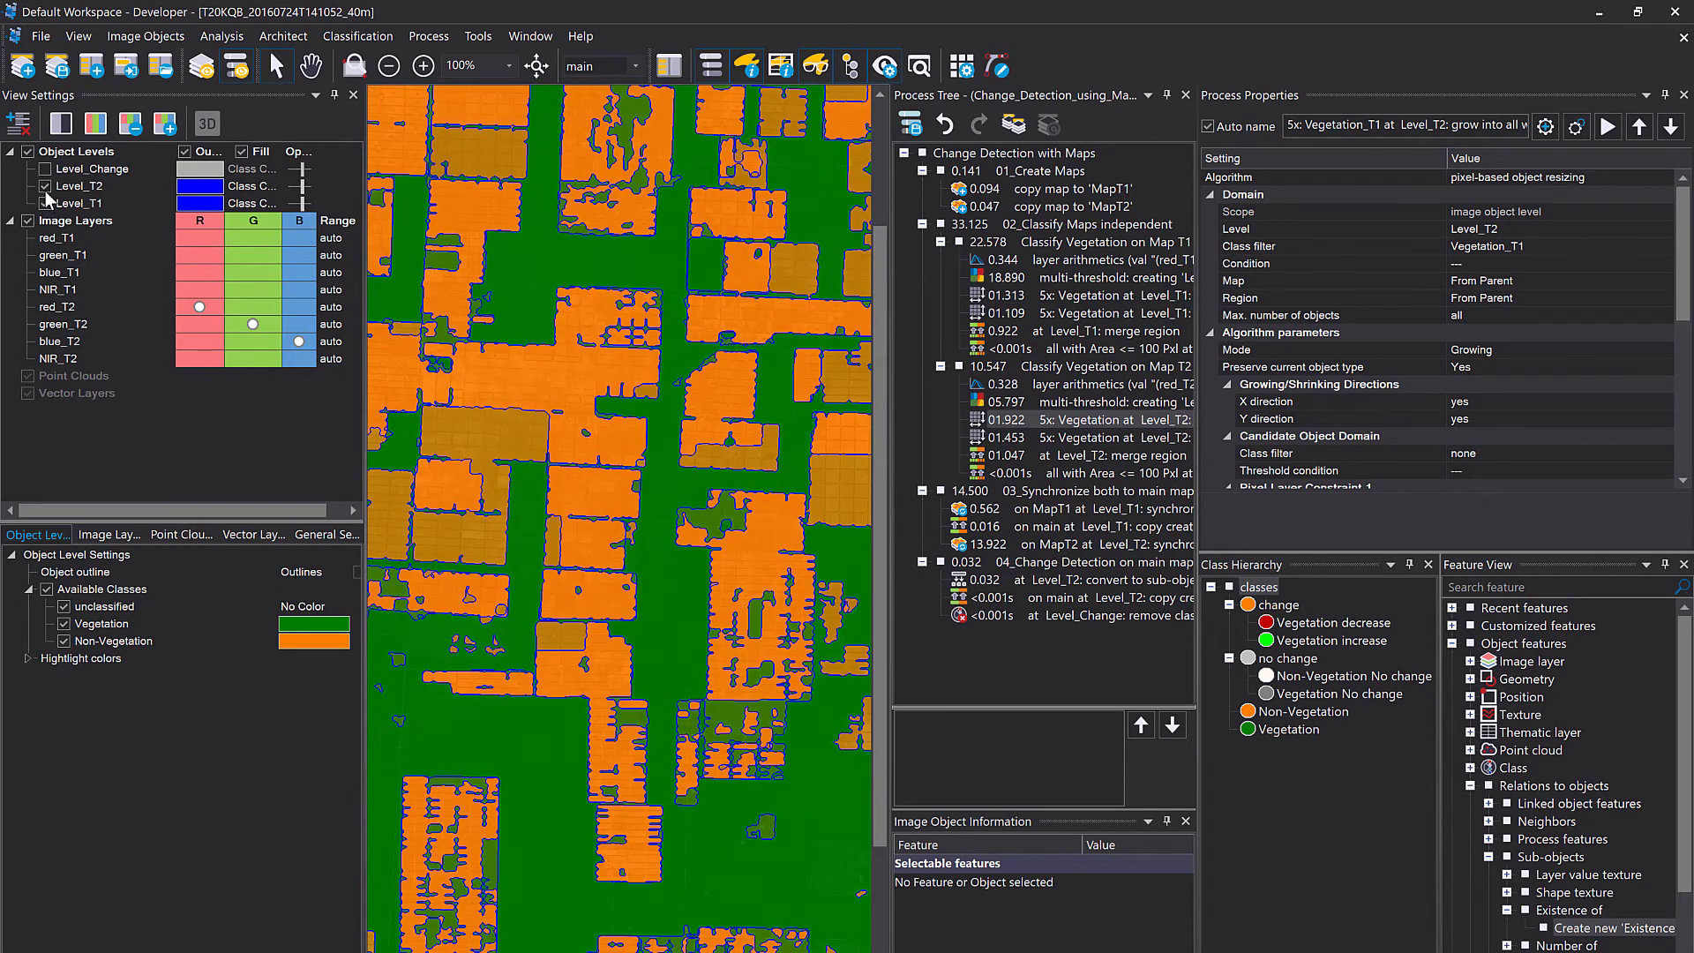
Show only Level_Change on the main map, with Level_T1 and Level_T2 hidden.
left_click(44, 186)
left_click(44, 203)
left_click(44, 168)
scroll(601, 407, "down", 1)
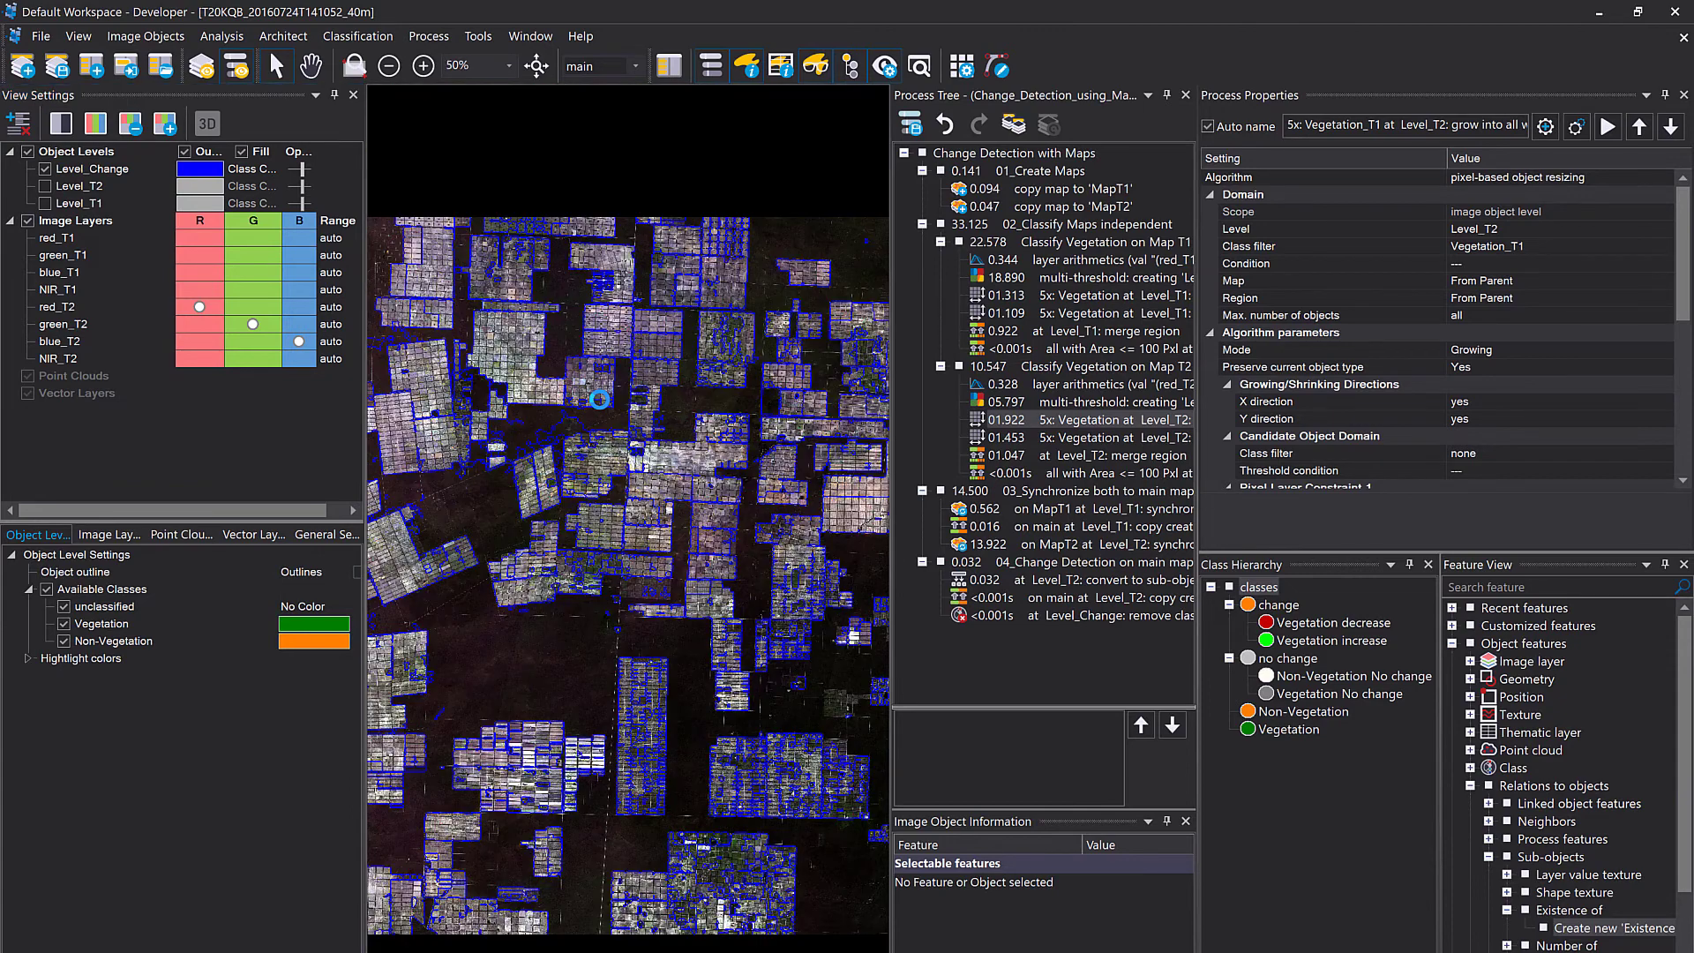
Select the Level_Change remove classification process, widen the process tree to show full process names, and select the Vegetation decrease class.
left_click(1072, 615)
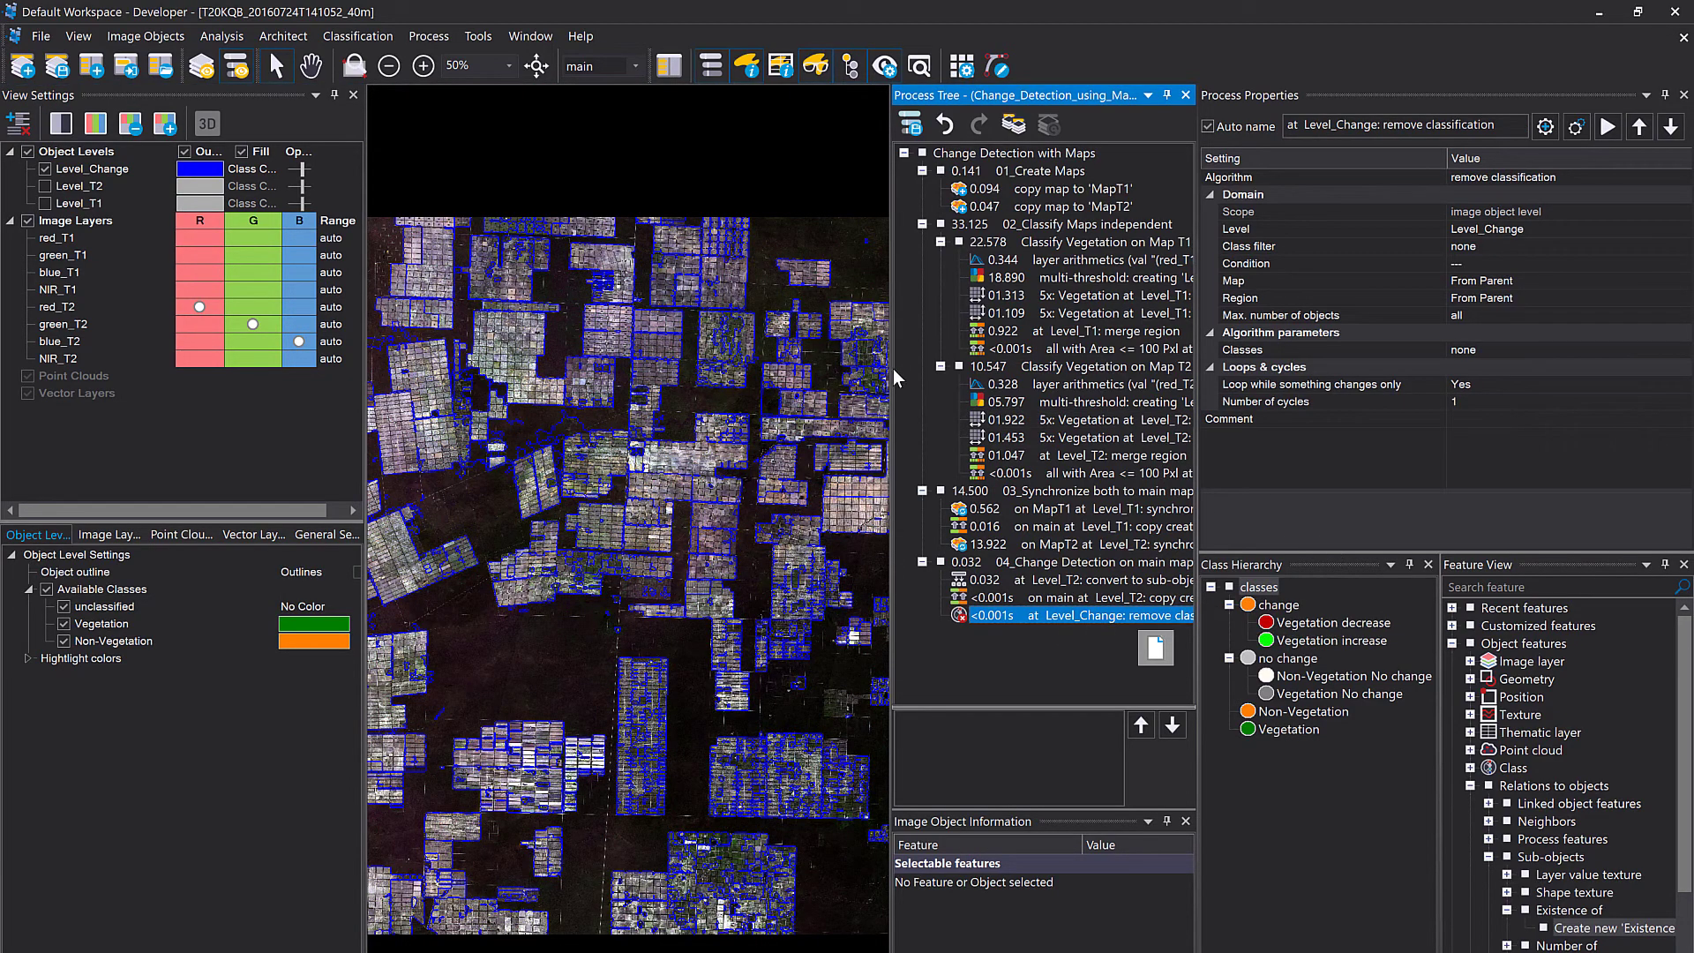
left_click_drag(891, 369, 770, 369)
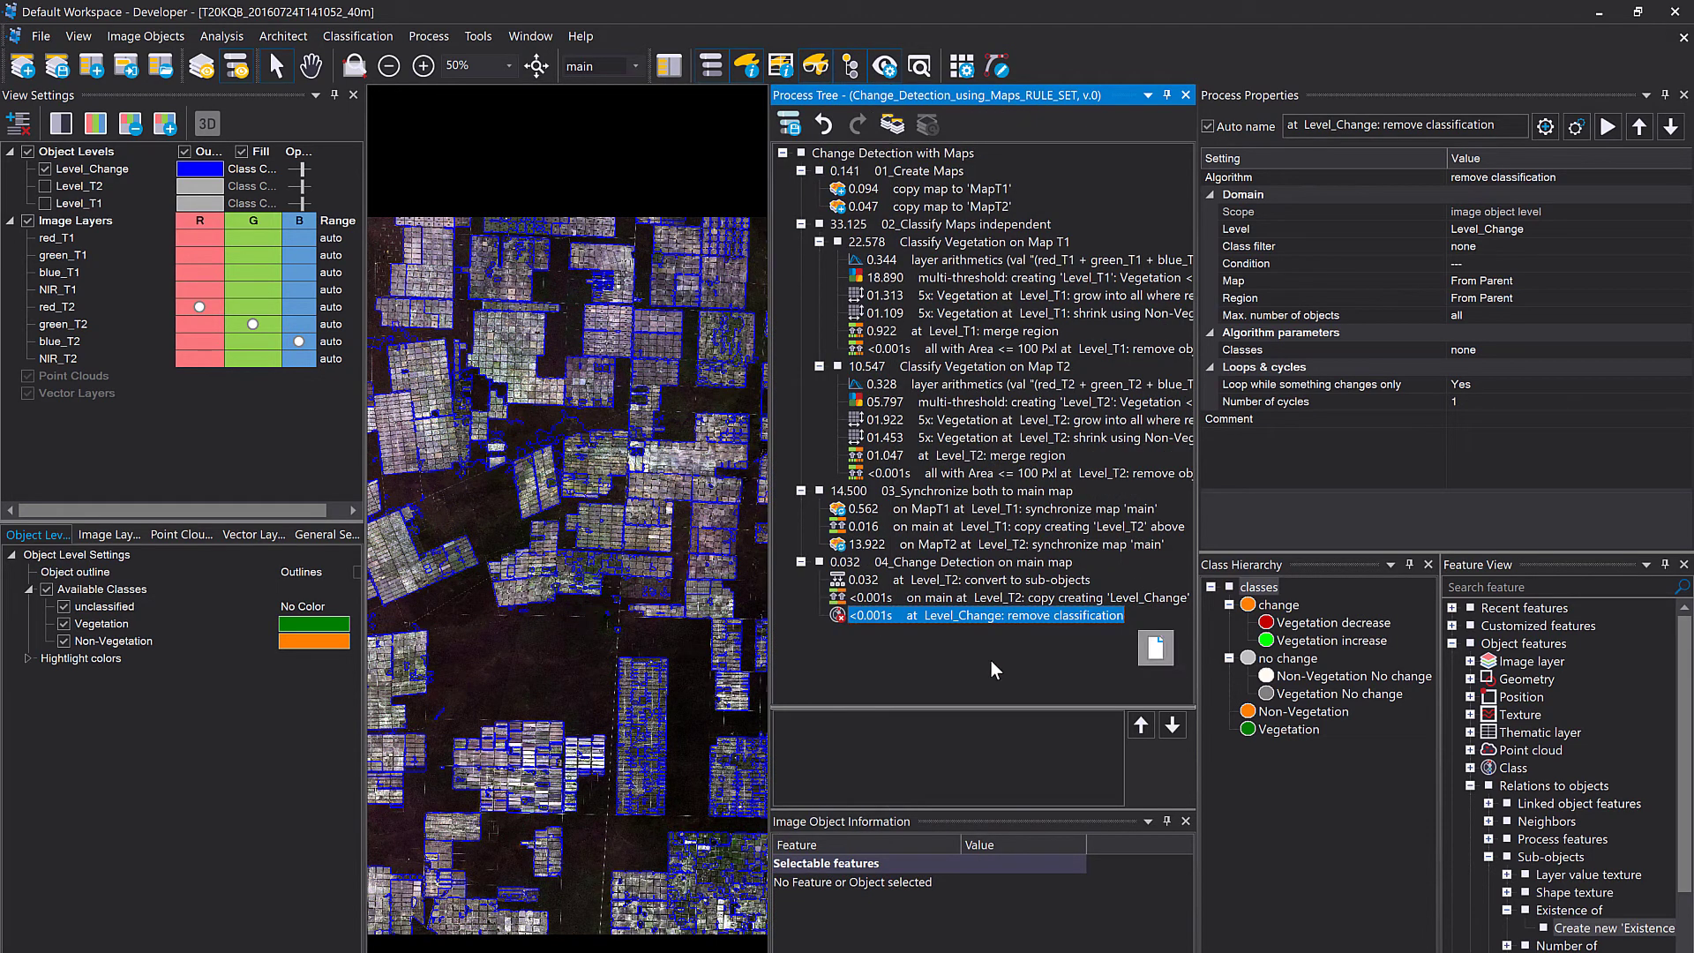
left_click(1329, 628)
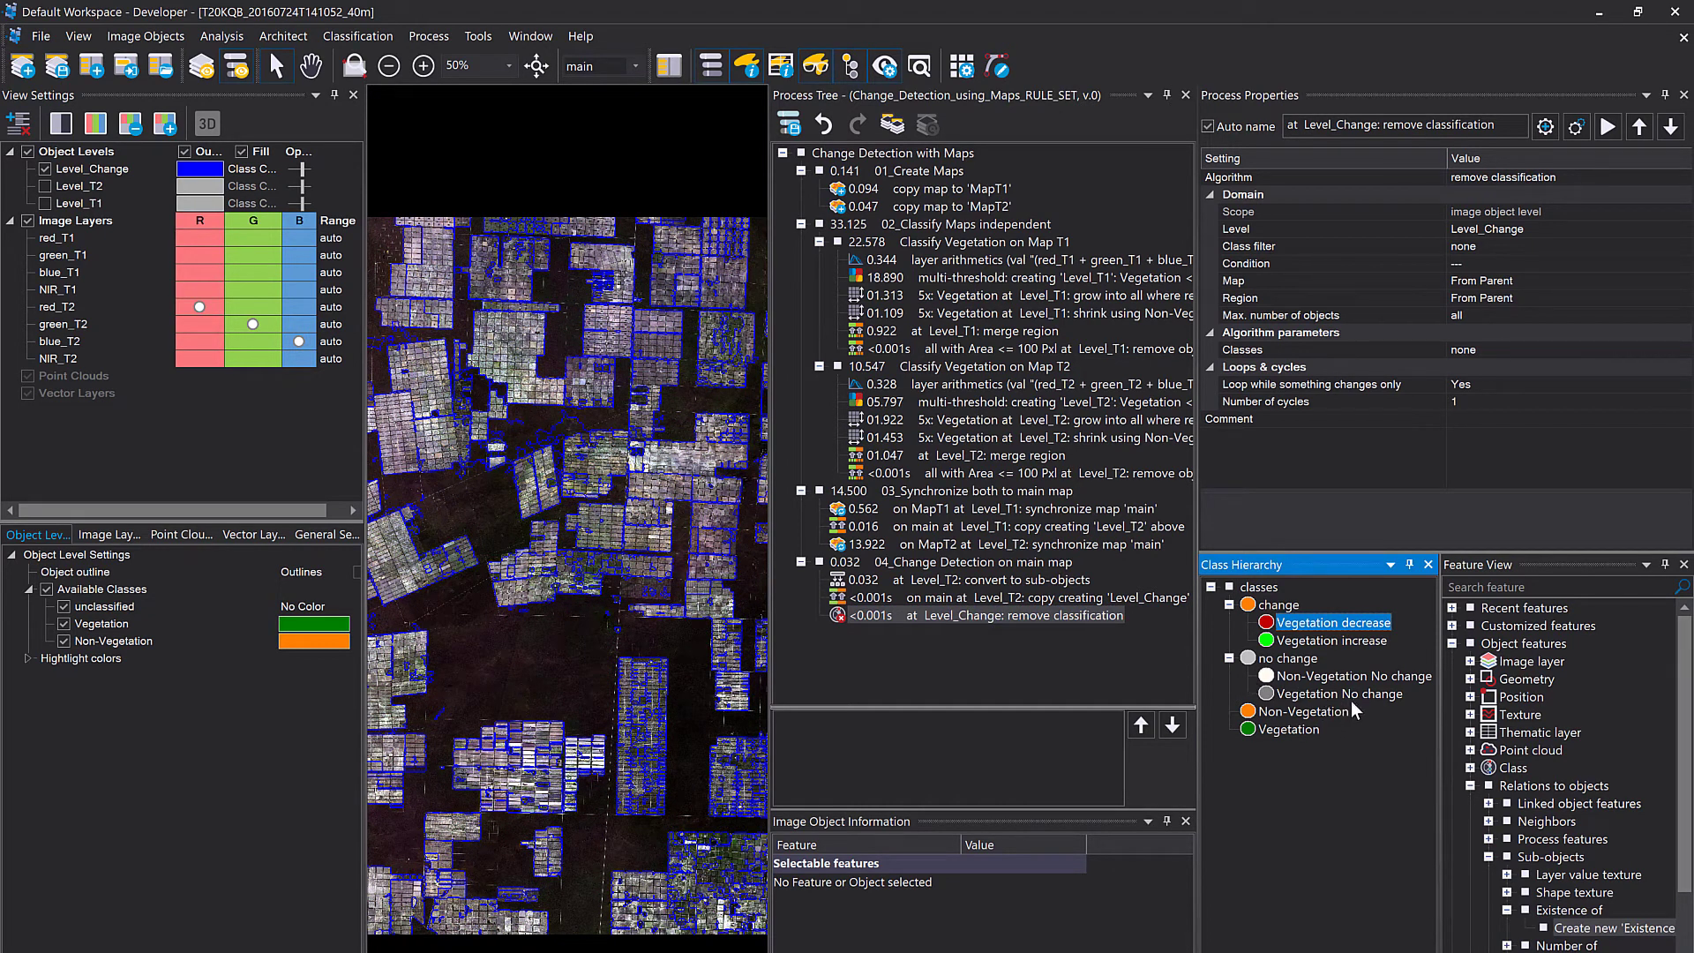
Insert a threshold expression with a new condition under and (min) in the Vegetation No change class description.
double_click(1296, 694)
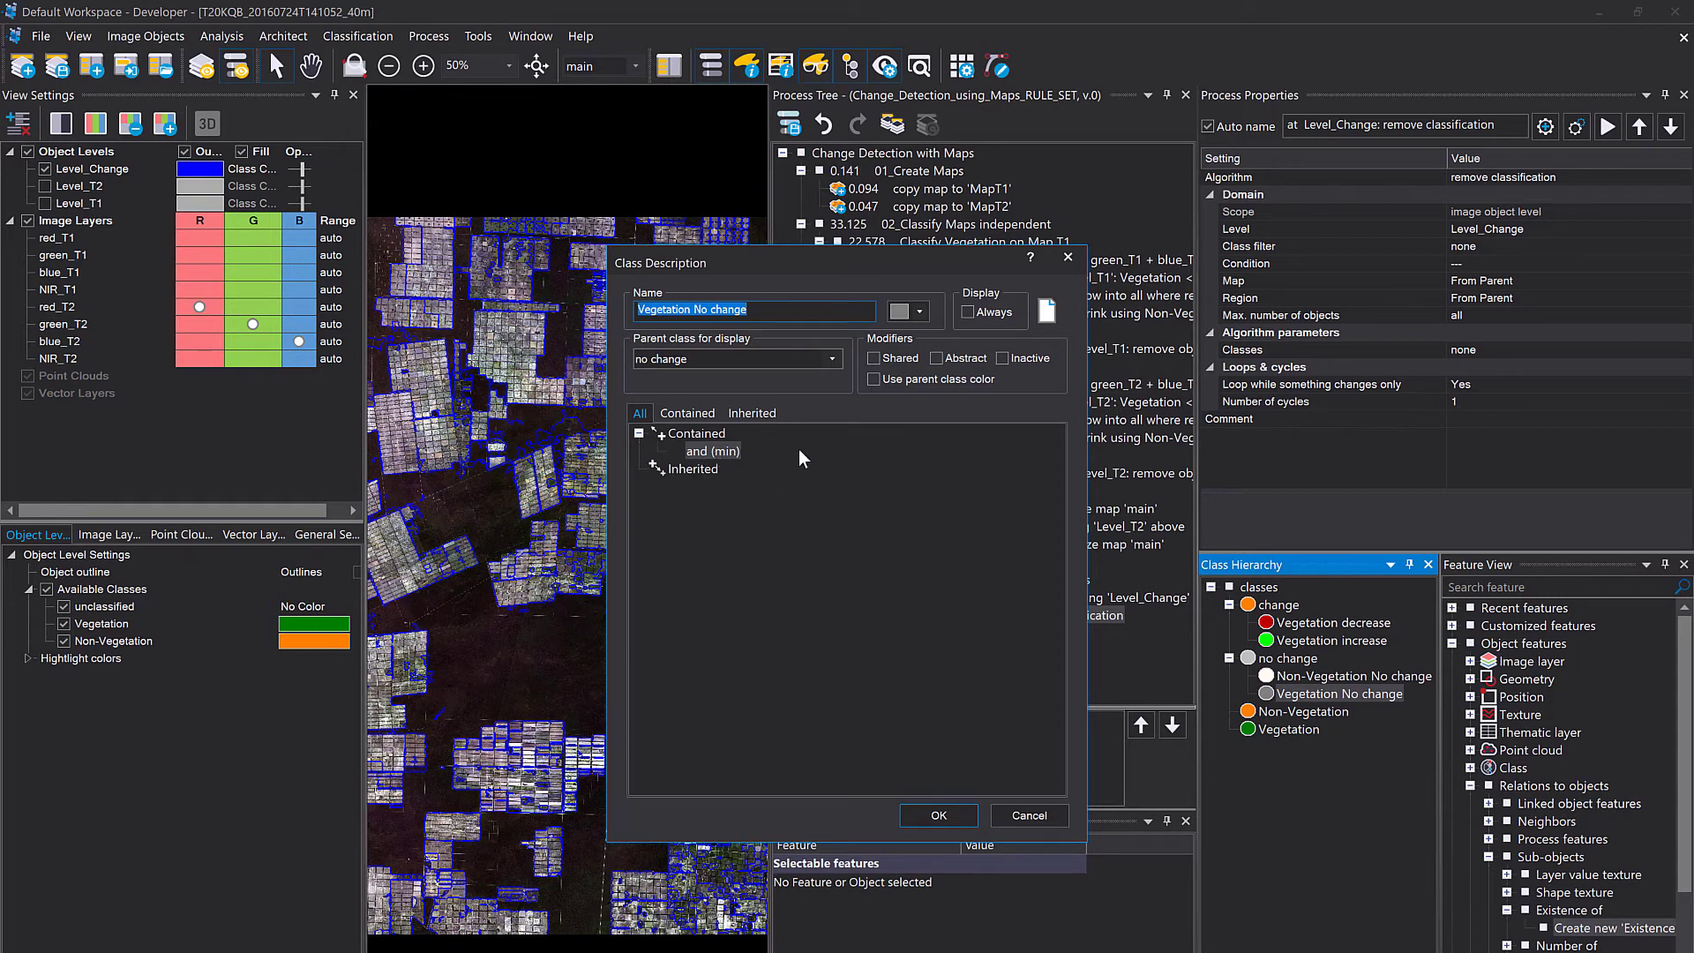
left_click(716, 453)
double_click(715, 454)
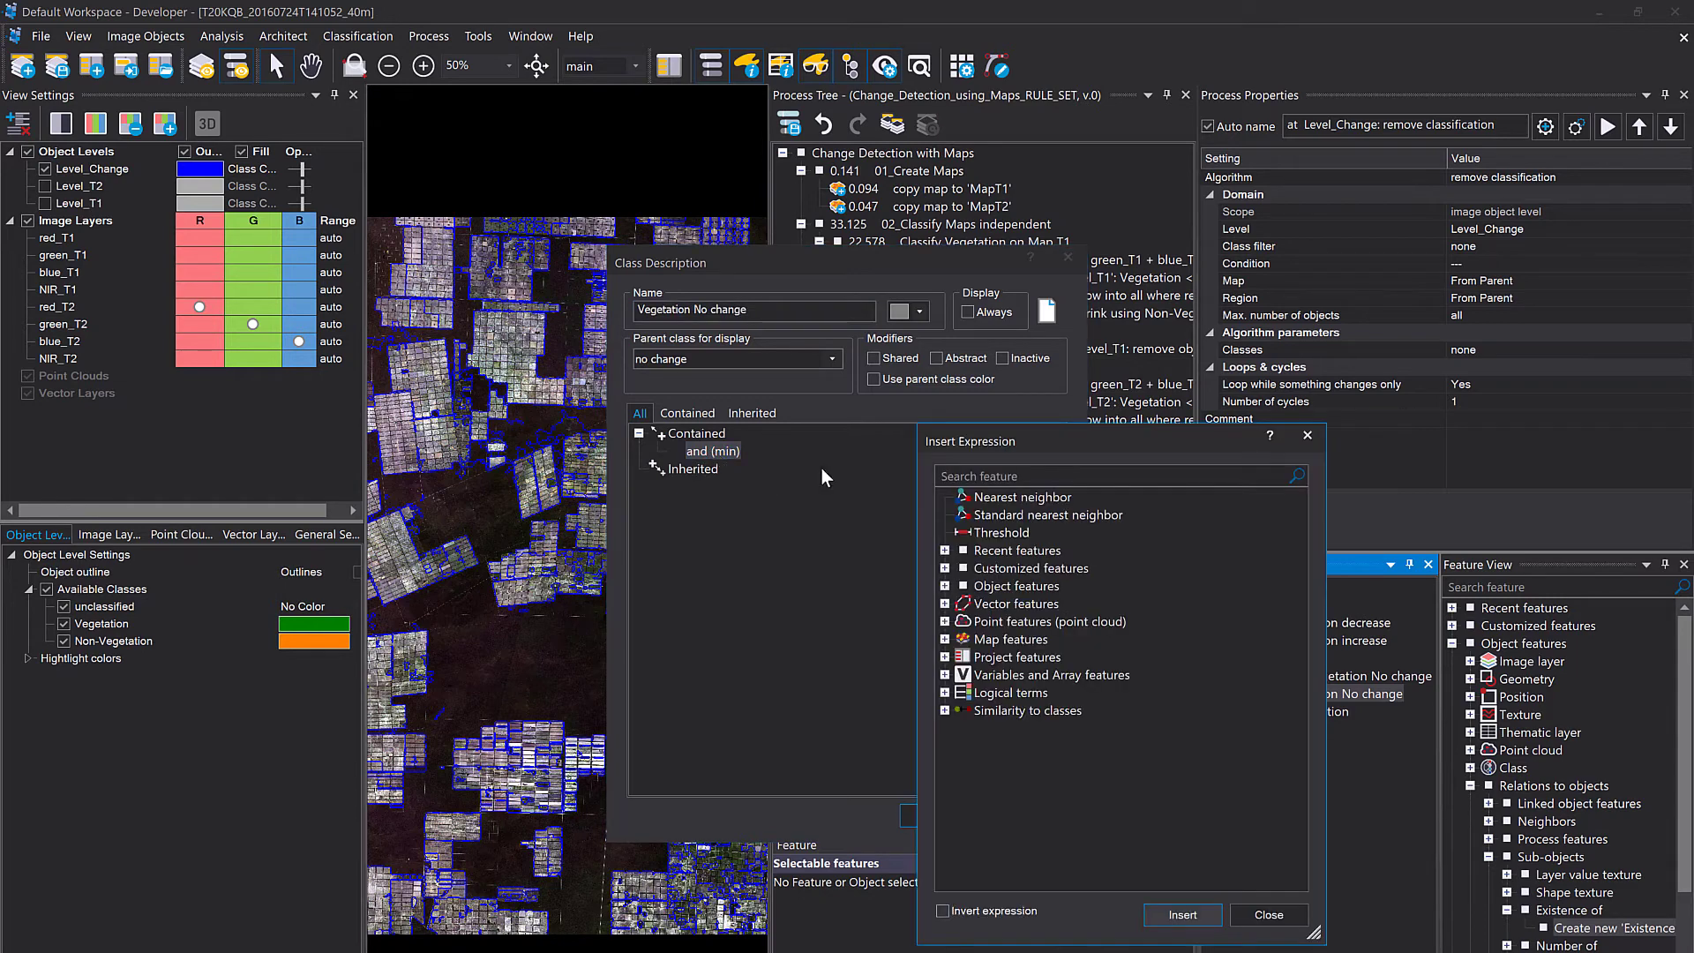
left_click_drag(962, 447, 886, 385)
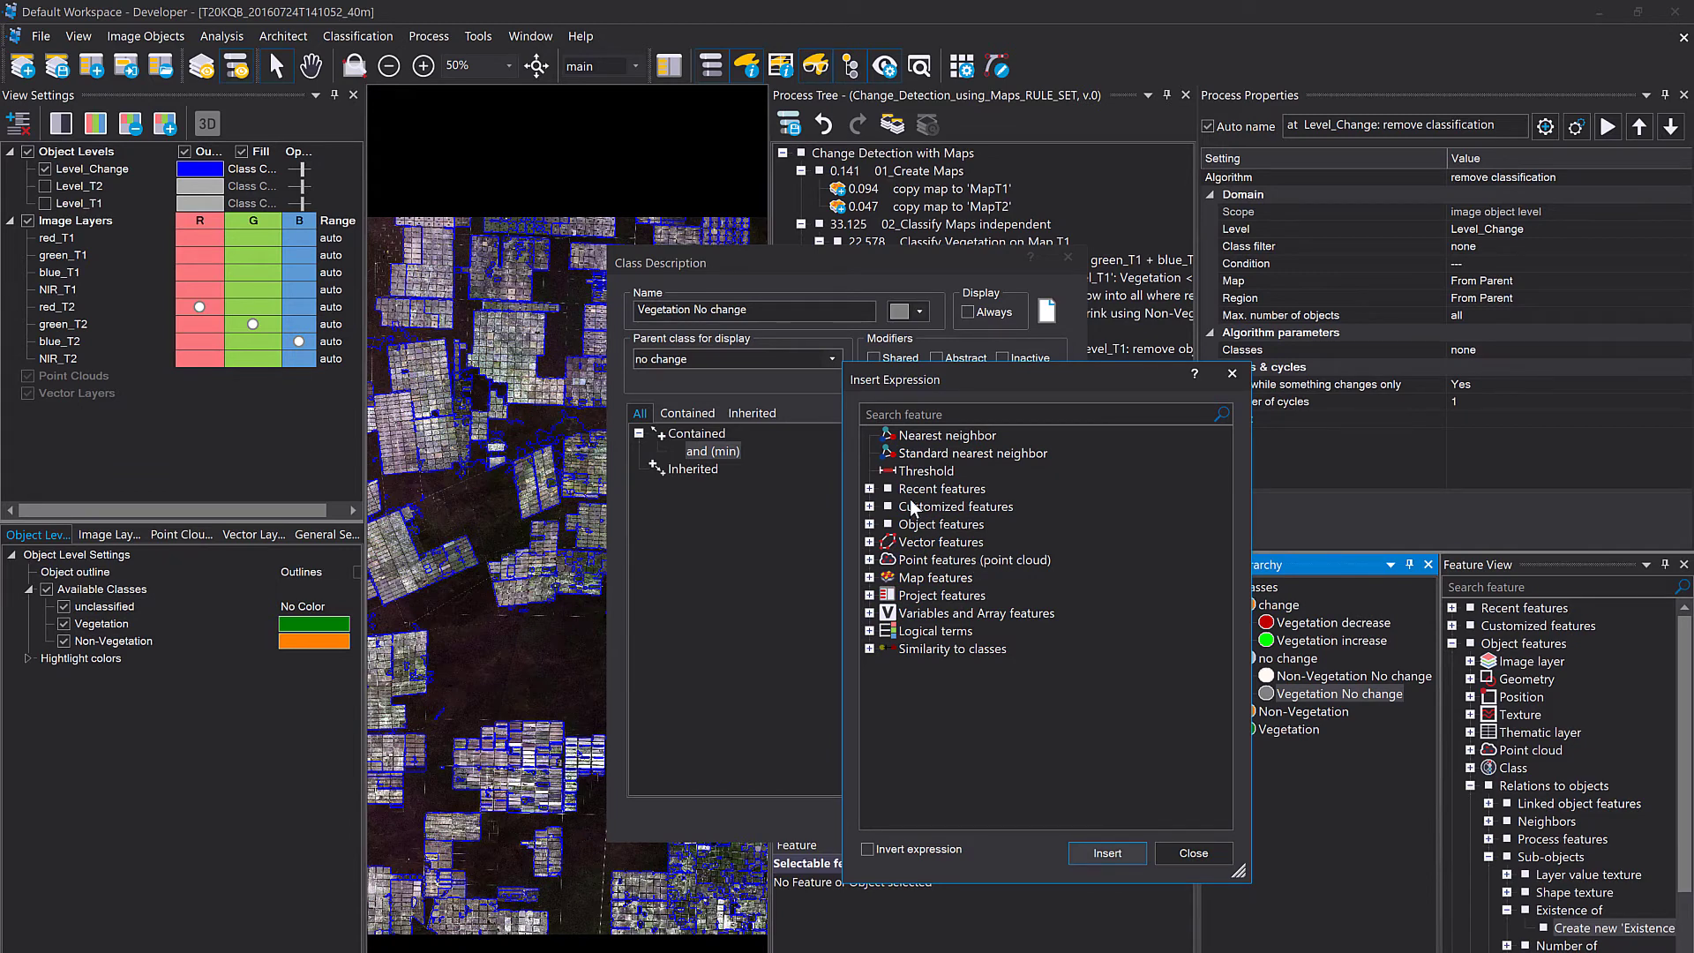
double_click(919, 472)
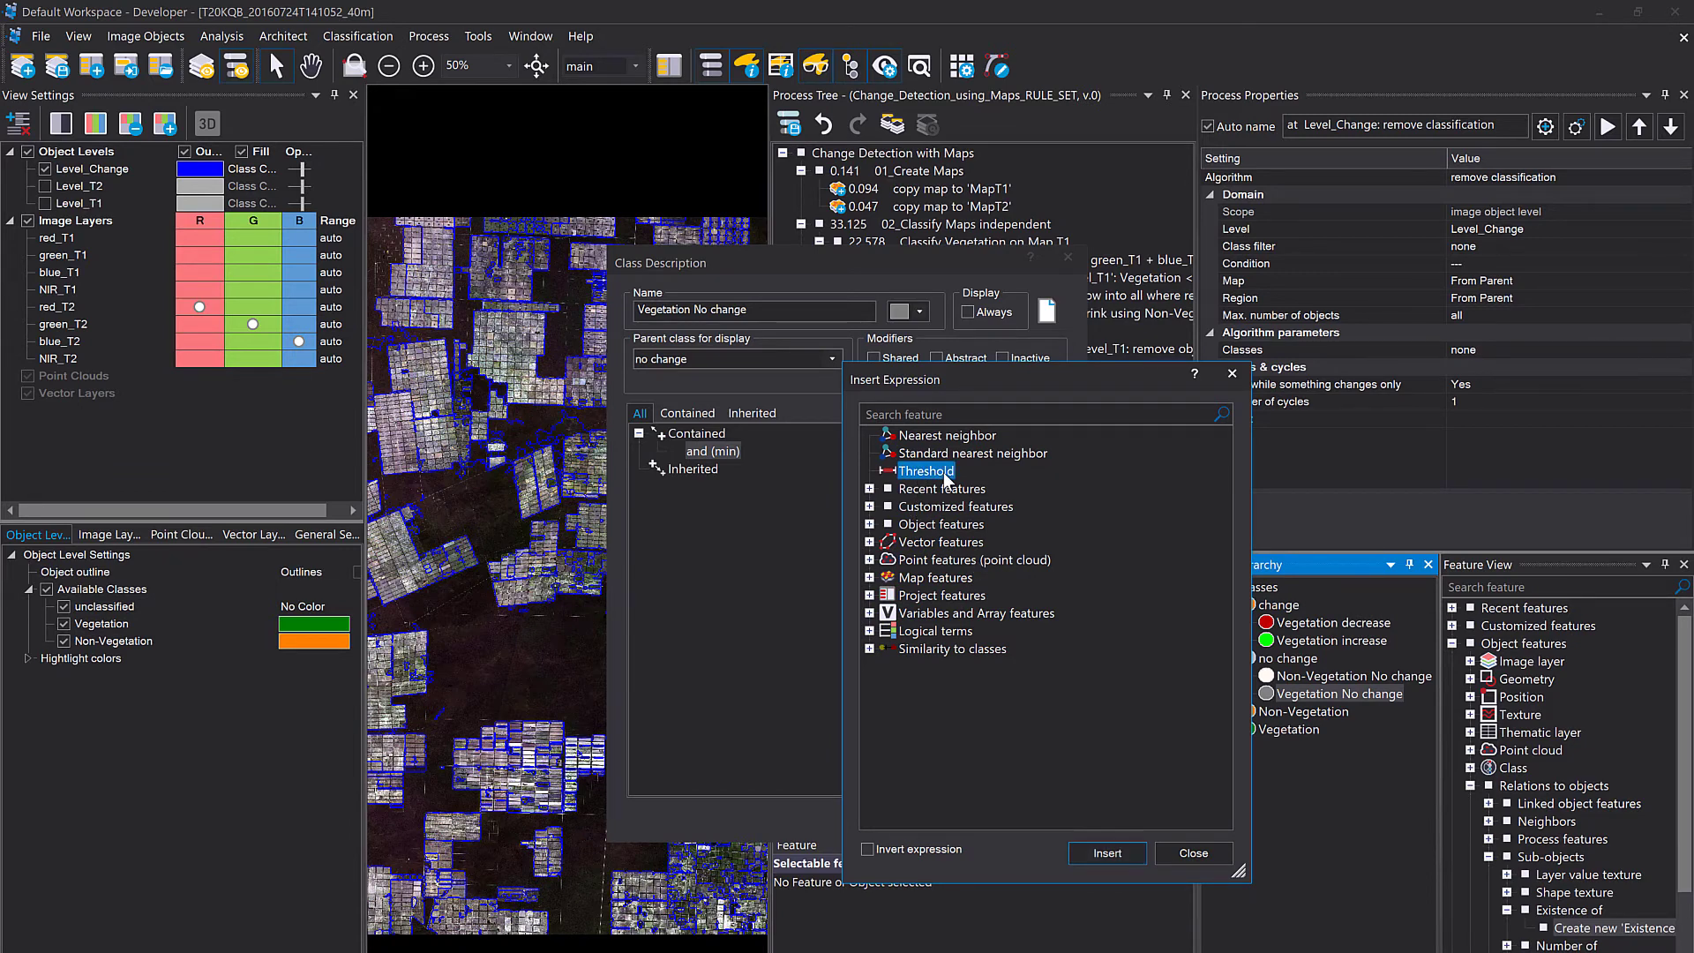
left_click(676, 579)
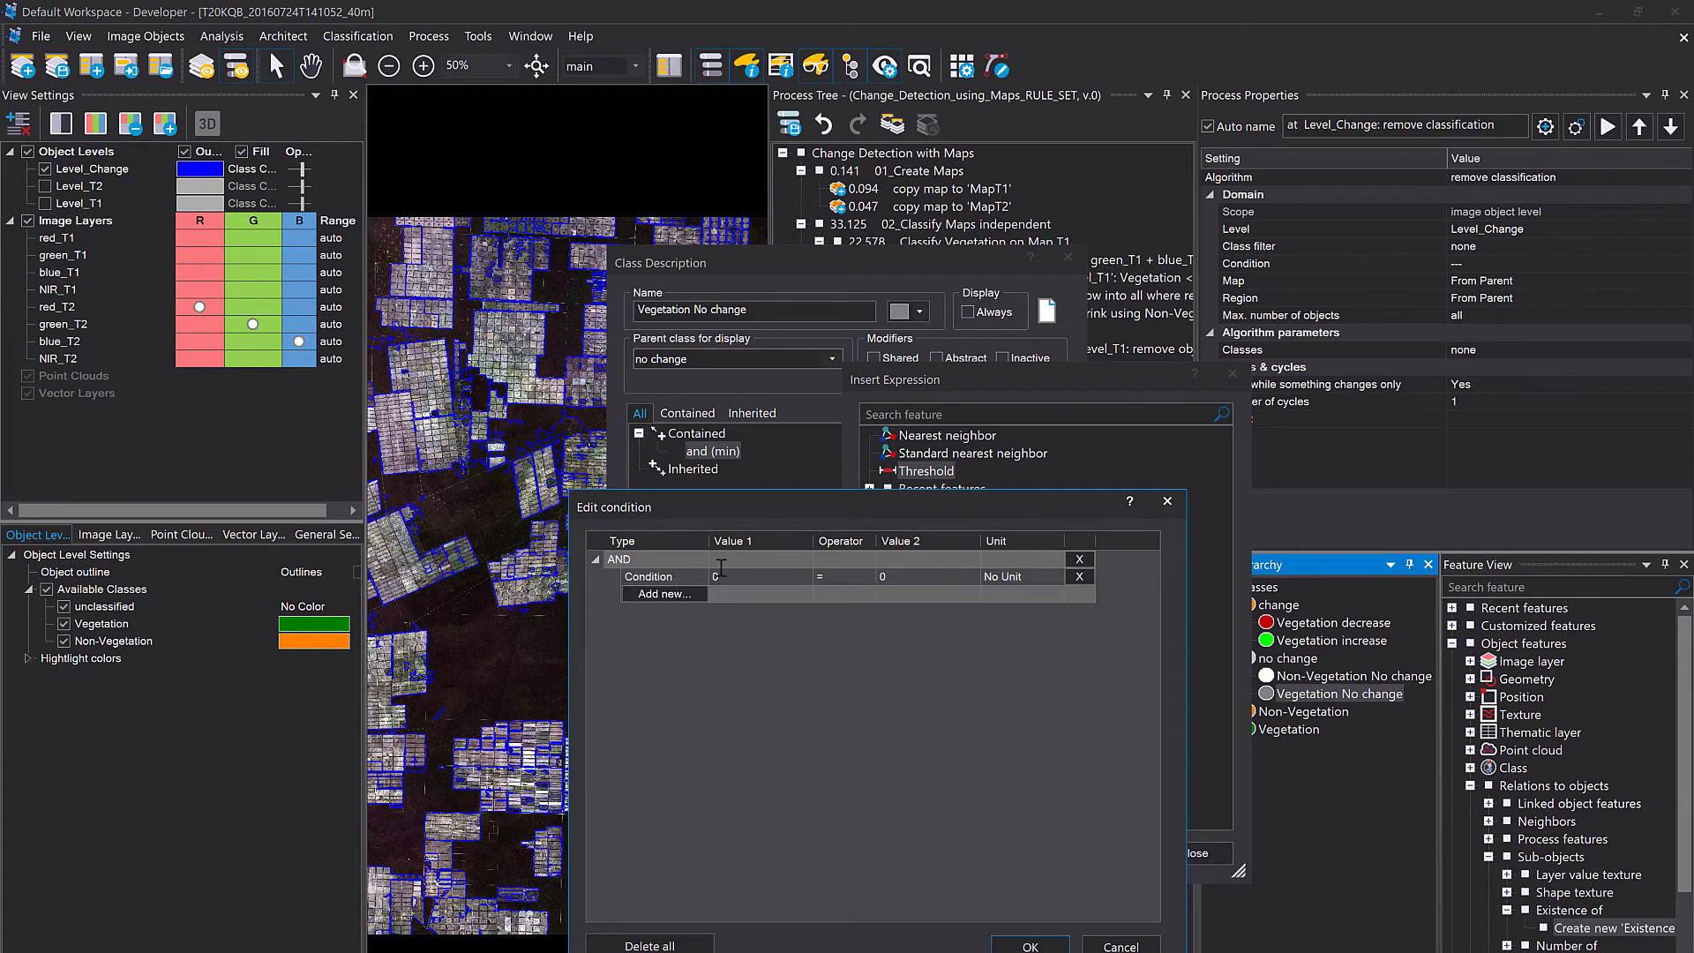
Open the feature selection for the condition's Value 1 and collapse the recent and customized features to reach the object features.
left_click(747, 576)
left_click(805, 576)
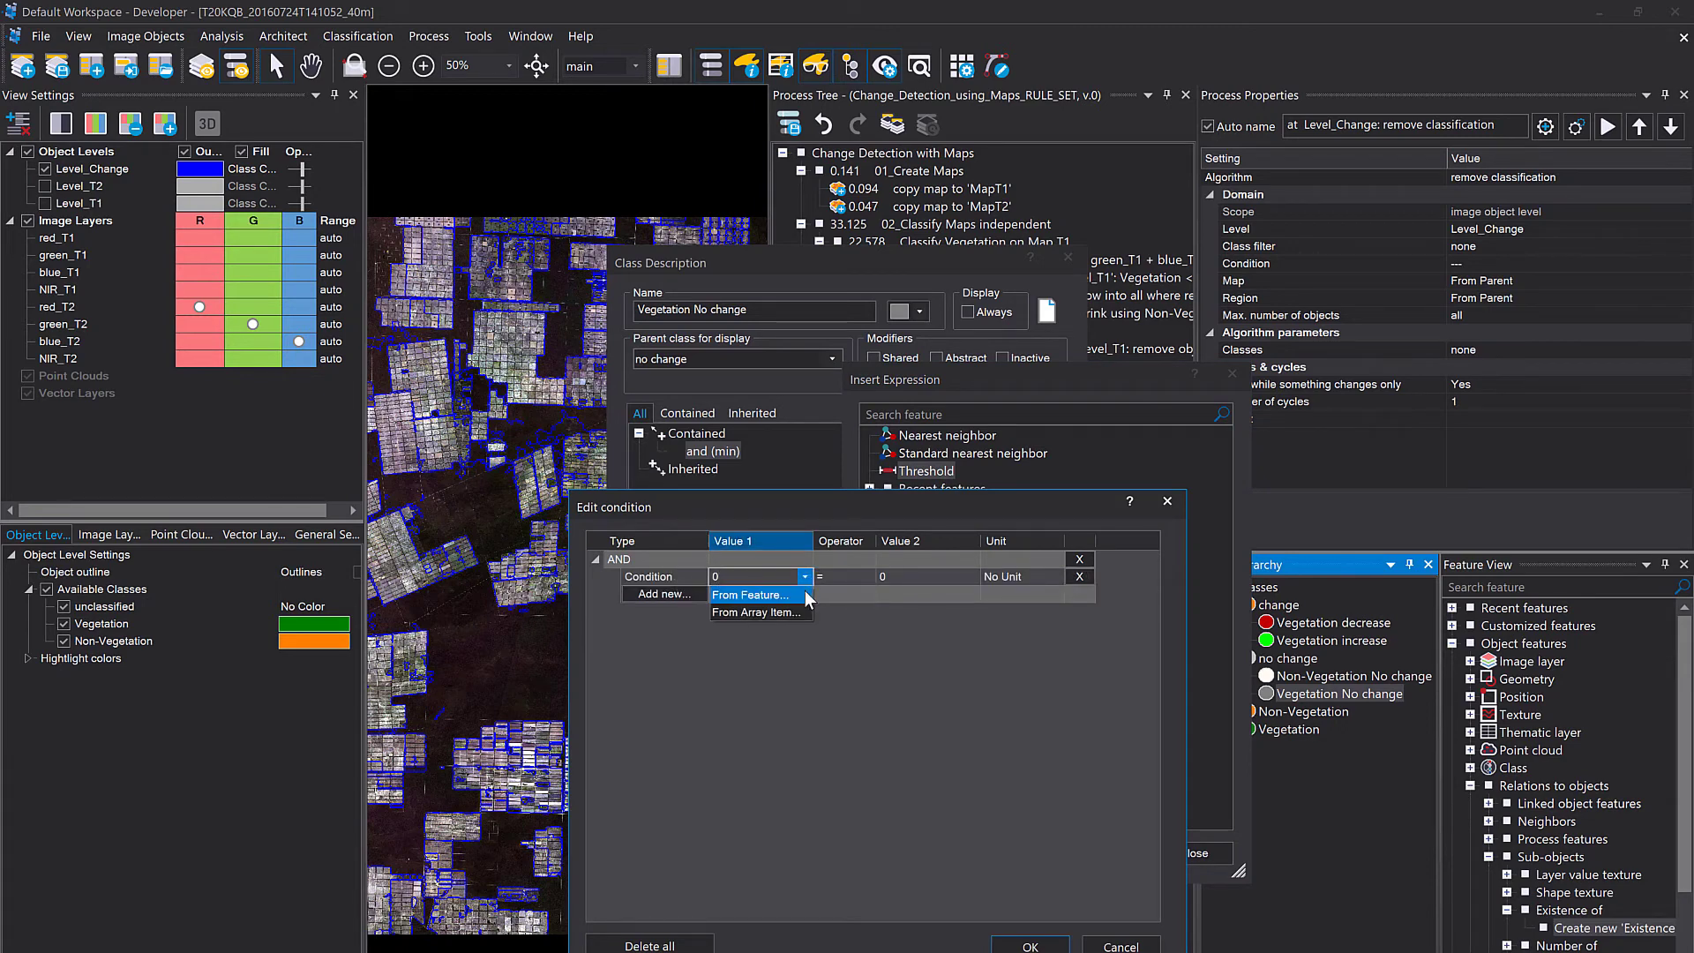
left_click(805, 590)
left_click_drag(1077, 347, 835, 325)
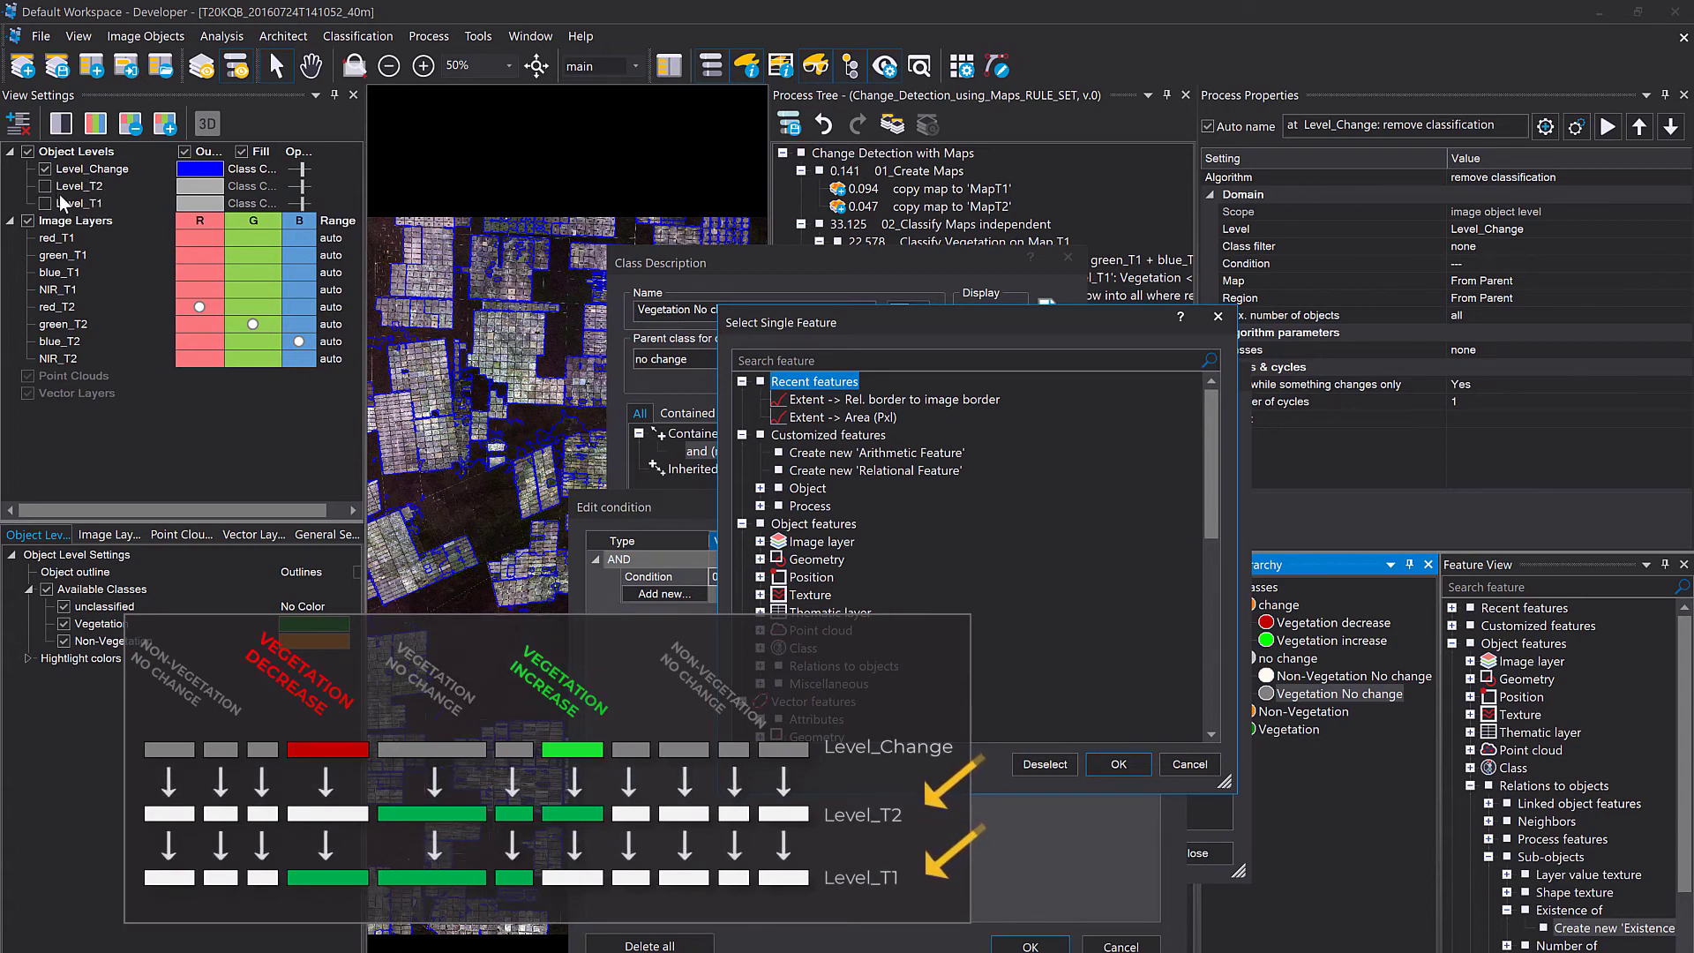
left_click(743, 382)
mouse_move(752, 316)
left_mouse_down()
mouse_move(739, 365)
mouse_move(723, 307)
mouse_move(749, 299)
left_mouse_up()
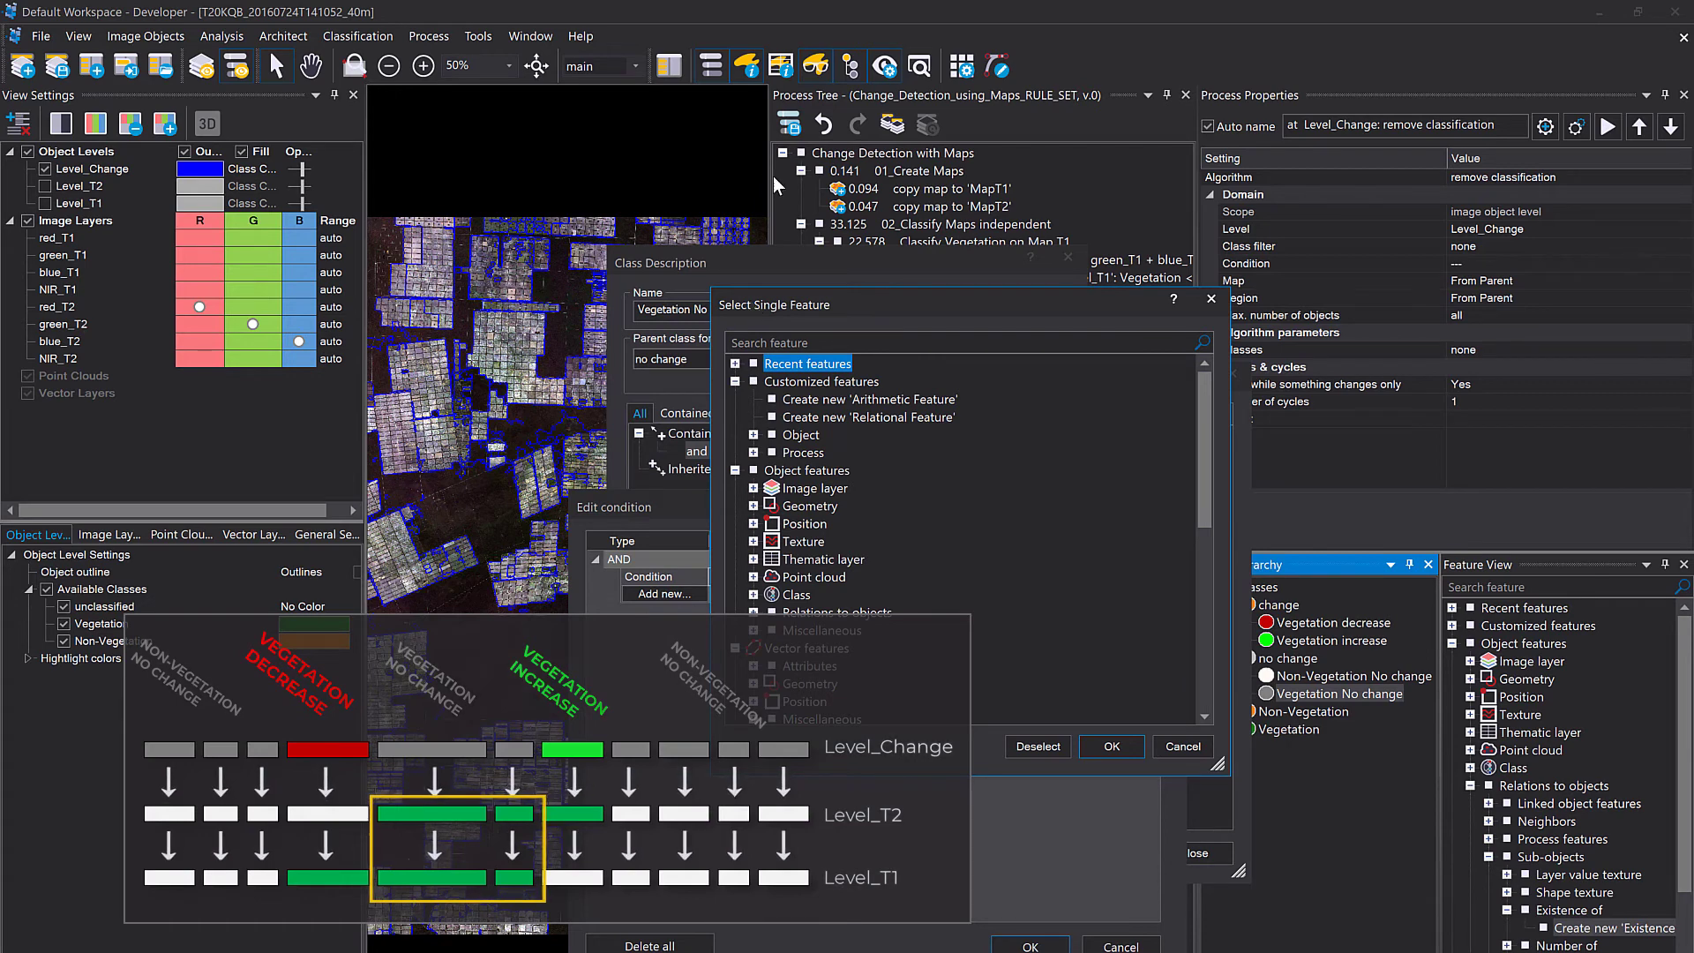
left_click(735, 383)
left_click(736, 383)
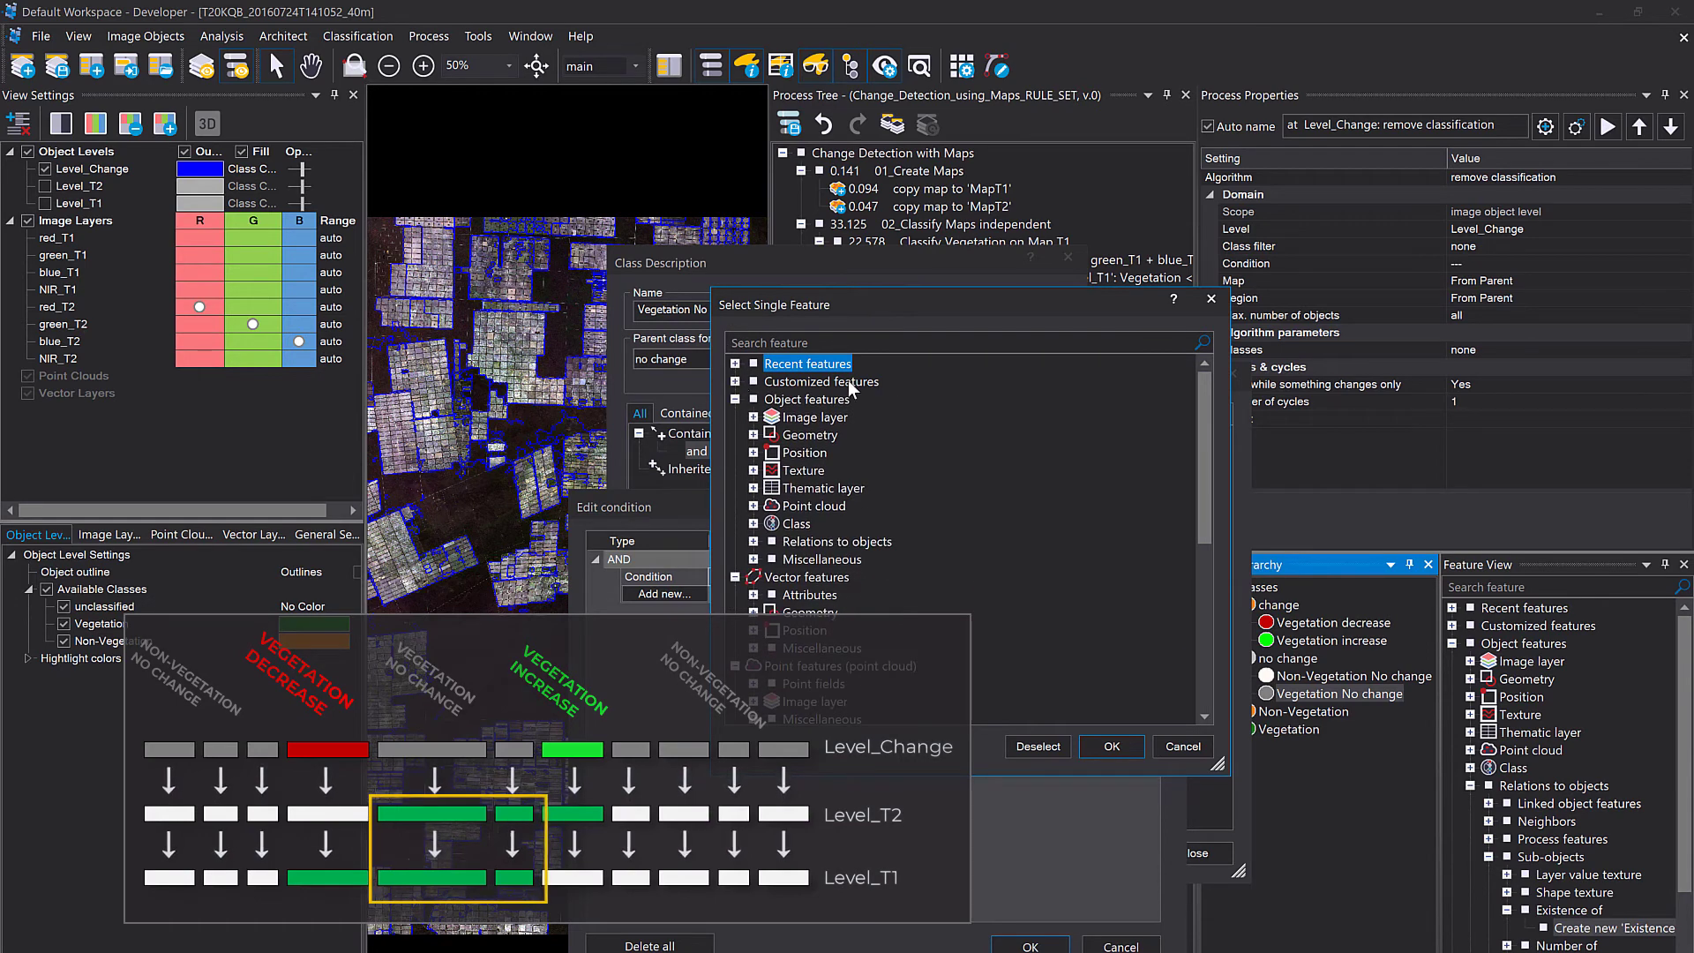
left_click(787, 401)
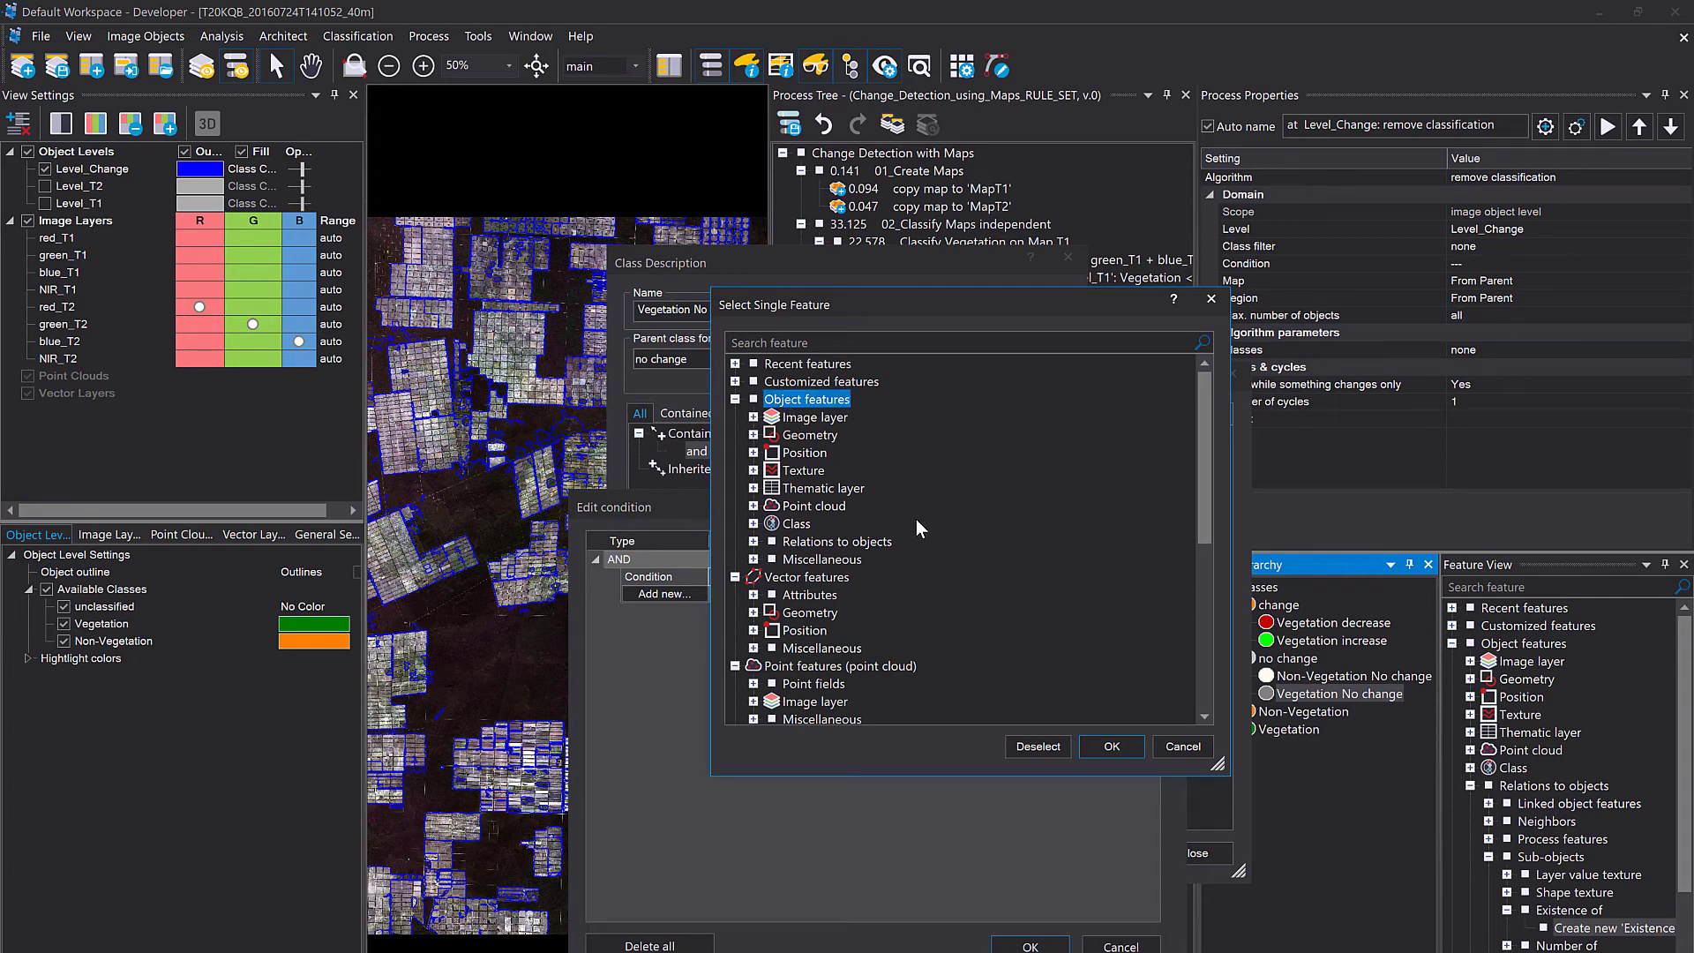
Create an Existence of feature under the sub-object relations, with class Vegetation and distance 1.
left_click(754, 542)
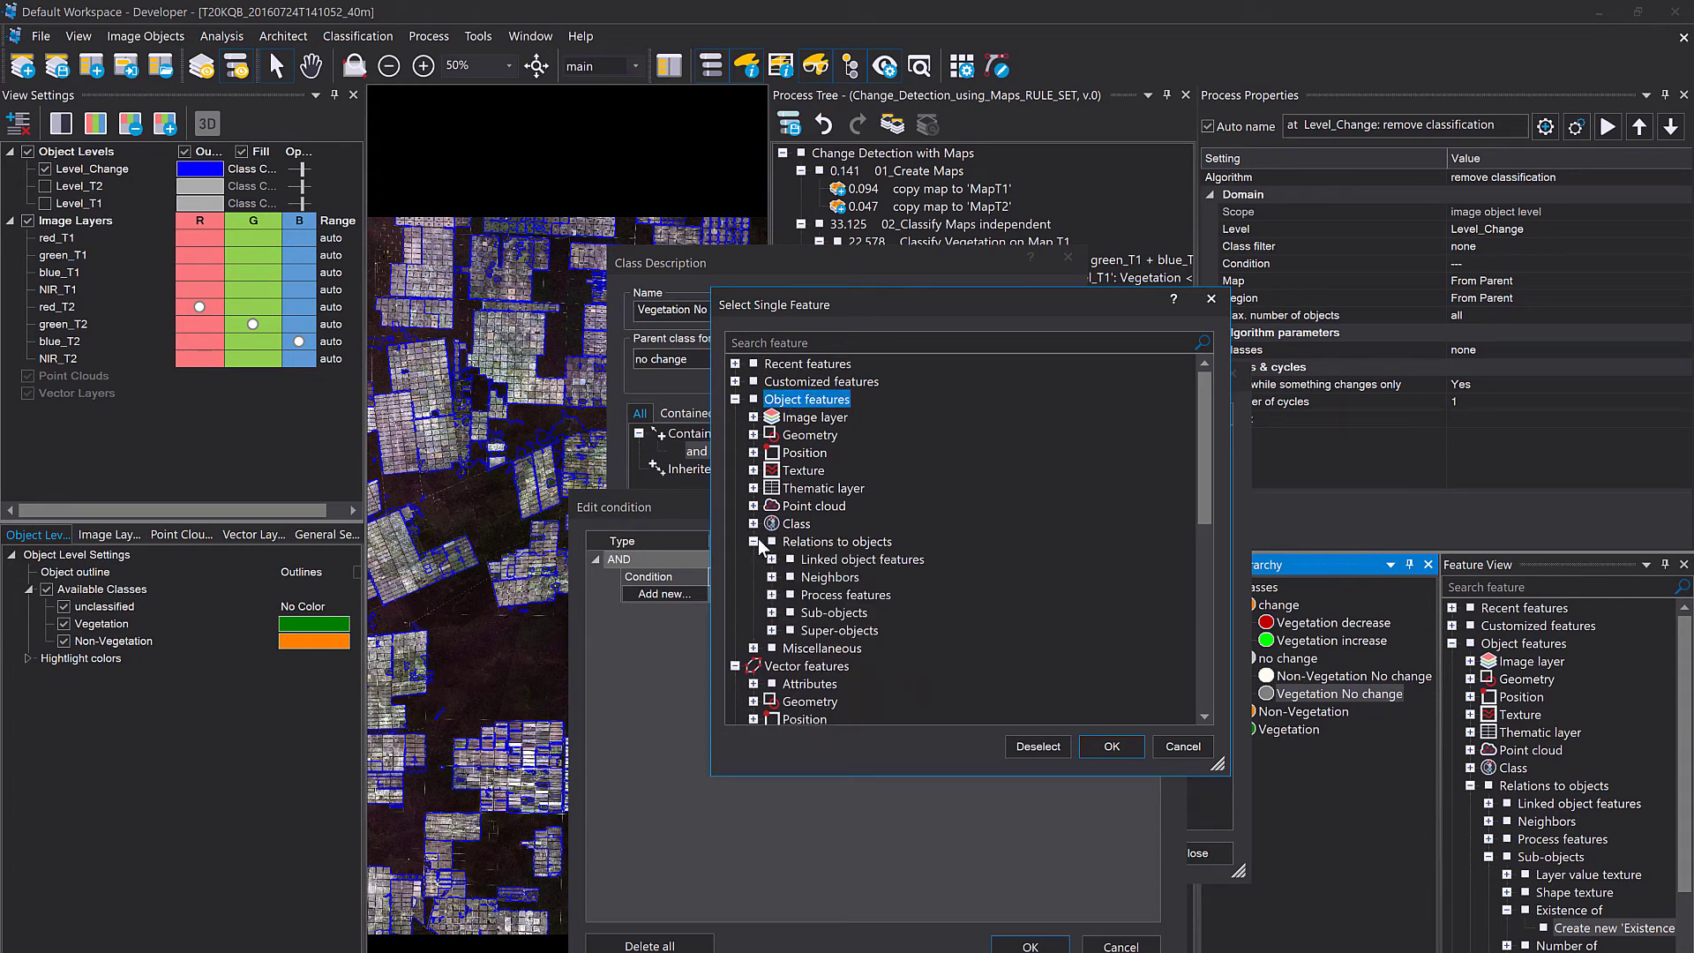
left_click(772, 612)
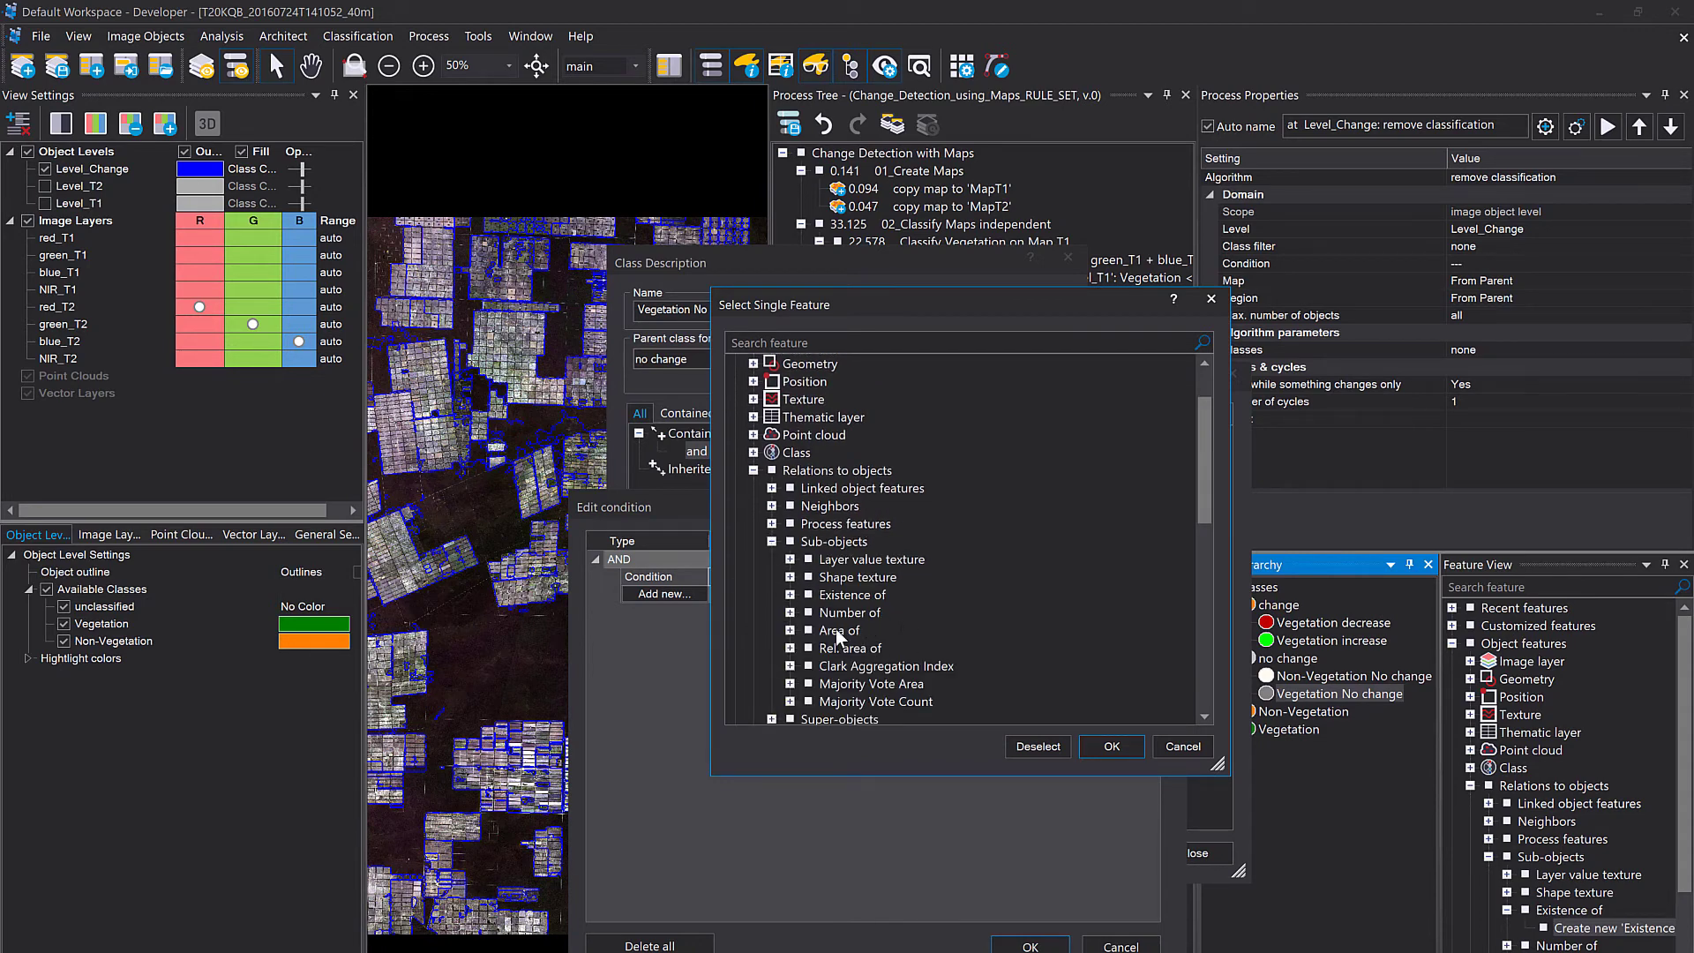
left_click(830, 597)
left_click(792, 597)
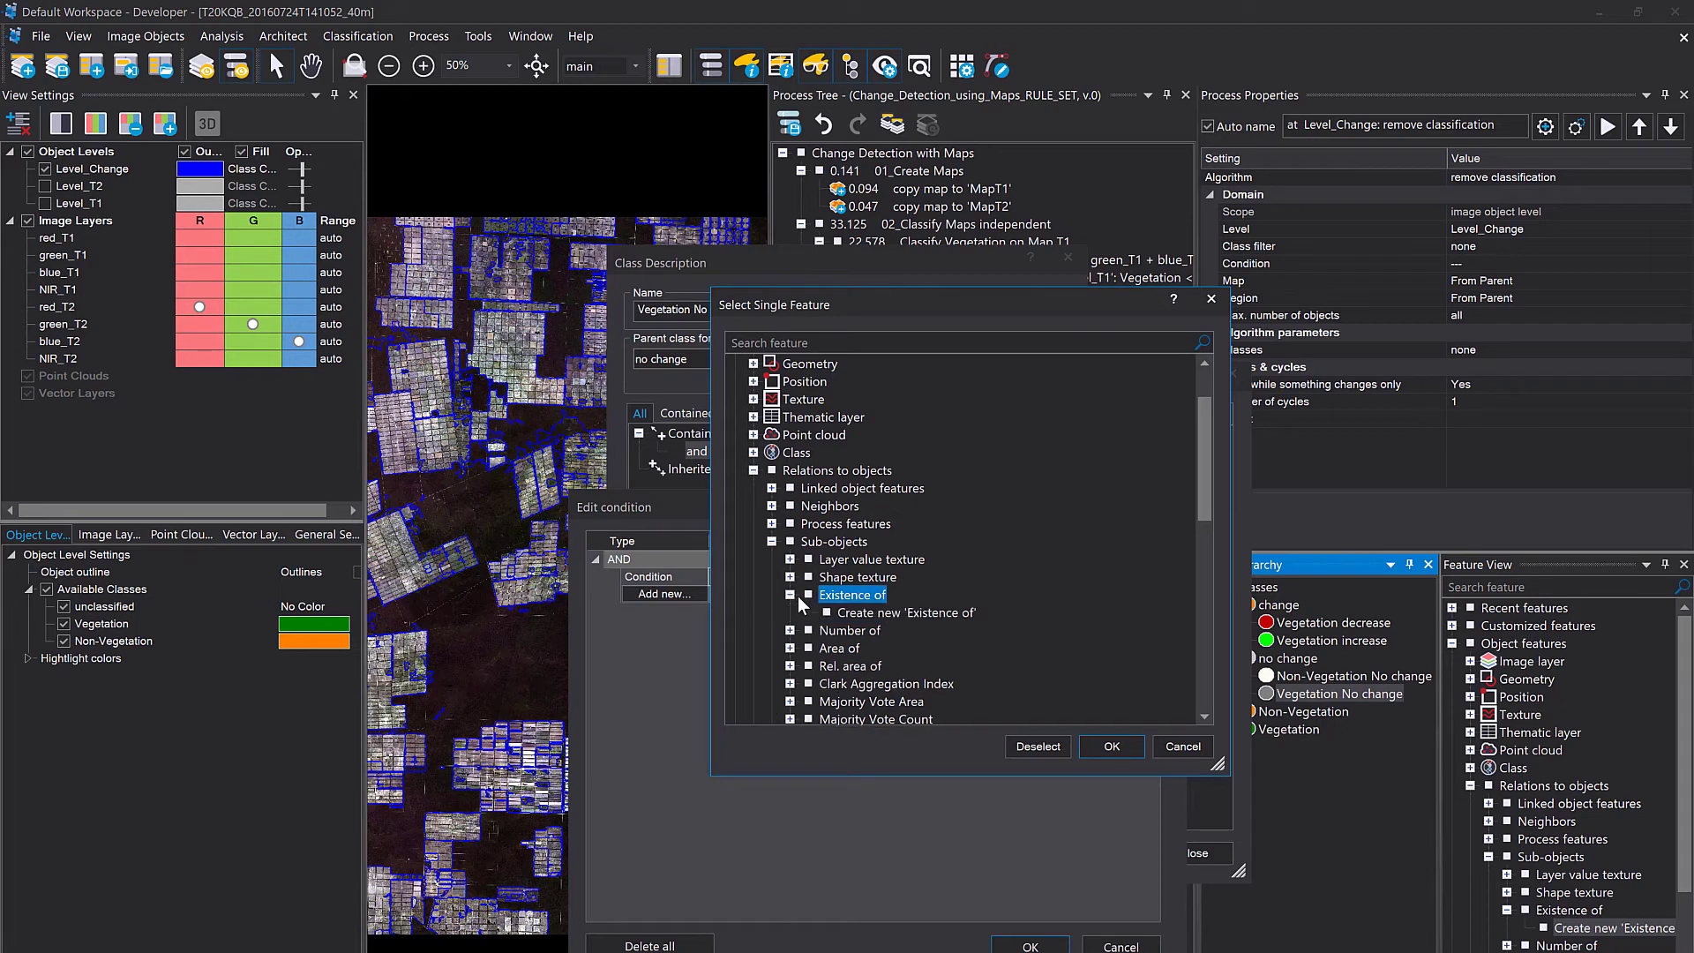
left_click(883, 614)
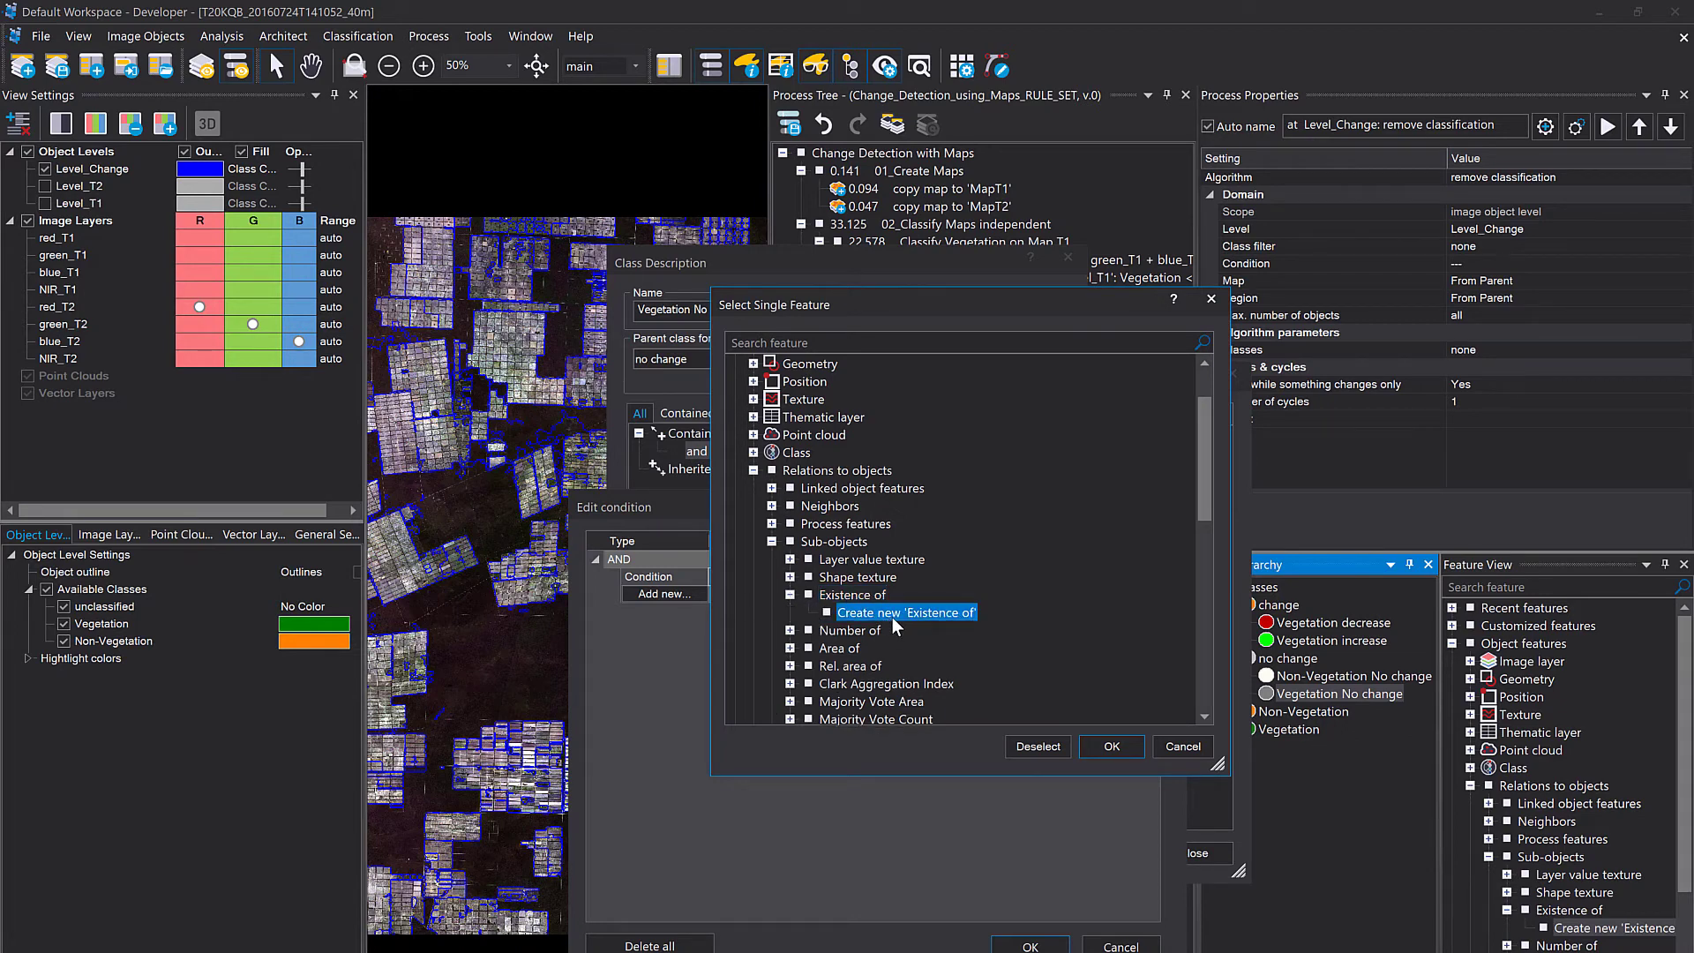
right_click(892, 617)
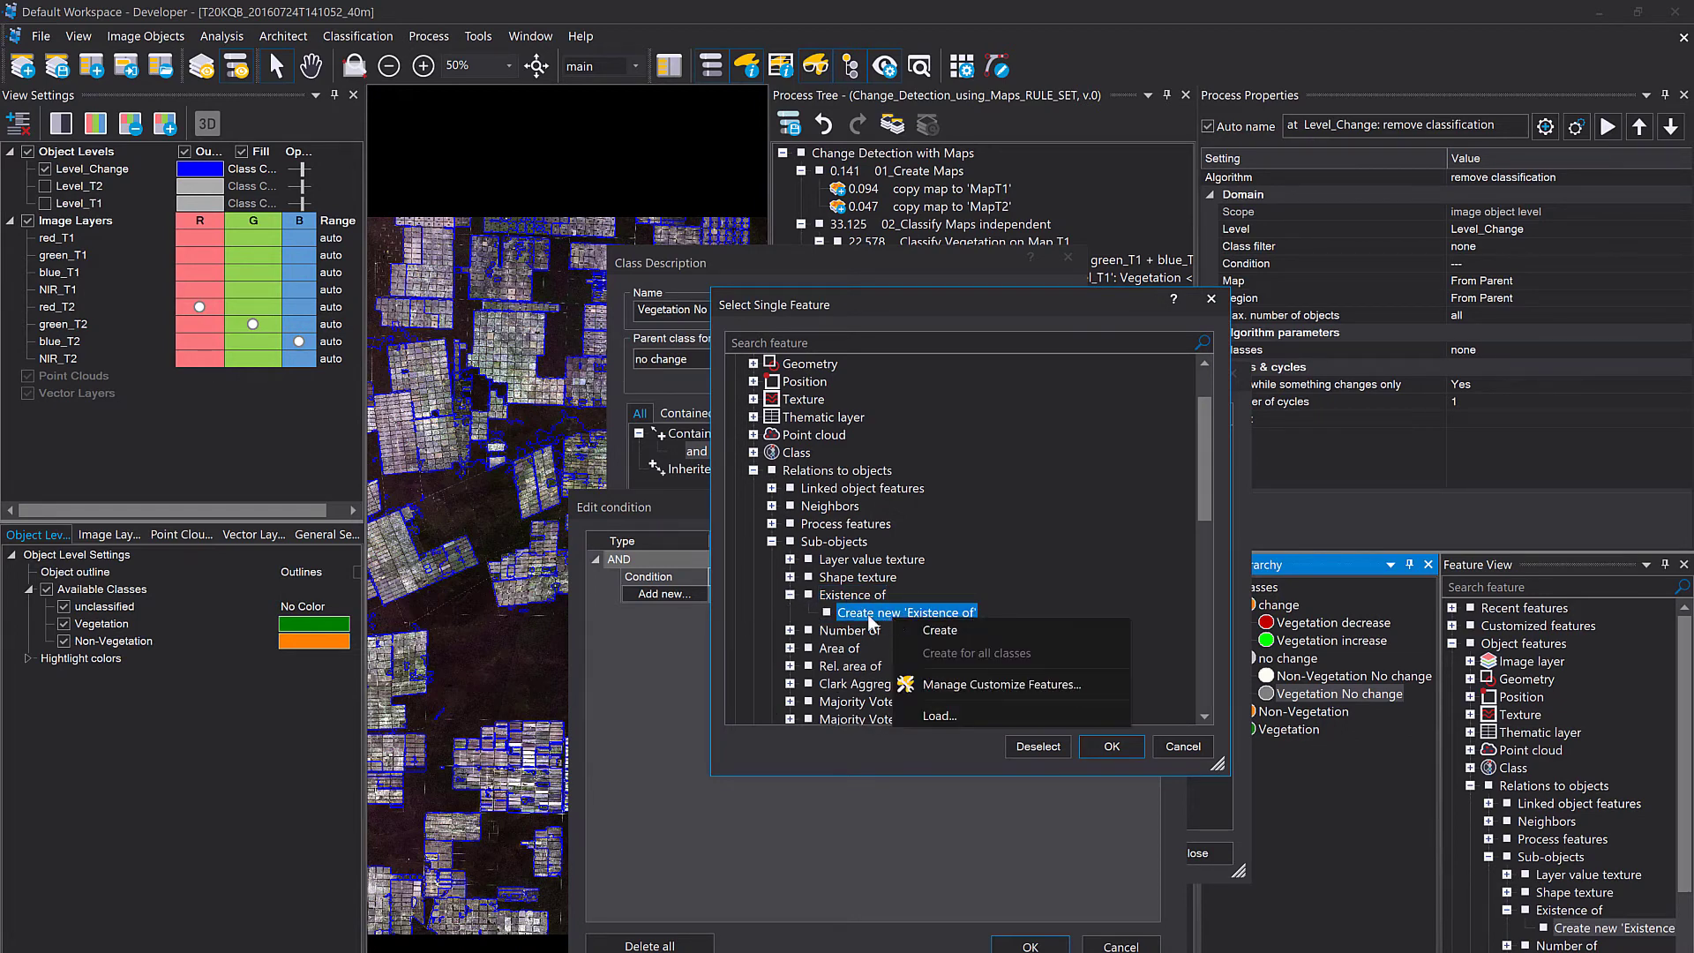
left_click(905, 629)
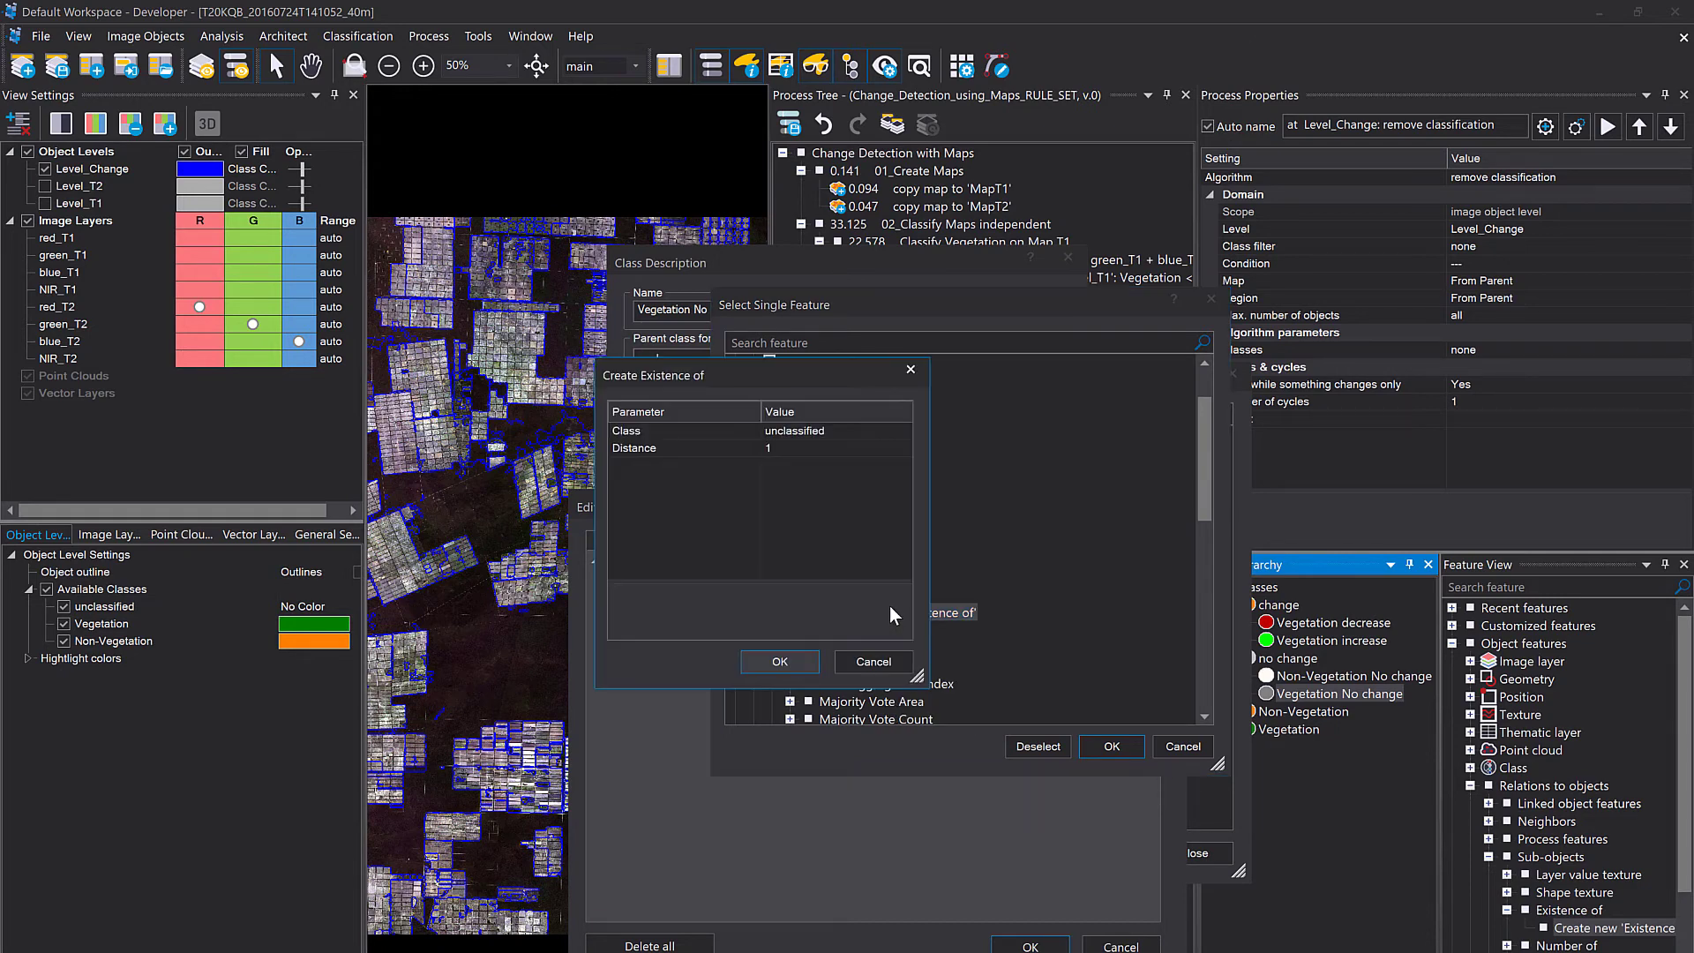
left_click(904, 432)
left_click(904, 432)
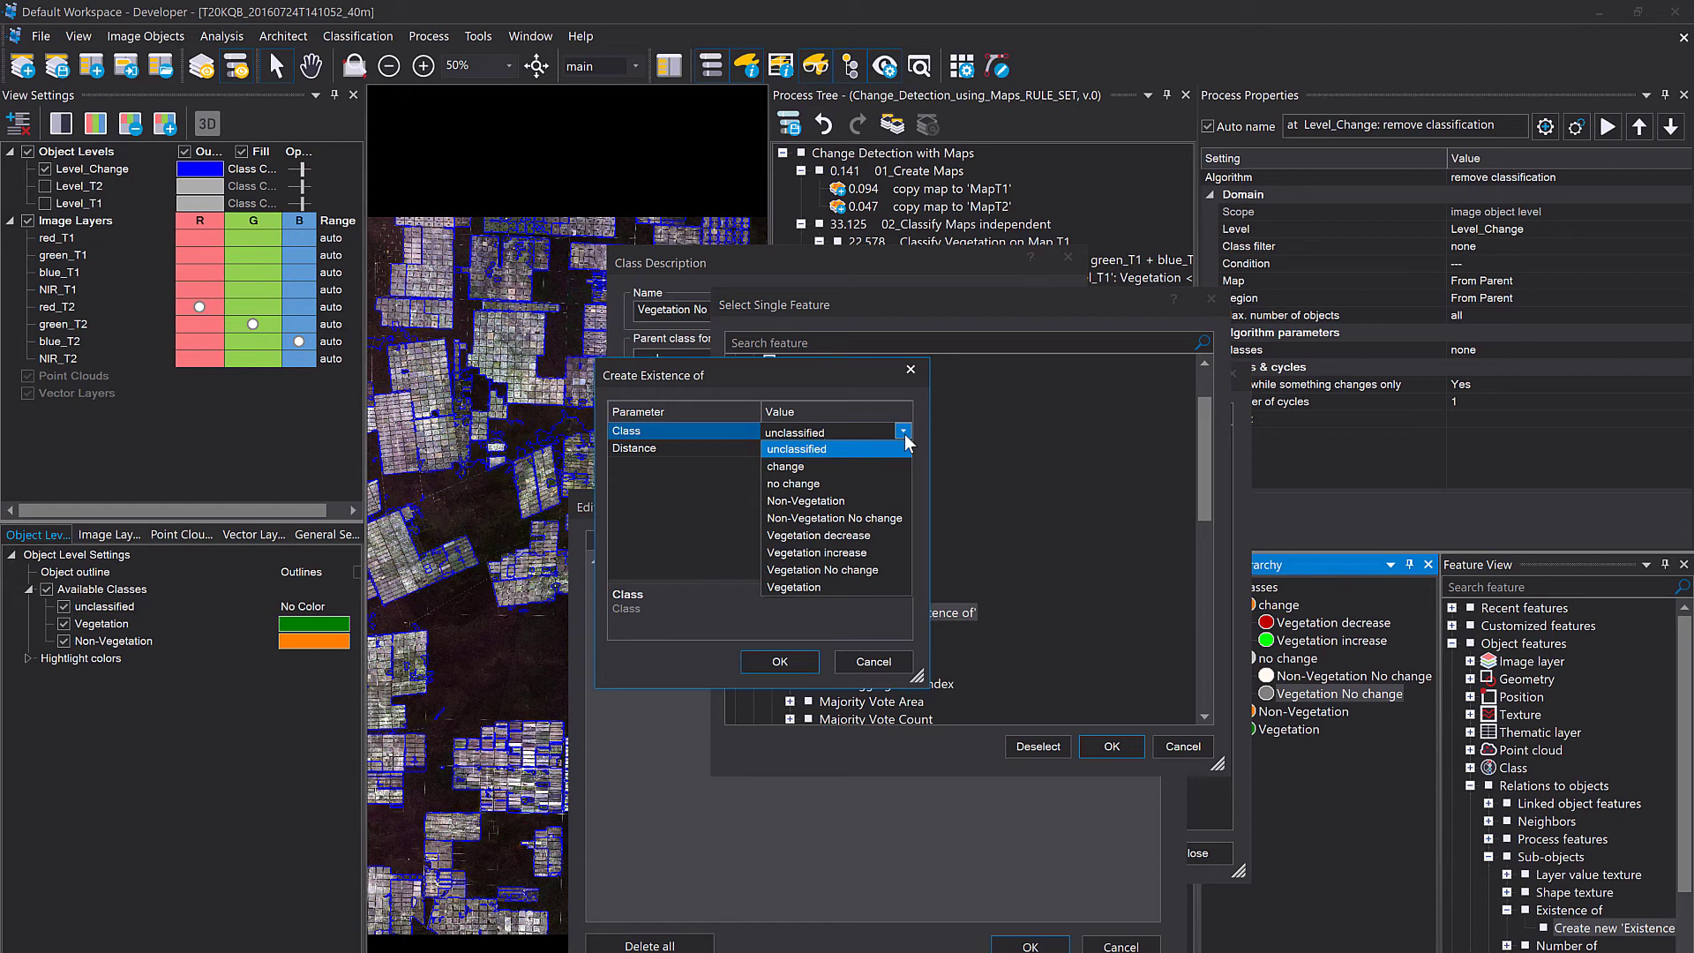
left_click(842, 585)
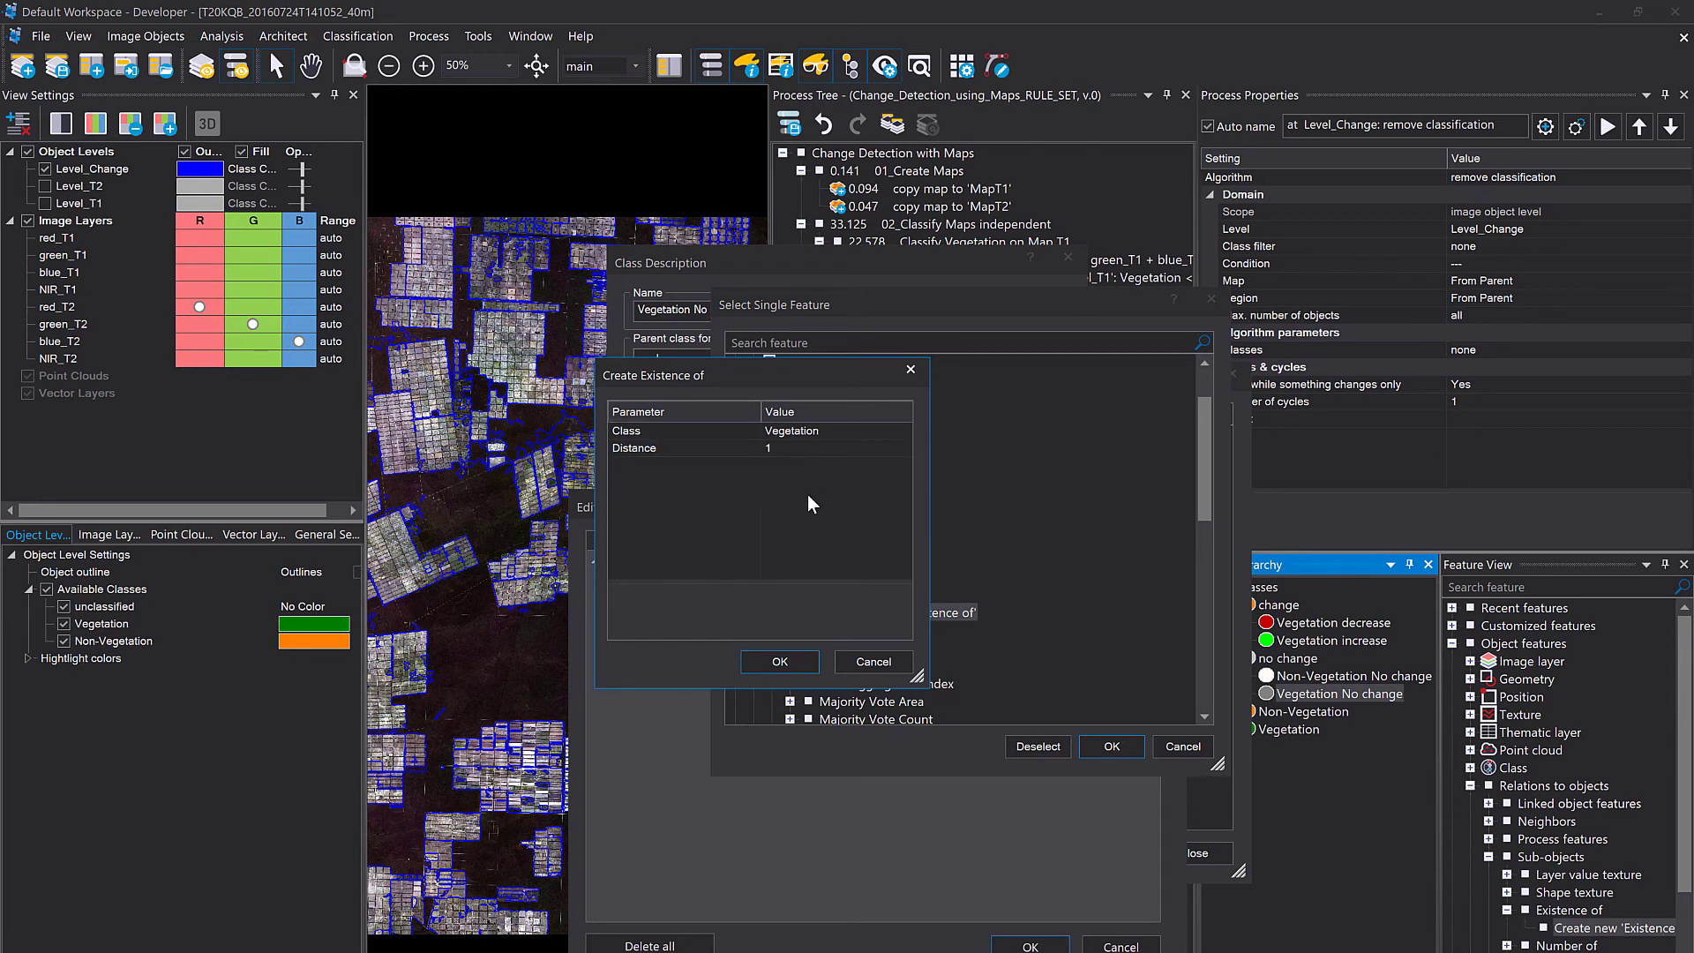
left_click(805, 446)
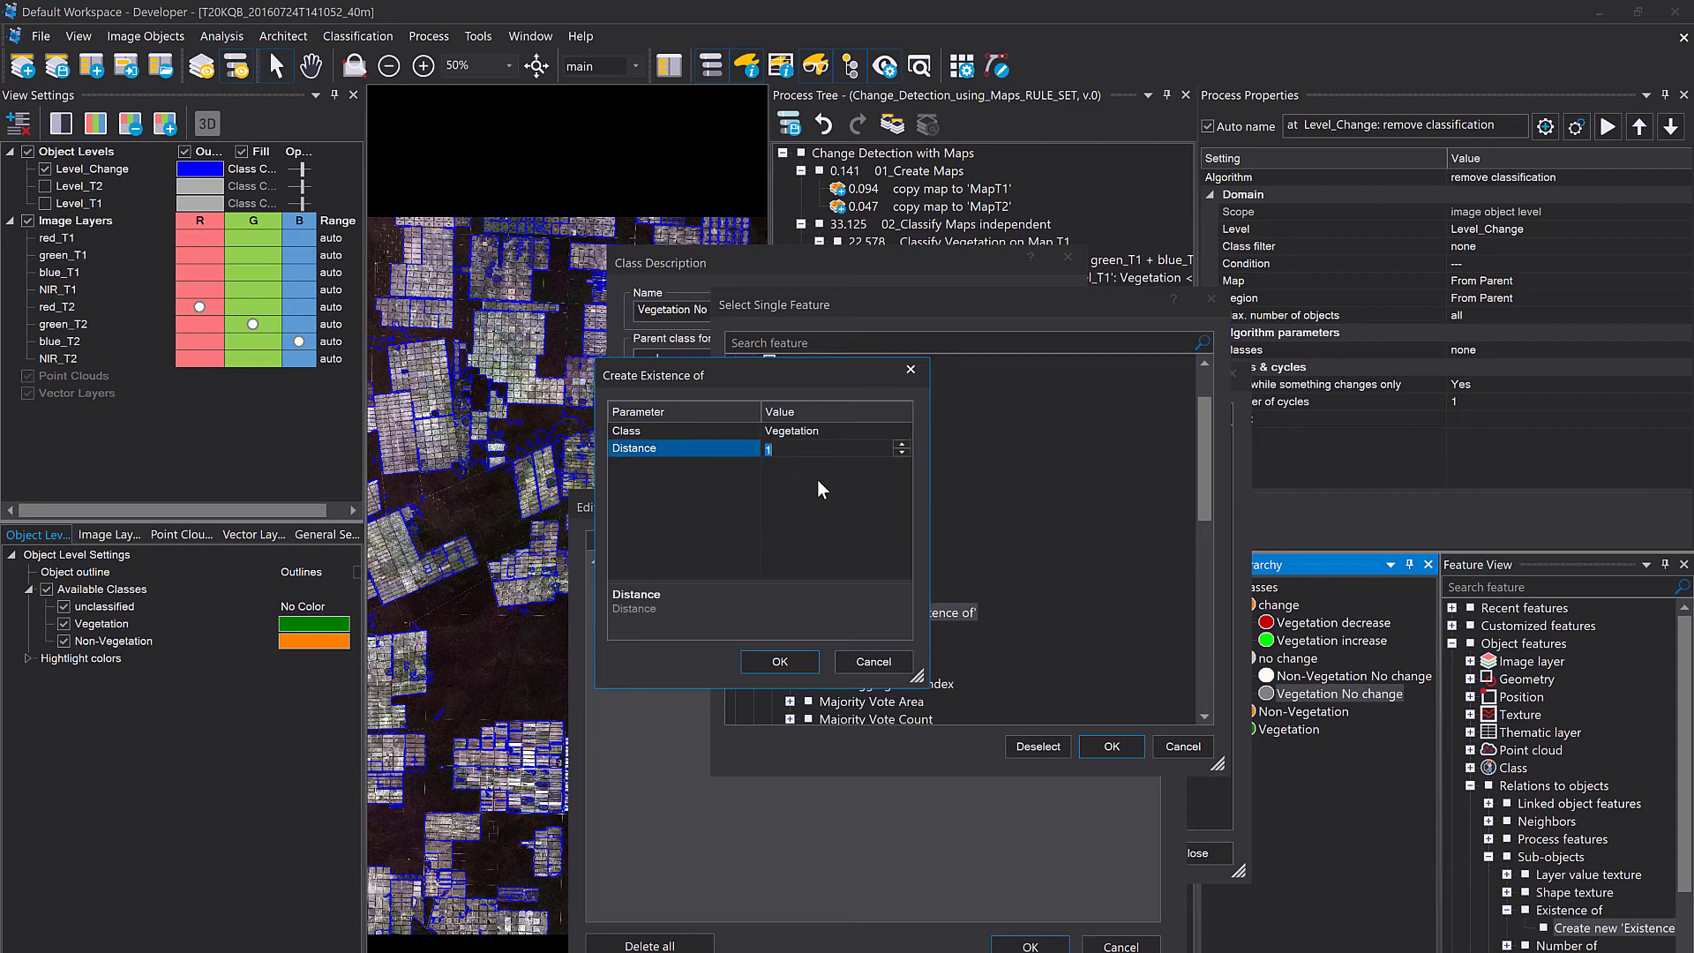
left_click(769, 662)
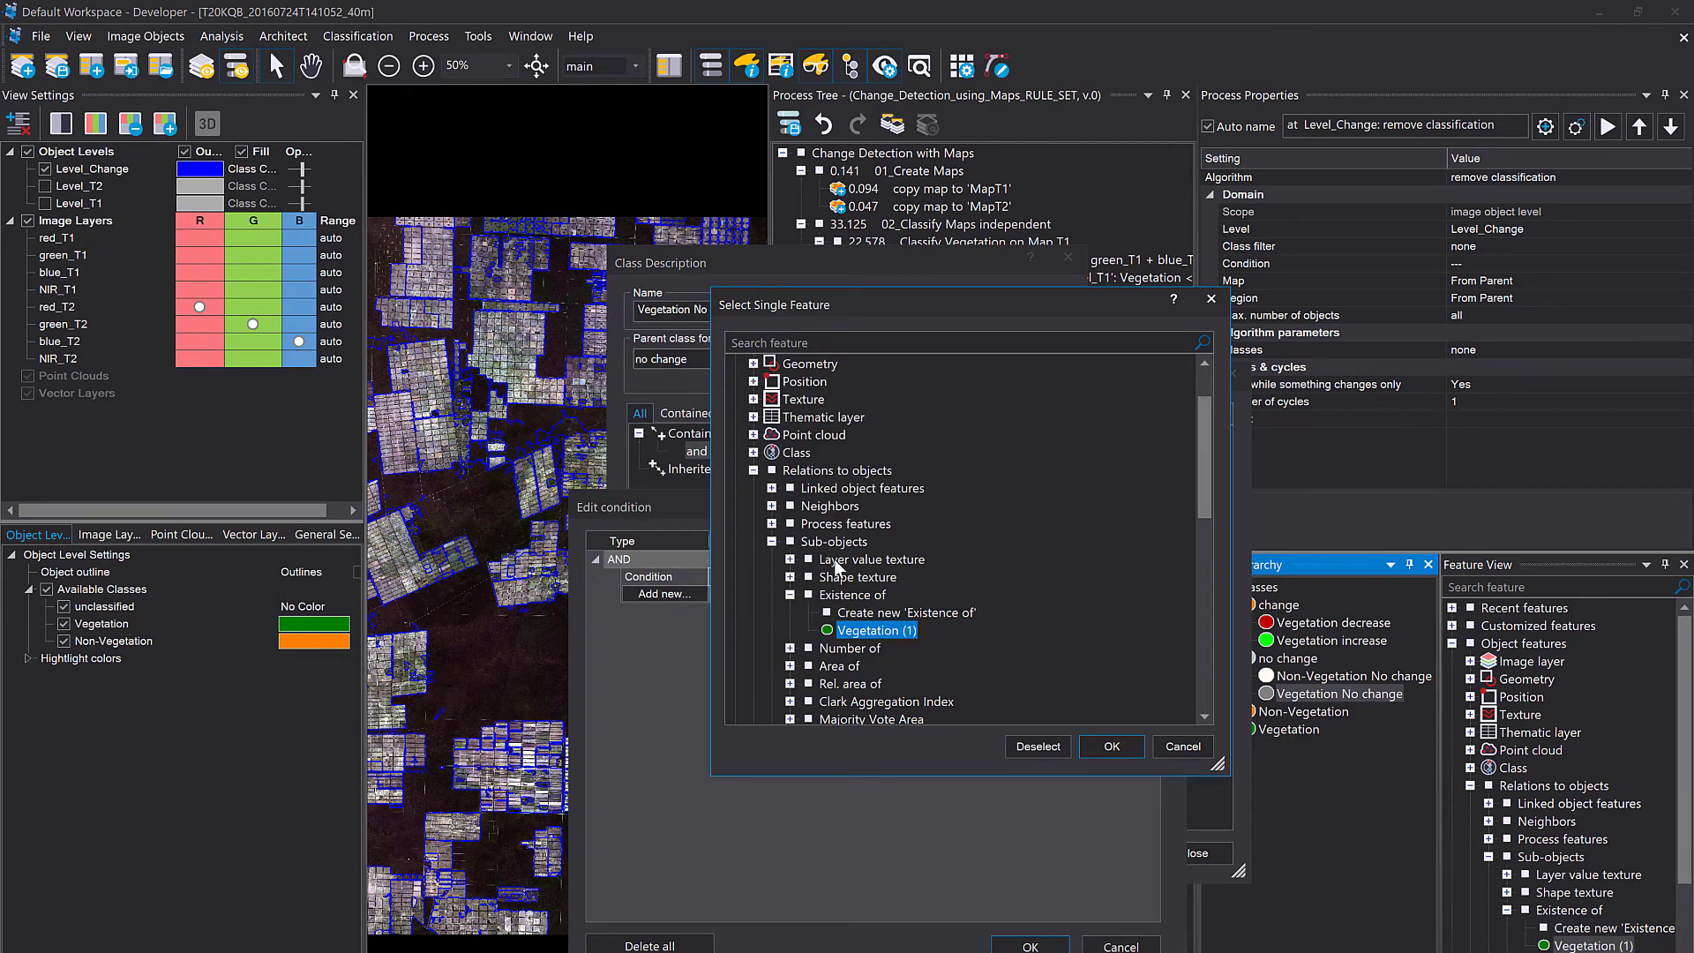
Use Existence of sub objects Vegetation (1) as the condition's Value 1 and set Value 2 to 1.
left_click(836, 544)
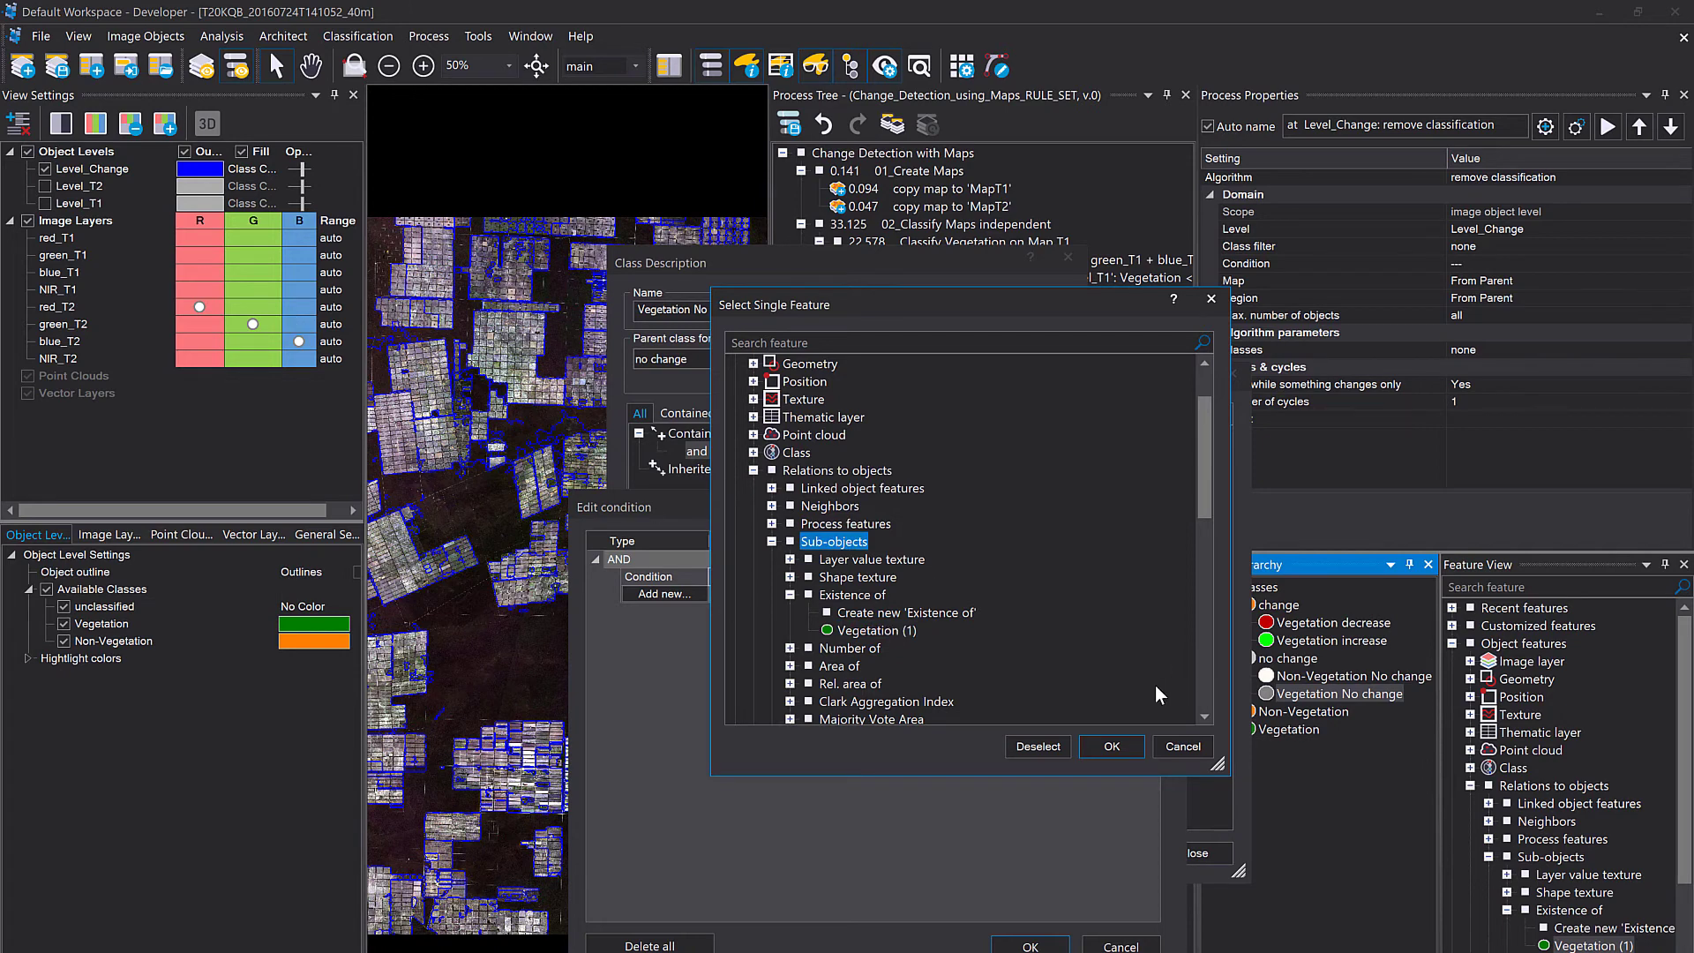
double_click(891, 632)
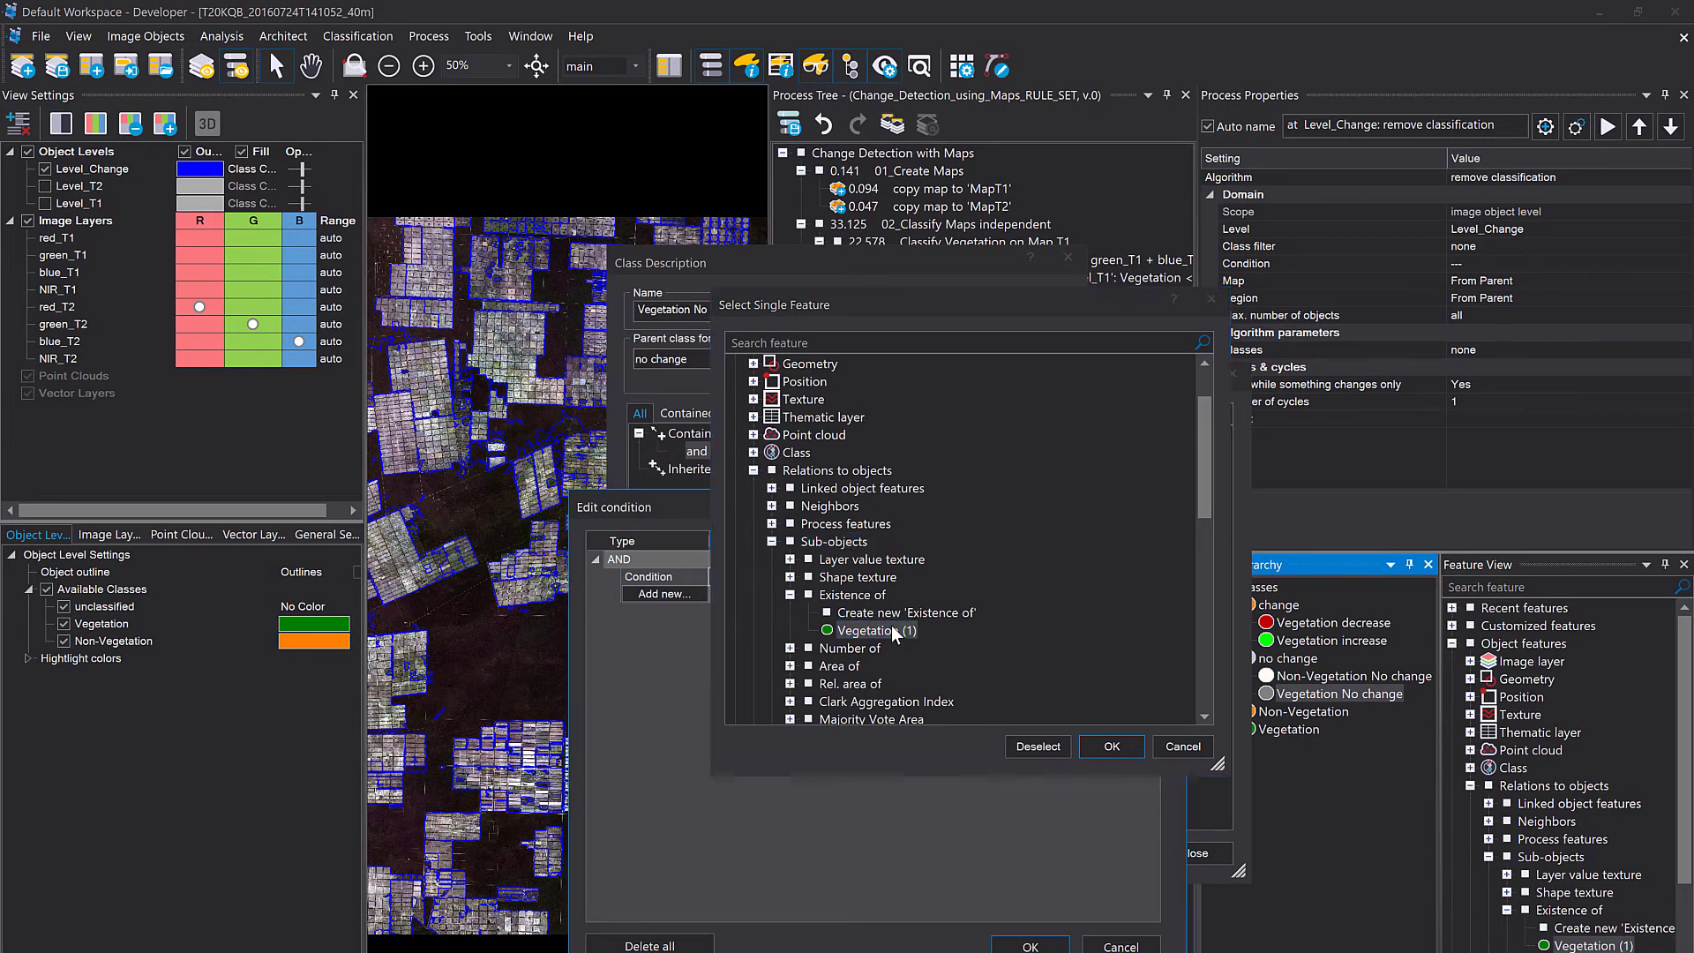
left_click(928, 578)
type("1")
key("Return")
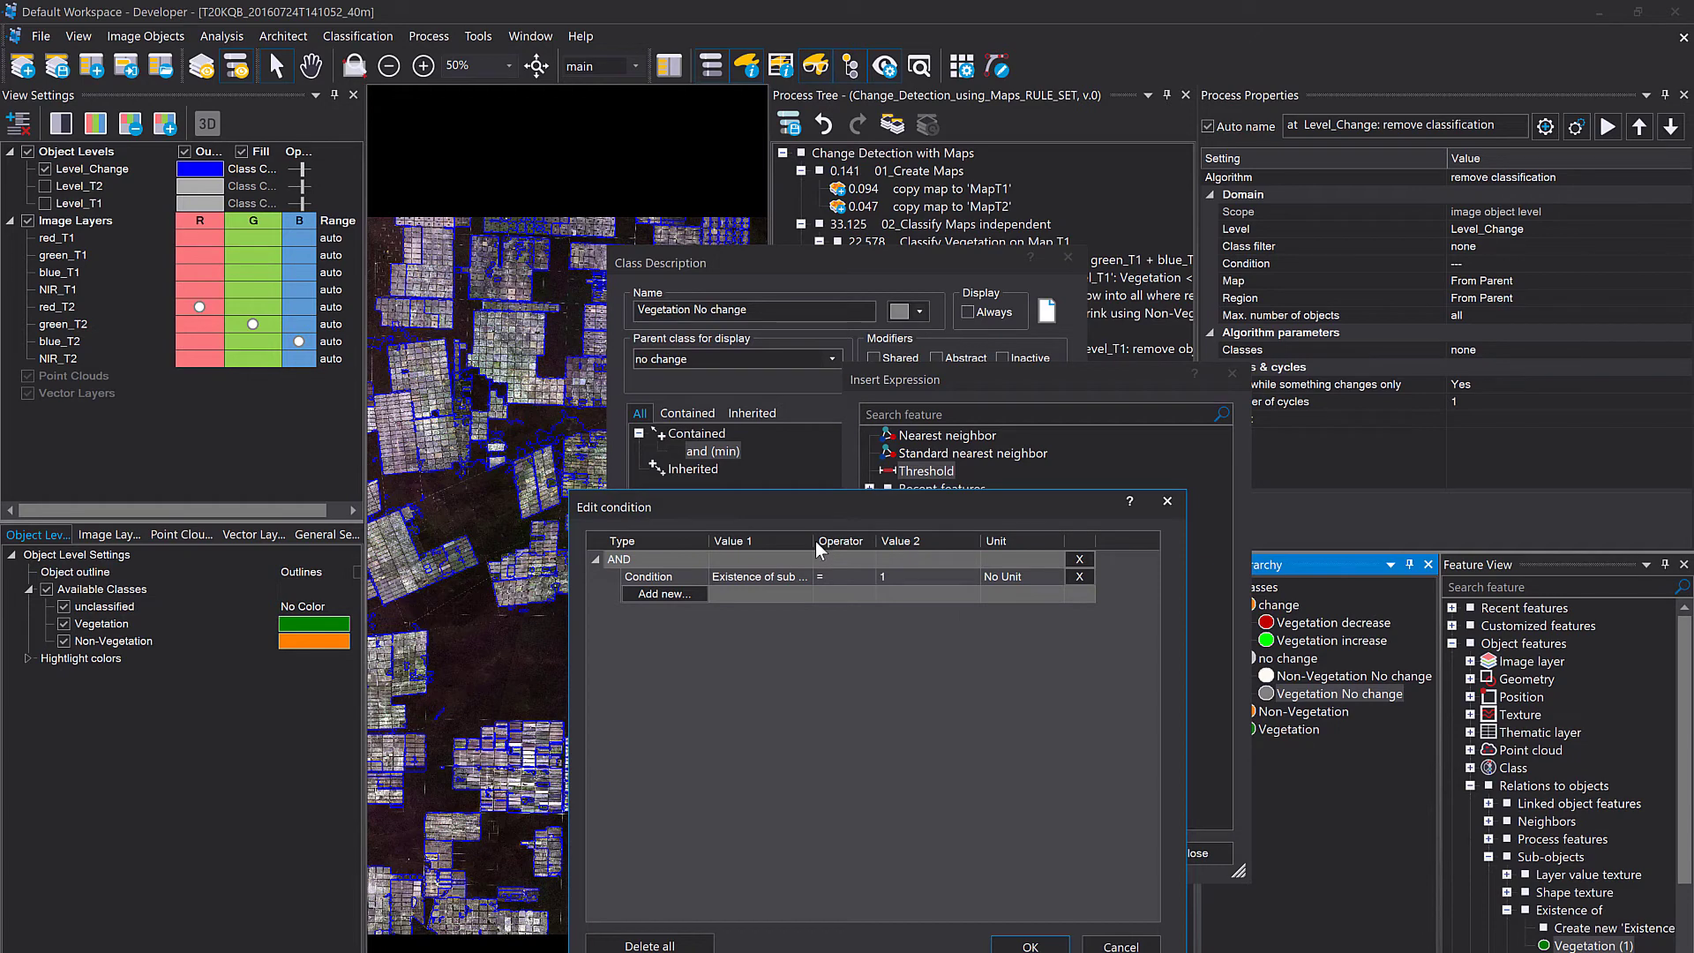
Add a second condition to the Vegetation No change threshold and open the feature selection for its Value 1.
double_click(813, 545)
left_click(680, 593)
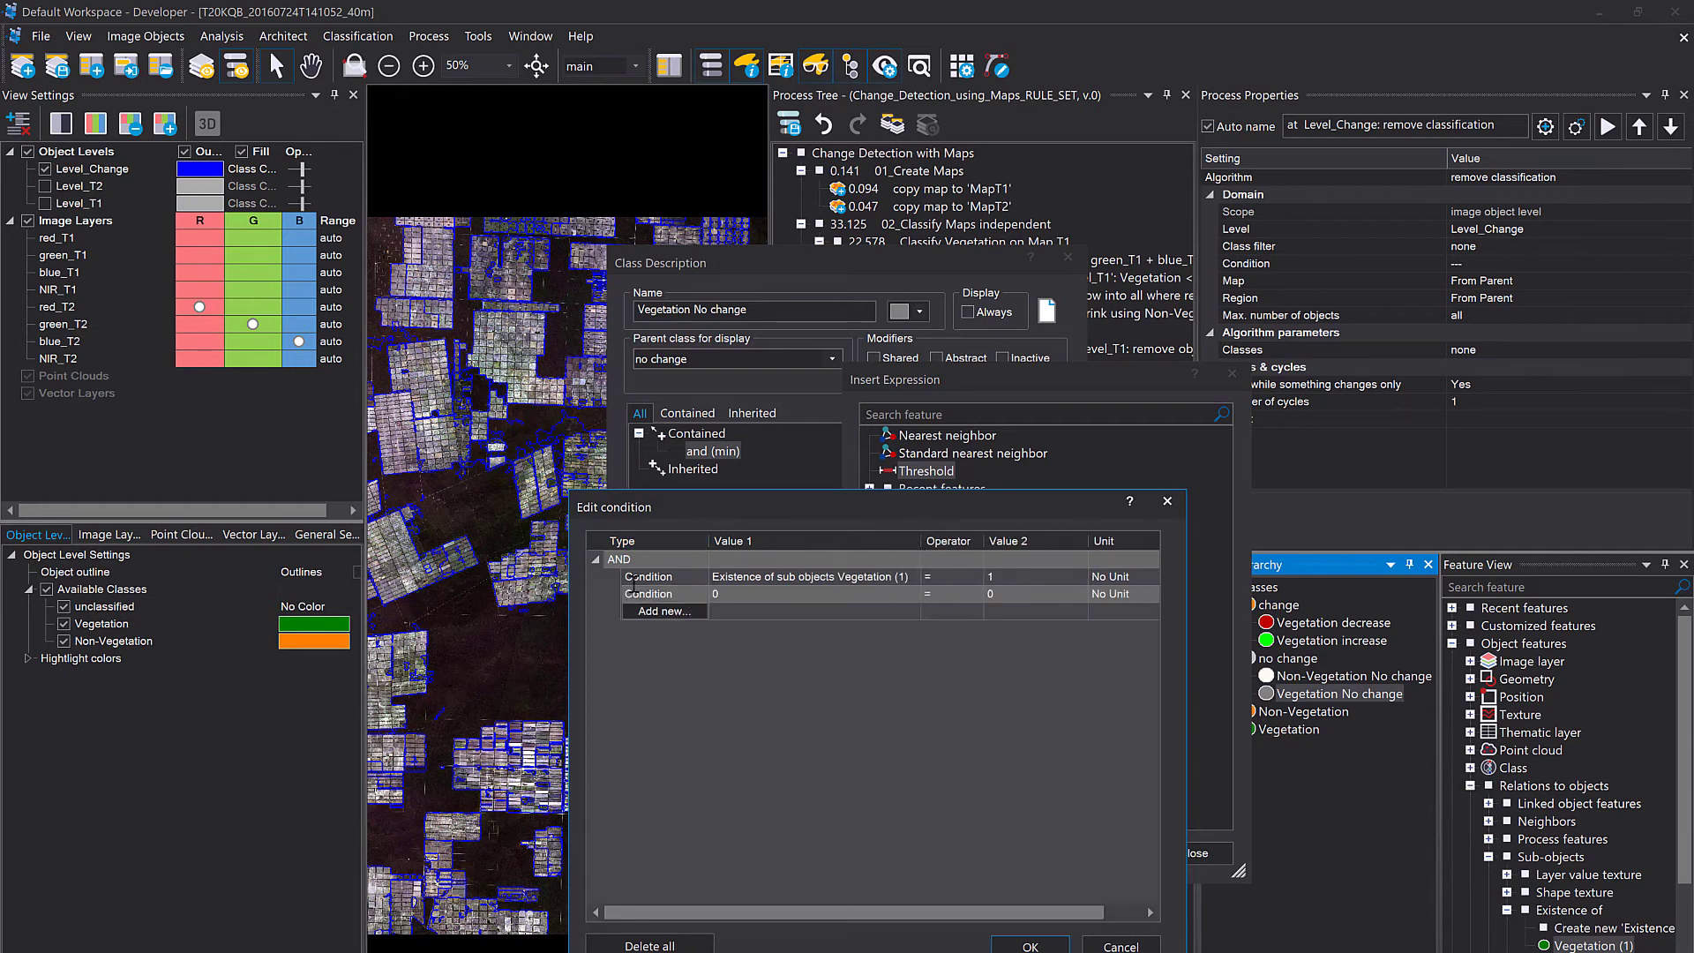
left_click(903, 593)
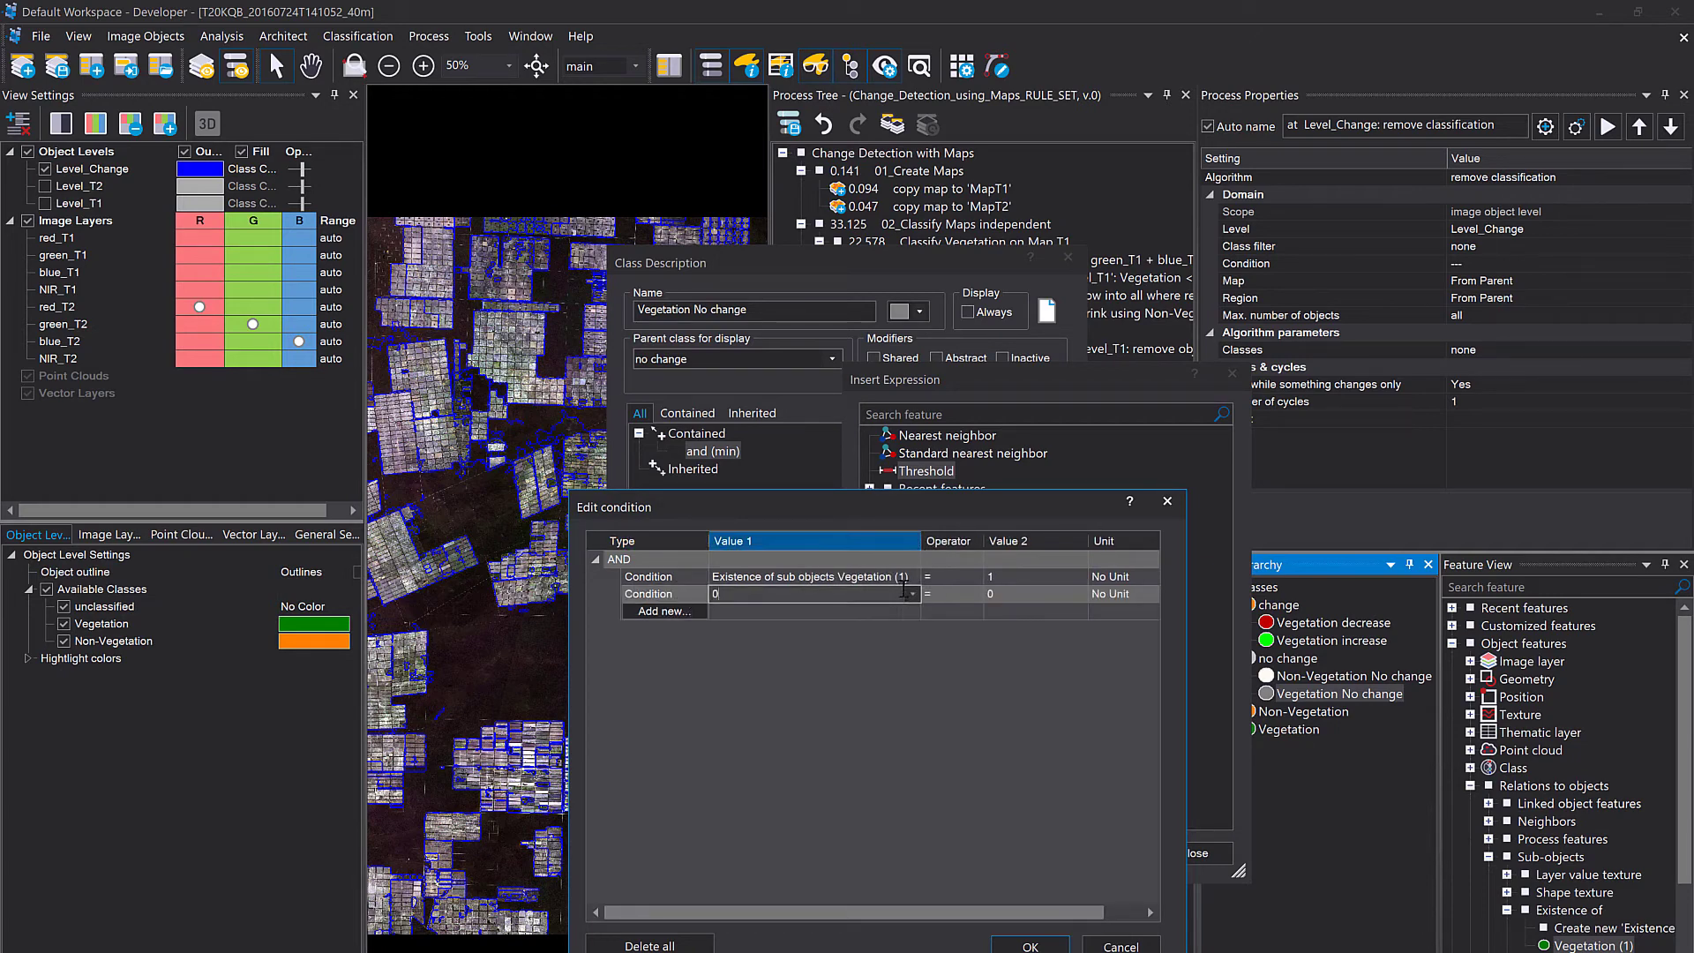
left_click(912, 592)
left_click(830, 612)
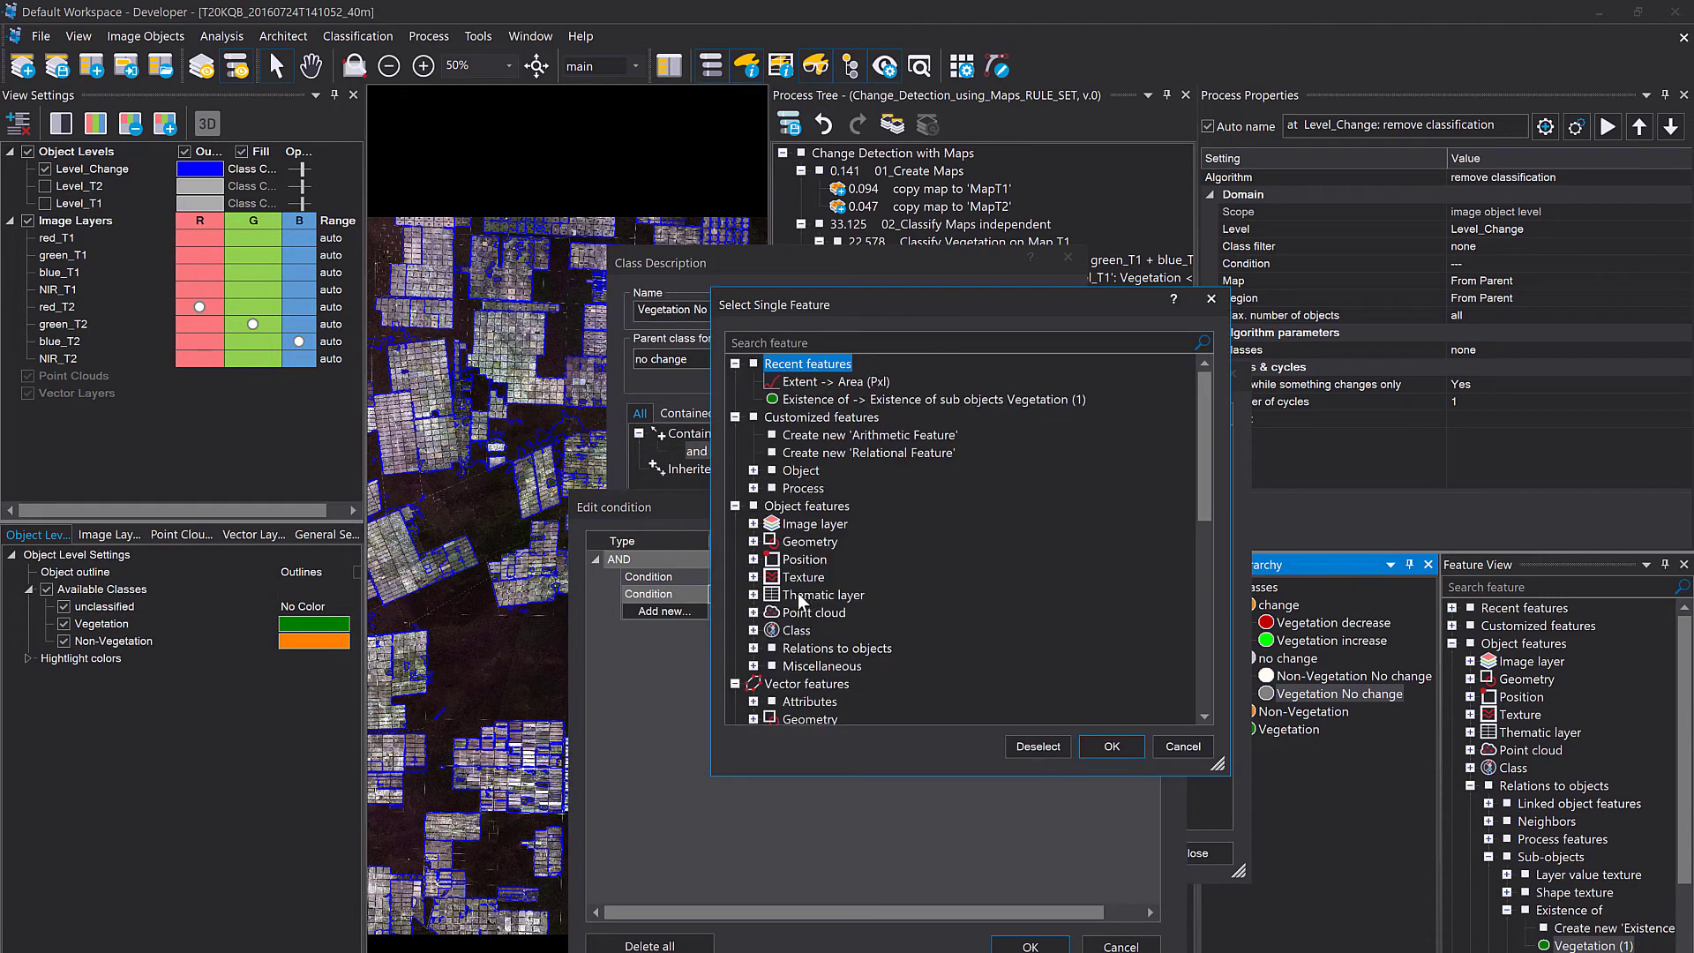
Create an Existence of feature under the sub-object relations, with class Vegetation and distance 2.
left_click(754, 649)
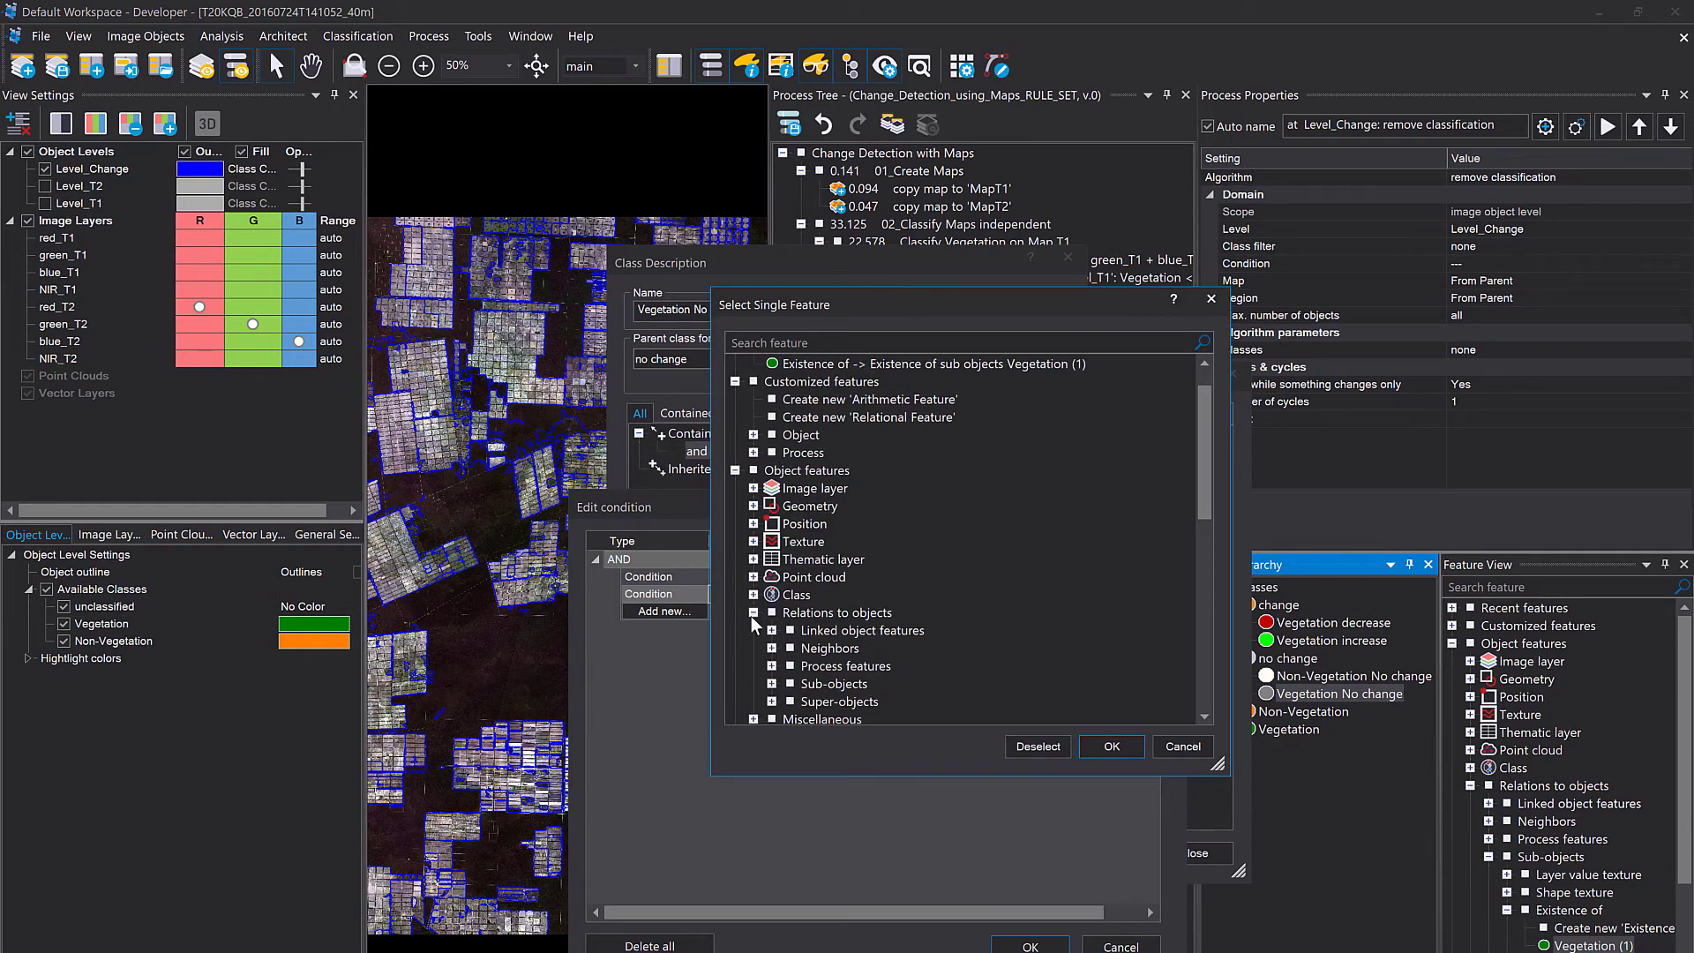
left_click(754, 613)
left_click(754, 614)
left_click(772, 684)
double_click(882, 613)
left_click(902, 450)
left_click(901, 432)
left_click(840, 585)
left_click(780, 667)
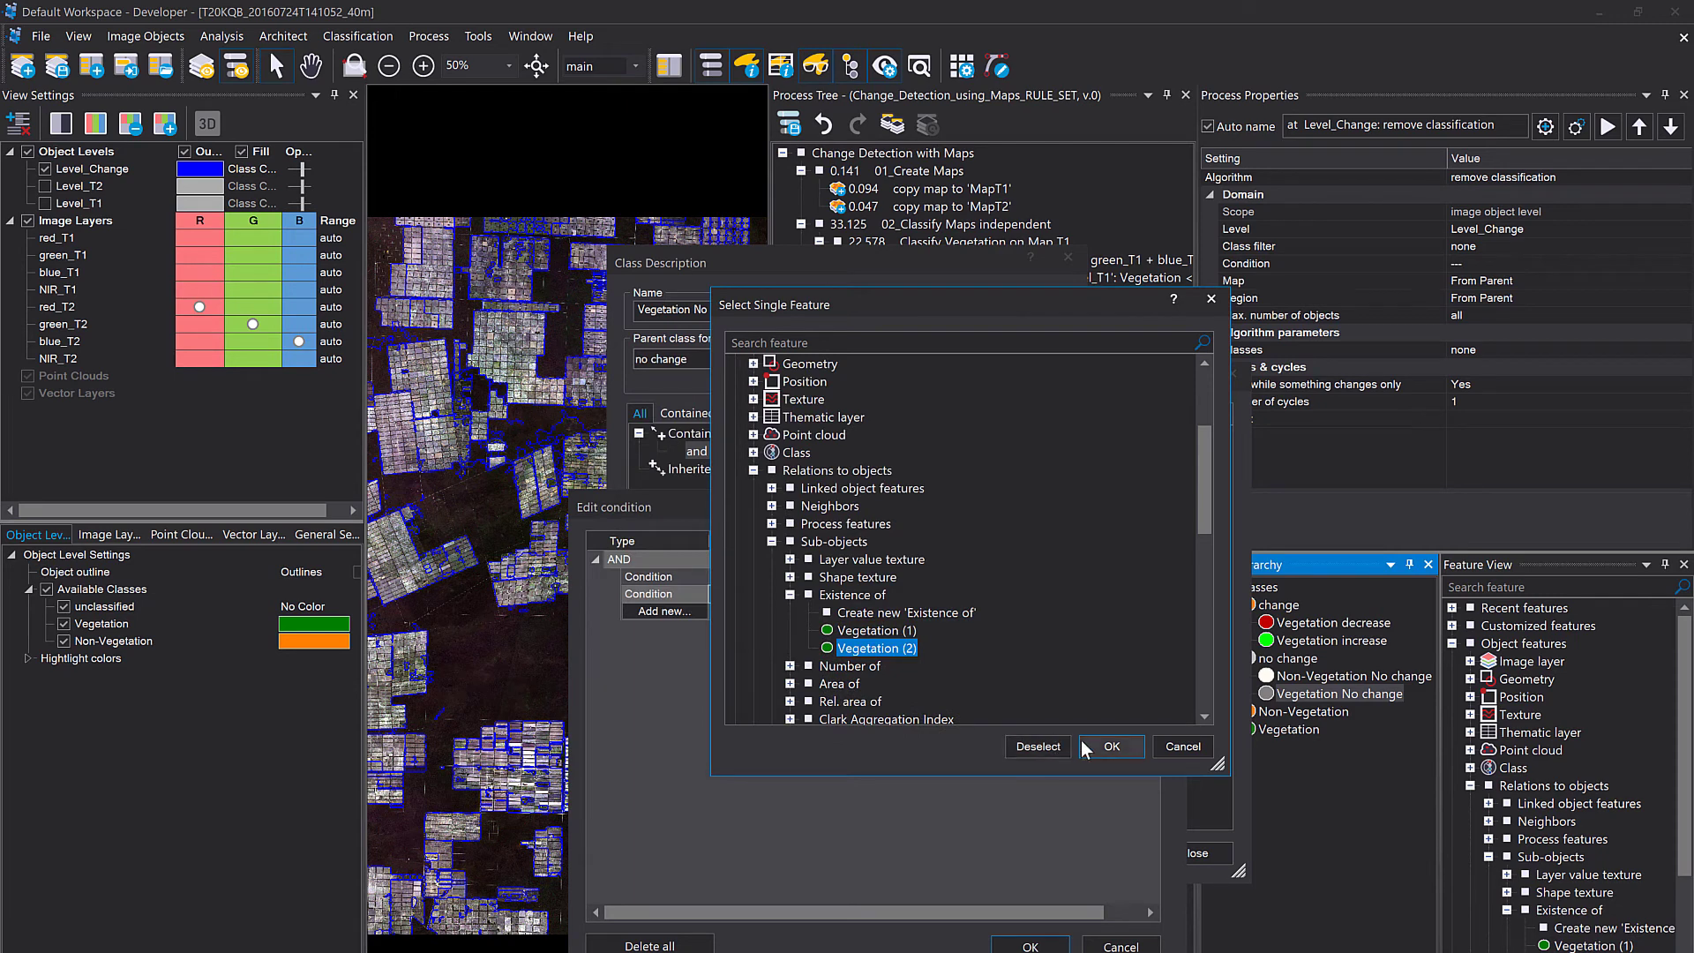
Use Existence of sub objects Vegetation (2) as Value 1 with Value 2 set to 1, and confirm the Vegetation No change class description.
left_click(1111, 747)
left_click(1044, 594)
left_click_drag(1045, 597, 925, 597)
type("1")
left_click(984, 631)
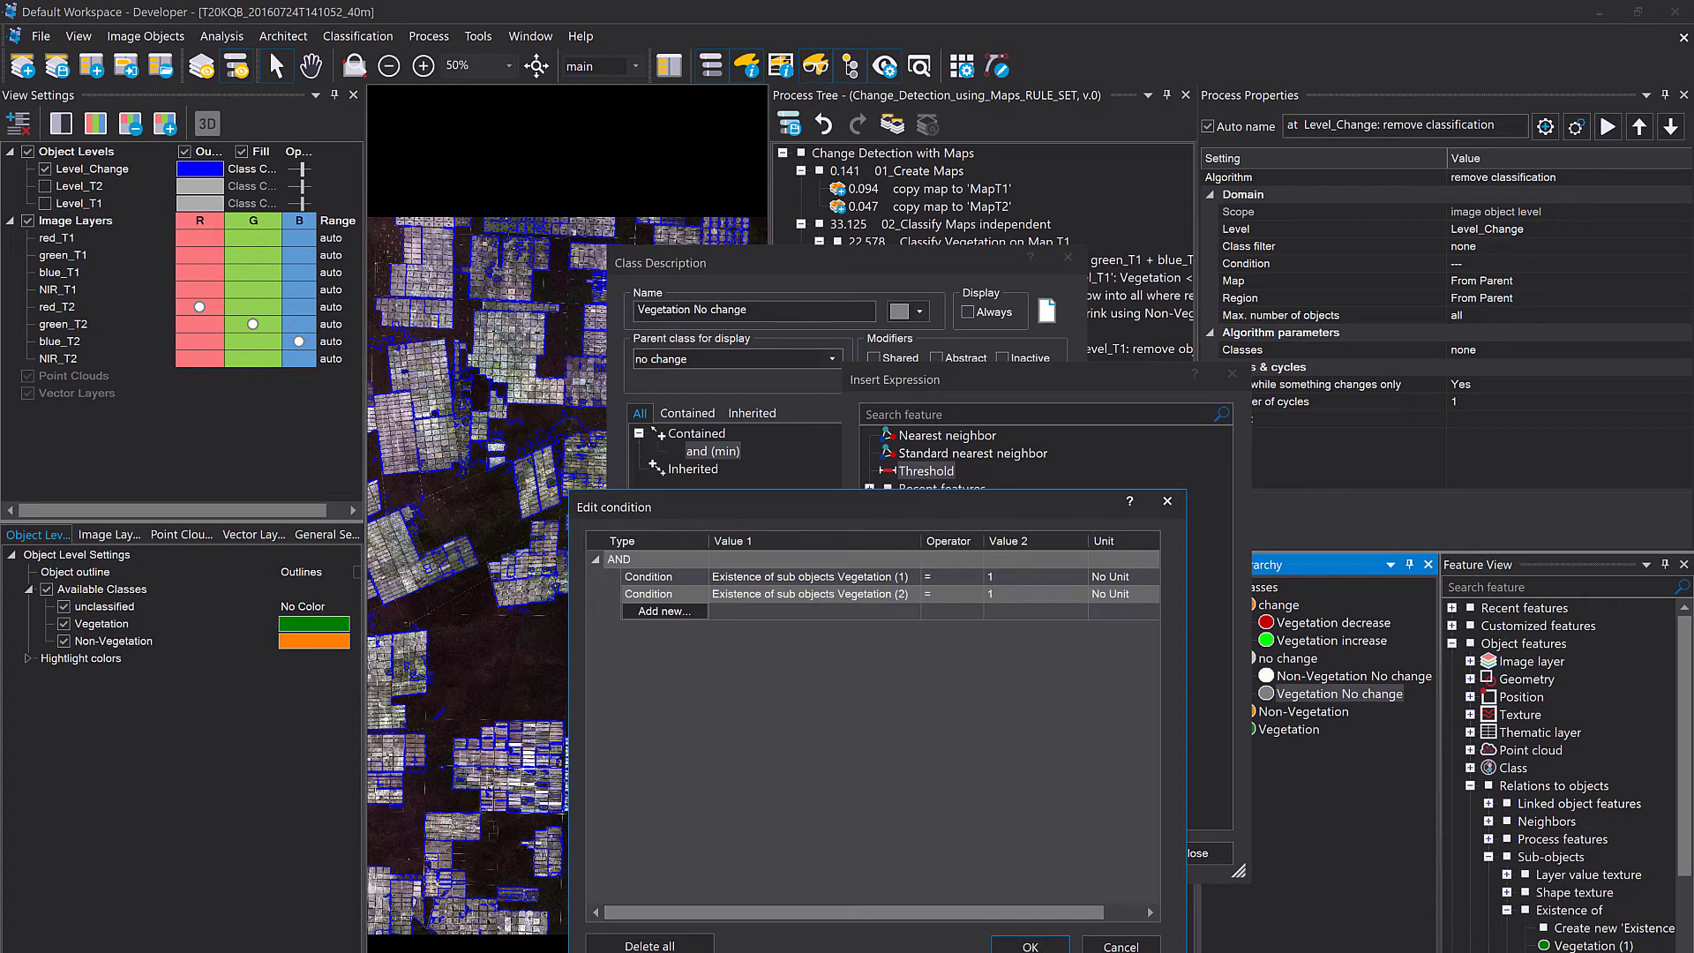
left_click(1030, 946)
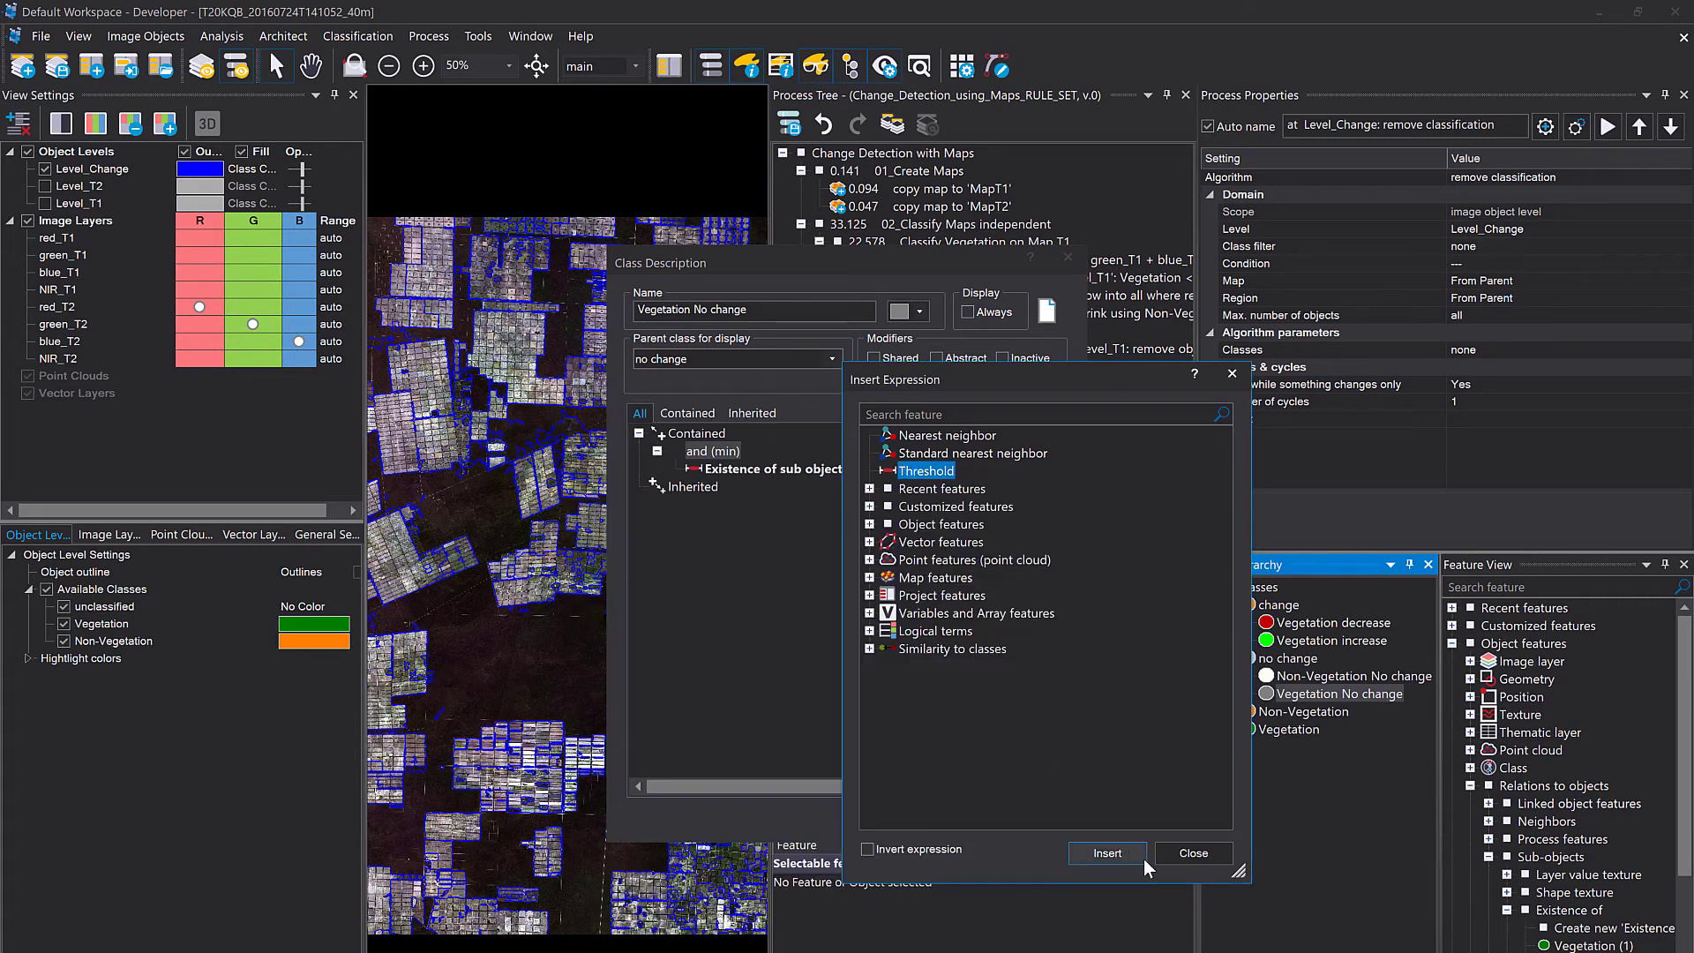
left_click(1196, 854)
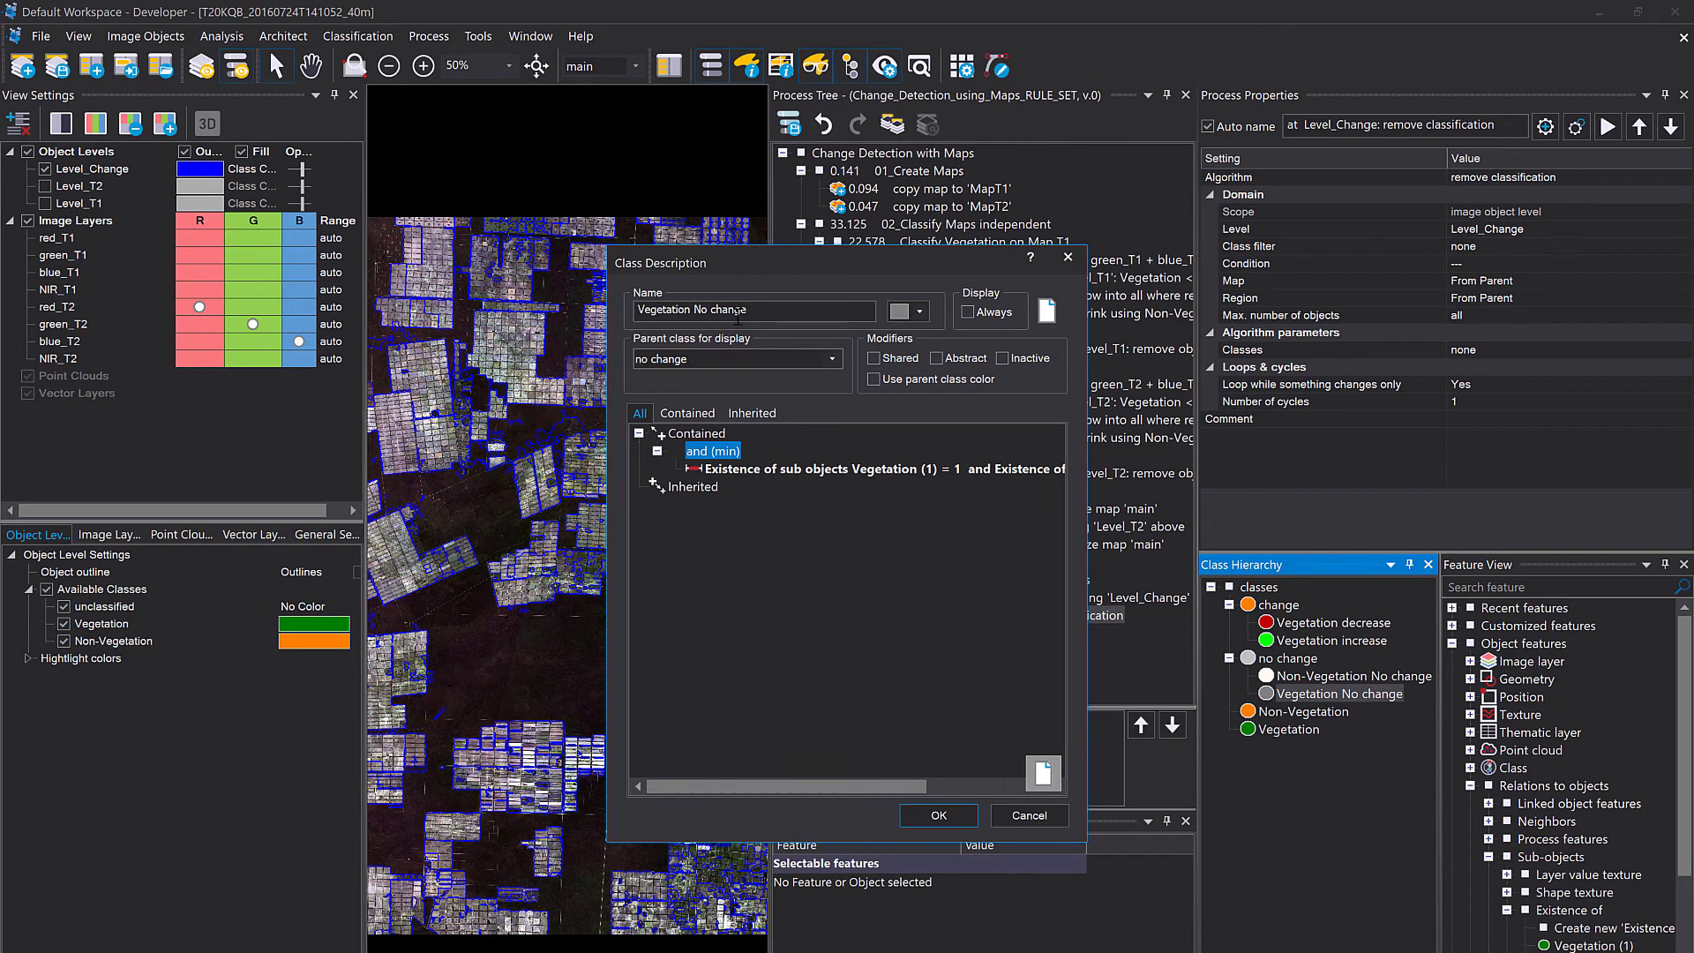
left_click(951, 819)
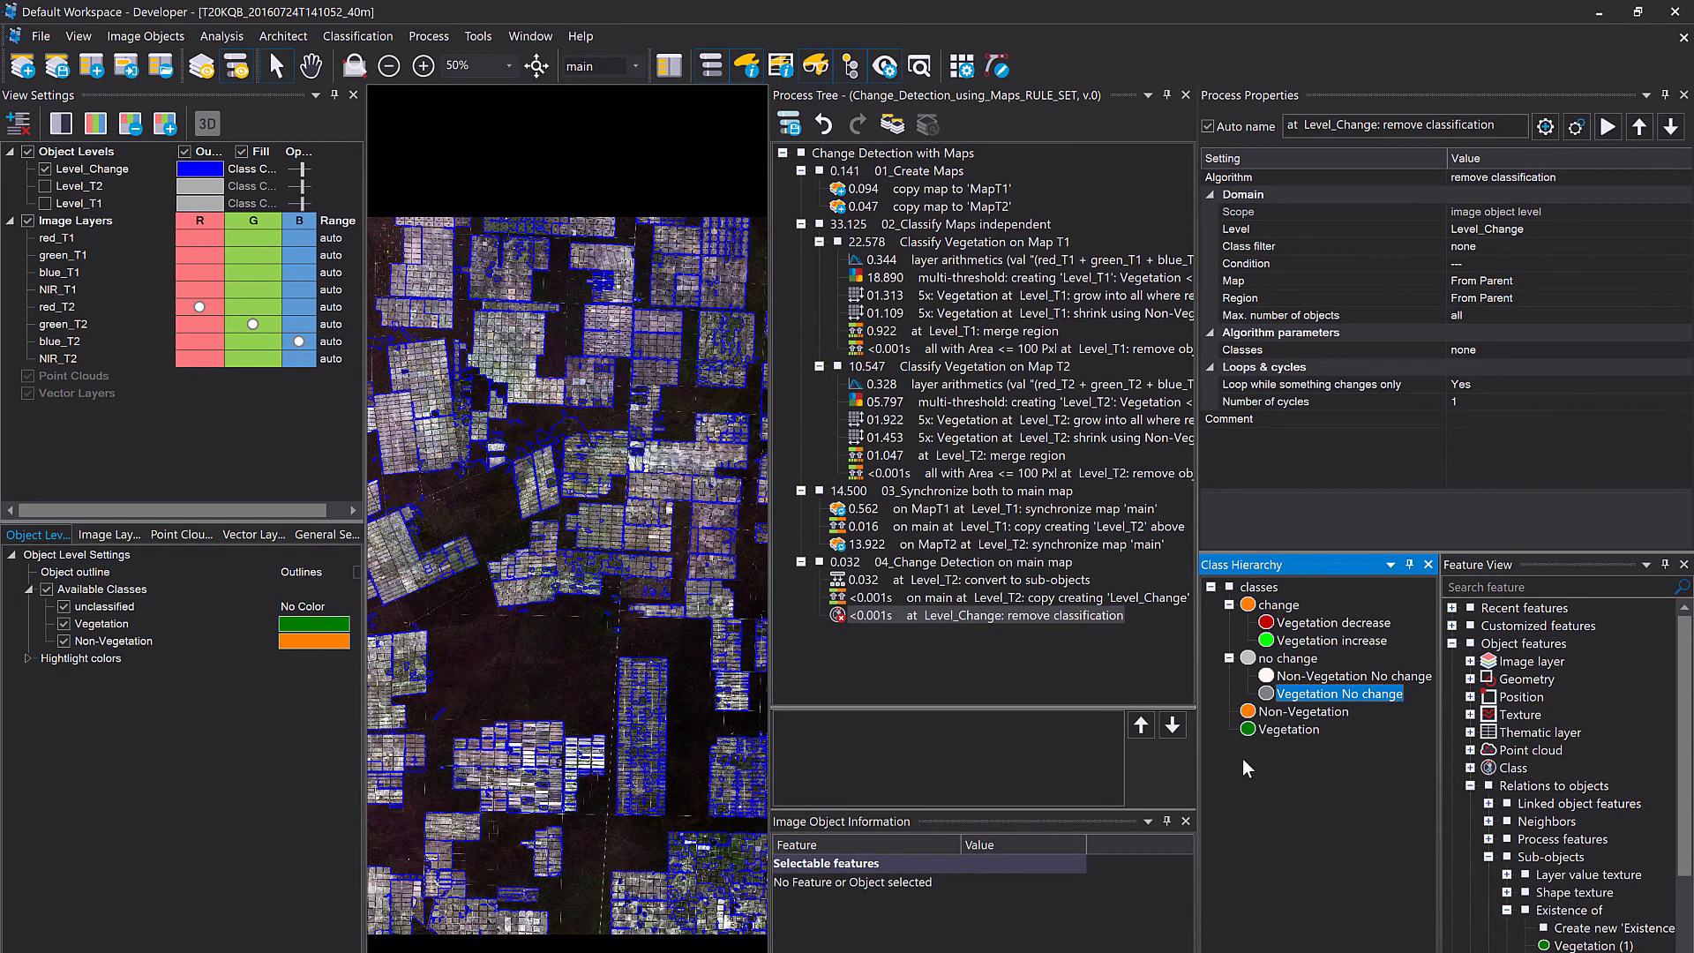
Insert a threshold expression under and (min) in the Non-Vegetation No change class and open the feature selection for its Value 1.
left_click(1308, 677)
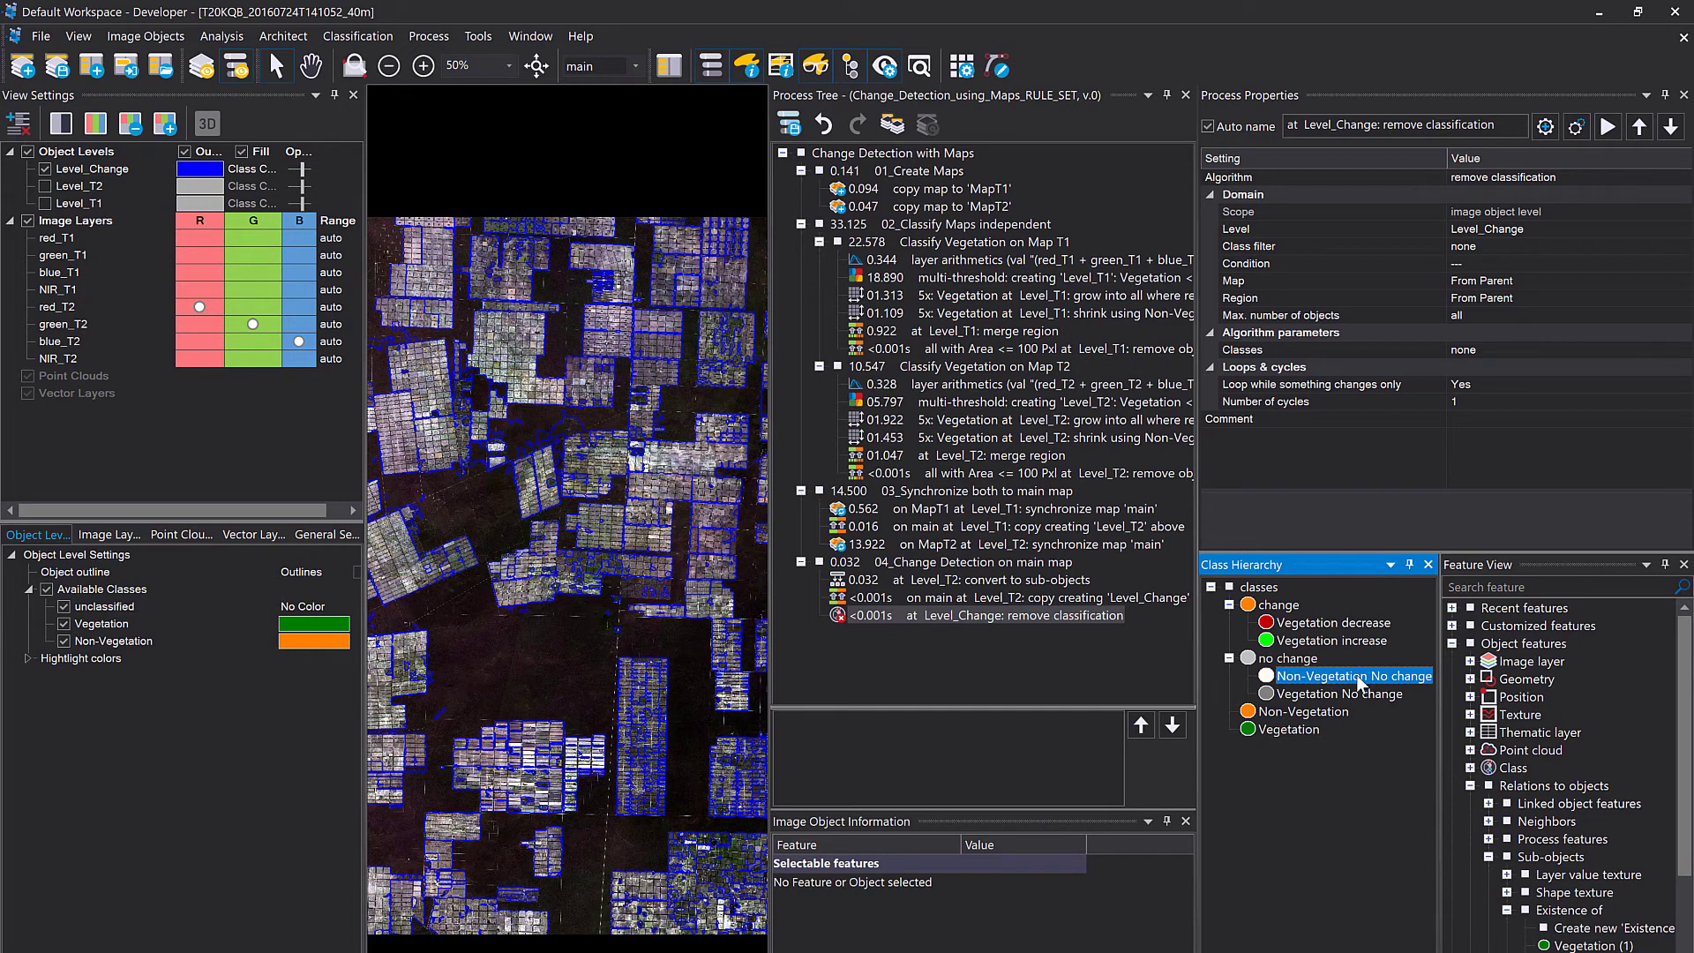
double_click(1360, 684)
double_click(723, 453)
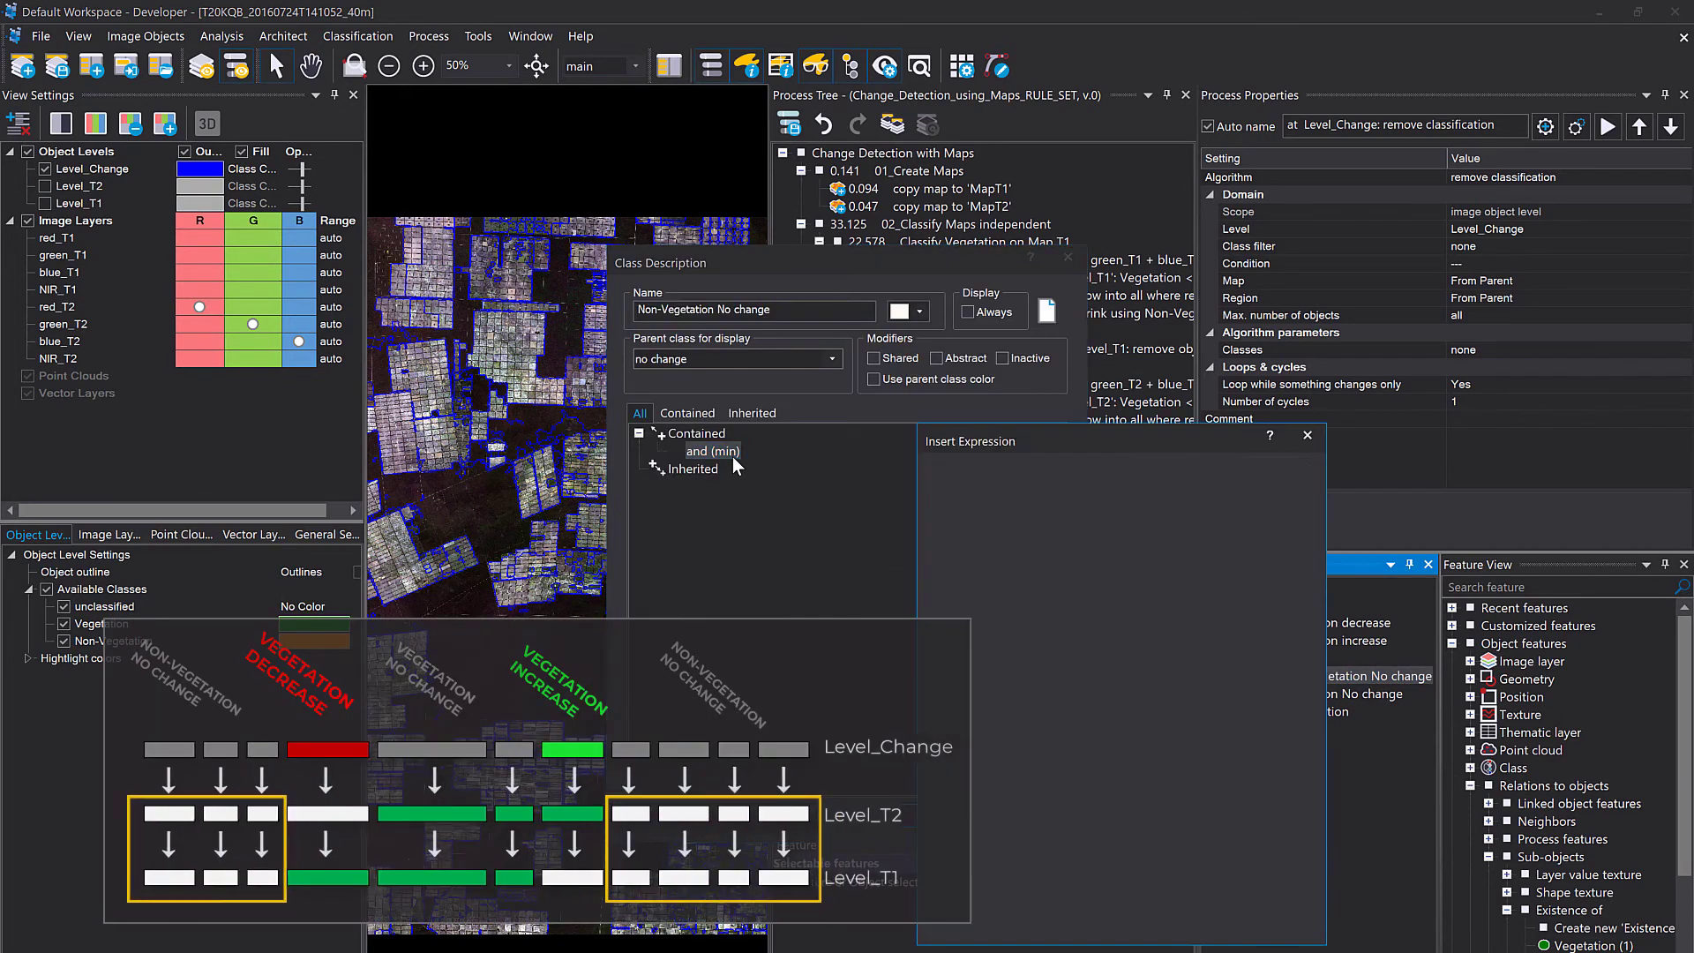
left_click(1000, 533)
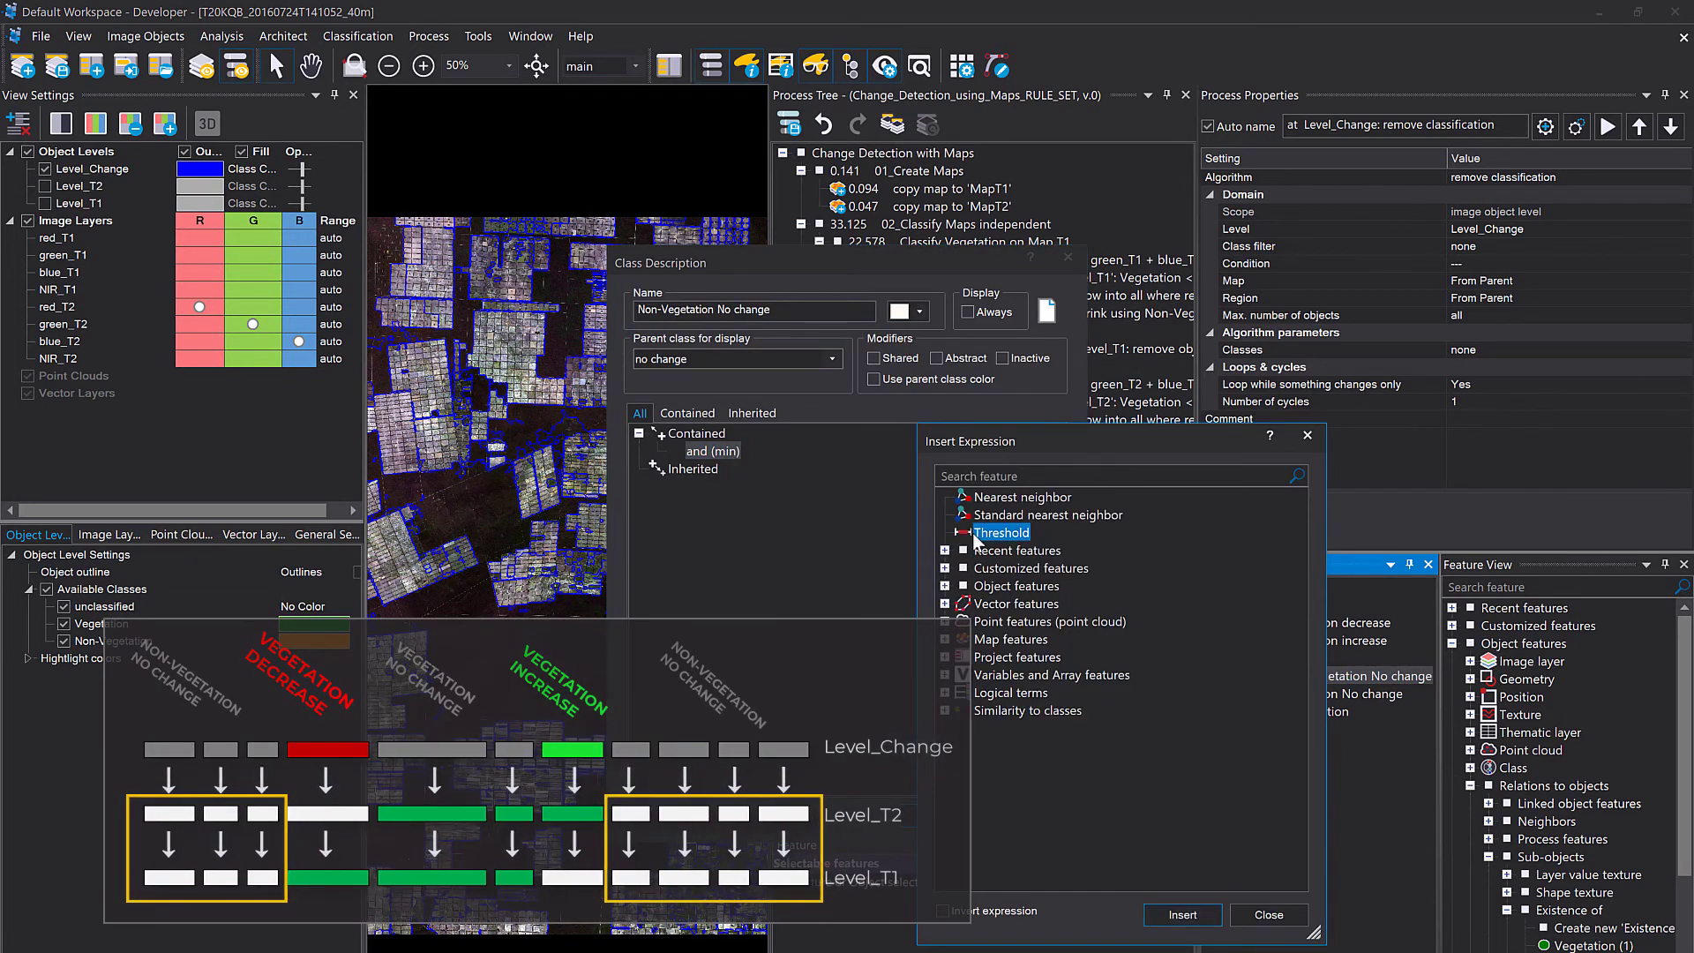
double_click(976, 534)
left_click(759, 577)
left_click(805, 578)
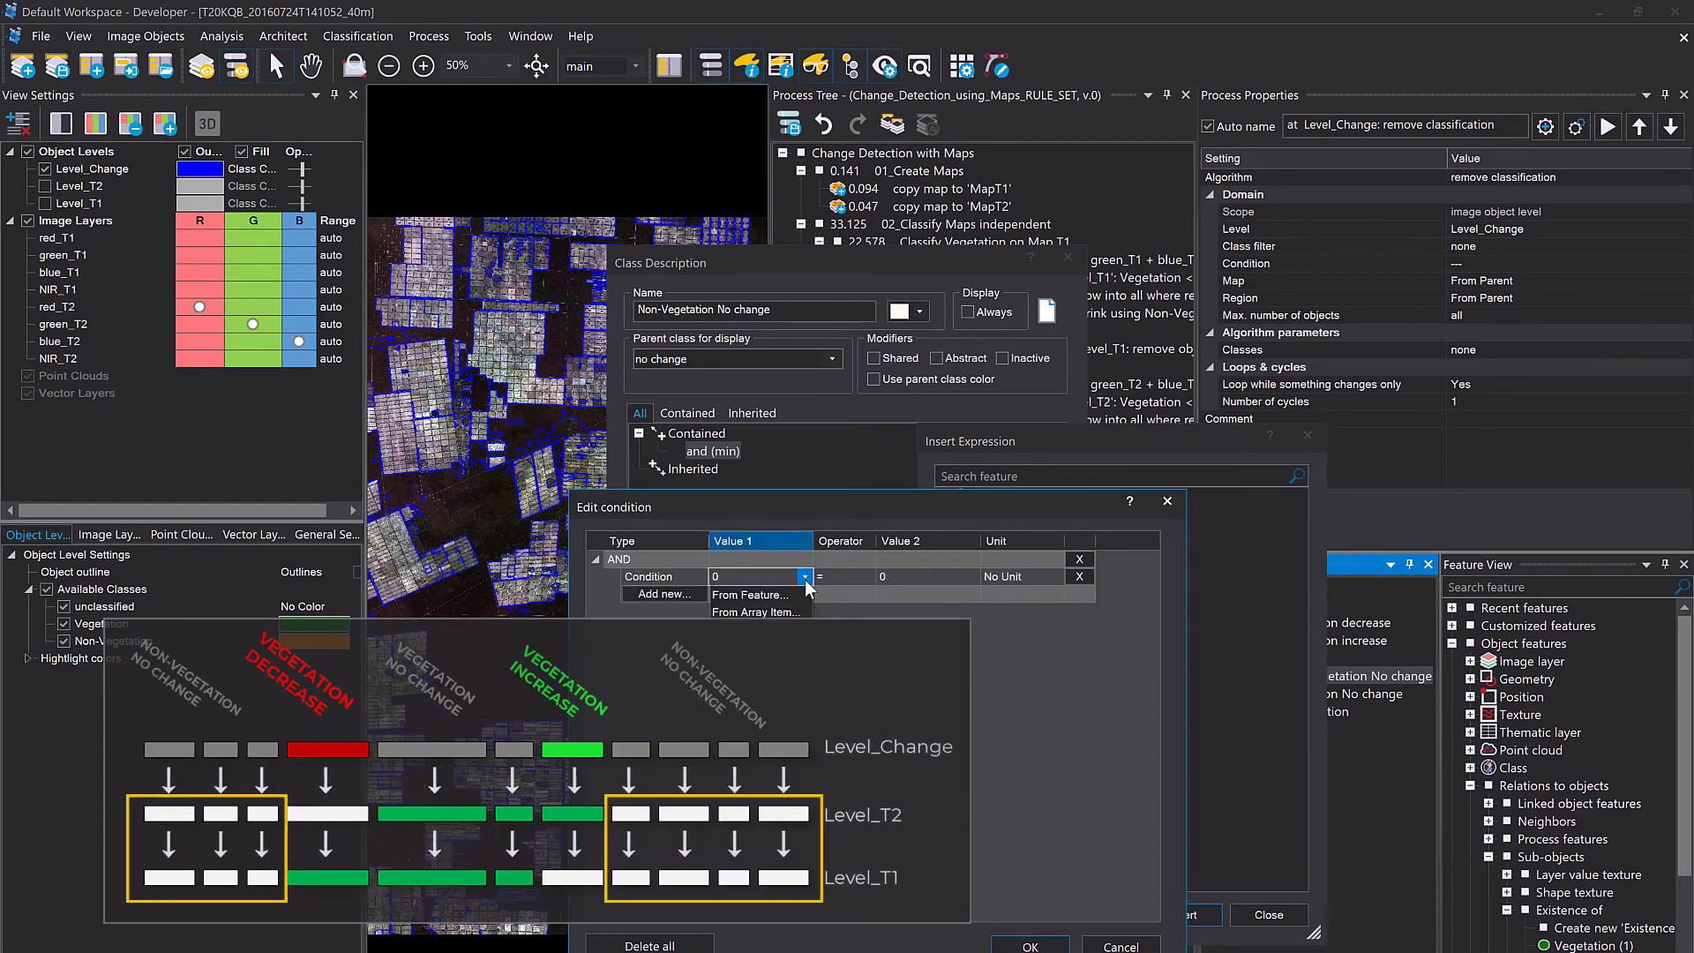
left_click(750, 589)
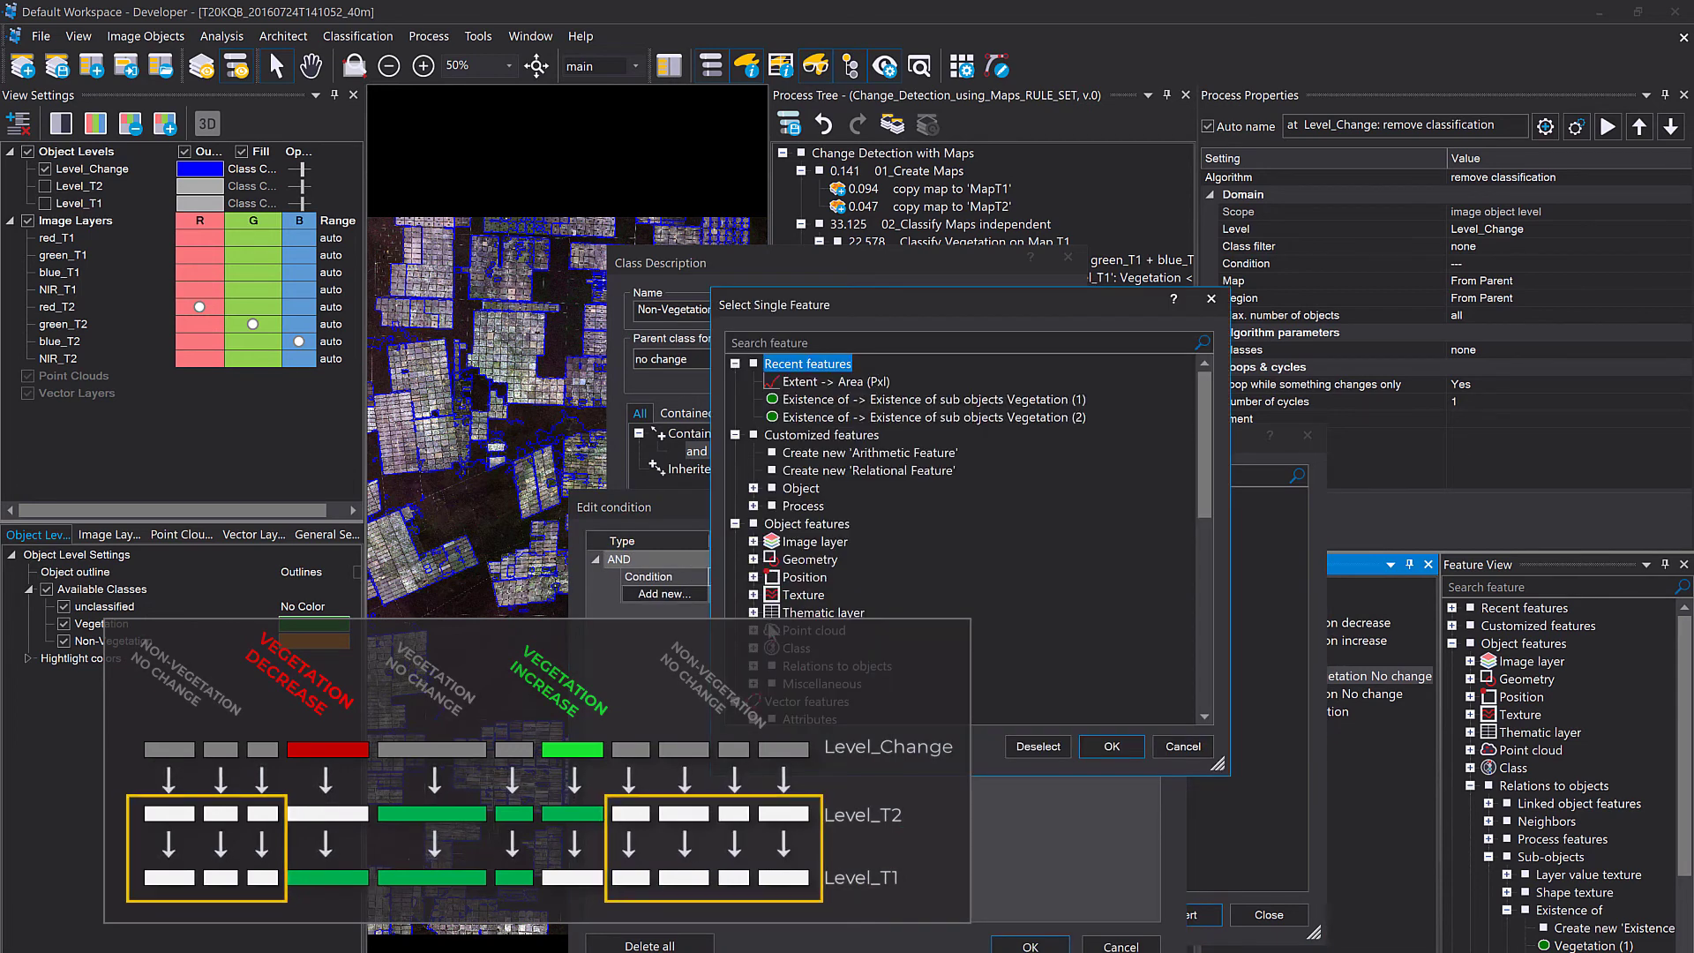
Create the sub-object Existence of features for all classes at distance 1.
left_click(754, 665)
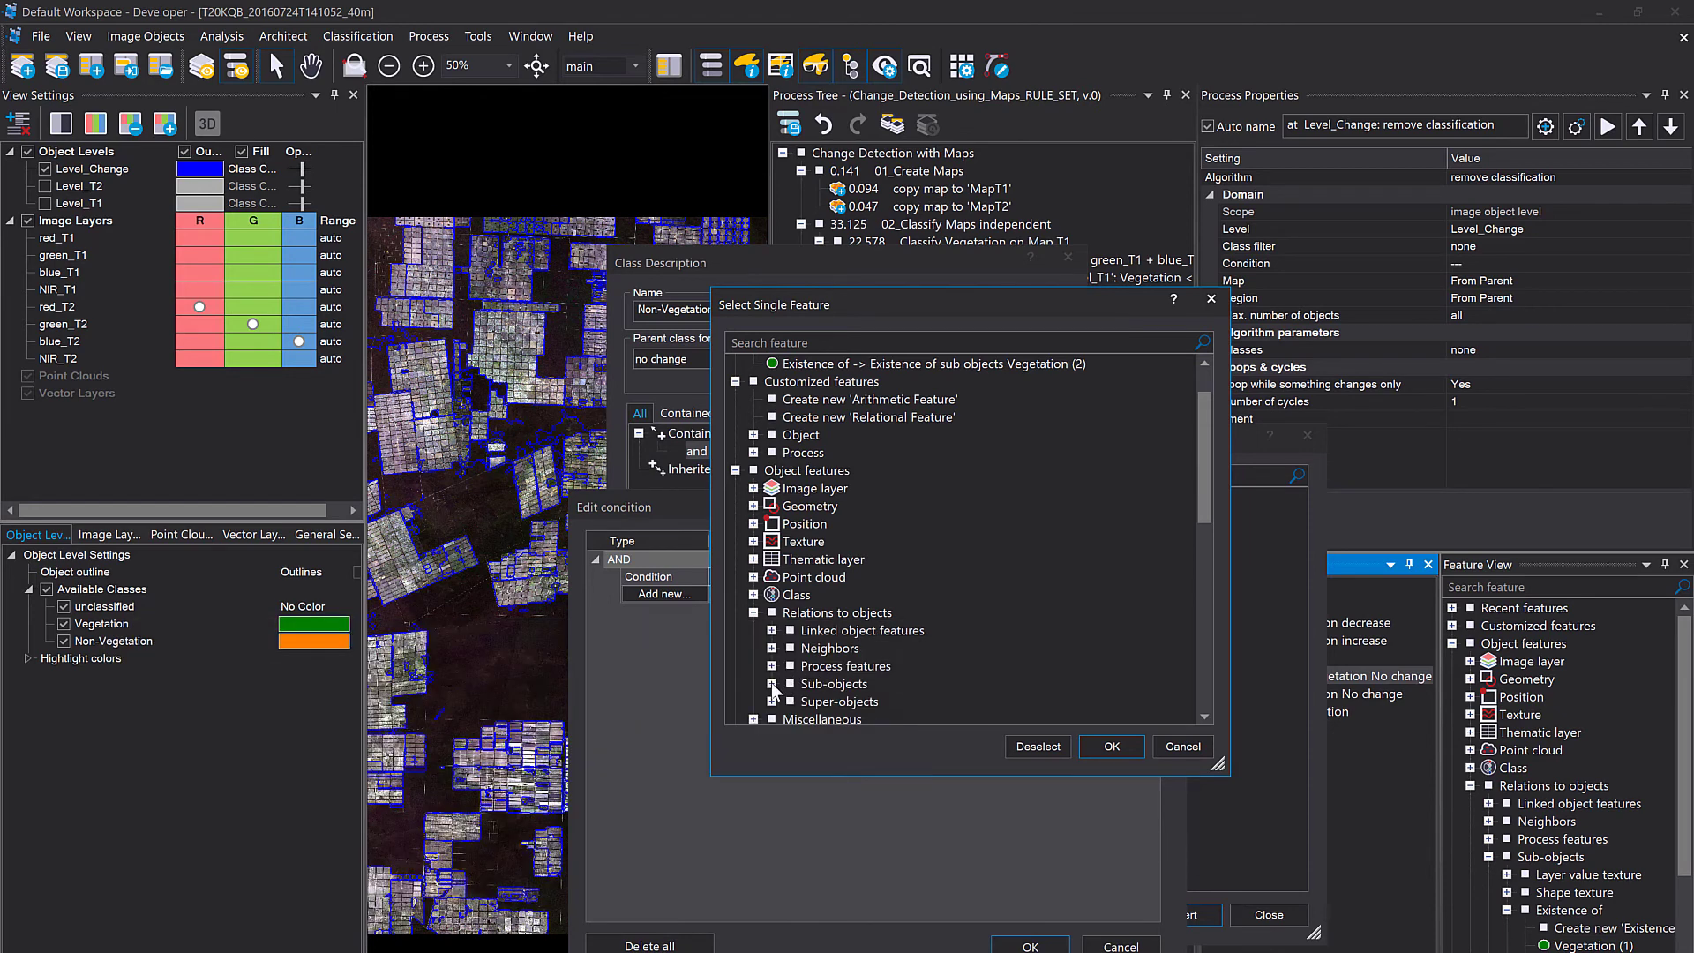
left_click(773, 684)
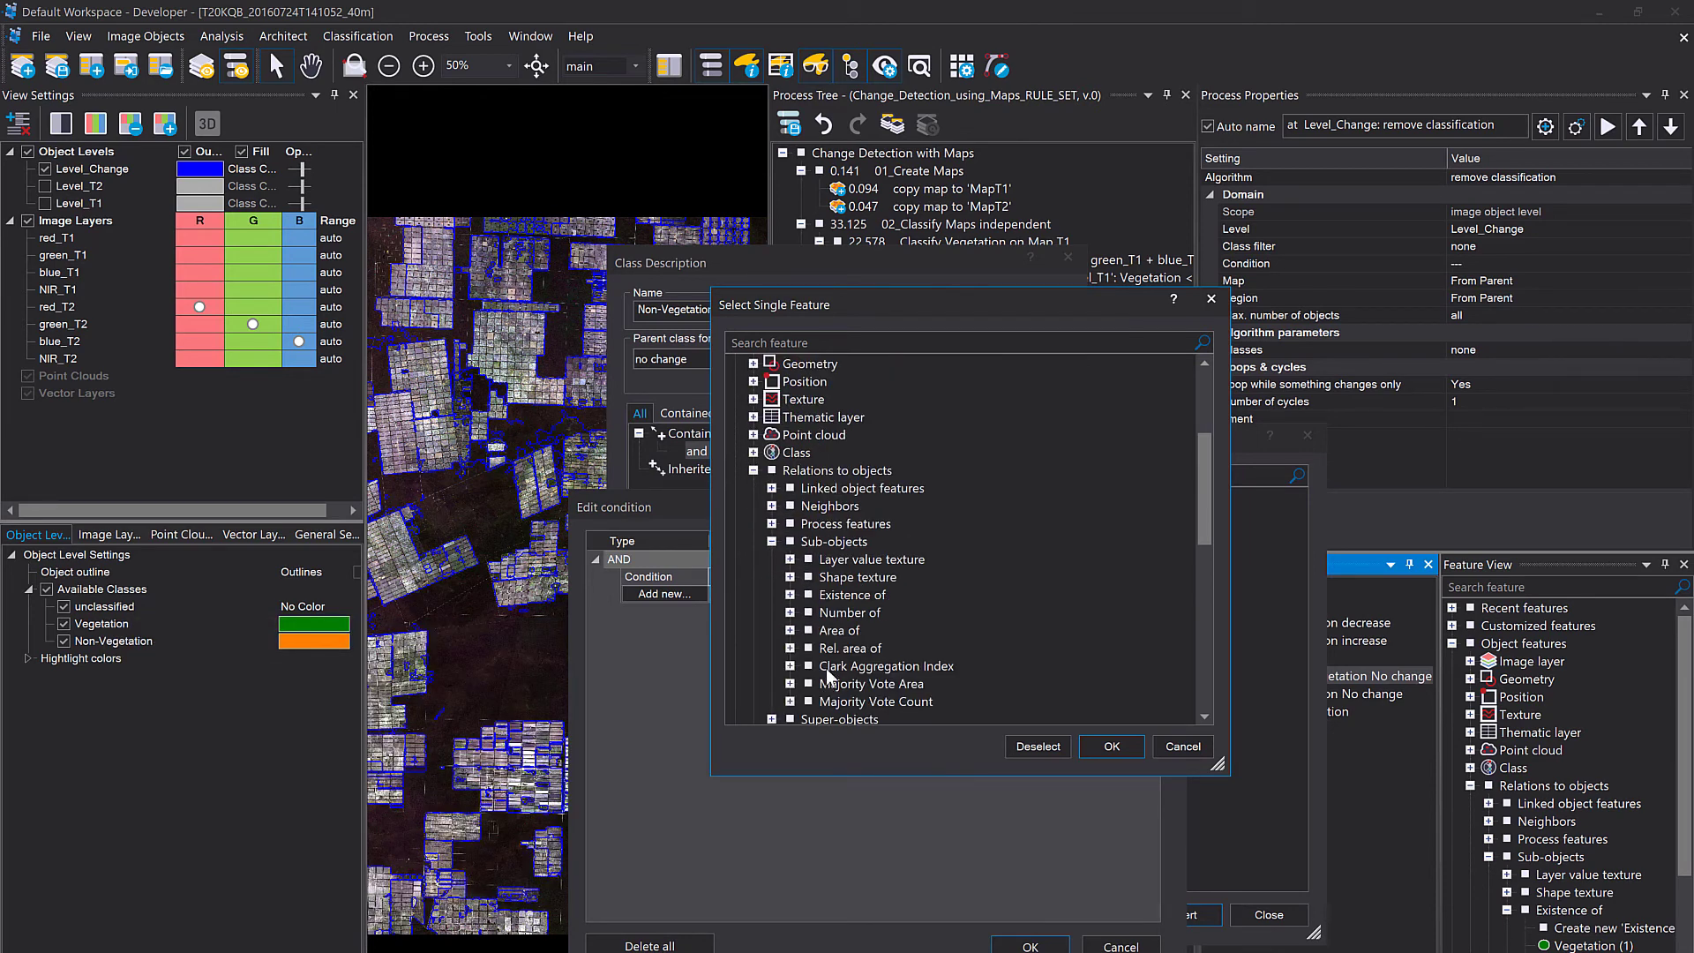
left_click(791, 596)
right_click(838, 613)
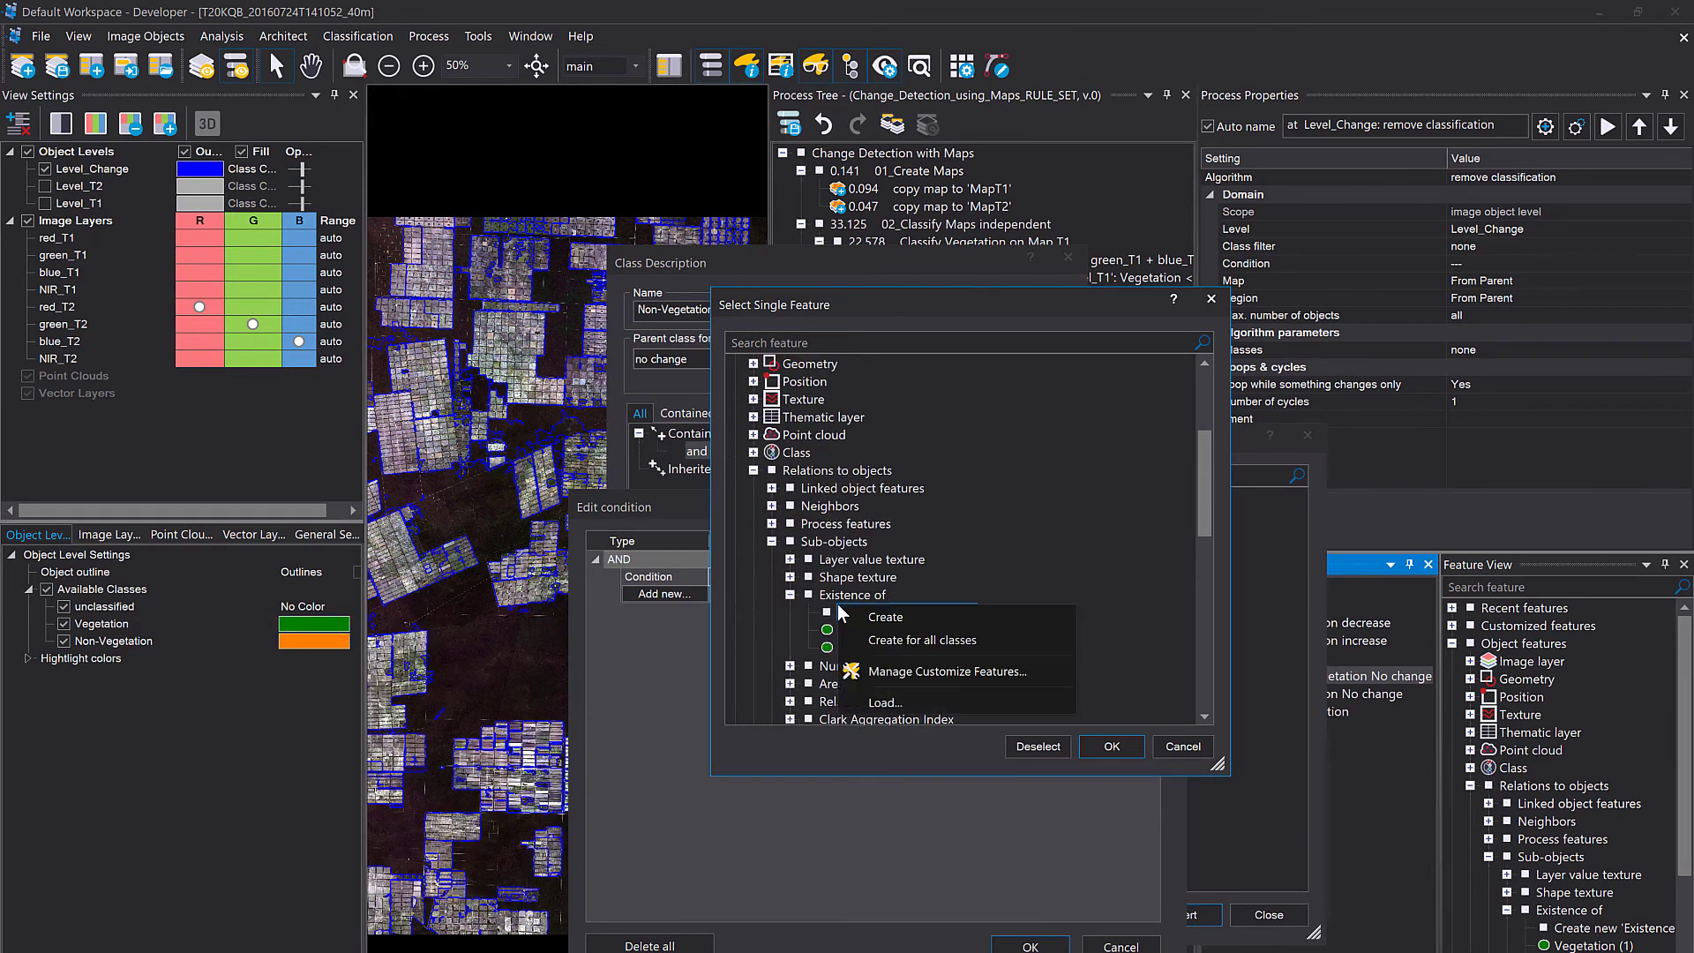
left_click(888, 639)
scroll(961, 639, "down", 3)
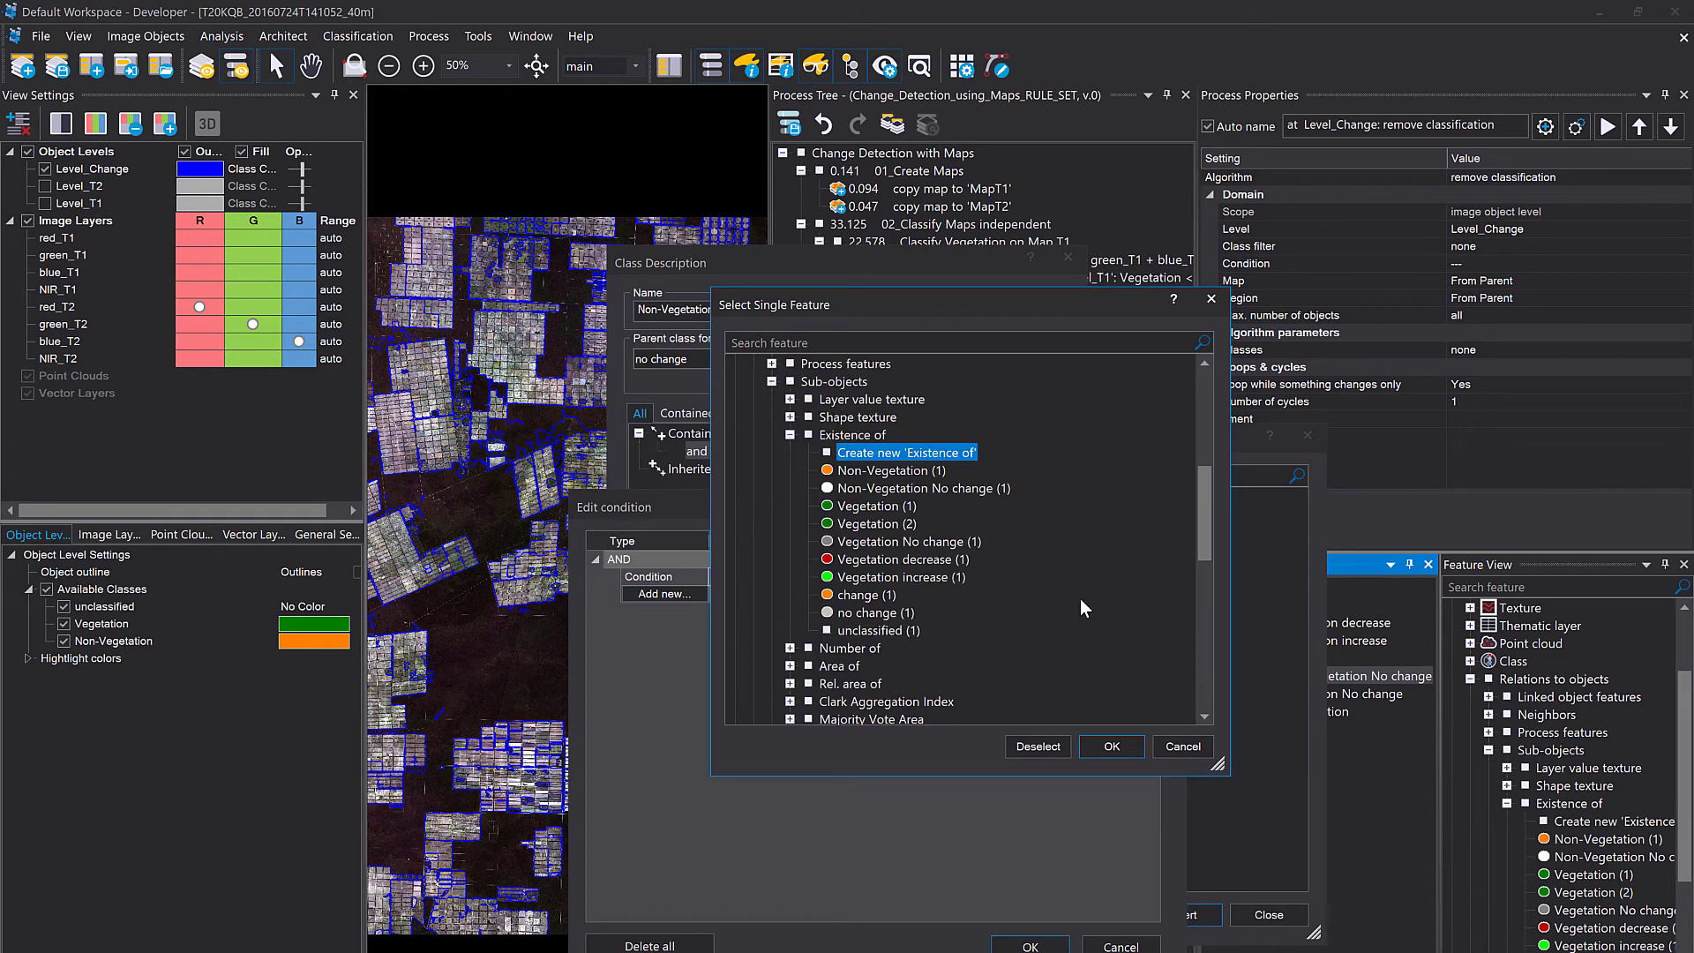
Use Existence of sub objects Non-Vegetation (1) as the condition's Value 1 and set Value 2 to 1.
left_click(930, 475)
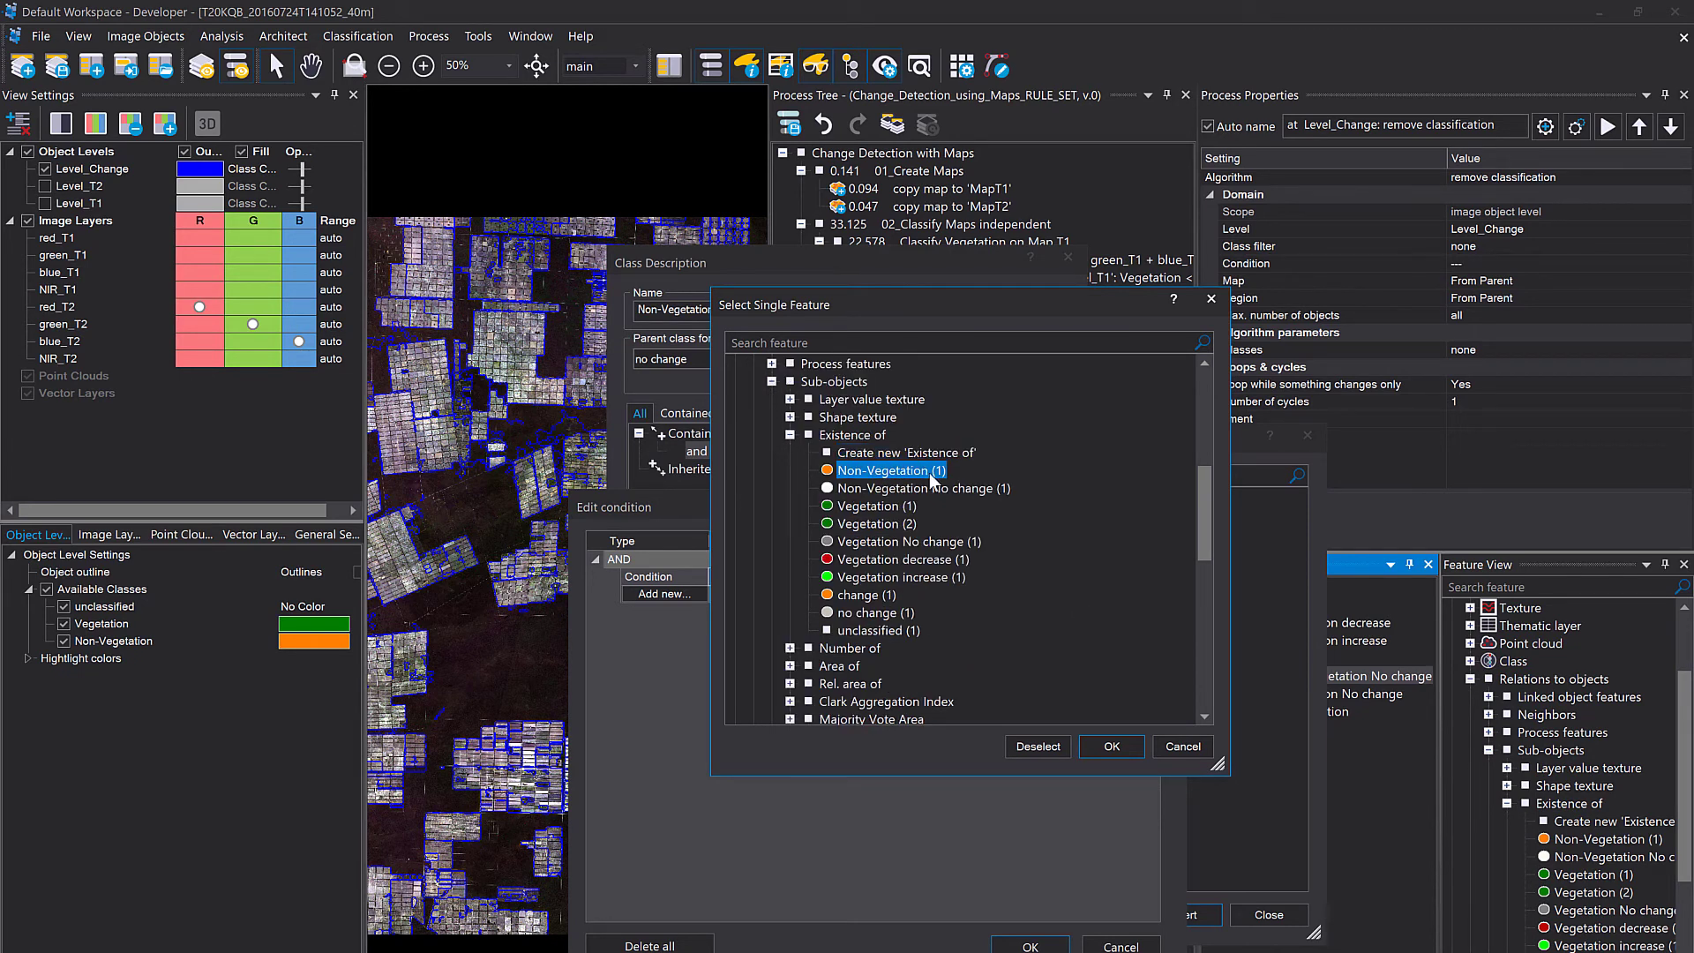
double_click(931, 475)
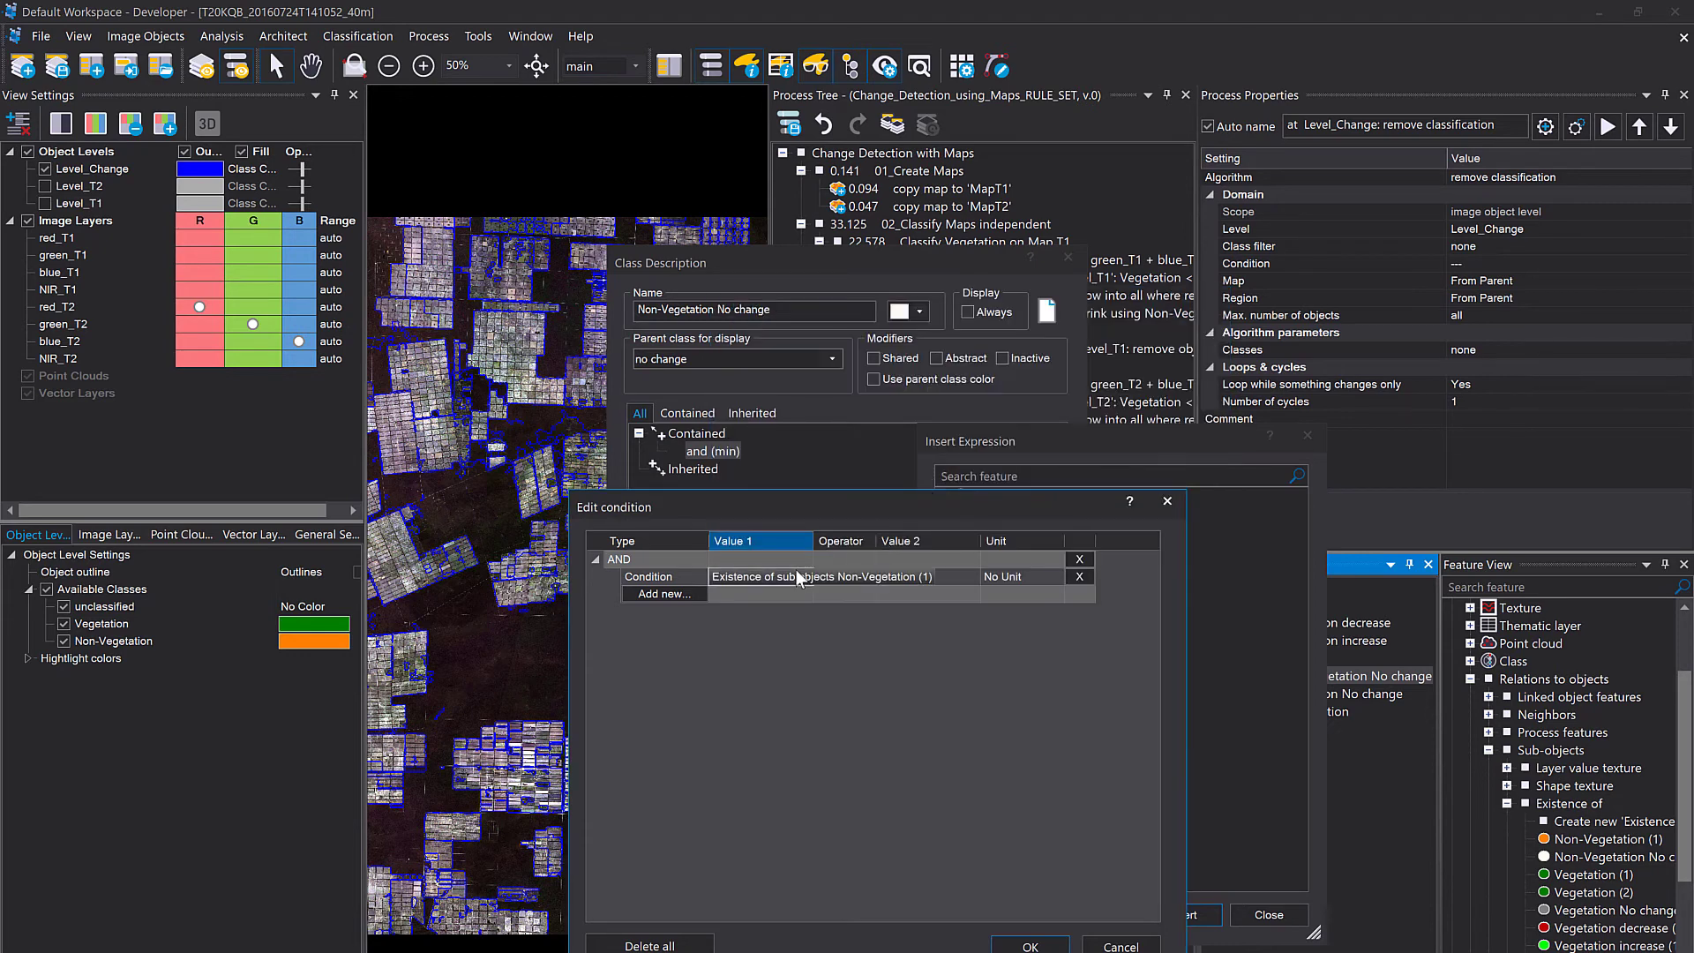
left_click_drag(820, 542, 949, 542)
left_click(1059, 576)
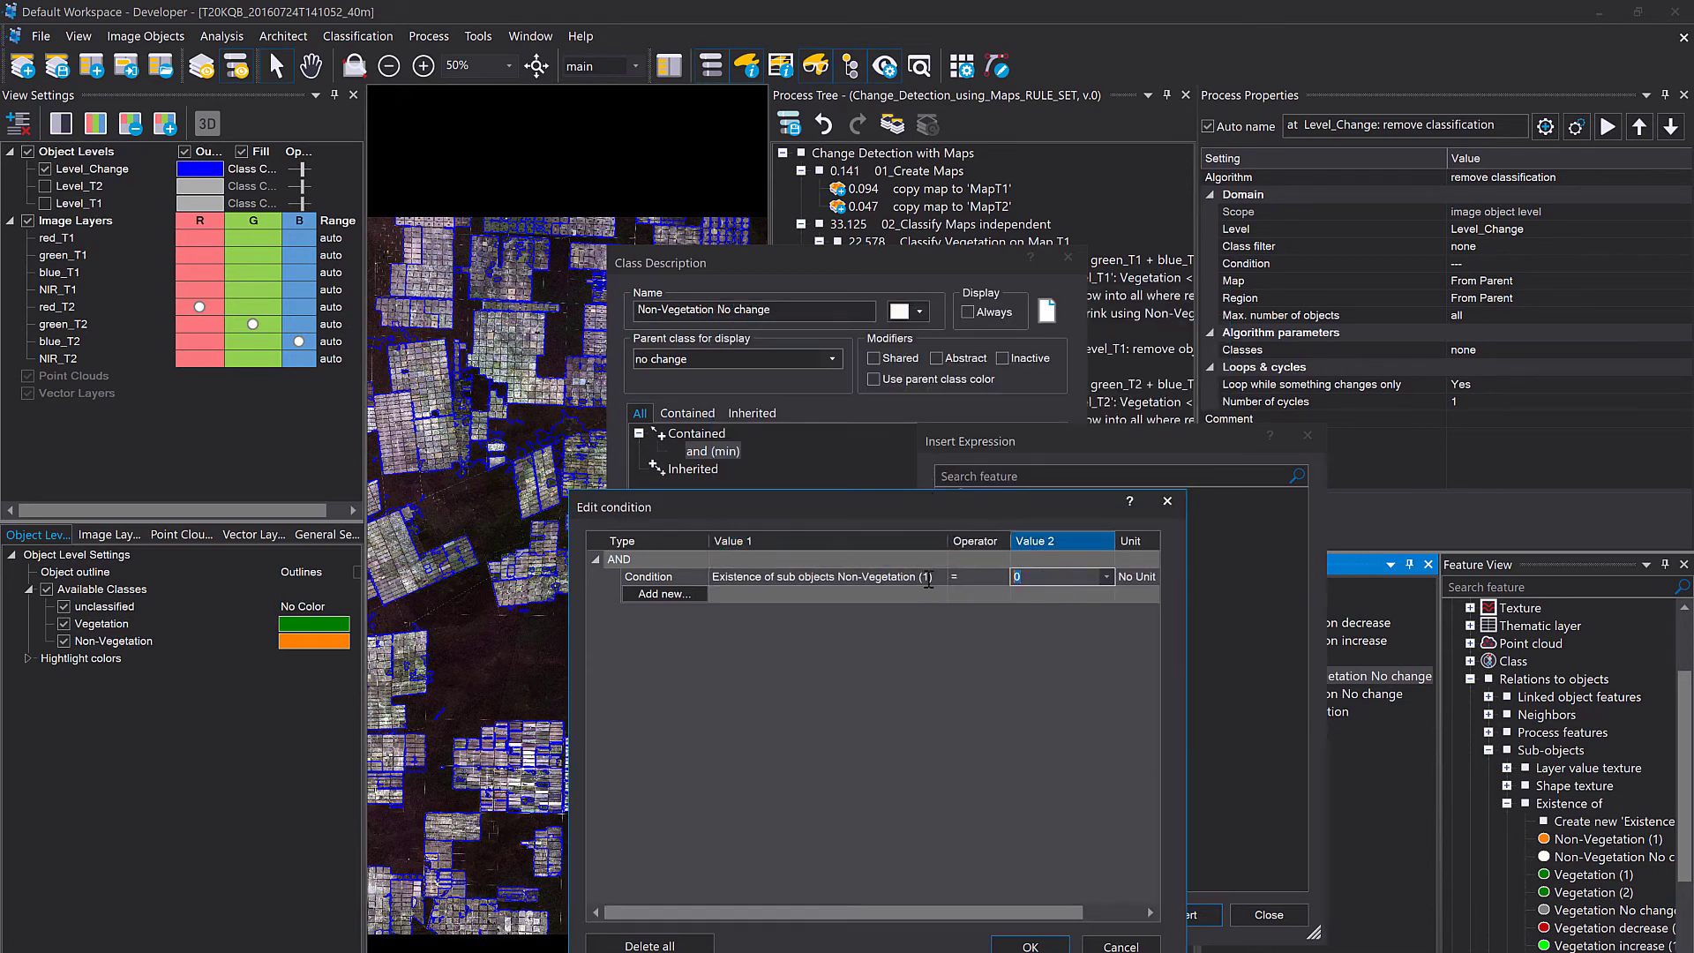
type("1")
left_click(939, 692)
Add a second condition to the Non-Vegetation No change threshold and open the feature selection for its Value 1.
left_click(690, 593)
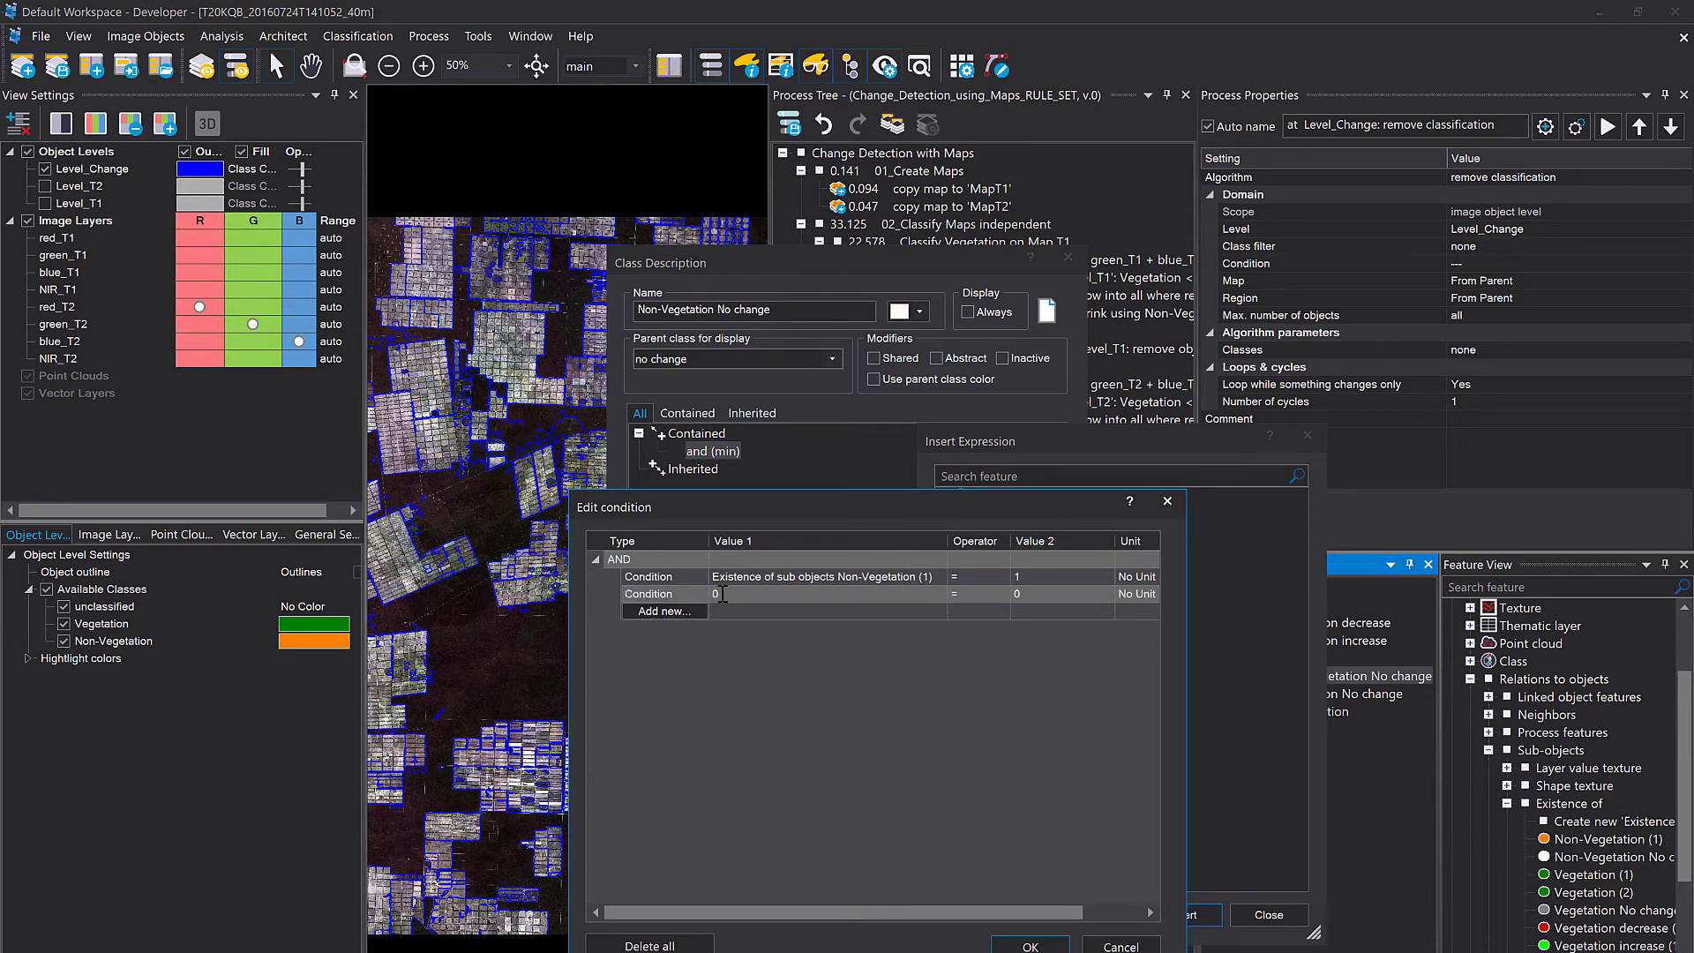
left_click(909, 594)
left_click(938, 593)
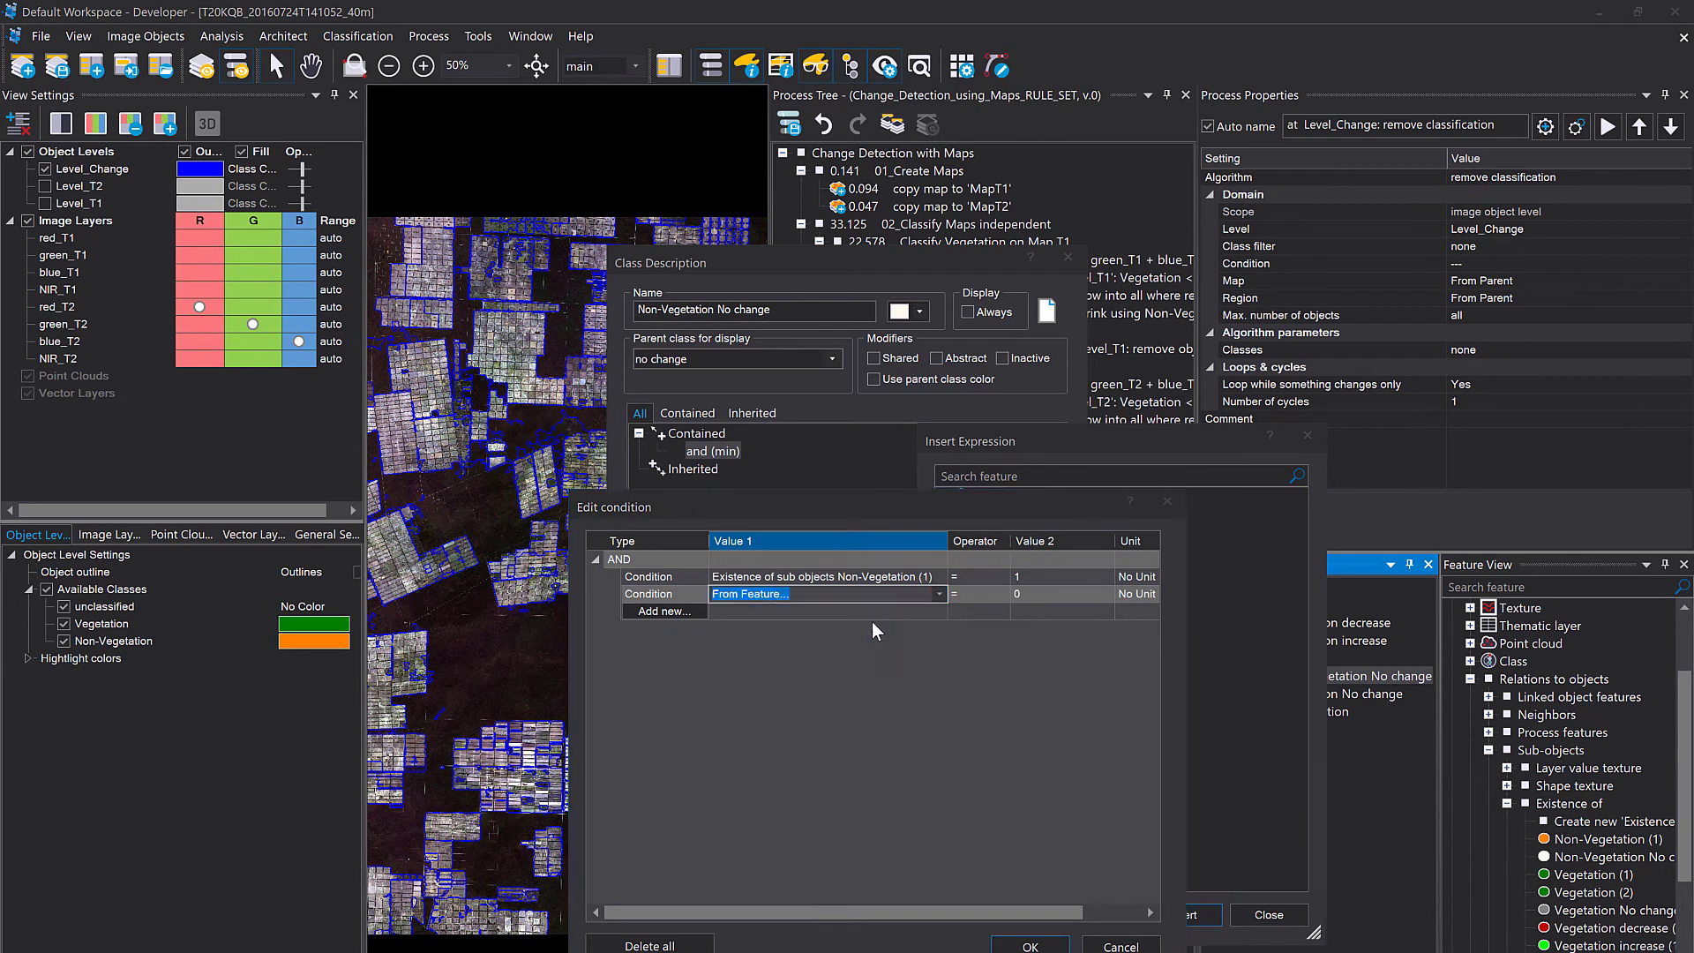
left_click(840, 606)
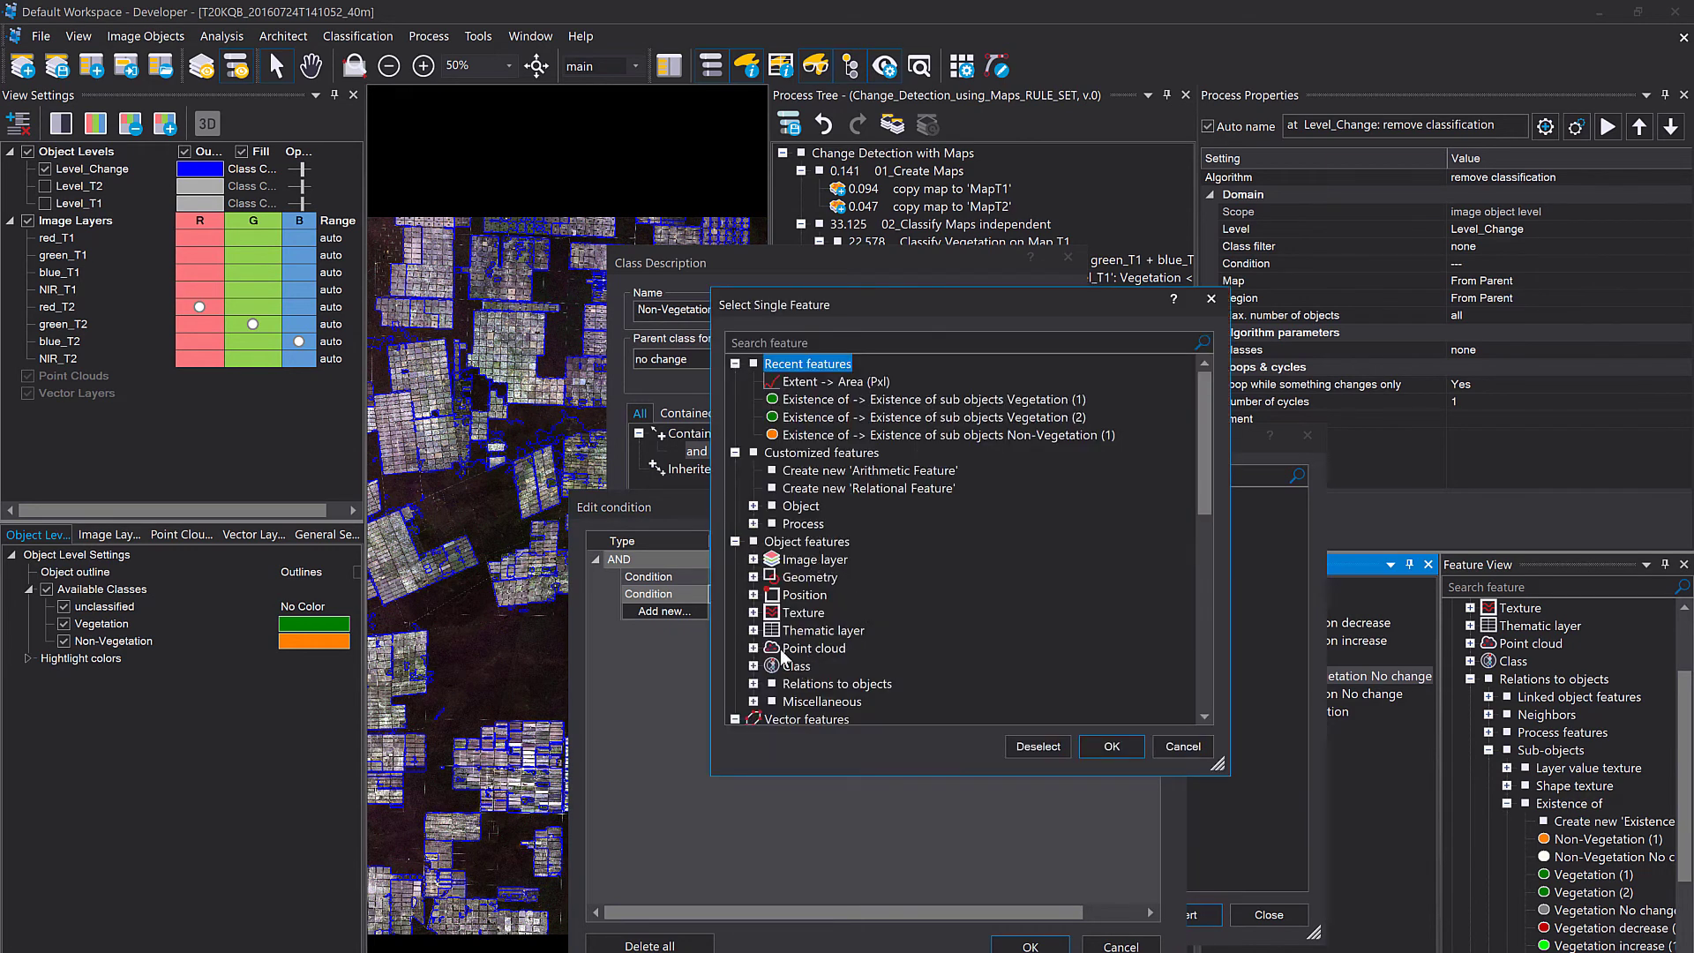
Create the distance 2 Existence of sub-object features for all classes, based on the existing Vegetation (2) feature.
left_click(752, 684)
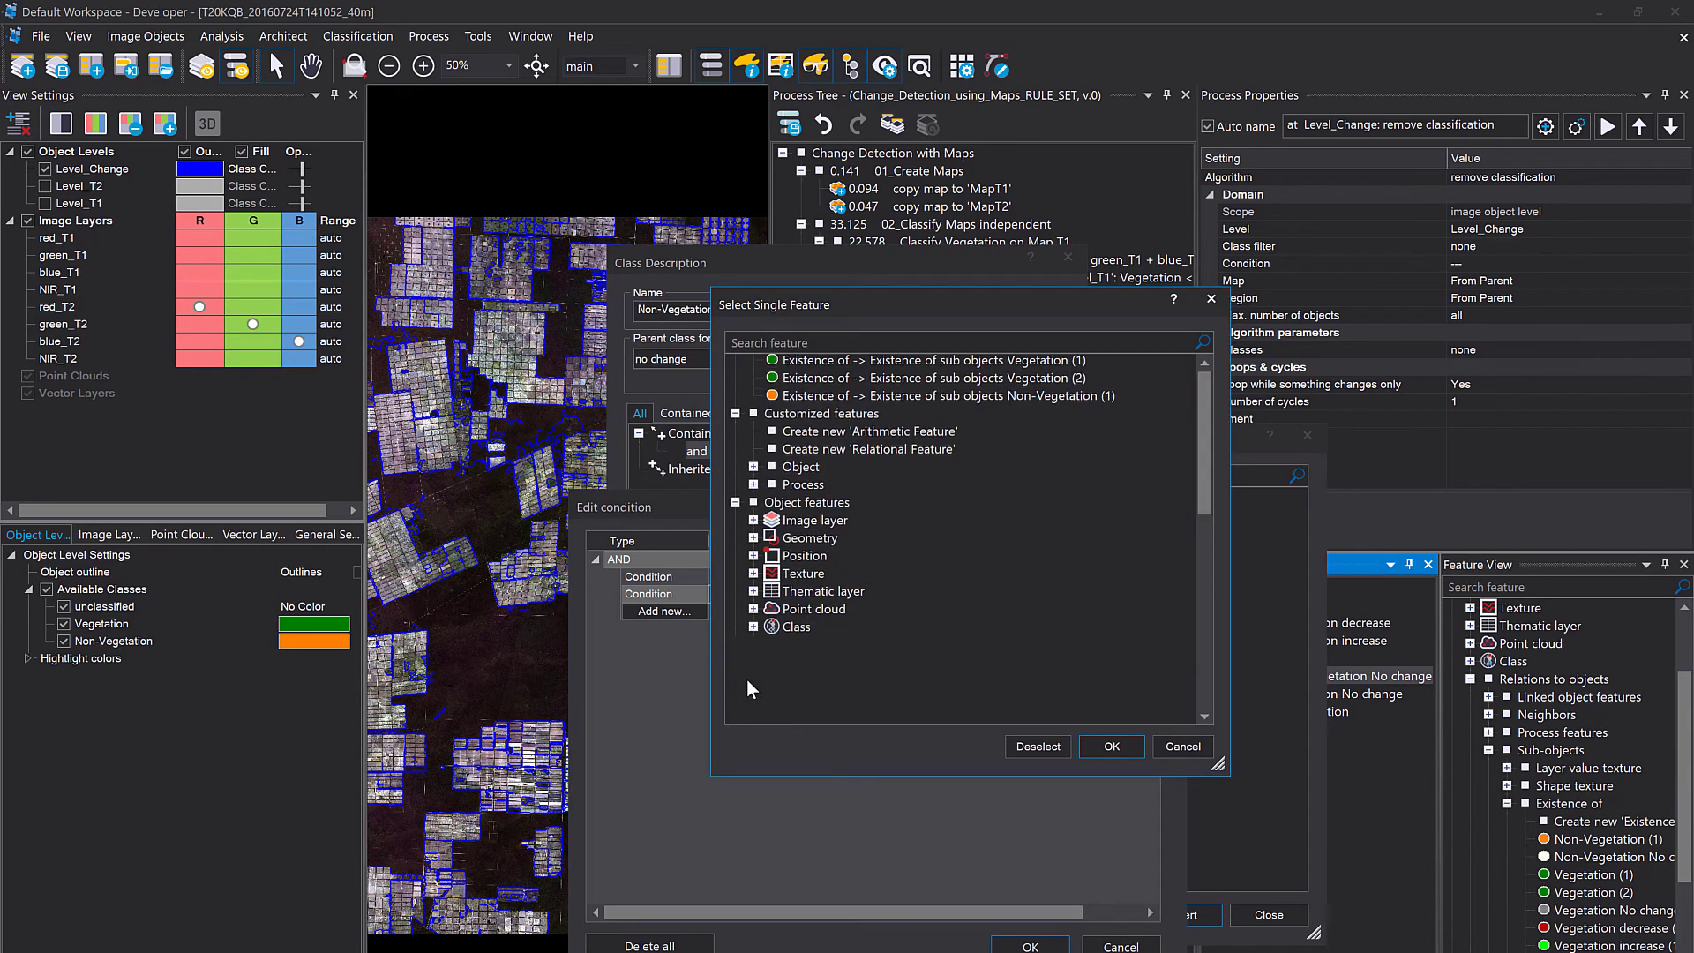
left_click(773, 684)
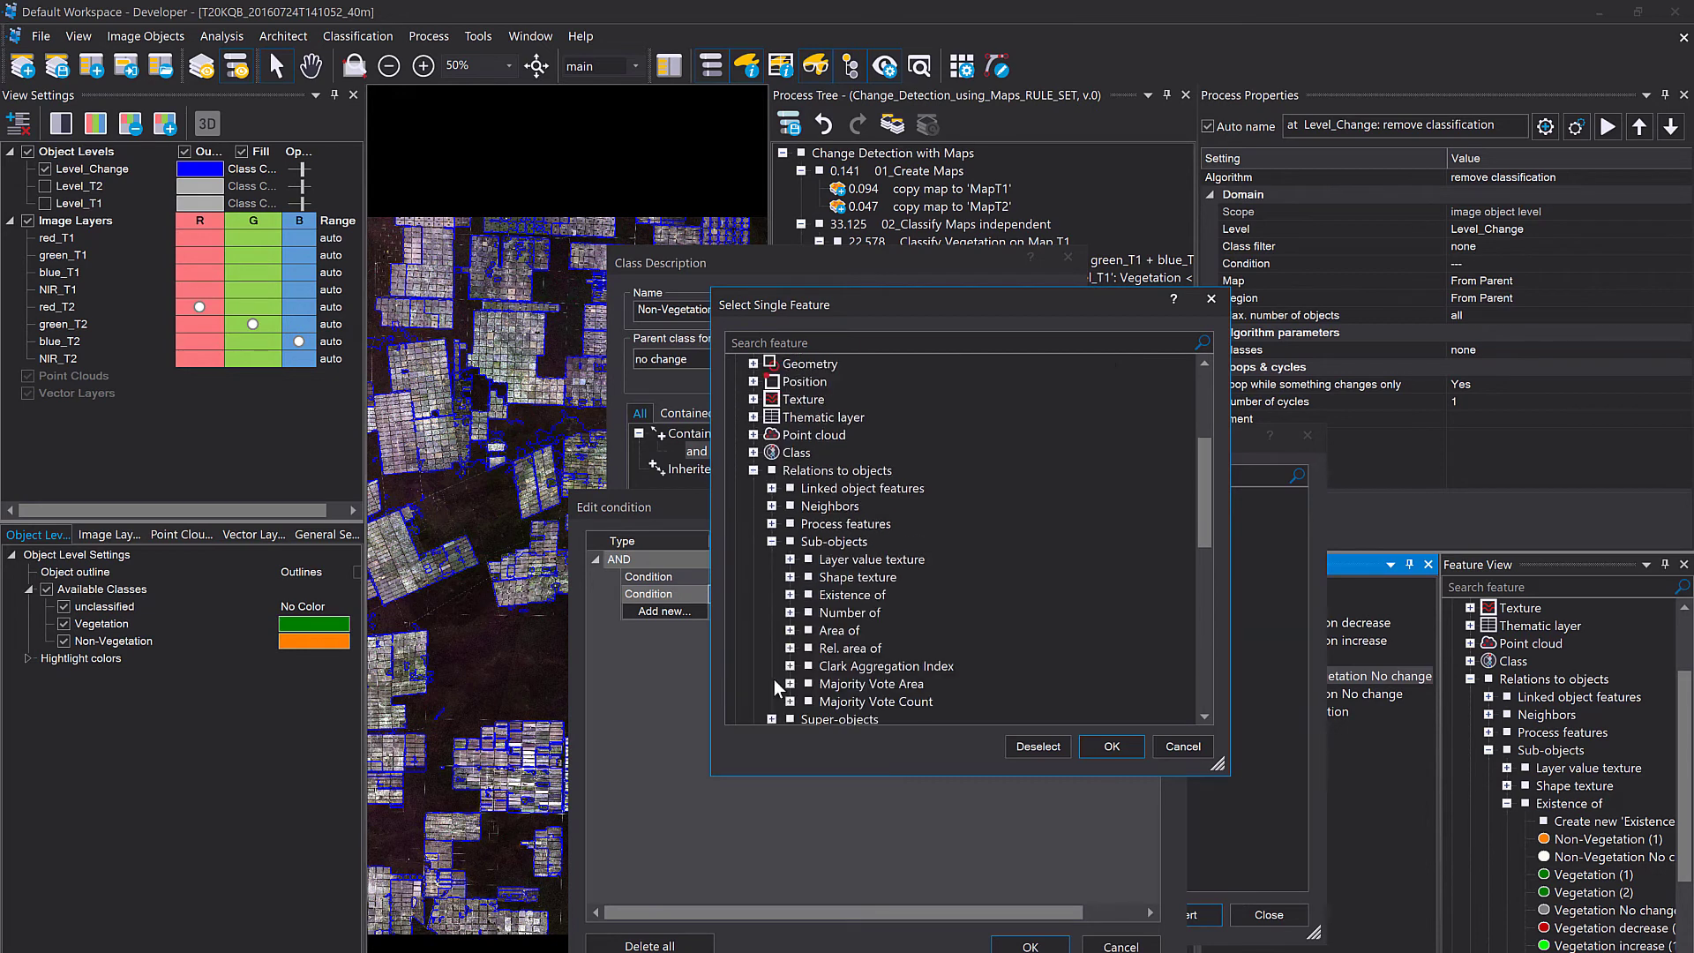
left_click(789, 596)
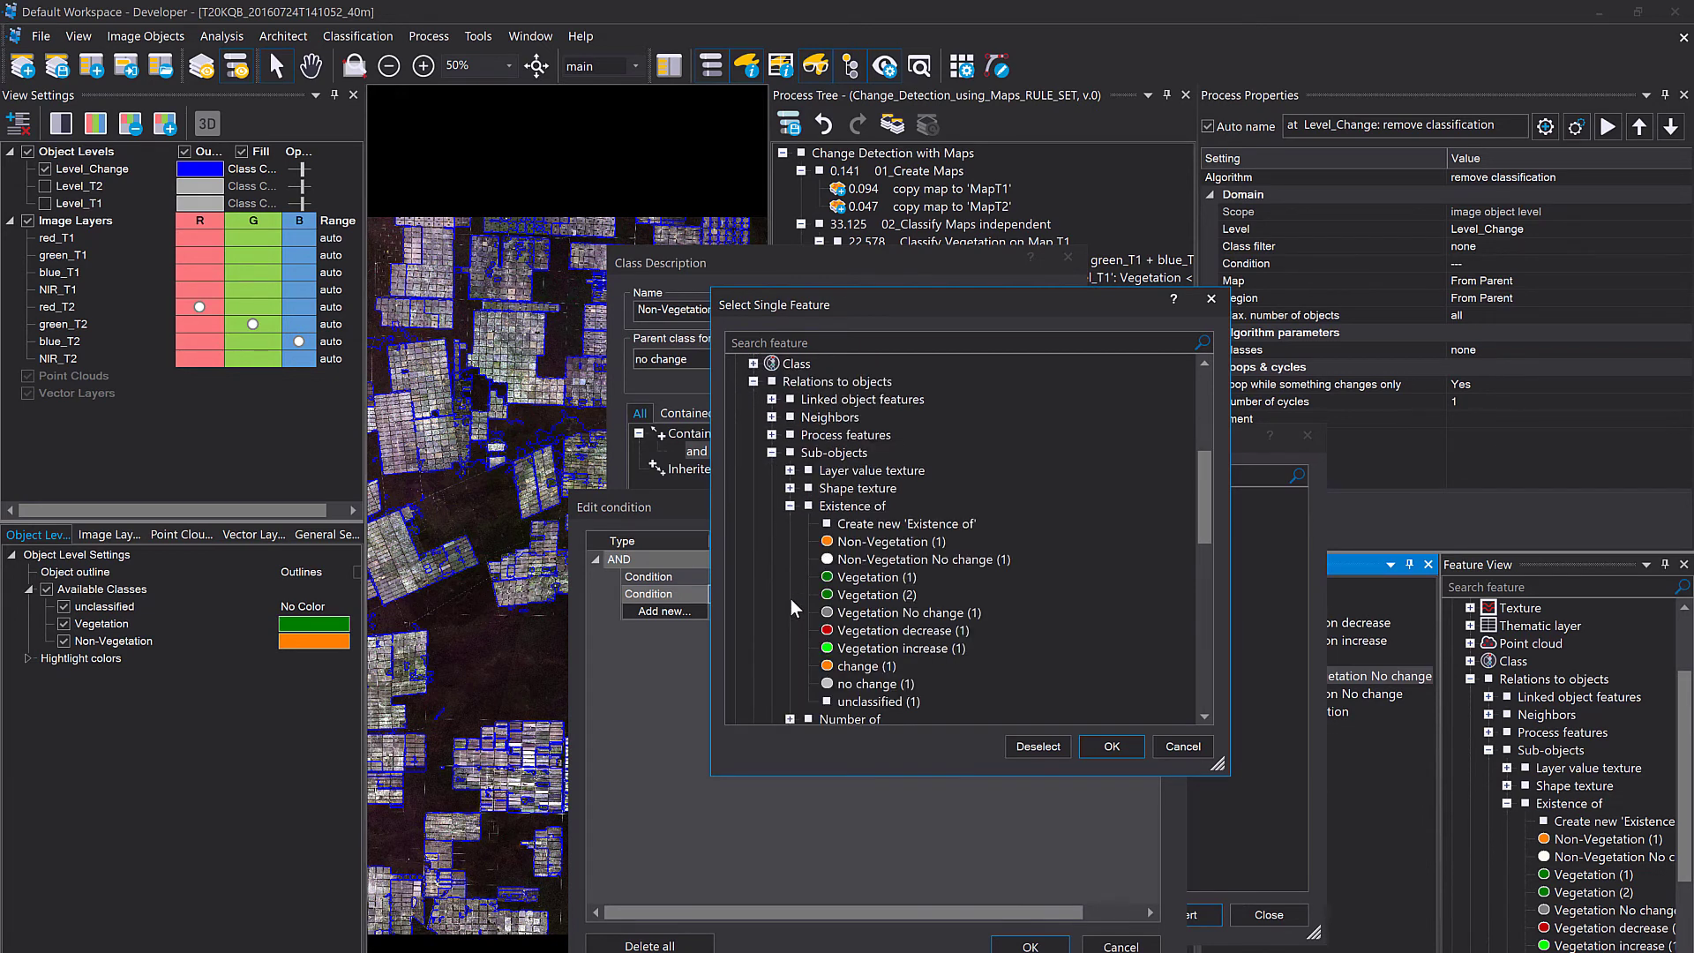
right_click(853, 604)
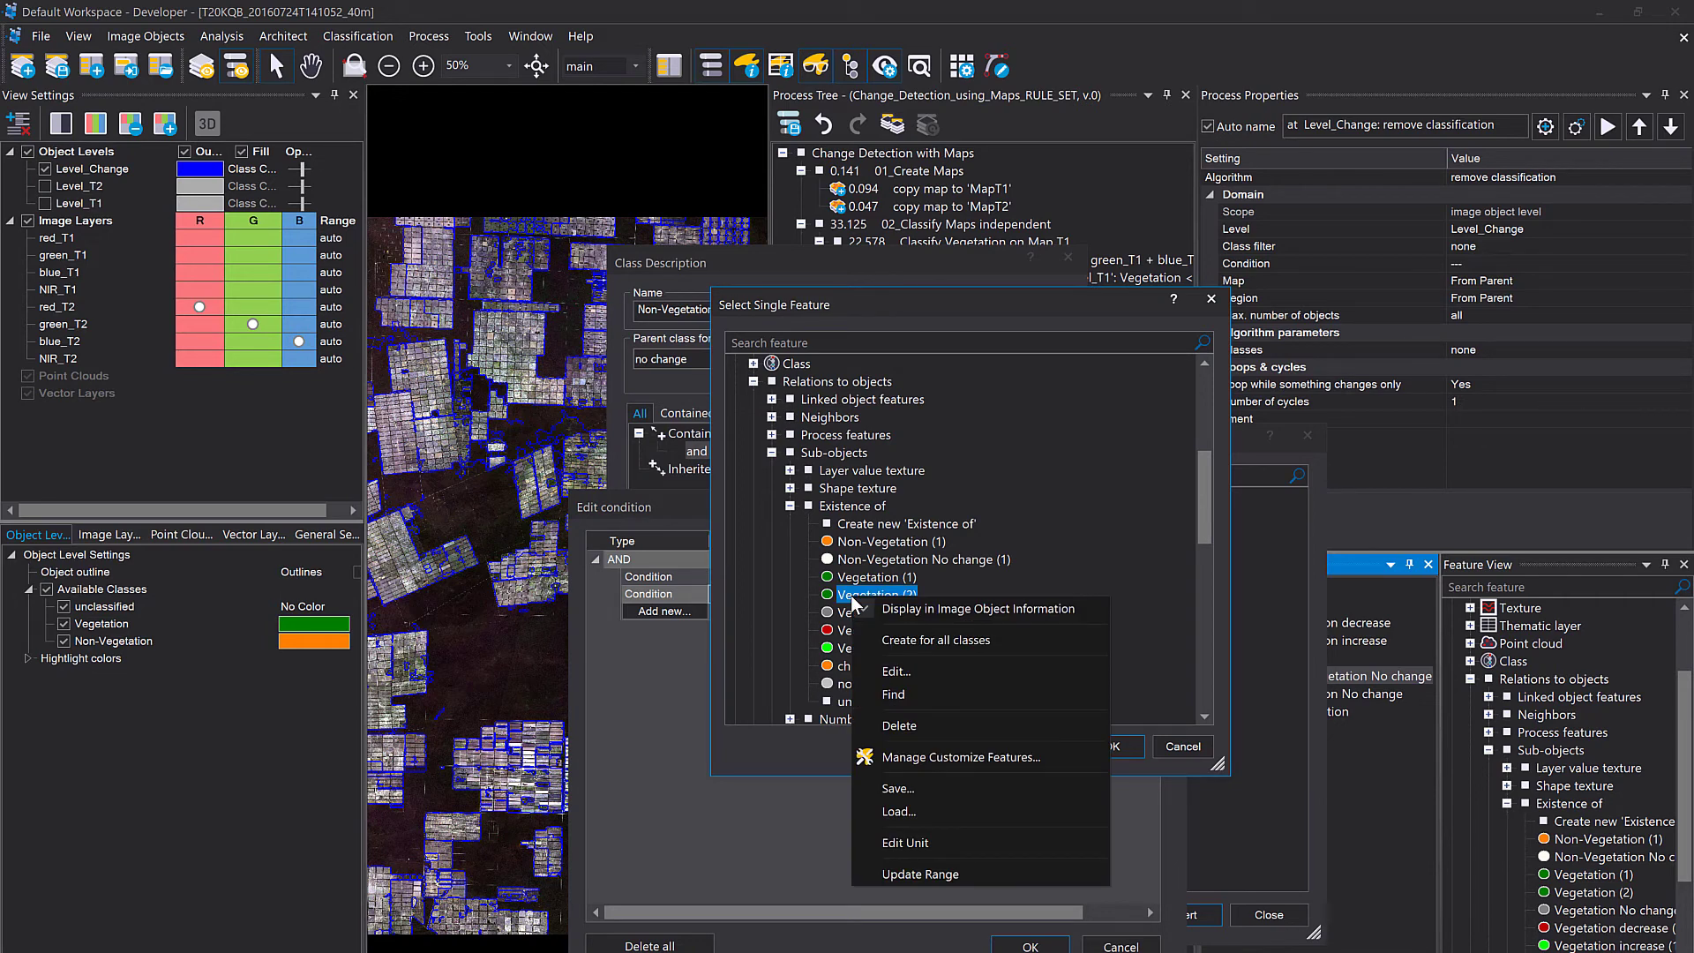
left_click(883, 640)
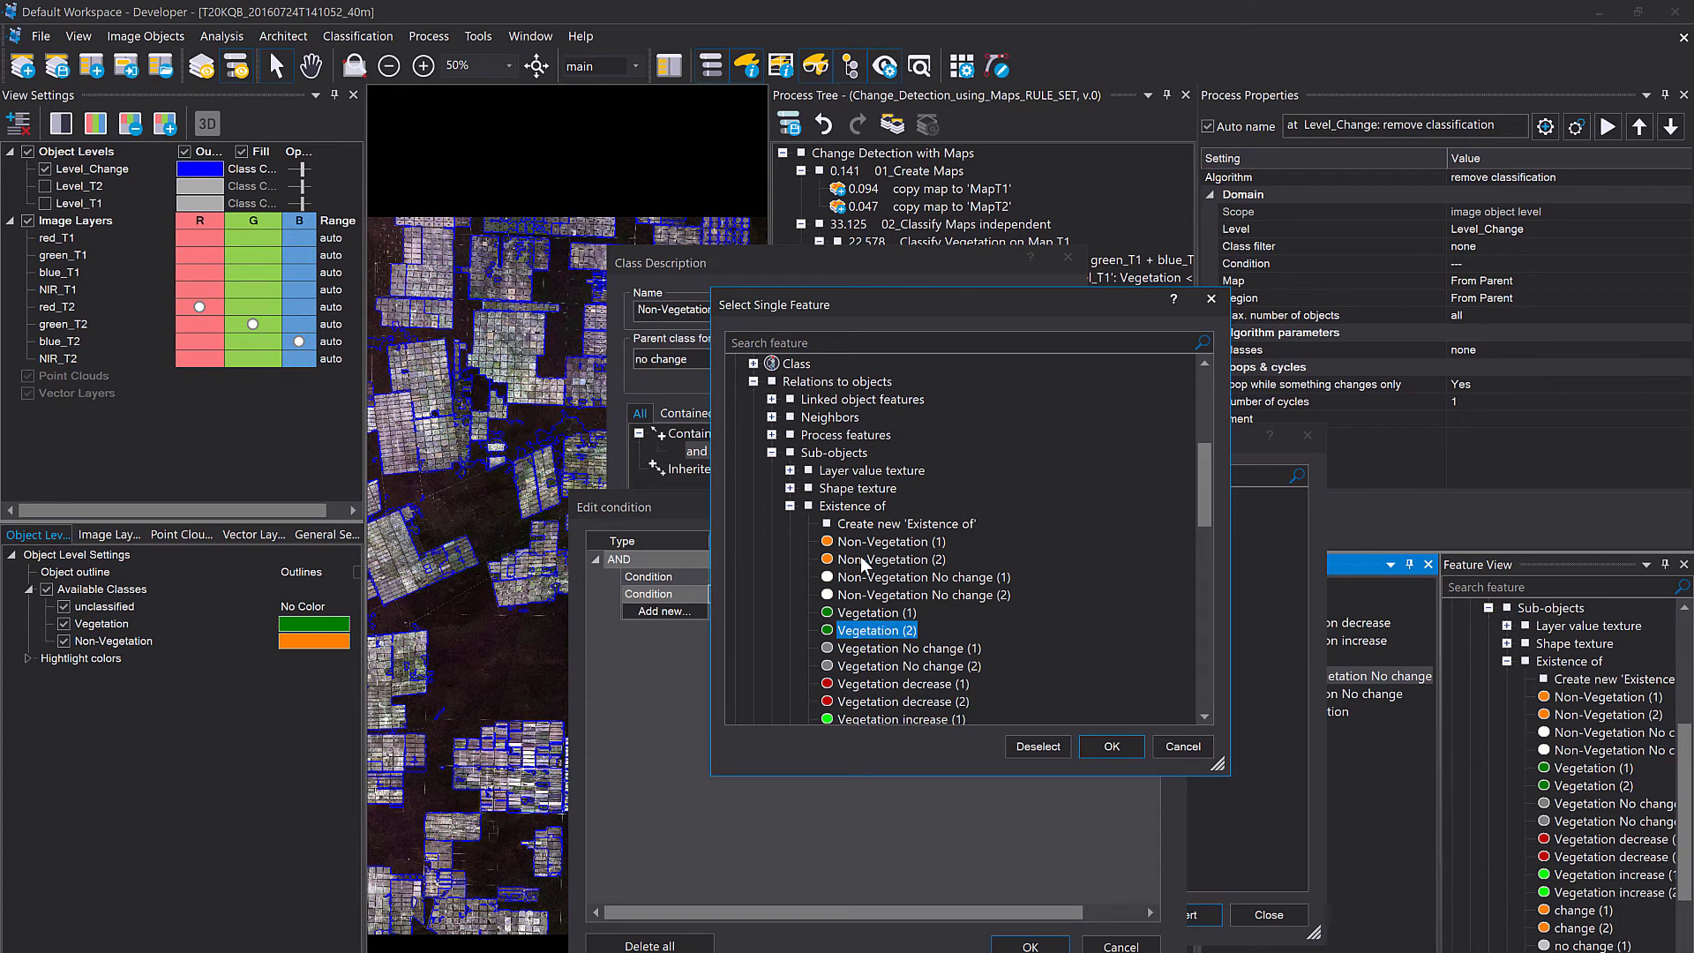
right_click(895, 527)
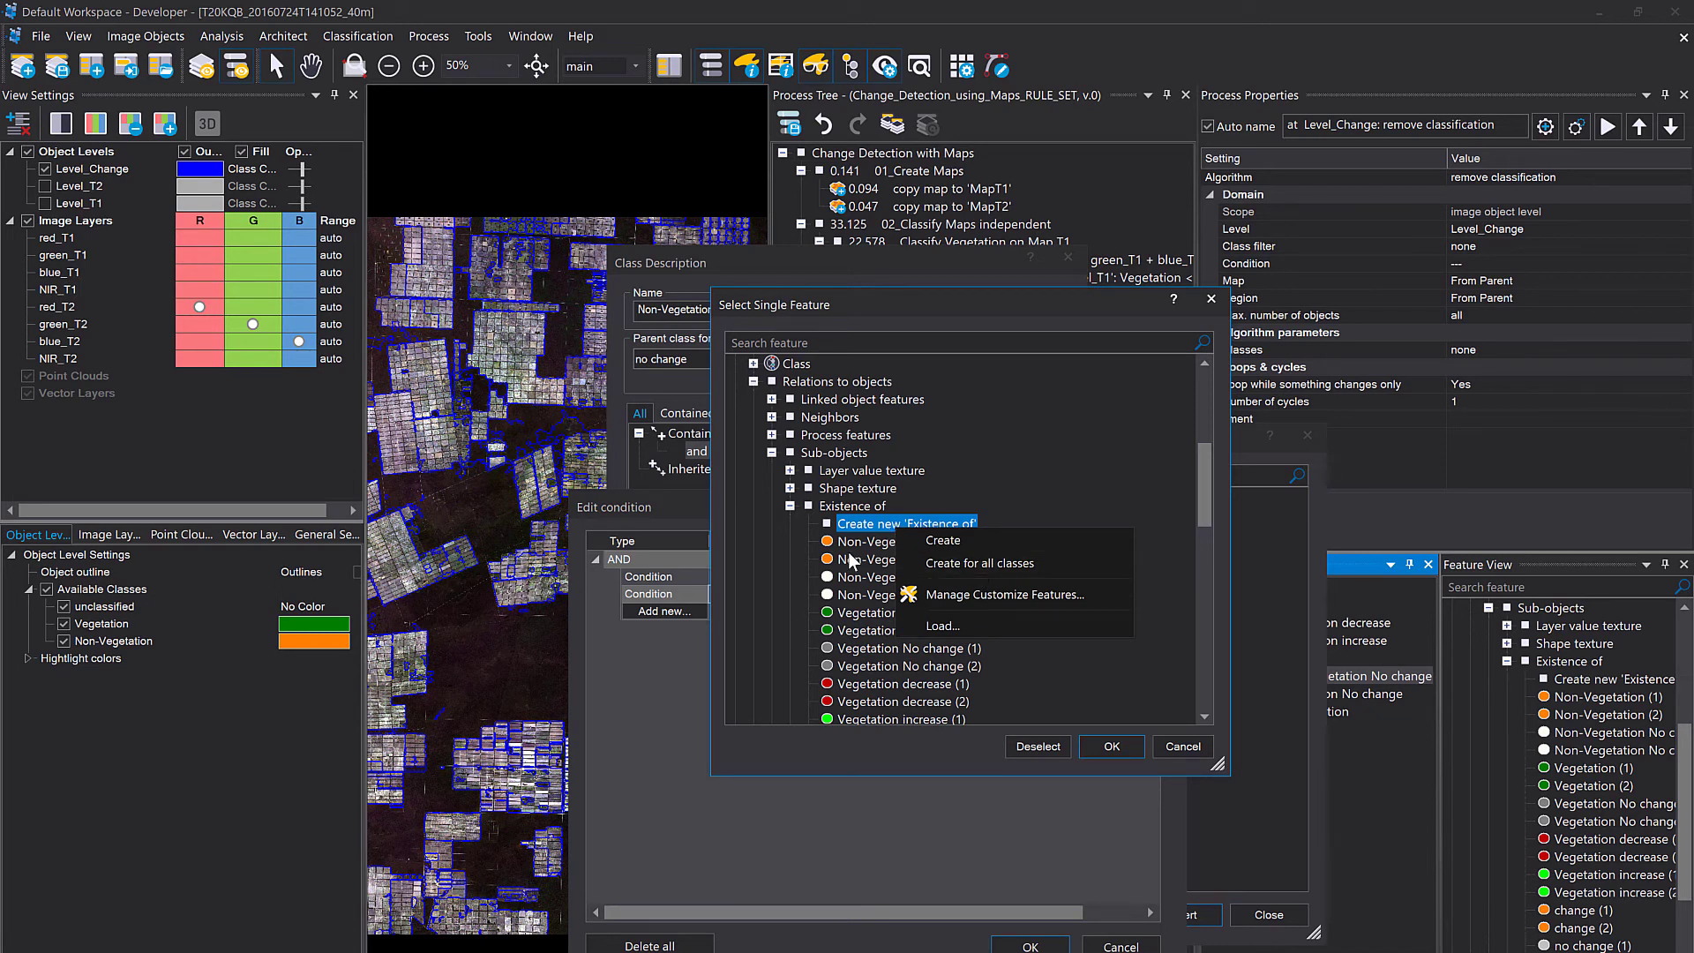
left_click(852, 560)
left_click(879, 544)
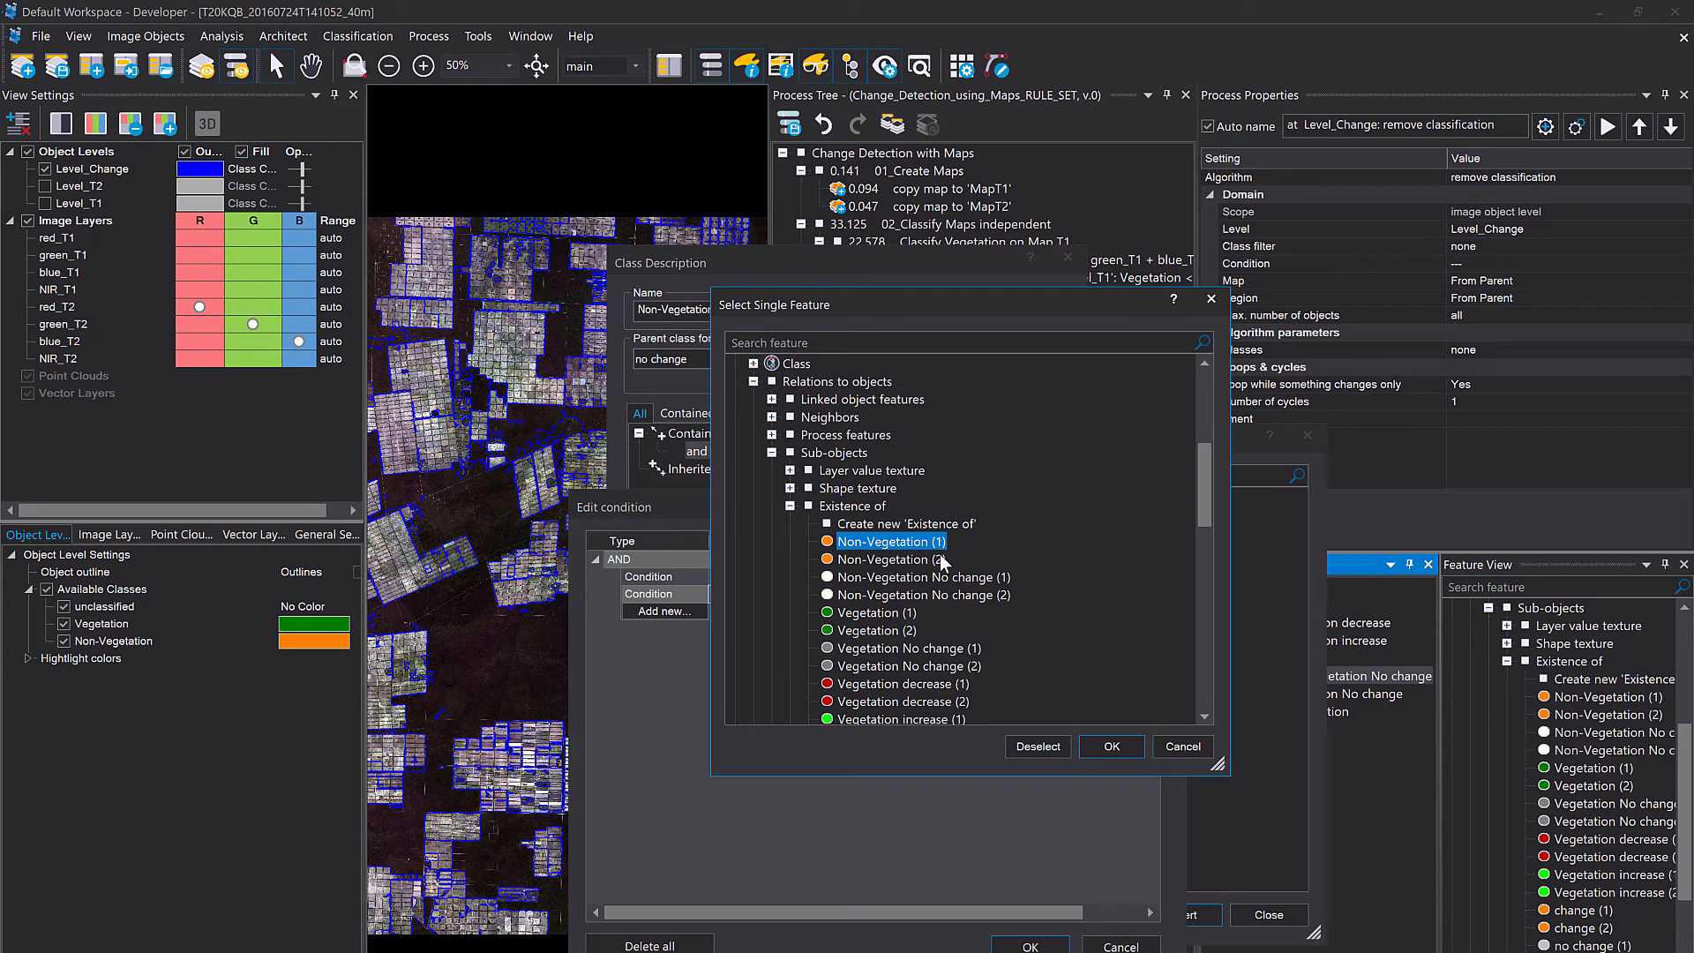
left_click(888, 635)
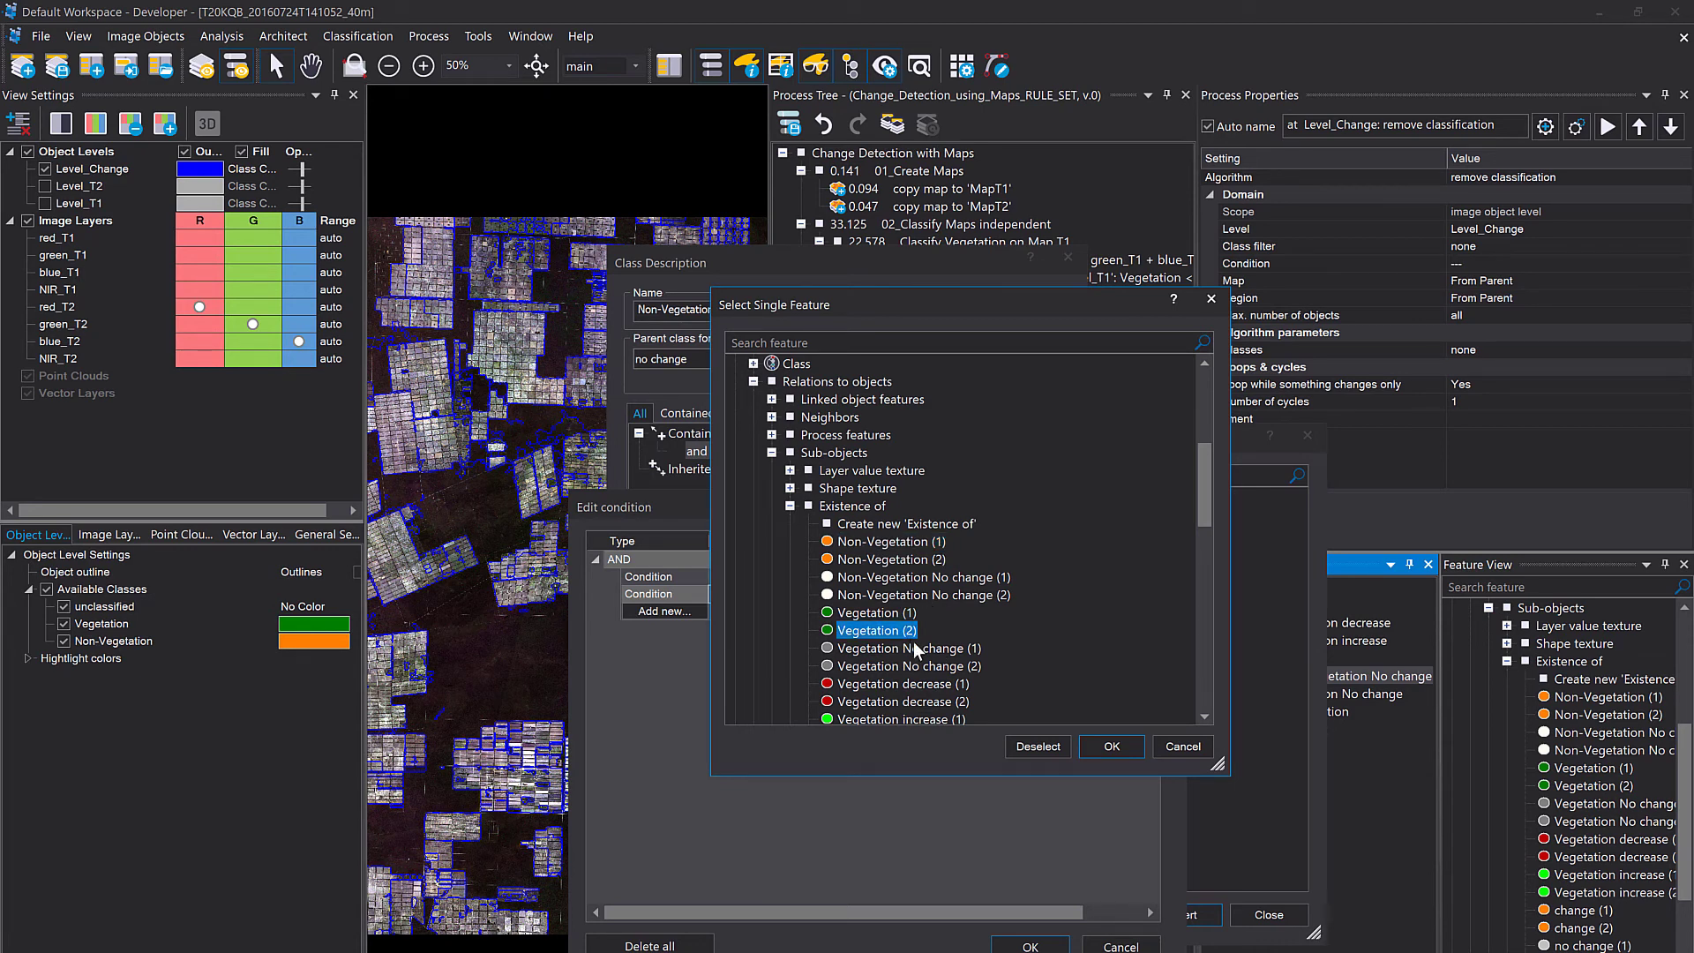
right_click(878, 635)
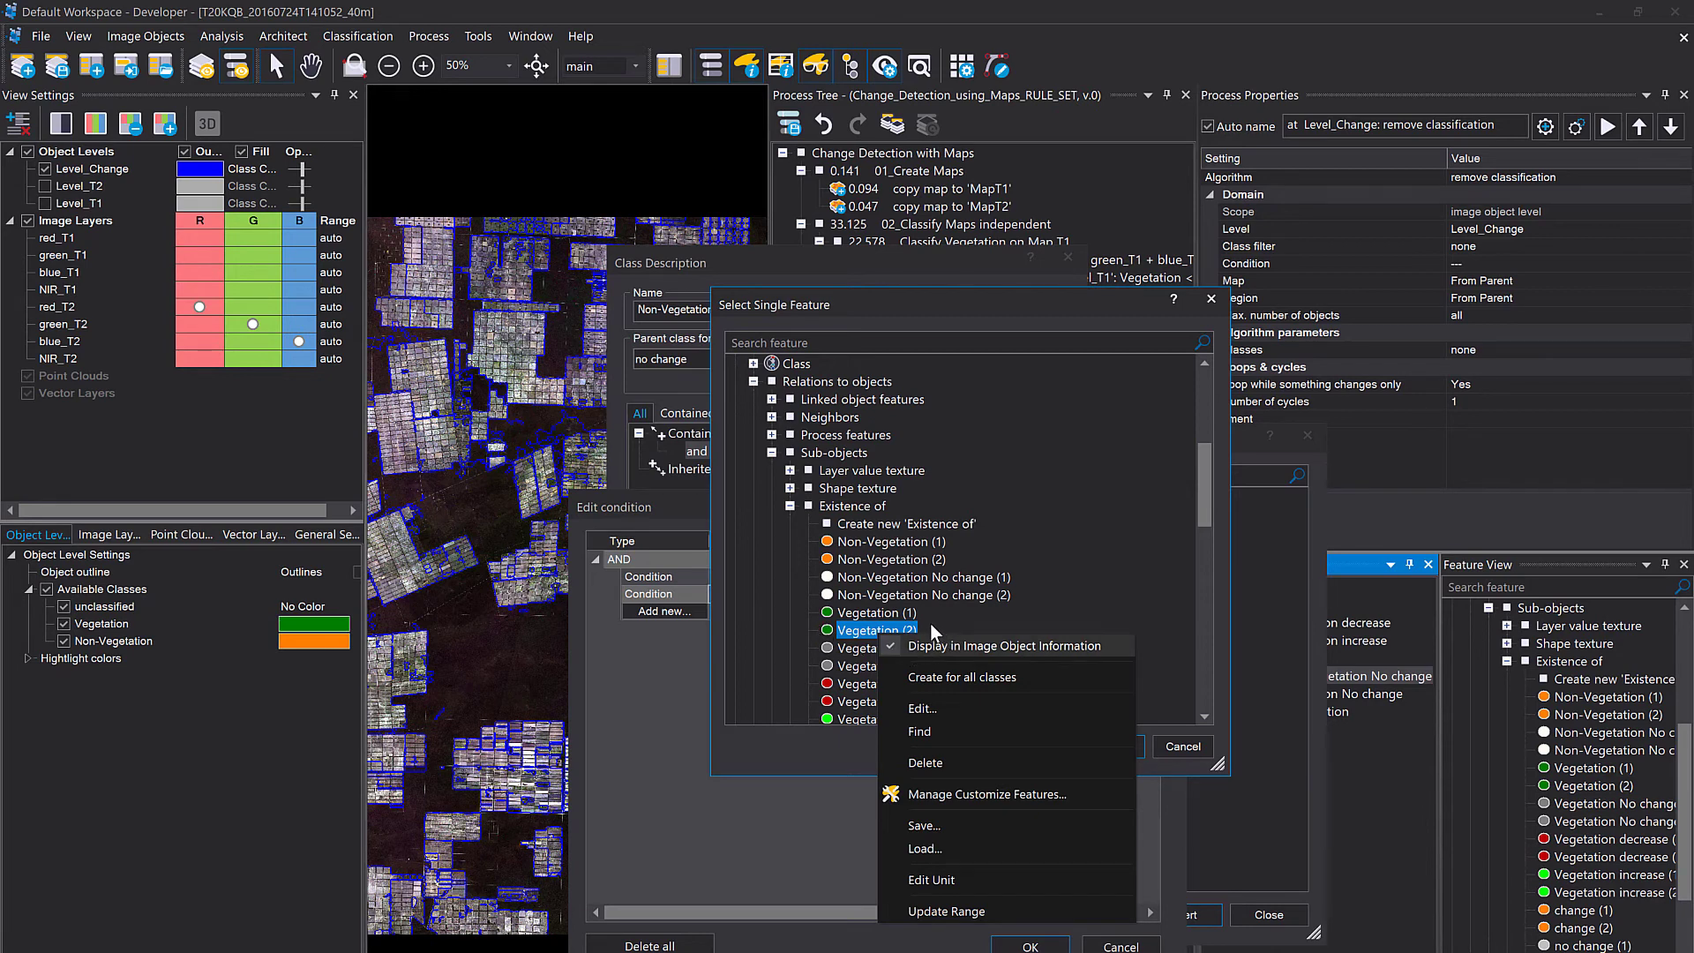
left_click(856, 646)
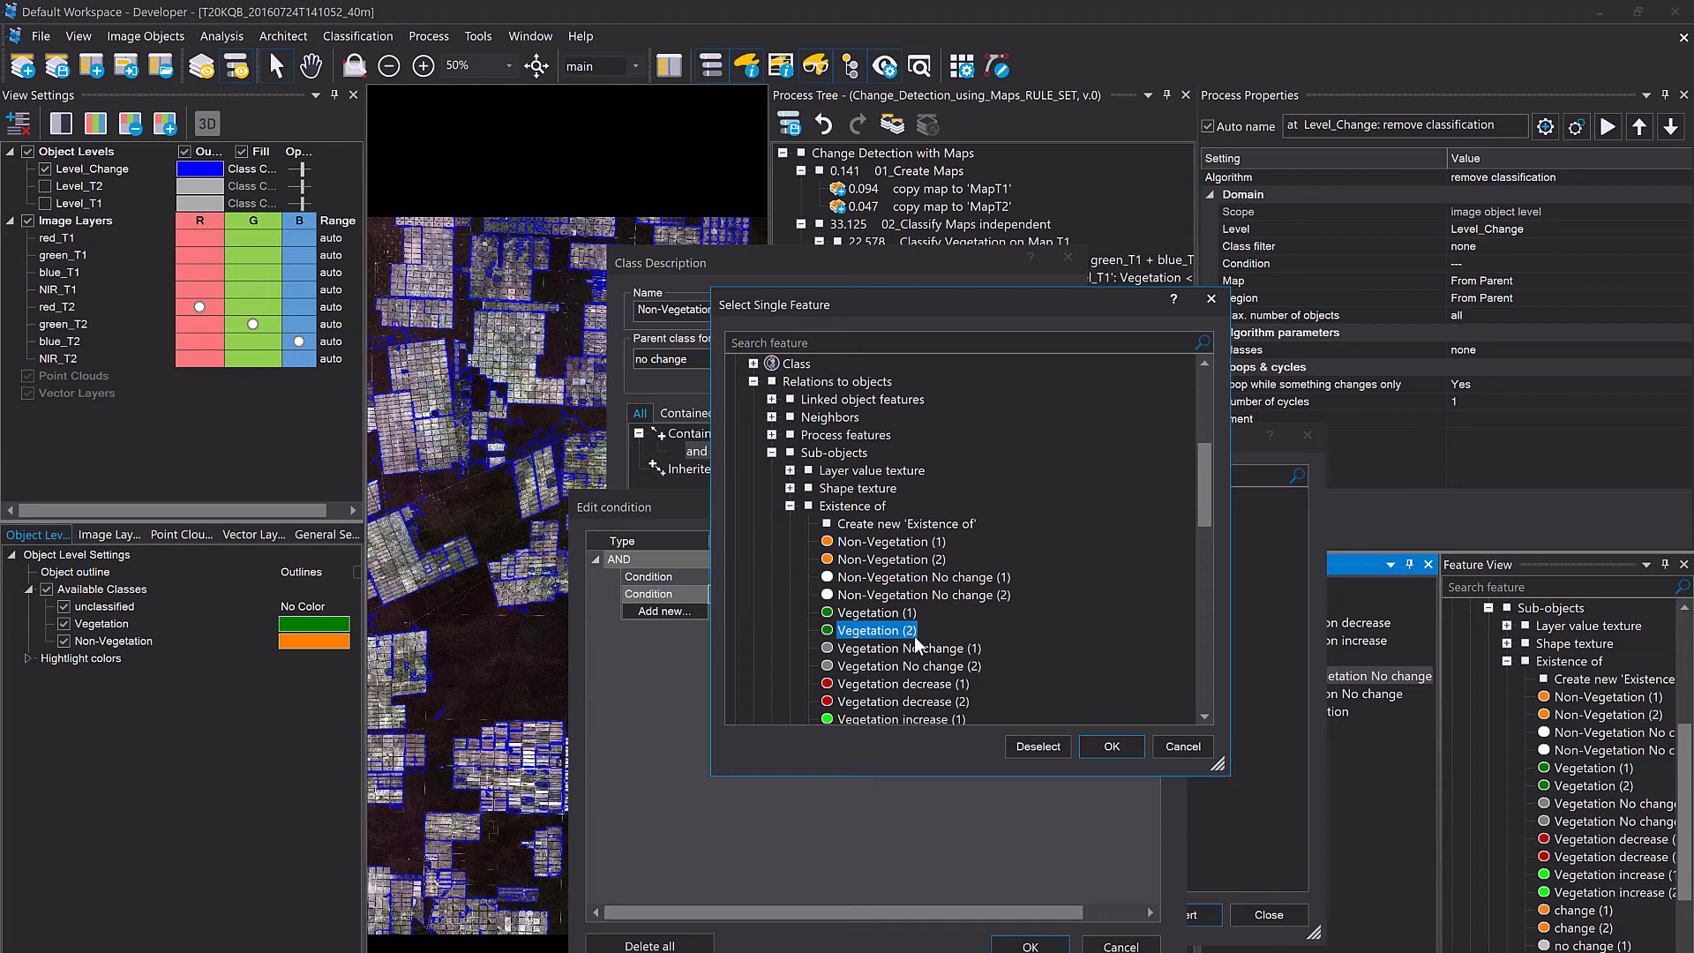
right_click(887, 644)
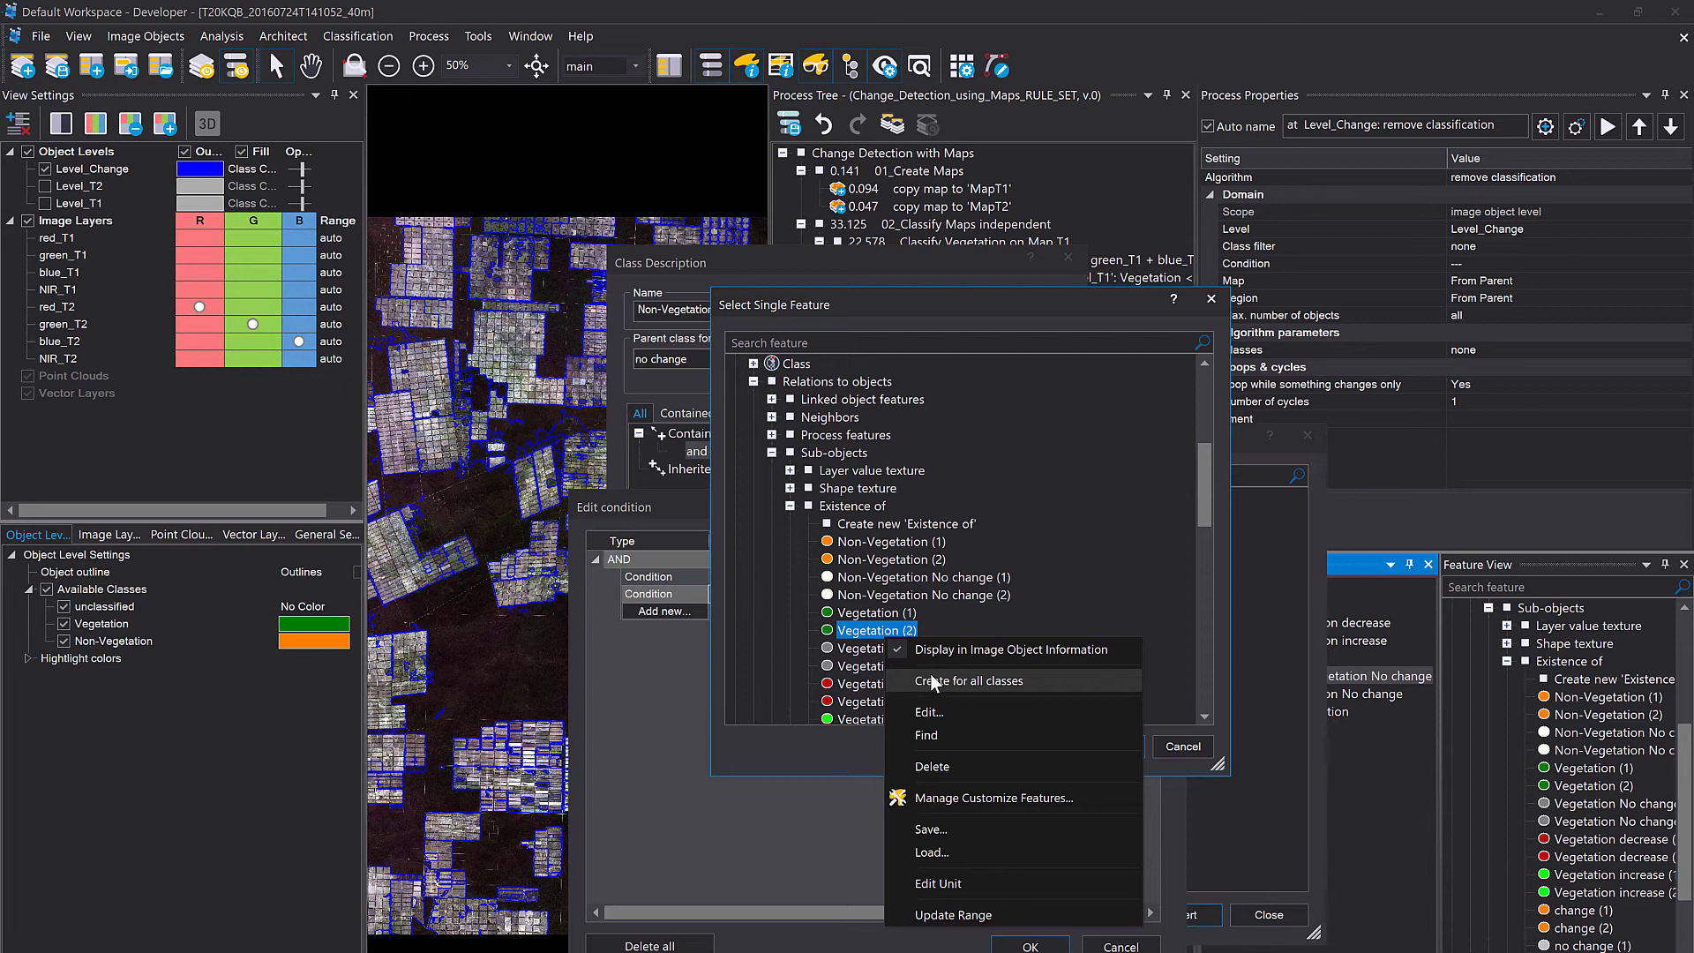
Complete the Non-Vegetation No change threshold with Existence of sub objects Non-Vegetation (2) = 1 and save the class description.
left_click(999, 553)
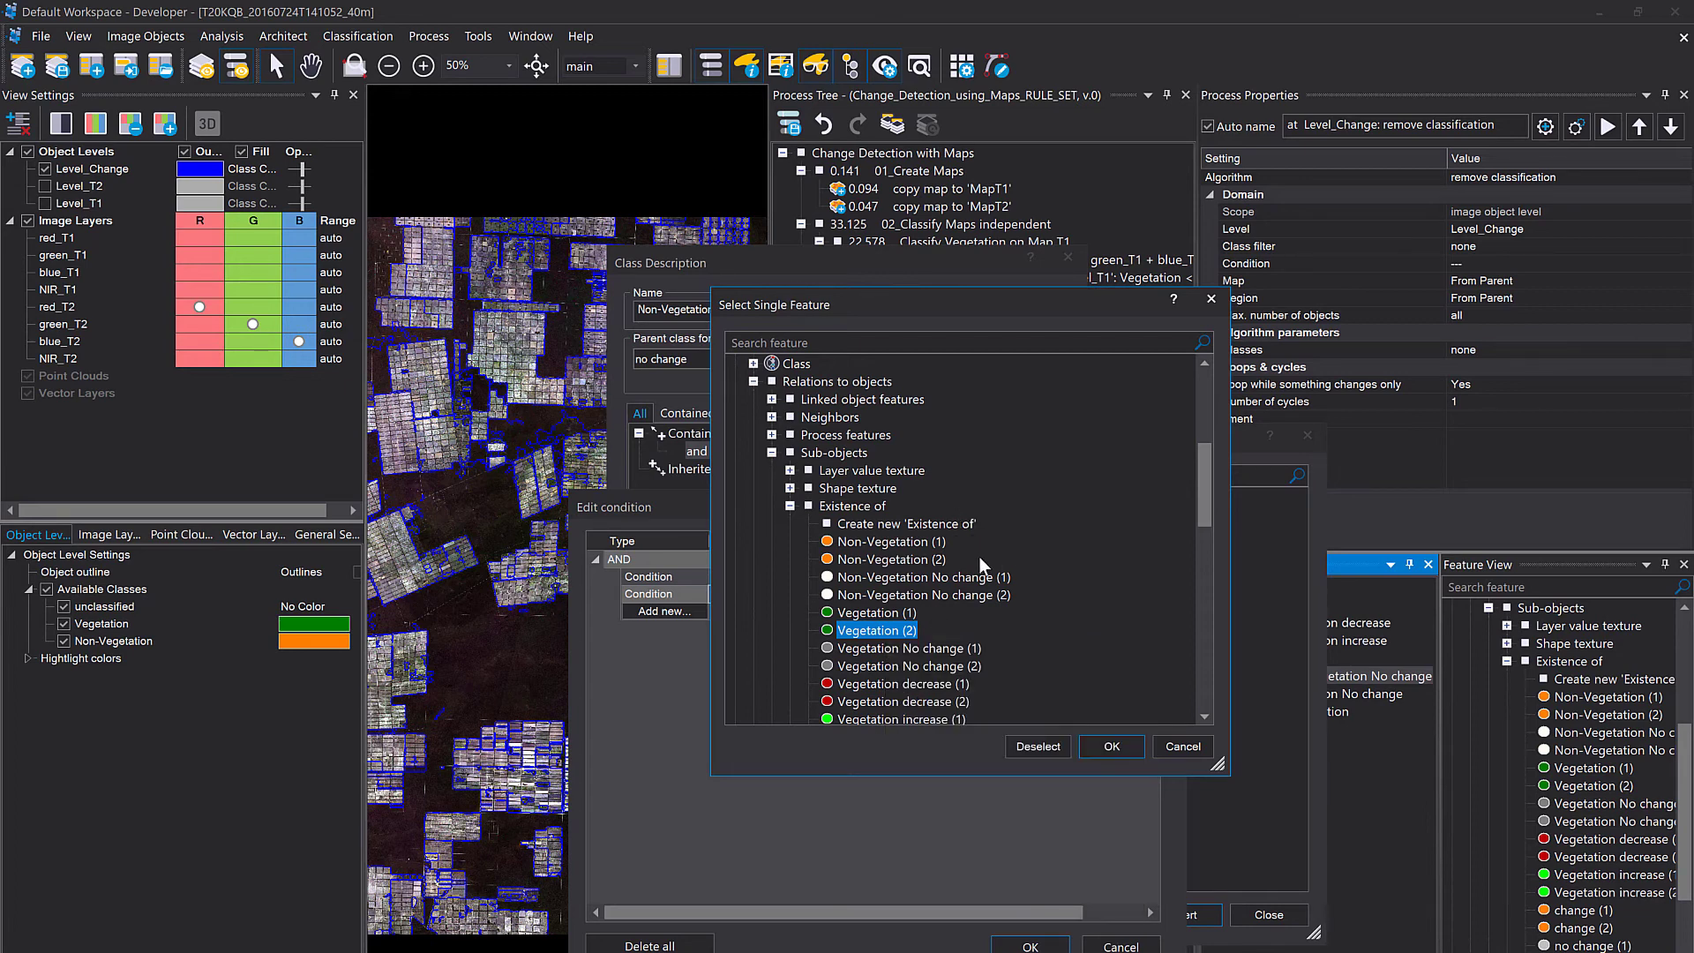
double_click(936, 559)
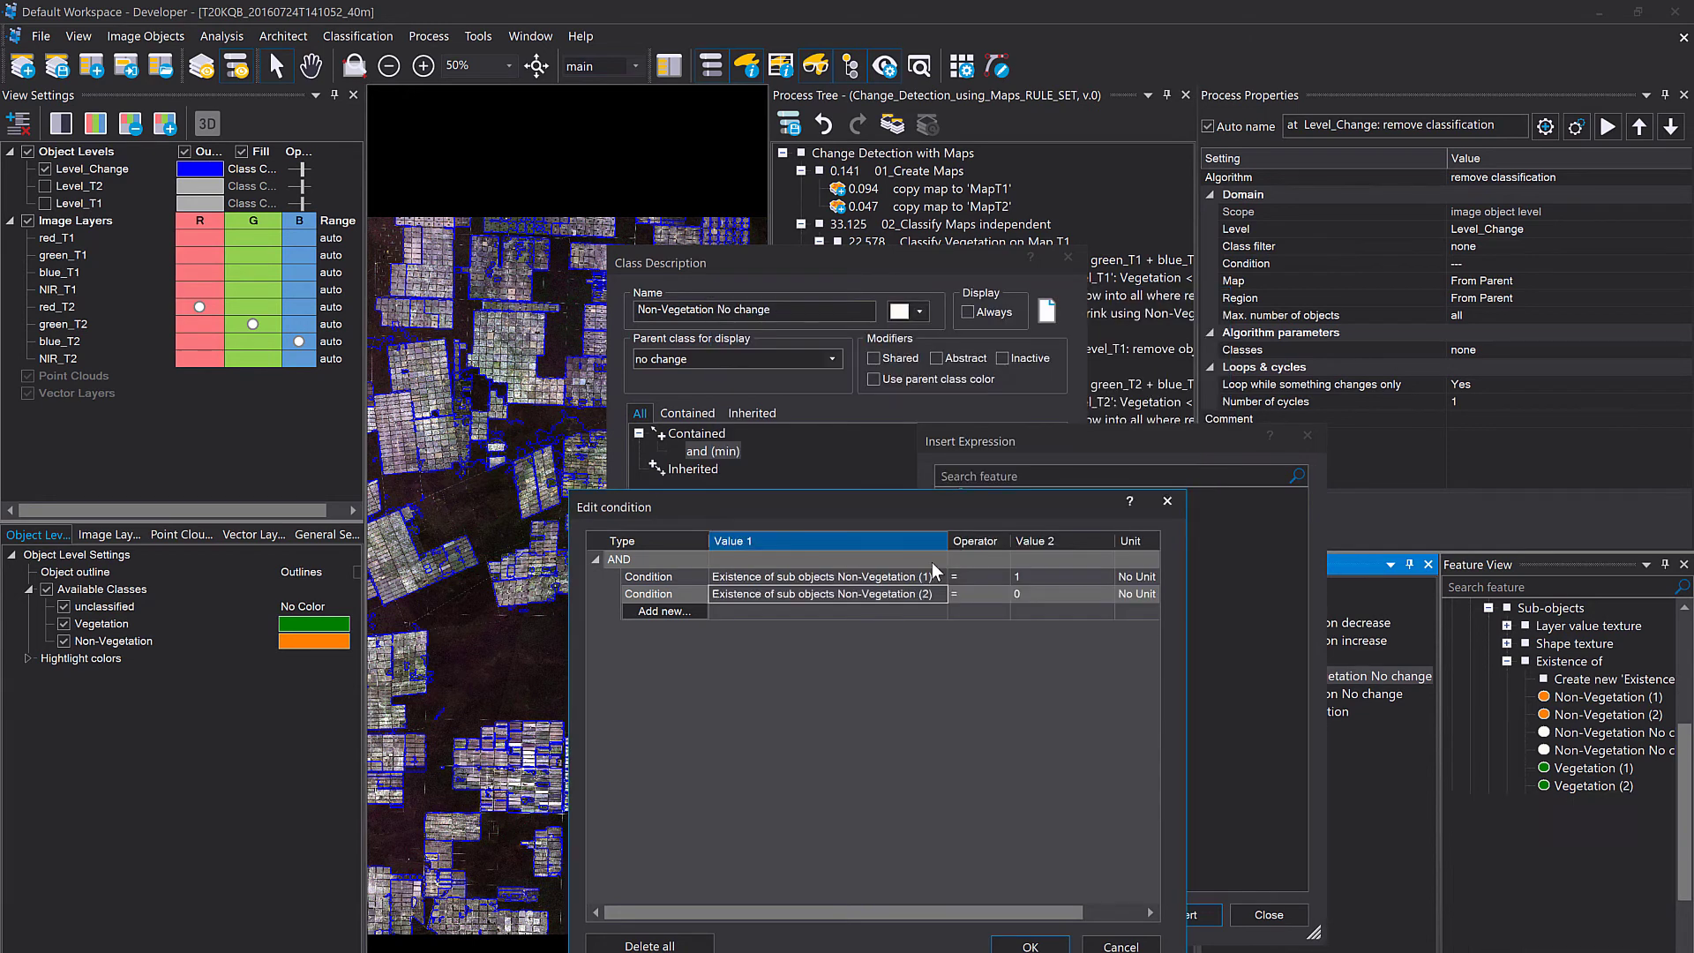
left_click(1020, 594)
type("1")
left_click(1030, 946)
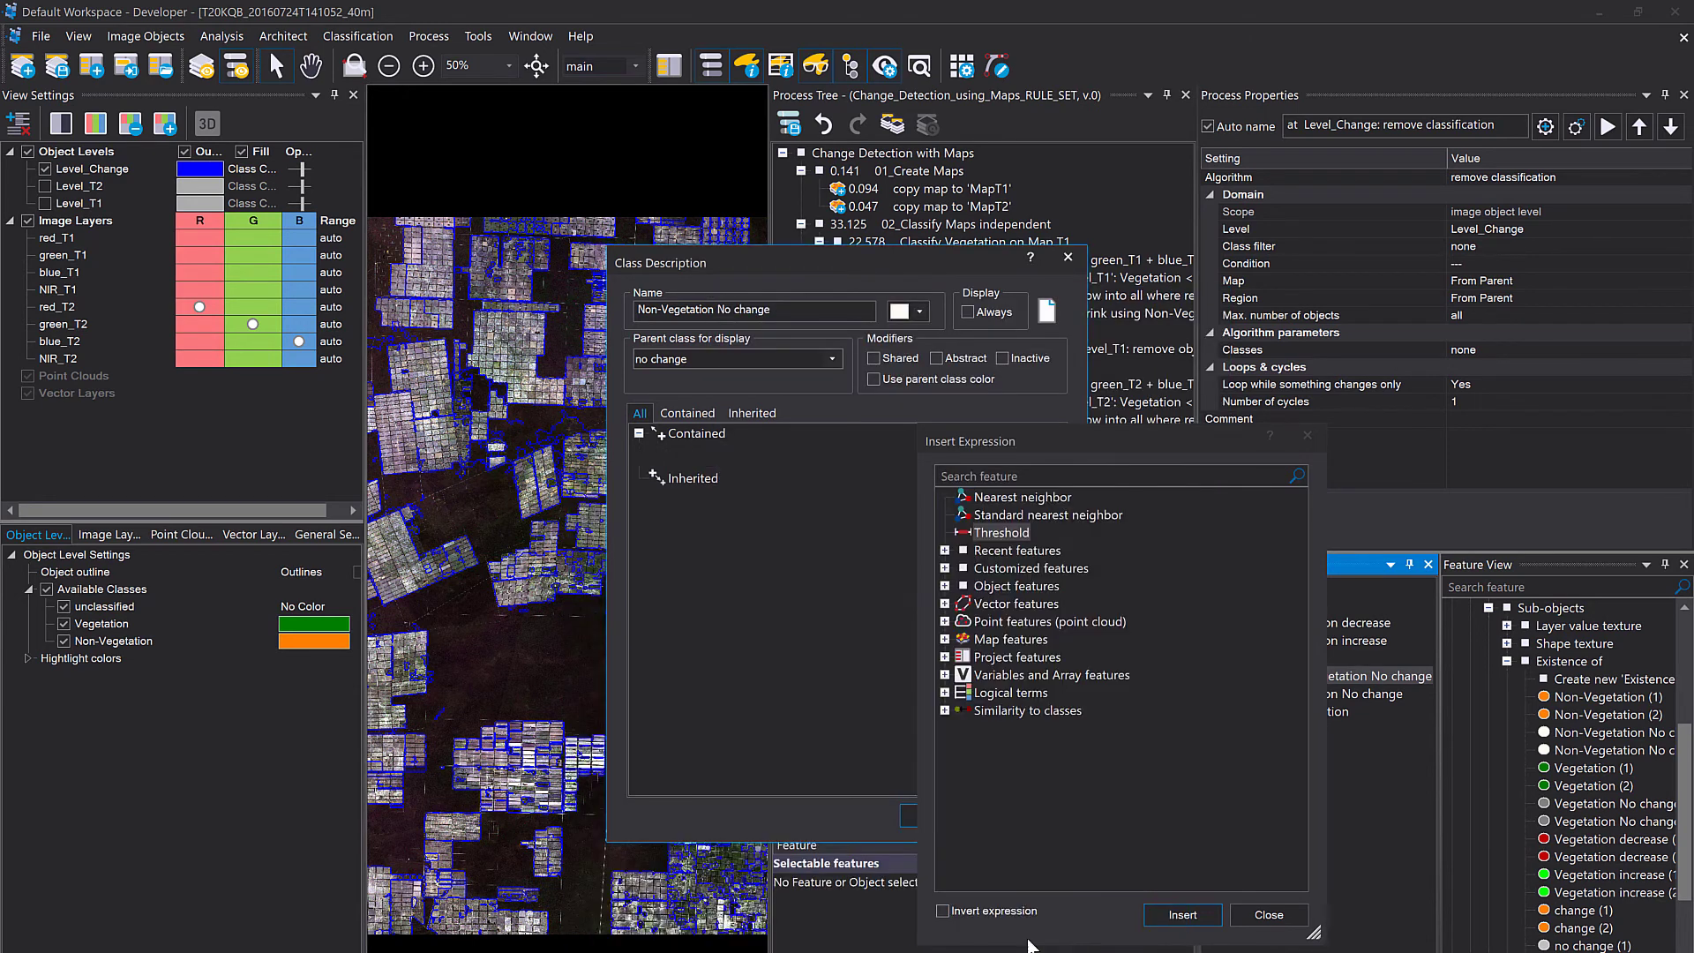
left_click(1269, 915)
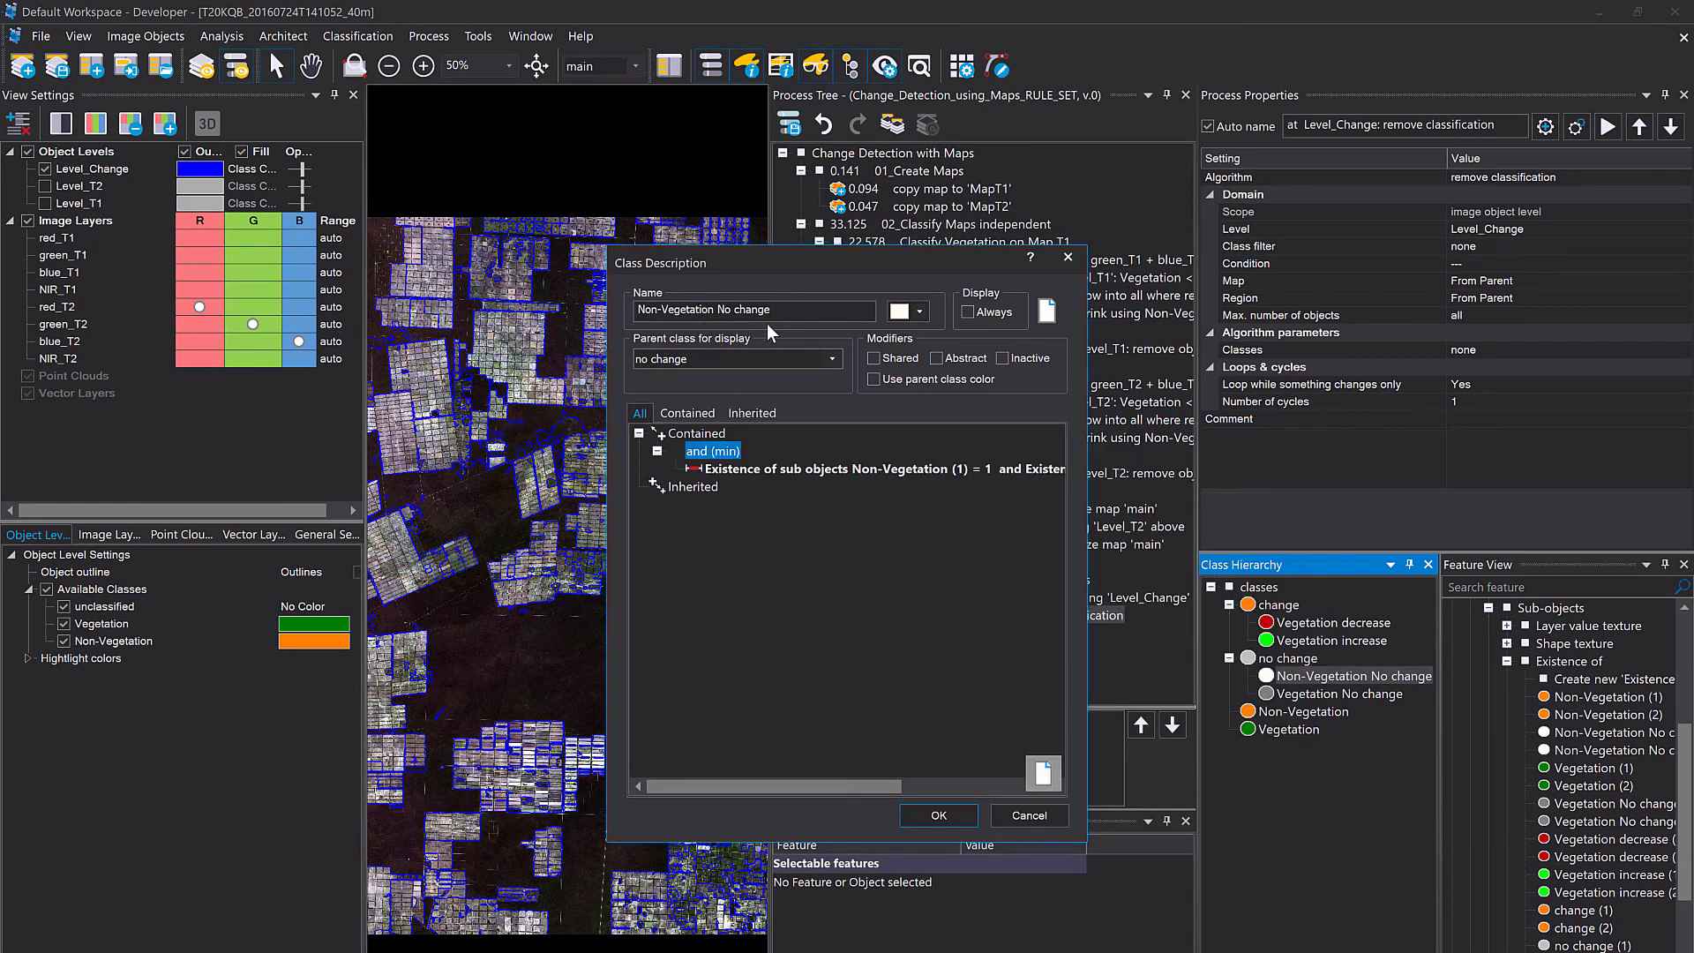
left_click(937, 817)
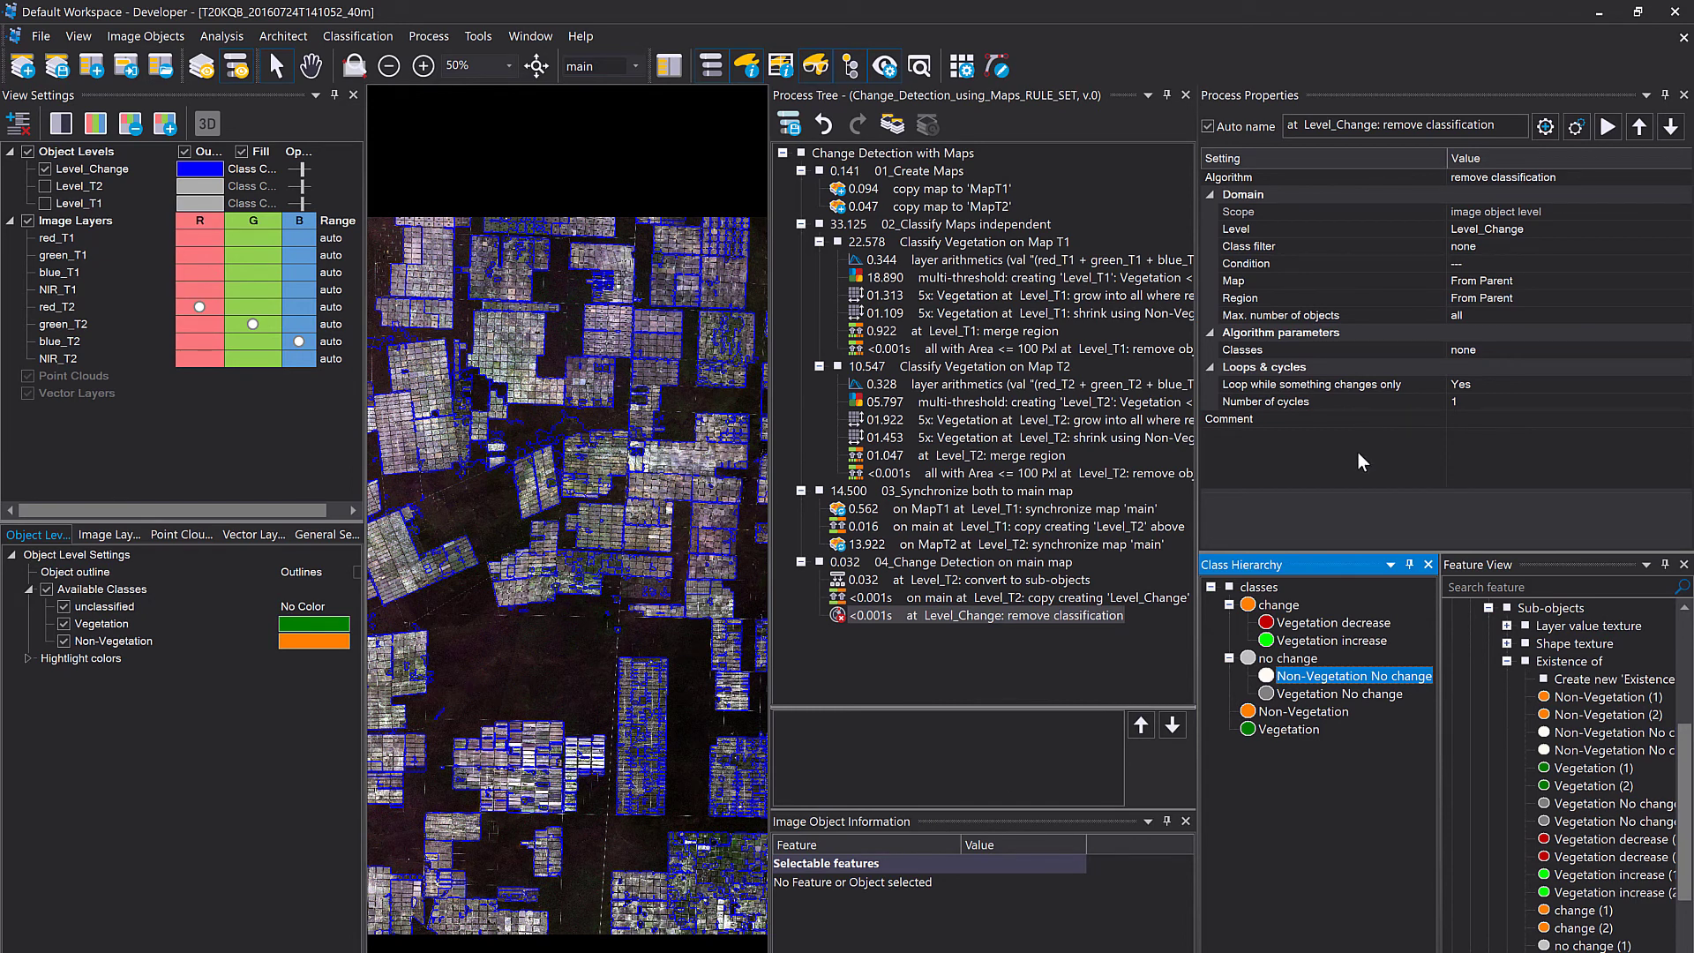
Open the class description of Vegetation increase and insert a threshold expression with a first condition under and (min).
double_click(1340, 642)
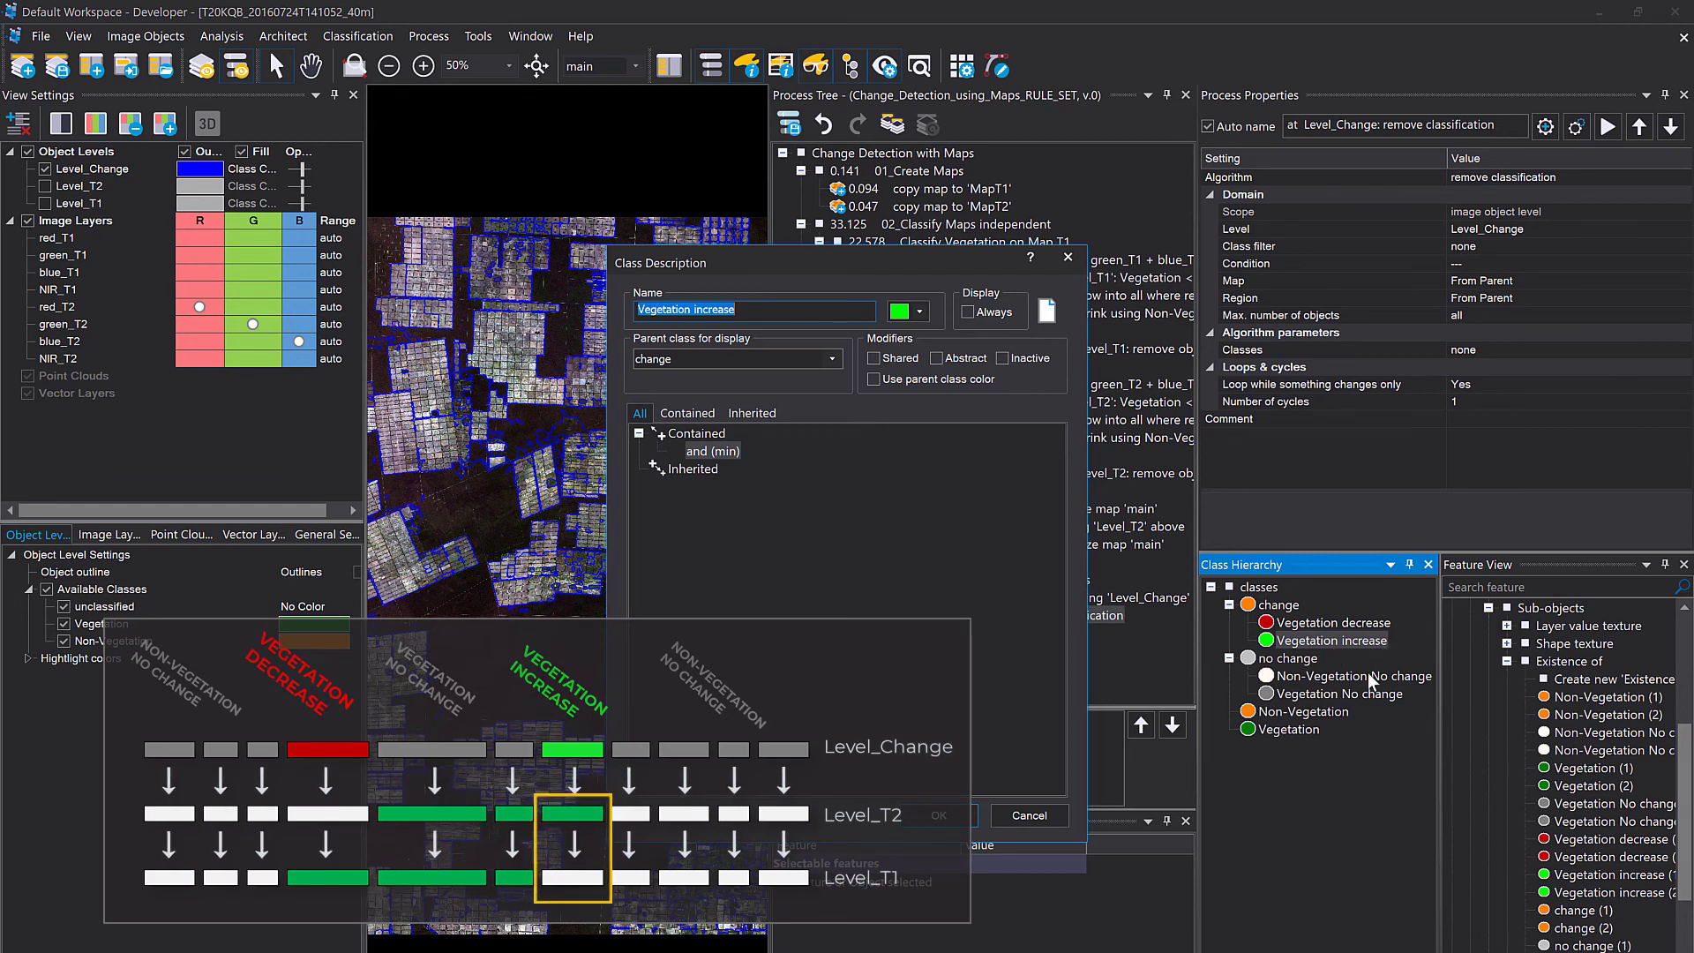
left_click(709, 469)
double_click(710, 469)
left_click(1021, 537)
double_click(1019, 535)
left_click(695, 576)
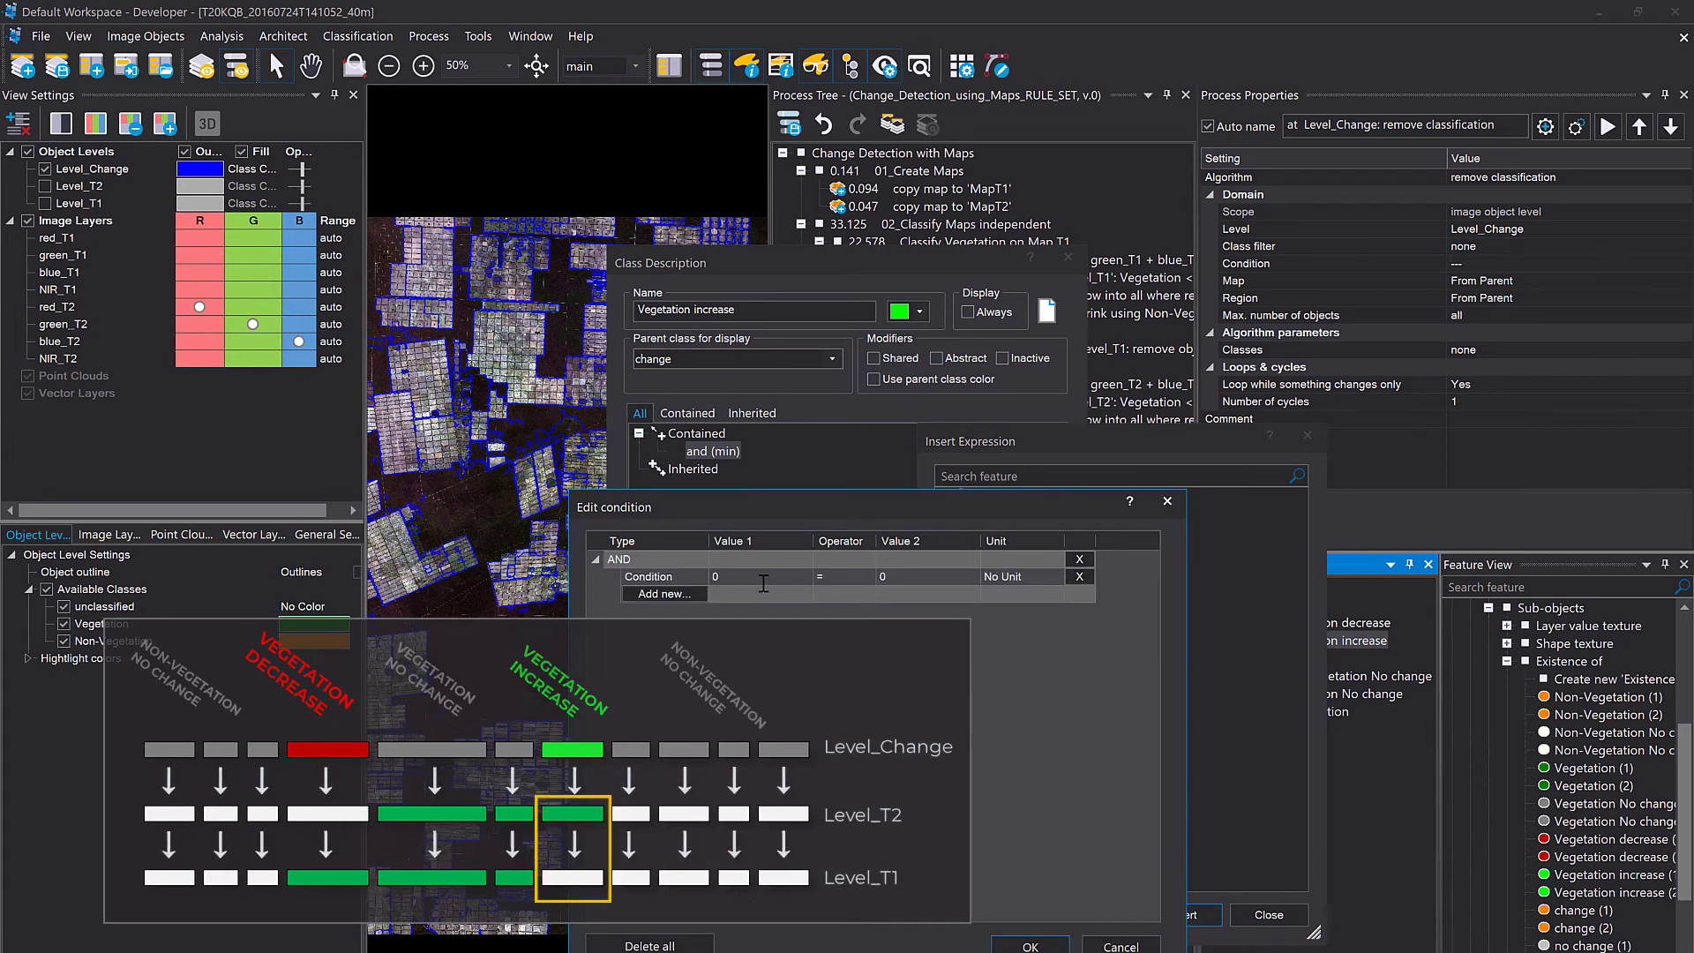
Use Existence of sub objects Non-Vegetation (2) as the first Vegetation increase condition's Value 1 and set Value 2 to 1.
left_click(799, 579)
left_click(799, 580)
left_click(777, 594)
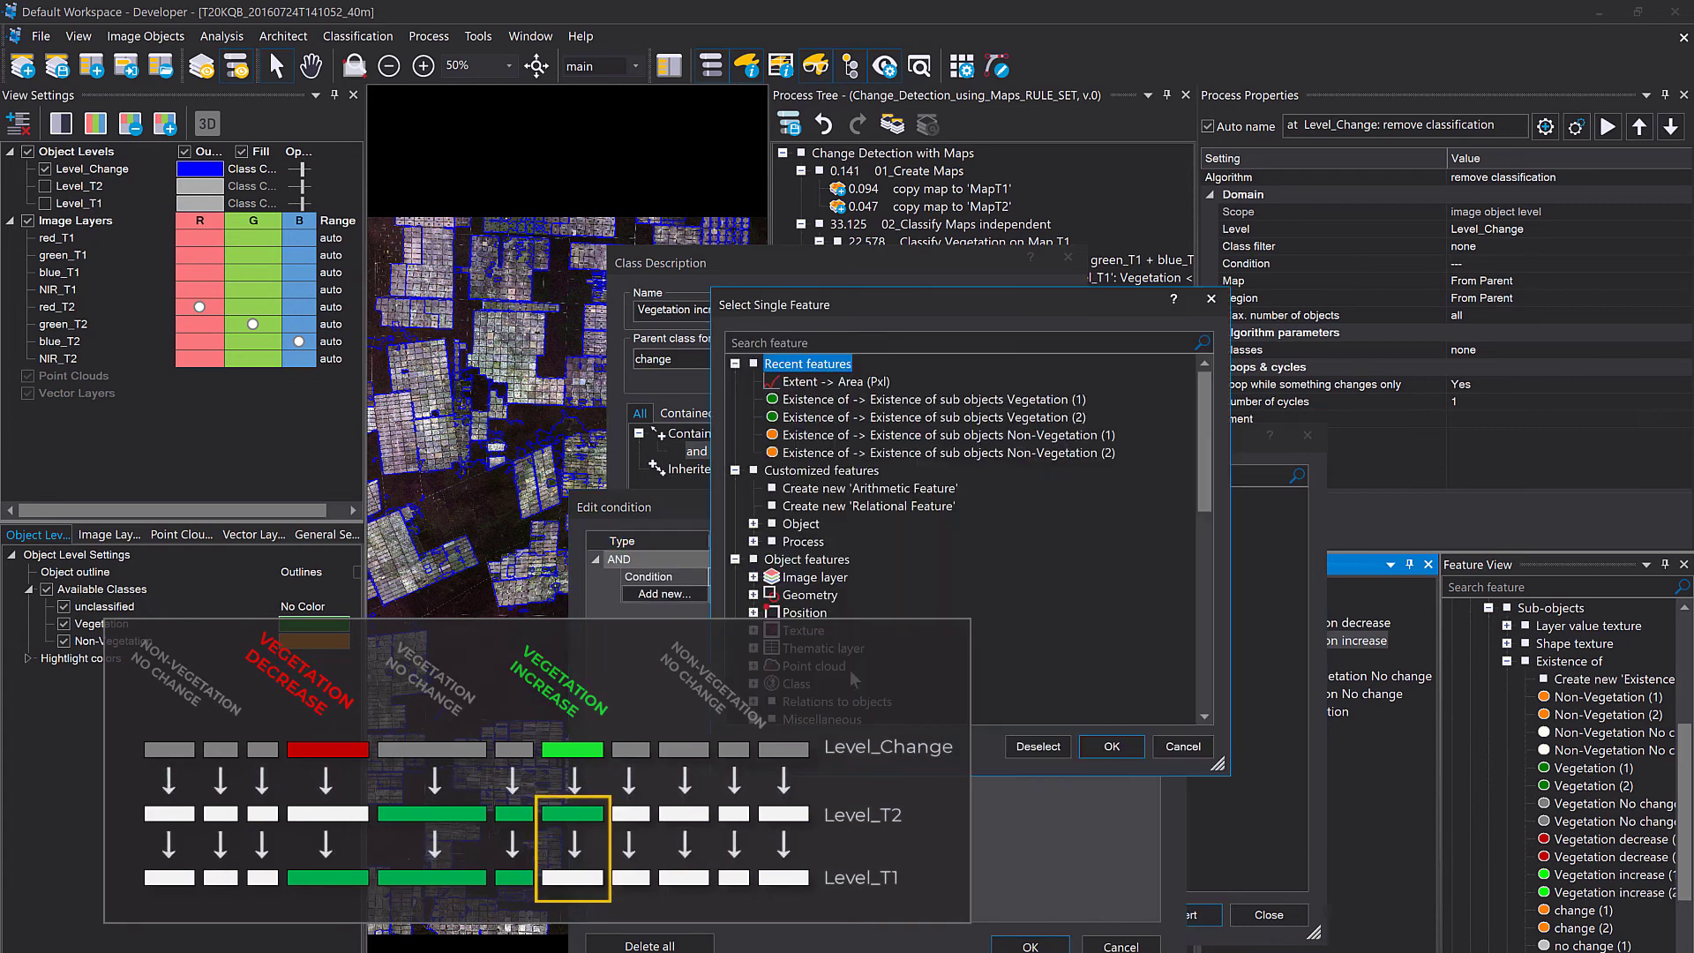
left_click(951, 454)
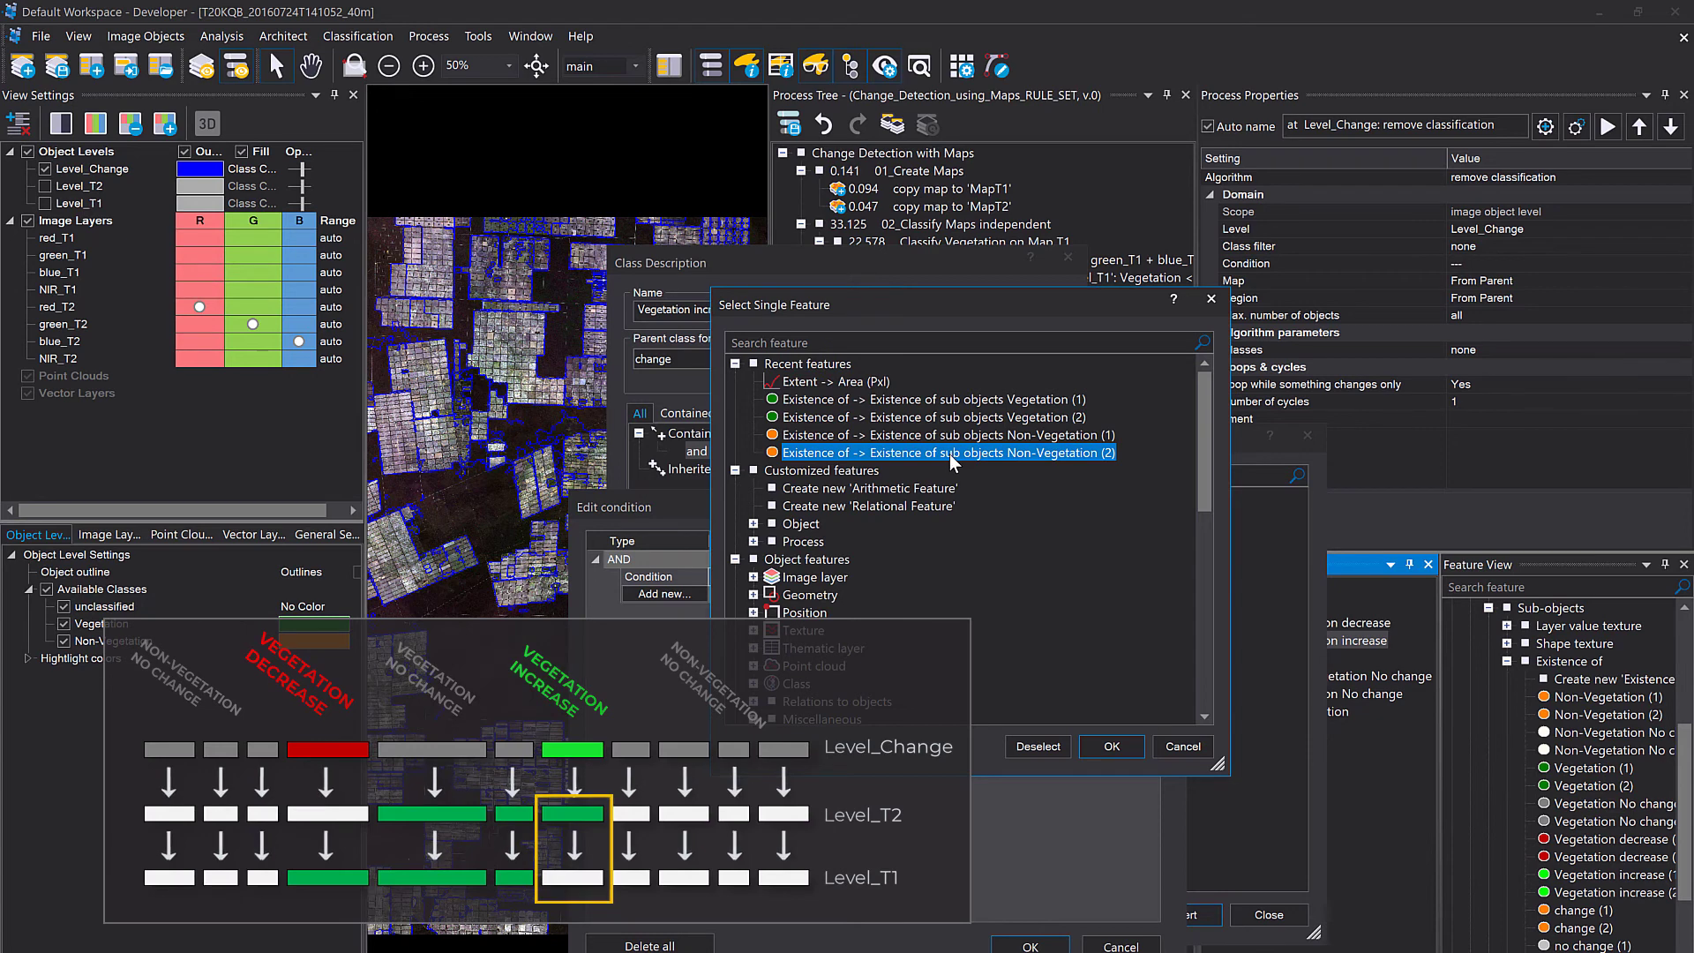
double_click(1077, 452)
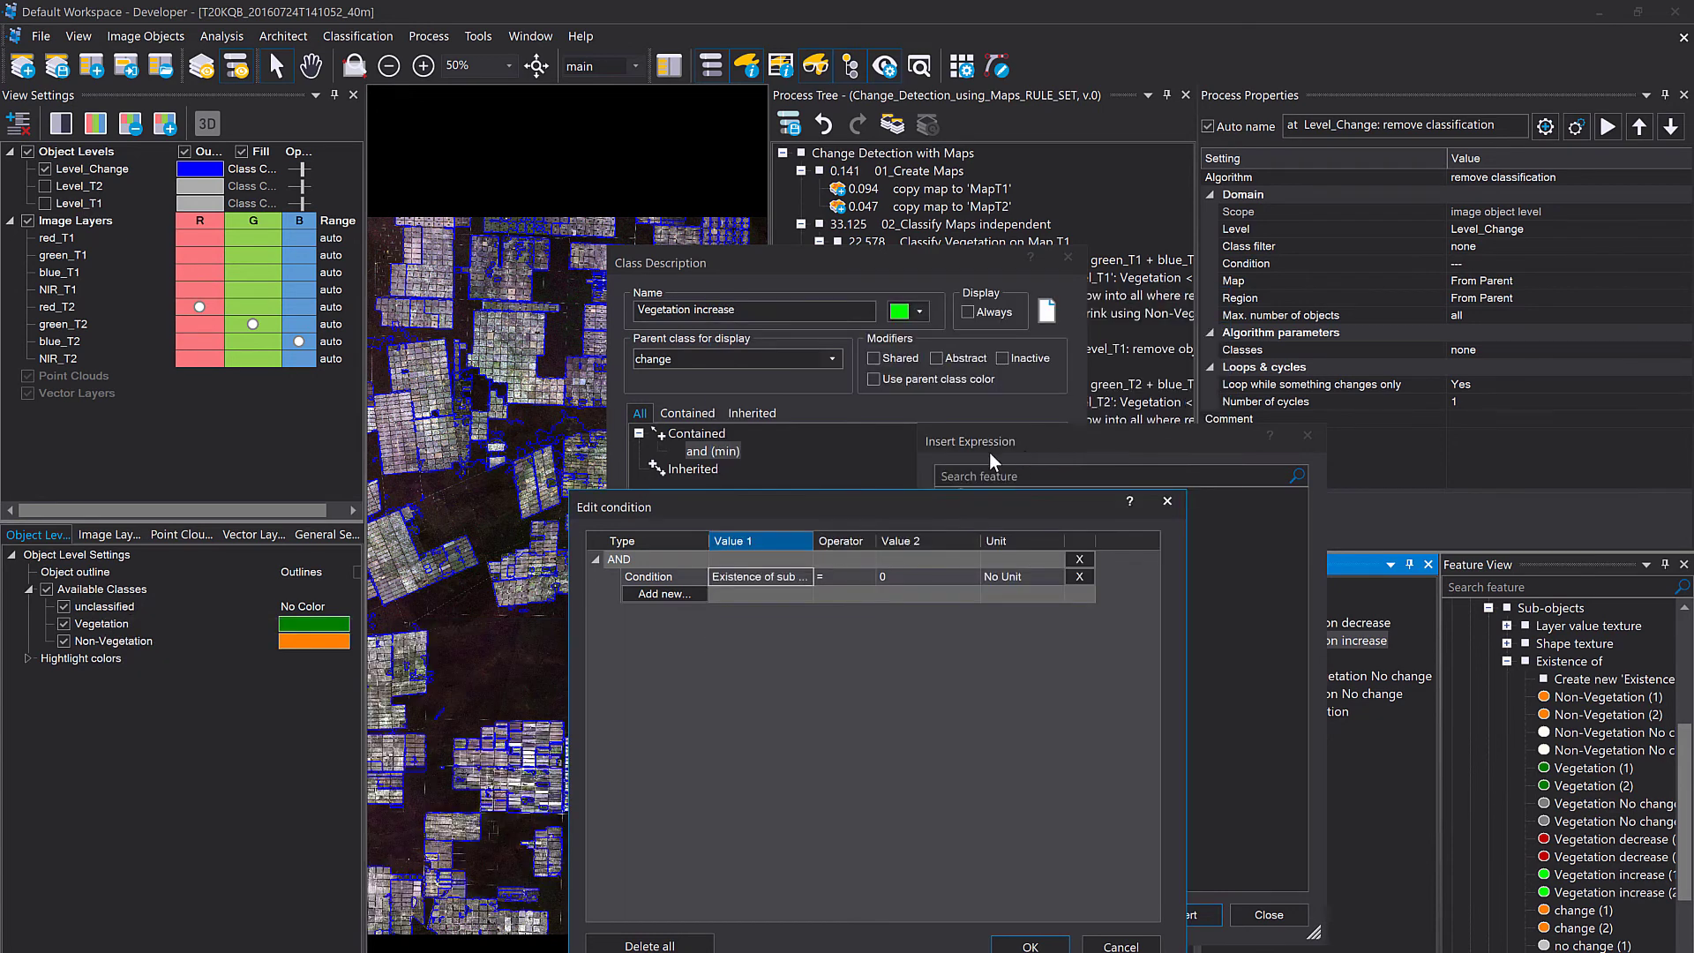
left_click(883, 576)
type("1")
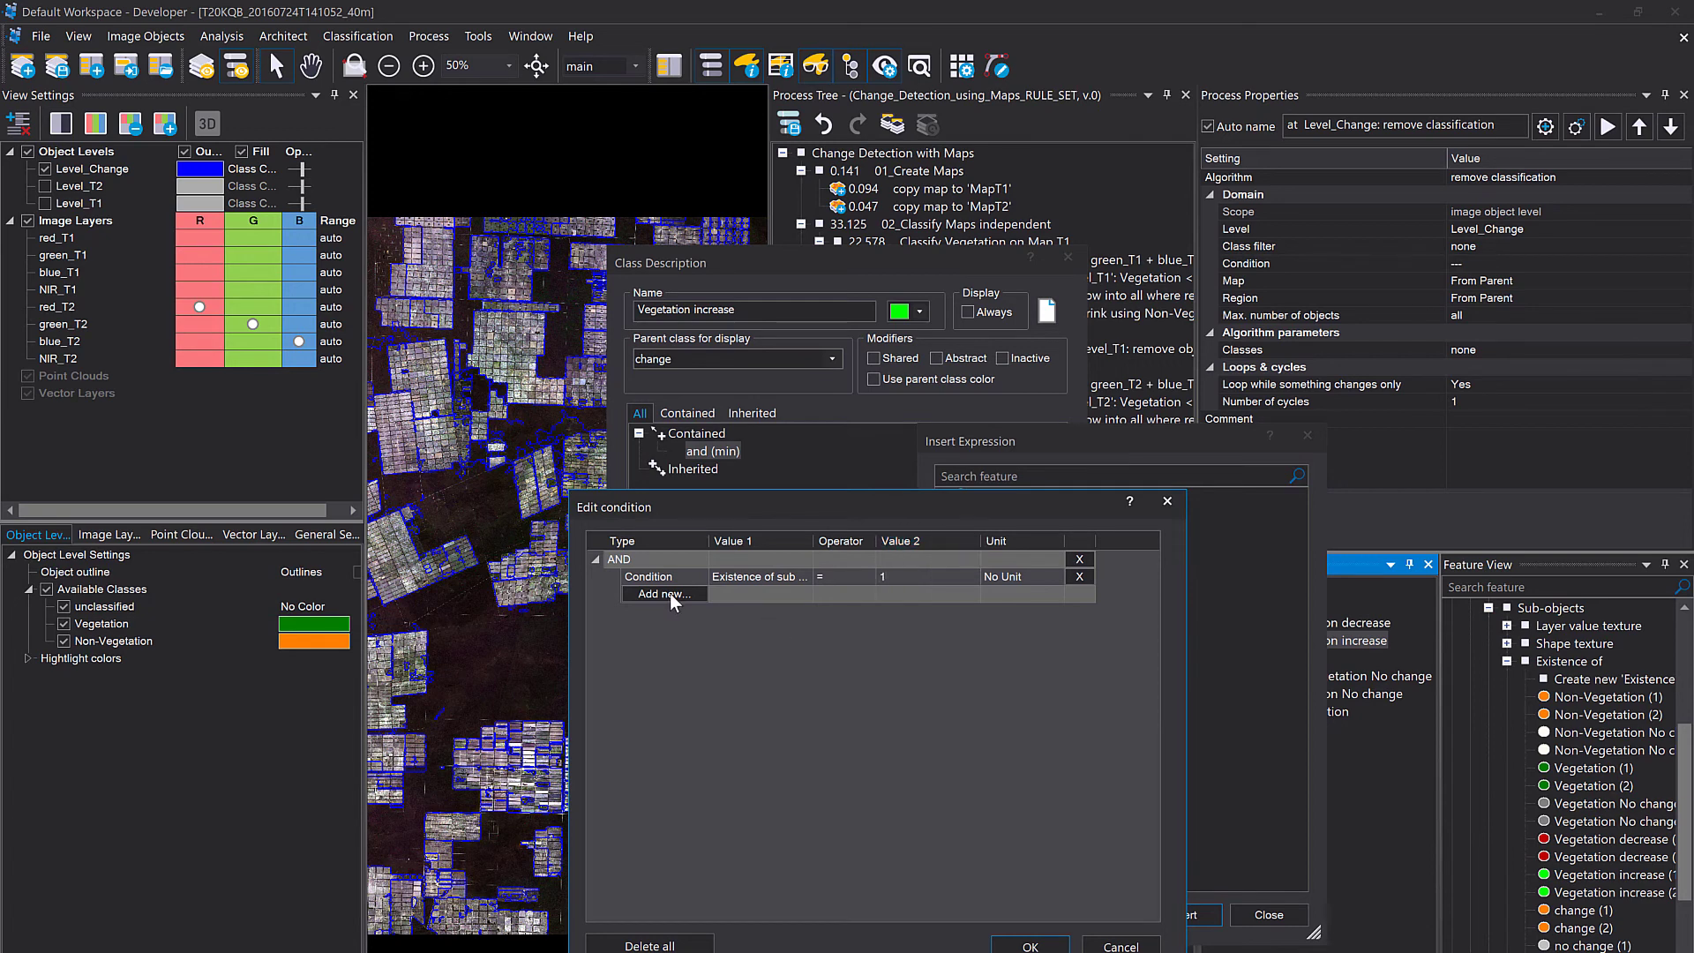
Add a second Vegetation increase condition requiring Existence of sub objects Vegetation (1) = 1.
left_click(675, 596)
left_click(751, 599)
left_click(805, 594)
left_click(789, 611)
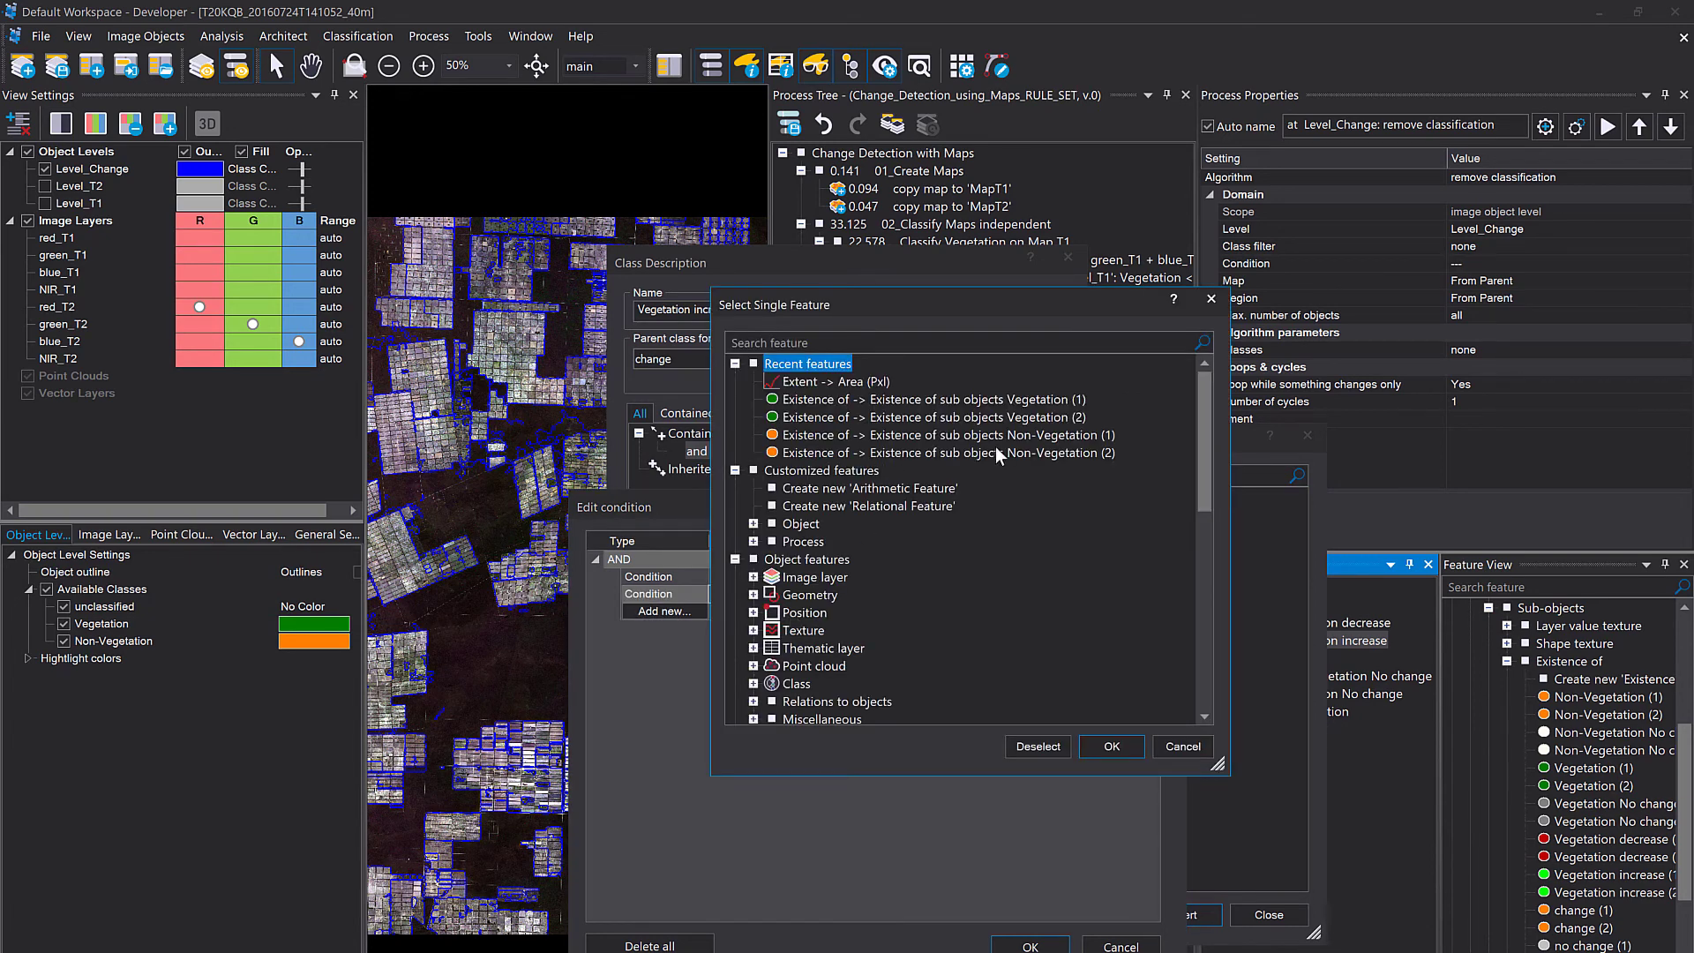
double_click(942, 404)
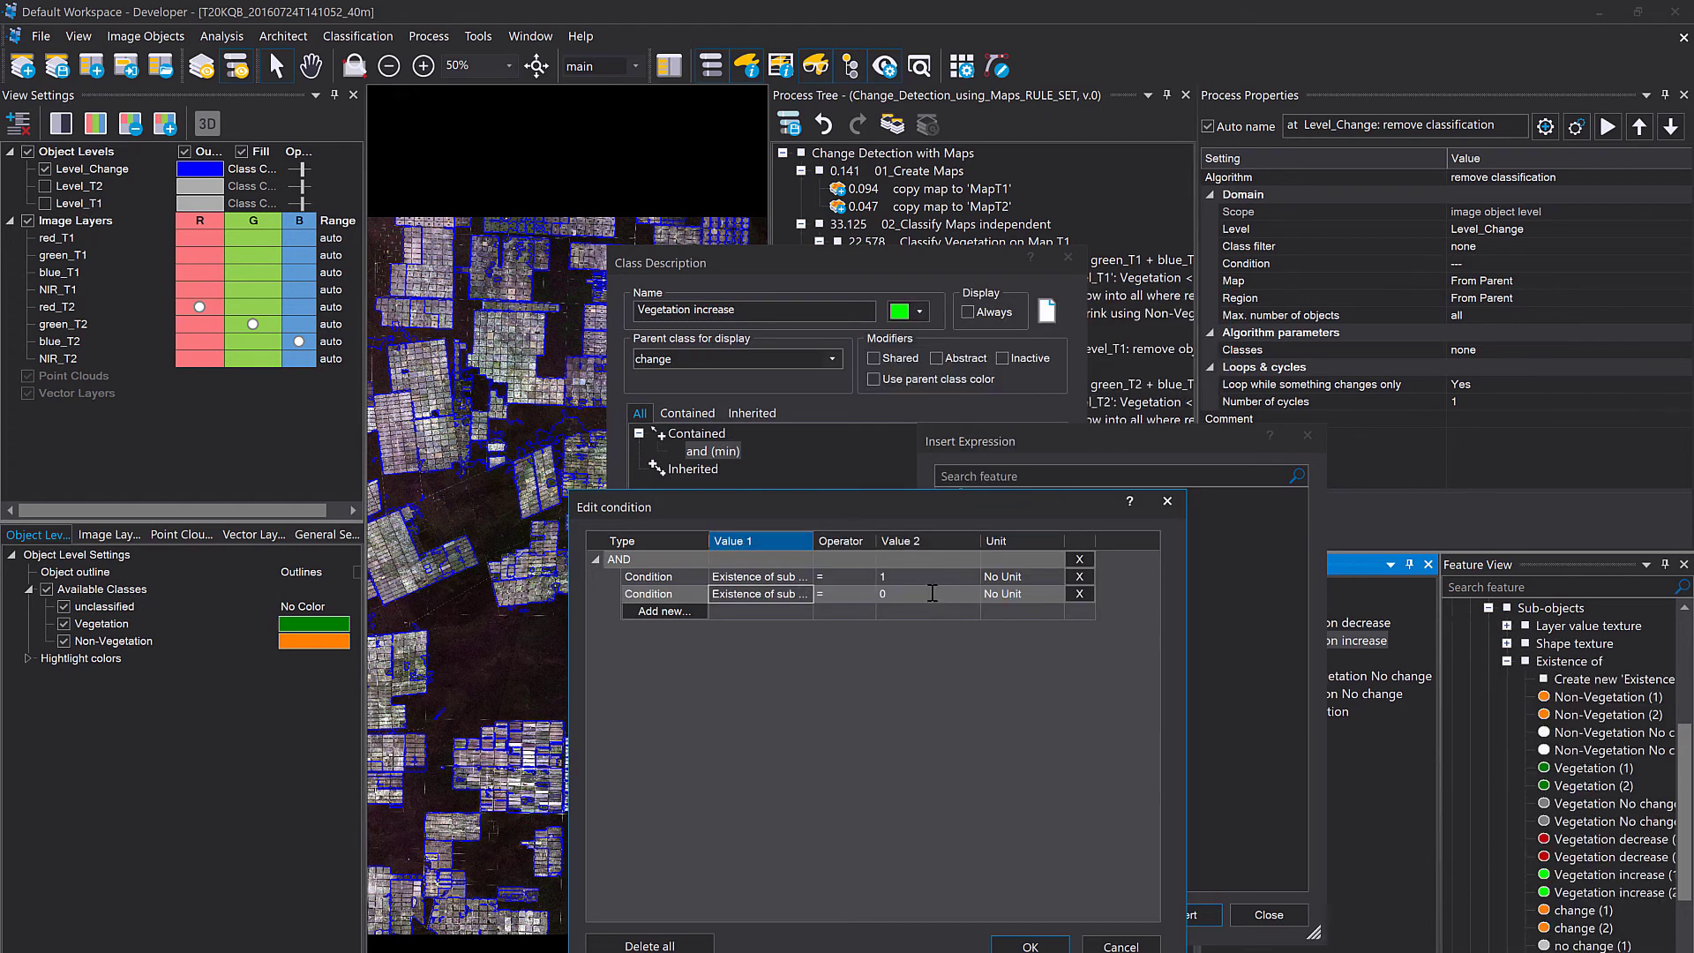
key("Tab")
type("1")
key("Return")
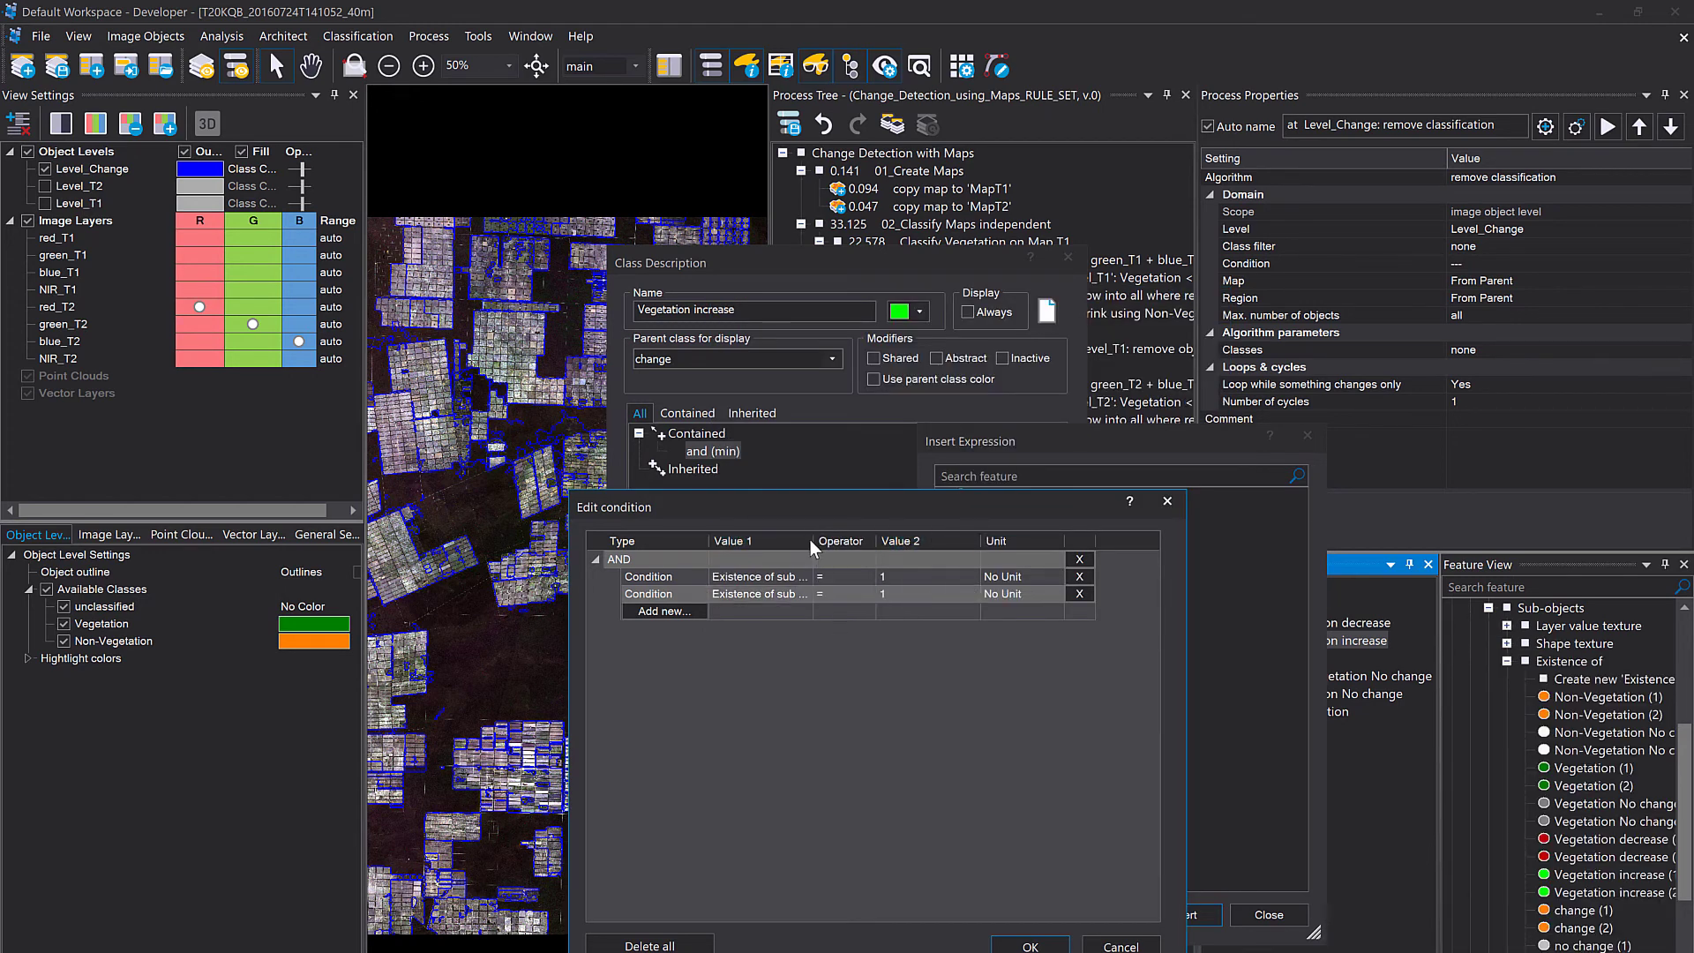
Widen the Value 1 column to show the full feature names, and save the Vegetation increase class description.
left_click_drag(814, 540, 953, 574)
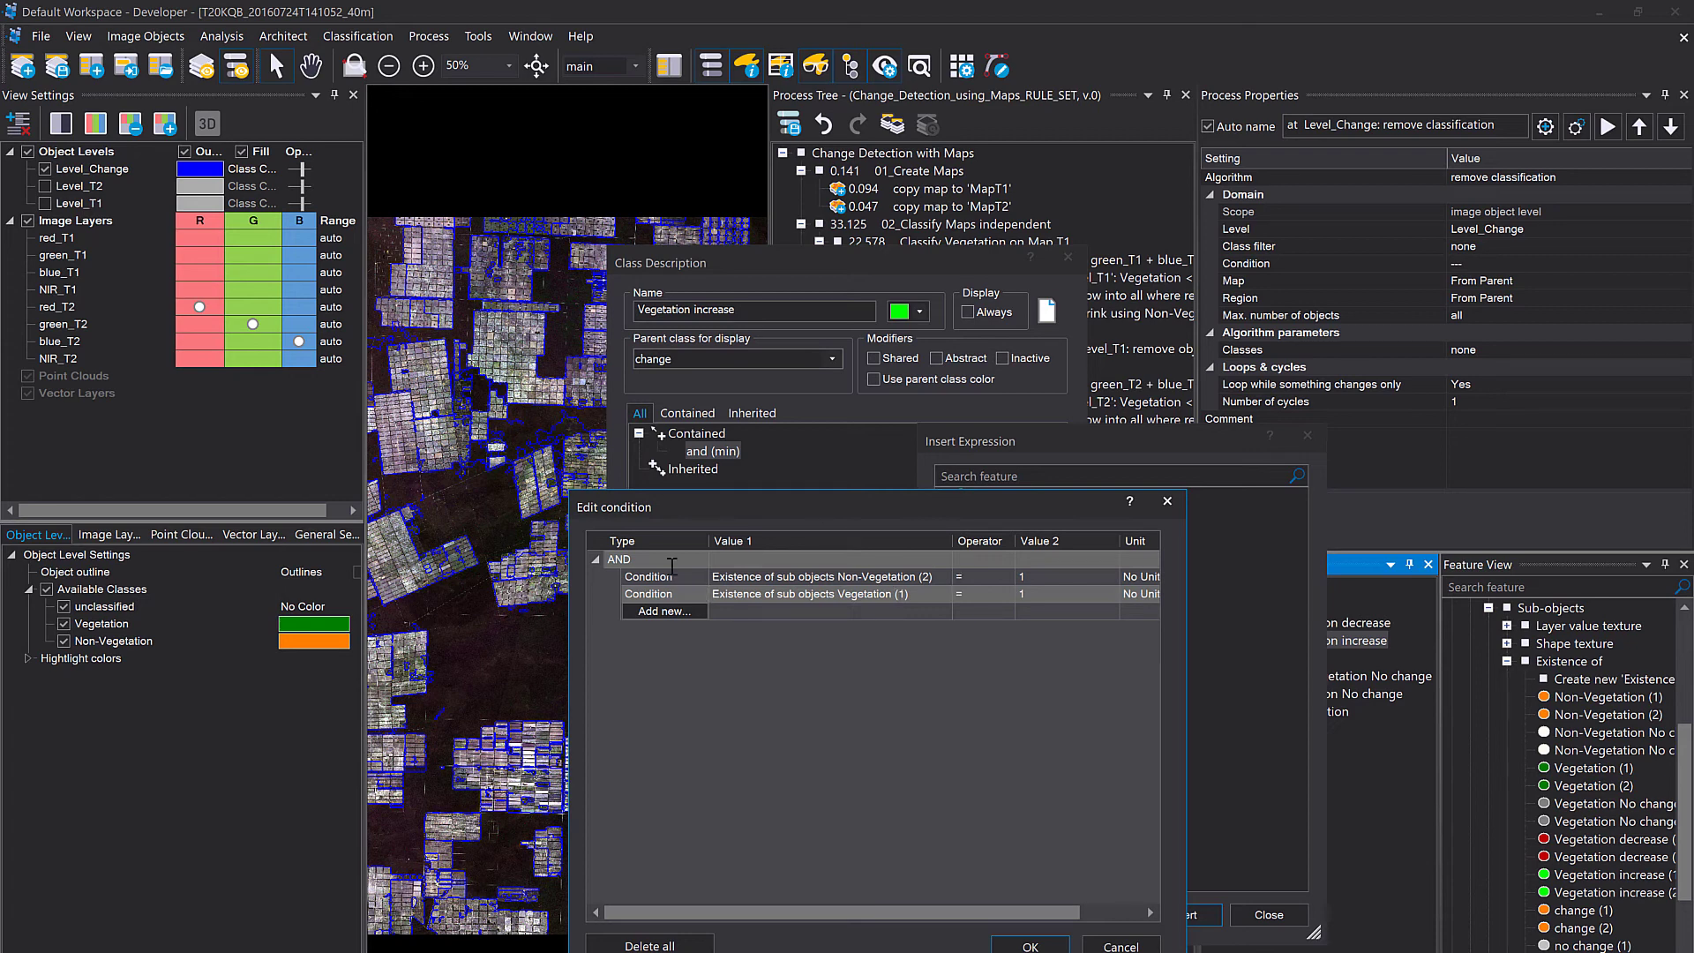
left_click(1031, 946)
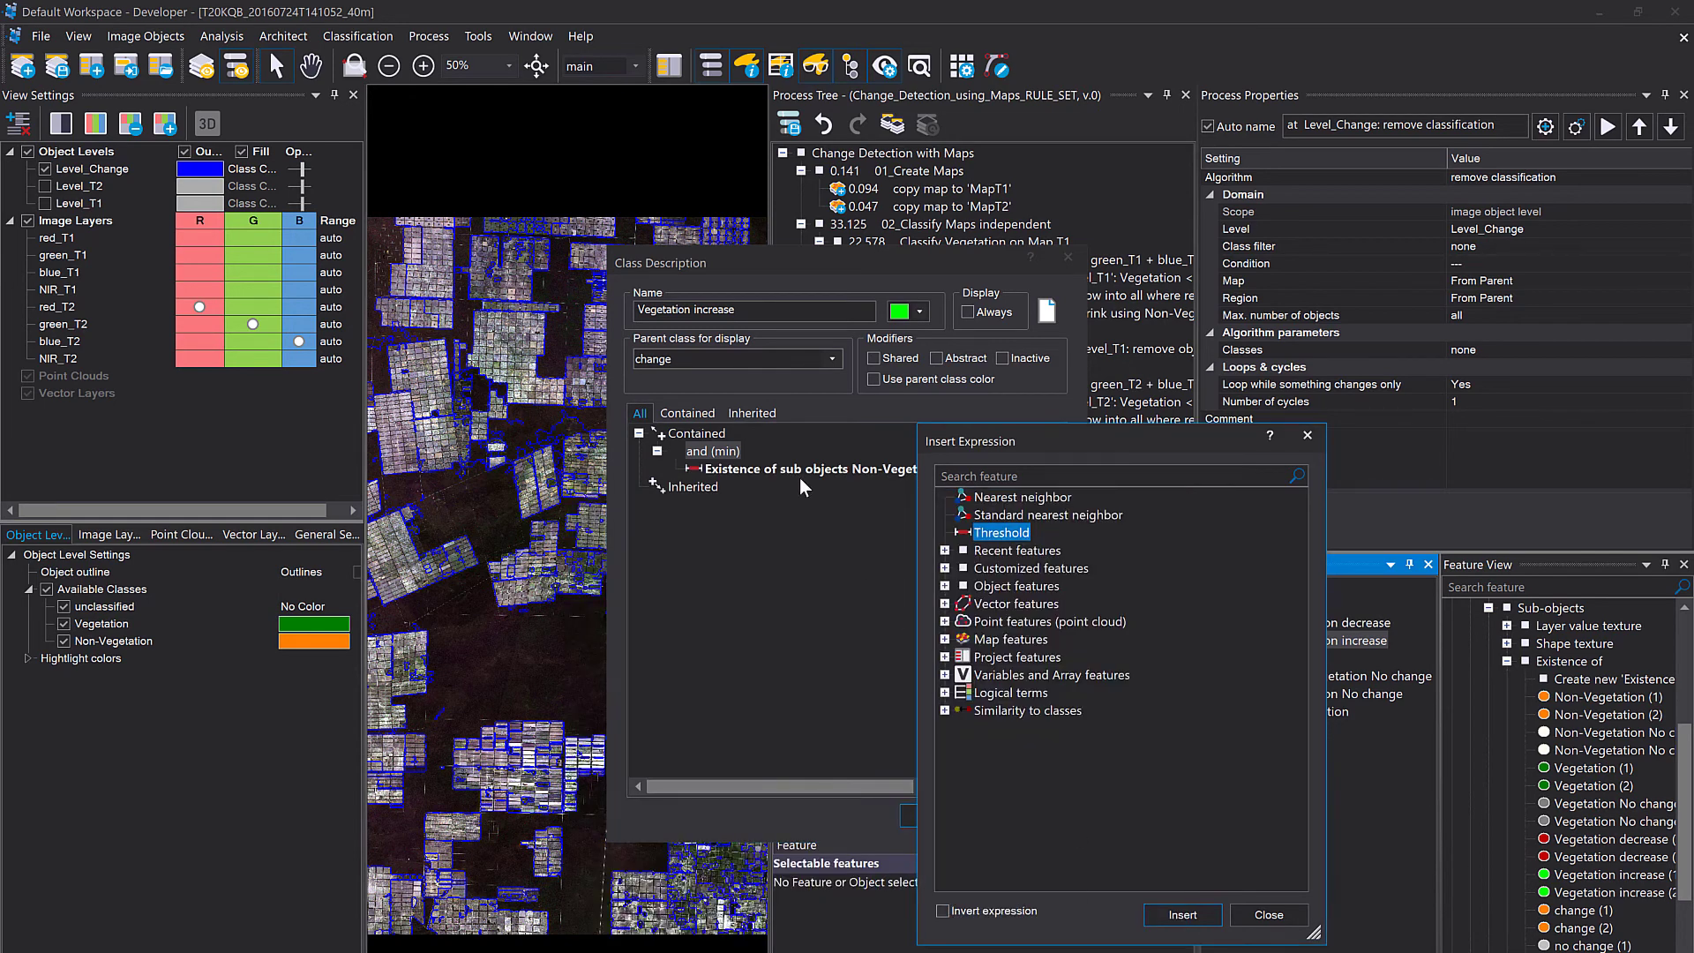
left_click(1269, 915)
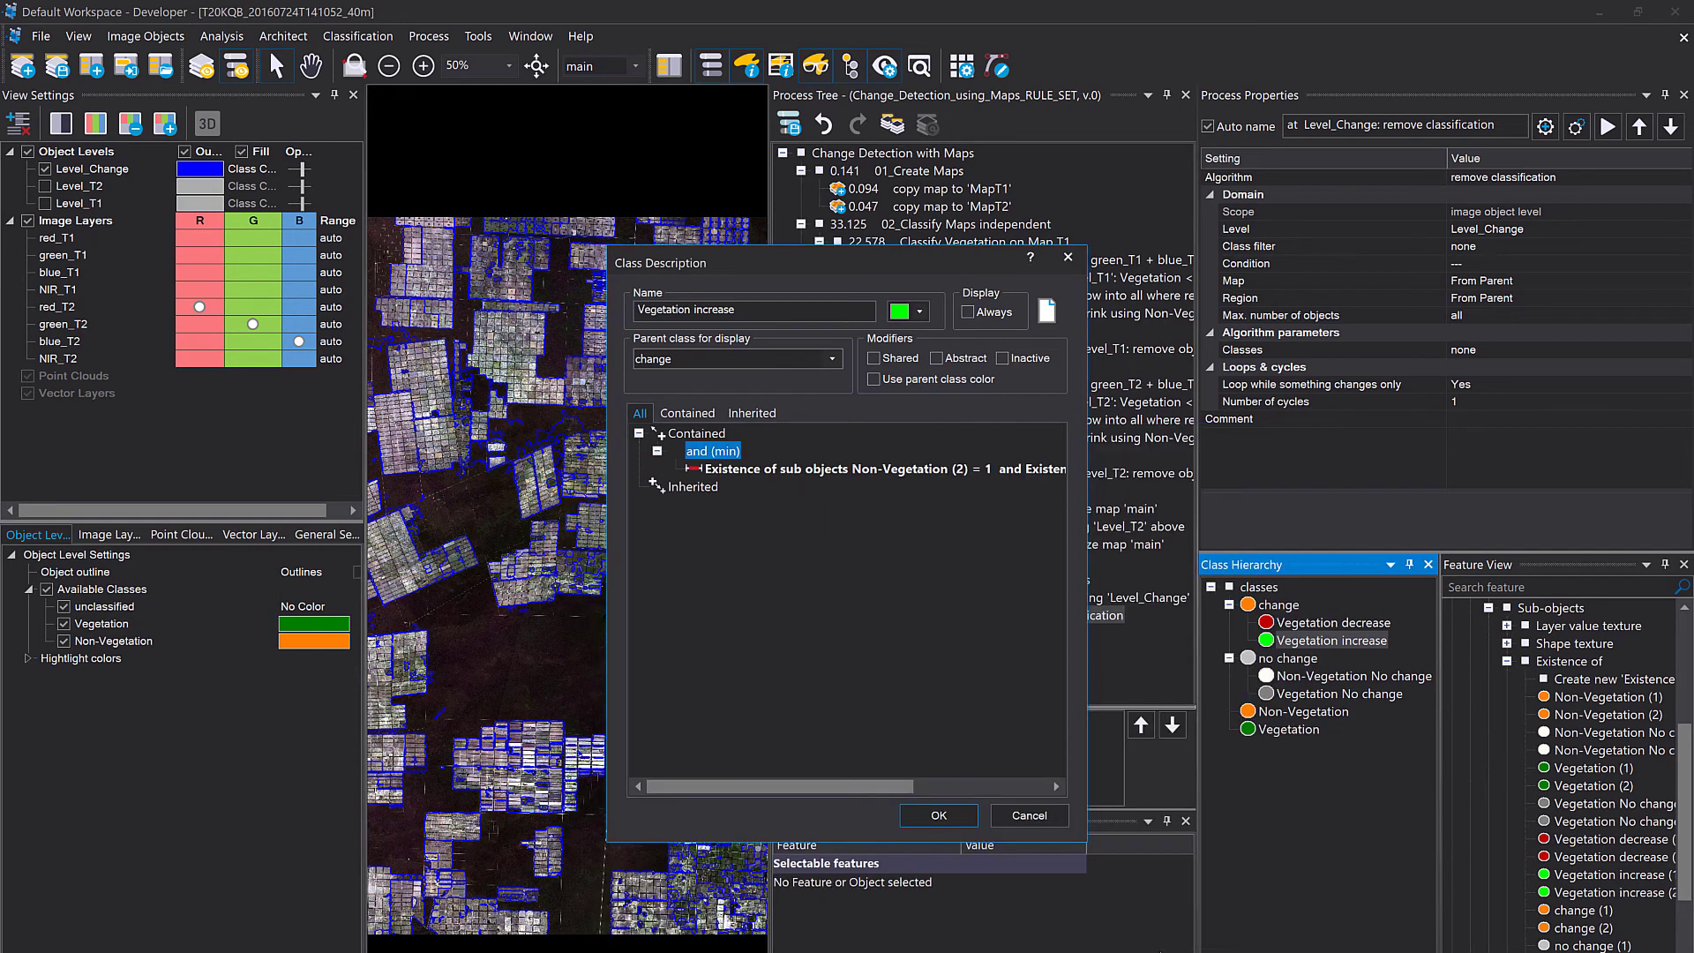
left_click(938, 815)
Open the class description of Vegetation decrease and insert a threshold expression with a first condition under and (min).
double_click(1333, 623)
left_click(712, 451)
double_click(713, 452)
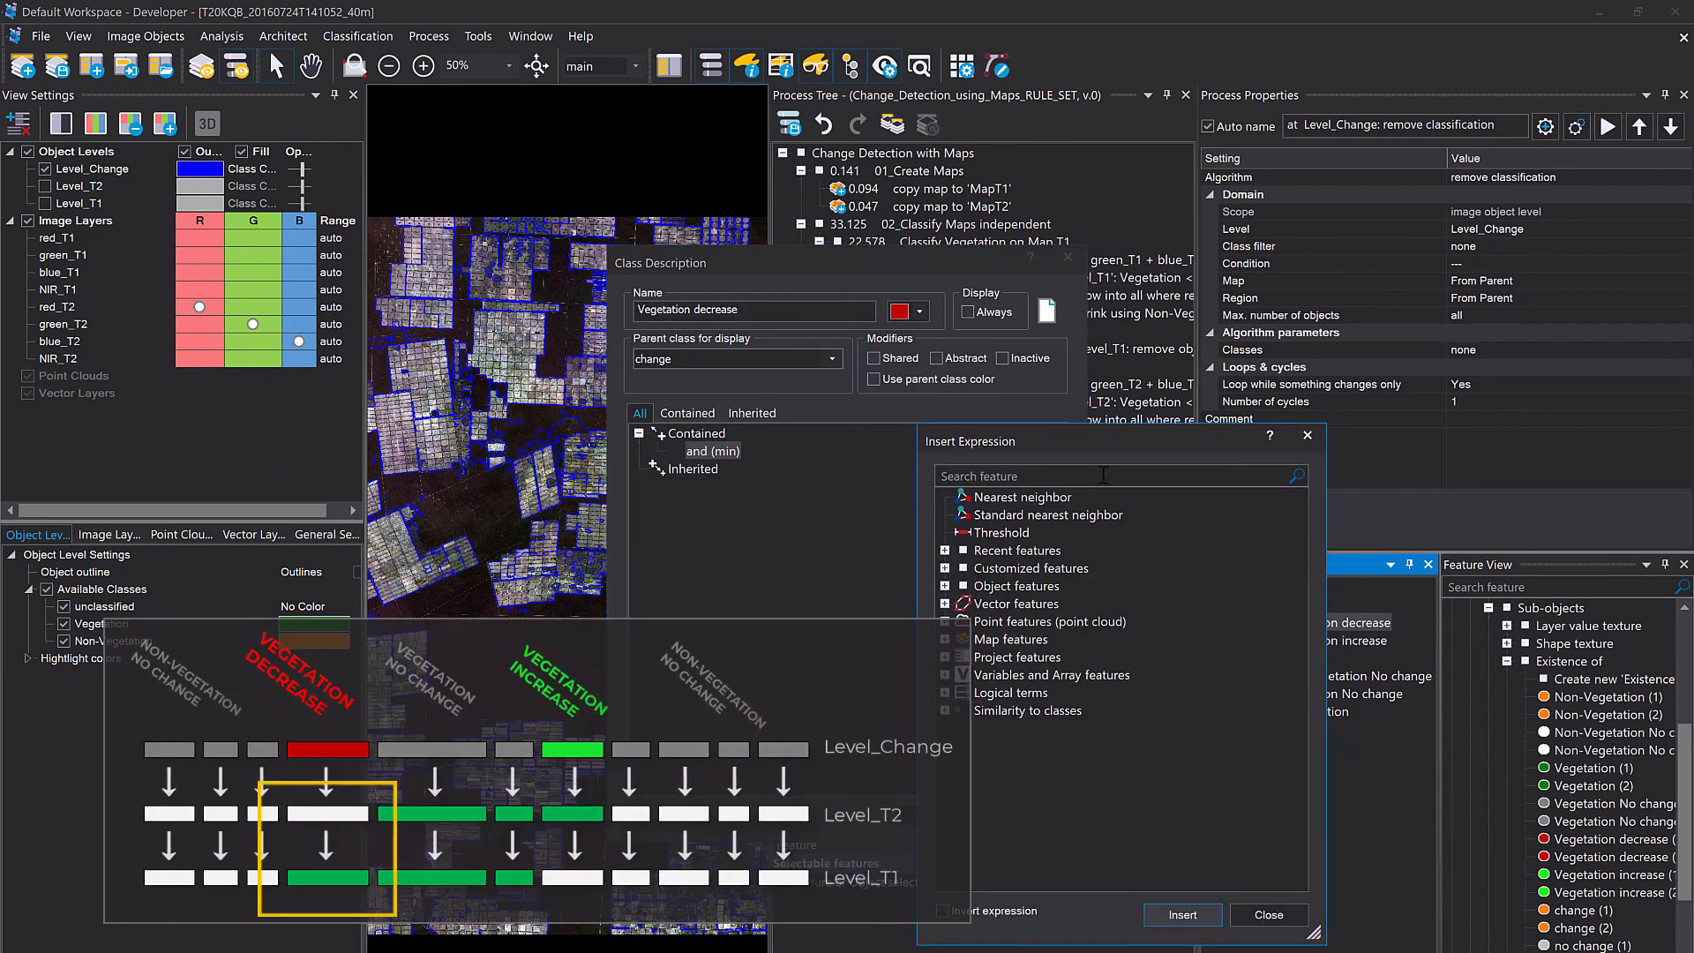
left_click_drag(1075, 441, 869, 311)
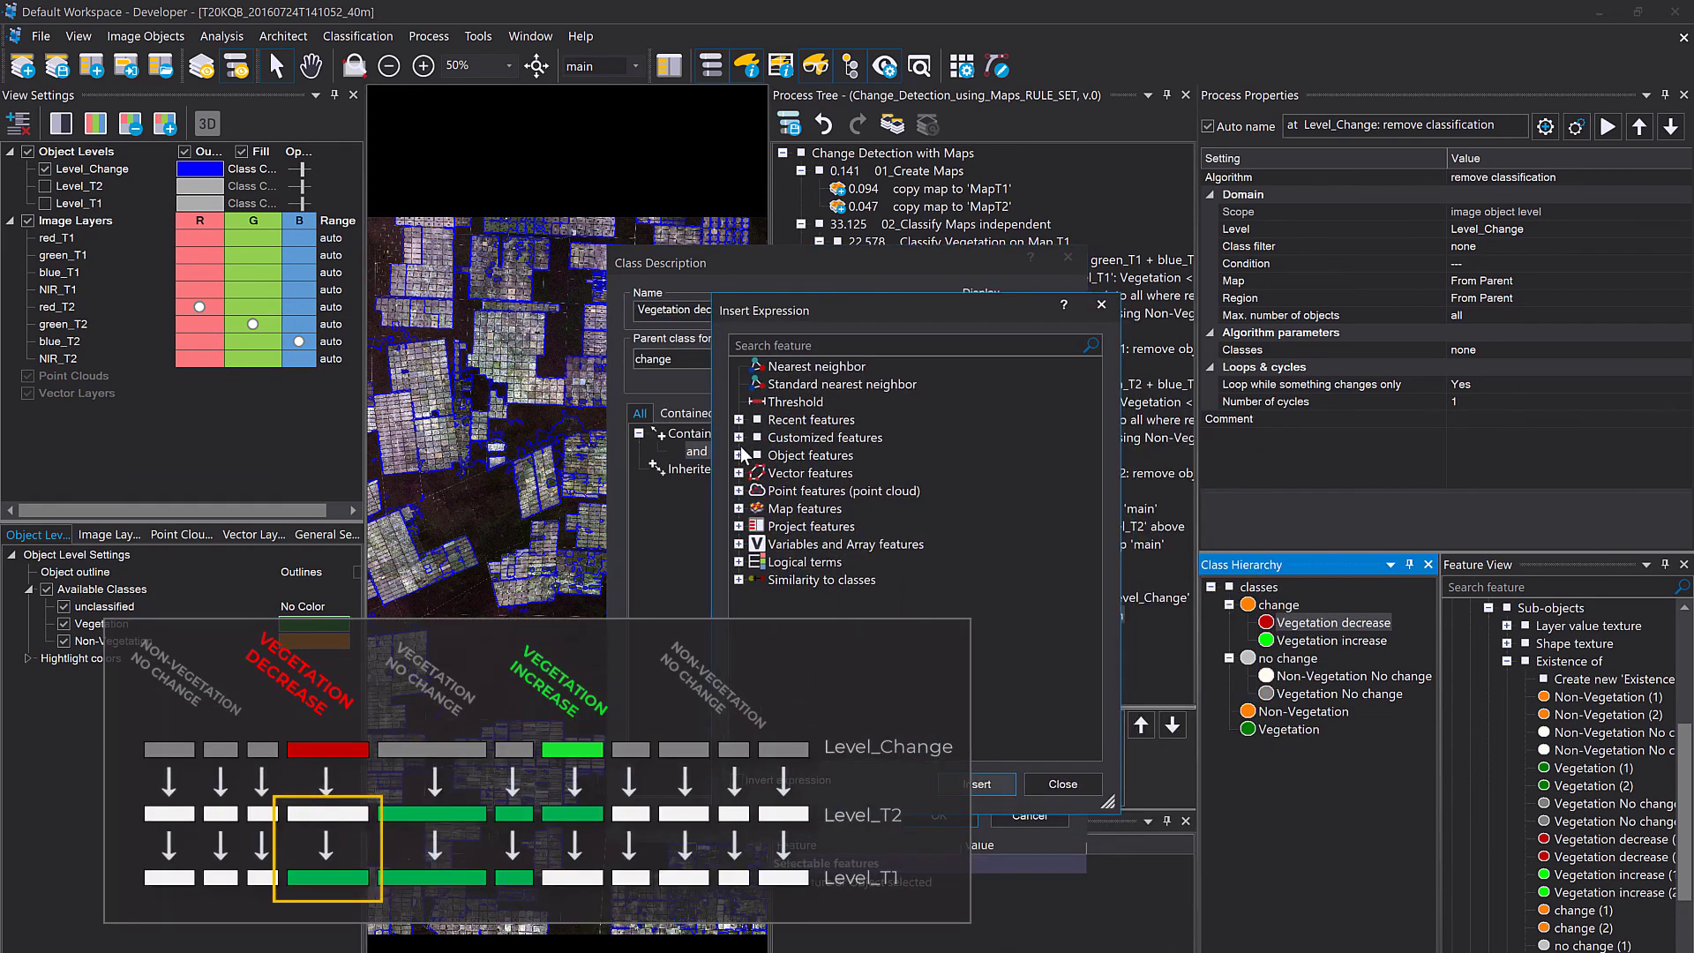
double_click(761, 404)
left_click(687, 577)
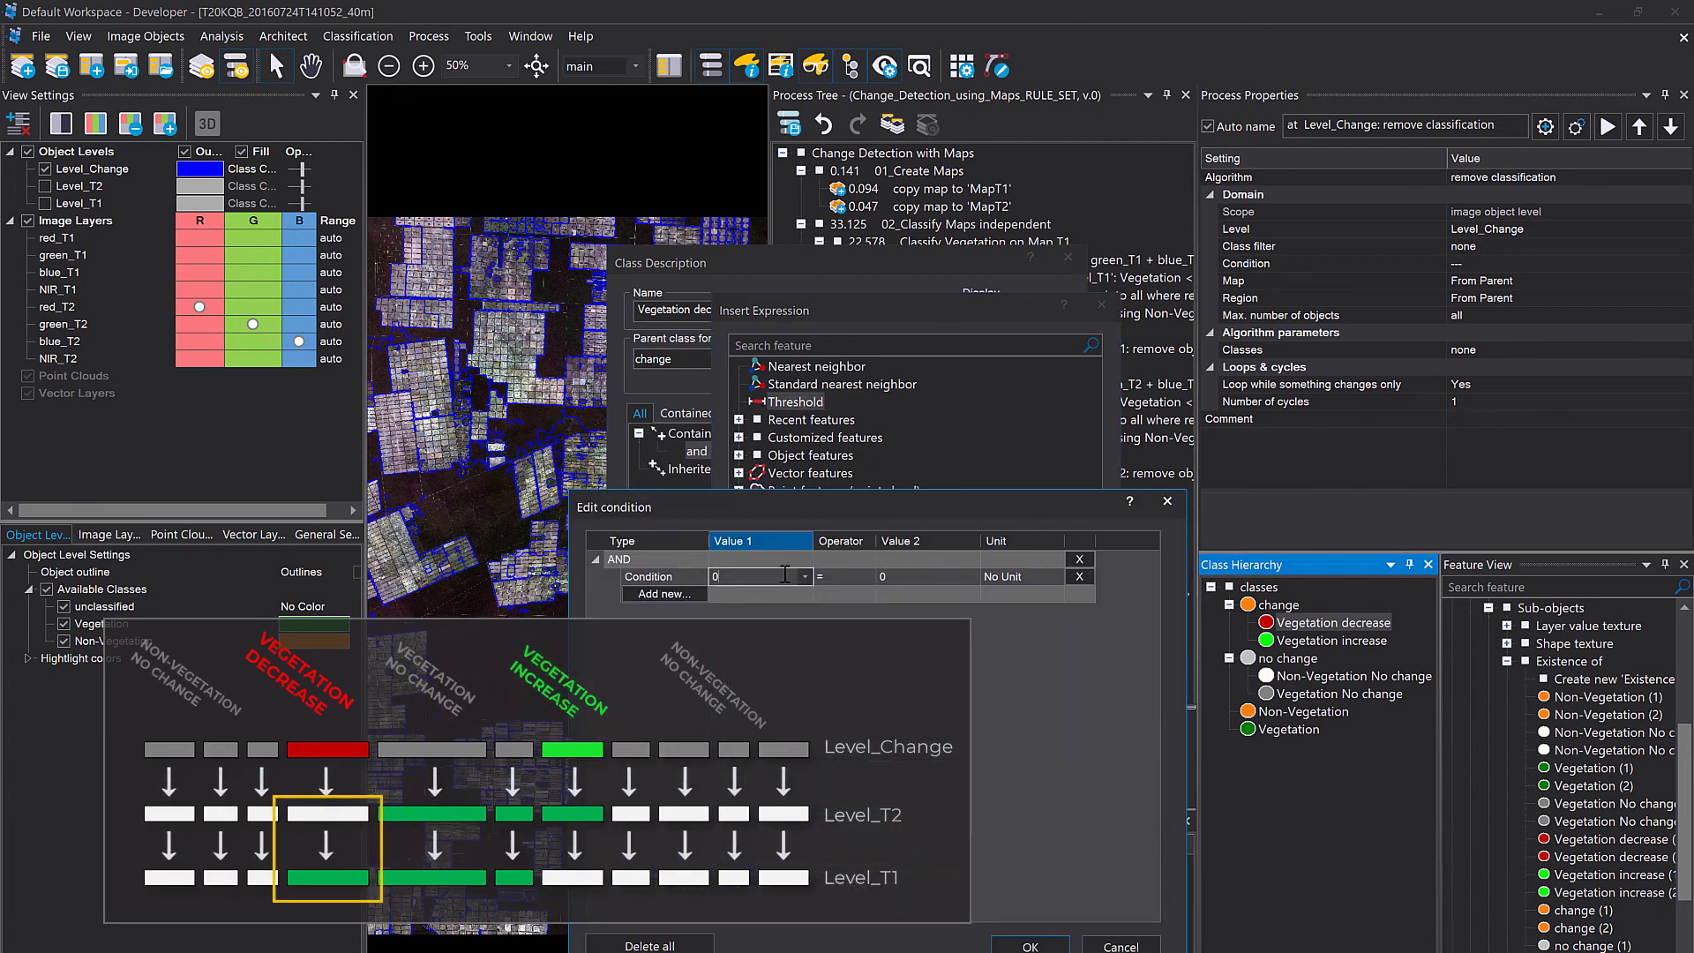
Use Existence of sub objects Vegetation (2) as the first Vegetation decrease condition's Value 1 and set Value 2 to 1.
left_click(804, 577)
left_click(792, 589)
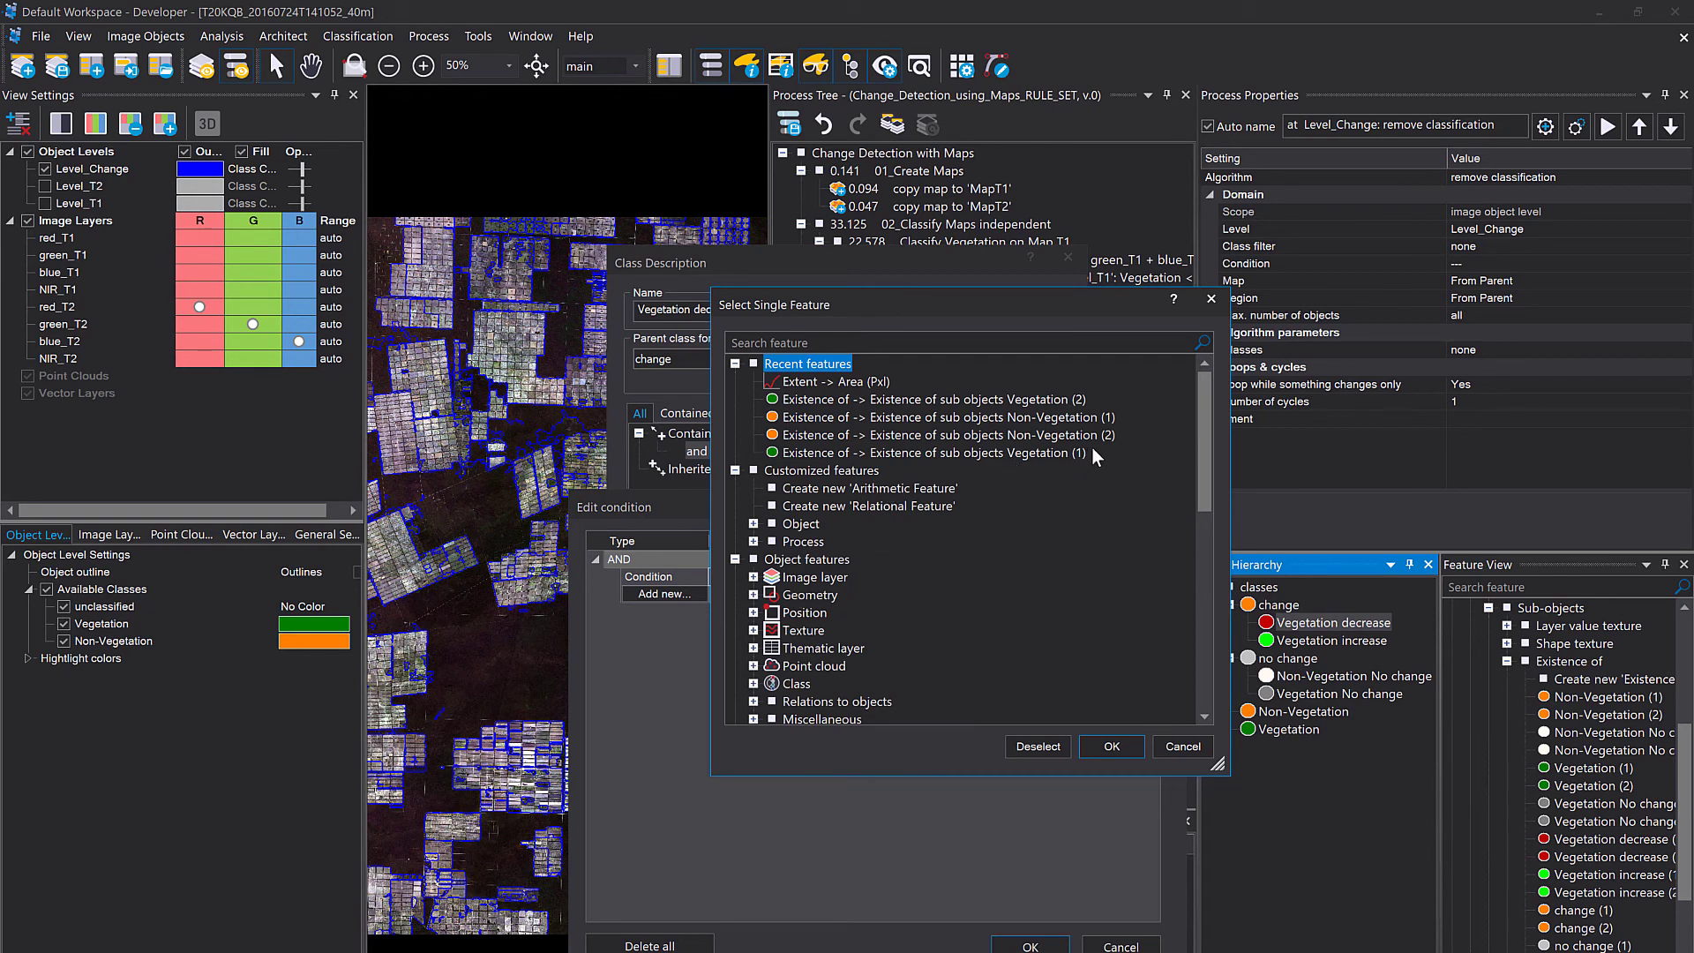
double_click(982, 401)
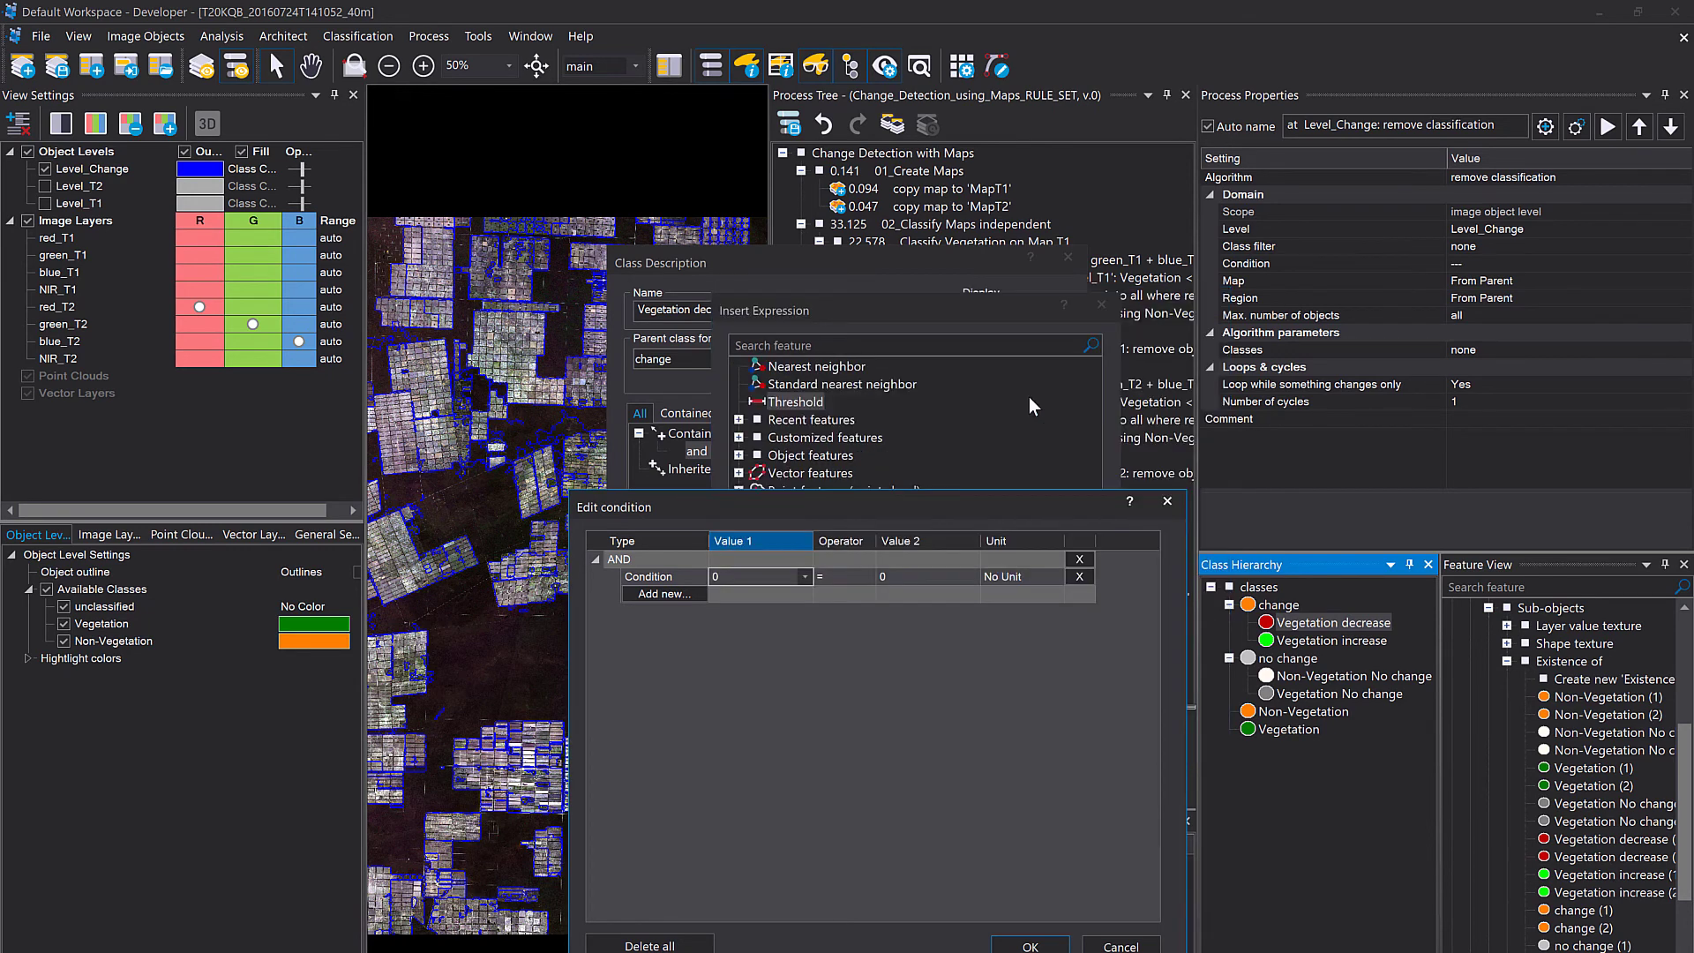
type("1")
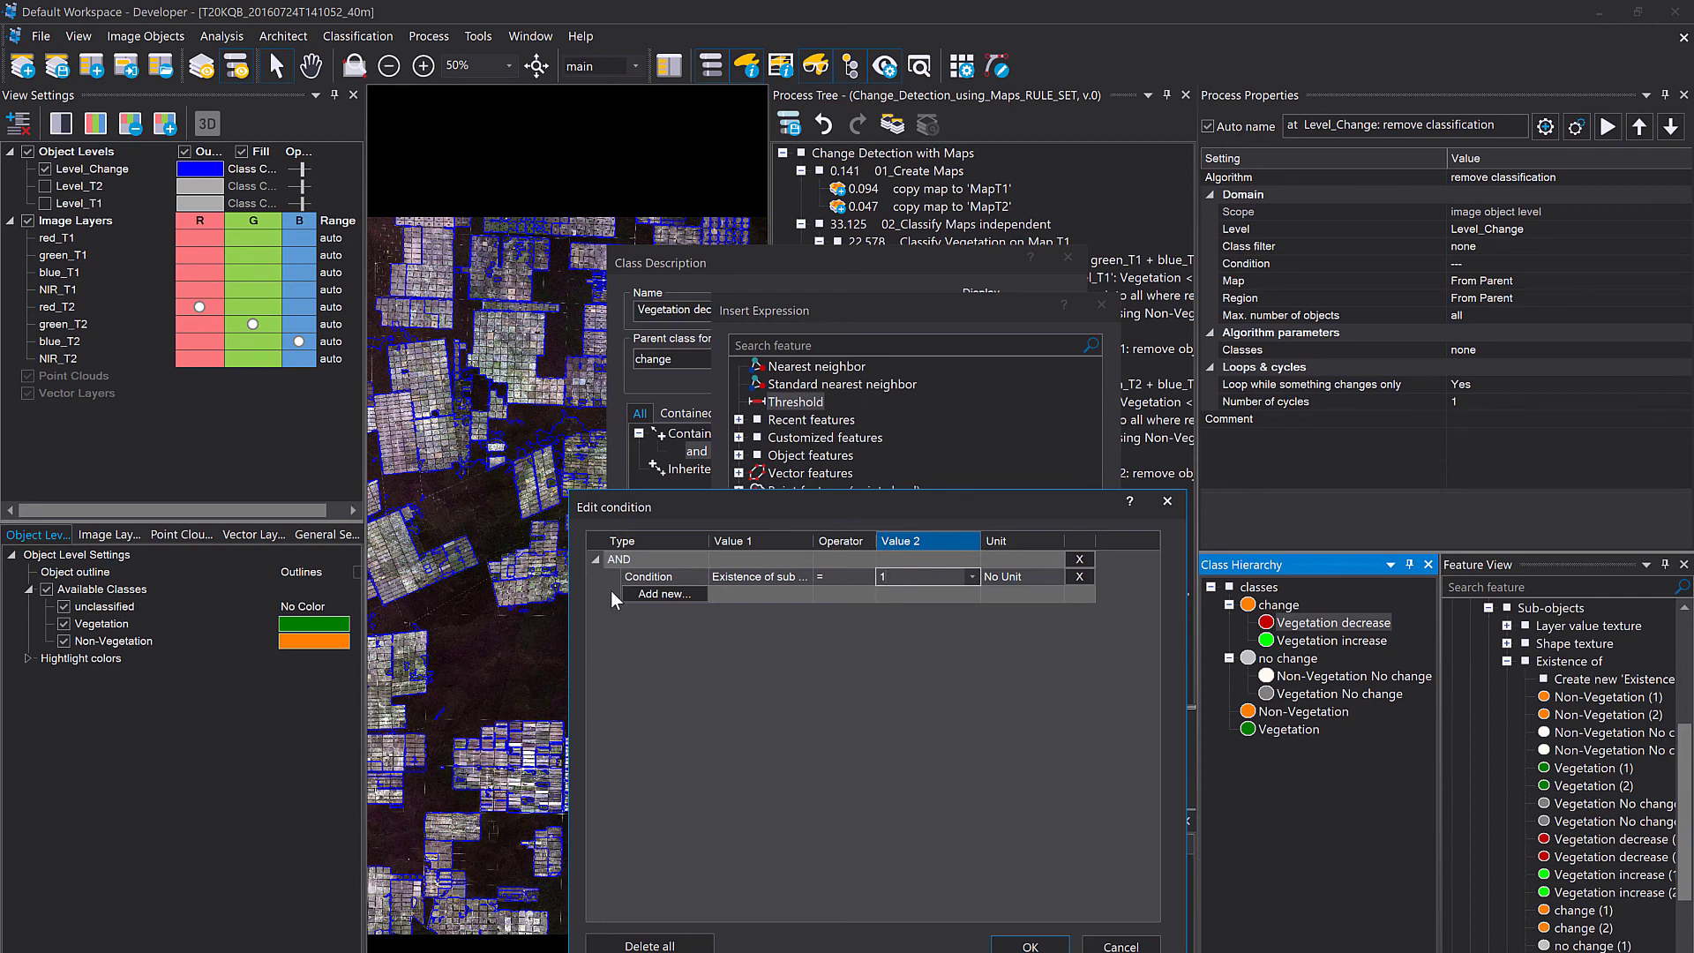
Add a second Vegetation decrease condition requiring Existence of sub objects Non-Vegetation (1) = 1.
left_click(658, 594)
left_click(805, 594)
left_click(792, 613)
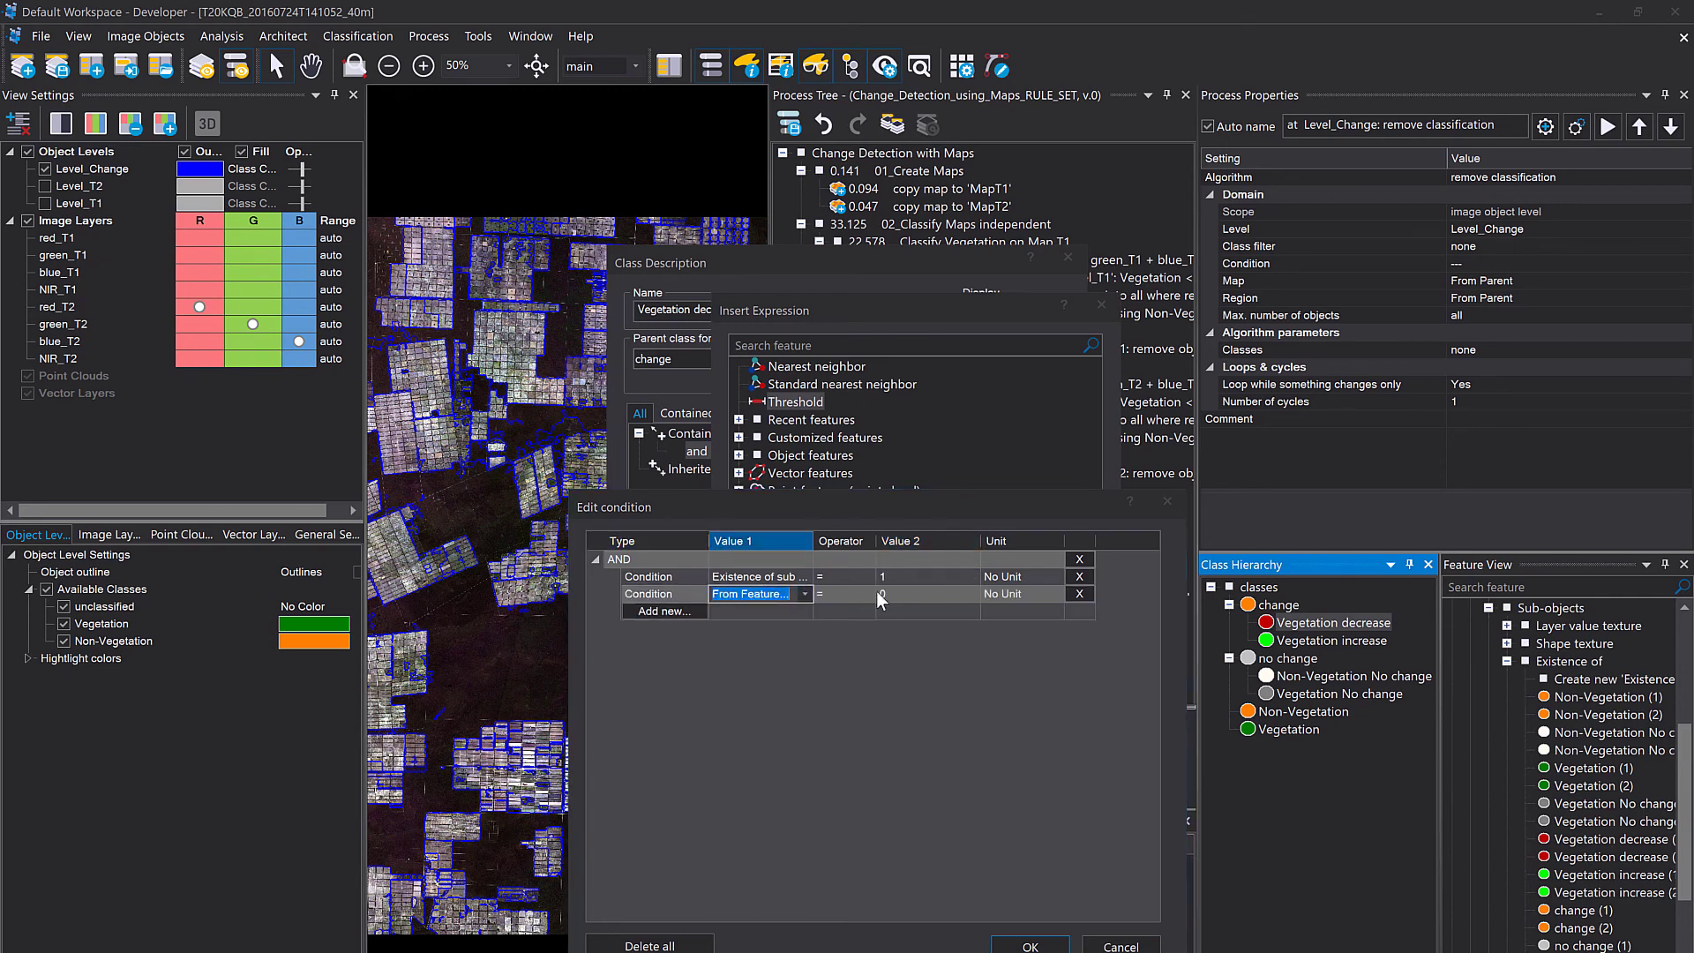
double_click(939, 417)
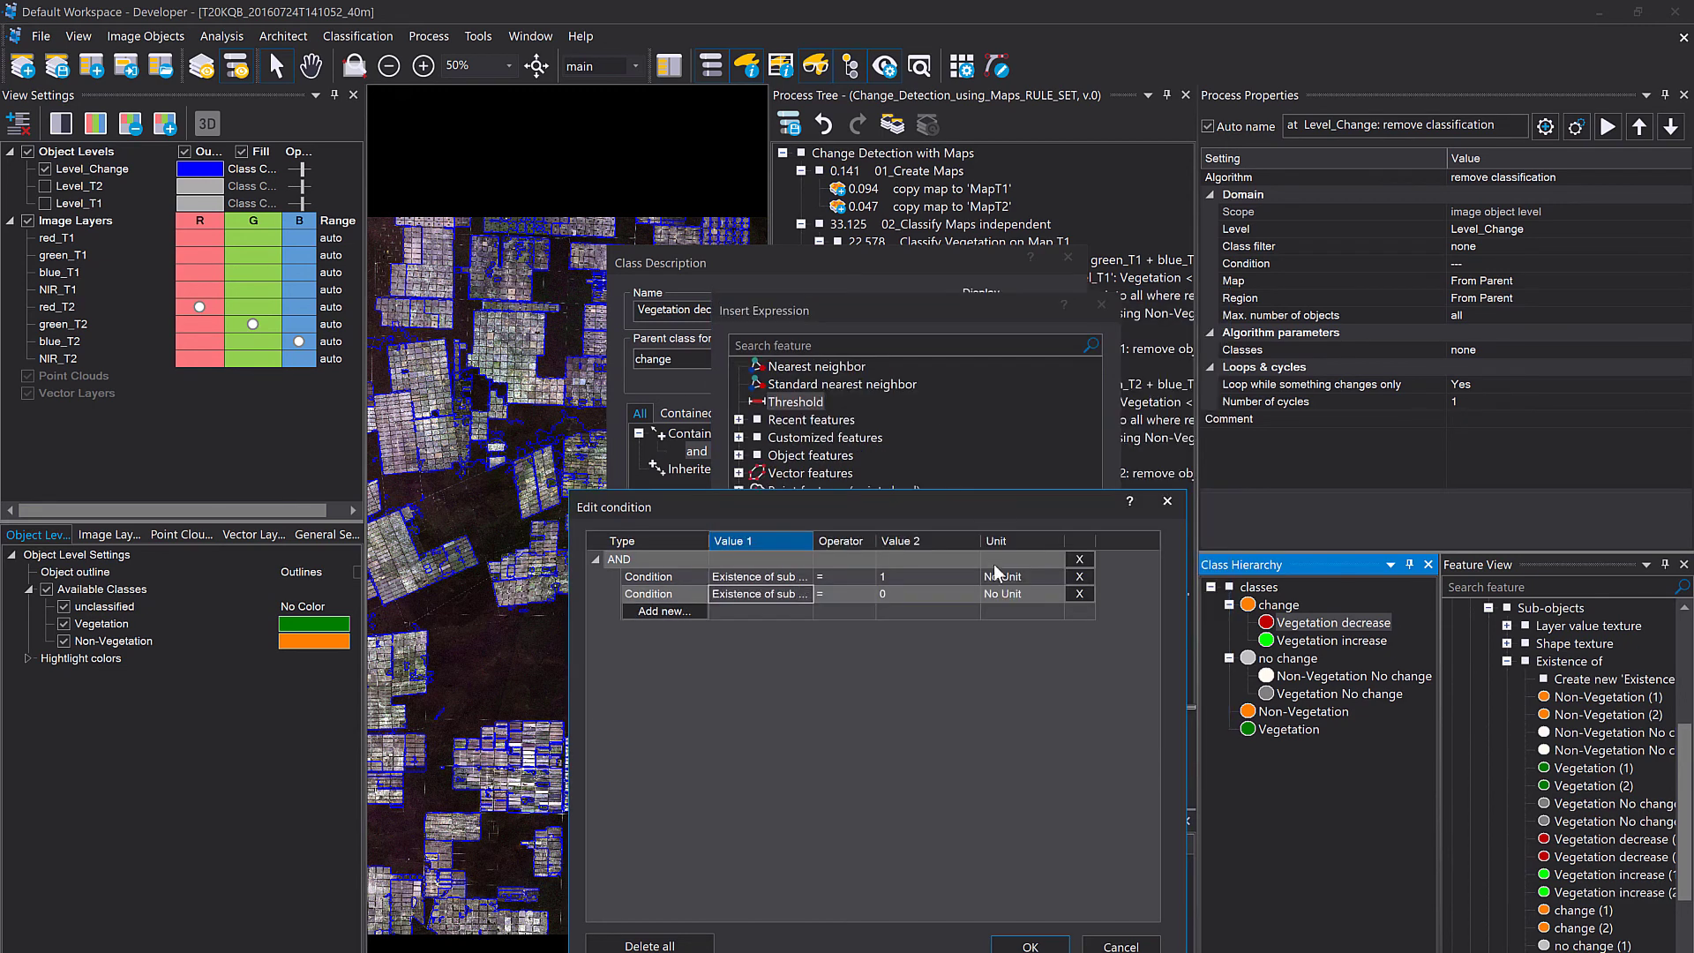
type("1")
key("Return")
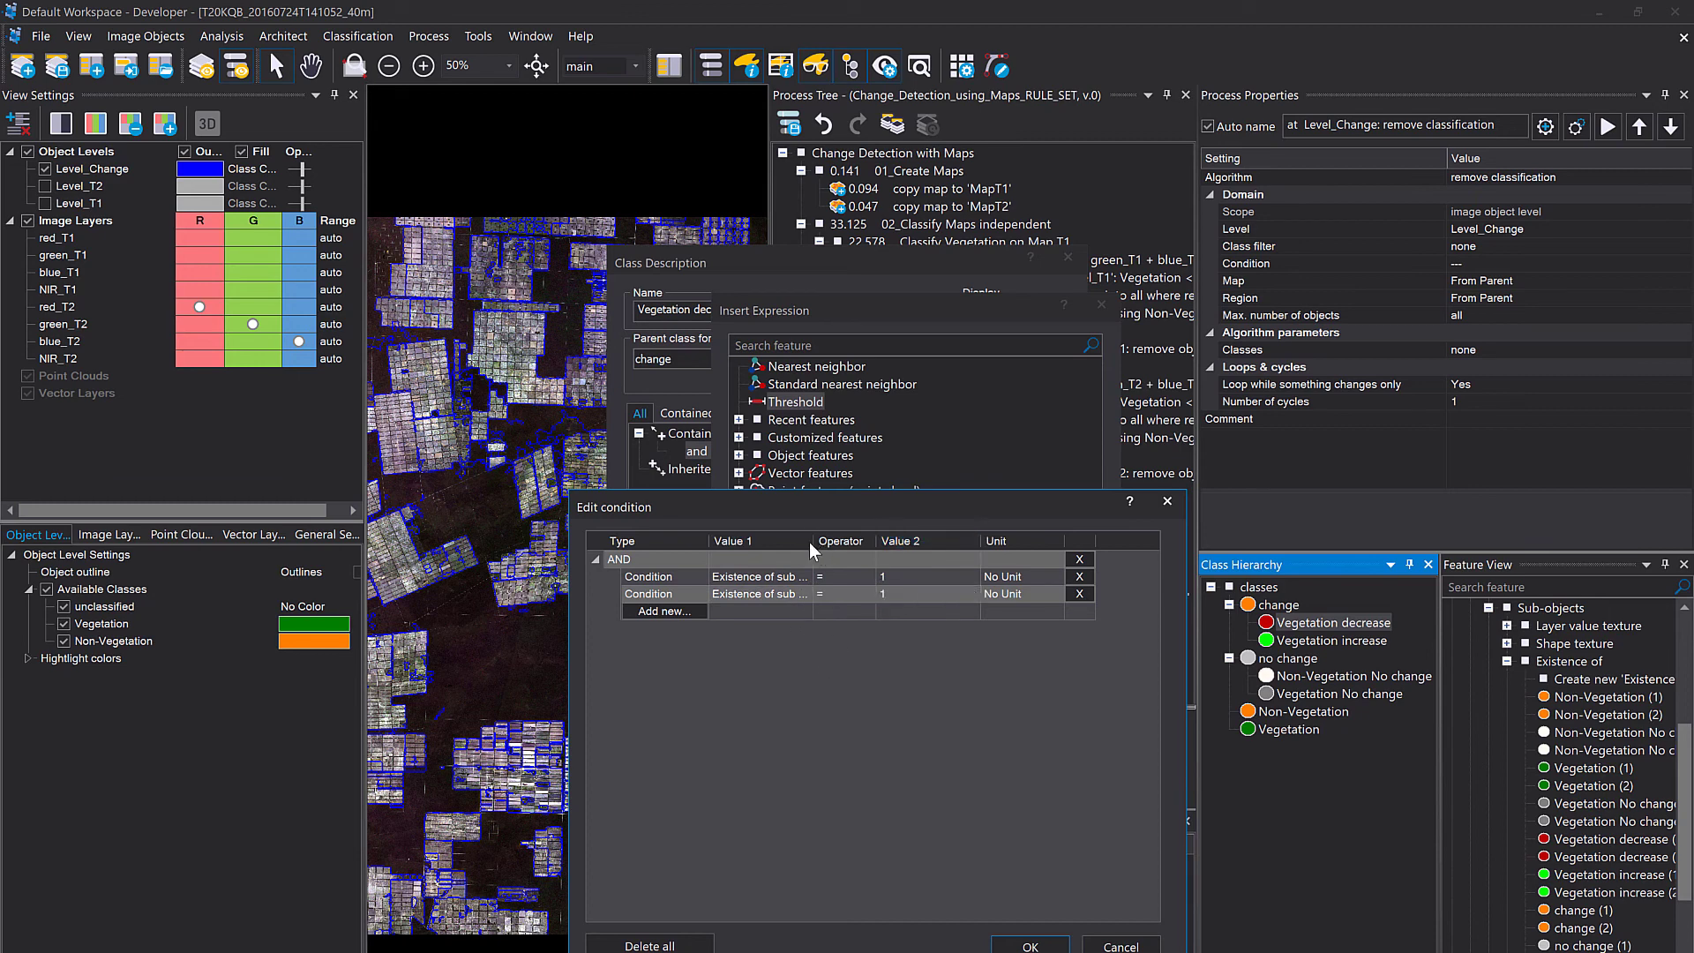
Widen the Value 1 column to show the full feature names, and save the Vegetation decrease class description.
left_click_drag(815, 541, 978, 541)
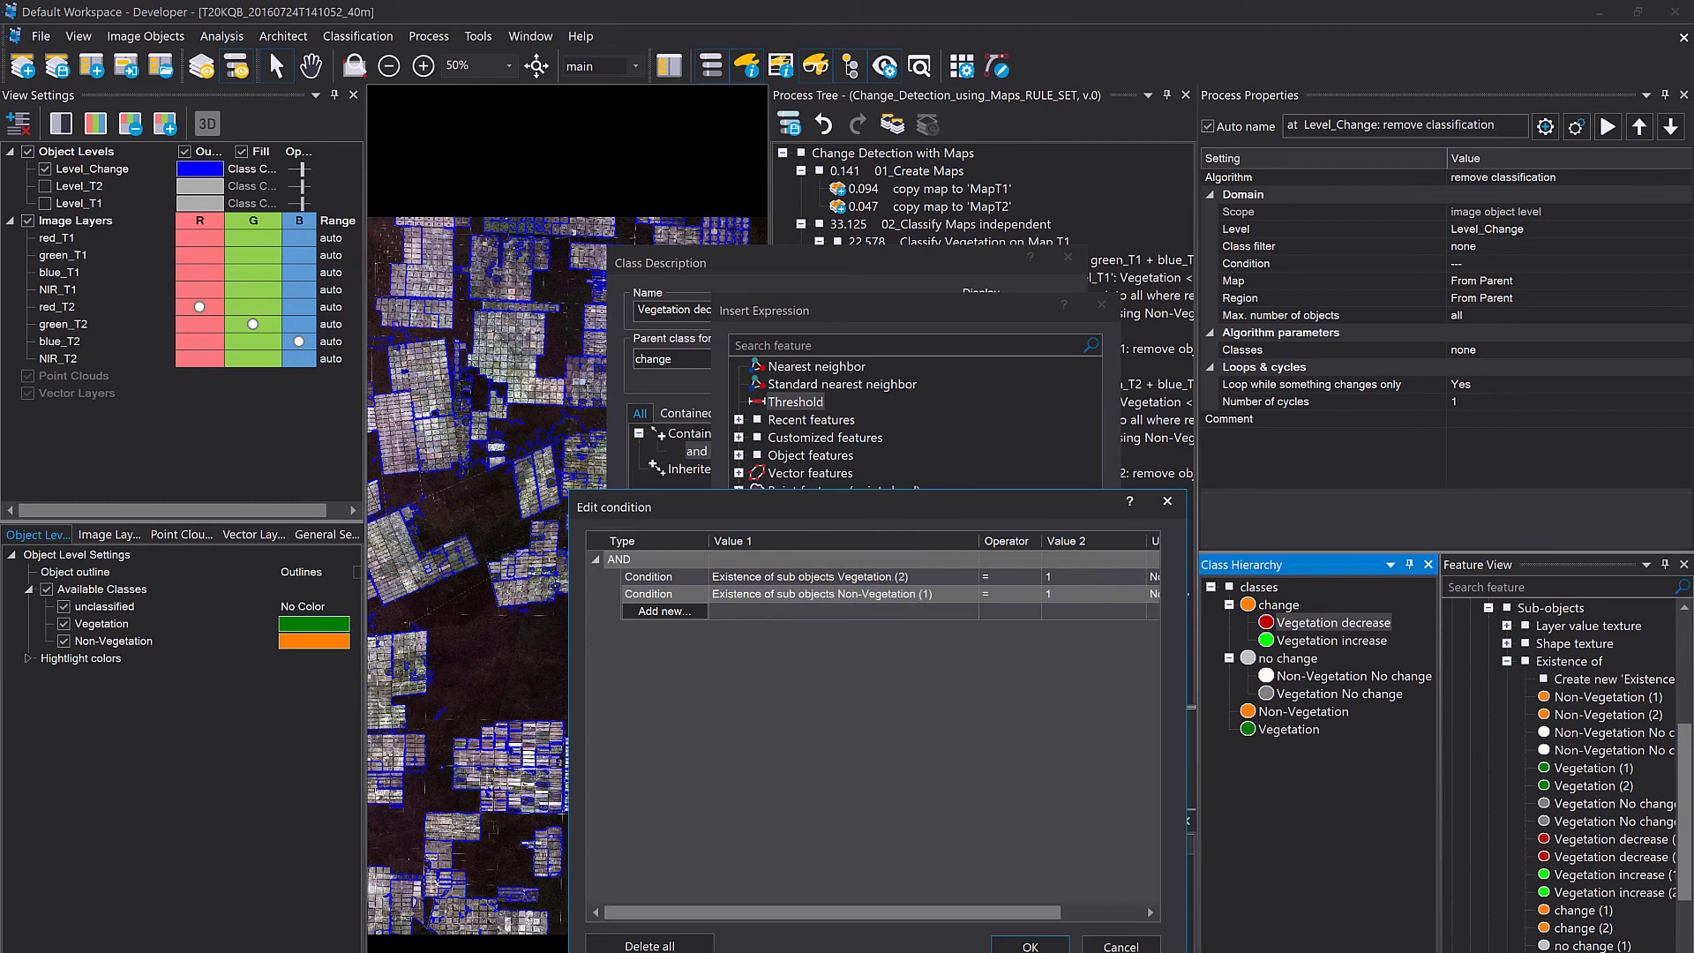
left_click(1029, 946)
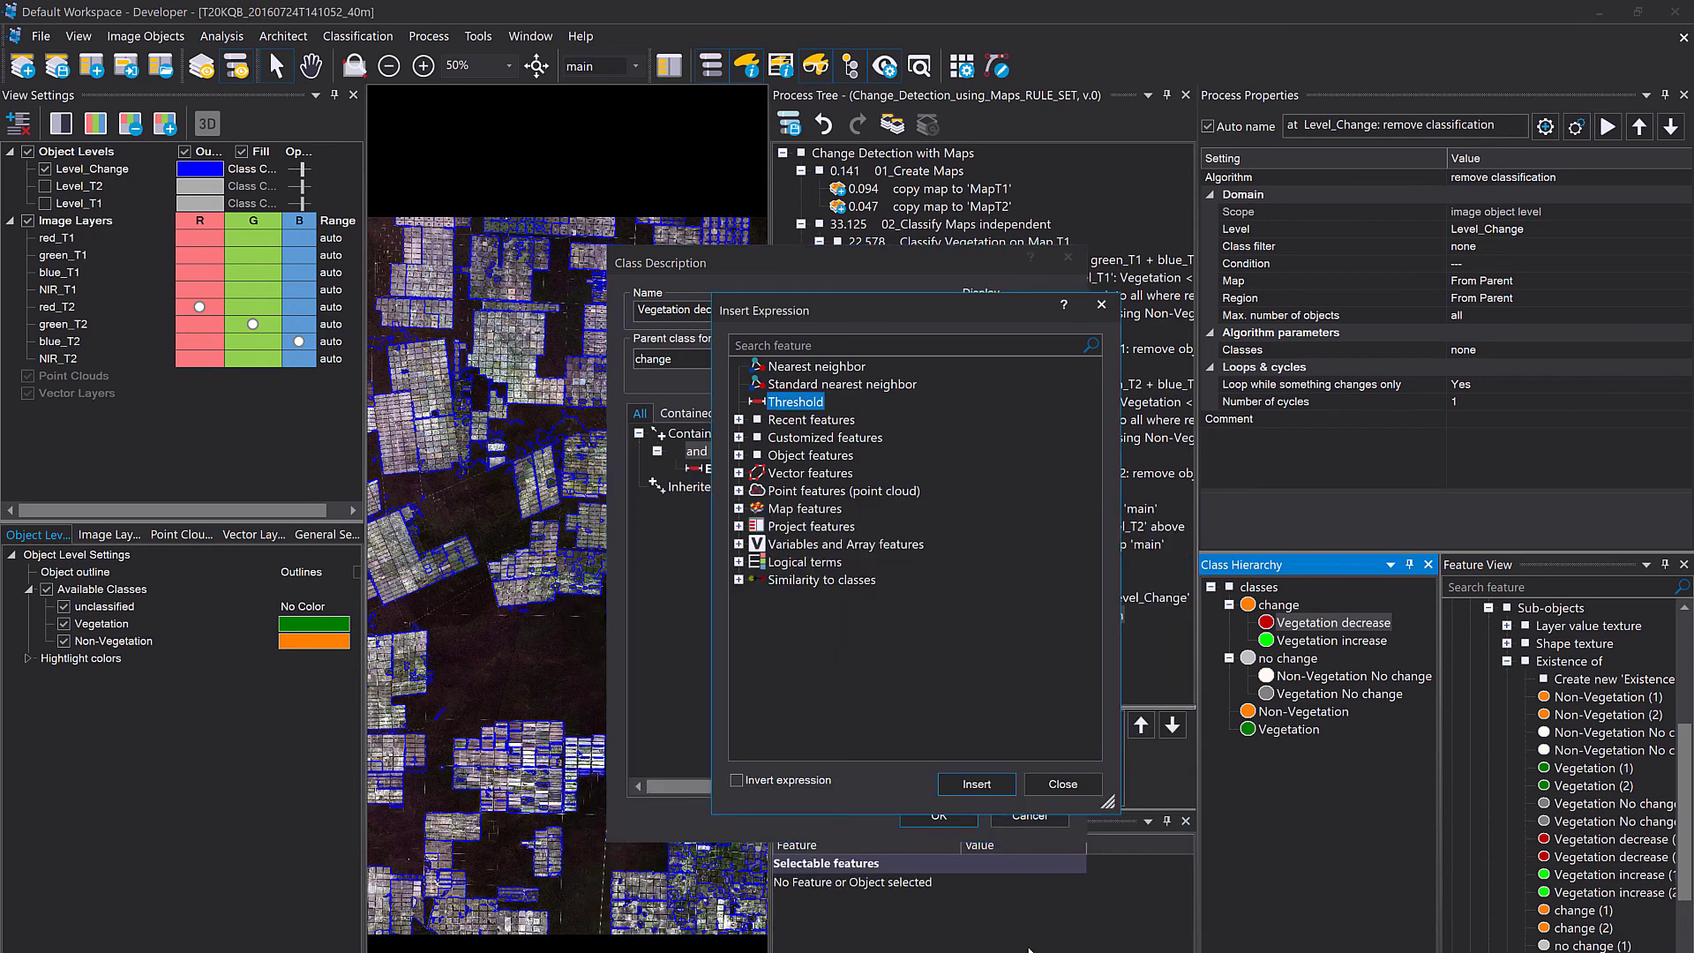
left_click(1061, 782)
left_click(962, 817)
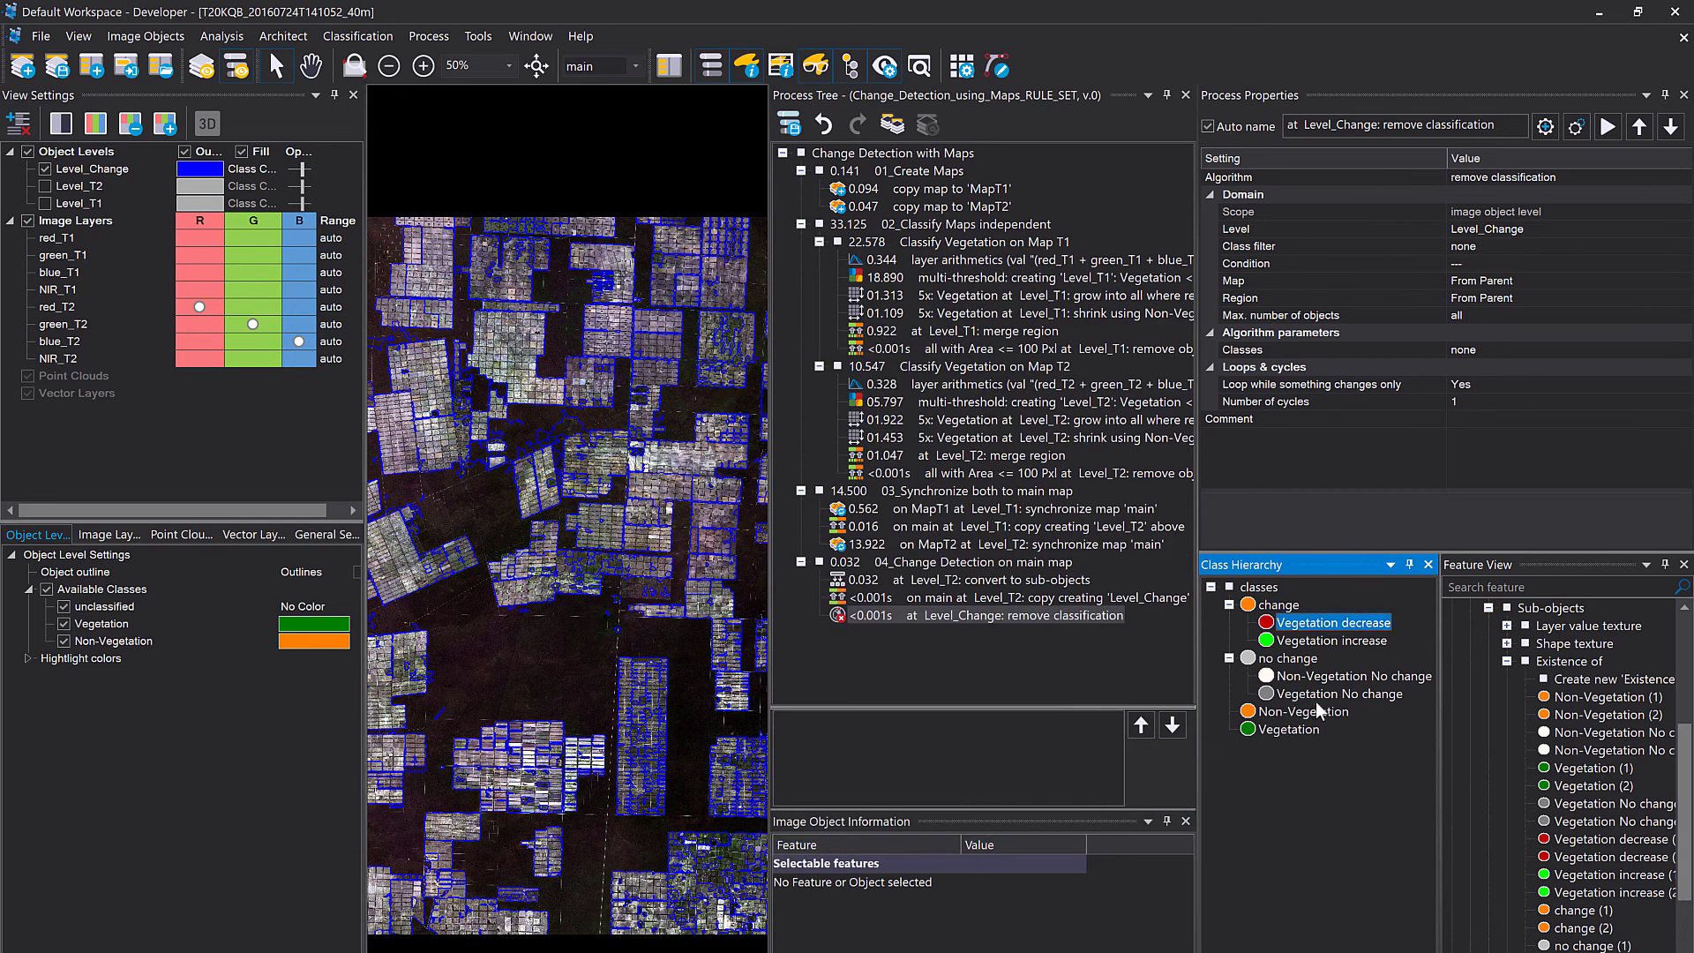
left_click(1291, 642)
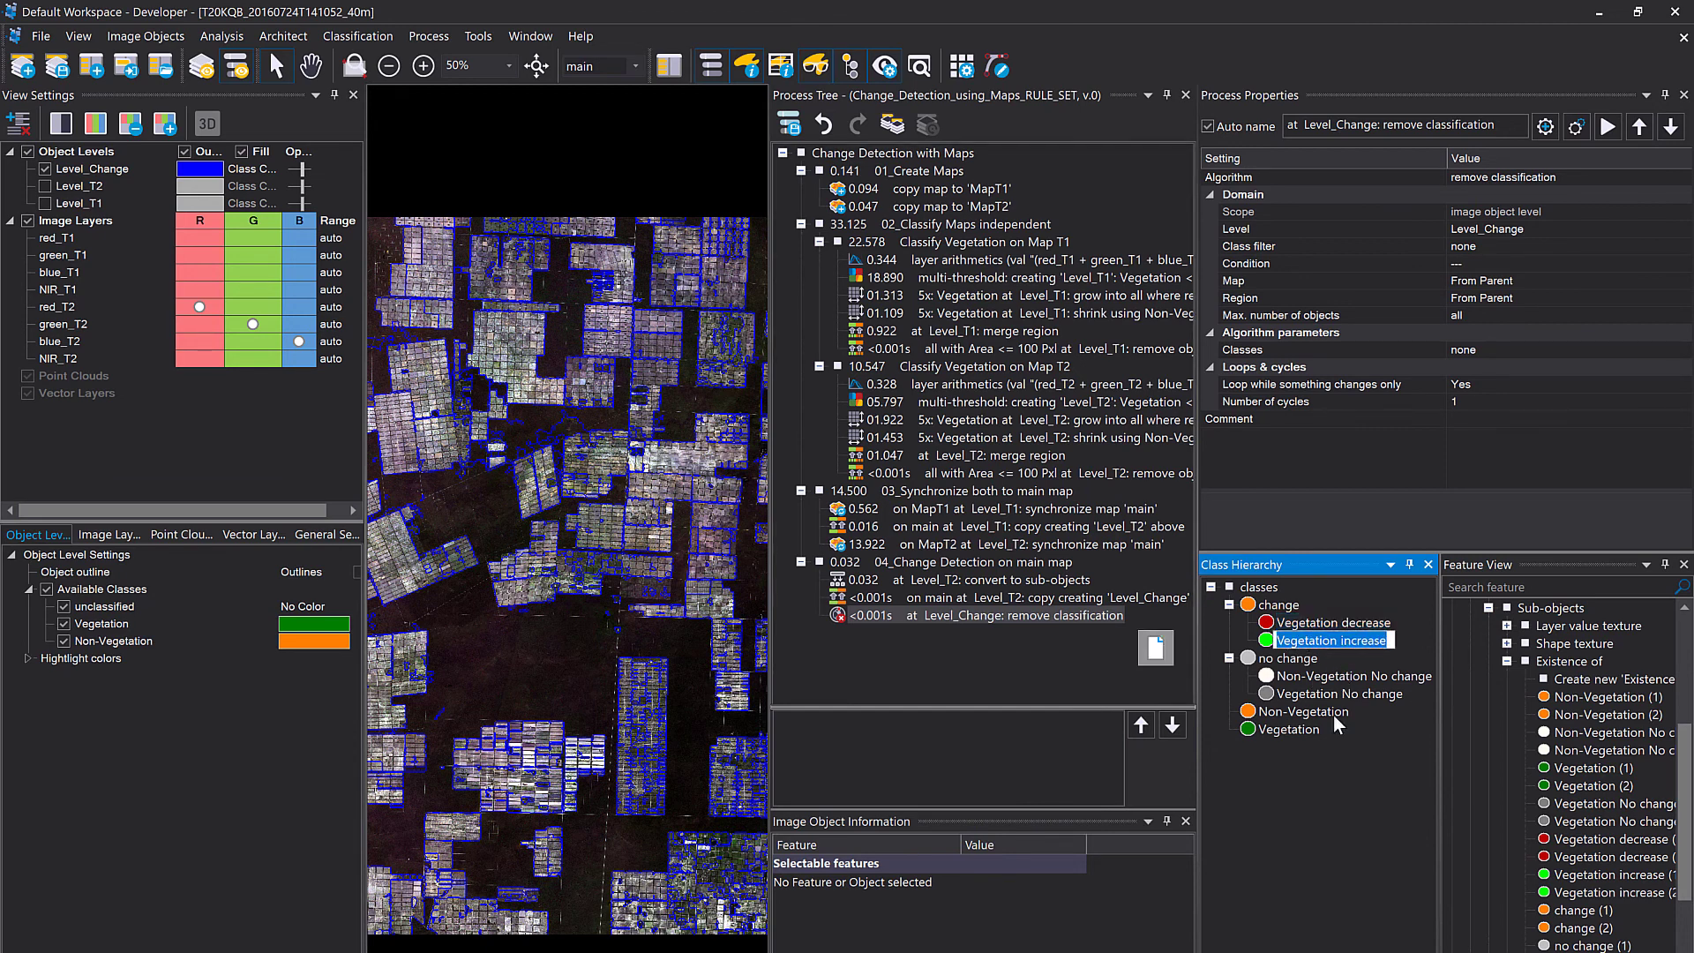
left_click(1275, 624)
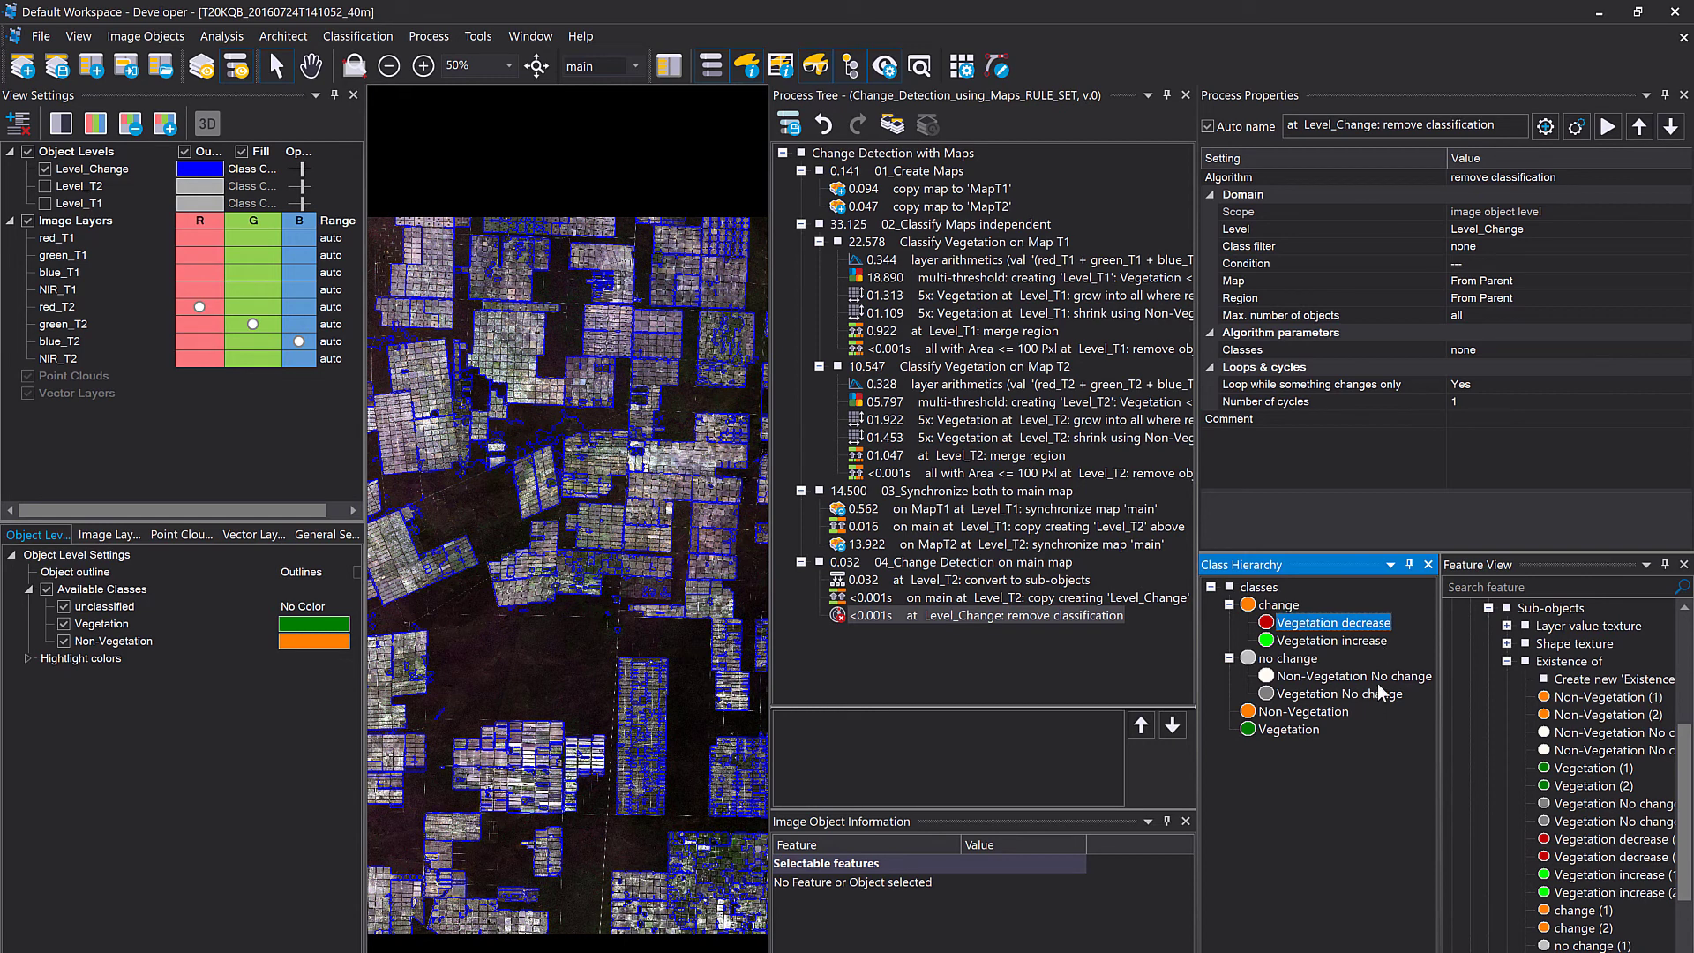
Append a new process after the Level_Change remove classification process and set its algorithm to classification.
left_click(908, 615)
left_click(907, 600)
left_click(907, 617)
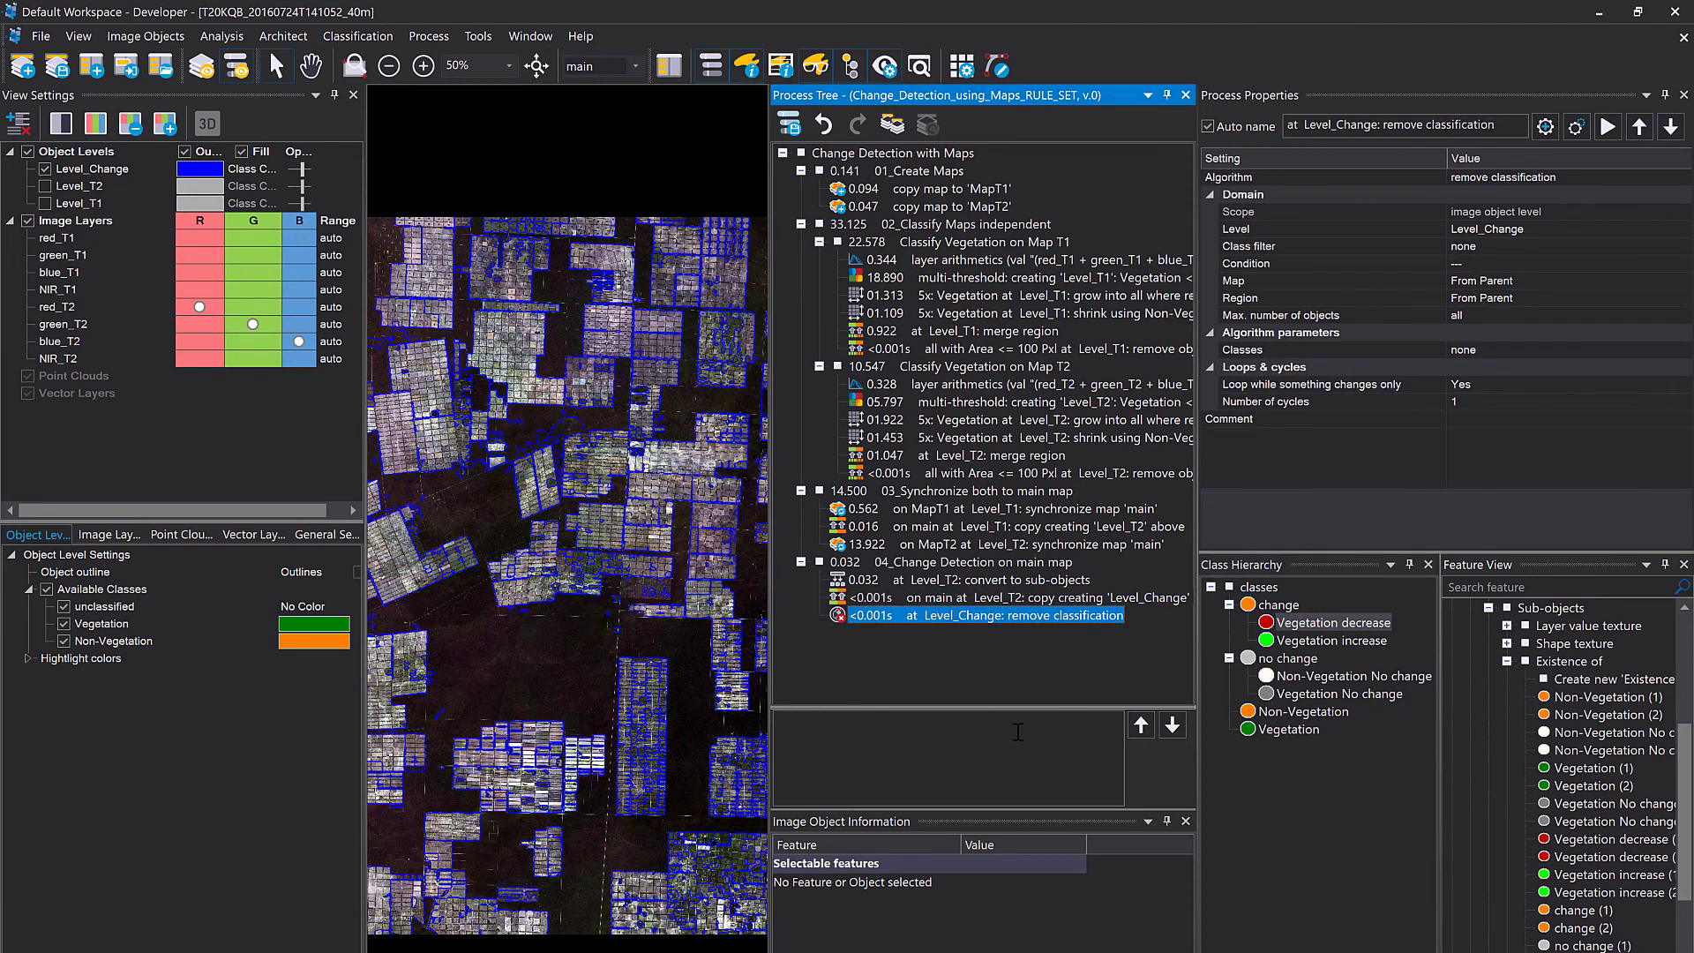
key("ctrl+a")
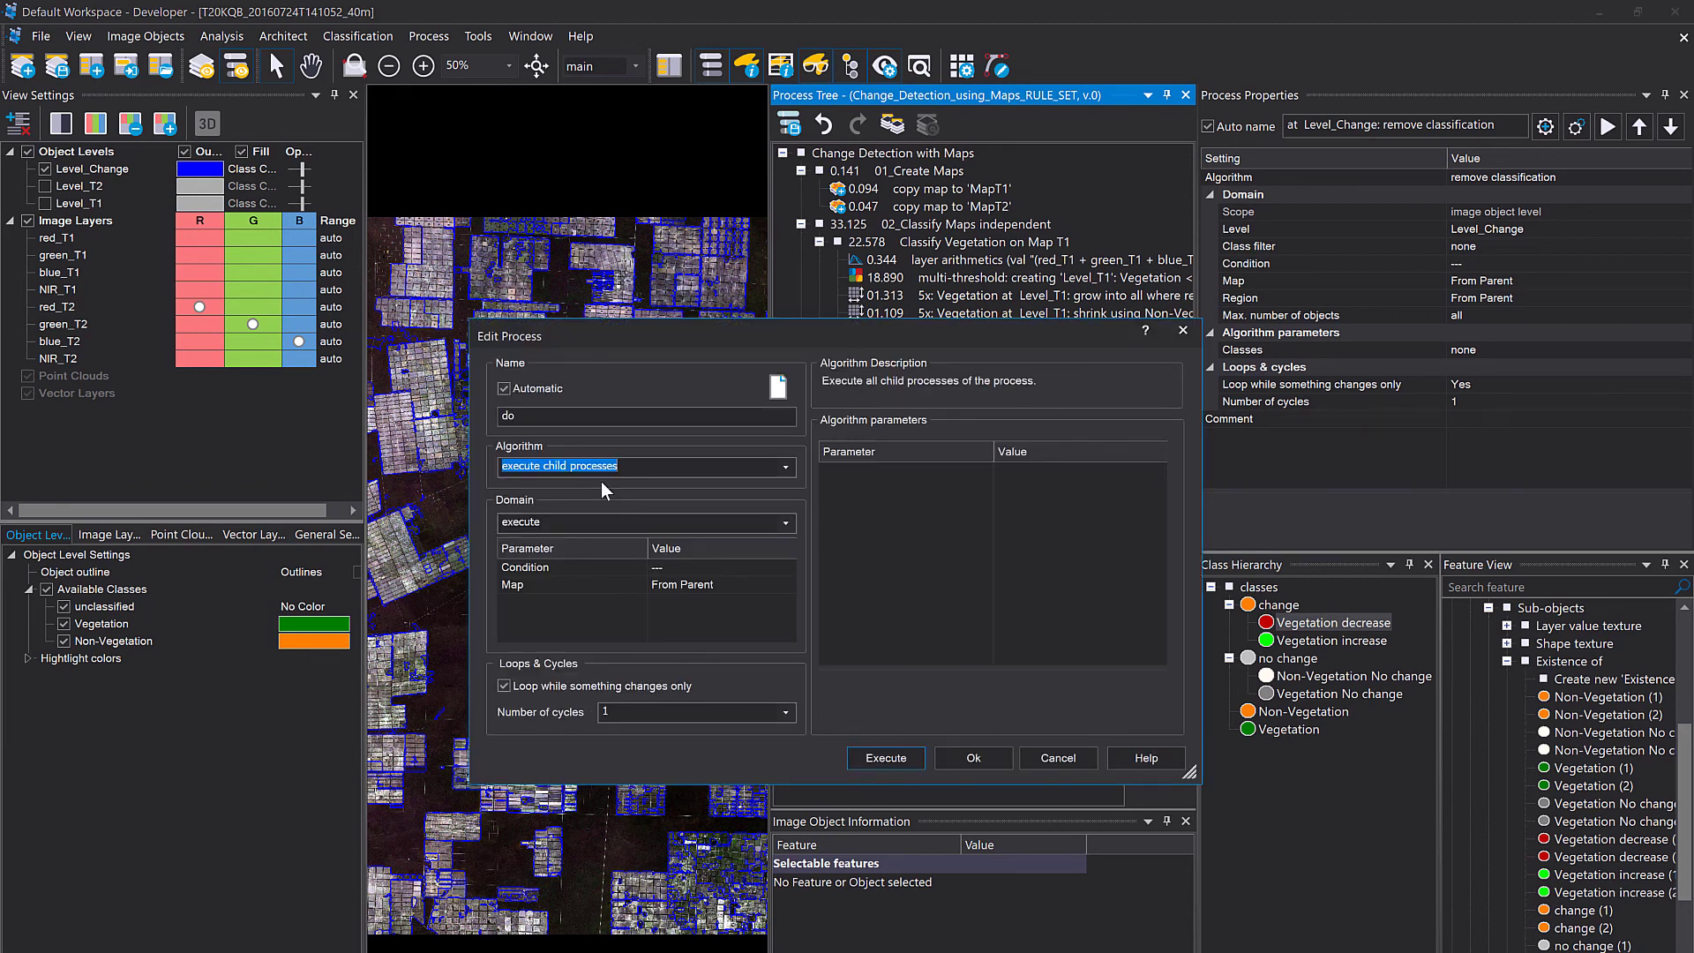
type("classi")
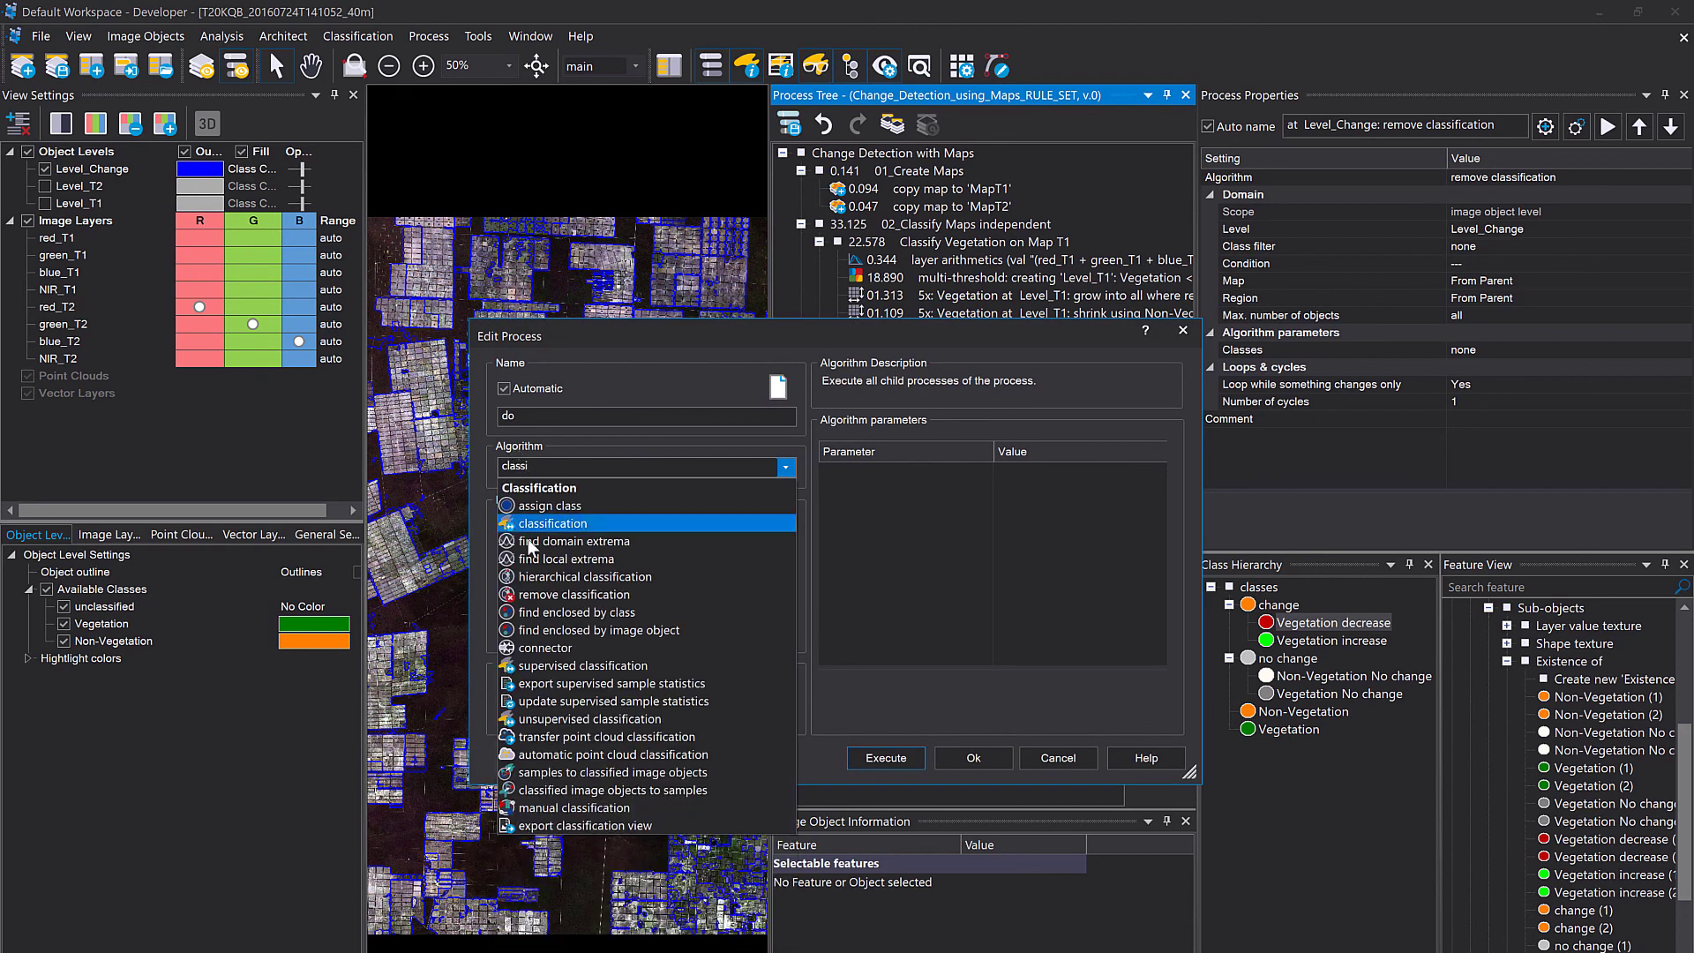
left_click(574, 523)
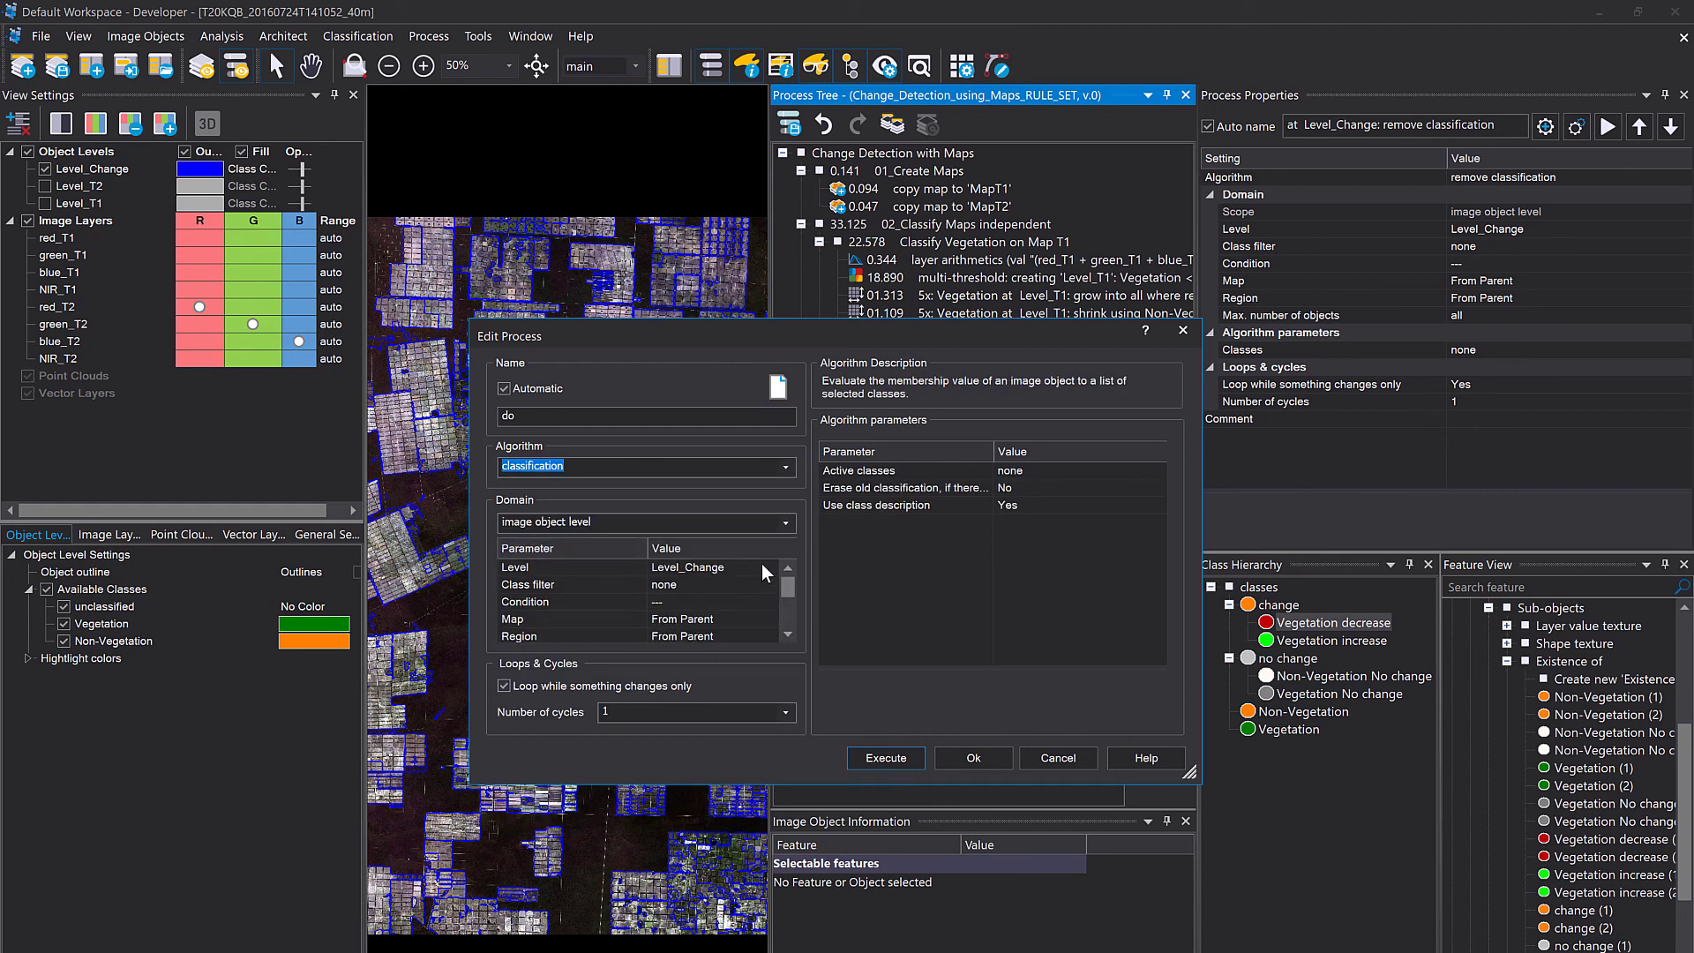
Set the active classes to Vegetation decrease, Vegetation increase, Non-Vegetation No change and Vegetation No change, and execute the classification.
left_click(1154, 470)
left_click(1157, 470)
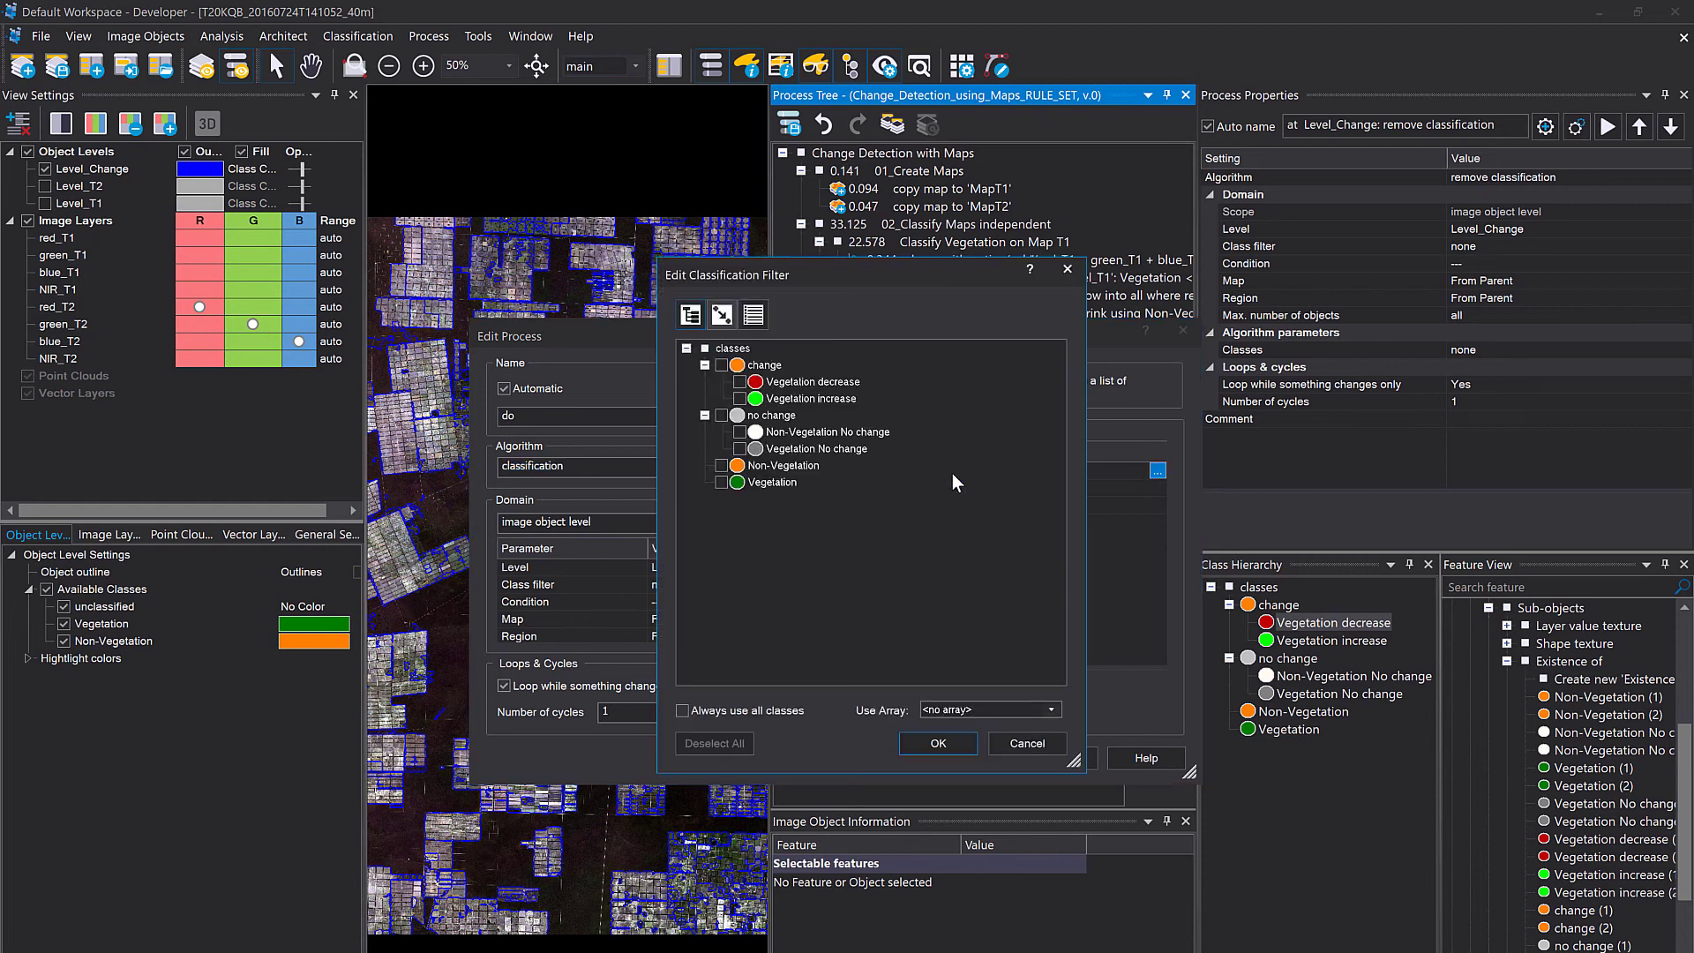
left_click(756, 399)
left_click(755, 433)
left_click(755, 449)
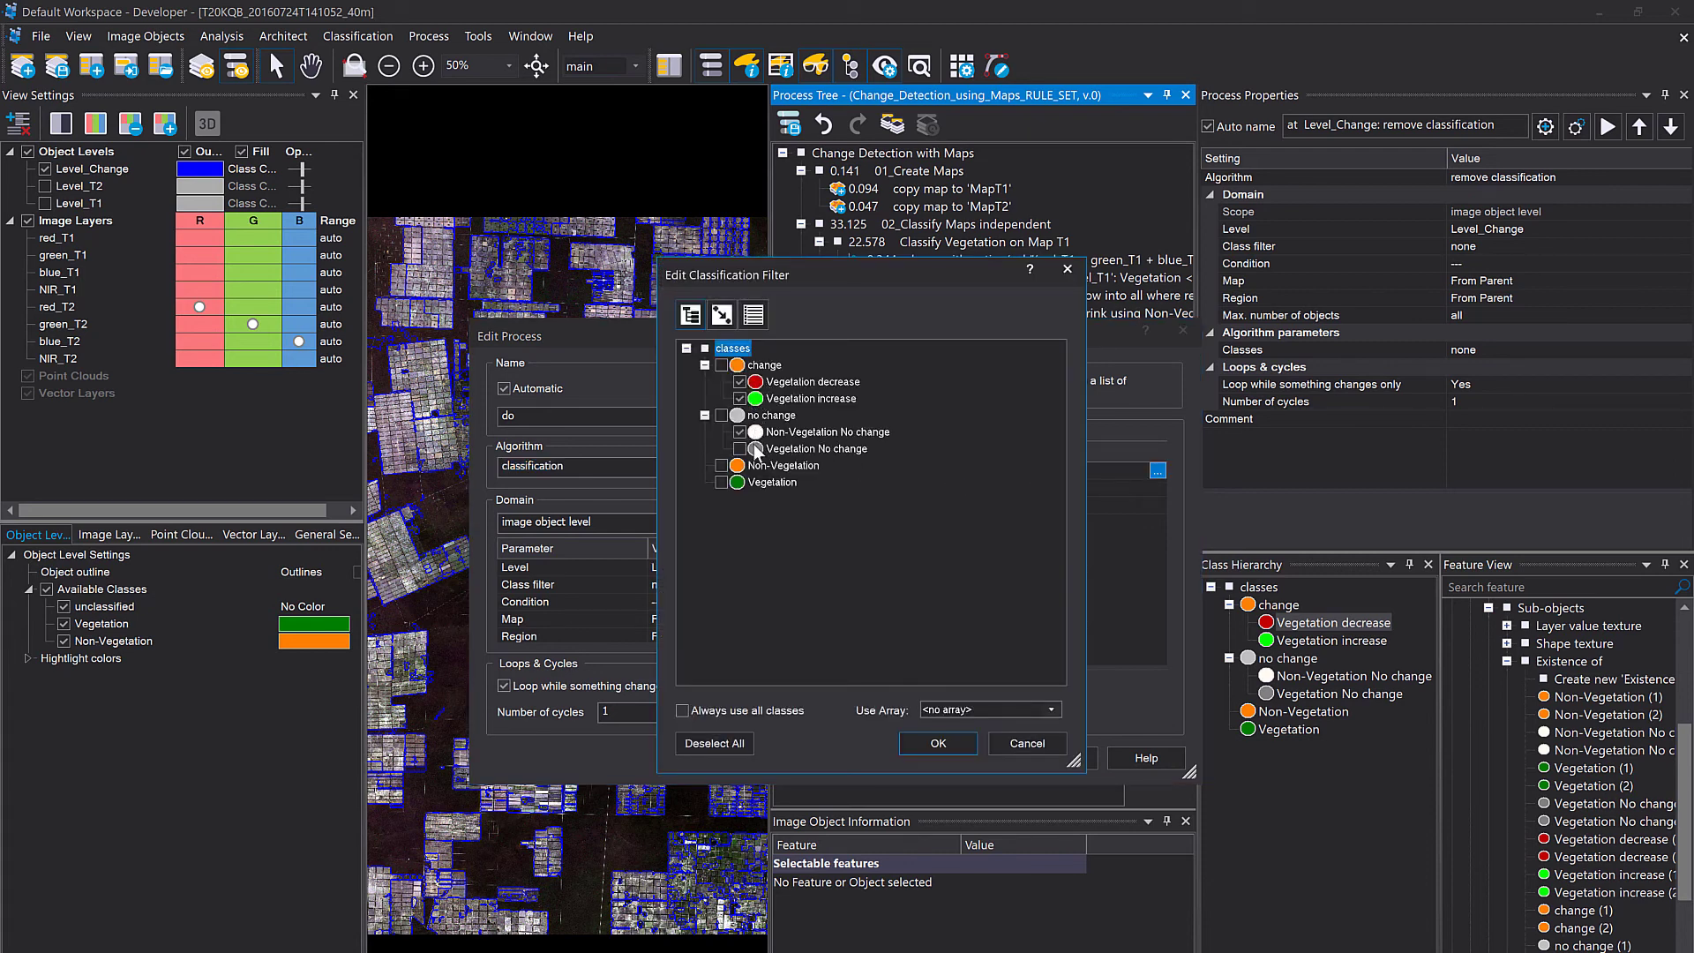
left_click(937, 742)
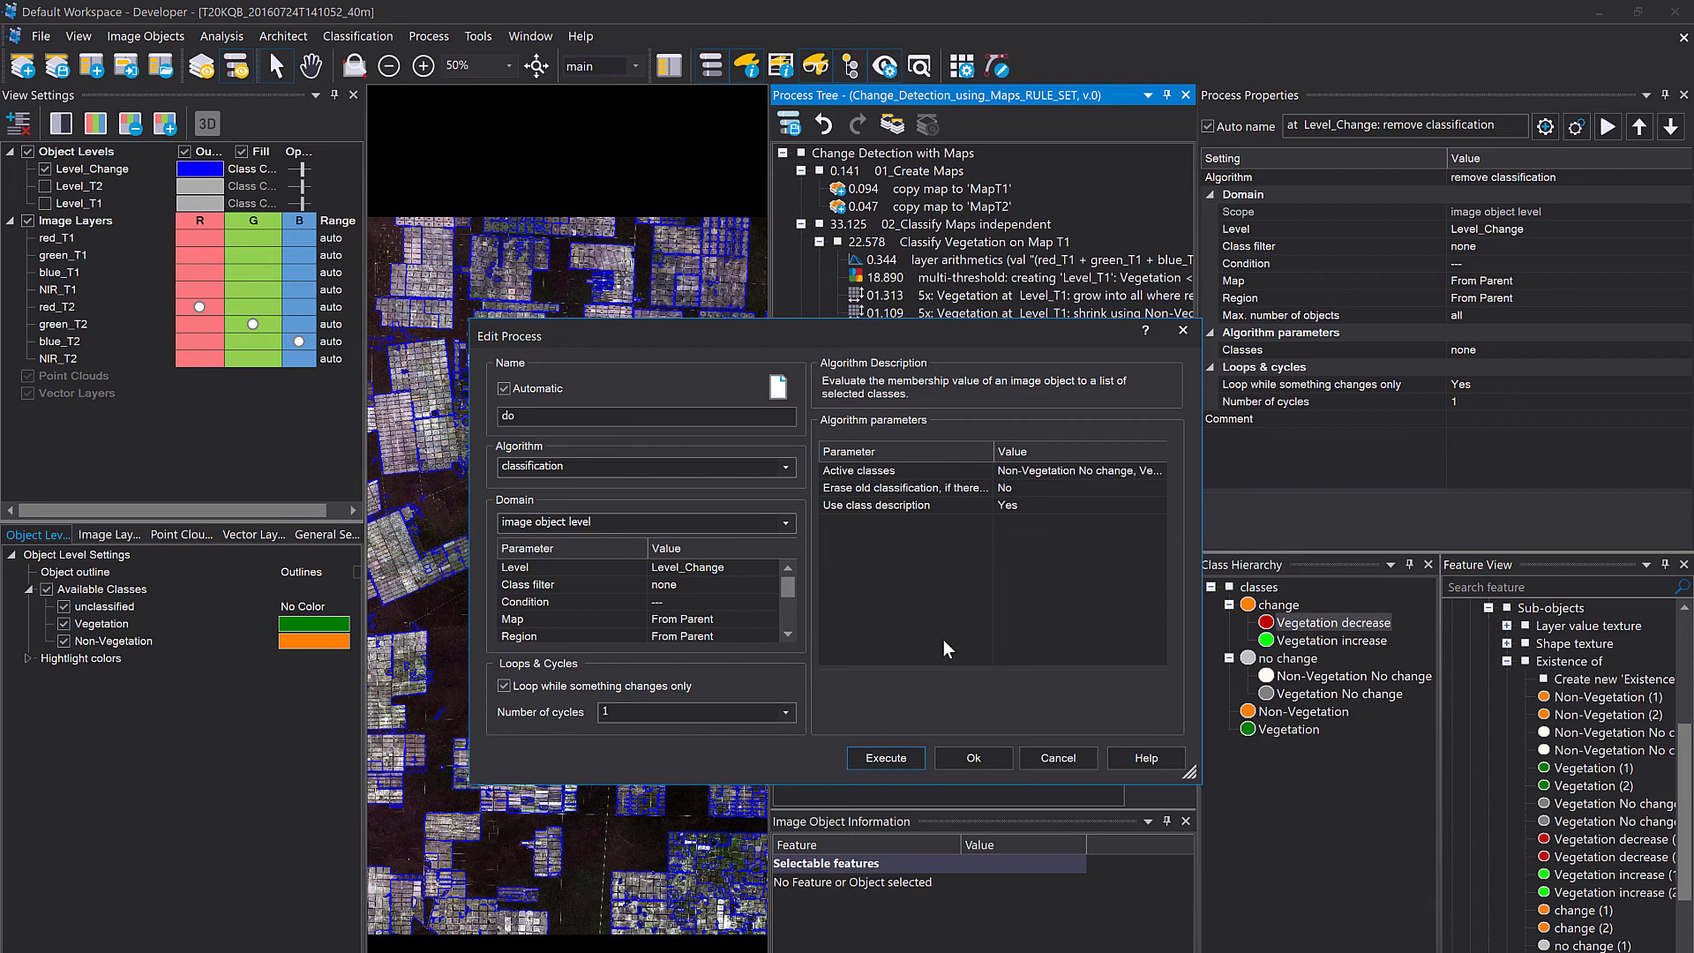
left_click(909, 759)
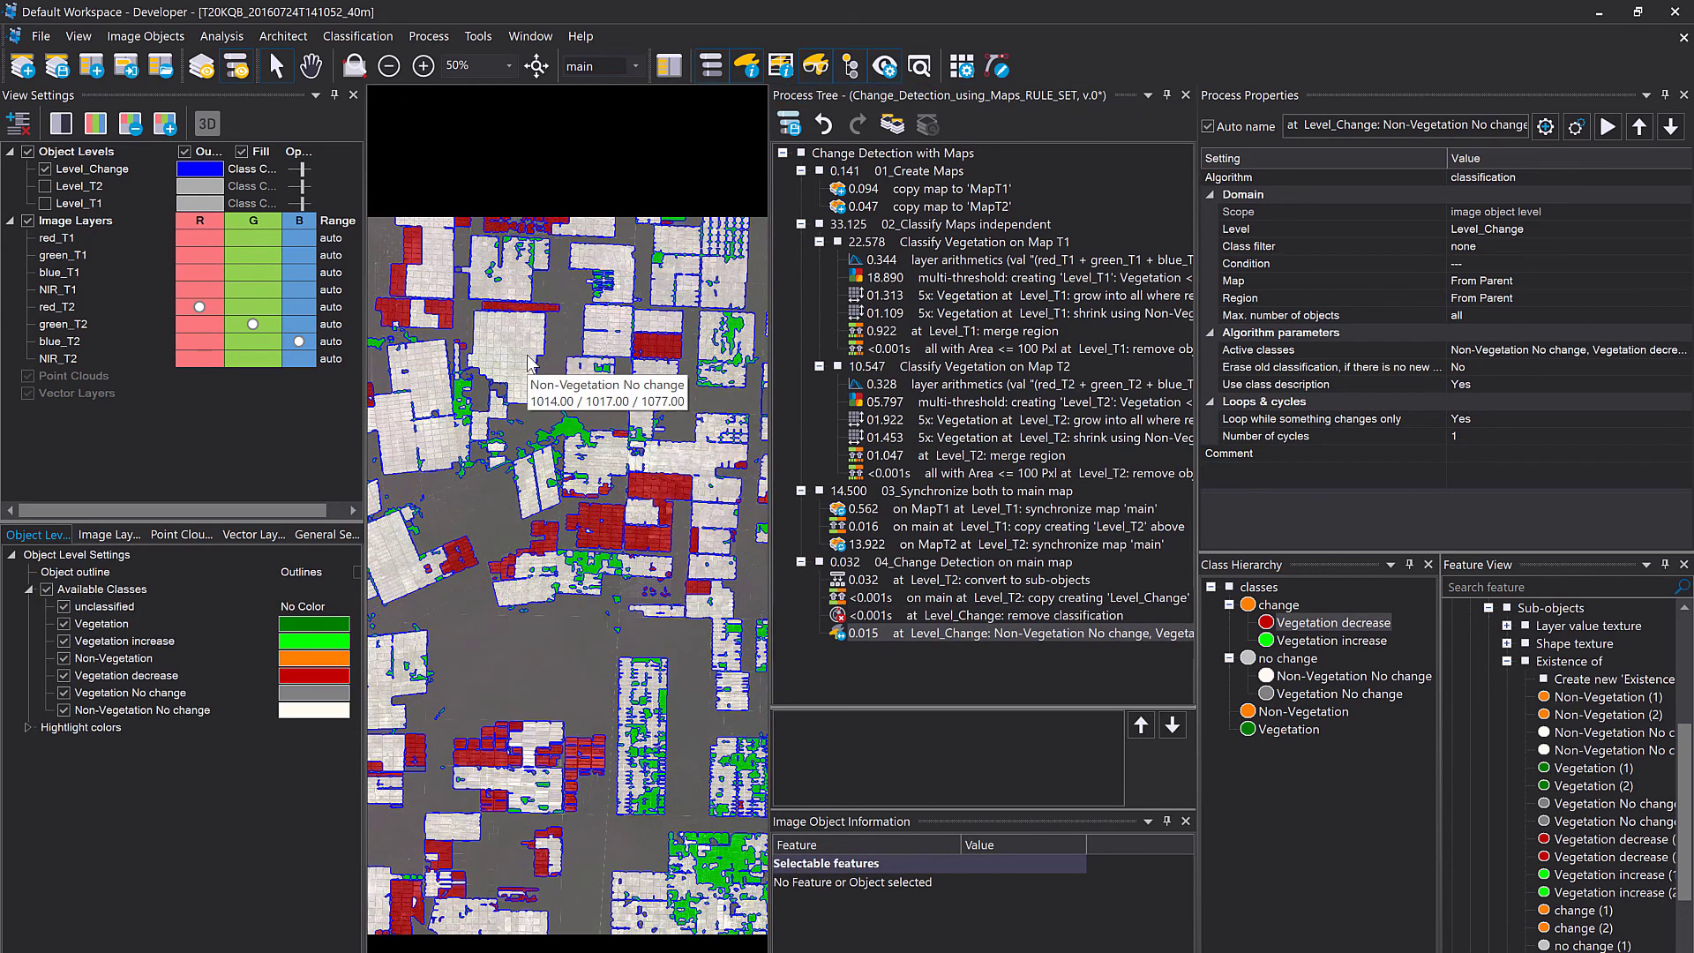
Enlarge the map view to show the whole image and inspect the classified change areas.
left_click_drag(770, 214, 1056, 310)
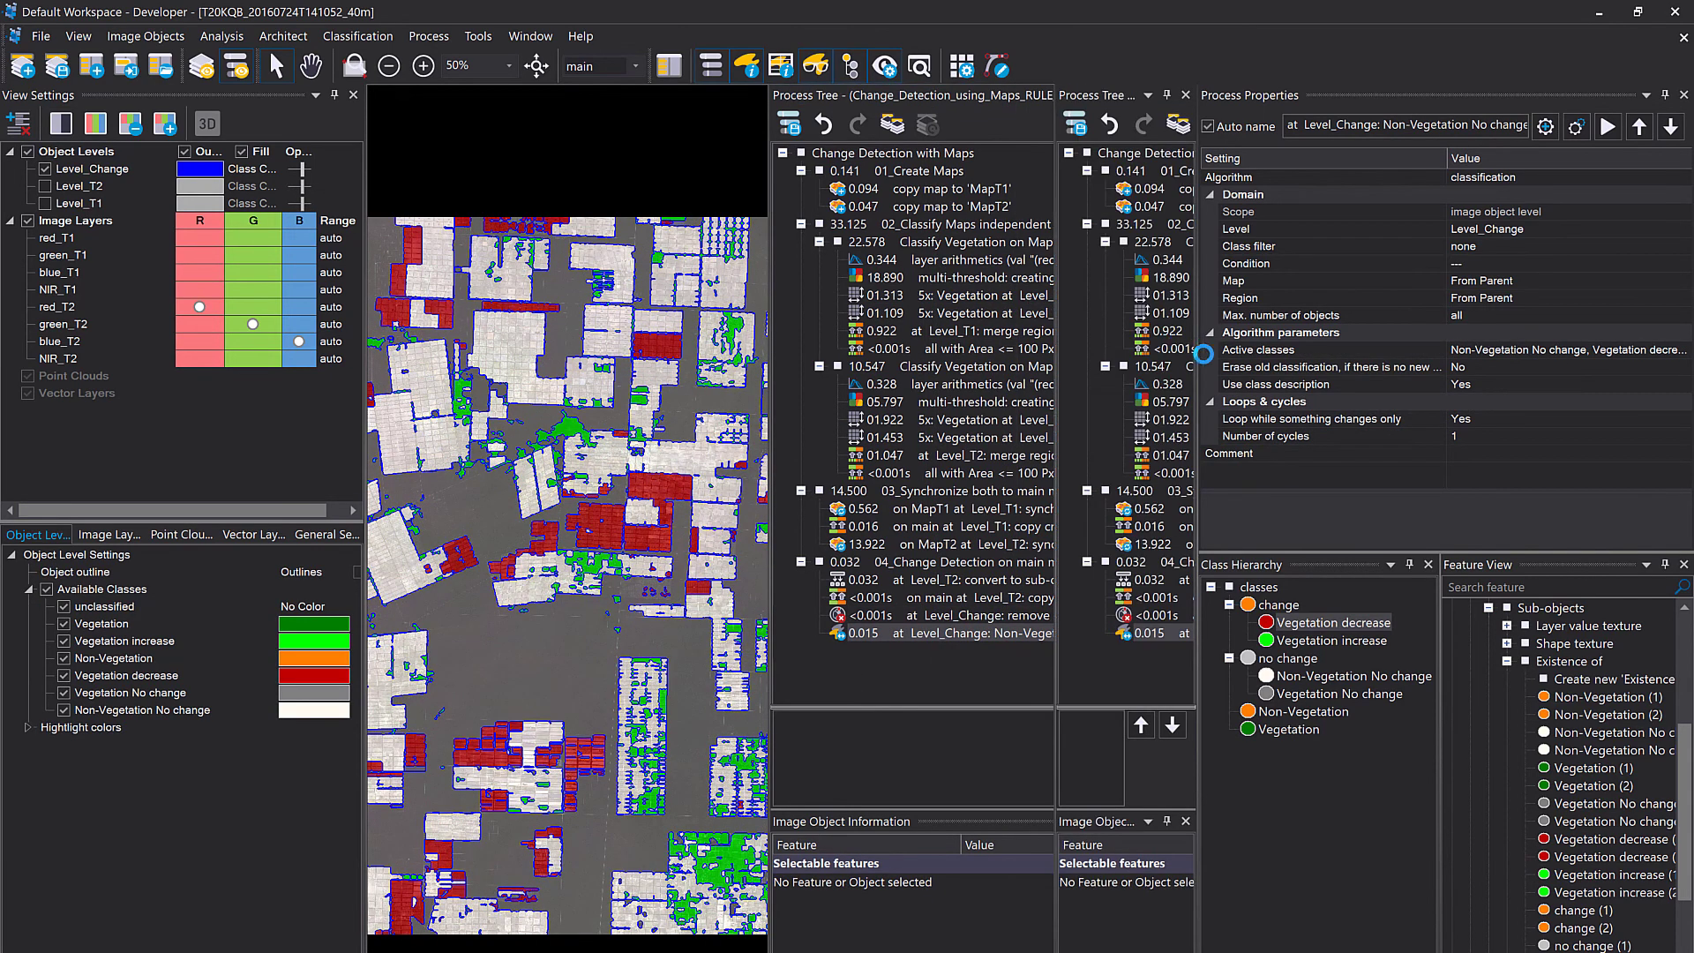
left_click_drag(1198, 403, 1454, 403)
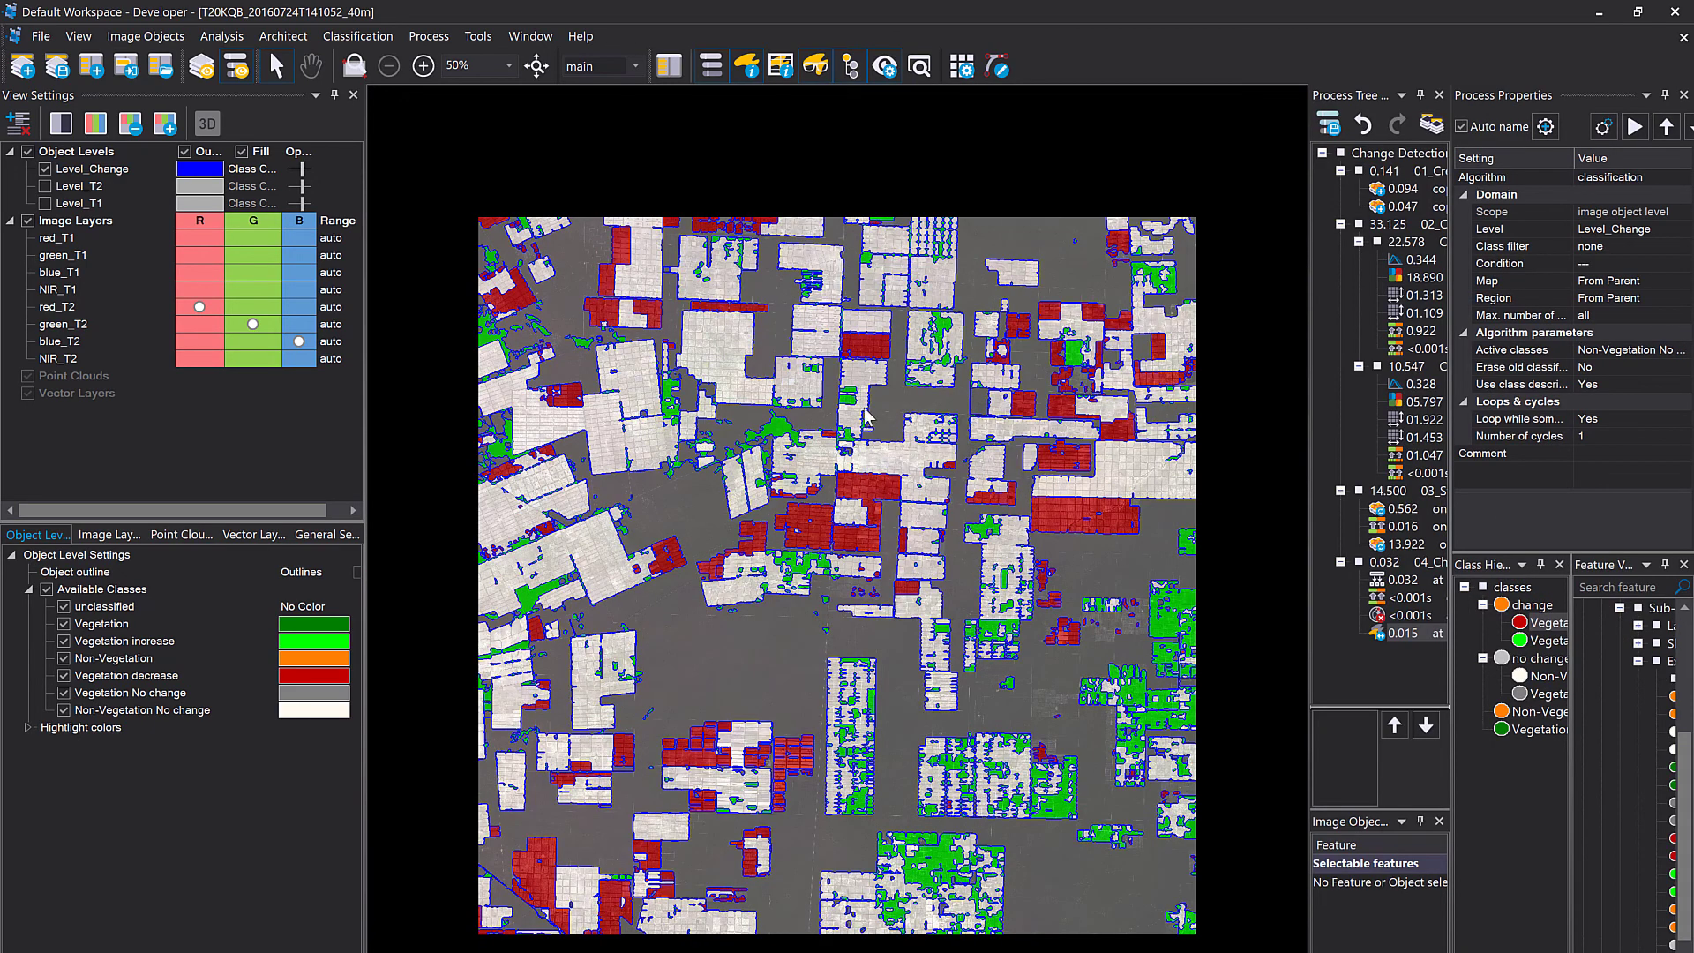
mouse_move(859, 351)
mouse_move(850, 407)
Compare the Level_Change result with the Level_T2 and Level_T1 classifications, leaving only Level_Change displayed.
left_click(45, 186)
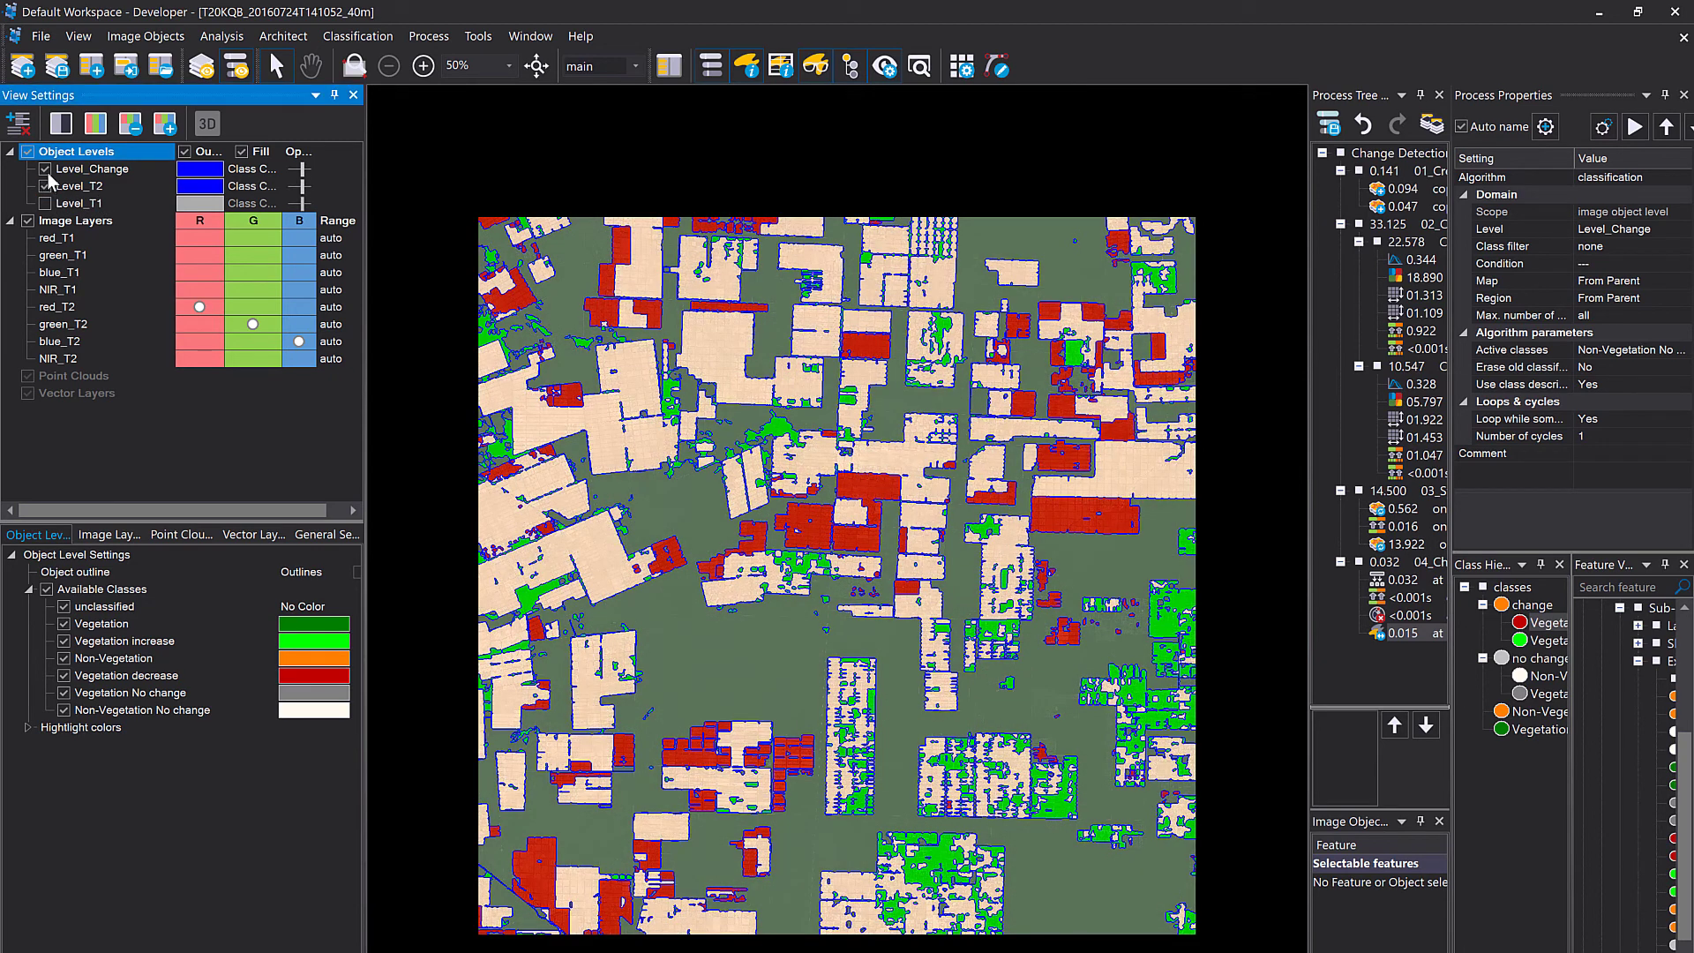
left_click(45, 203)
left_click(45, 169)
left_click(45, 186)
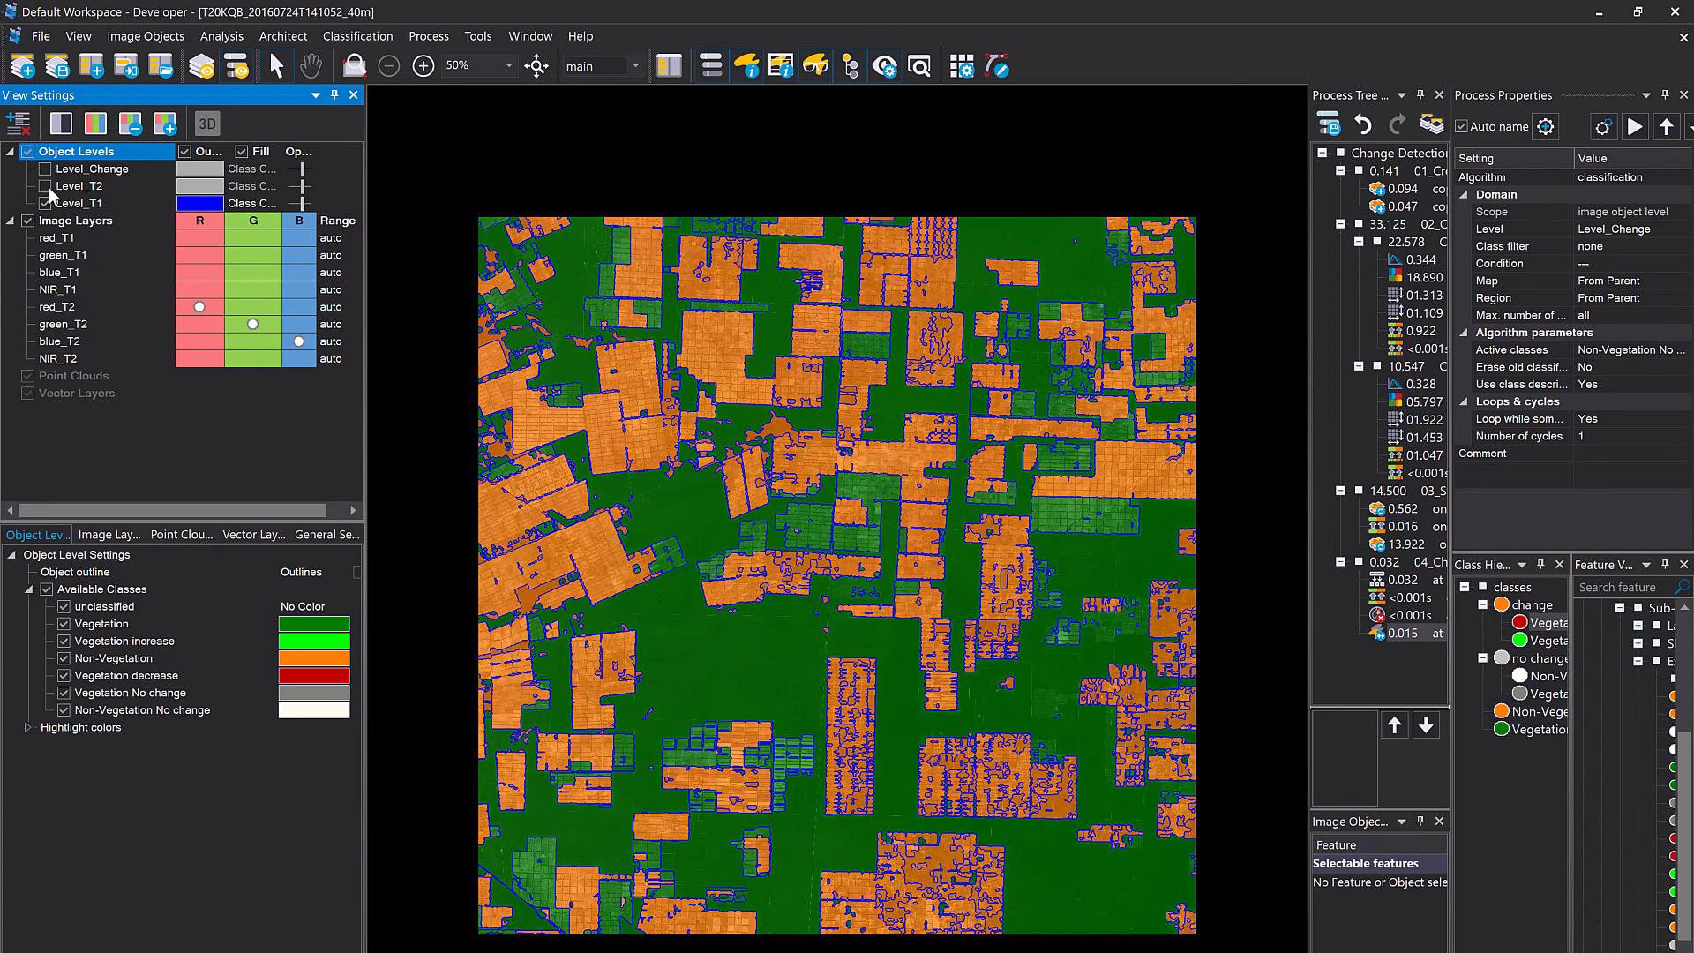
left_click(45, 169)
left_click(45, 203)
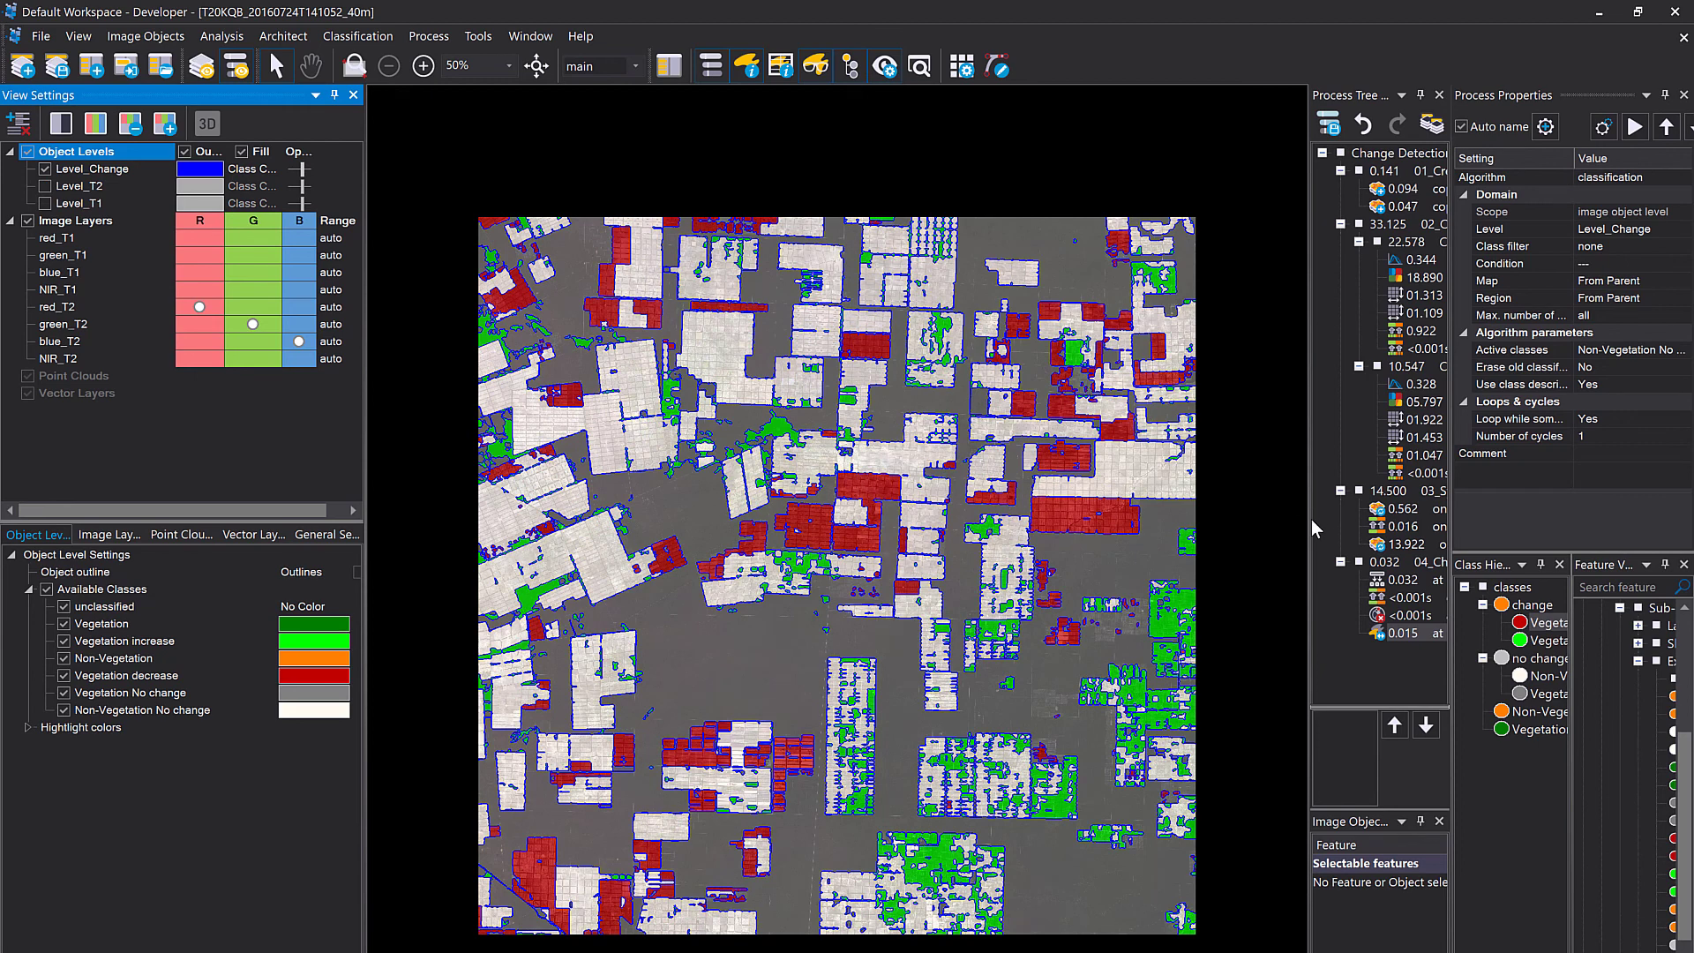
Widen the process tree and append a parent process named 05_Export after 04_Change Detection on main map.
left_click_drag(1309, 521, 1019, 494)
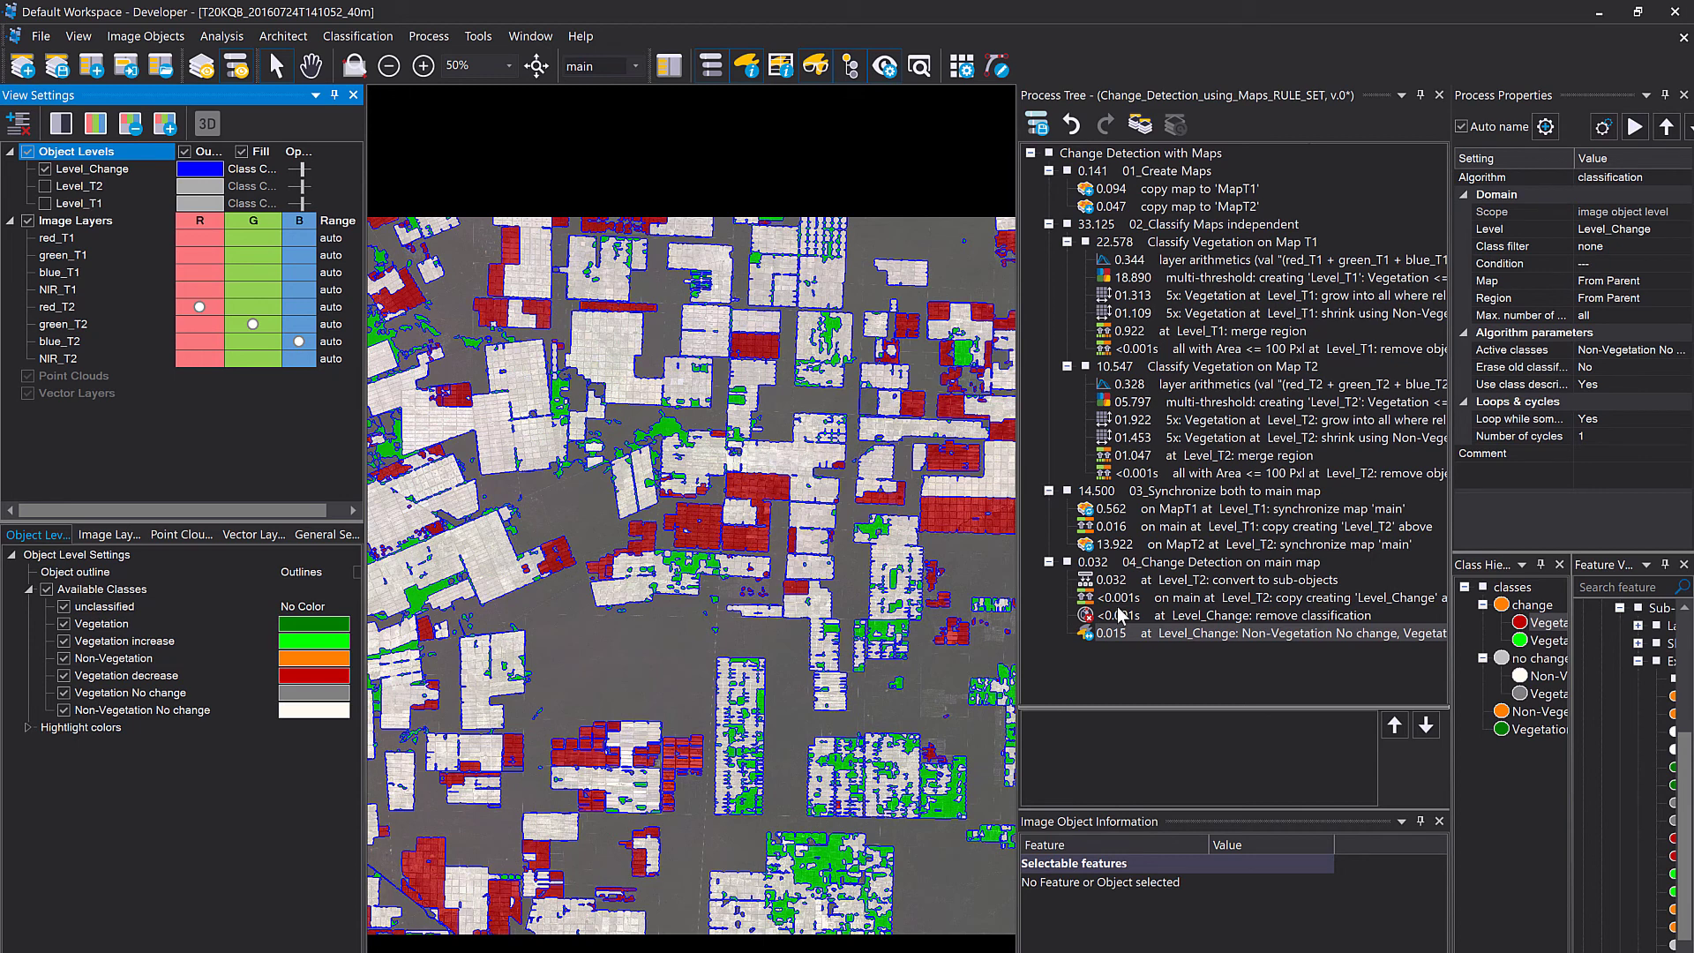
left_click(1094, 565)
double_click(1095, 565)
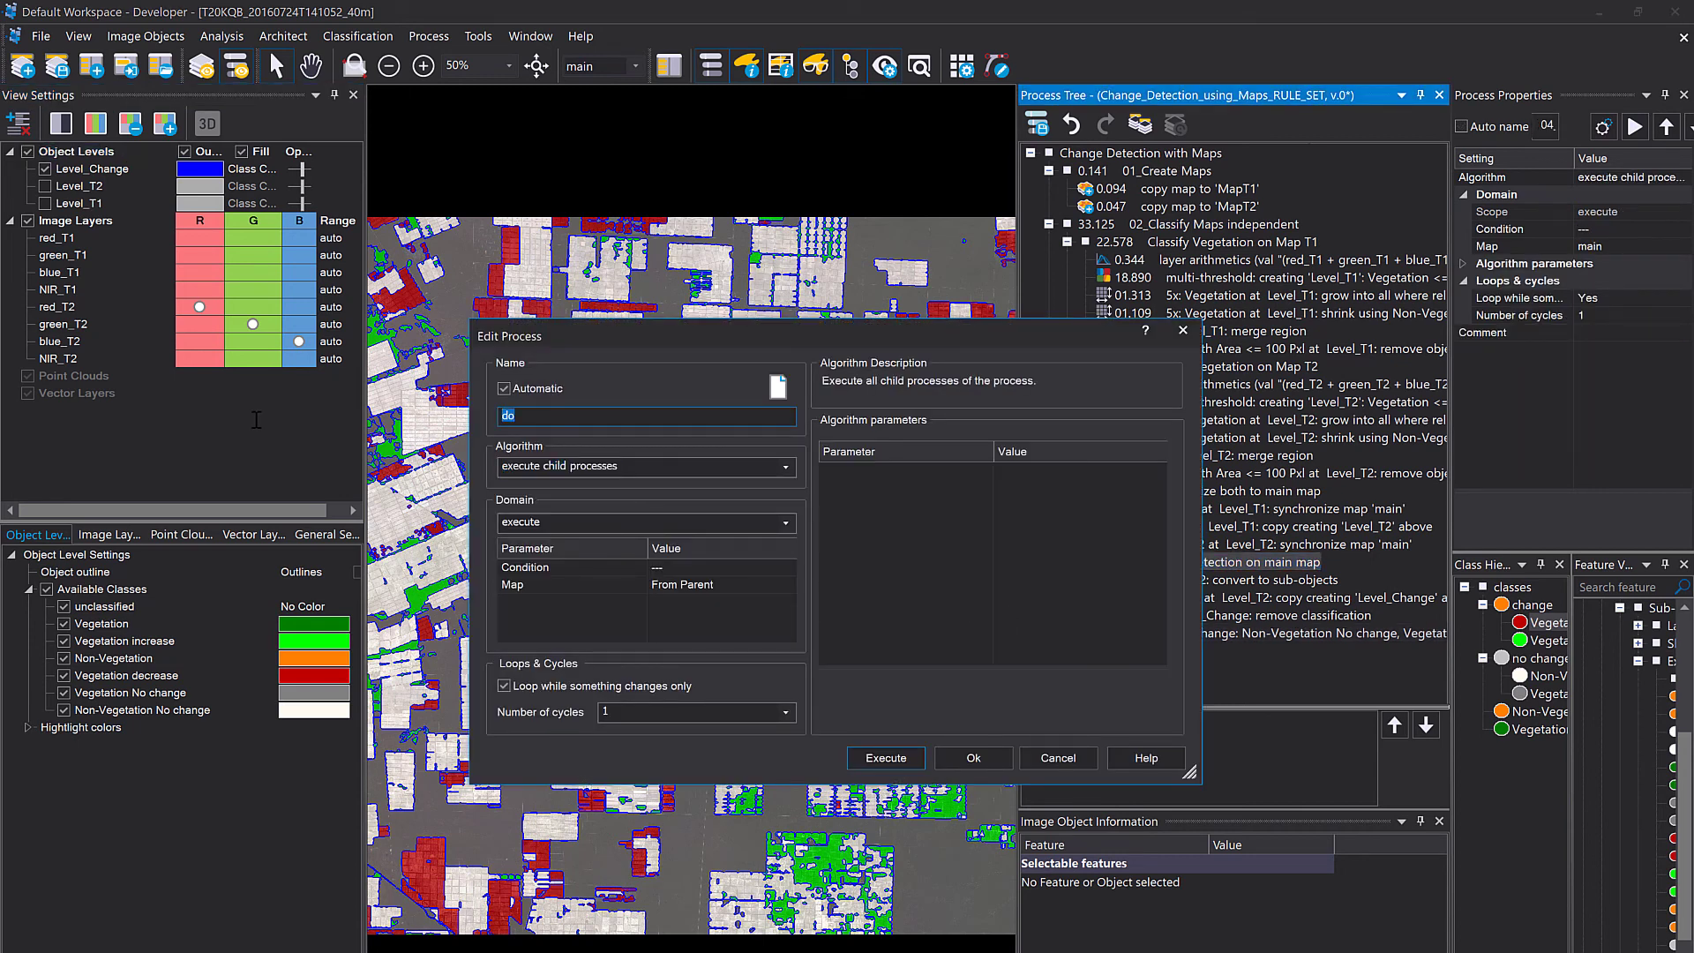
type("05_Export")
key("Return")
Insert a child process under 05_Export and set its algorithm to export project statistics.
key("ctrl+i")
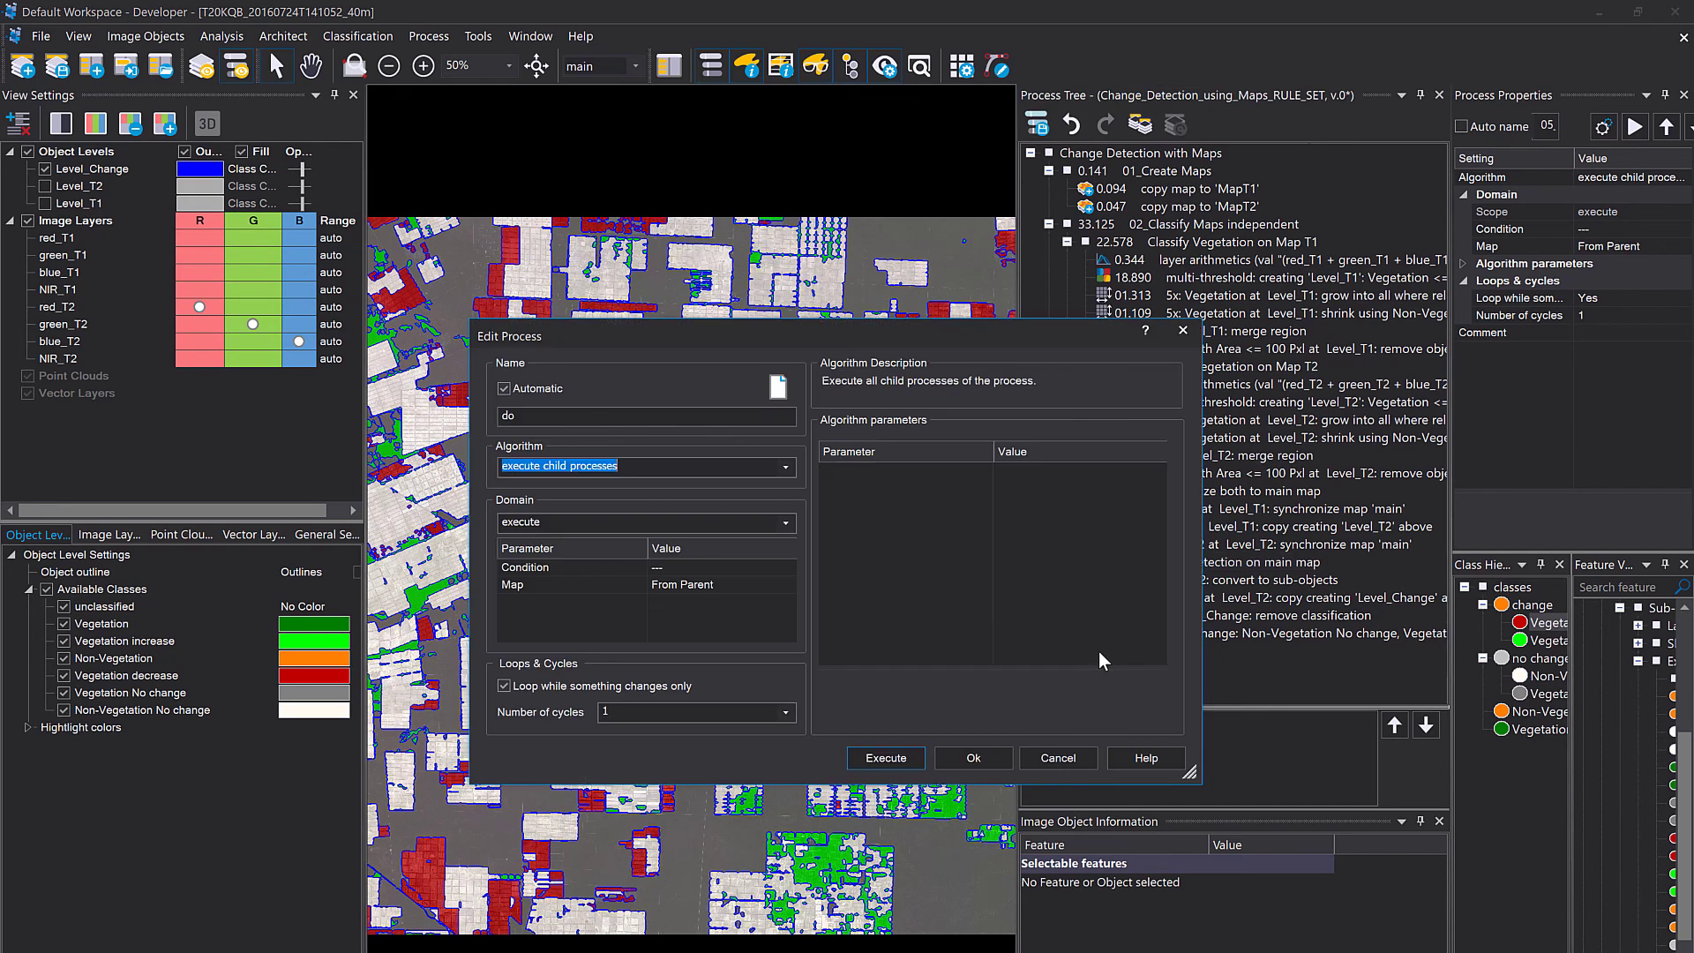
type("export pr")
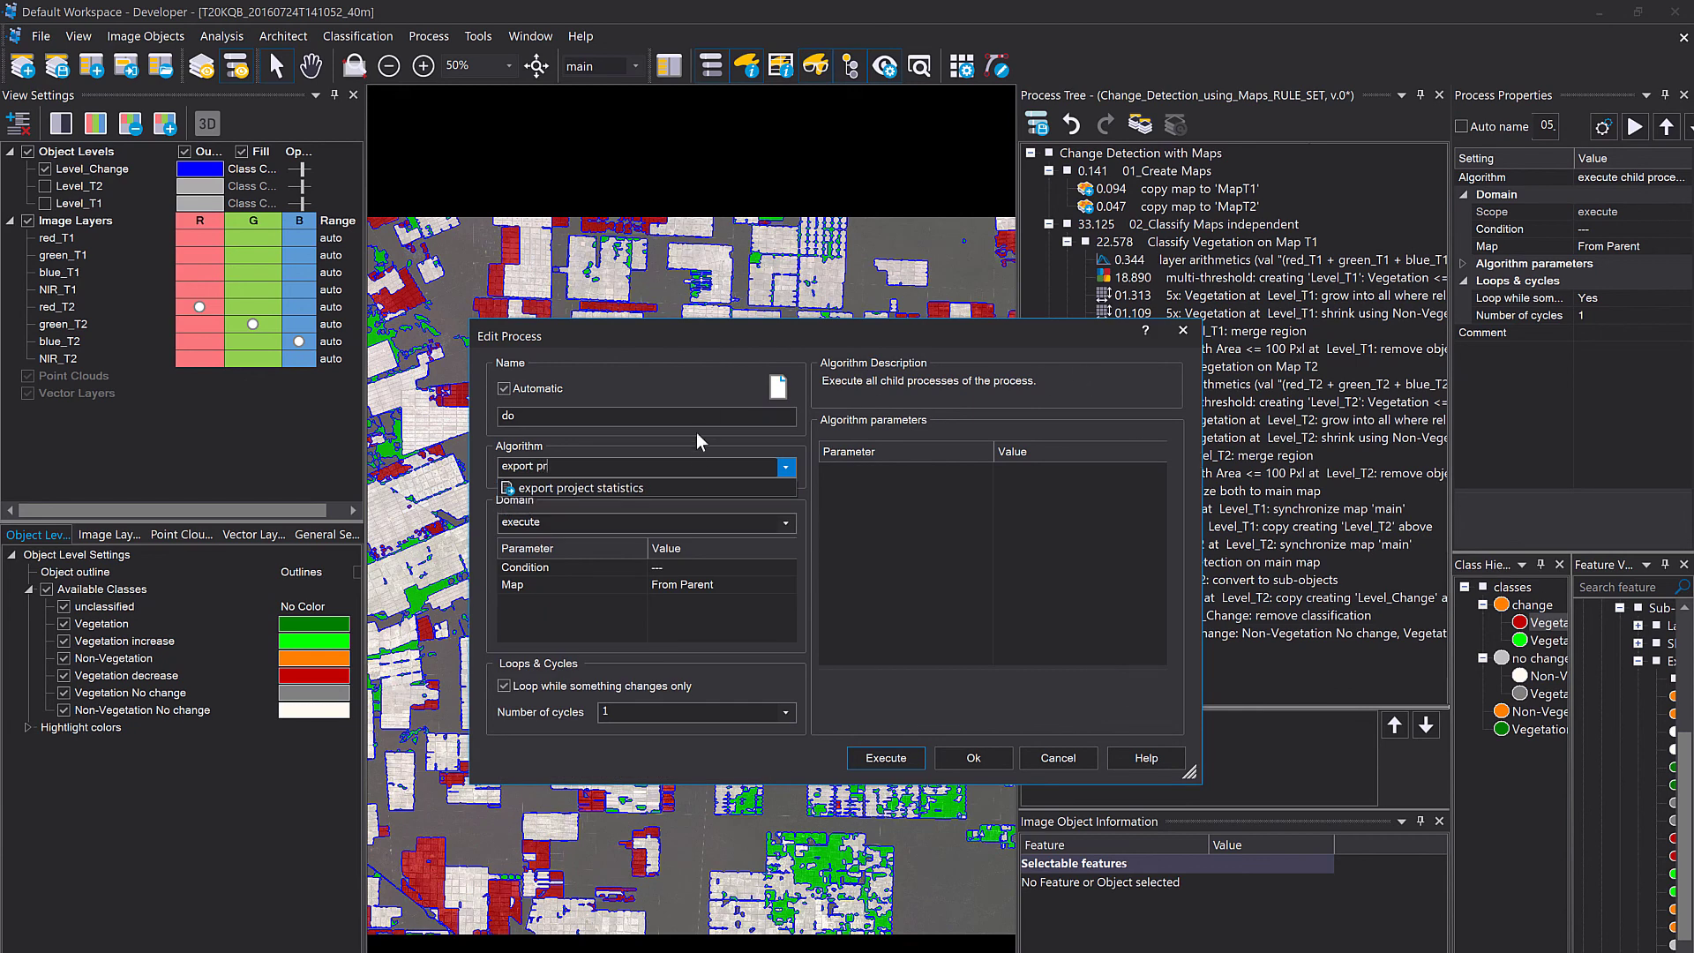
left_click(695, 488)
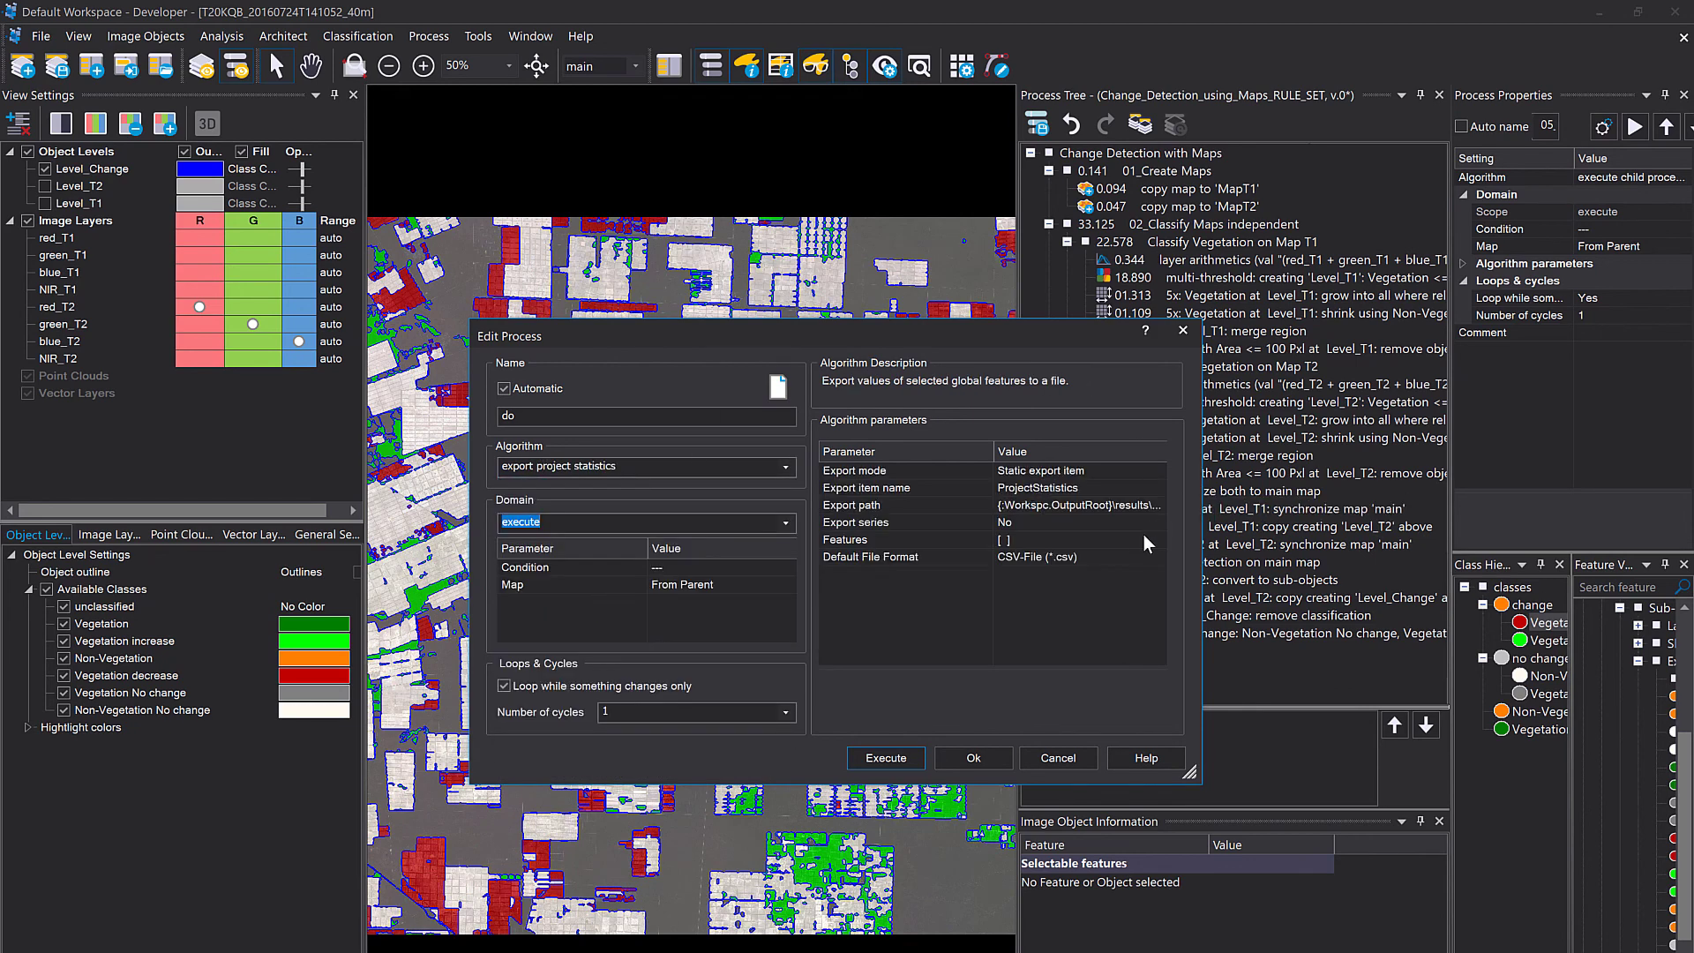
Open the export's feature selection and create the map feature Area of classified objects for all classes.
left_click(1138, 538)
left_click(1157, 539)
left_click(1075, 560)
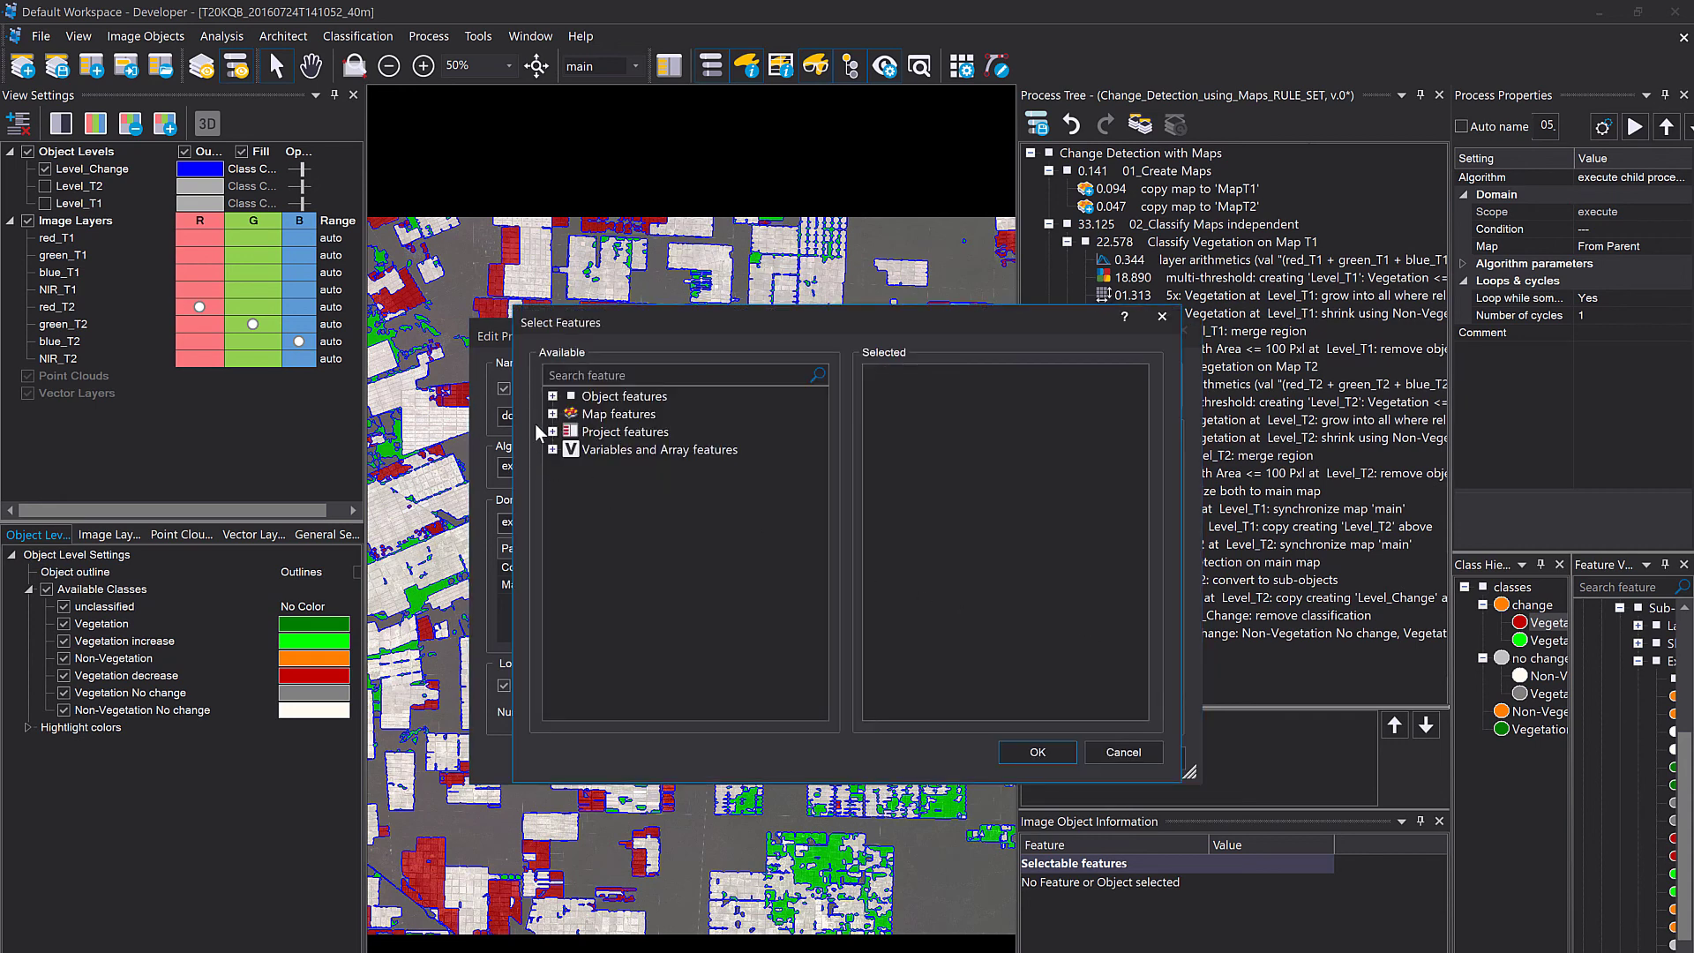
left_click(554, 417)
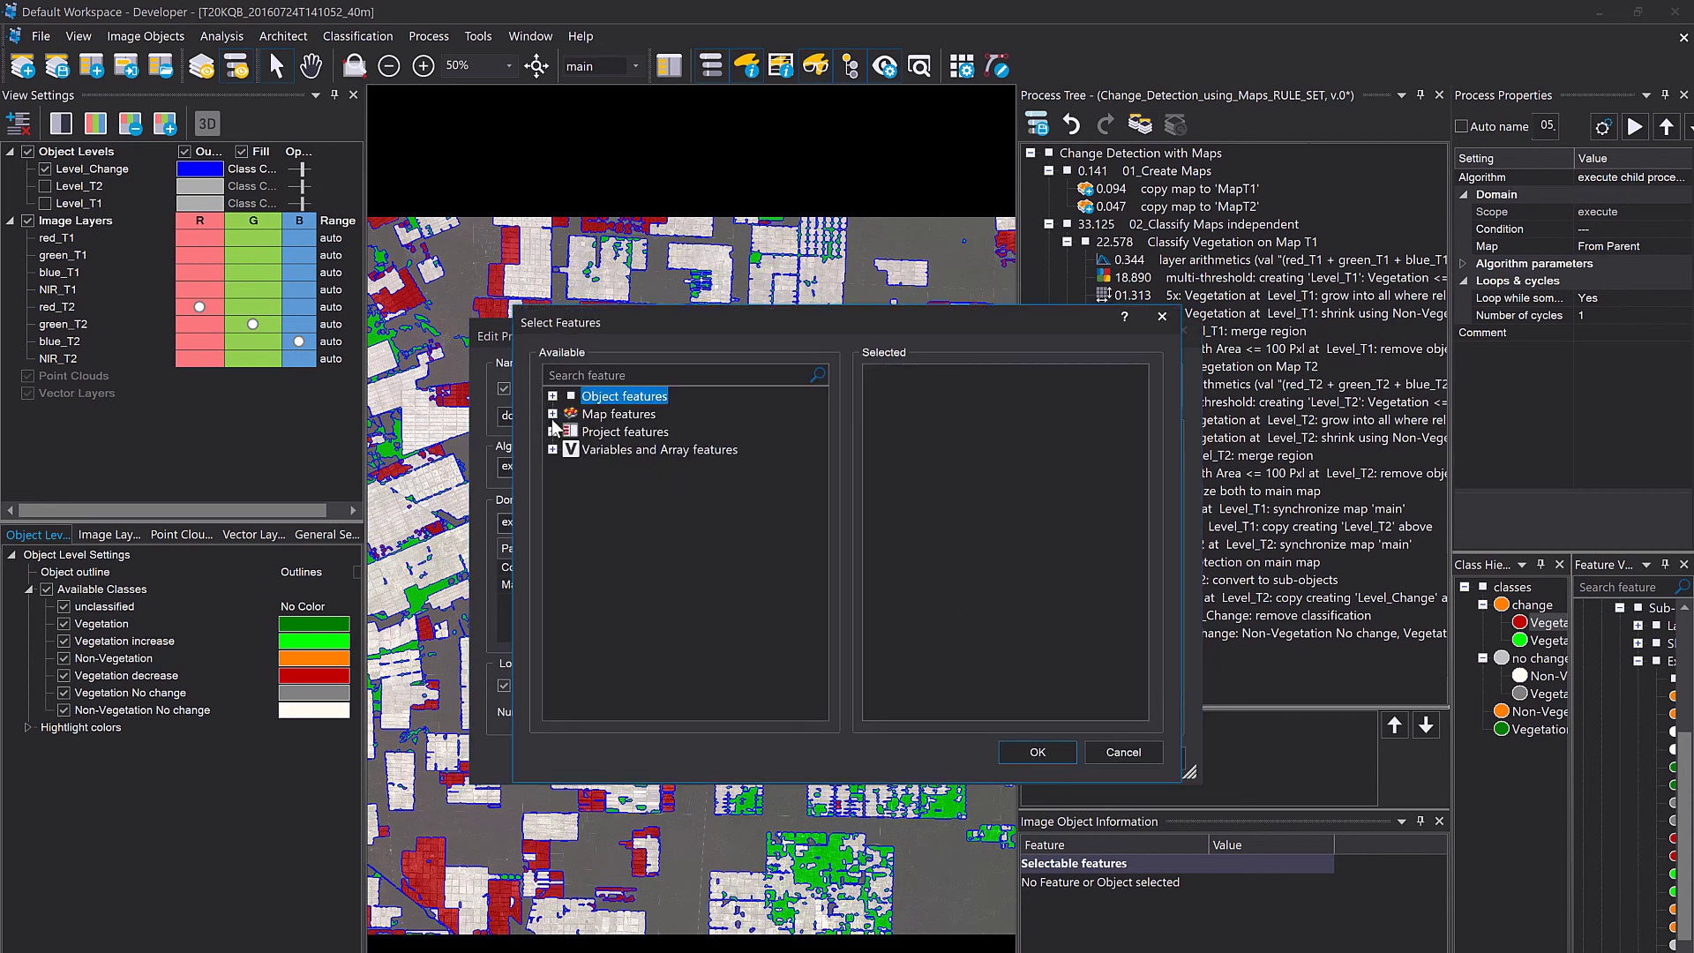
left_click(552, 413)
left_click(571, 467)
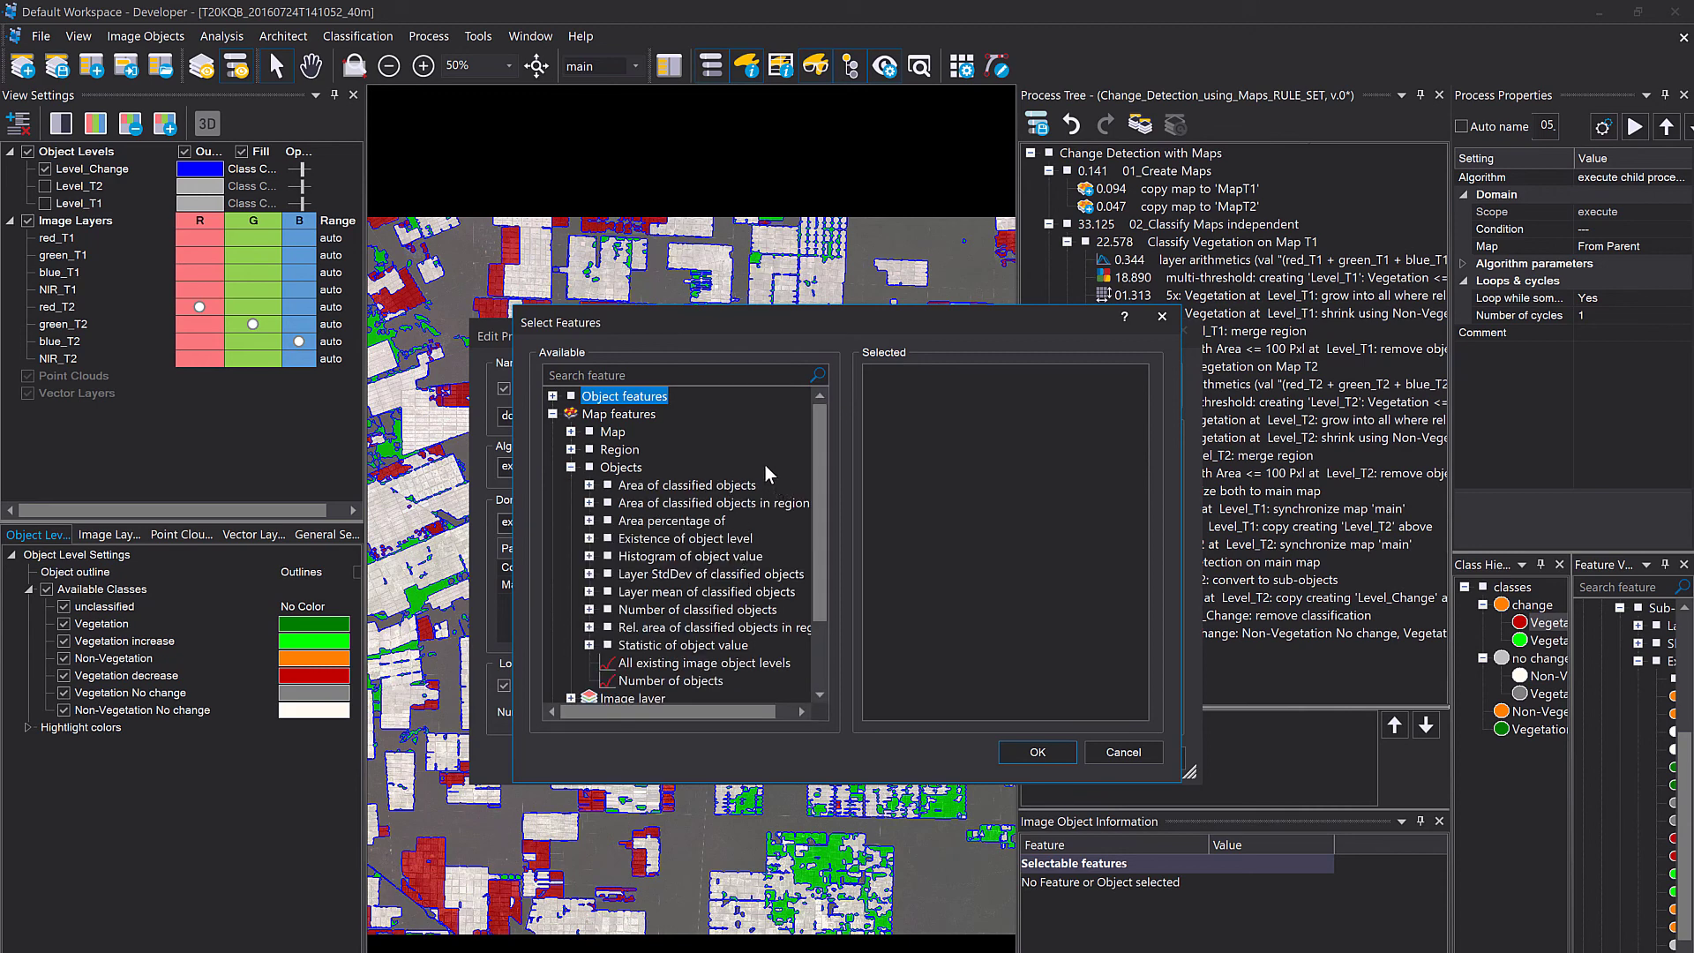
left_click(589, 485)
left_click(647, 502)
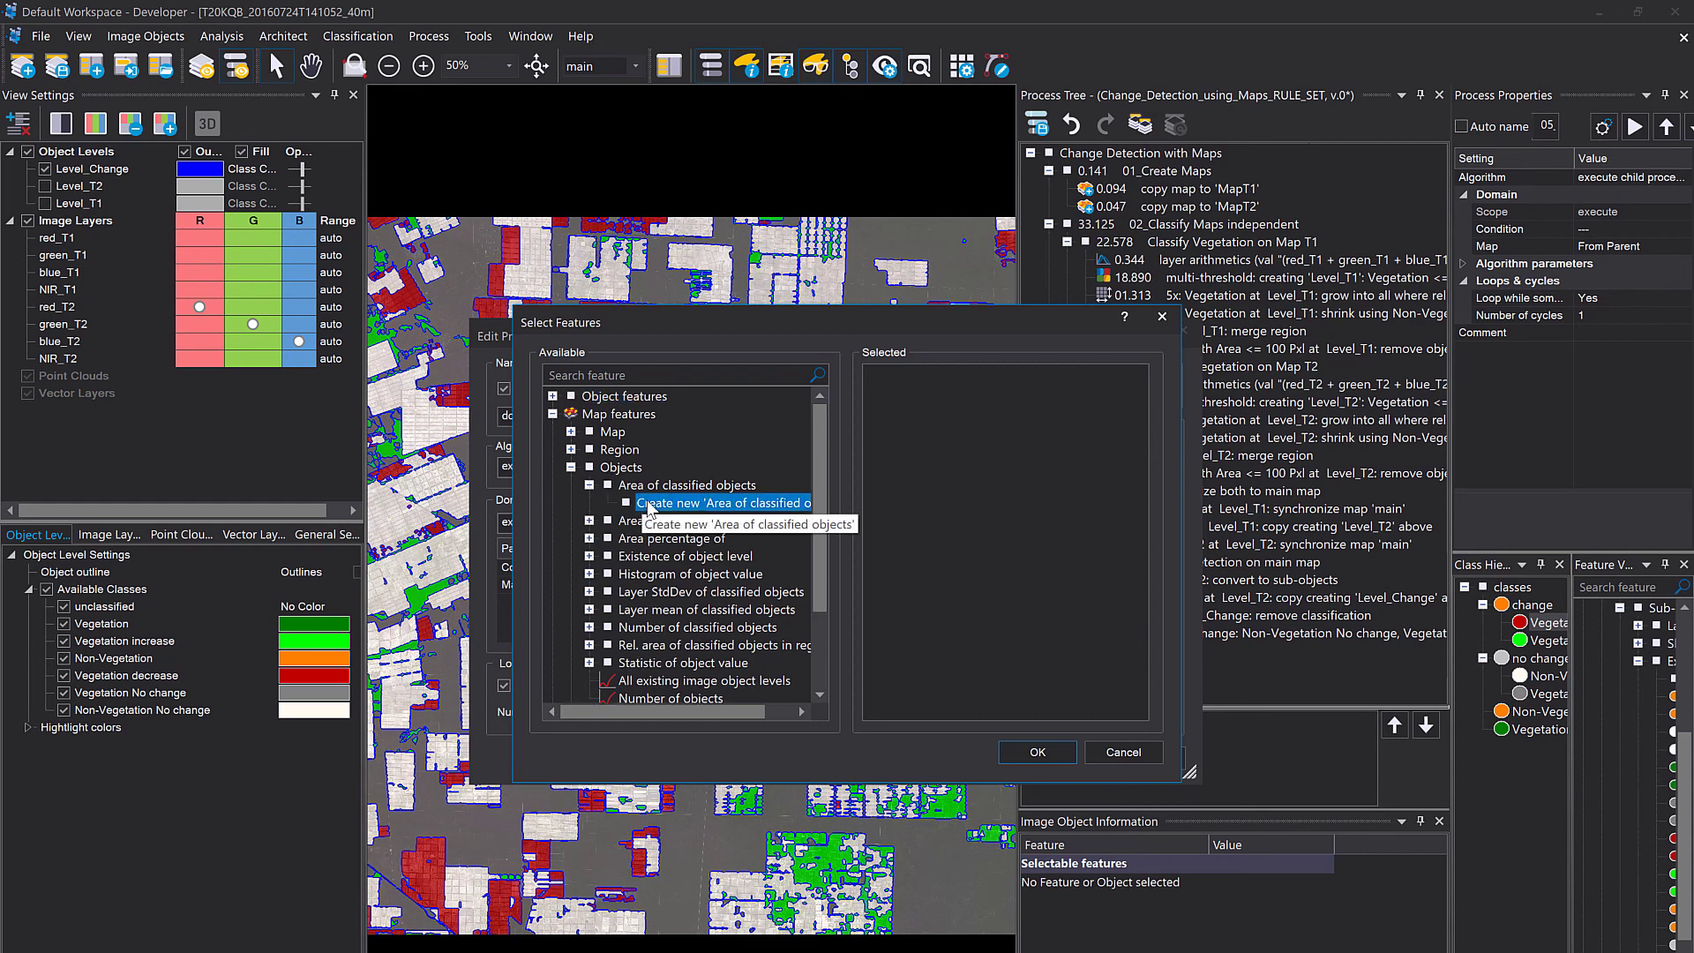
right_click(648, 503)
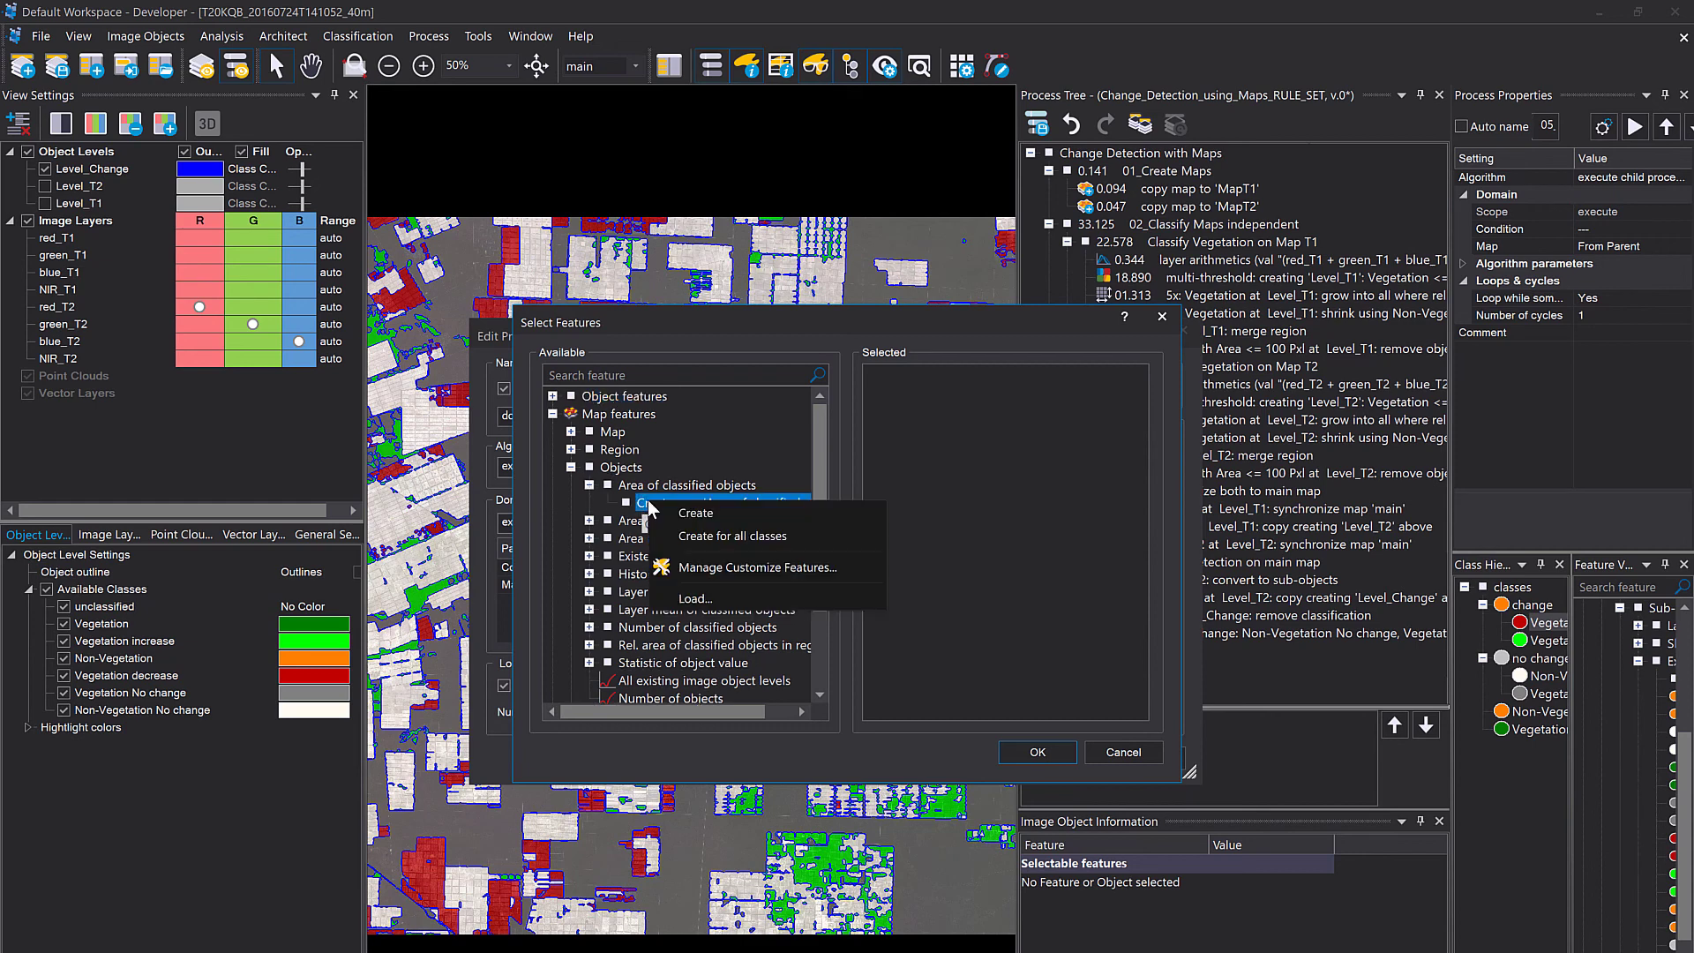
left_click(722, 536)
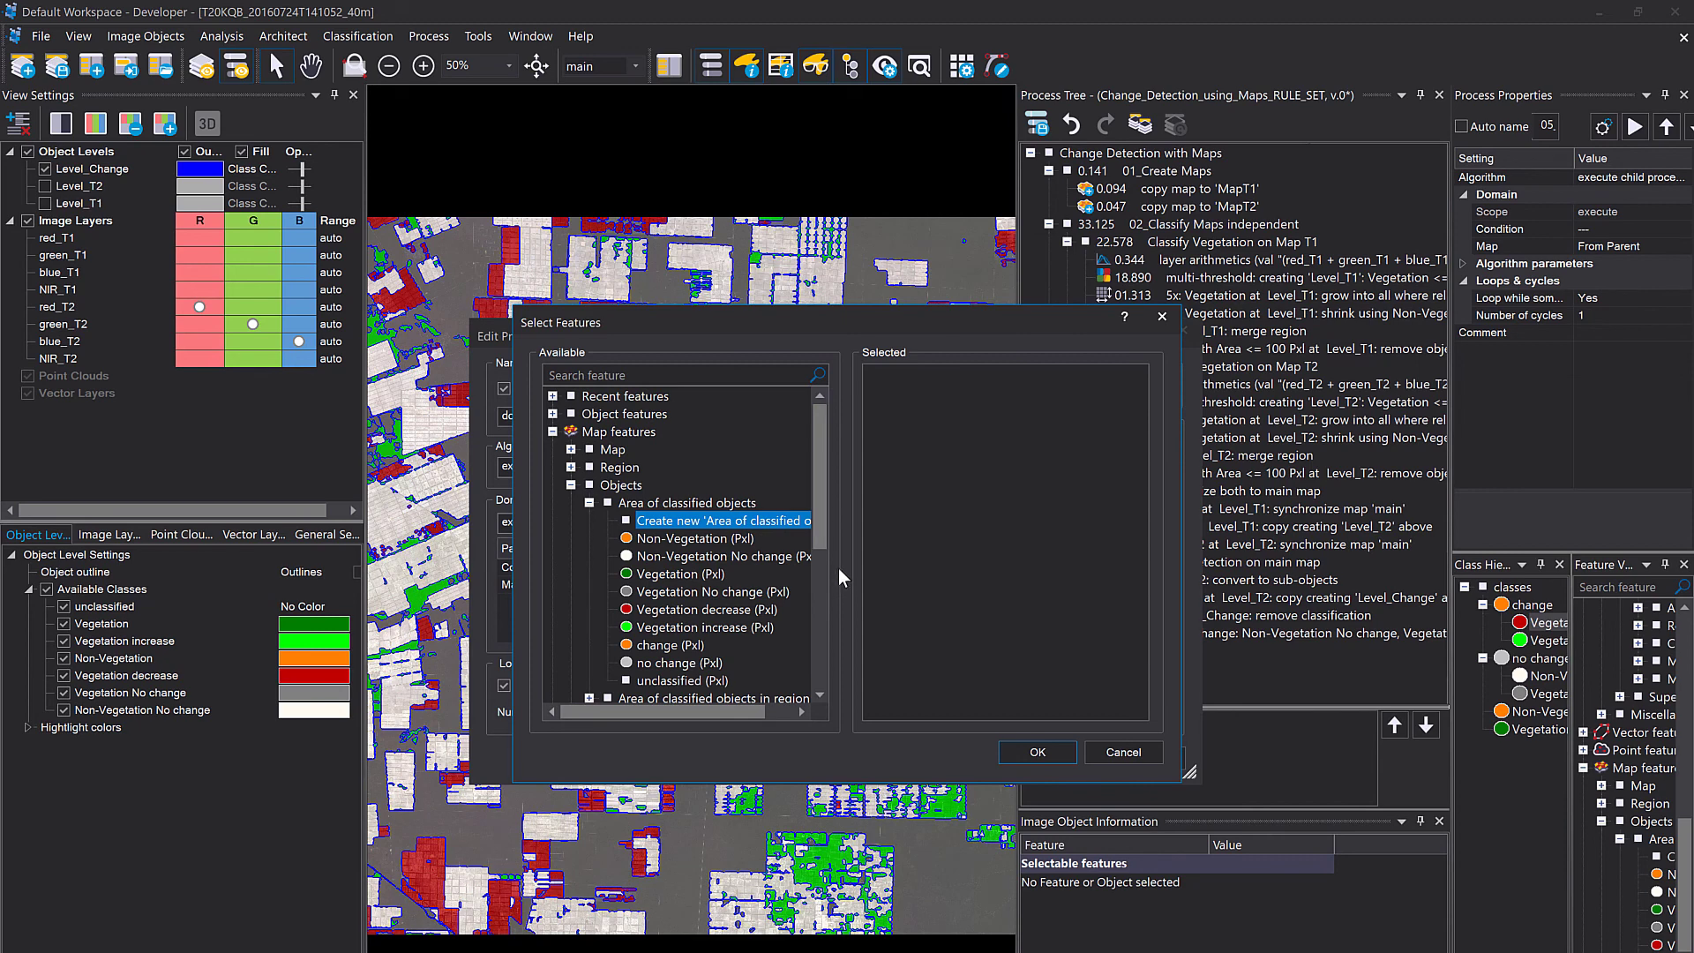
Set the Vegetation decrease area feature's unit to Square Kilometers and add it to the selected features.
left_click(689, 579)
left_click(690, 612)
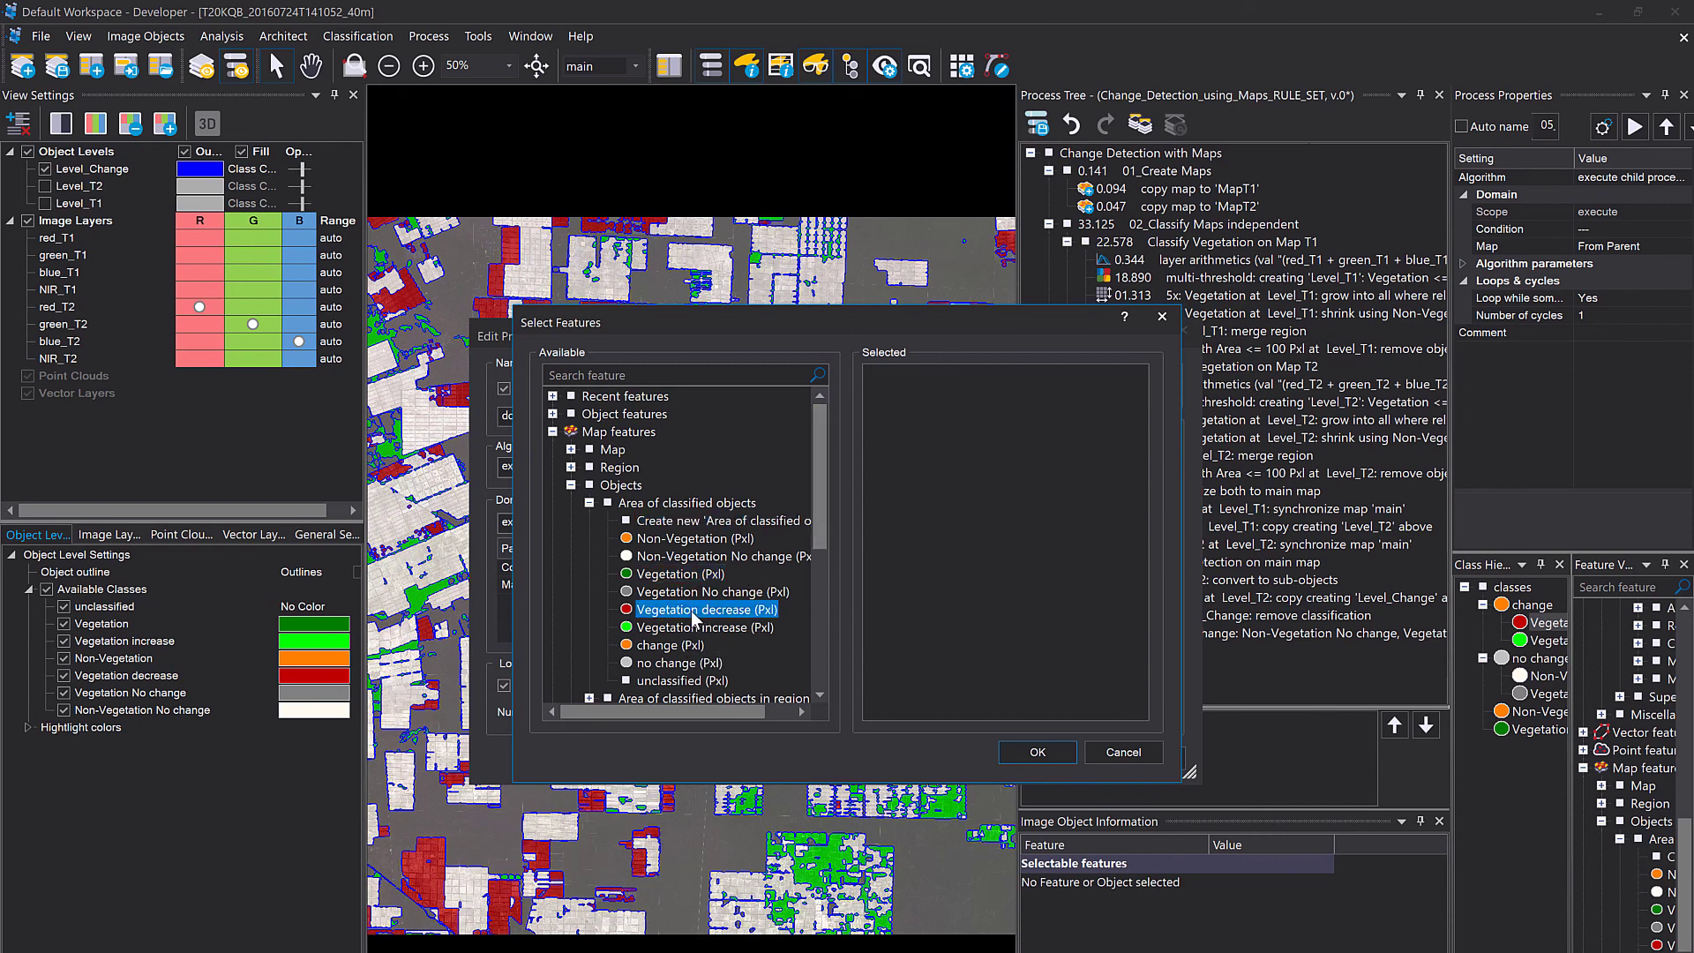
right_click(733, 614)
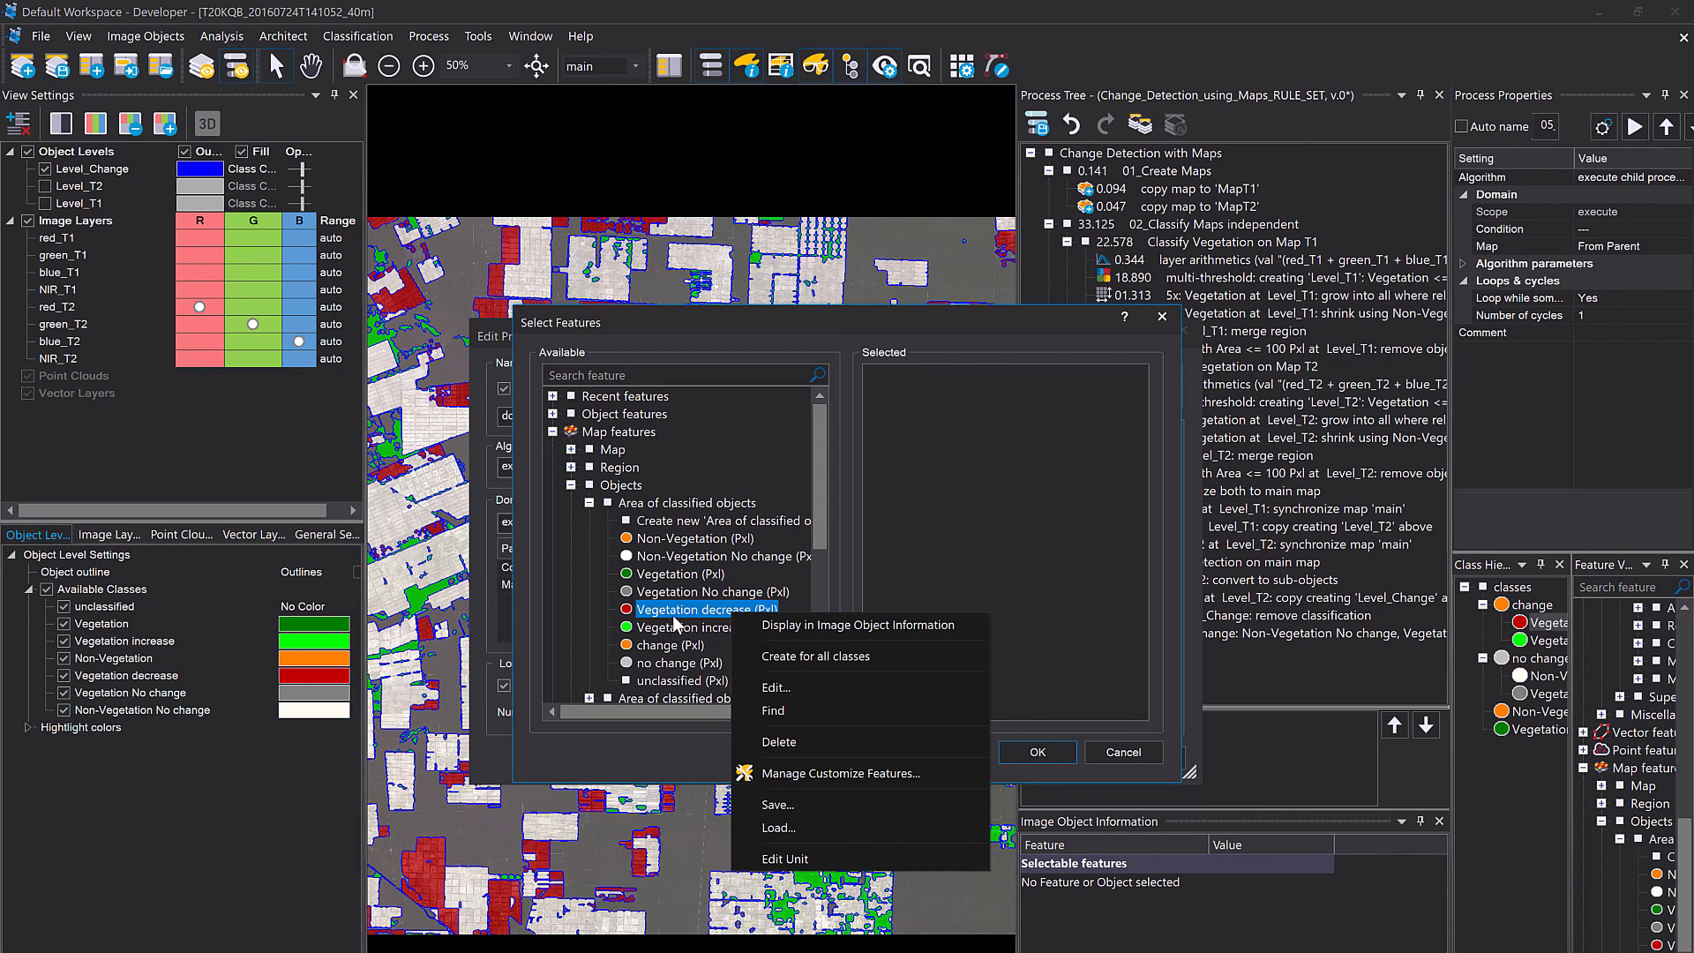
left_click(829, 859)
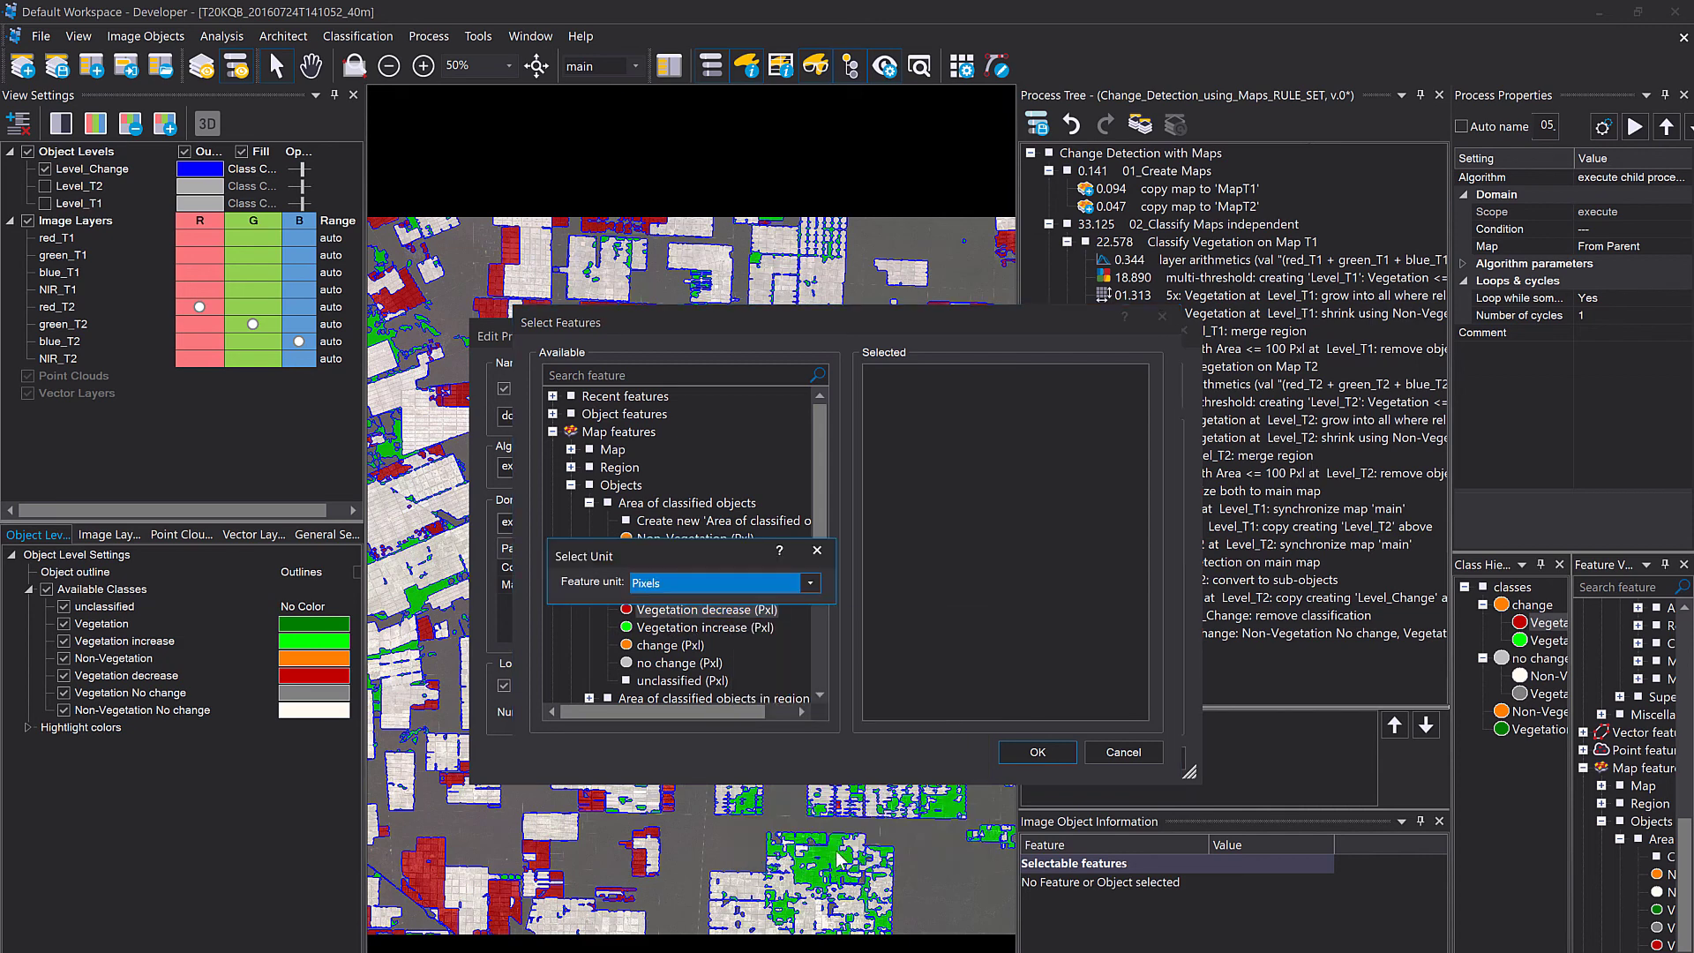
left_click(812, 582)
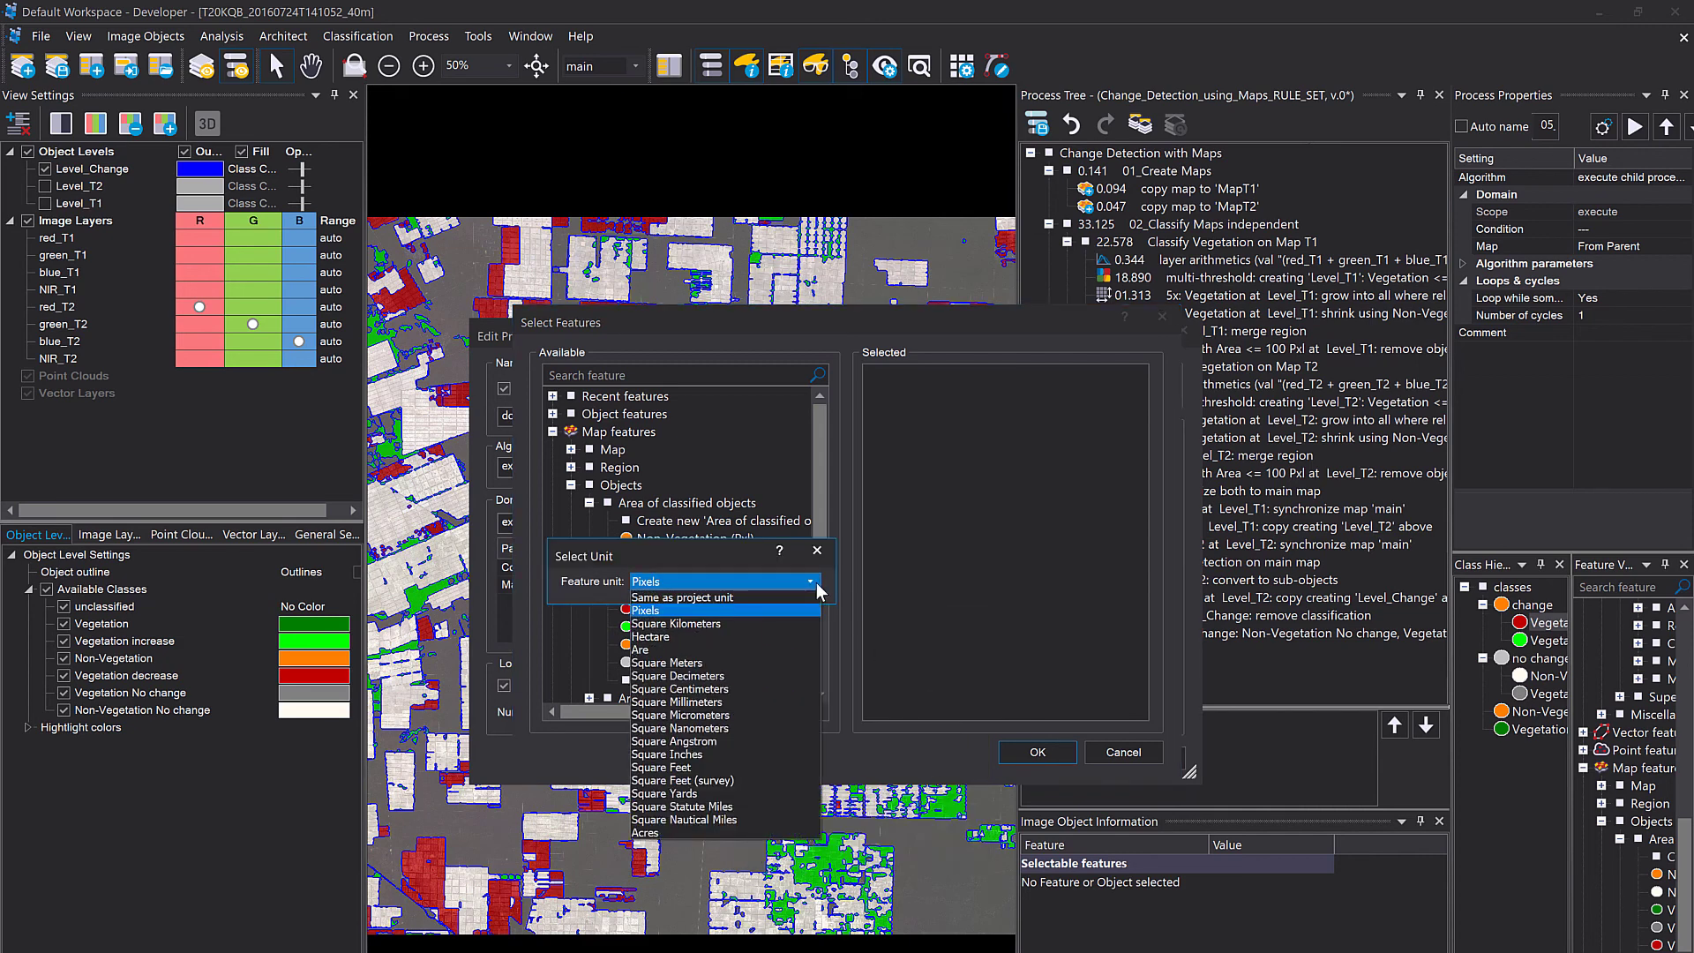
left_click(757, 623)
double_click(754, 614)
Set the Vegetation increase area feature's unit to Square Kilometers and add it to the selected features.
left_click(737, 630)
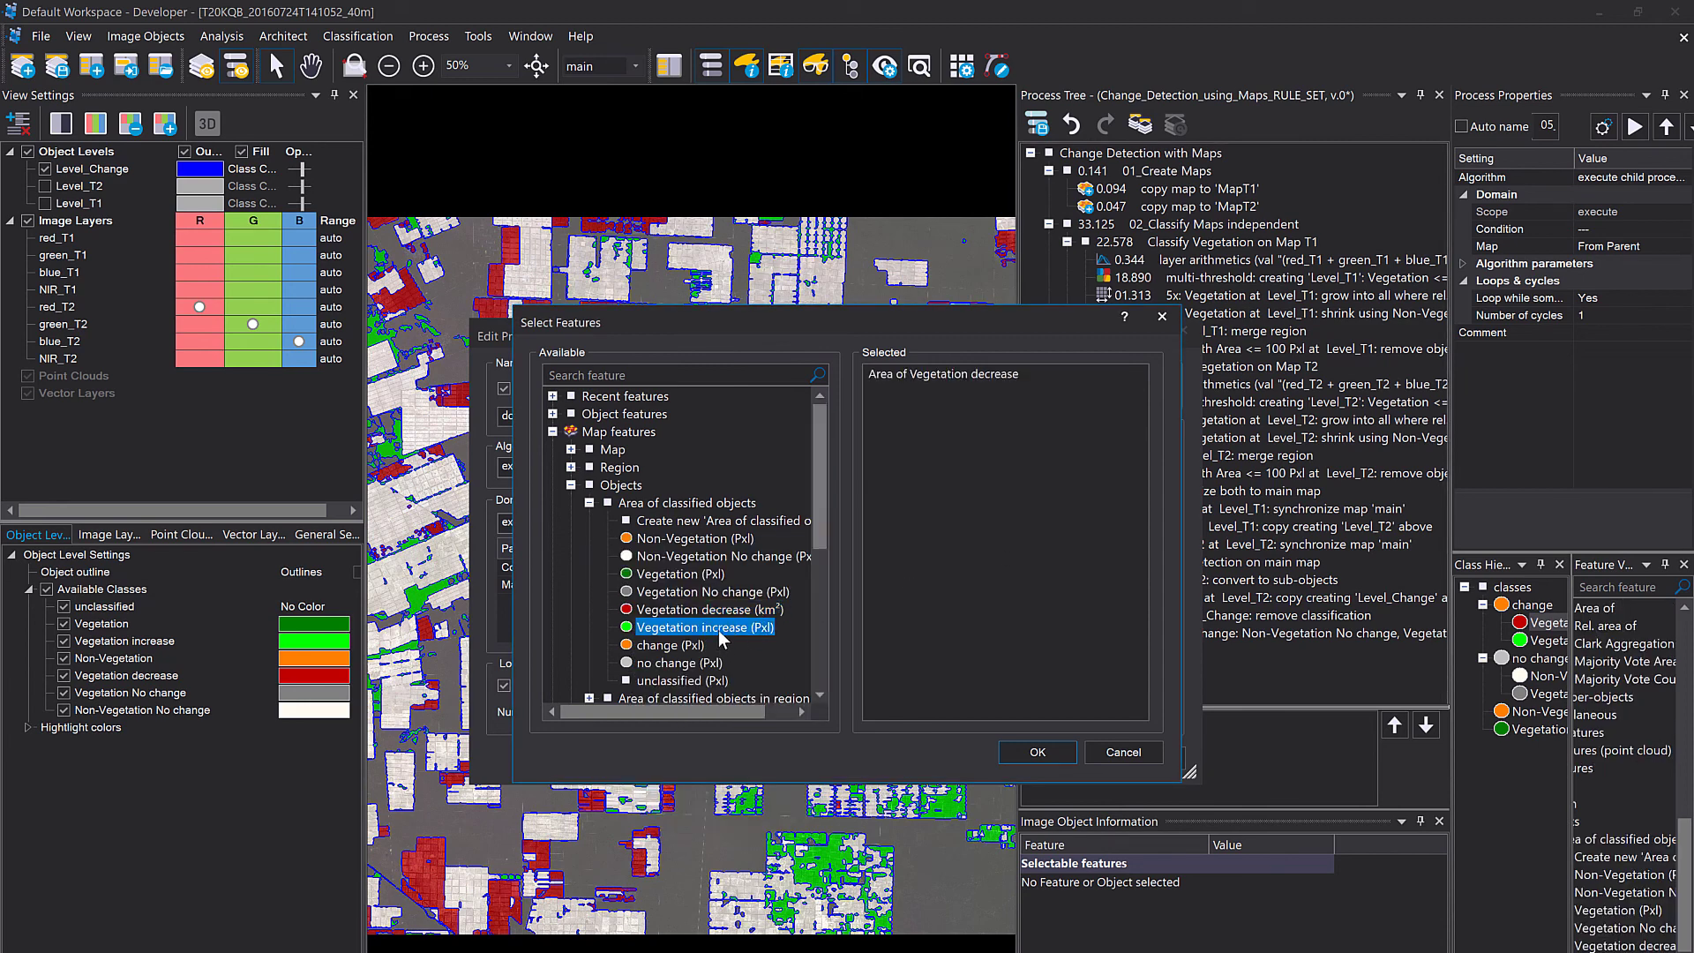
right_click(720, 626)
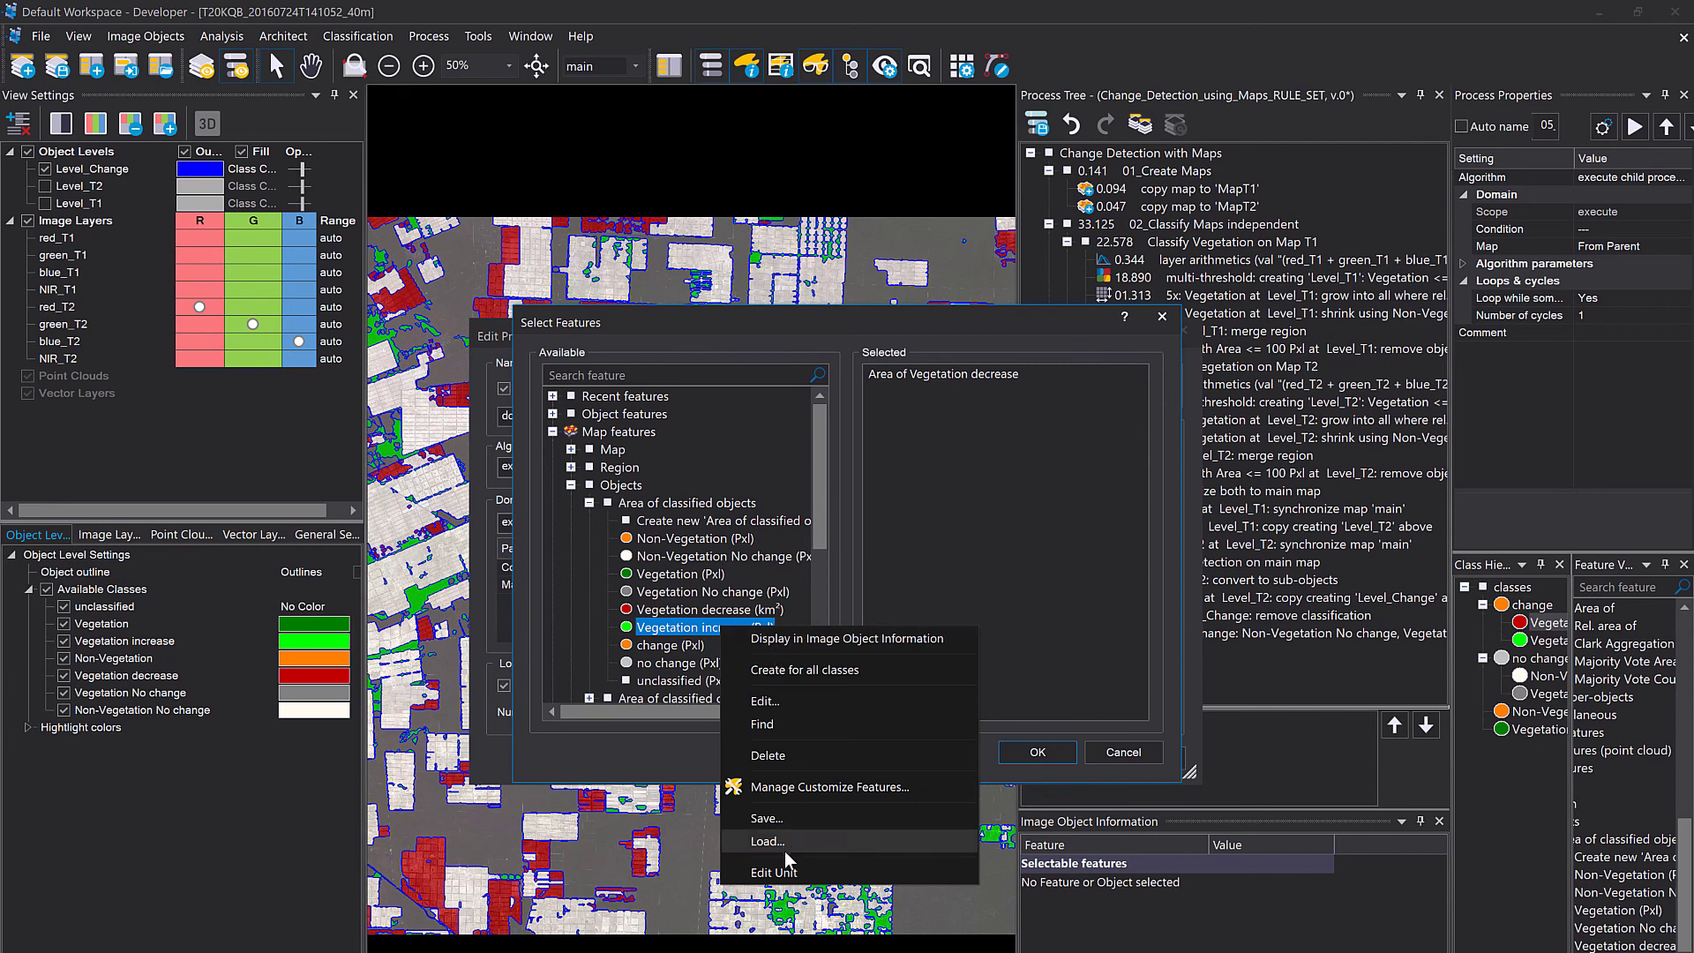
left_click(788, 873)
left_click(811, 583)
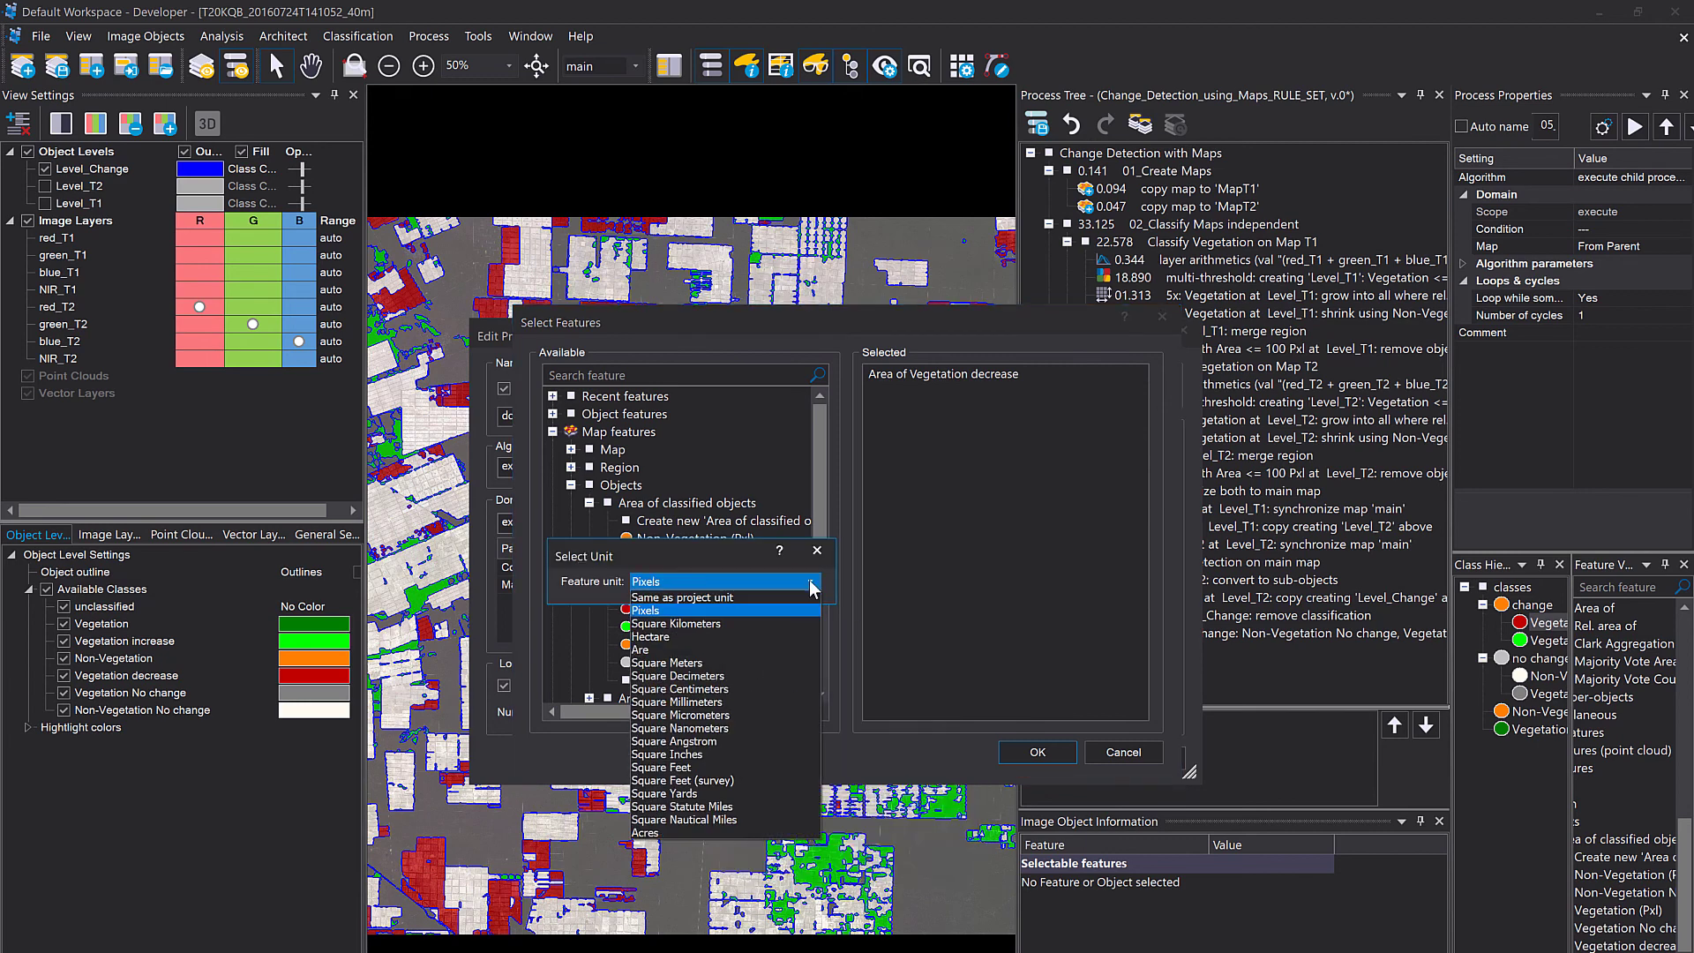
left_click(759, 623)
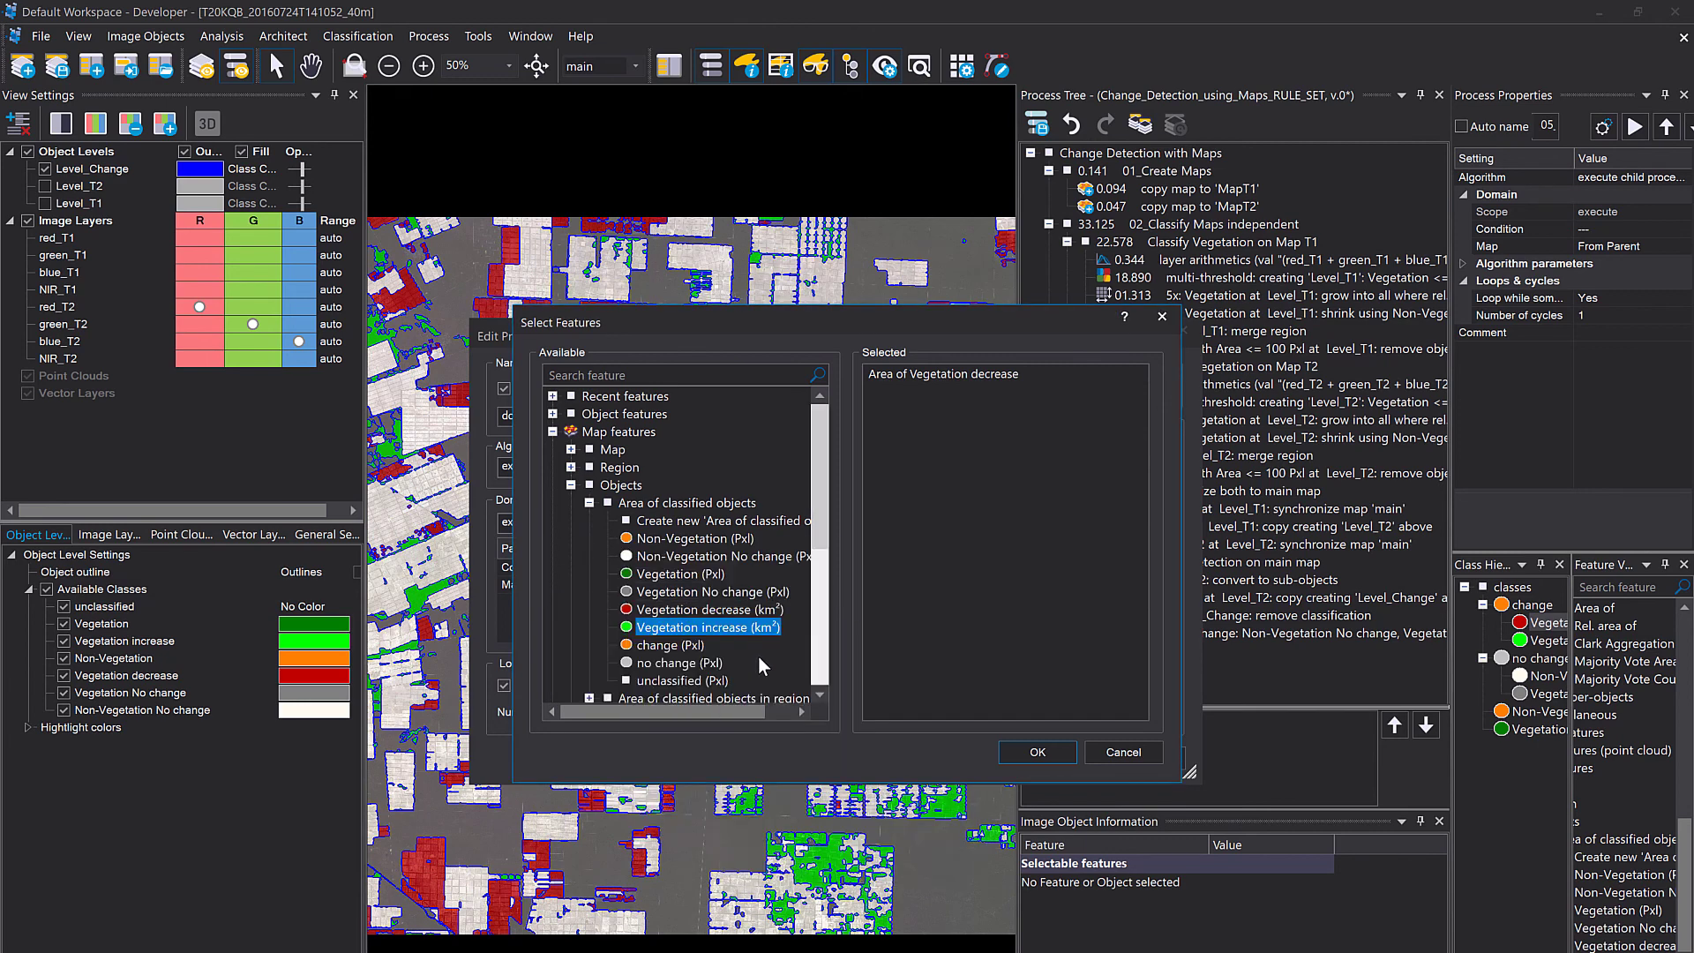
double_click(750, 627)
Set the Non-Vegetation No change area feature's unit to Square Kilometers and add it to the selected features.
right_click(718, 556)
left_click(776, 801)
left_click(808, 583)
left_click(748, 624)
double_click(750, 557)
Set the Vegetation No change area feature's unit to Square Kilometers and add it to the selected features.
right_click(675, 593)
left_click(737, 837)
left_click(811, 584)
left_click(750, 624)
double_click(703, 593)
right_click(653, 663)
left_click(777, 907)
left_click(817, 551)
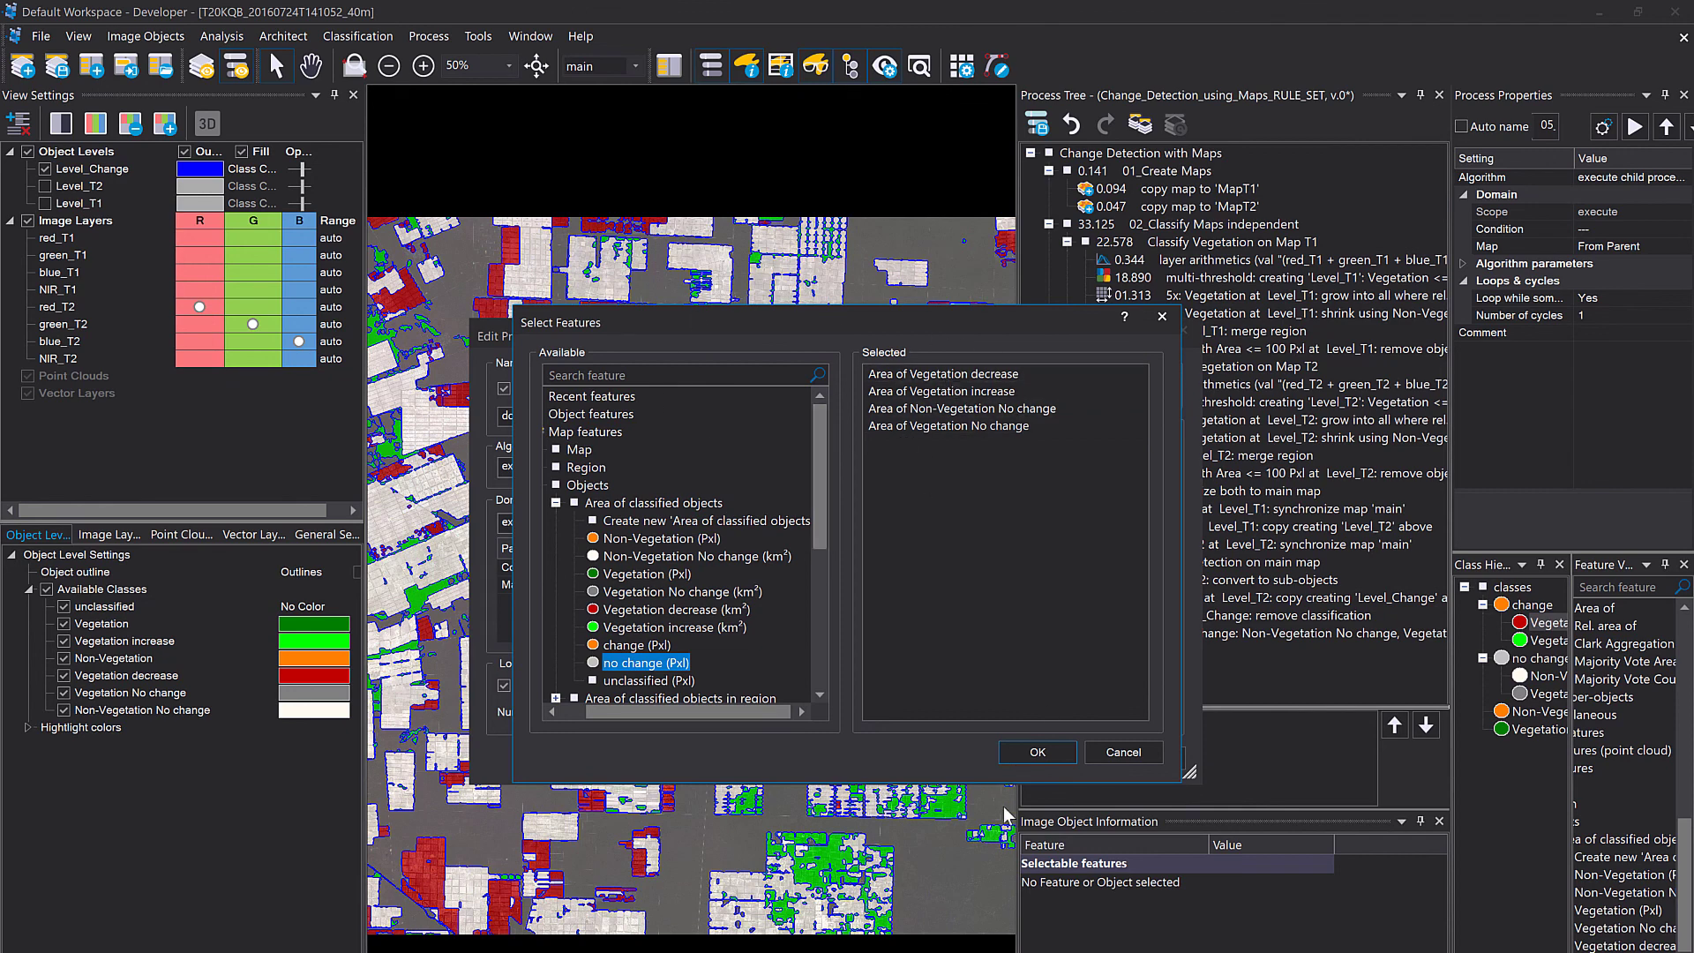
Confirm the four selected area features and execute the project statistics export.
left_click(1037, 752)
left_click(883, 765)
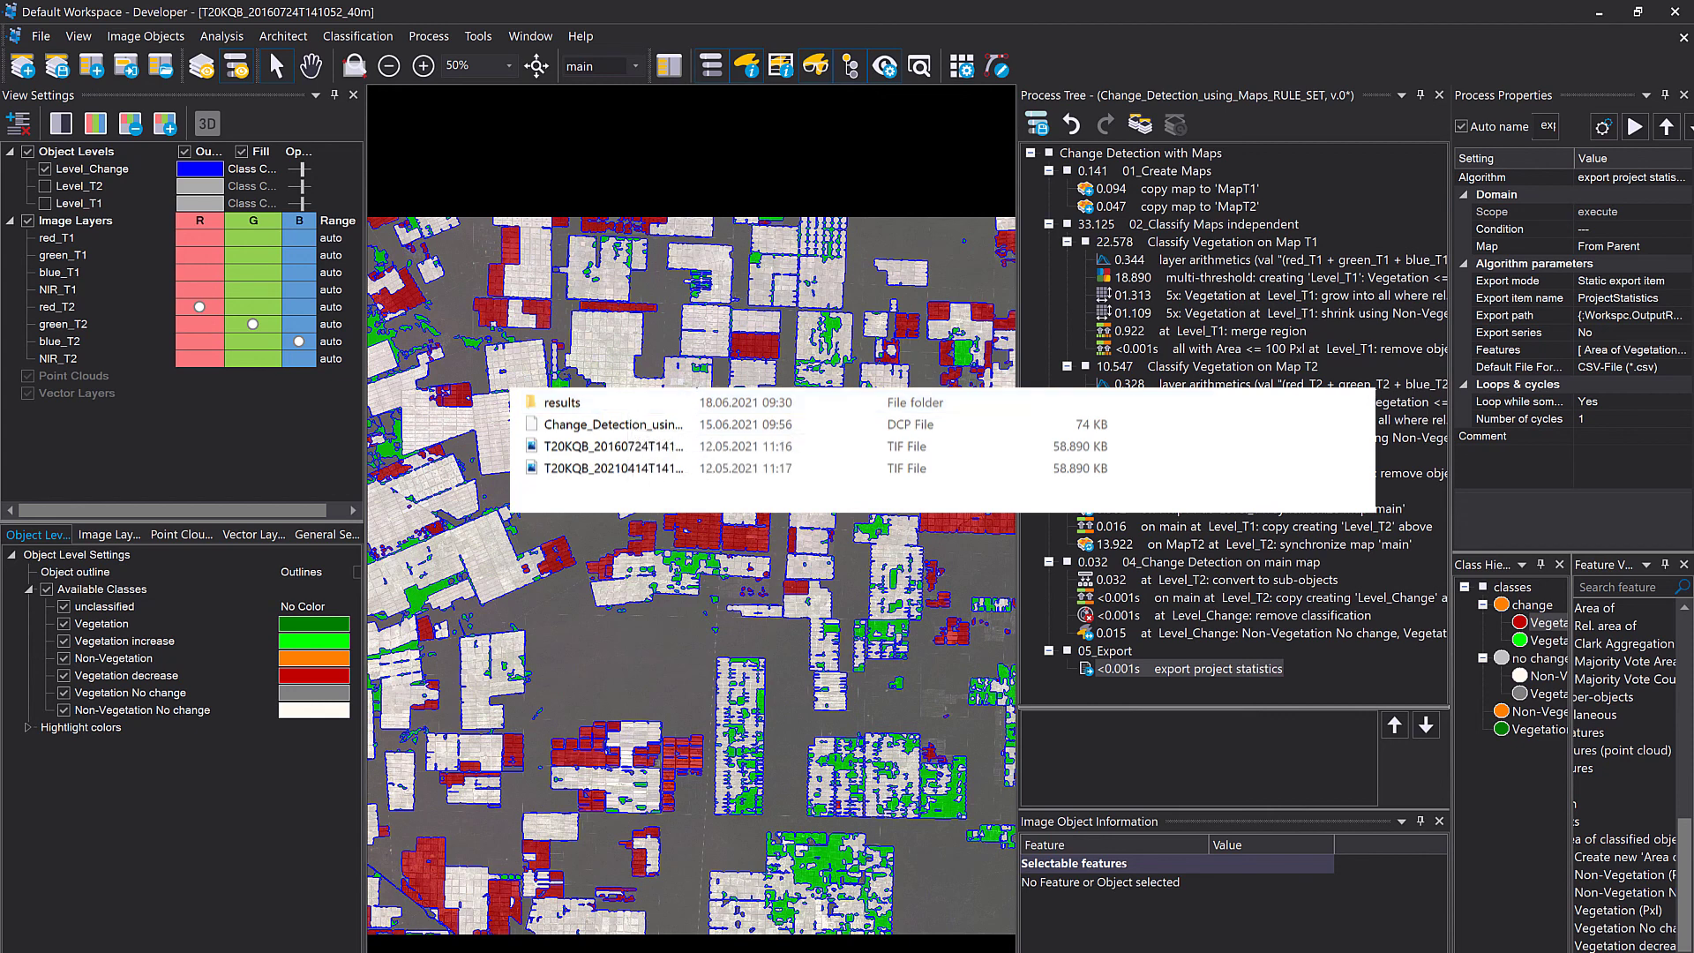
Browse to the ProjectStatistics folder inside the results folder and open the exported CSV file.
left_click_drag(692, 381, 821, 383)
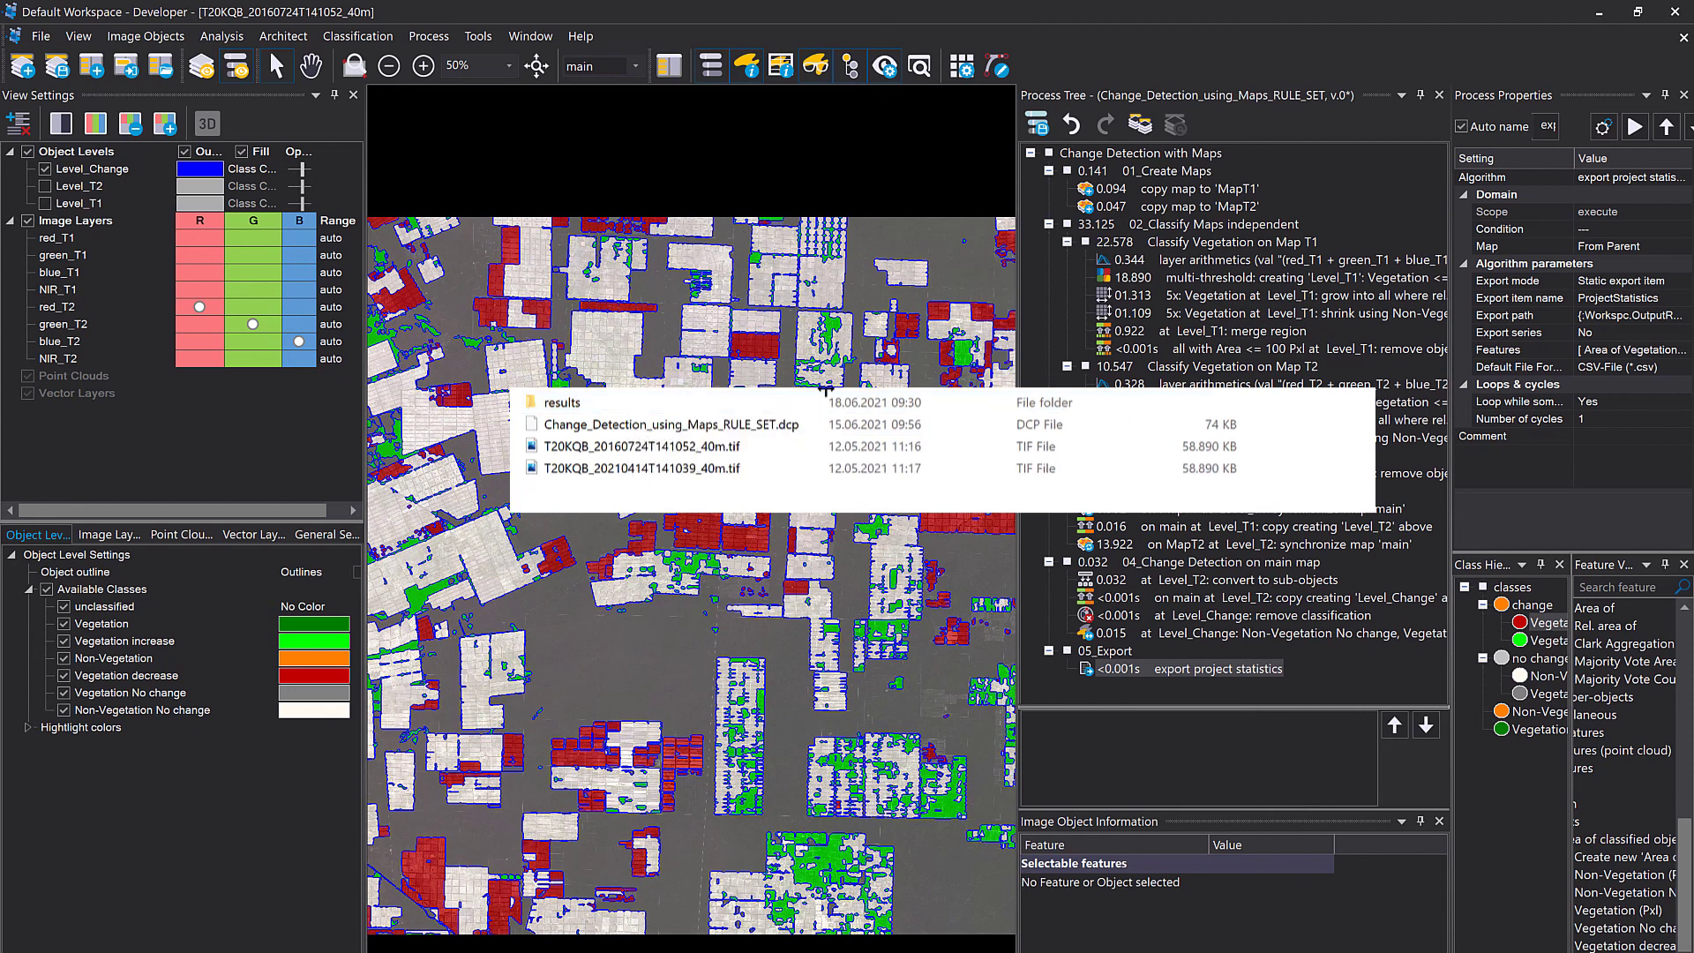
left_click(599, 409)
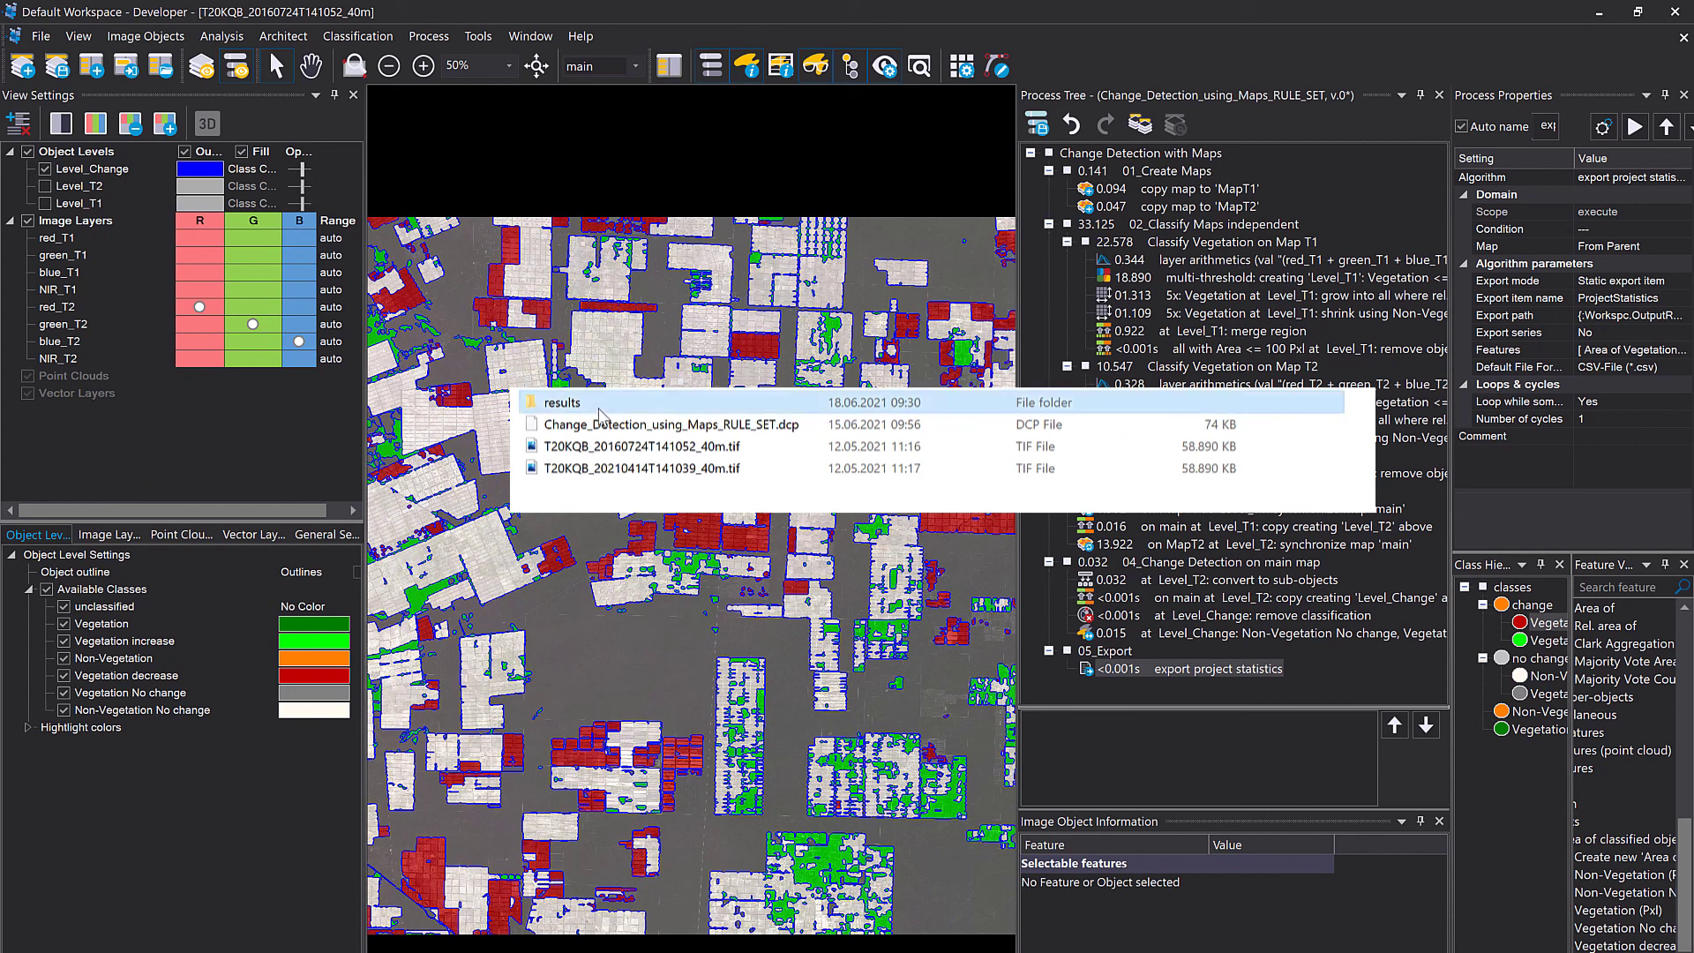
double_click(599, 412)
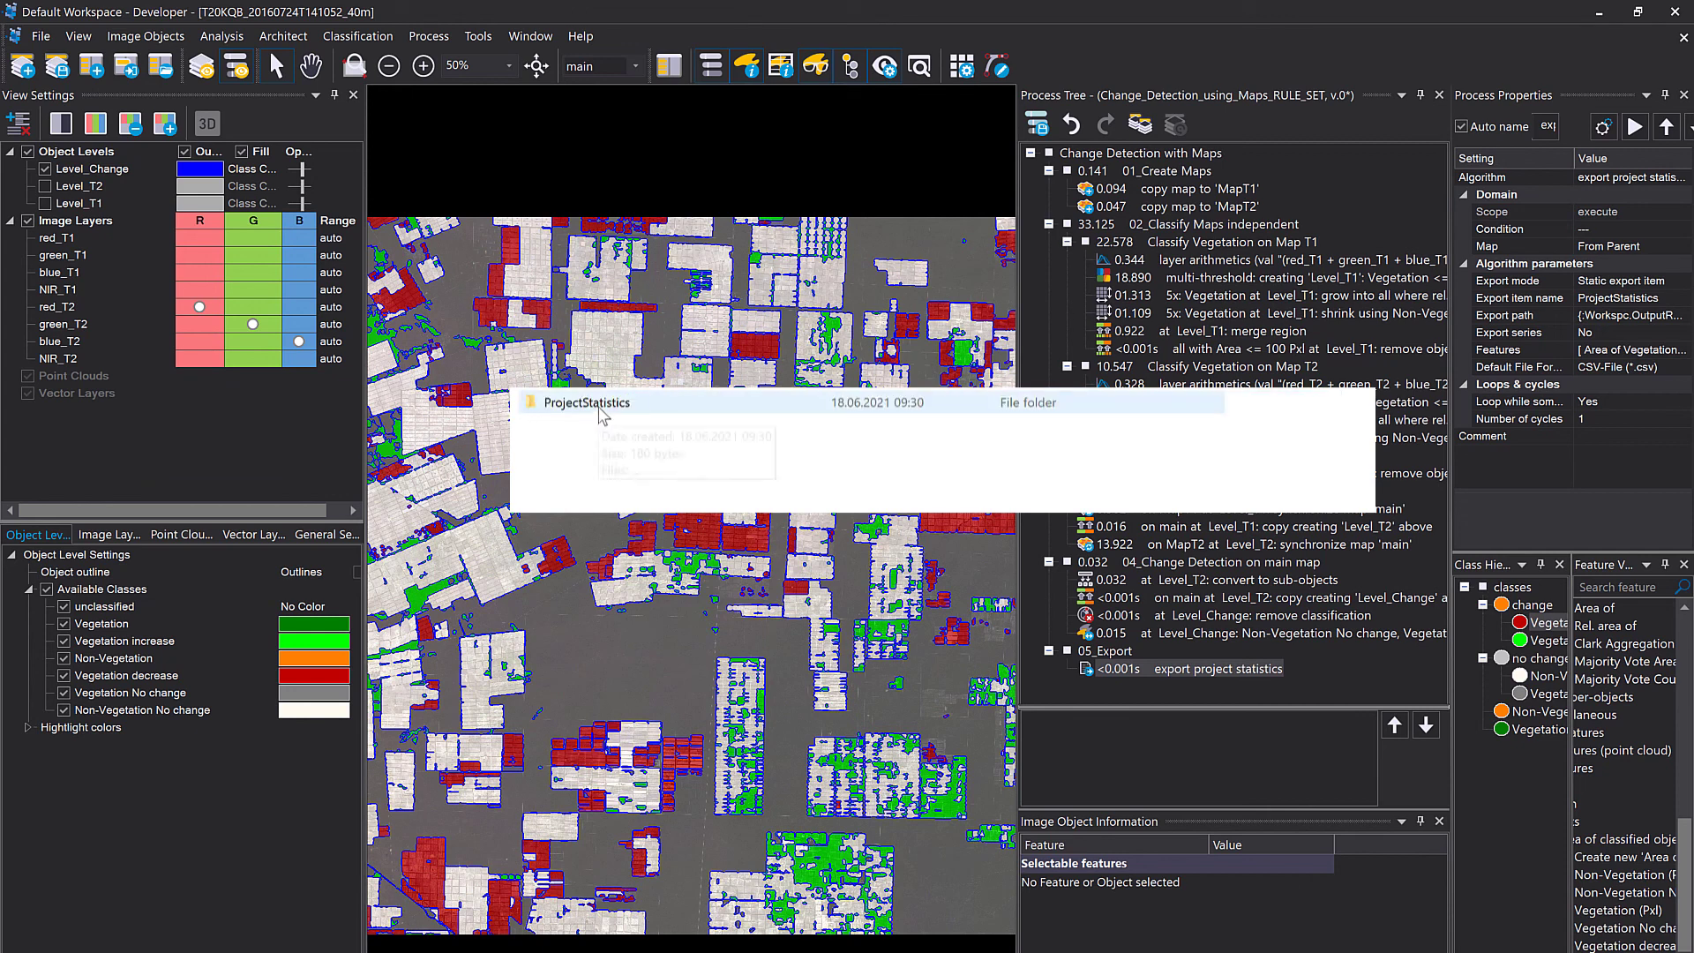
double_click(600, 406)
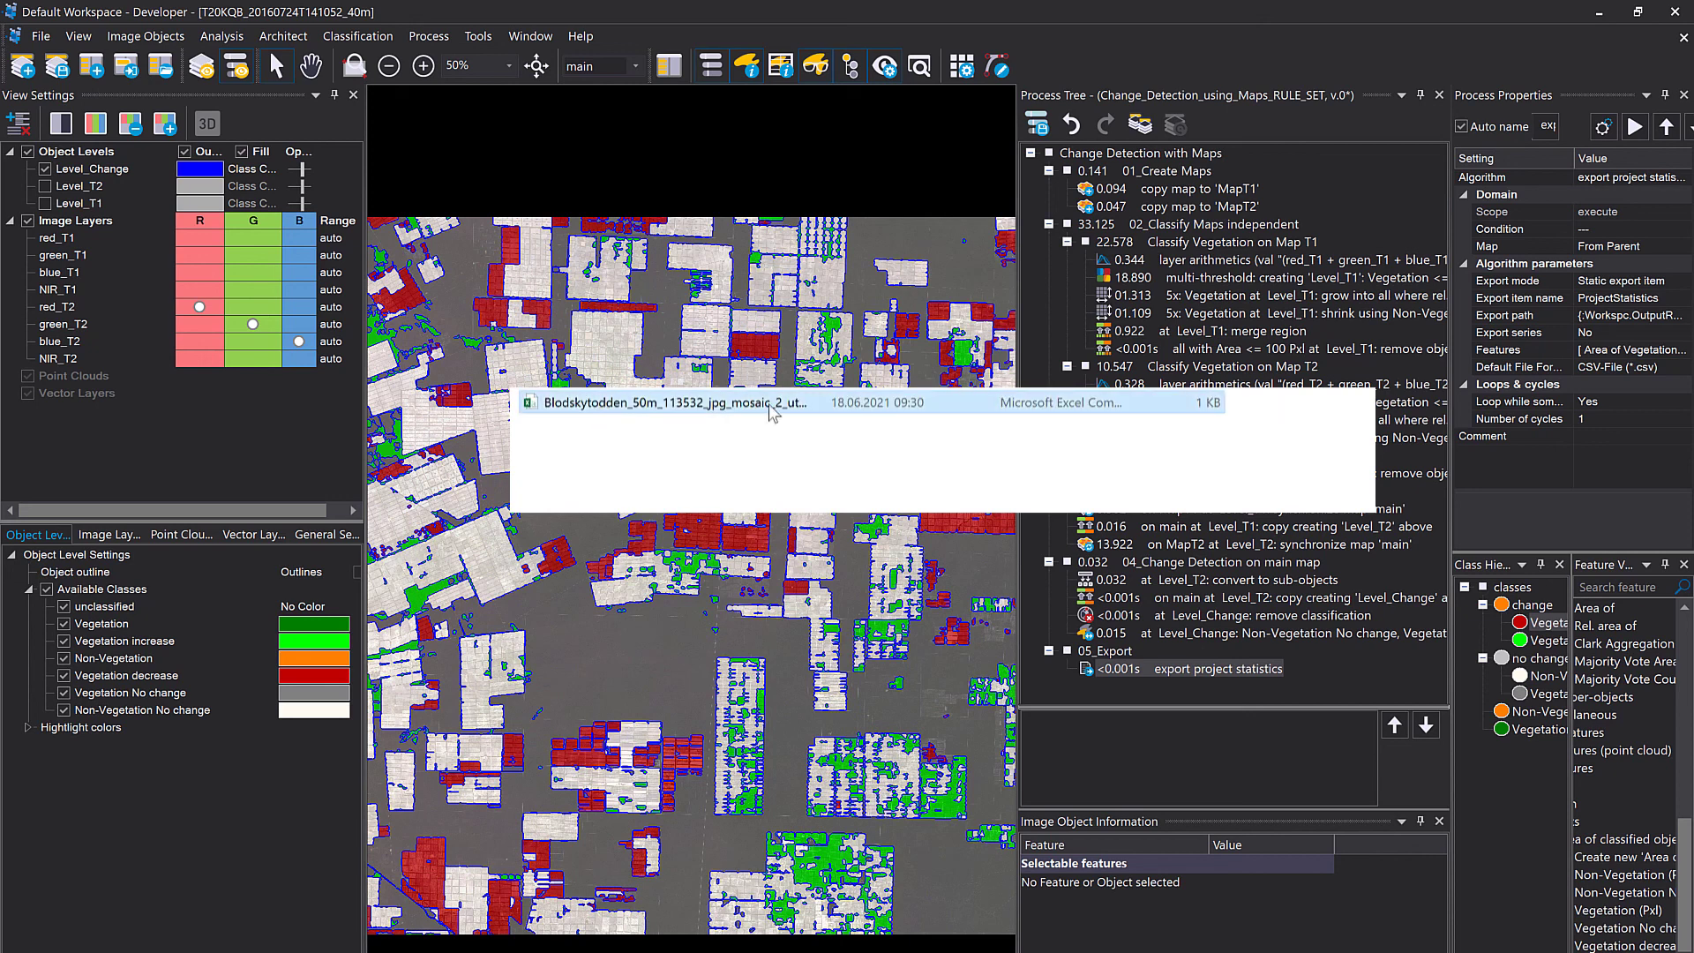
double_click(893, 397)
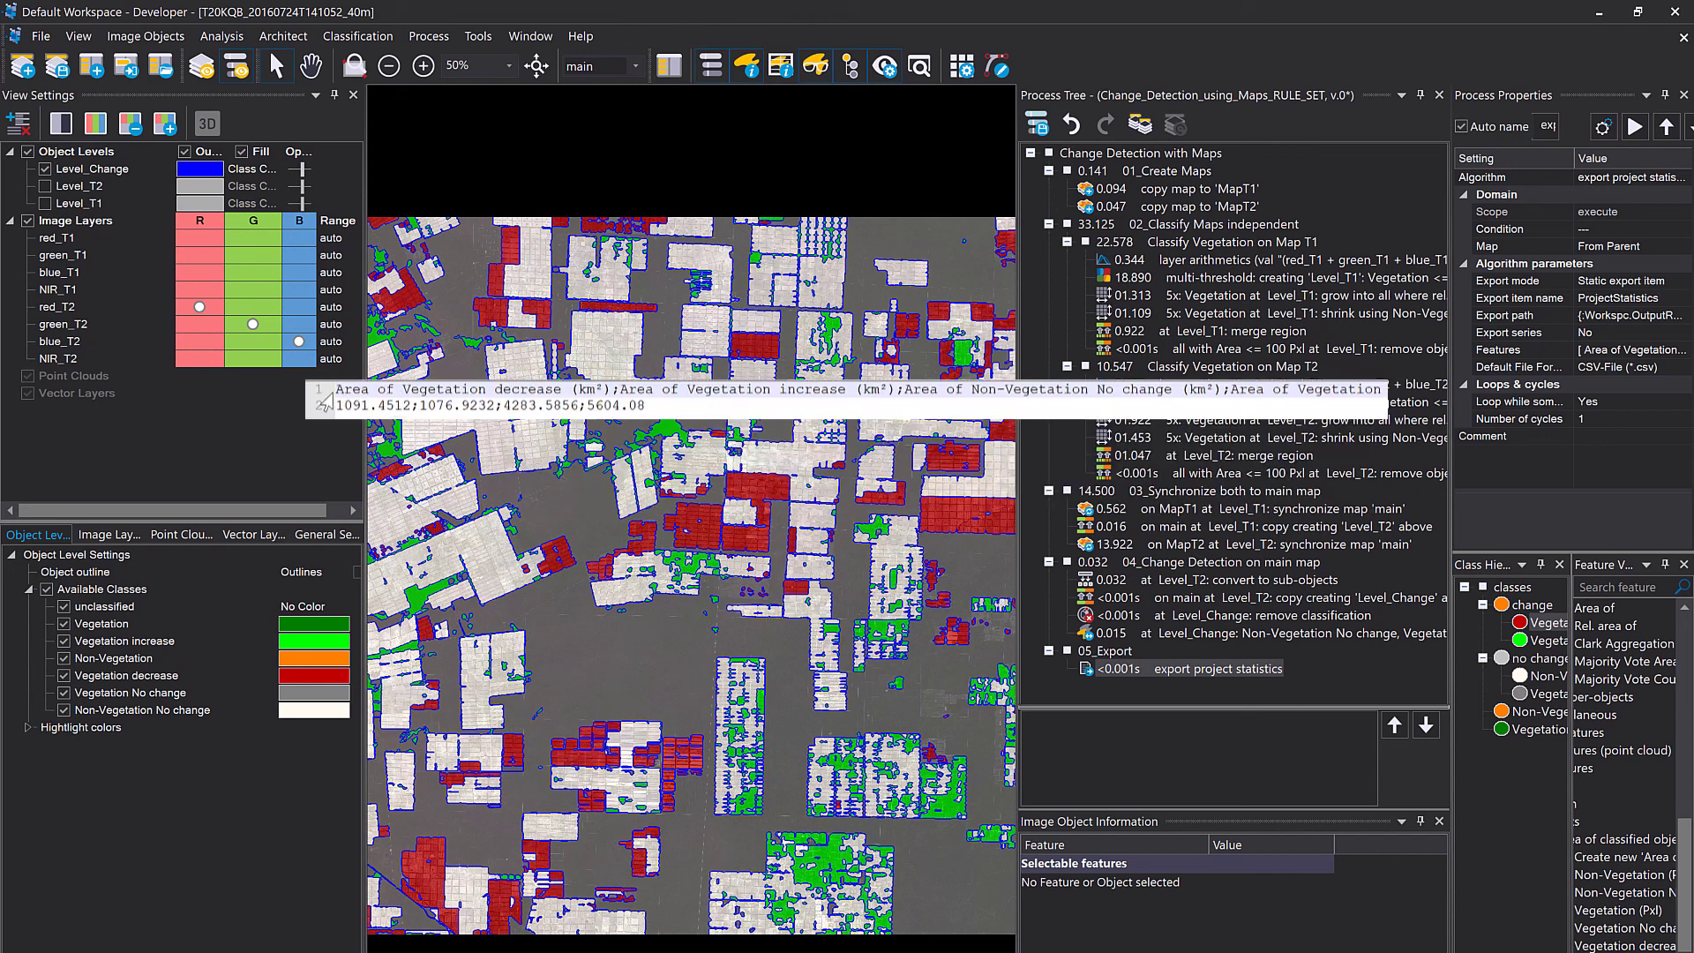
Examine the exported area values for Vegetation decrease and Vegetation increase against their column headings.
left_click_drag(336, 391, 620, 391)
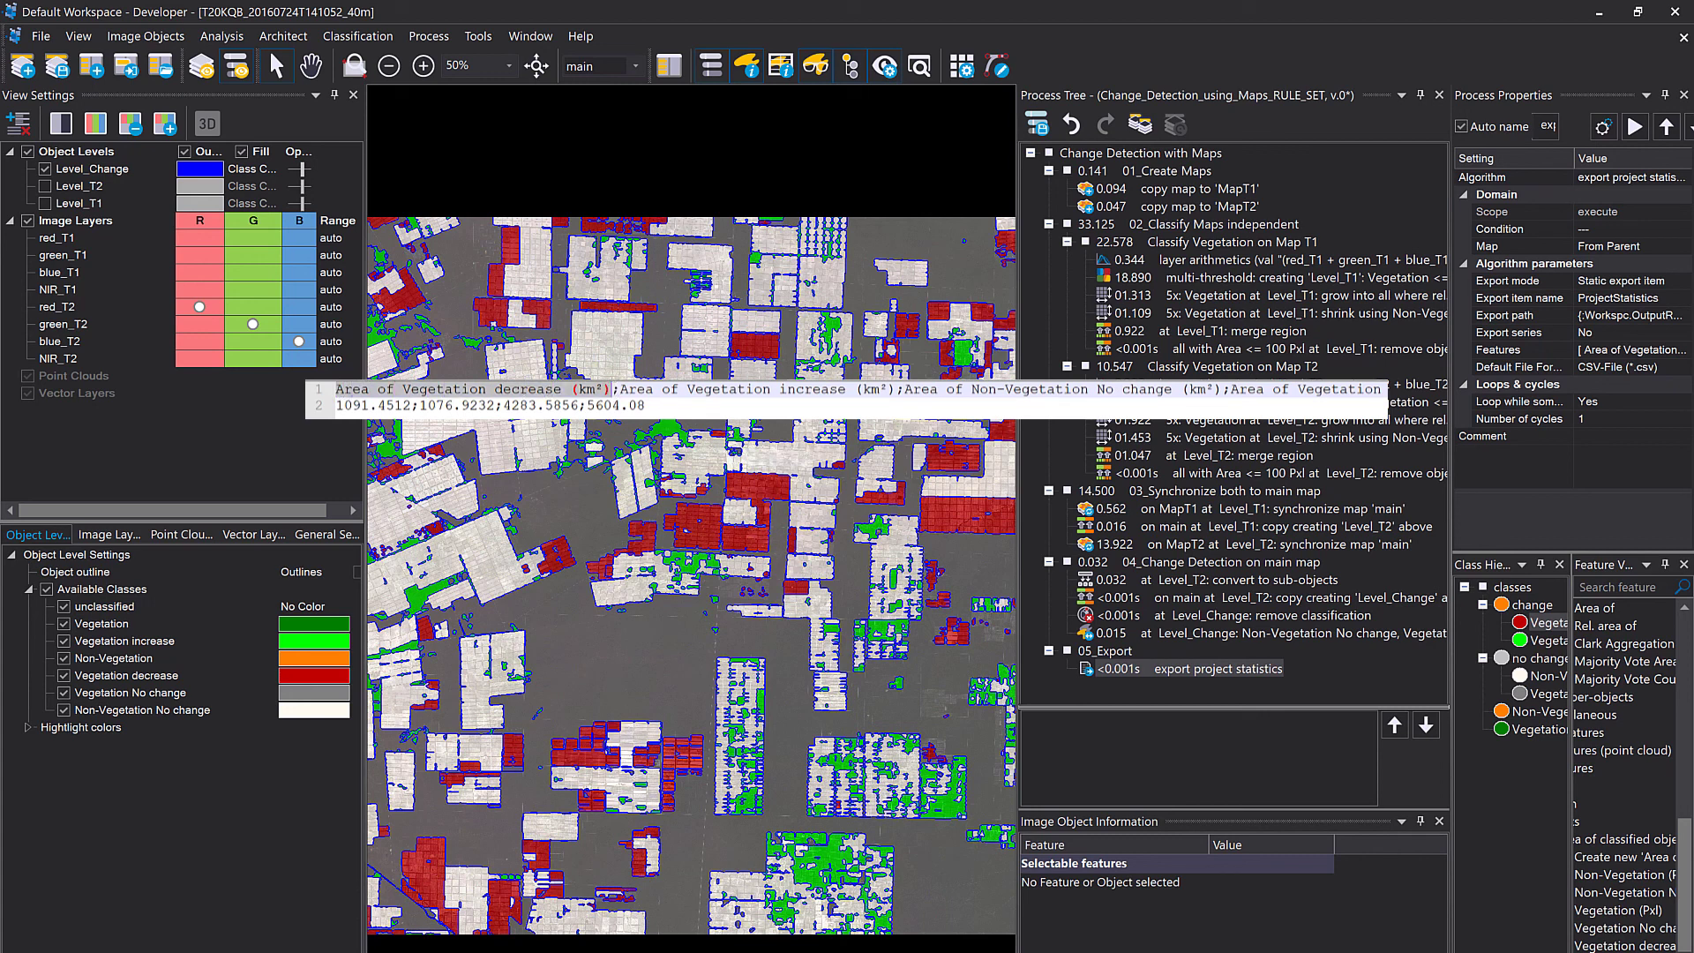
left_click(416, 405)
left_click_drag(416, 405, 322, 406)
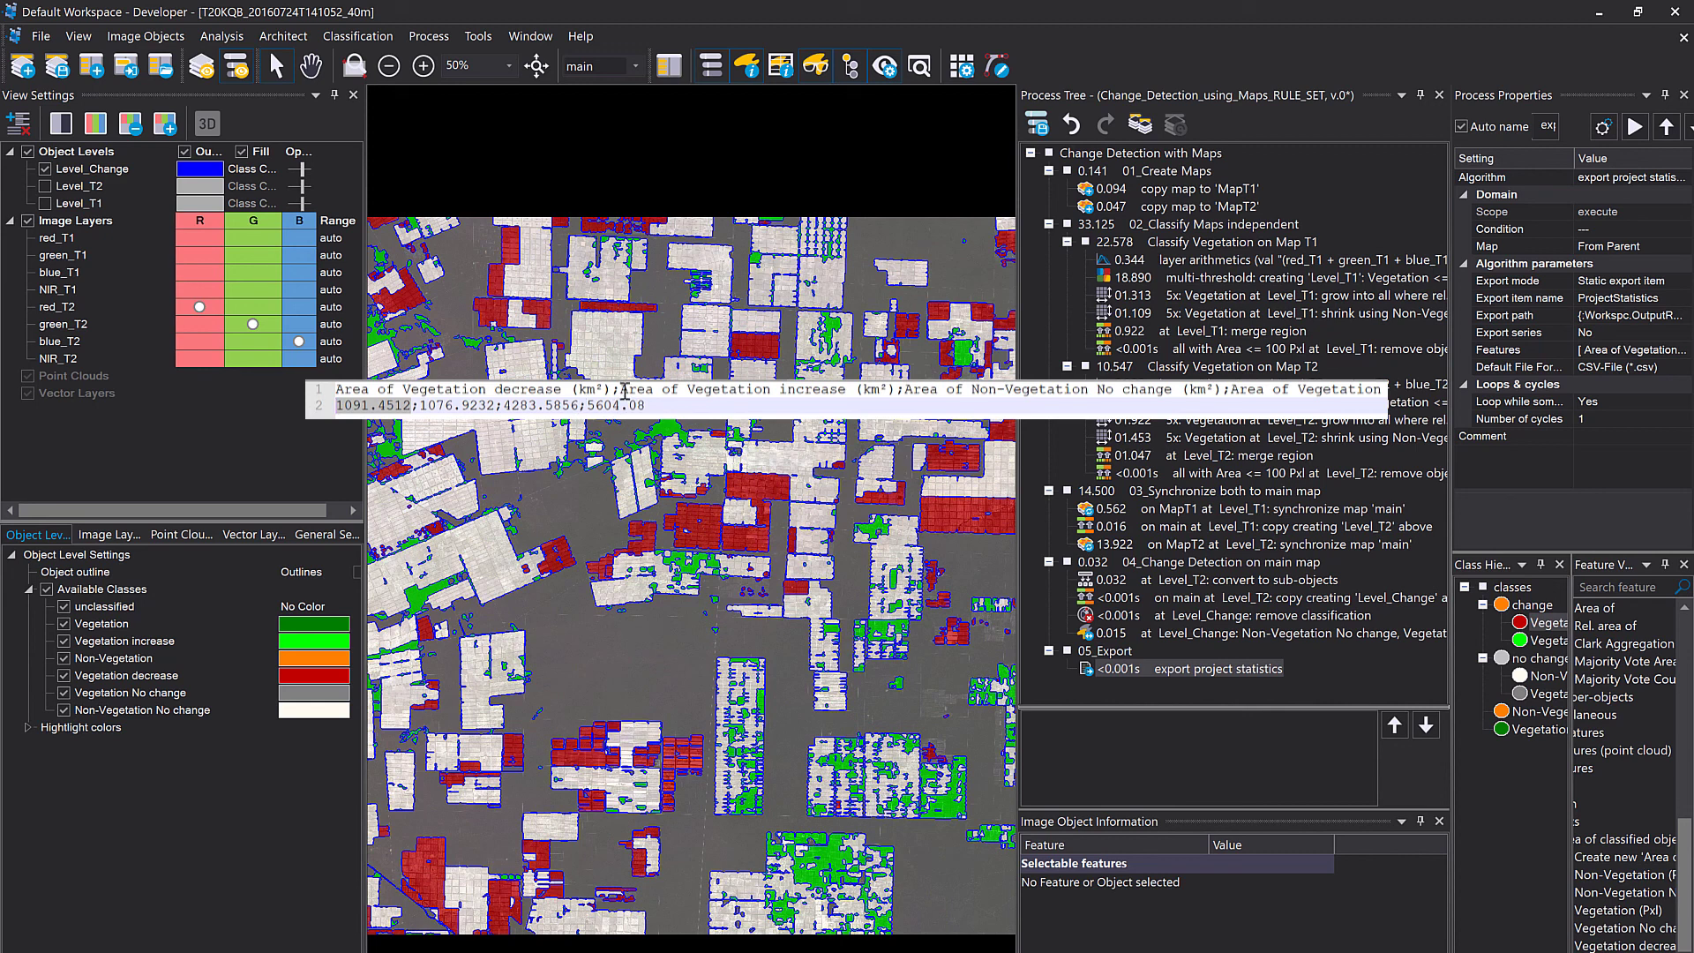
left_click_drag(620, 390, 893, 386)
left_click(893, 408)
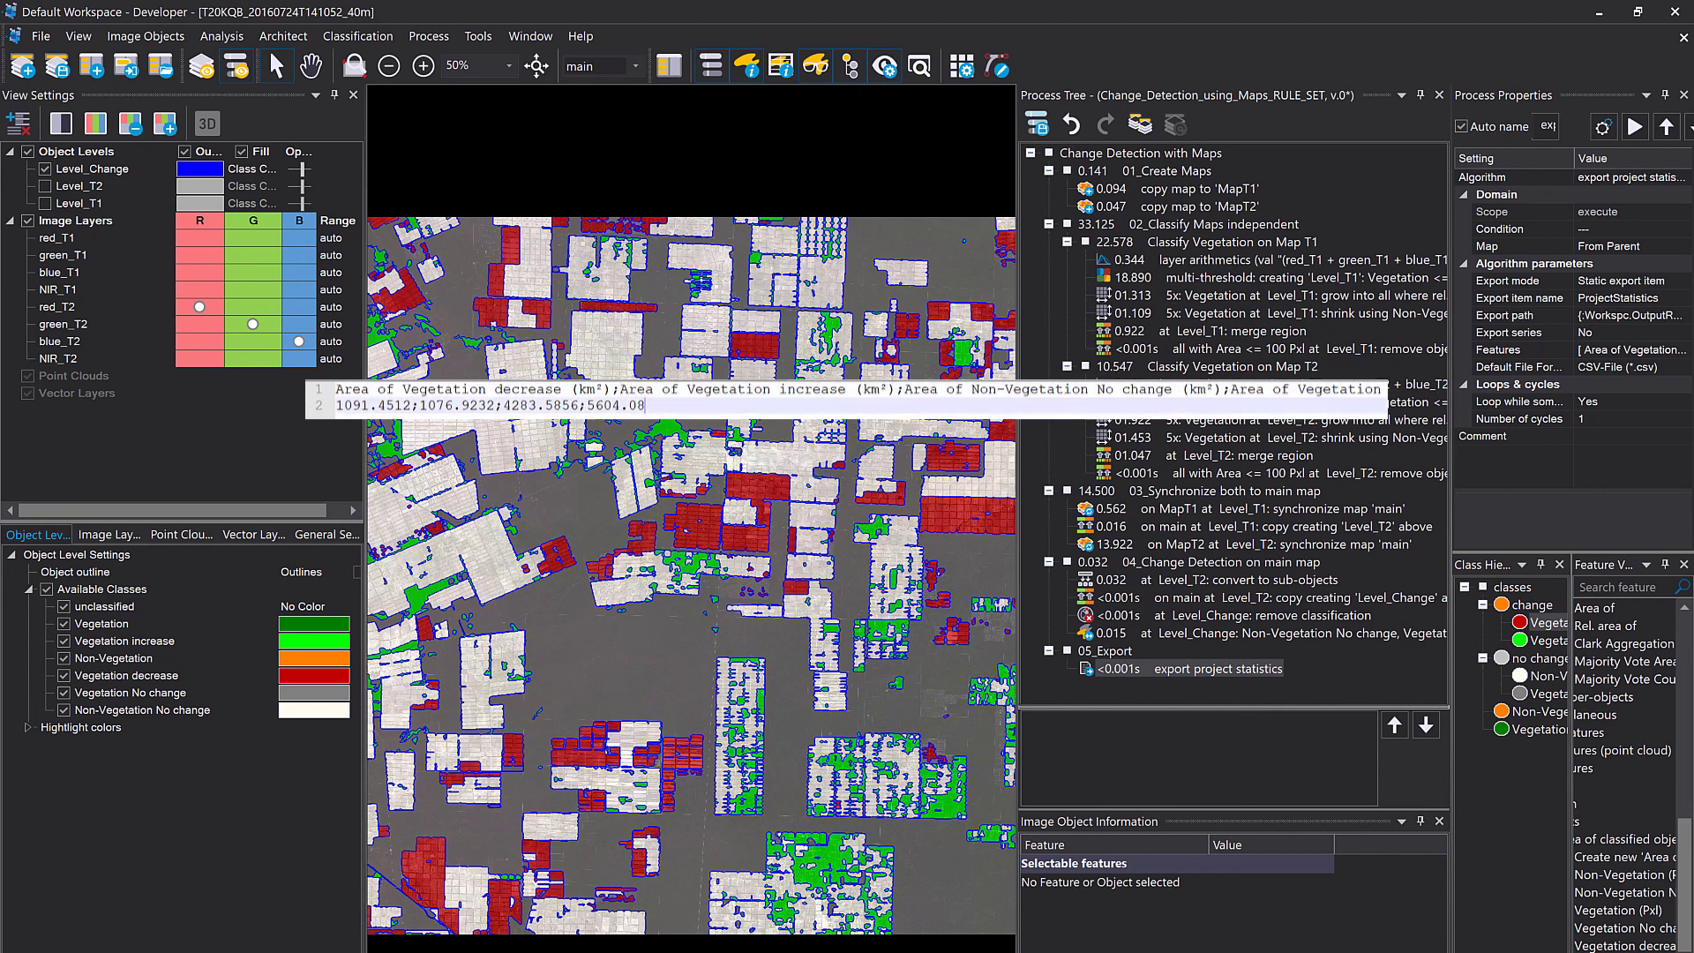